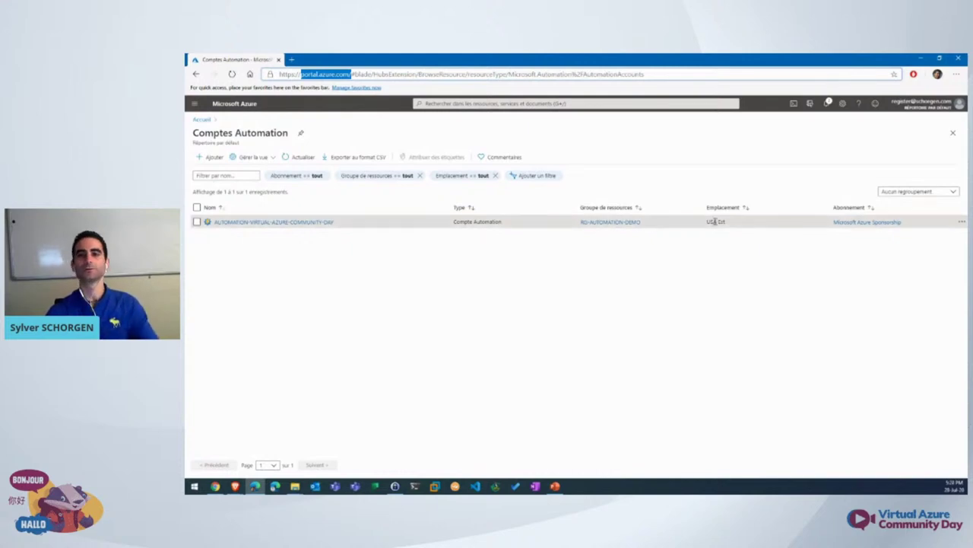
Open the AUTOMATION-VIRTUAL-AZURE-COMMUNITY-DAY account overview showing its 9 job statistics.
left_click(311, 223)
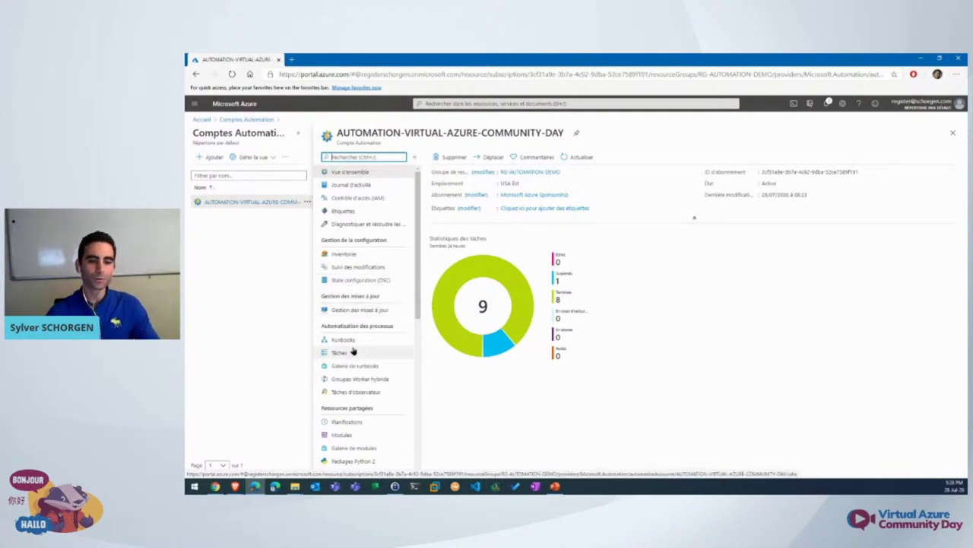
Show the account's Runbooks: NEW-O365USER, SET-AADLICENCE and SET-EXODISTRIBUTIONGROUP.
scroll(350, 346, "down", 1)
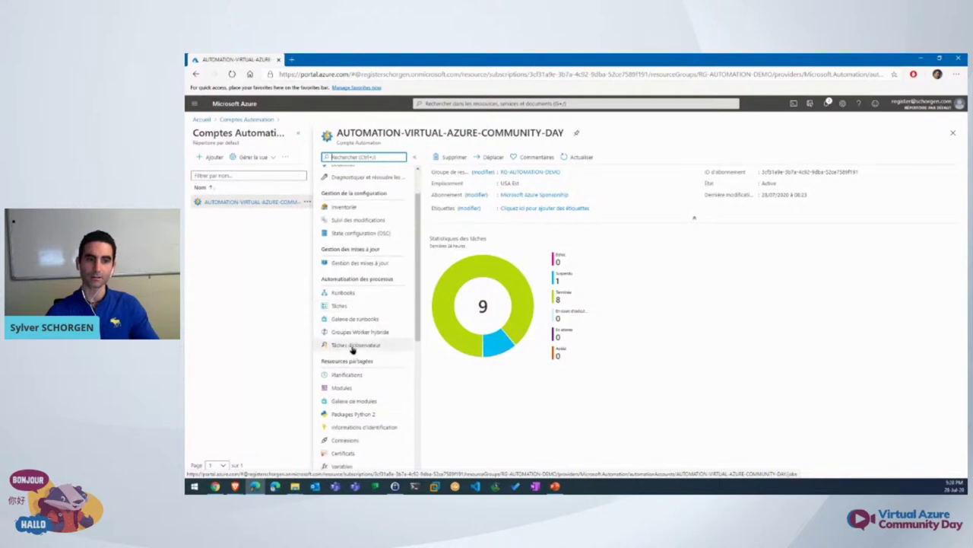
scroll(349, 297, "down", 2)
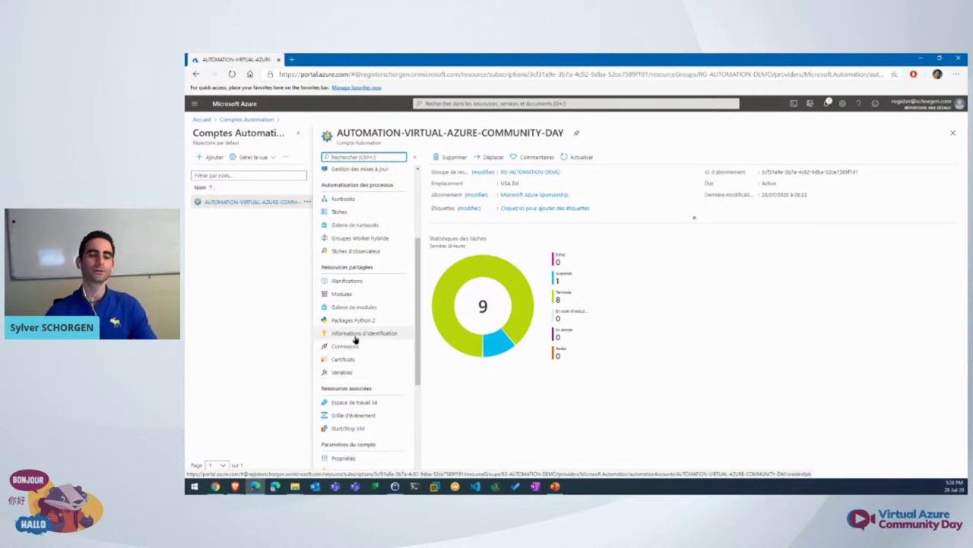
scroll(352, 345, "up", 4)
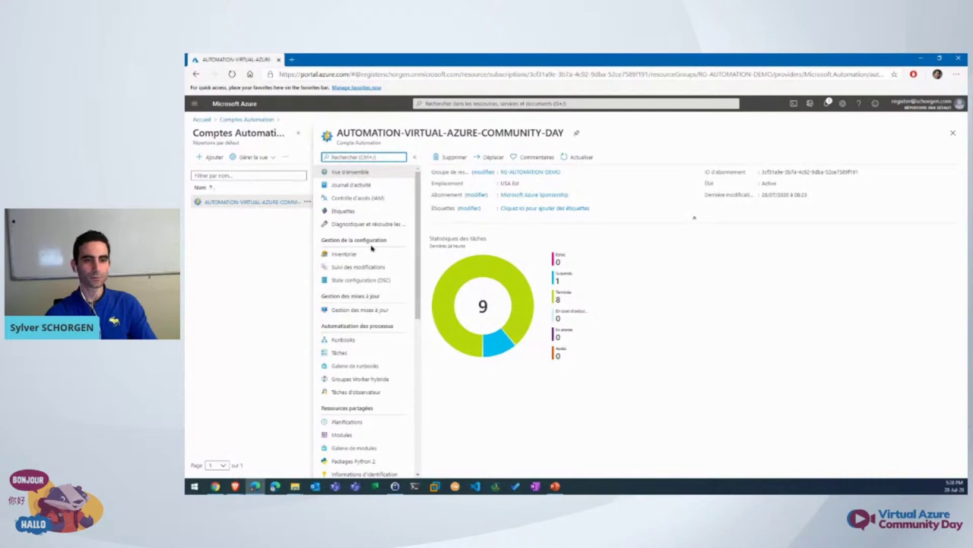
left_click(350, 341)
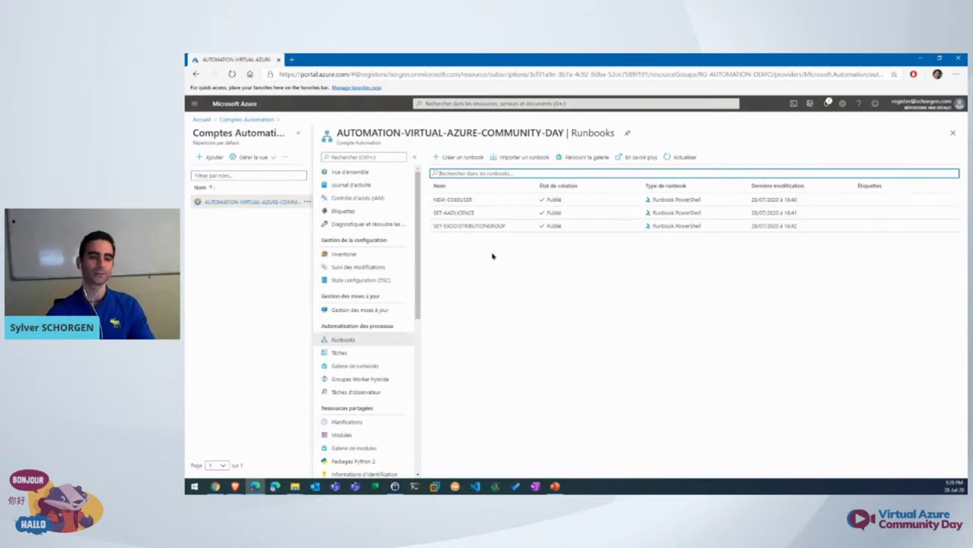
Review the account's string variables, including SkuID, and its O365-Admin stored credential.
scroll(388, 337, "down", 3)
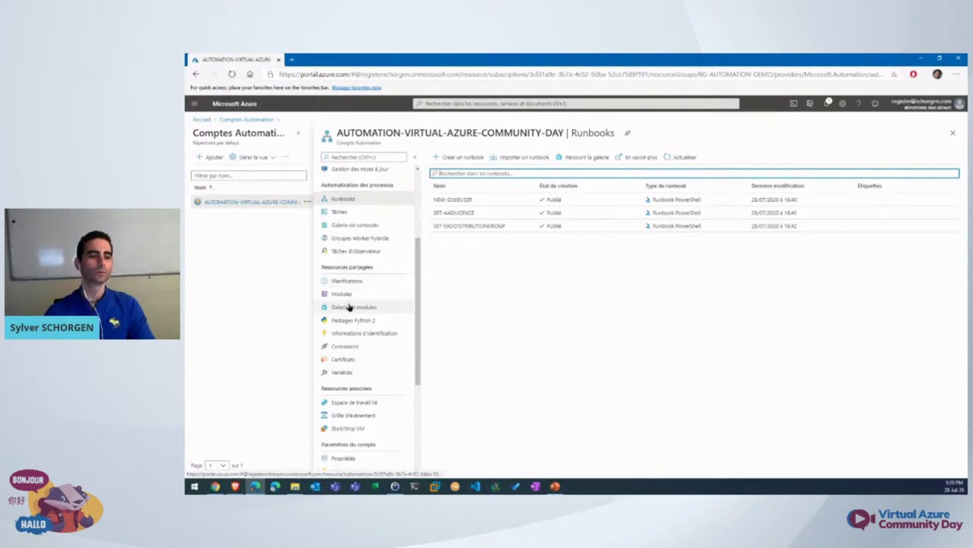
left_click(342, 372)
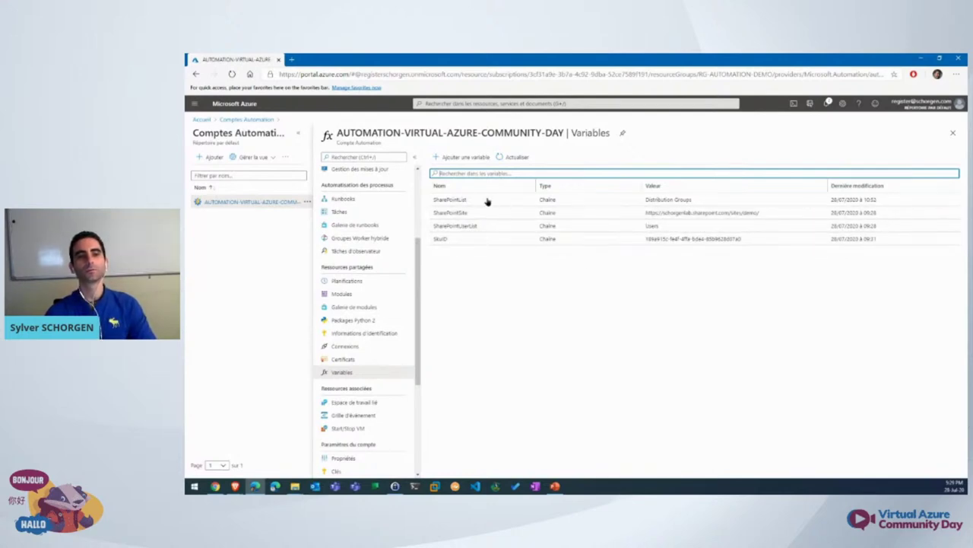
left_click(346, 333)
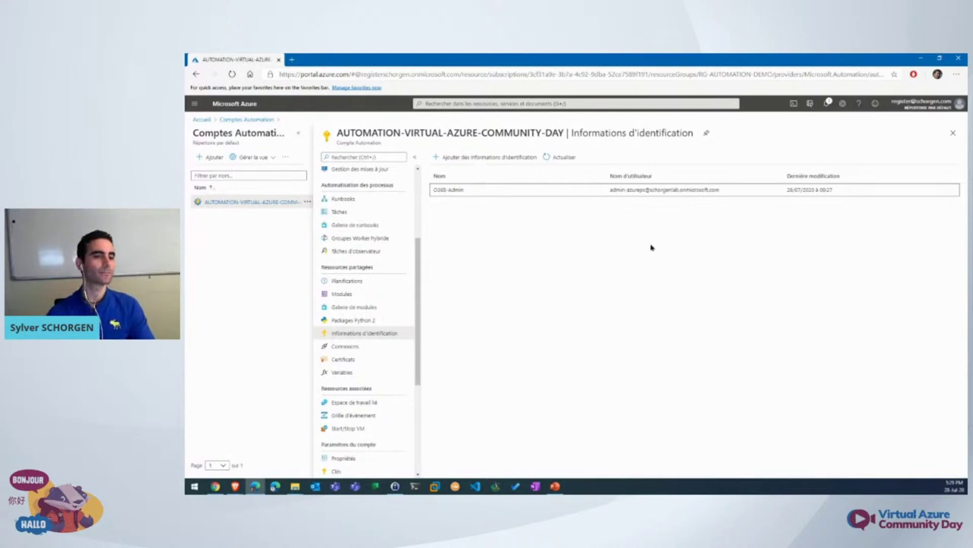
Filter the account's Modules list for 'azpo', then return to the Runbooks list.
left_click(352, 294)
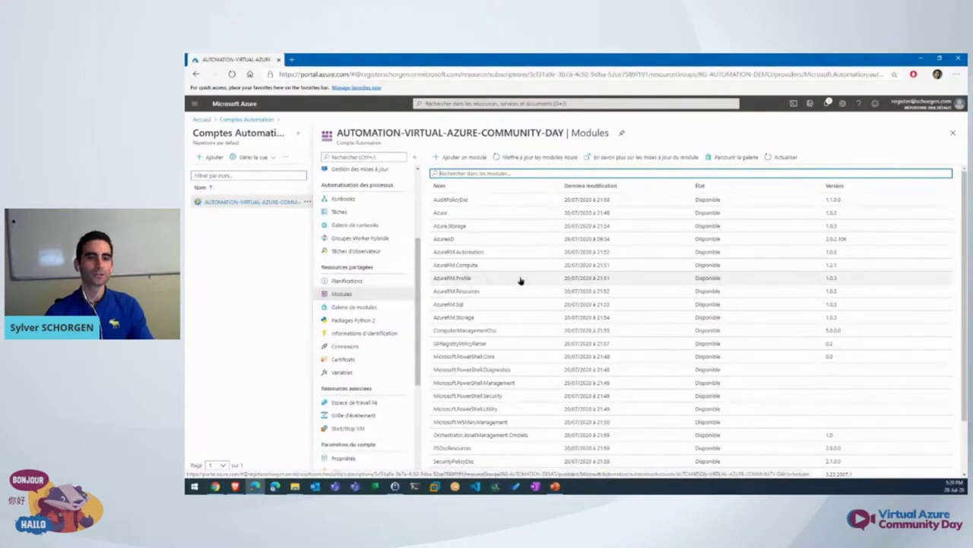
type("az")
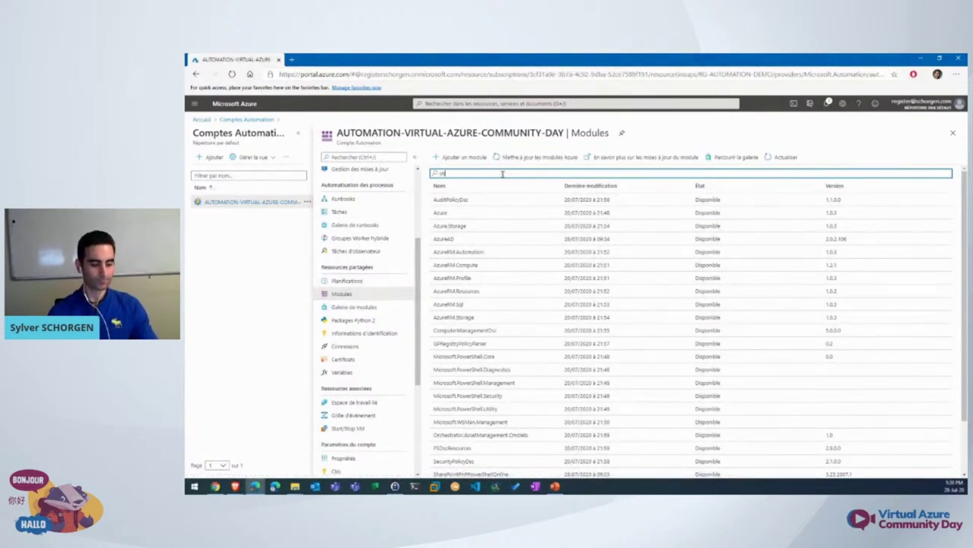
type("point")
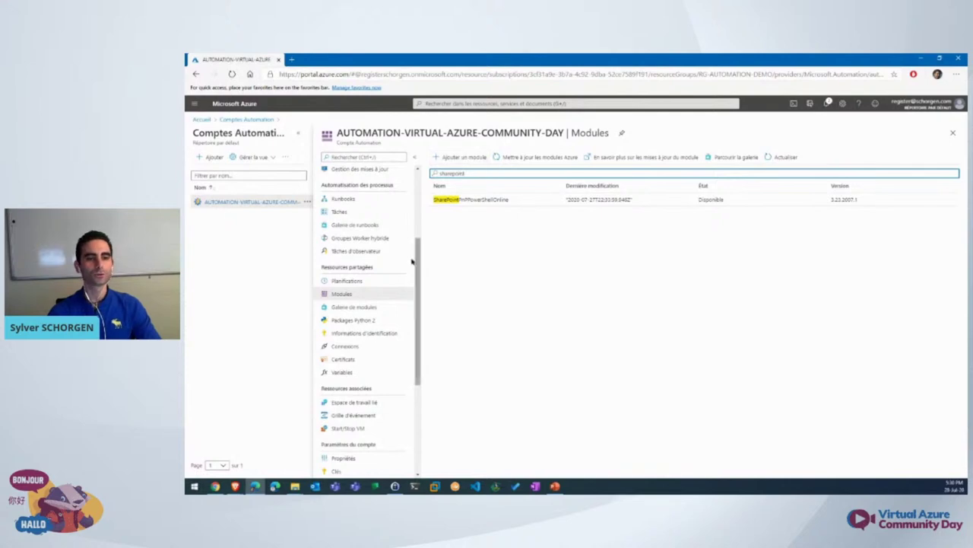
left_click(342, 199)
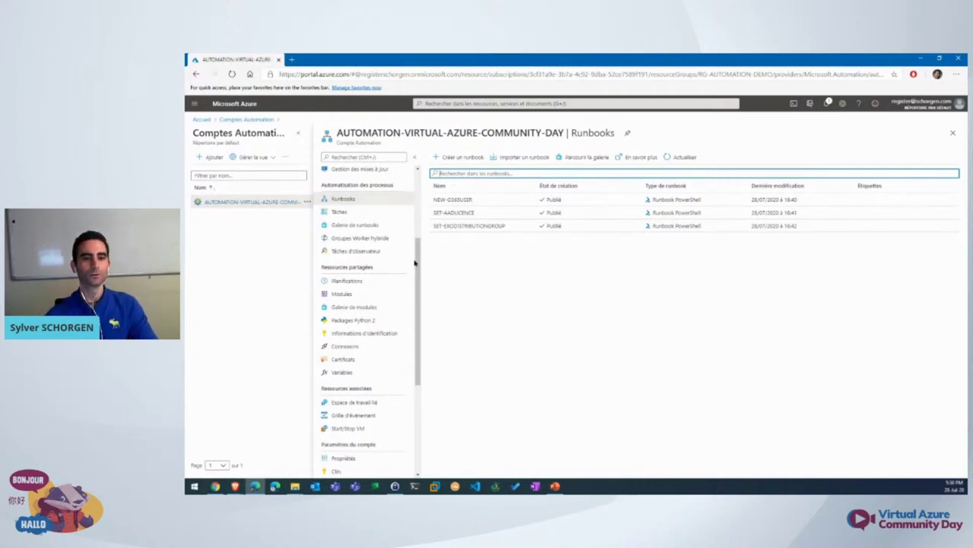
Bring the Microsoft 365 admin center's Active users page, listing 12 users, to the front.
left_click(217, 488)
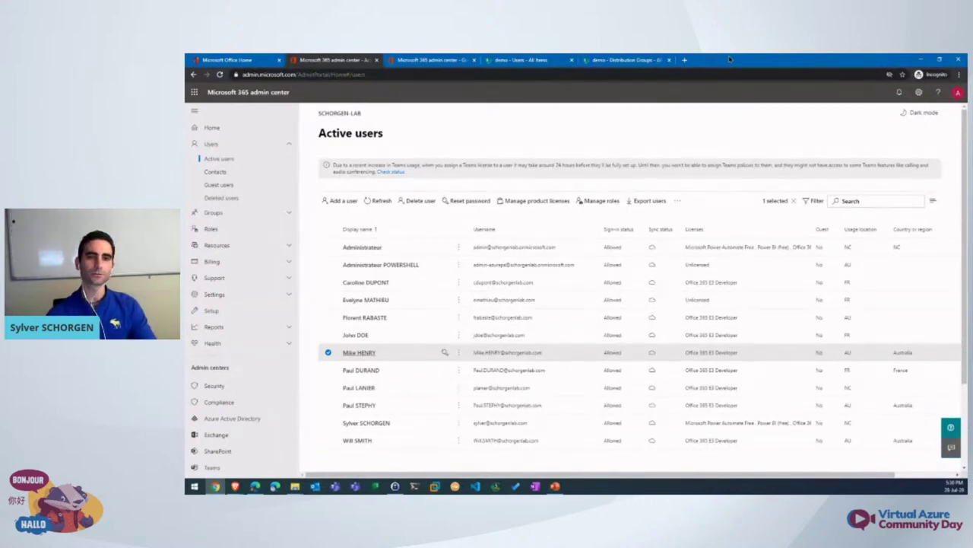
List the six members of the O365-E3 security group, then minimize the admin center.
left_click(436, 58)
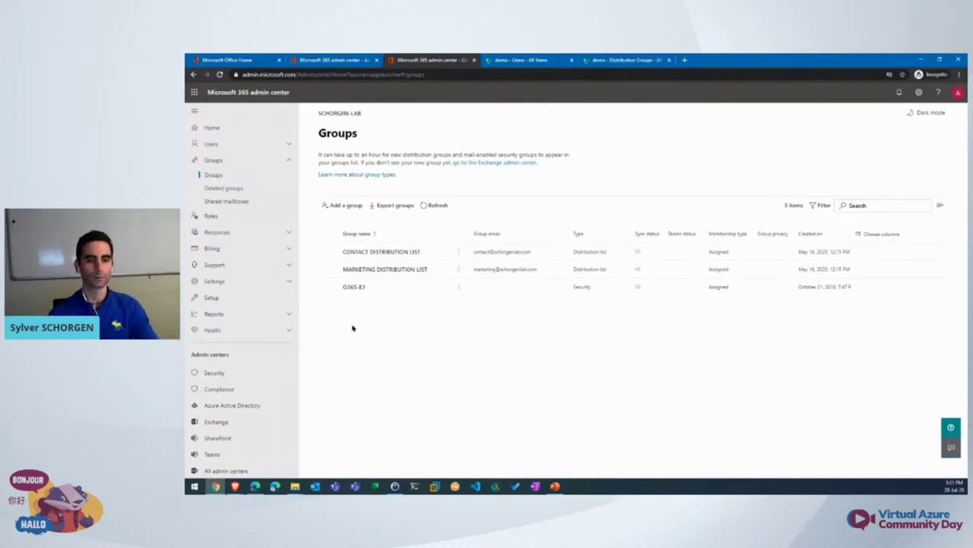
left_click(352, 287)
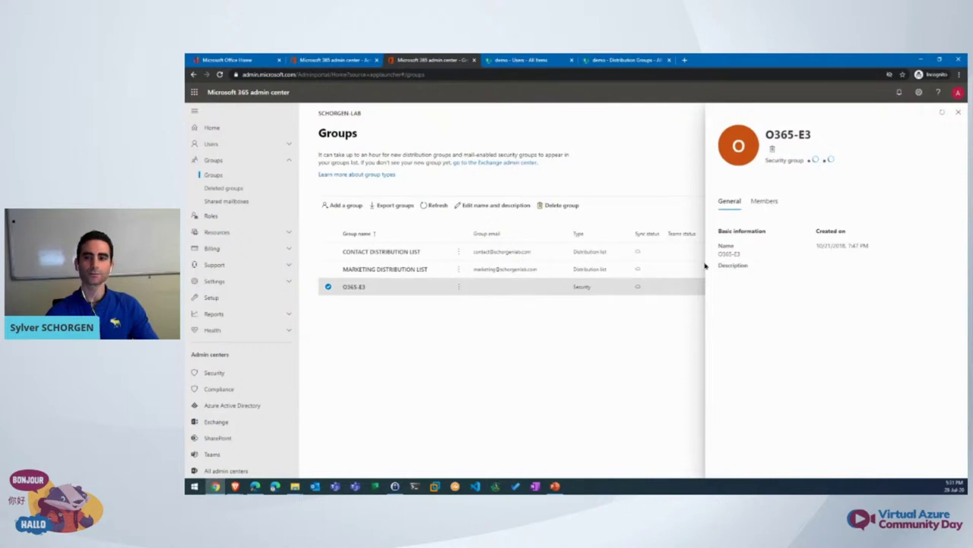
left_click(763, 202)
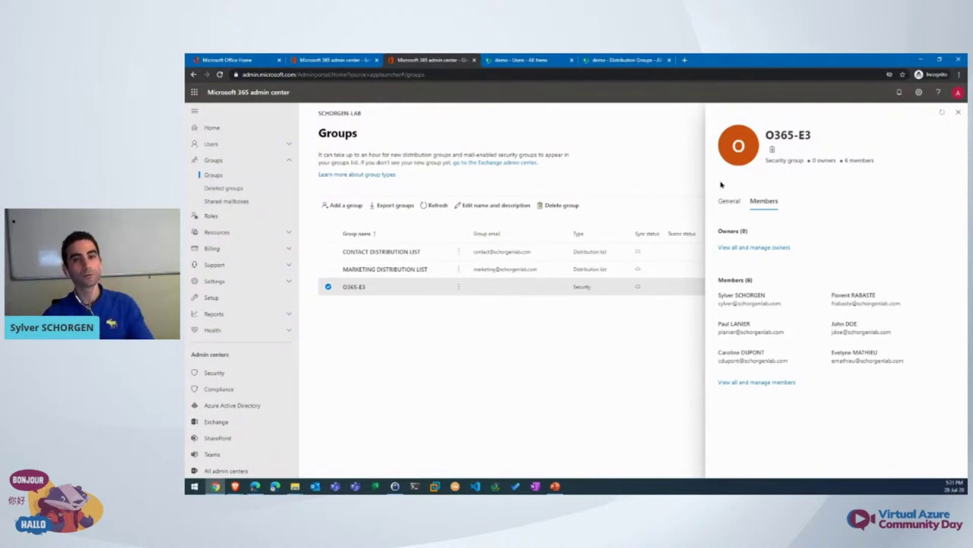
left_click(921, 59)
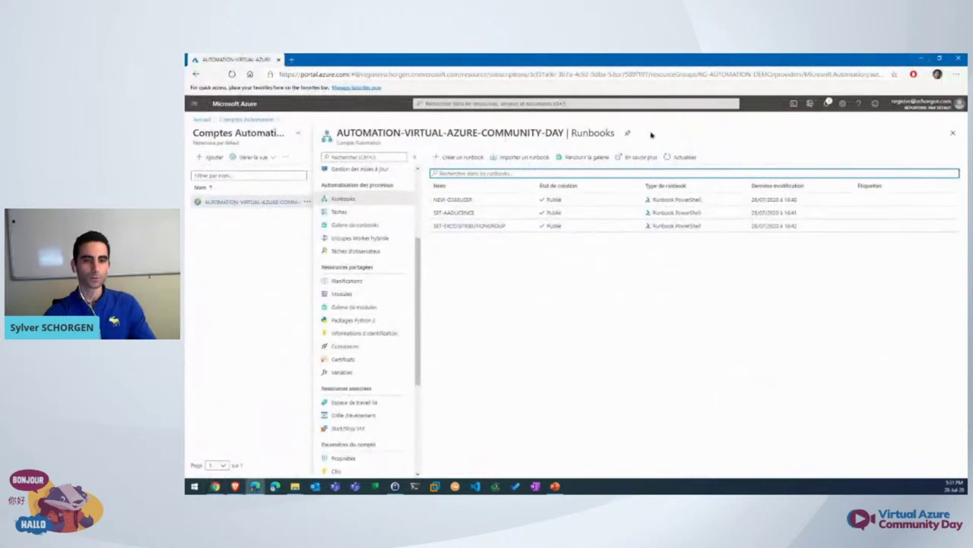
Open the SET-AADLICENCE runbook's PowerShell script in the editor.
left_click(460, 216)
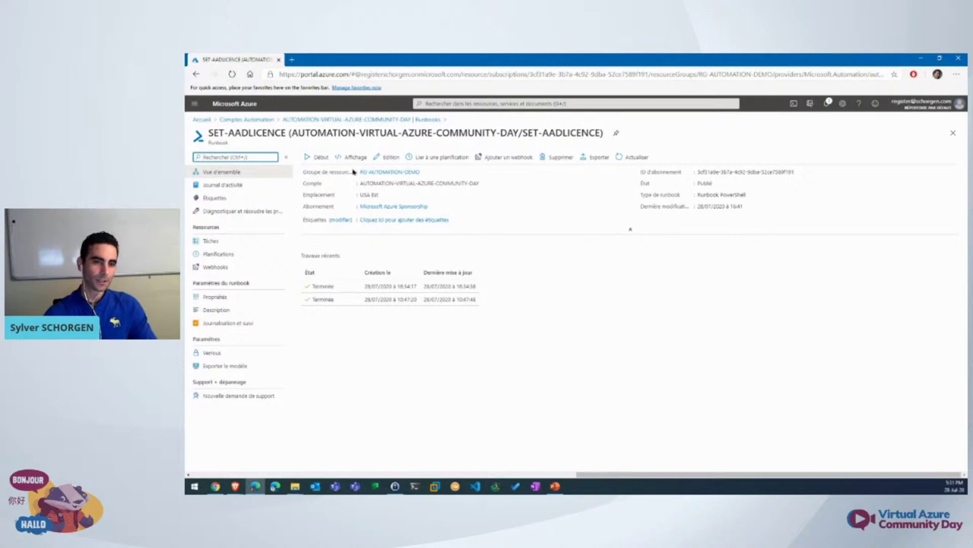
left_click(383, 159)
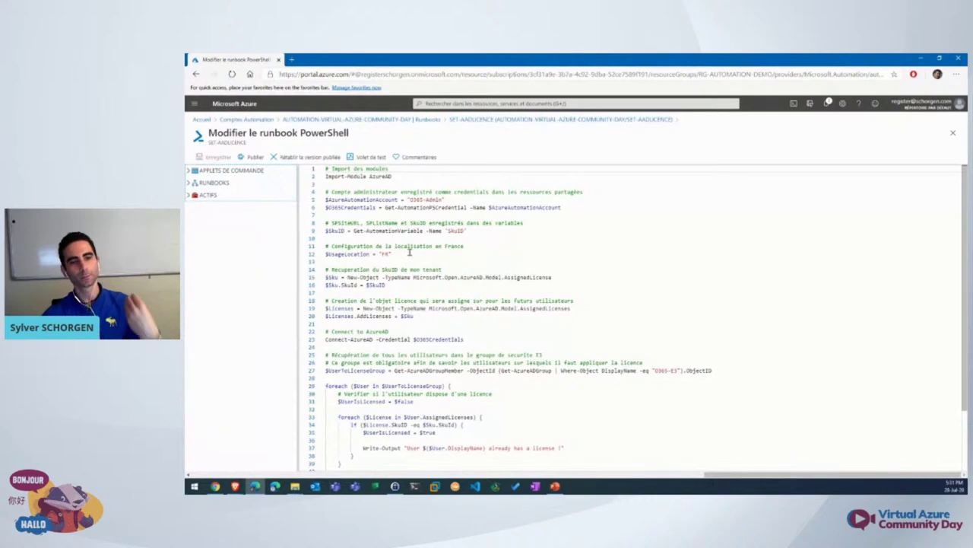
Walk through the AzureAD import, O365-Admin credential, SkuID lookup and FR usage location.
scroll(410, 252, "down", 3)
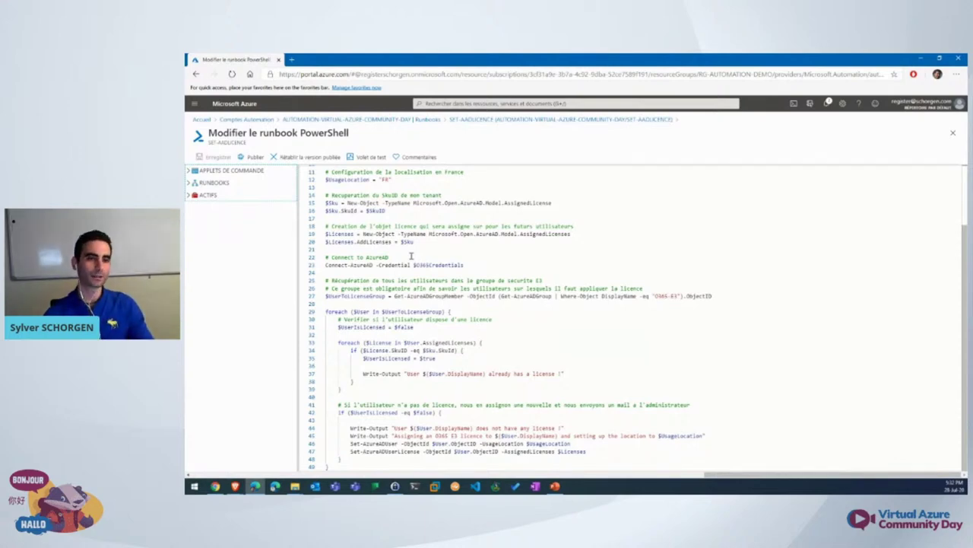
scroll(410, 258, "up", 3)
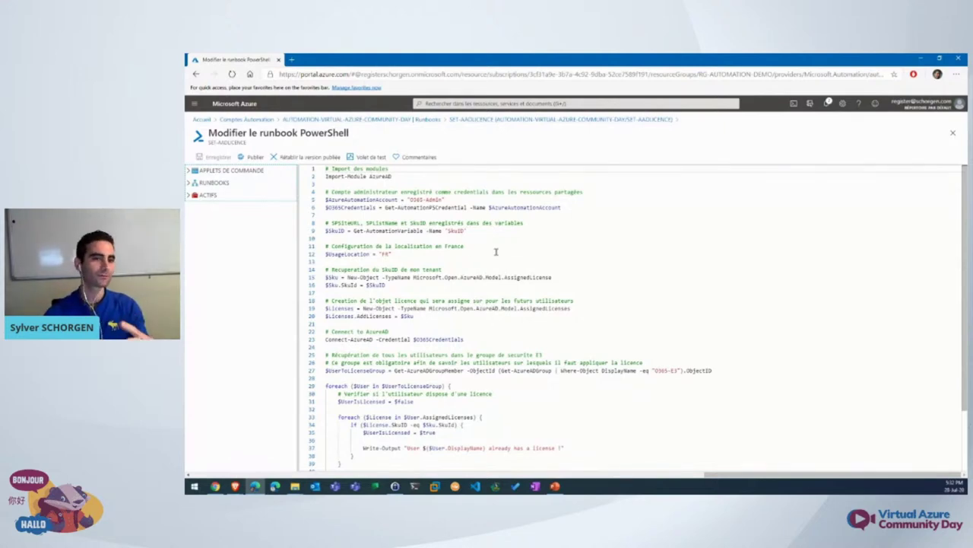
left_click_drag(342, 176, 386, 176)
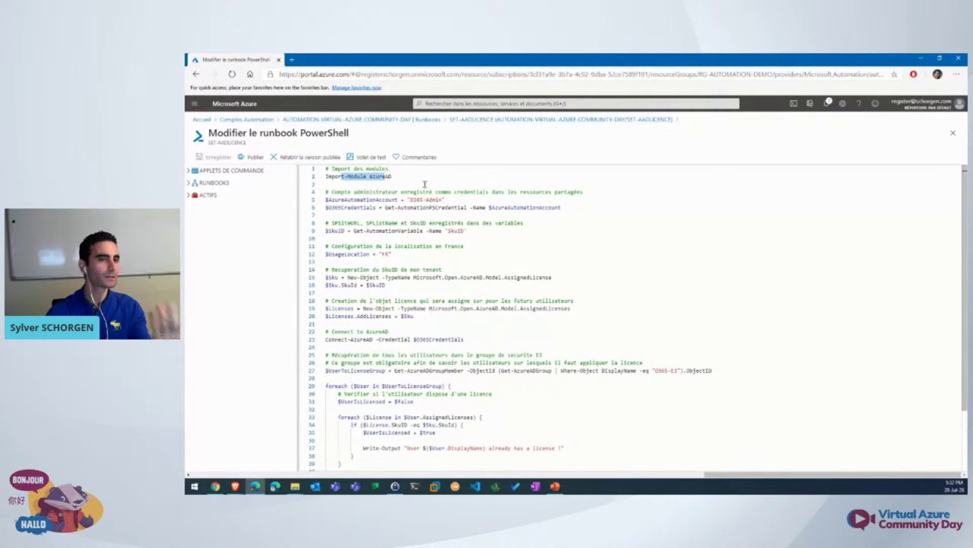
left_click(425, 176)
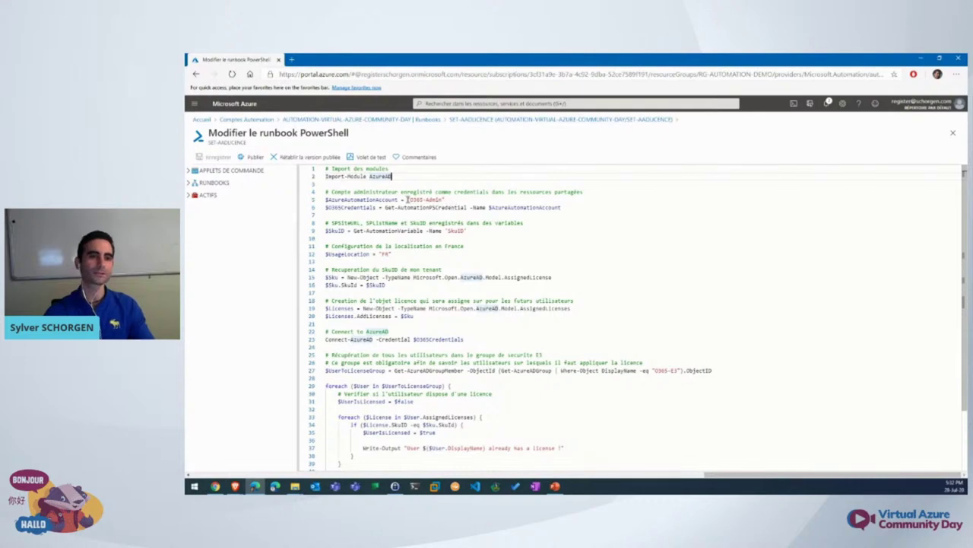
left_click_drag(415, 199, 446, 207)
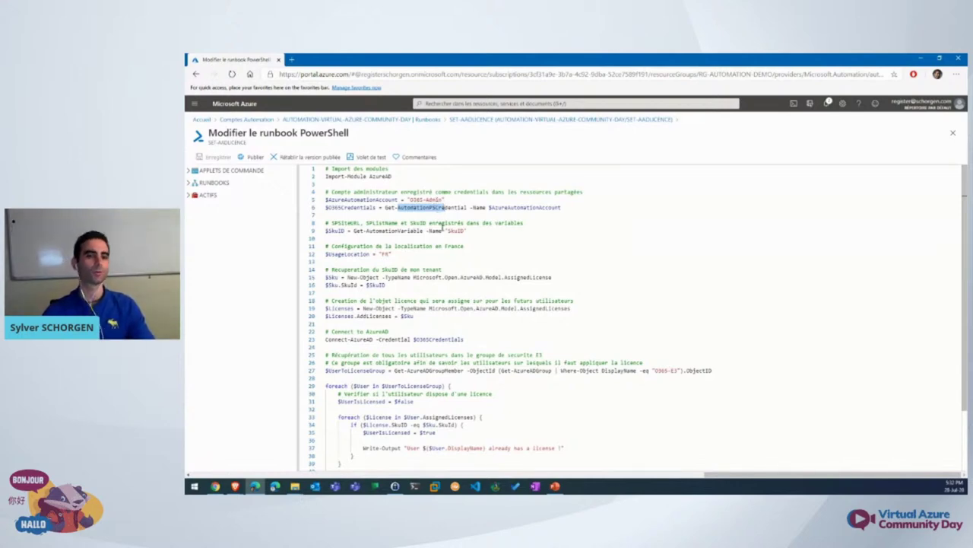
left_click_drag(382, 231, 430, 230)
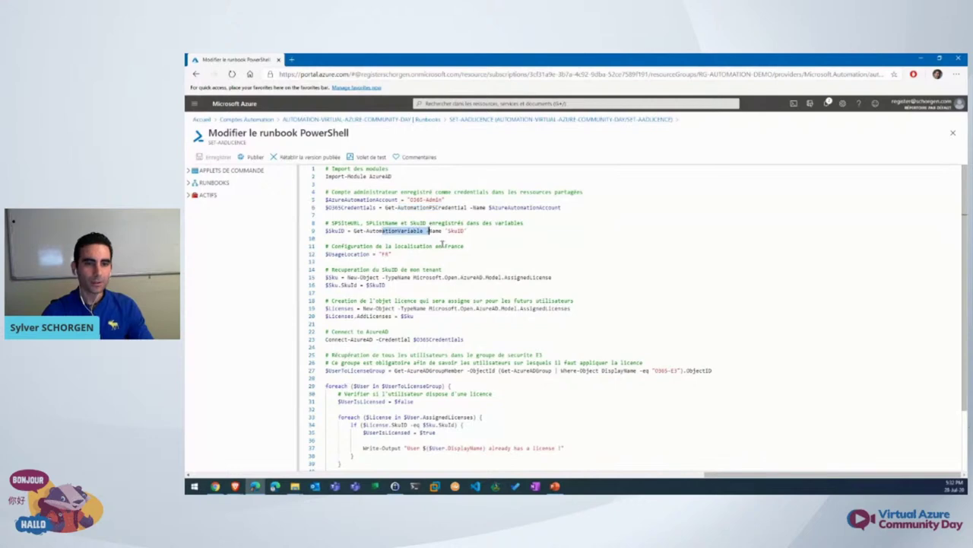
left_click(453, 231)
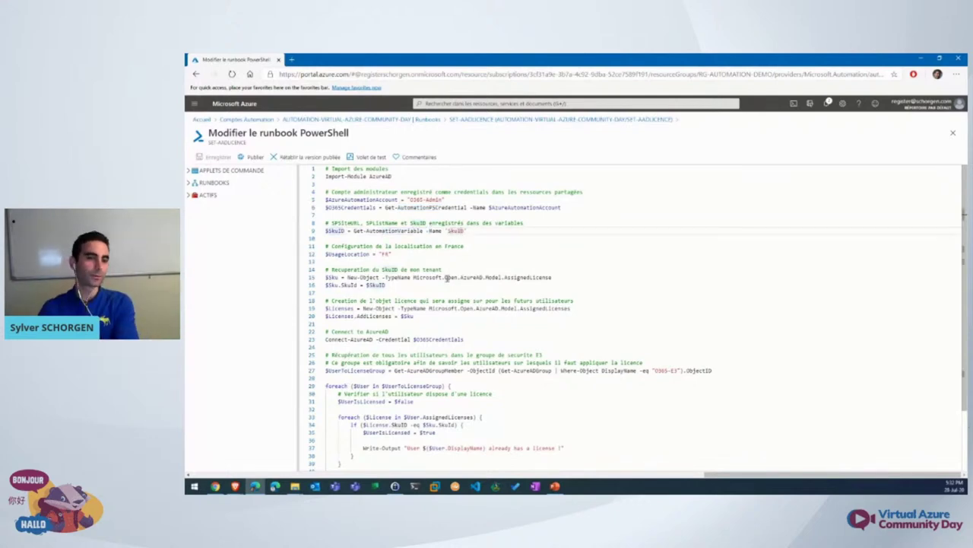
scroll(447, 278, "down", 3)
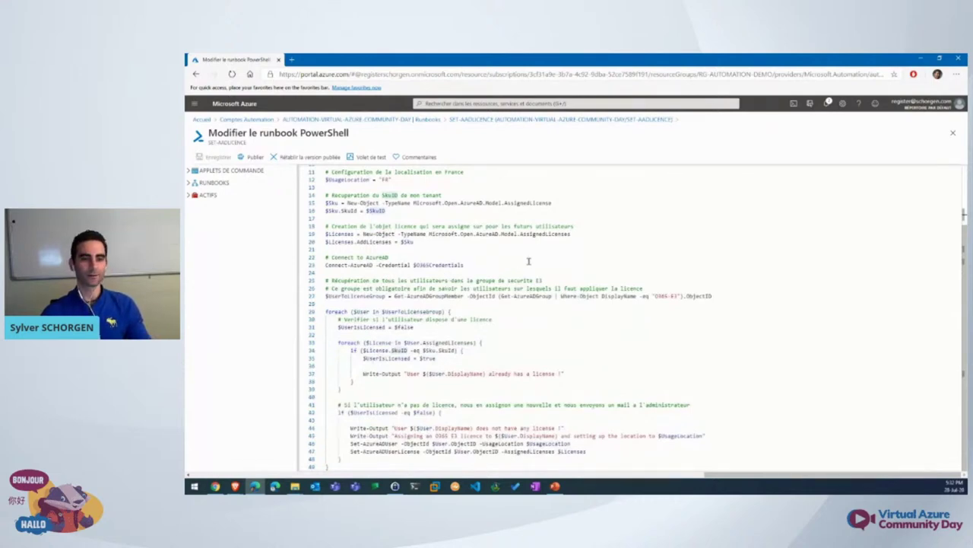
scroll(547, 270, "up", 2)
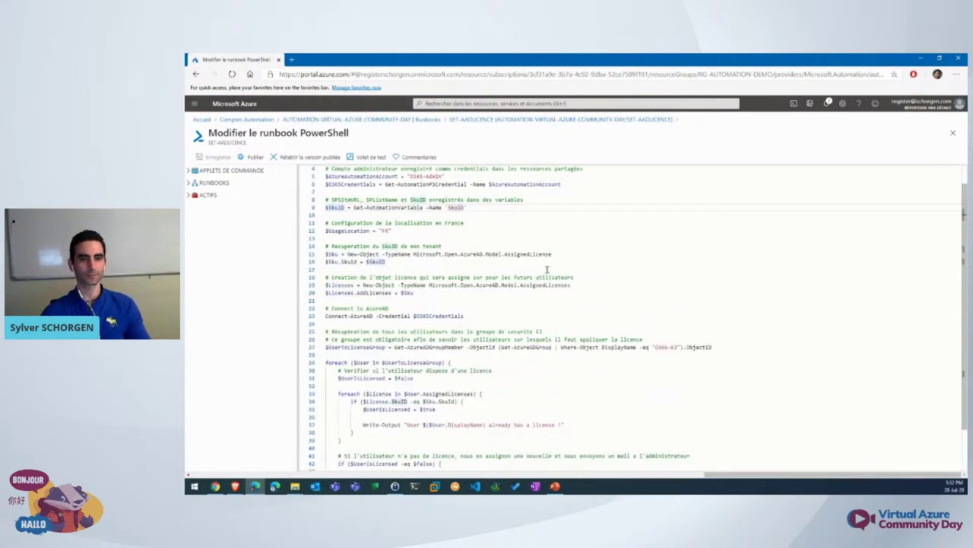
left_click_drag(354, 231, 385, 231)
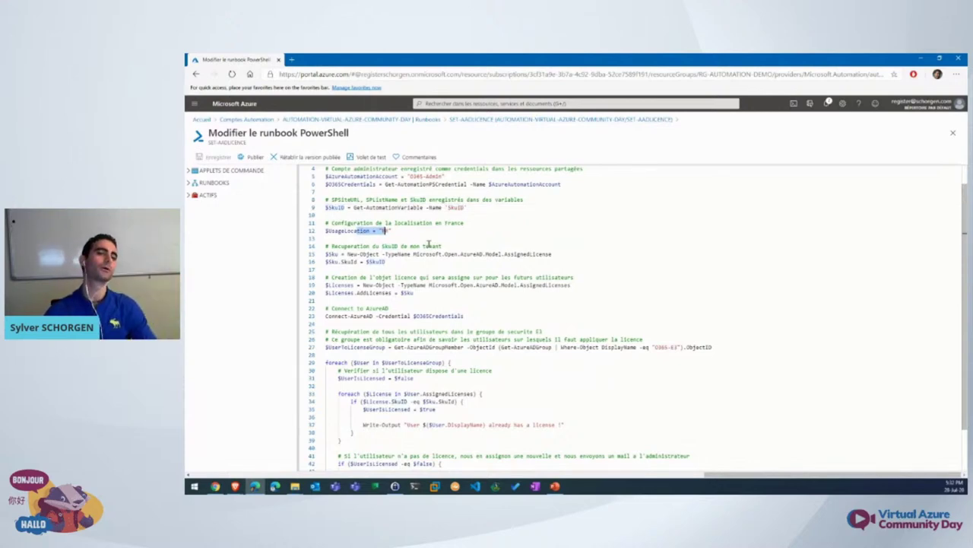
left_click_drag(402, 231, 378, 231)
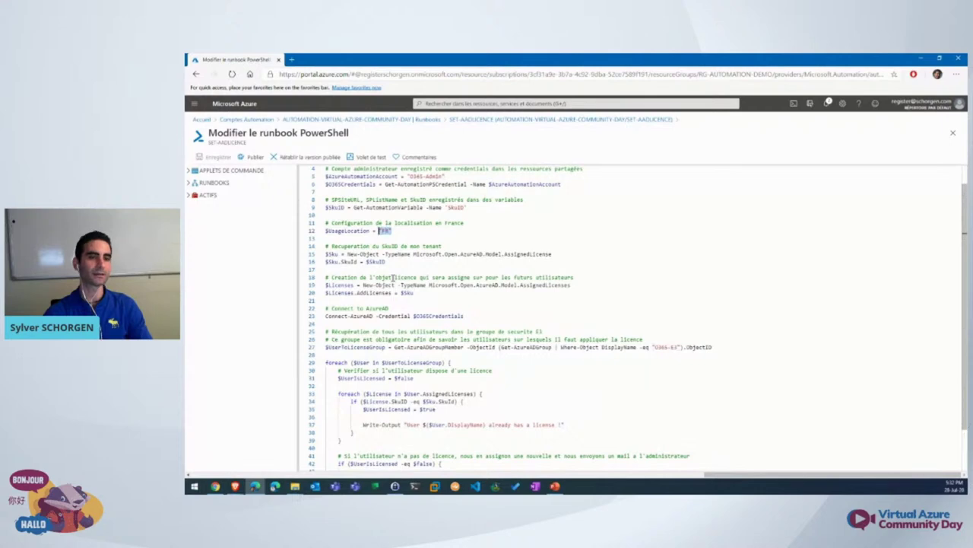
Review the O365-E3 member lookup and licence assignment code, then publish the runbook.
scroll(394, 278, "down", 2)
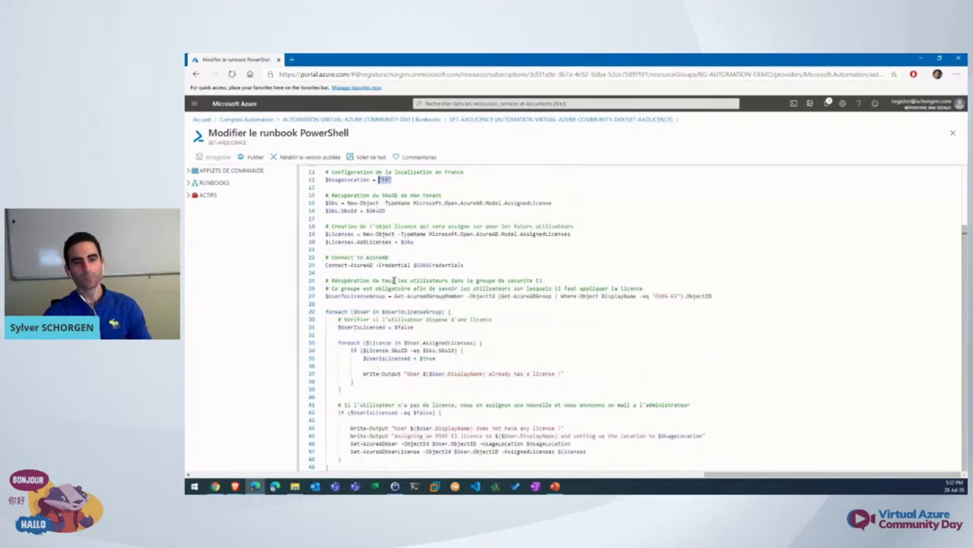
left_click_drag(337, 297, 372, 296)
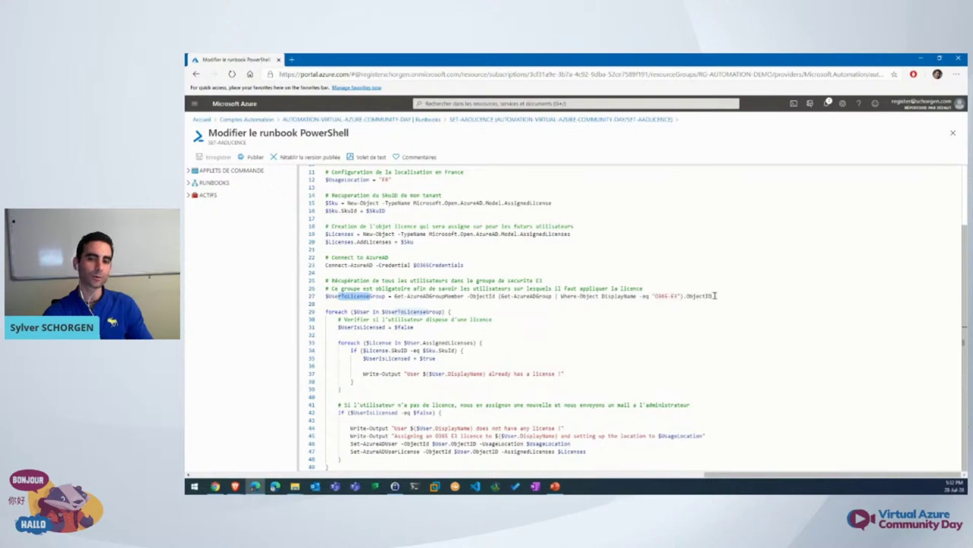
left_click_drag(715, 295, 456, 295)
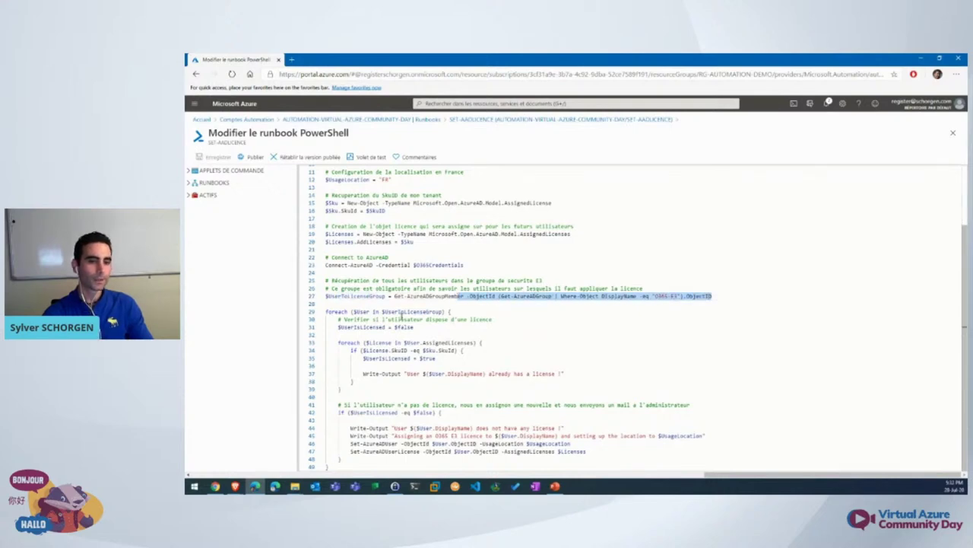
left_click(400, 357)
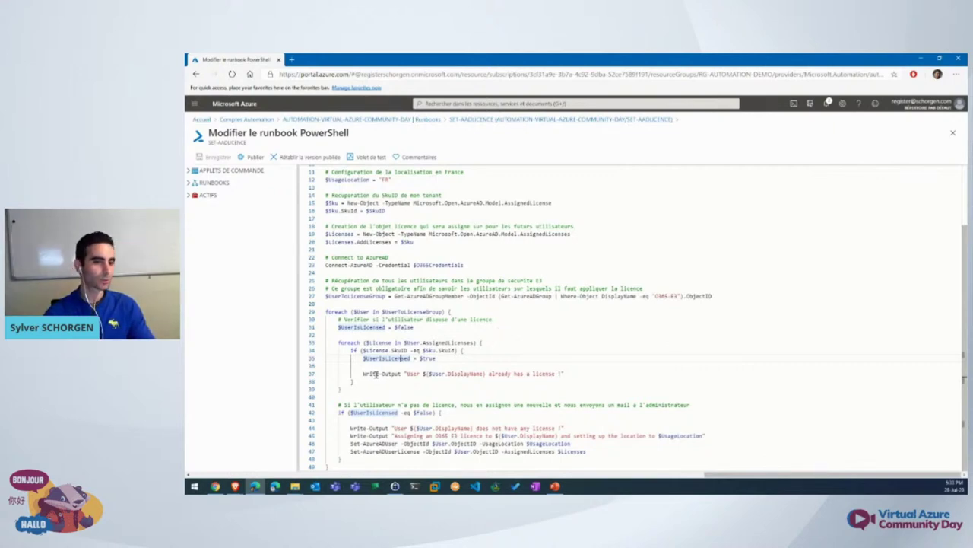
left_click_drag(370, 374, 435, 372)
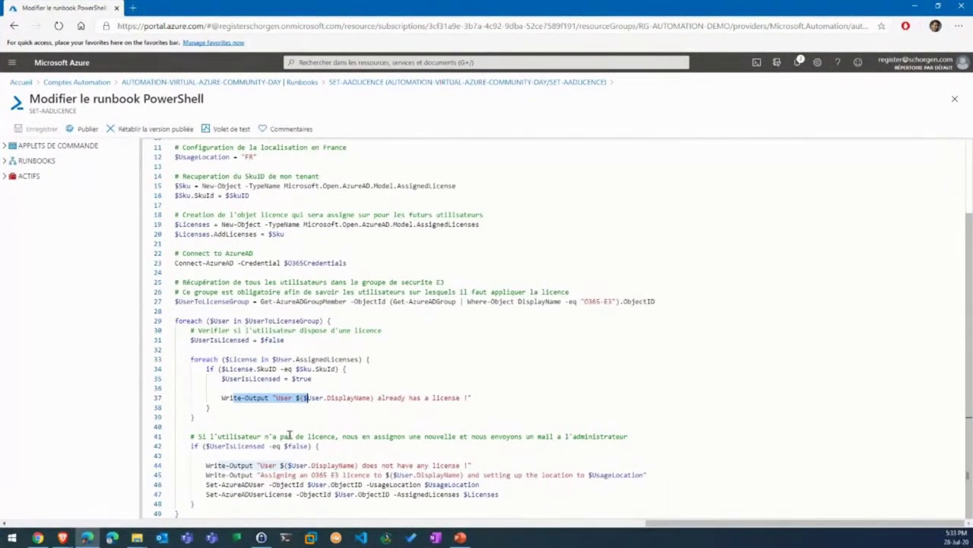
left_click(287, 474)
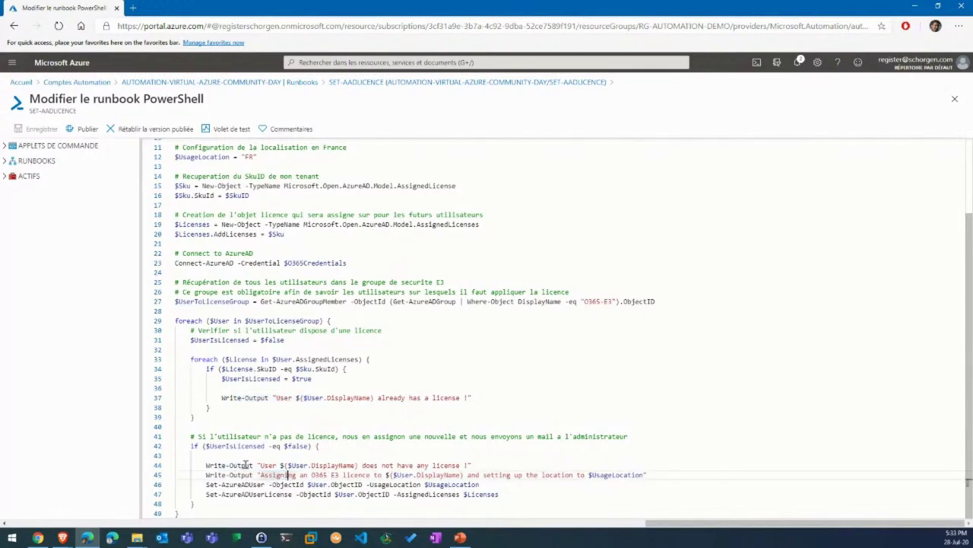
left_click_drag(253, 484, 253, 494)
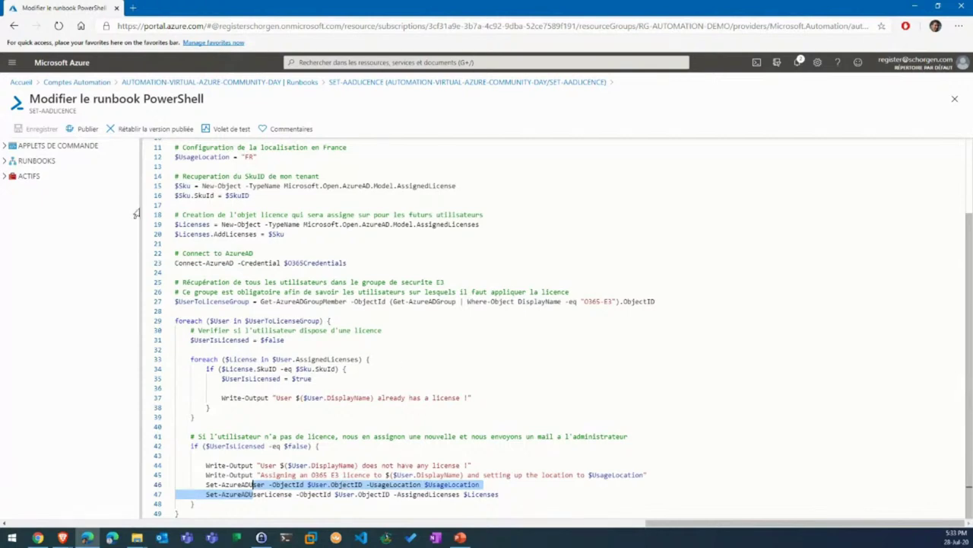
left_click(84, 129)
left_click(38, 190)
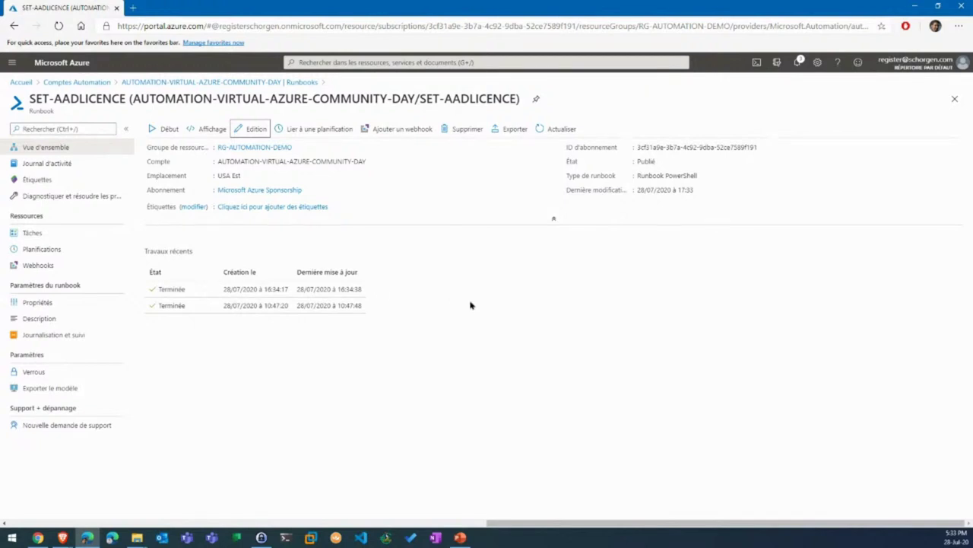
Start a new SET-AADLICENCE job, leaving it in En attente status.
left_click(150, 131)
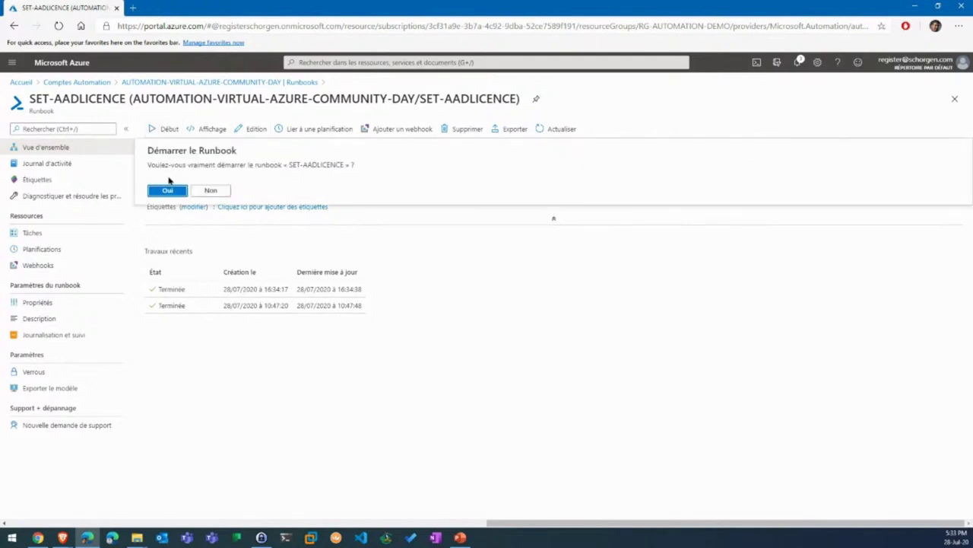
left_click(167, 193)
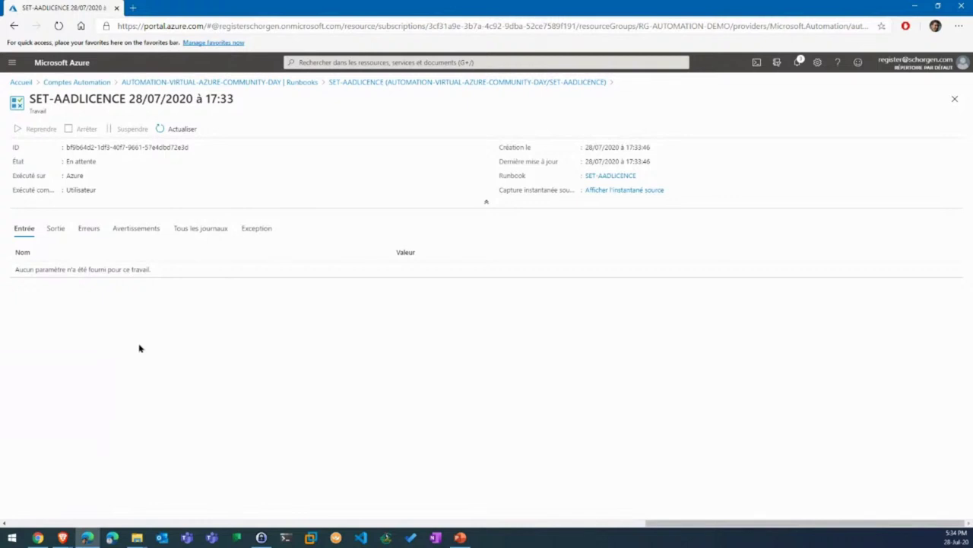
Refresh the job's Sortie output until it shows the E3 licence assigned with location FR.
left_click(58, 231)
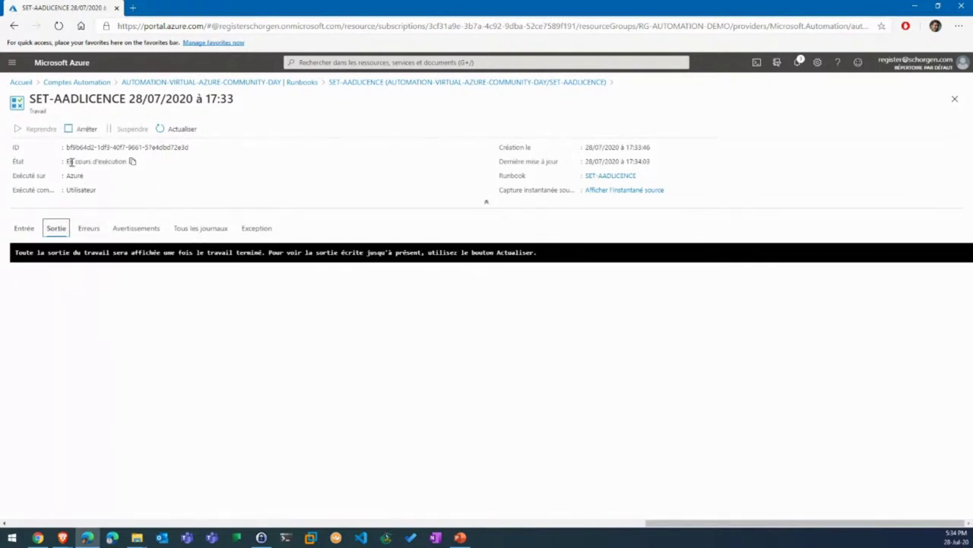
left_click(169, 131)
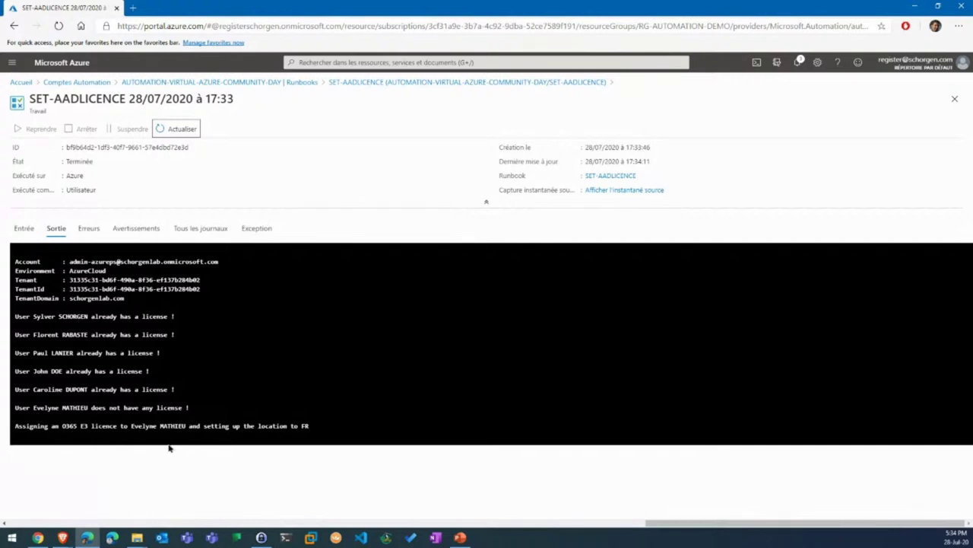
left_click(36, 538)
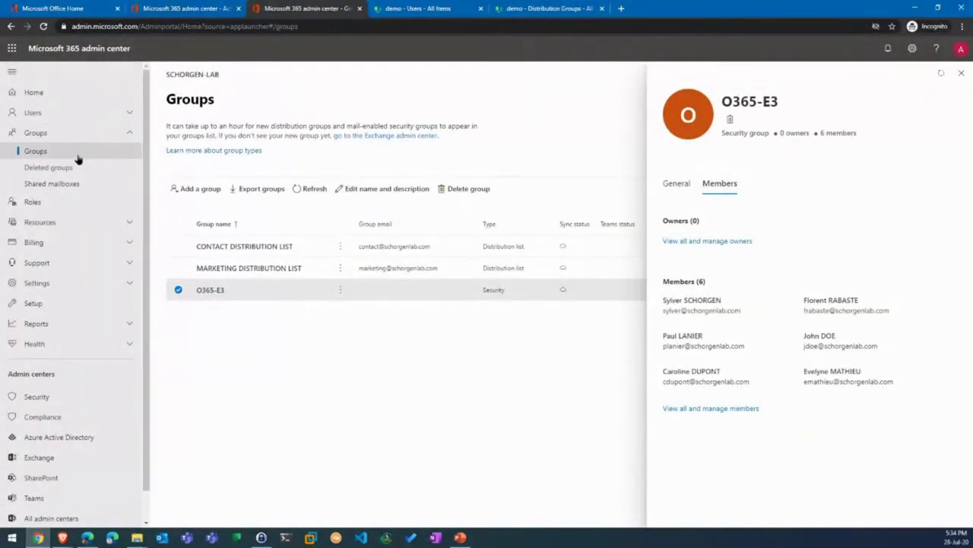
Open Active users and confirm the formerly unlicensed member now holds Office 365 E3 Developer, location FR.
left_click(68, 113)
left_click(46, 133)
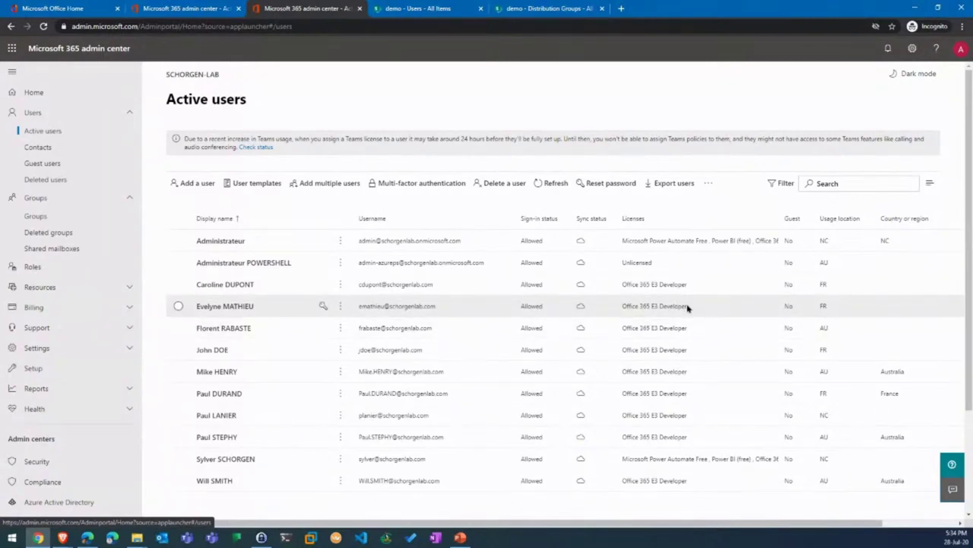
left_click(176, 6)
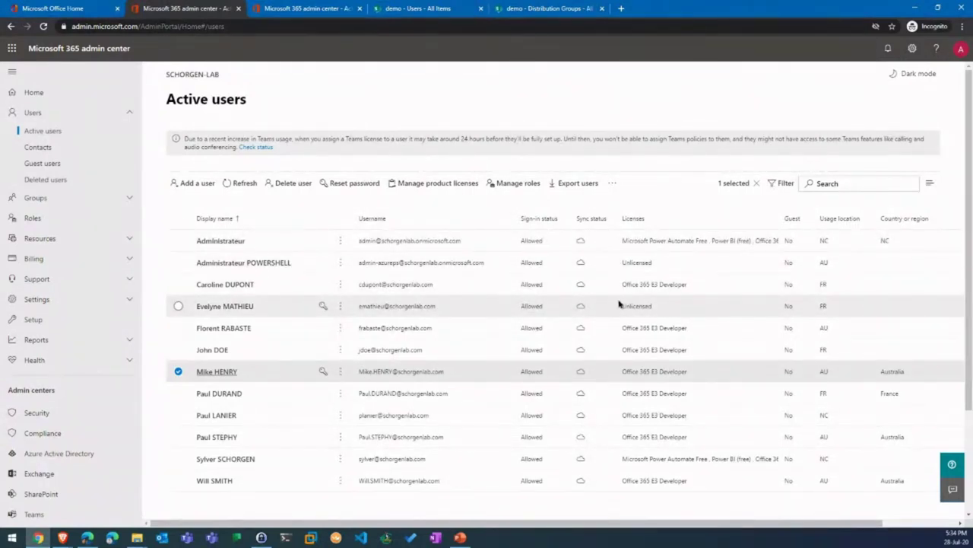
left_click(301, 7)
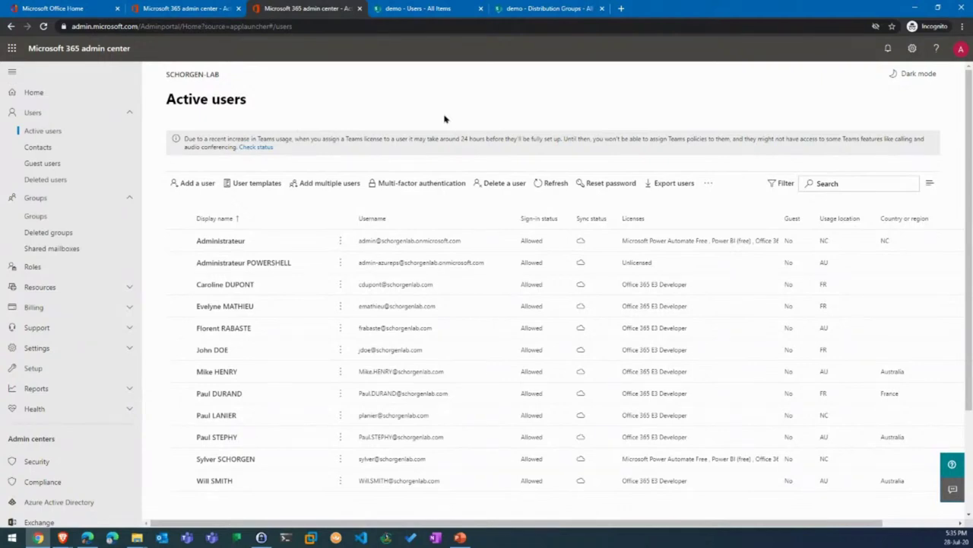
Zoom and scroll through the Active users list, then advance the PowerPoint slideshow to SCENARIO 2.
key("ctrl+plus")
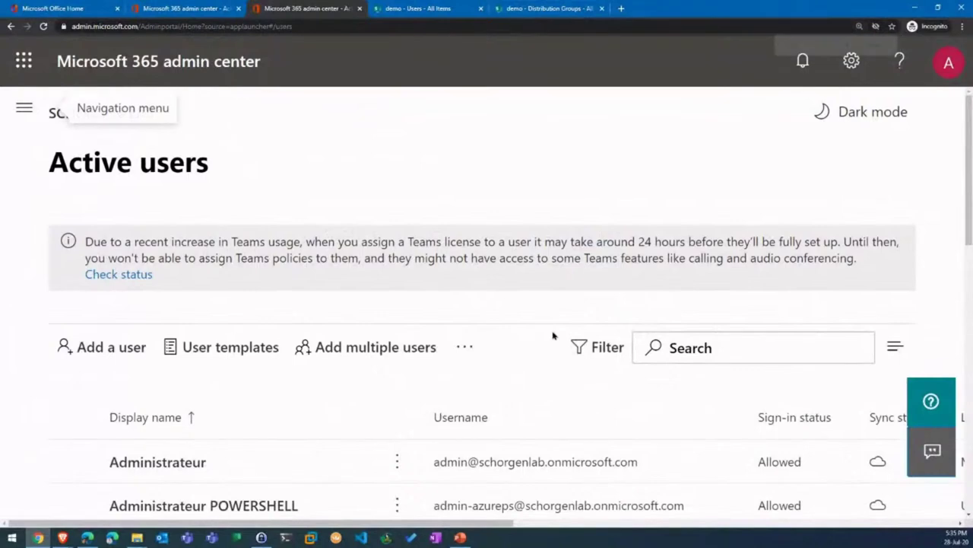
key("ctrl+minus")
scroll(601, 337, "down", 3)
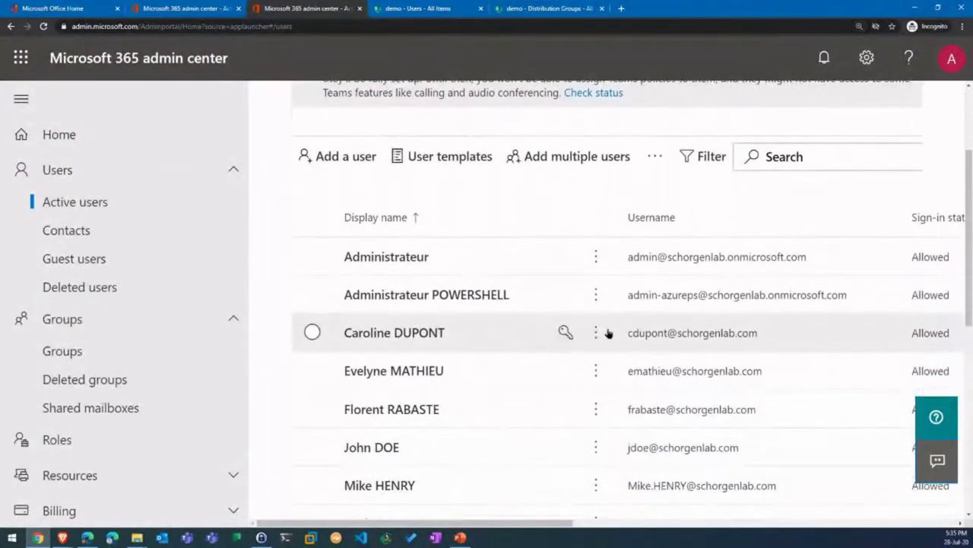
scroll(585, 228, "down", 1)
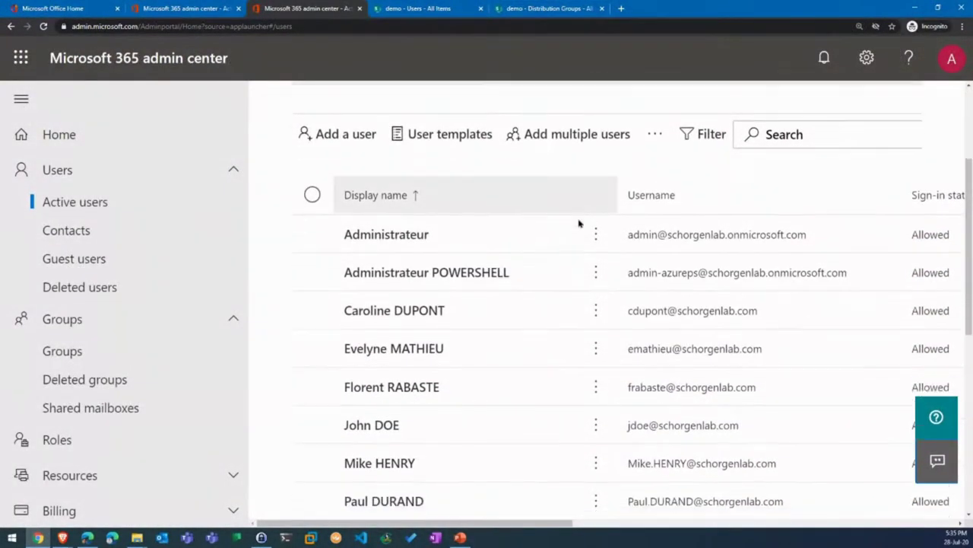
scroll(578, 223, "down", 1)
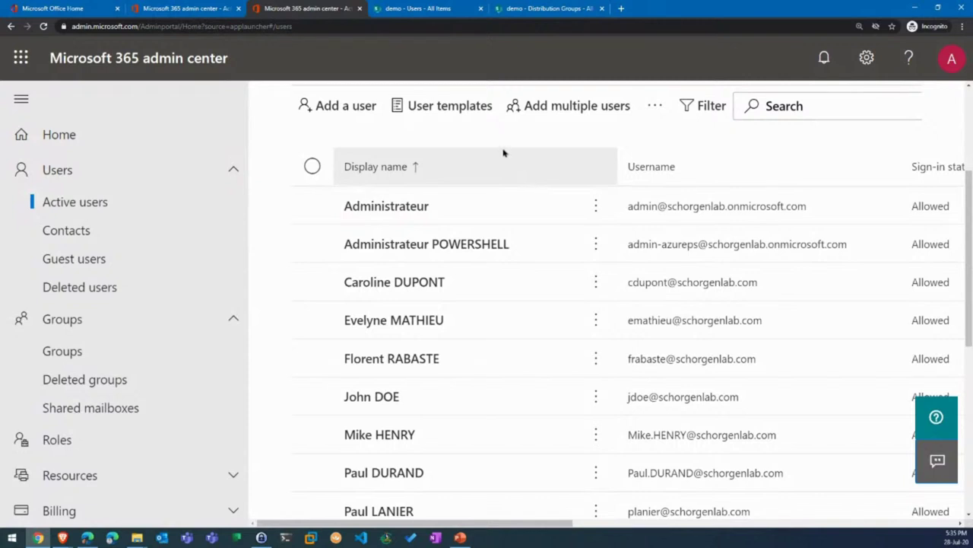
left_click(458, 537)
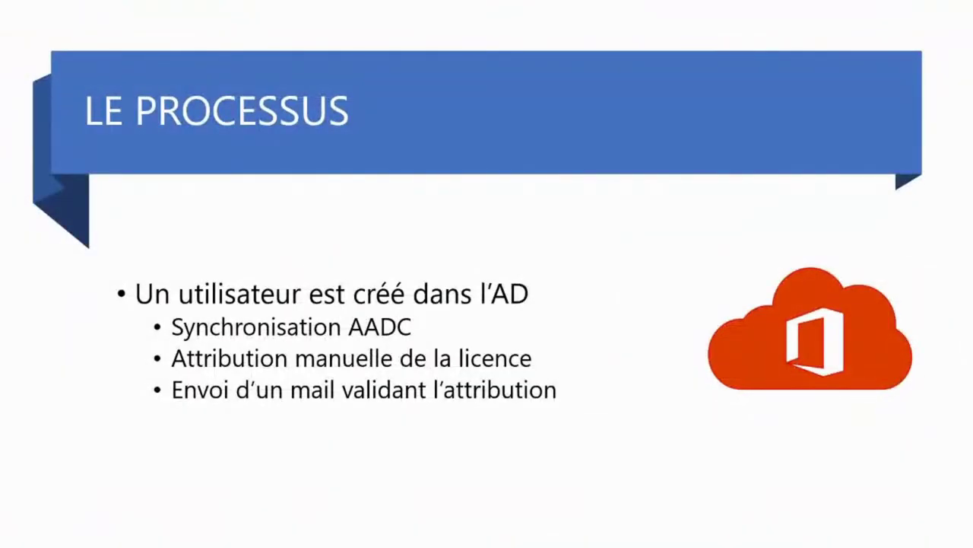
key("Right")
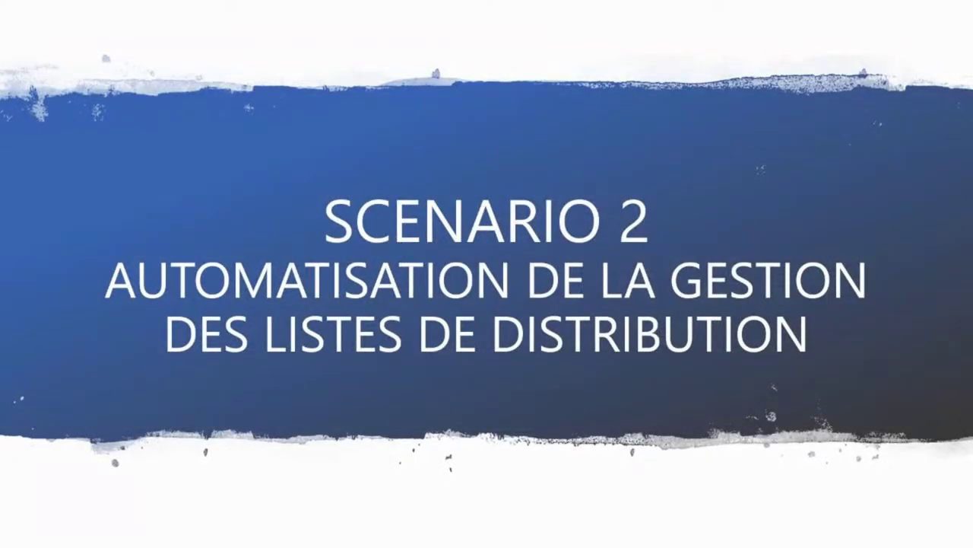
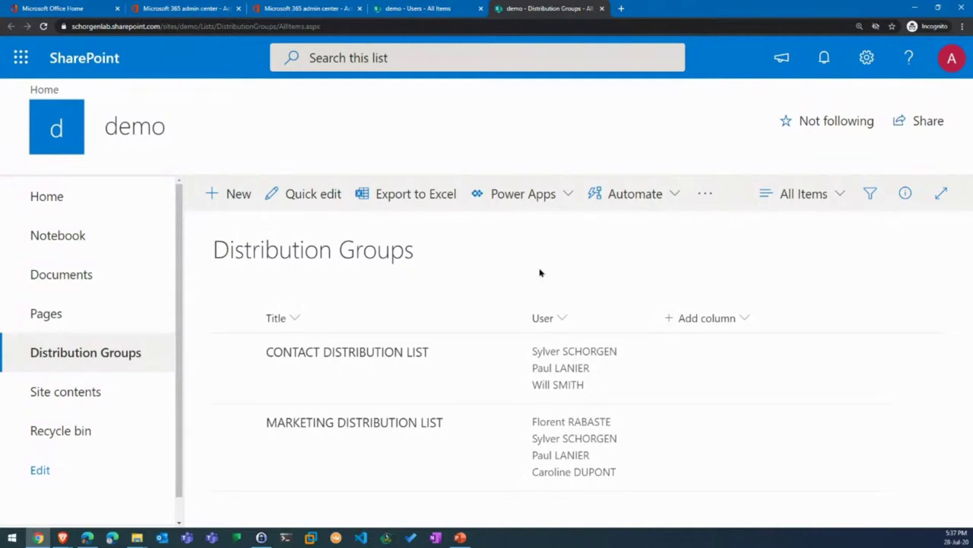
Add a fourth person to the CONTACT DISTRIBUTION LIST item's User field and save it.
left_click(374, 354)
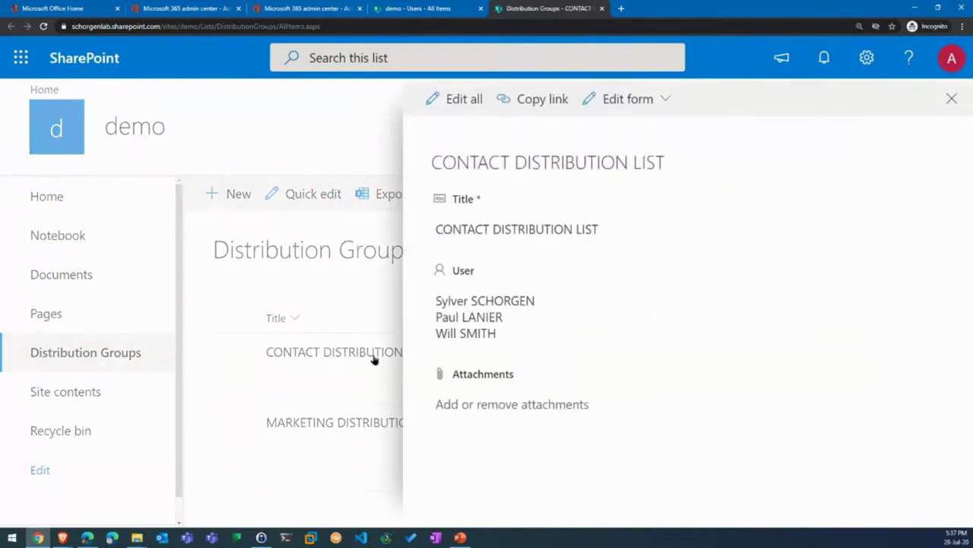
left_click(452, 110)
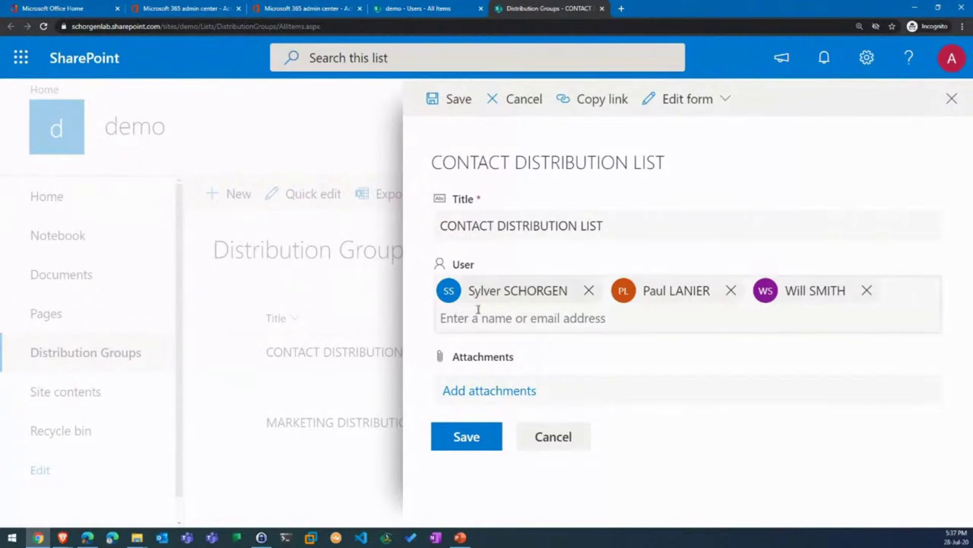
left_click(475, 318)
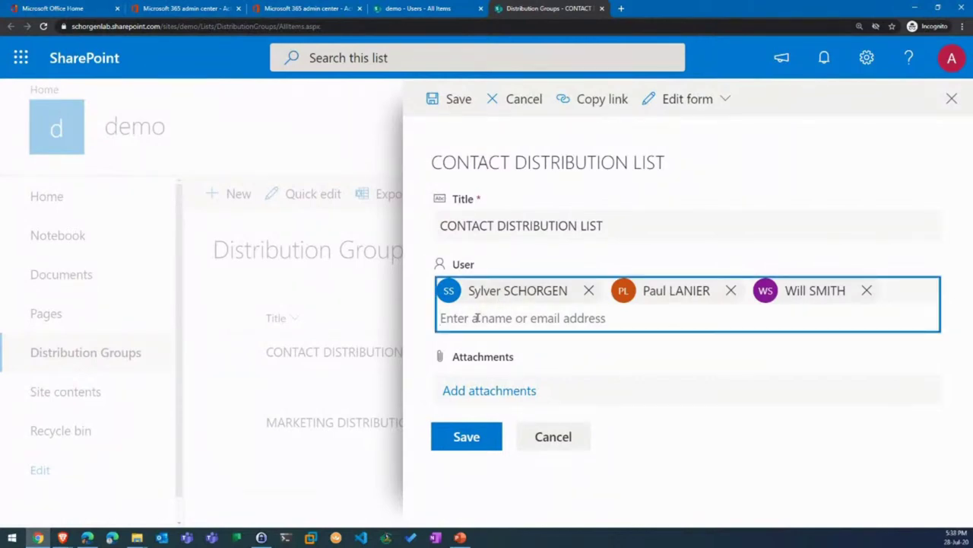
type("evel")
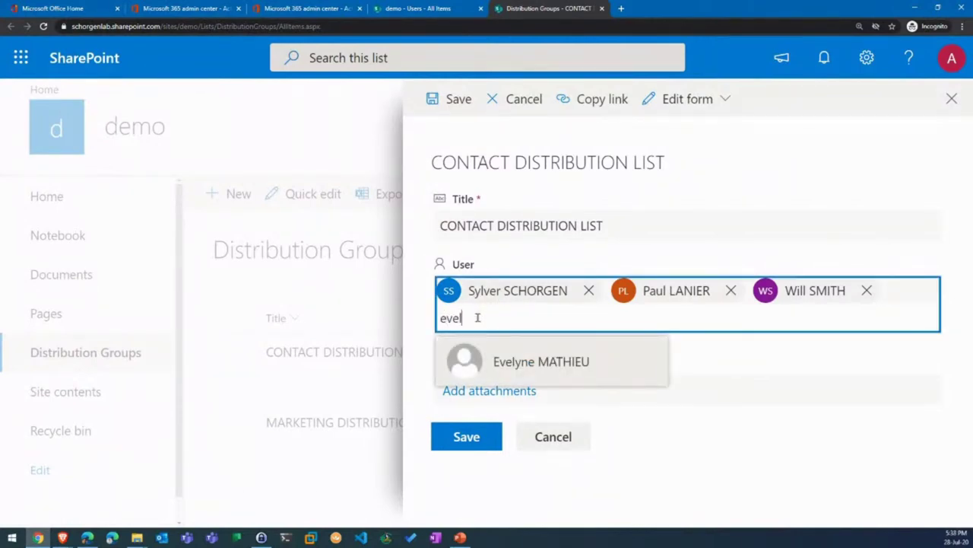
left_click(498, 351)
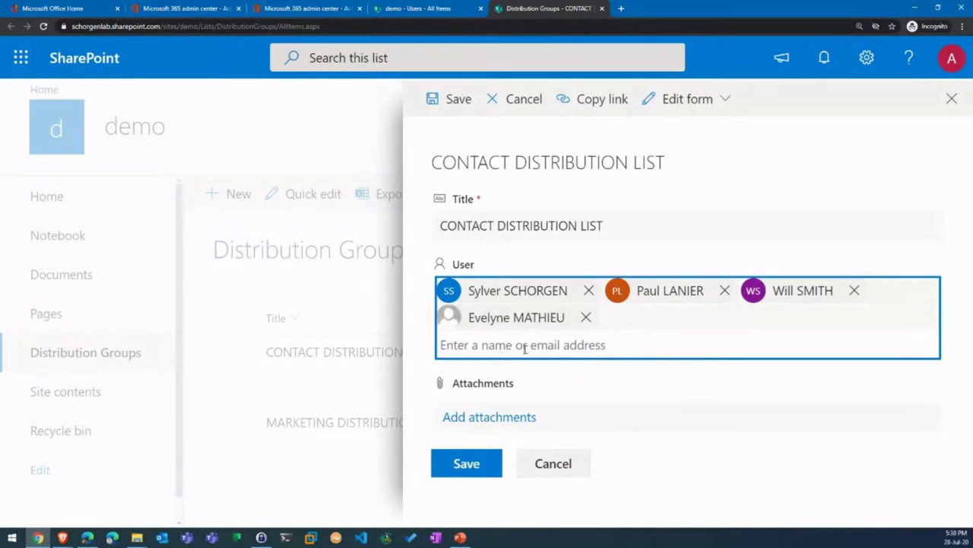
left_click(468, 465)
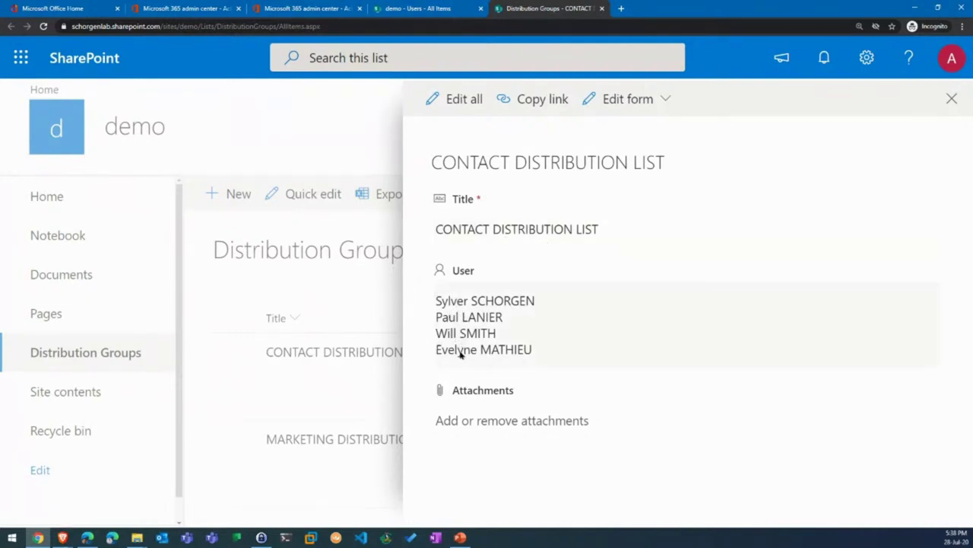
left_click(951, 99)
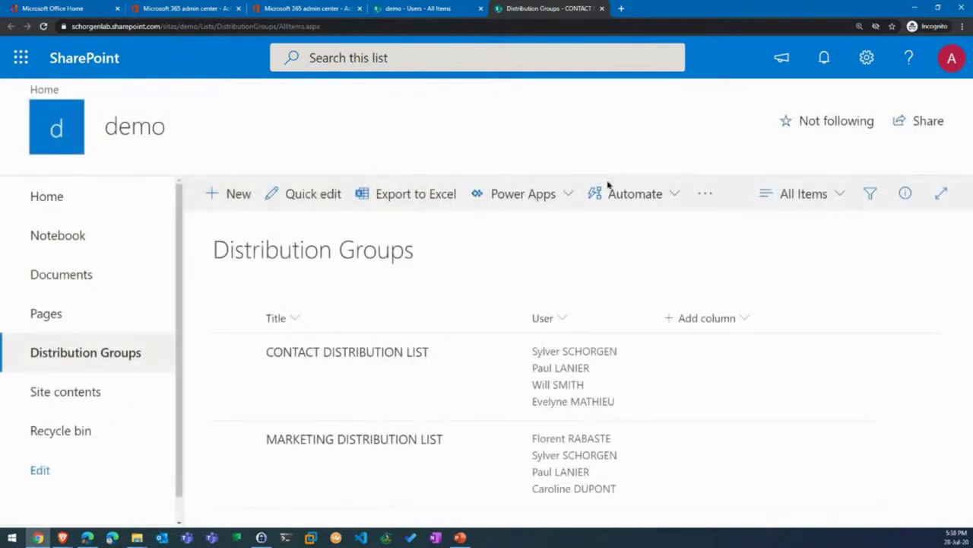
left_click(308, 7)
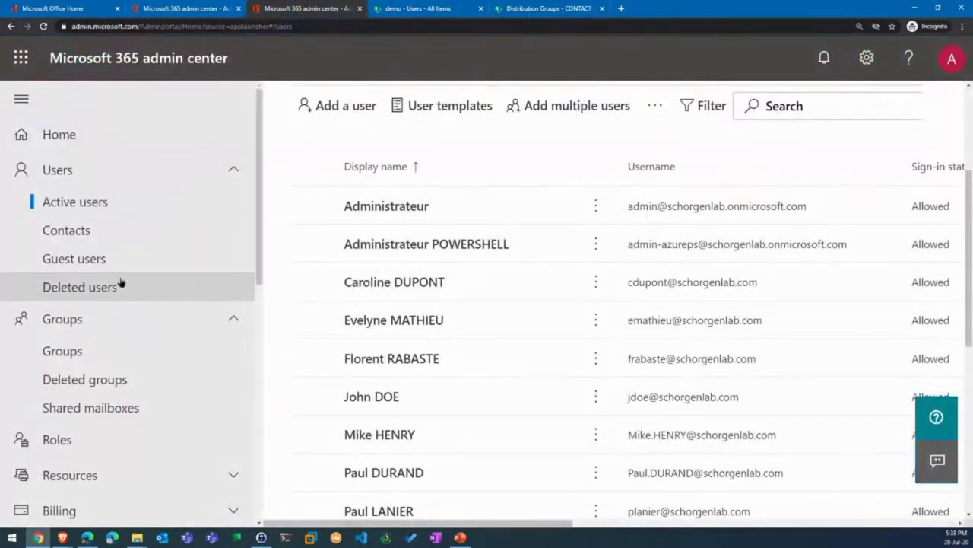
left_click(72, 320)
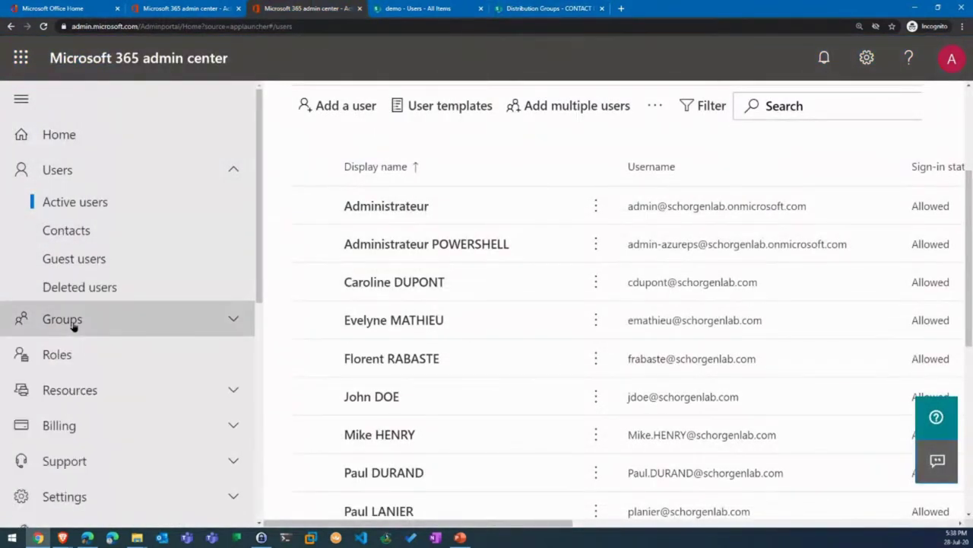
left_click(71, 319)
left_click(98, 358)
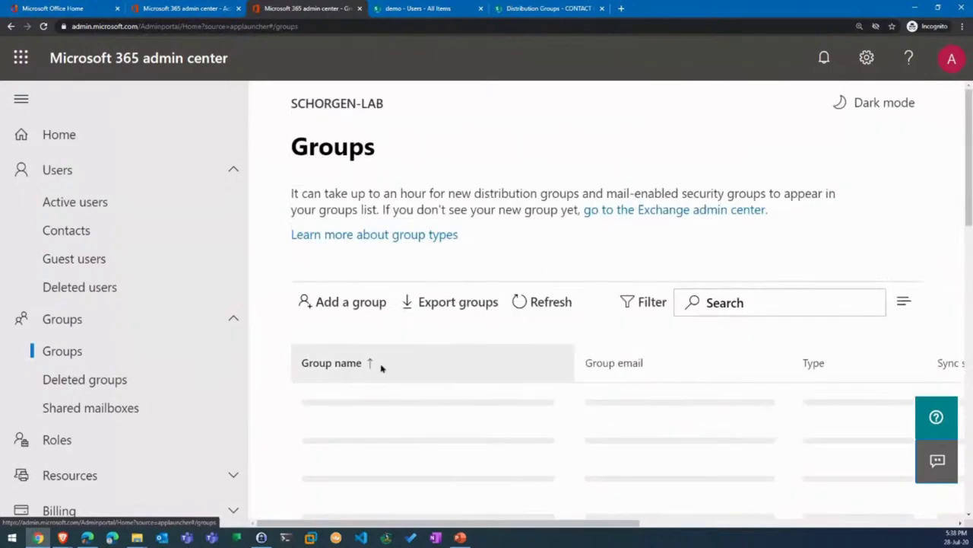
scroll(517, 252, "down", 1)
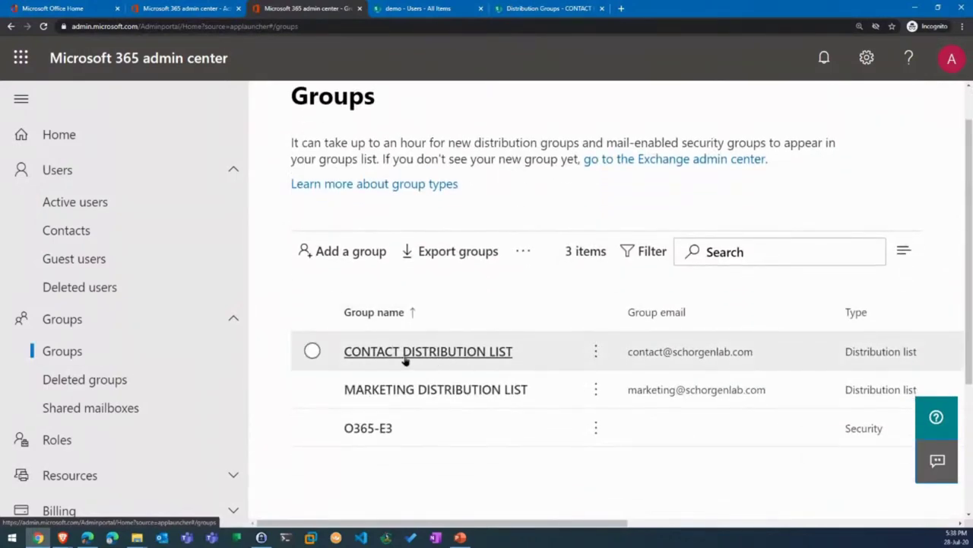
left_click(367, 353)
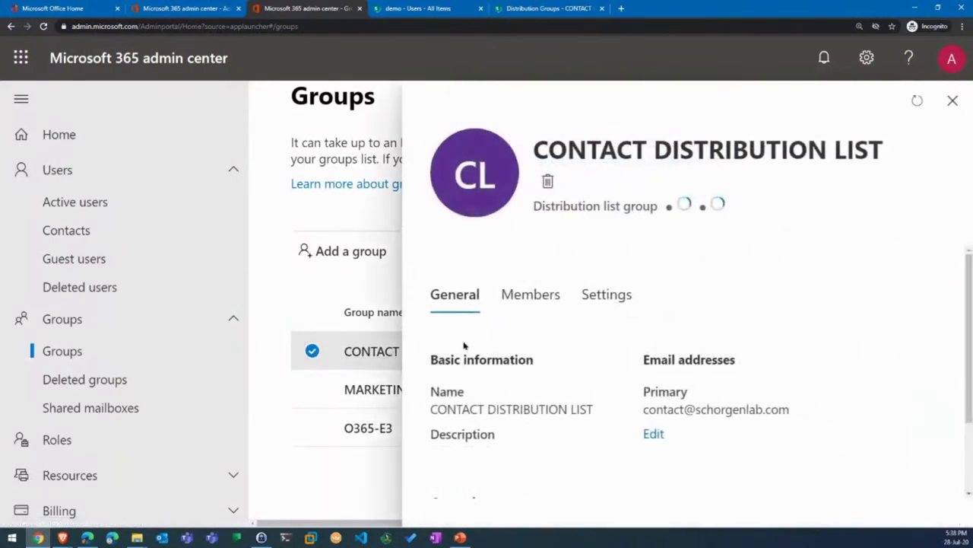
left_click(536, 294)
scroll(771, 332, "down", 3)
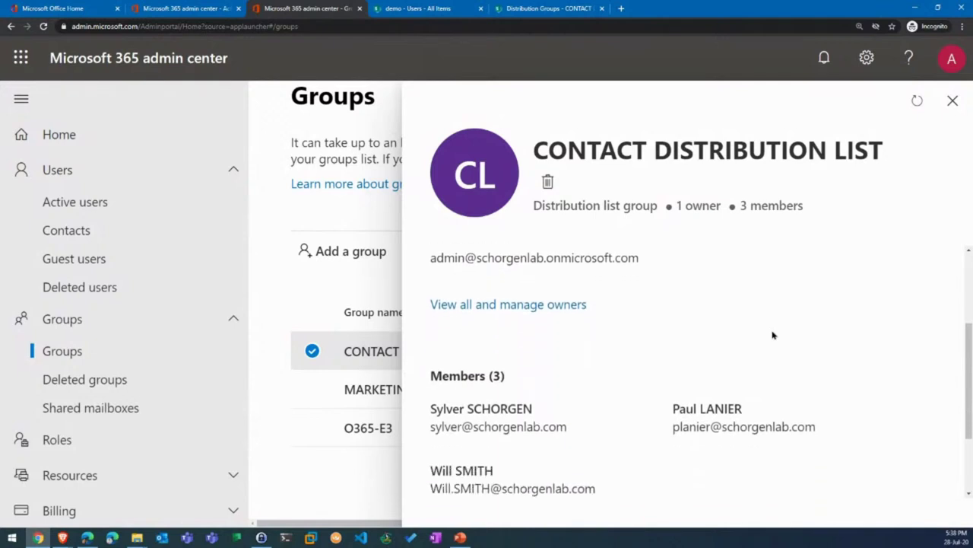
scroll(773, 334, "down", 1)
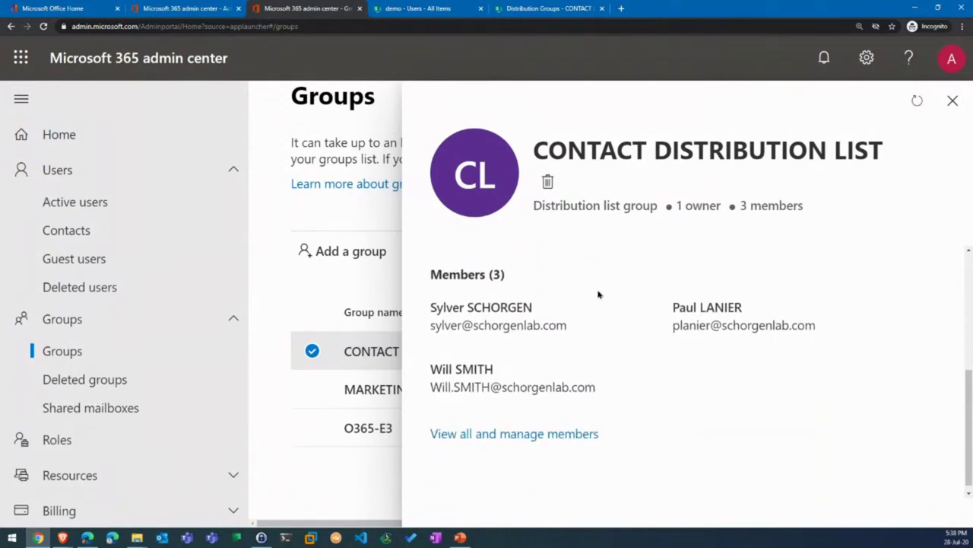
left_click(548, 6)
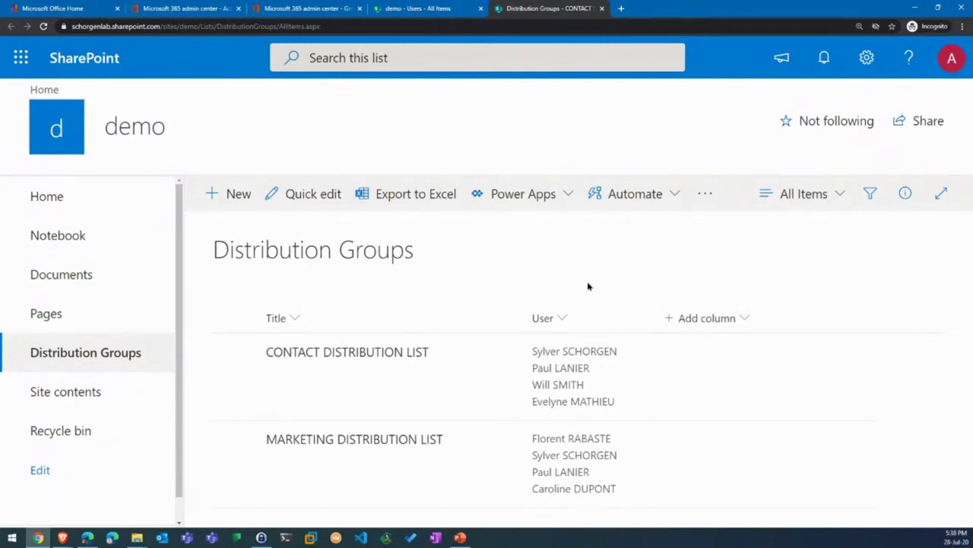
Return to the Runbooks list, zoom the page in twice, and open SET-EXODISTRIBUTIONGROUP.
left_click(88, 537)
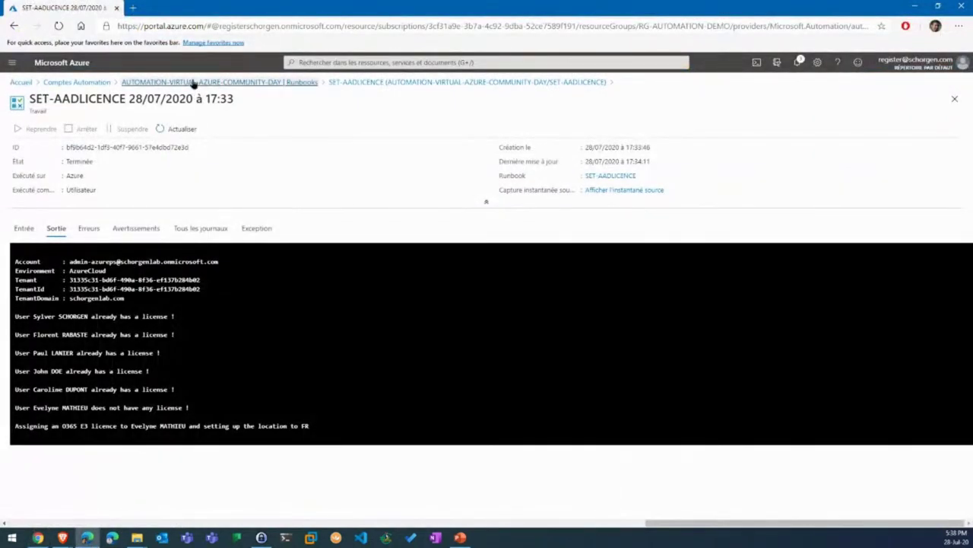
left_click(193, 82)
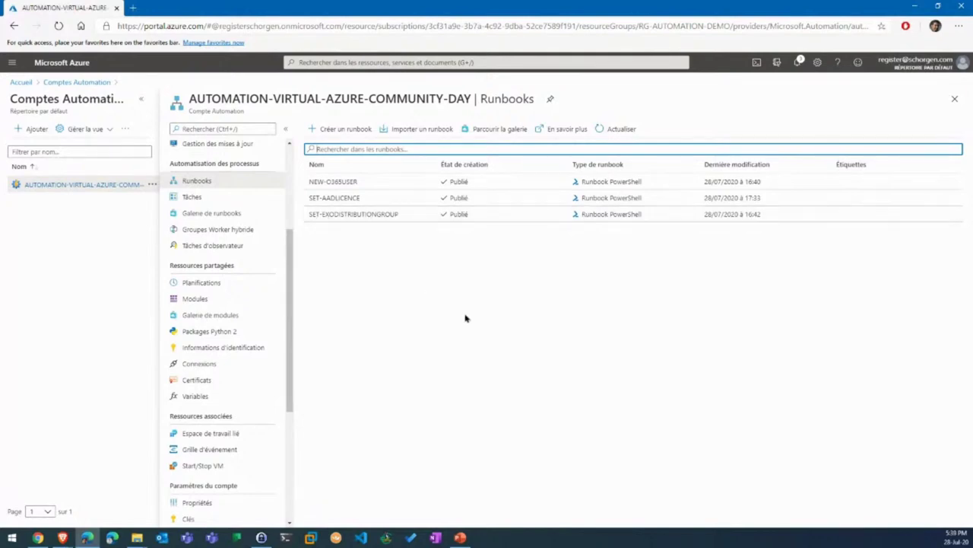
key("ctrl+plus")
key("ctrl+plus")
key("ctrl+plus")
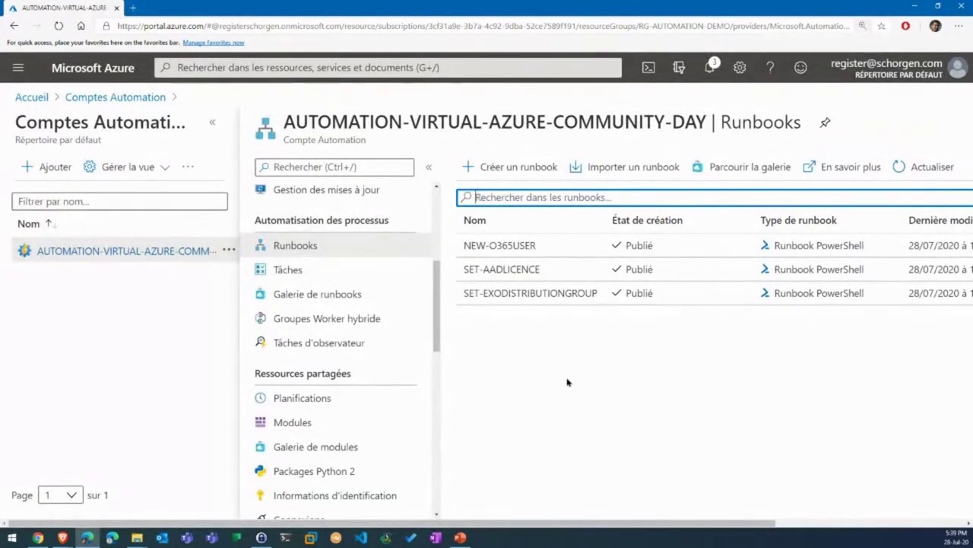
key("ctrl+plus")
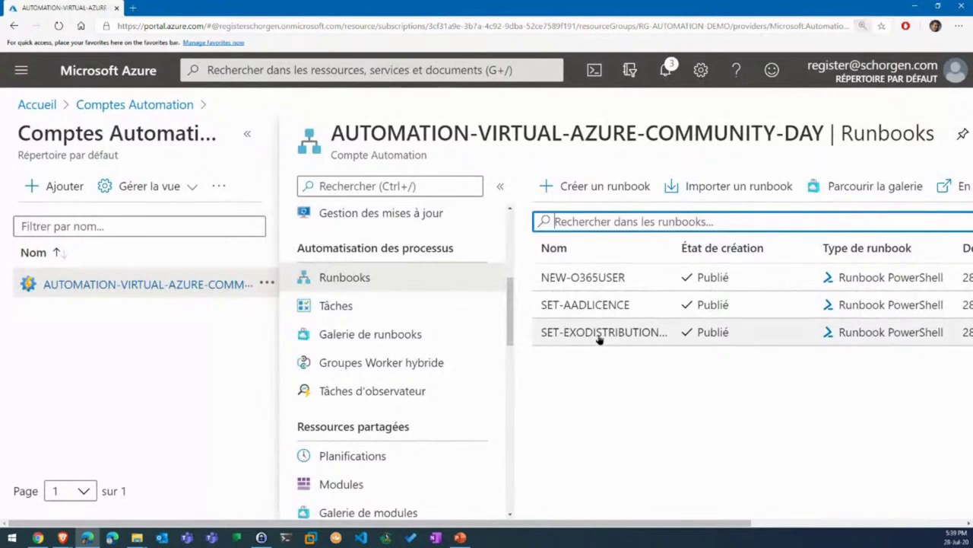
left_click(598, 340)
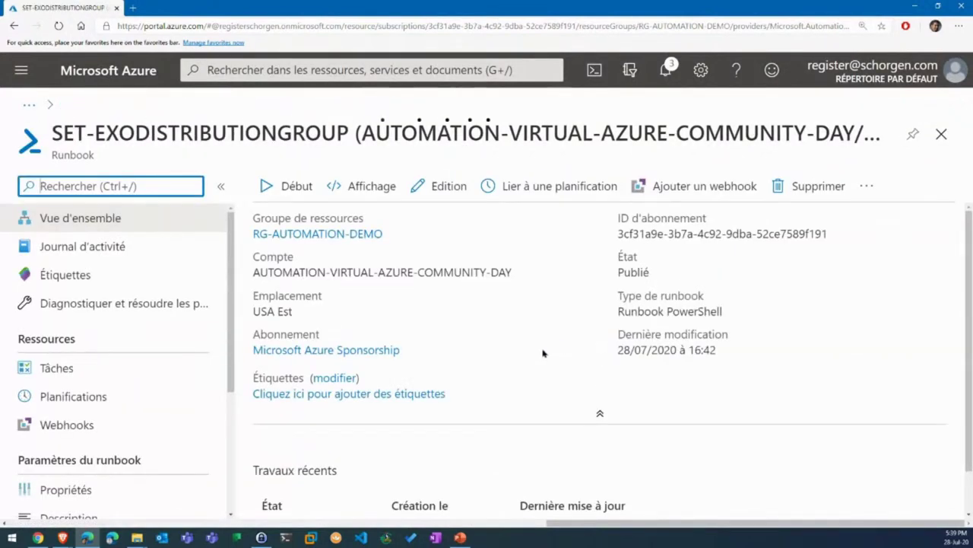
Open the runbook code and review the module imports, credentials, and SharePointSite/SharePointList variables.
left_click(438, 187)
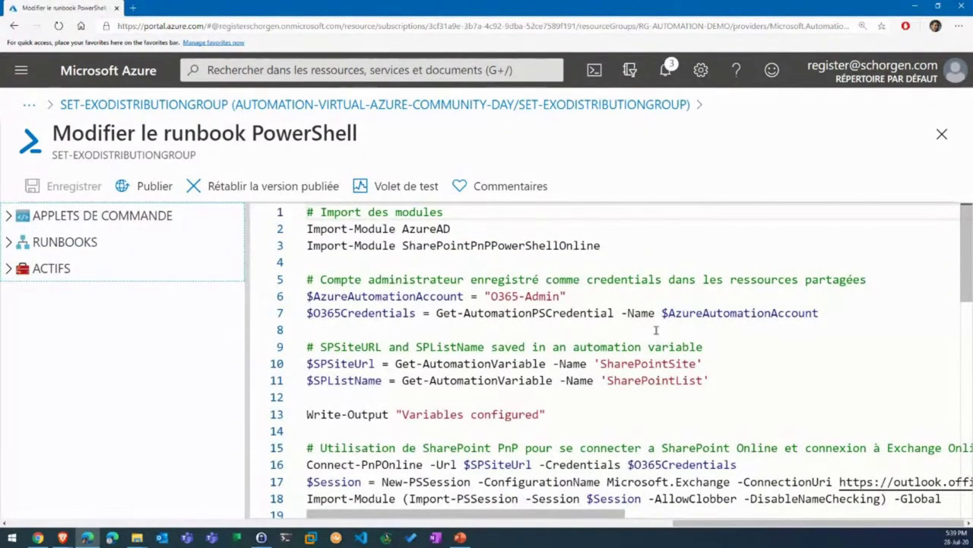
left_click_drag(368, 228, 446, 245)
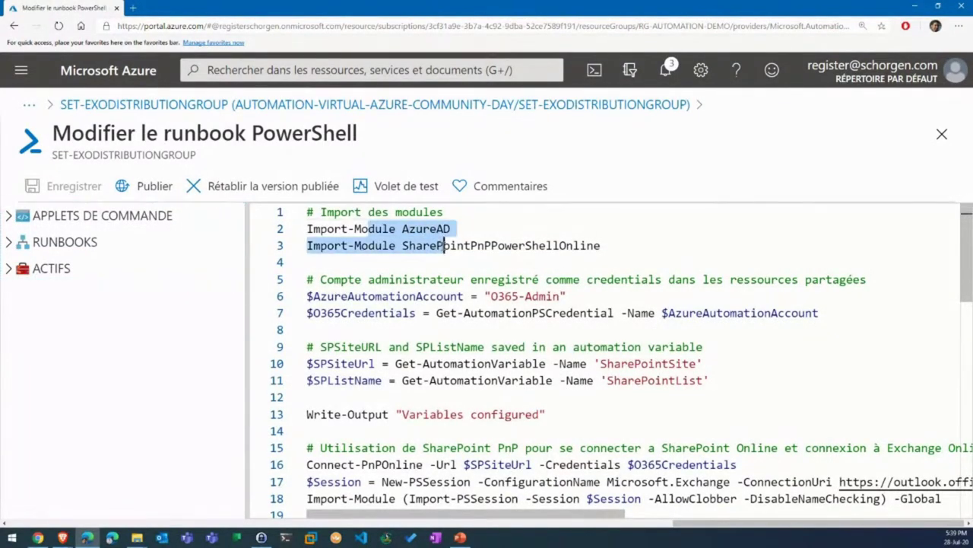
left_click(423, 228)
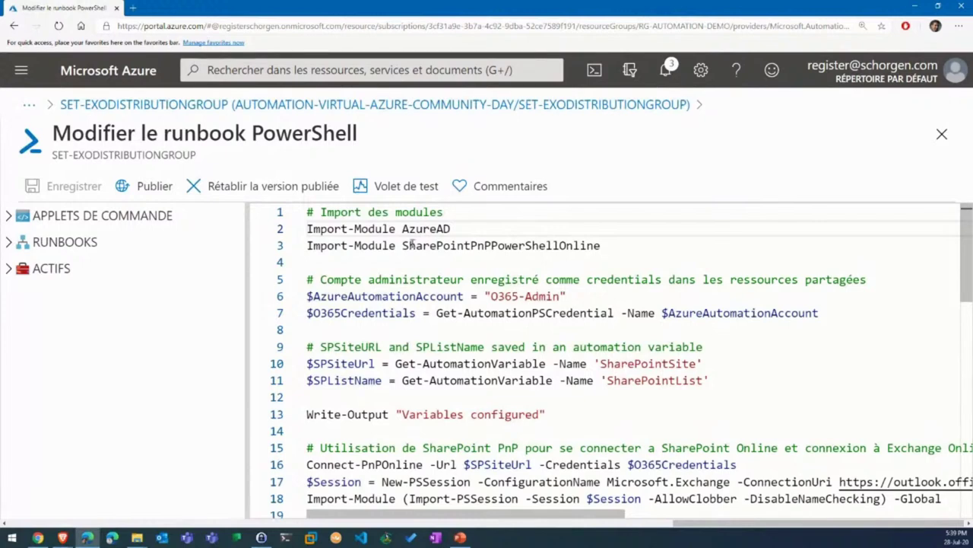
left_click_drag(404, 245, 581, 247)
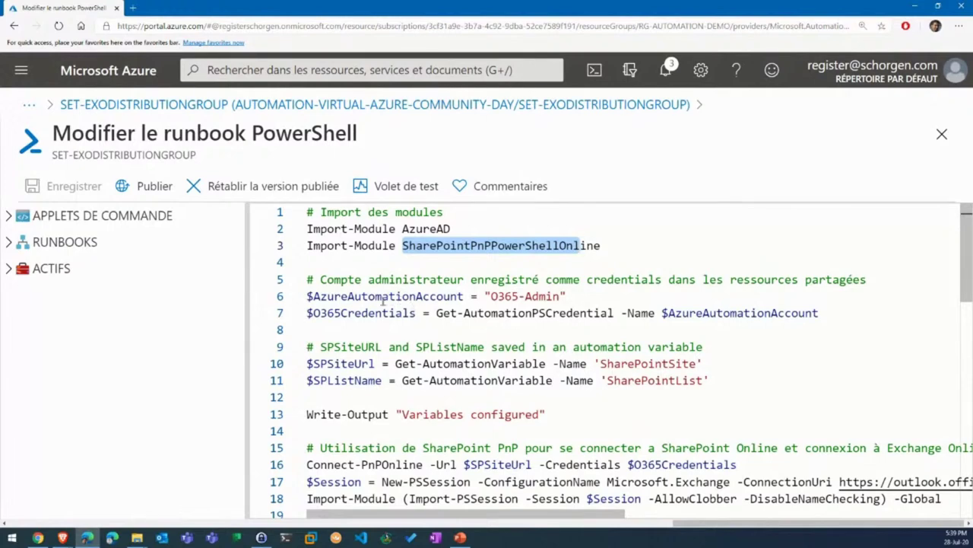
left_click_drag(403, 296, 547, 313)
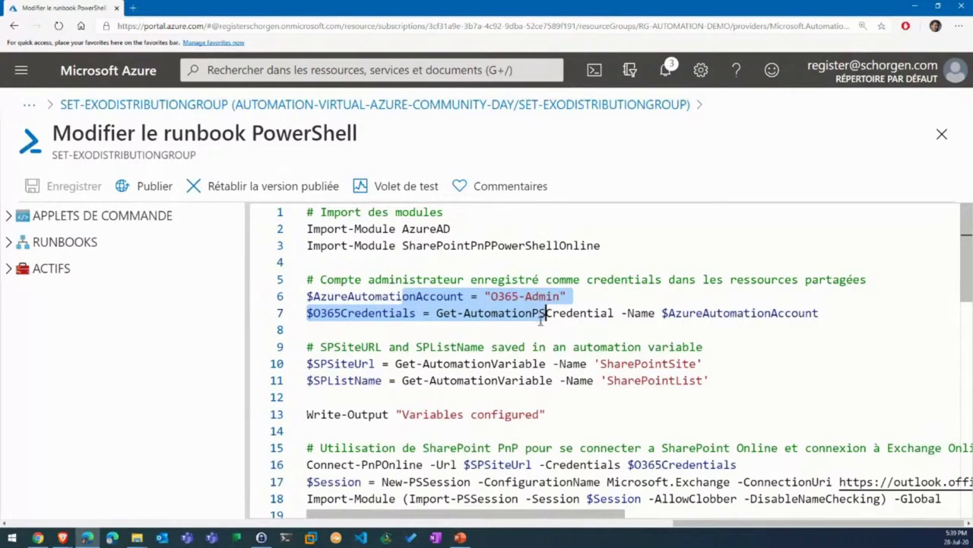
scroll(542, 319, "down", 3)
scroll(476, 368, "up", 3)
left_click_drag(600, 364, 692, 363)
left_click(607, 380)
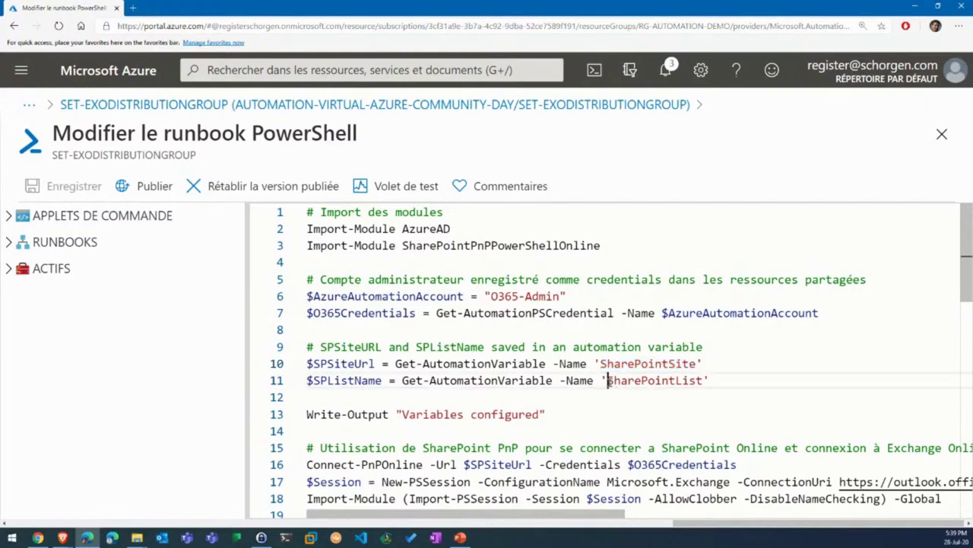
left_click_drag(607, 381, 677, 380)
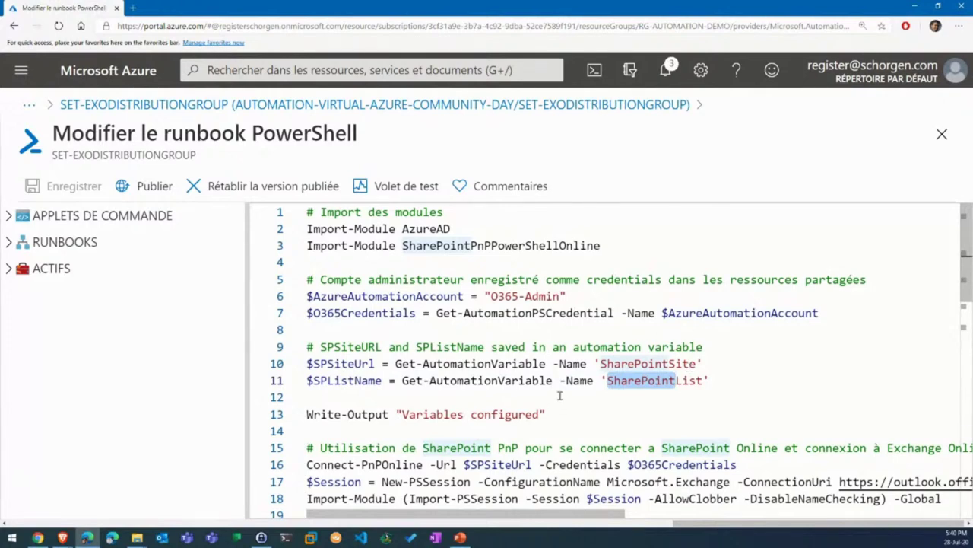
Review the SharePoint PnP connection, the $DistributionGroups usage and the $UserAlreadyMember check.
scroll(560, 391, "down", 2)
scroll(561, 391, "down", 2)
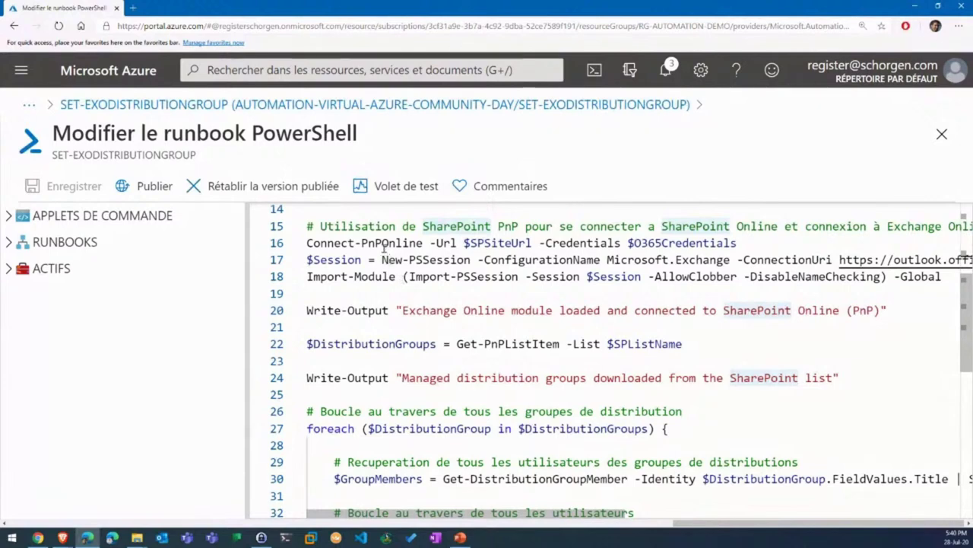
left_click_drag(349, 244, 682, 243)
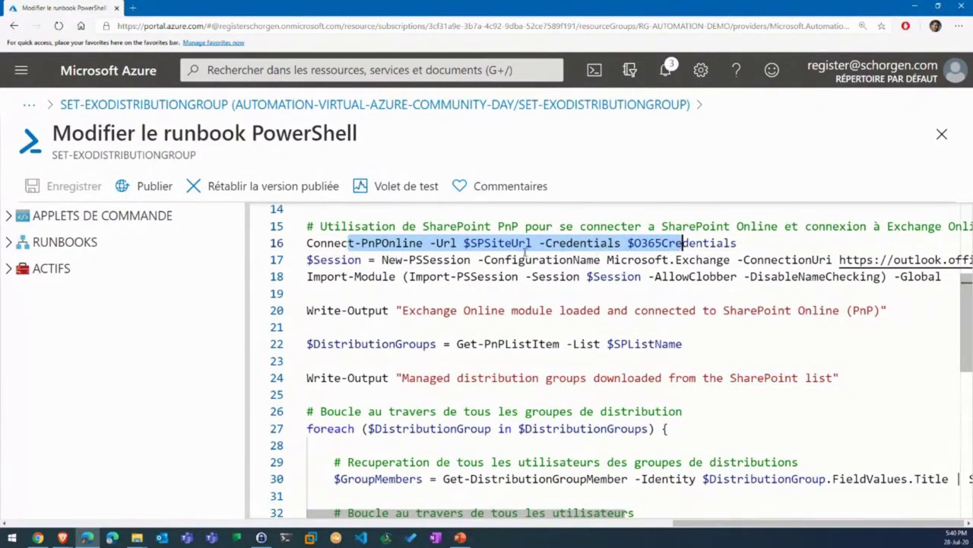
left_click(388, 243)
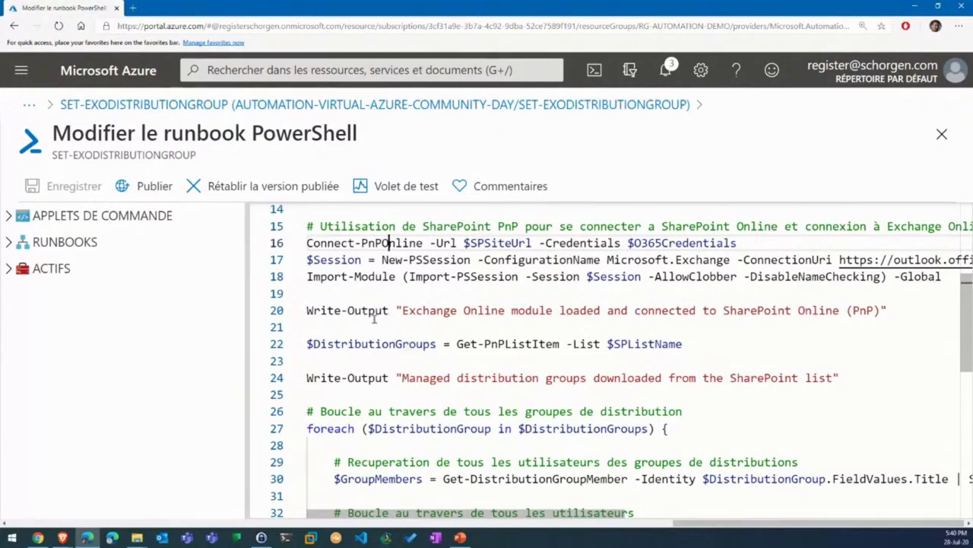
scroll(441, 304, "down", 2)
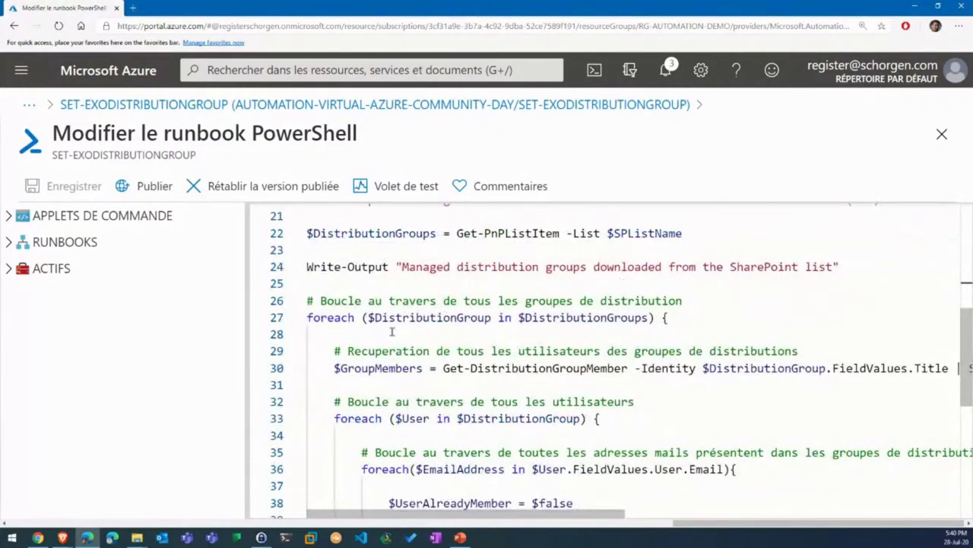
left_click(374, 235)
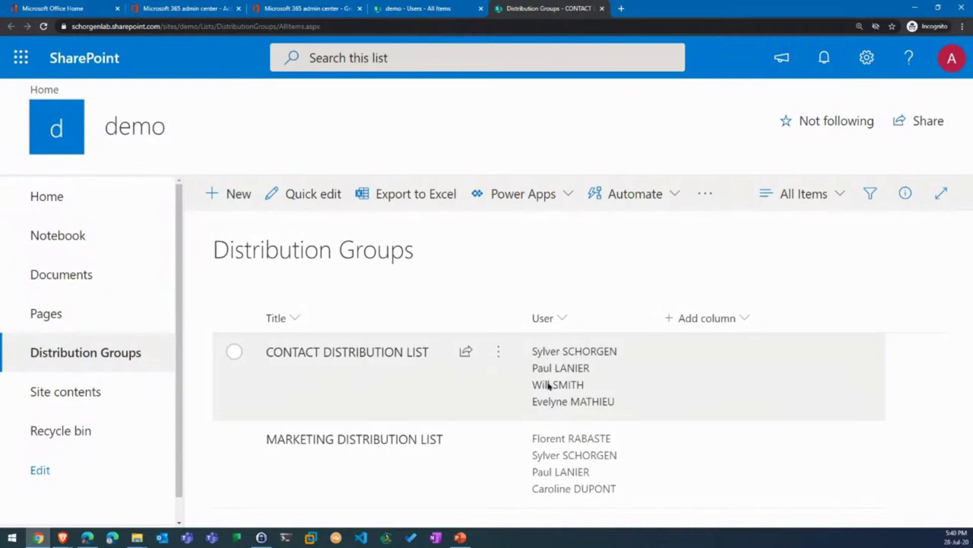
key("alt+Tab")
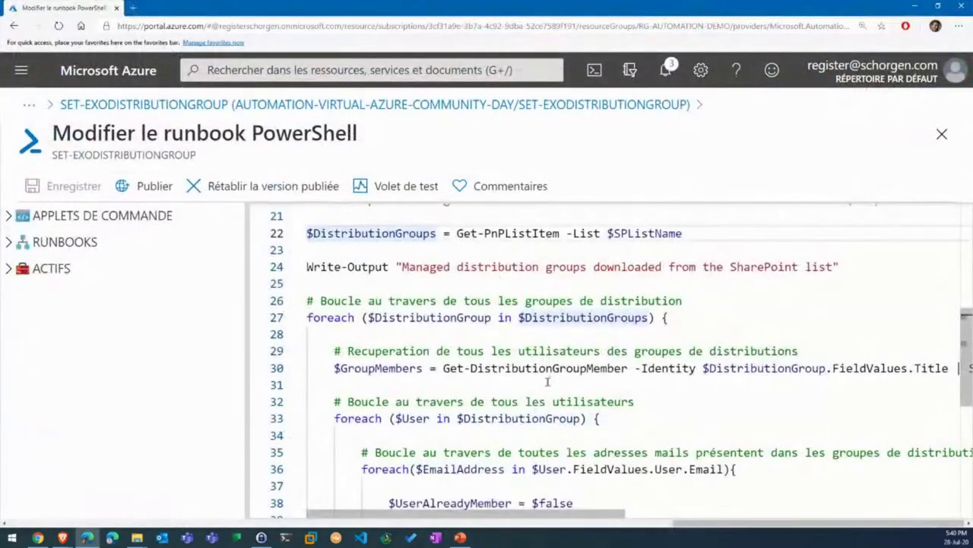
scroll(542, 378, "down", 2)
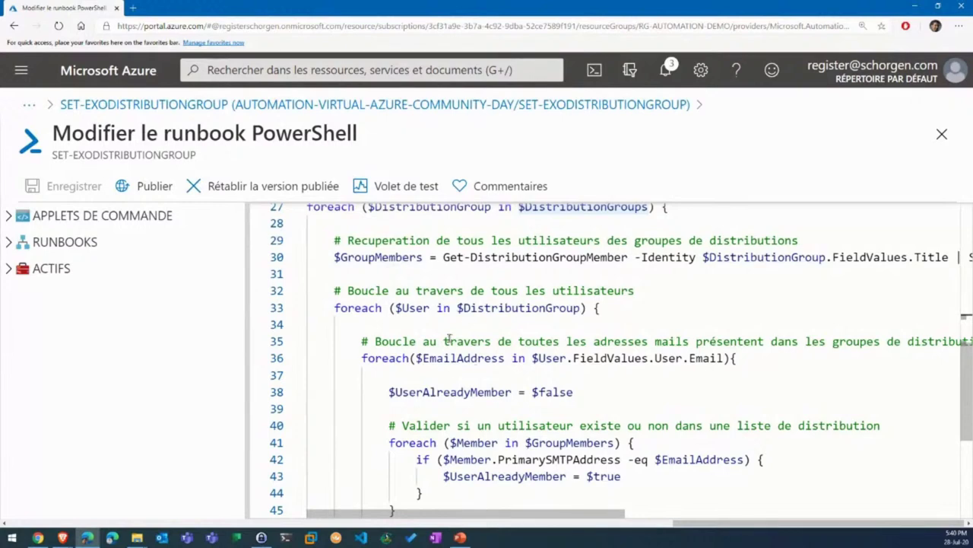
scroll(496, 390, "down", 2)
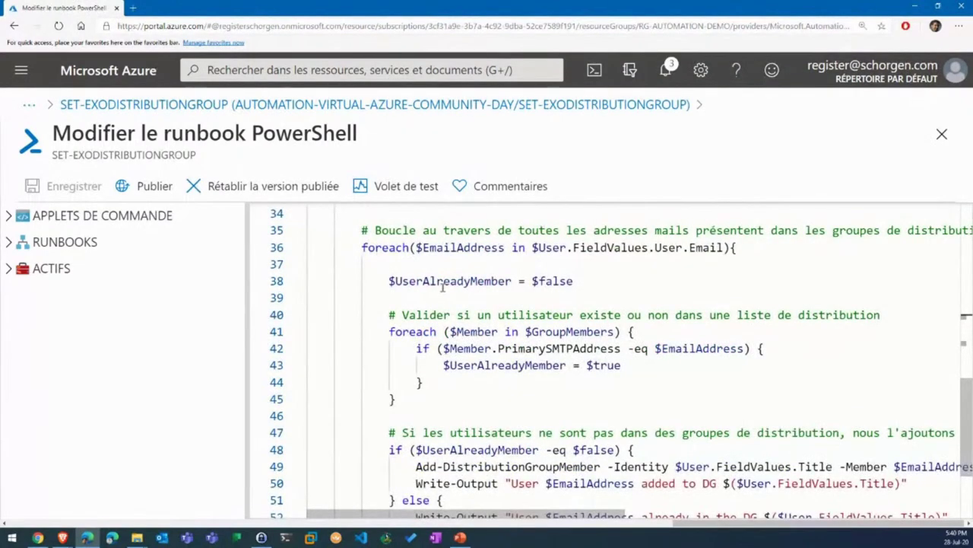
left_click_drag(395, 280, 579, 281)
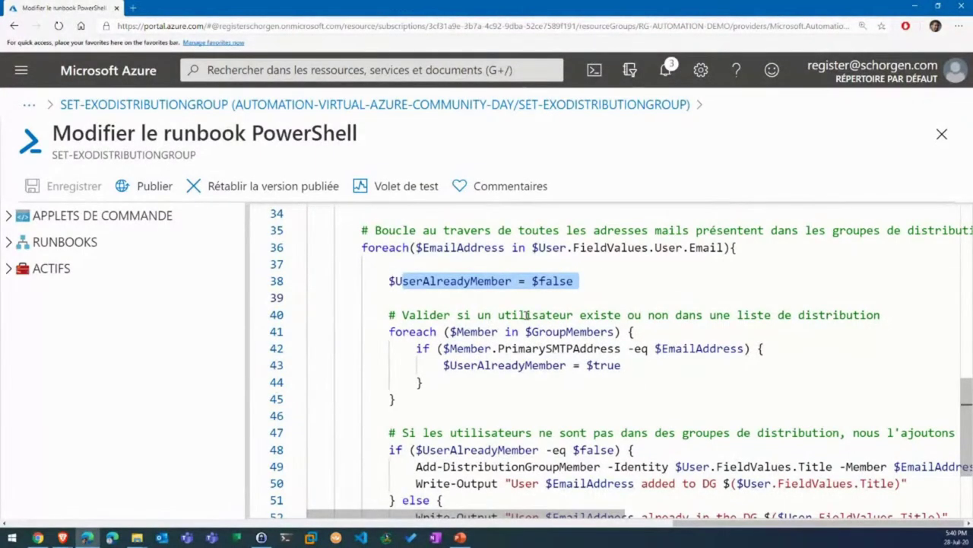
left_click(511, 281)
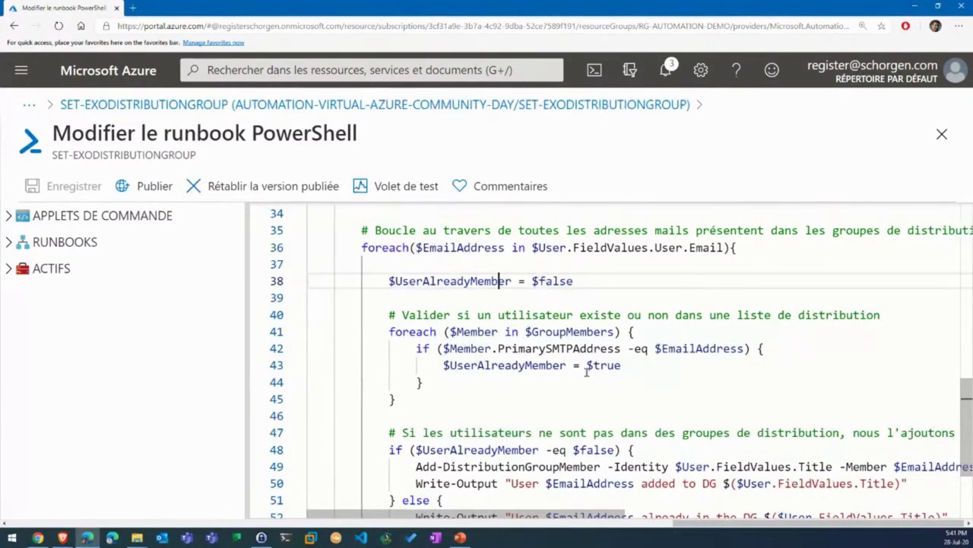
left_click(515, 280)
Review the Add-DistributionGroupMember, Write-Output and Exchange session lines, then request publishing.
scroll(525, 297, "down", 3)
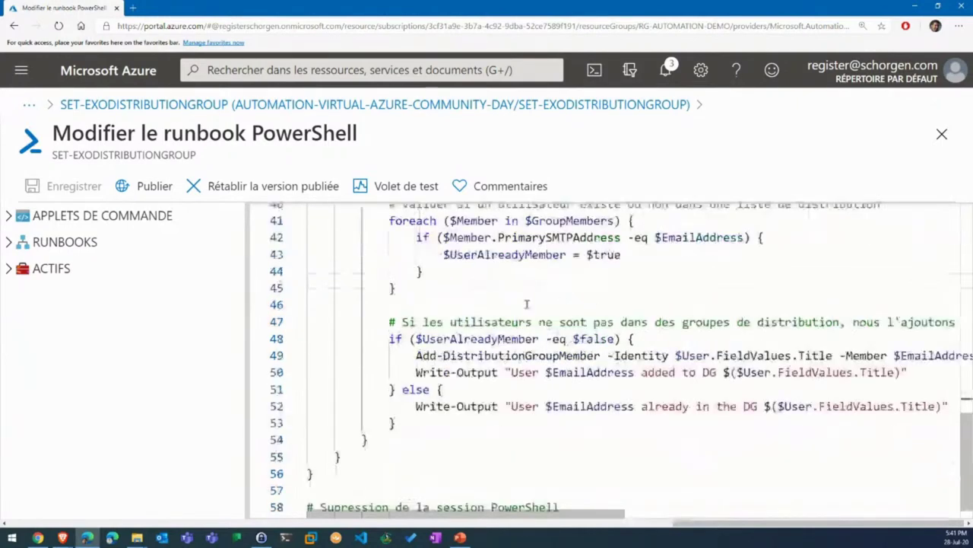
left_click(429, 332)
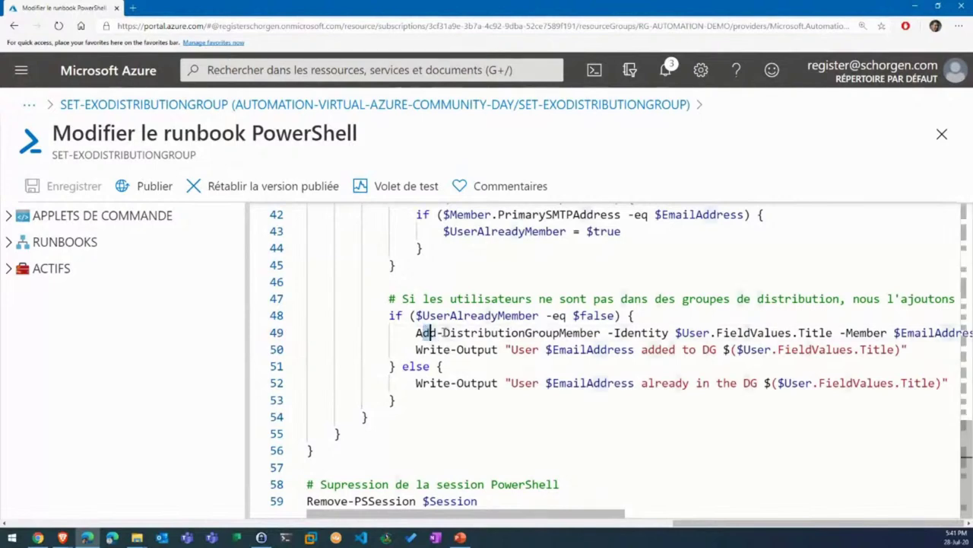
left_click_drag(417, 333, 534, 332)
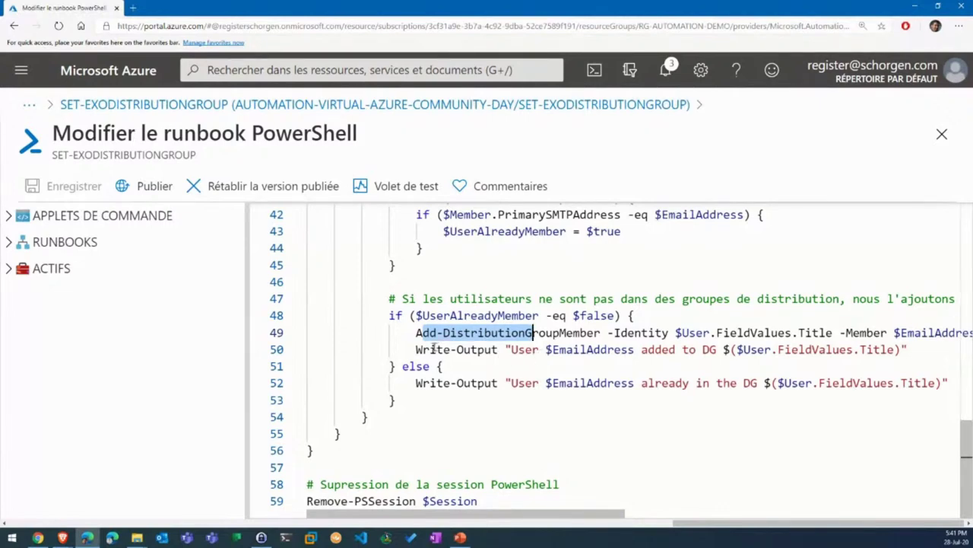
left_click_drag(431, 350, 470, 350)
left_click_drag(431, 384, 477, 383)
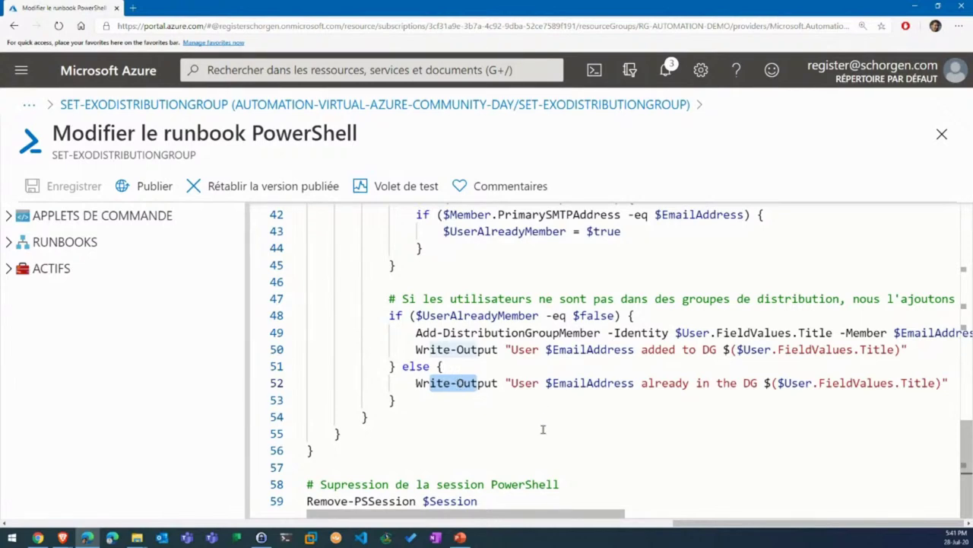
scroll(559, 416, "up", 11)
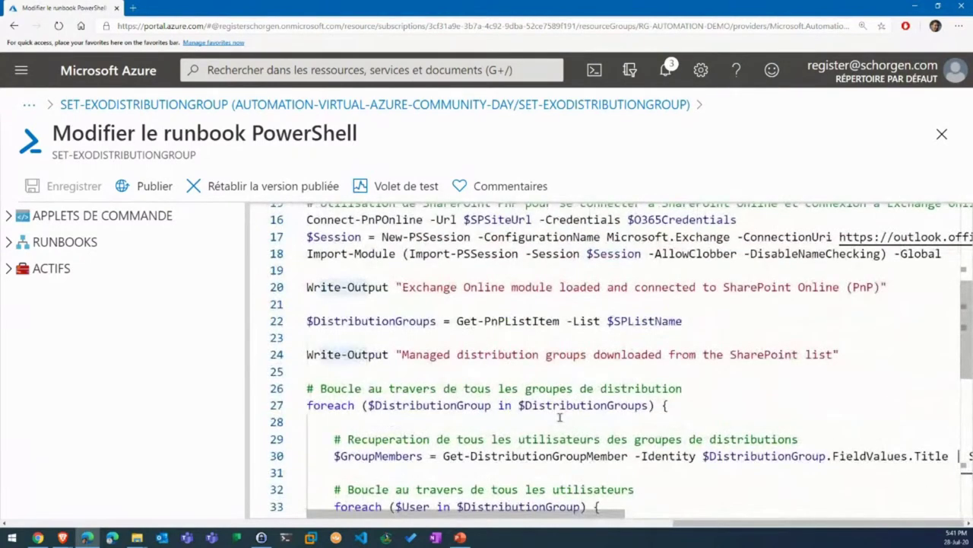
scroll(413, 272, "down", 2)
left_click_drag(408, 236, 718, 237)
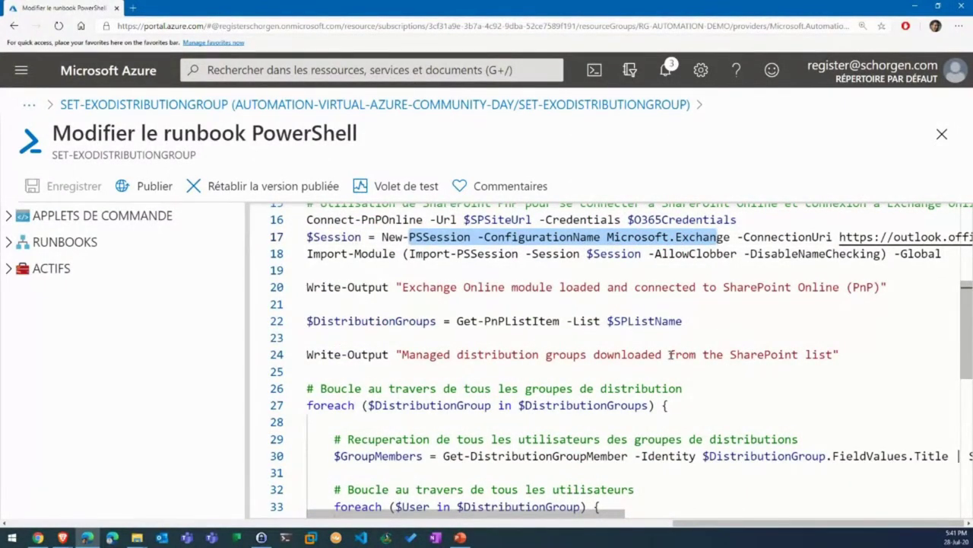
scroll(606, 352, "down", 2)
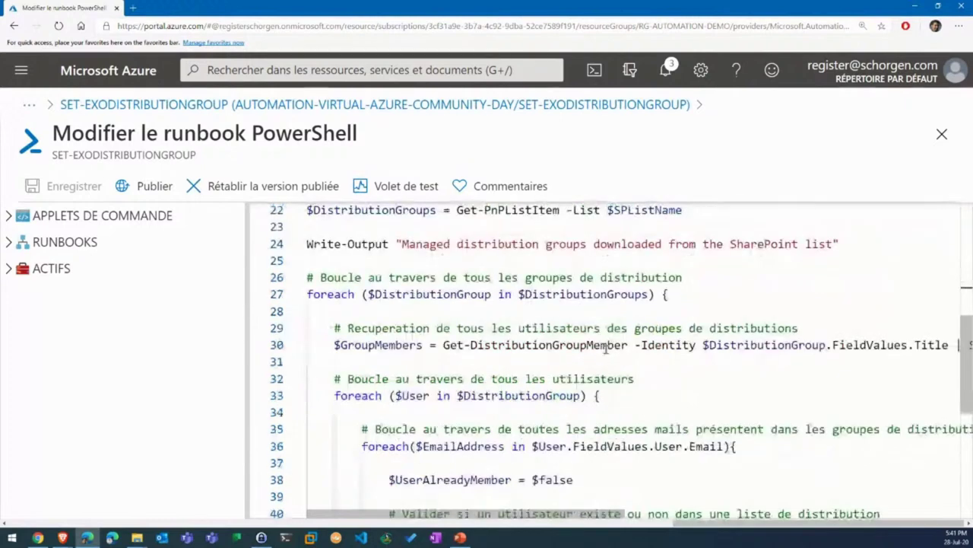
scroll(603, 358, "down", 6)
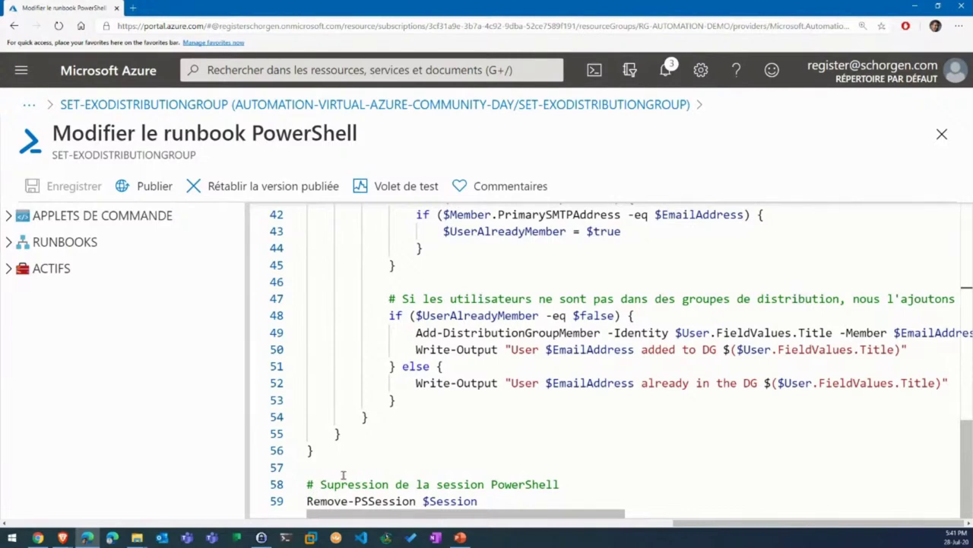
left_click(141, 189)
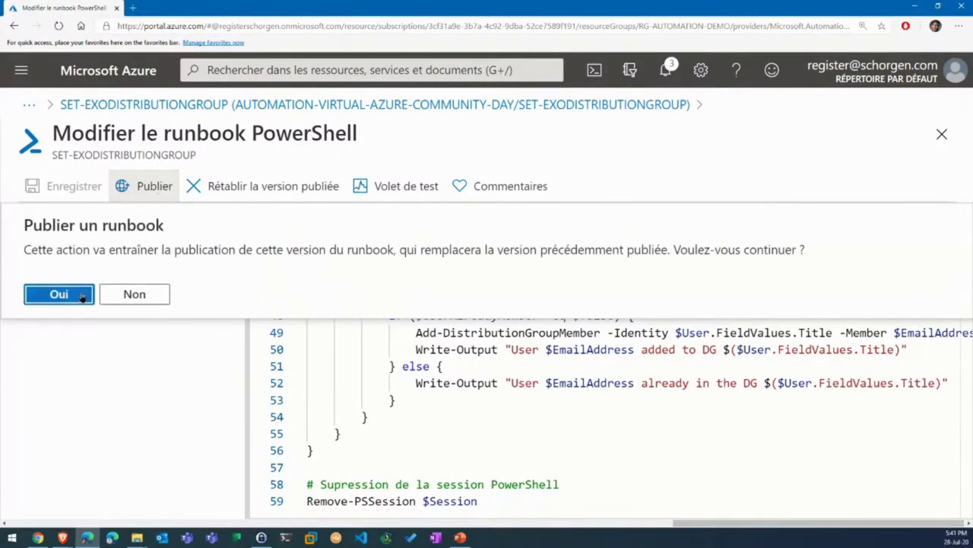
Publish SET-EXODISTRIBUTIONGROUP and start a new job run of it.
left_click(82, 295)
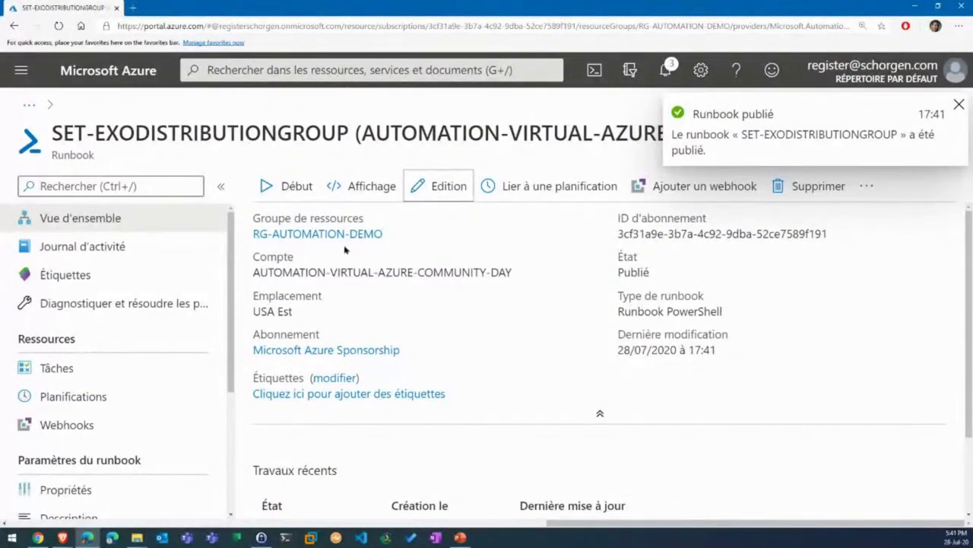
left_click(297, 192)
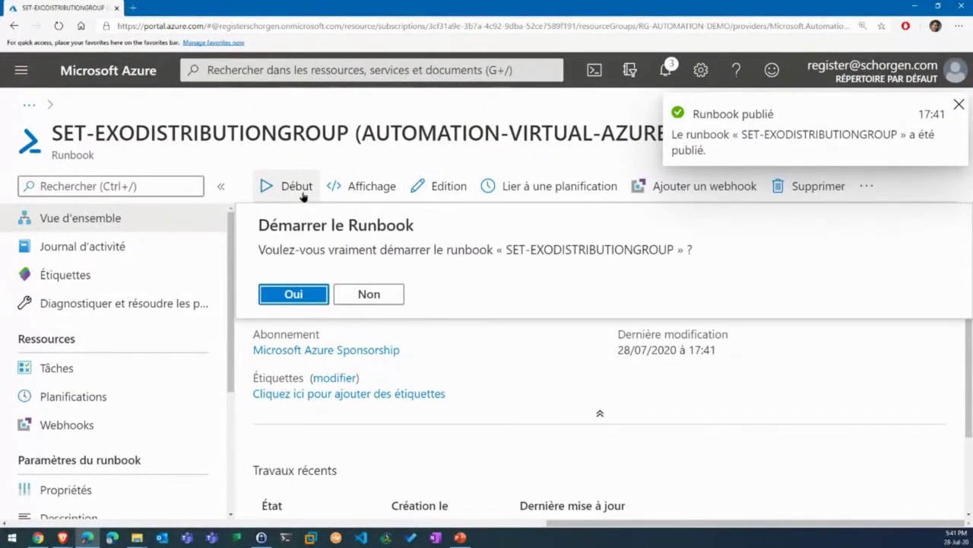
left_click(294, 301)
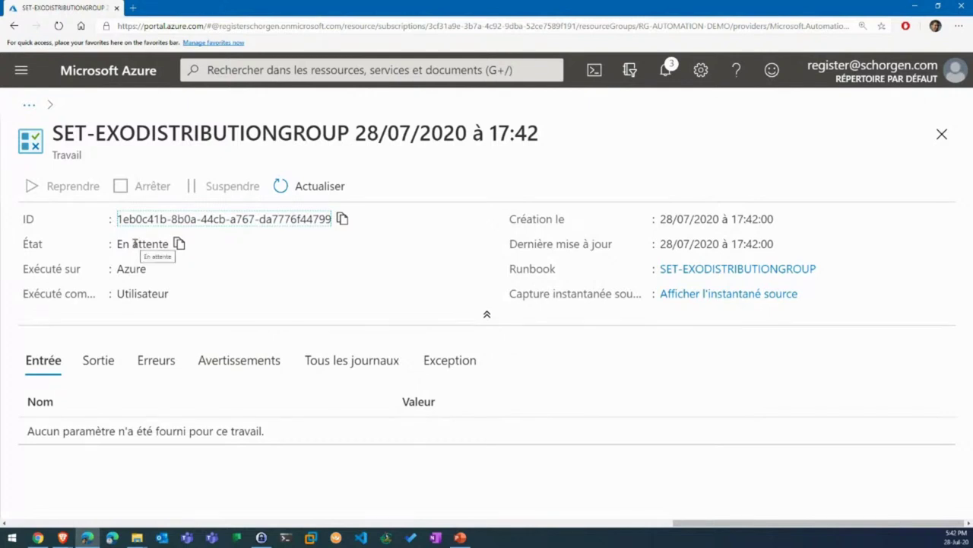
Watch the job's Sortie output, refreshing twice, and check the job for errors.
left_click(95, 360)
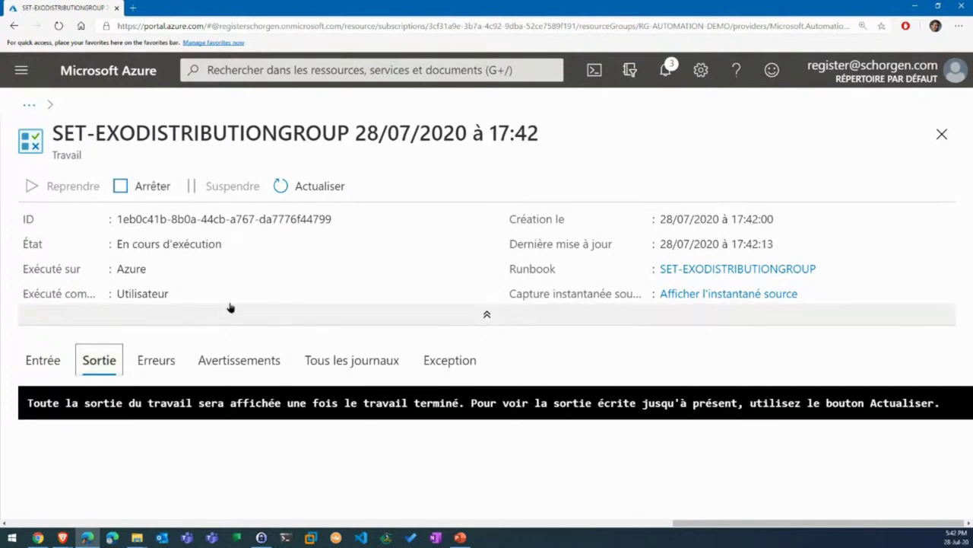
left_click(295, 188)
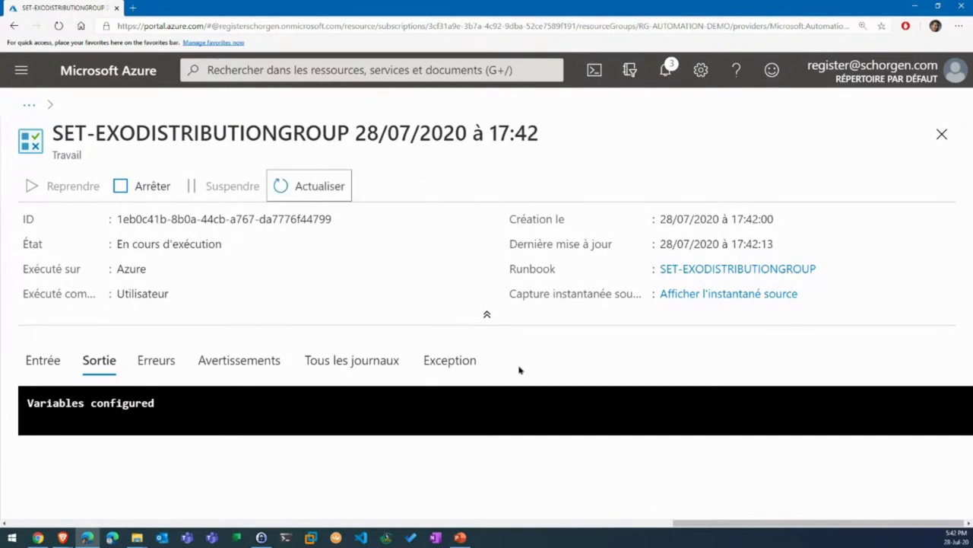
left_click(300, 195)
left_click(156, 362)
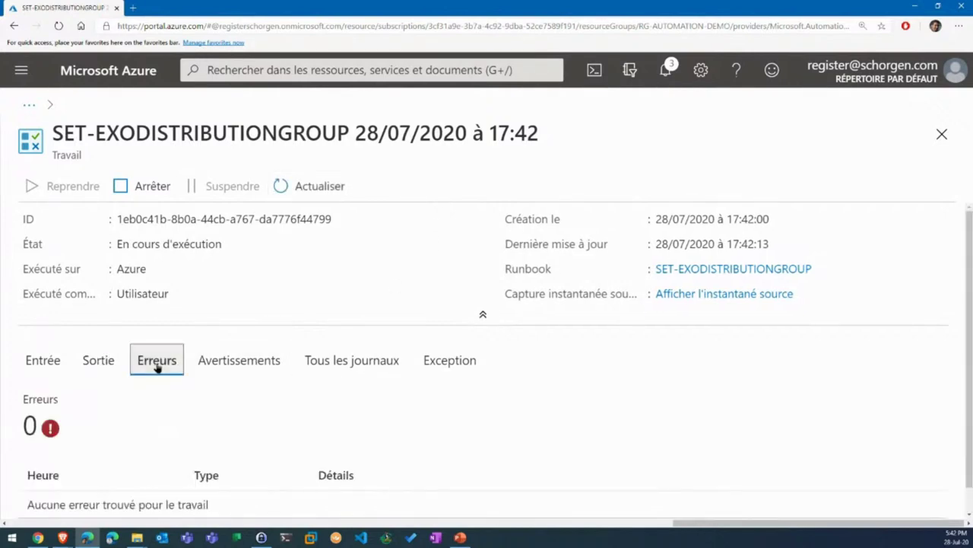
scroll(160, 408, "down", 1)
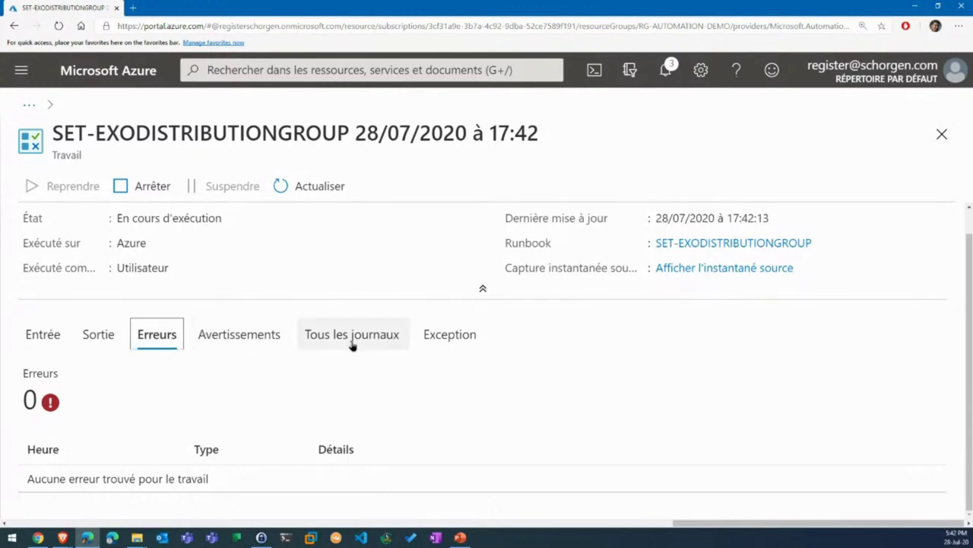
Refresh until the job shows Terminée, read the full output, and minimize Edge.
left_click(103, 339)
left_click(308, 188)
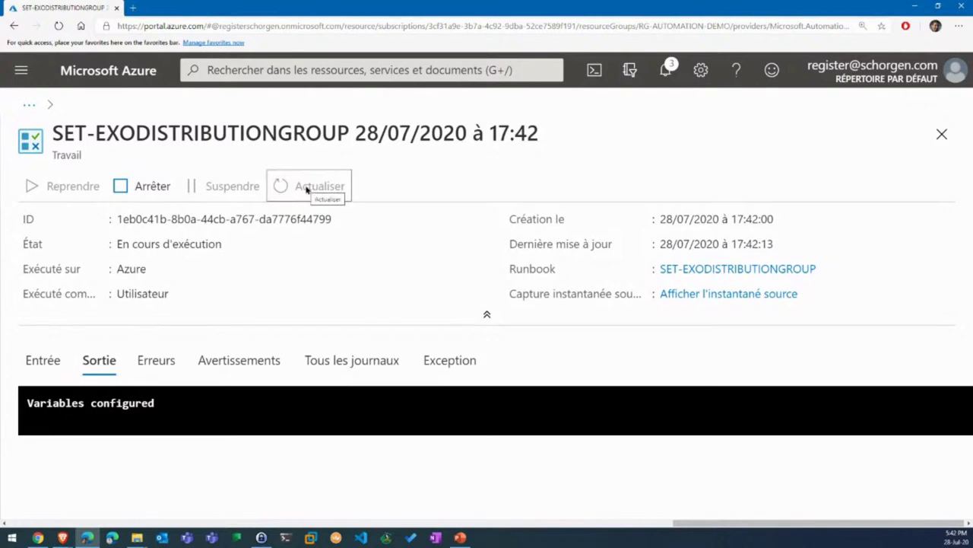
scroll(429, 294, "down", 2)
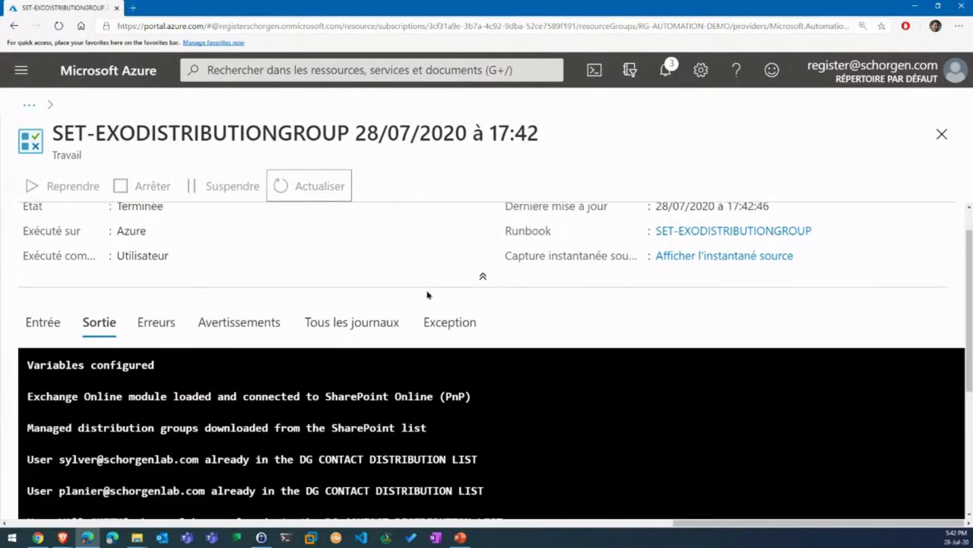
scroll(172, 354, "down", 1)
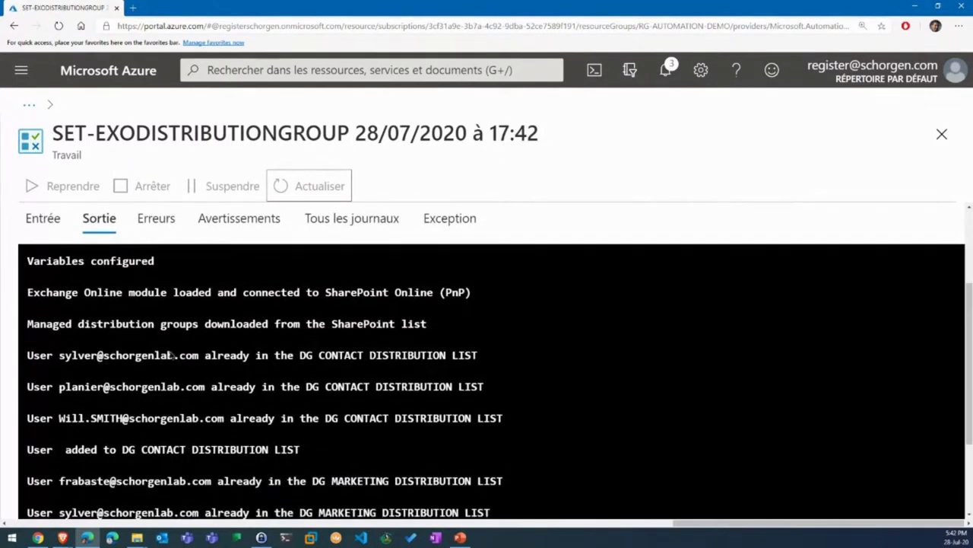
scroll(84, 348, "down", 1)
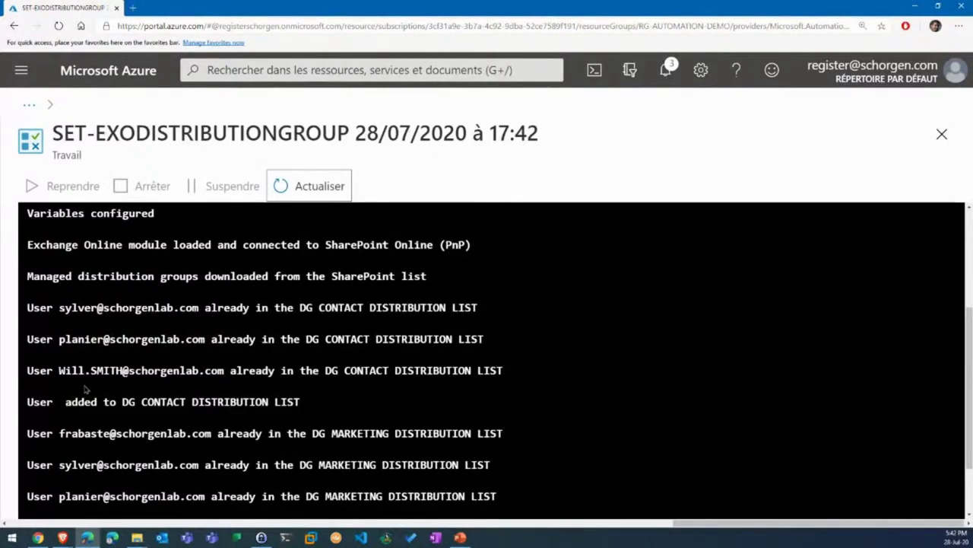
scroll(131, 394, "down", 2)
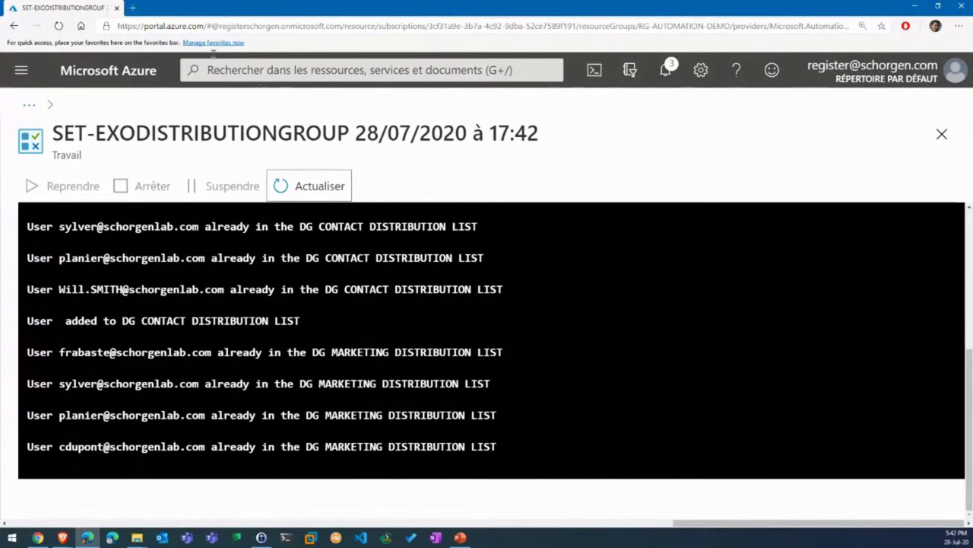
left_click(915, 7)
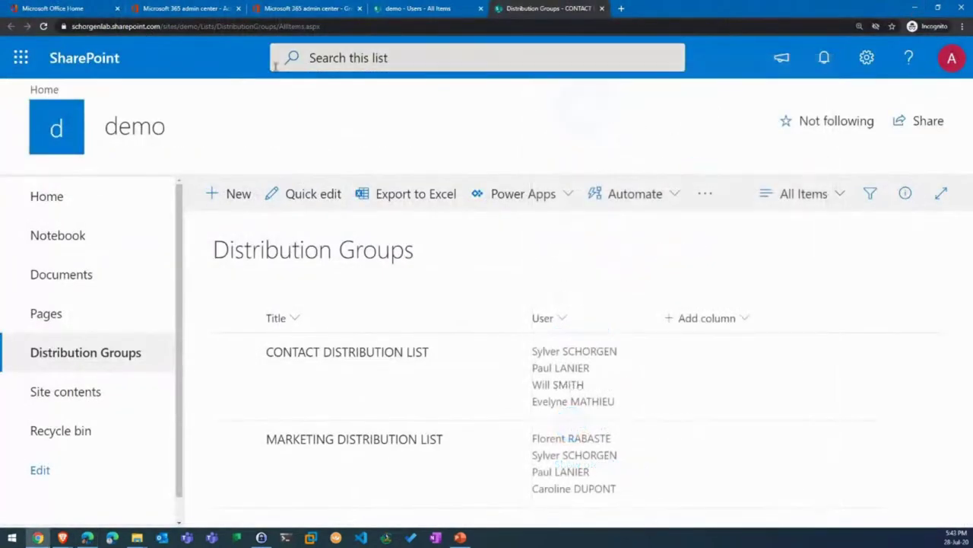
In the admin center, open CONTACT DISTRIBUTION LIST and check its members.
left_click(307, 8)
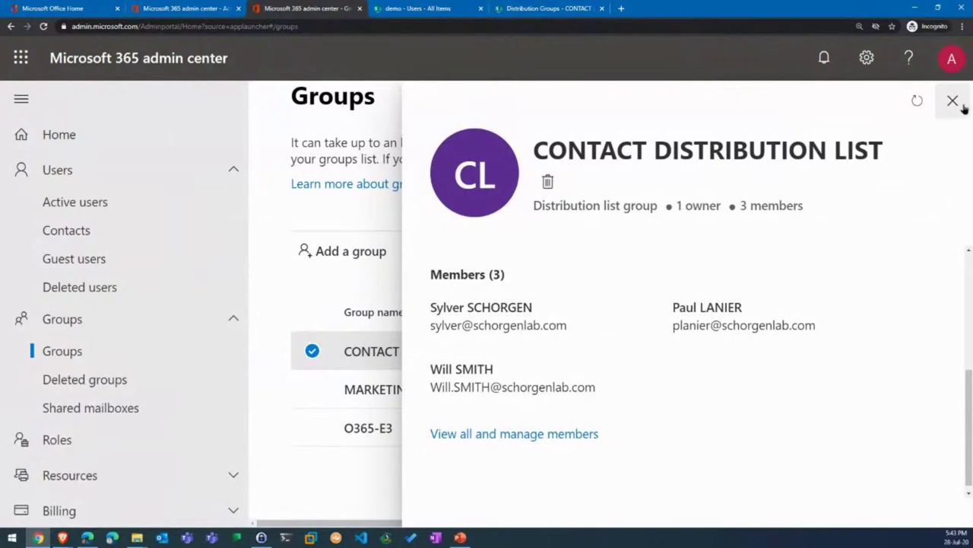
left_click(952, 101)
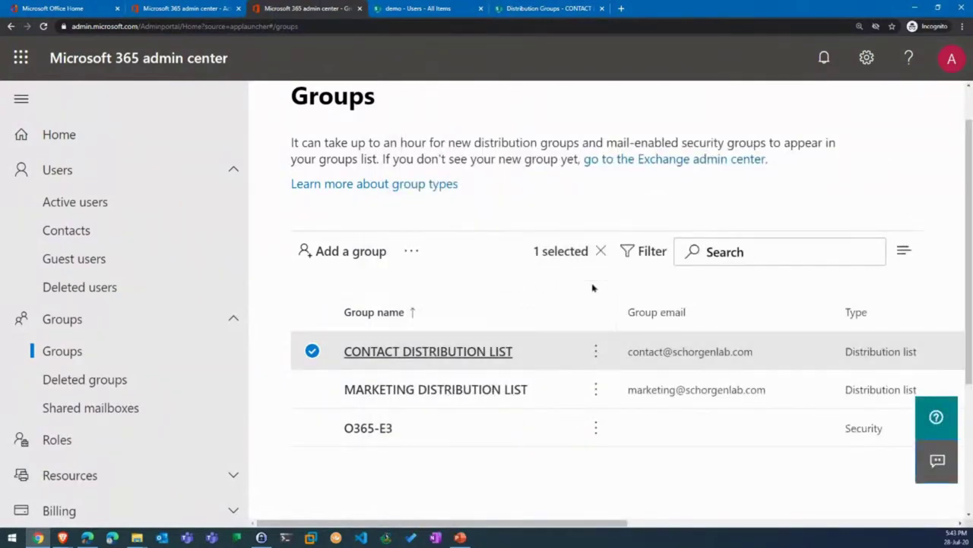
left_click(426, 353)
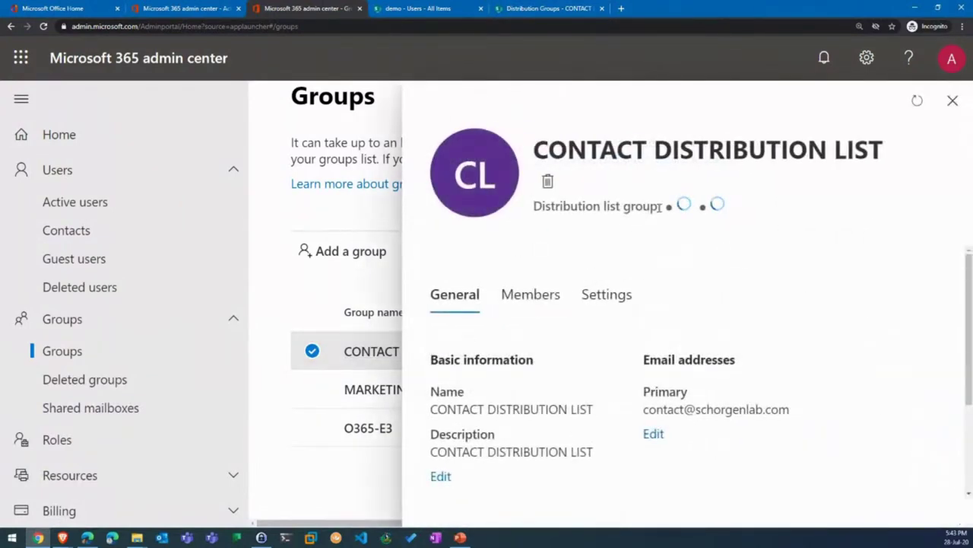
left_click(916, 100)
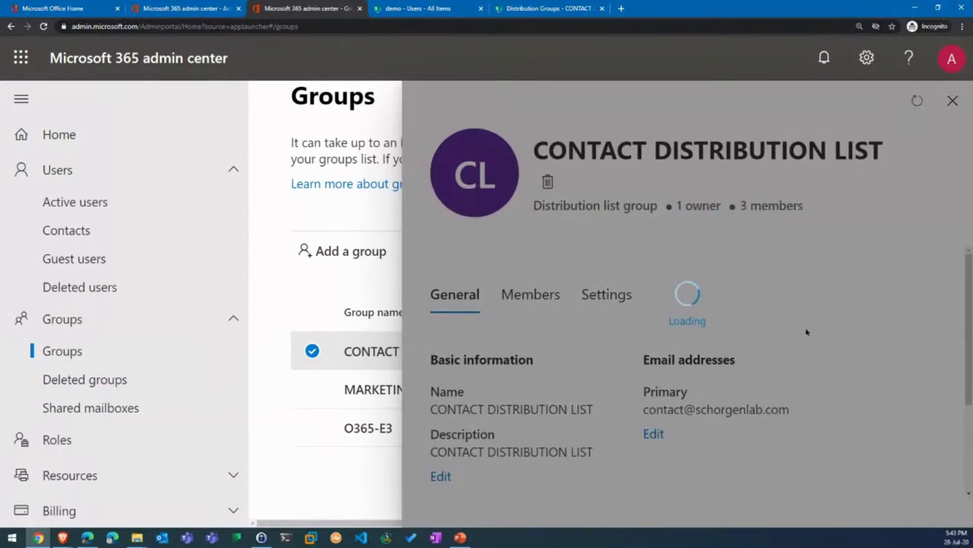
left_click(530, 297)
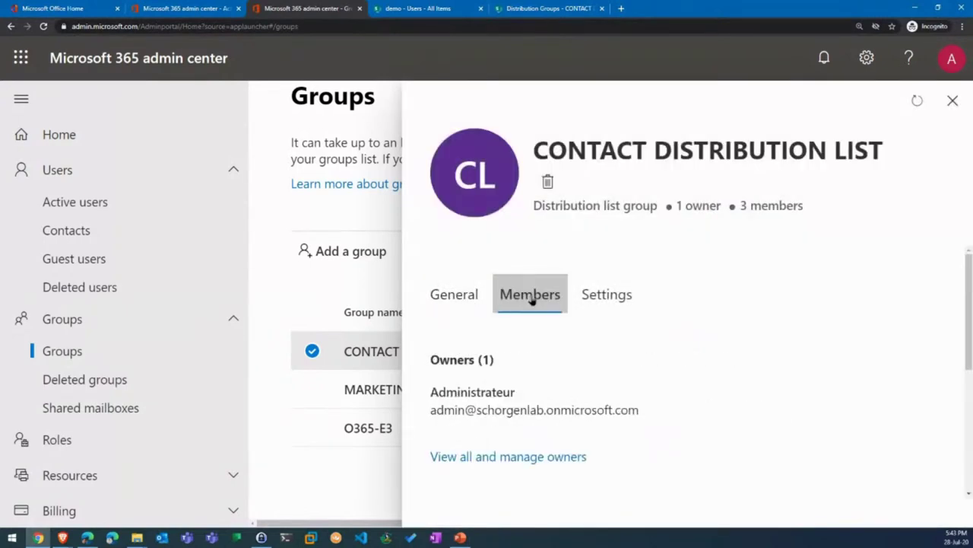
left_click(917, 100)
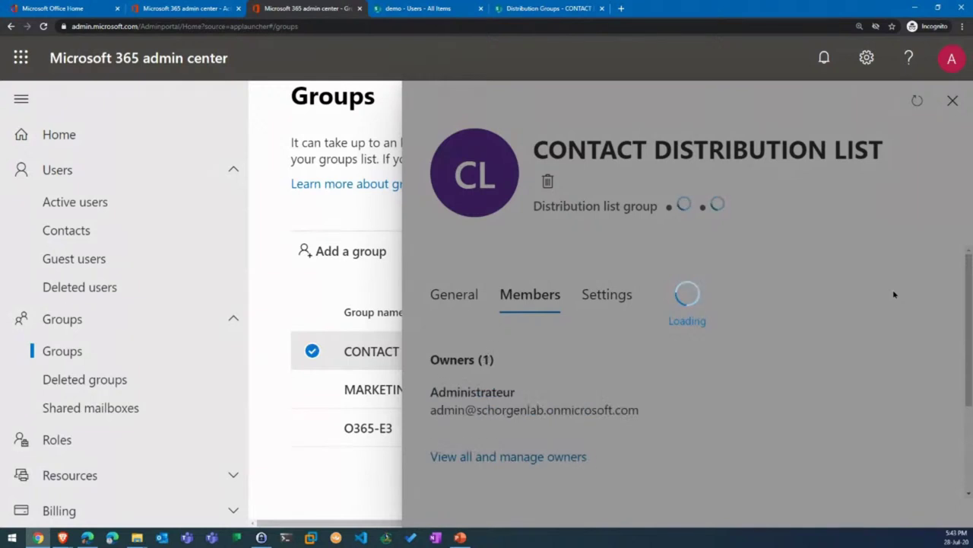
scroll(891, 288, "down", 3)
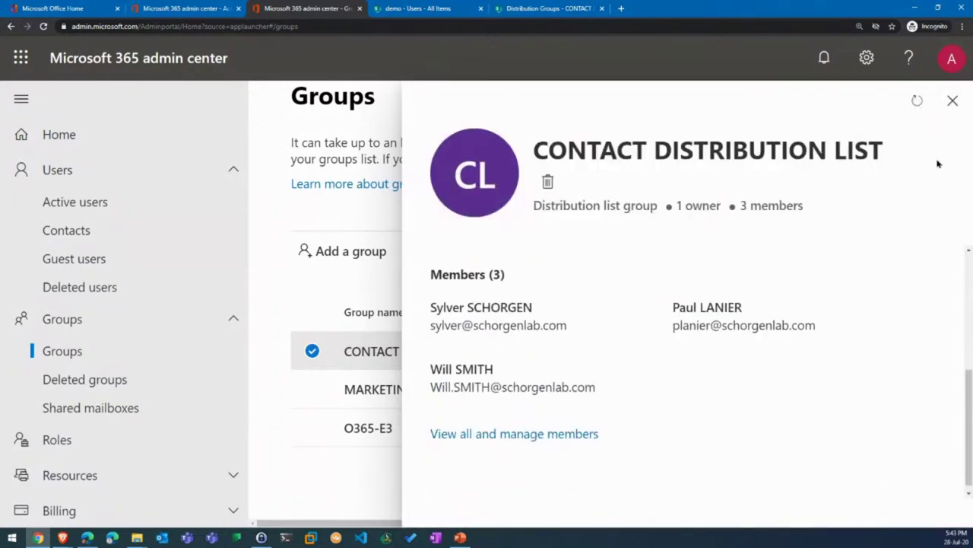
left_click(952, 101)
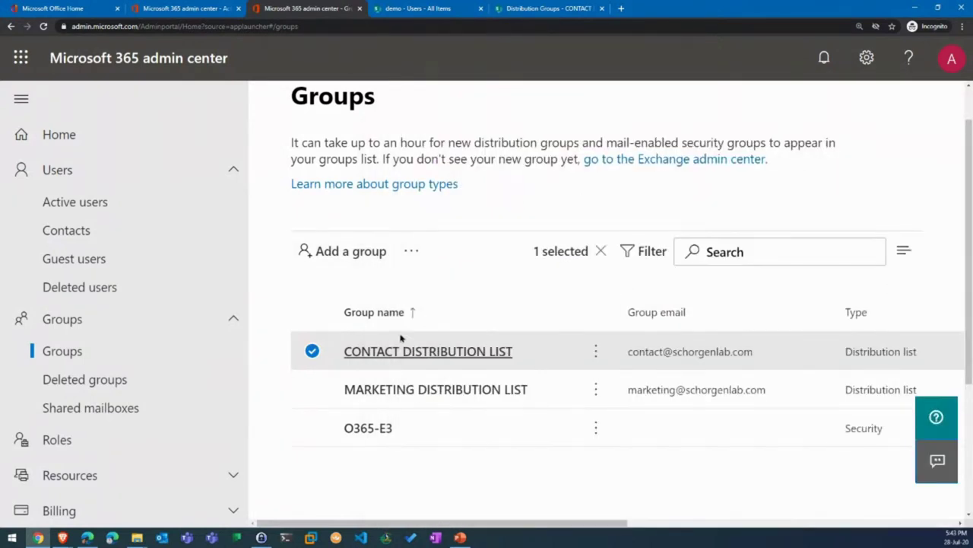
Reload the Groups page, confirm the list's three members, then return to Azure.
key("F5")
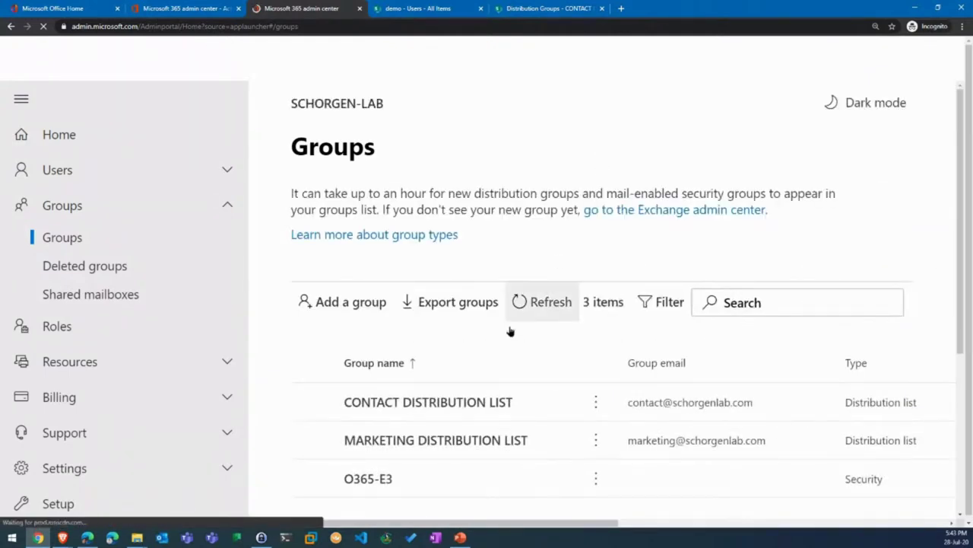
left_click(445, 403)
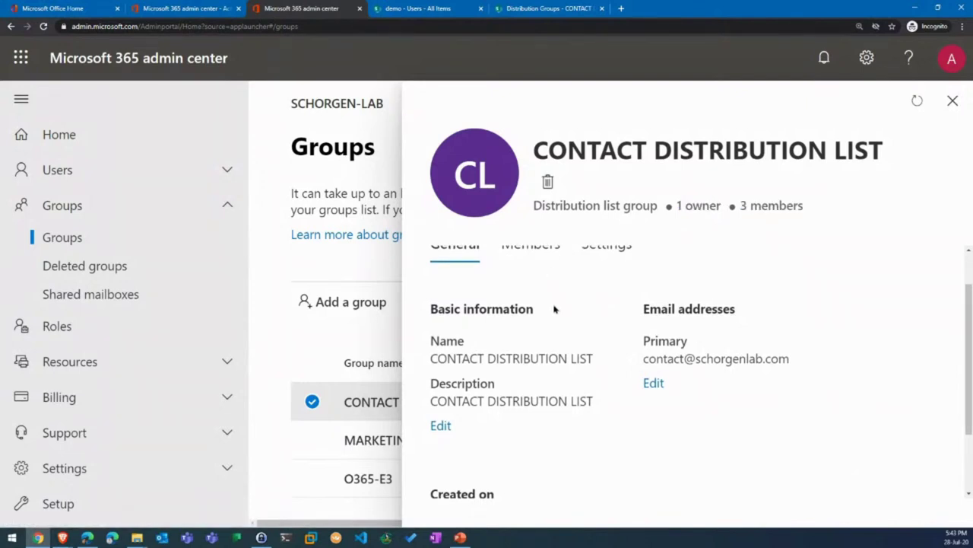
left_click(538, 300)
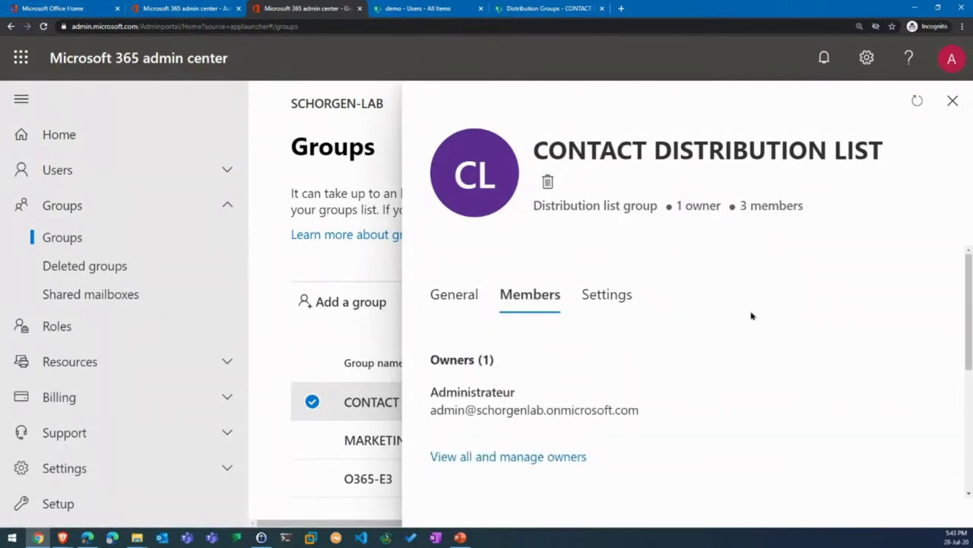
scroll(751, 316, "down", 3)
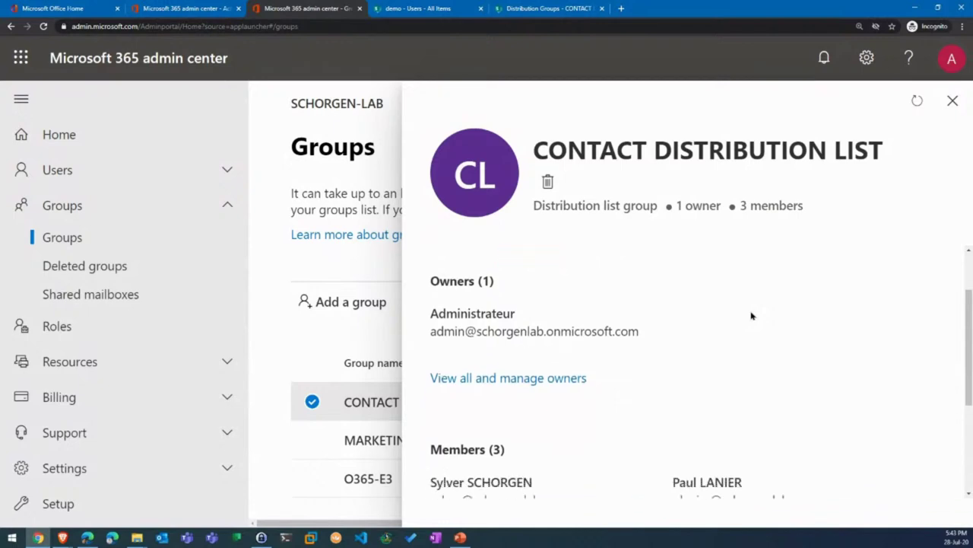
scroll(723, 335, "down", 1)
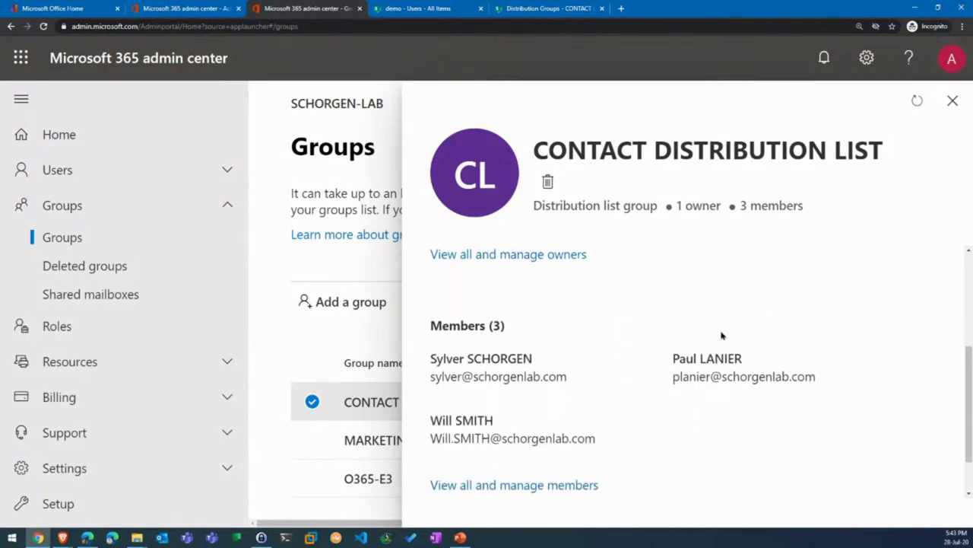
left_click(952, 100)
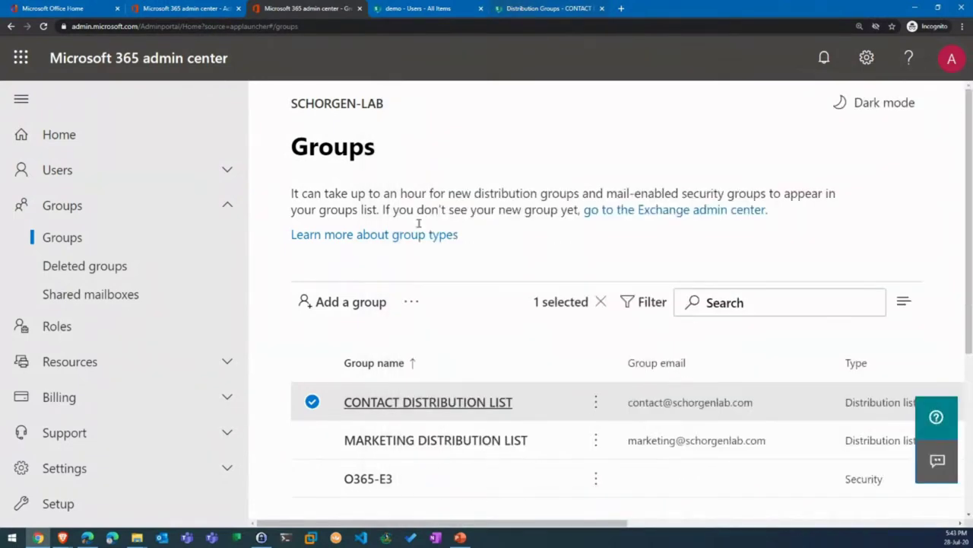
key("alt+Tab")
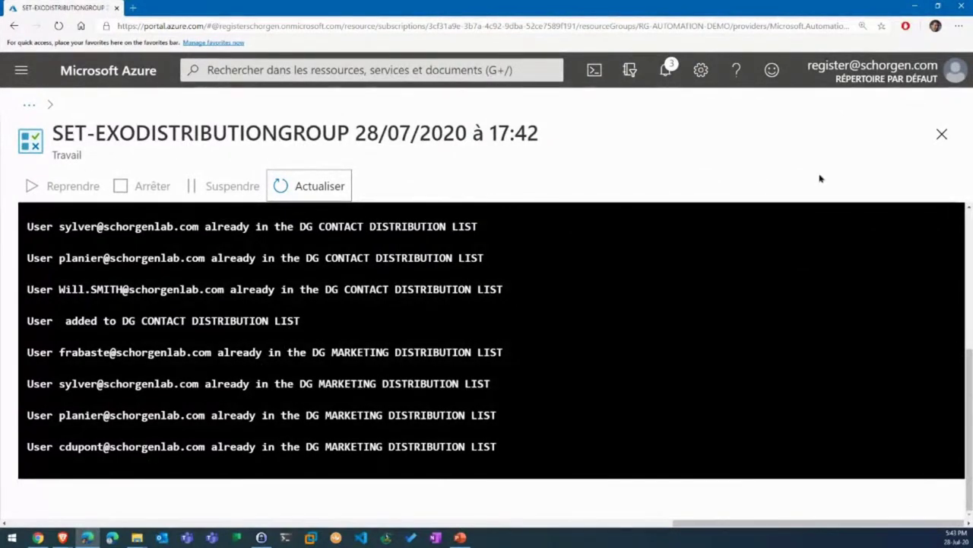
Review the latest job's logs (0 errors, 2 warnings), then return to the admin center Groups list.
left_click(941, 133)
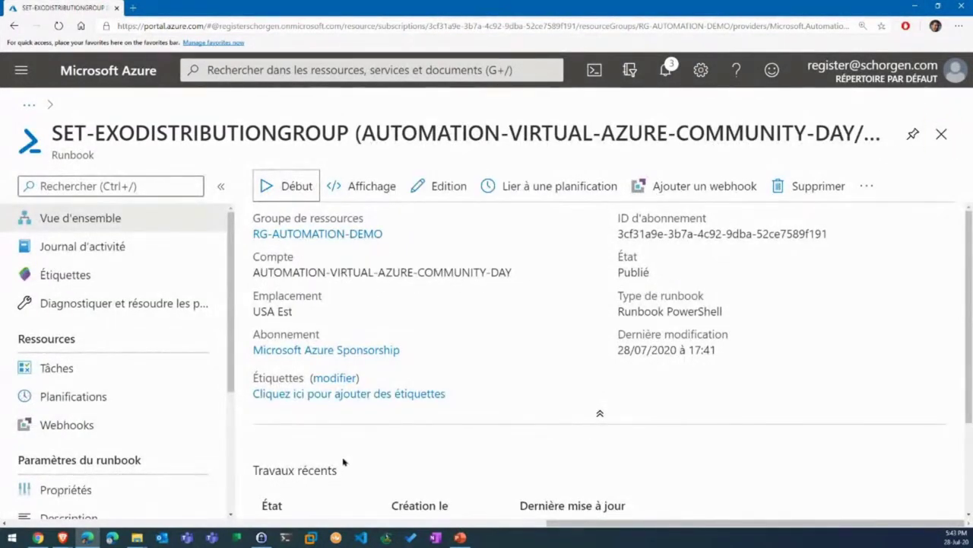
scroll(343, 462, "down", 2)
left_click(315, 448)
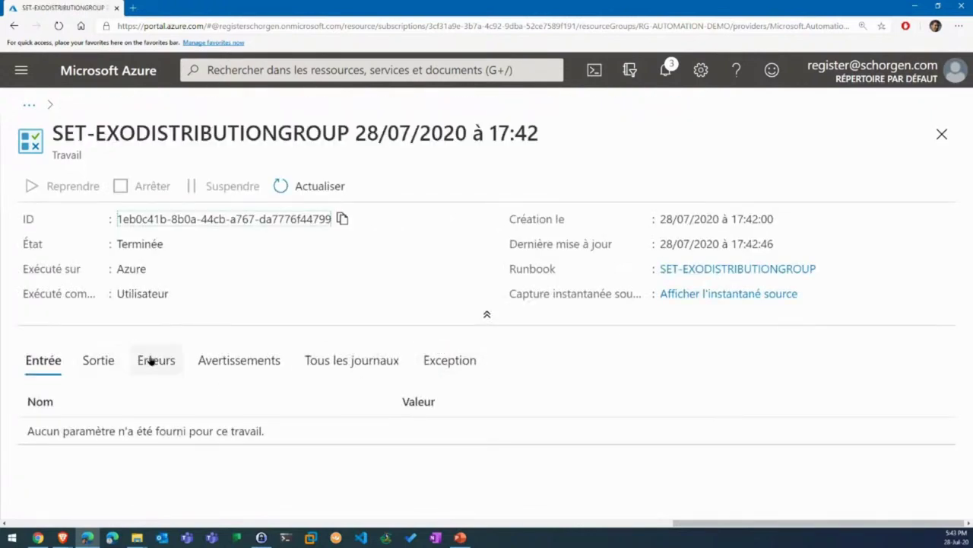
left_click(155, 360)
scroll(335, 380, "down", 1)
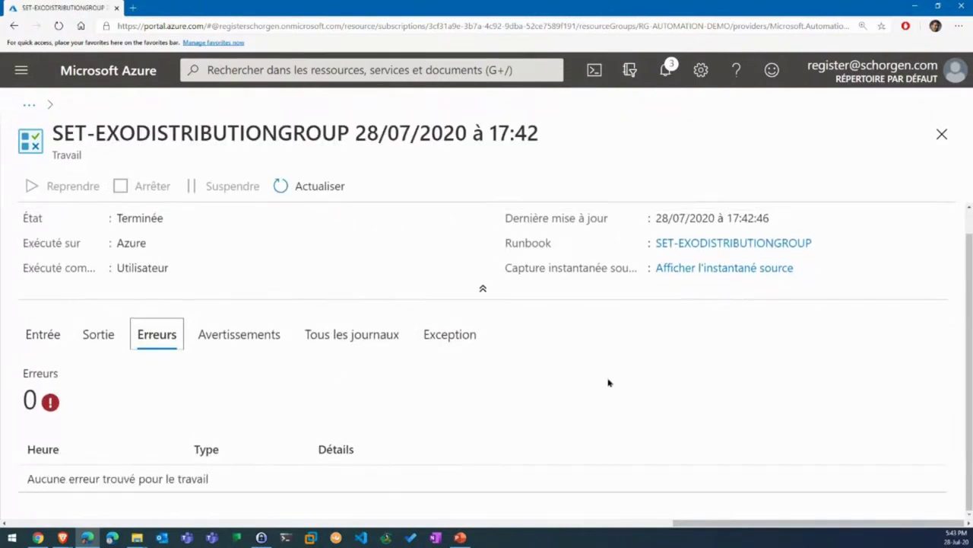
left_click(257, 343)
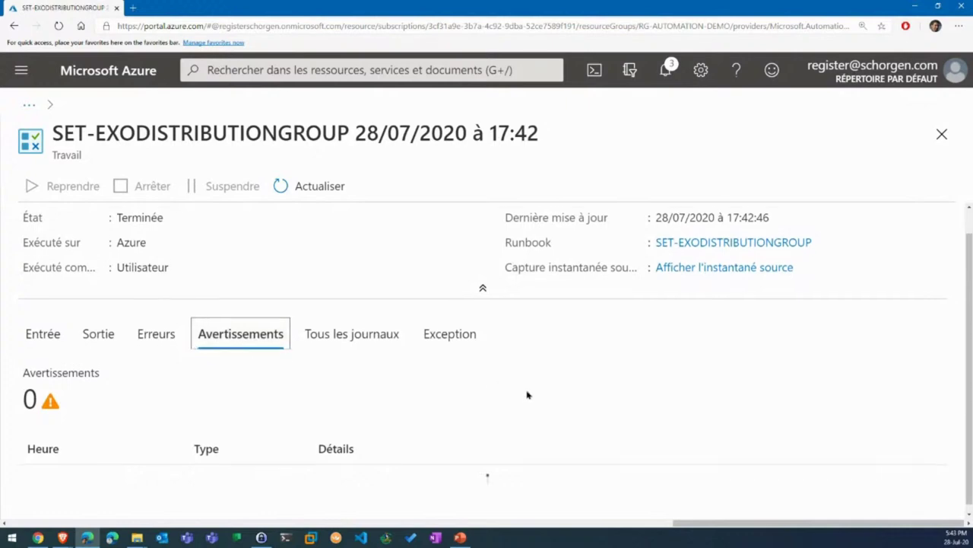
scroll(526, 396, "down", 1)
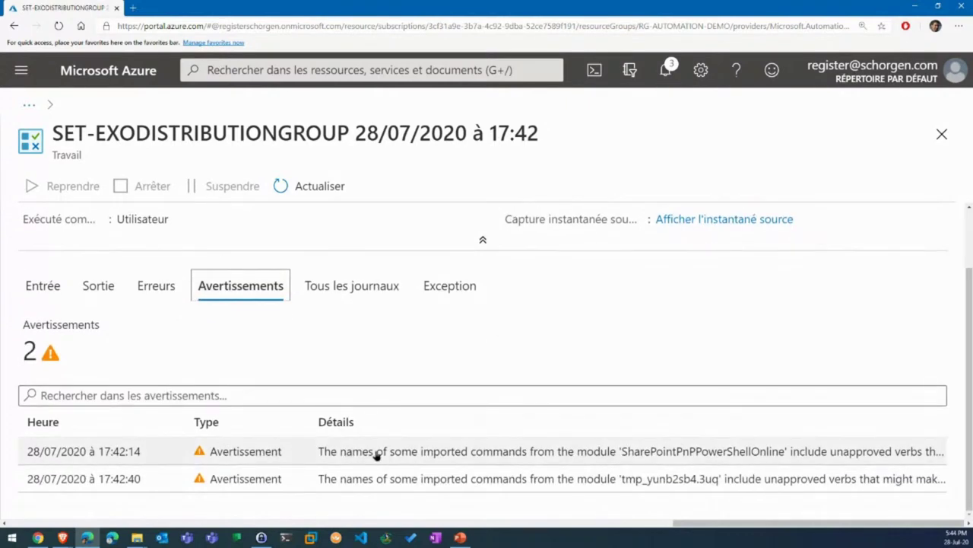
left_click(342, 295)
scroll(592, 403, "down", 2)
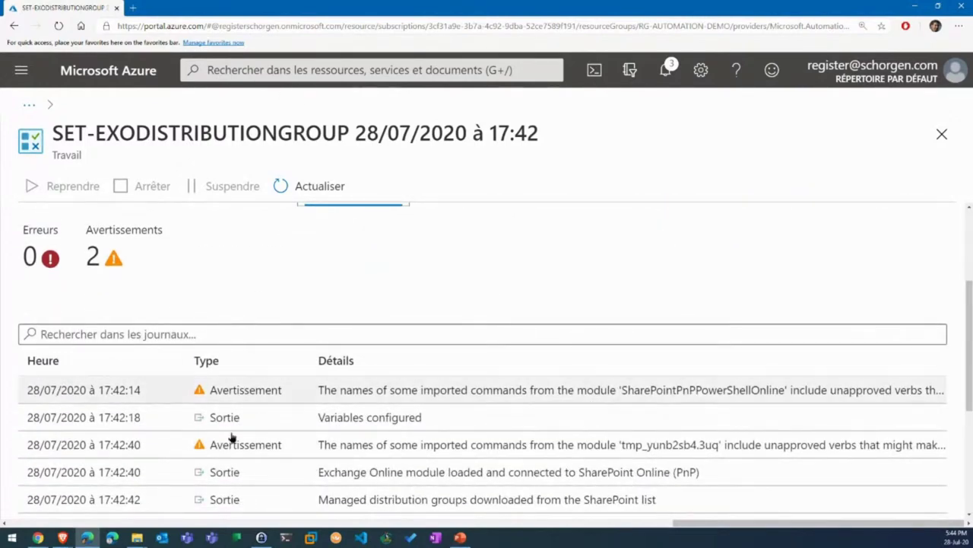
left_click(38, 537)
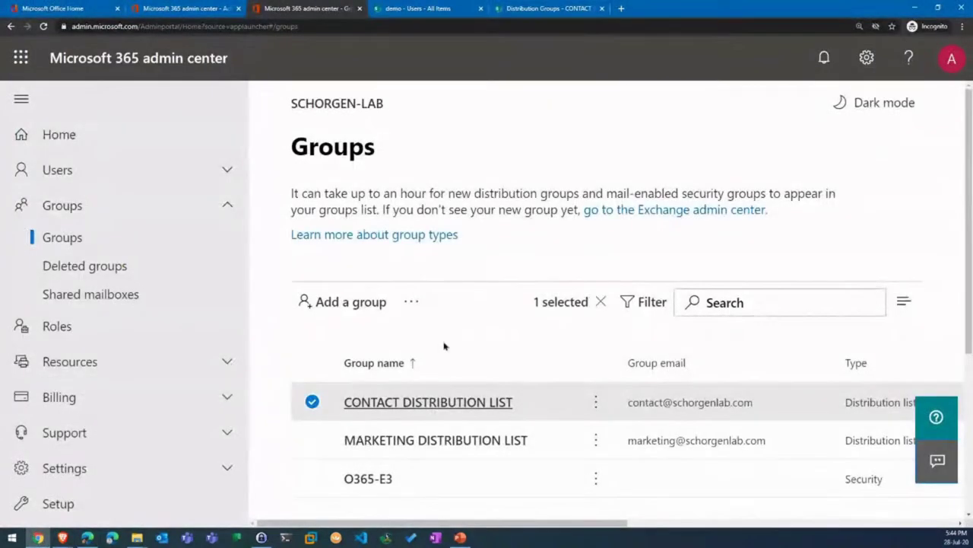
Add a fifth person to the SharePoint CONTACT DISTRIBUTION LIST item's User field and save.
left_click(532, 10)
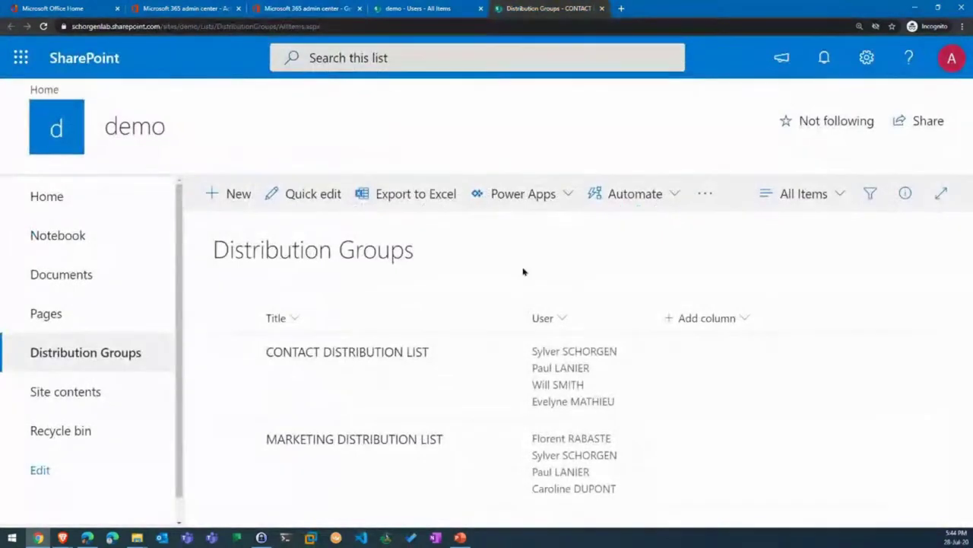
left_click(373, 356)
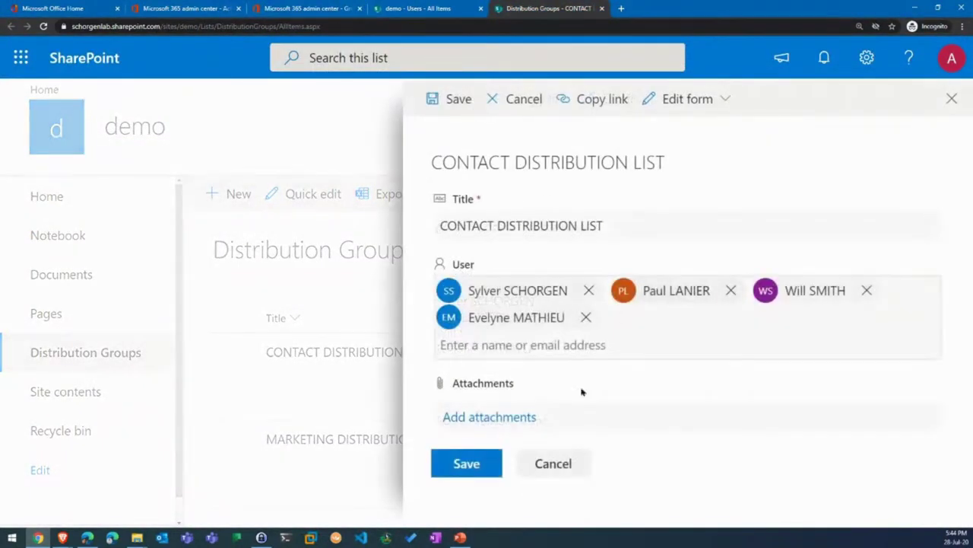
left_click(581, 344)
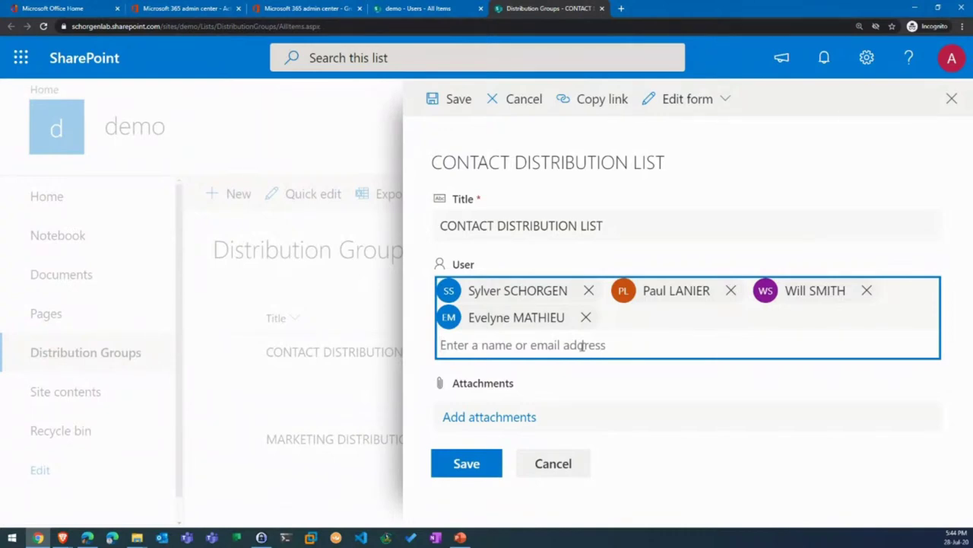
type("carol")
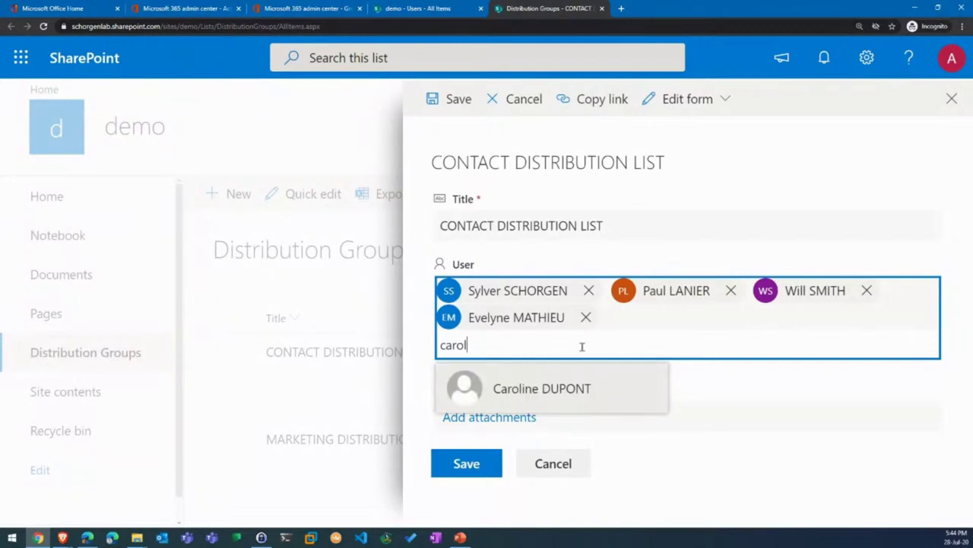
left_click(564, 382)
left_click(465, 463)
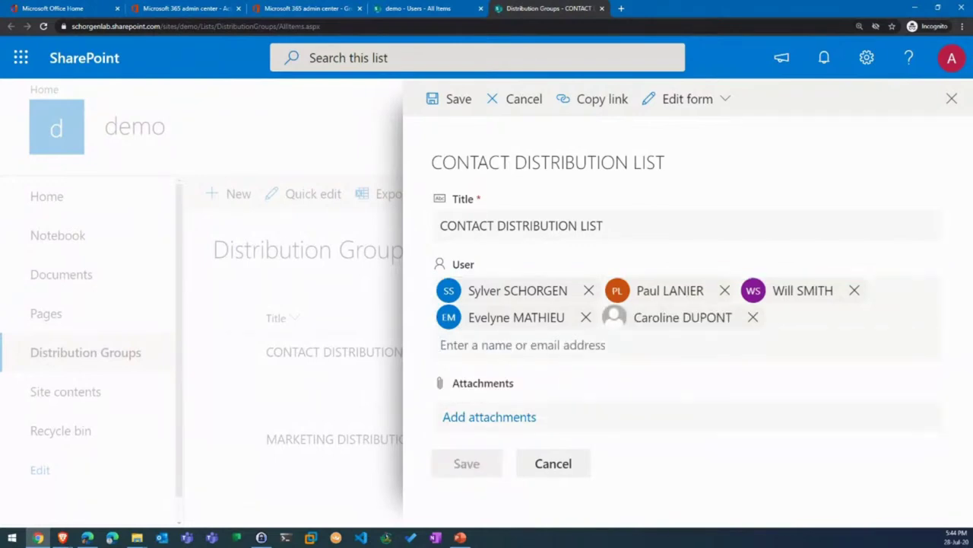
left_click(951, 99)
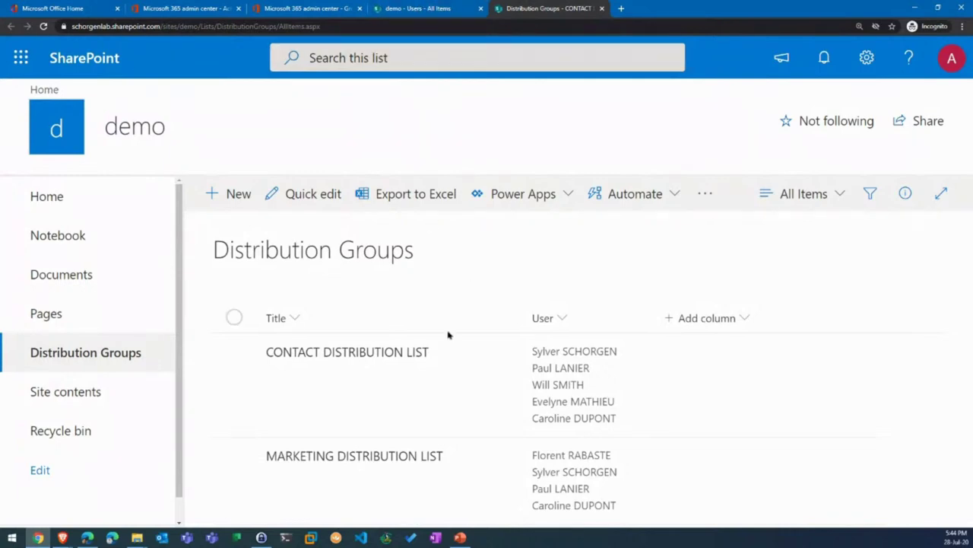
left_click(88, 538)
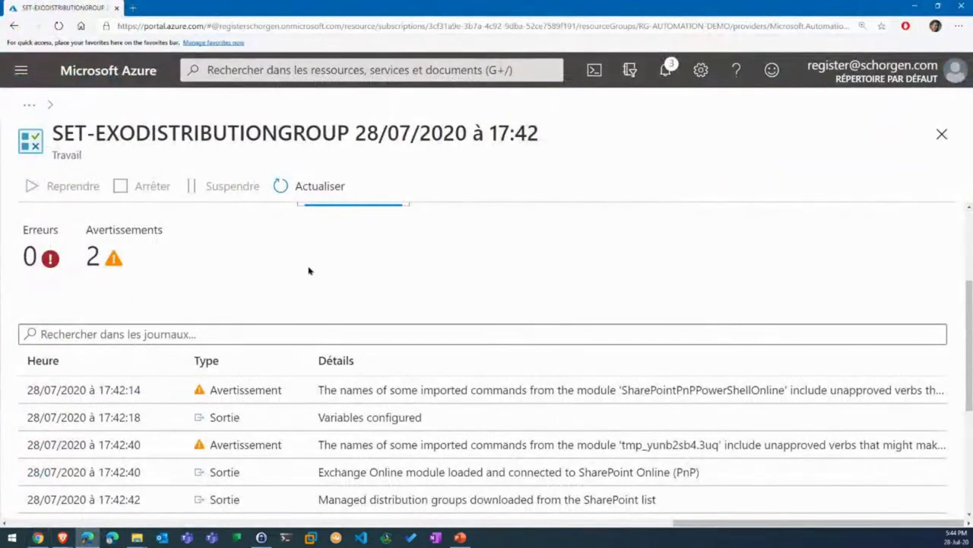
Start a new SET-EXODISTRIBUTIONGROUP job and show its output.
left_click(941, 134)
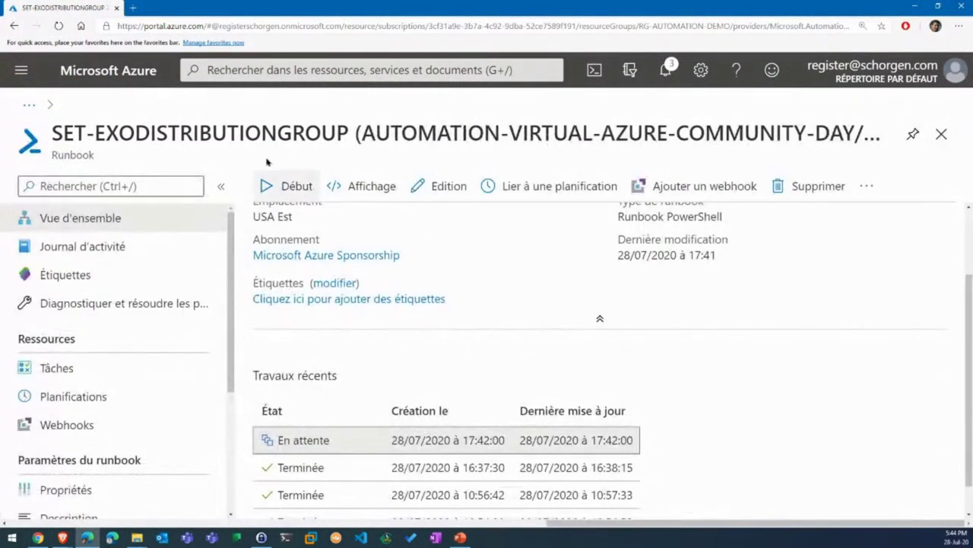
left_click(278, 195)
left_click(290, 296)
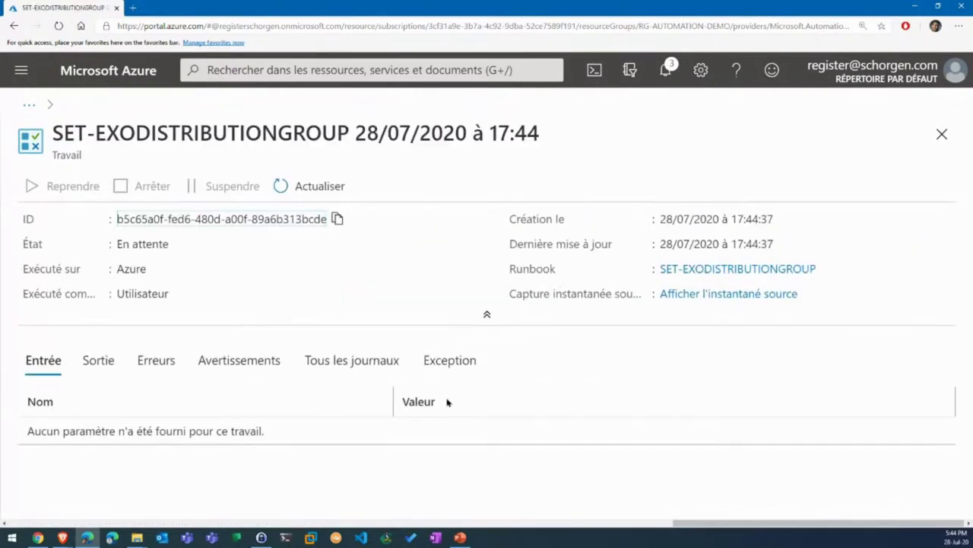
left_click(97, 362)
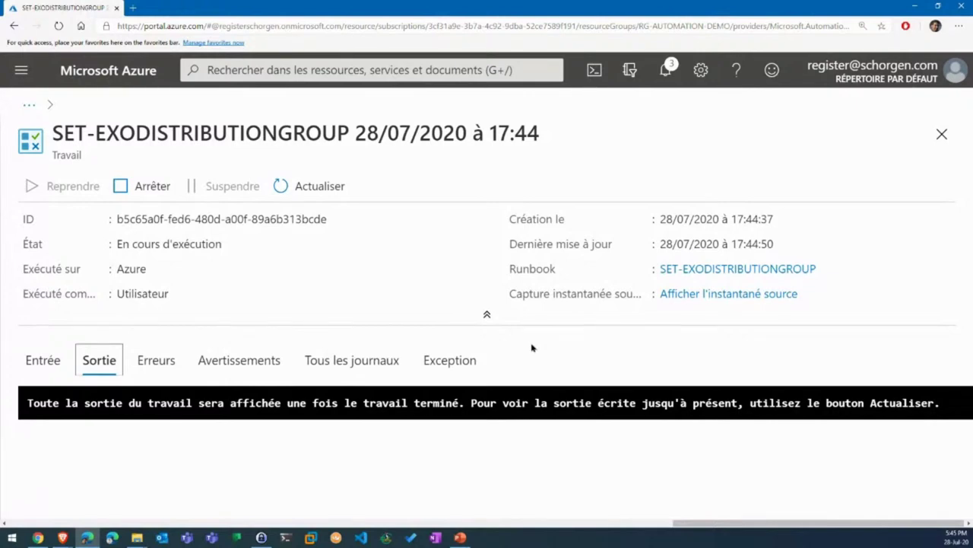
Refresh the output until it reports users added to CONTACT DISTRIBUTION LIST.
left_click(338, 195)
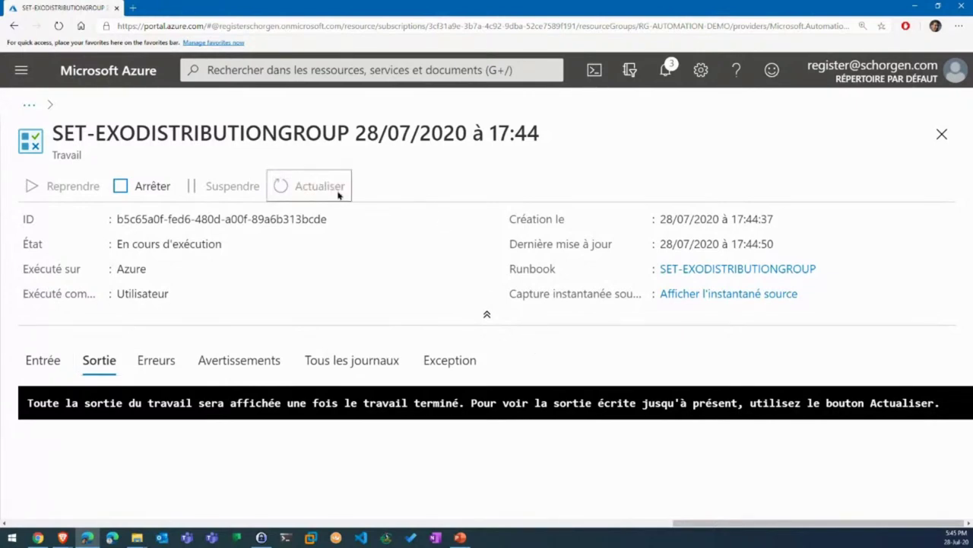
scroll(445, 283, "down", 3)
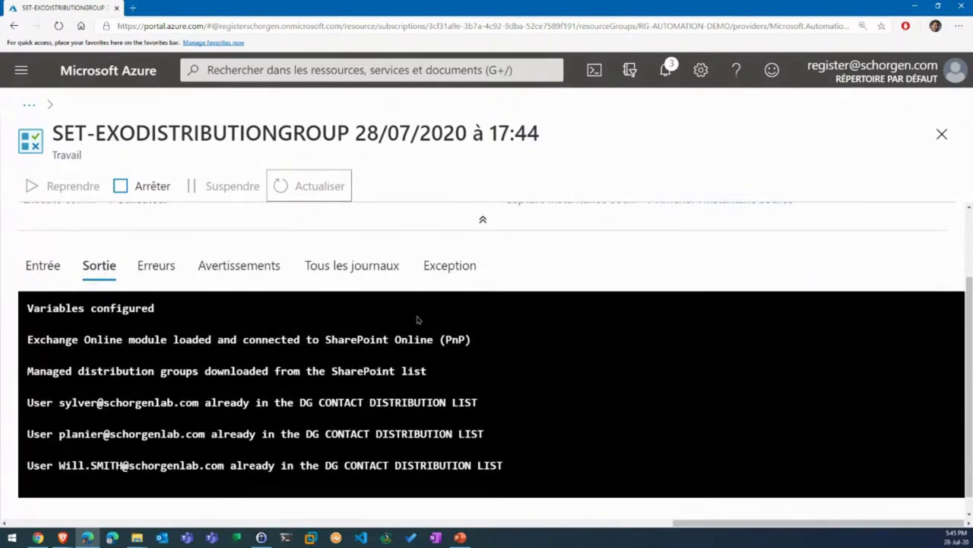
scroll(416, 319, "down", 1)
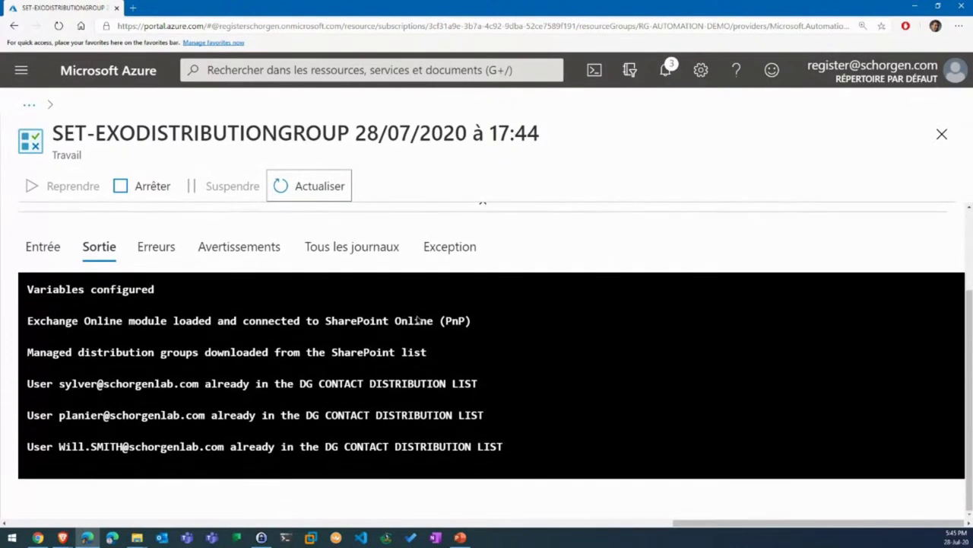
left_click(325, 193)
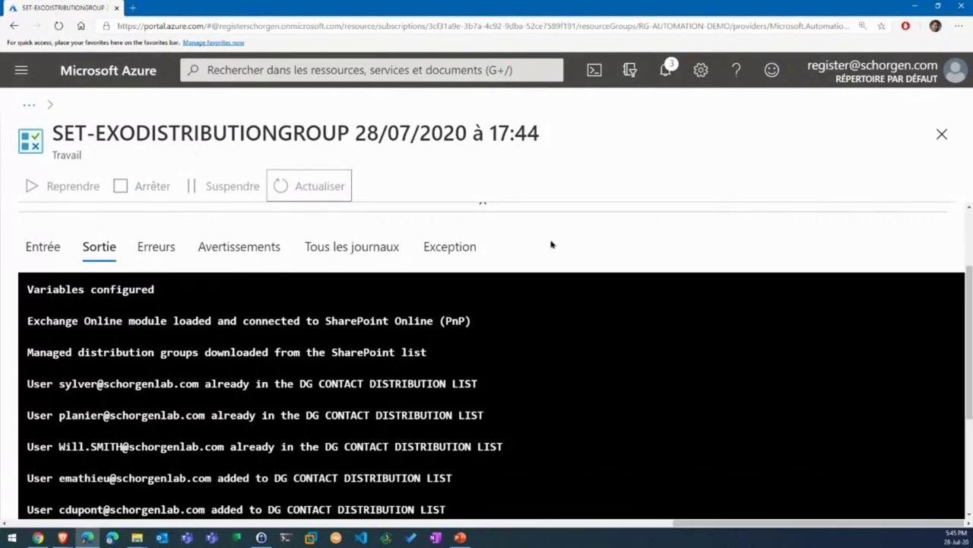
scroll(551, 243, "down", 2)
left_click_drag(58, 432, 200, 432)
key("alt+Tab")
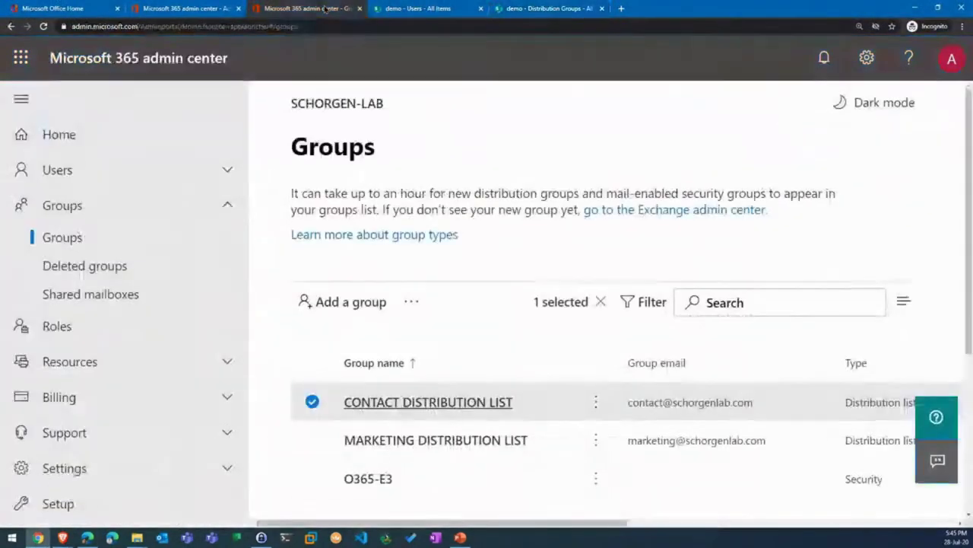
Reload the admin center Groups page and verify CONTACT DISTRIBUTION LIST has 5 members.
left_click(326, 9)
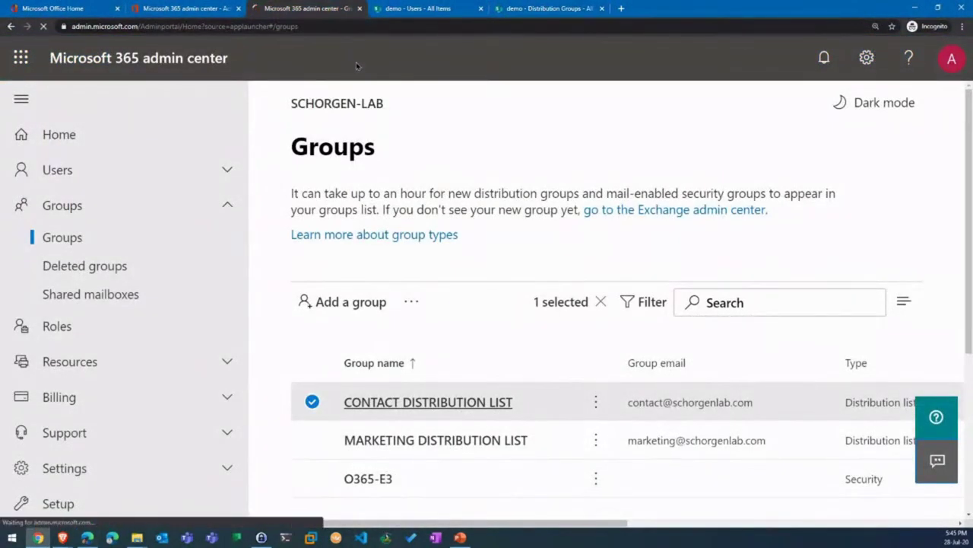
key("F5")
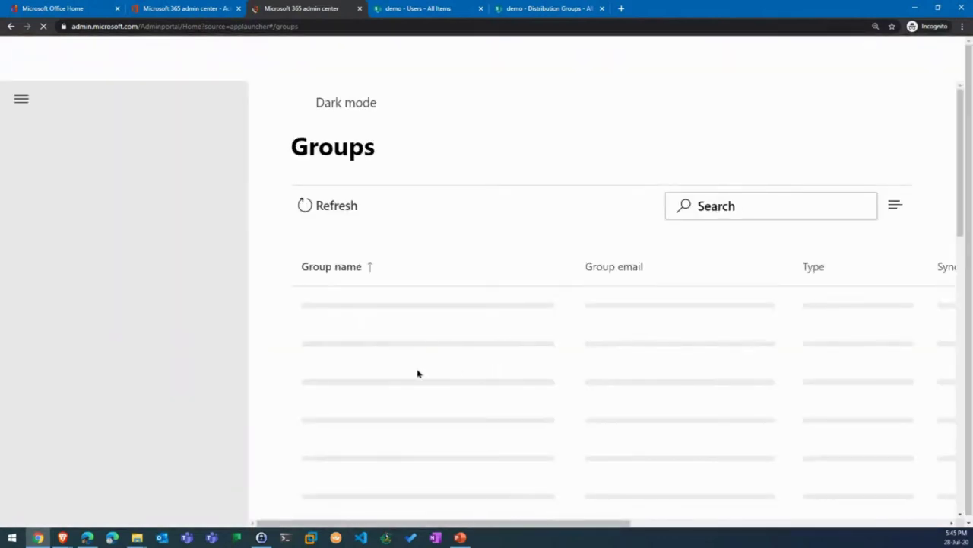
left_click(393, 403)
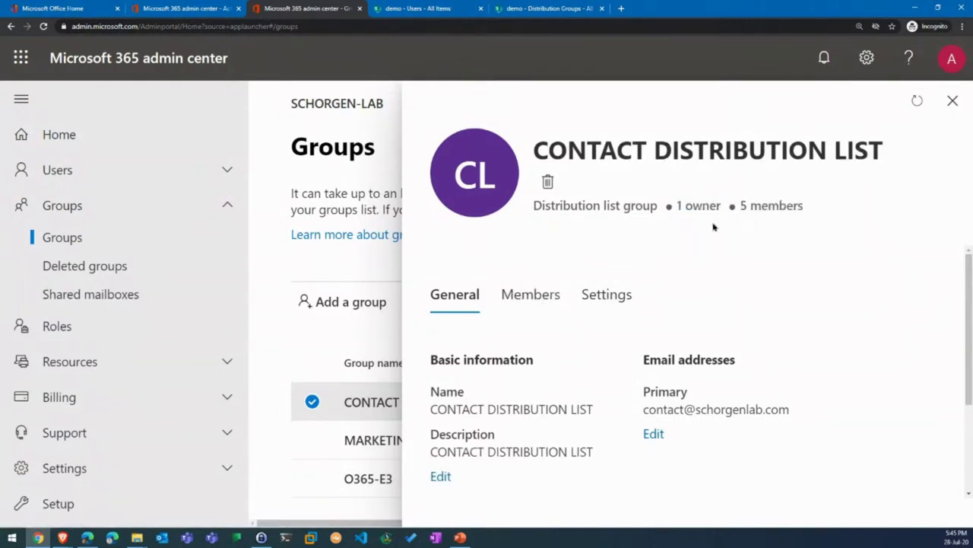
left_click(530, 295)
scroll(716, 304, "down", 3)
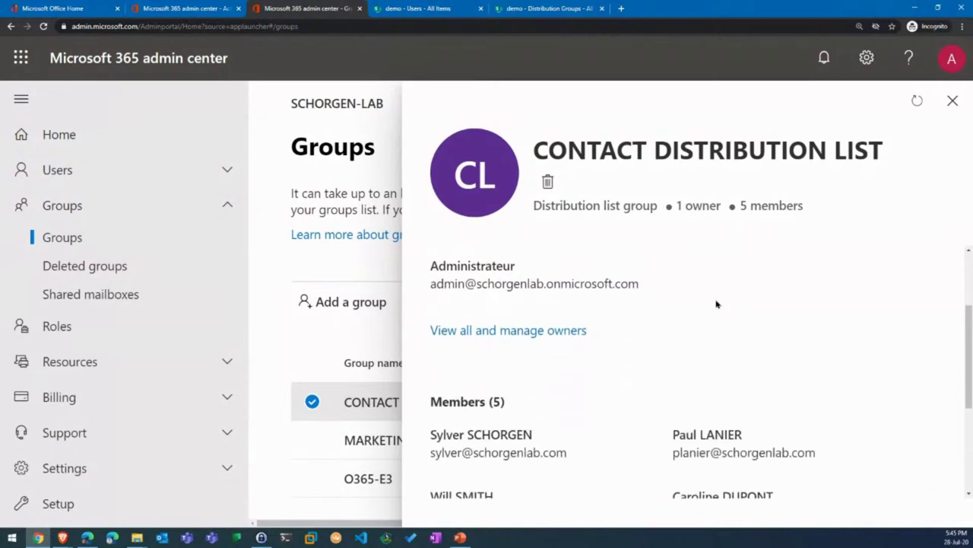
scroll(473, 474, "down", 1)
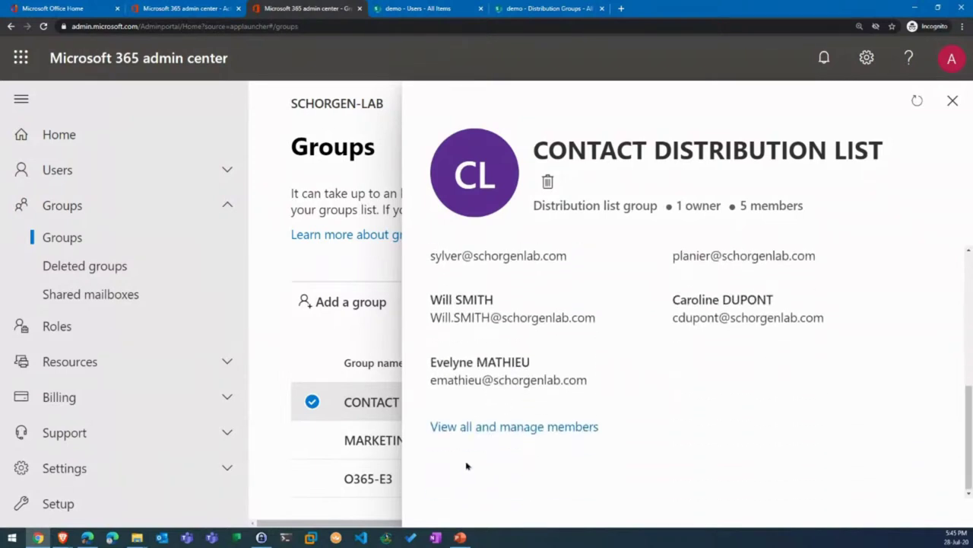
left_click_drag(430, 379, 481, 379)
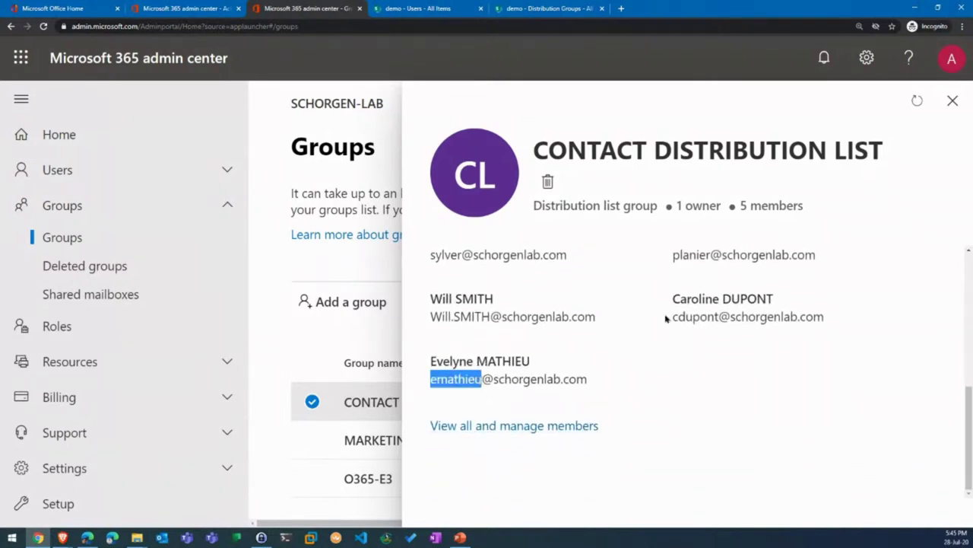
left_click_drag(673, 299, 719, 299)
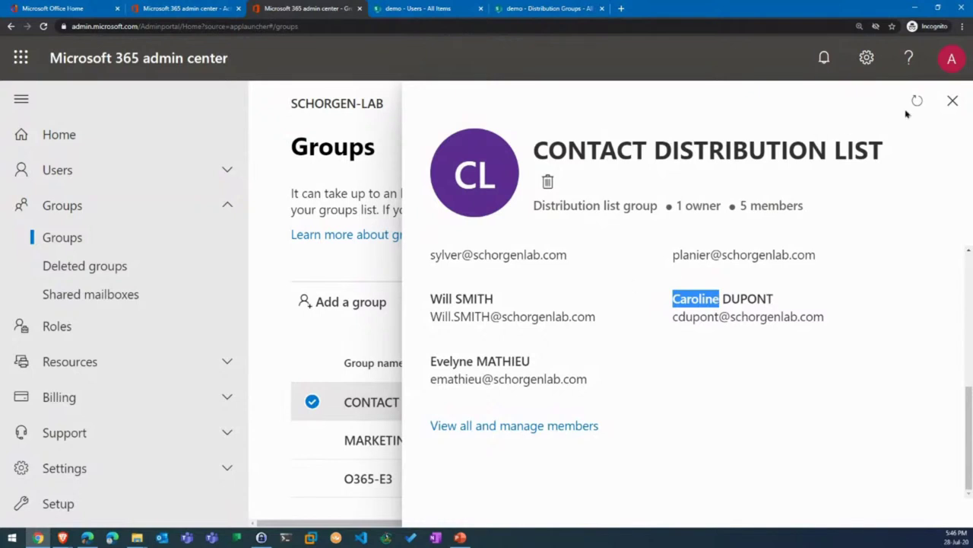
left_click(951, 99)
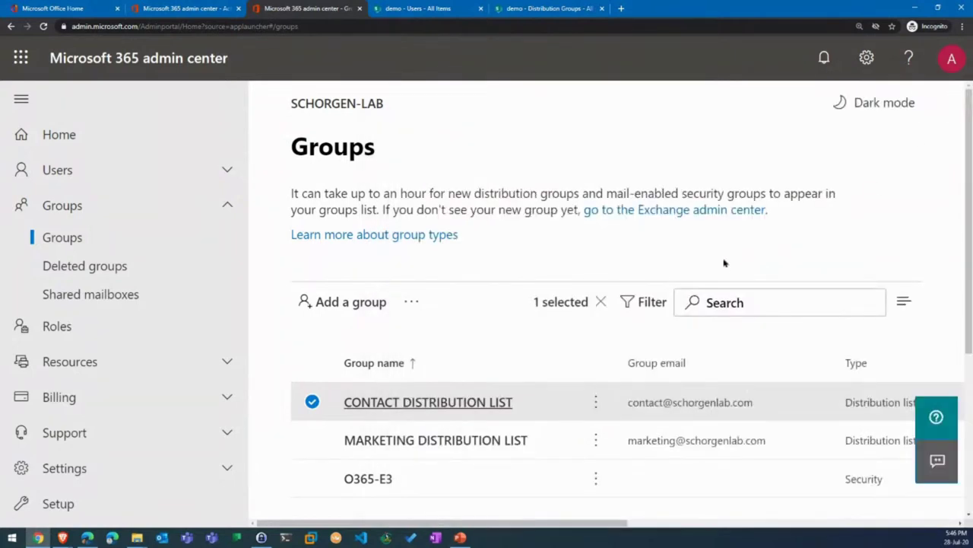
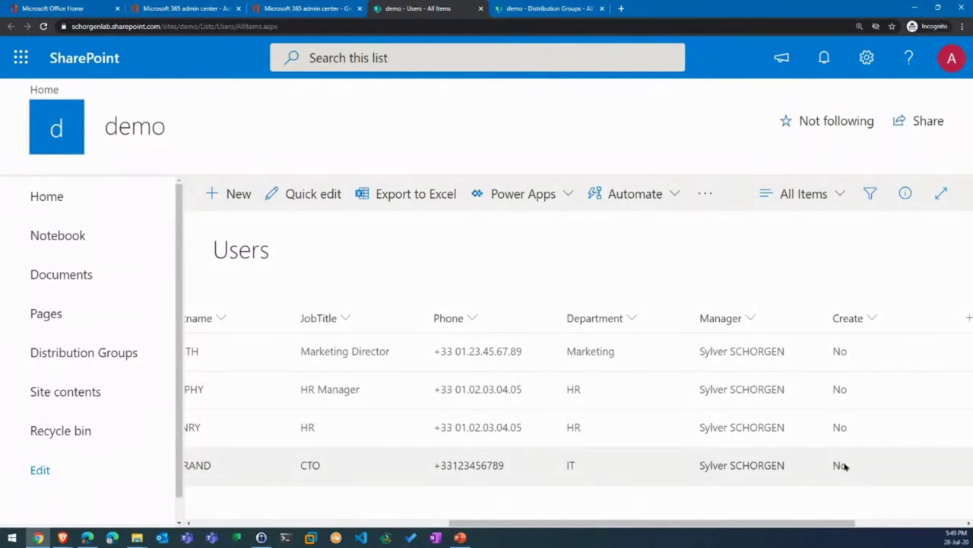
Start a new Users list item with EmployeeID 005 and the new user's first and last name.
left_click_drag(816, 521, 559, 522)
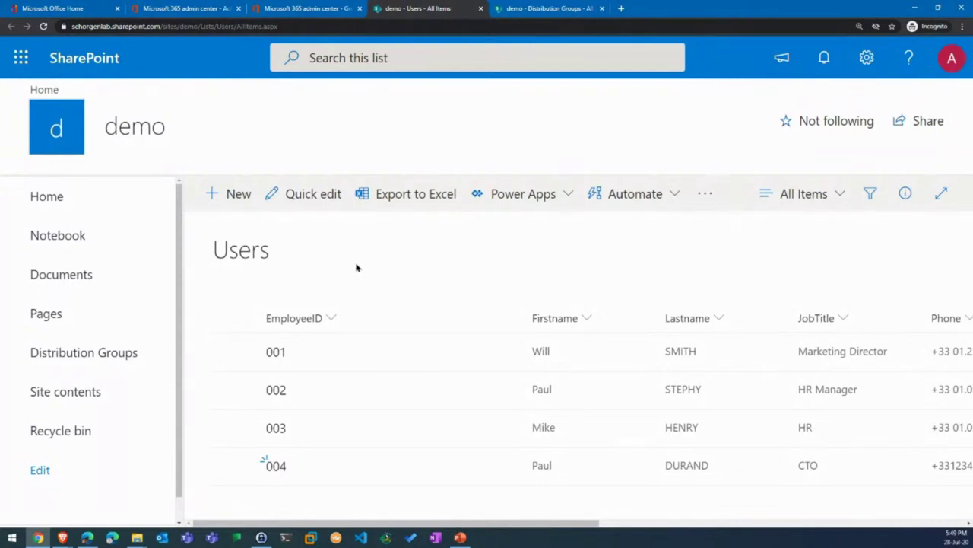
left_click(236, 195)
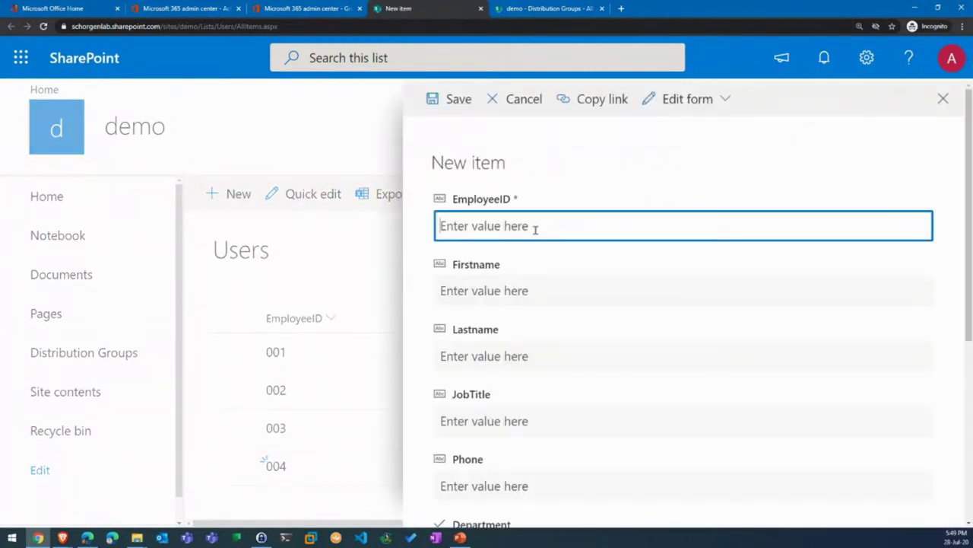
type("005")
key("ctrl+a")
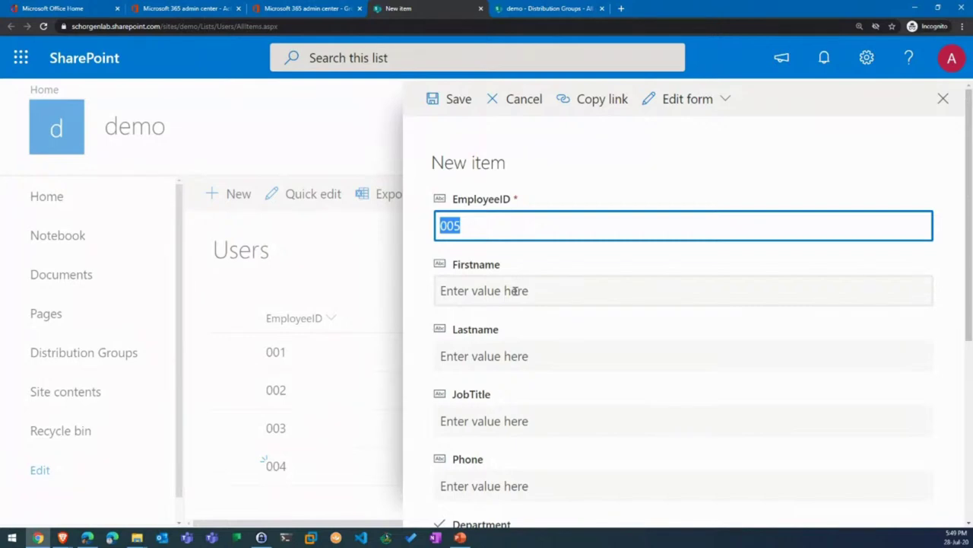
left_click(525, 292)
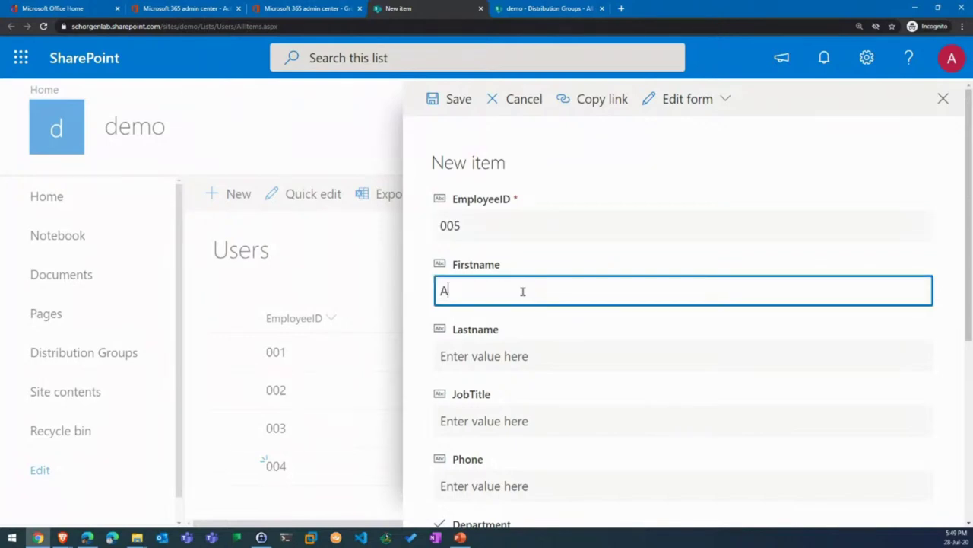
left_click(477, 344)
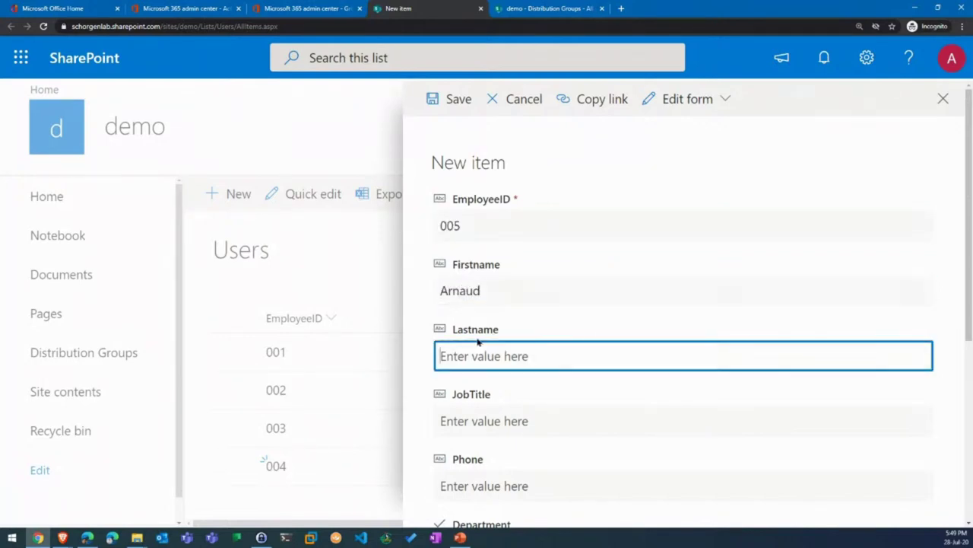
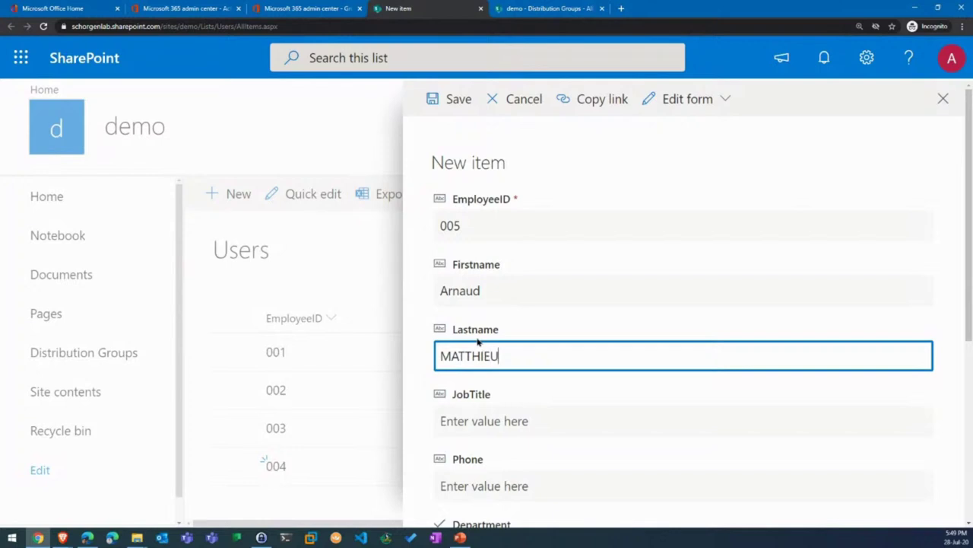
Set the job title to 'Administrateur O365' and enter the user's phone number.
scroll(533, 376, "down", 1)
left_click(533, 372)
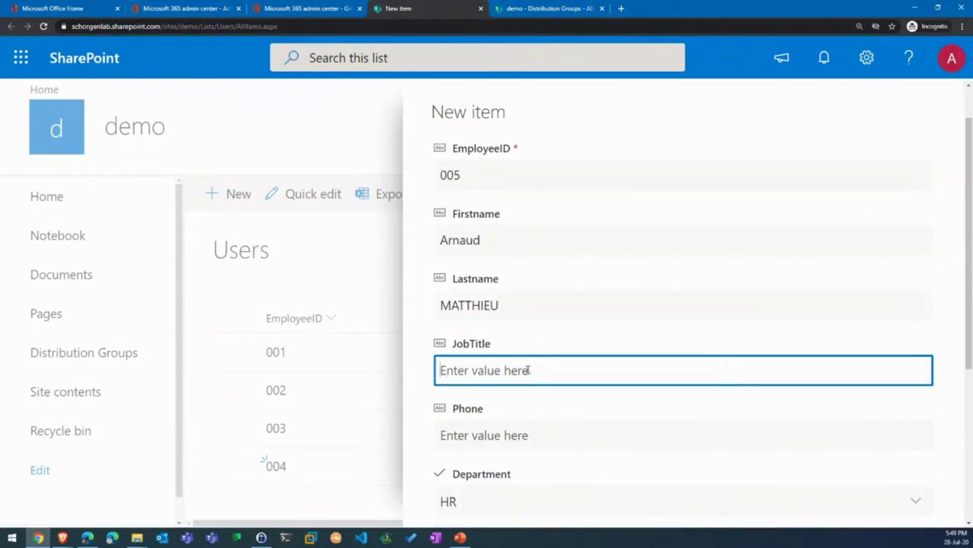
type("d")
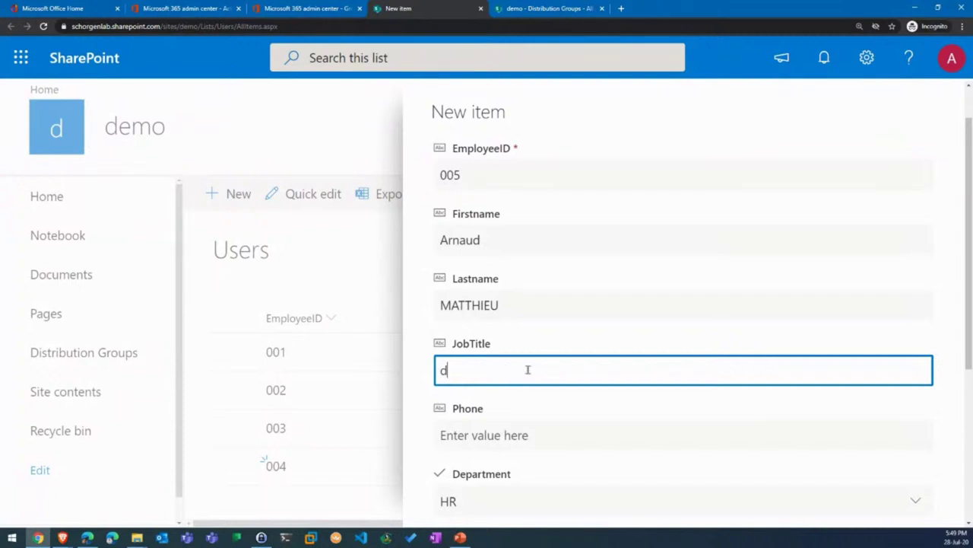
key("BackSpace")
type("Administrate")
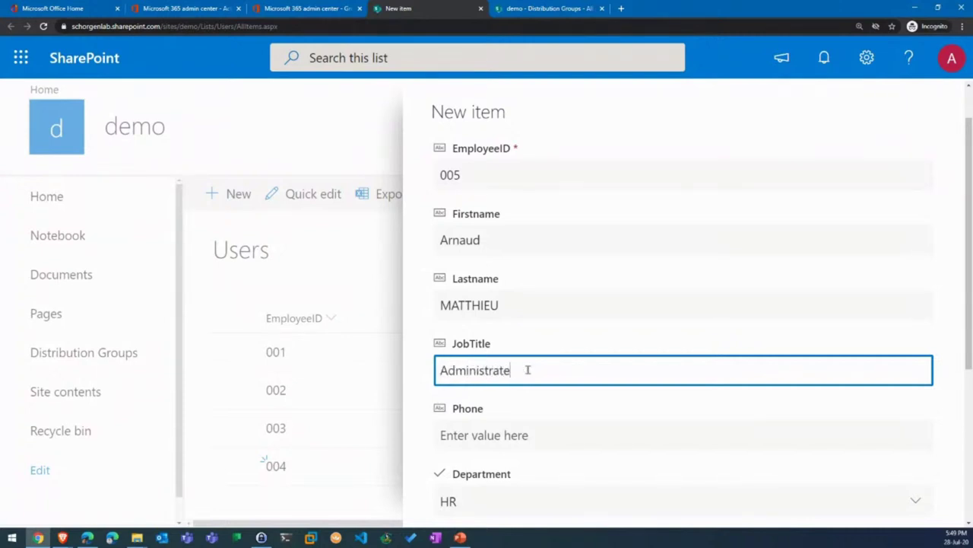
type("ur O365")
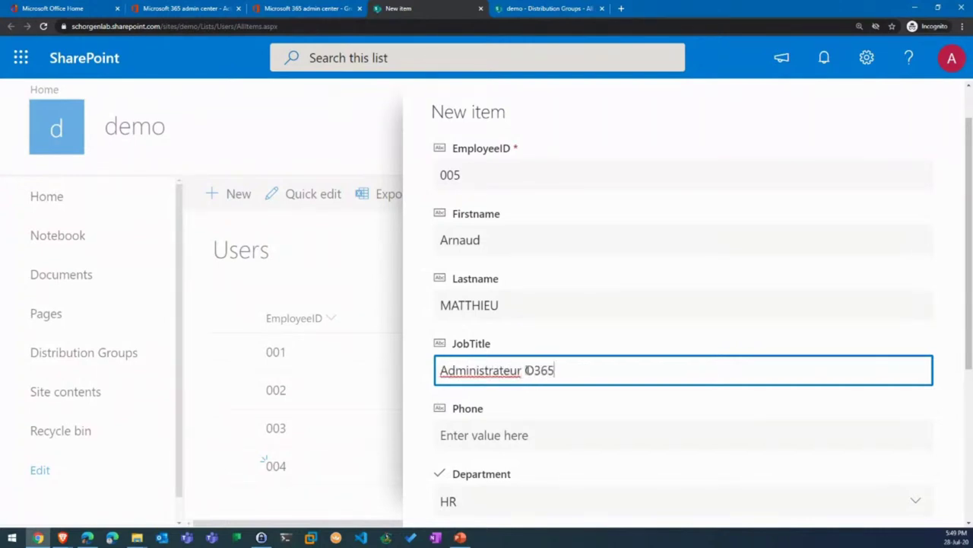
scroll(525, 388, "down", 1)
left_click(525, 385)
type("+33 ")
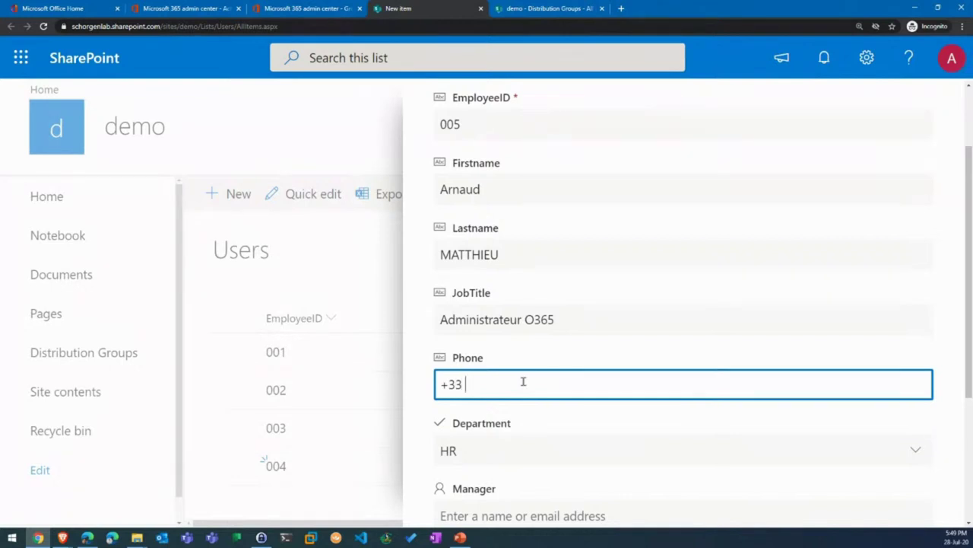
type("12")
key("BackSpace")
key("BackSpace")
type("567890")
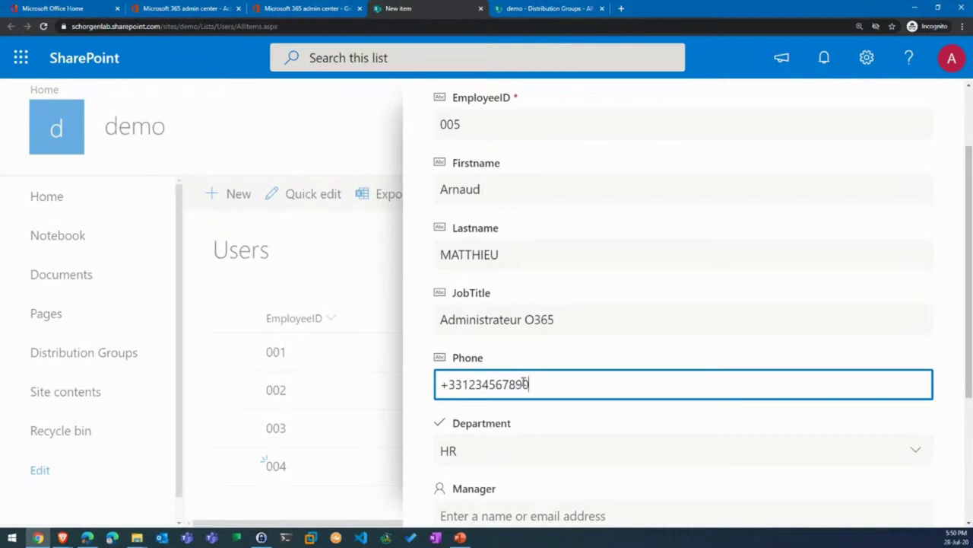
Set department IT, pick the manager, keep Create Yes, save, and minimize the browser.
left_click(501, 451)
left_click(482, 392)
scroll(526, 426, "down", 2)
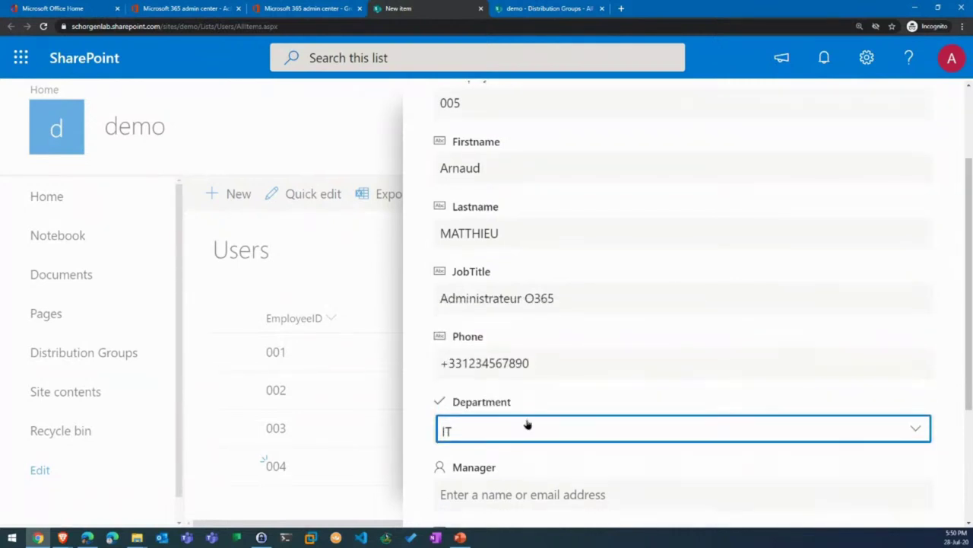
left_click(520, 420)
type("syl")
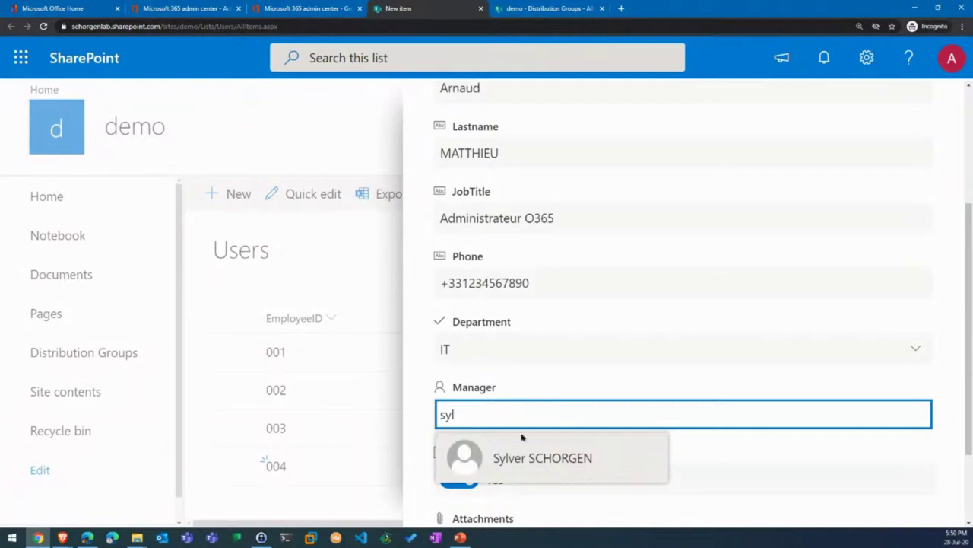
left_click(515, 455)
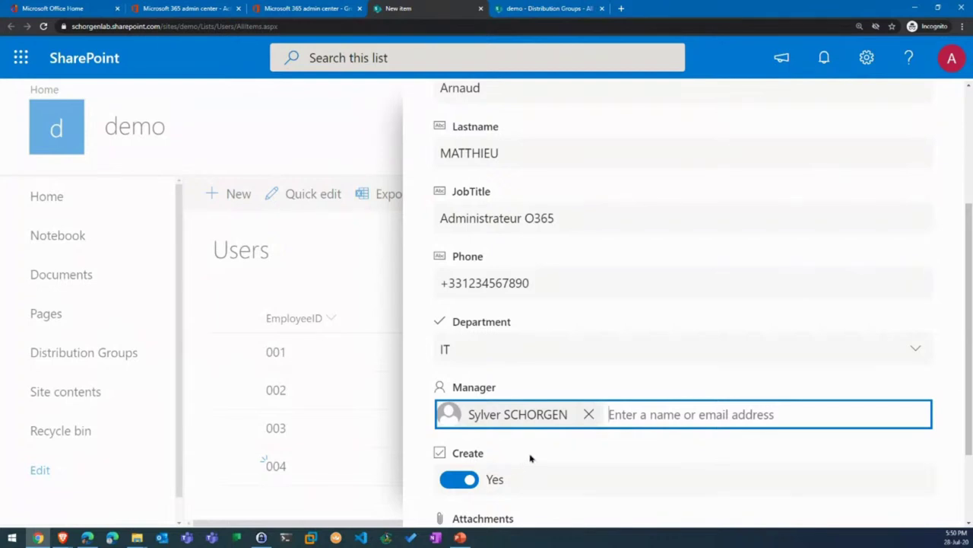
scroll(512, 445, "down", 1)
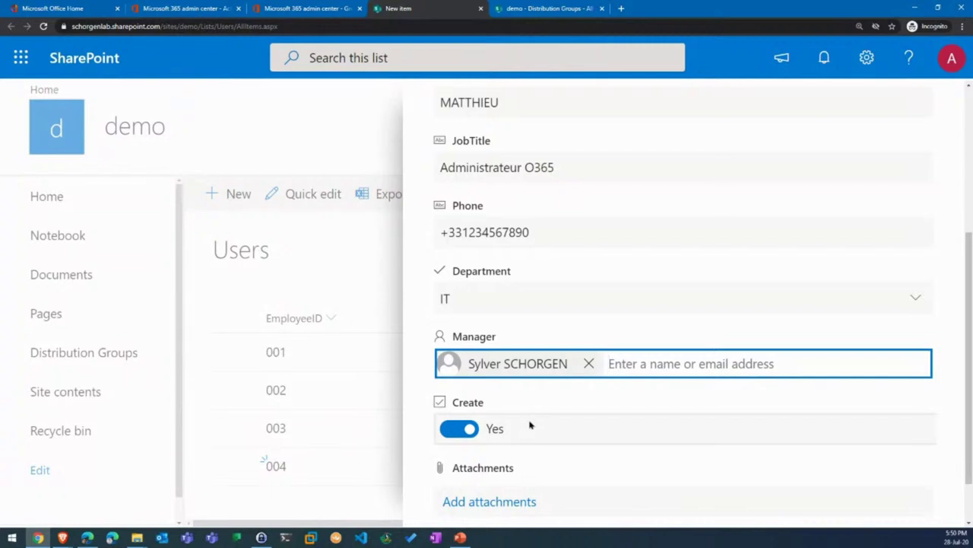
scroll(532, 422, "down", 2)
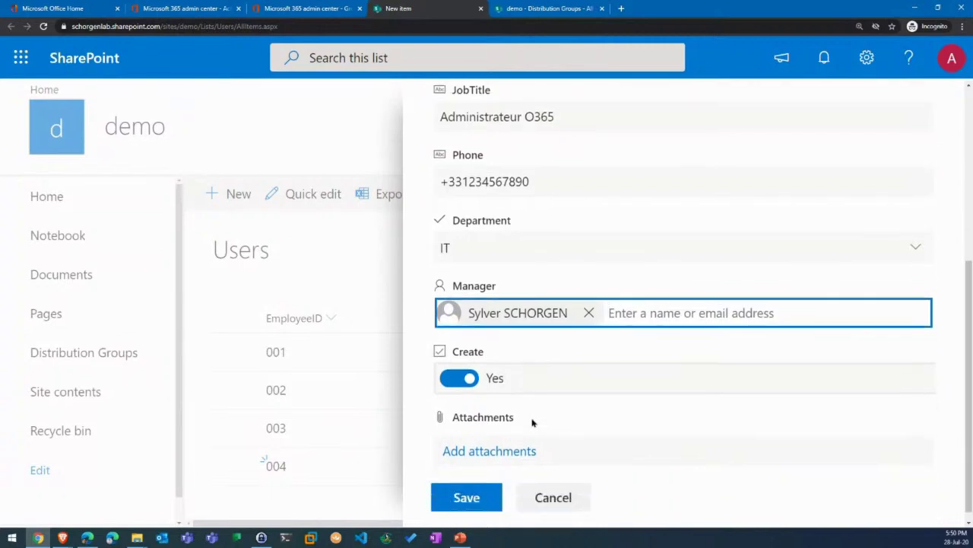
left_click(473, 488)
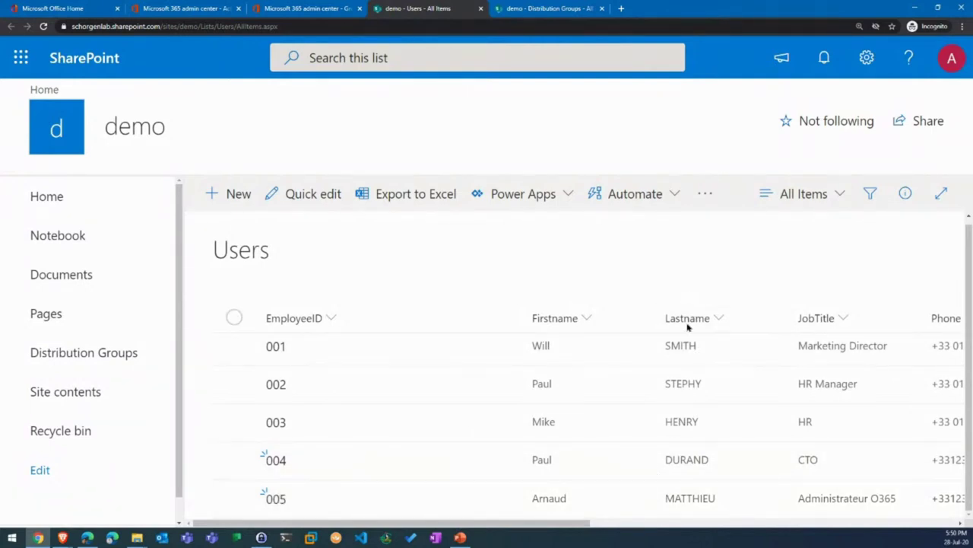
left_click_drag(579, 523, 842, 523)
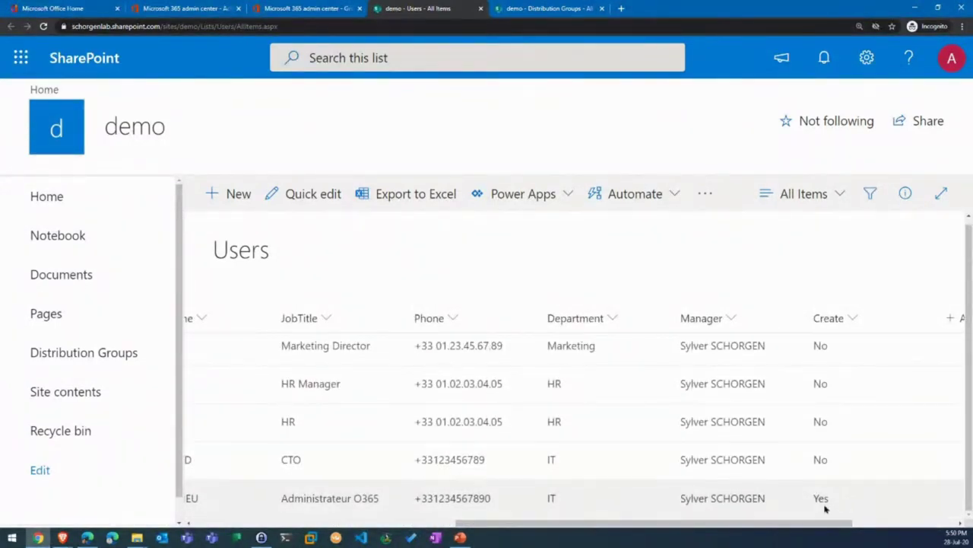
left_click(909, 9)
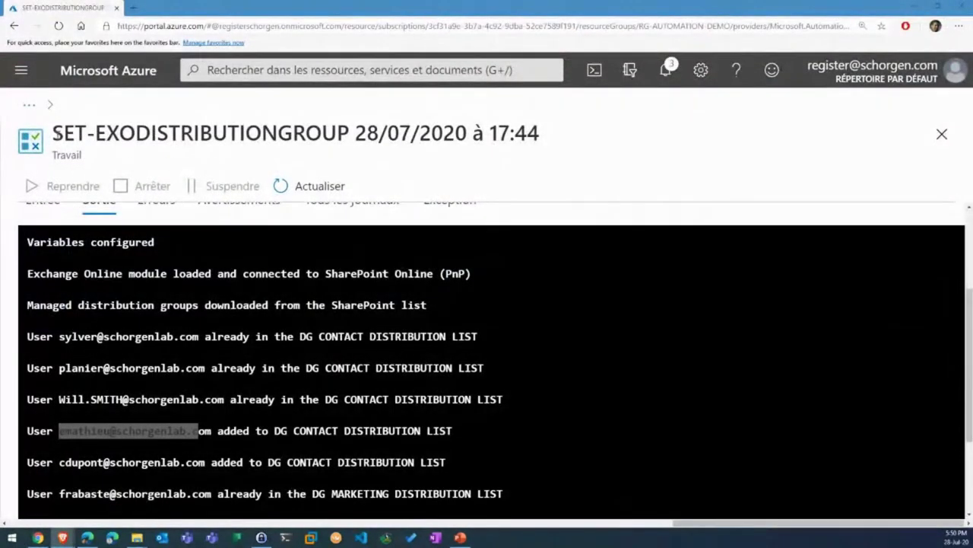
Close the job output and open the NEW-O365USER runbook's PowerShell script for editing.
left_click(940, 134)
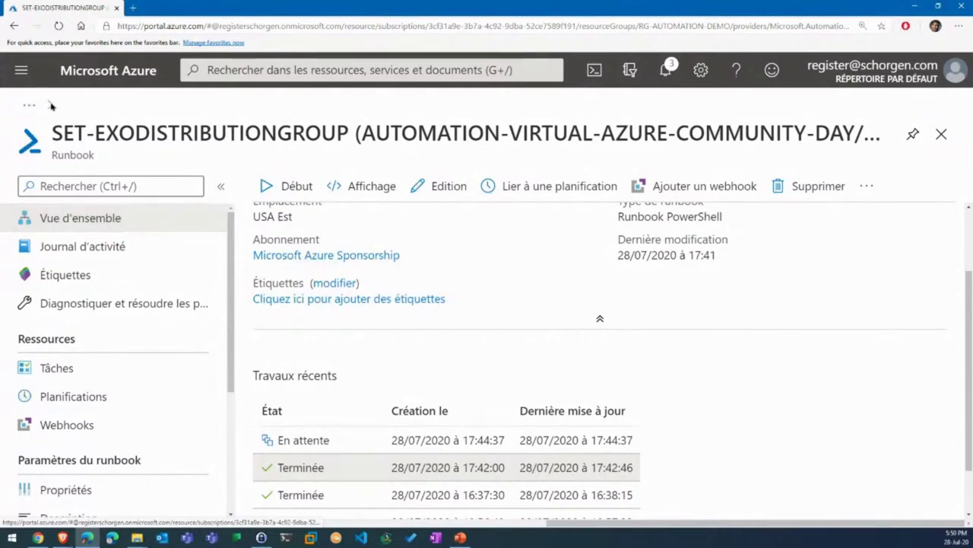
left_click(941, 133)
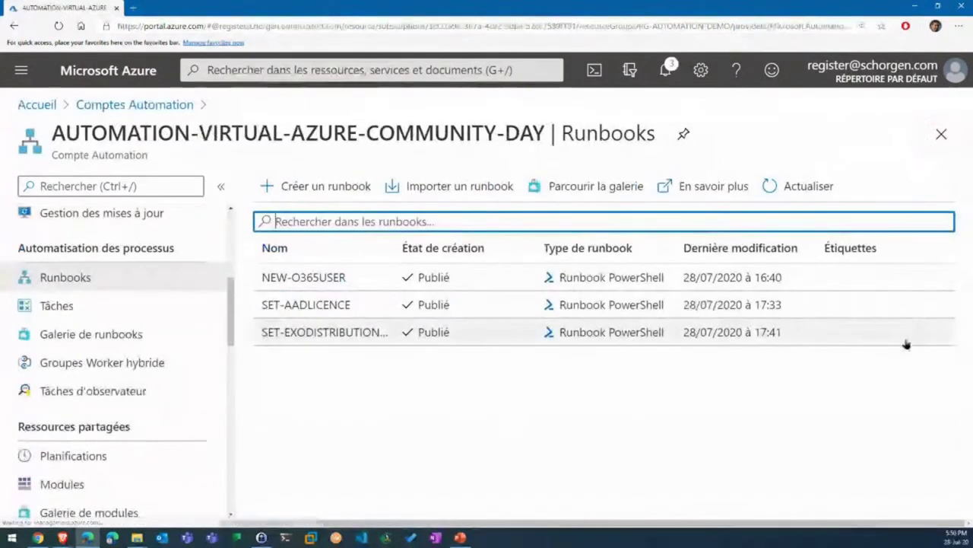
left_click(304, 277)
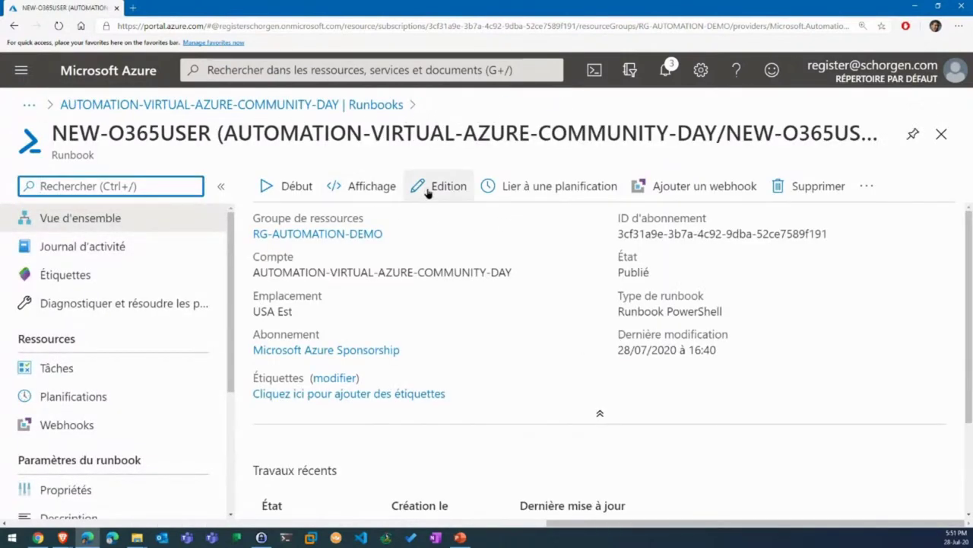
left_click(428, 191)
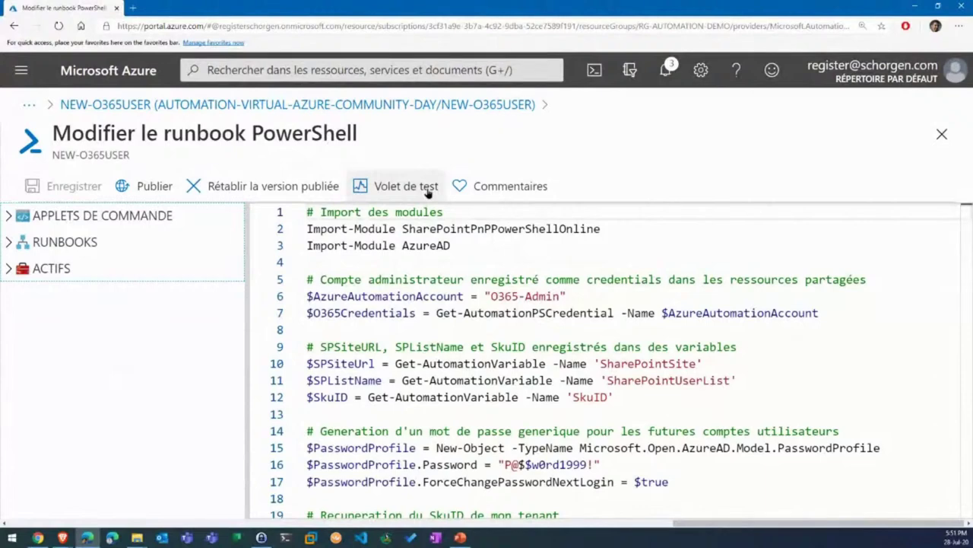
left_click(430, 228)
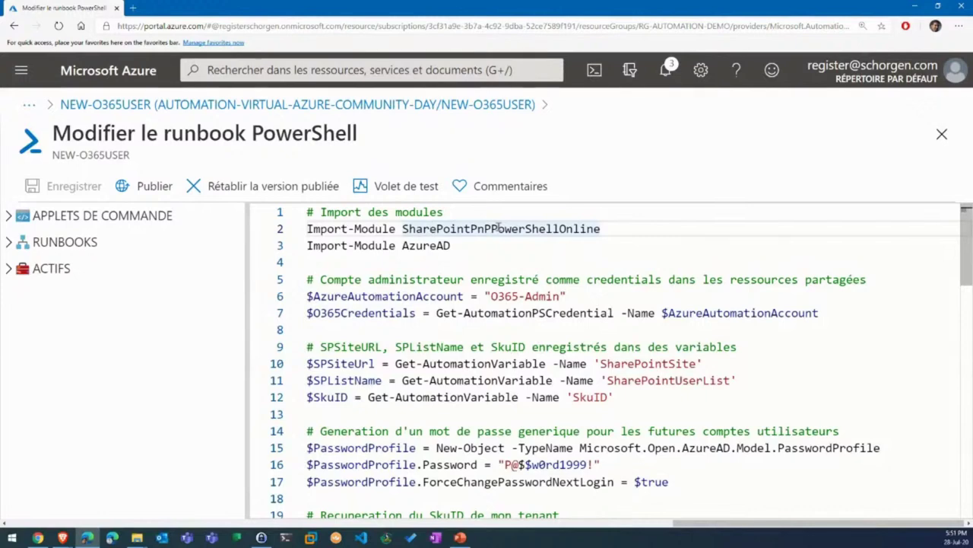
Highlight the credential lines and the SharePointSite, SharePointUserList and SkuID variables in the runbook.
scroll(448, 295, "down", 2)
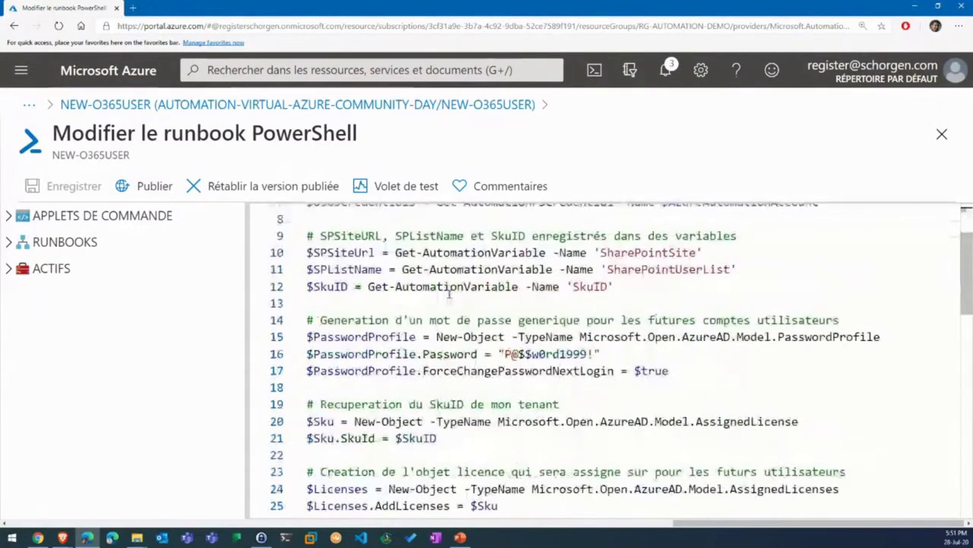
scroll(484, 273, "up", 2)
left_click(525, 296)
left_click_drag(525, 296, 546, 312)
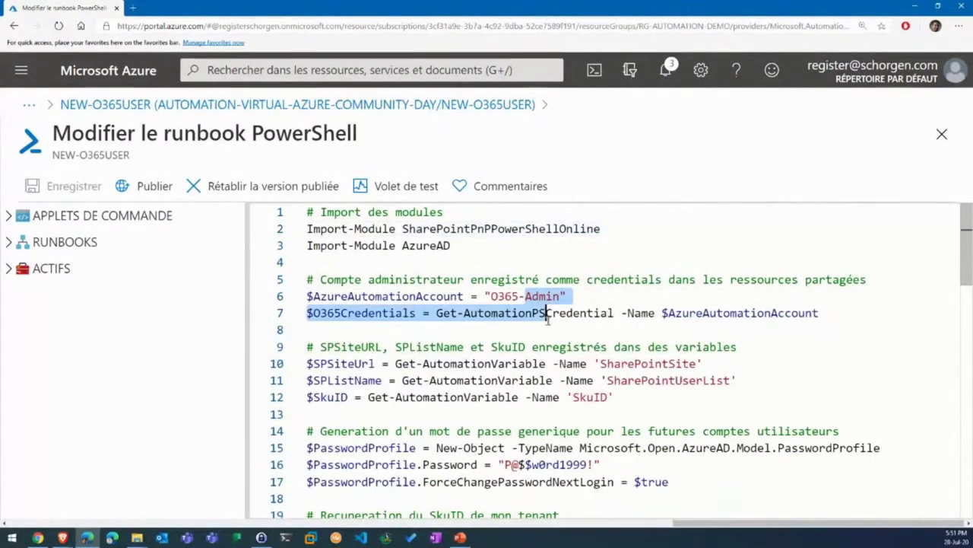
left_click_drag(573, 369, 623, 398)
left_click(623, 398)
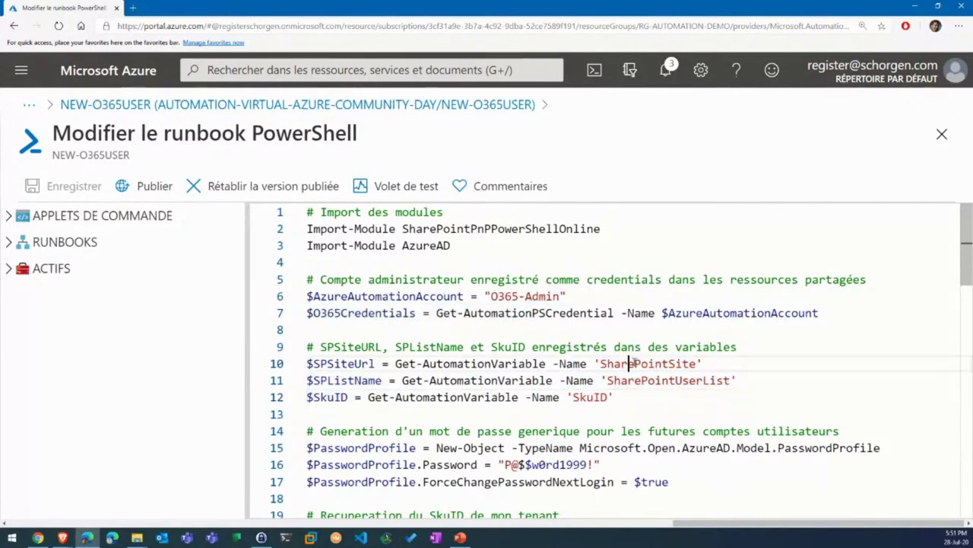
left_click_drag(635, 364, 719, 381)
left_click(663, 397)
left_click_drag(572, 397, 608, 397)
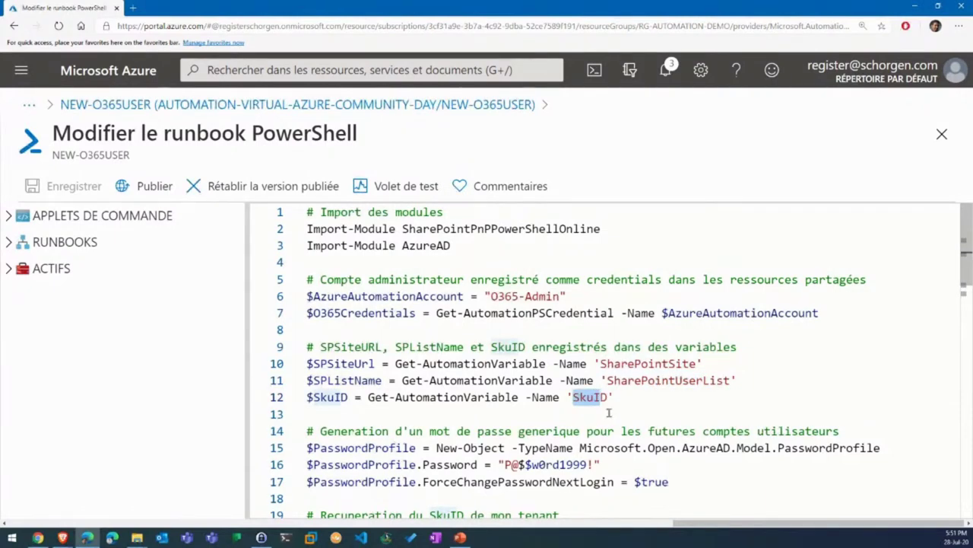
Highlight the generic password string and the ForceChangePasswordNextLogin setting.
scroll(607, 413, "down", 2)
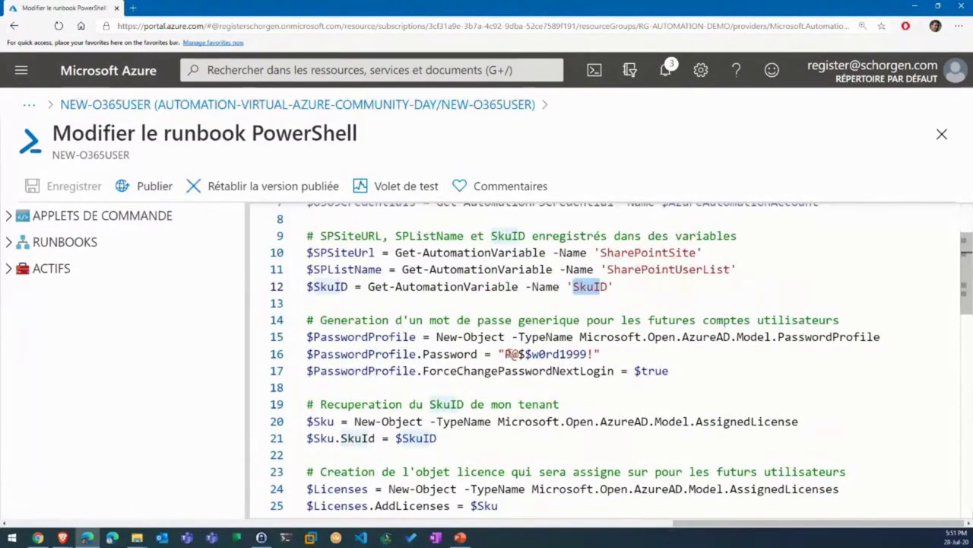
left_click_drag(505, 353, 592, 354)
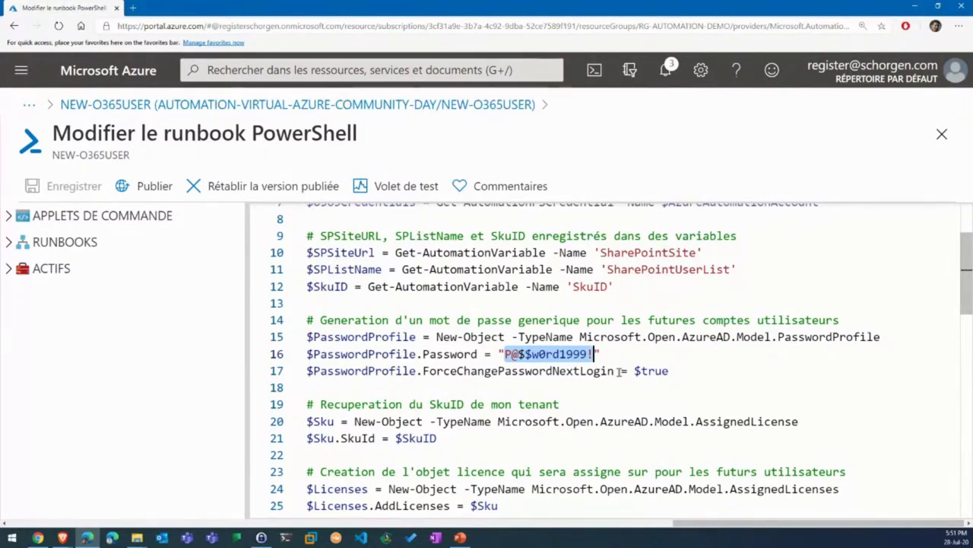
scroll(619, 372, "down", 3)
left_click(457, 260)
left_click_drag(462, 262, 590, 254)
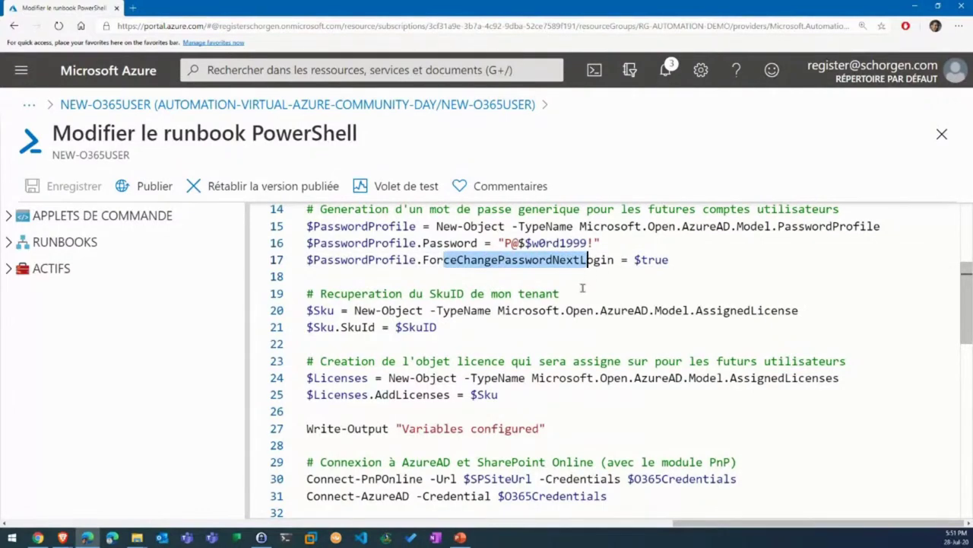
scroll(581, 295, "down", 3)
scroll(597, 327, "up", 3)
scroll(603, 346, "down", 3)
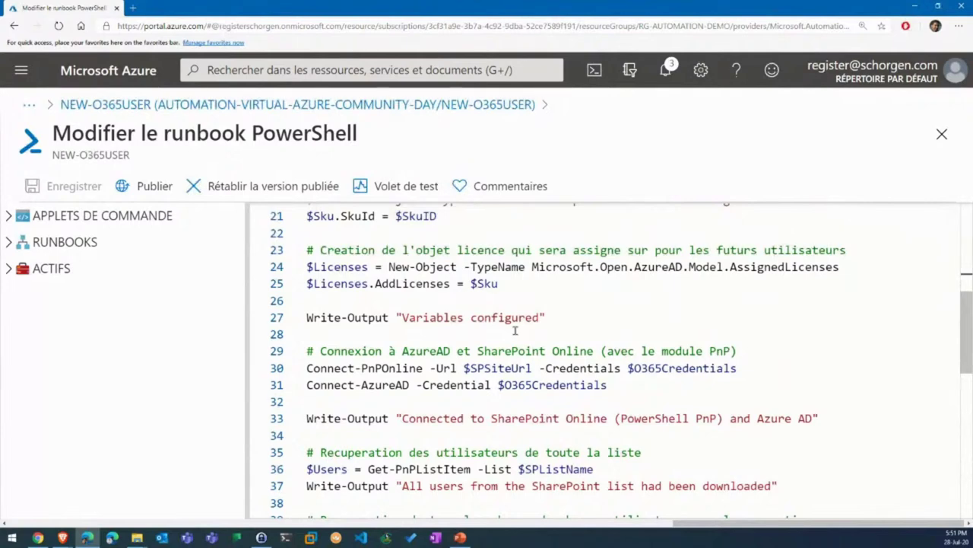
Highlight the licence creation, SharePoint PnP connection and Connect-AzureAD lines, then bring up the SharePoint list.
left_click_drag(447, 251, 493, 289)
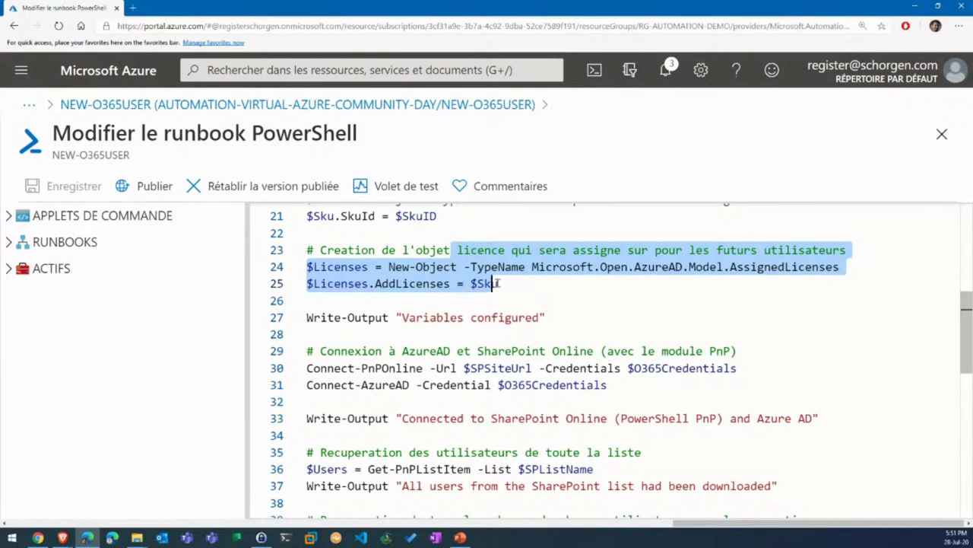
scroll(496, 278, "down", 2)
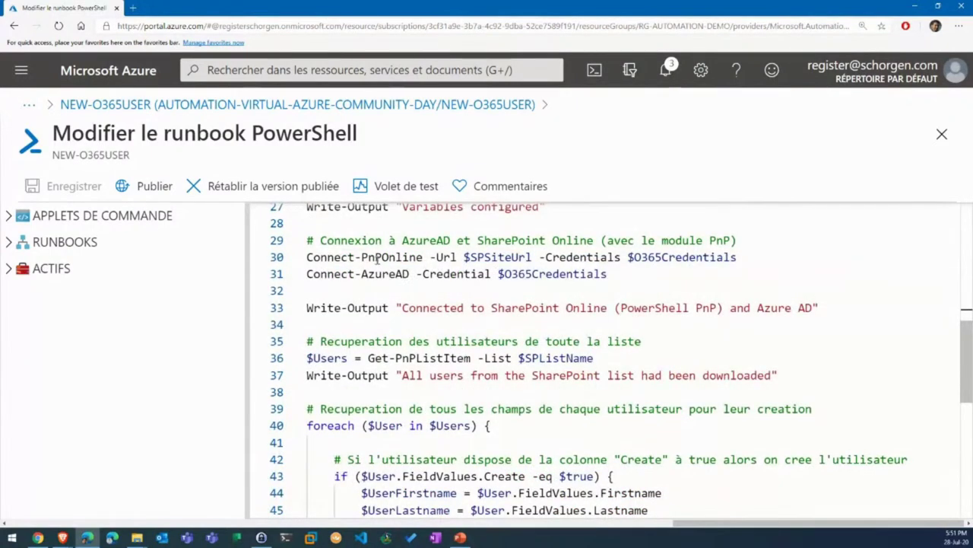
left_click_drag(375, 257, 627, 257)
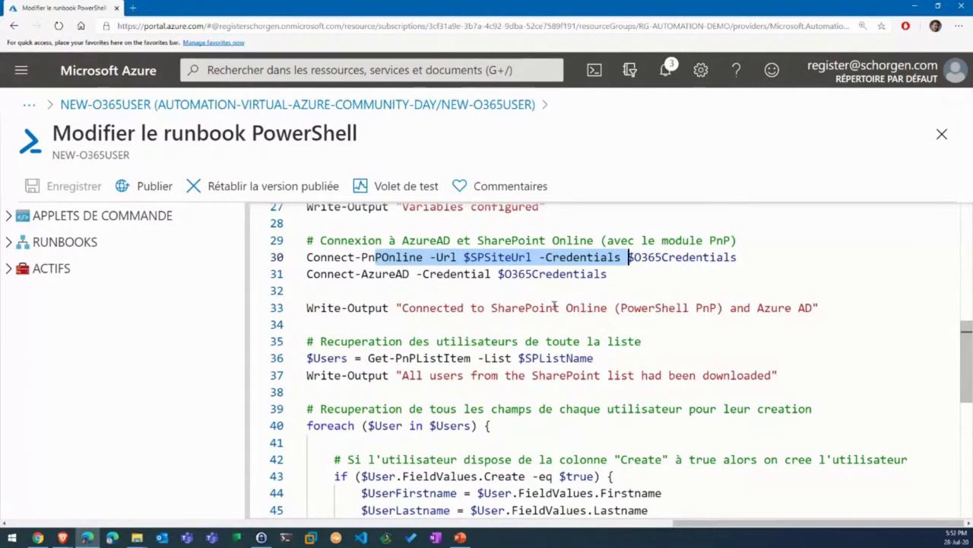
left_click(398, 274)
left_click_drag(354, 275, 409, 275)
left_click_drag(504, 274, 574, 275)
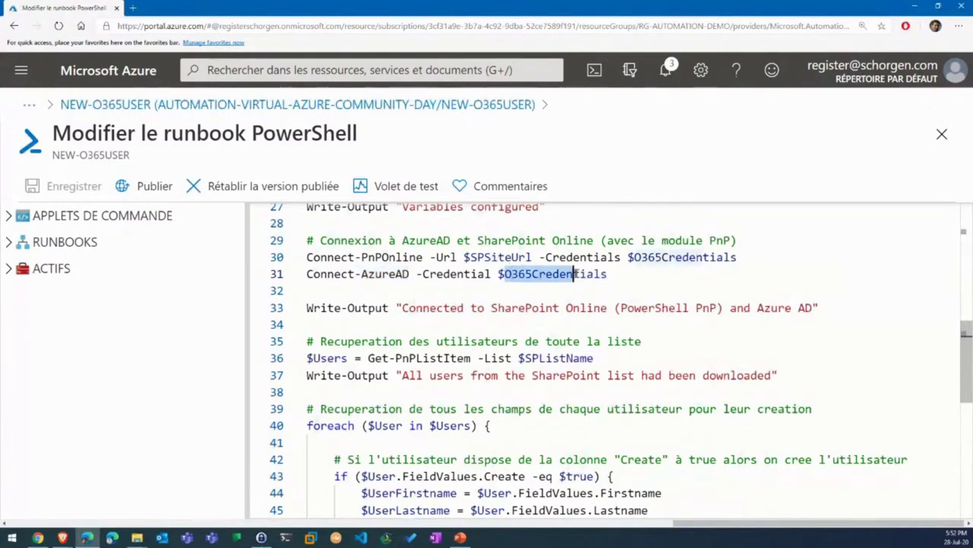
scroll(565, 291, "down", 3)
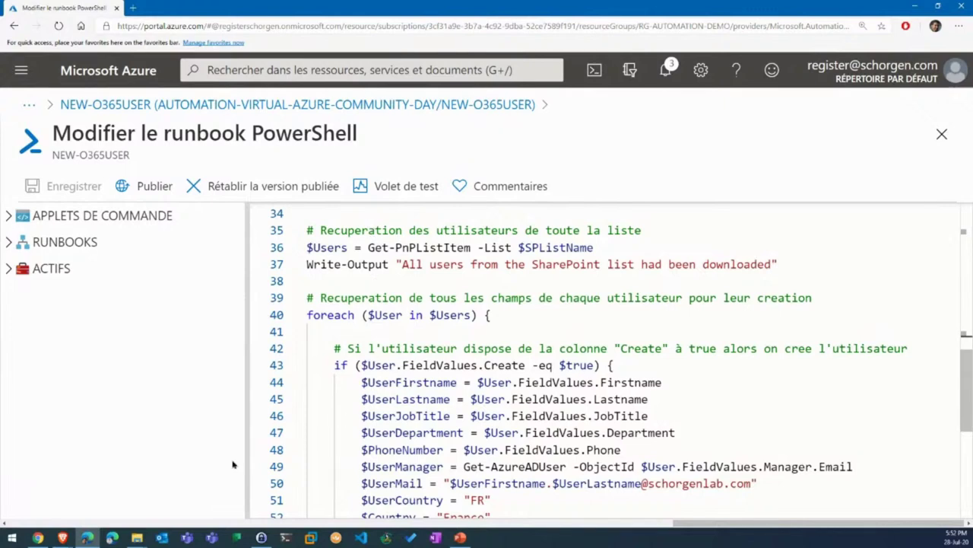
left_click(38, 537)
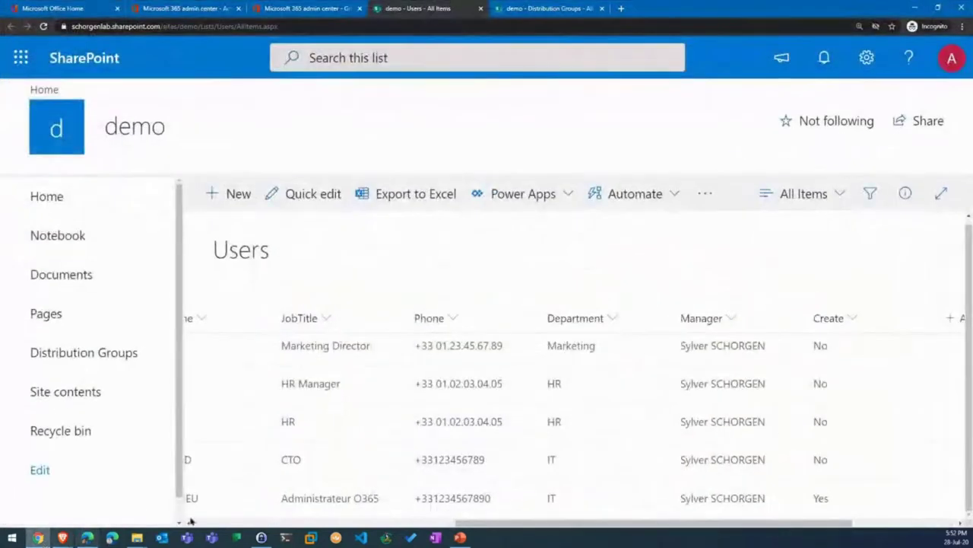
Scroll the Users list back to the EmployeeID and name columns, then return to the runbook editor.
left_click_drag(491, 522, 206, 516)
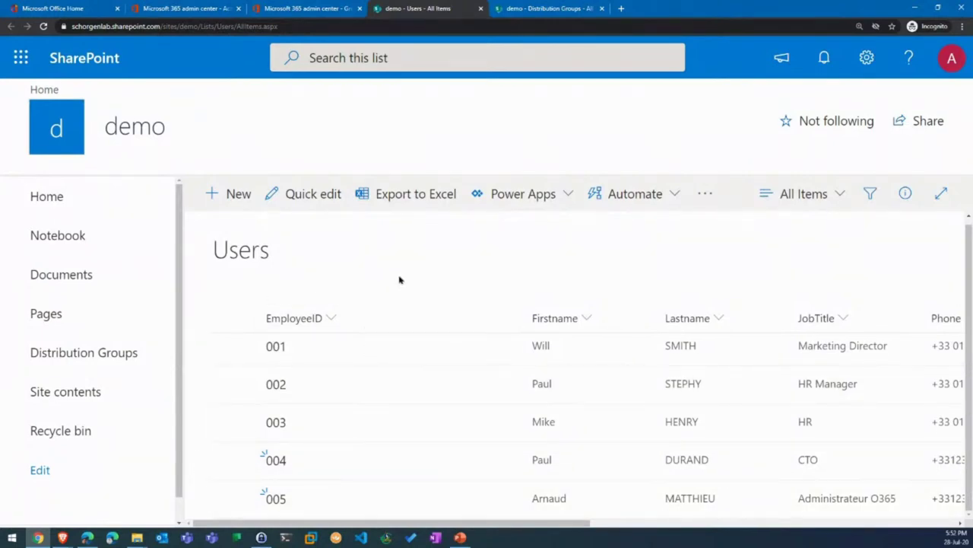
key("alt+Tab")
scroll(542, 307, "down", 2)
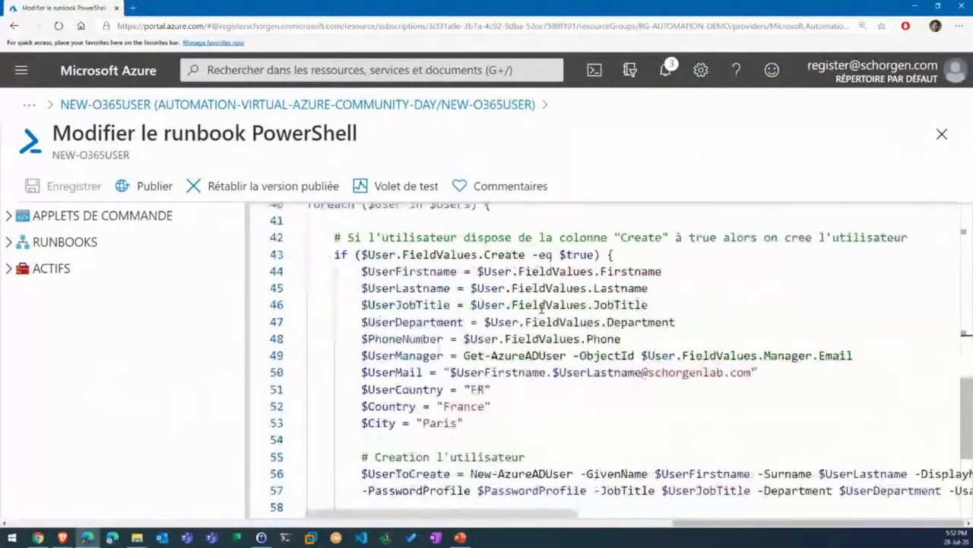
scroll(542, 307, "up", 2)
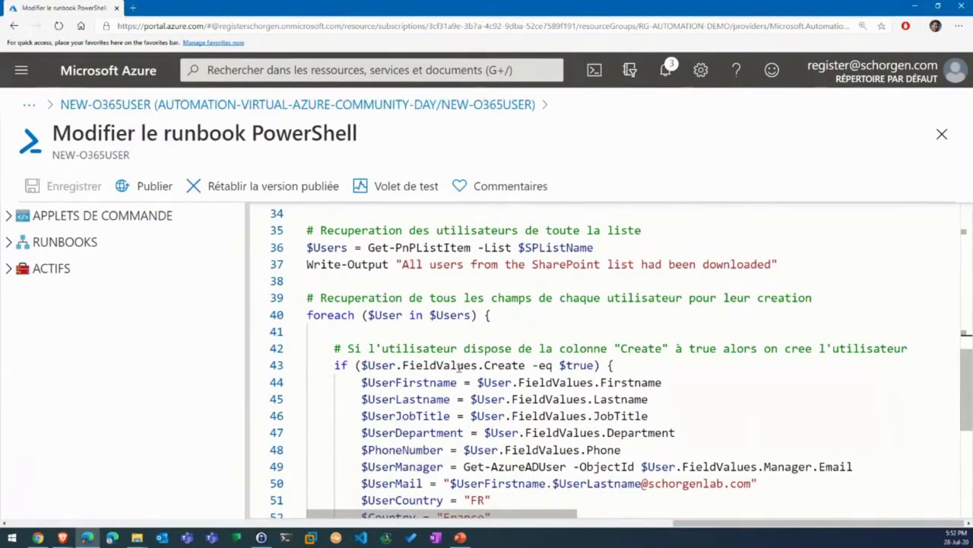
left_click_drag(396, 366, 525, 365)
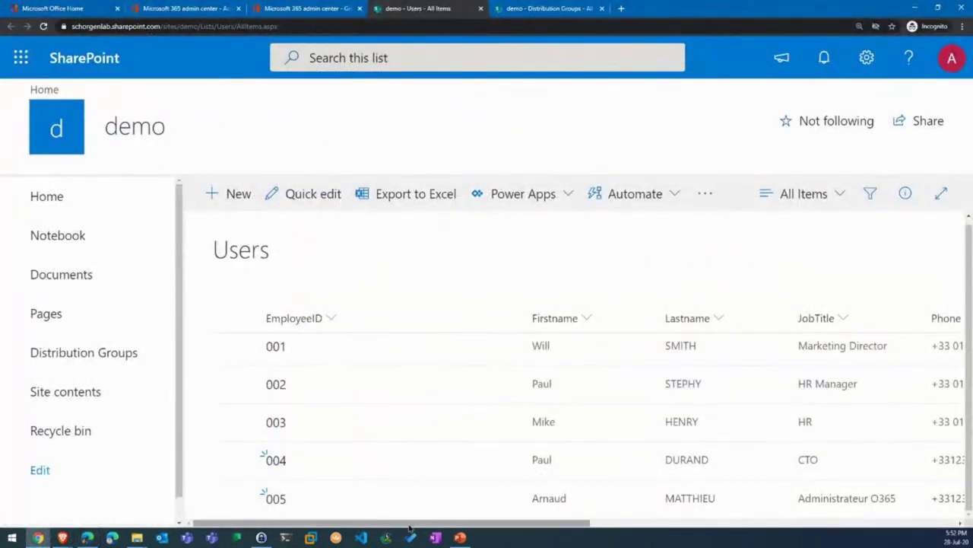
left_click_drag(430, 522, 727, 522)
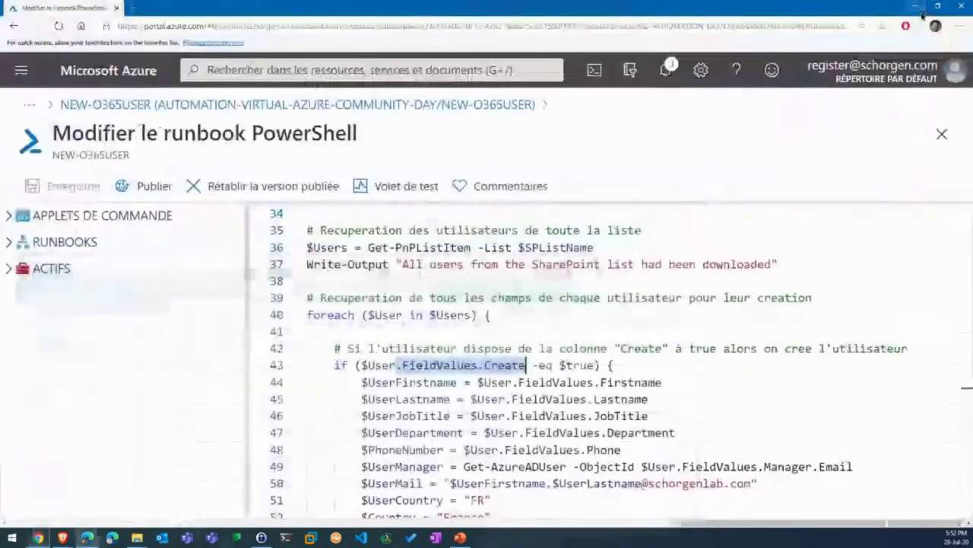
left_click(913, 6)
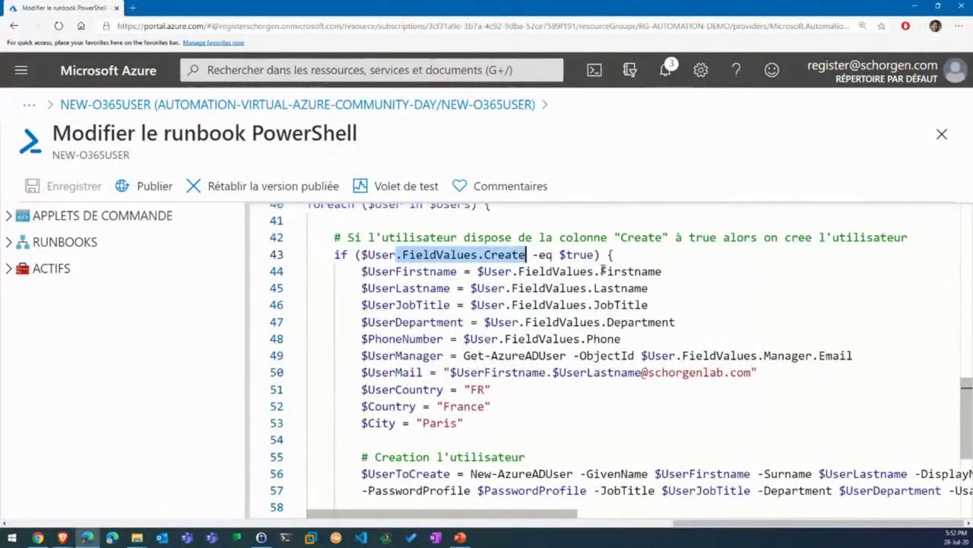
left_click_drag(601, 272, 625, 340)
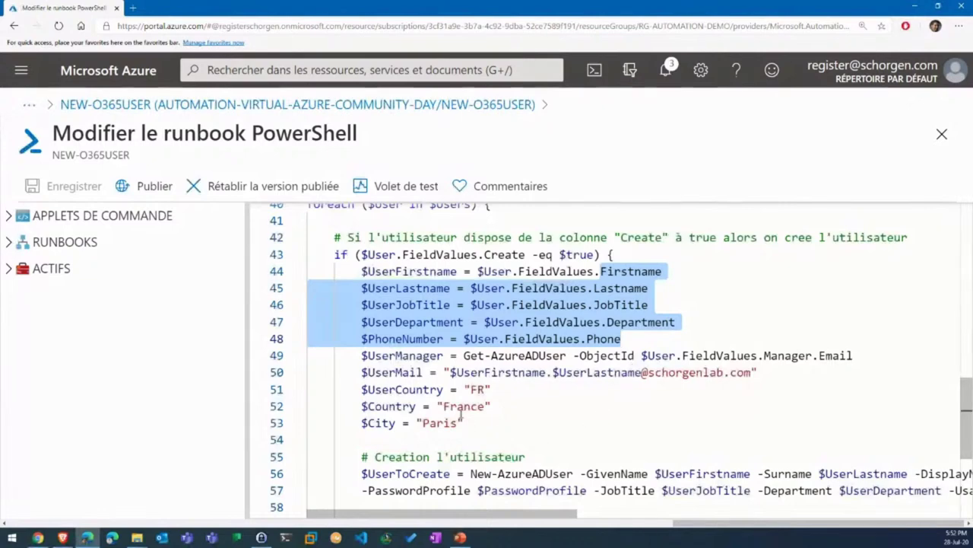
left_click_drag(394, 389, 479, 421)
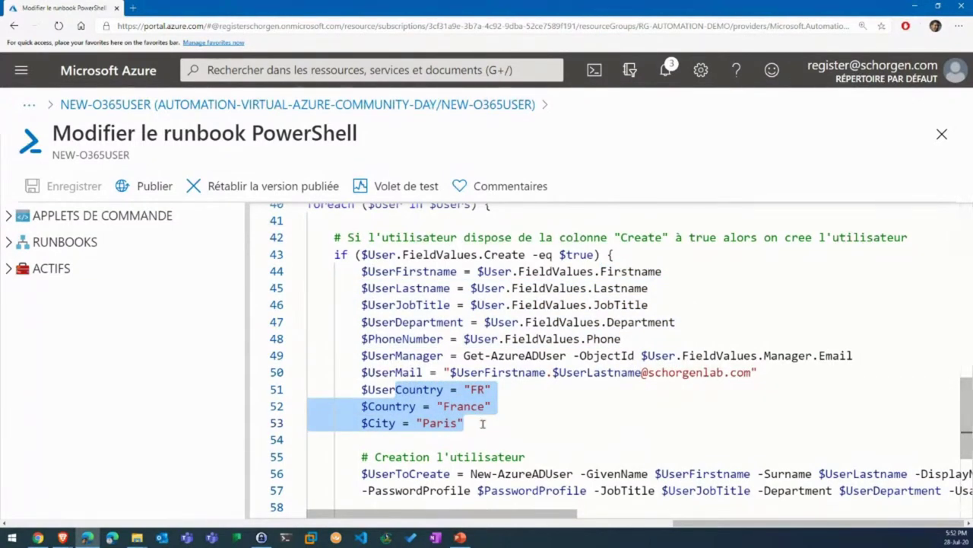
left_click(511, 375)
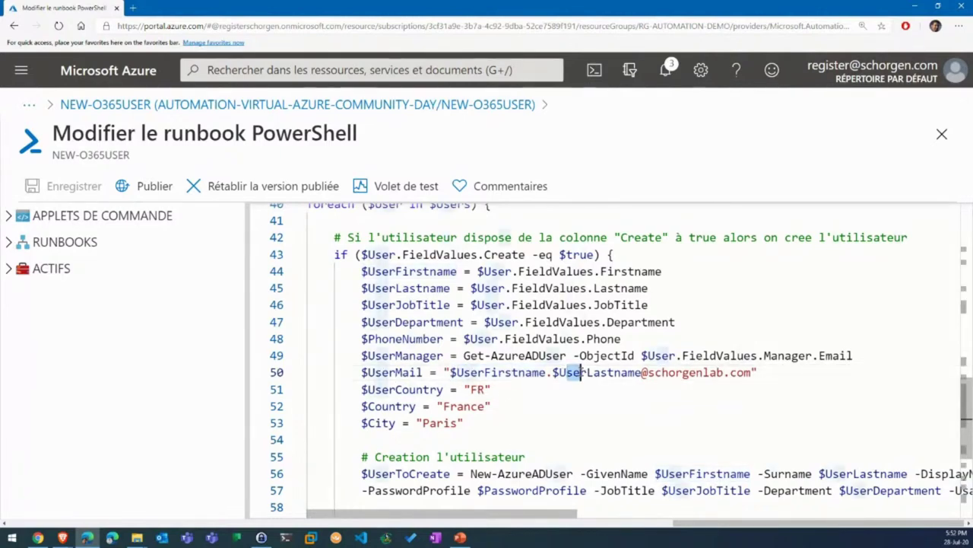
left_click_drag(669, 372, 730, 373)
scroll(727, 374, "down", 2)
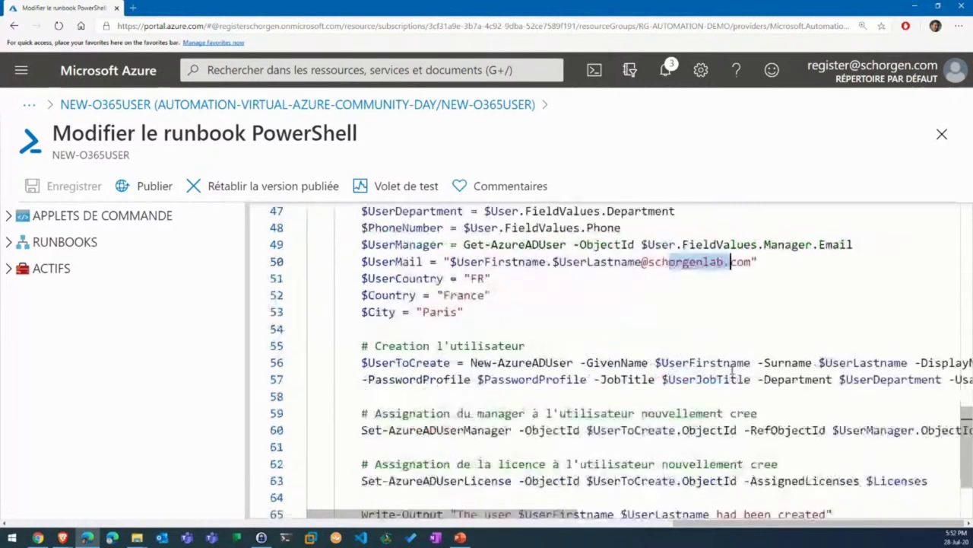
scroll(713, 378, "down", 2)
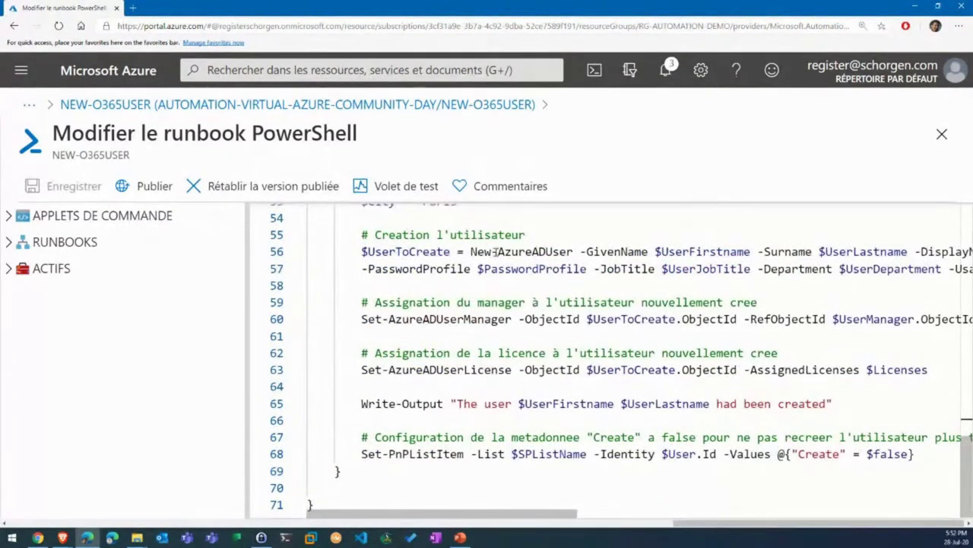
left_click_drag(498, 251, 586, 252)
left_click(540, 252)
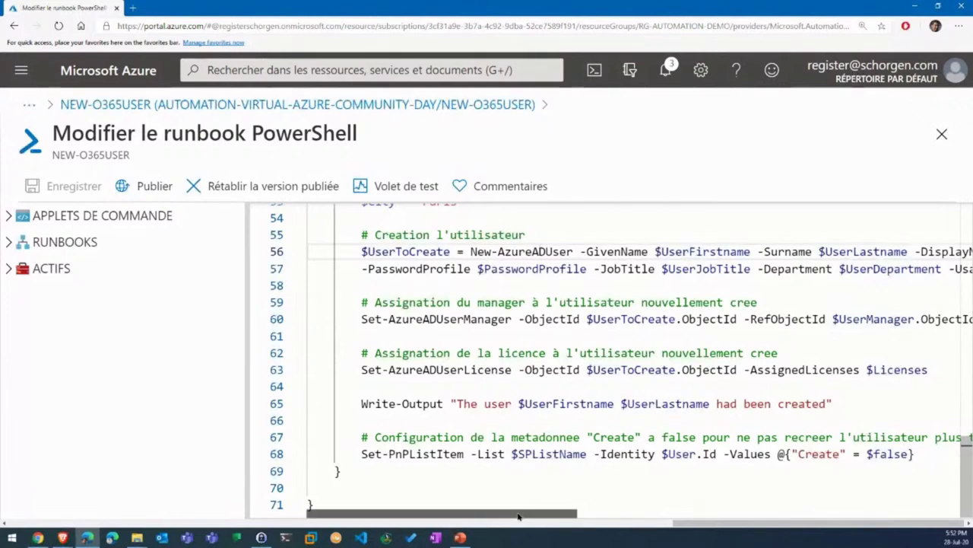
mouse_move(521, 515)
left_mouse_down()
mouse_move(663, 514)
mouse_move(519, 514)
left_mouse_up()
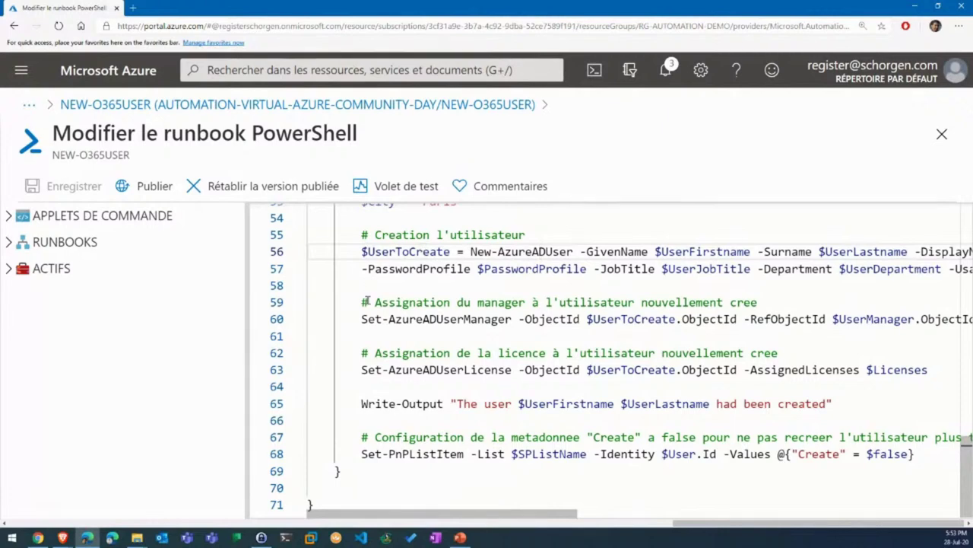
left_click_drag(390, 302, 566, 302)
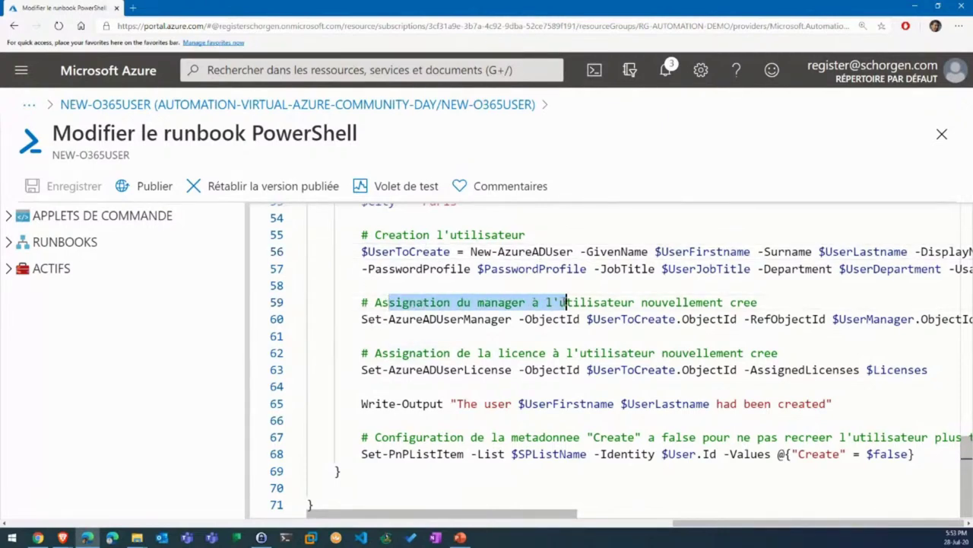
left_click_drag(414, 355, 580, 353)
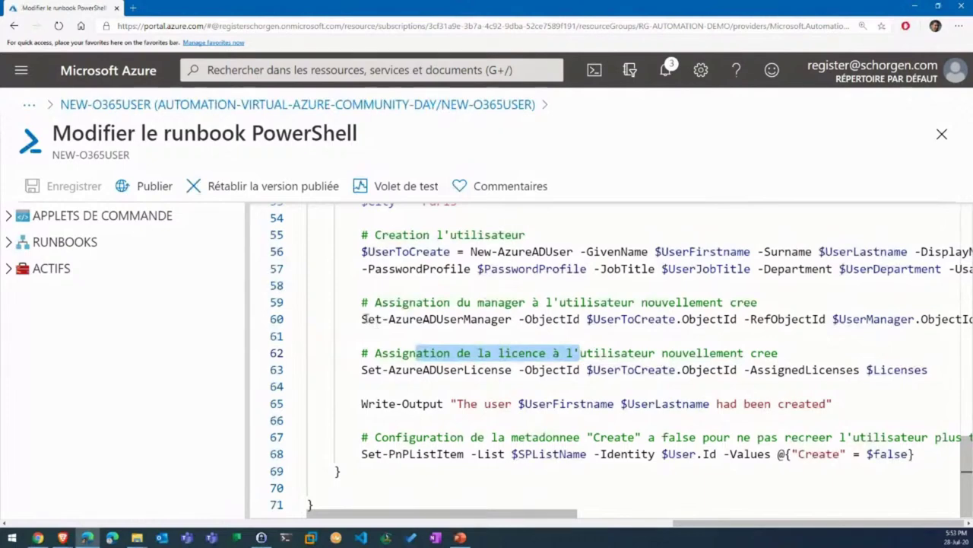
left_click_drag(362, 319, 514, 318)
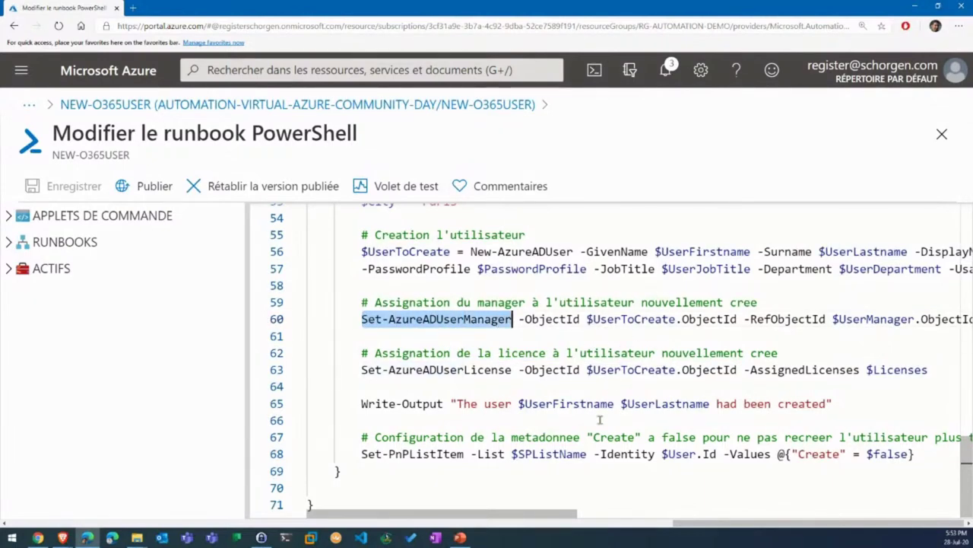
left_click_drag(529, 514, 618, 514)
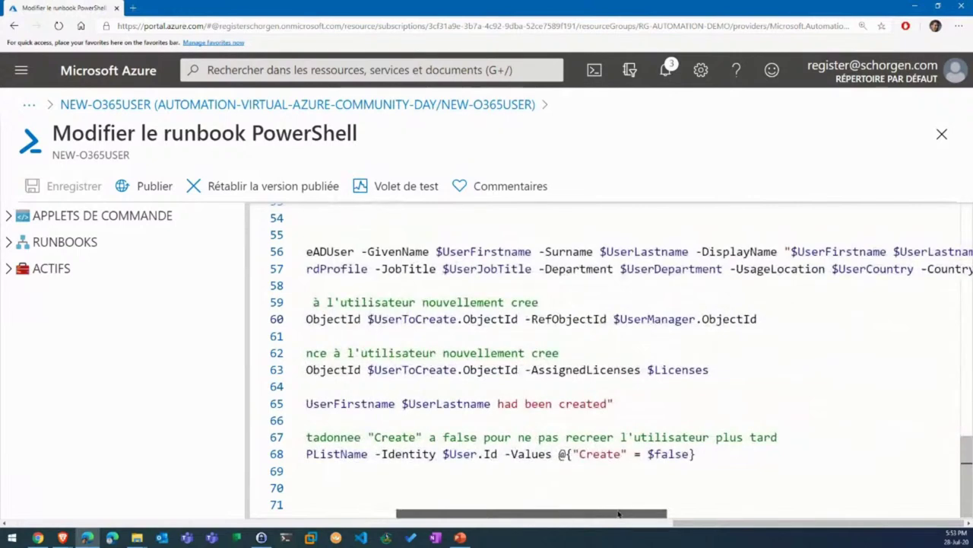
left_click_drag(615, 318, 696, 318)
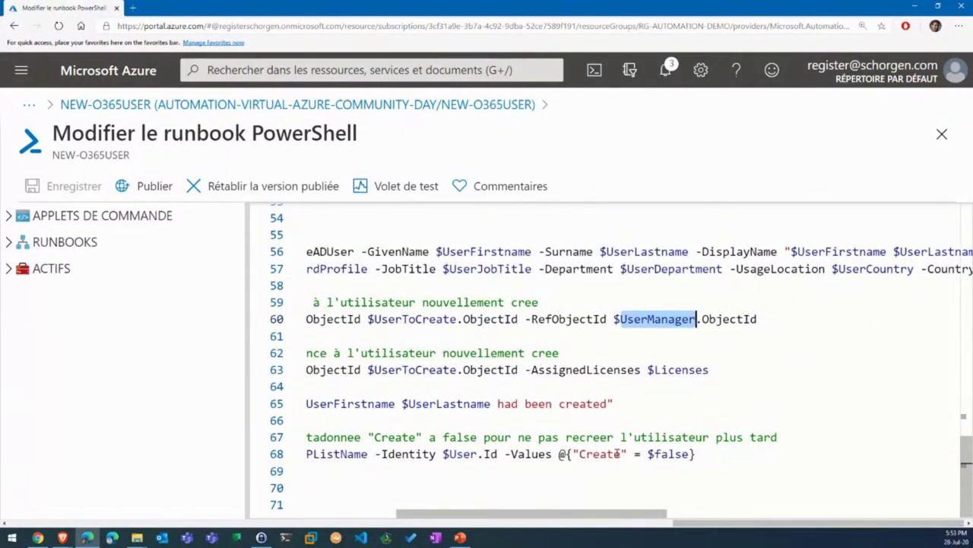
left_click_drag(609, 514, 520, 514)
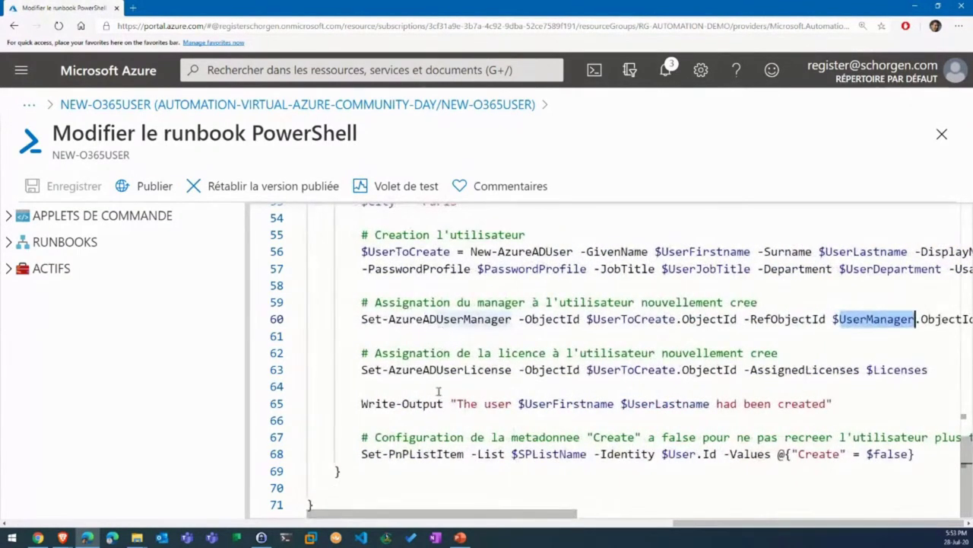
left_click(607, 369)
key("End")
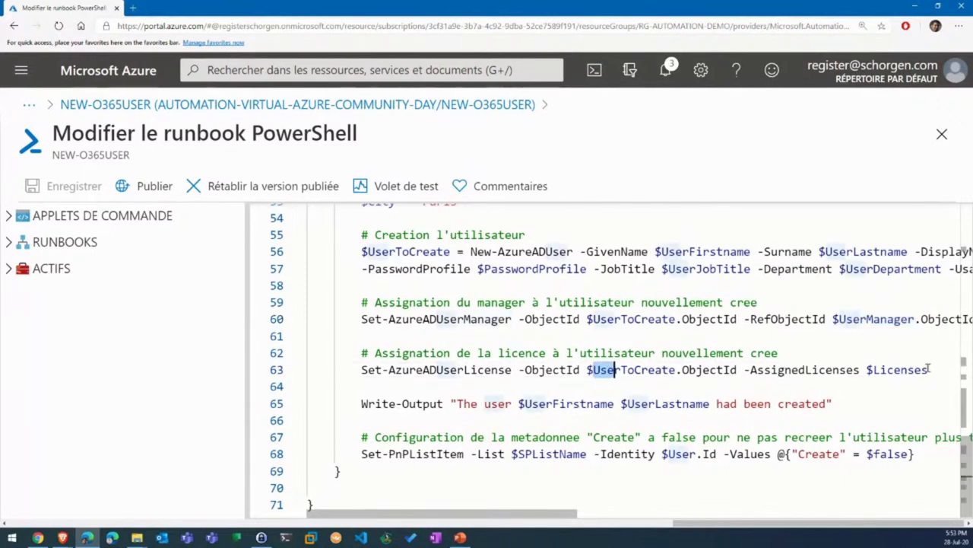
left_click(906, 369, "shift")
left_click(867, 370, "shift")
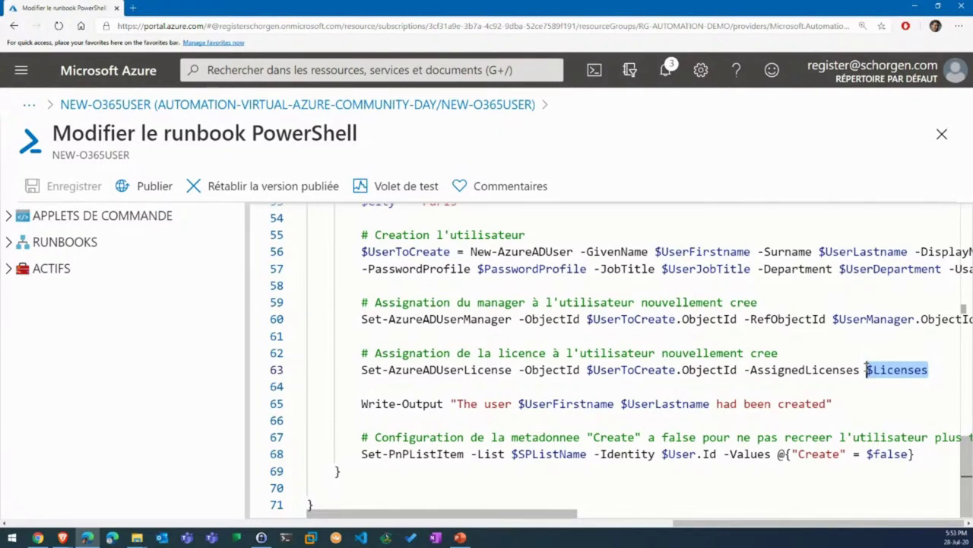
left_click_drag(449, 512, 504, 512)
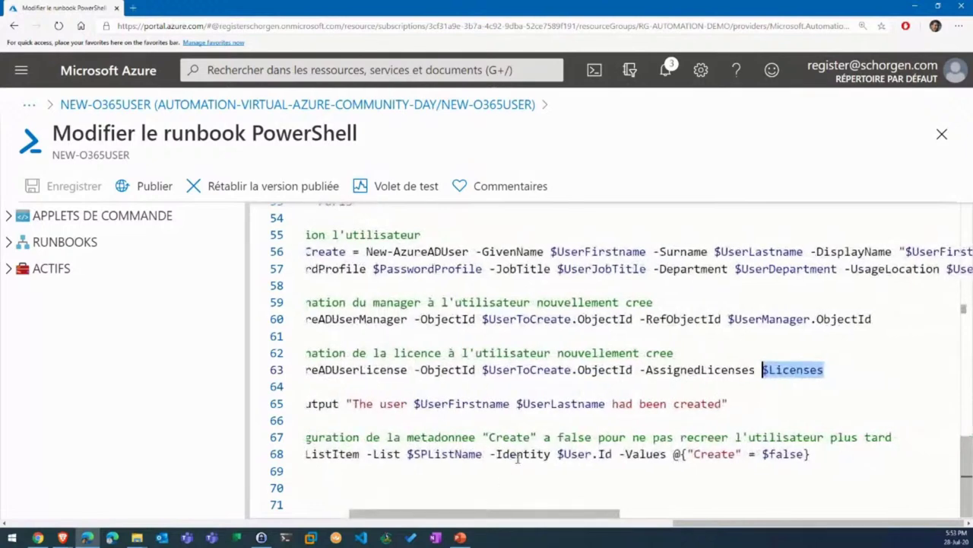
left_click_drag(691, 454, 738, 453)
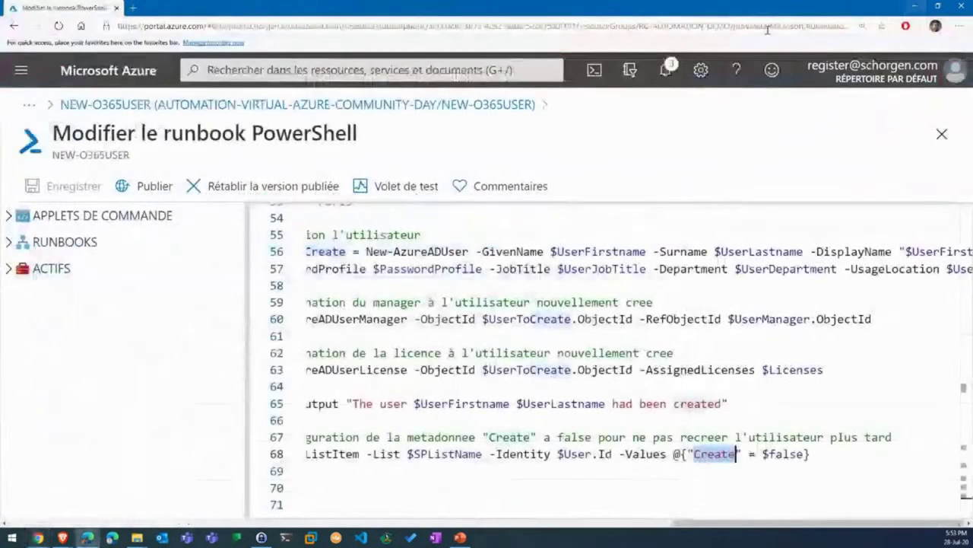
Publish the NEW-O365USER runbook and start a run of it, confirming both prompts.
left_click(160, 185)
left_click(59, 291)
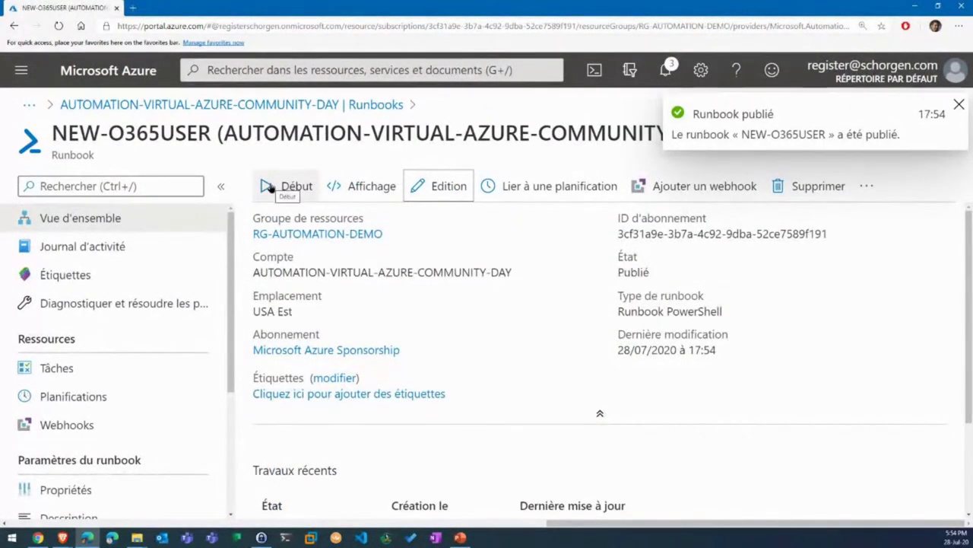
left_click(270, 187)
left_click(286, 296)
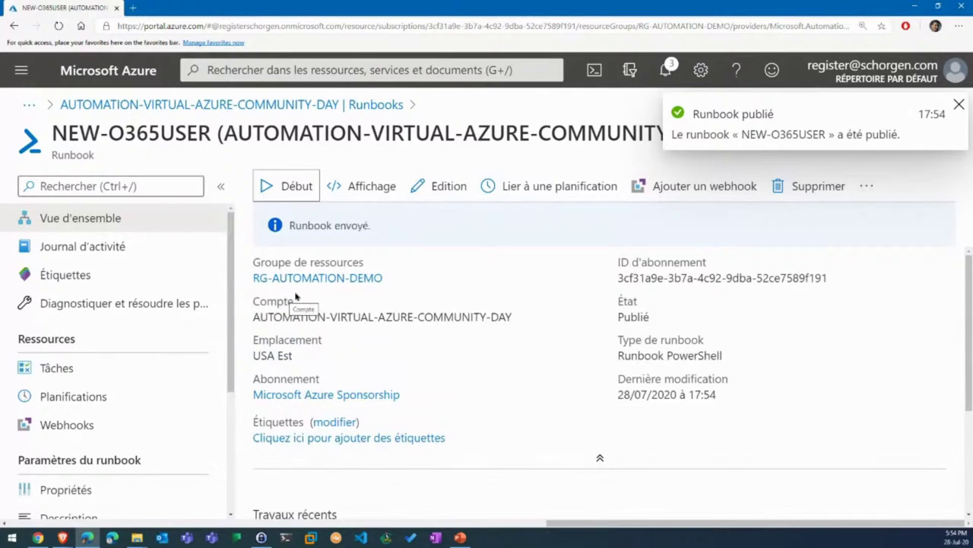
left_click(37, 537)
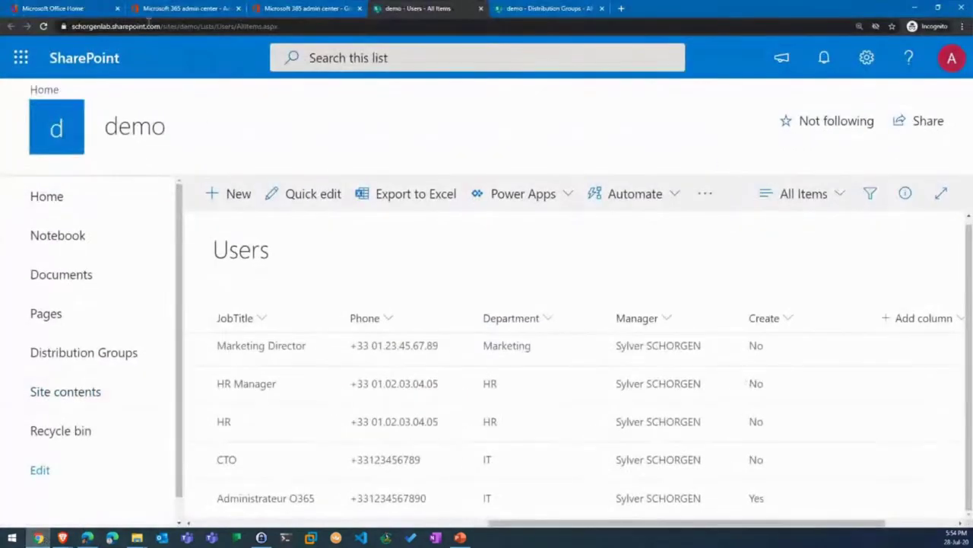
Scroll through the Microsoft 365 Active users list, then return to the Azure job page.
left_click(172, 8)
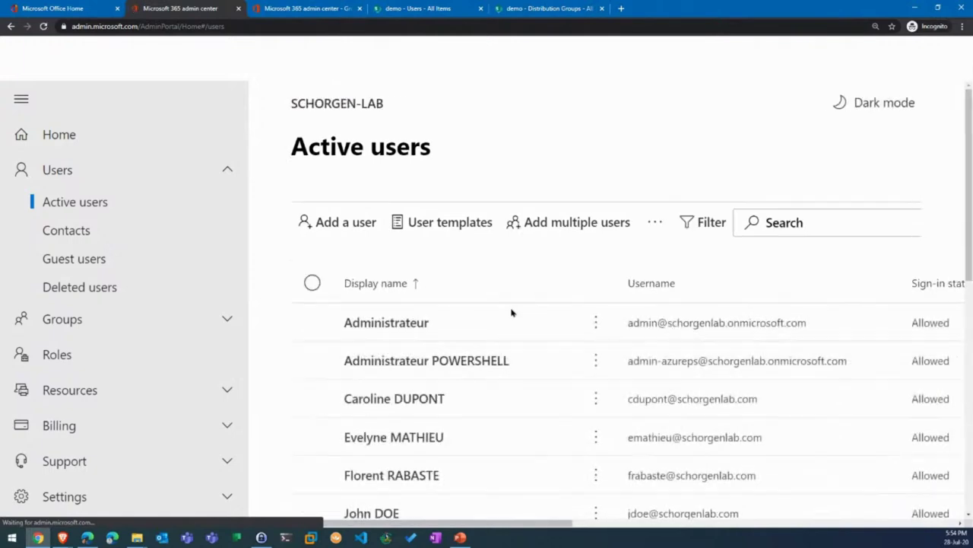
scroll(467, 351, "down", 3)
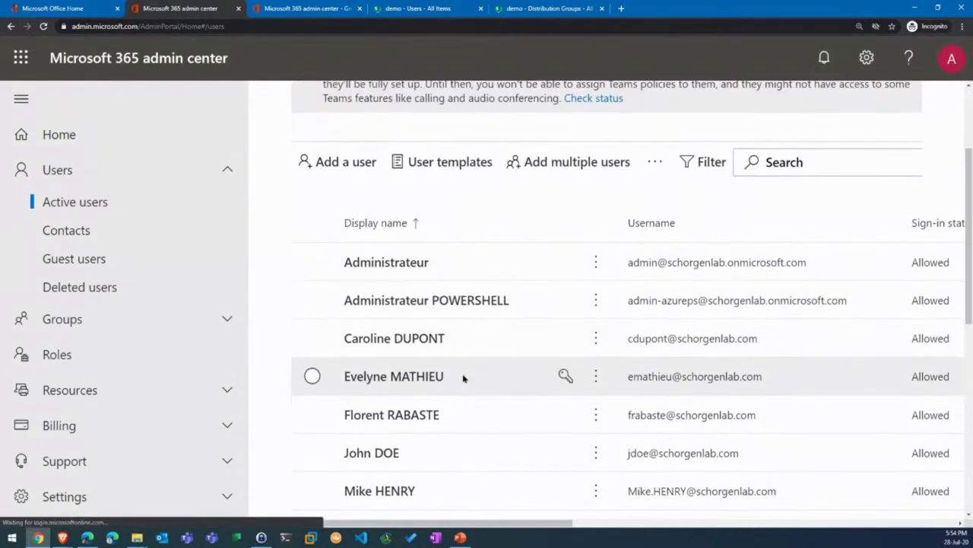
scroll(422, 395, "down", 3)
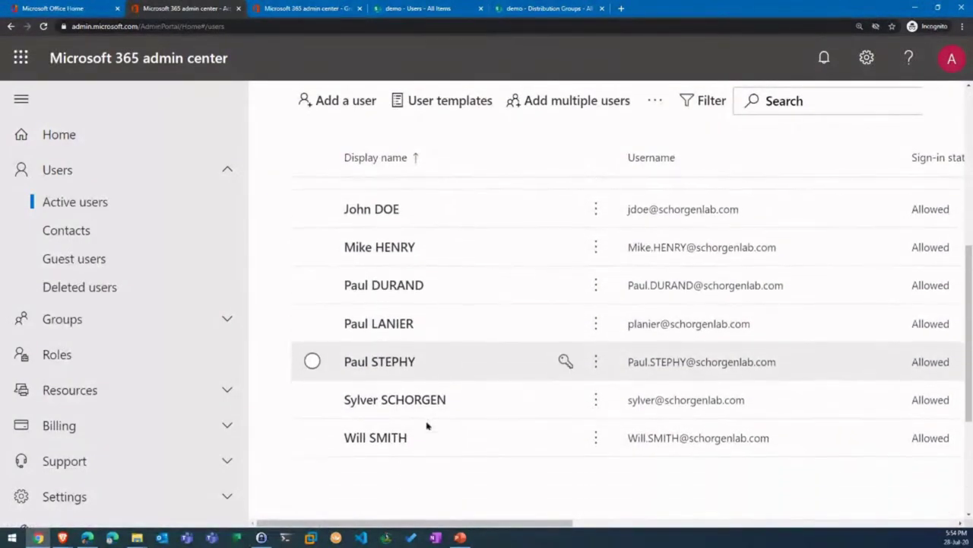
scroll(428, 417, "up", 8)
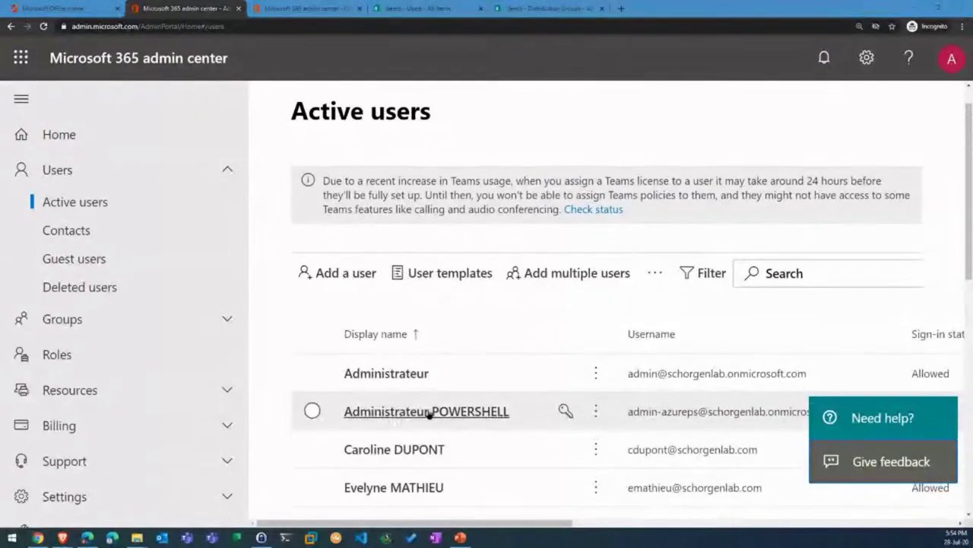
key("alt+Tab")
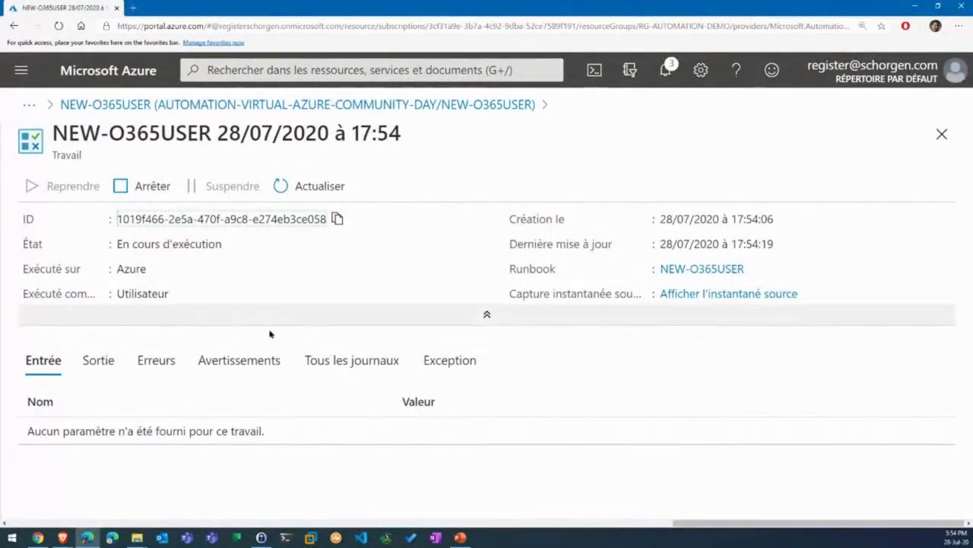
Show the job's Sortie output and refresh until it reports the new user created.
left_click(99, 360)
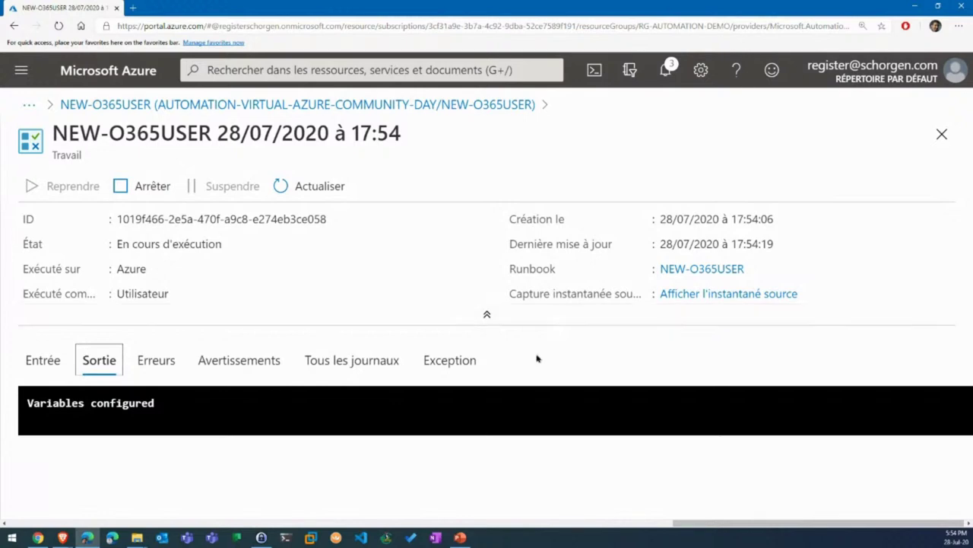
left_click(308, 194)
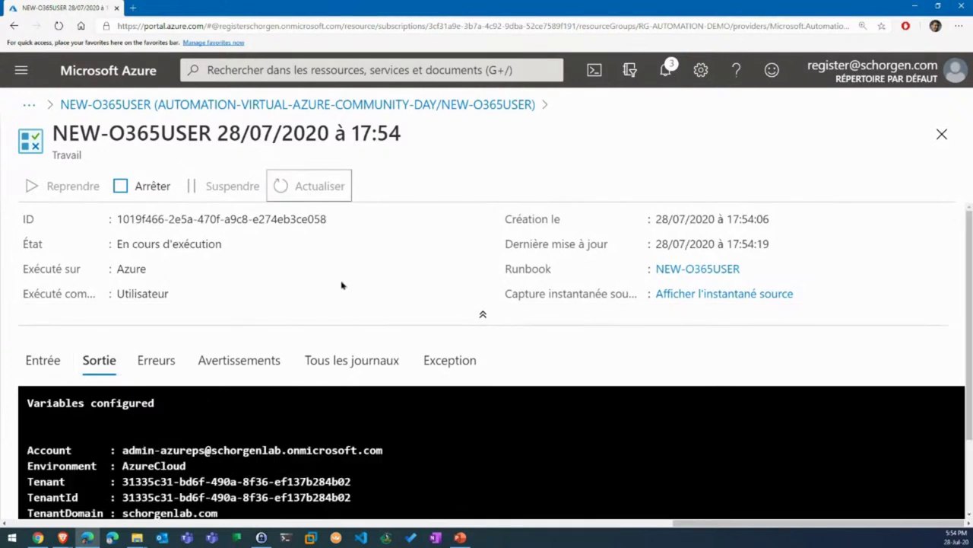
scroll(341, 285, "down", 2)
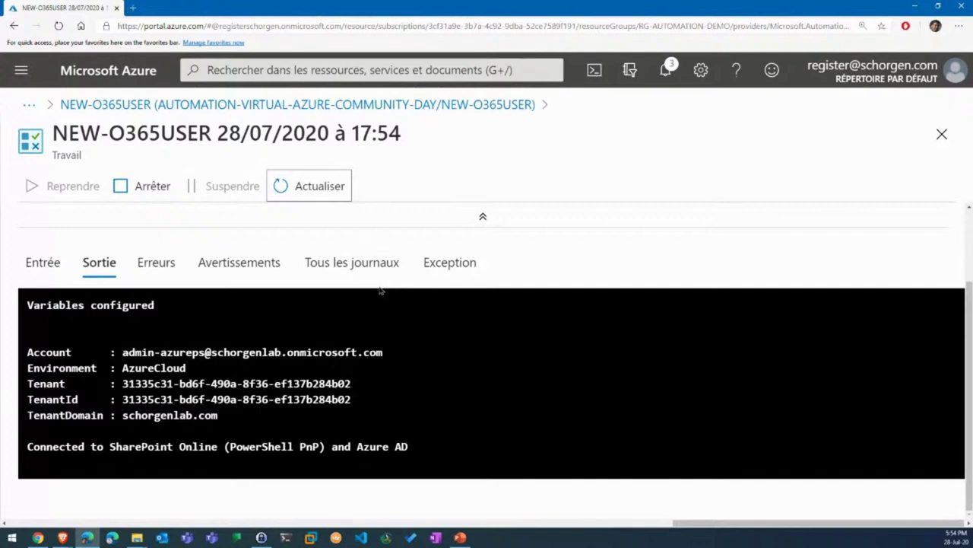
left_click(325, 185)
left_click(62, 537)
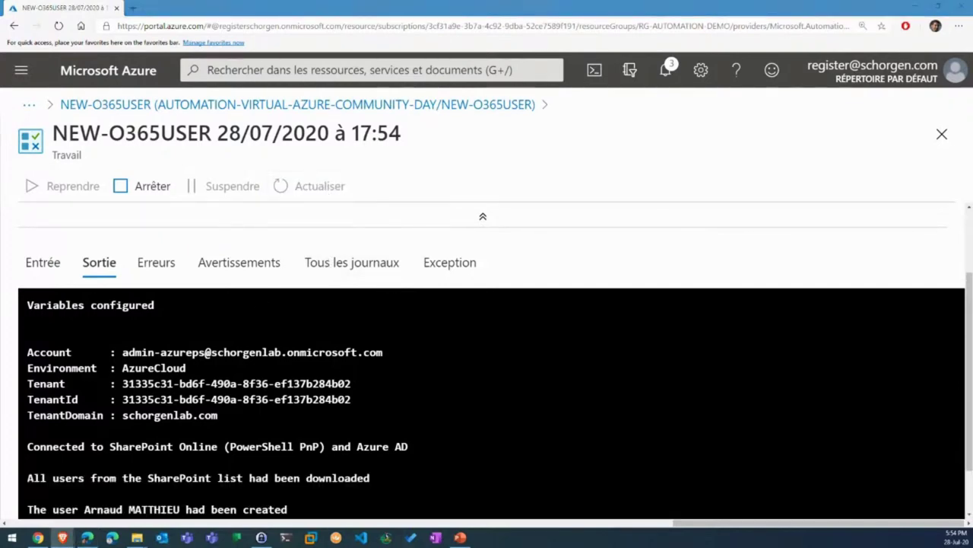
scroll(268, 460, "down", 1)
left_click_drag(54, 446, 204, 446)
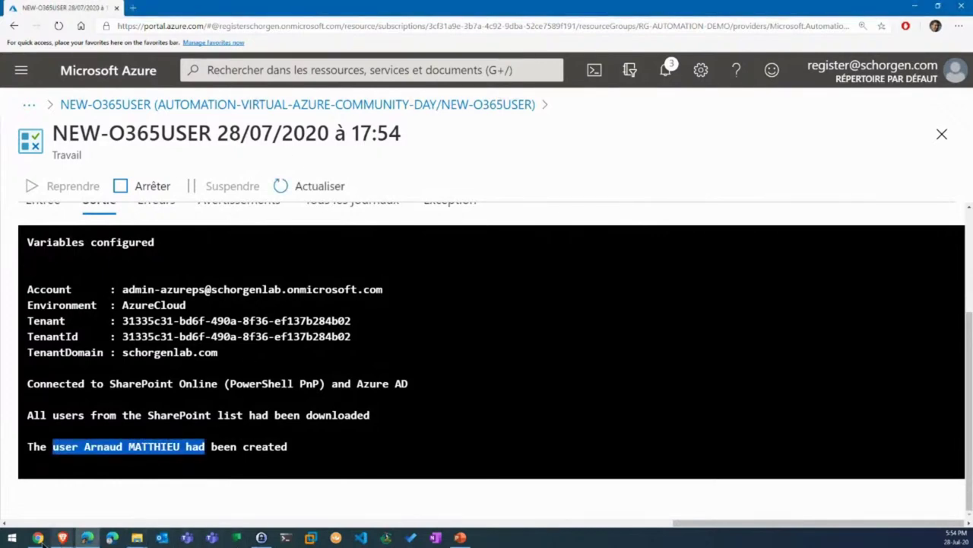
left_click(83, 507)
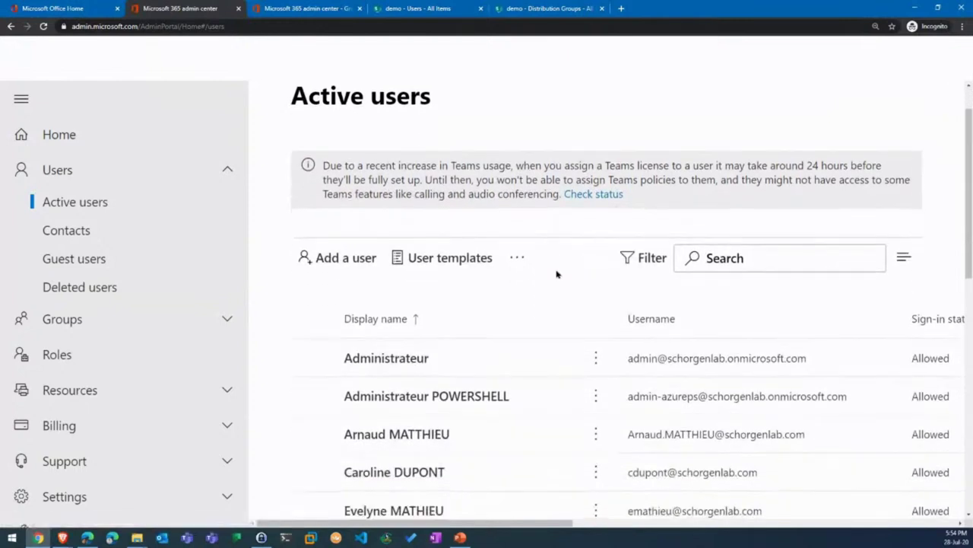
Scroll the Active users list to find the newly created user.
scroll(550, 321, "down", 1)
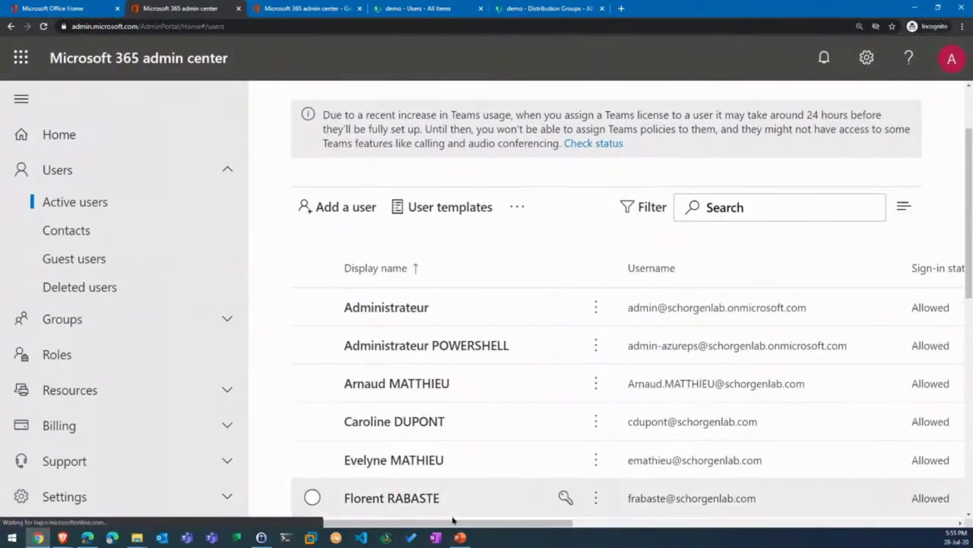
left_click_drag(456, 524, 546, 524)
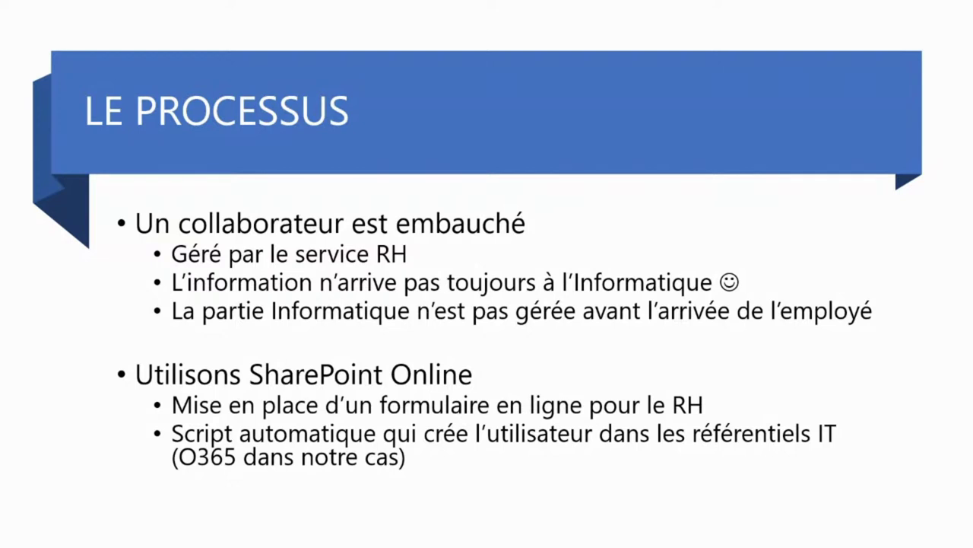
Advance the slideshow through CONCLUSION and AUTOMATE ALL THE THINGS to COMMENCER AUJOURD'HUI.
key("Right")
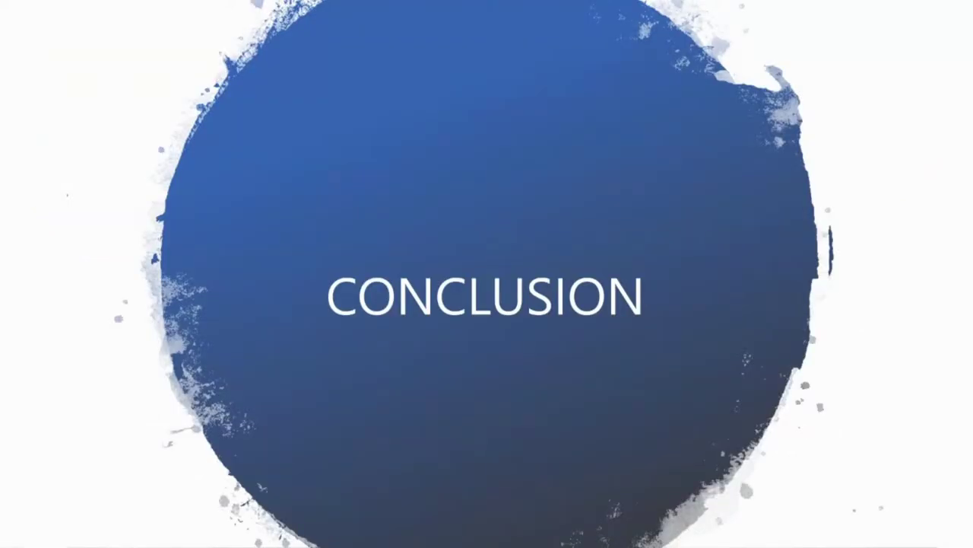
key("Right")
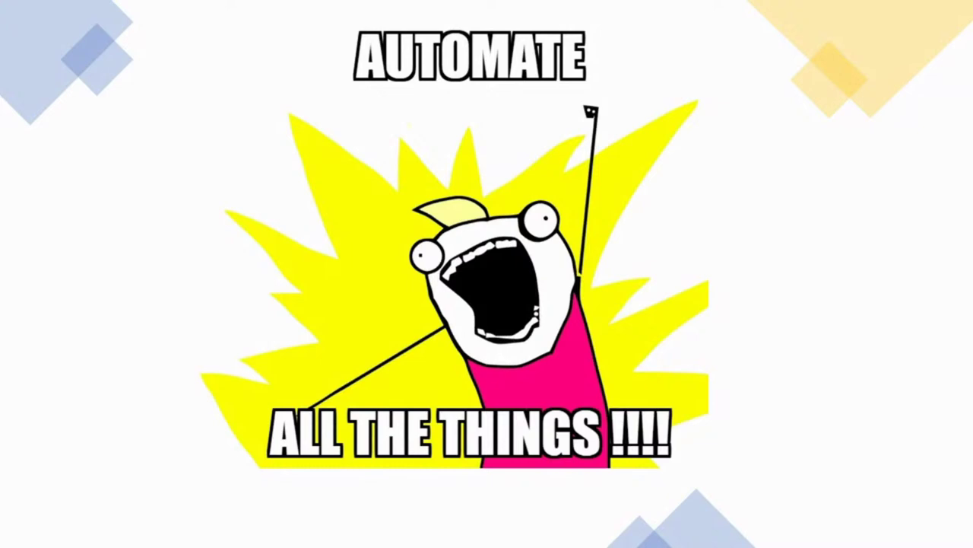
key("Right")
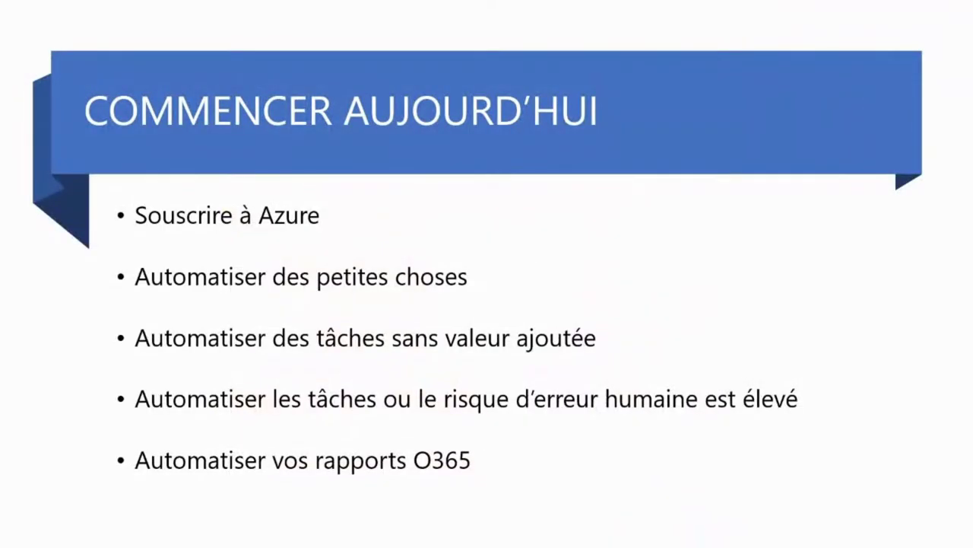
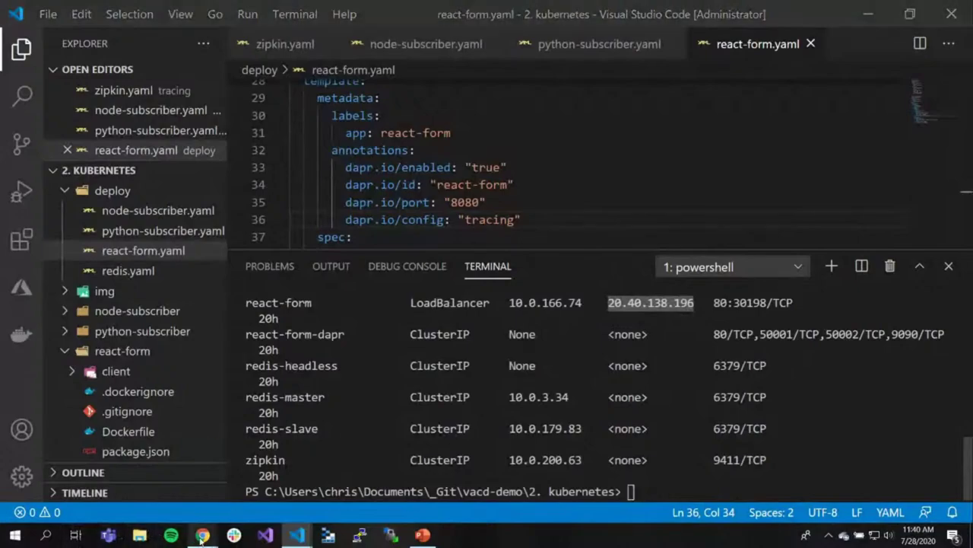
Load the Pub-Sub Sample React app from 20.40.138.196 in a new Chrome tab.
mouse_move(201, 534)
left_click(175, 493)
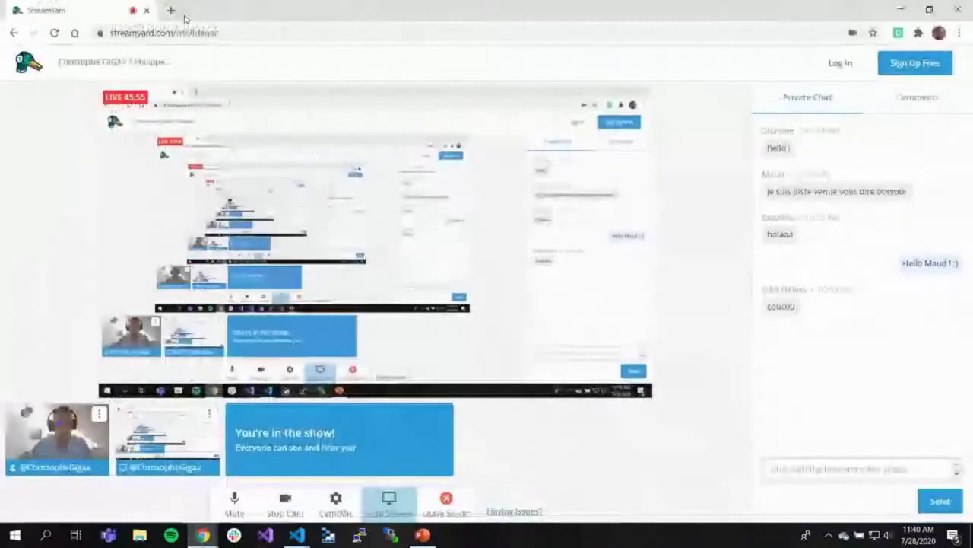
left_click(169, 10)
type("20.40.138.196")
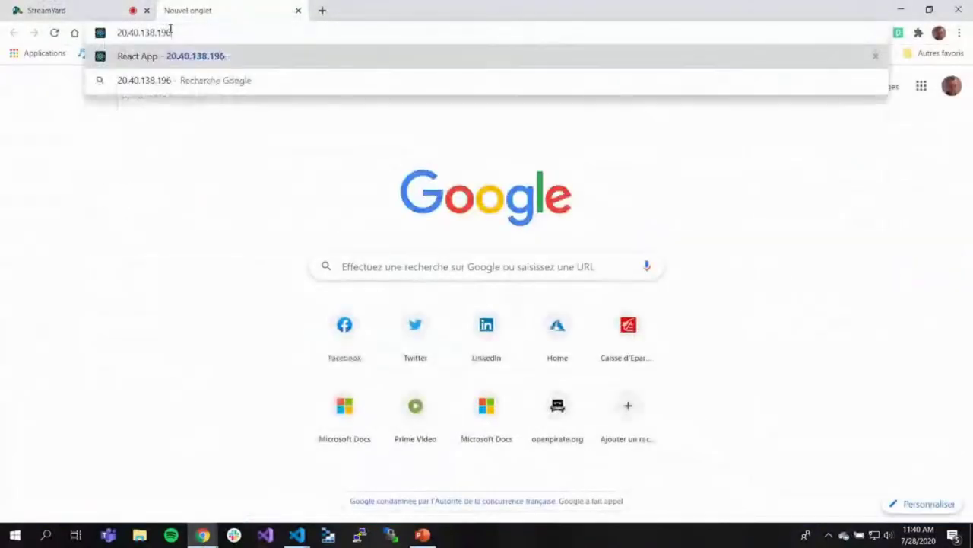
key("Return")
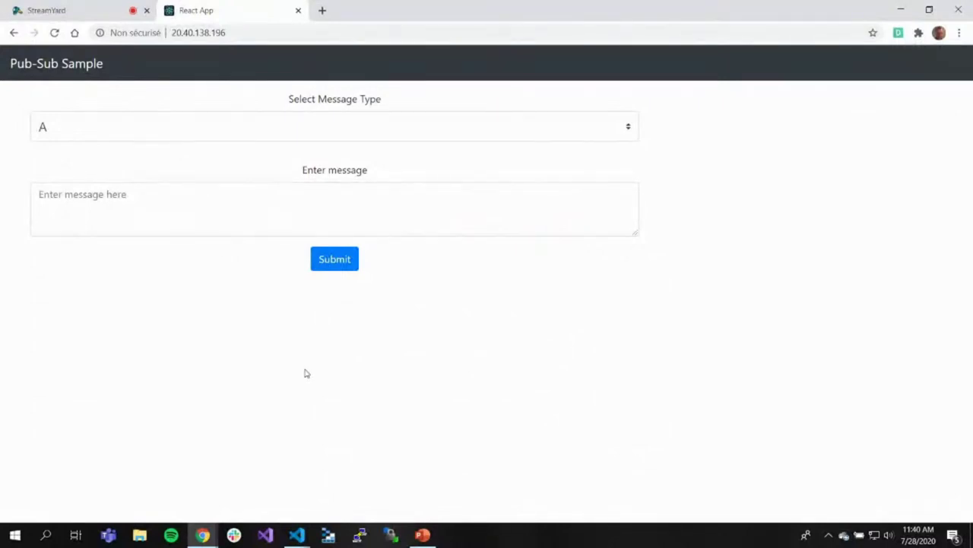
left_click(629, 128)
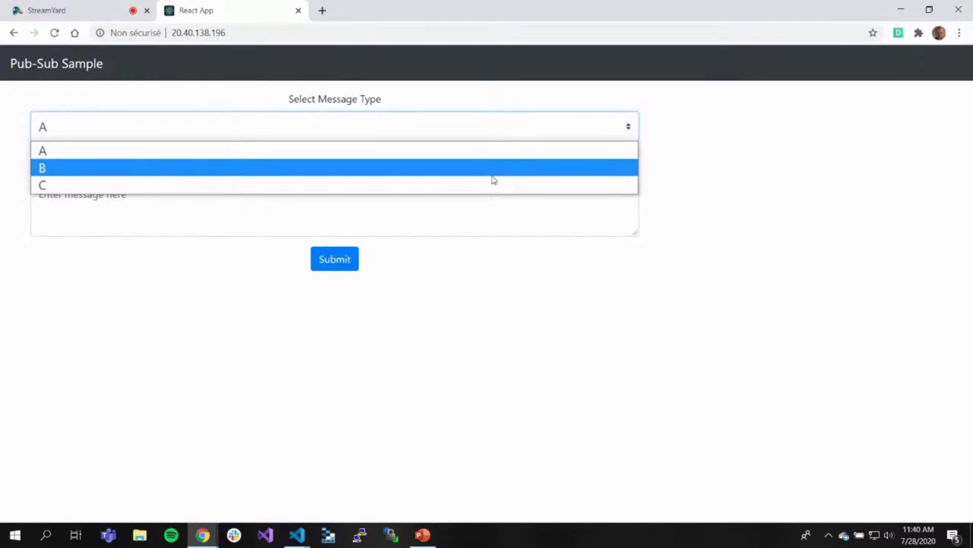
Submit a message of type A with the text TEST.
left_click(495, 151)
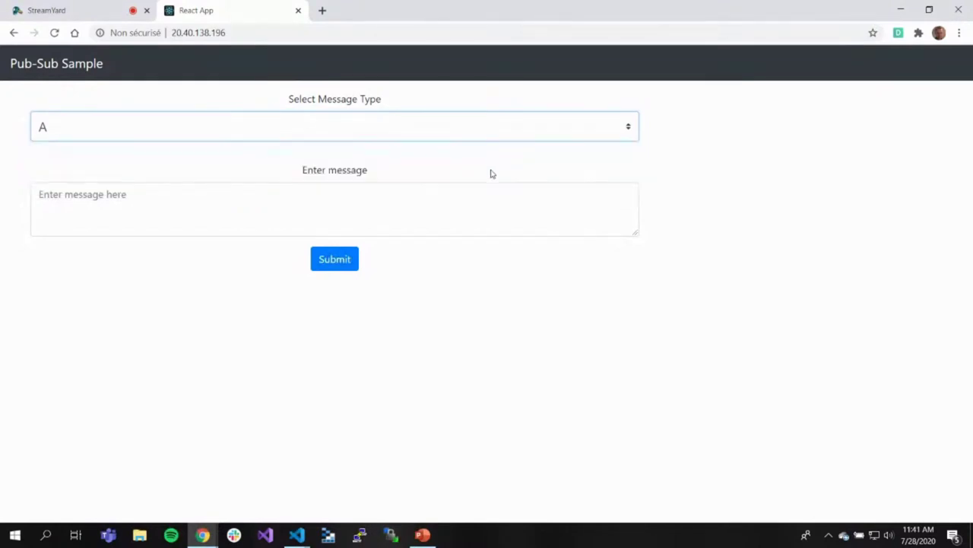
left_click(493, 200)
type("TEST")
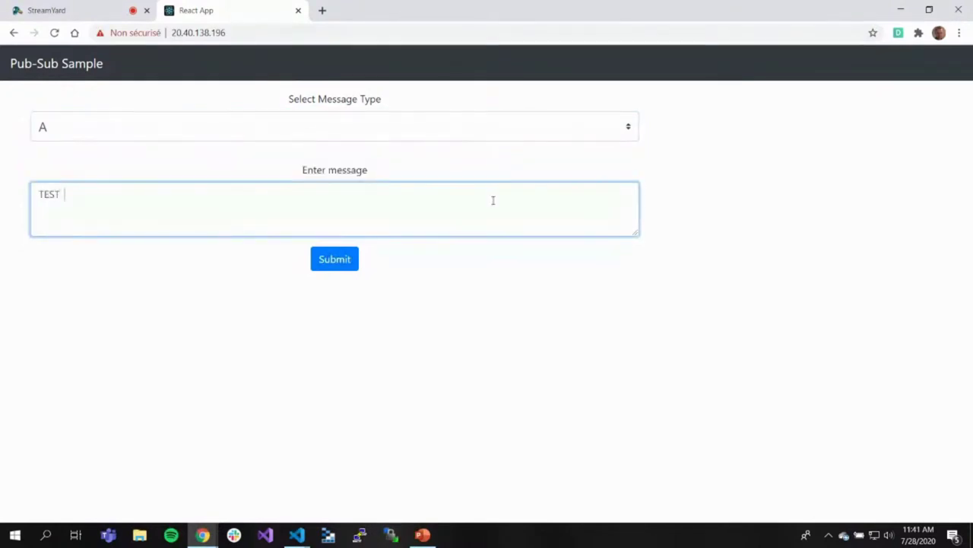
type(" NODe")
type("DE")
left_click(324, 261)
Submit a message of type B with the text NODE PY.
left_click(289, 120)
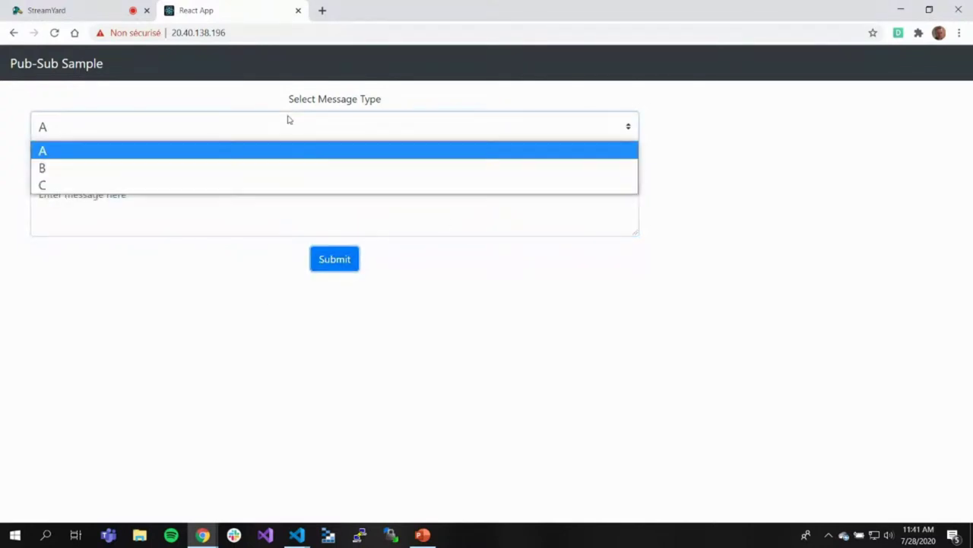
left_click(211, 170)
left_click(202, 202)
type("NODE PY")
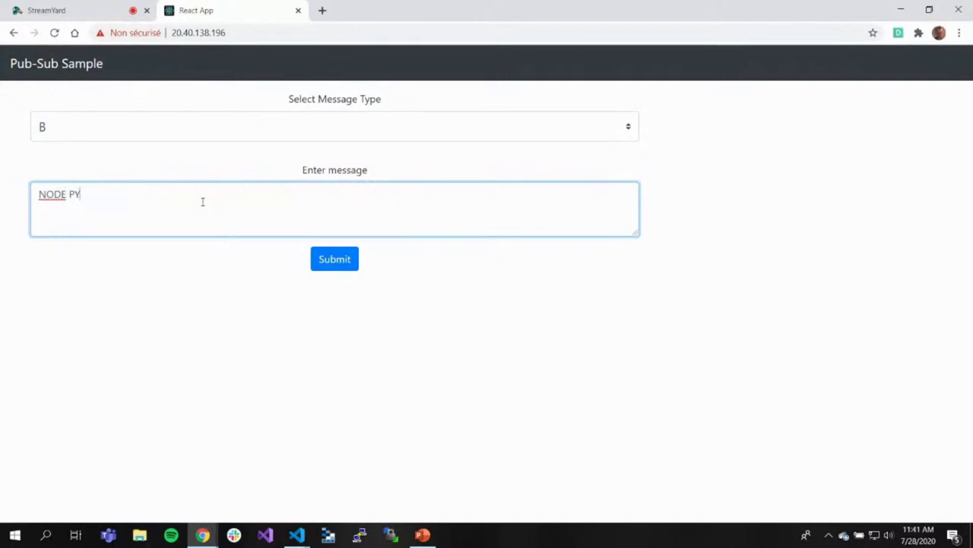
left_click(335, 261)
Submit a message of type C with the text NODE 2.
left_click(319, 125)
left_click(203, 185)
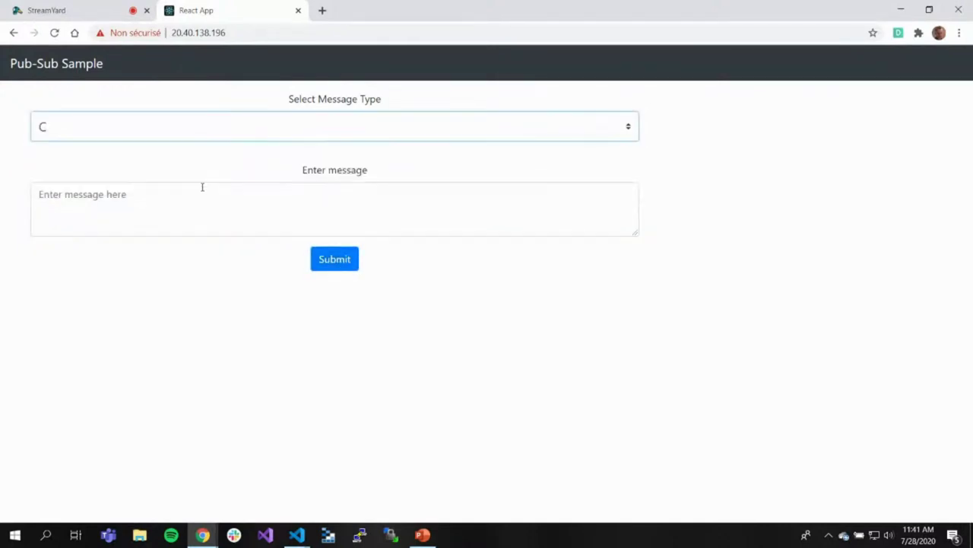
left_click(194, 206)
type("NODE 2")
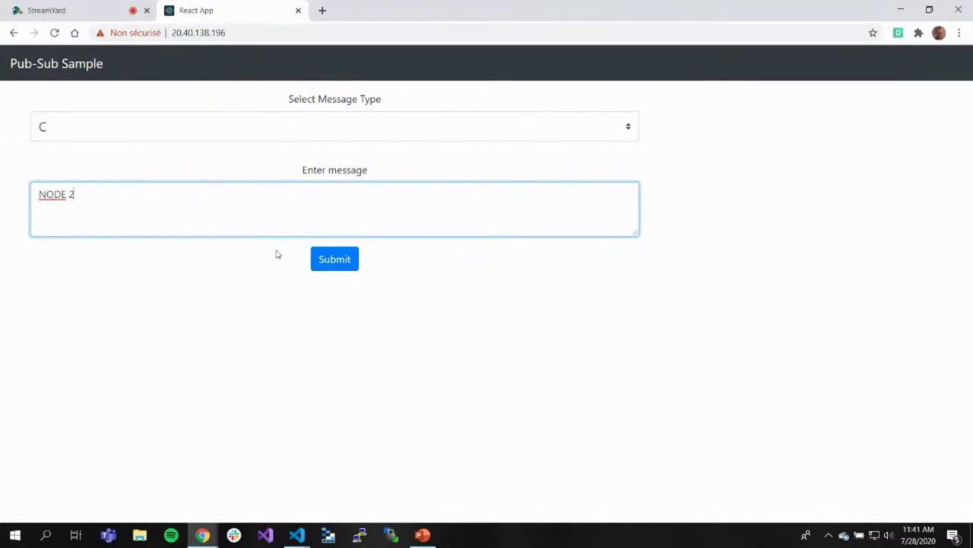
left_click(330, 261)
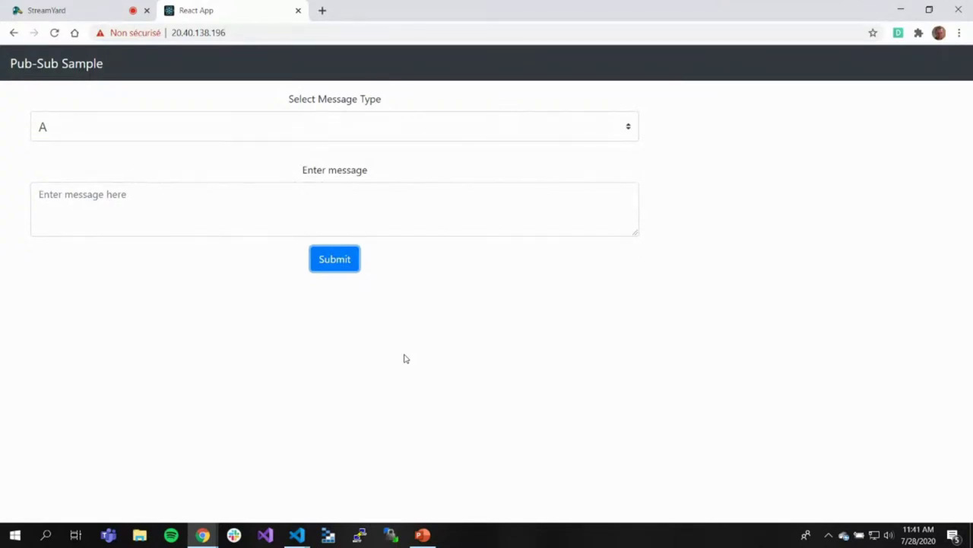
left_click(296, 537)
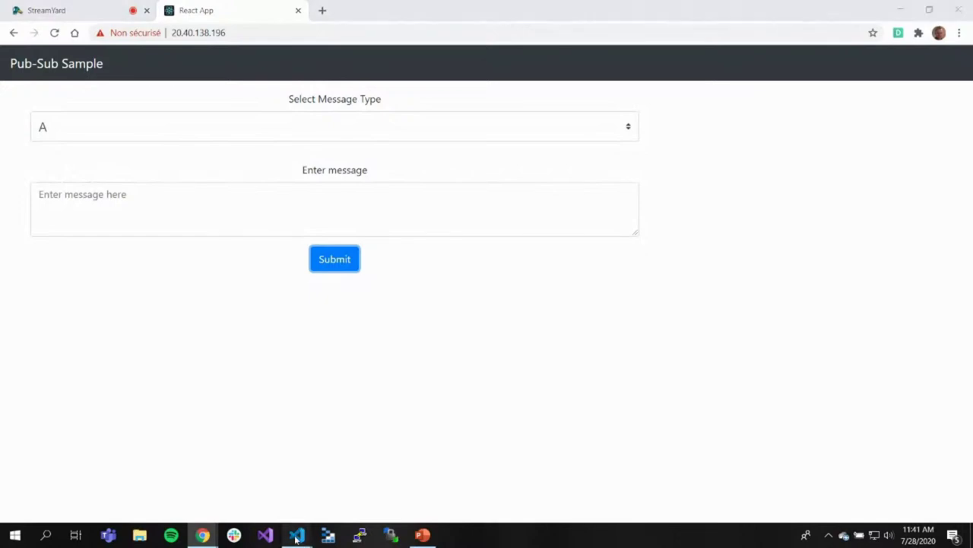
Close react-form.yaml in VS Code and make the terminal panel taller.
left_click(321, 483)
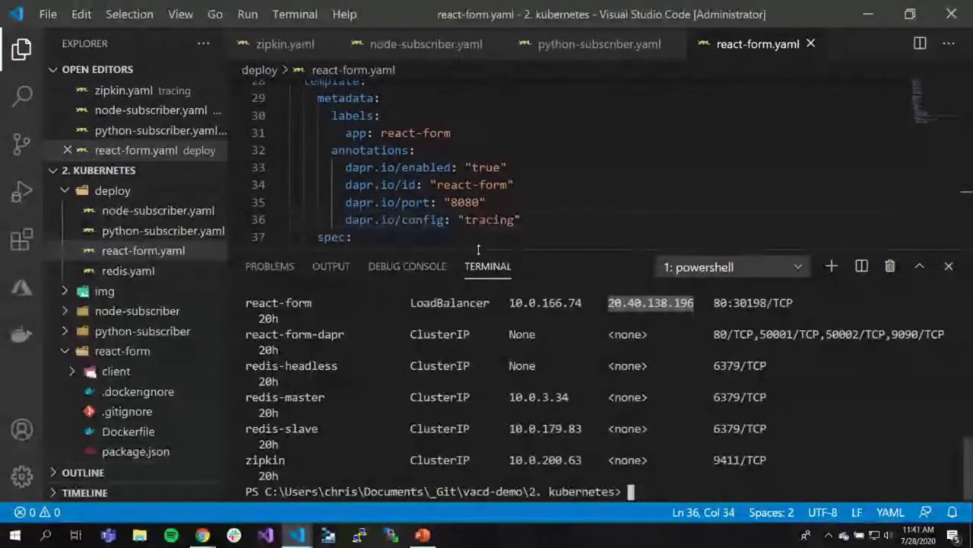
left_click_drag(478, 251, 760, 157)
left_click(810, 44)
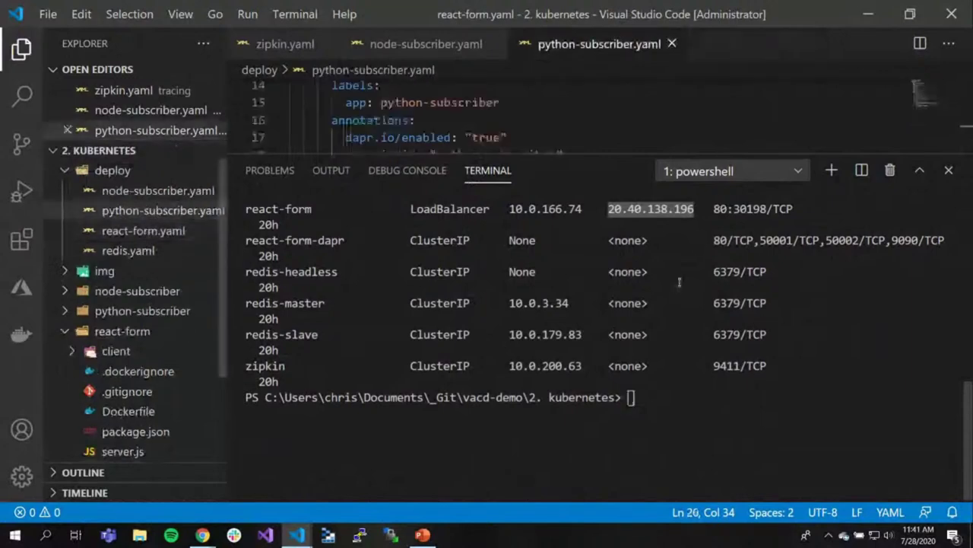
left_click(645, 397)
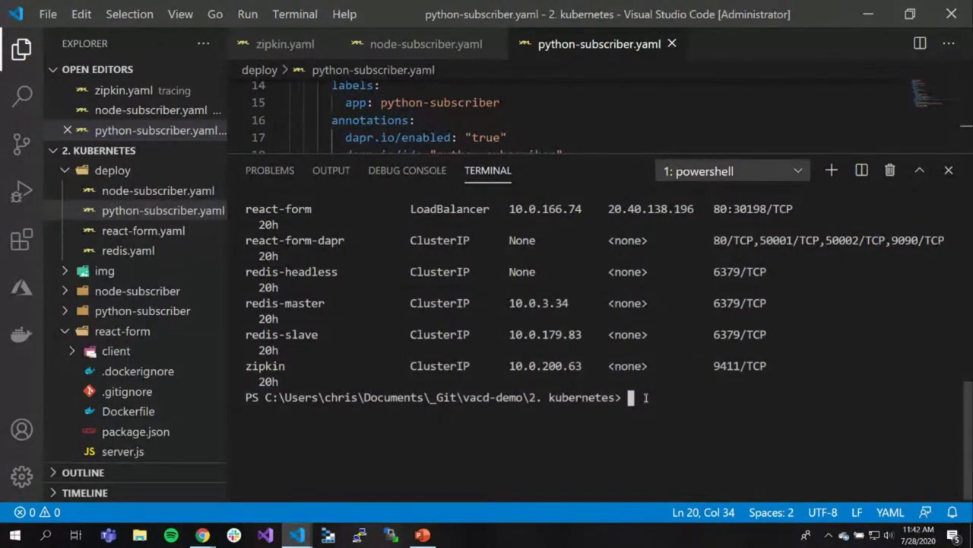
left_click_drag(602, 162, 602, 110)
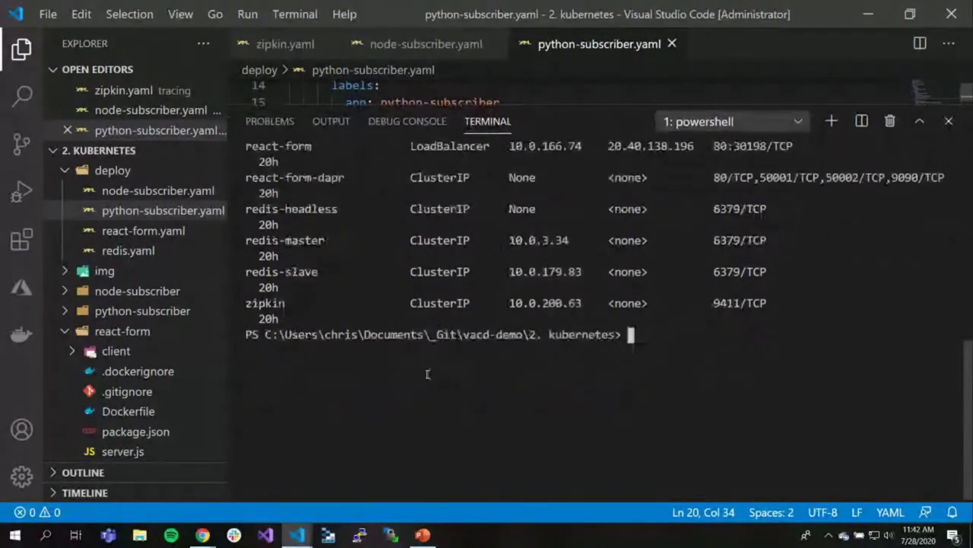
Create the zipkin deployment from the kubernetes.md command, then run kubectl get pods.
mouse_move(297, 534)
left_click(433, 418)
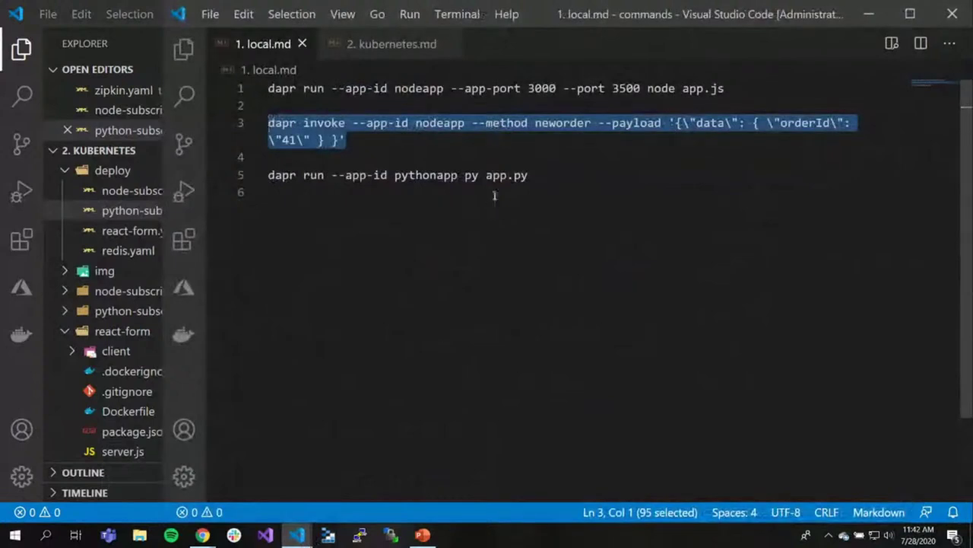
left_click(392, 44)
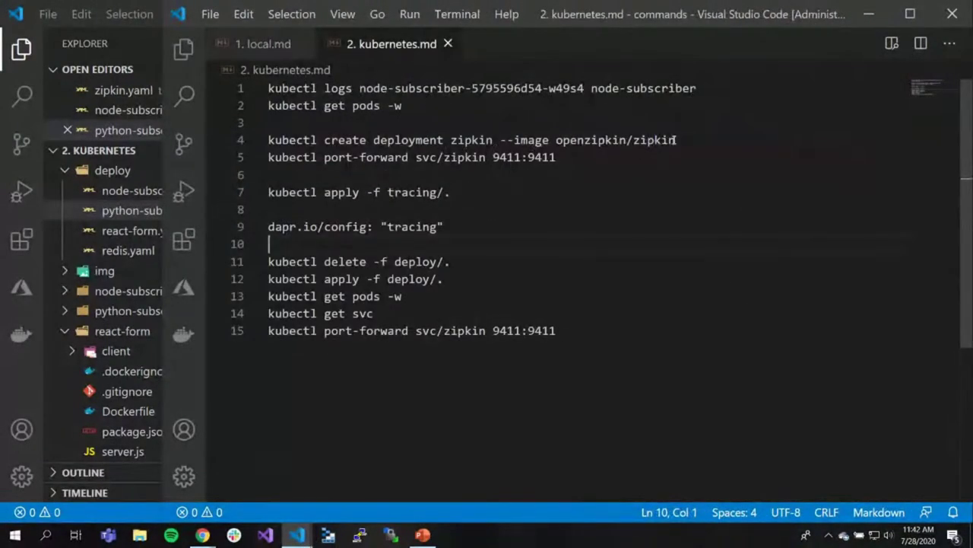
left_click_drag(676, 140, 267, 140)
key("ctrl+c")
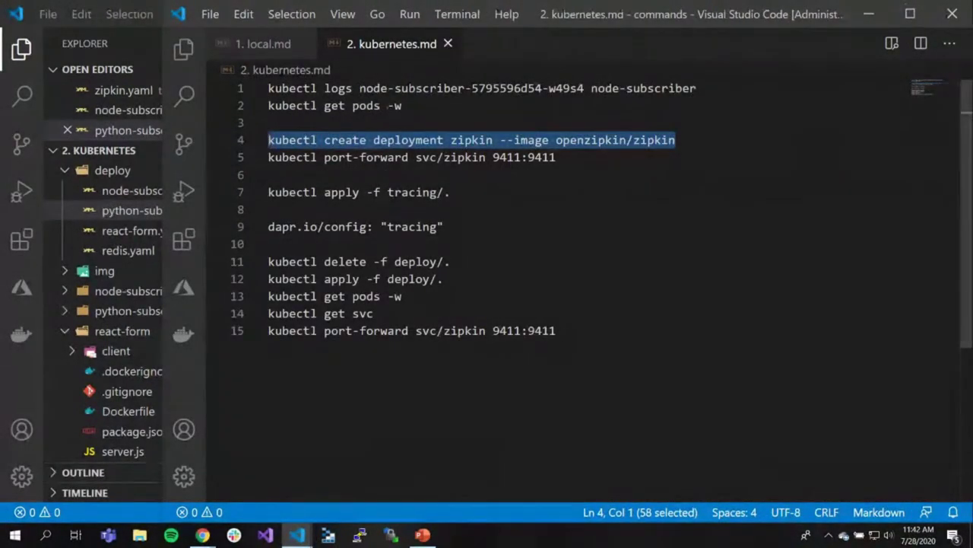
left_click(868, 14)
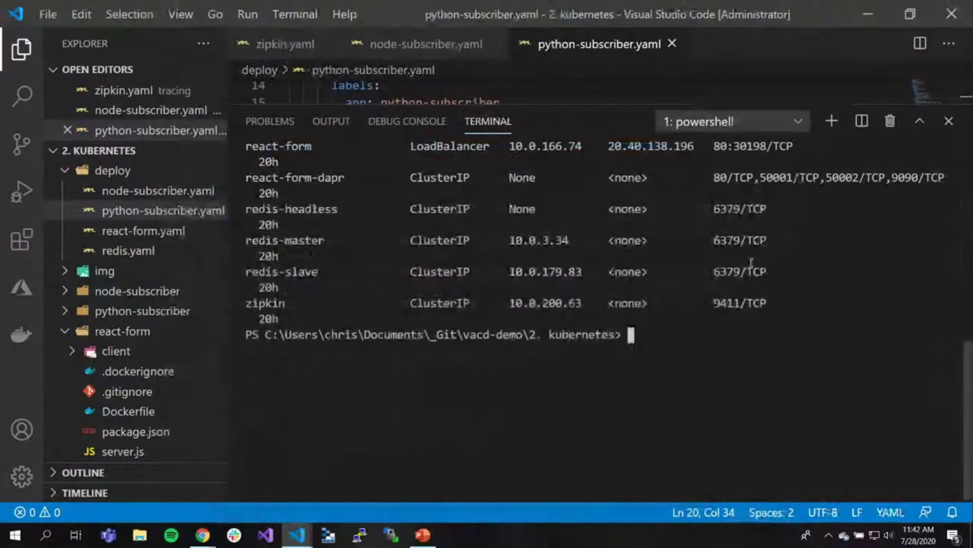
right_click(641, 344)
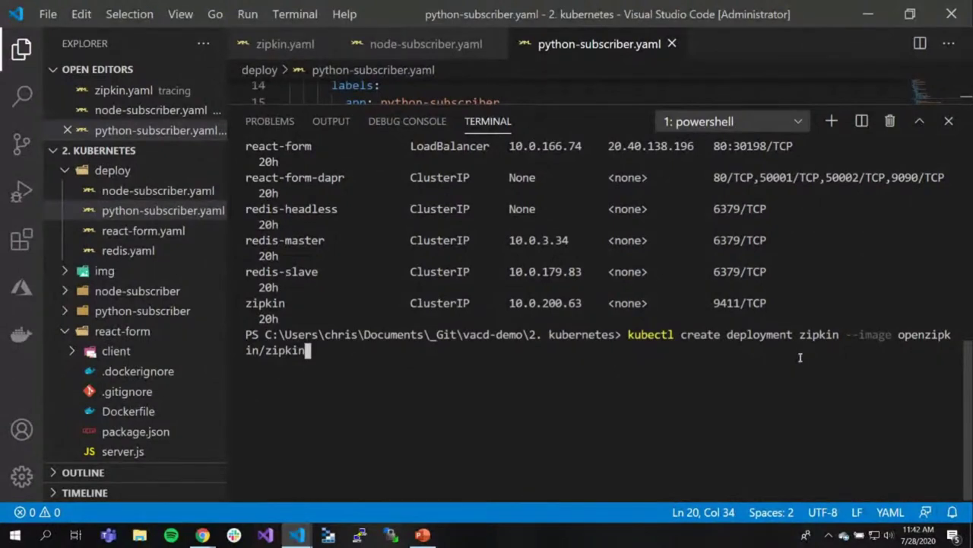
key("Return")
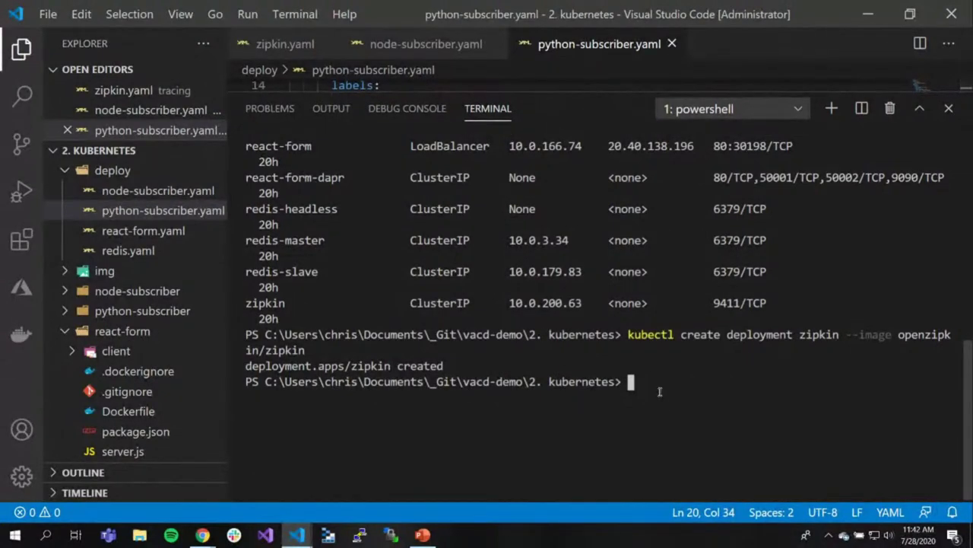
type("kubectl get pods")
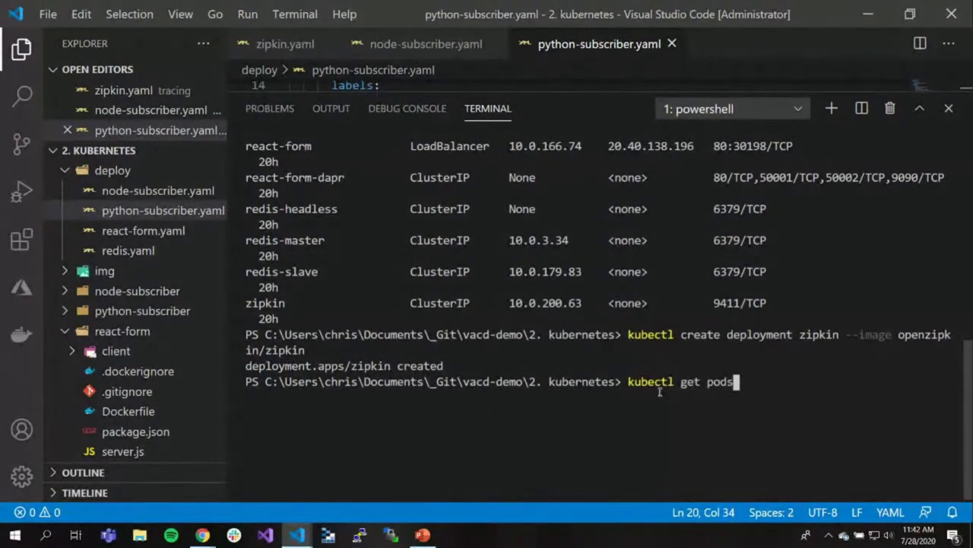
key("Return")
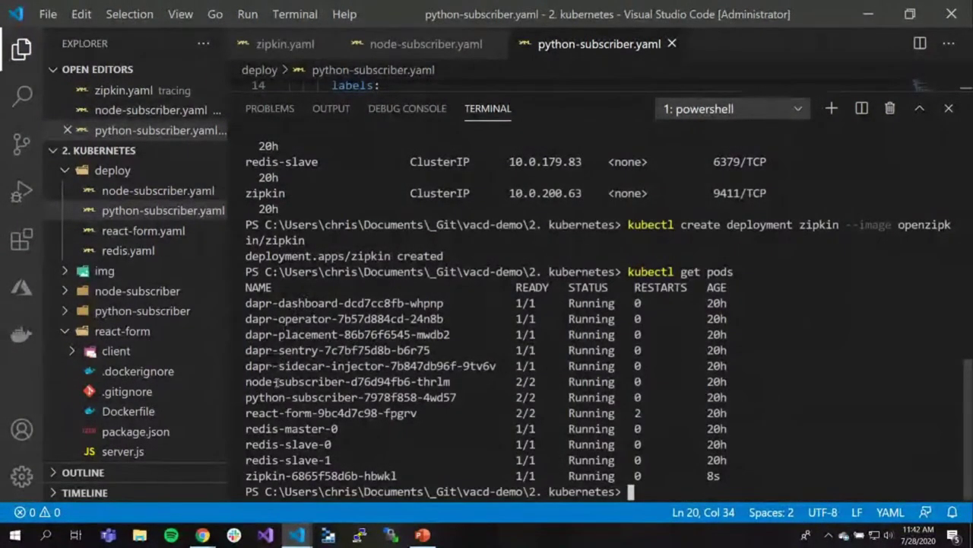
Highlight the node-subscriber, python-subscriber, react-form, redis and zipkin pods, then shrink the terminal.
left_click_drag(245, 381, 344, 381)
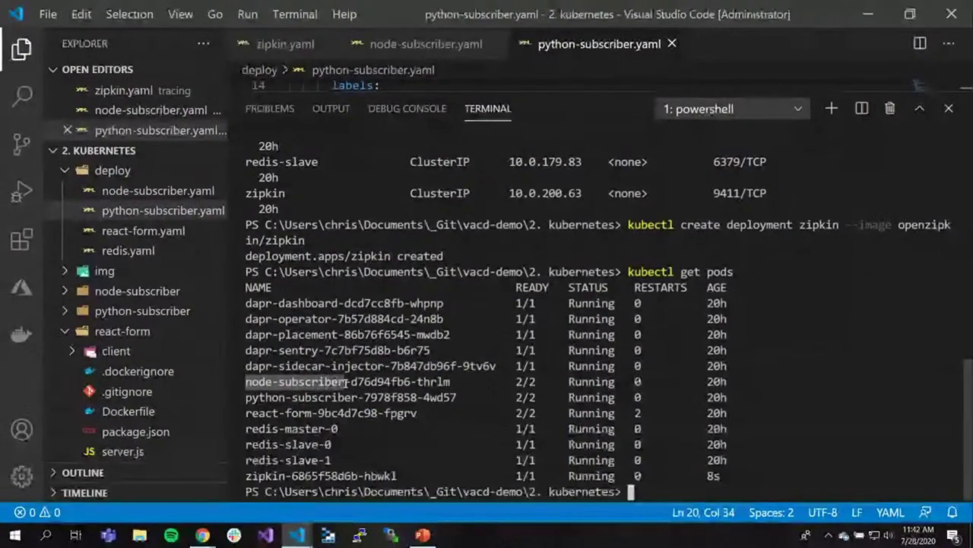
double_click(259, 397)
double_click(262, 412)
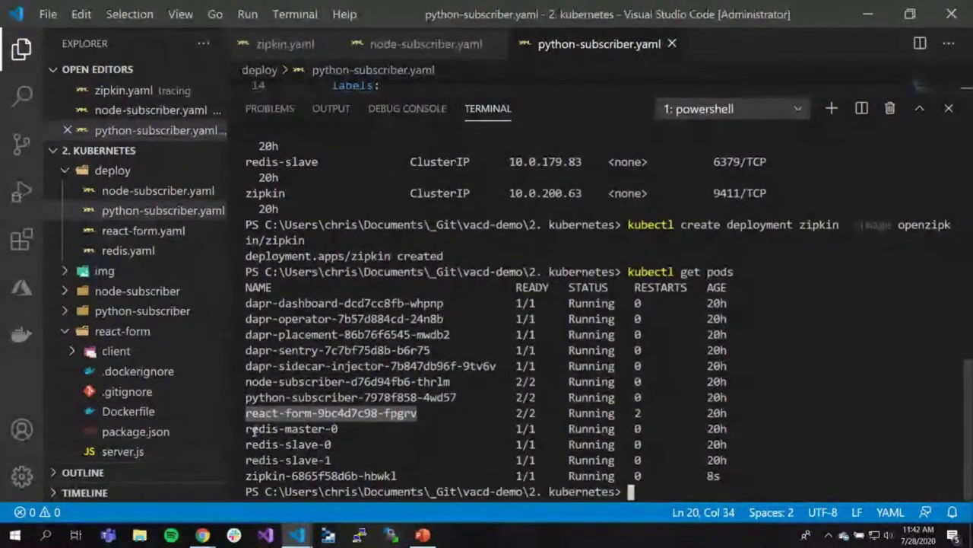
left_click_drag(247, 428, 332, 460)
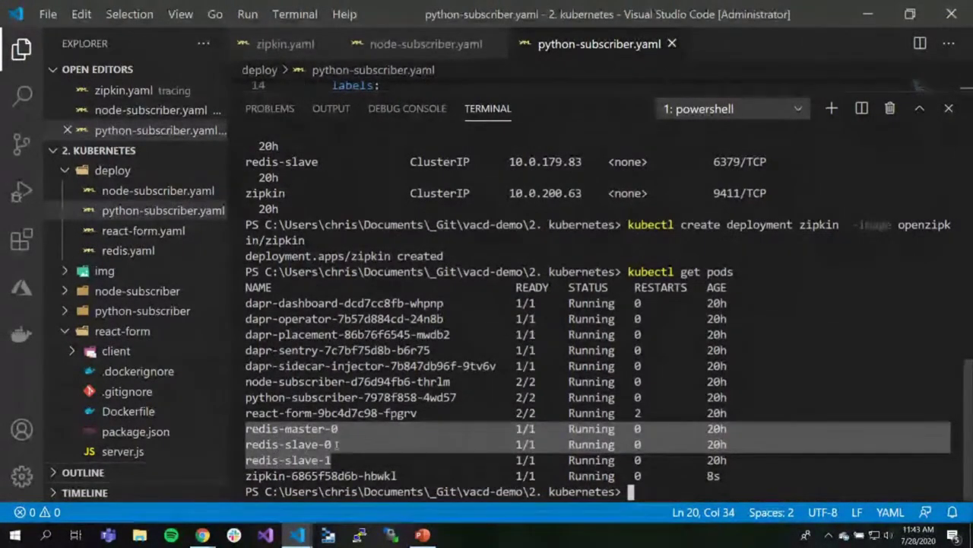
double_click(256, 476)
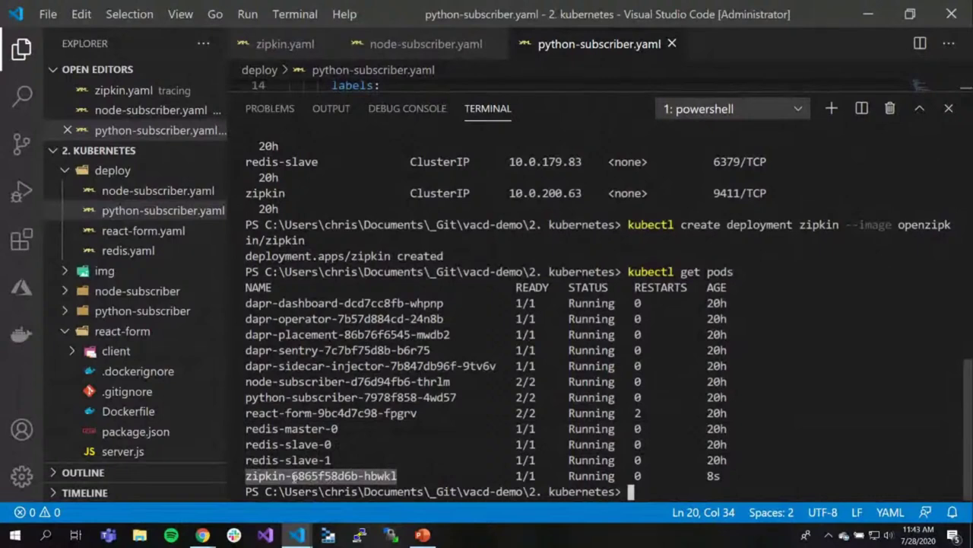
right_click(625, 491)
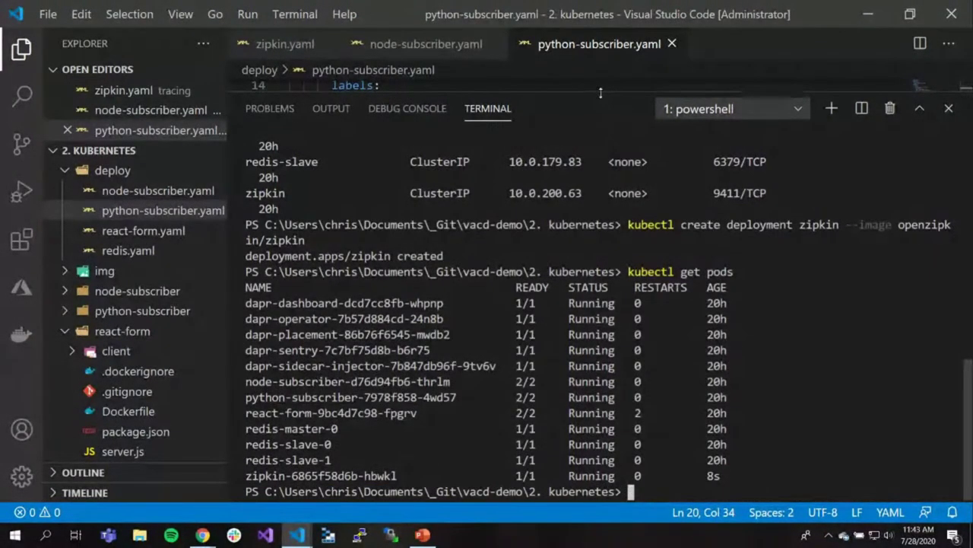
left_click_drag(601, 92, 457, 272)
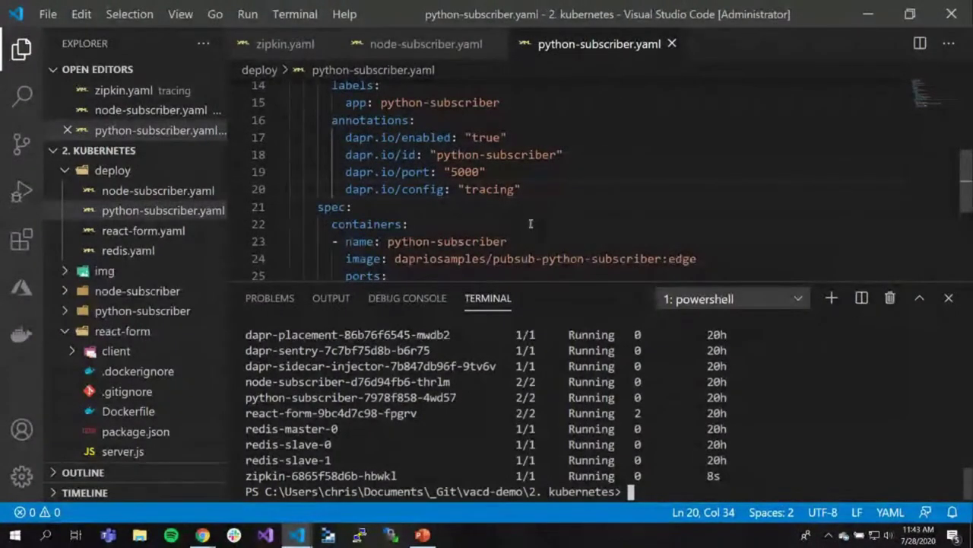
Open node-subscriber.yaml and highlight its dapr.io/config "tracing" annotation.
left_click(147, 202)
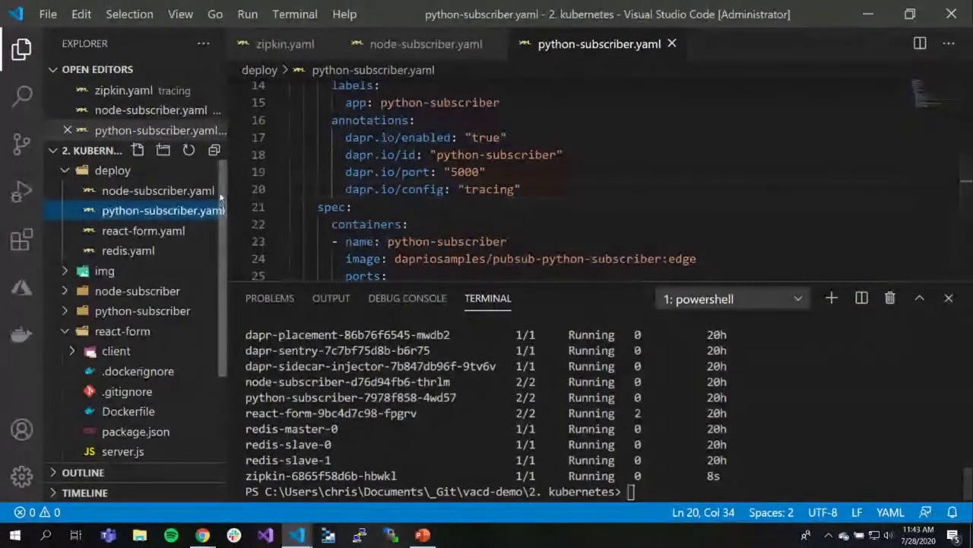
left_click(147, 194)
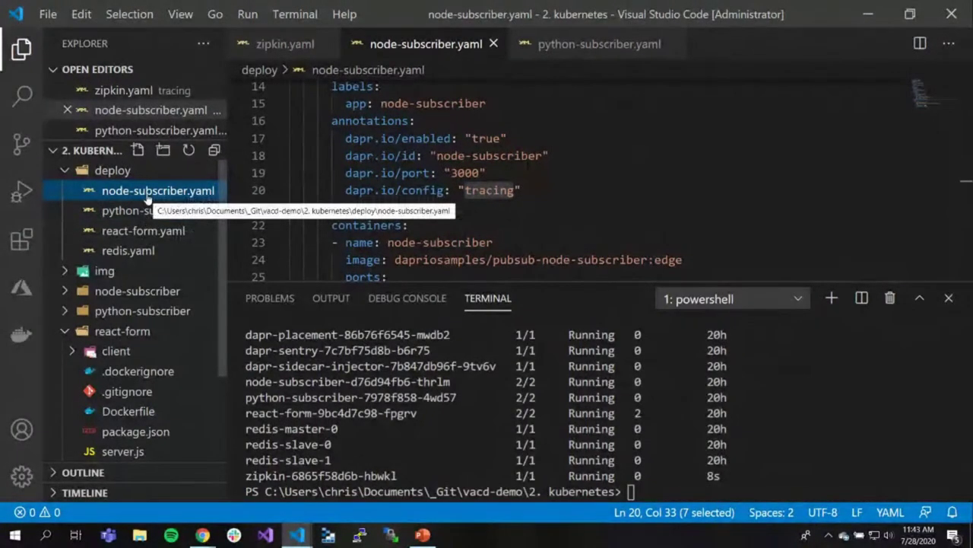
left_click(484, 190)
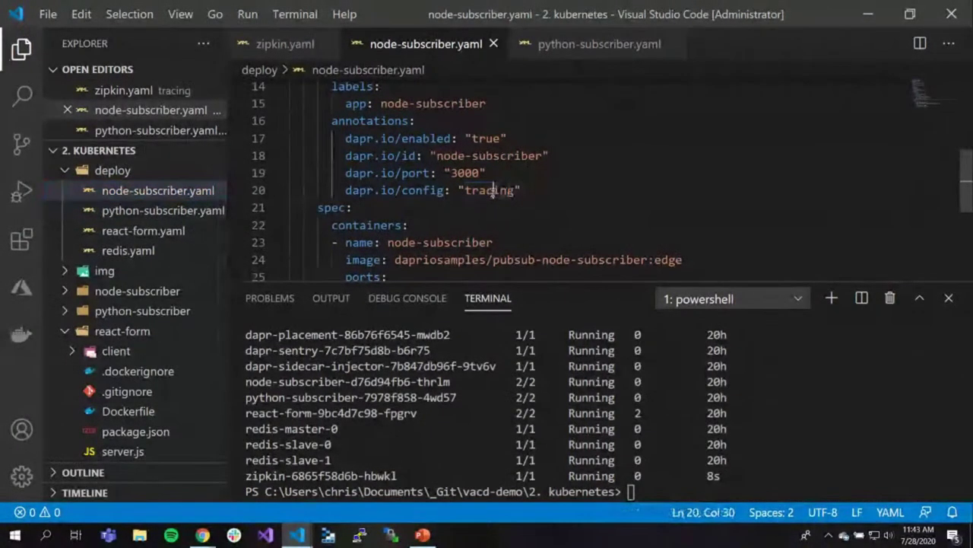
double_click(484, 191)
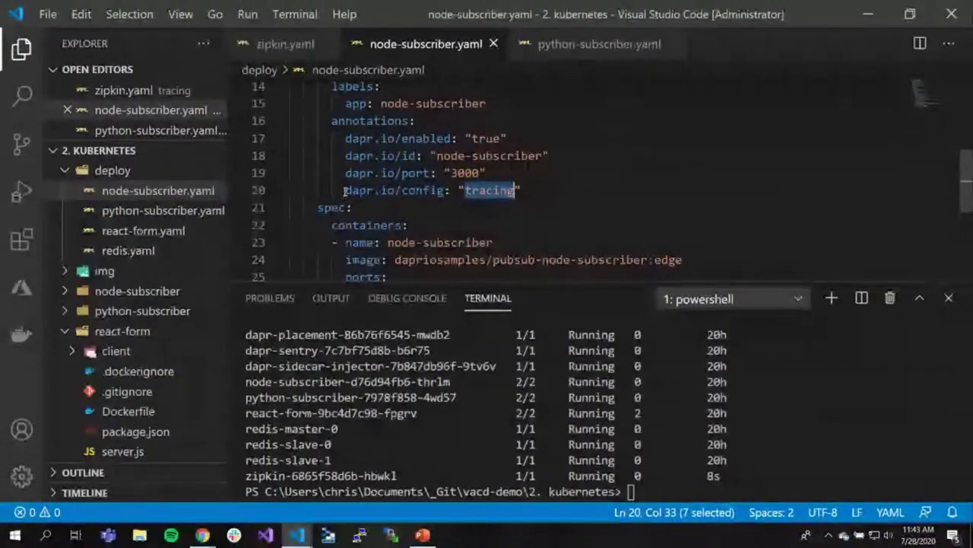
left_click_drag(346, 190, 535, 191)
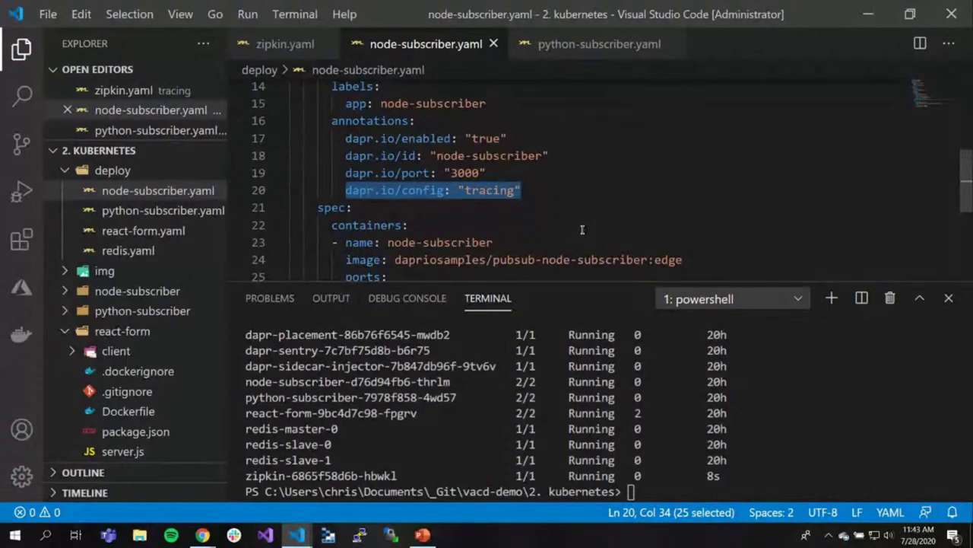
Return to python-subscriber.yaml, enlarge the terminal, and expand the tracing folder instead of react-form.
left_click(151, 211)
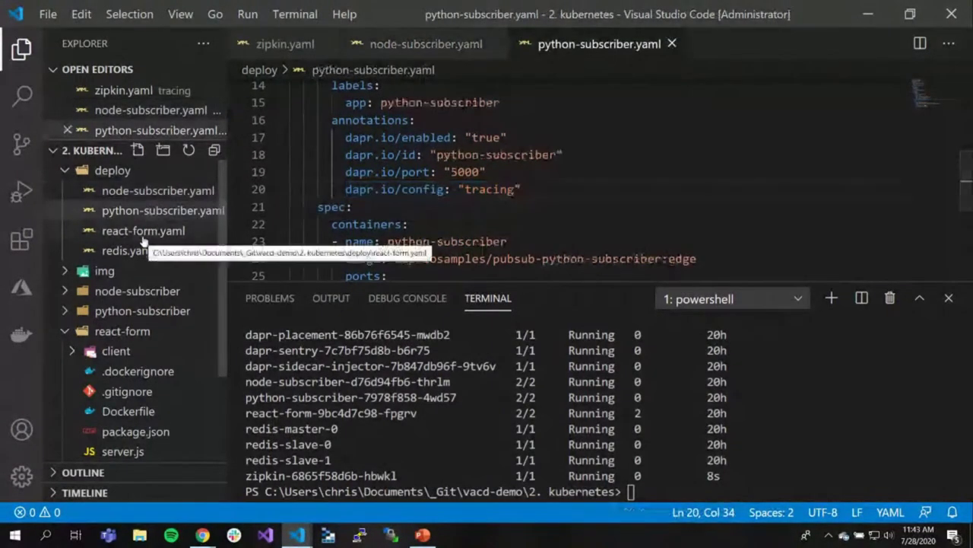
left_click(142, 238)
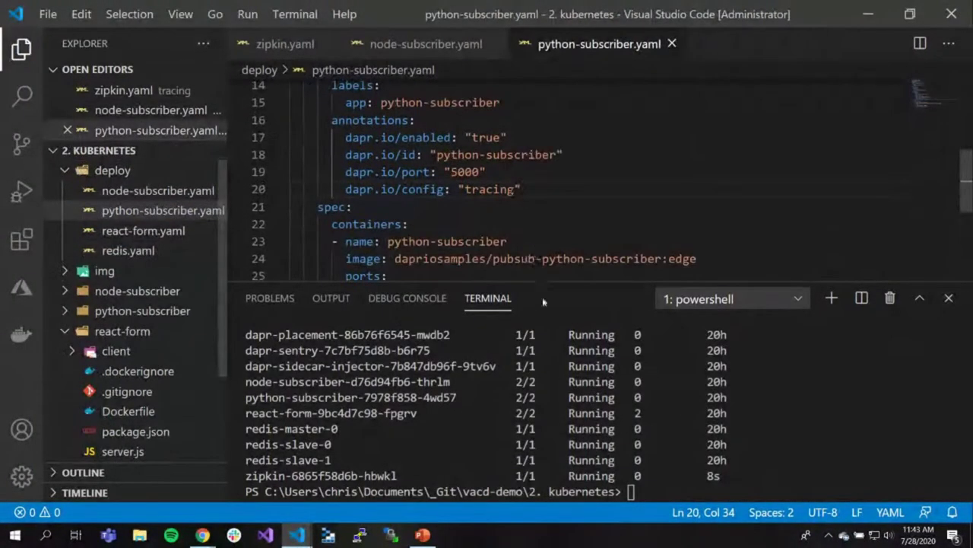
left_click_drag(544, 288, 553, 163)
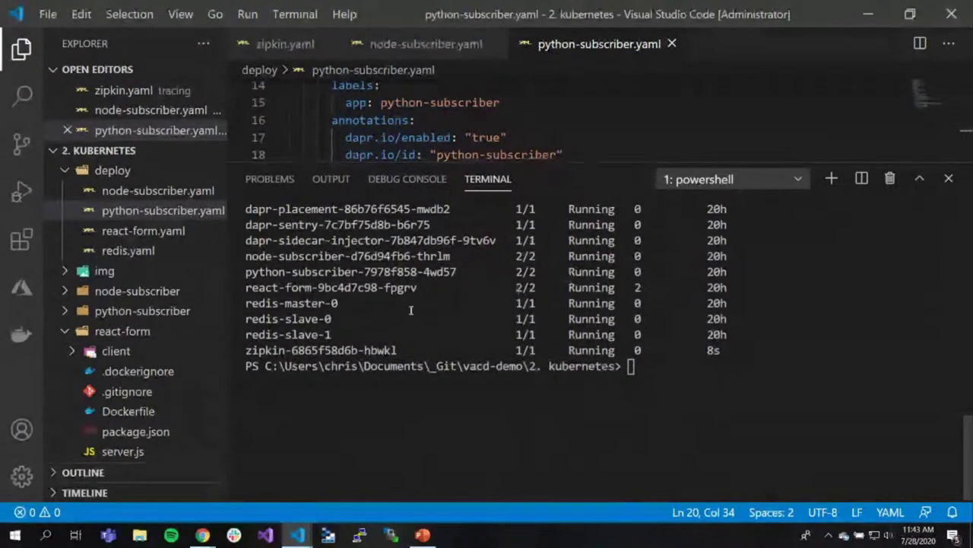
left_click(65, 333)
left_click(66, 351)
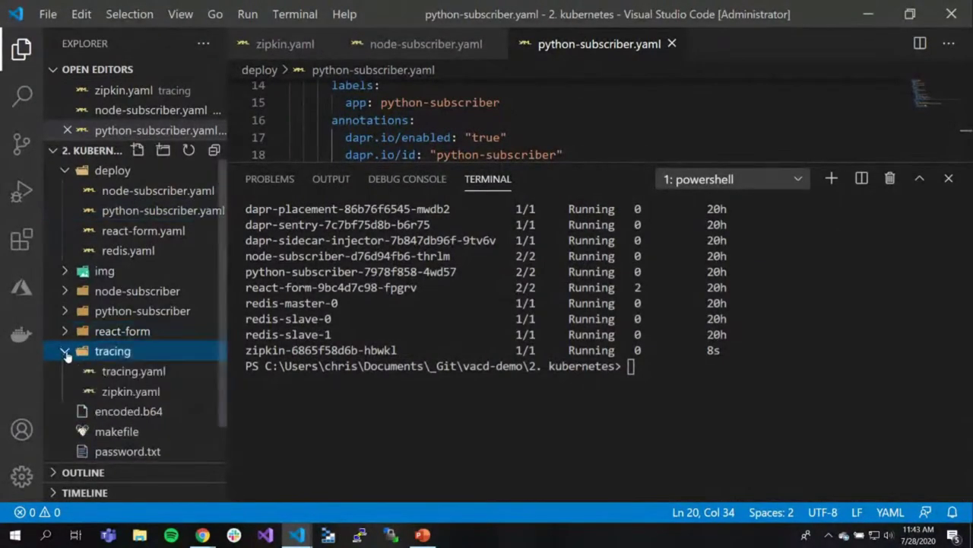
Review zipkin.yaml and tracing.yaml, highlighting the samplingRate setting of "1".
left_click(123, 391)
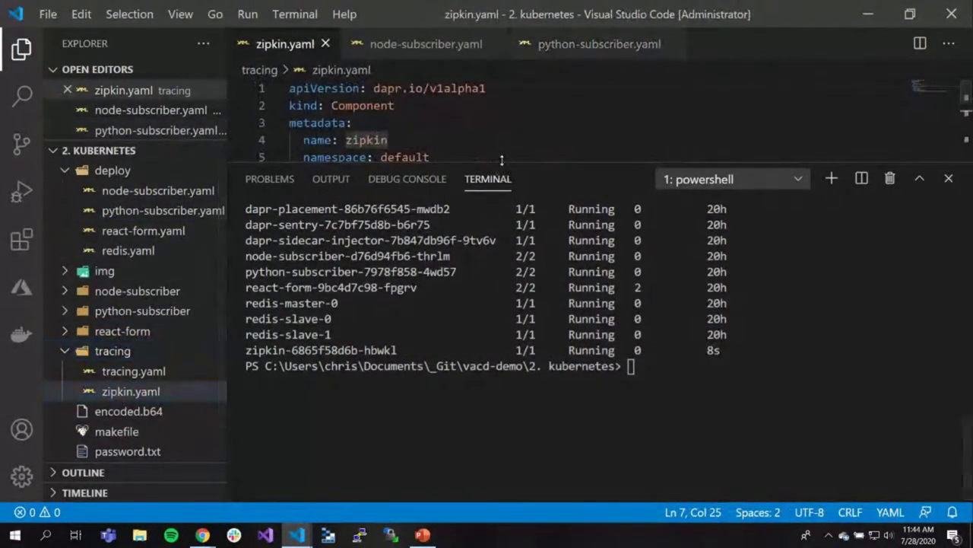
left_click_drag(490, 164, 500, 244)
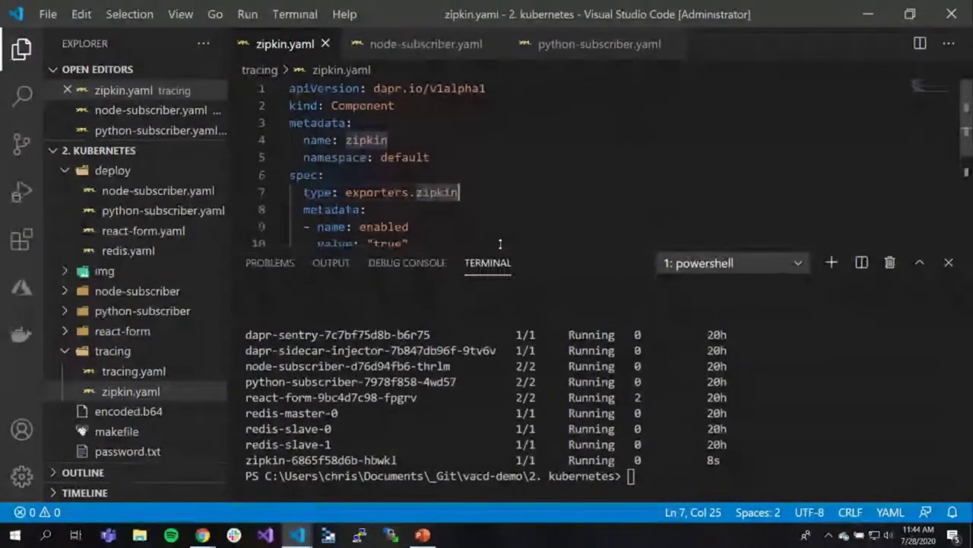
double_click(107, 370)
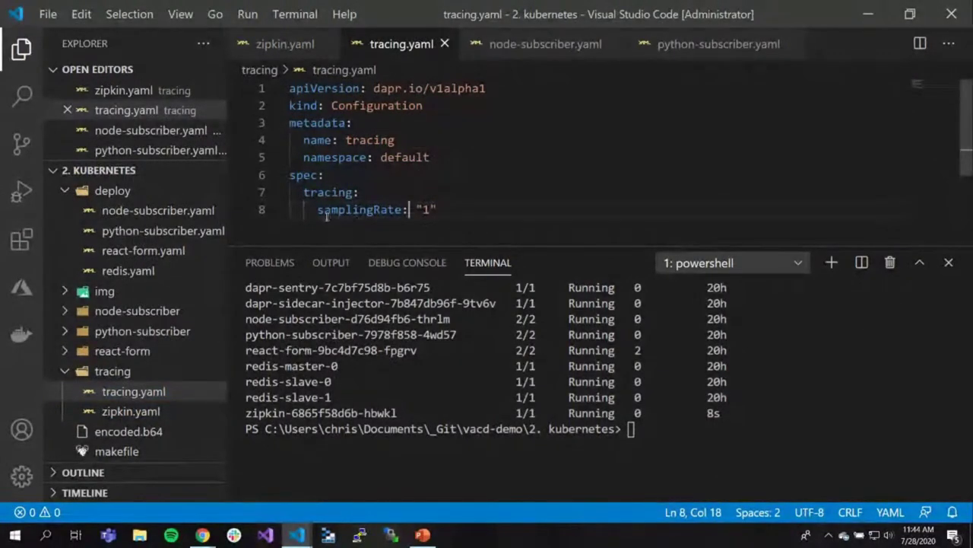
left_click_drag(318, 210, 439, 210)
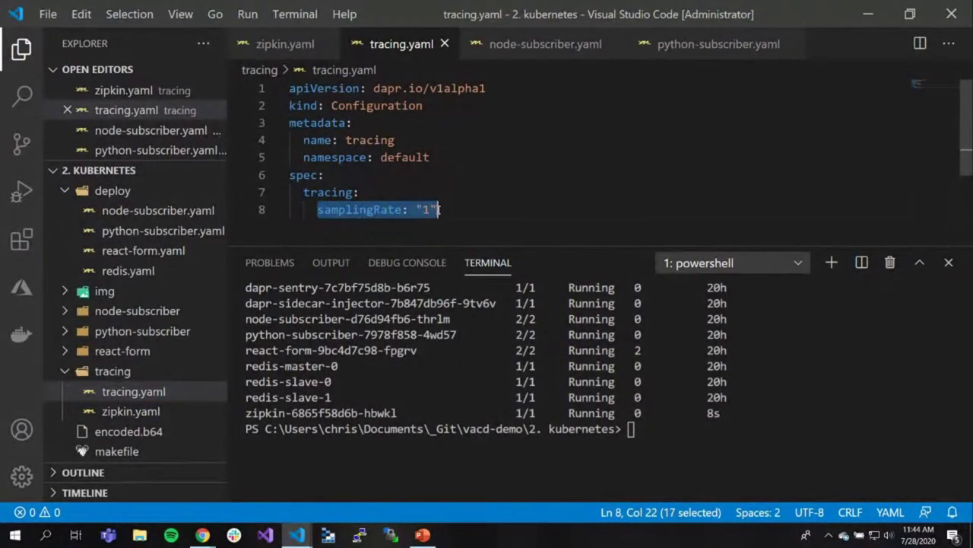
left_click(444, 209)
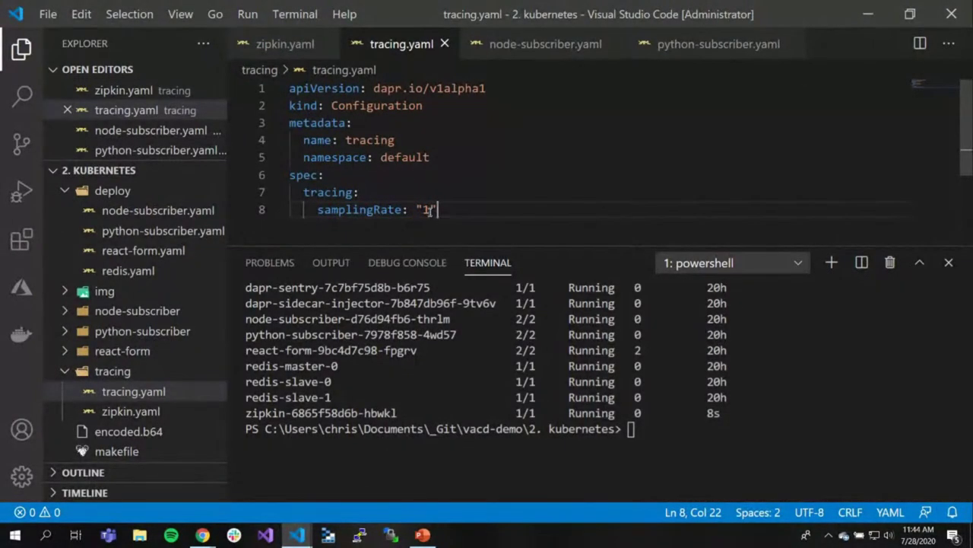
left_click(417, 209, "shift")
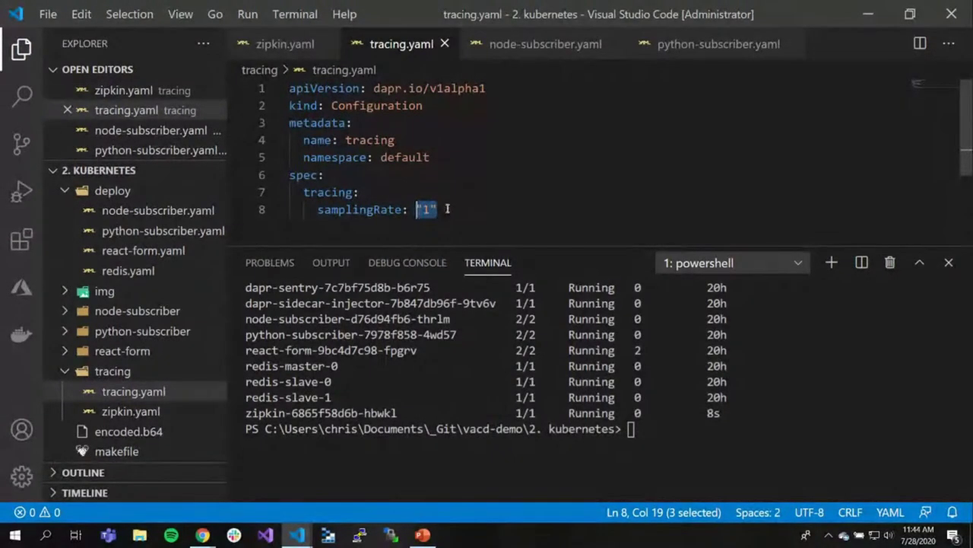
left_click(450, 208)
Enlarge the terminal panel and bring the kubernetes.md notes window forward.
left_click(623, 301)
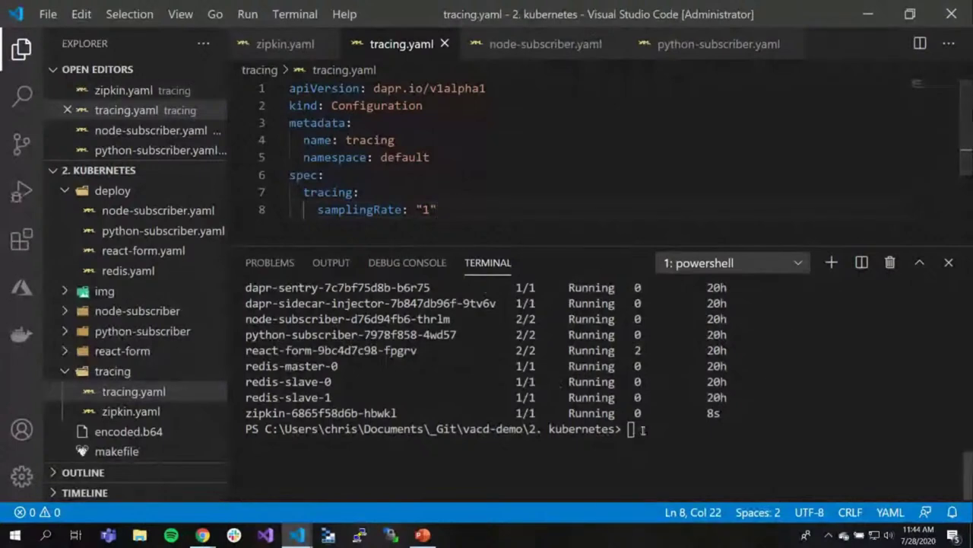
left_click_drag(608, 244, 608, 136)
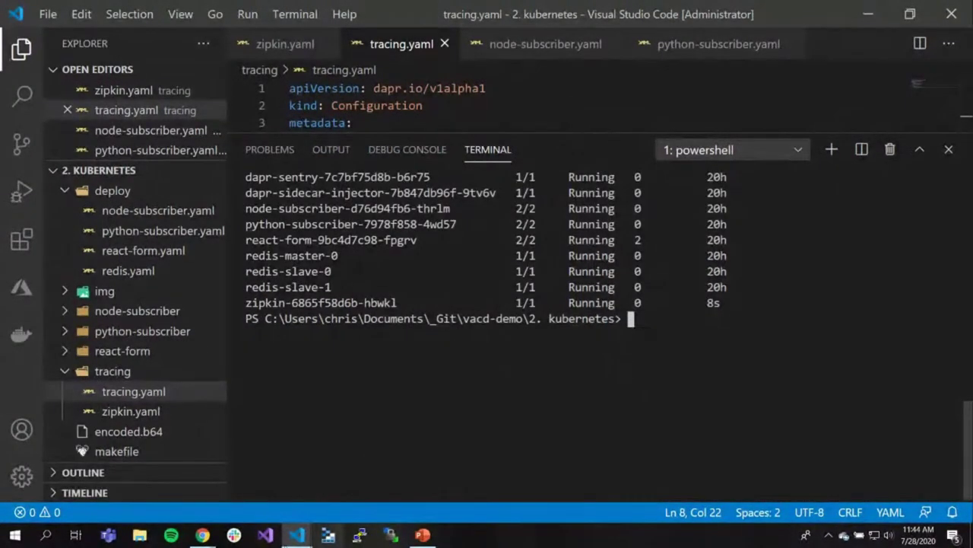
left_click(389, 491)
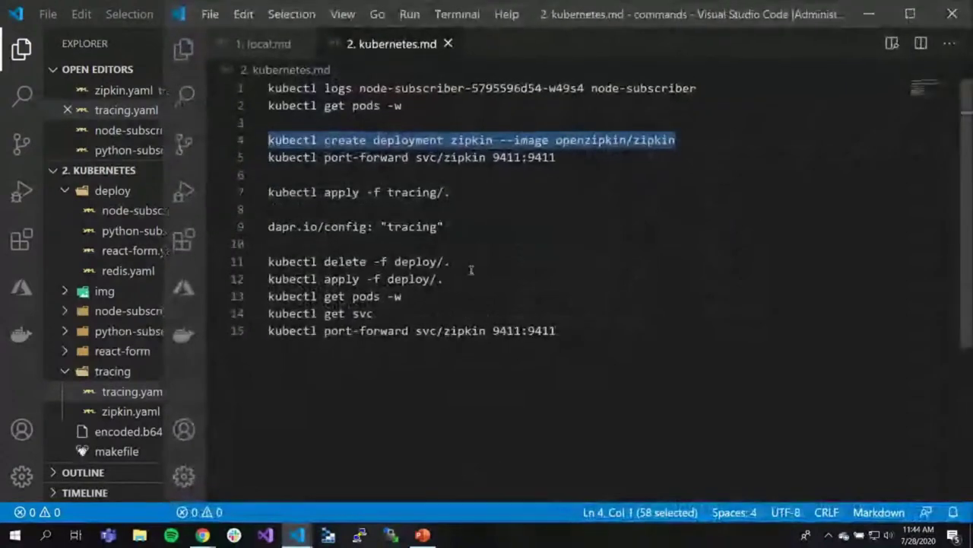
Run kubectl port-forward svc/zipkin 9411:9411 in the terminal.
triple_click(487, 157)
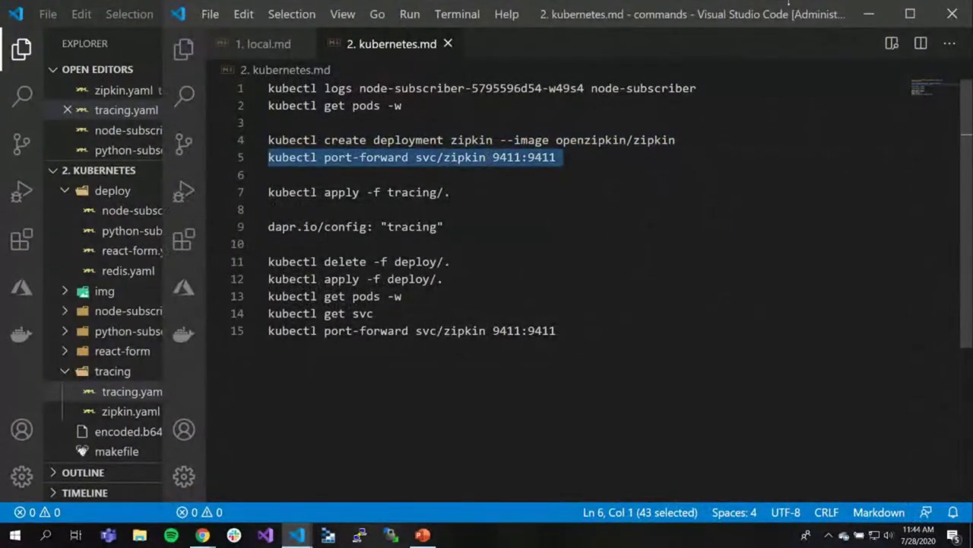
key("ctrl+c")
key("alt+Tab")
key("ctrl+v")
key("Return")
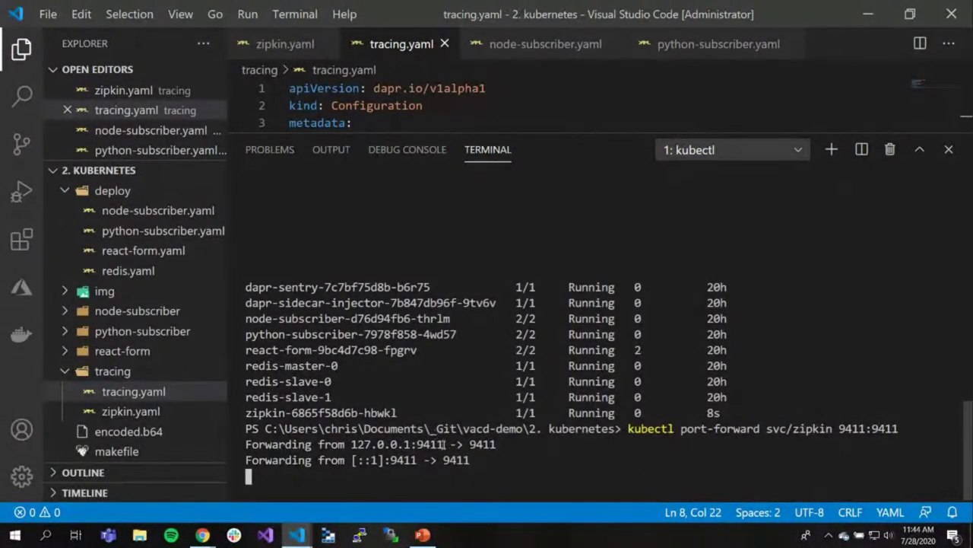
Enter the forwarded address 127.0.0.1:9411 in a new Chrome tab.
left_click_drag(443, 444, 351, 445)
left_click(204, 538)
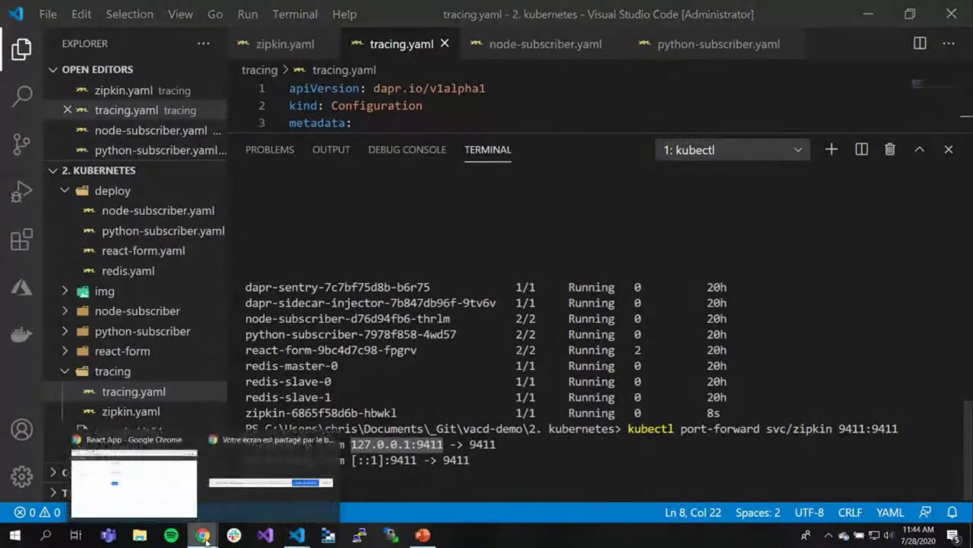
left_click(147, 497)
left_click(322, 11)
key("ctrl+v")
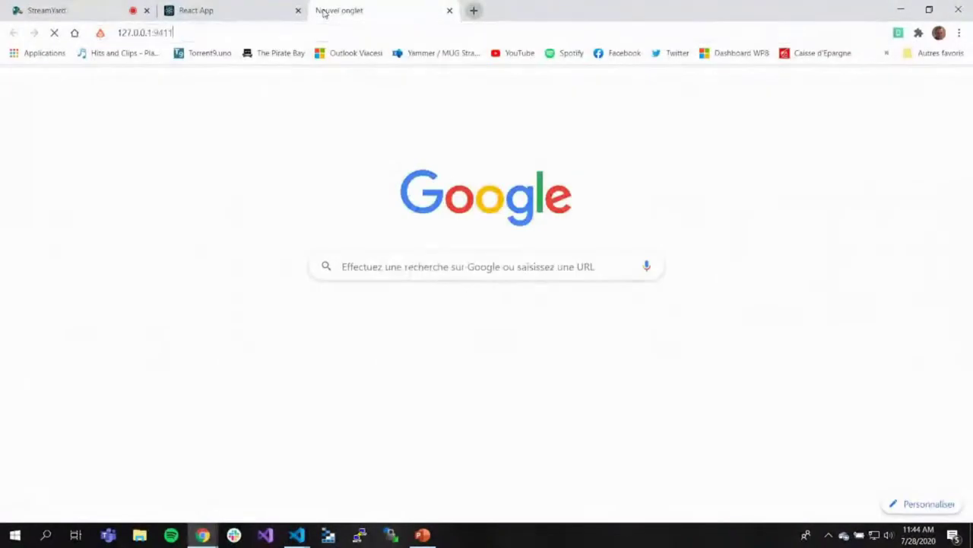
Load Zipkin at 127.0.0.1:9411, search recent traces and open the first REACT-FORM trace.
key("Return")
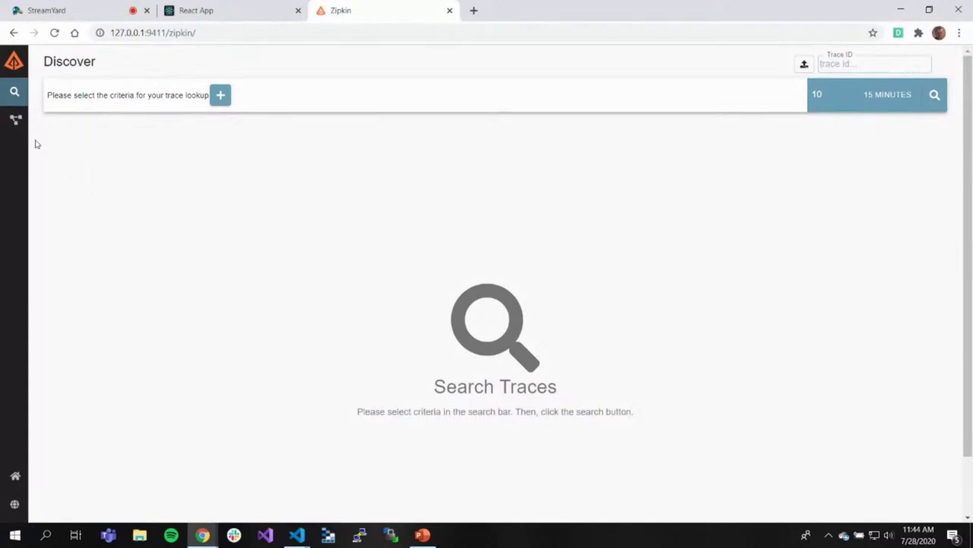
left_click(16, 92)
left_click(15, 119)
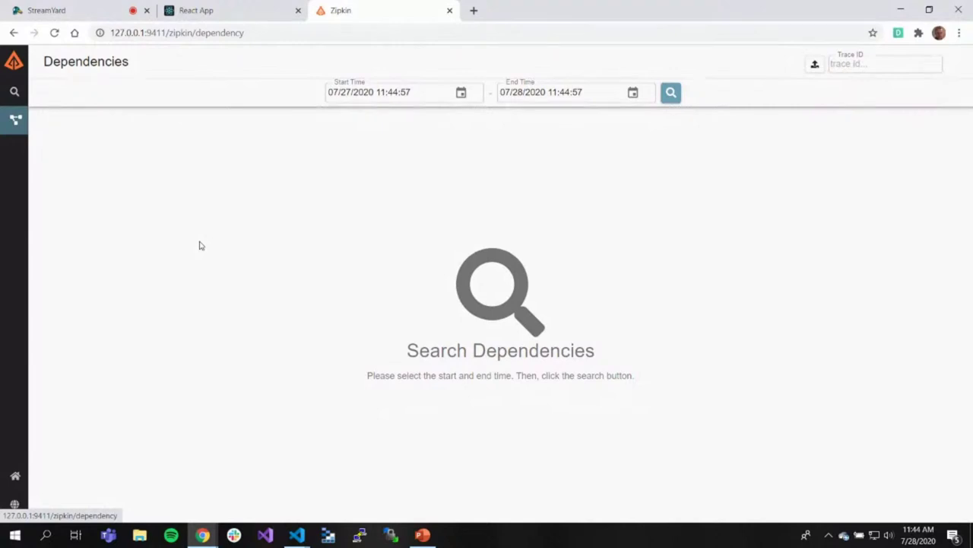
left_click(15, 91)
left_click(936, 98)
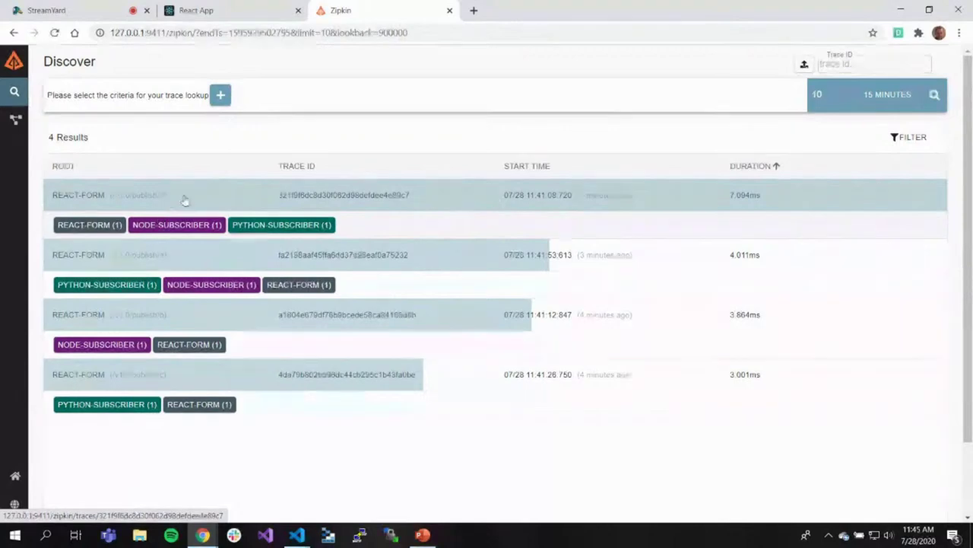
left_click(210, 200)
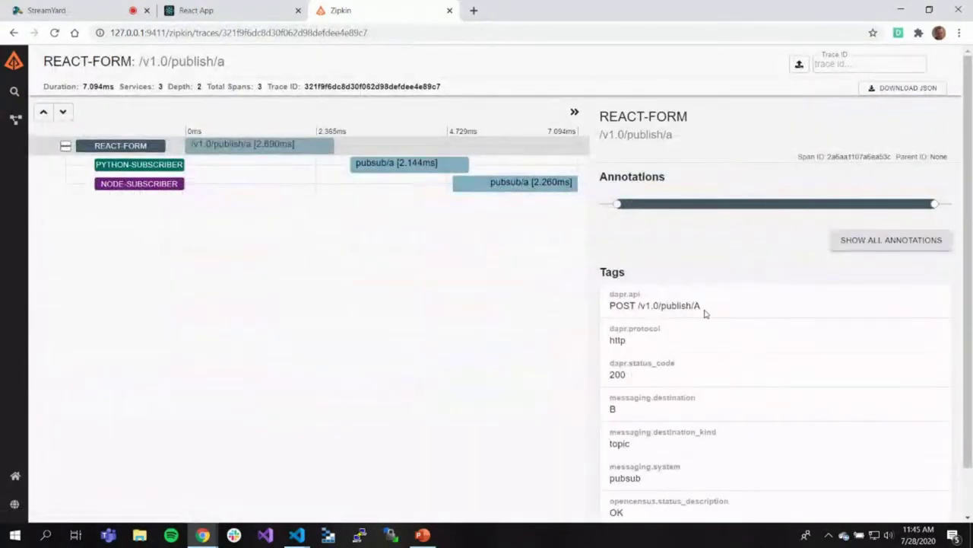
Highlight the trace's tags (B, topic, pubsub, 200, POST /v1.0/publish/A) and collapse span details.
scroll(629, 370, "down", 1)
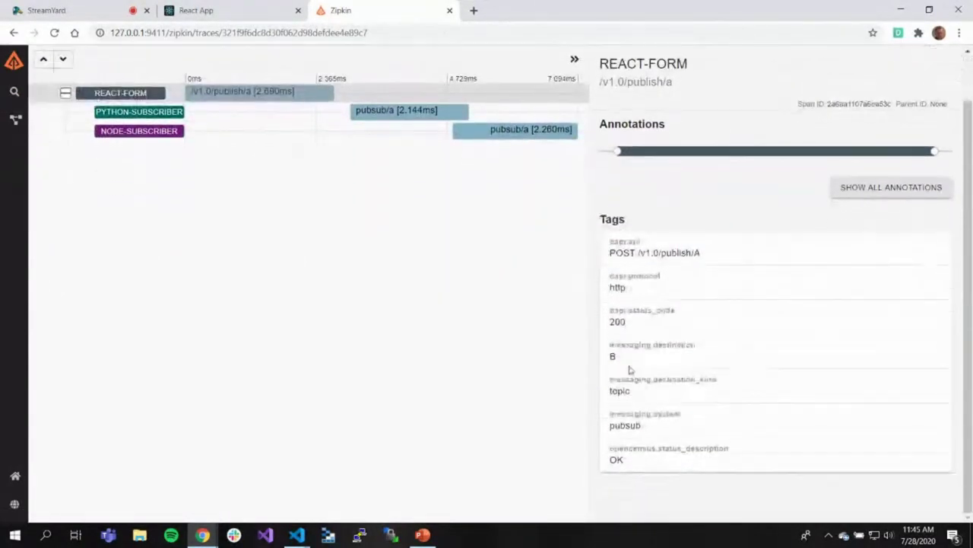
double_click(613, 356)
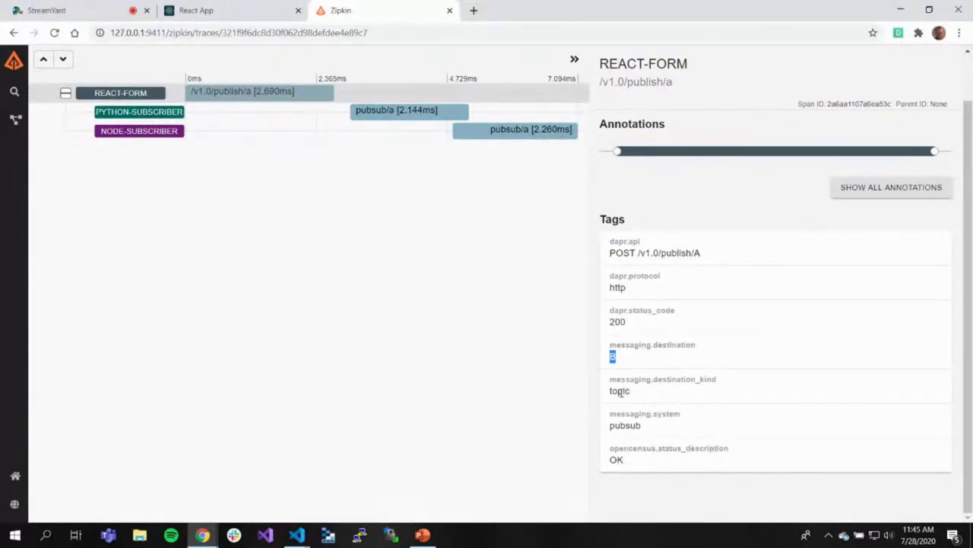
double_click(621, 390)
double_click(623, 426)
double_click(613, 321)
left_click_drag(708, 252, 515, 278)
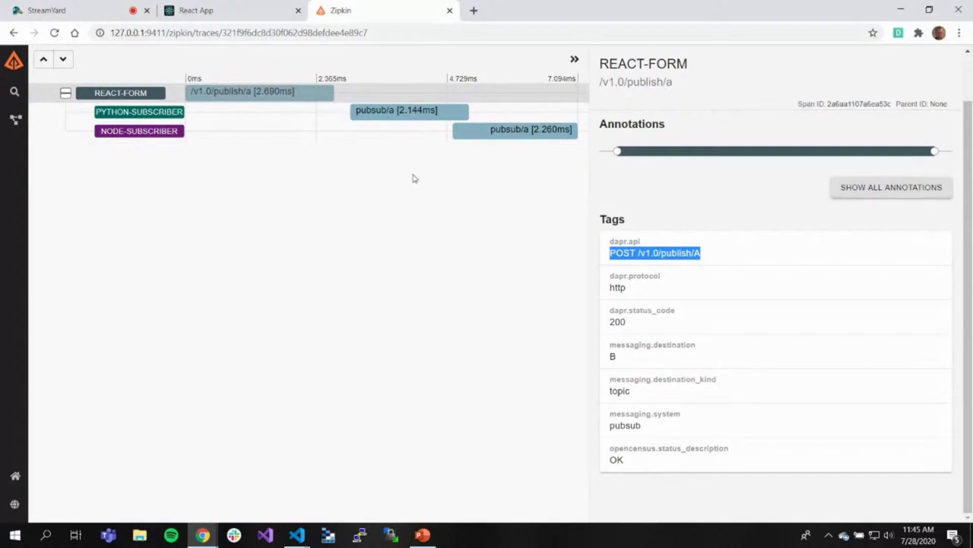
scroll(396, 148, "up", 1)
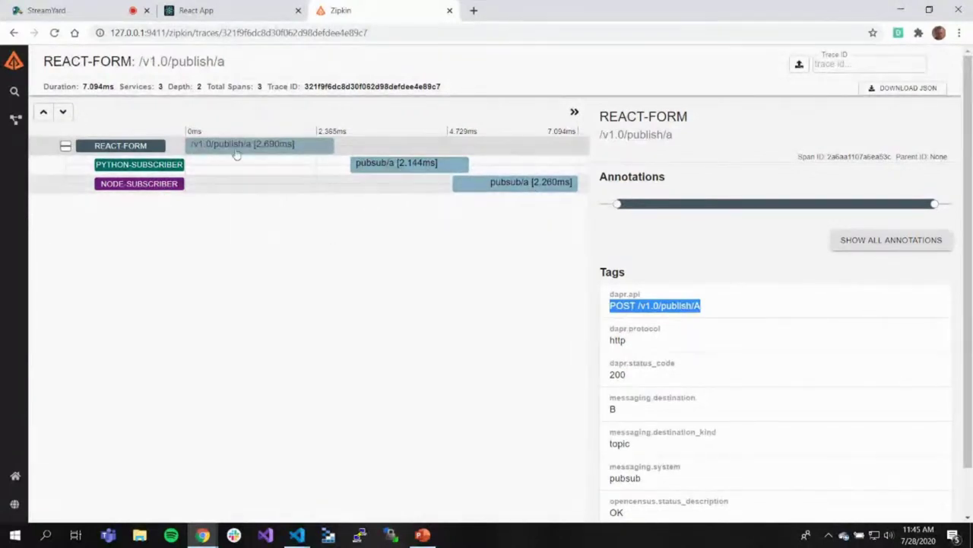
left_click(574, 113)
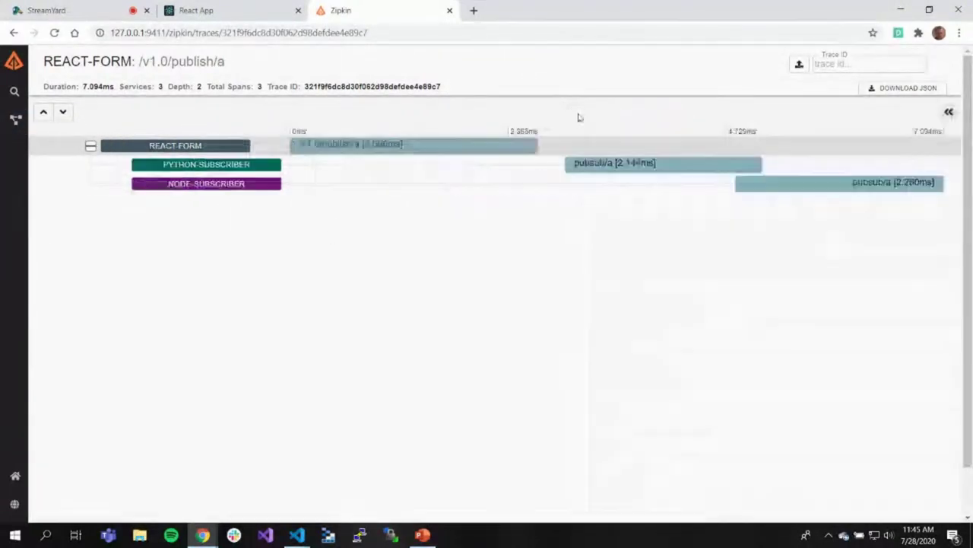
left_click(16, 120)
Load Zipkin's dependency graph linking react-form to python-subscriber and node-subscriber, then switch to PowerPoint.
left_click(669, 93)
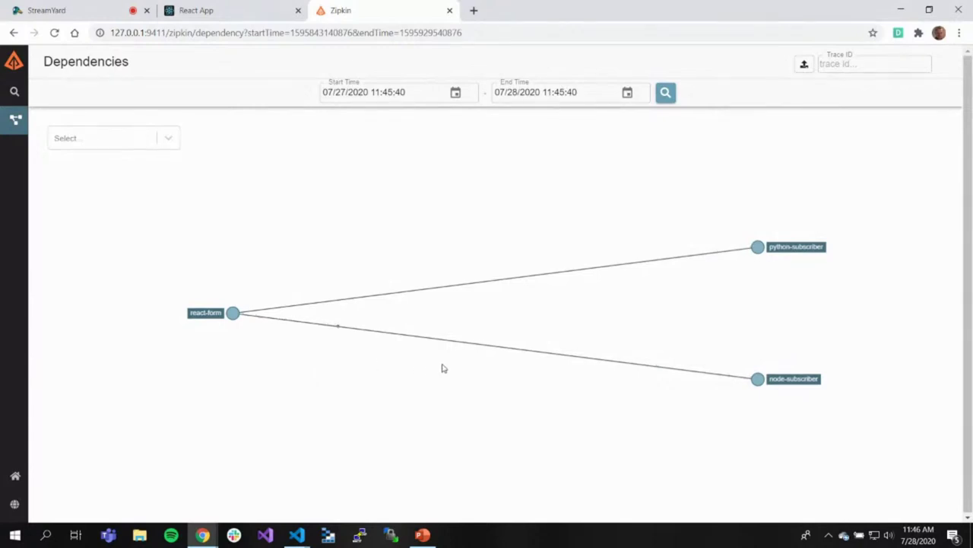
mouse_move(426, 538)
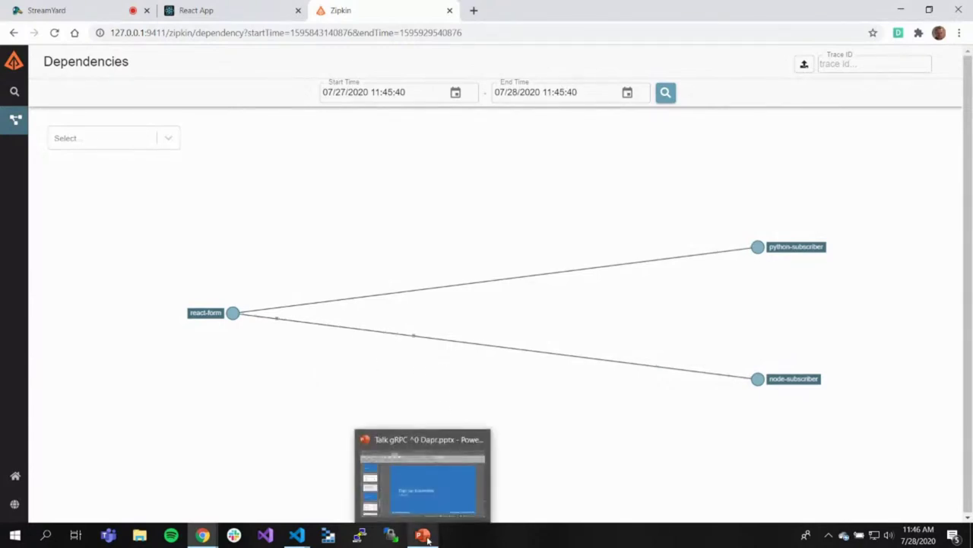
left_click(428, 492)
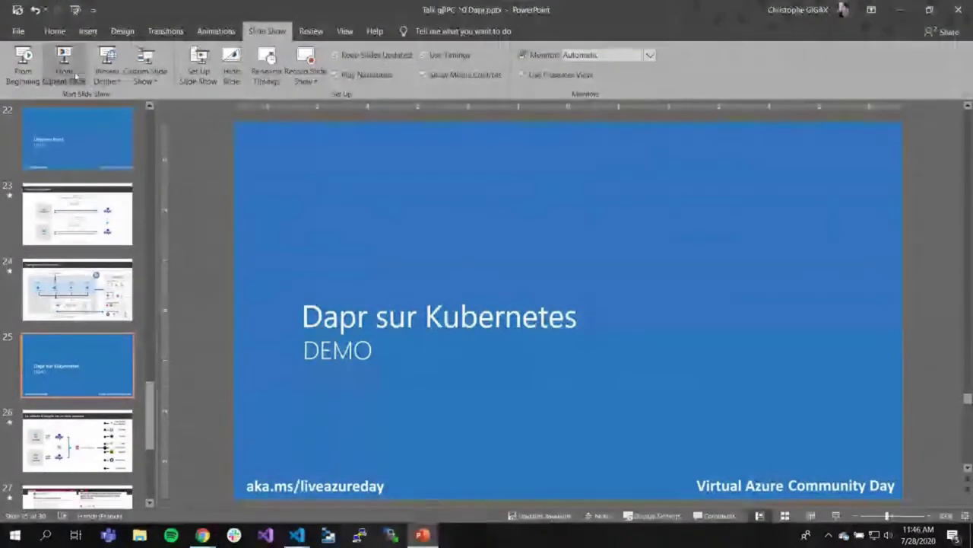
Run the slide show from slide 25 and advance to the Dapr community stats slide.
left_click(63, 65)
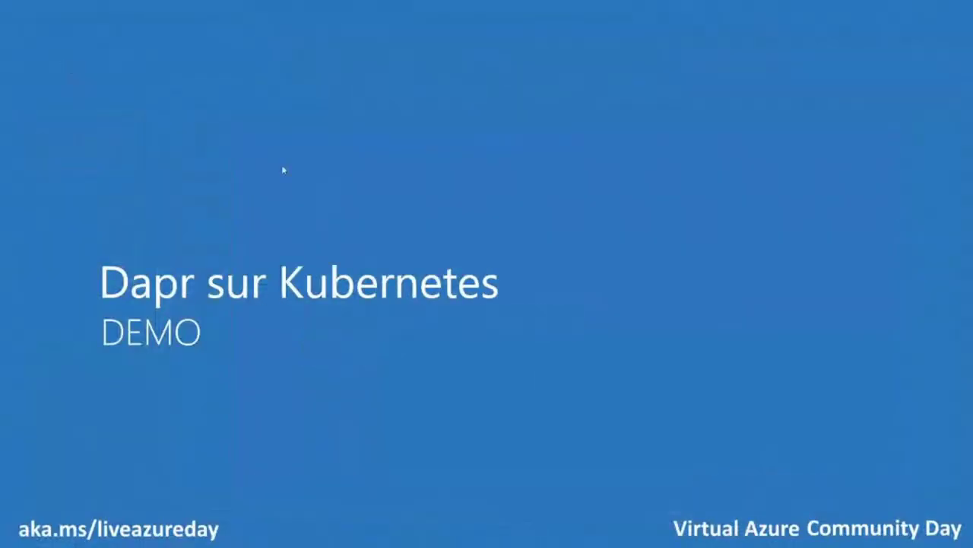
left_click(614, 223)
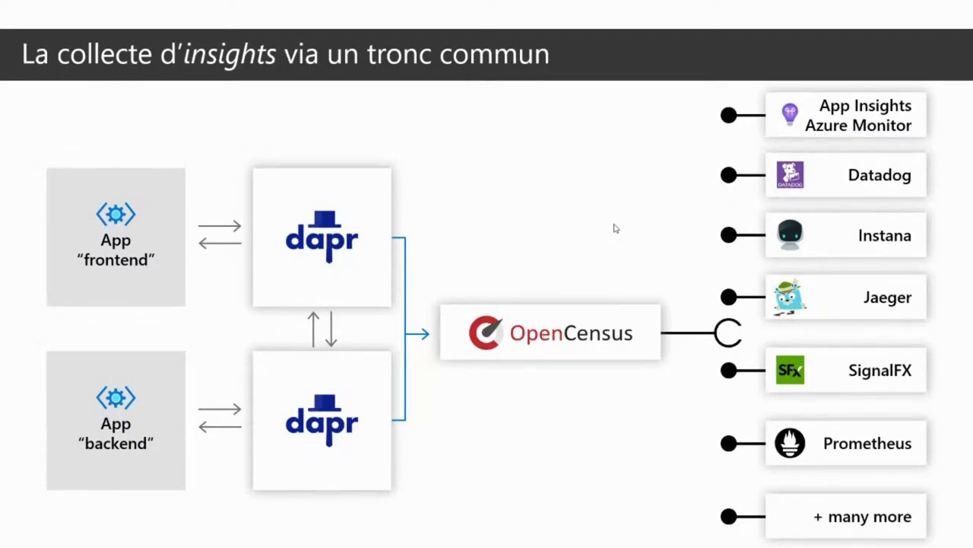
key("Right")
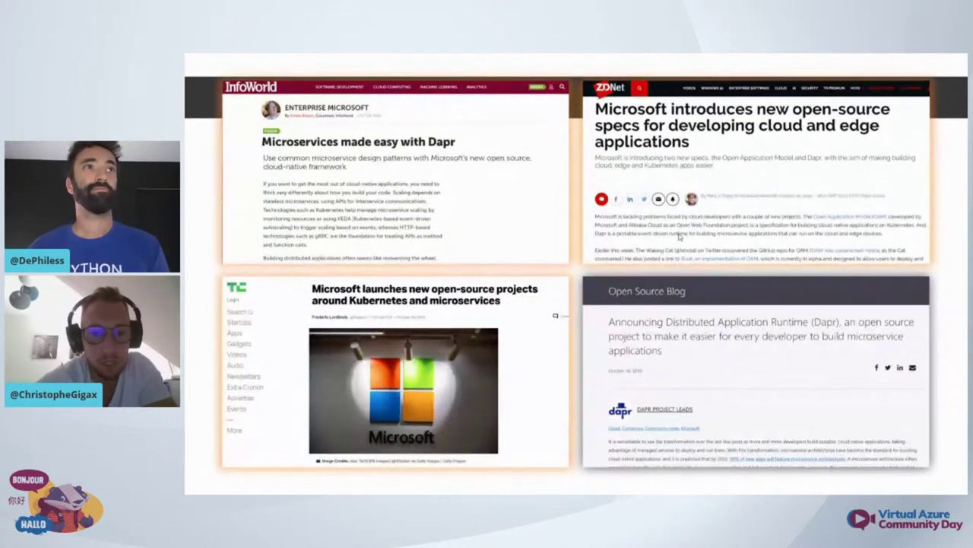
key("Right")
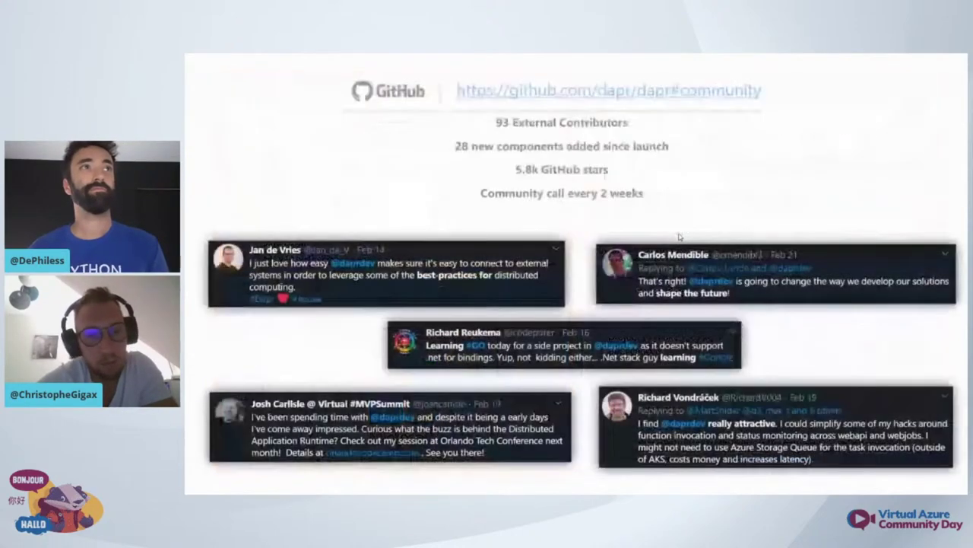
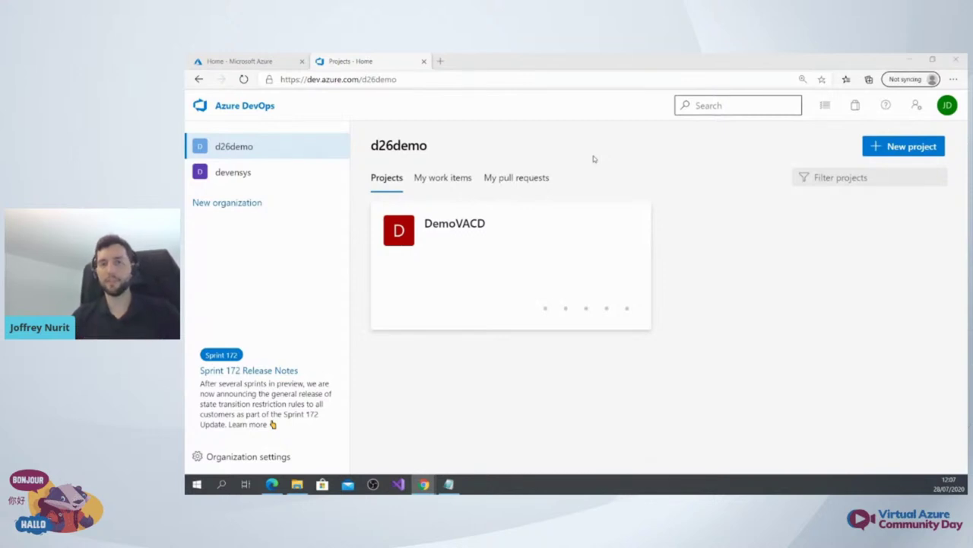
Open the Create new project form in the d26demo Azure DevOps organization.
left_click(865, 158)
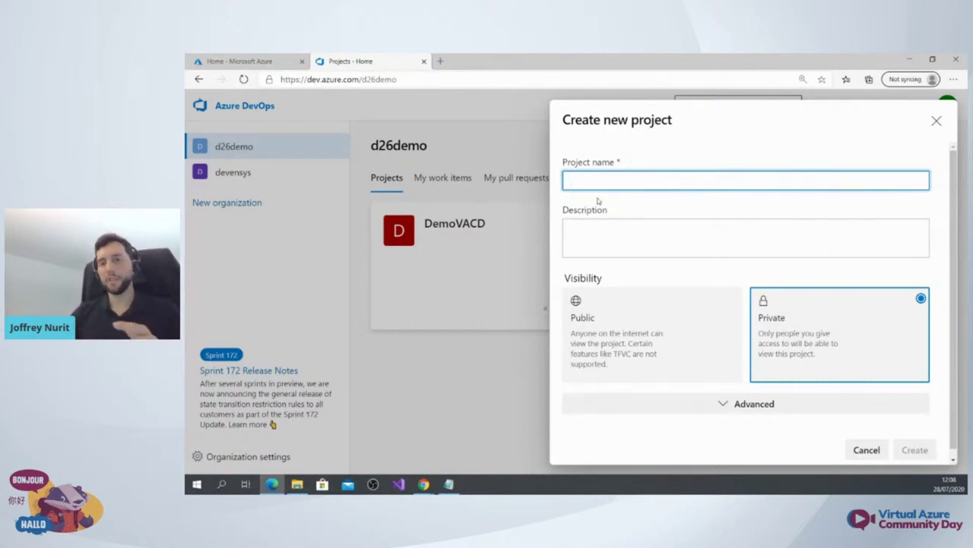
Create a private project named ProjectVACD.
type("ProjectV")
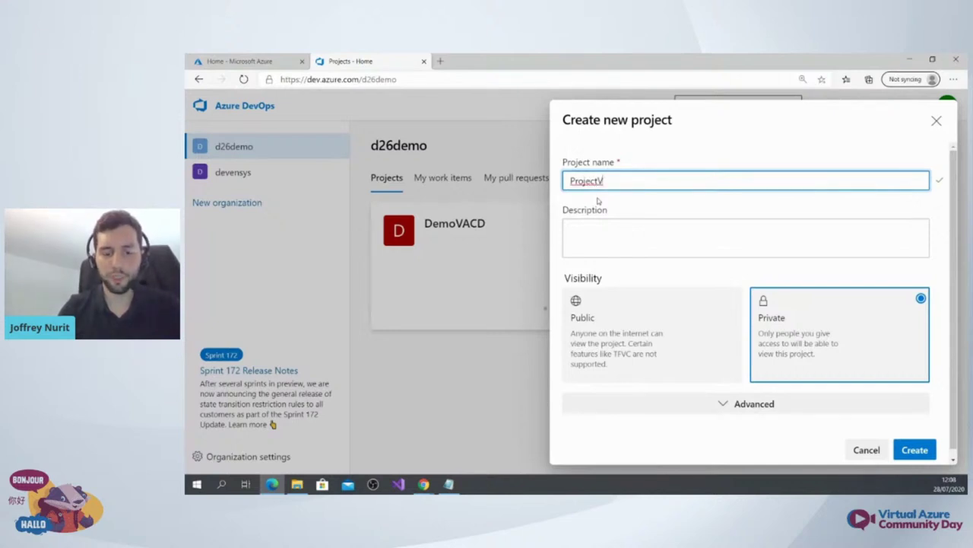
type("ACD")
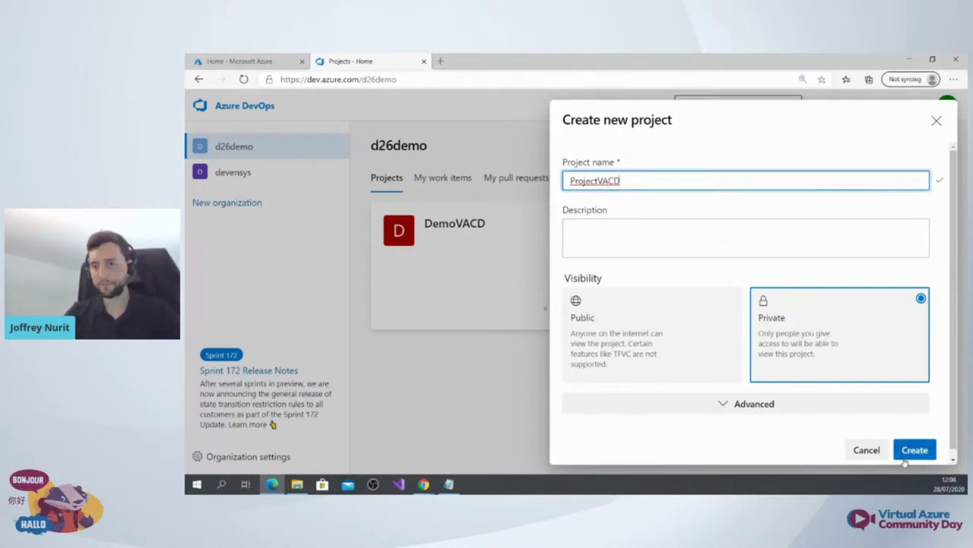
left_click(915, 453)
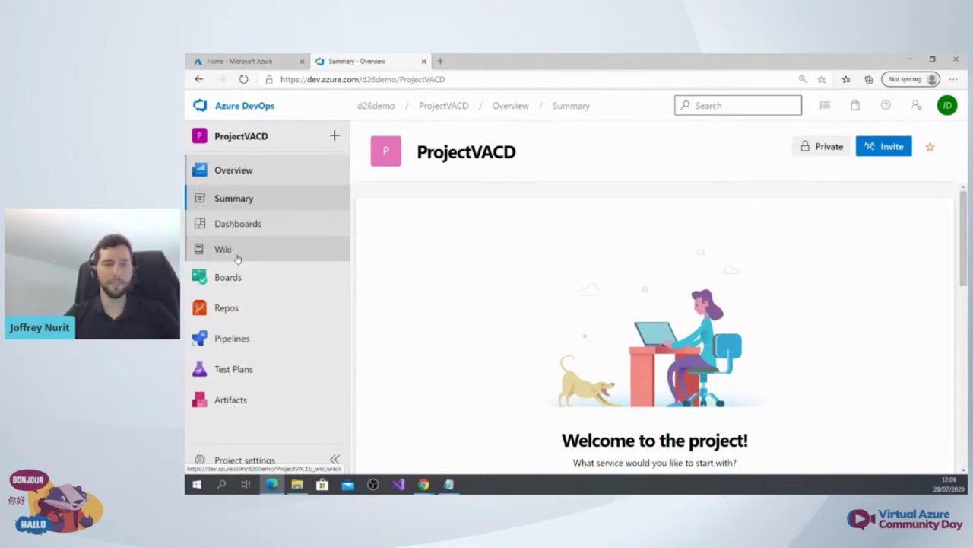
mouse_move(244, 279)
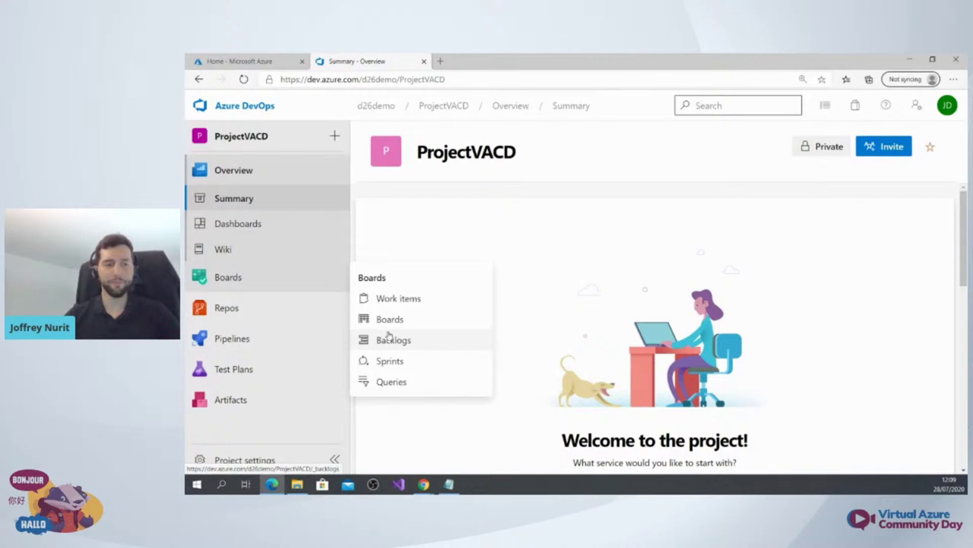
mouse_move(283, 316)
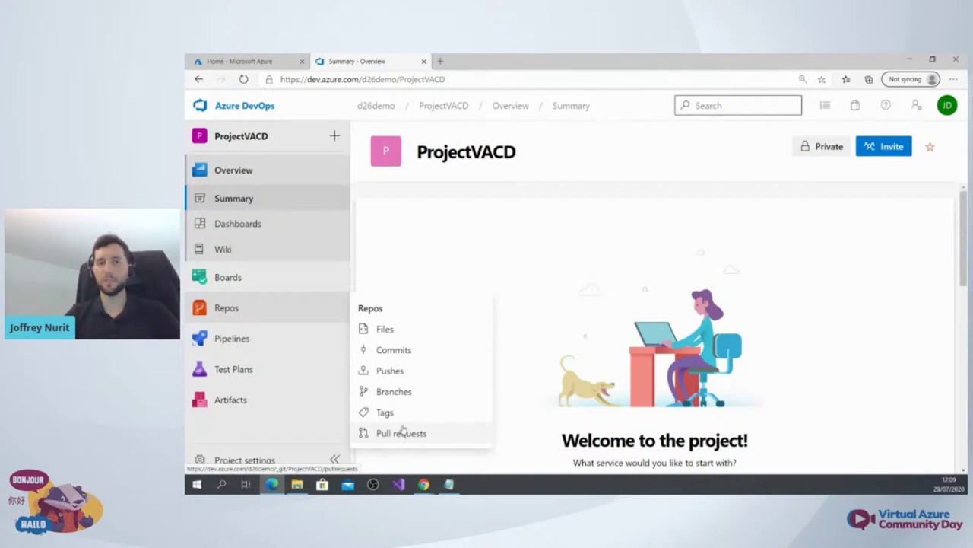
mouse_move(277, 351)
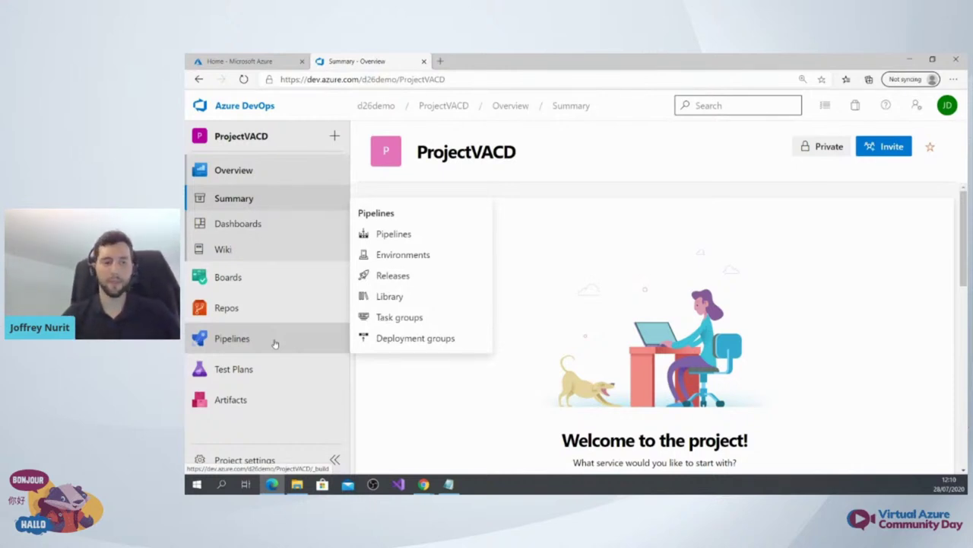
Bring up the Repos options in the ProjectVACD project's left navigation.
mouse_move(264, 371)
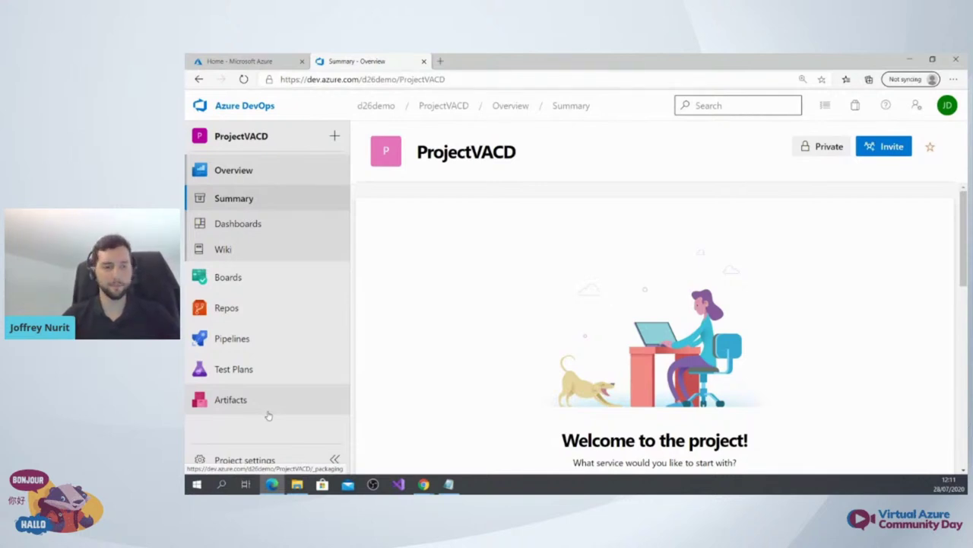
Open the ProjectVACD repository files and initialize it with a README.
mouse_move(273, 316)
left_click(391, 331)
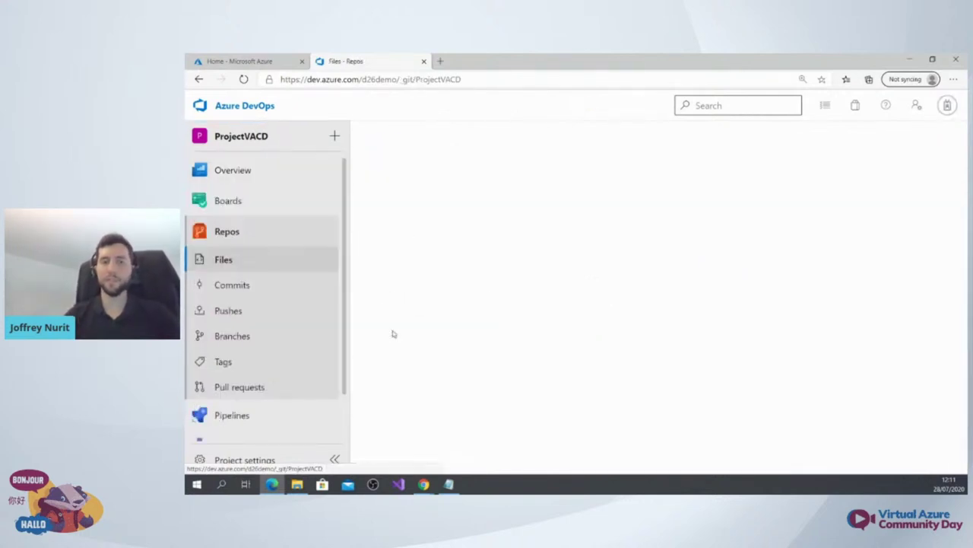
scroll(554, 331, "down", 3)
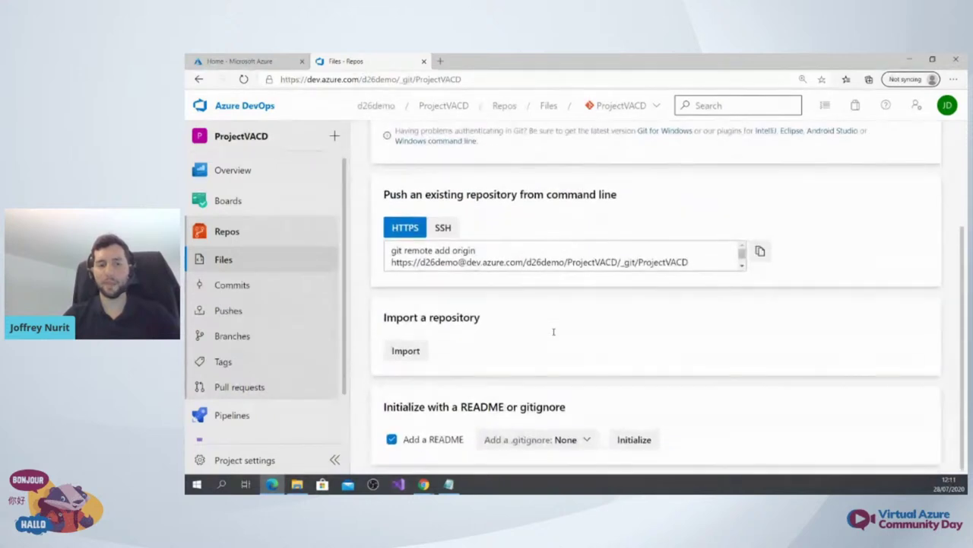
left_click(532, 439)
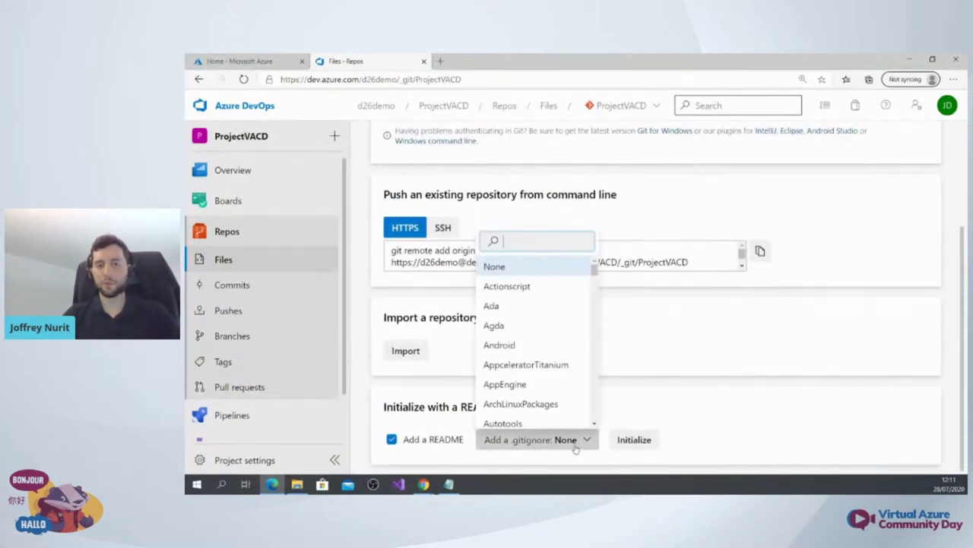
left_click(636, 439)
left_click(632, 444)
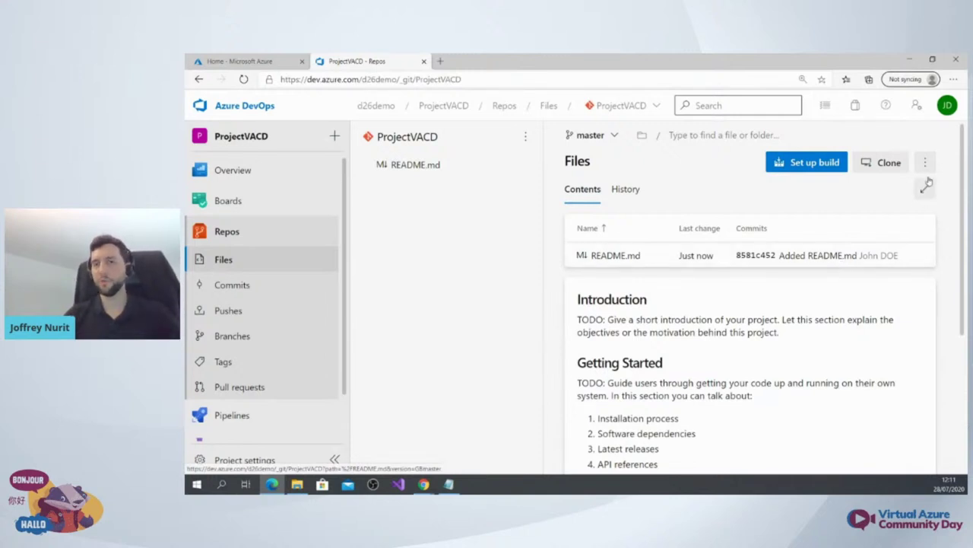
Show the clone options and the IDEs available for cloning the repository.
left_click(887, 163)
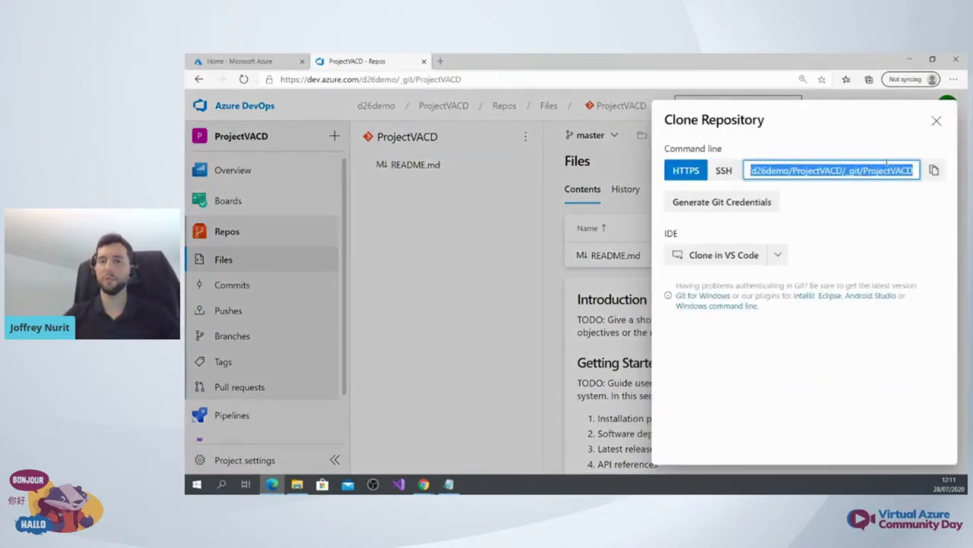
left_click(777, 254)
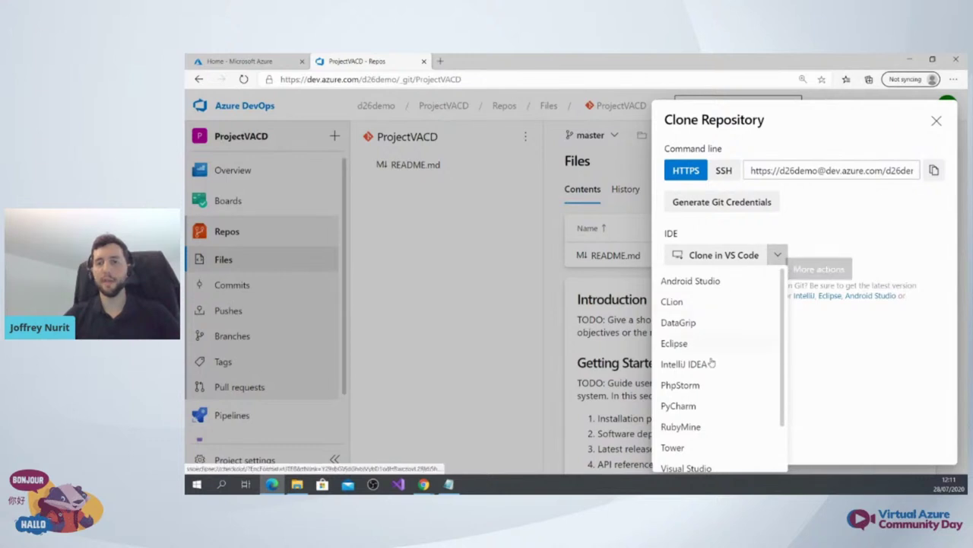
scroll(707, 451, "down", 2)
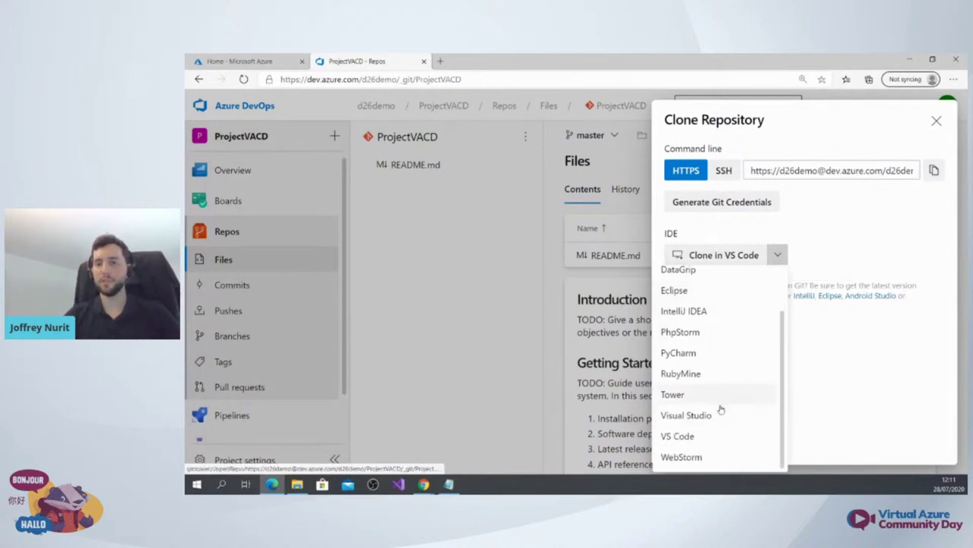
Clone the repository with Visual Studio, allowing the site to launch it.
left_click(711, 417)
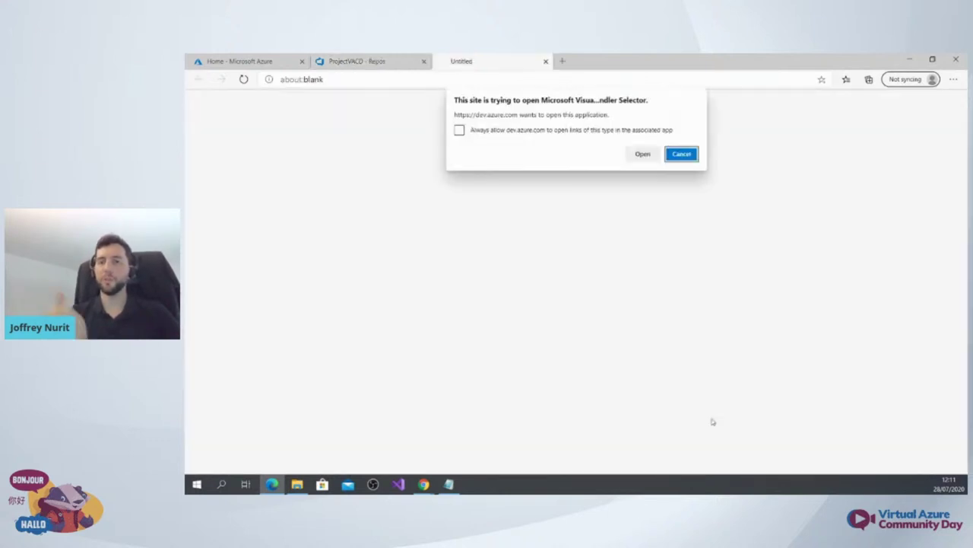
left_click(641, 156)
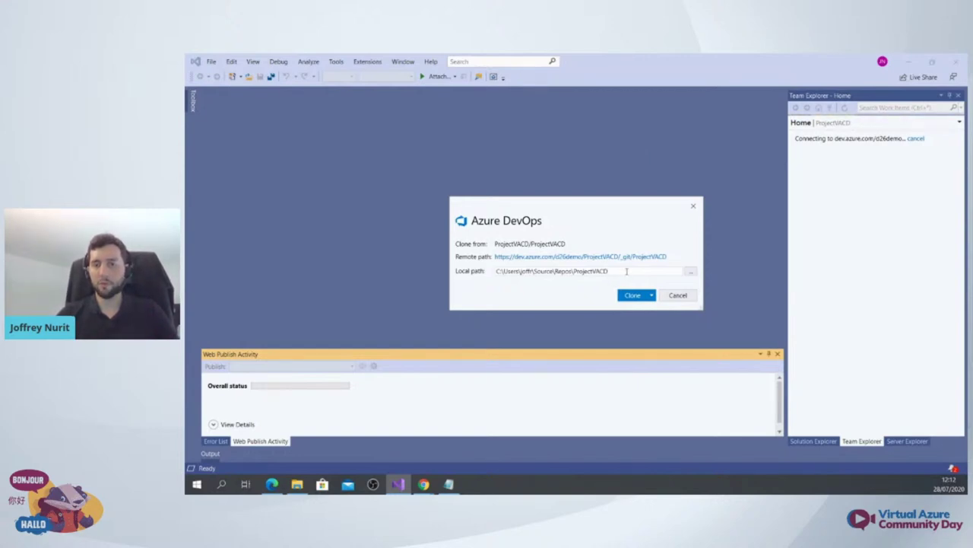
Clone ProjectVACD into the local Source\Repos\ProjectVACD folder.
left_click(629, 297)
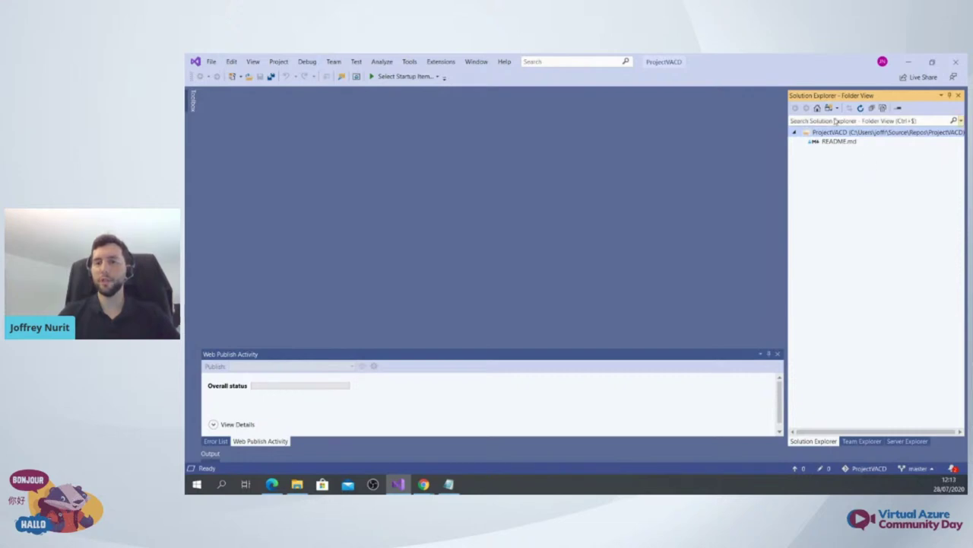
left_click(297, 484)
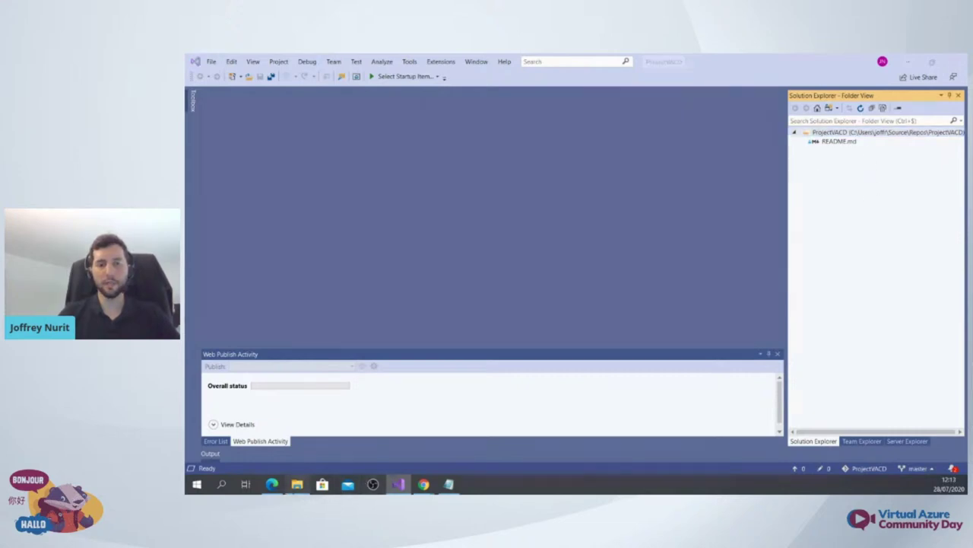
left_click(211, 62)
Start an ASP.NET Core Web Application named ProjectVACDWebApp inside the ProjectVACD folder.
mouse_move(225, 76)
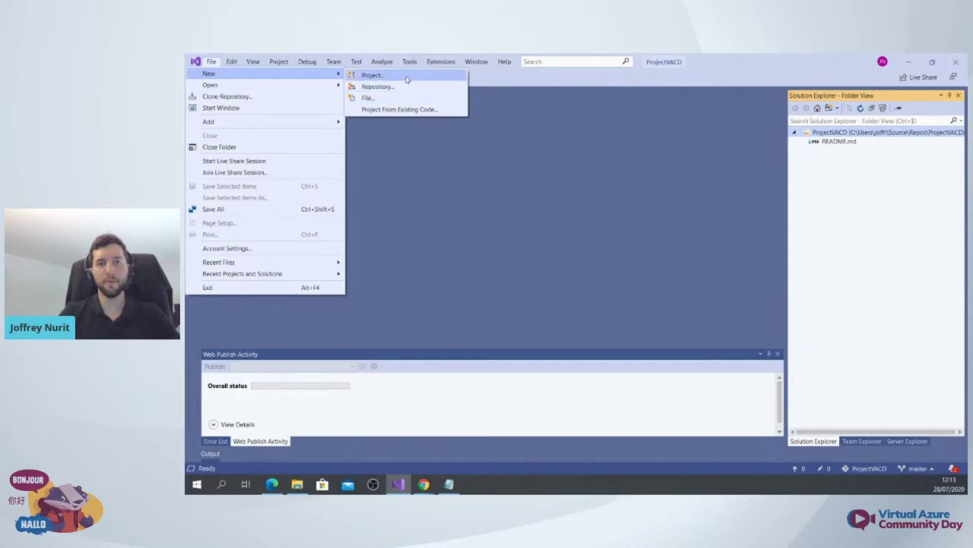
left_click(405, 76)
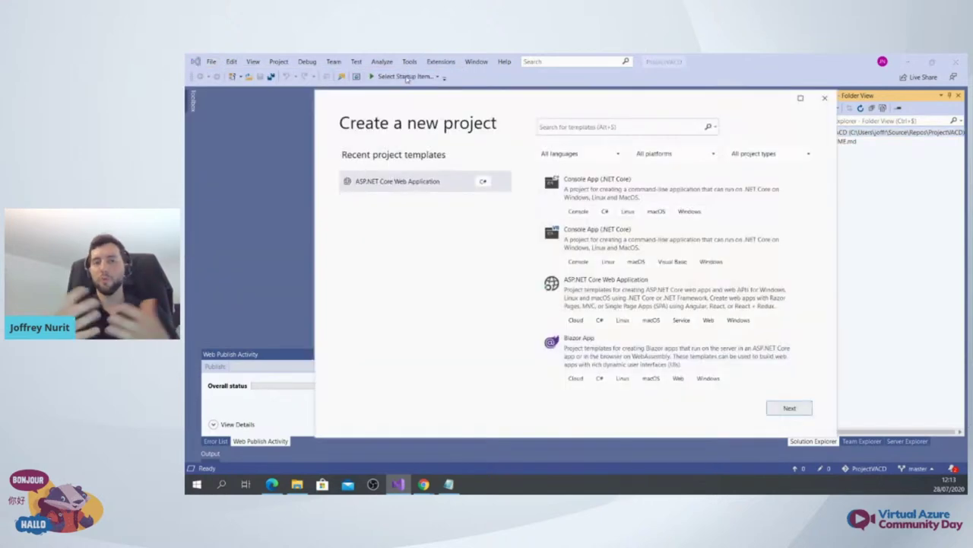
left_click(604, 292)
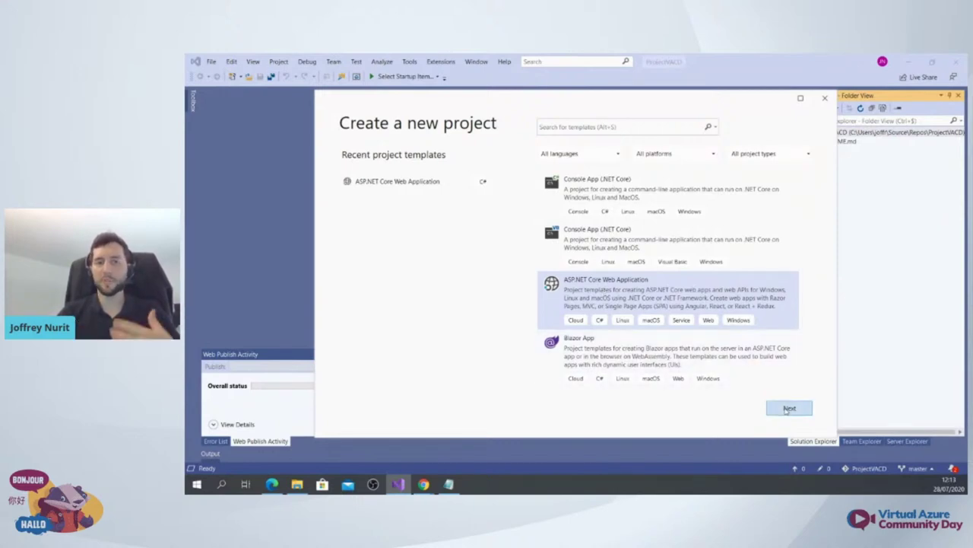
left_click(789, 409)
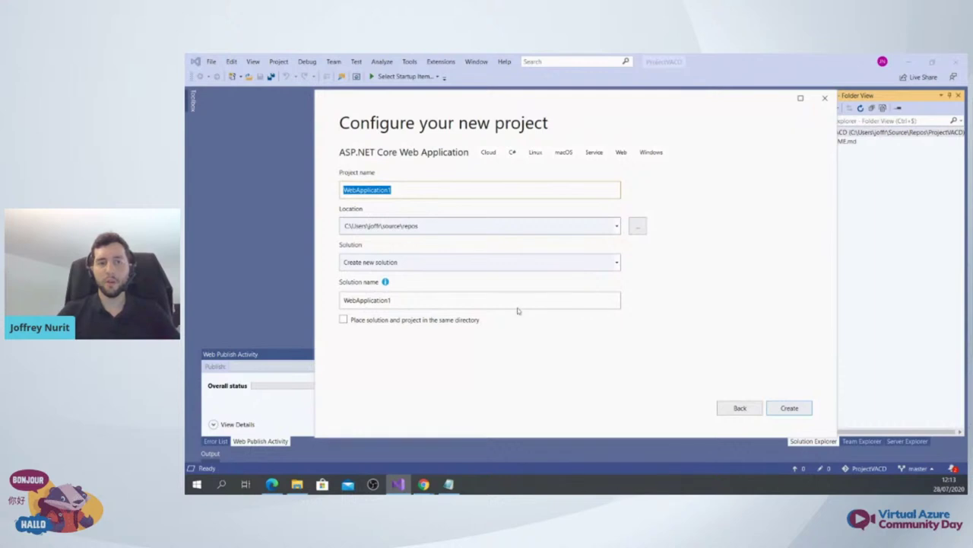
type("Project")
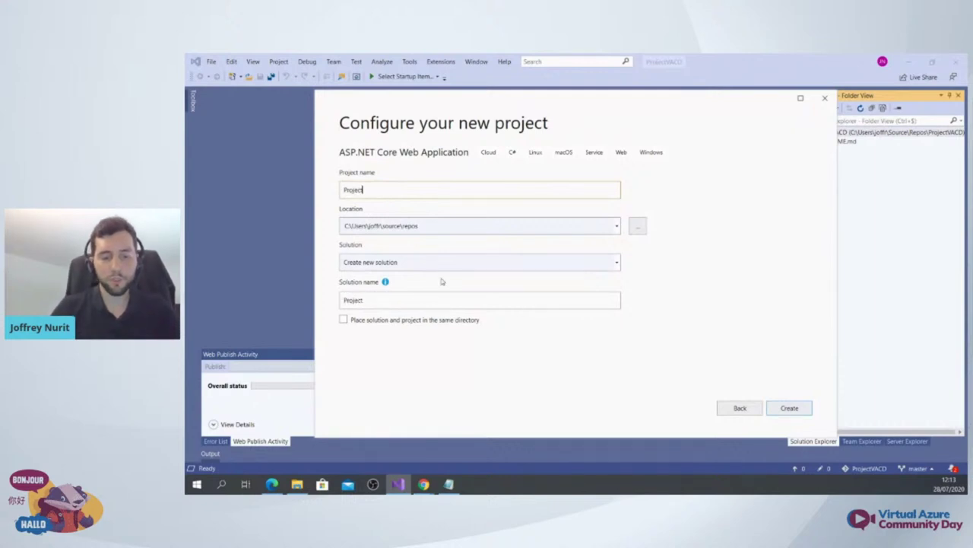
type("VACD")
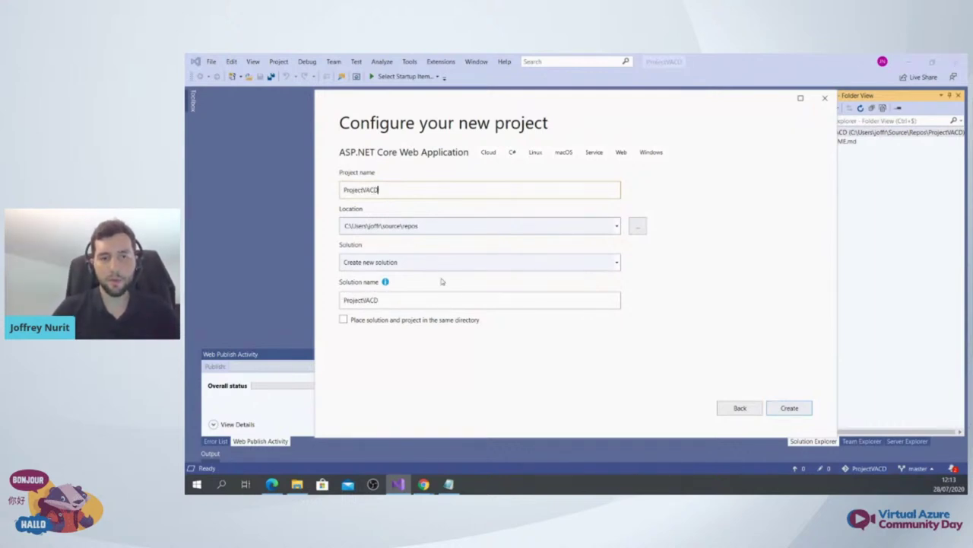
type("WebApp")
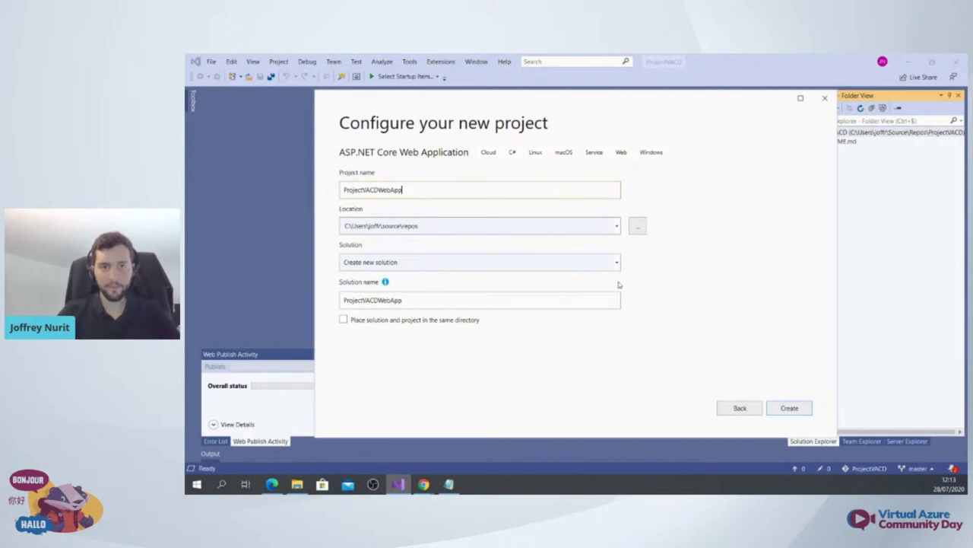
left_click(638, 226)
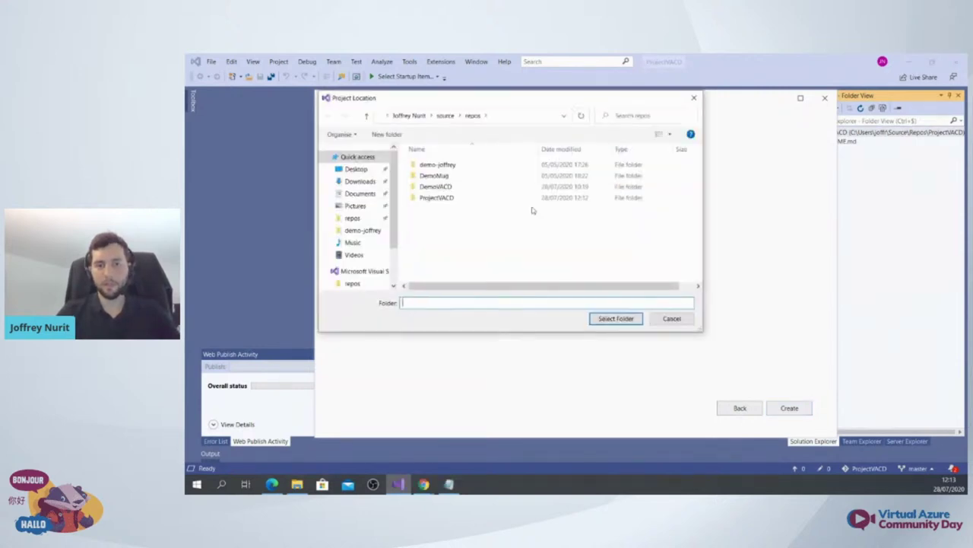
double_click(443, 199)
left_click(615, 317)
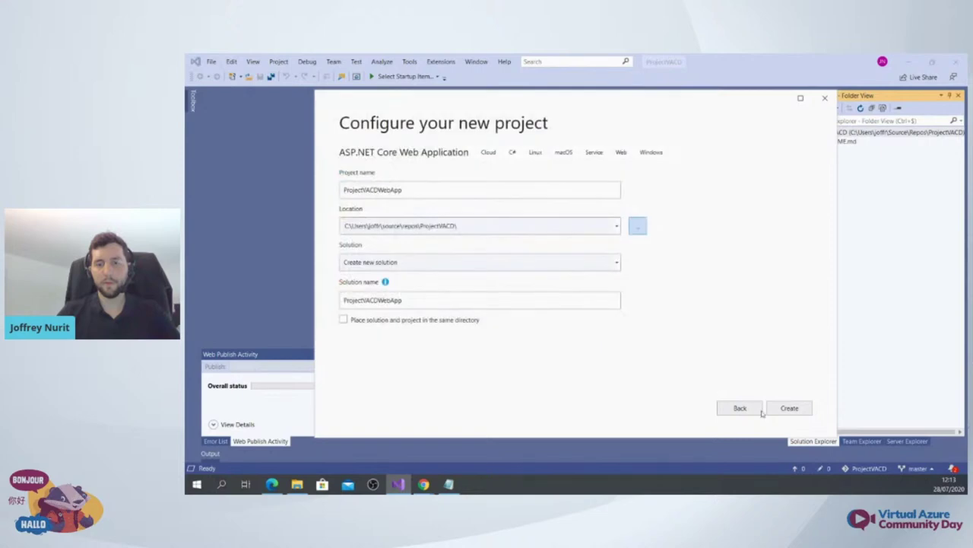
left_click(791, 411)
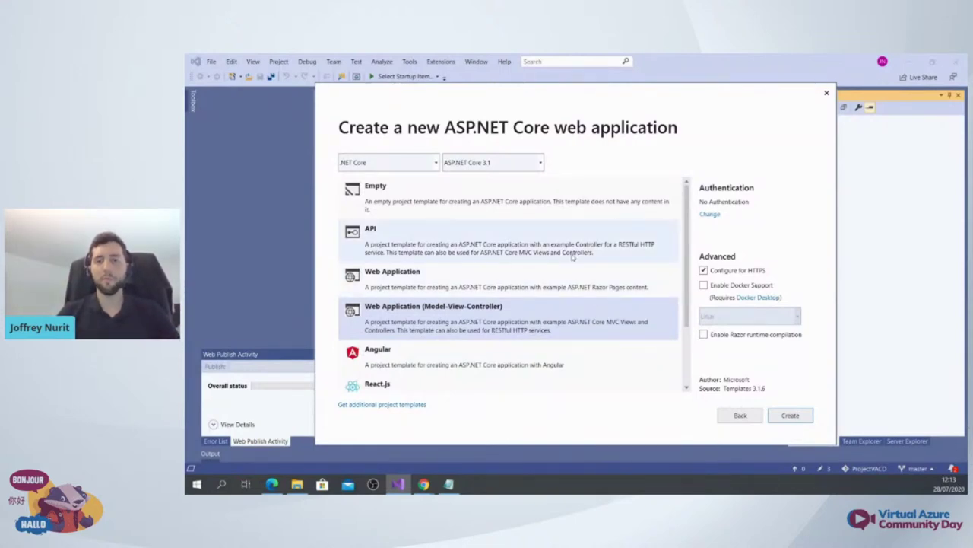
Pick the Web Application (Model-View-Controller) template from the ASP.NET Core 3.1 list.
left_click(586, 207)
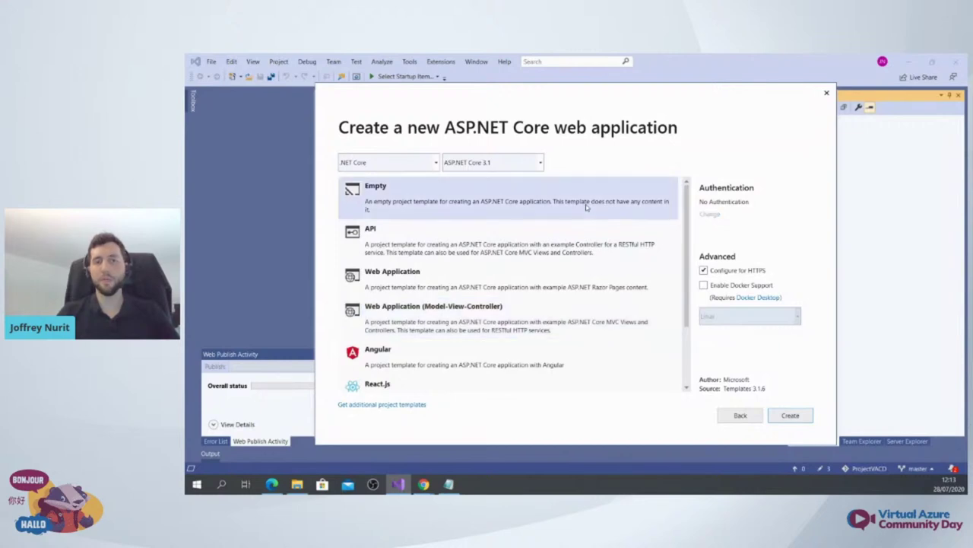
left_click(568, 257)
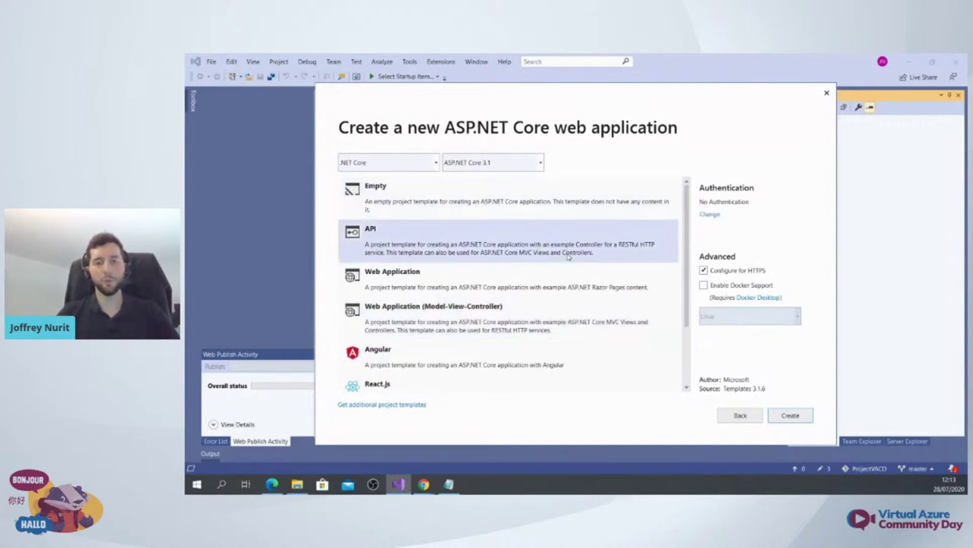
left_click(539, 306)
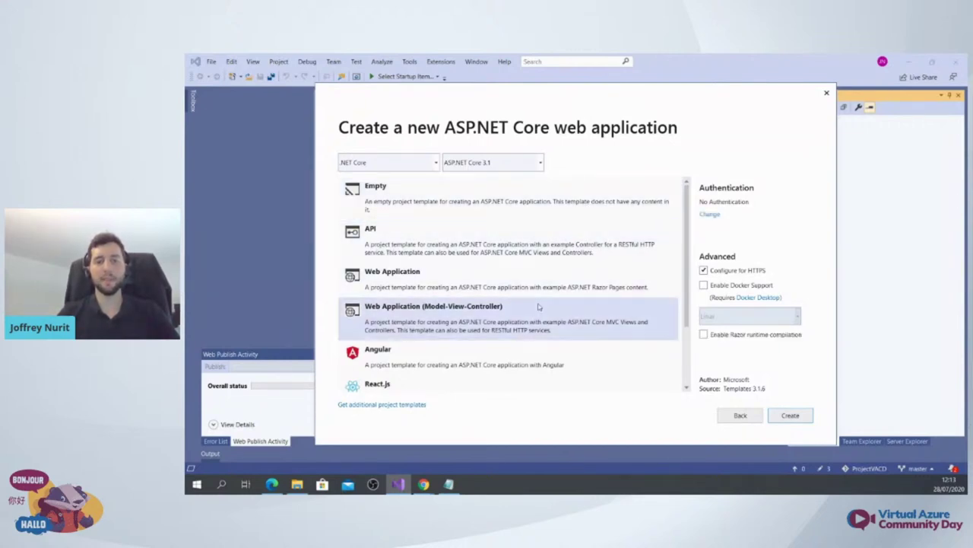
scroll(538, 306, "down", 2)
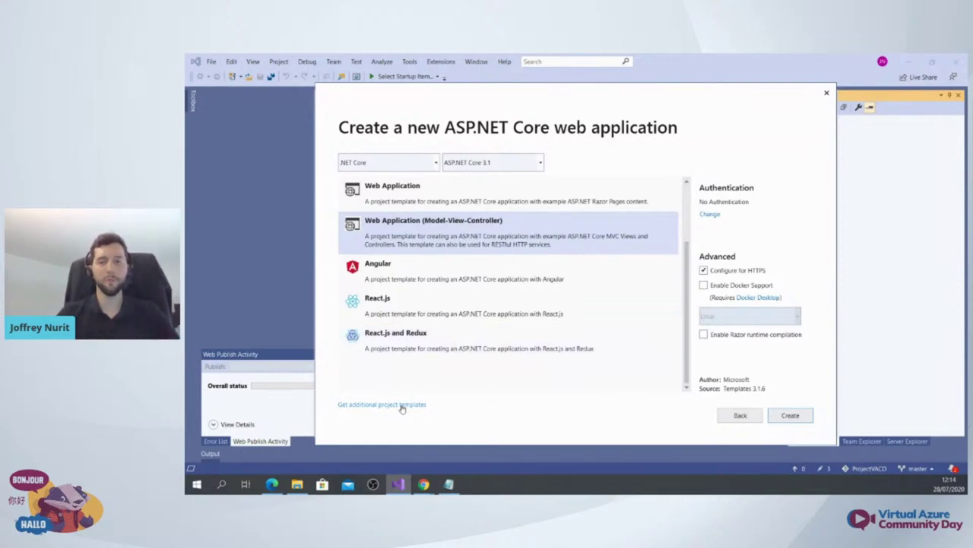
Change the web app's authentication to Individual User Accounts and confirm.
left_click(704, 216)
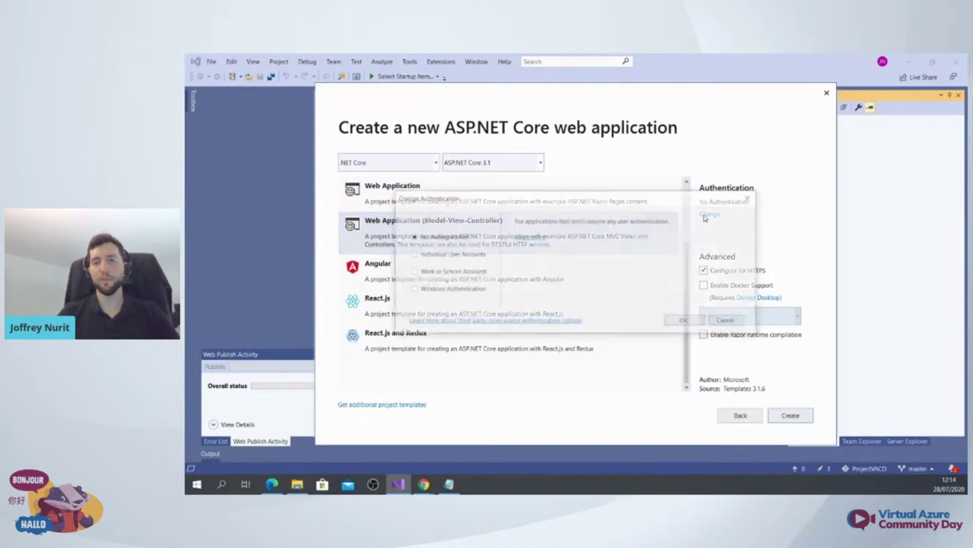
left_click(457, 255)
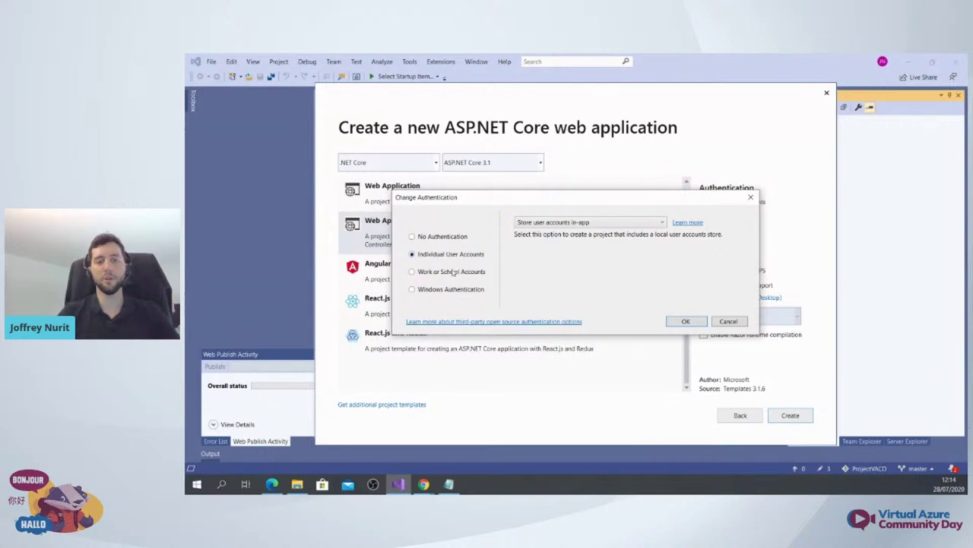
left_click(453, 273)
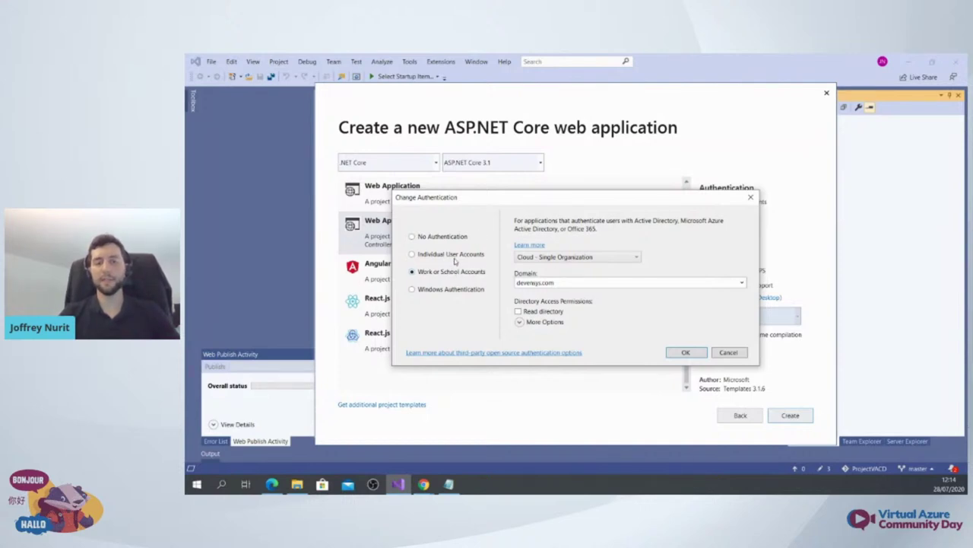
left_click(452, 254)
left_click(687, 322)
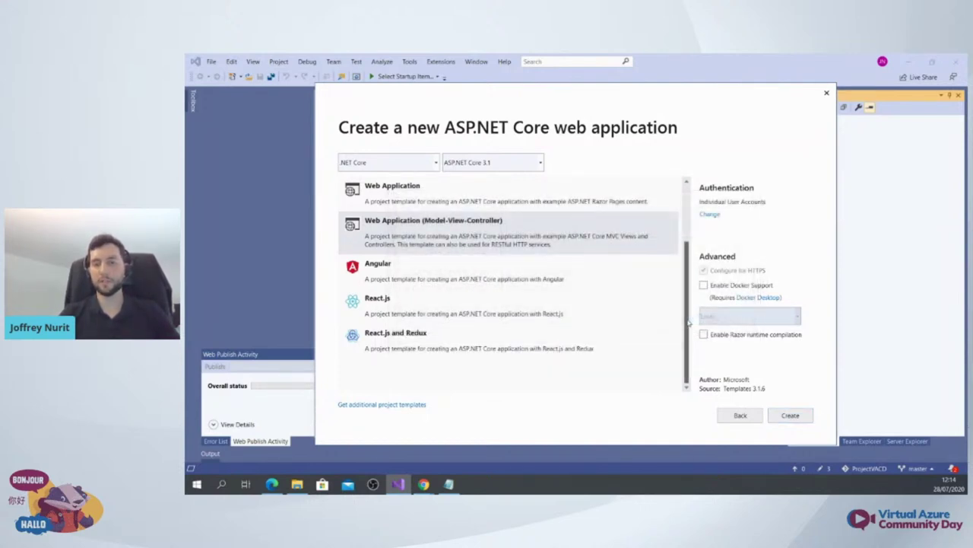
Enable Docker support with Linux containers and create the MVC project.
left_click(717, 287)
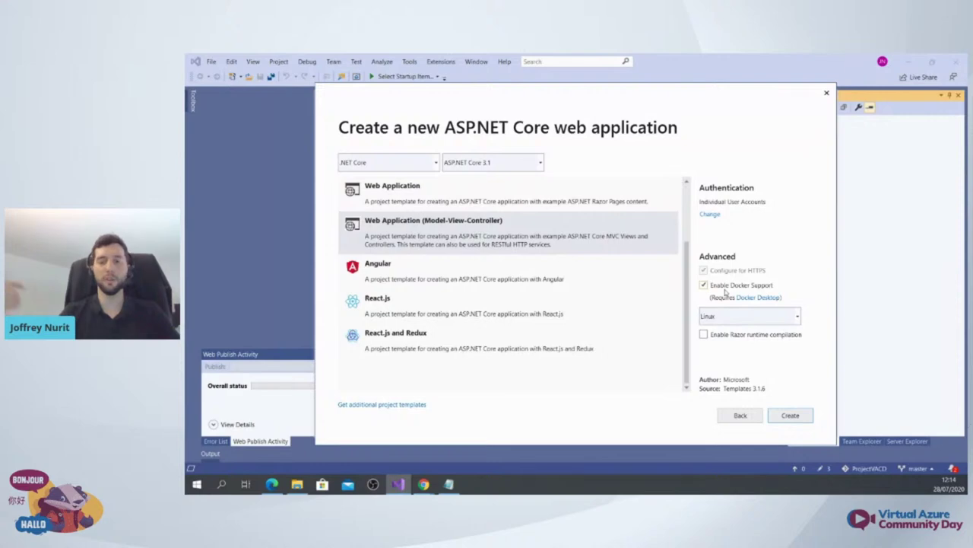
left_click(797, 316)
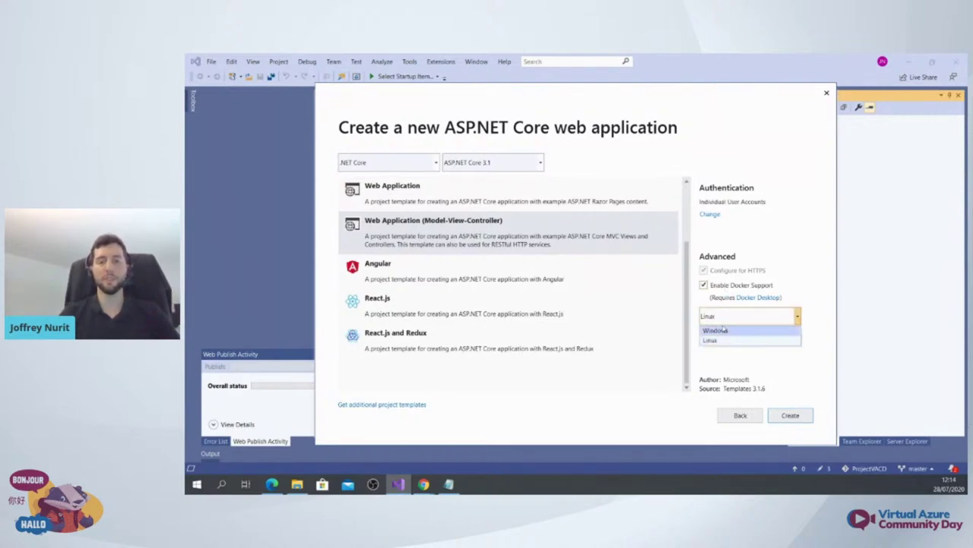
left_click(720, 292)
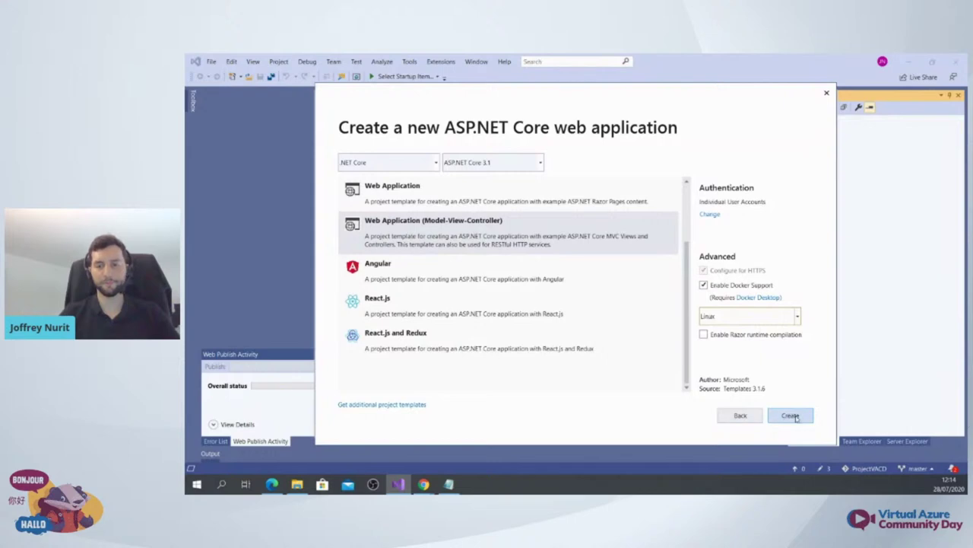
left_click(793, 415)
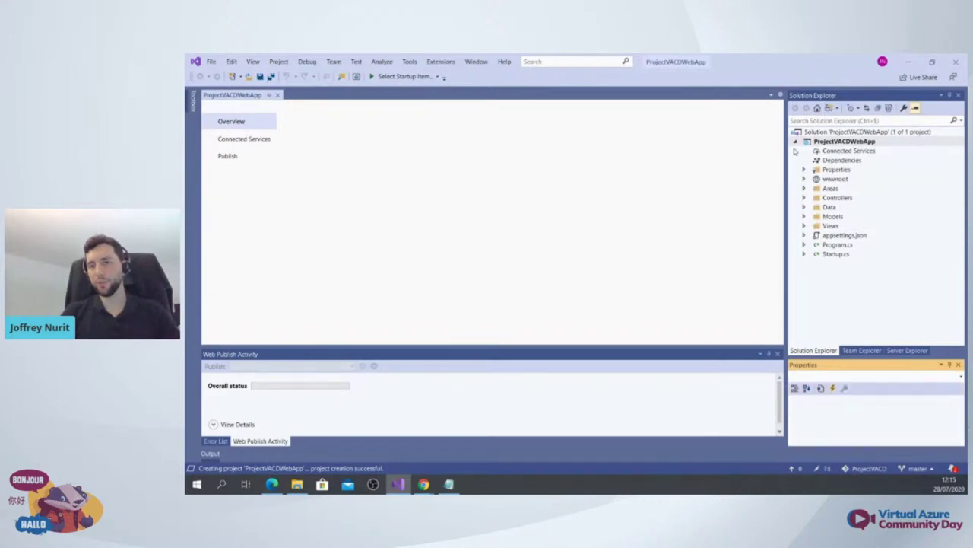
Open the context menu of the ProjectVACDWebApp solution in Solution Explorer.
left_click(828, 131)
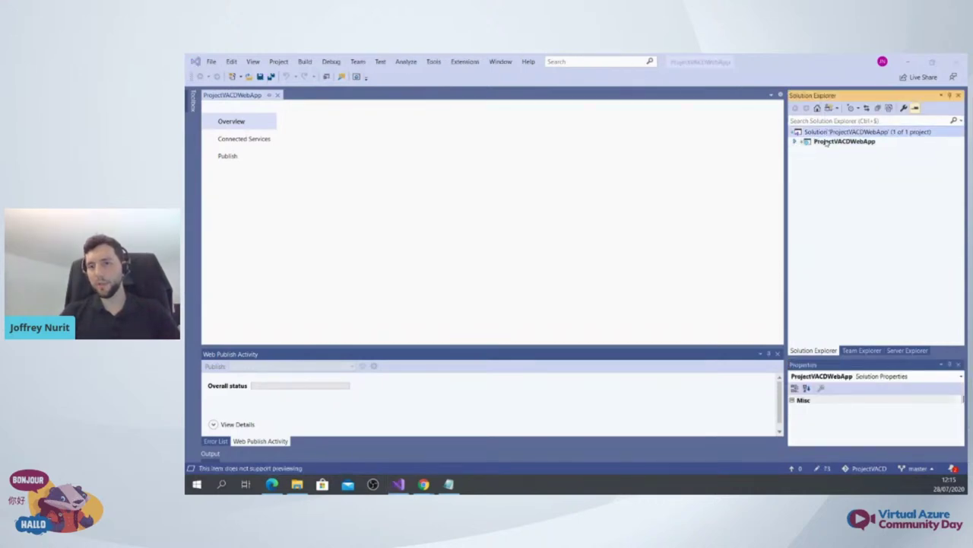
right_click(827, 132)
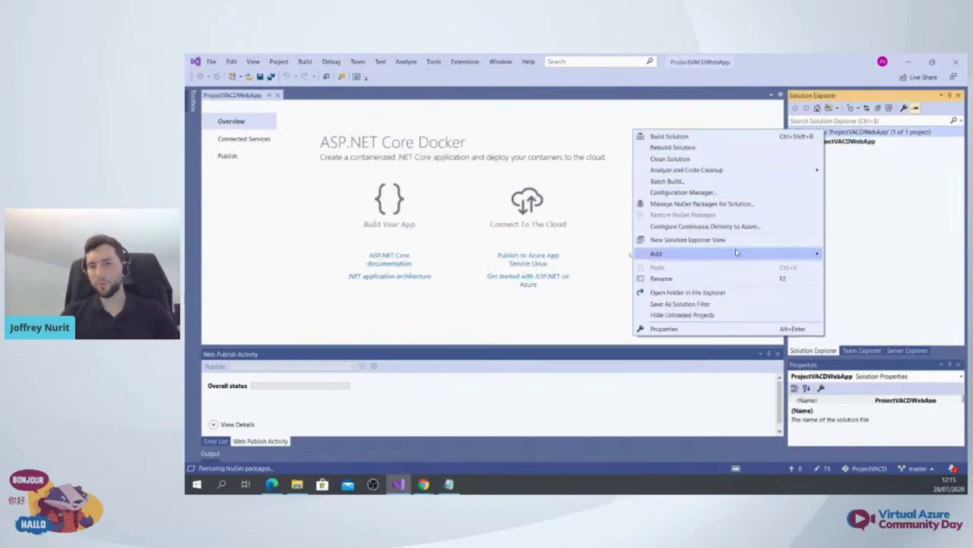
Add a new ASP.NET Core Web Application project named ProjectVACDWebApp2 to the solution.
left_click(555, 258)
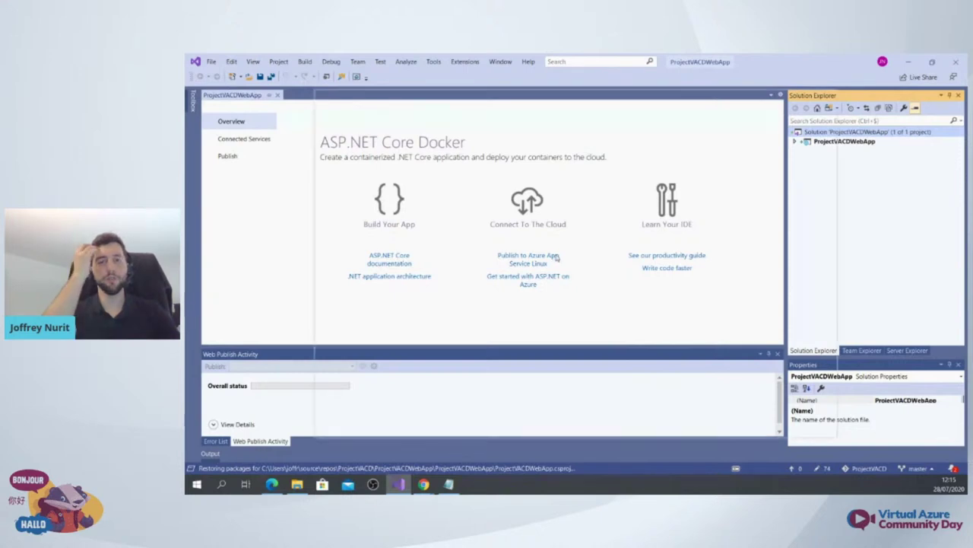
left_click(580, 285)
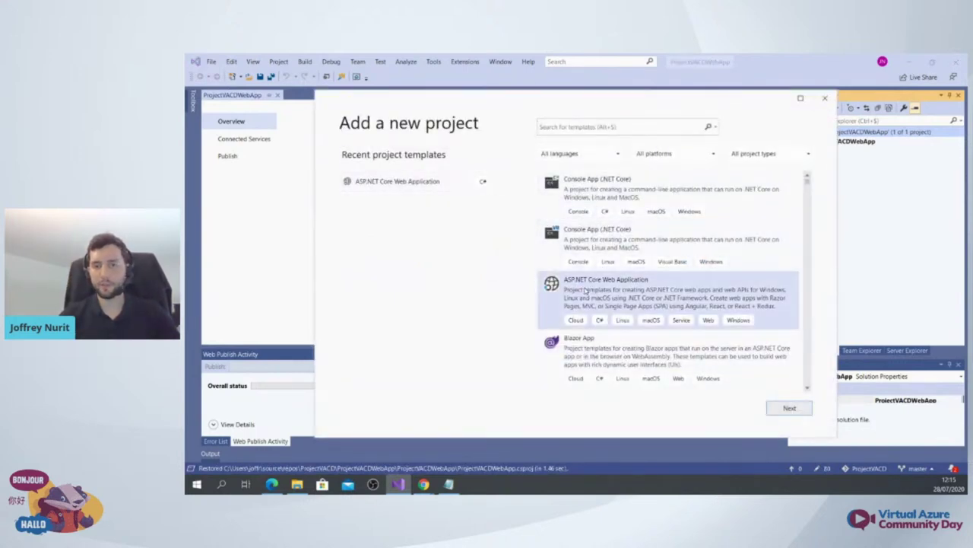
left_click(787, 408)
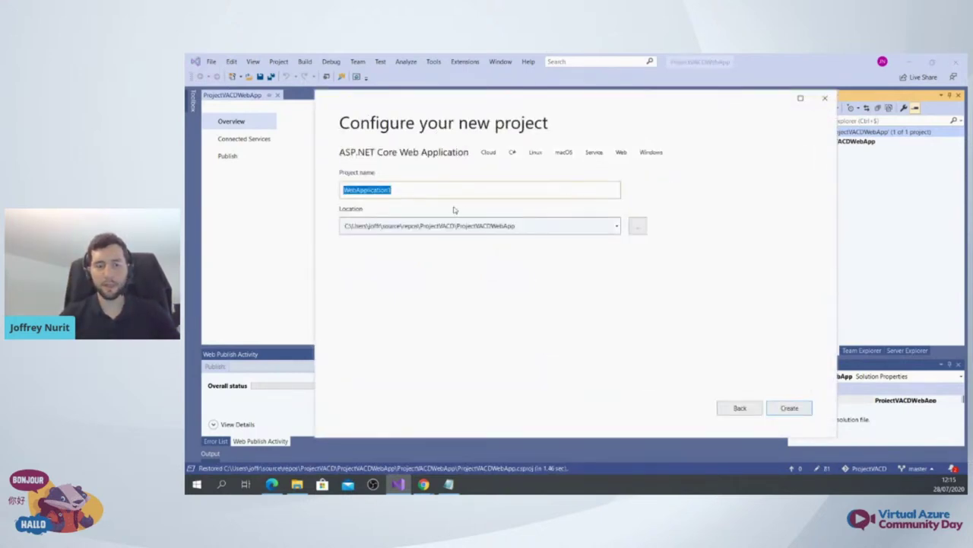
type("ProjectV")
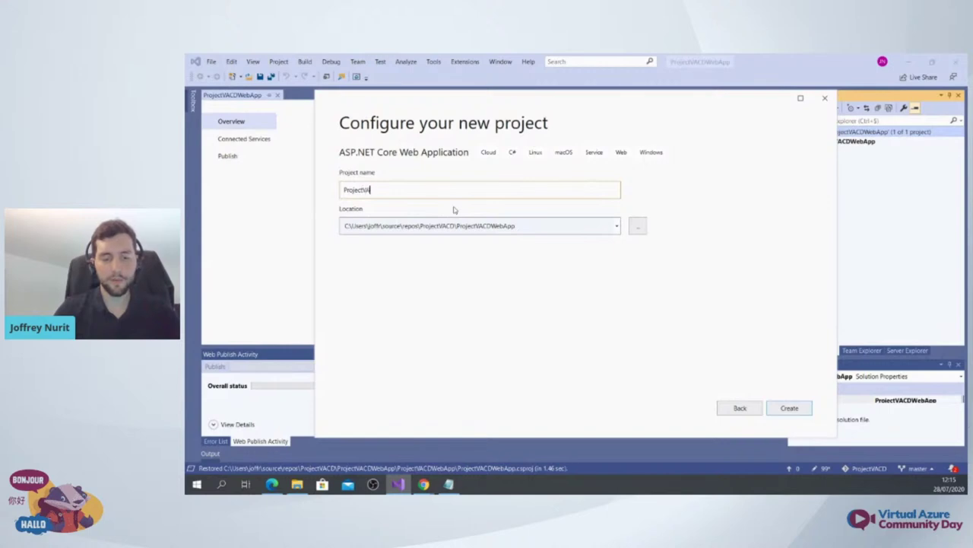
type("ACDWebA")
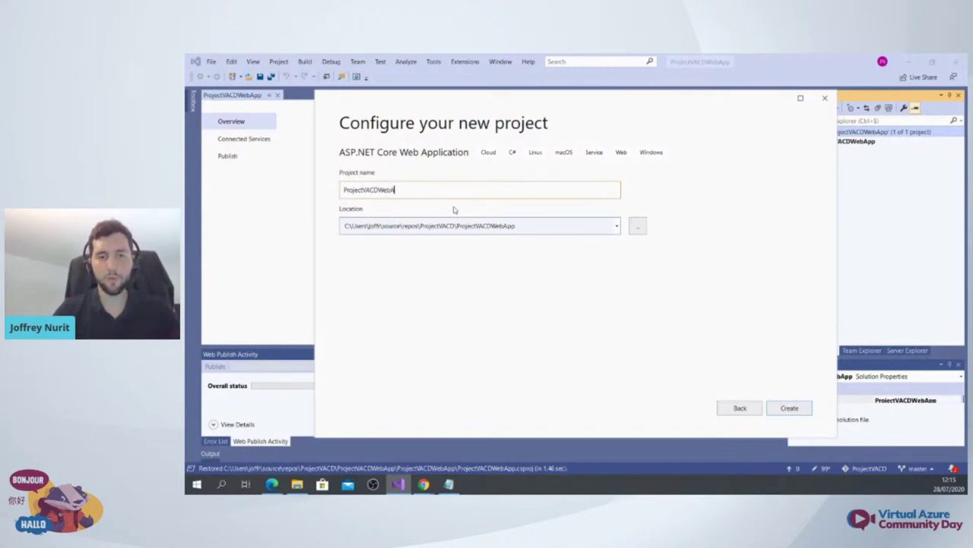
type("pp2")
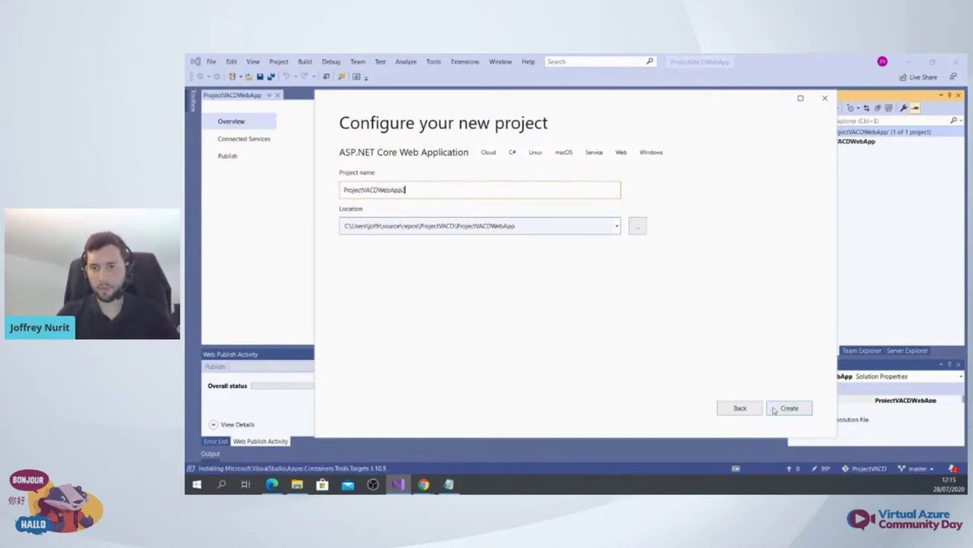
left_click(775, 409)
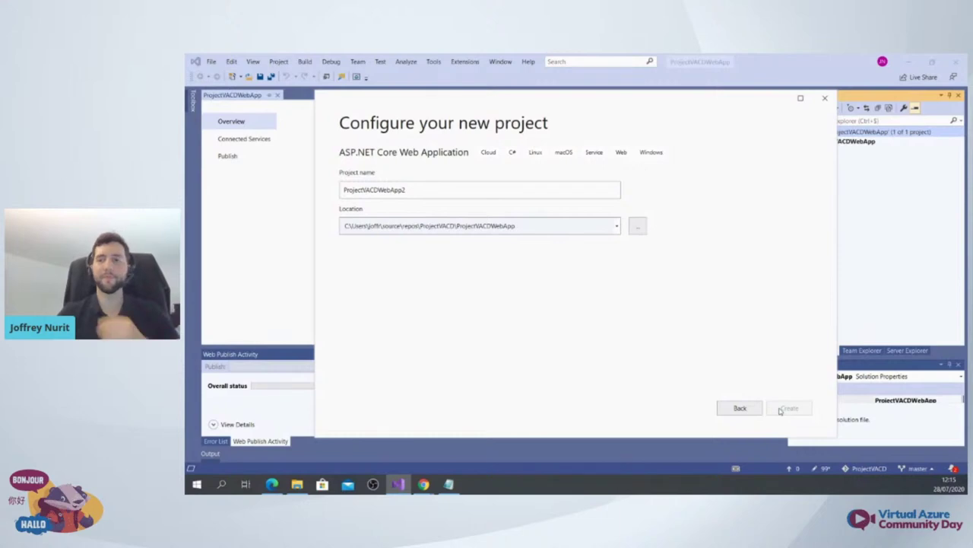
Create it as an MVC app with Individual User Accounts and Docker support off.
left_click(732, 286)
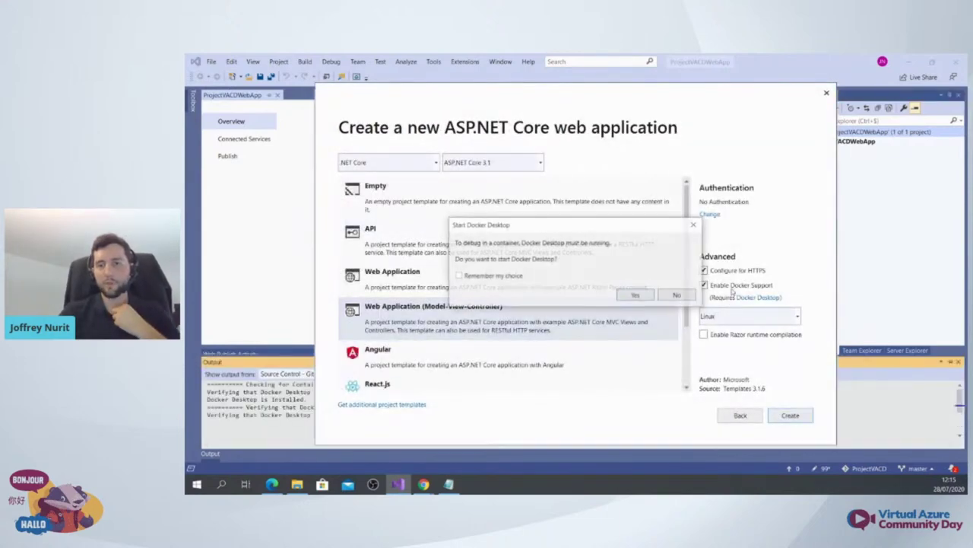
left_click(693, 224)
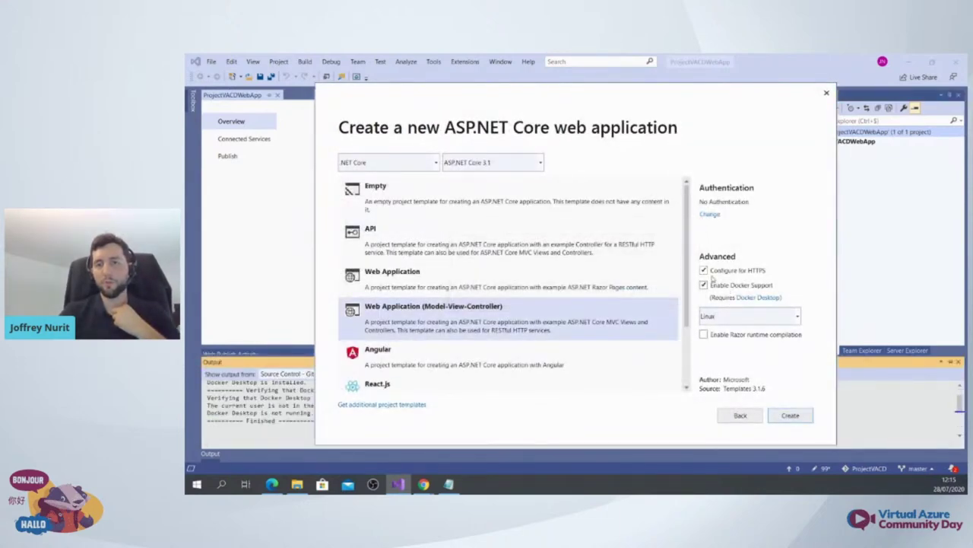
left_click(703, 285)
left_click(709, 214)
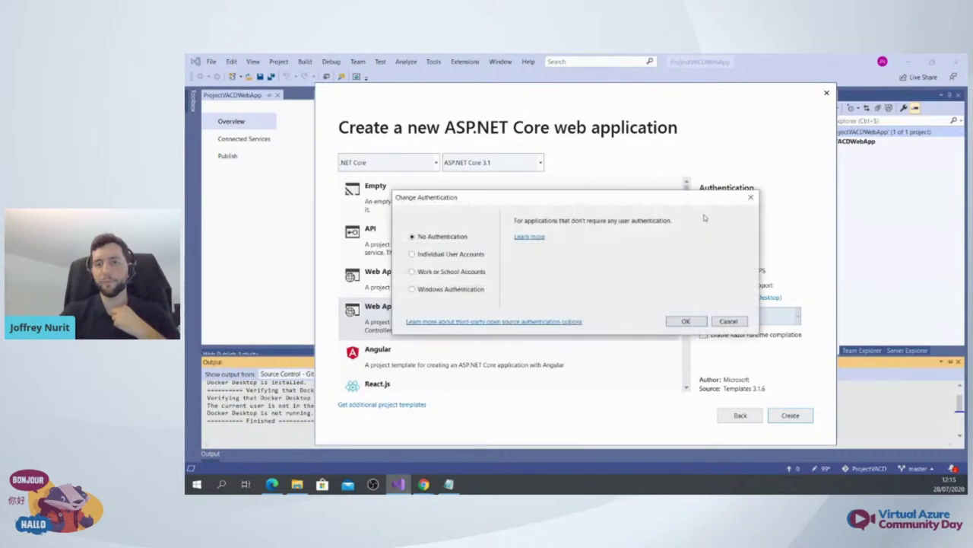
left_click(458, 256)
left_click(686, 321)
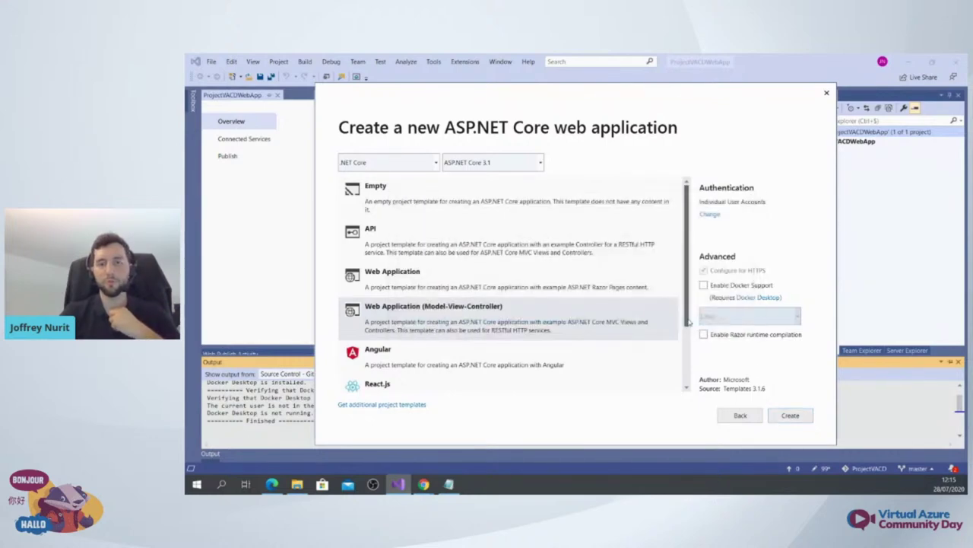
left_click(790, 415)
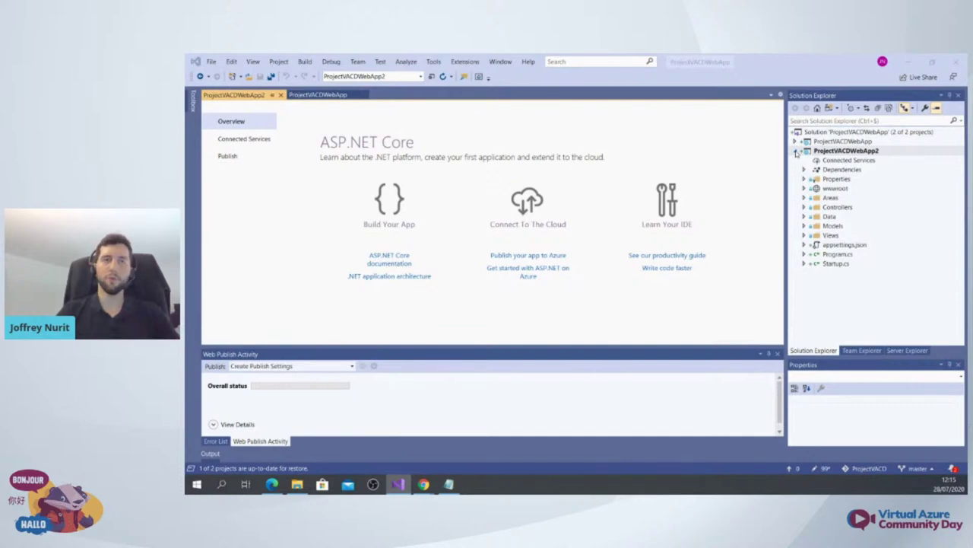
Switch to Team Explorer, then back to Solution Explorer to view both projects.
left_click(862, 350)
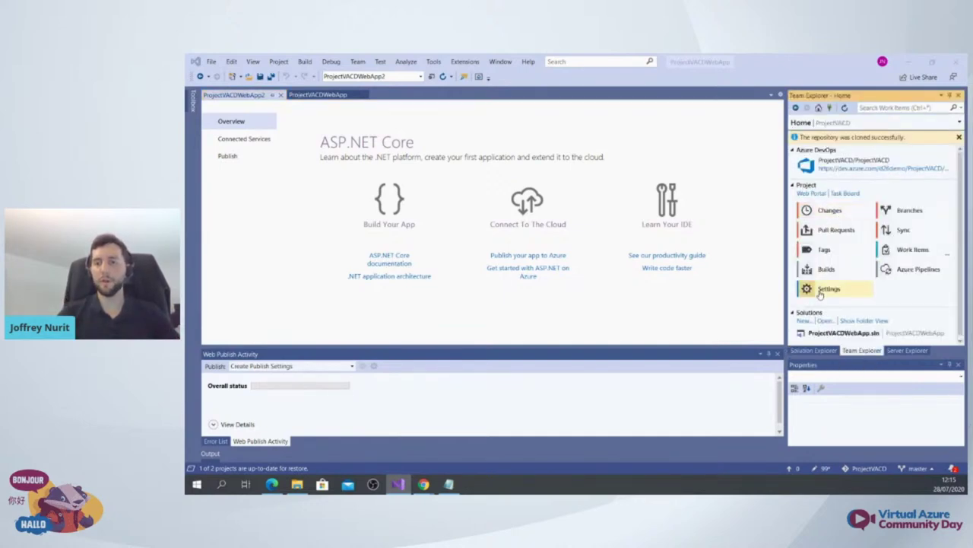
left_click(812, 350)
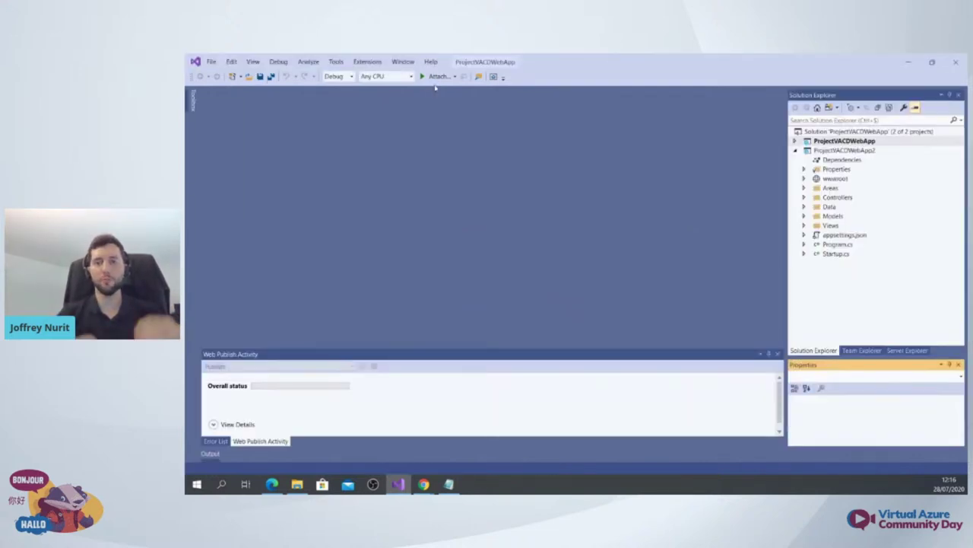
Run ProjectVACDWebApp2 on IIS Express so its Welcome page opens at localhost:44318.
left_click(842, 151)
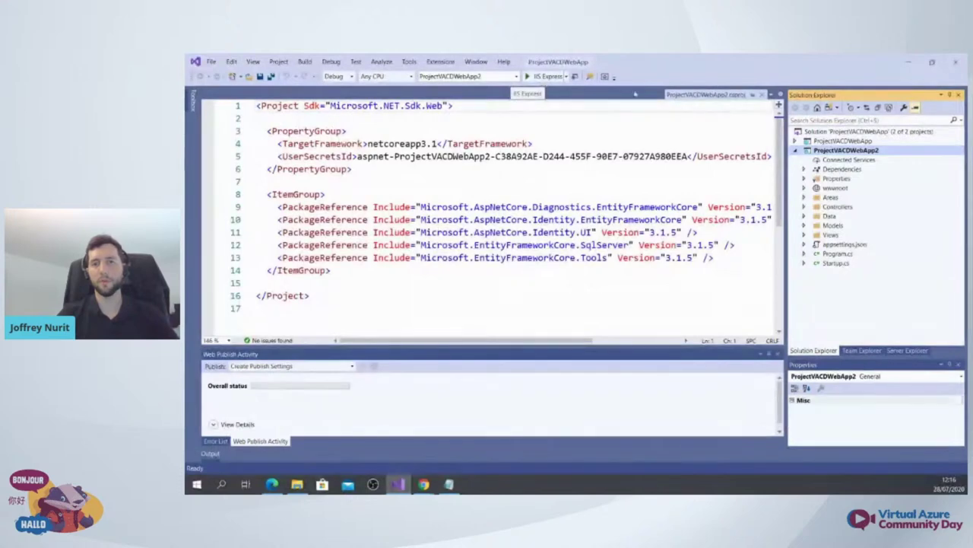
left_click(546, 77)
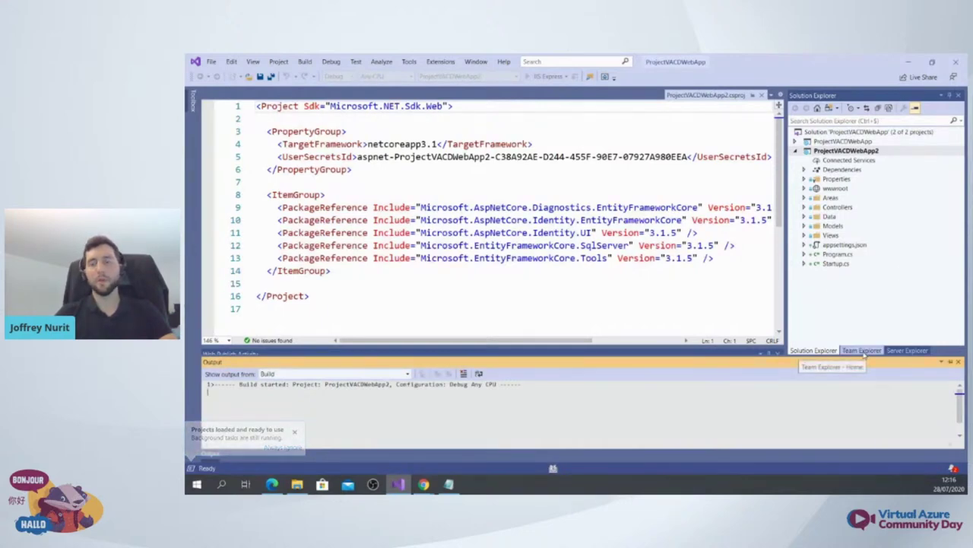
left_click(862, 351)
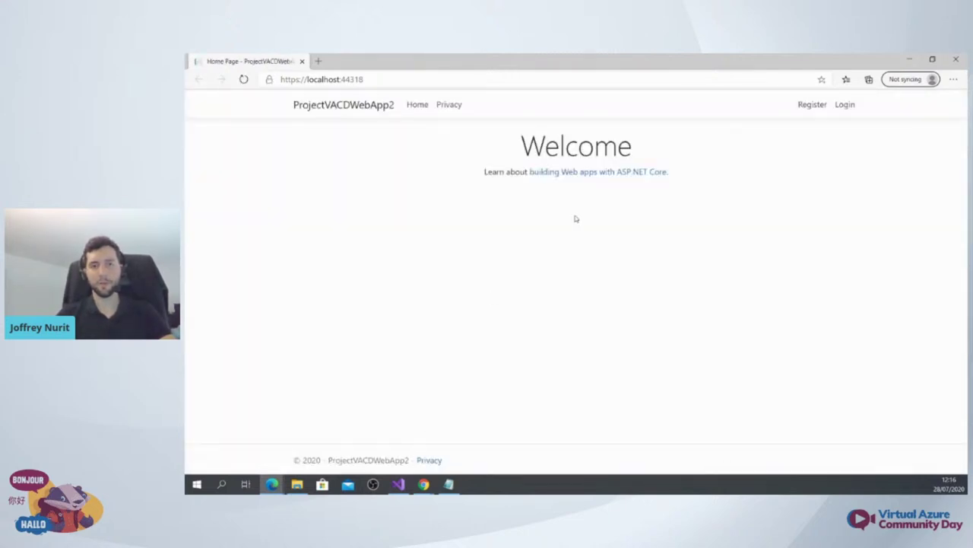
Visit the app's Privacy, Home and Register pages, then close Edge.
left_click(448, 108)
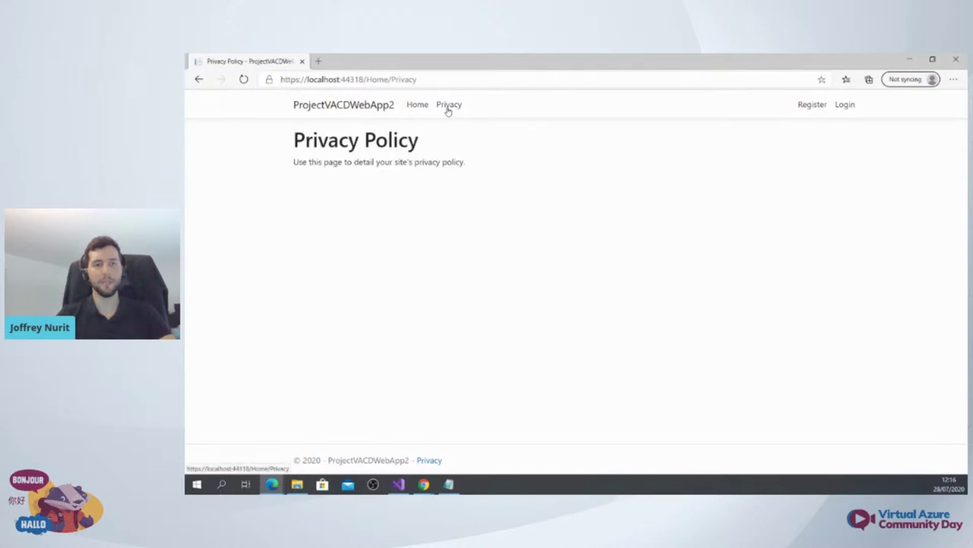
left_click(418, 107)
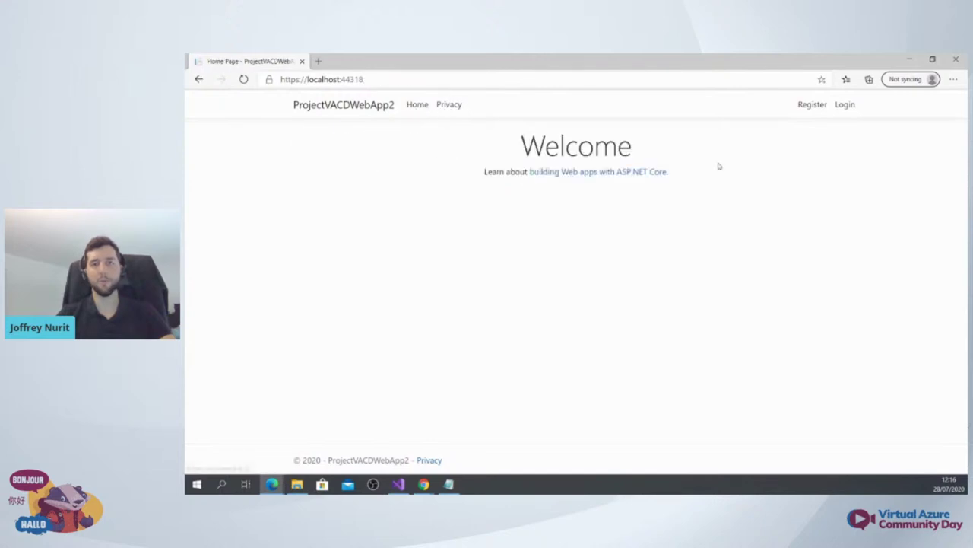
left_click(820, 114)
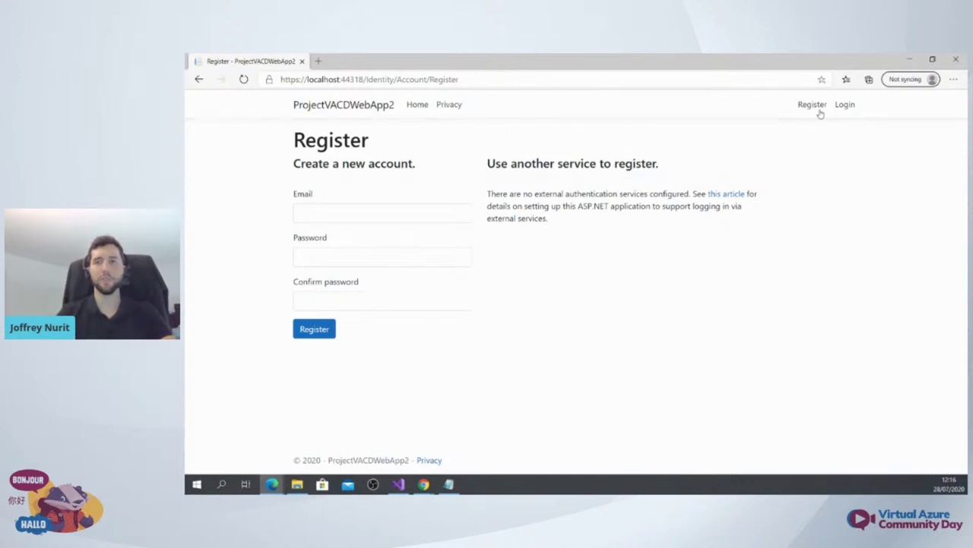
left_click(964, 61)
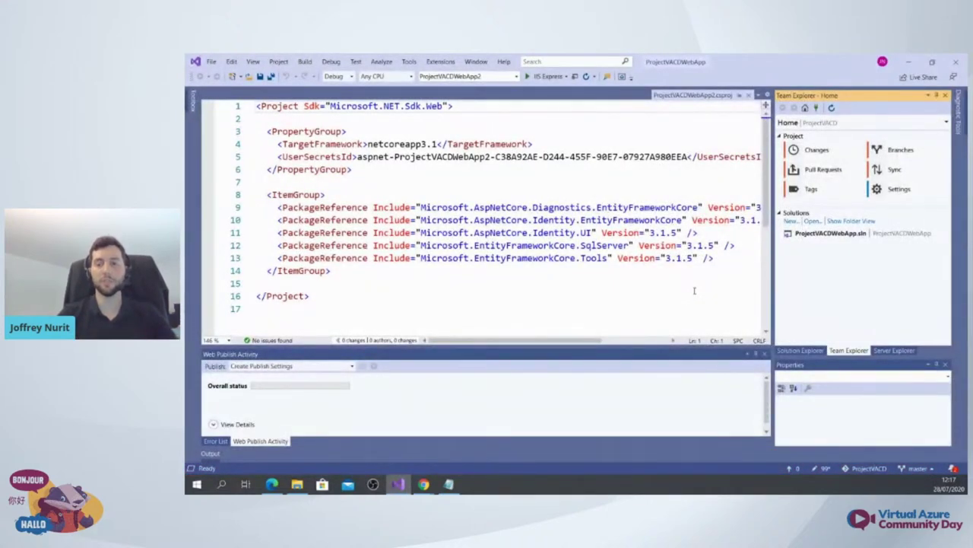
In the pending changes, ignore the .vs folder to generate a .gitignore.
left_click(817, 149)
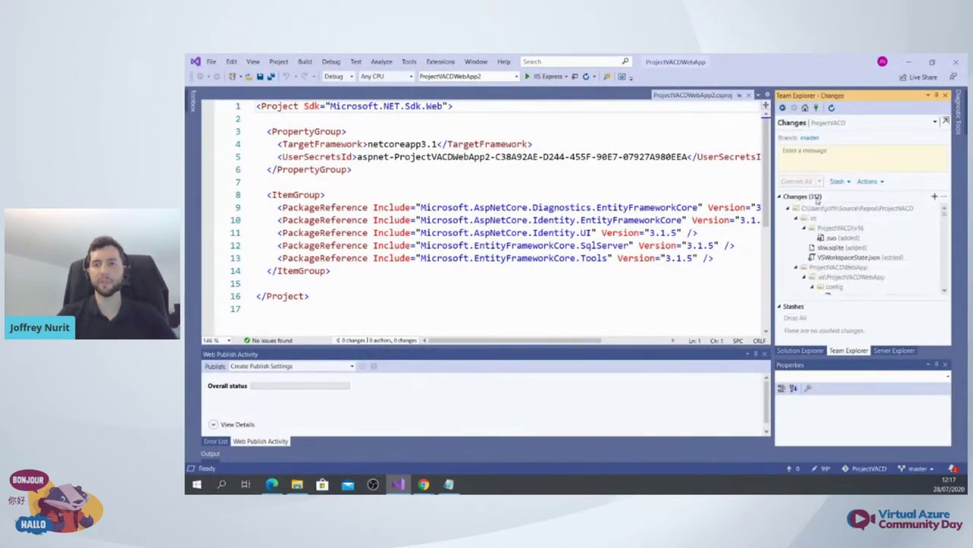
double_click(813, 219)
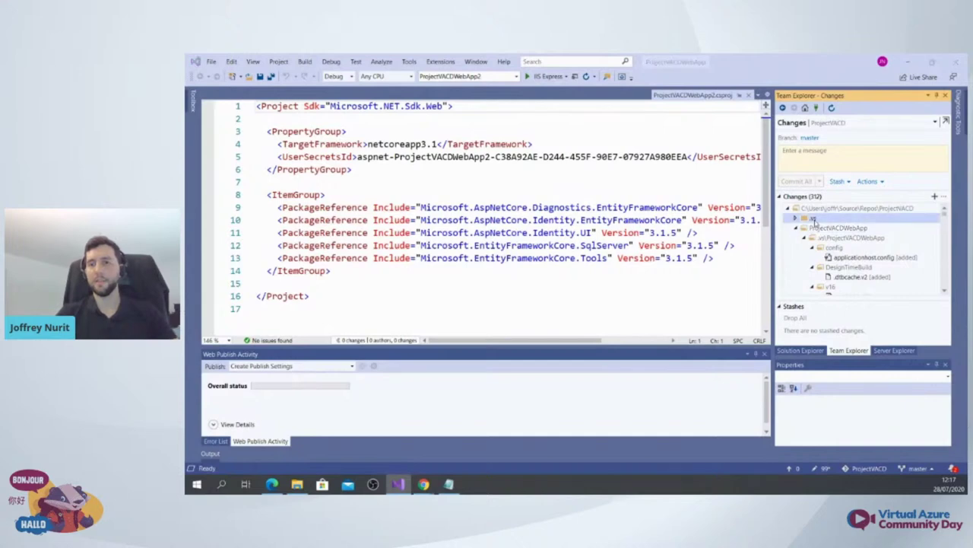
right_click(814, 219)
left_click(753, 303)
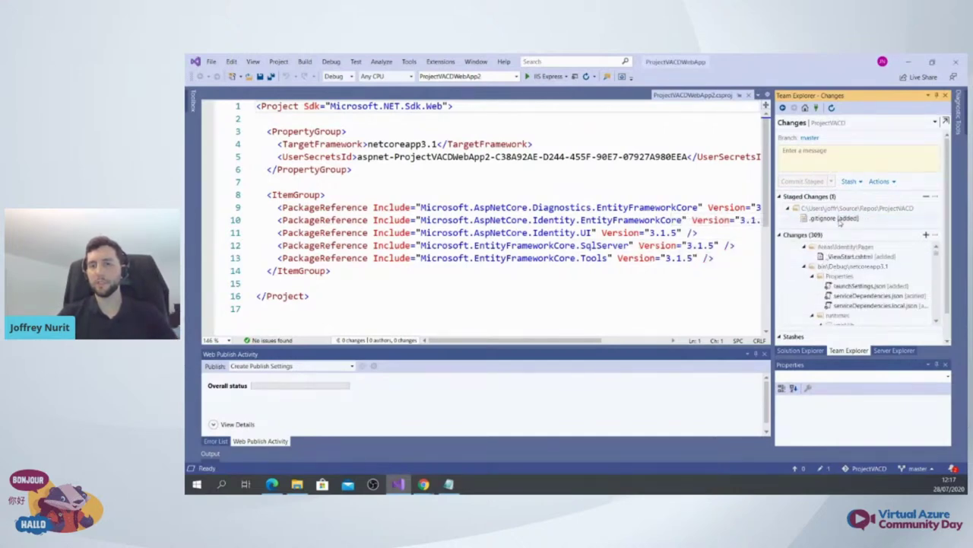
Edit .gitignore to list .vs, obj and bin on separate lines.
double_click(837, 218)
left_click(261, 157)
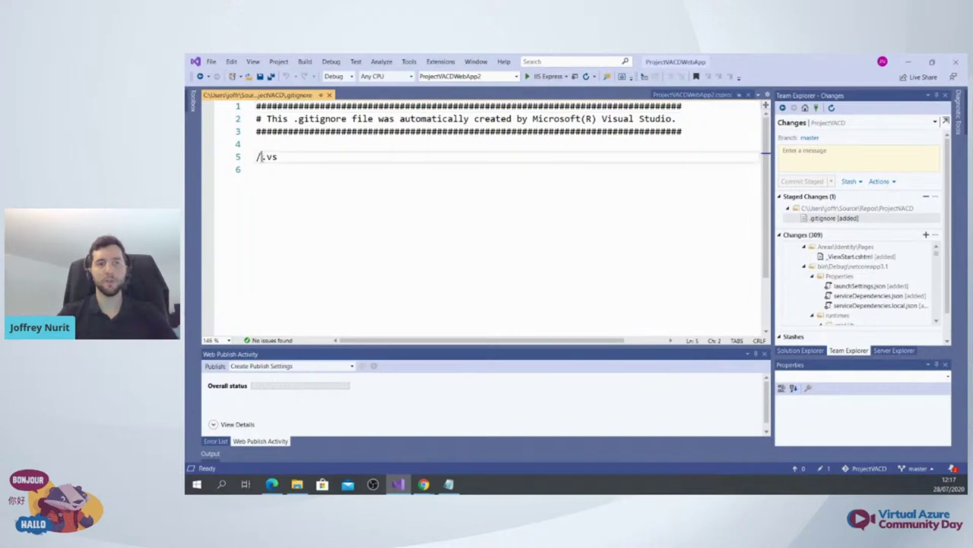
key("BackSpace")
key("End")
key("Return")
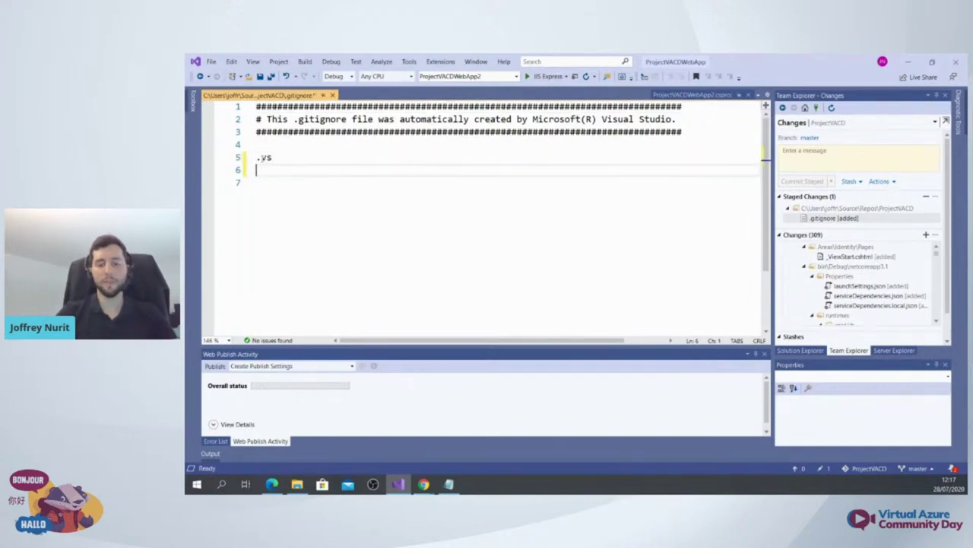
type("obj")
key("Return")
type("b")
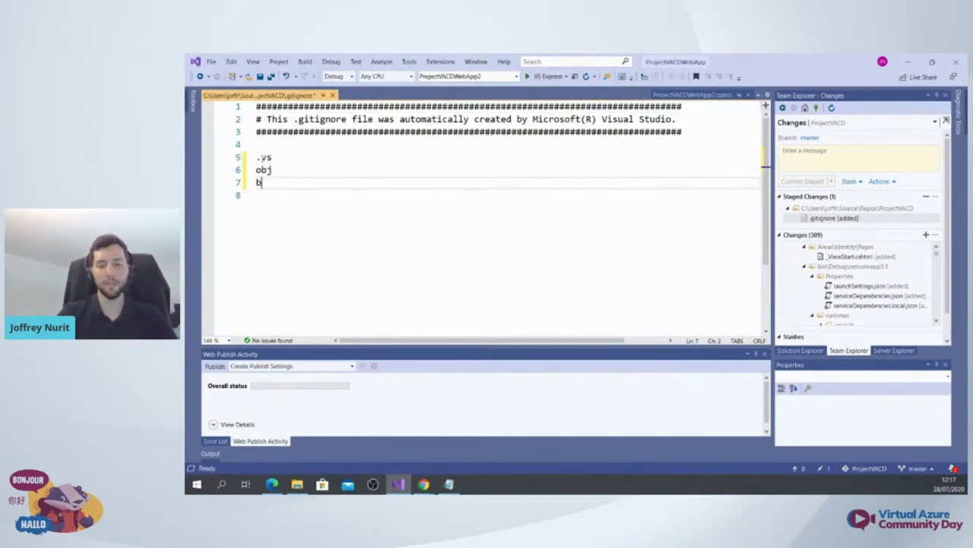
type("in")
Ignore the .vs\ProjectVACDWebApp folder, keep the edited .gitignore, save it and refresh changes.
left_click(851, 256)
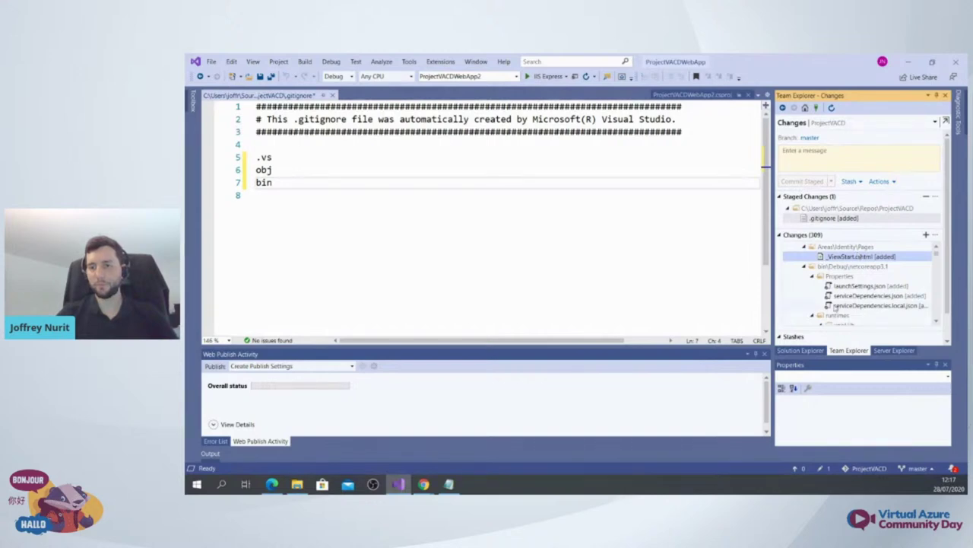
scroll(834, 304, "up", 2)
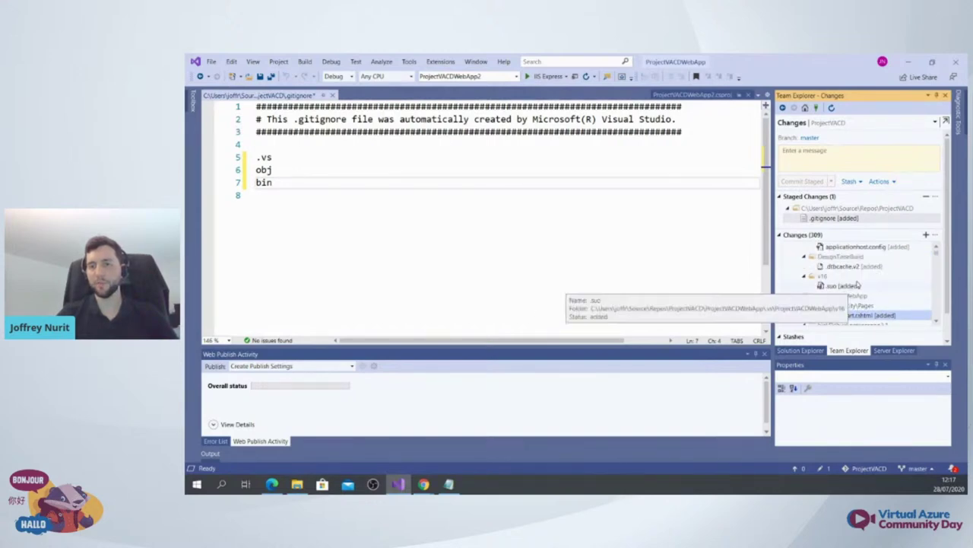
scroll(844, 297, "down", 1)
scroll(867, 265, "up", 2)
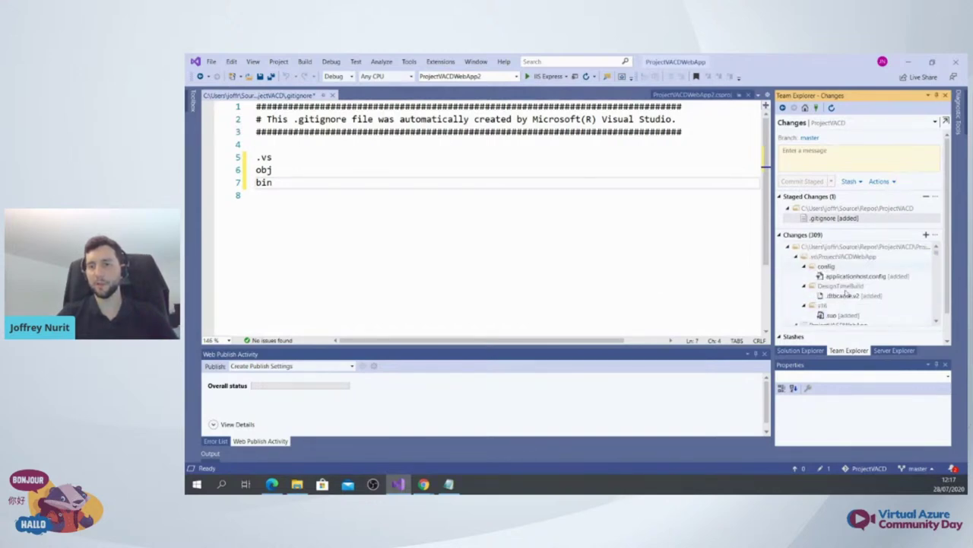
left_click(796, 258)
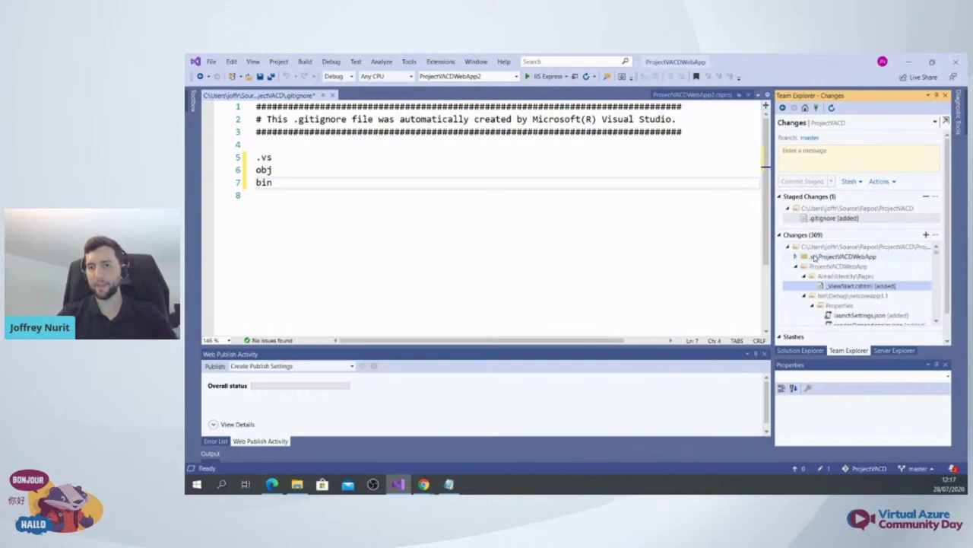
right_click(814, 257)
left_click(758, 340)
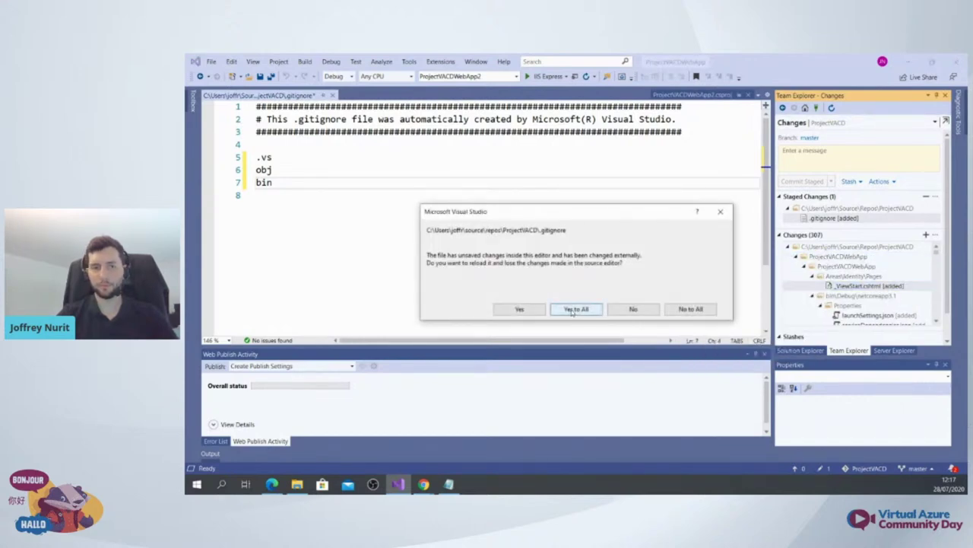
left_click(632, 309)
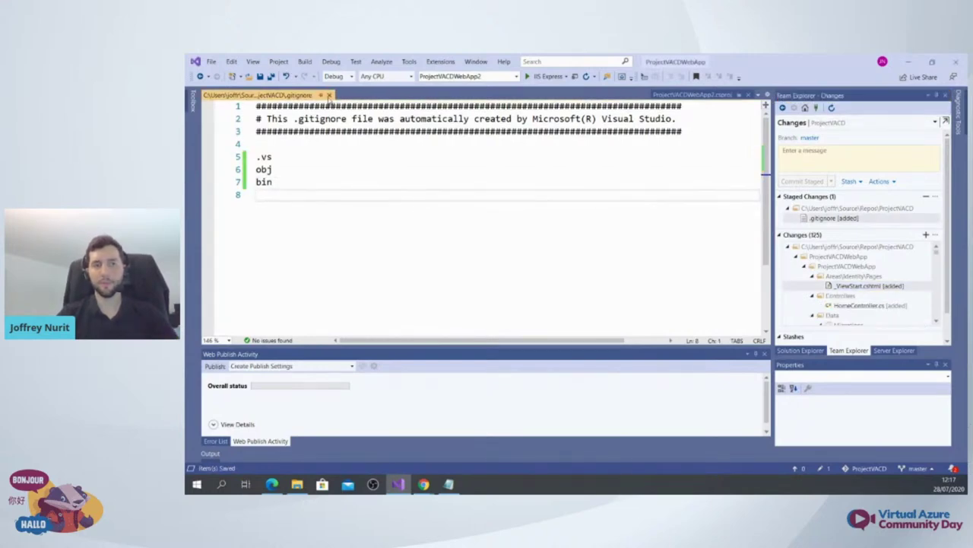
key("ctrl+s")
left_click(844, 169)
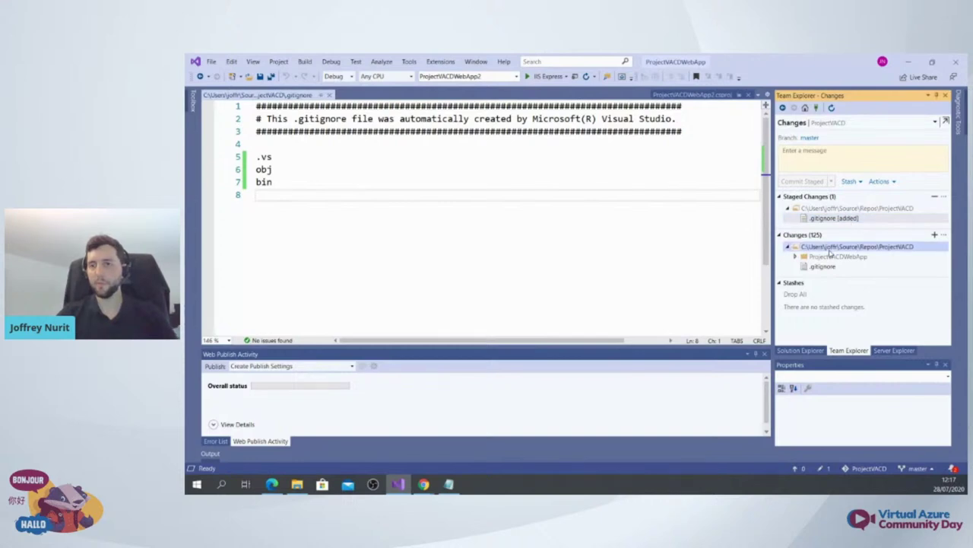
Stage all 125 changes, commit them as "First commit" and push to master.
right_click(826, 248)
left_click(770, 307)
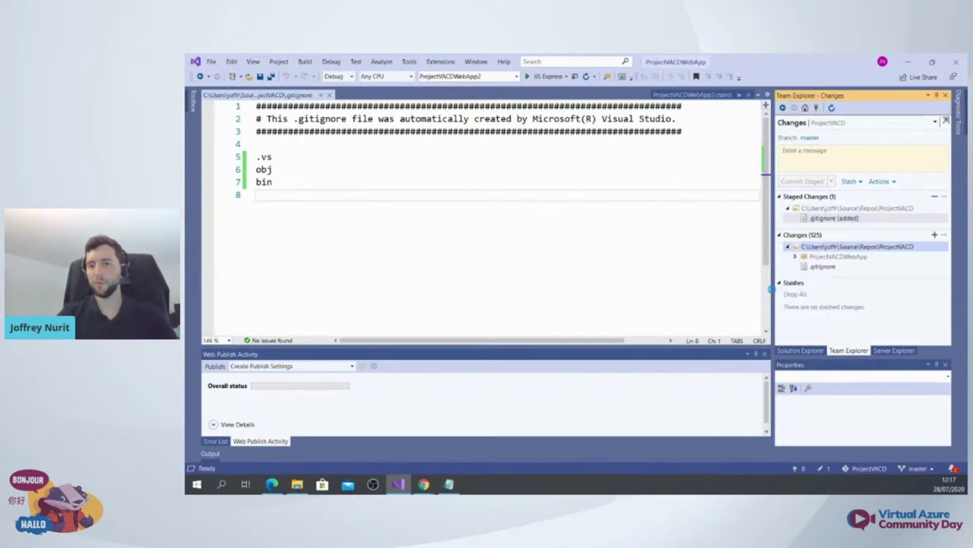
left_click(812, 155)
type("First")
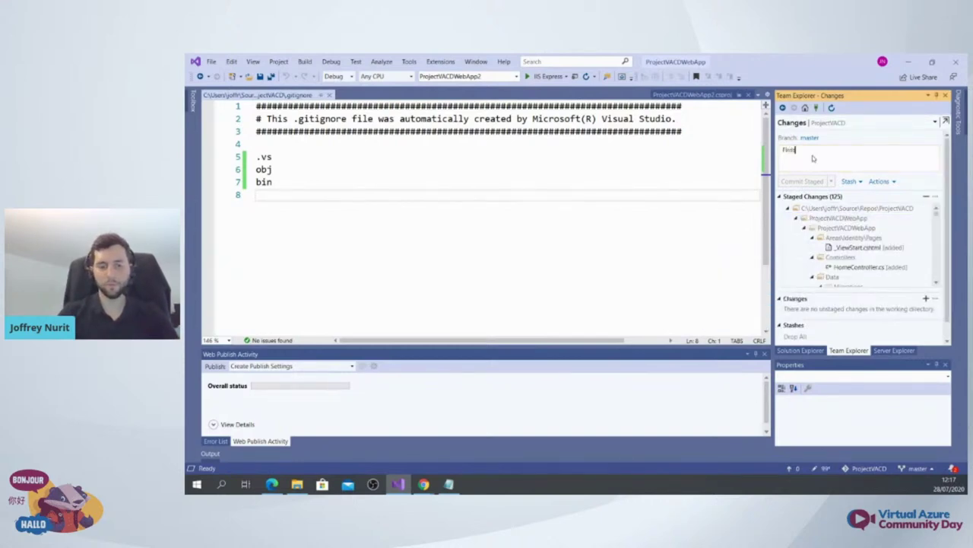
type(" c")
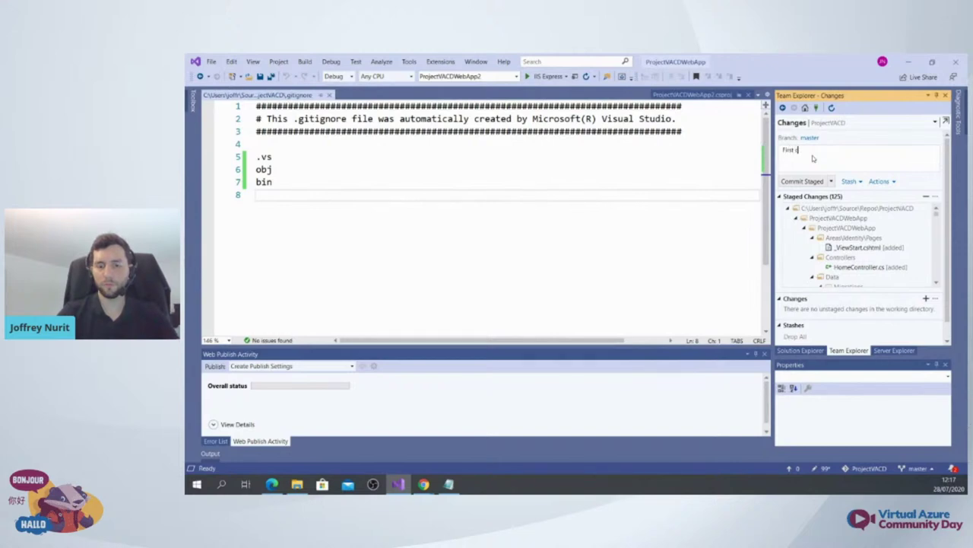
type("ommit")
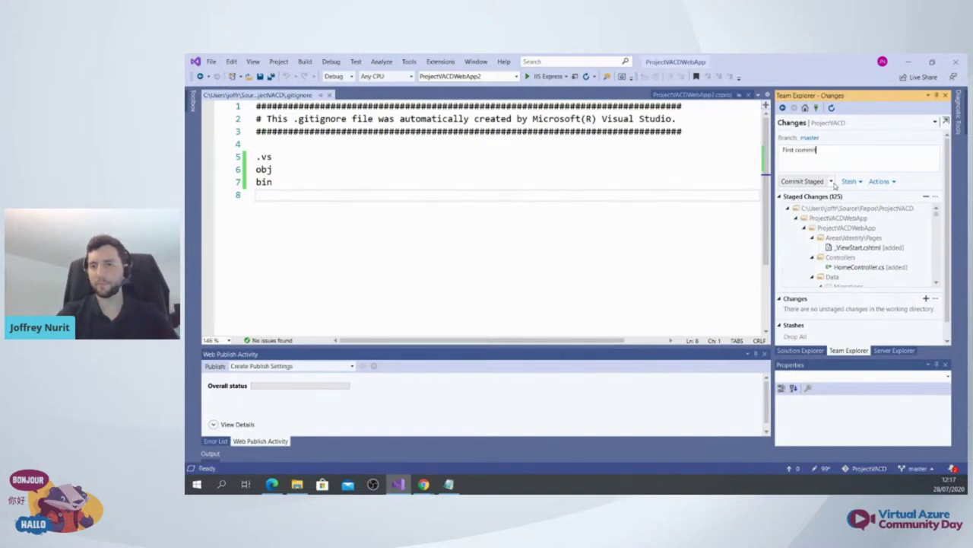
left_click(832, 181)
left_click(732, 210)
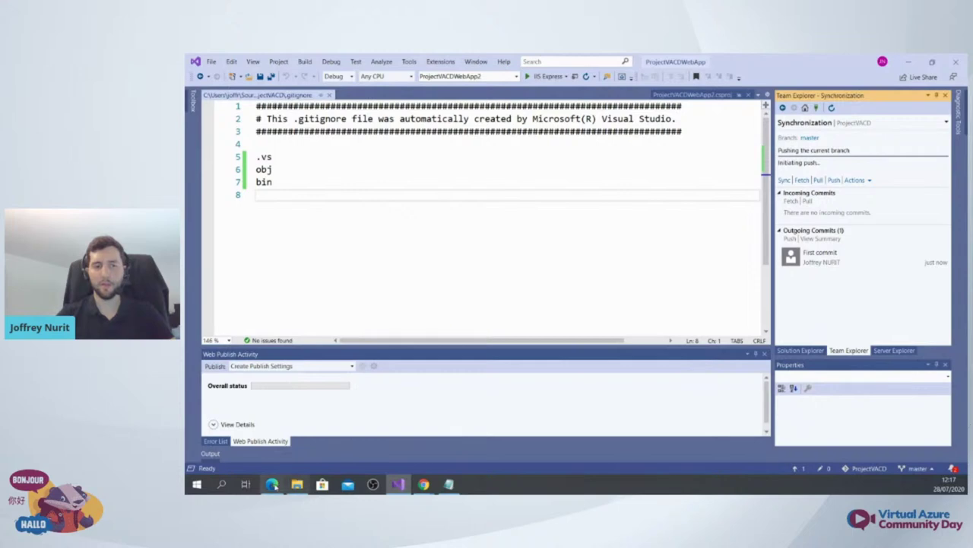
Check the ProjectVACD repo shows ProjectVACDWebApp and .gitignore, then go to the Azure portal home.
mouse_move(273, 484)
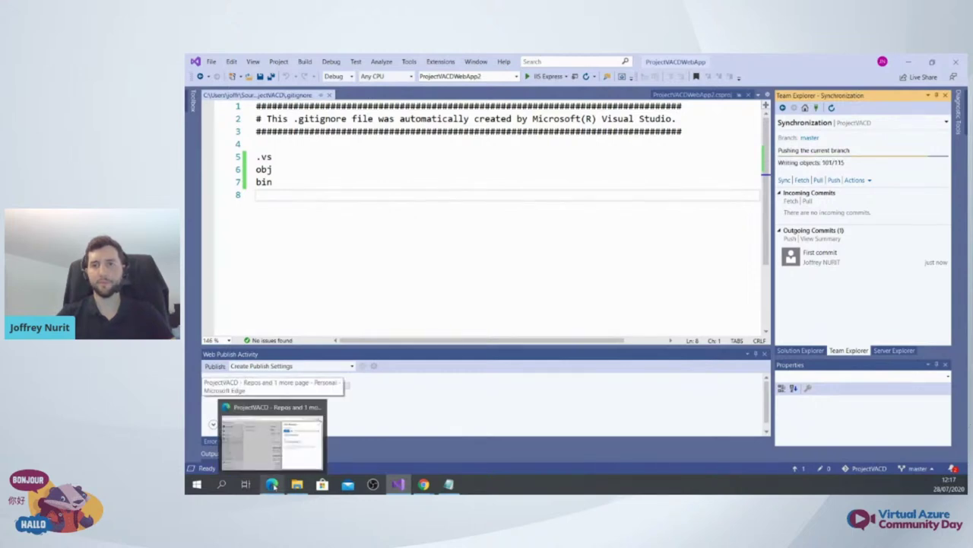
left_click(271, 435)
key("F5")
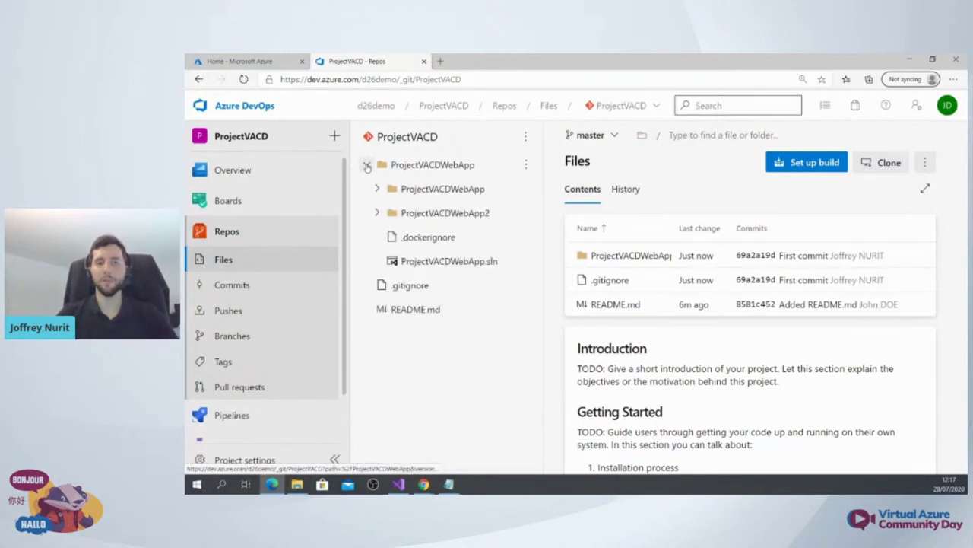
left_click(367, 166)
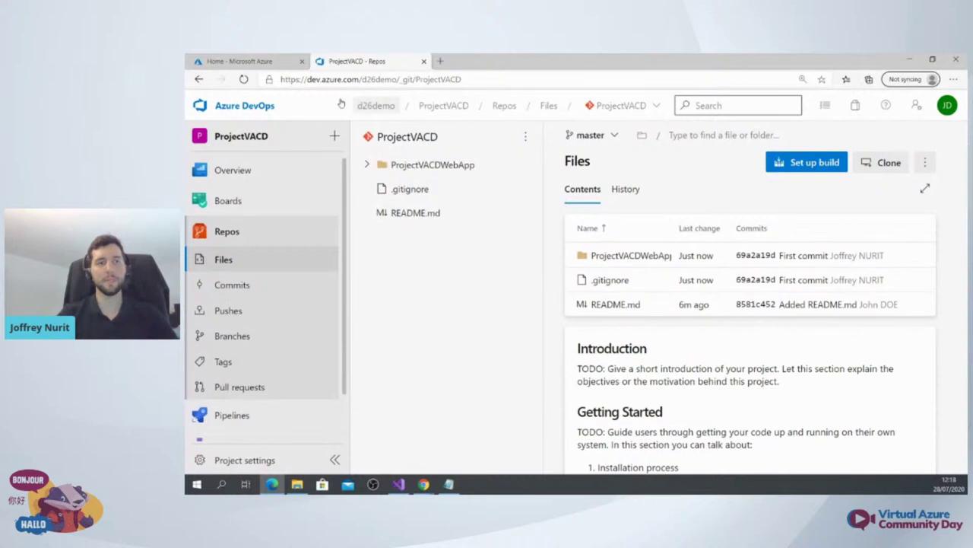
left_click(281, 60)
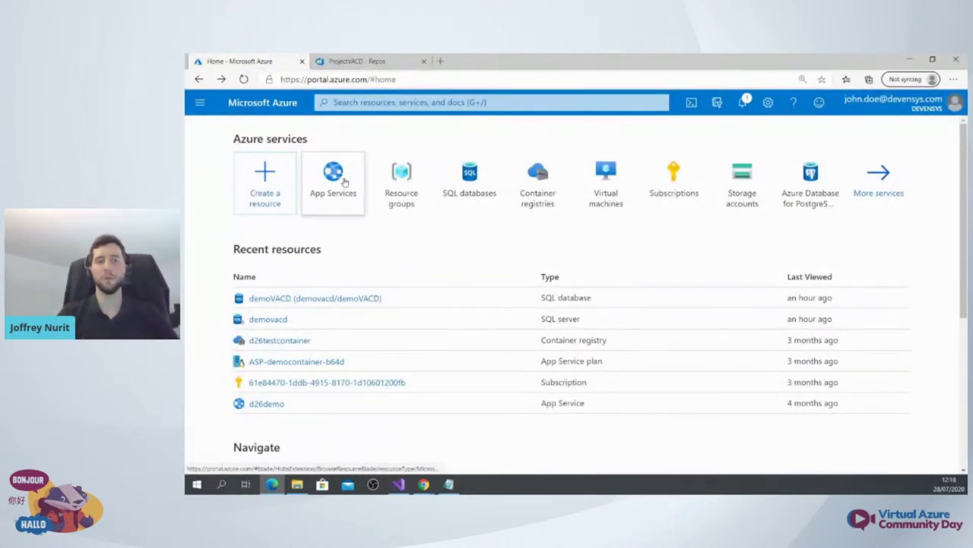
Open App Services from the portal home to list d26demo and DemoVACDJoffrey.
mouse_move(343, 181)
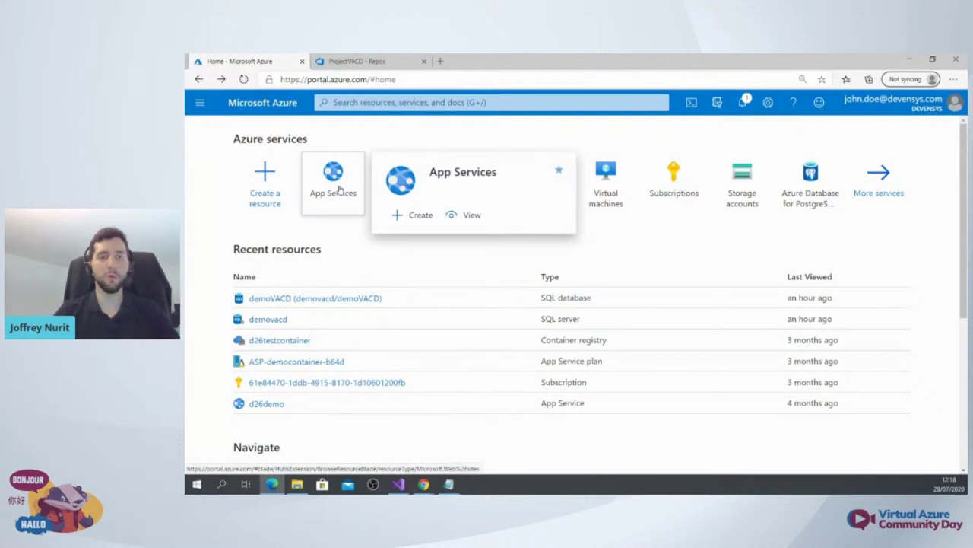
left_click(340, 190)
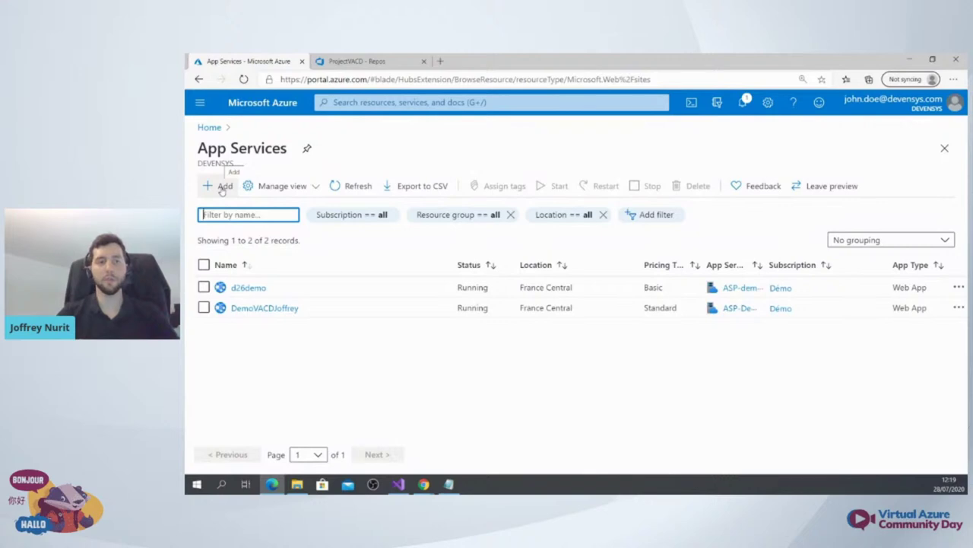
Start a new web app named ProjectVACD in the Demo-VACD resource group.
left_click(216, 189)
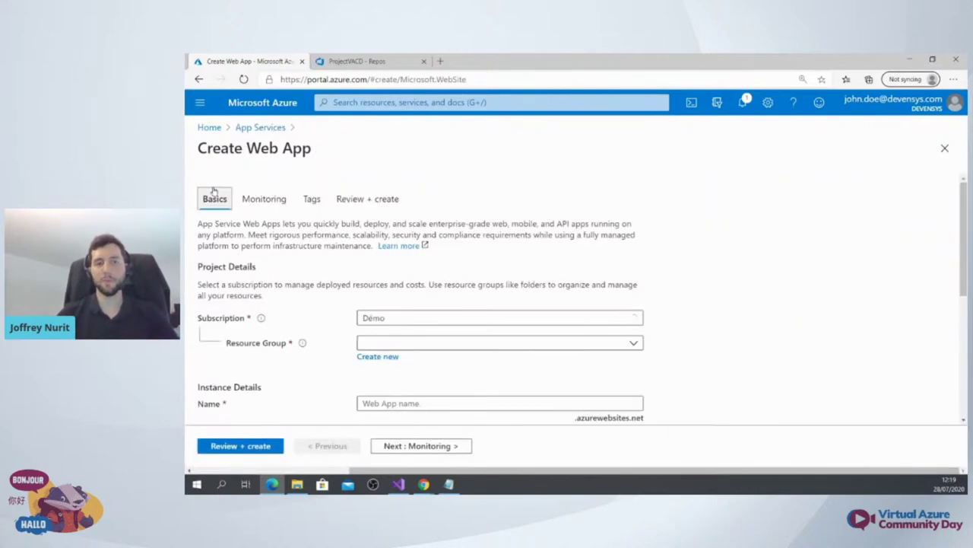
scroll(358, 278, "down", 1)
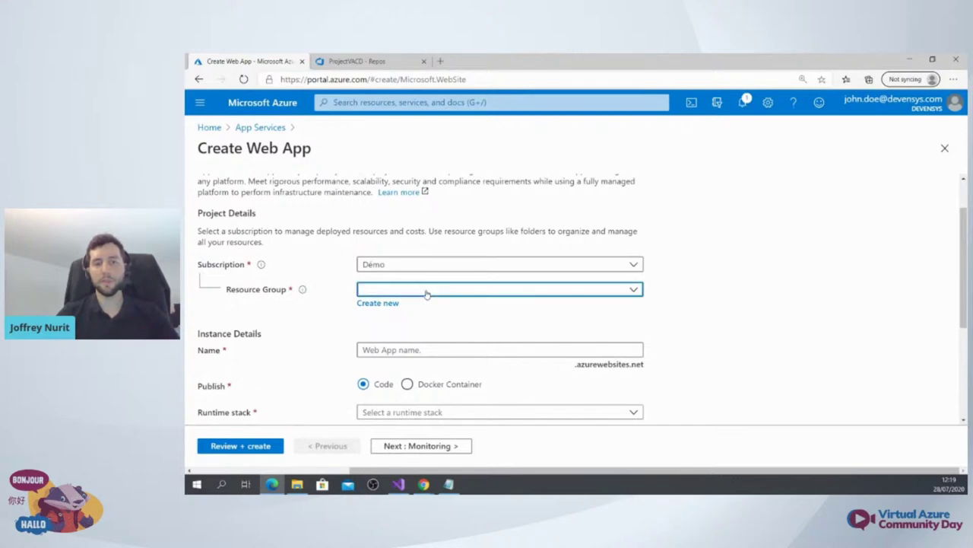
left_click(464, 290)
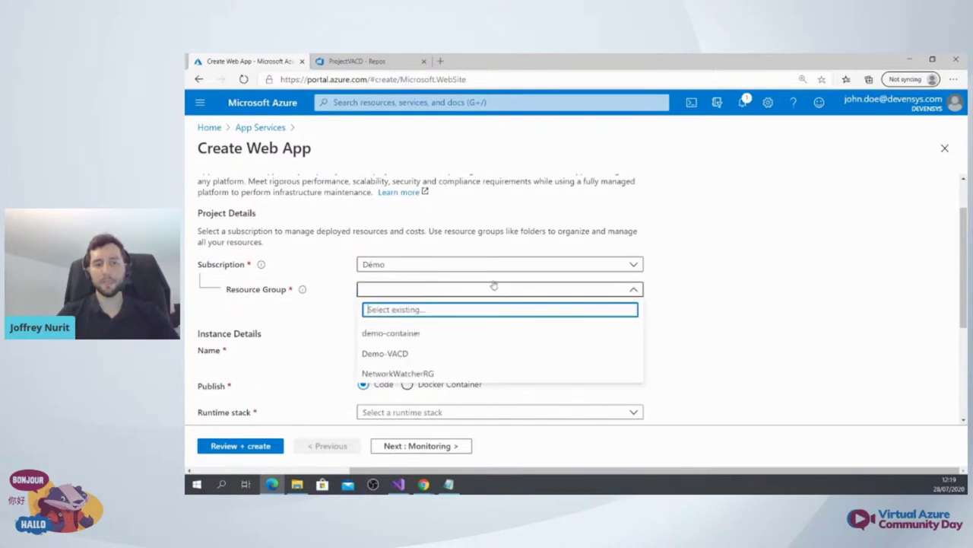
left_click(468, 353)
scroll(647, 327, "down", 3)
scroll(546, 307, "up", 1)
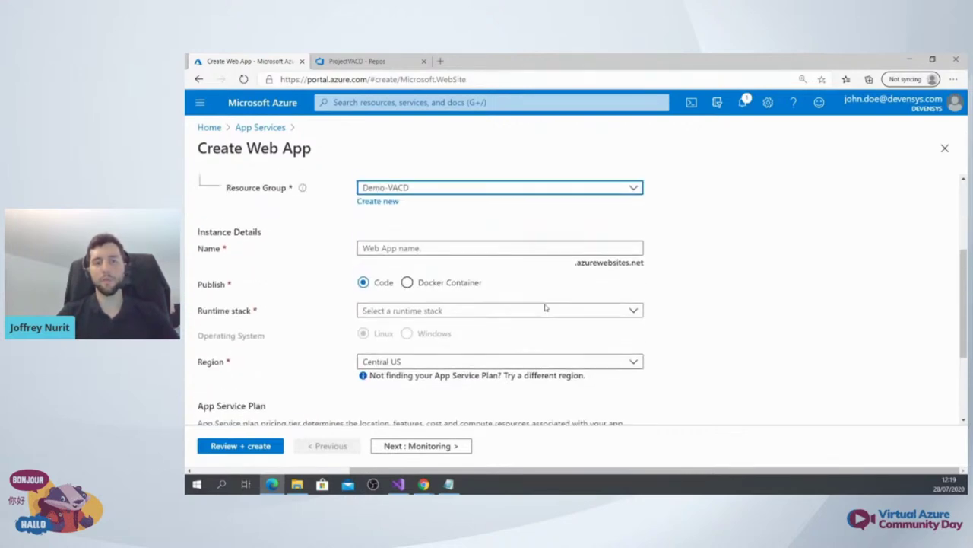
left_click(518, 258)
type("ProjectVACD")
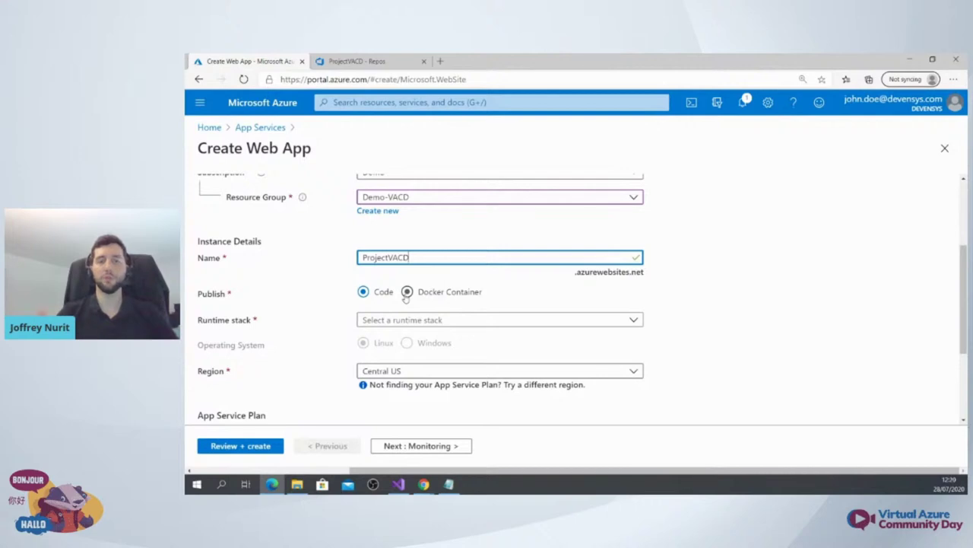
Choose .NET Core 3.1 (LTS) as the runtime stack, switching the OS to Windows.
left_click(404, 321)
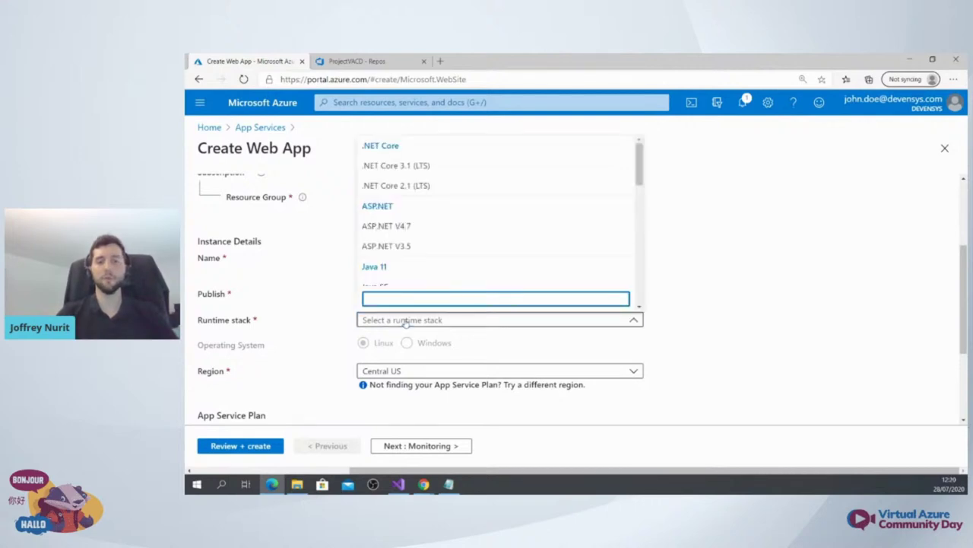
scroll(474, 274, "down", 10)
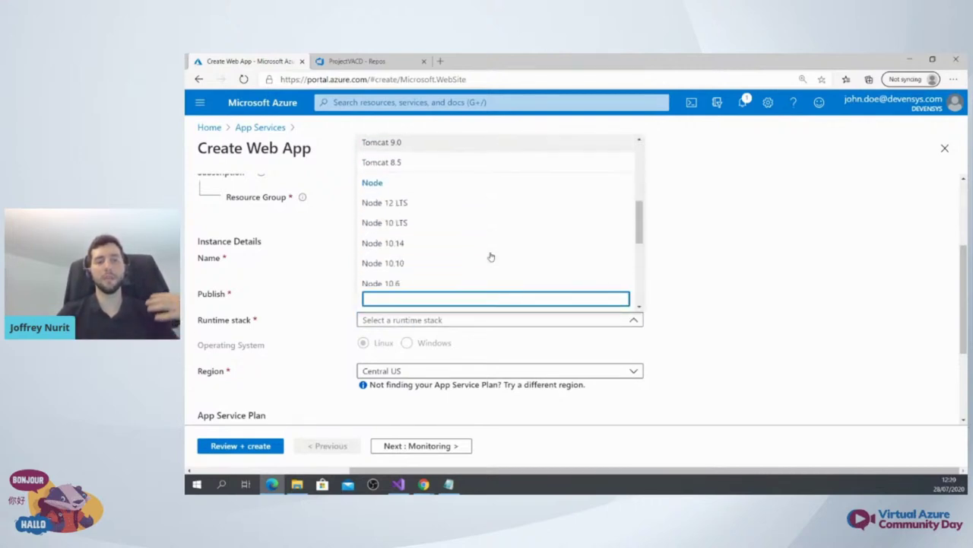
scroll(491, 257, "down", 5)
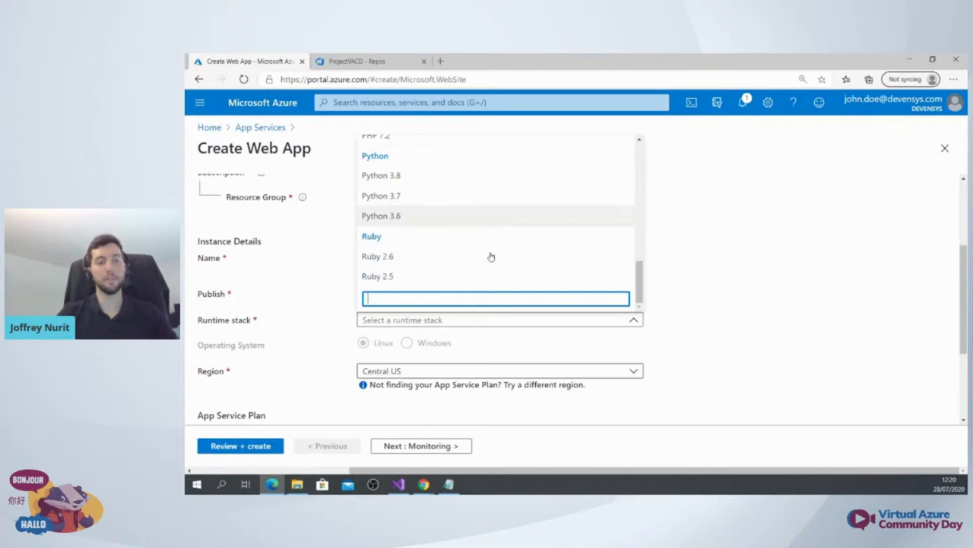
scroll(490, 256, "up", 3)
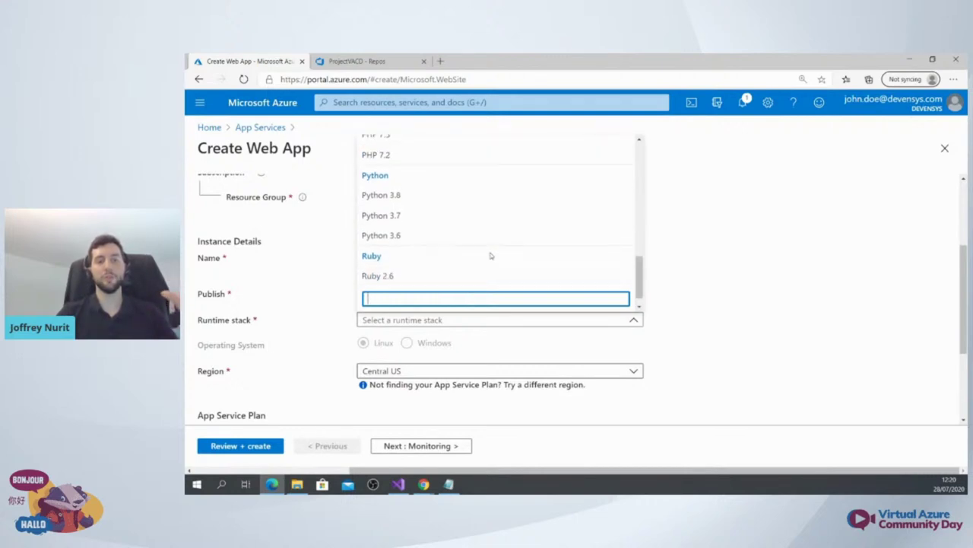
scroll(491, 256, "up", 10)
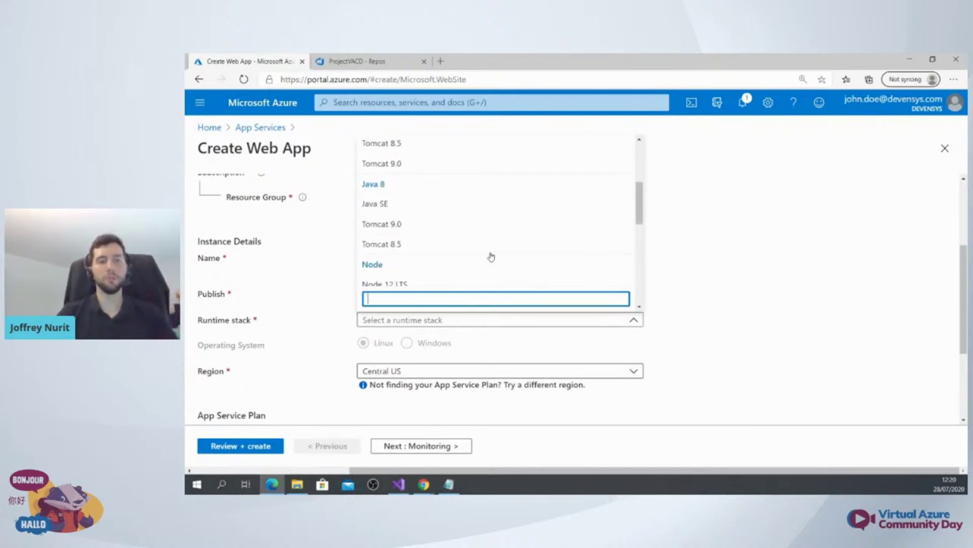
scroll(491, 256, "up", 2)
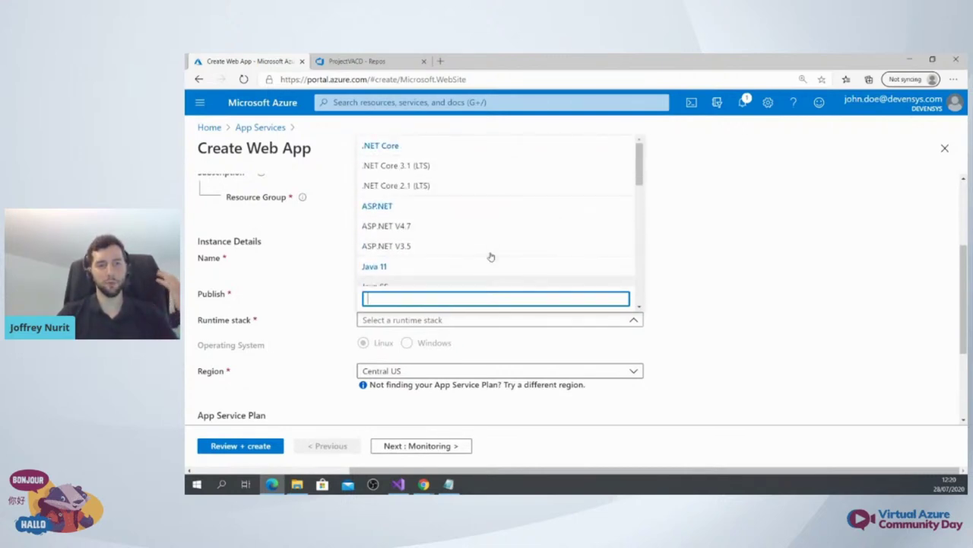
key("Tab")
left_click(463, 166)
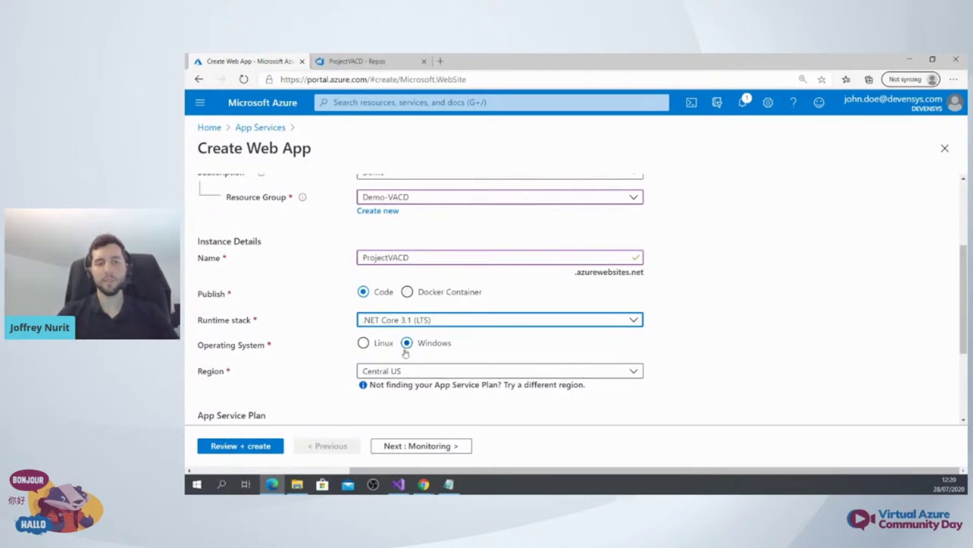
Set the web app's region to France Central.
left_click(409, 371)
type("fr")
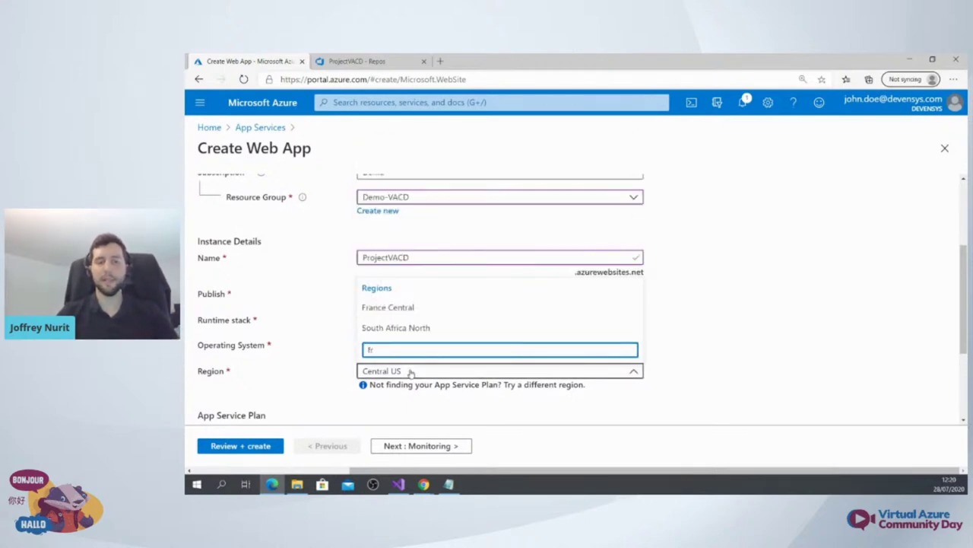
key("Return")
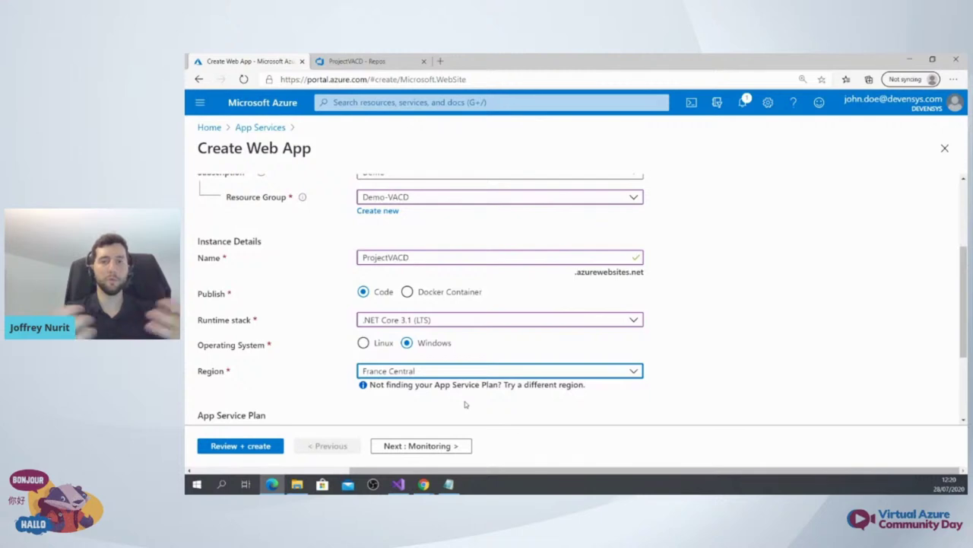
scroll(466, 404, "down", 1)
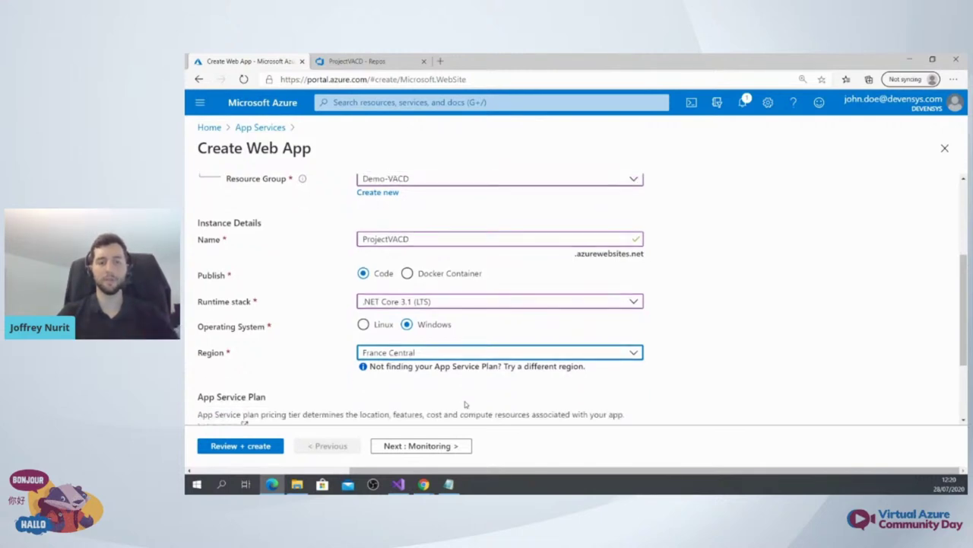
scroll(465, 404, "down", 1)
scroll(465, 404, "down", 1)
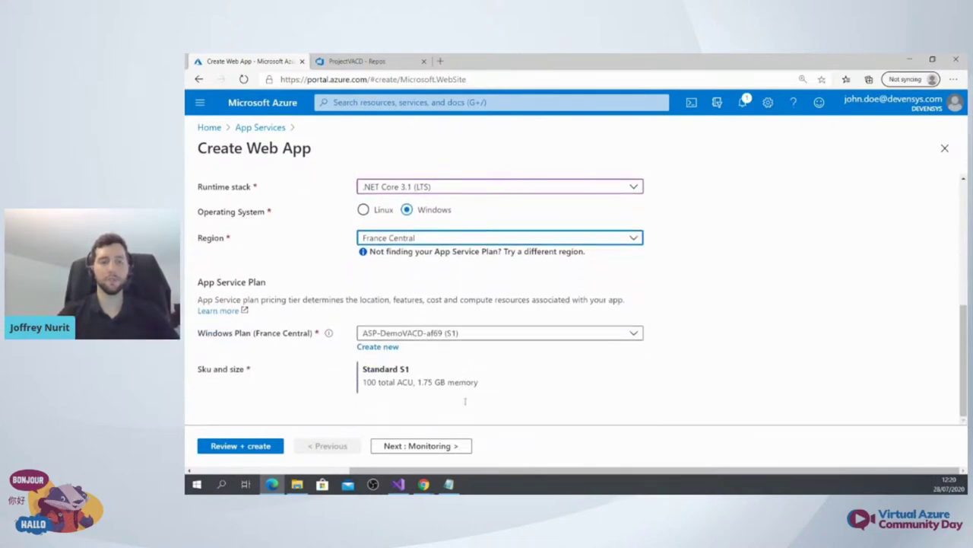
Create a new Windows App Service Plan named ProjectVACDASP and bring up its size options.
left_click(482, 337)
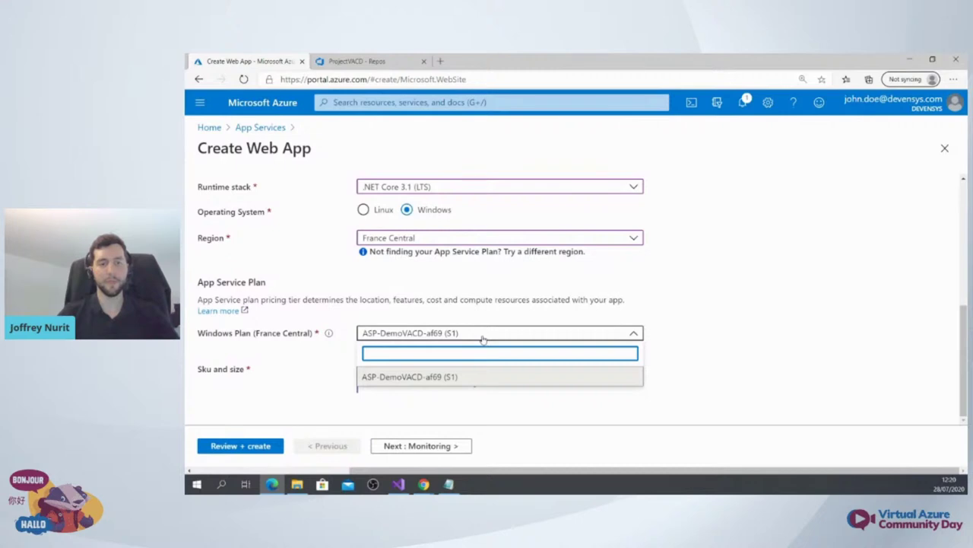
left_click(482, 337)
left_click(437, 309)
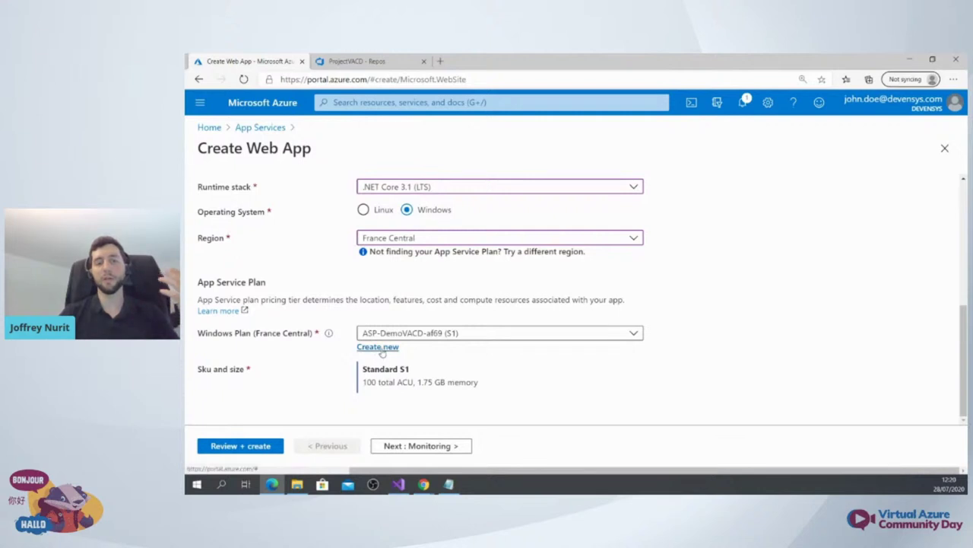
left_click(380, 348)
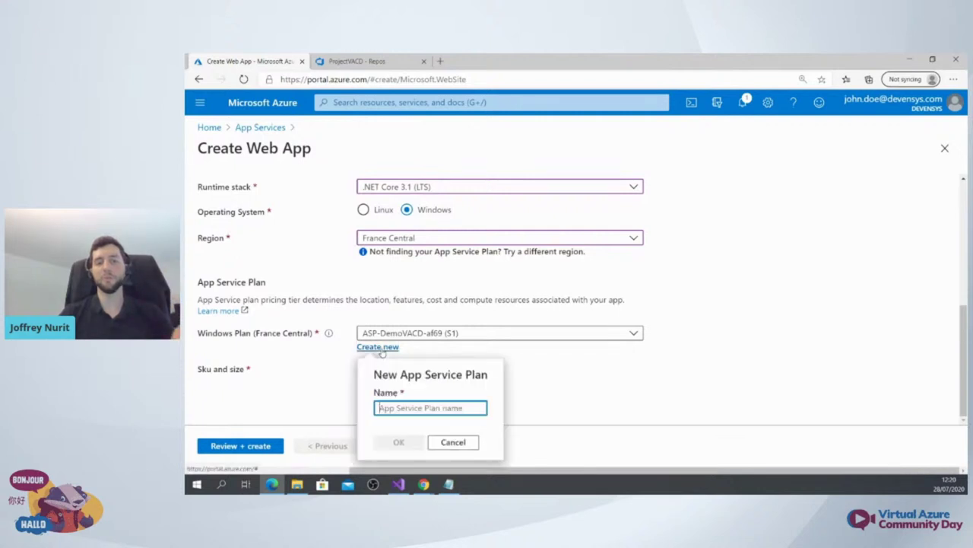
left_click(452, 443)
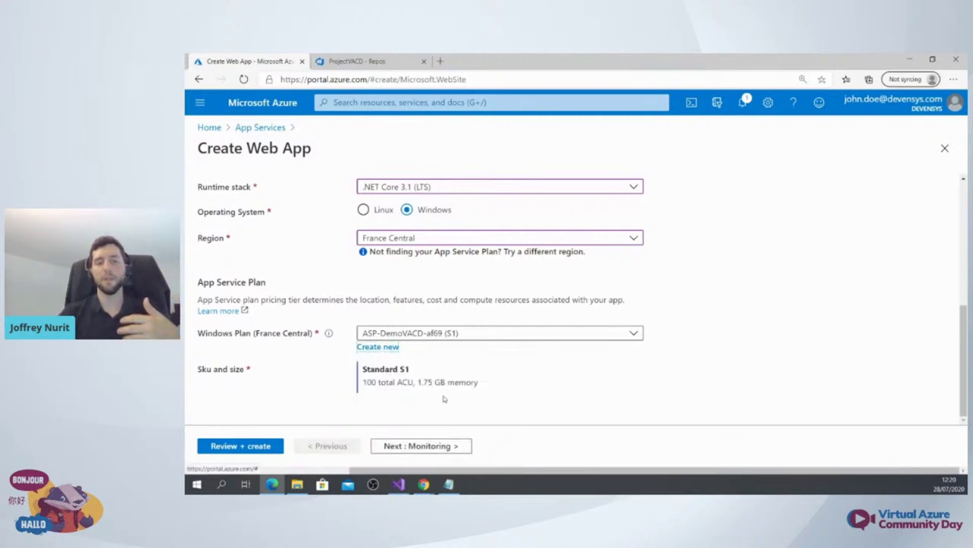
left_click(386, 349)
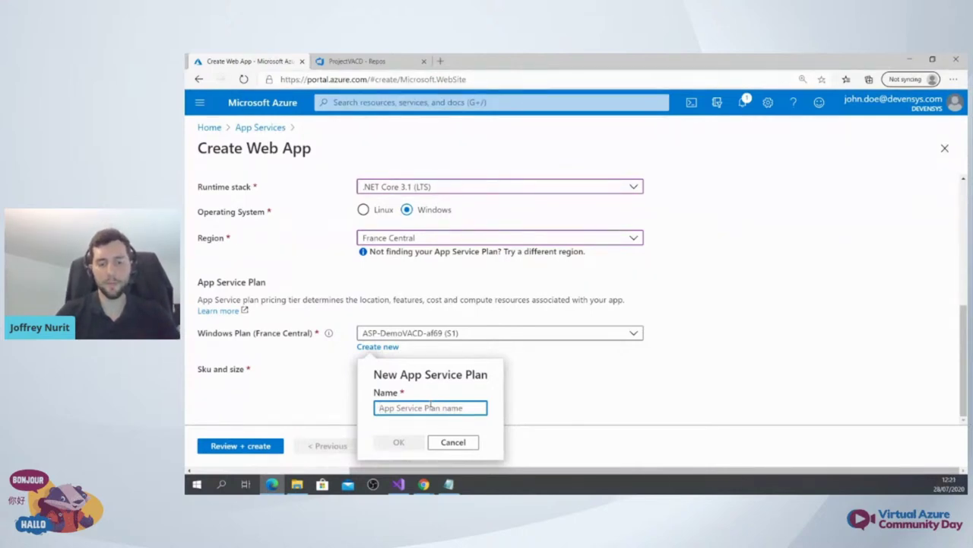
type("ProjectVAC")
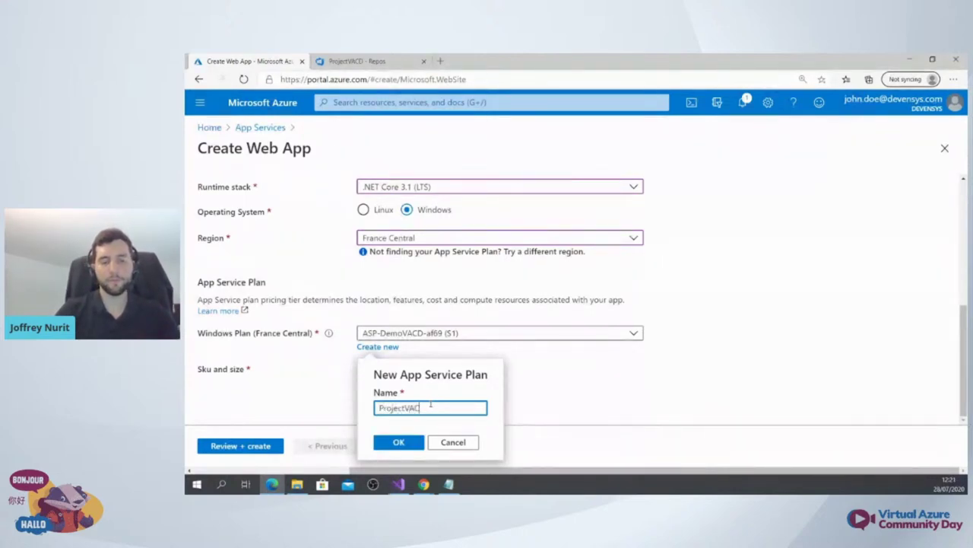
type("D")
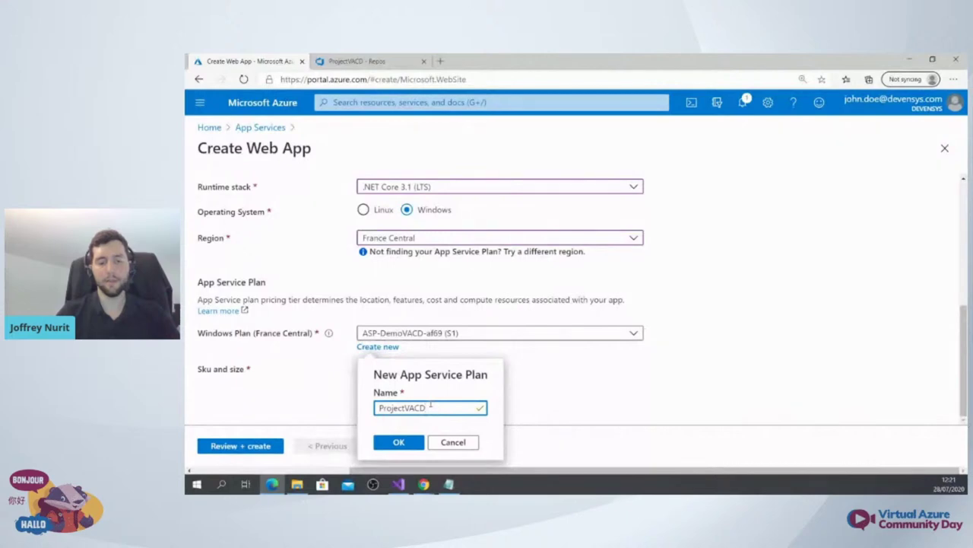
type("ASP")
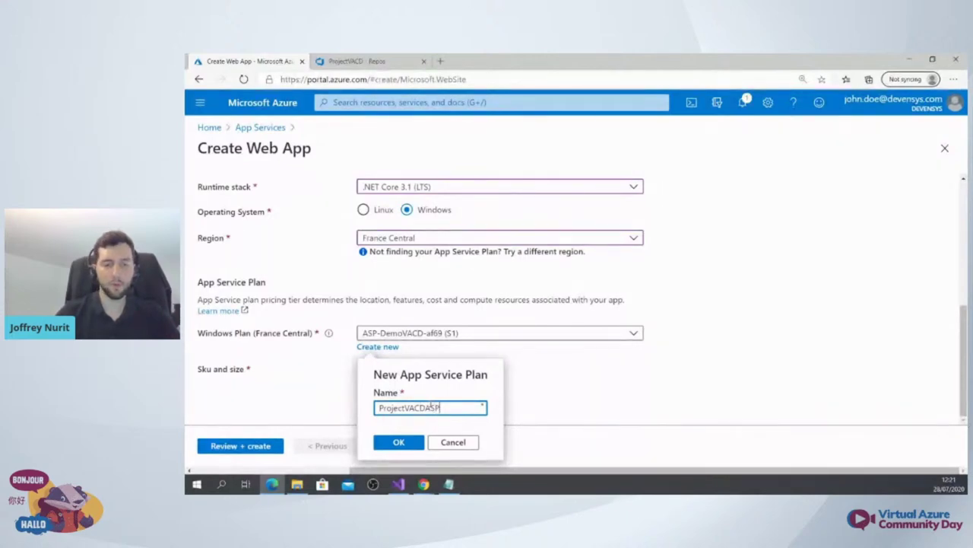
left_click(415, 444)
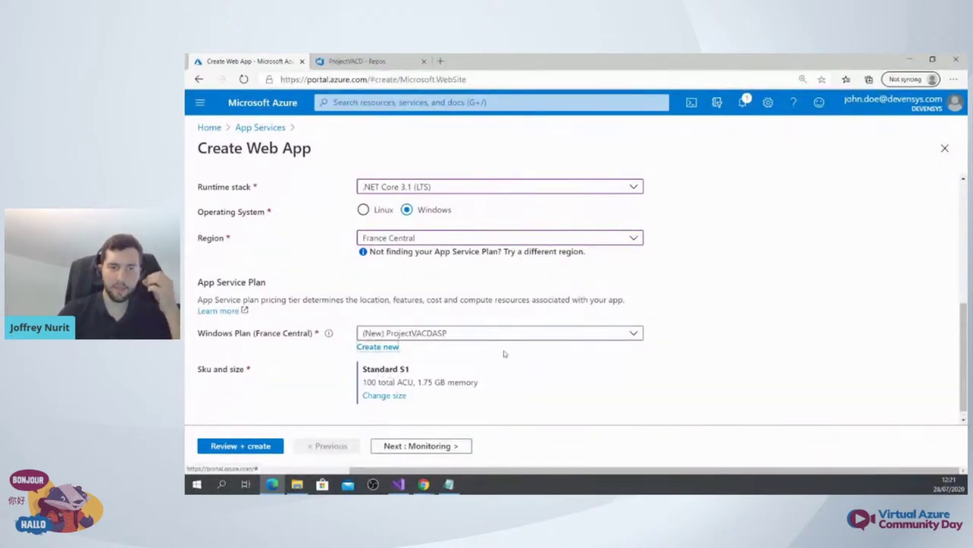
left_click(388, 396)
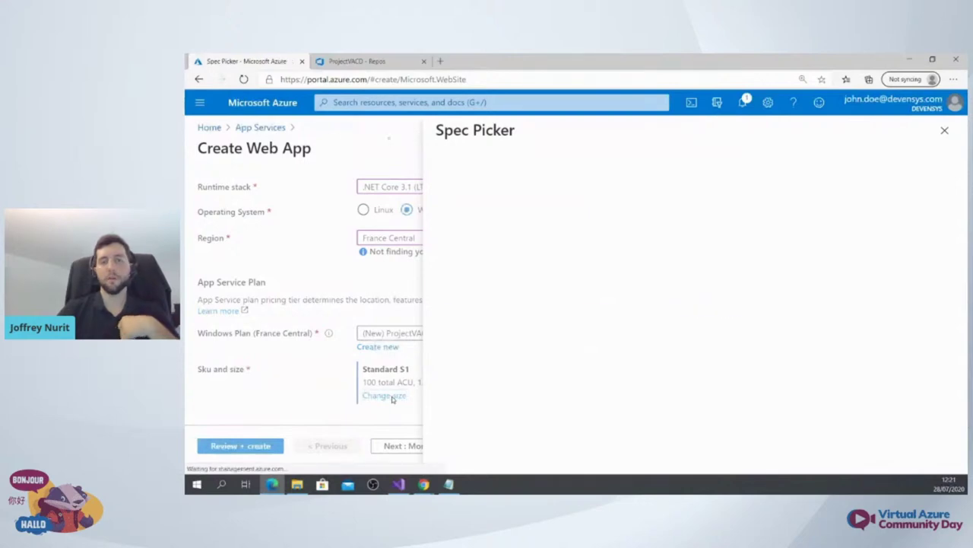
Compare the Dev / Test, Production and Isolated pricing tiers, including the additional Production tiers.
left_click(692, 196)
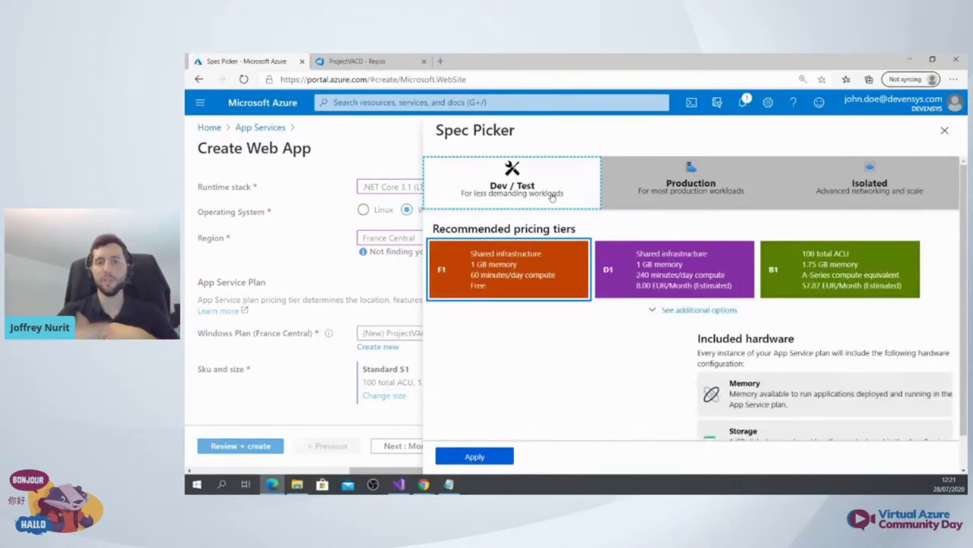
left_click(647, 310)
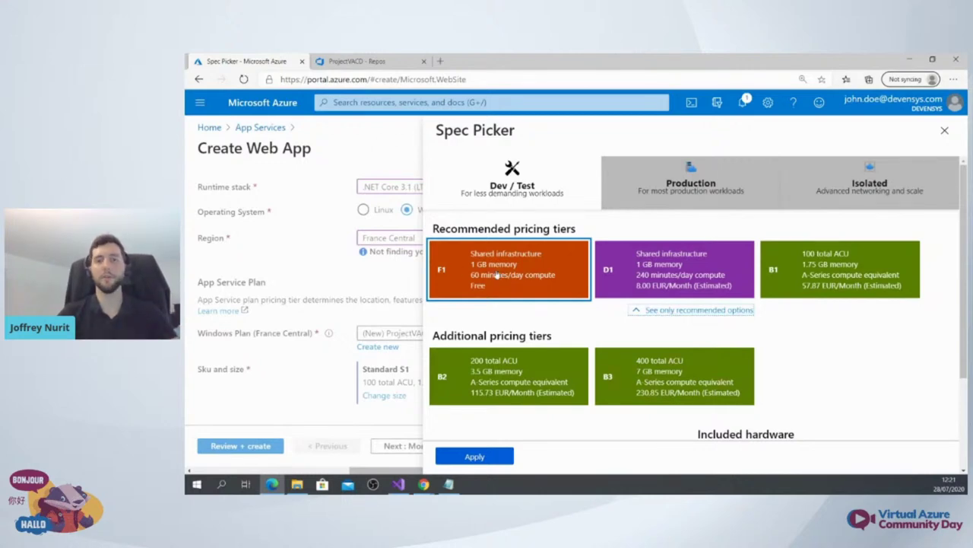
left_click(672, 199)
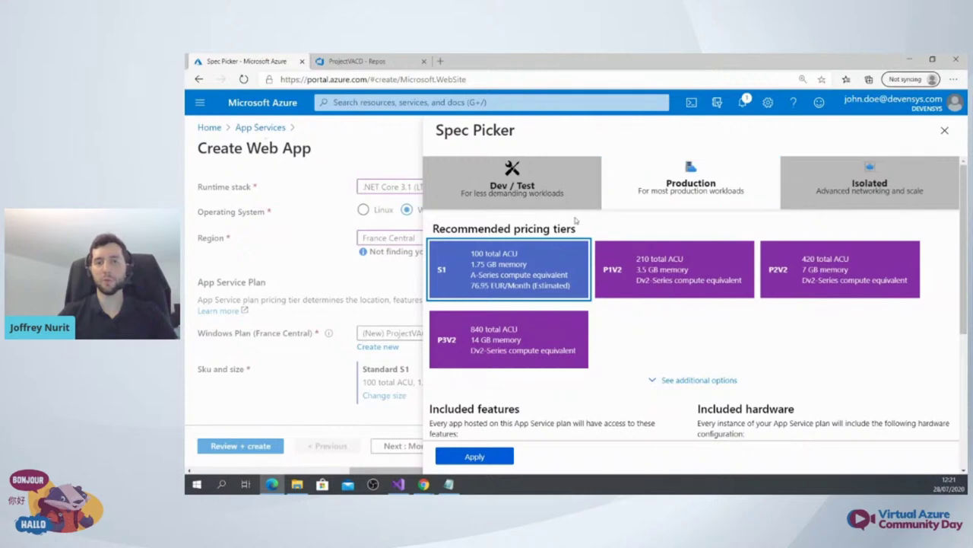
left_click(576, 207)
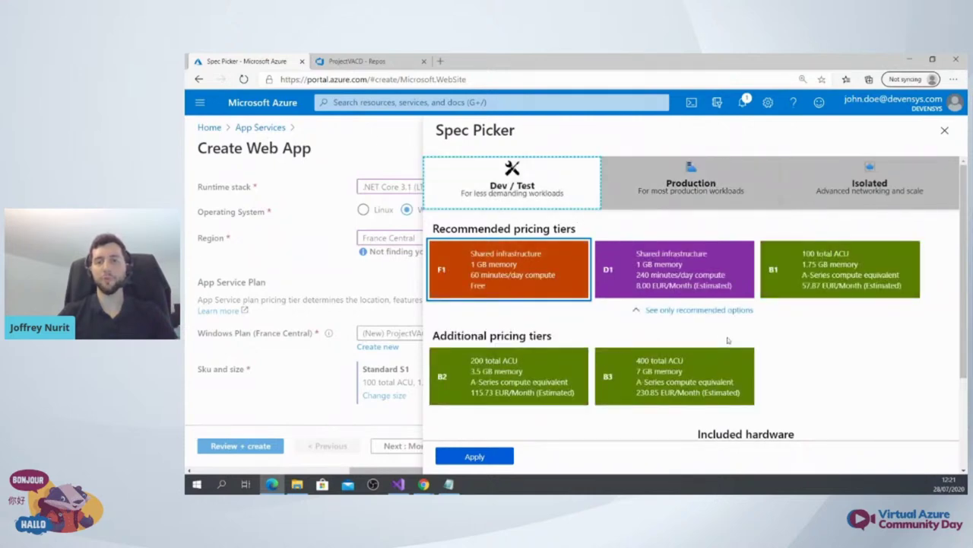
scroll(637, 365, "down", 2)
scroll(638, 365, "up", 2)
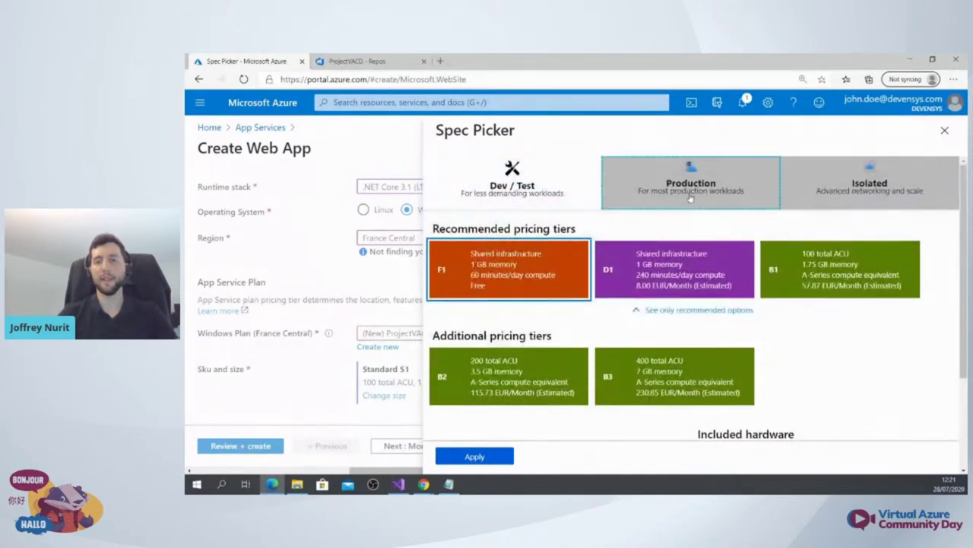
left_click(690, 197)
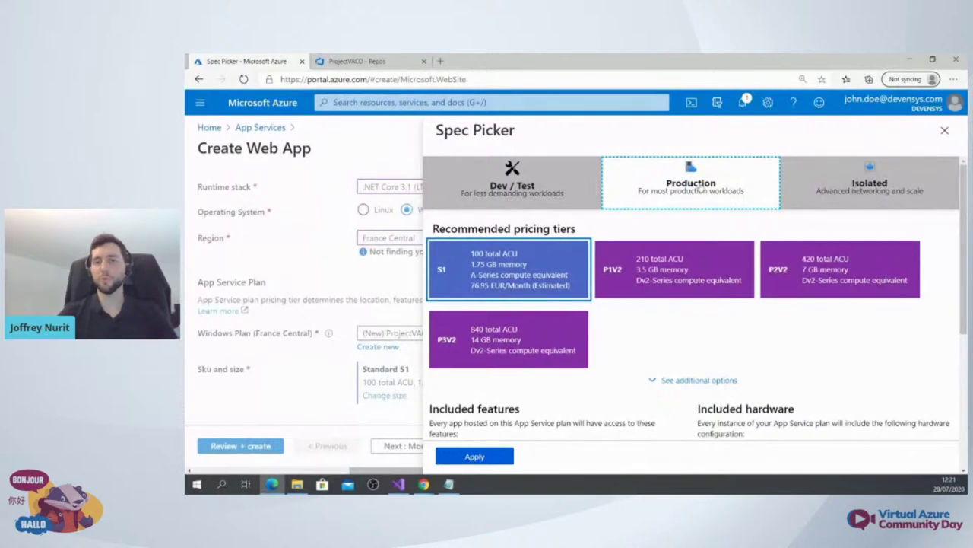
left_click(839, 195)
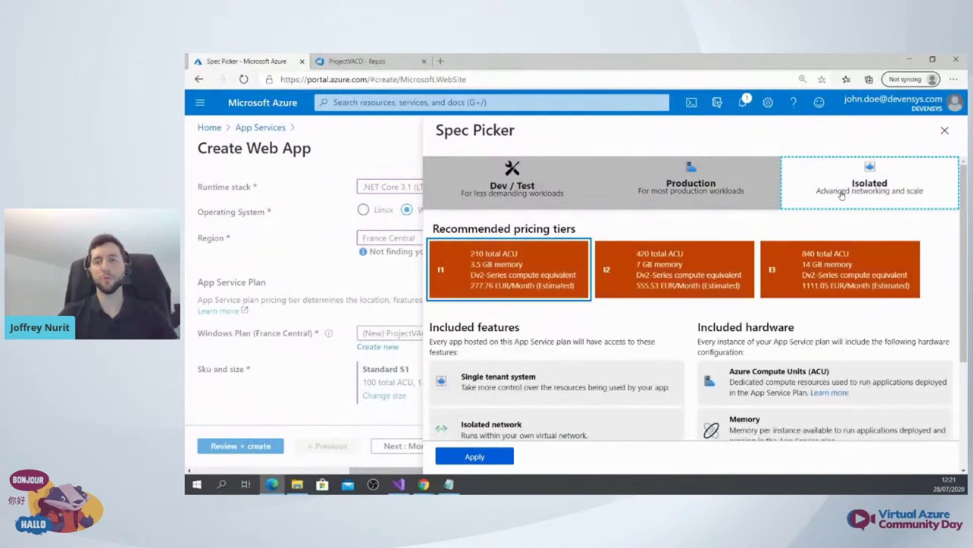
left_click(755, 193)
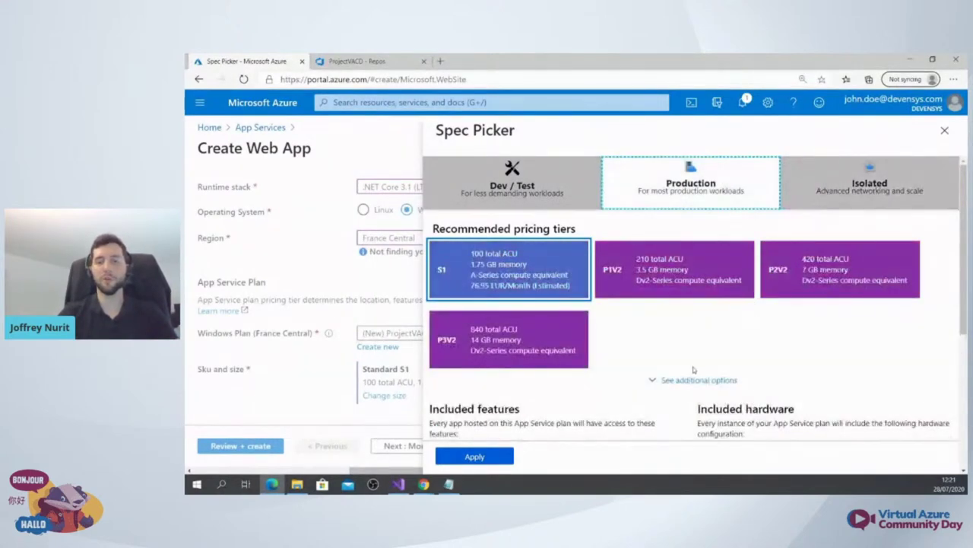
left_click(664, 381)
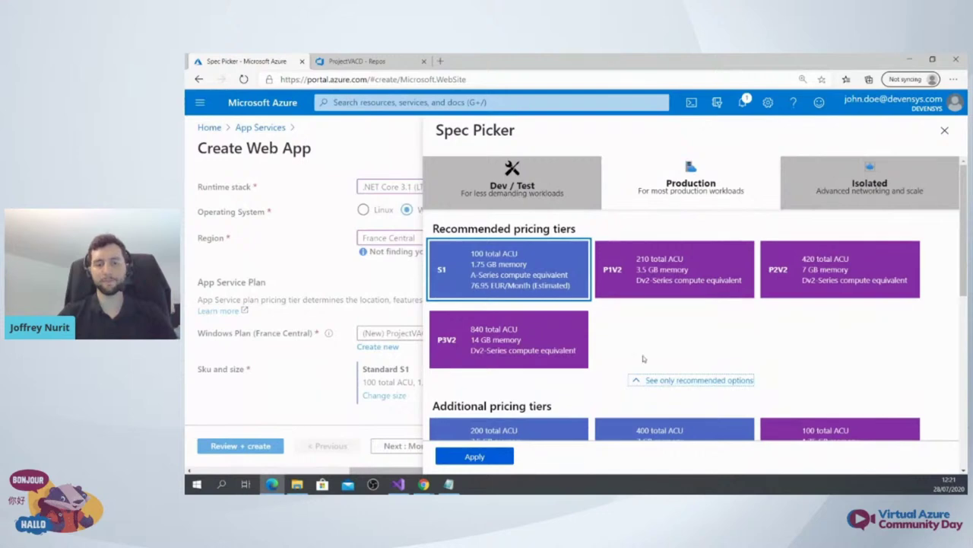
scroll(647, 365, "down", 1)
Select the Production S1 tier (76.95 EUR/Month) and apply it to the plan.
left_click(554, 258)
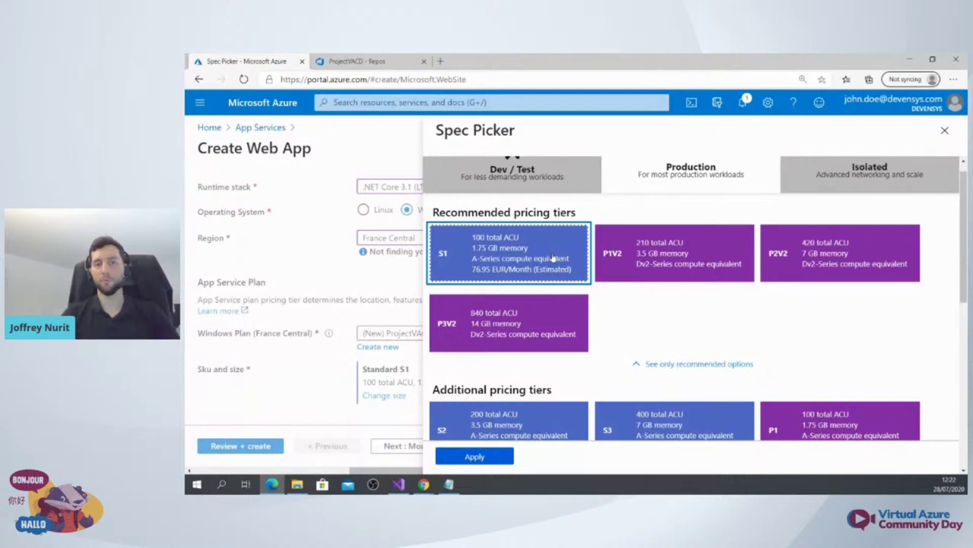
scroll(587, 374, "down", 3)
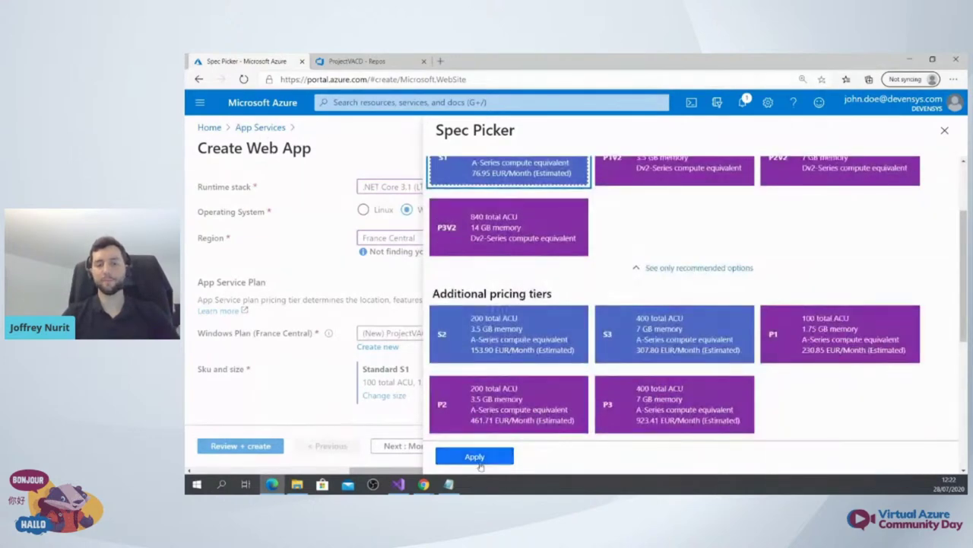
left_click(480, 460)
Skip past Monitoring and Tags to Review + create, then create ProjectVACD in Demo-VACD.
left_click(450, 446)
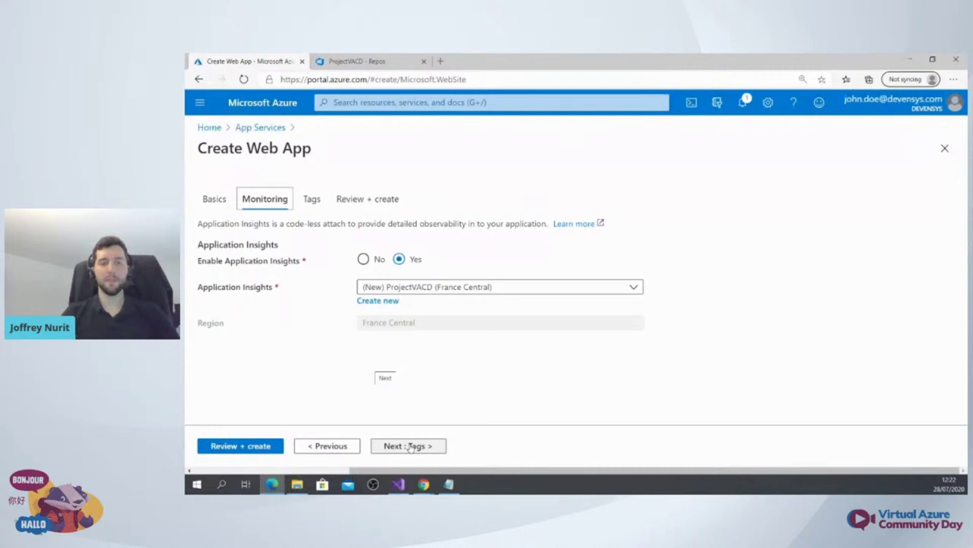
left_click(409, 447)
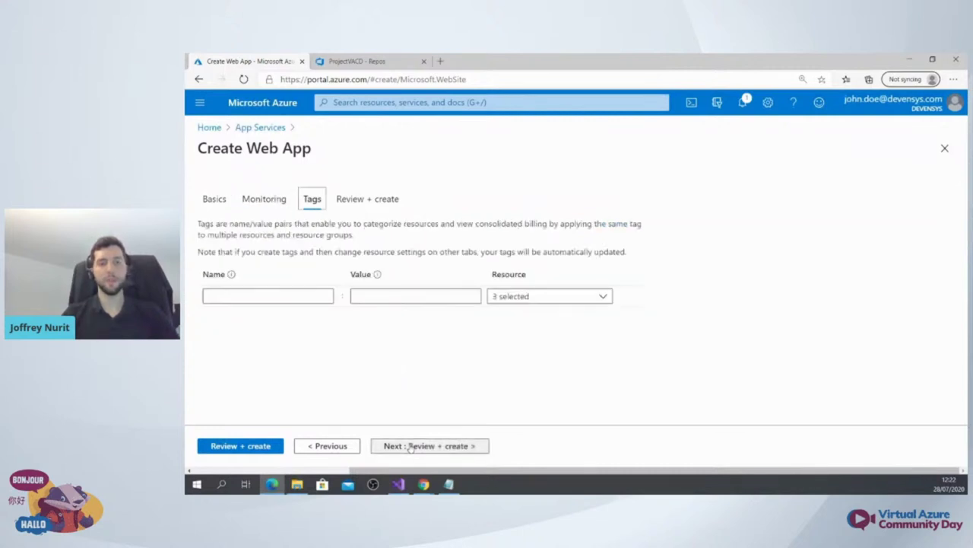
left_click(409, 447)
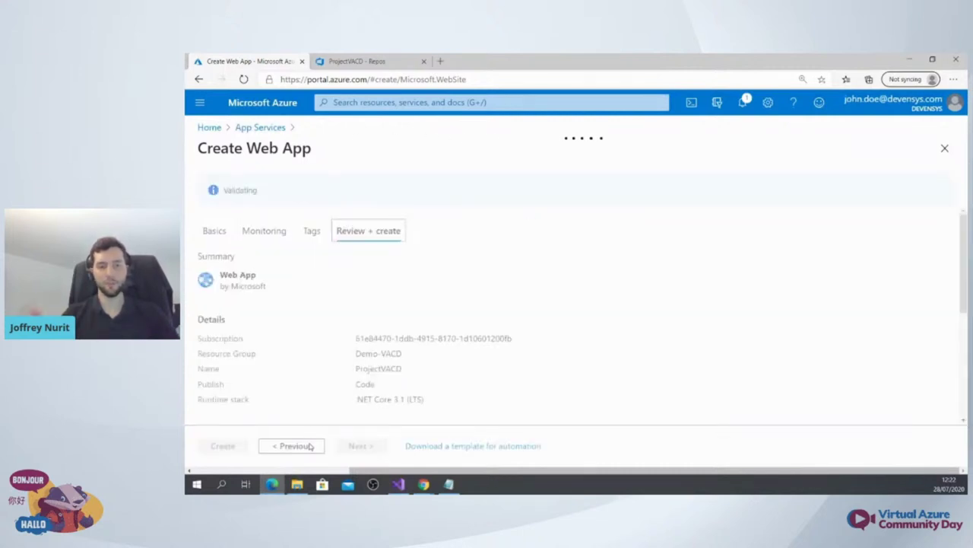
left_click(223, 447)
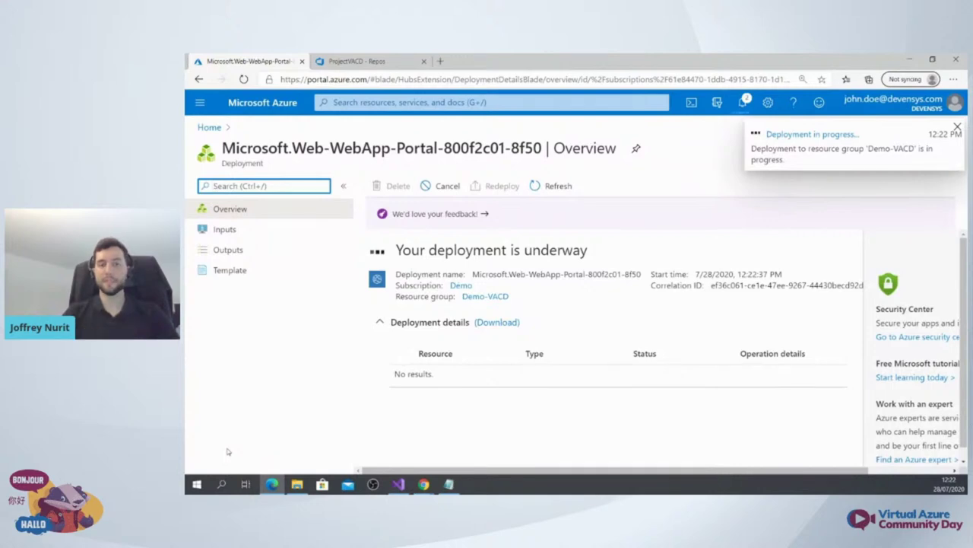
Dismiss the in-progress and succeeded notifications and glance at the ProjectVACD deployment details.
left_click(958, 127)
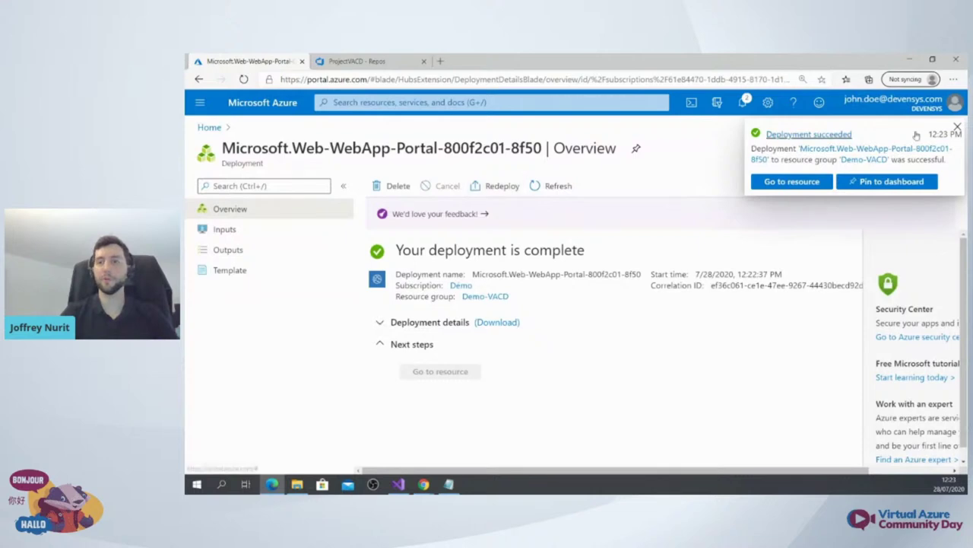
left_click(957, 130)
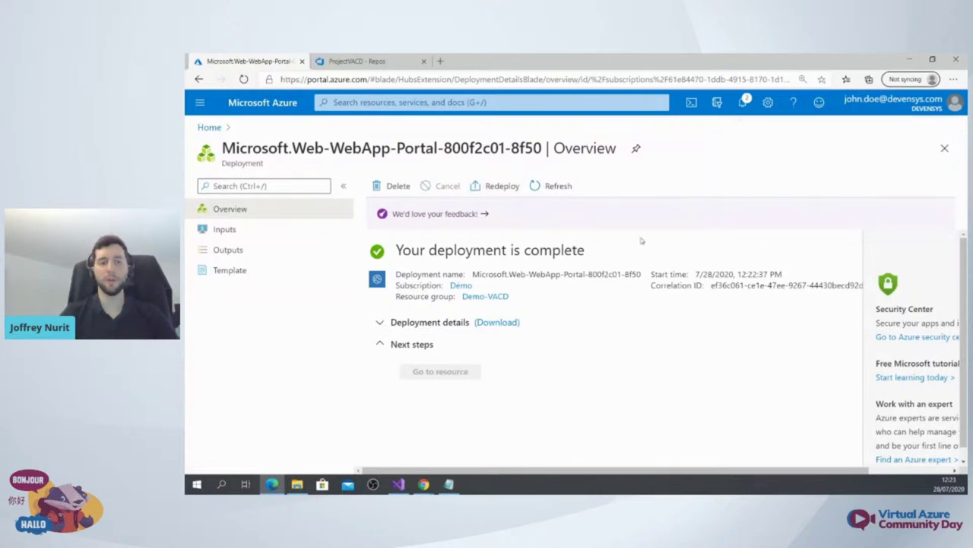
left_click(378, 324)
left_click(378, 324)
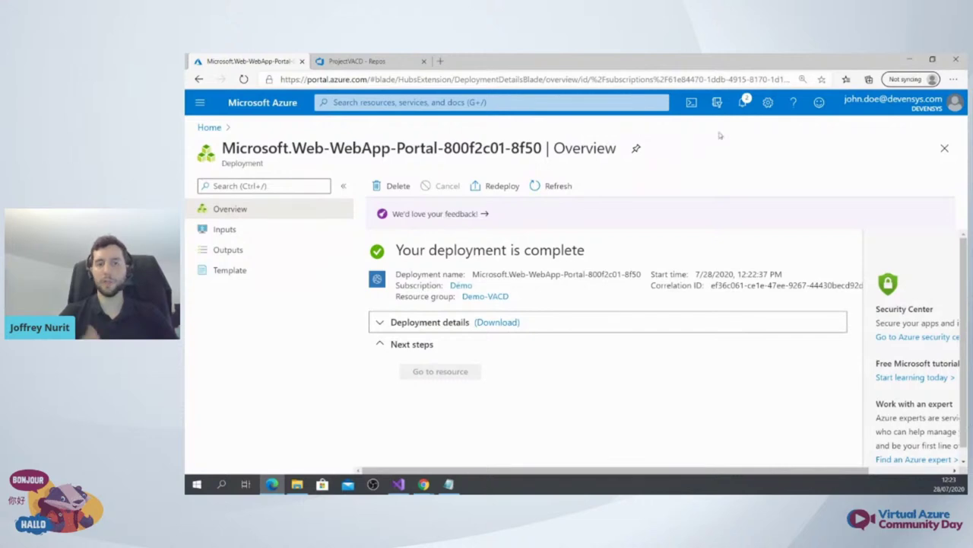
Open App Services and refresh the list until ProjectVACD appears.
left_click(210, 127)
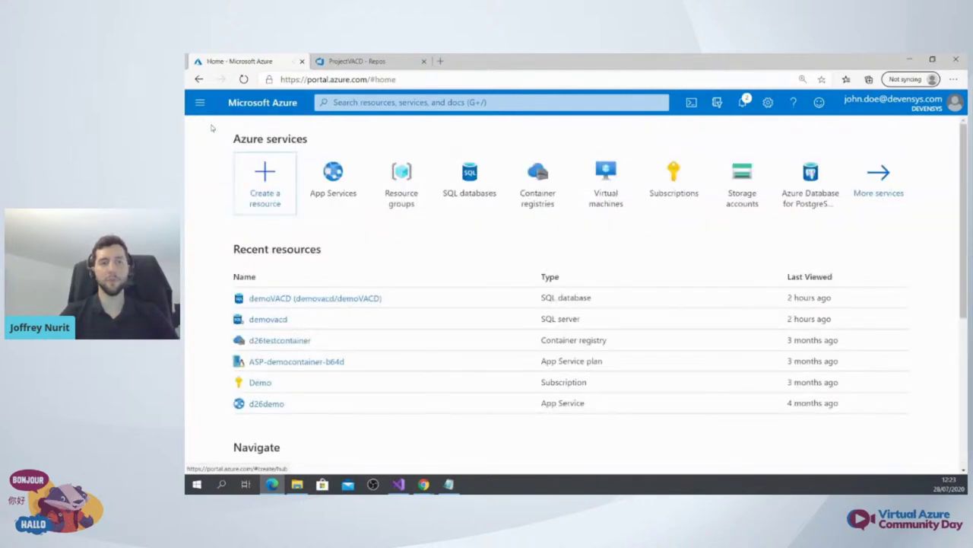
left_click(329, 181)
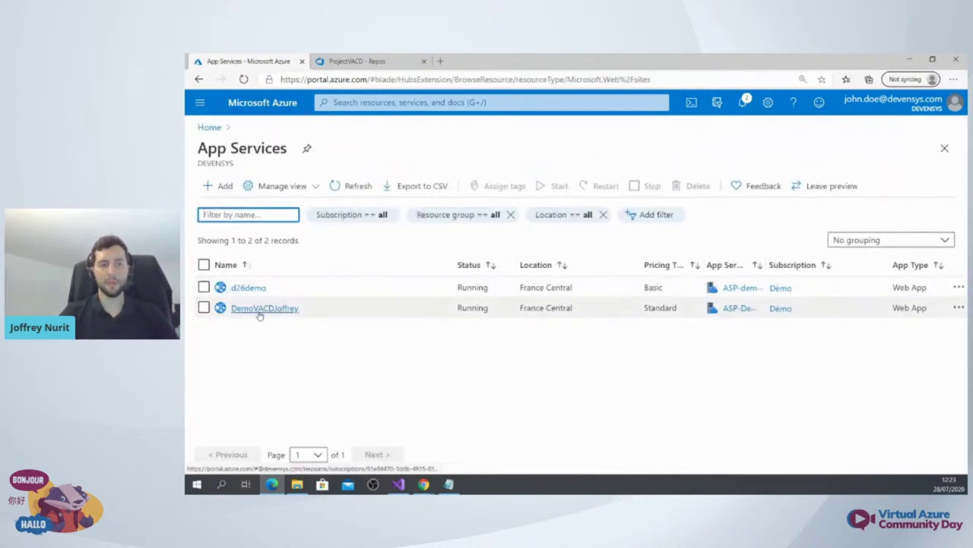
left_click(354, 187)
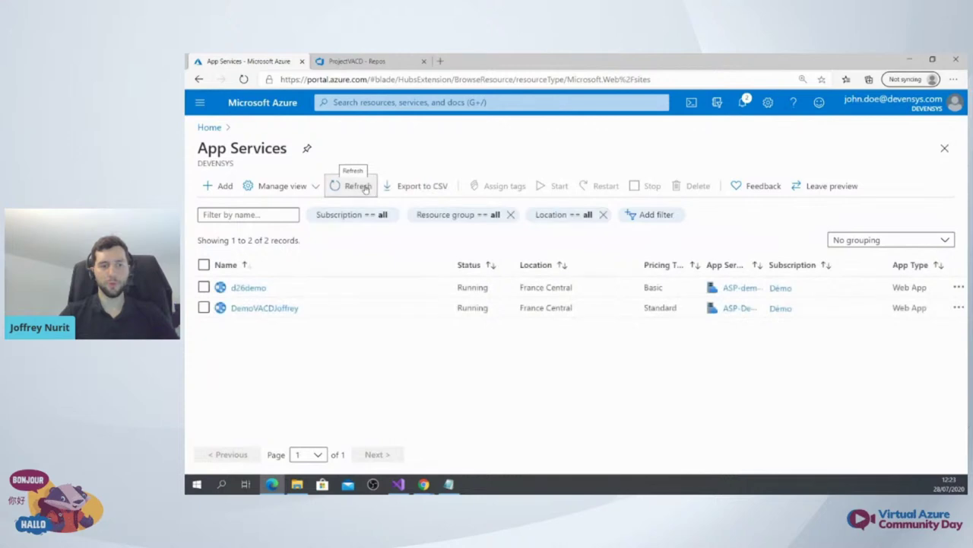
left_click(355, 188)
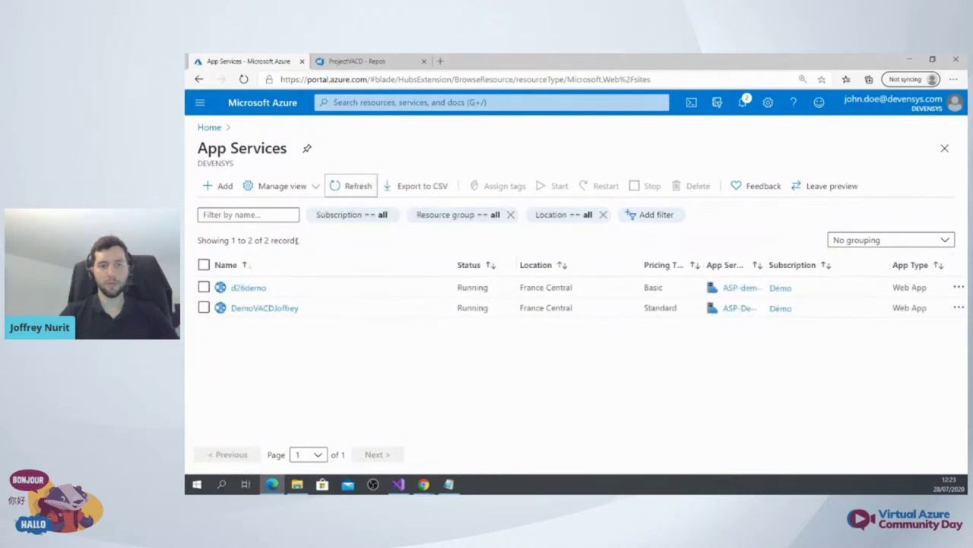
left_click(357, 182)
left_click(742, 102)
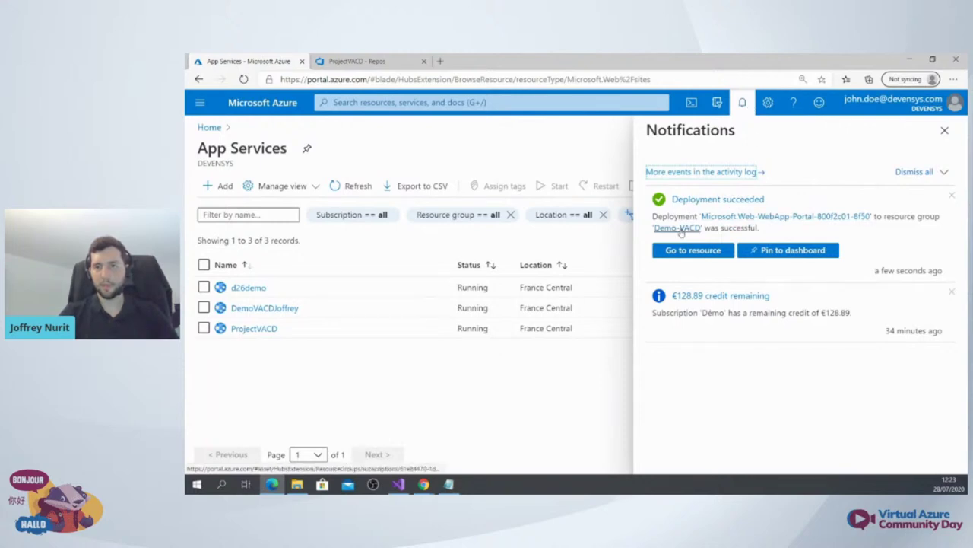
Open ProjectVACD, view its default site in a new tab, then switch to Visual Studio.
left_click(254, 329)
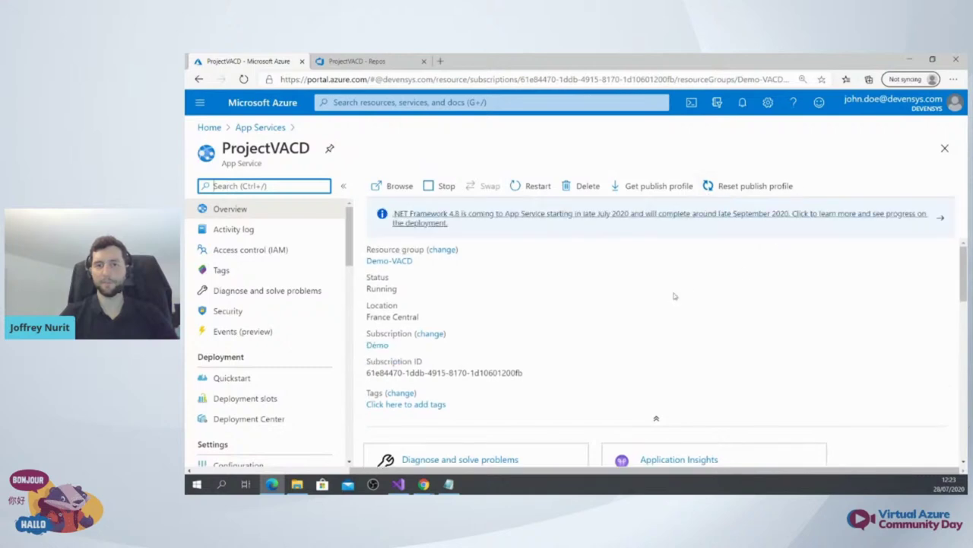
left_click(714, 263)
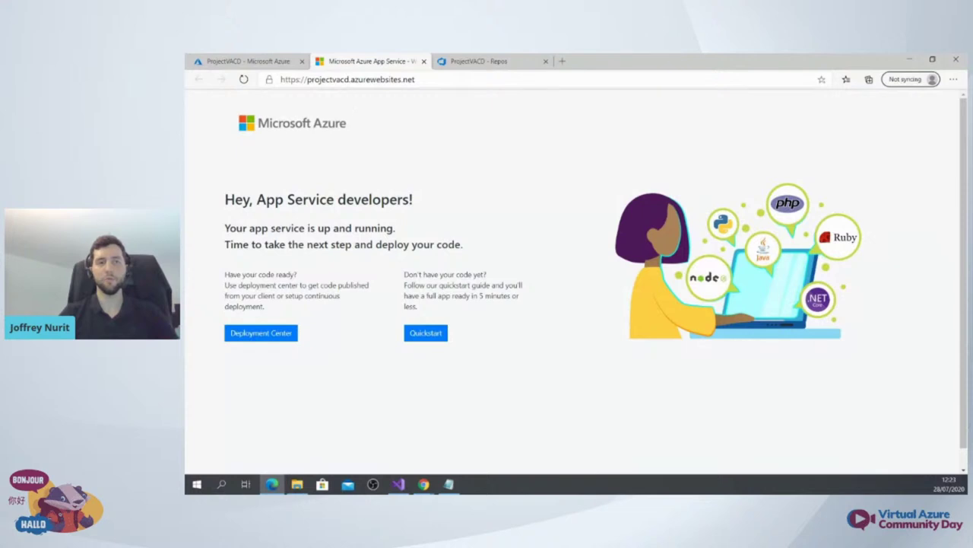
left_click(260, 67)
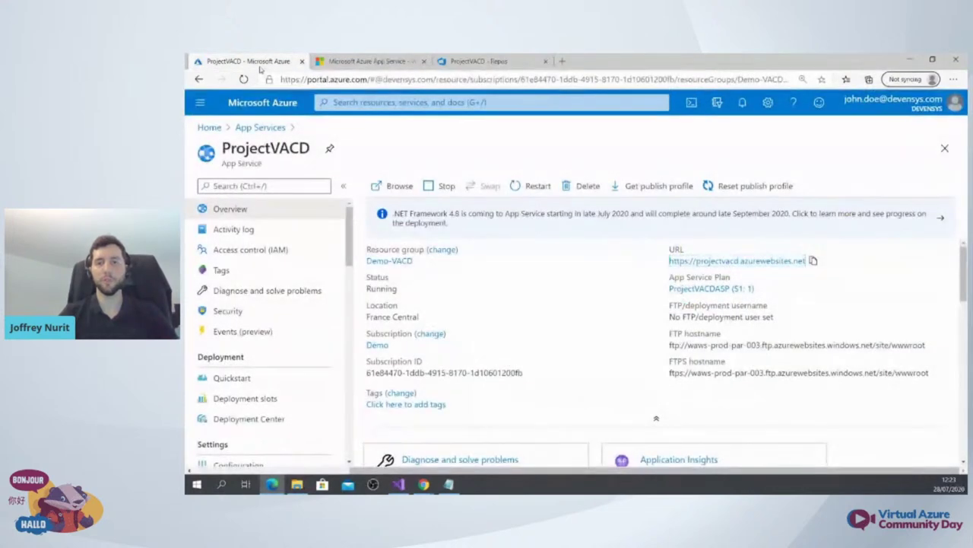
left_click(399, 484)
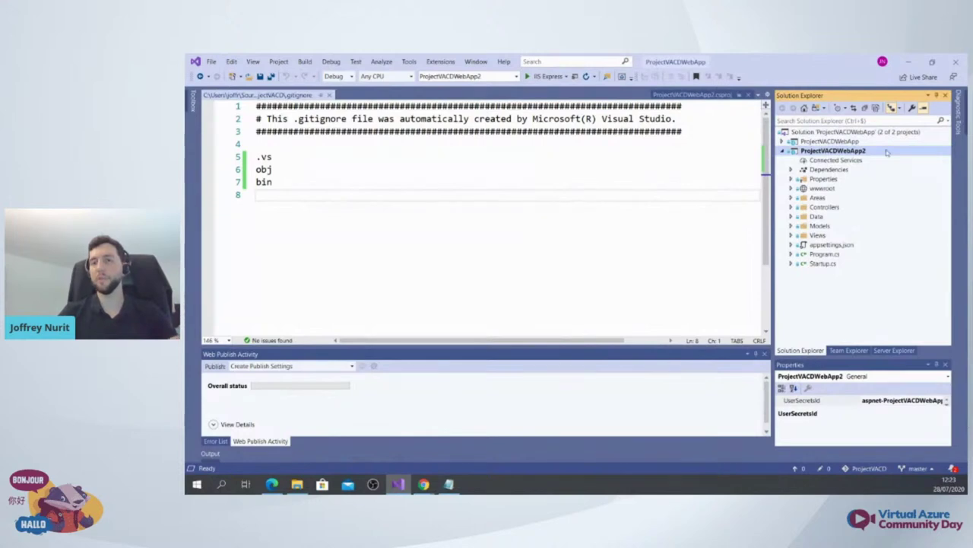
Create a publish profile for ProjectVACDWebApp2 targeting Azure App Service (Windows) ProjectVACD in Demo-VACD.
right_click(854, 155)
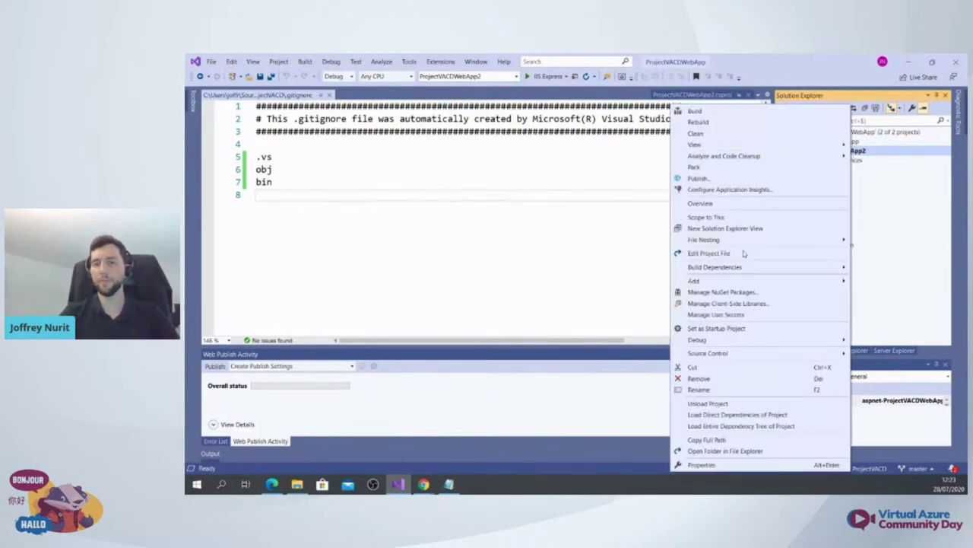
left_click(713, 179)
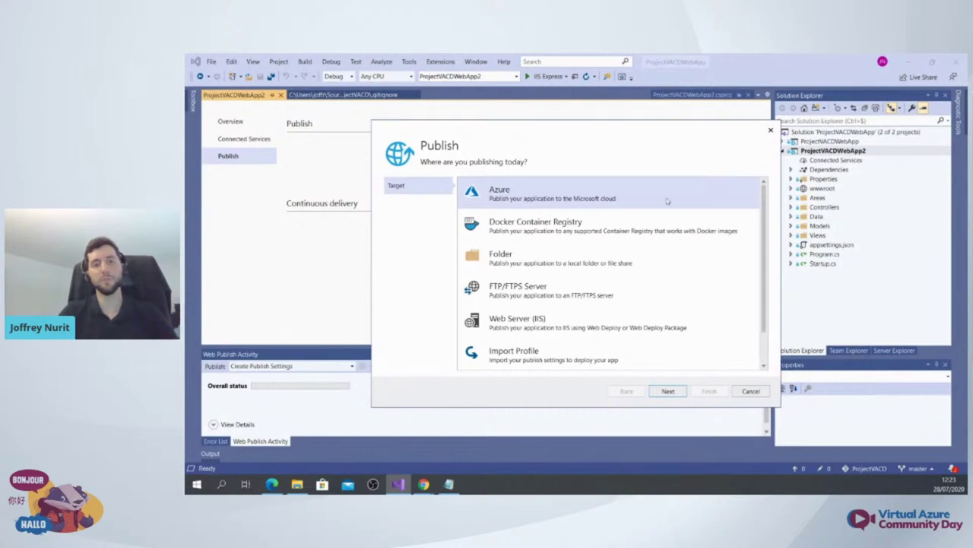
left_click(668, 391)
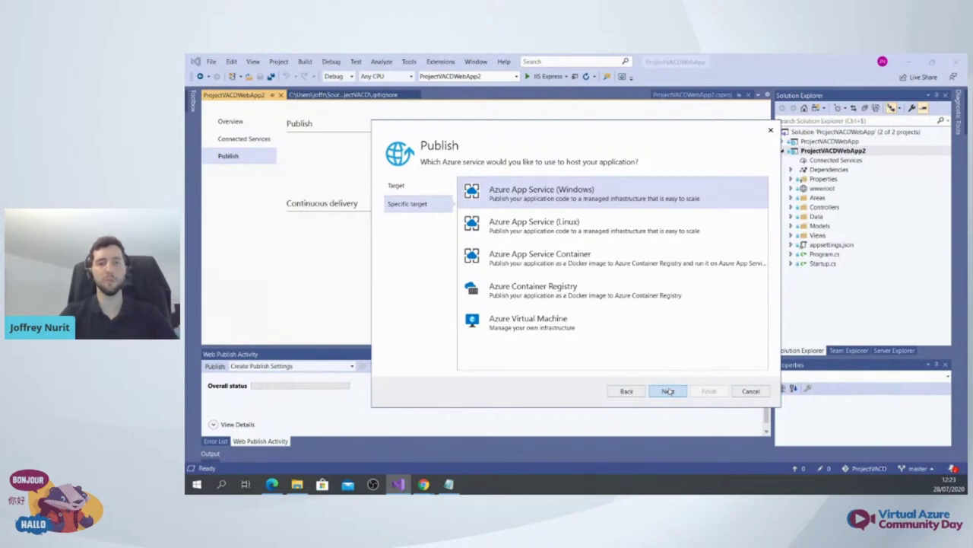
left_click(669, 391)
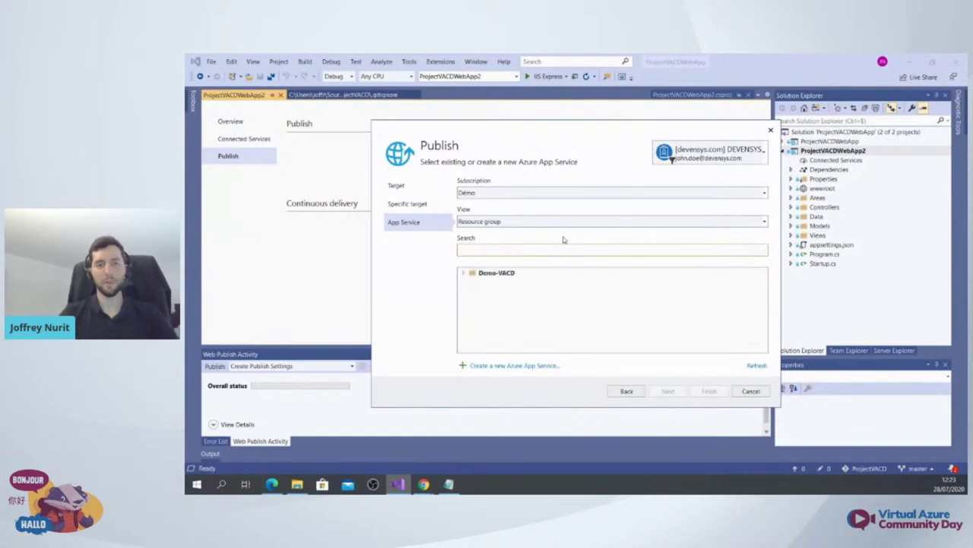
left_click(462, 273)
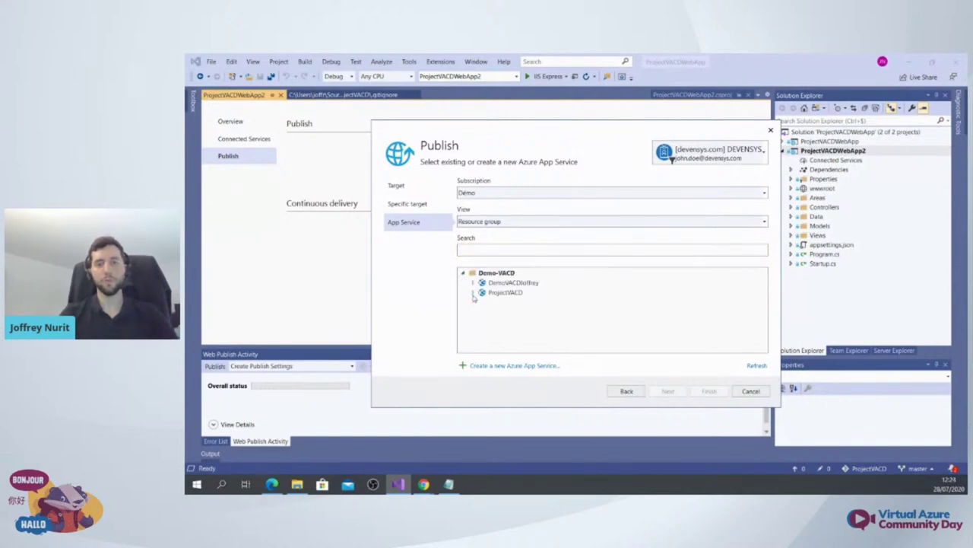
left_click(503, 295)
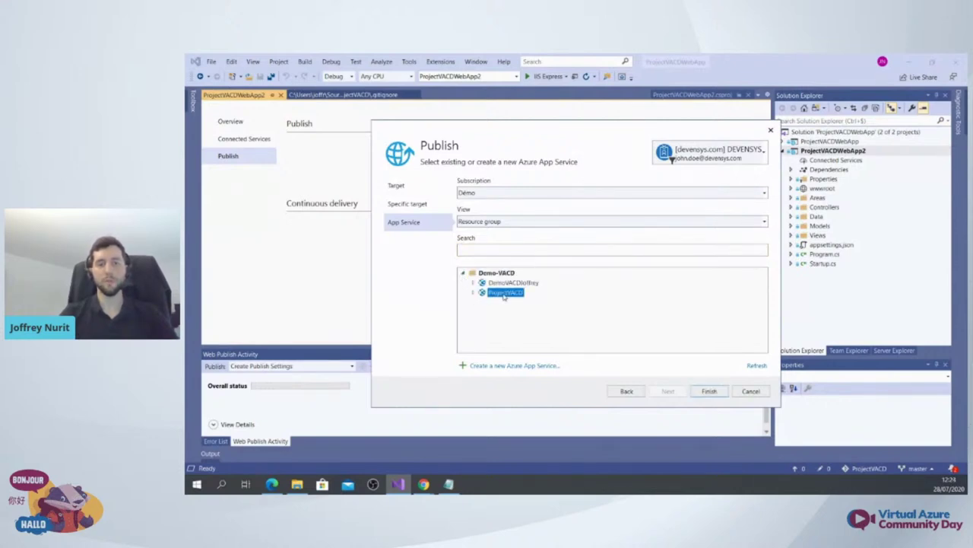
left_click(709, 391)
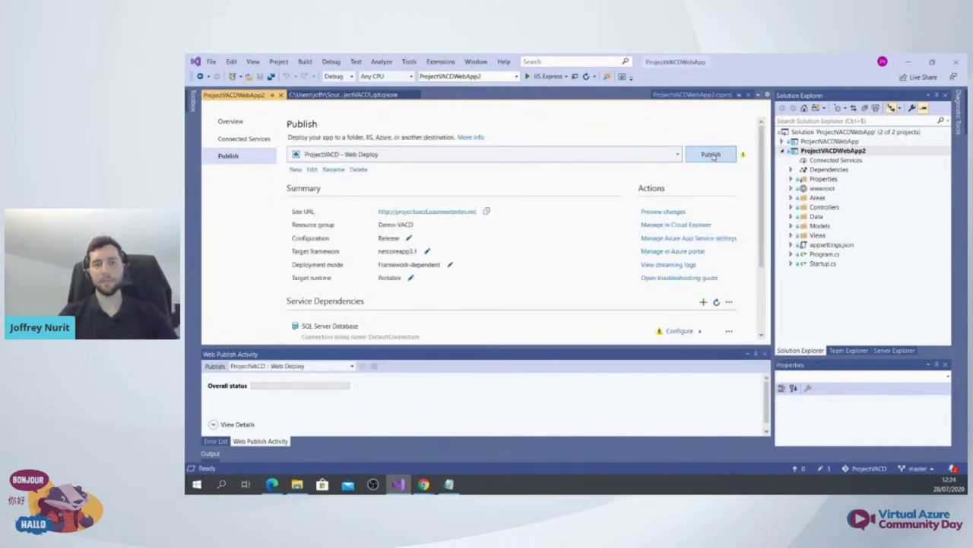
scroll(686, 207, "down", 1)
Publish the web app to ProjectVACD, then return to its portal page and open Deployment slots.
left_click(705, 131)
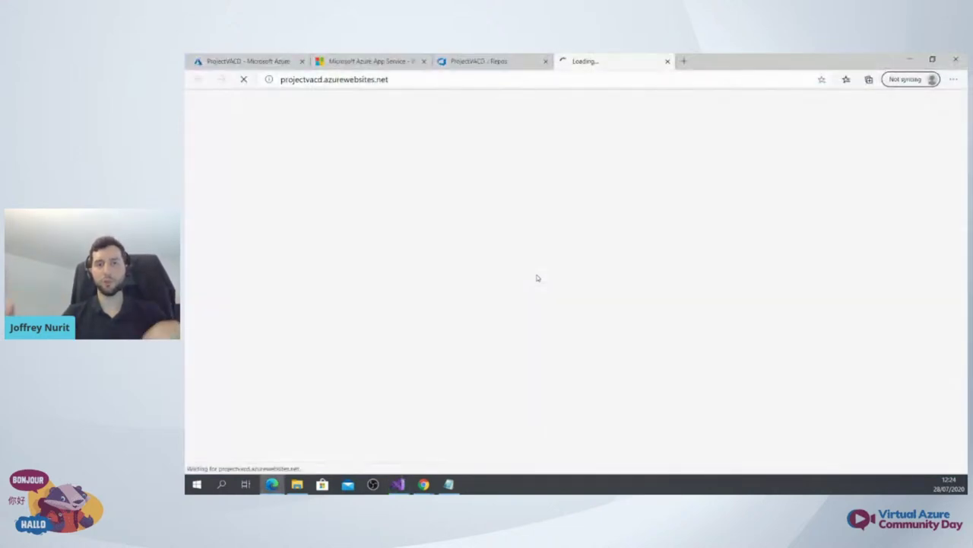
left_click(243, 60)
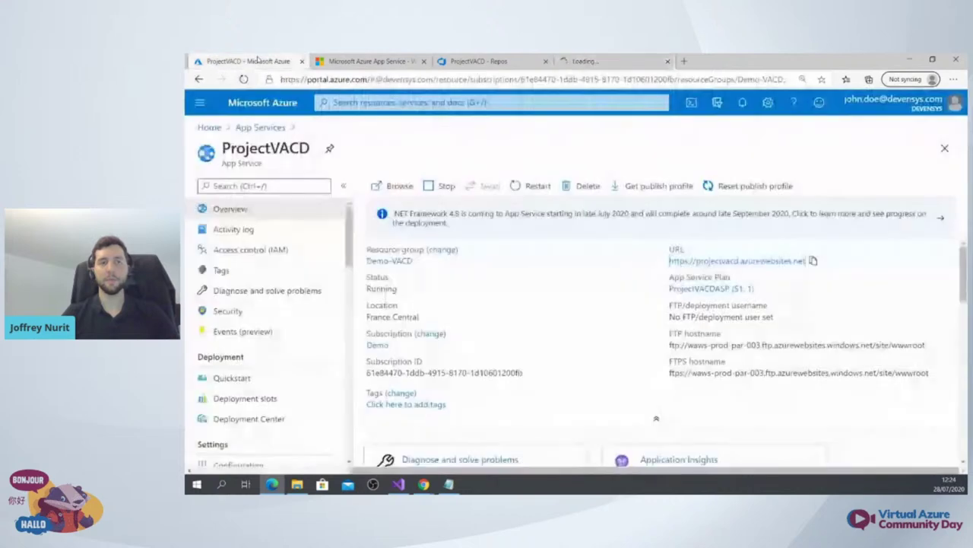
scroll(296, 392, "down", 2)
scroll(296, 392, "down", 1)
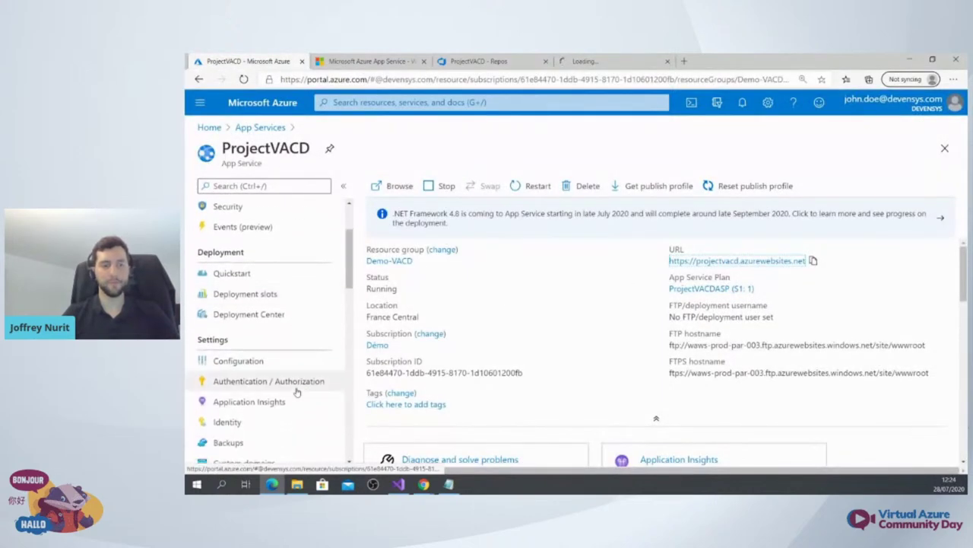
scroll(279, 386, "down", 2)
scroll(279, 387, "down", 3)
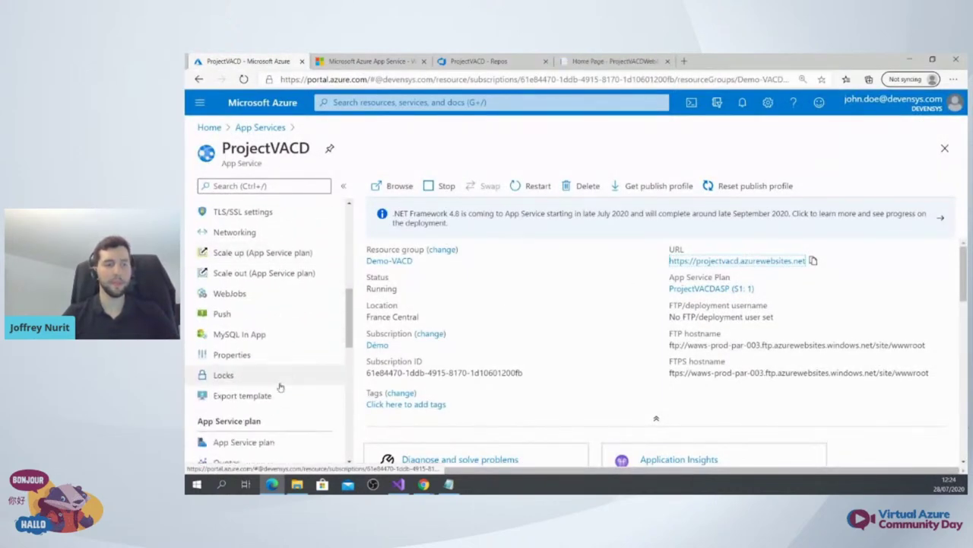
scroll(270, 355, "down", 2)
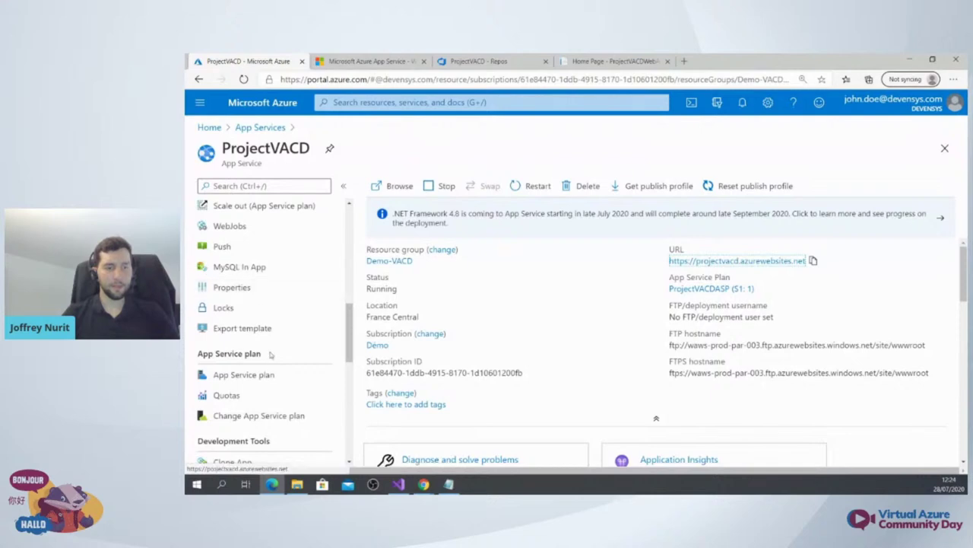
scroll(270, 355, "down", 3)
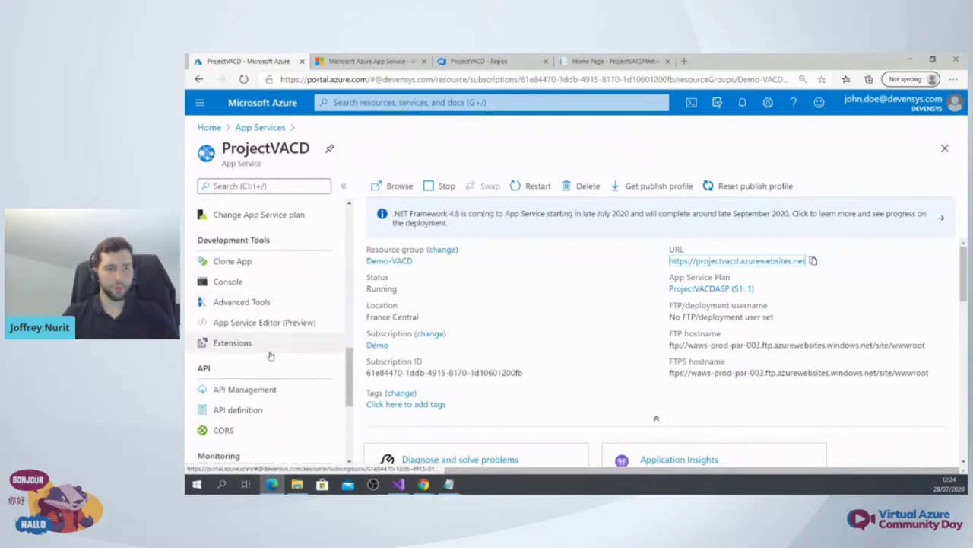
scroll(270, 355, "up", 5)
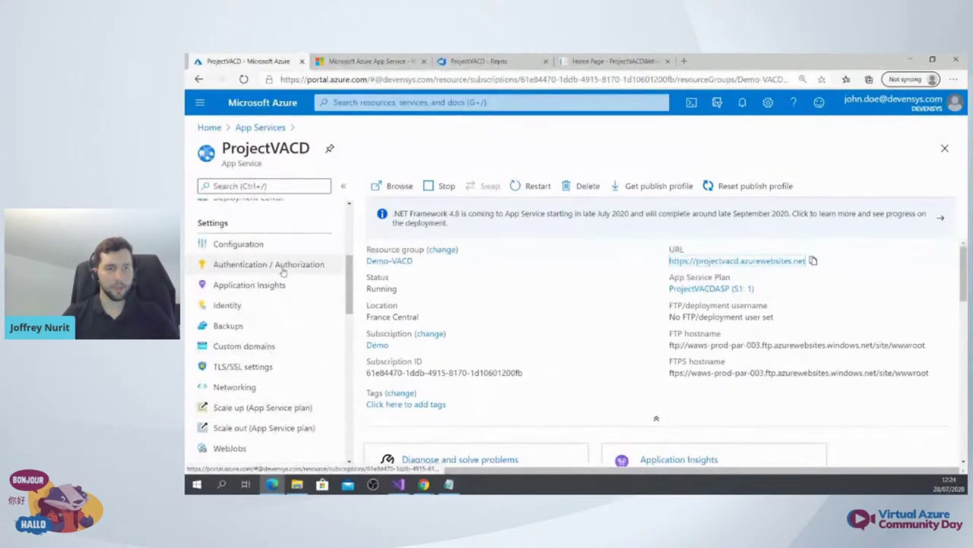
scroll(282, 265, "up", 3)
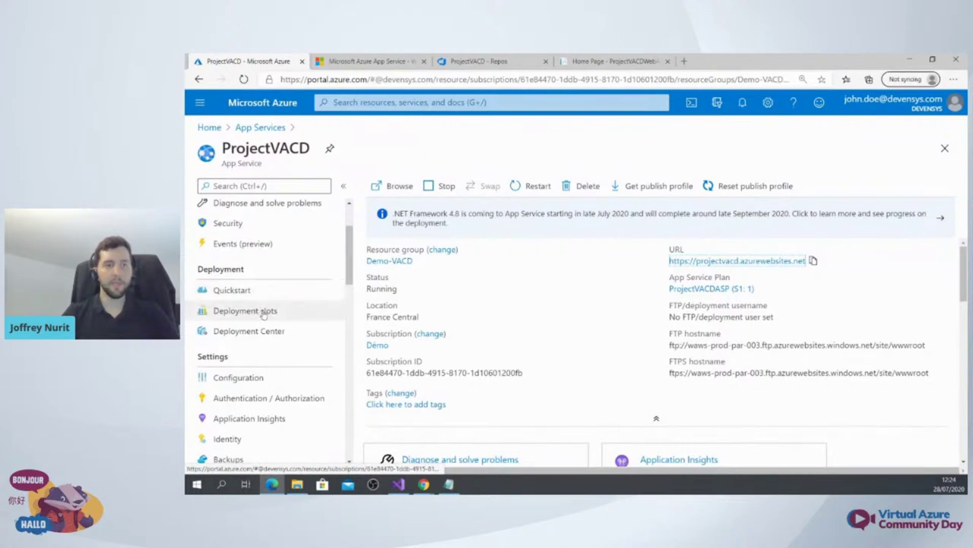
left_click(262, 312)
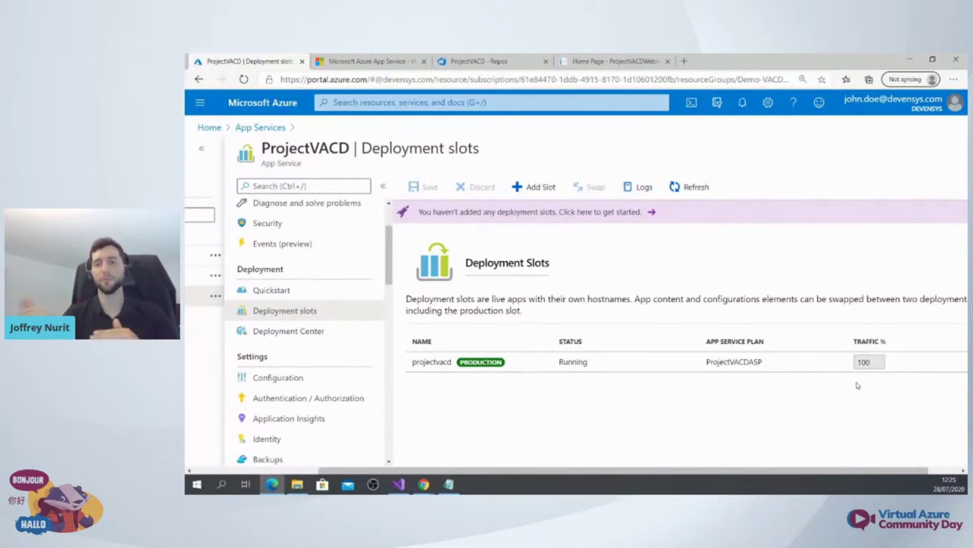
Scroll the Deployment slots page showing the projectvacd production slot at 100% traffic.
scroll(674, 365, "left", 2)
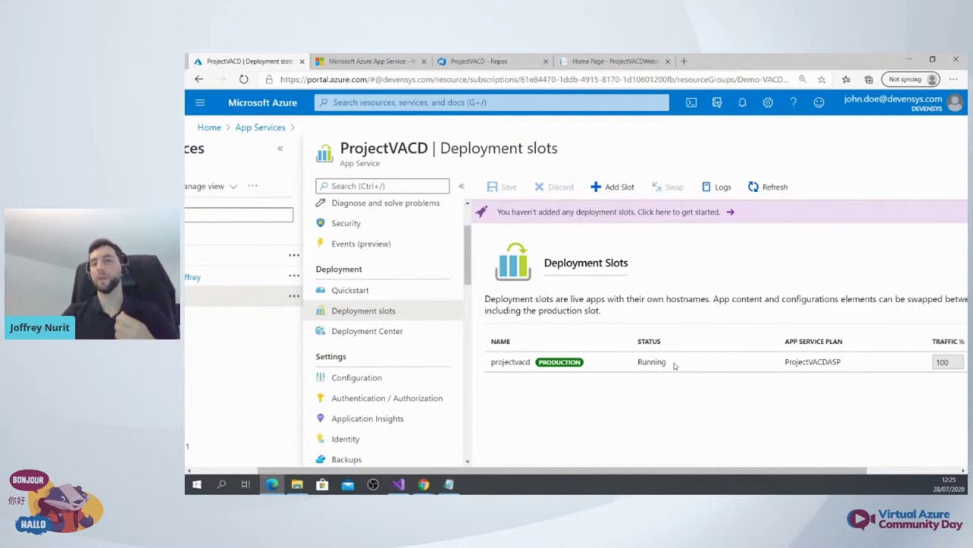
Look over the published site and Deployment slots tabs, then return to the ProjectVACD repo Files.
left_click(644, 62)
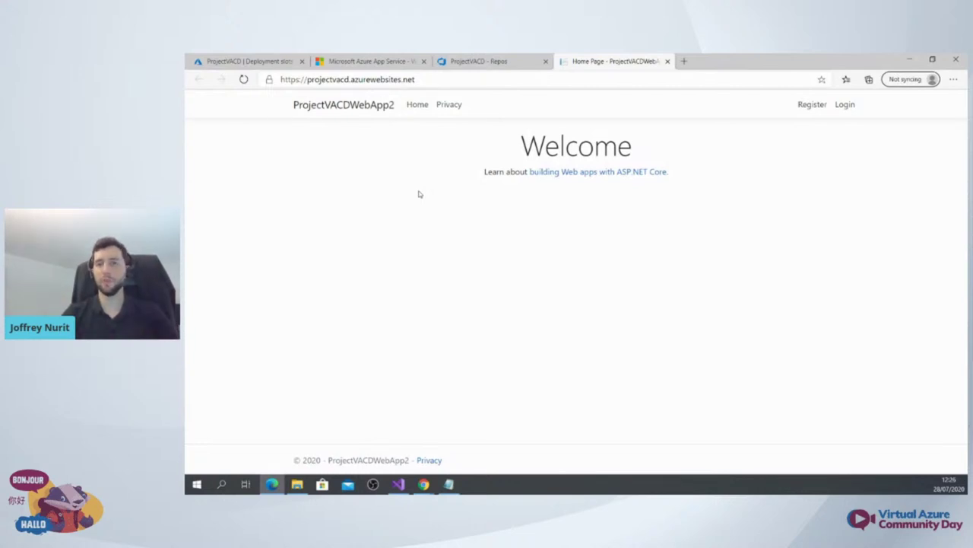
left_click(477, 60)
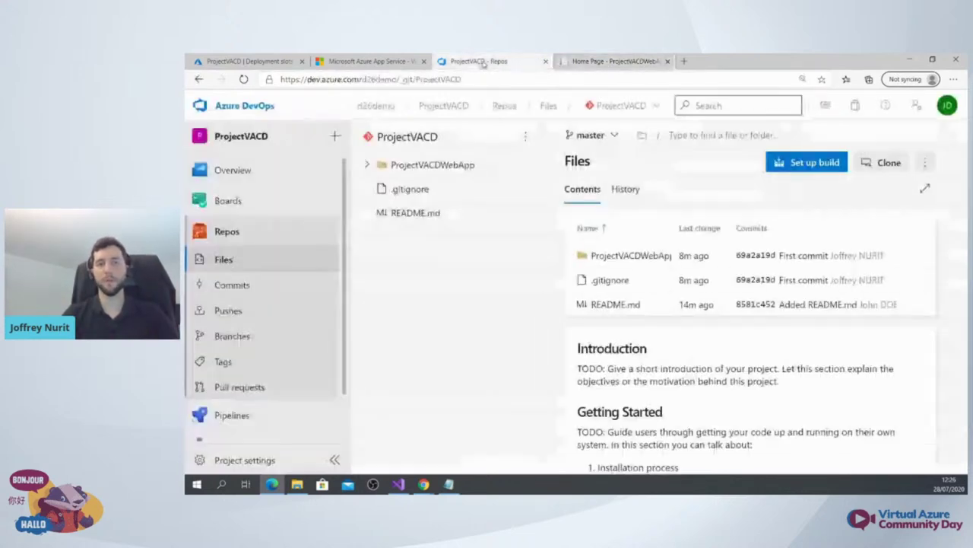
left_click(381, 63)
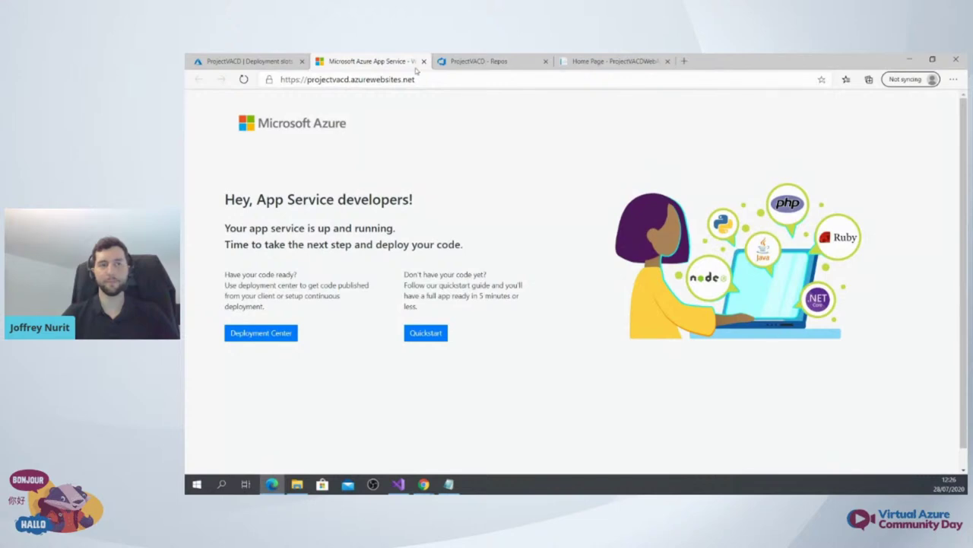
left_click(283, 61)
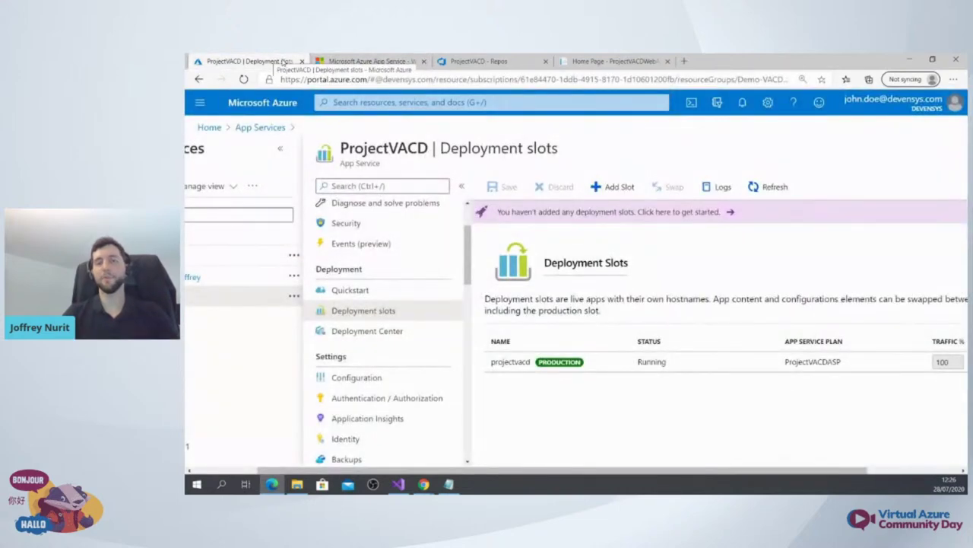
left_click(473, 62)
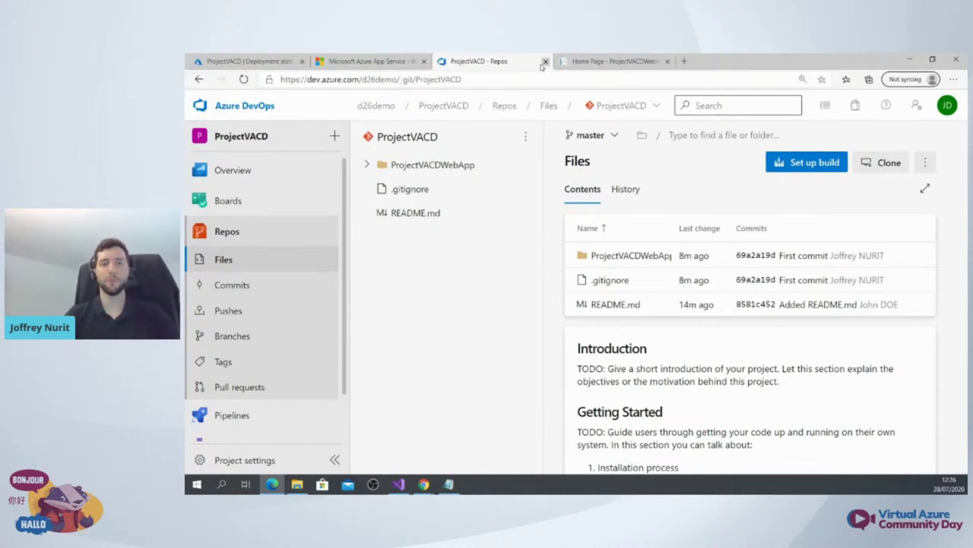
Create a classic-editor build pipeline sourced from Azure Repos Git, ProjectVACD, master branch.
left_click(255, 387)
scroll(256, 392, "down", 1)
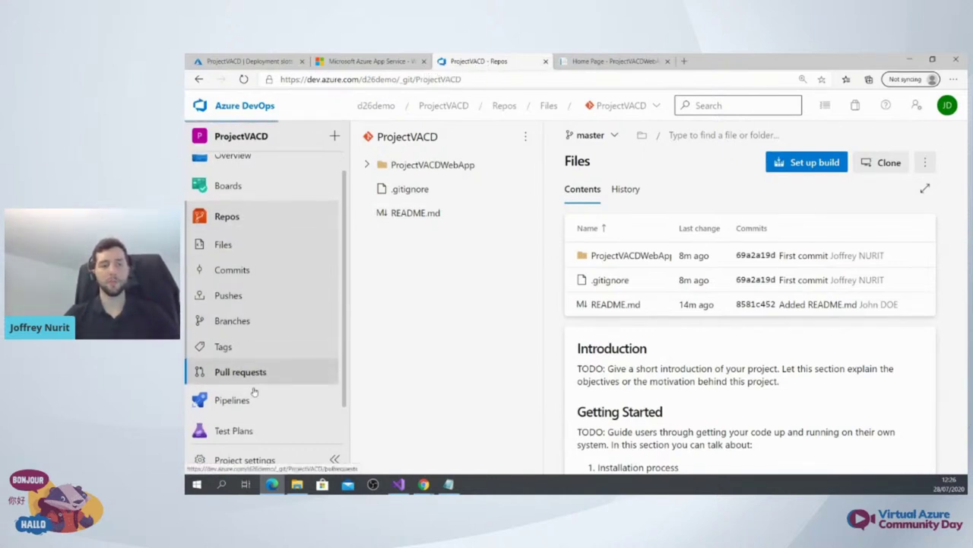
mouse_move(284, 366)
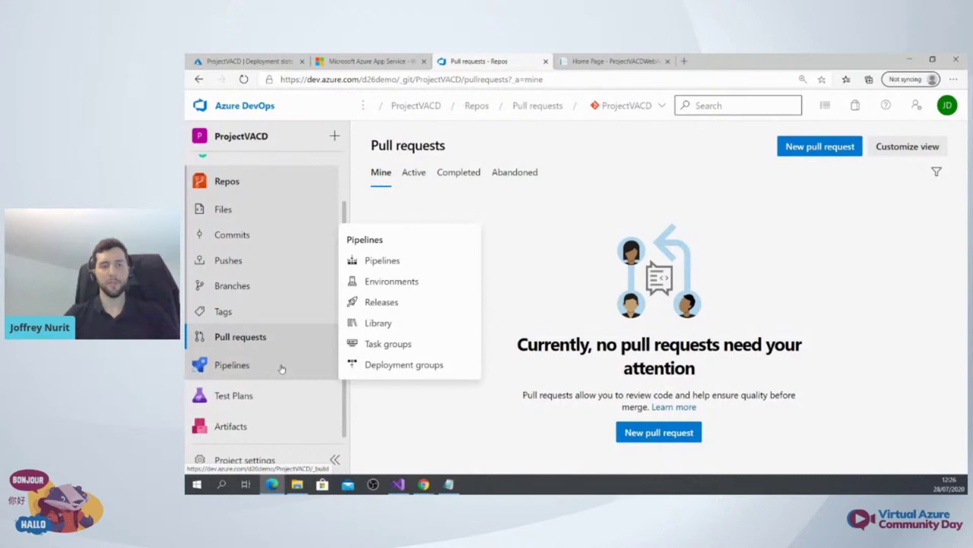
left_click(412, 259)
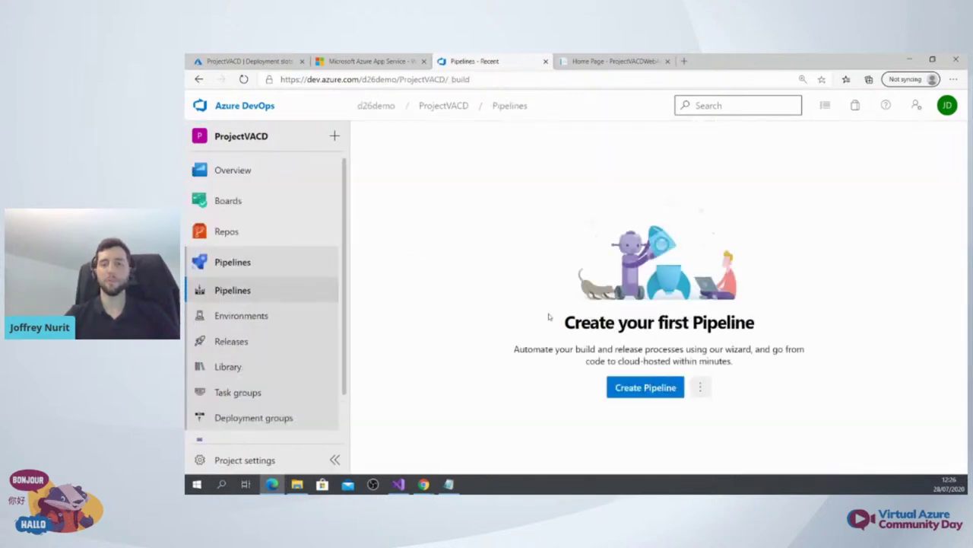
left_click(642, 390)
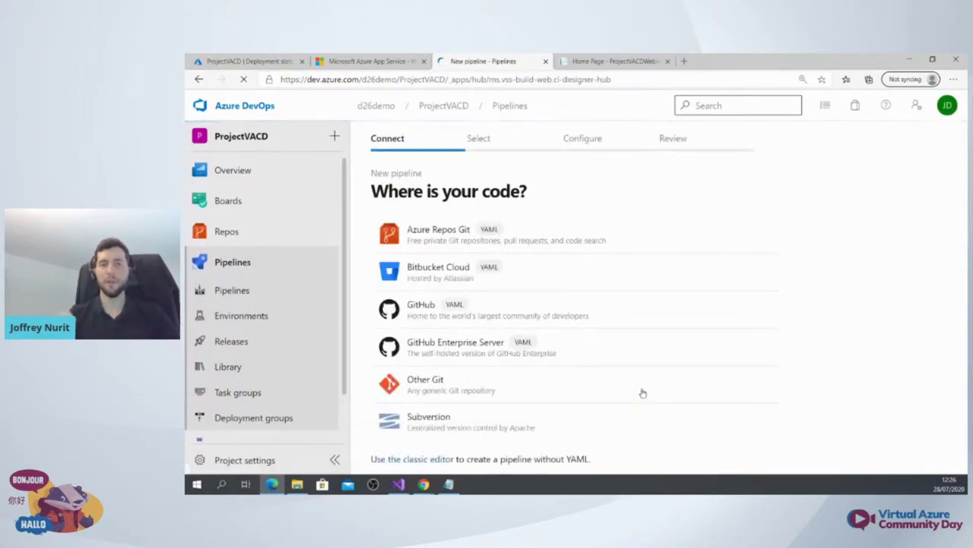
left_click(427, 457)
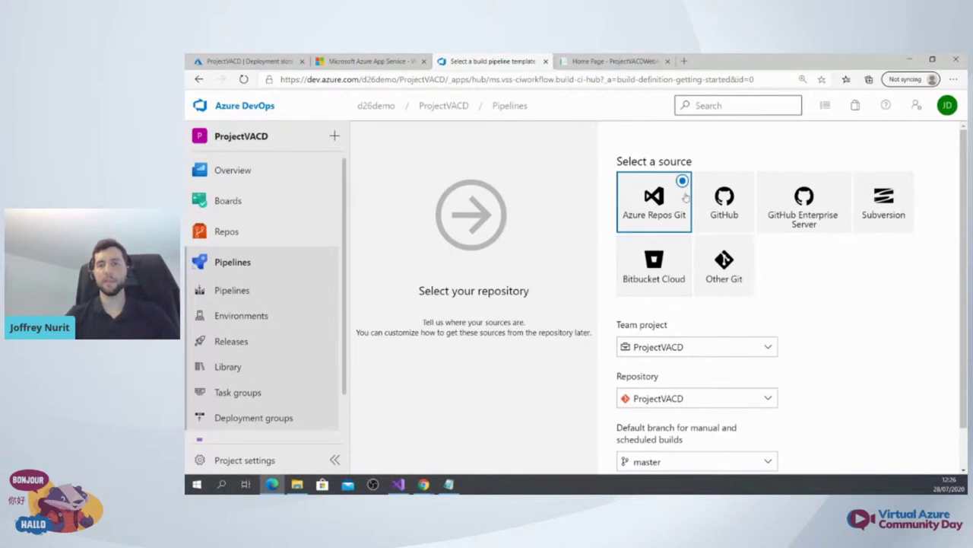
scroll(658, 189, "down", 1)
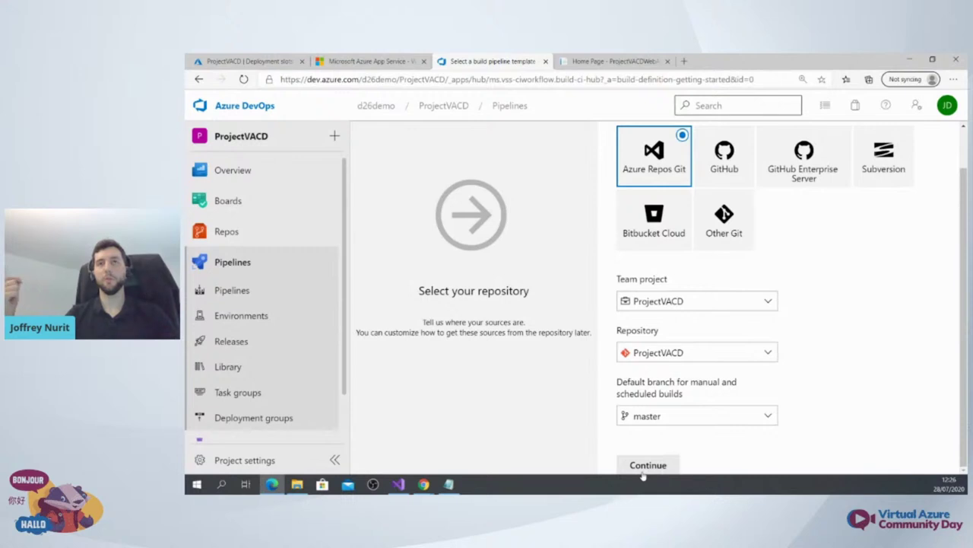
Search '.net' among templates and apply ASP.NET Core, creating ProjectVACD-ASP.NET Core-CI.
left_click(643, 471)
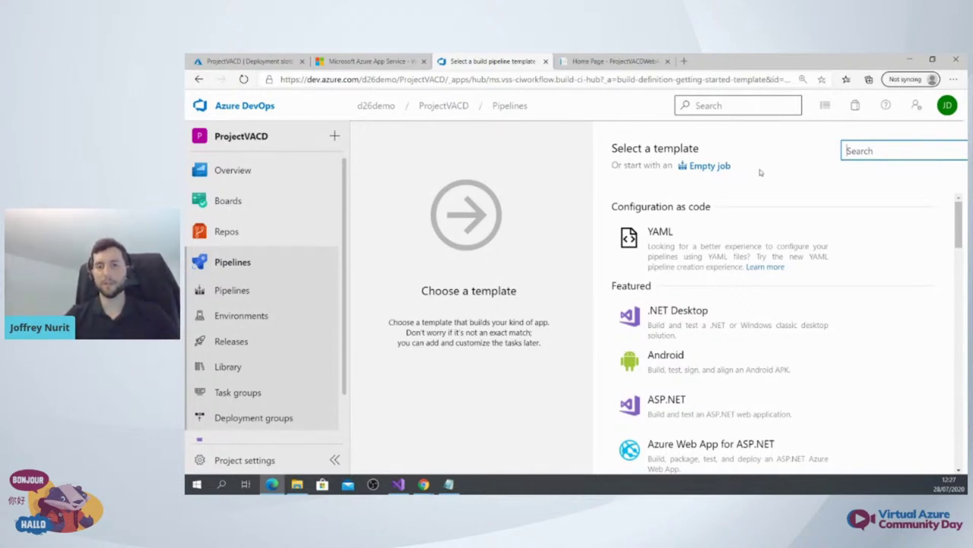
type(".net")
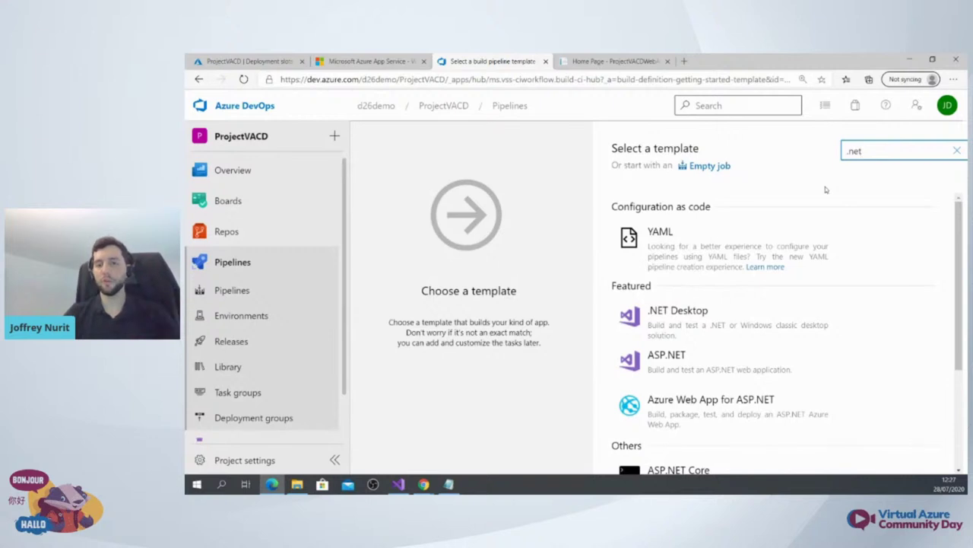
scroll(818, 348, "down", 3)
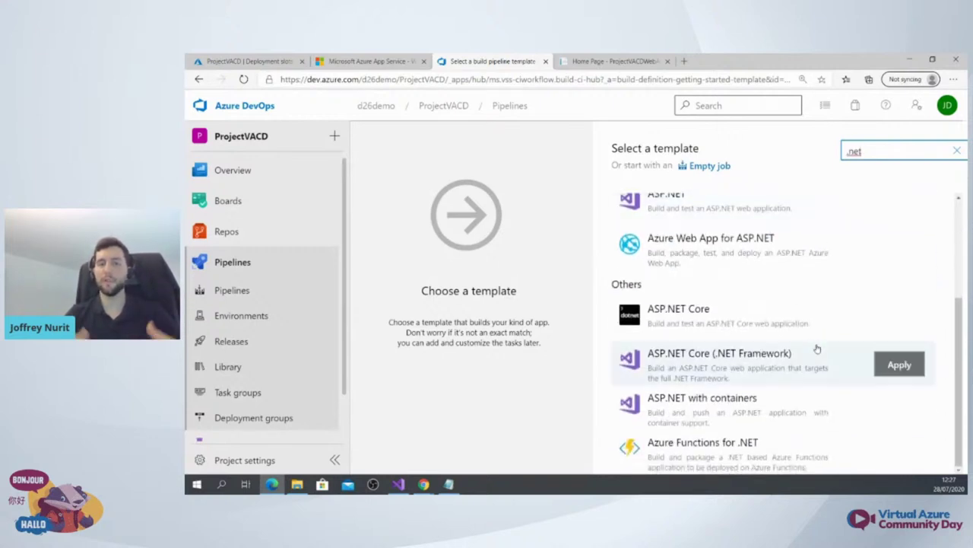
left_click(767, 320)
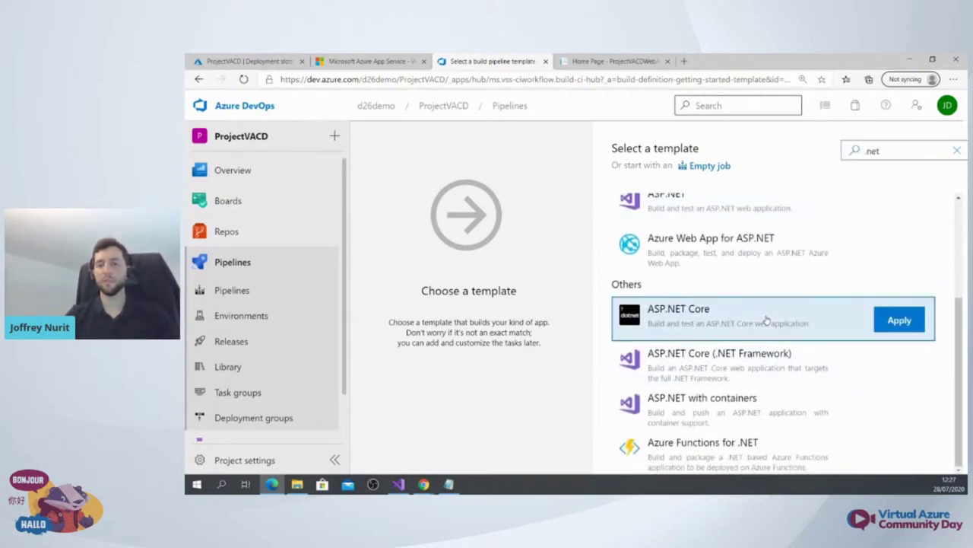
left_click(910, 320)
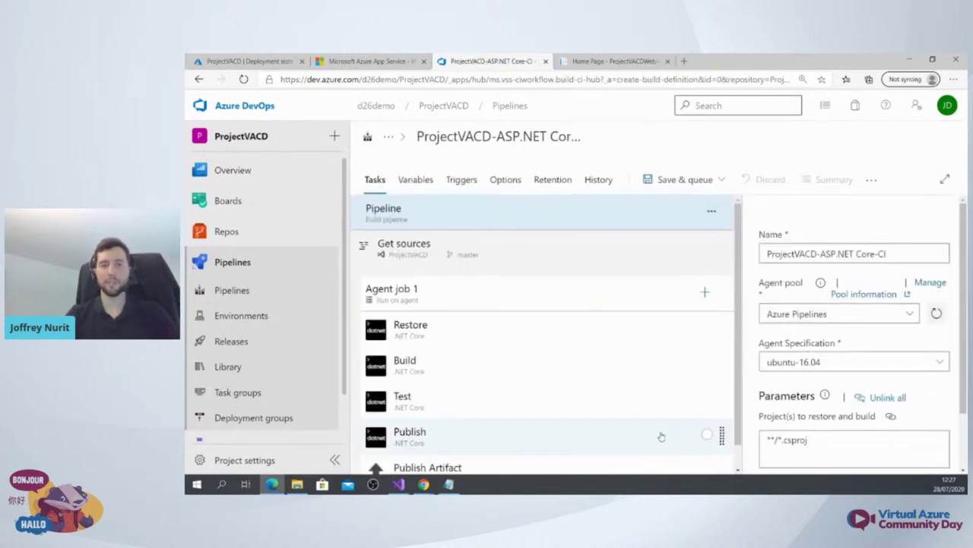
scroll(662, 436, "down", 1)
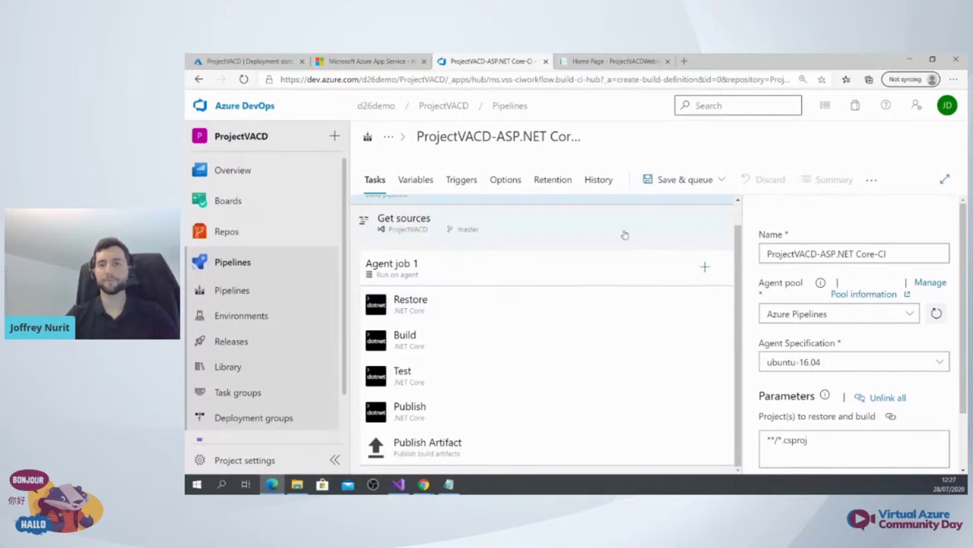
Enable continuous integration on the ProjectVACD-ASP.NET Core-CI pipeline's triggers.
left_click(677, 180)
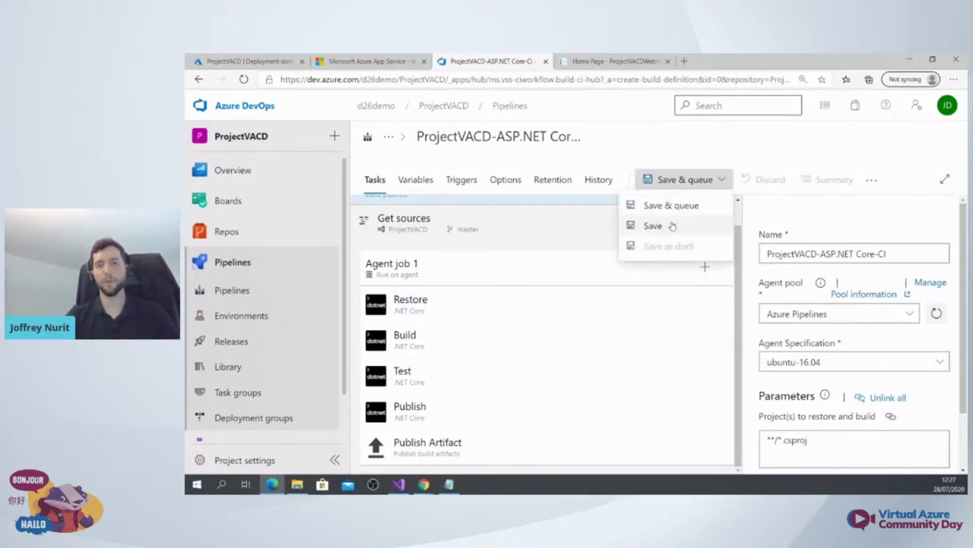
left_click(659, 204)
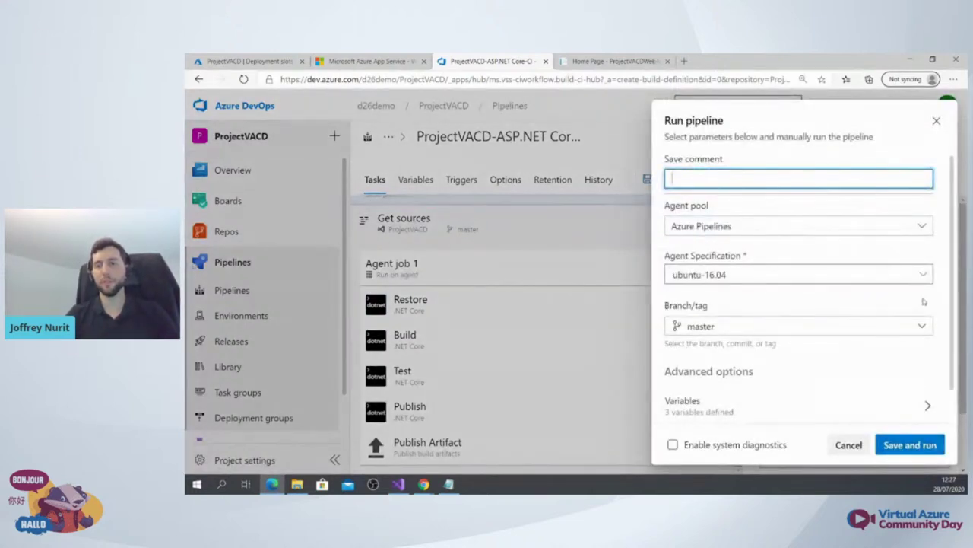
left_click(849, 445)
left_click(428, 180)
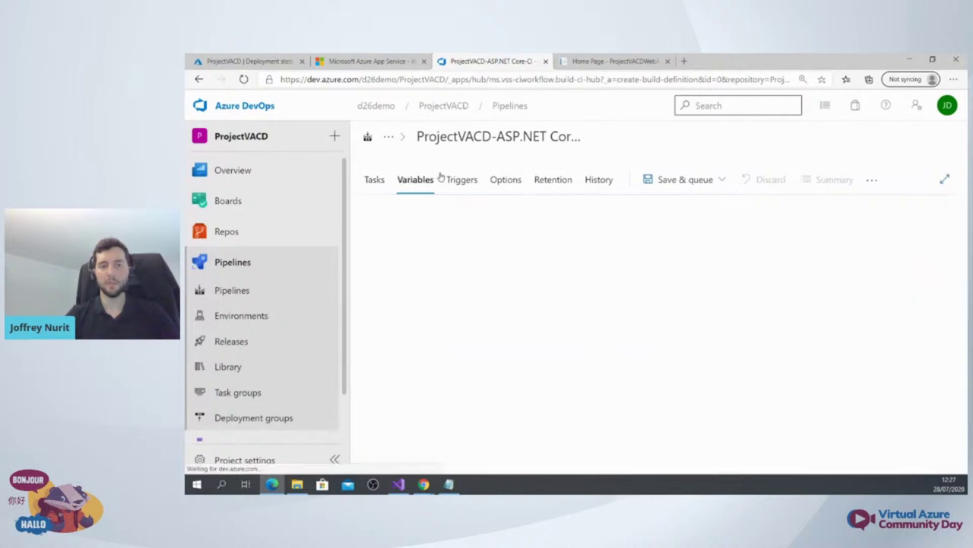
left_click(464, 182)
left_click(768, 248)
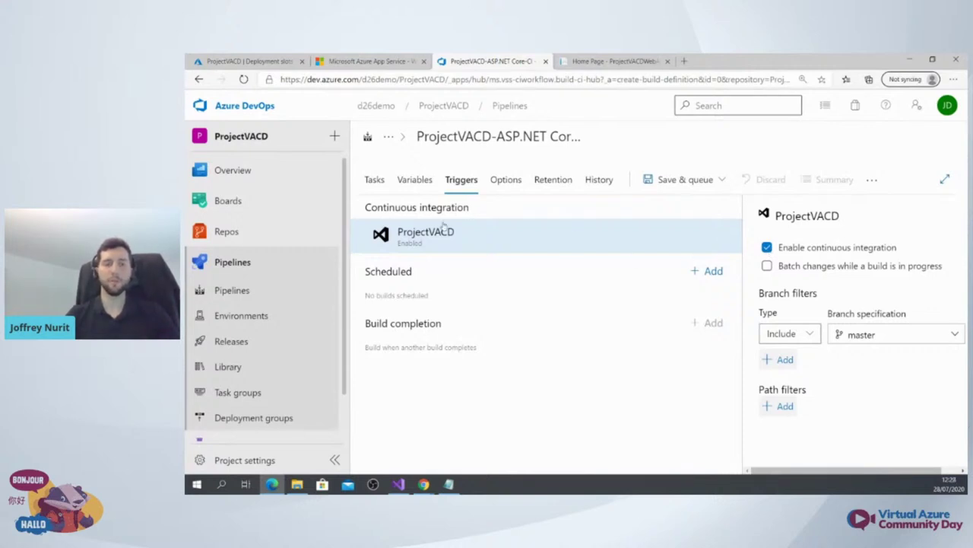
Set the pipeline's agent specification to windows-2019.
left_click(414, 188)
left_click(376, 180)
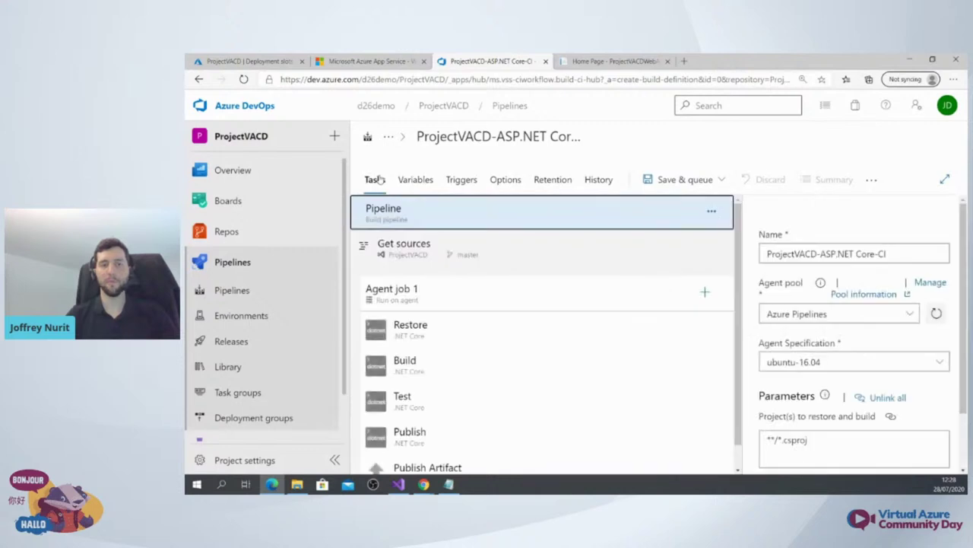
left_click(688, 182)
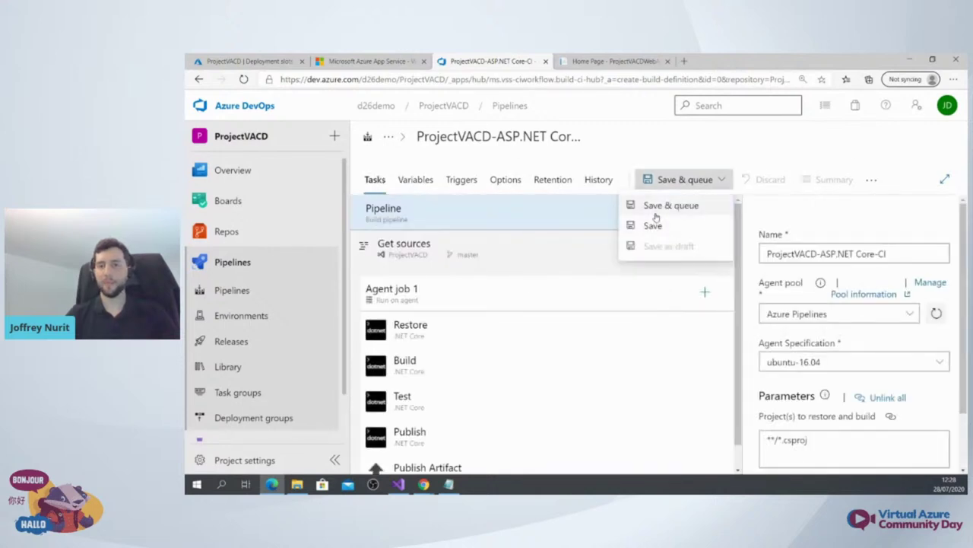
left_click(947, 365)
scroll(835, 453, "down", 3)
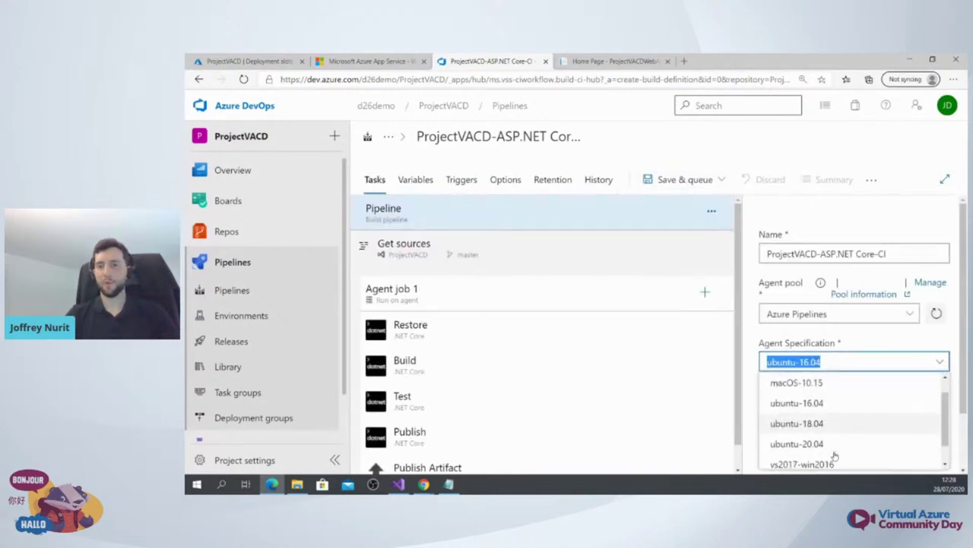
left_click(810, 458)
Save and run the pipeline on master, then reload the editor page.
left_click(693, 185)
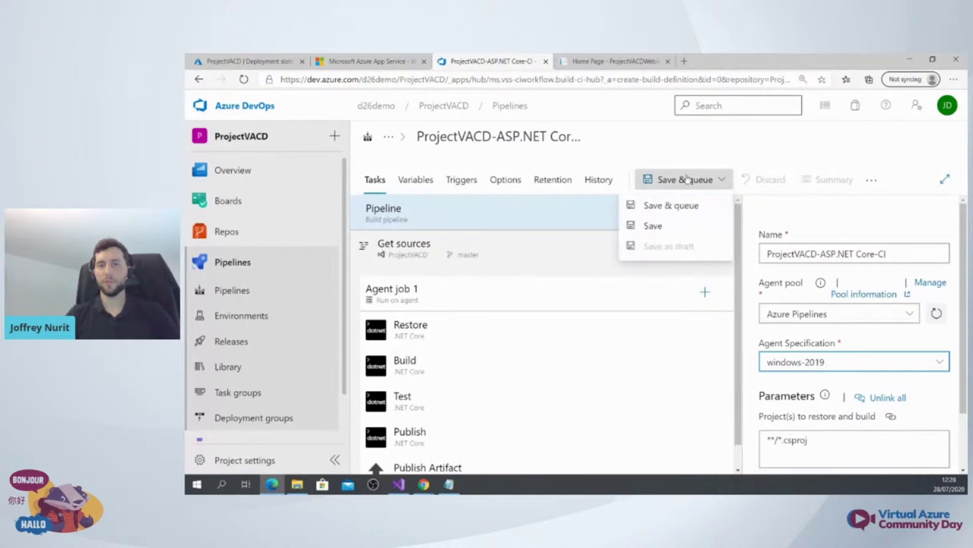
left_click(660, 204)
left_click(907, 444)
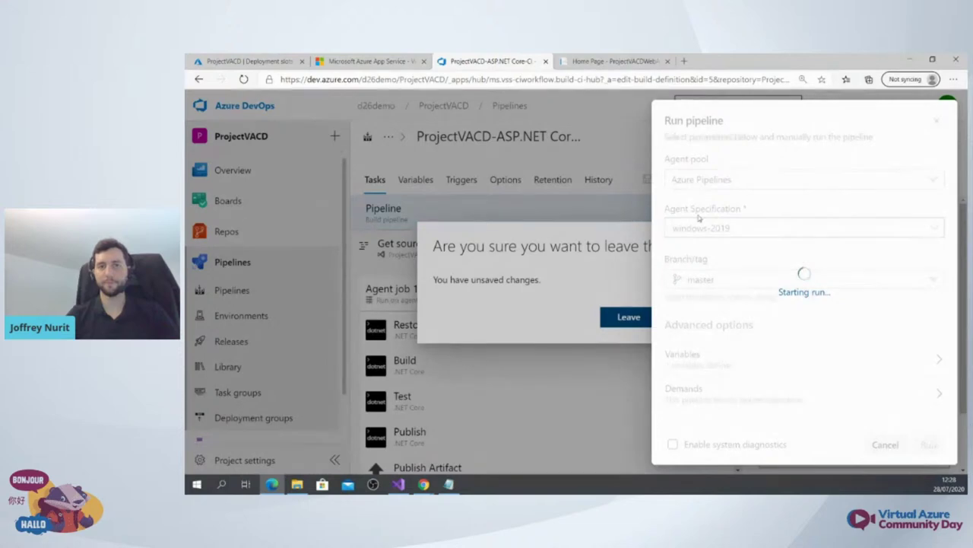
right_click(511, 64)
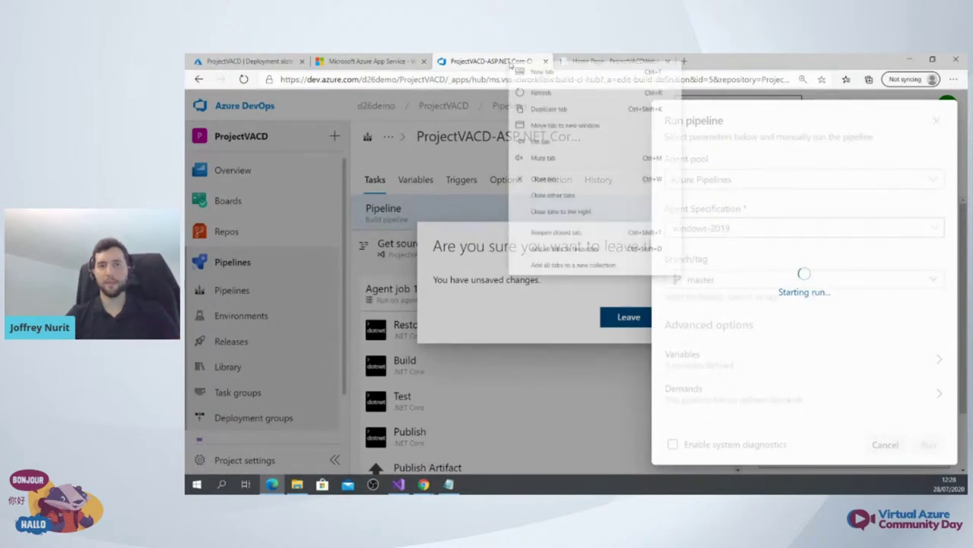
left_click(244, 80)
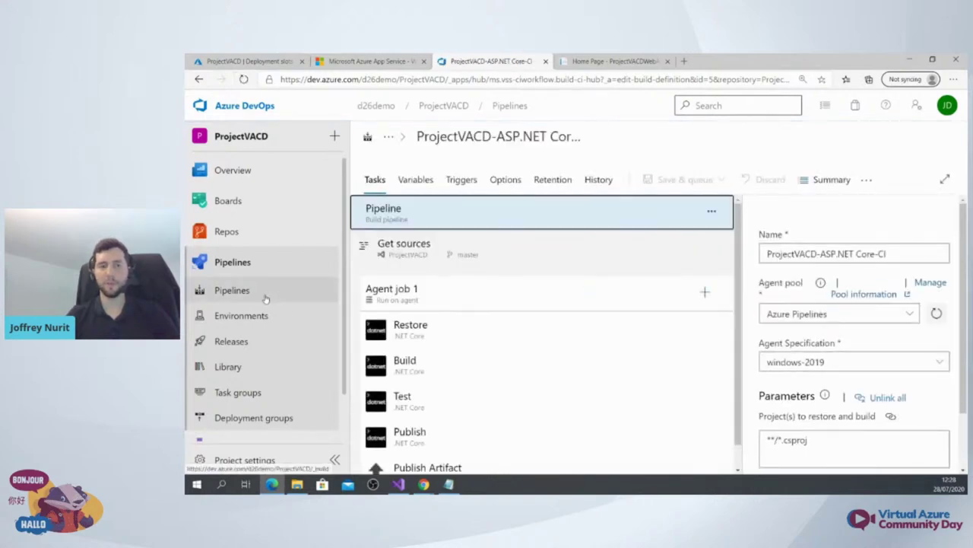
left_click(265, 296)
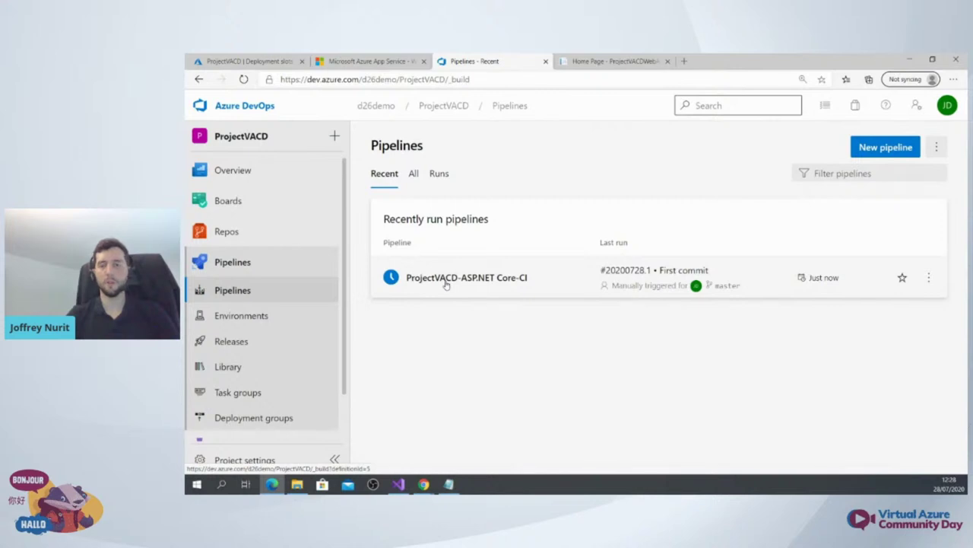
Start a new release pipeline from the Azure App Service deployment template.
left_click(269, 342)
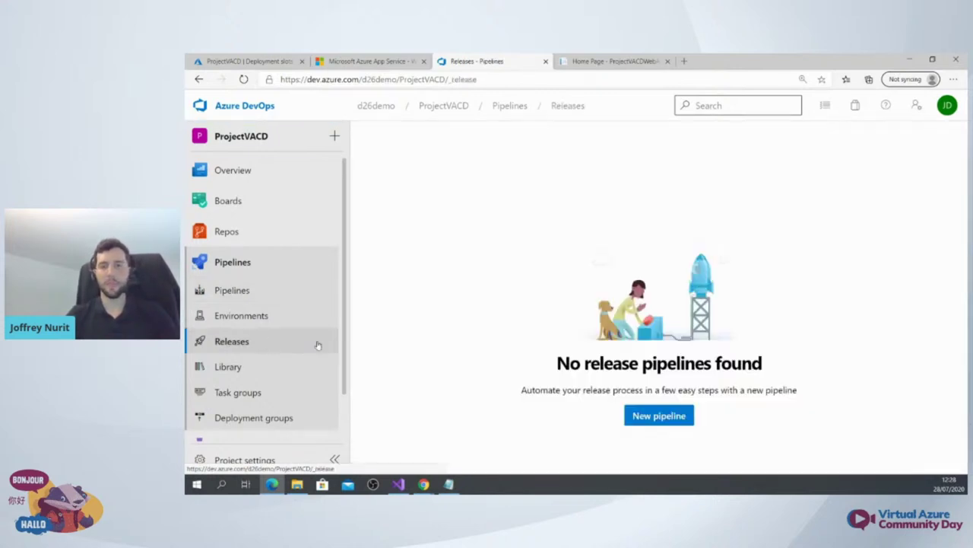
left_click(686, 413)
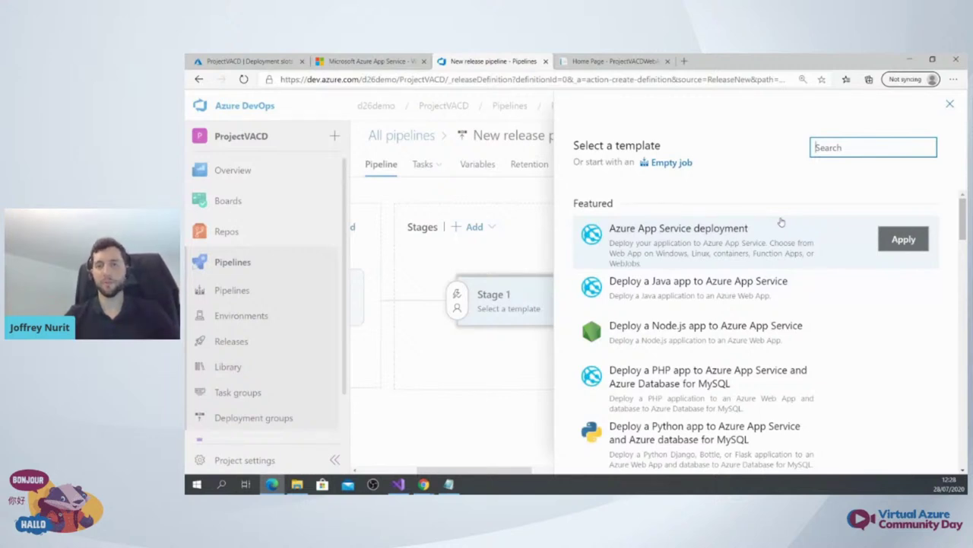
left_click(758, 242)
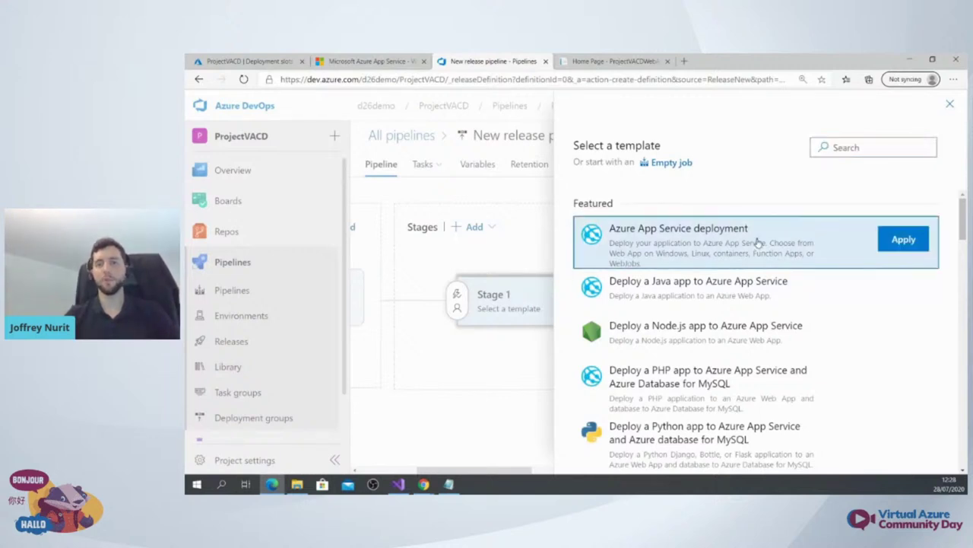
left_click(904, 240)
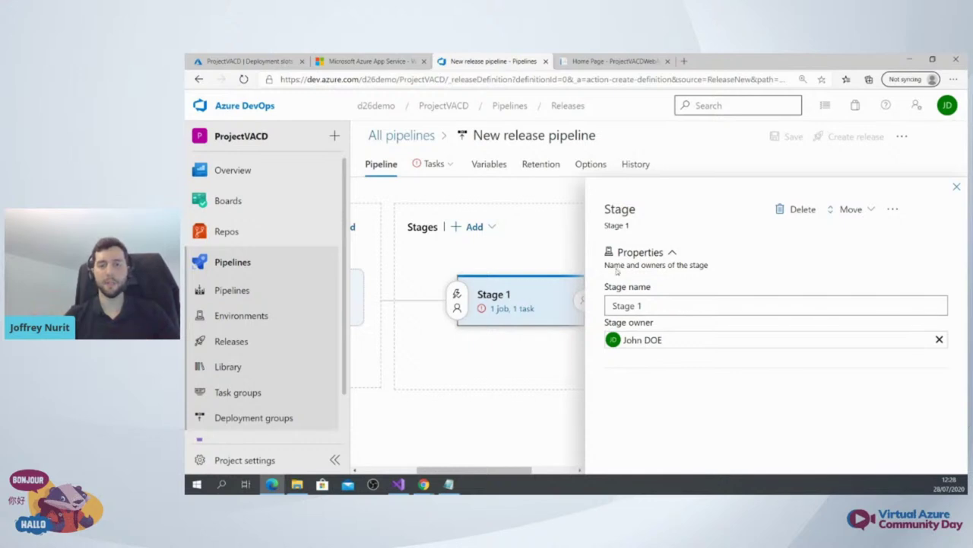
Name the stage Production and open its job and task settings.
type("P")
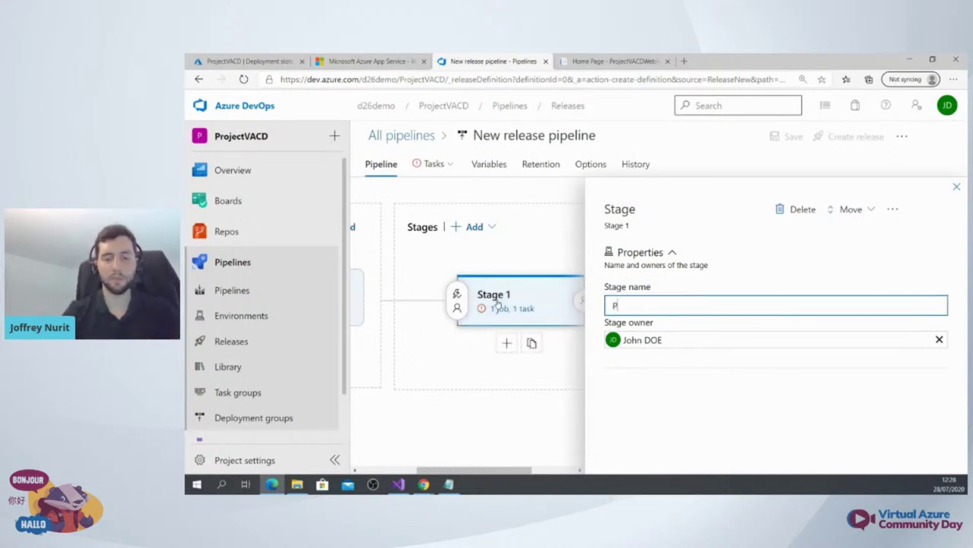
type("roduction")
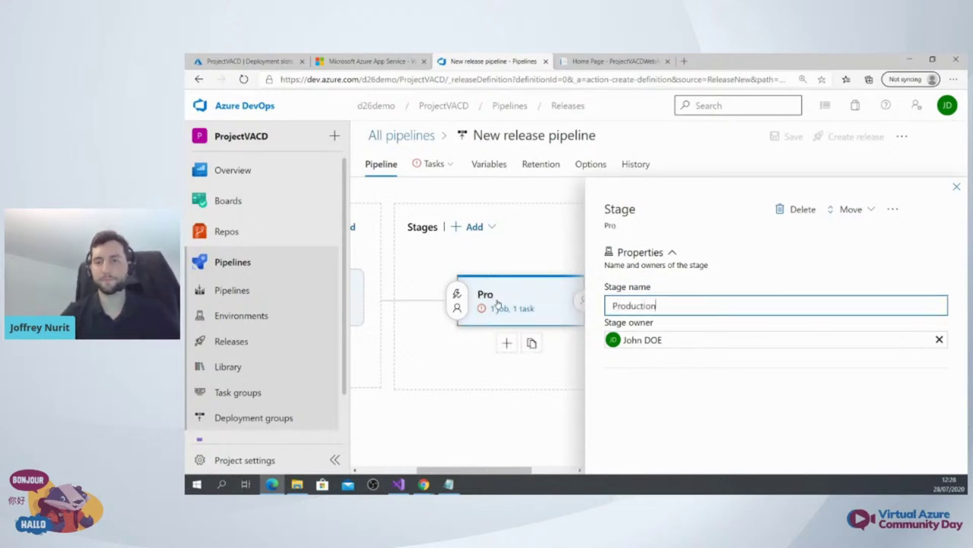
left_click(957, 187)
left_click(629, 308)
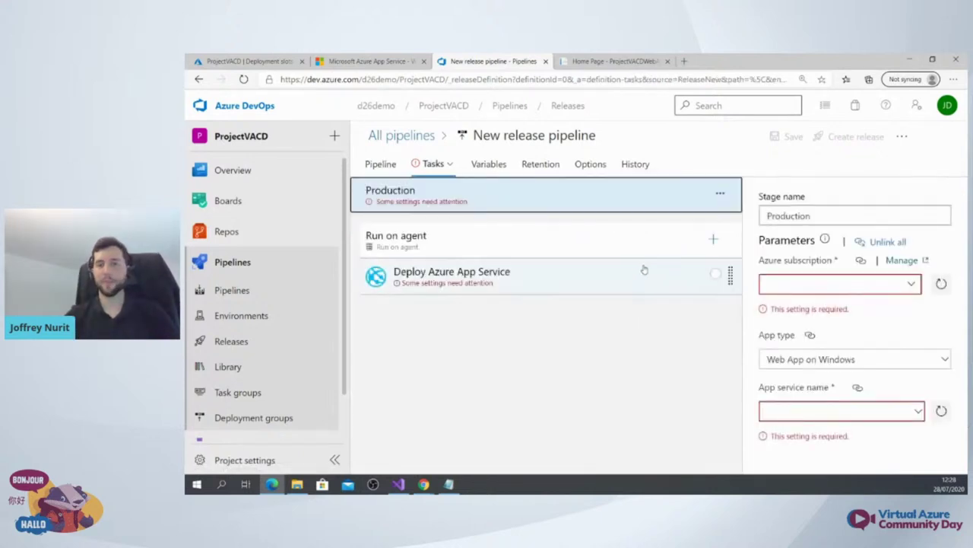
Deploy to the ProjectVACD app service using the authorized Démo subscription.
left_click(915, 285)
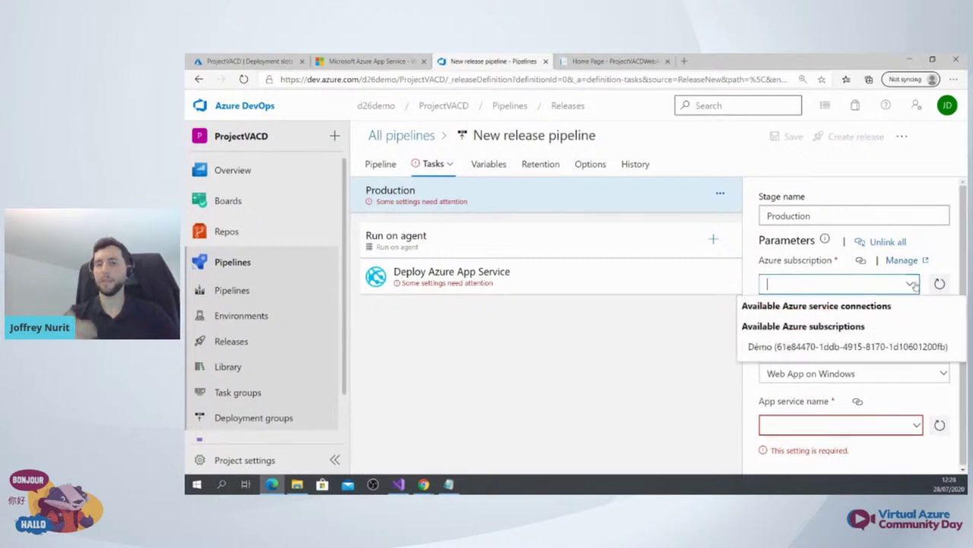
left_click(842, 346)
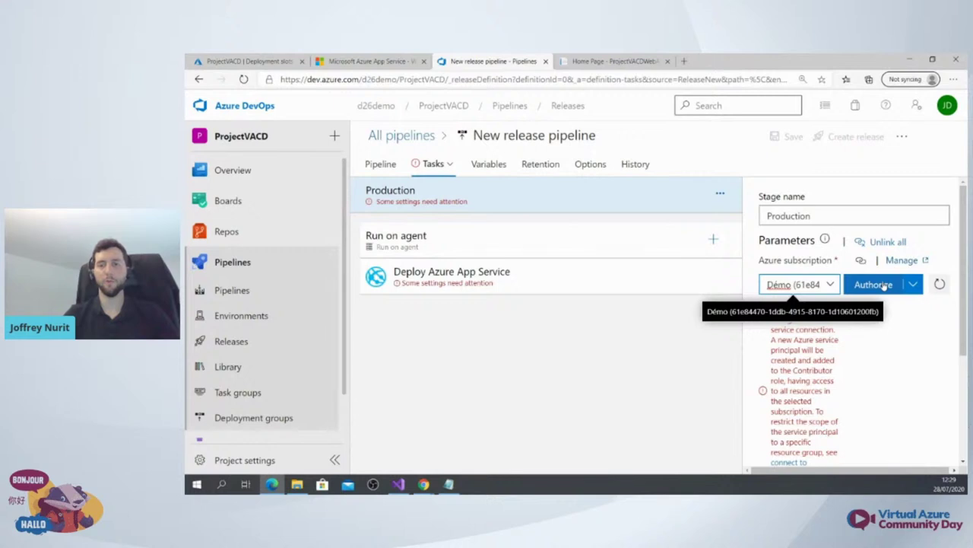
left_click(884, 284)
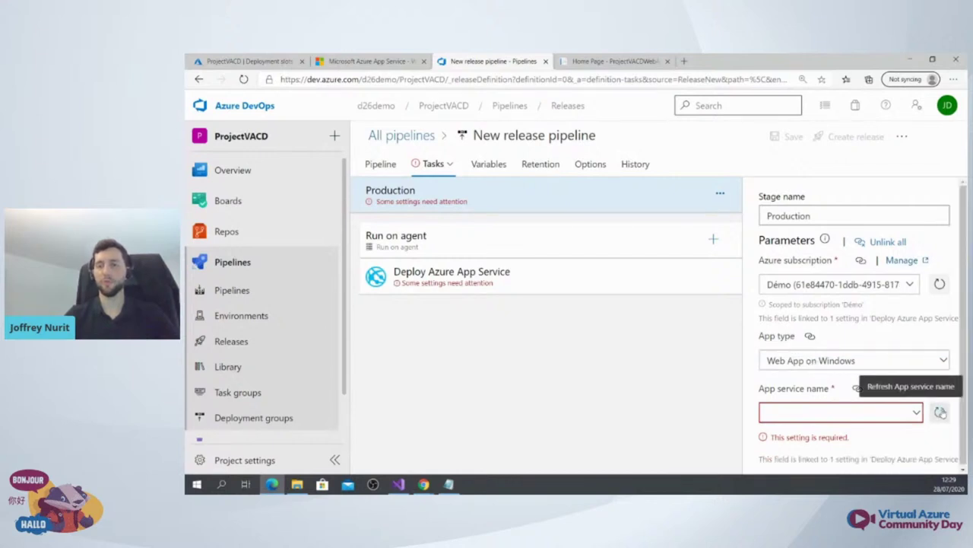
left_click(915, 414)
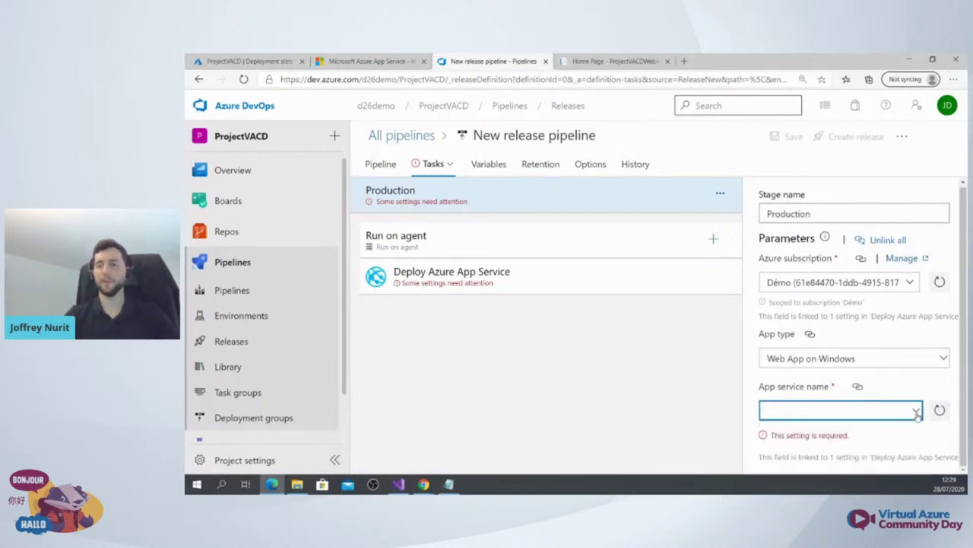
left_click(915, 413)
left_click(842, 451)
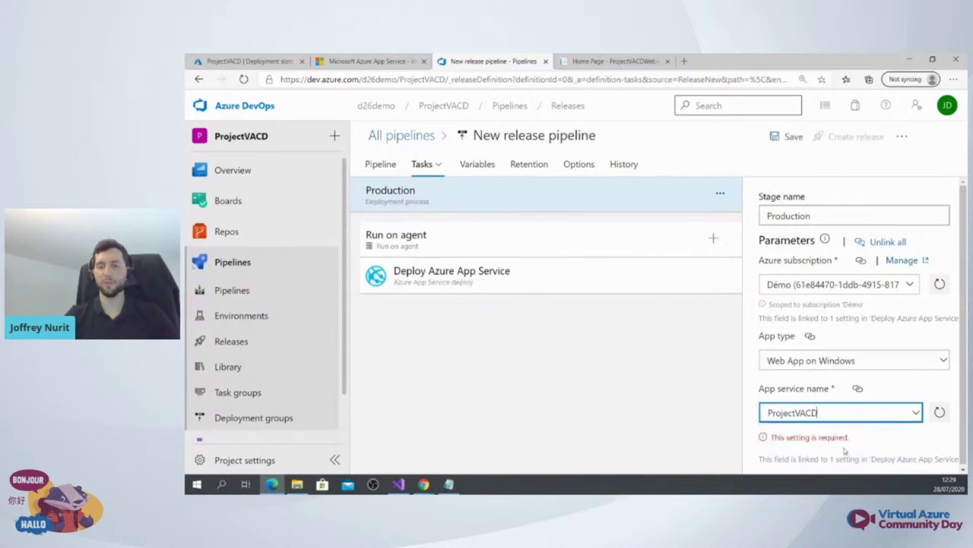
Save the release pipeline and return to its diagram view.
left_click(791, 137)
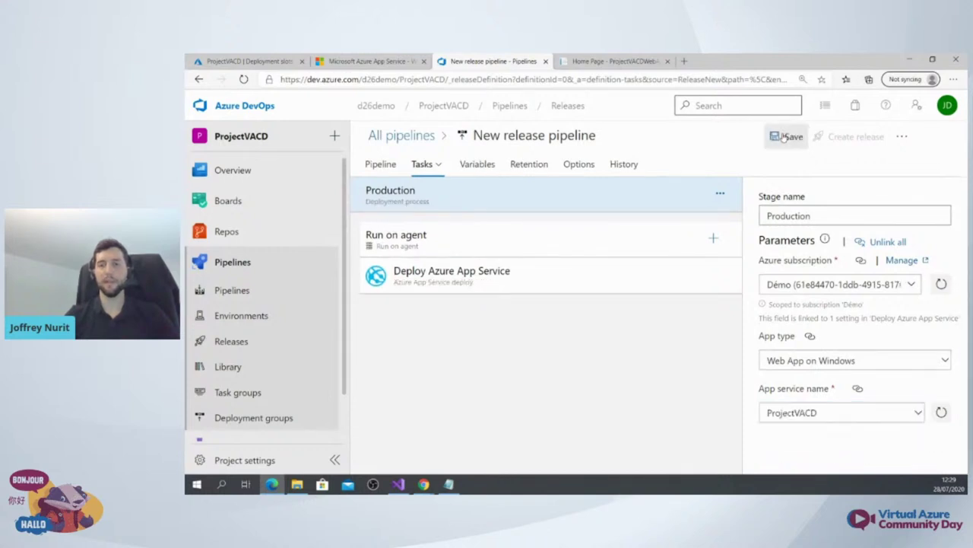
left_click(635, 362)
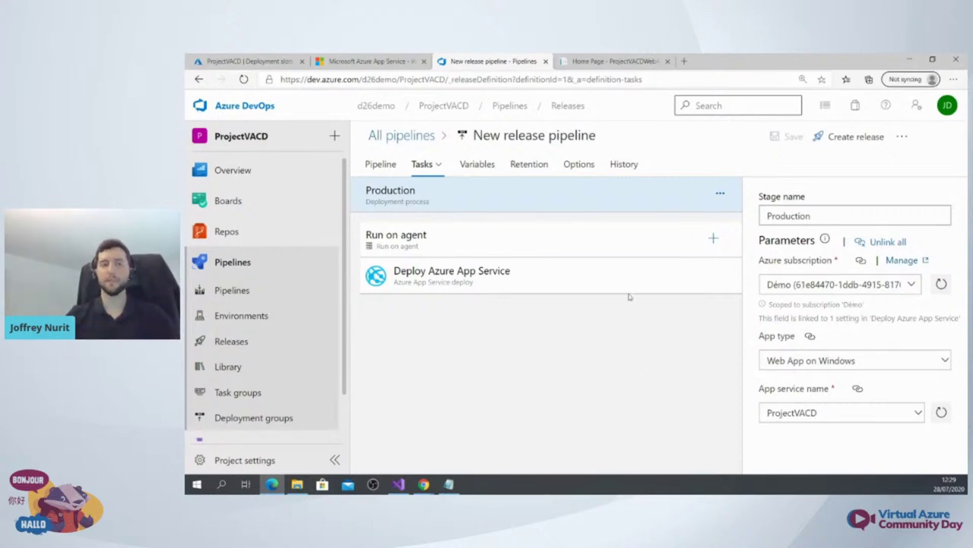
left_click(375, 167)
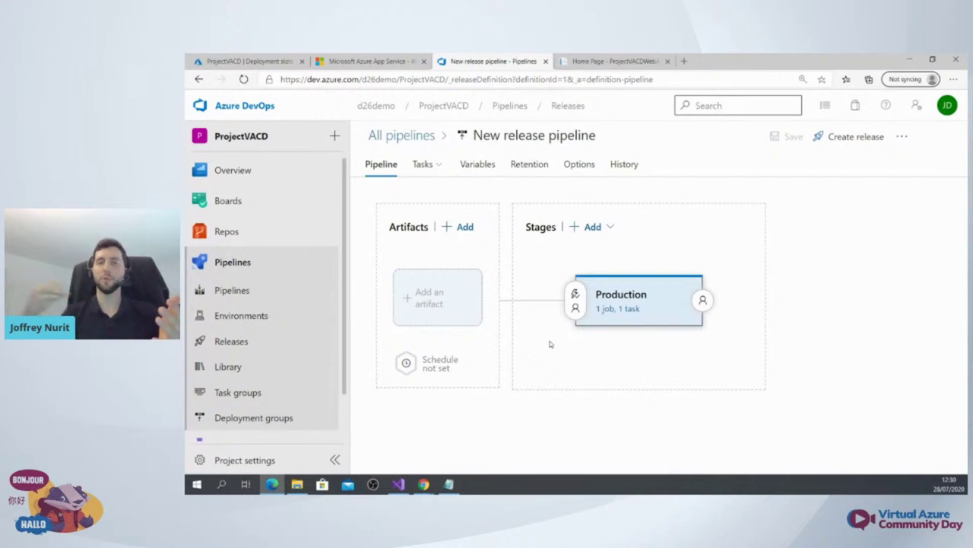
Add the ProjectVACD-ASP.NET Core-CI build as the release pipeline's artifact.
left_click(445, 293)
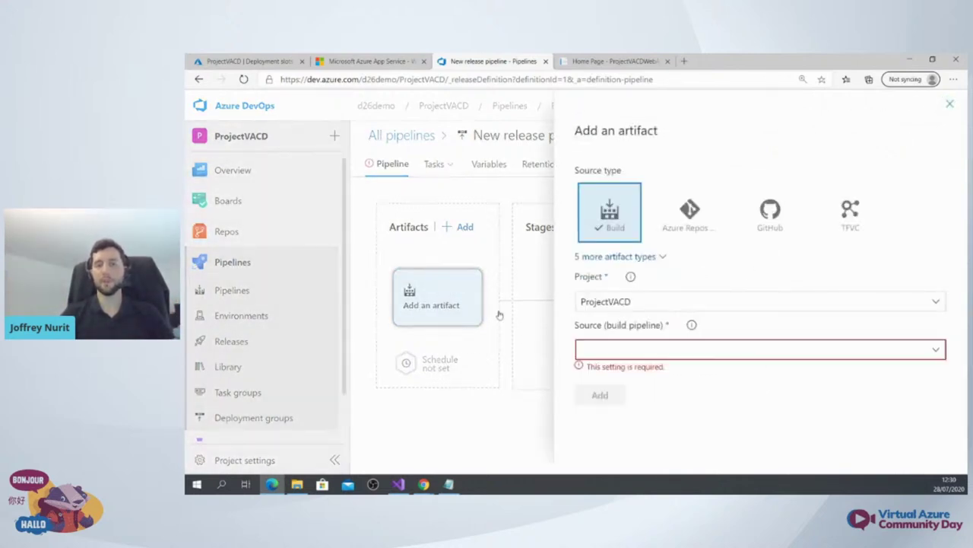
left_click(936, 349)
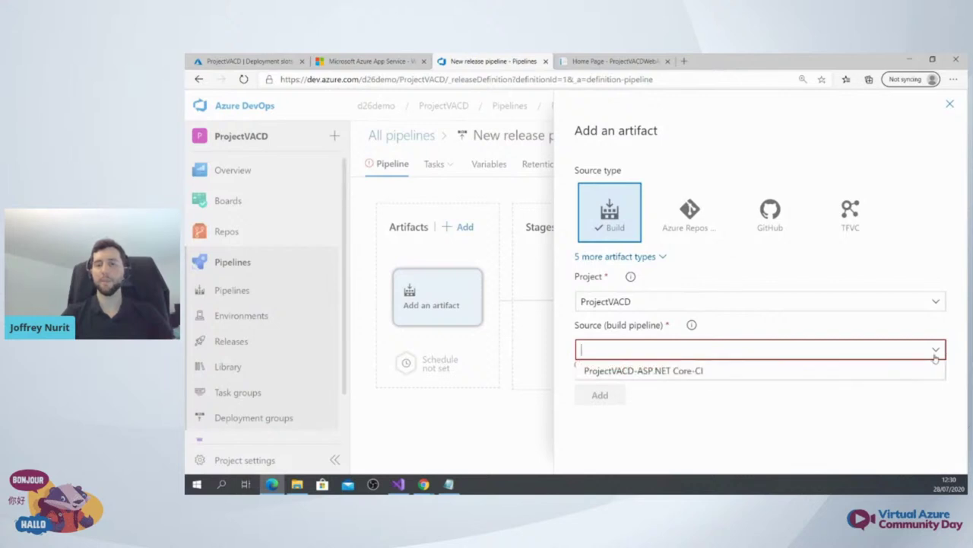
left_click(793, 377)
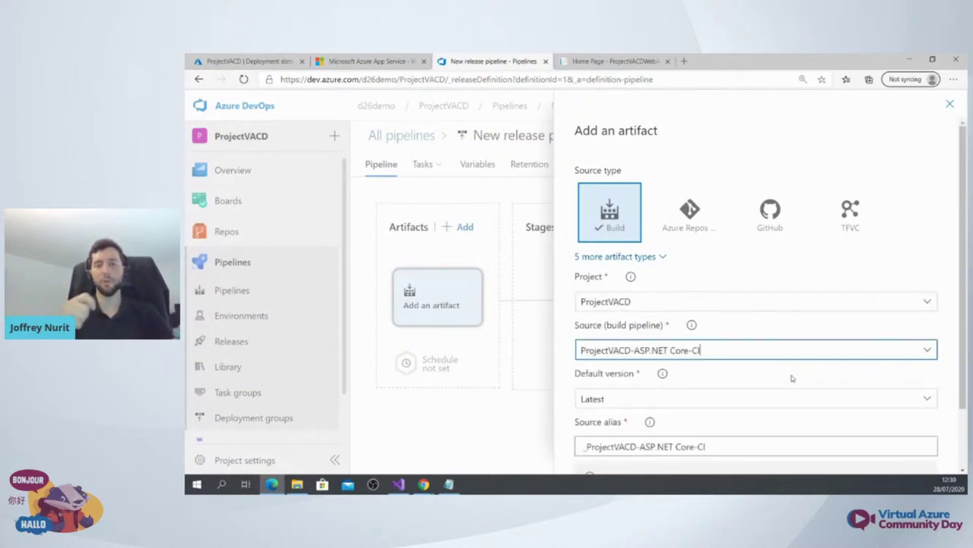
scroll(791, 378, "down", 2)
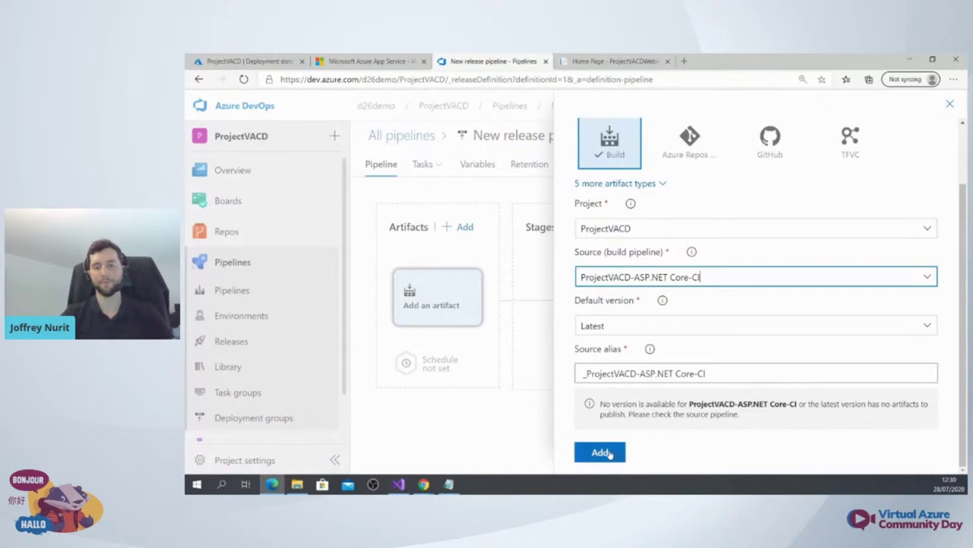
left_click(611, 454)
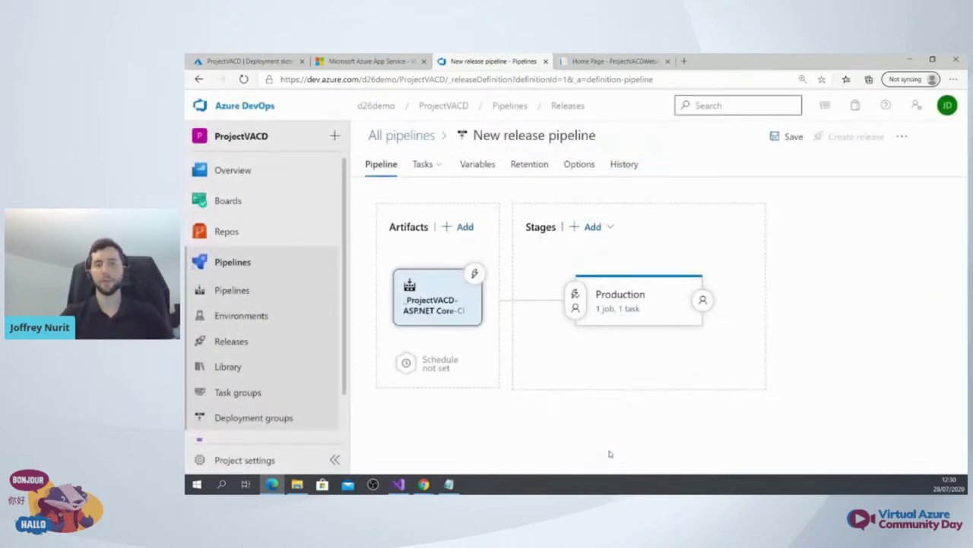
Enable the artifact's continuous deployment trigger and save the pipeline.
left_click(473, 273)
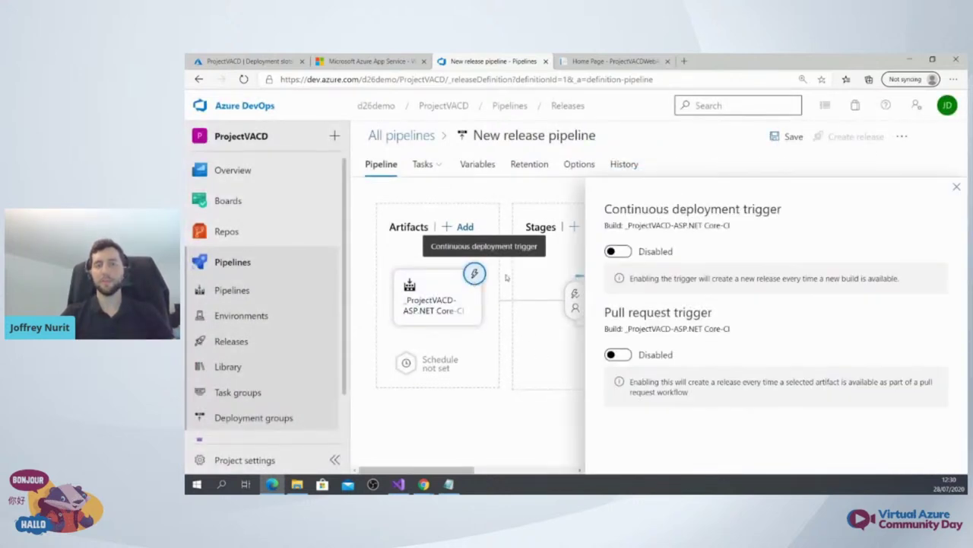
left_click(618, 251)
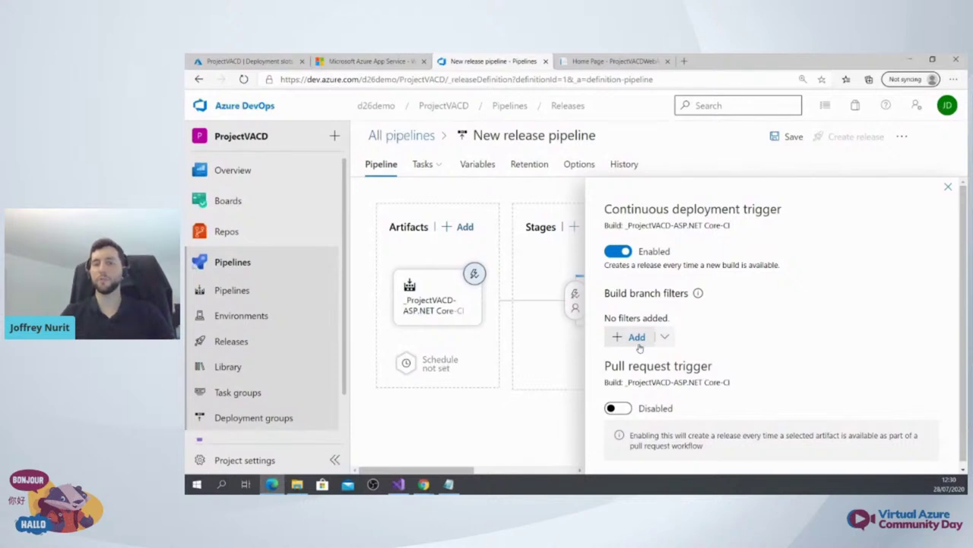
scroll(758, 355, "down", 1)
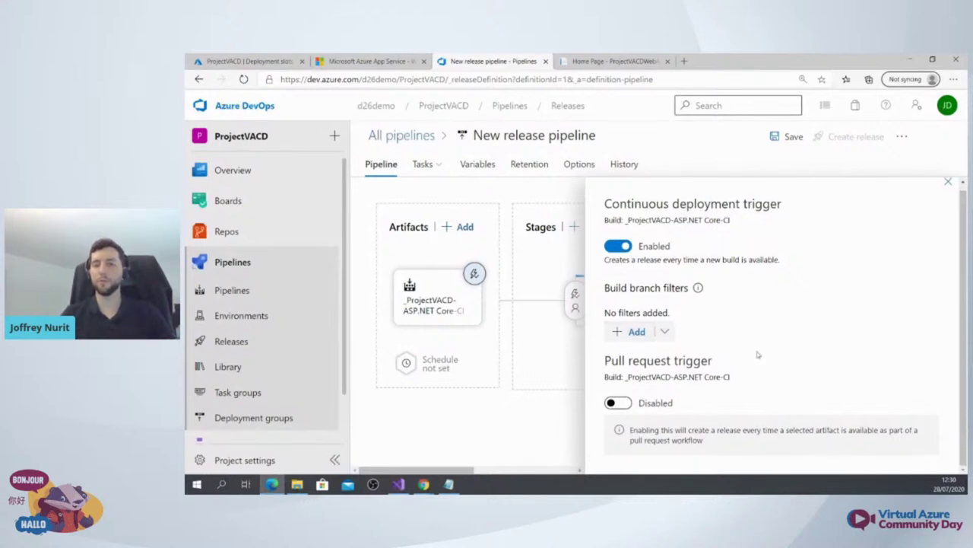
left_click(948, 182)
left_click(789, 136)
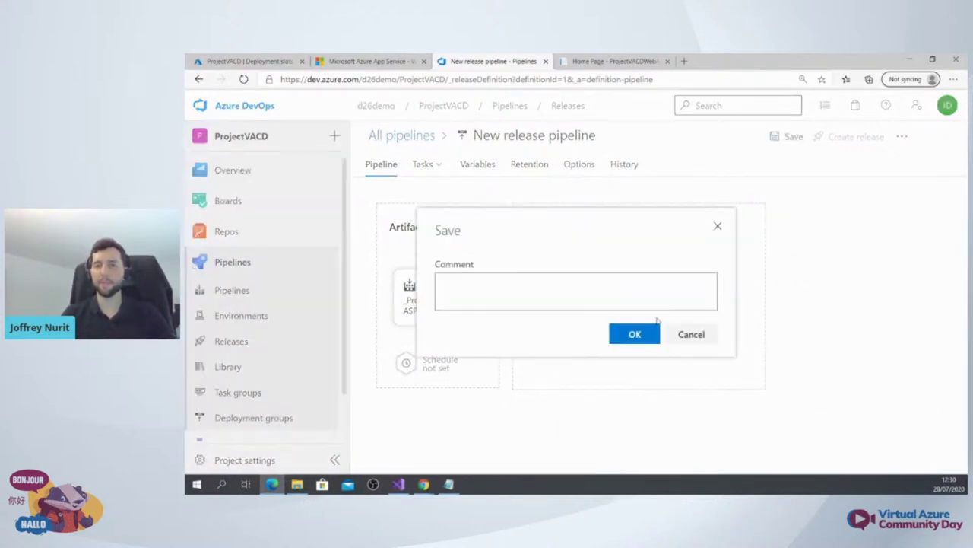
Confirm the save, view the deployed ProjectVACD site, then return to Visual Studio.
left_click(637, 337)
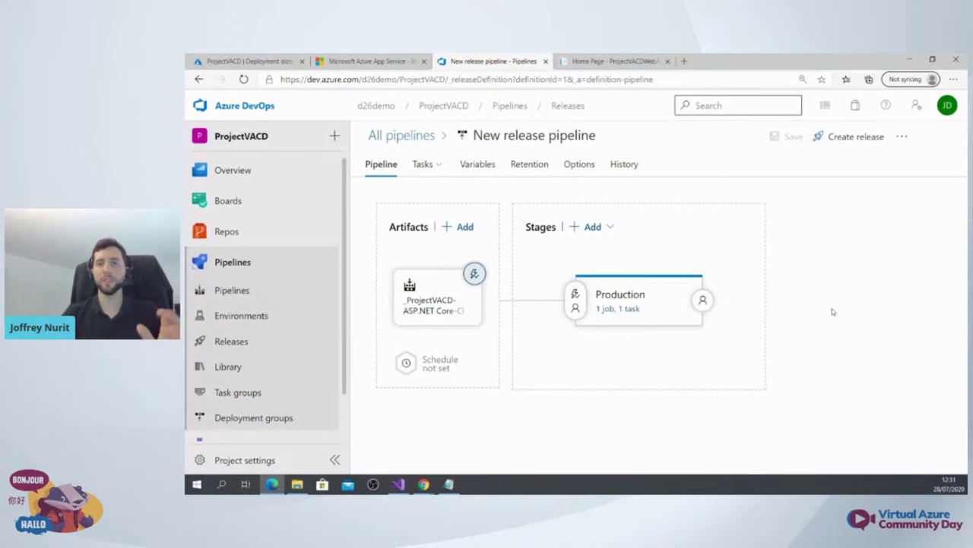
left_click(611, 61)
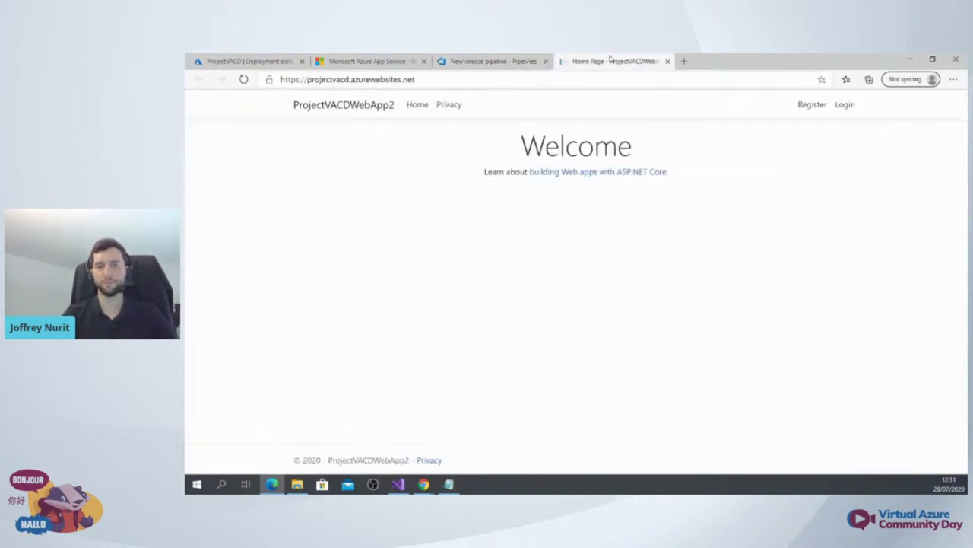
key("alt+Tab")
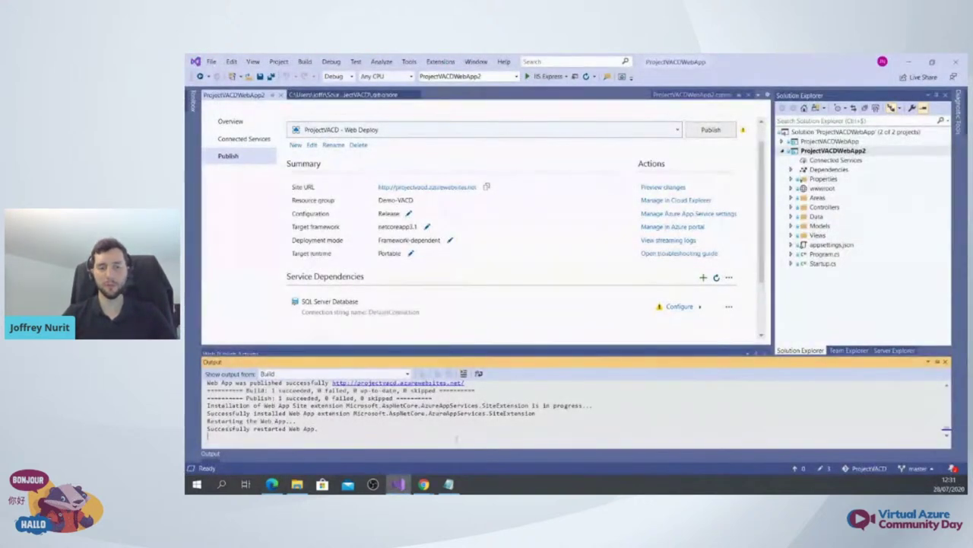
left_click(423, 484)
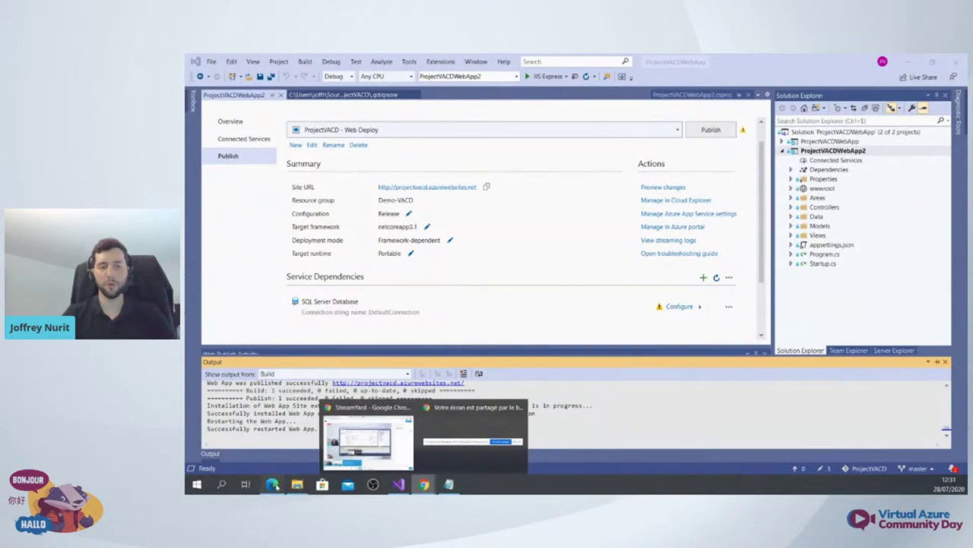
Open the Azure portal home in a new tab and check ProjectVACD's latest build run in DevOps.
left_click(368, 440)
left_click(283, 60)
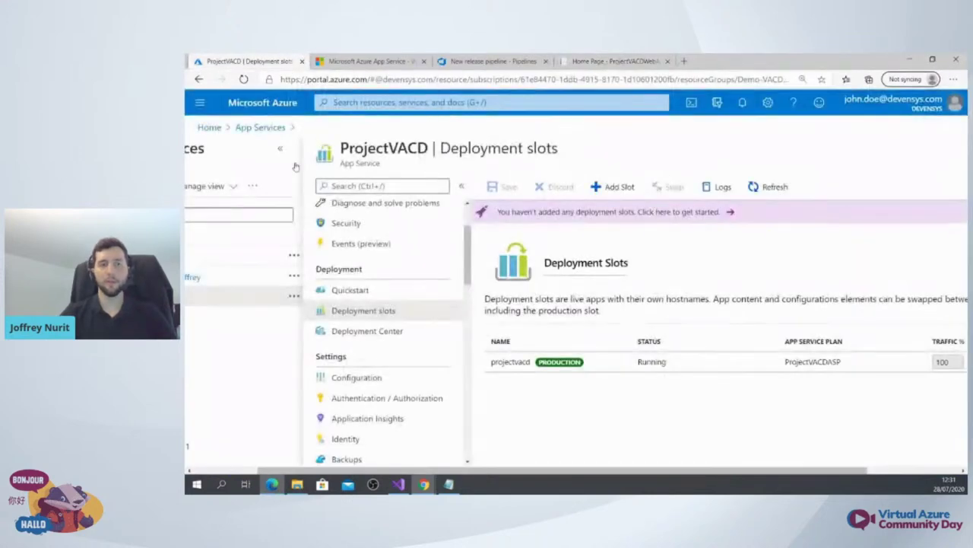
left_click(212, 131)
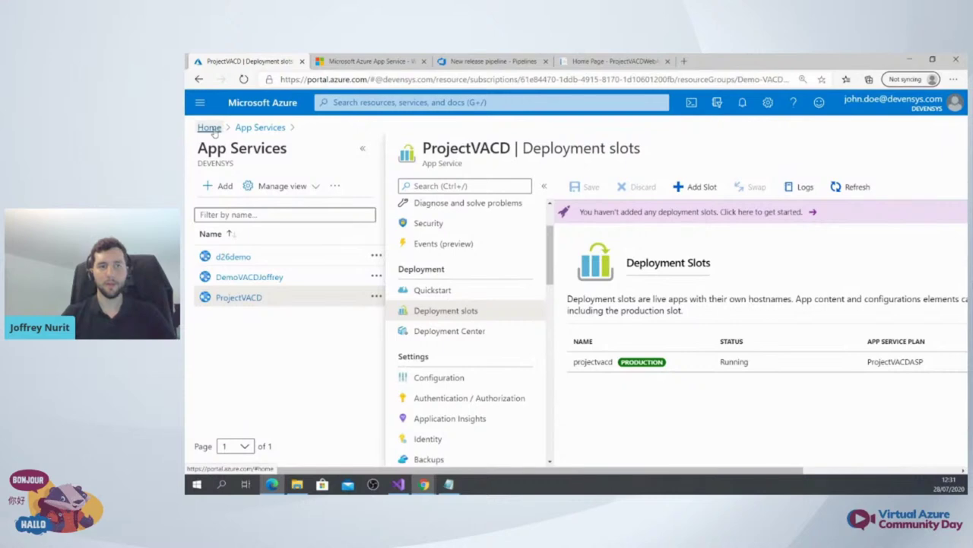
key("ctrl+4")
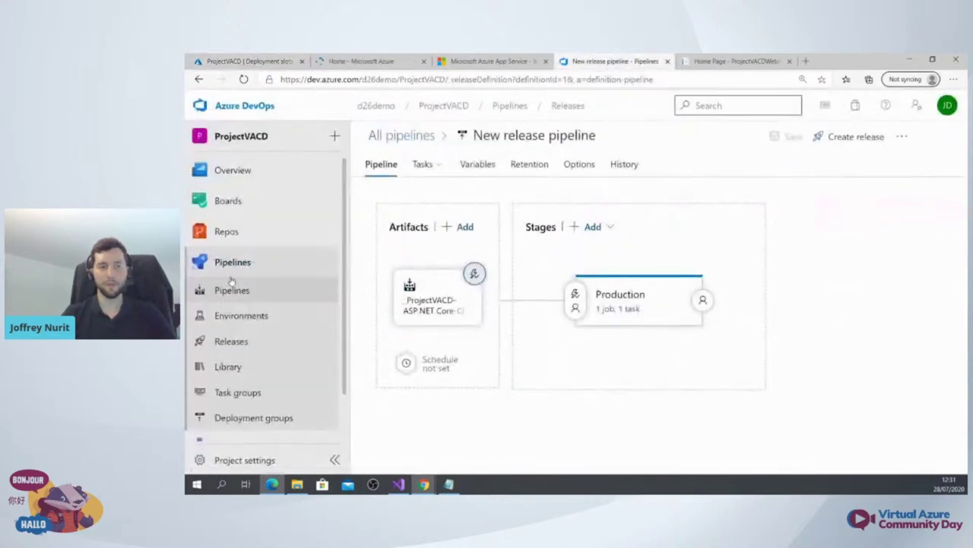
left_click(231, 287)
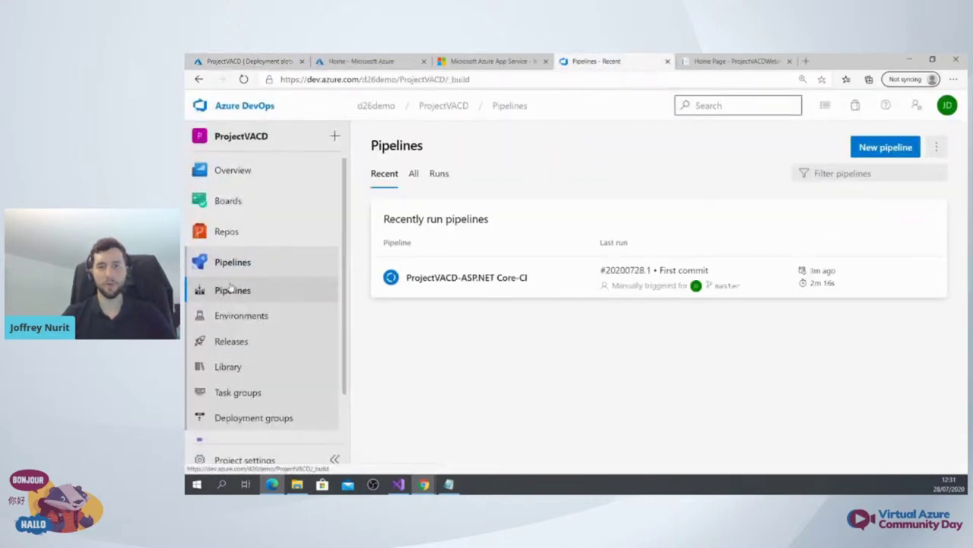
left_click(264, 62)
Go to the portal home and open SQL databases, listing demoVACD.
left_click(347, 62)
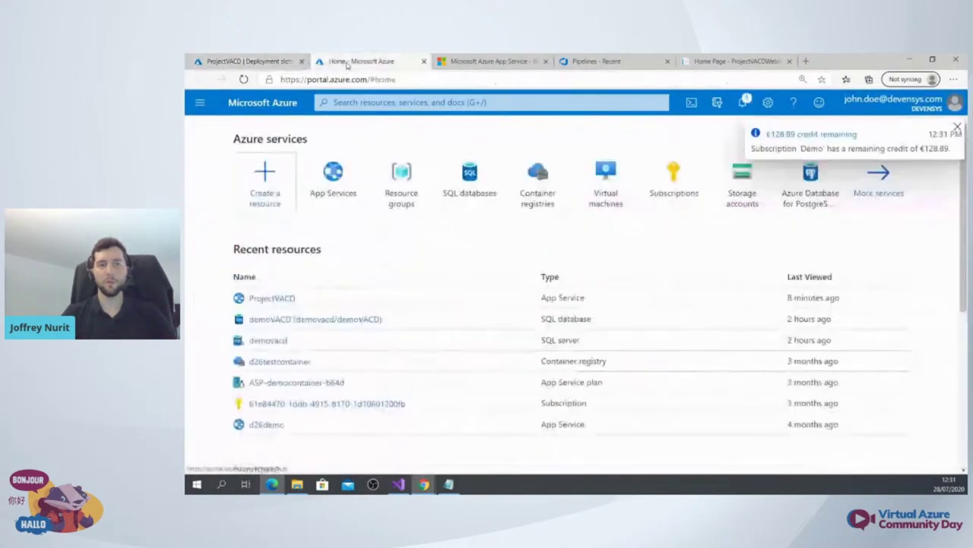
left_click(469, 182)
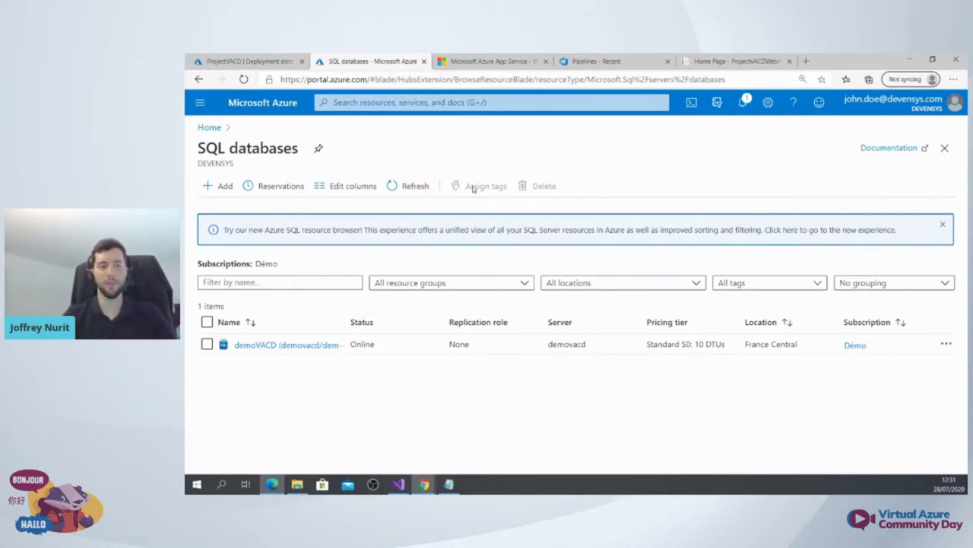
Start a new SQL database in the Demo-VACD resource group.
left_click(225, 184)
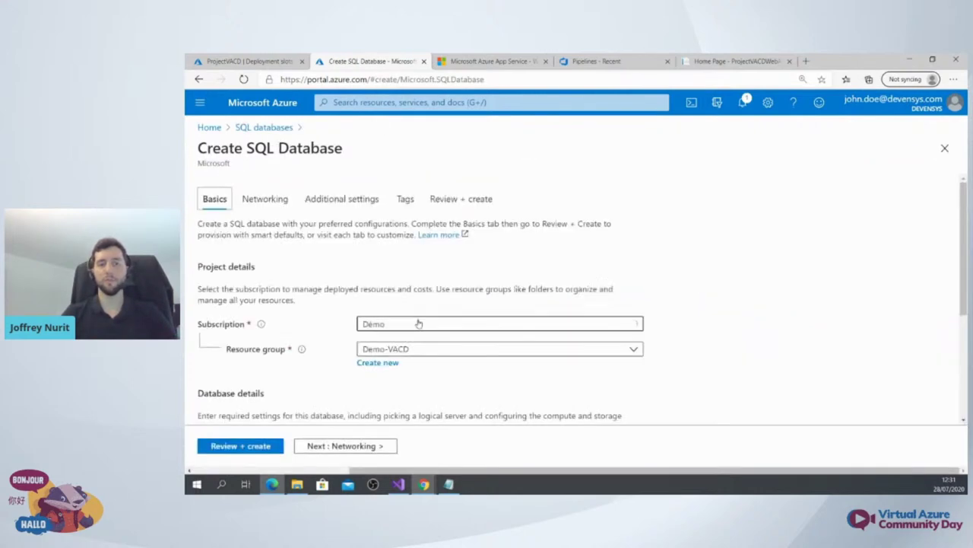
scroll(417, 323, "down", 2)
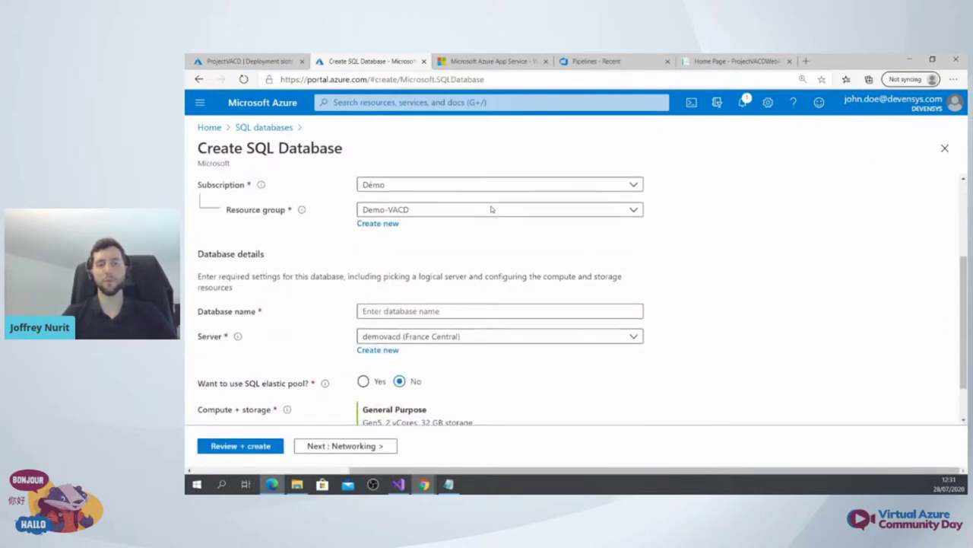
left_click(463, 217)
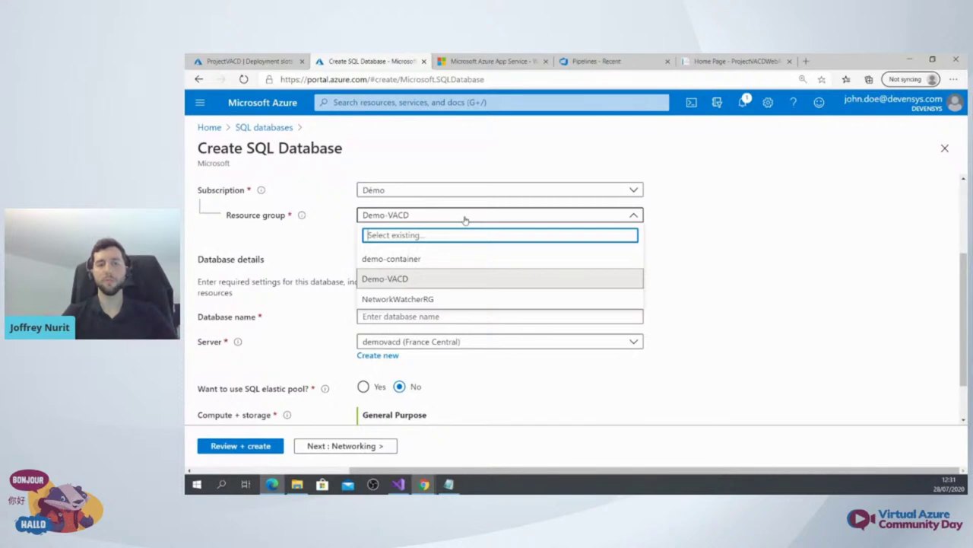
left_click(426, 279)
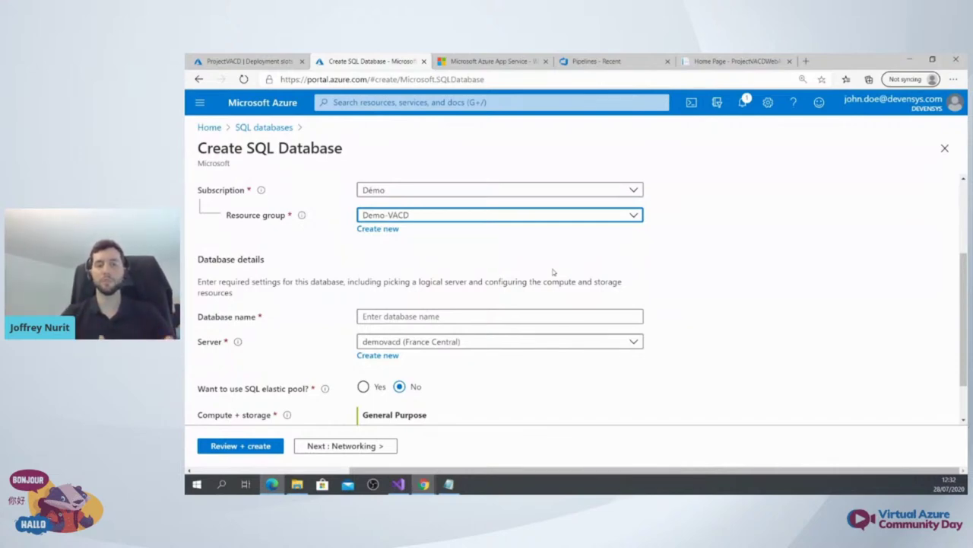
Name the database ProjectVACD on server demovacd.
scroll(488, 292, "down", 1)
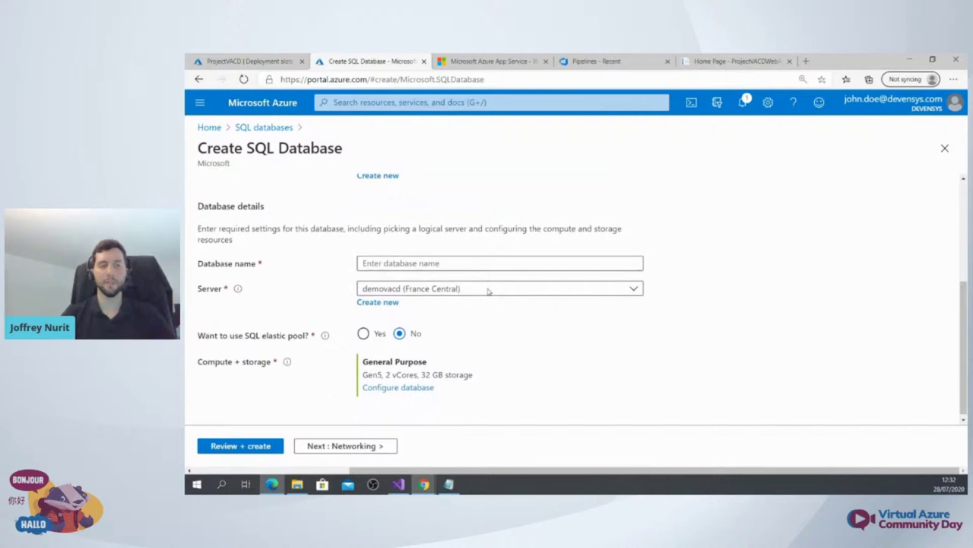
left_click(441, 259)
type("ProjectVACD")
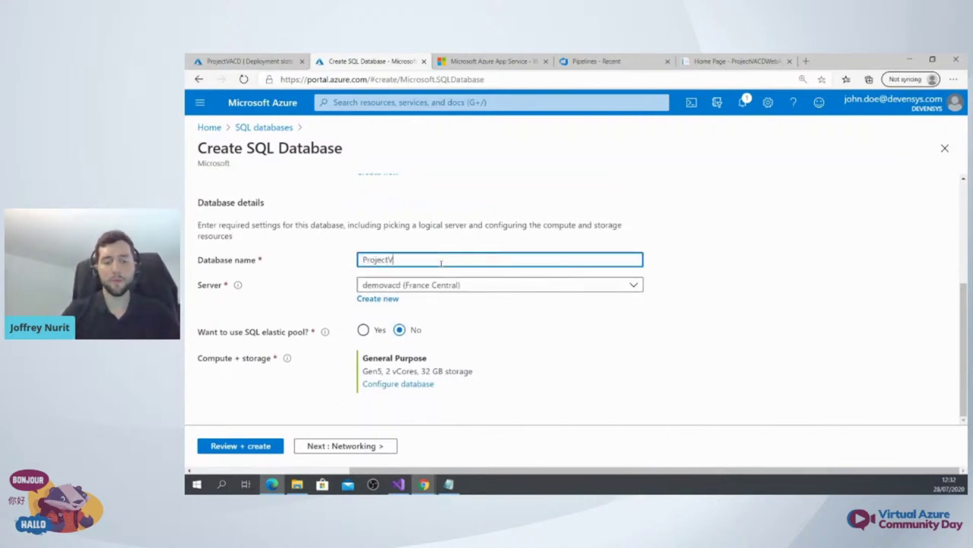
left_click(479, 241)
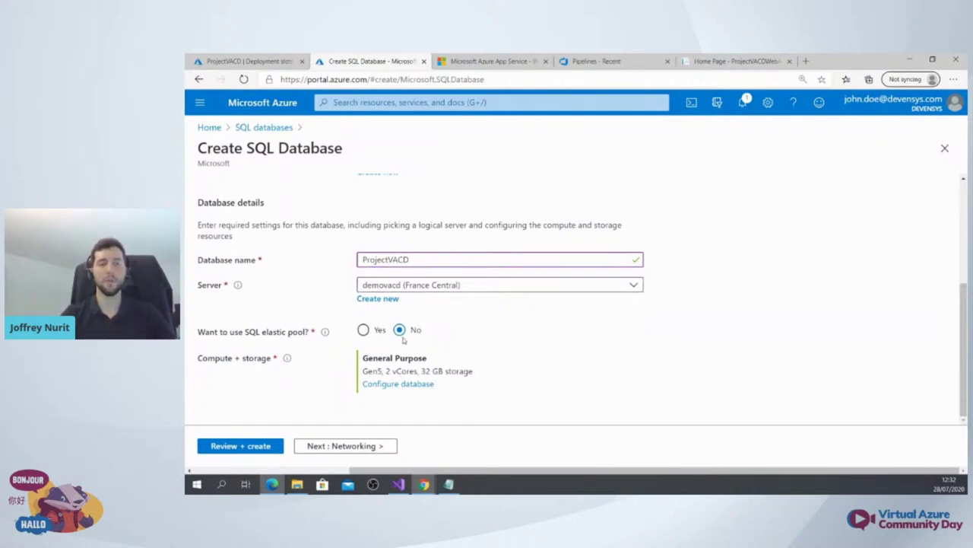
left_click(384, 385)
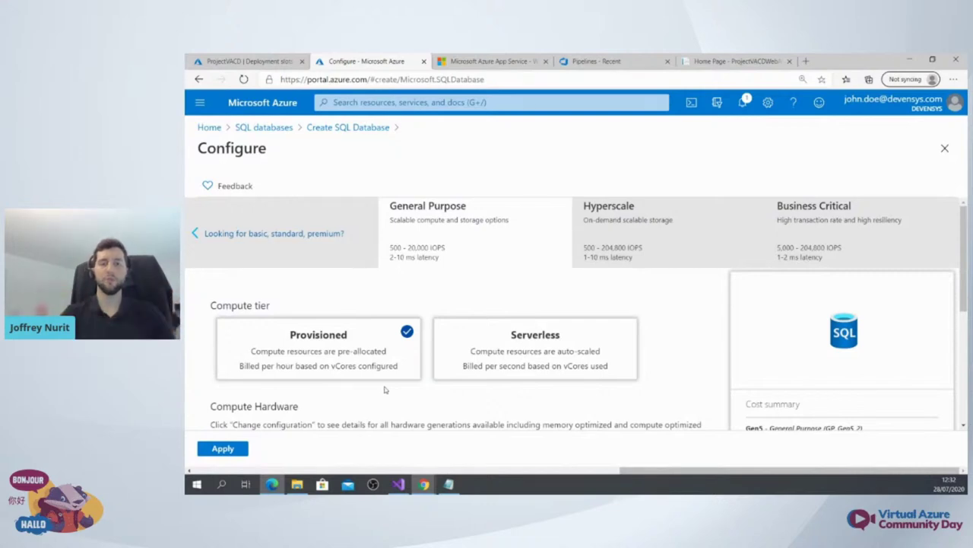
Switch ProjectVACD's configure page to the DTU-based Basic, Standard and Premium tiers.
scroll(484, 348, "down", 2)
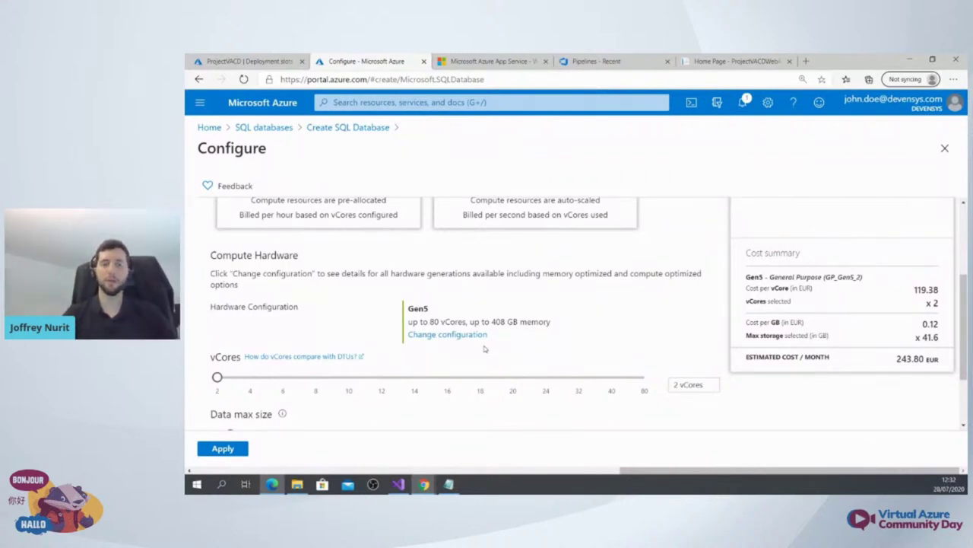
scroll(483, 348, "down", 1)
scroll(484, 349, "up", 2)
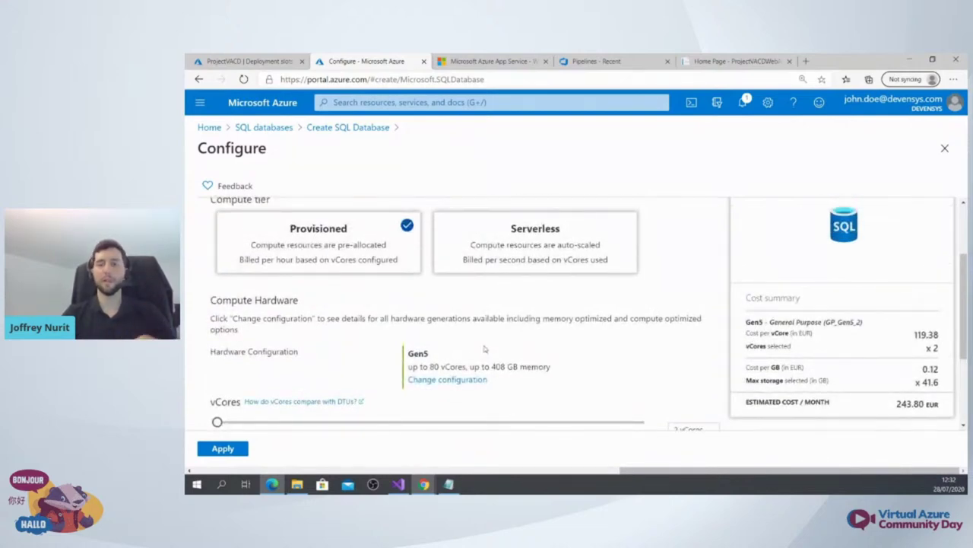
scroll(484, 348, "up", 2)
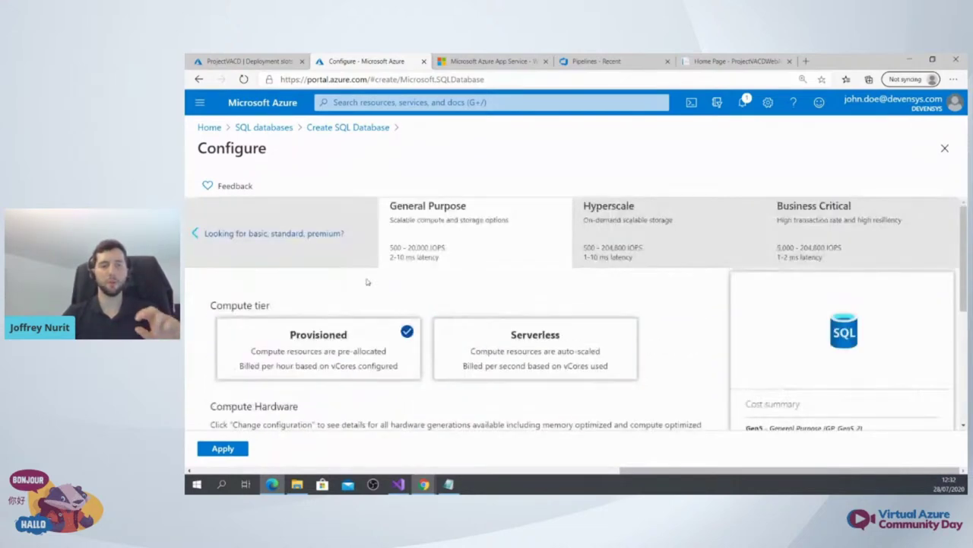
left_click(319, 235)
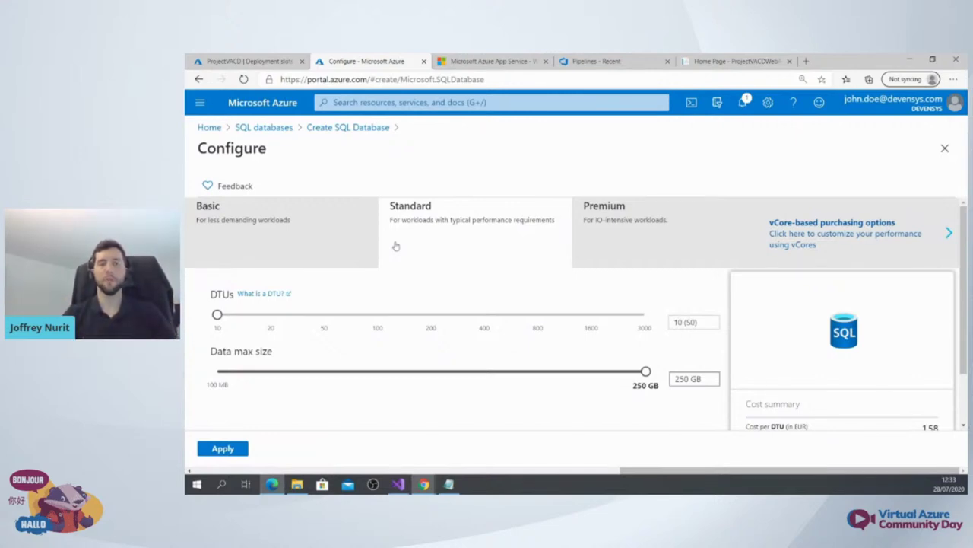
Adjust the DTU slider and look at the Basic tier with 5 DTUs.
scroll(396, 245, "down", 1)
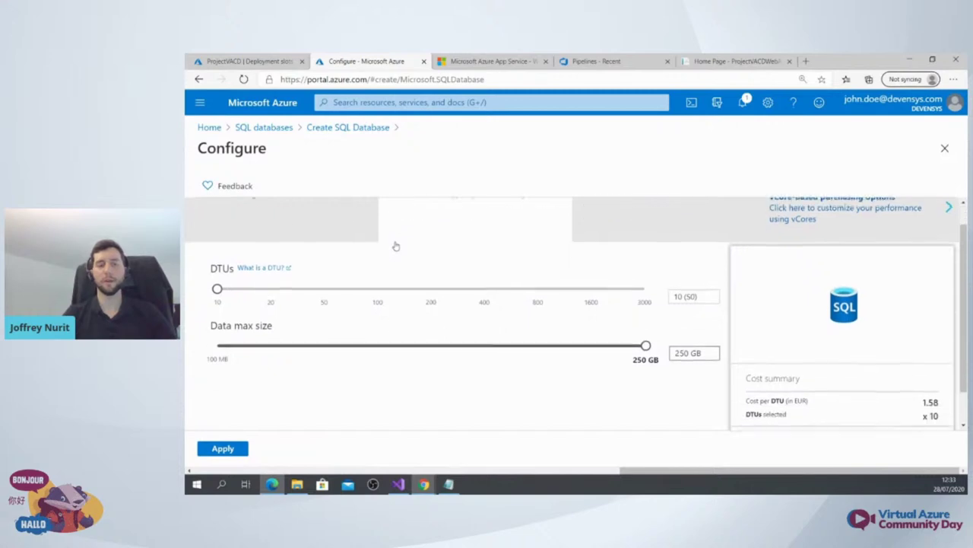
scroll(395, 246, "up", 1)
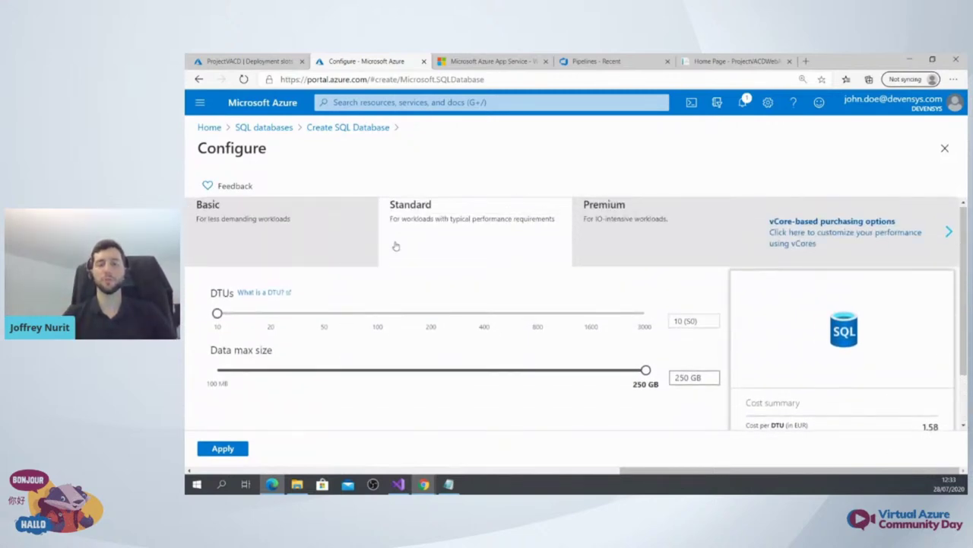
scroll(395, 245, "down", 1)
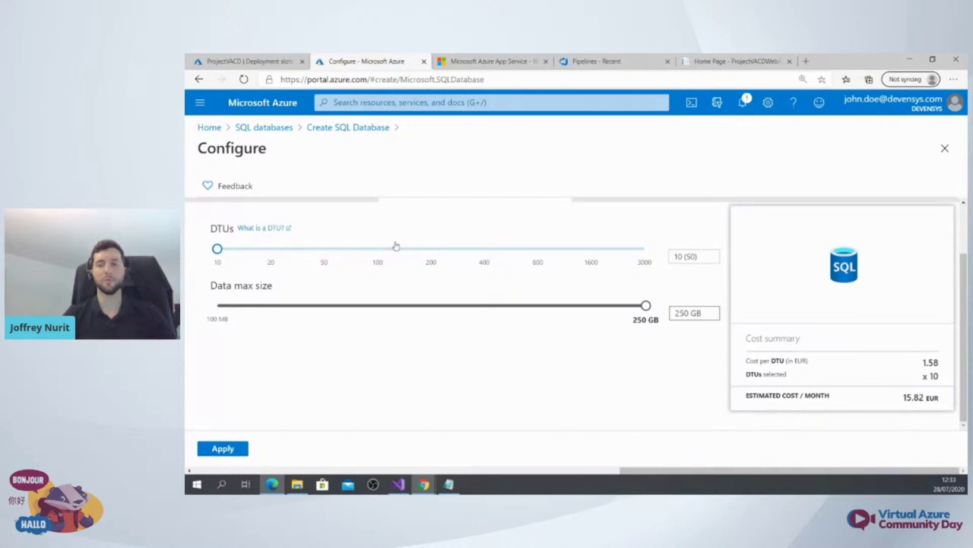
scroll(395, 246, "up", 1)
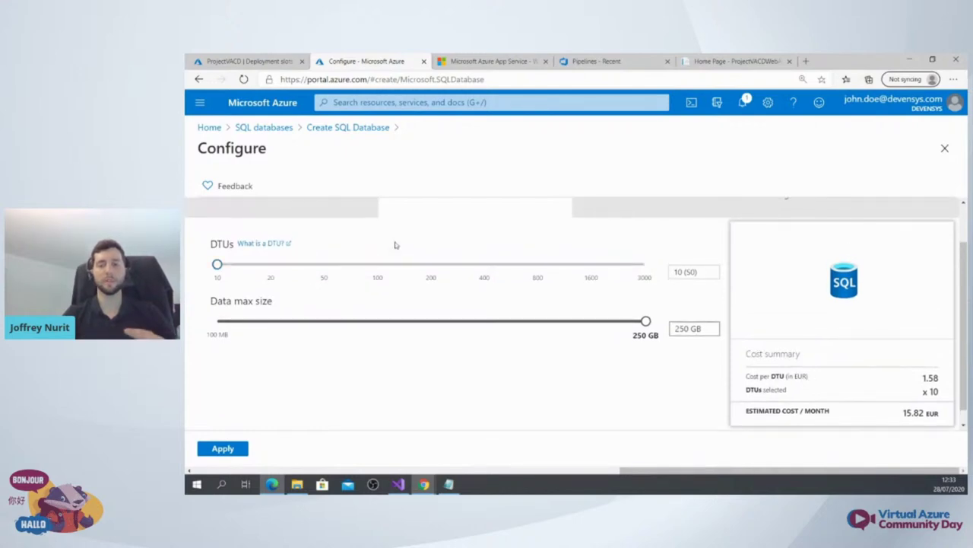
scroll(395, 245, "up", 1)
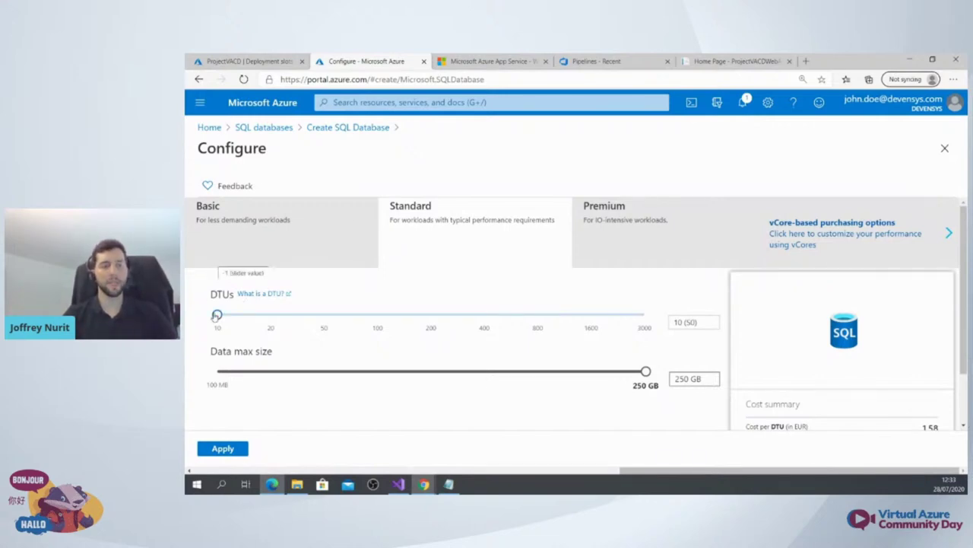
left_click_drag(217, 315, 184, 322)
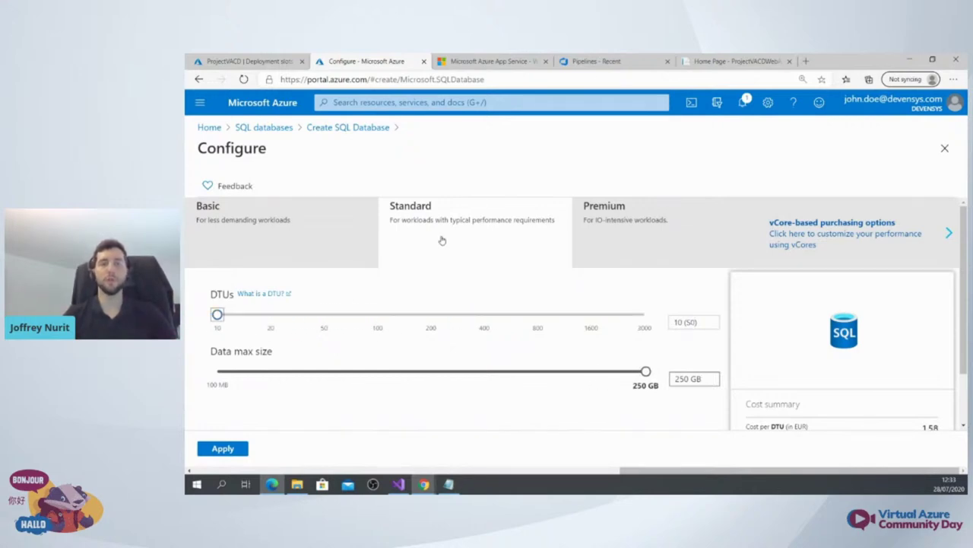
left_click(315, 230)
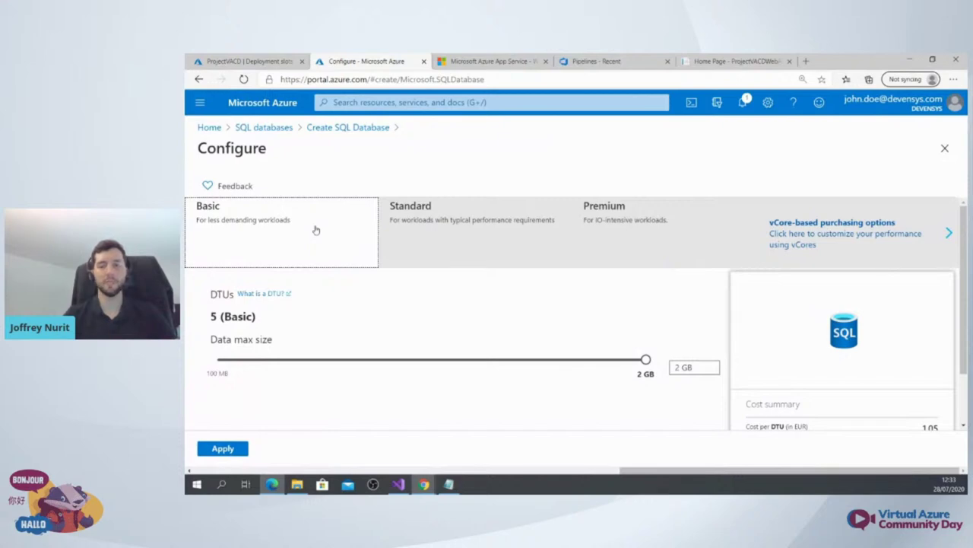
Review the Premium tier options and P1 pricing.
scroll(673, 341, "down", 2)
scroll(673, 341, "up", 1)
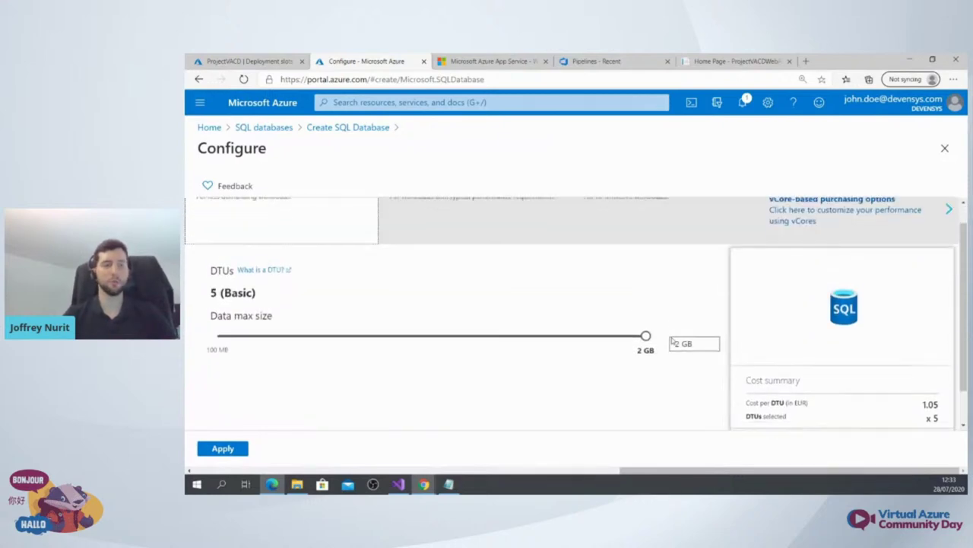
scroll(672, 341, "down", 1)
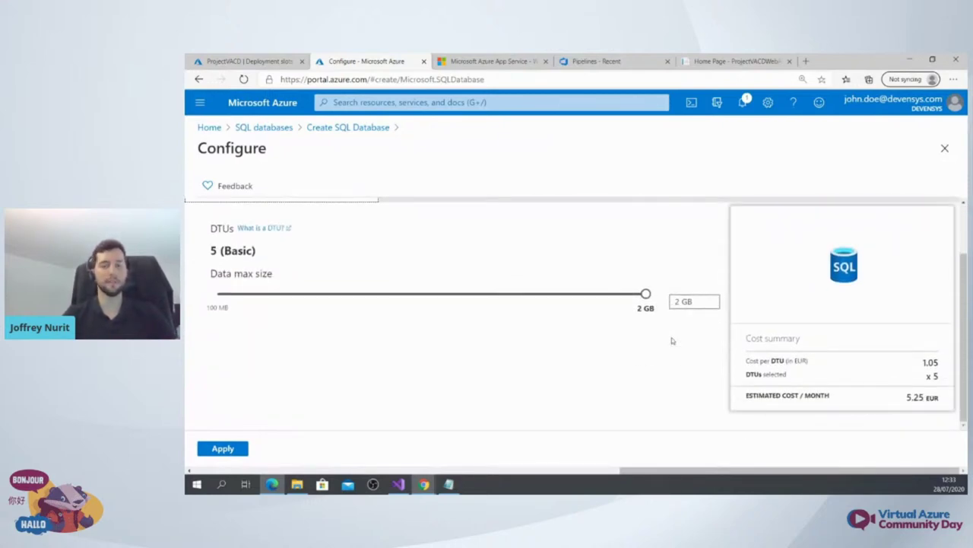
scroll(672, 341, "up", 1)
left_click(646, 249)
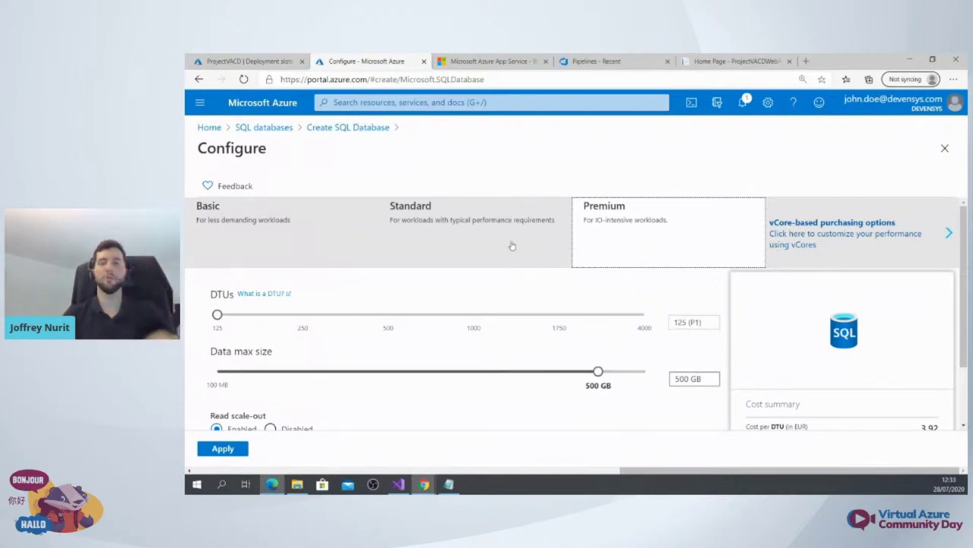
scroll(512, 246, "down", 1)
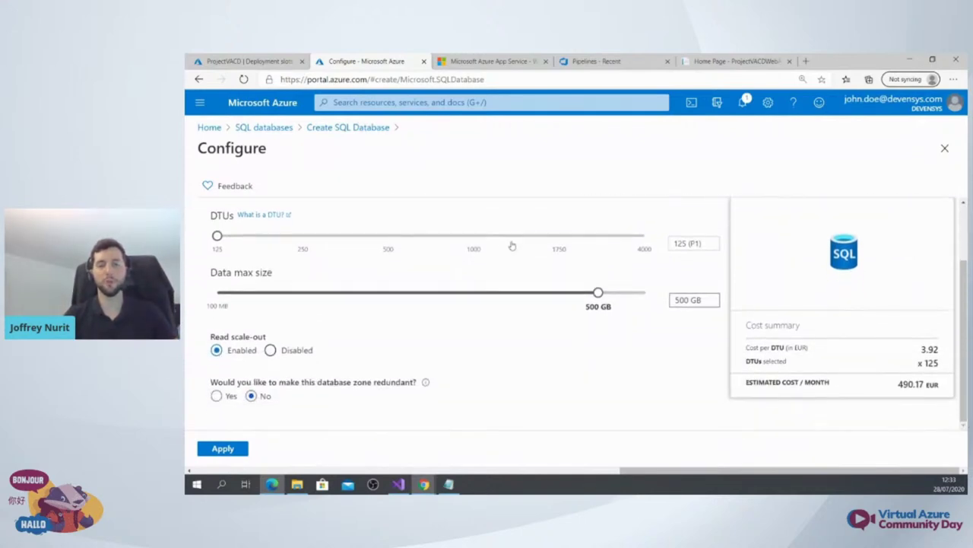
scroll(848, 367, "up", 1)
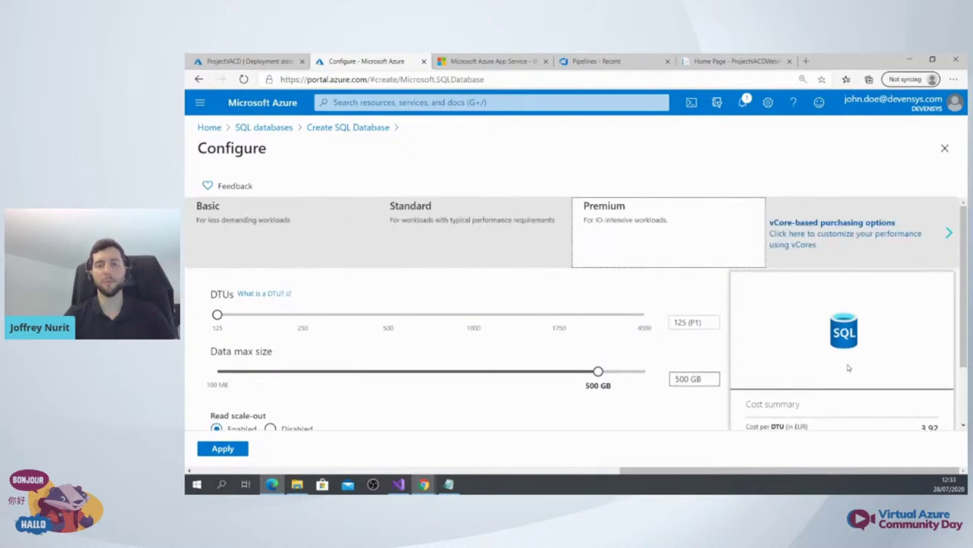
Select Standard S0 with 10 DTUs and 250 GB, and apply it.
left_click(515, 239)
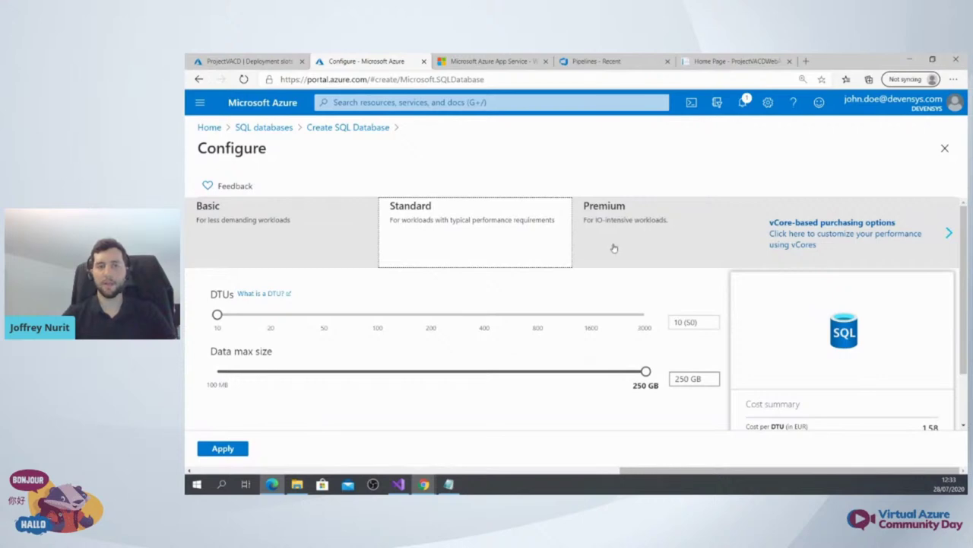
scroll(576, 333, "down", 1)
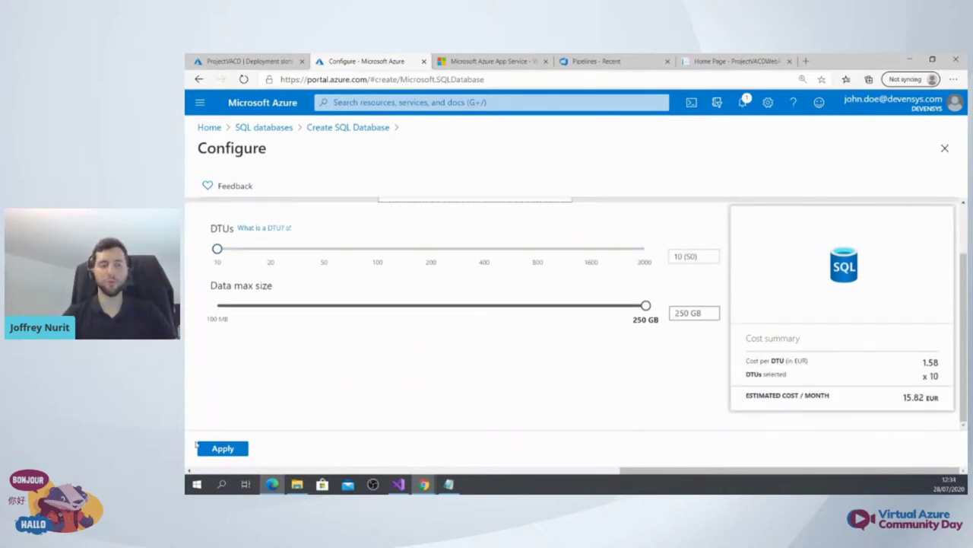
left_click(231, 449)
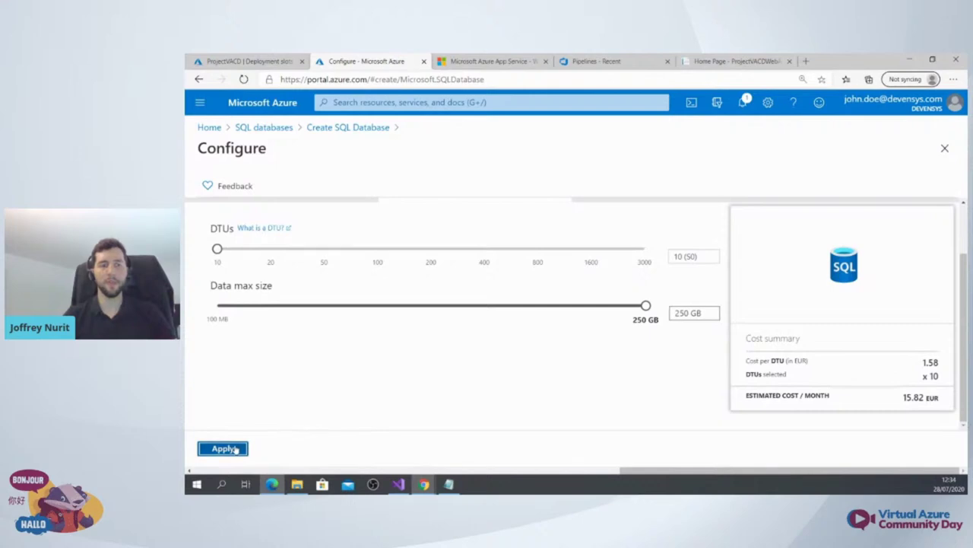
left_click(234, 449)
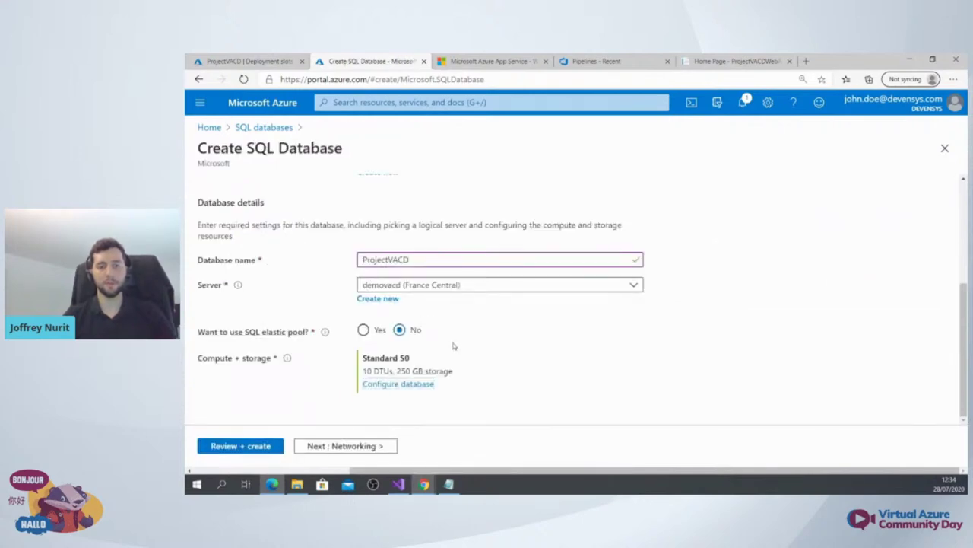
Advance the Standard S0 database form through Networking to the Additional settings step.
left_click(319, 447)
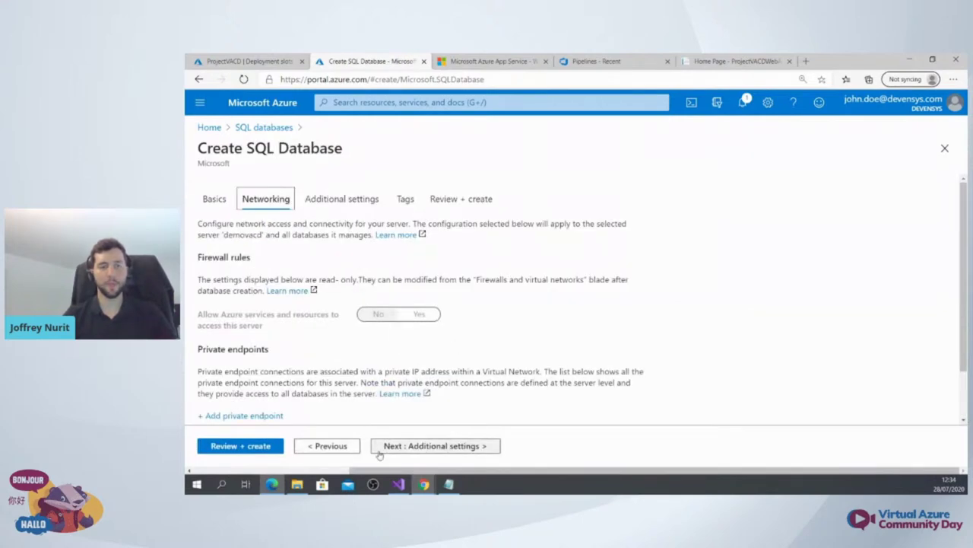
scroll(443, 406, "down", 1)
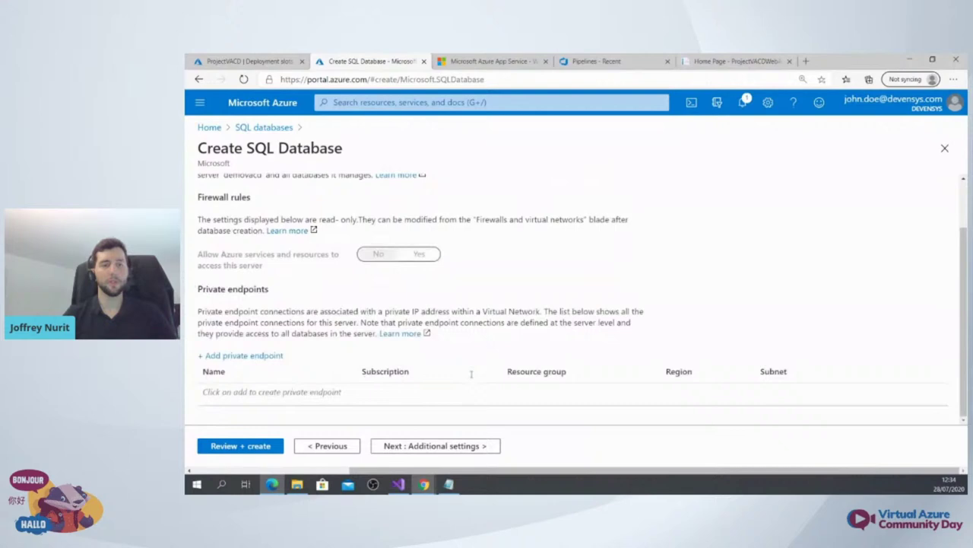
left_click(437, 447)
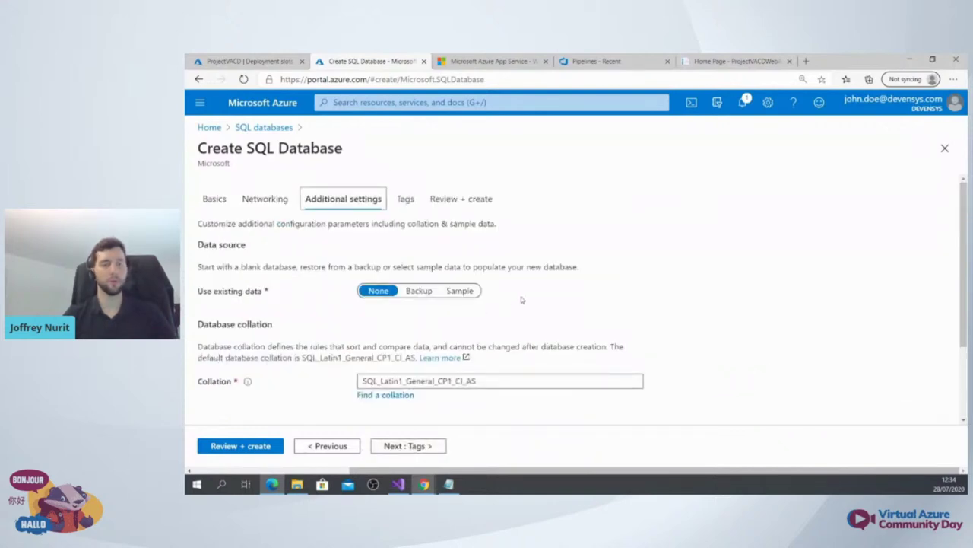
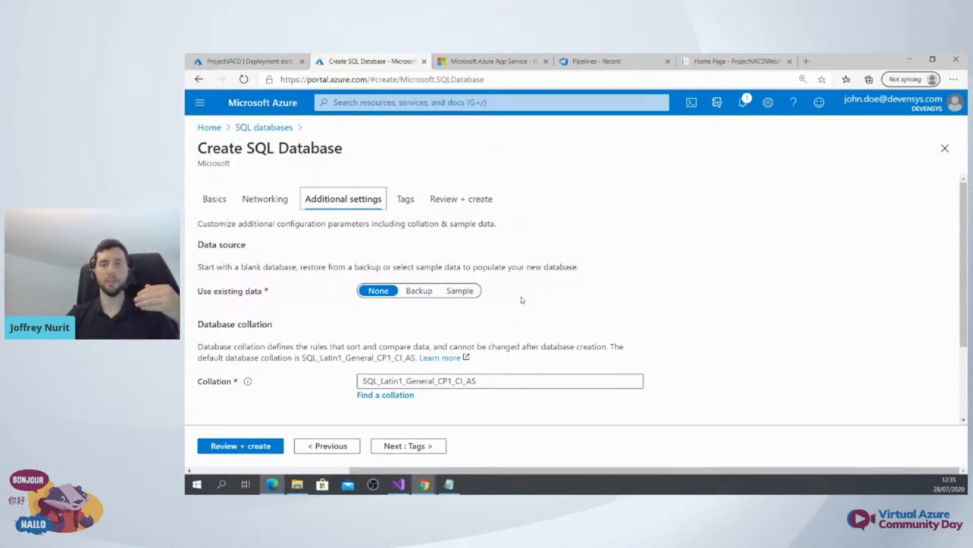
Pass Tags and Review + create to create the SQL database in Demo-VACD, then return to ProjectVACD's Deployment slots.
scroll(525, 304, "down", 3)
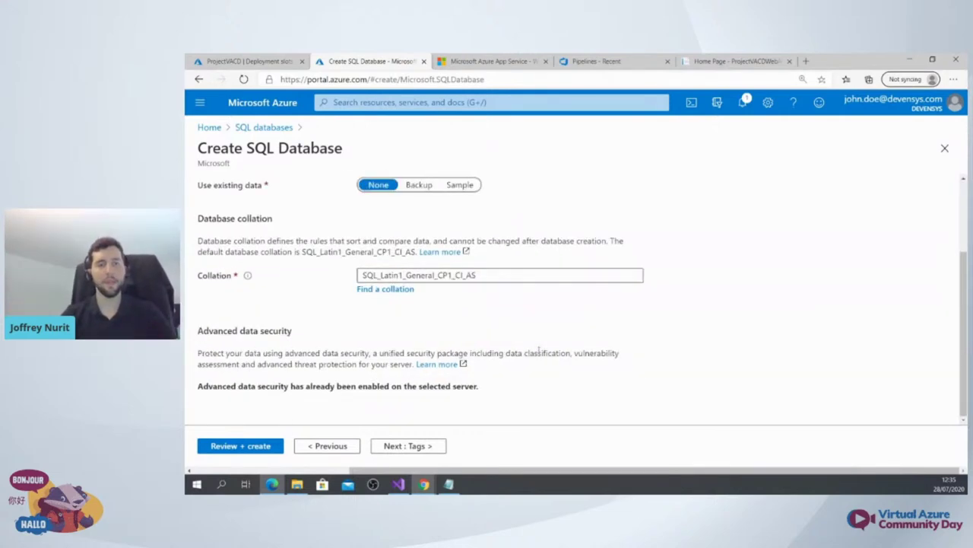
scroll(537, 319, "up", 3)
scroll(467, 319, "down", 1)
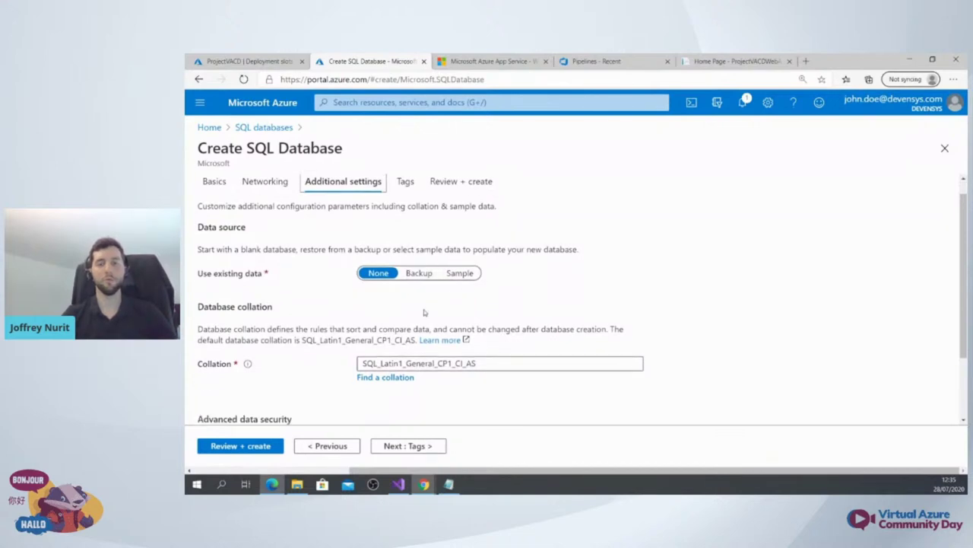
scroll(381, 296, "down", 3)
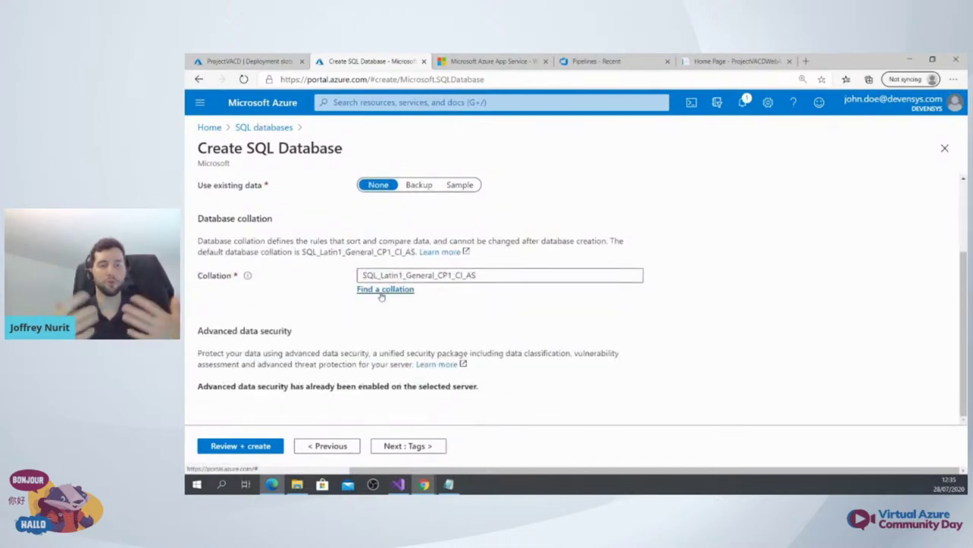
left_click(411, 447)
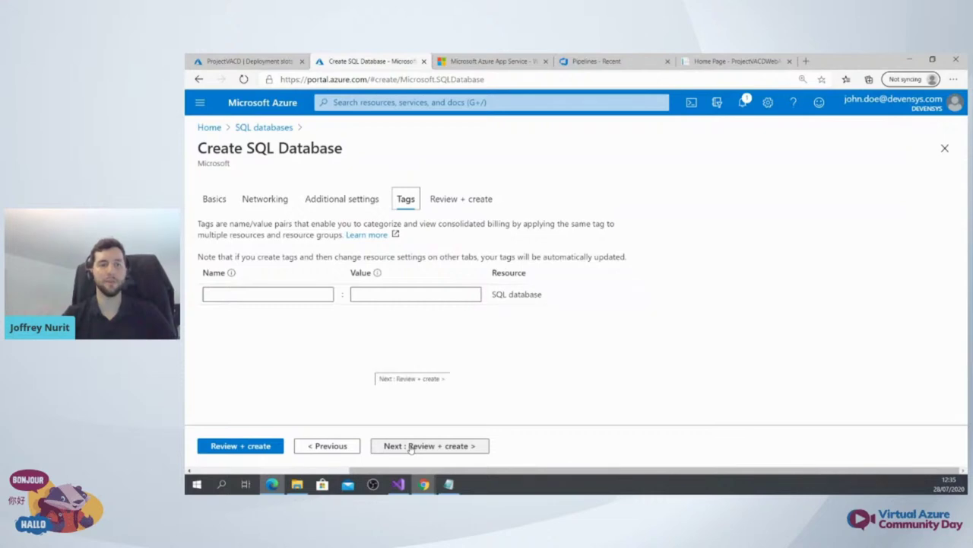
left_click(411, 448)
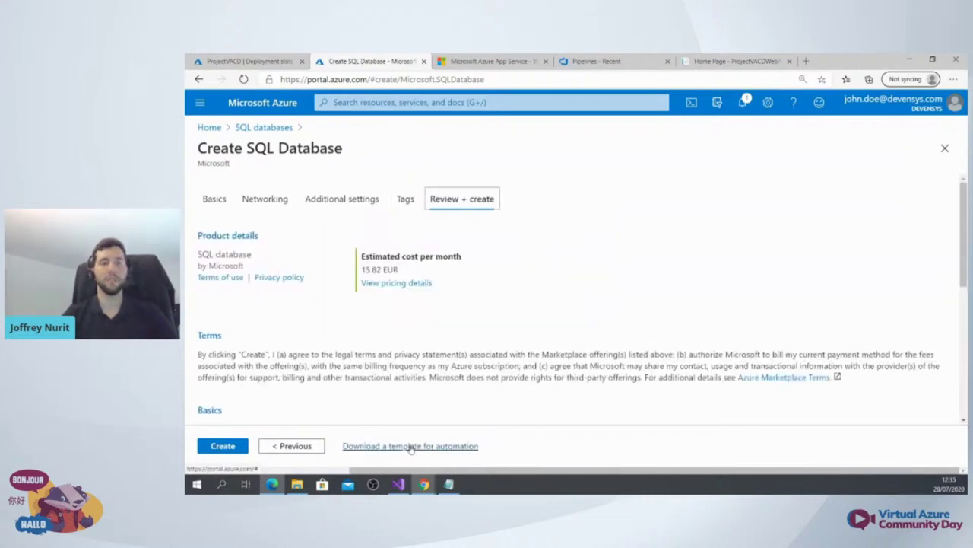
left_click(219, 448)
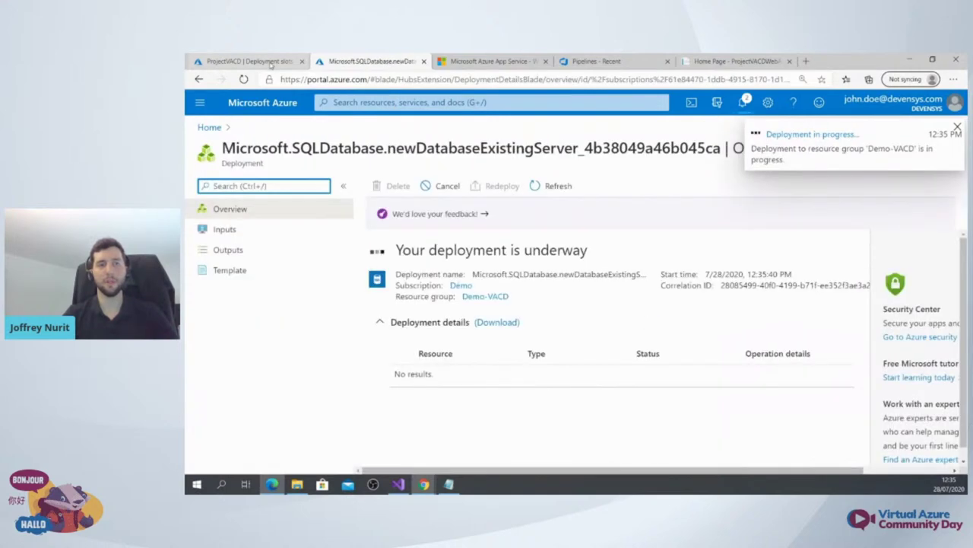
left_click(251, 61)
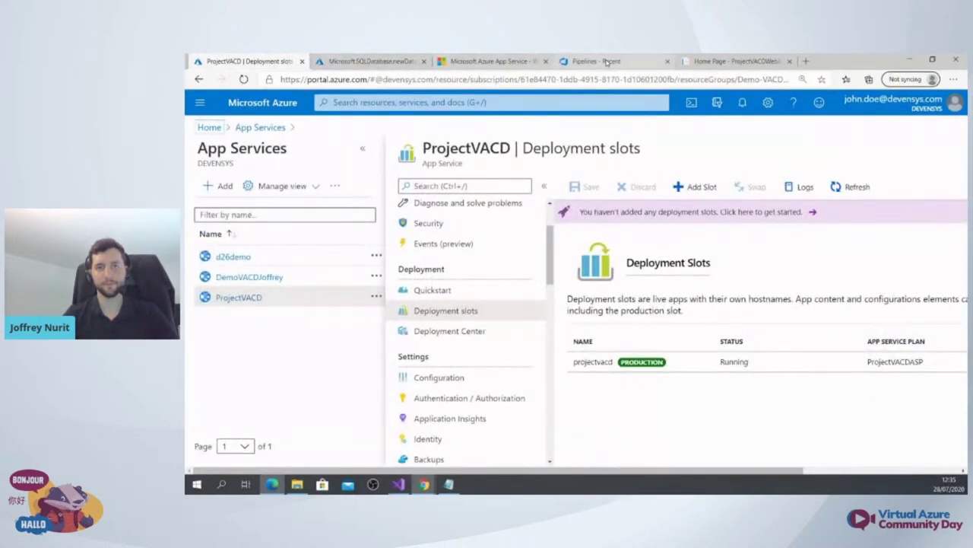
Read Release-1's Production stage error (more than one package matched), then return to Visual Studio's Web Deploy page.
left_click(595, 61)
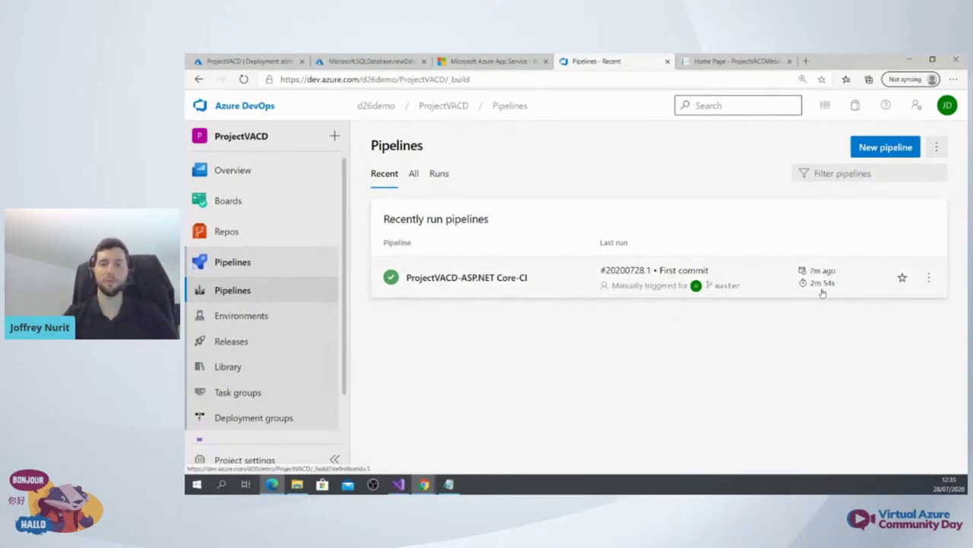
left_click(276, 341)
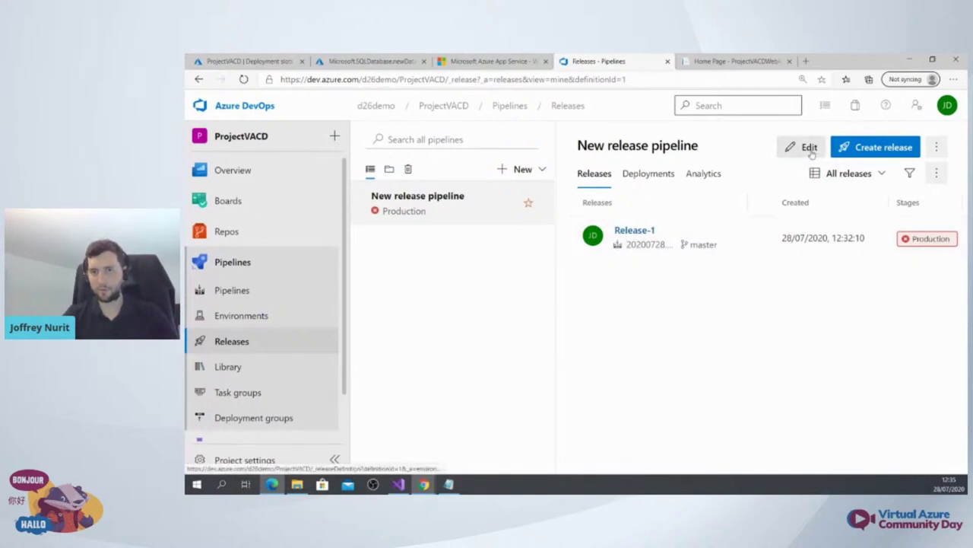
left_click(634, 231)
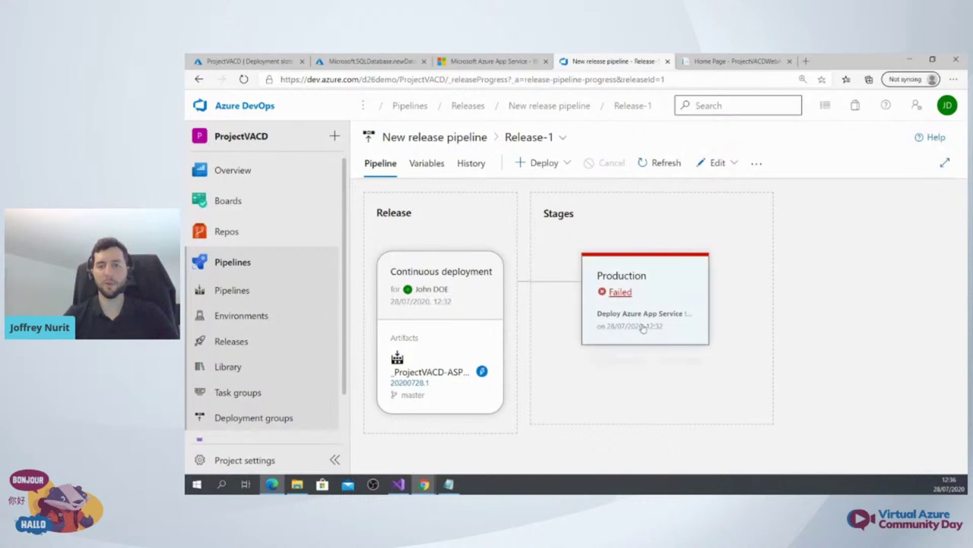
left_click(671, 308)
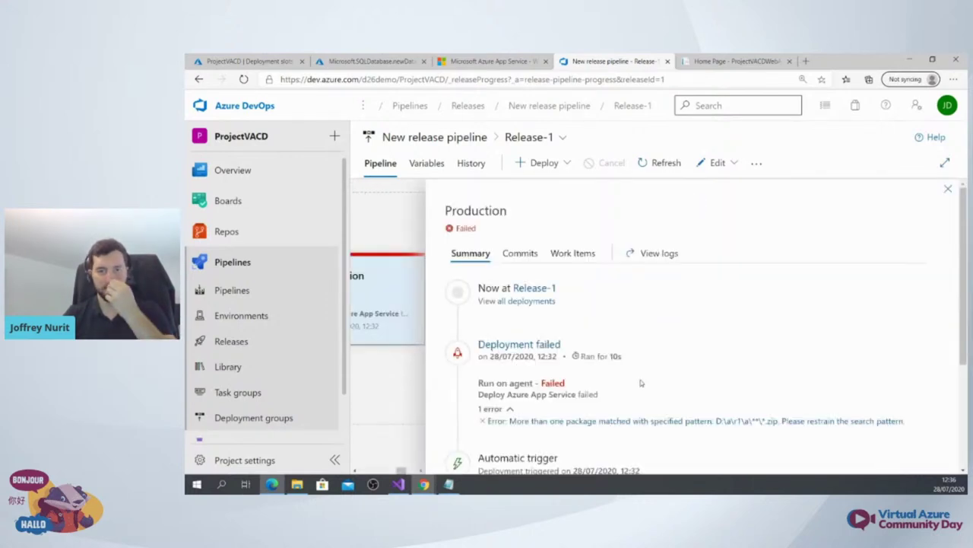
scroll(639, 380, "down", 2)
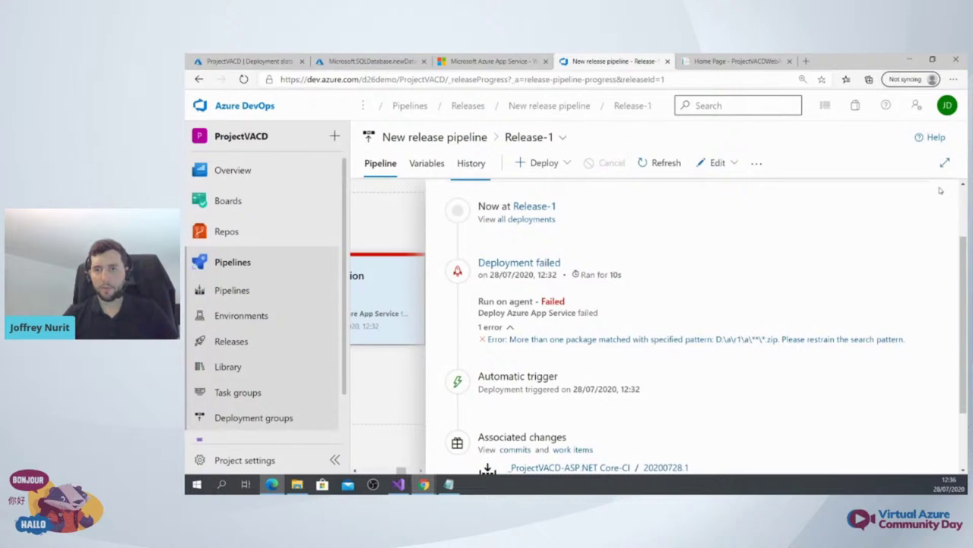
scroll(648, 228, "up", 2)
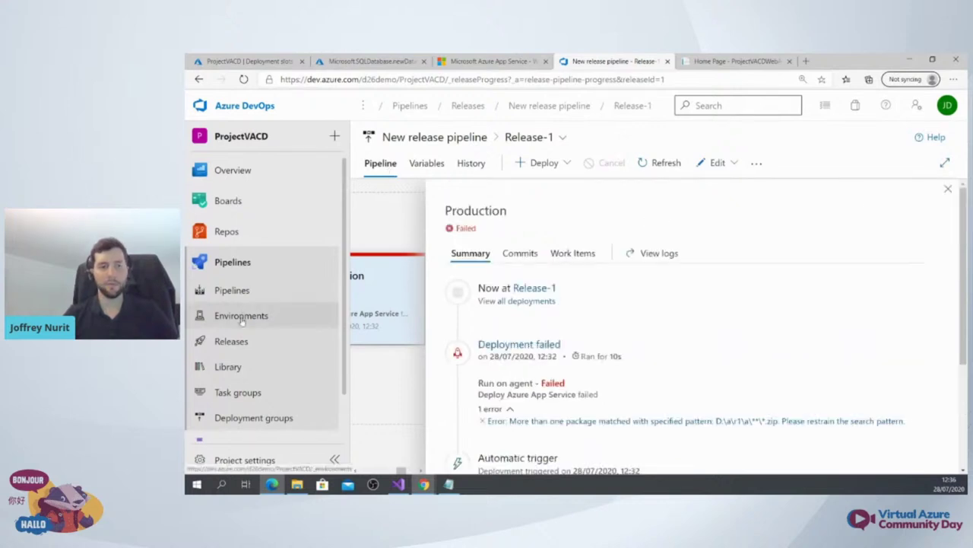
left_click(232, 343)
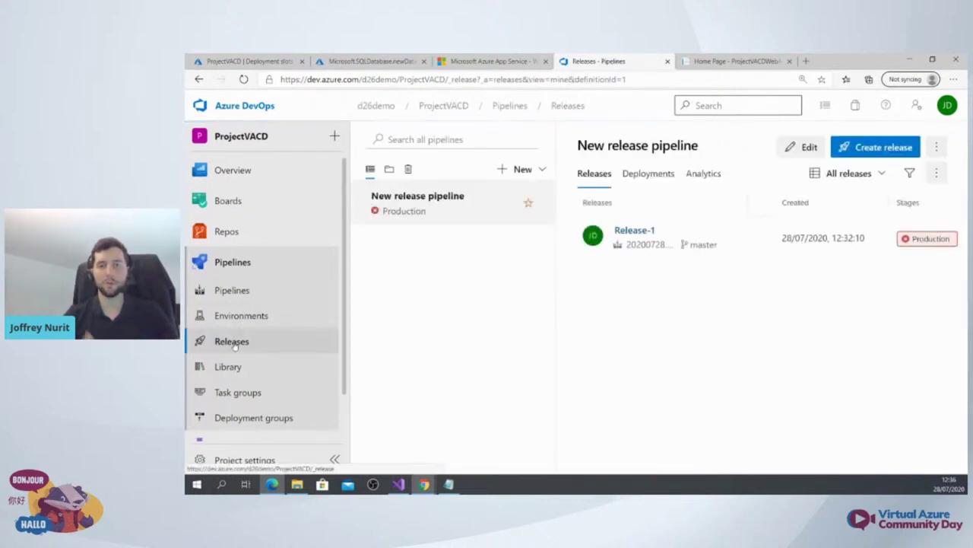
left_click(399, 484)
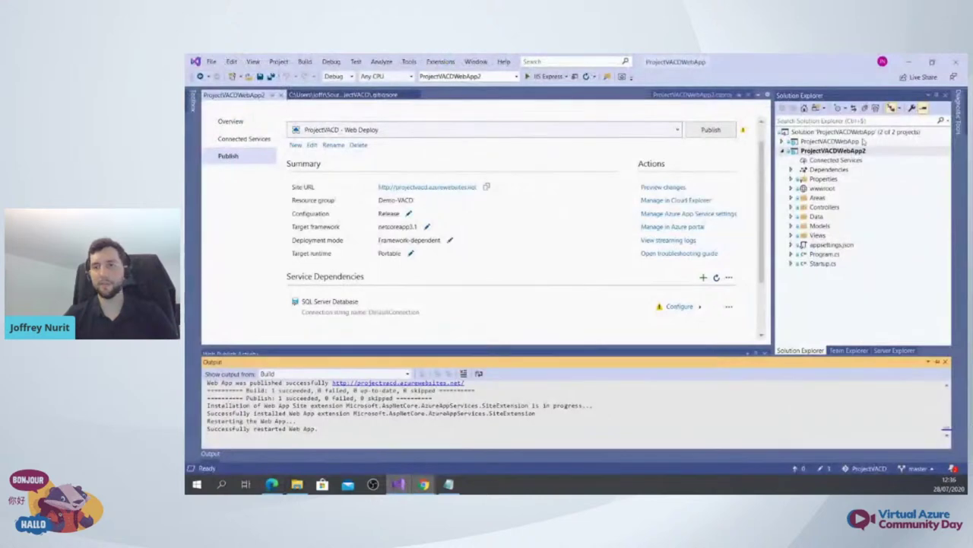
Remove the ProjectVACDWebApp project from the solution.
double_click(846, 142)
key("Delete")
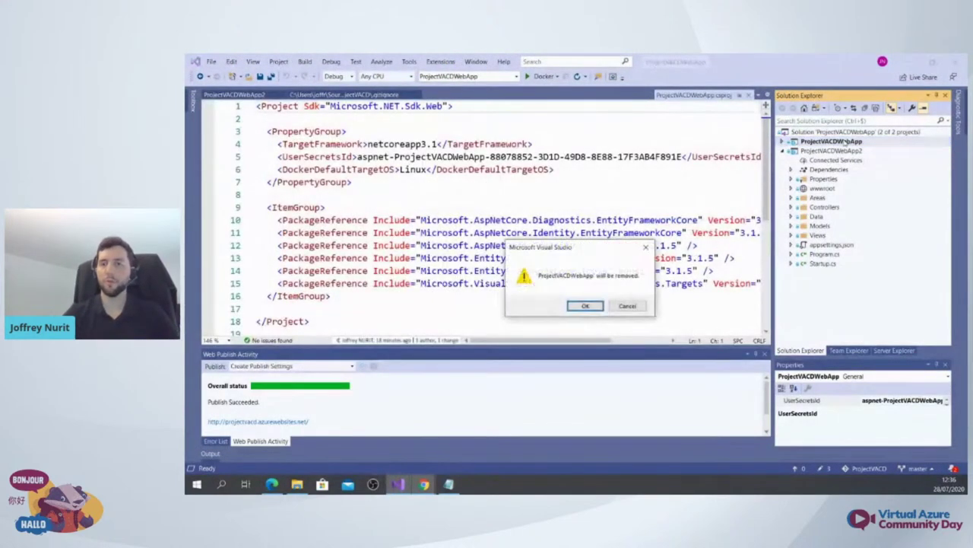
left_click(589, 306)
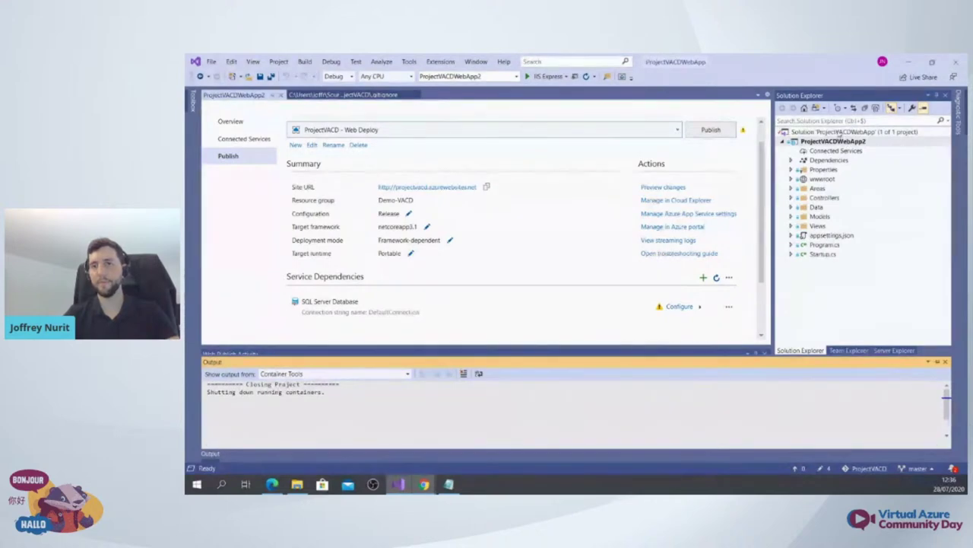
Check the solution's ProjectVACDWebApp folder on disk in File Explorer, then close it.
right_click(832, 133)
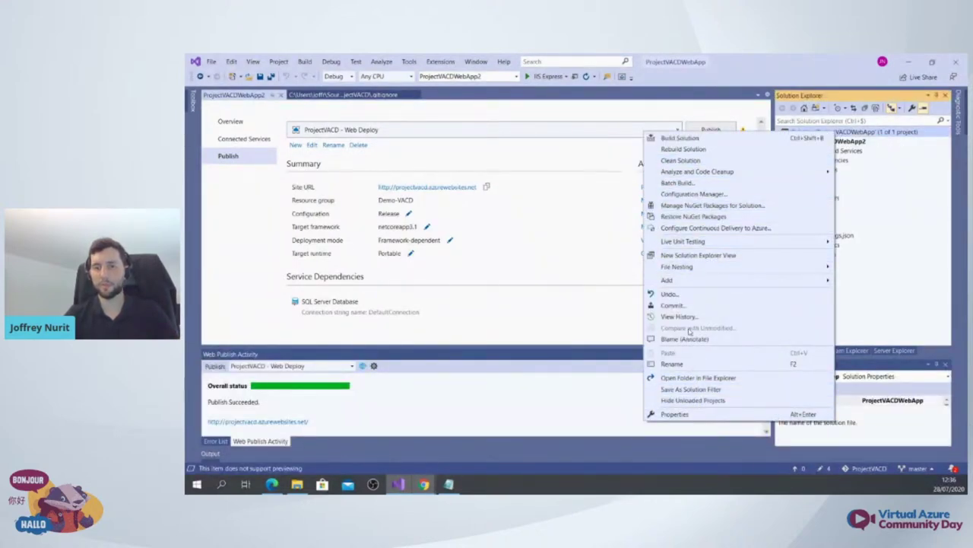
left_click(698, 377)
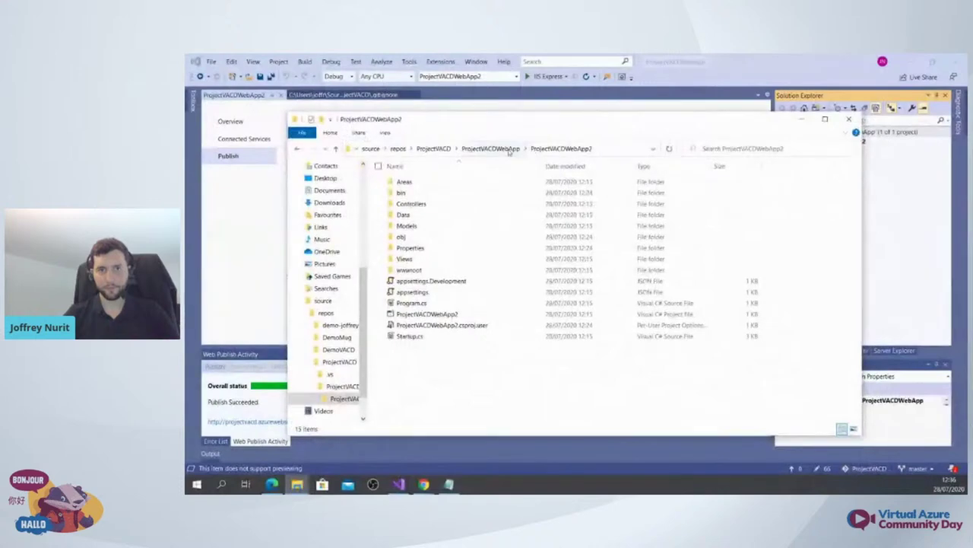
left_click(509, 149)
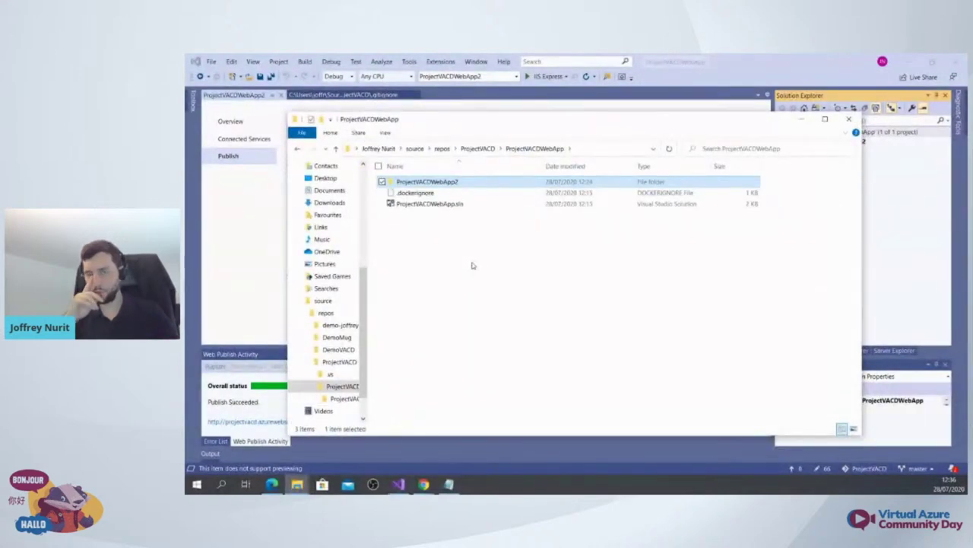
left_click(801, 119)
Open Views > Home > Index.cshtml in the editor.
left_click(791, 227)
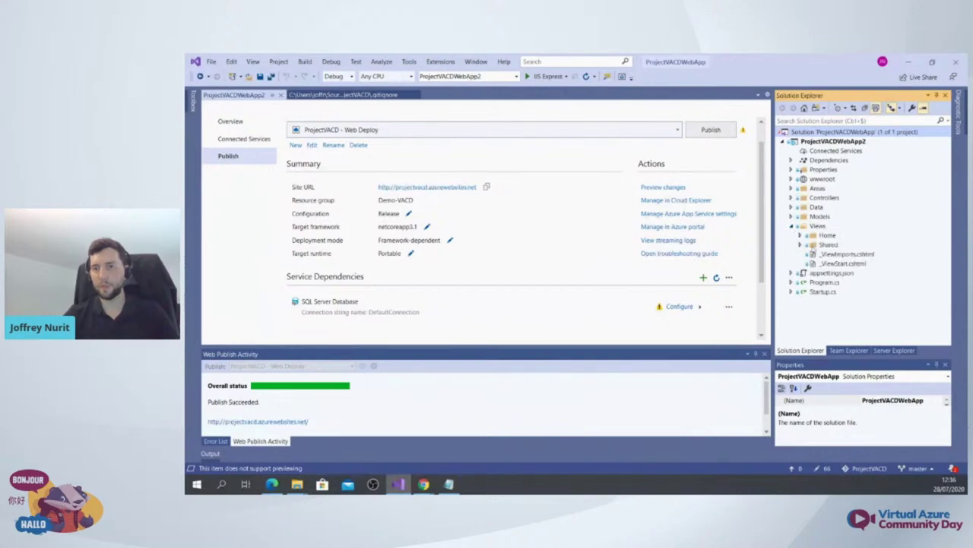
left_click(802, 235)
double_click(830, 245)
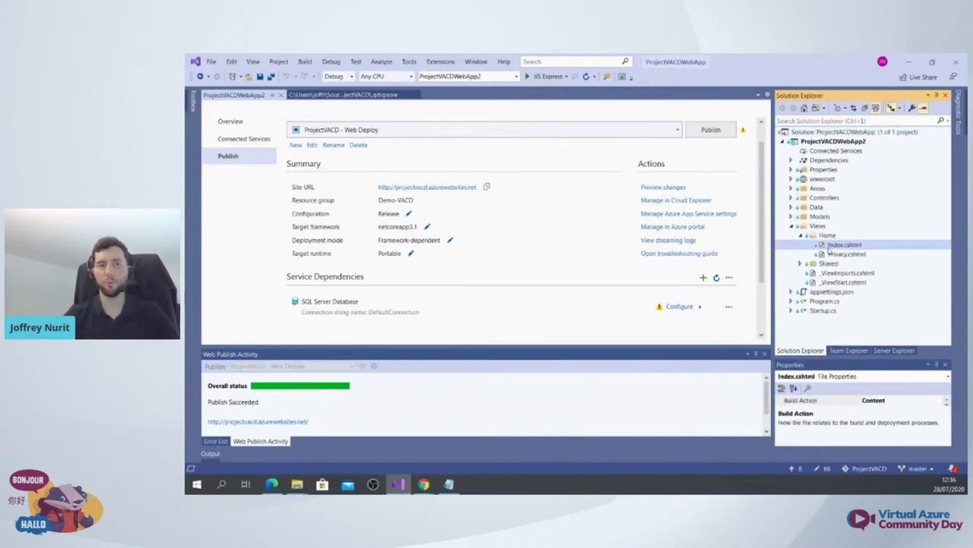
Change the Index.cshtml heading to 'Welcome, VACD viewers' and save the file.
left_click(446, 169)
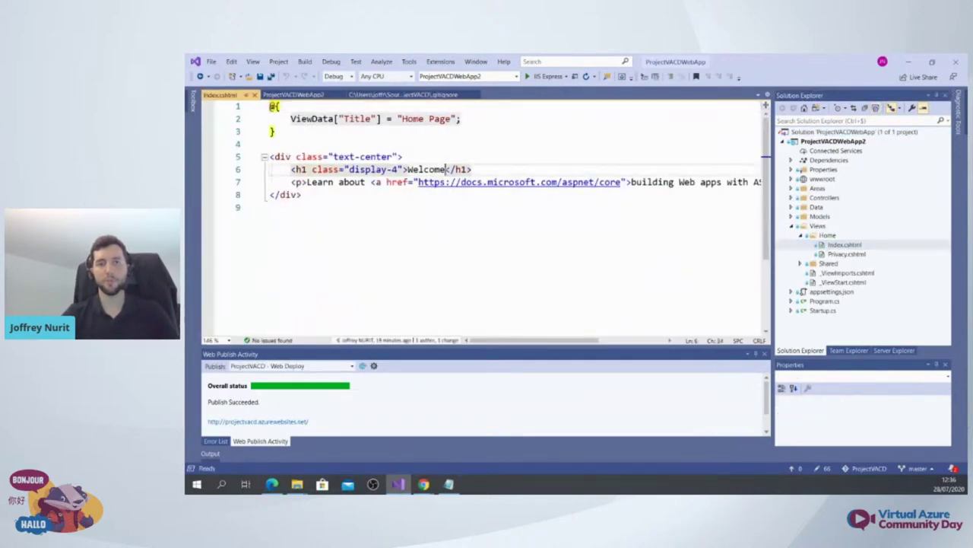
type(", VACD vi")
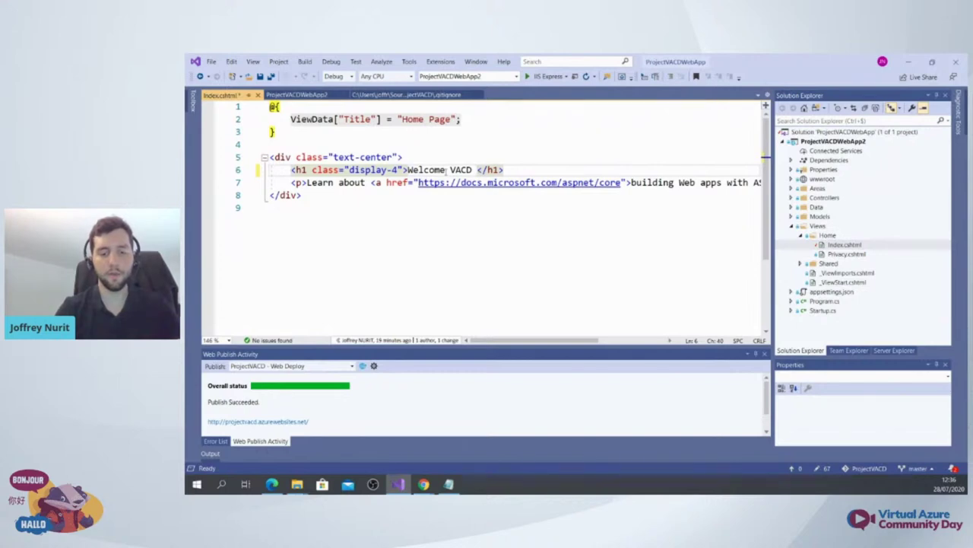
type("ewers")
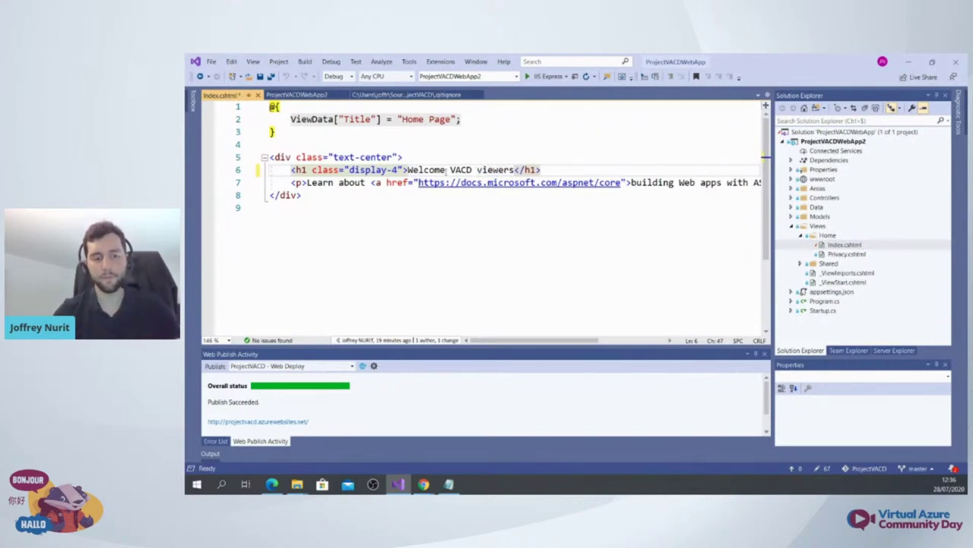
key("ctrl+s")
Stage all pending changes in Team Explorer, declining the save prompt.
left_click(848, 351)
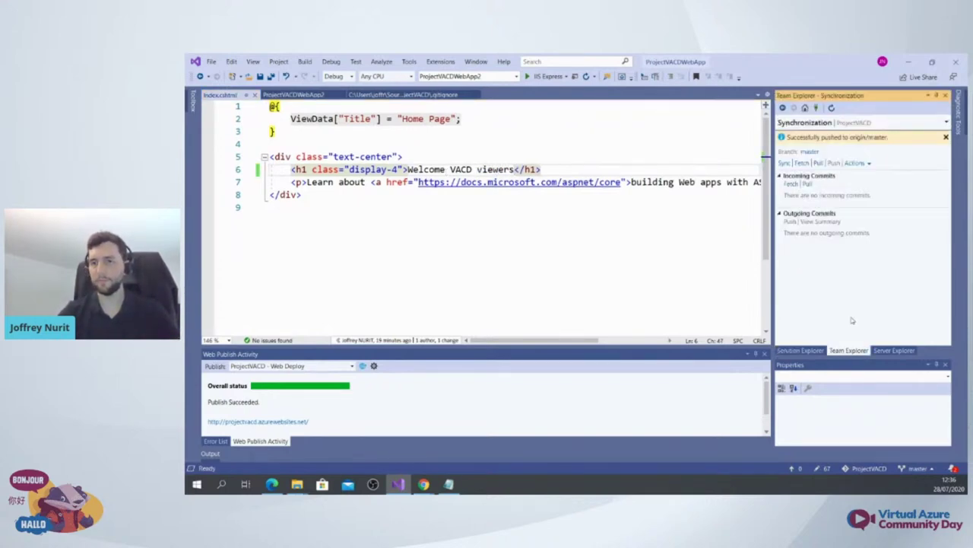
left_click(804, 108)
left_click(800, 146)
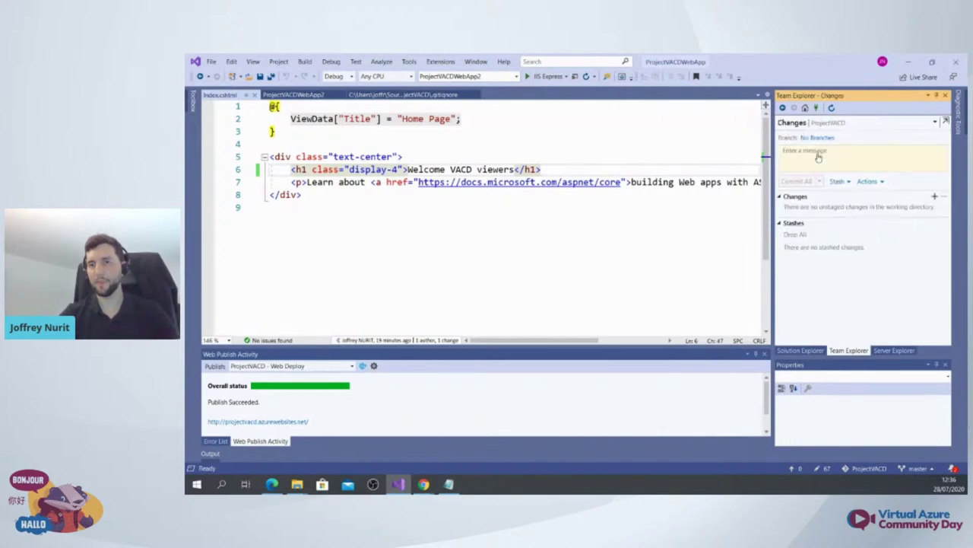
right_click(816, 210)
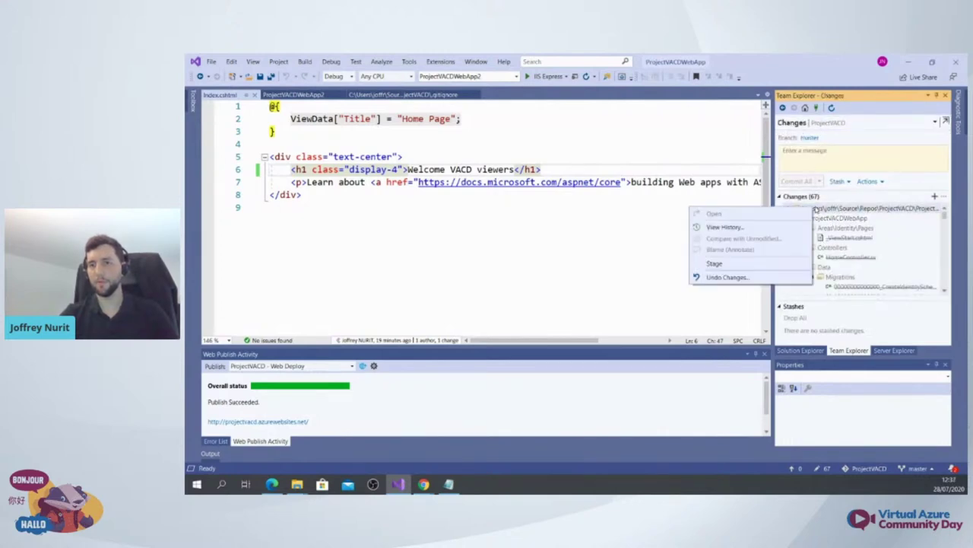
left_click(760, 263)
left_click(620, 334)
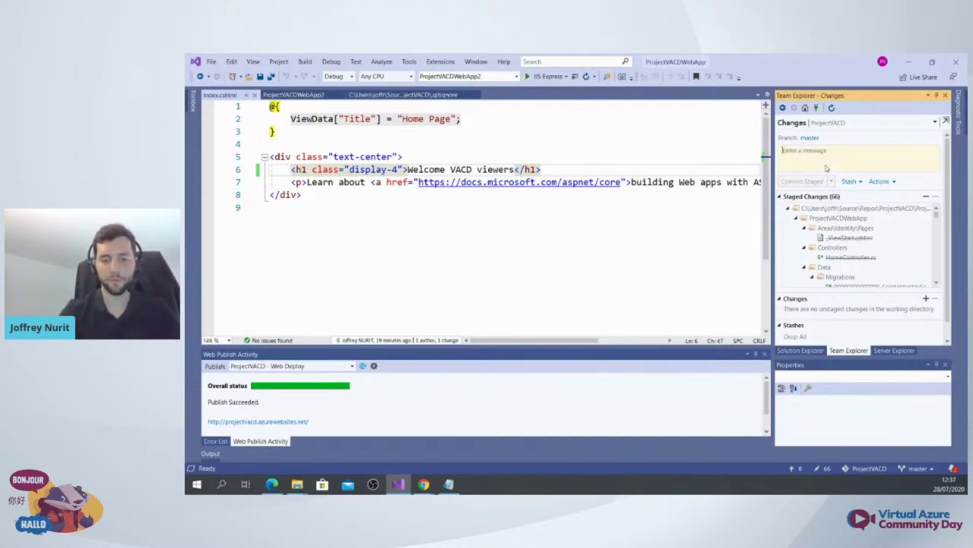
Commit the staged changes as 'VACD change' and push them to origin/master.
type("VACD ch")
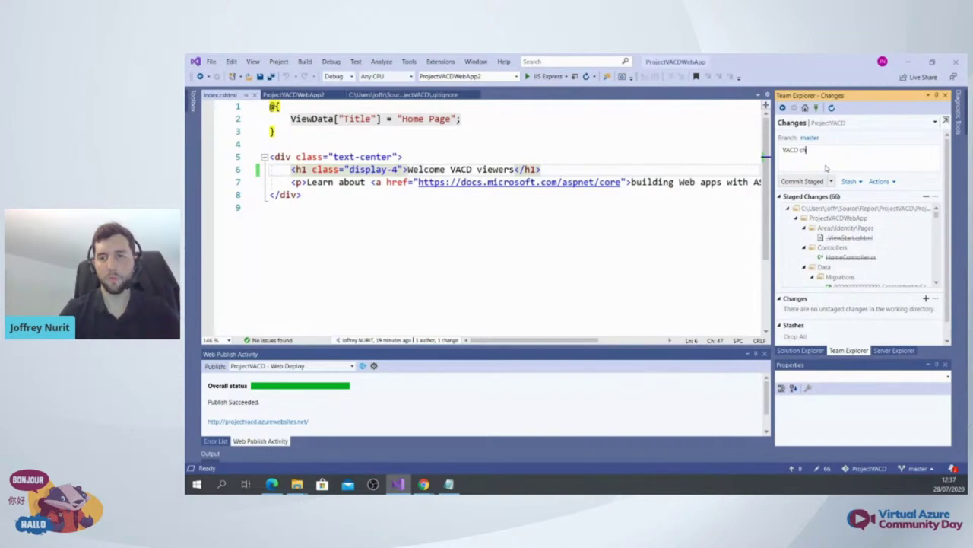
type("ange")
left_click(831, 181)
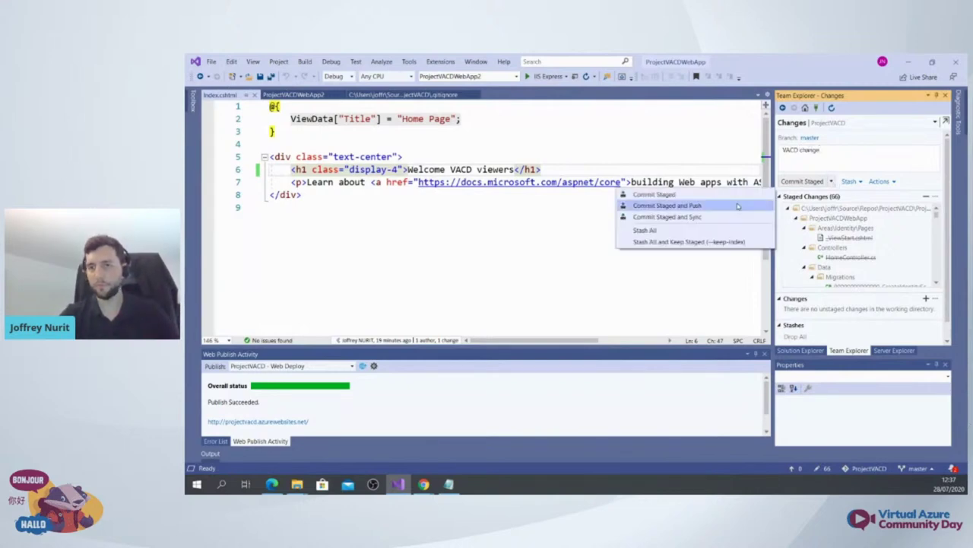
left_click(736, 204)
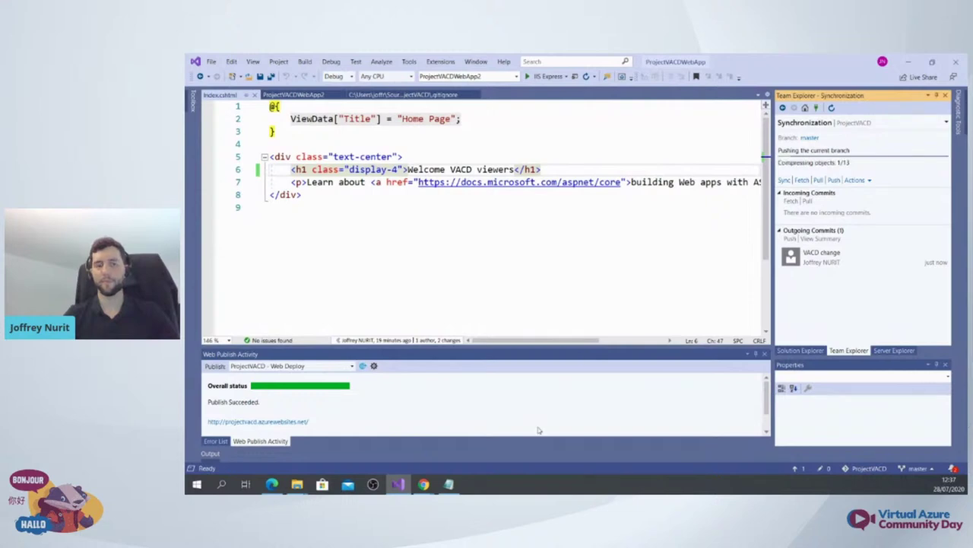
mouse_move(424, 485)
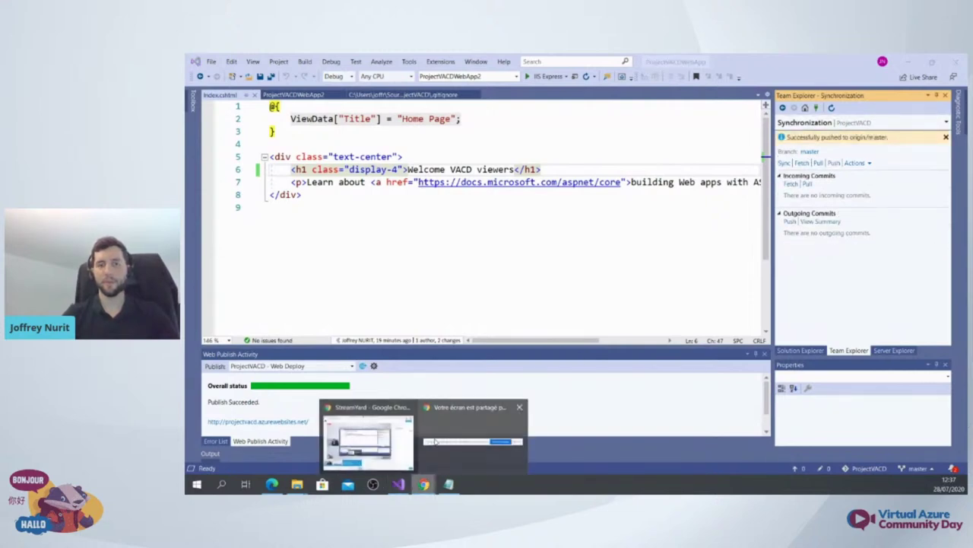
left_click(272, 484)
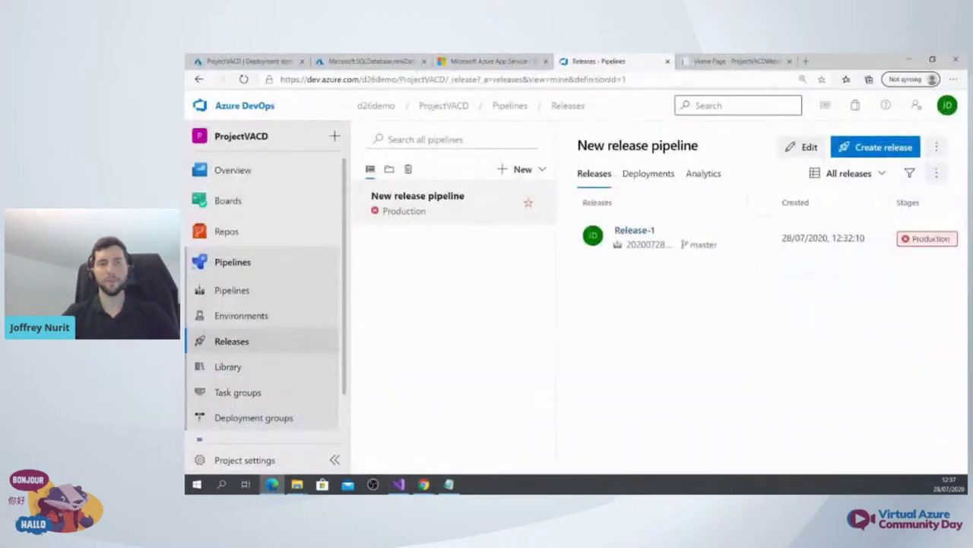
Check the ProjectVACD repo files, then view the Pipelines overview with CI run #20200728.2 'VACD change'.
left_click(451, 61)
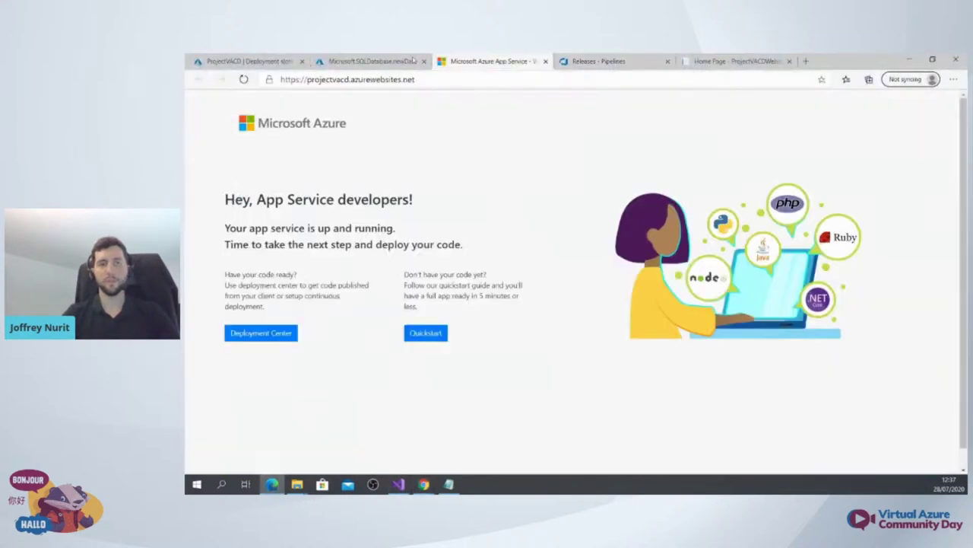
left_click(372, 62)
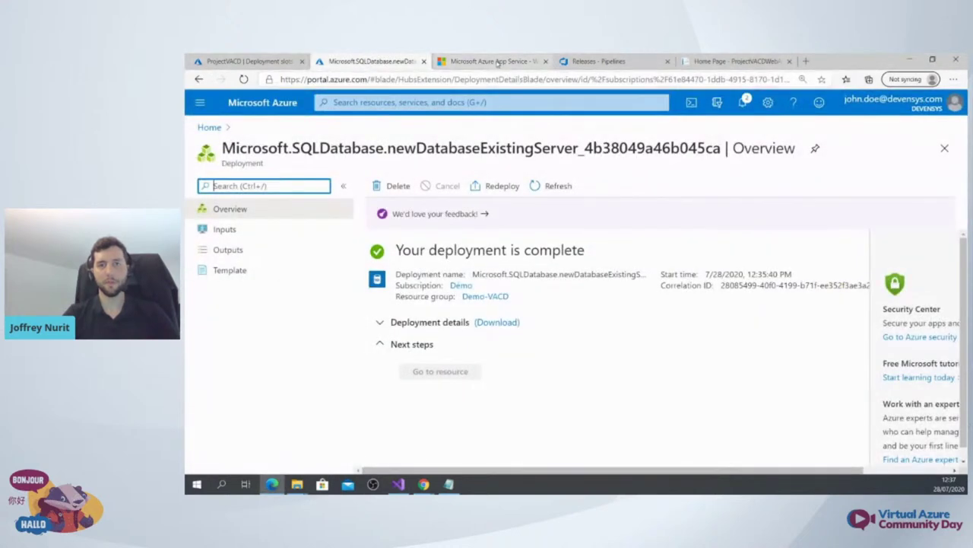
left_click(578, 63)
mouse_move(244, 234)
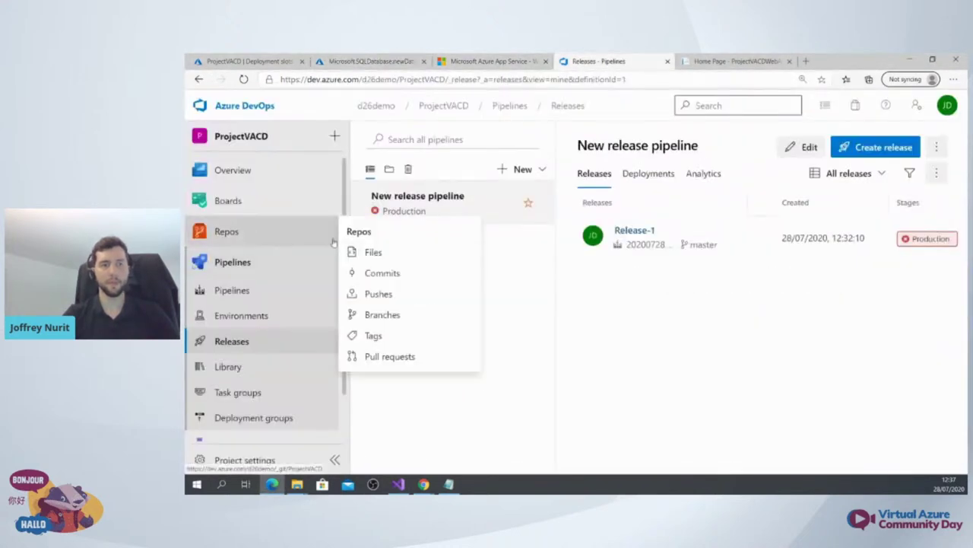
left_click(363, 251)
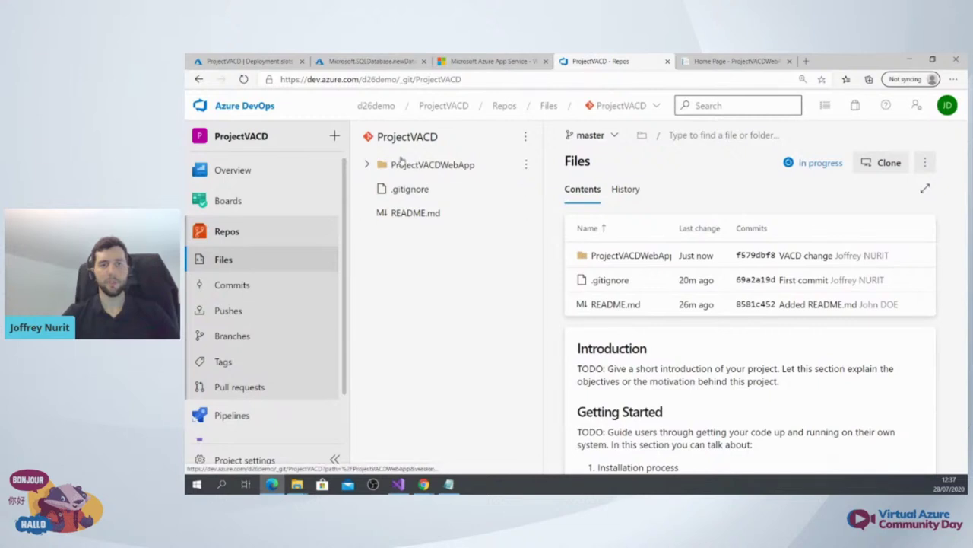
mouse_move(237, 420)
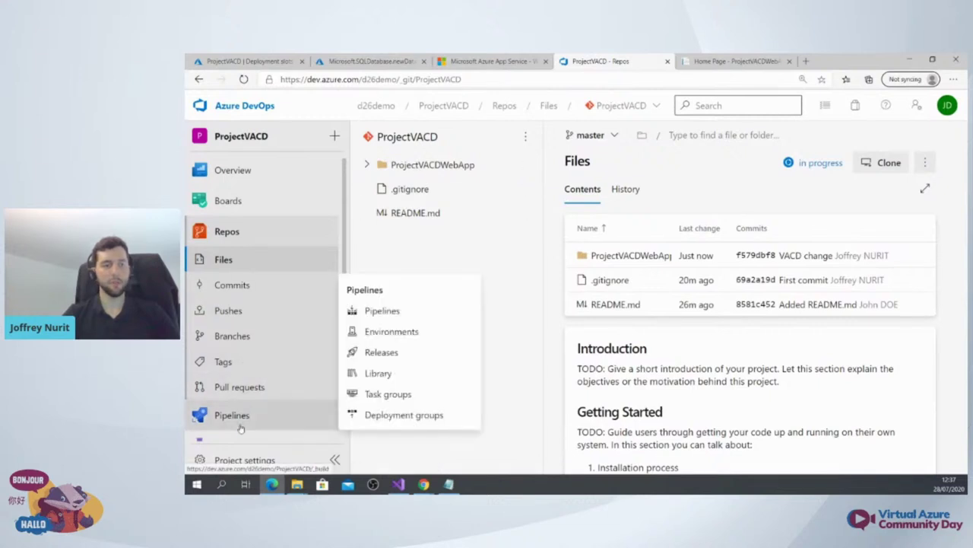
left_click(373, 312)
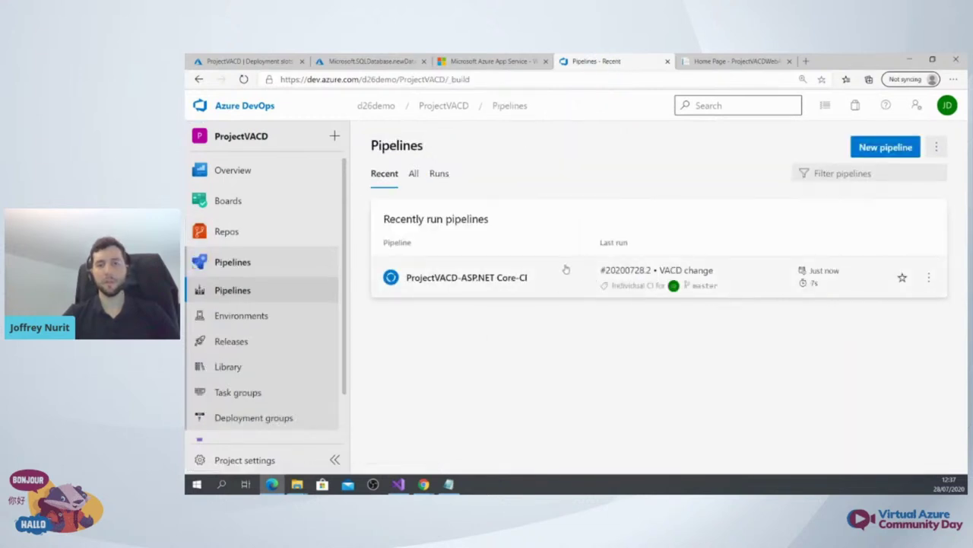
scroll(278, 373, "down", 2)
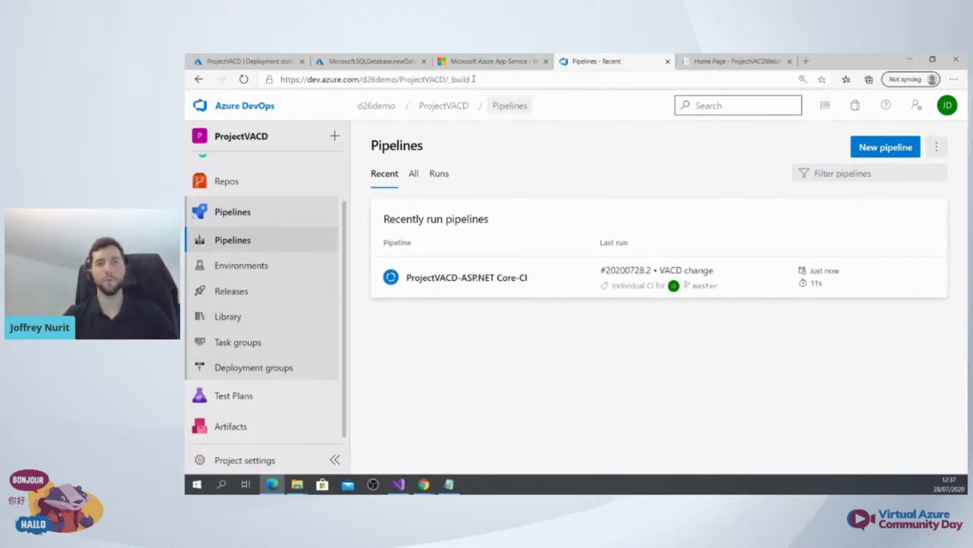
Review the SQL deployment's resource details, then open the SQL databases list from Azure Home.
left_click(378, 65)
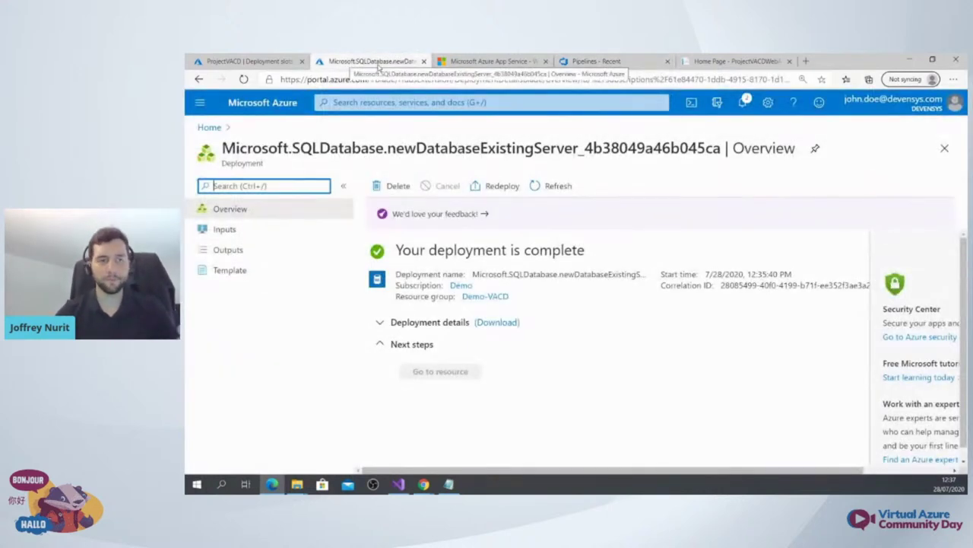
left_click(381, 346)
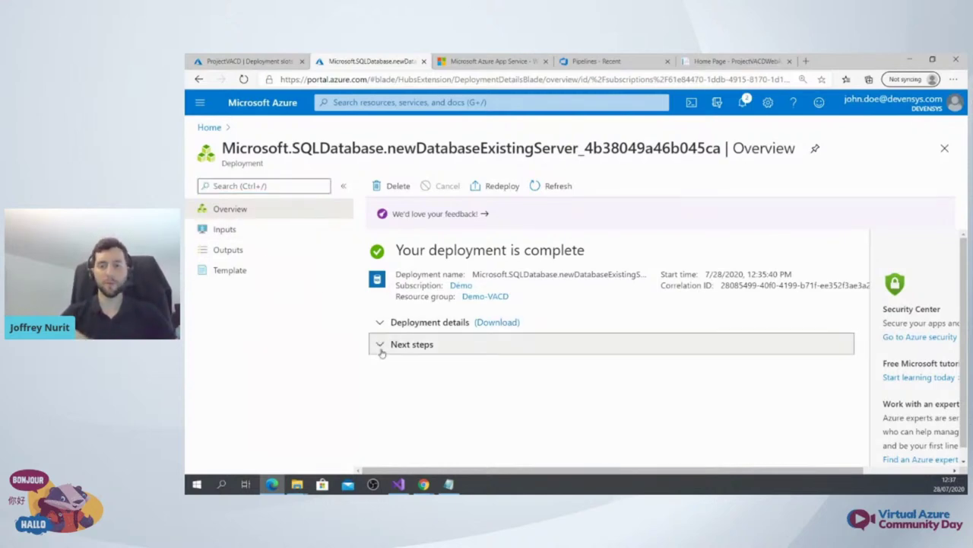
left_click(381, 349)
left_click(382, 323)
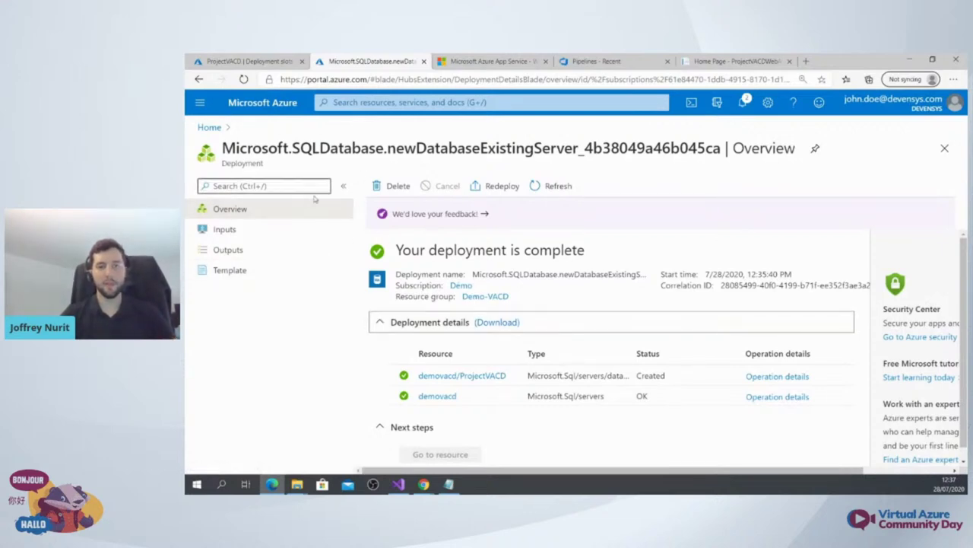
left_click(210, 127)
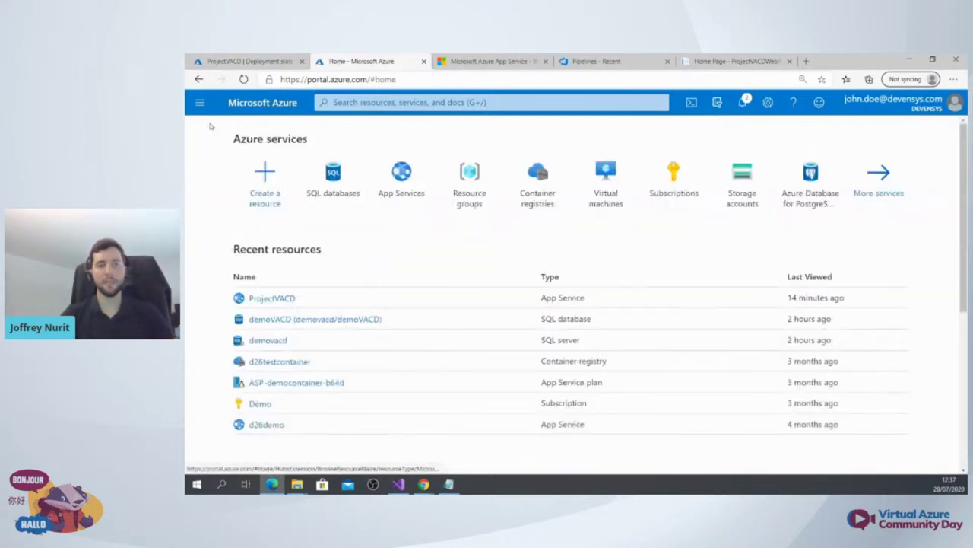
left_click(338, 181)
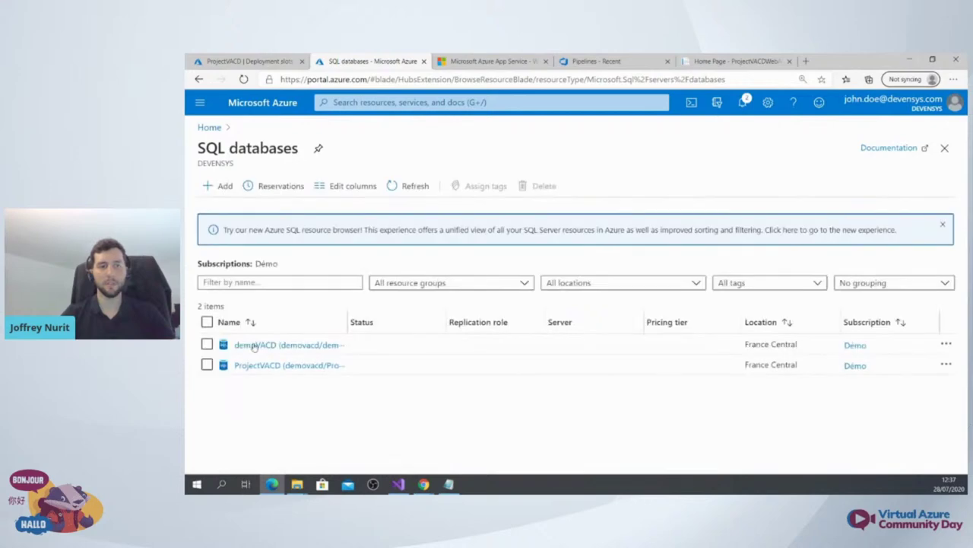
Open the ProjectVACD database and show its ADO.NET connection string for demovacd.database.windows.net.
left_click(266, 366)
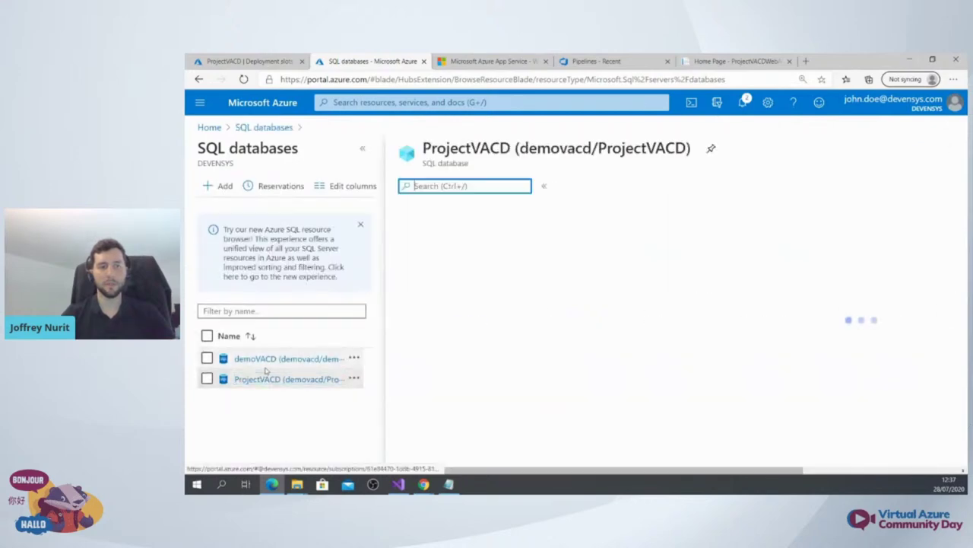
scroll(442, 310, "down", 1)
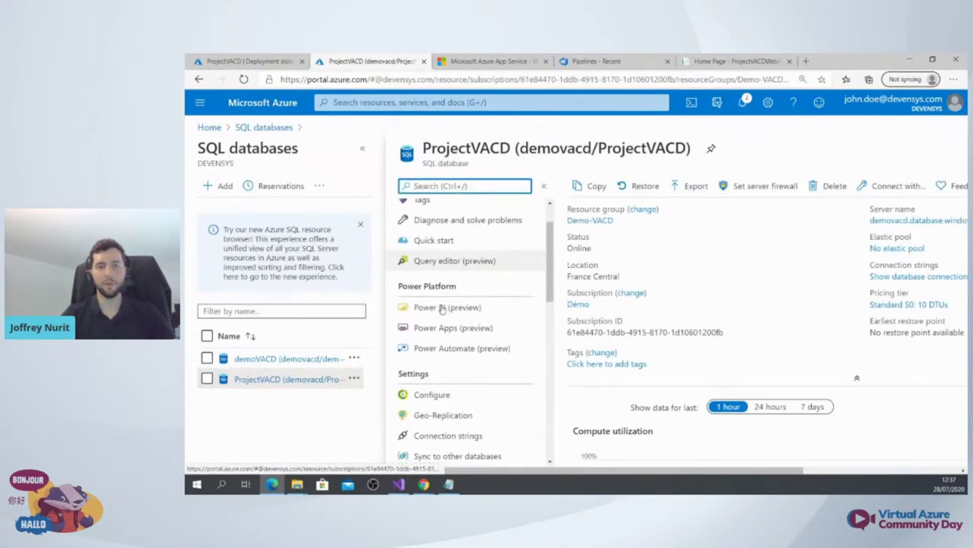
scroll(441, 310, "down", 1)
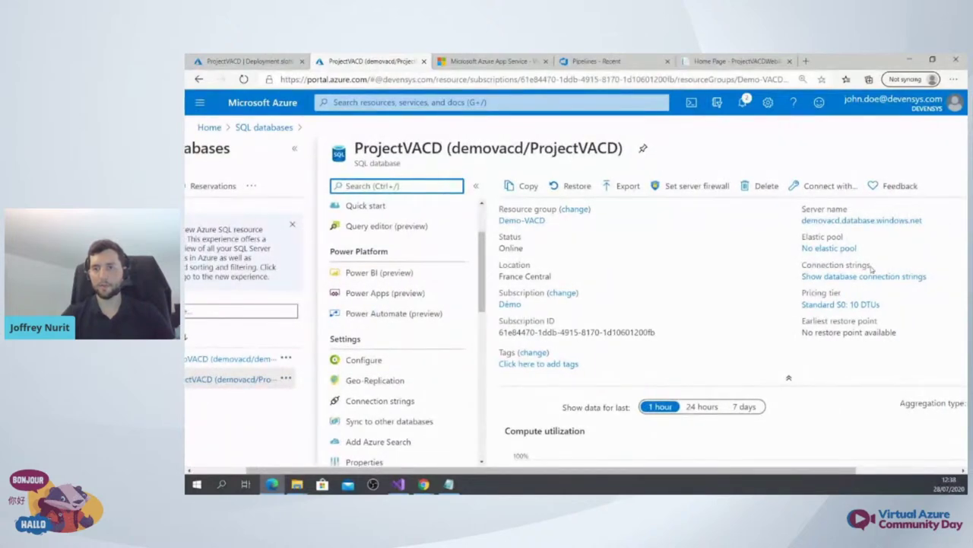
left_click(923, 276)
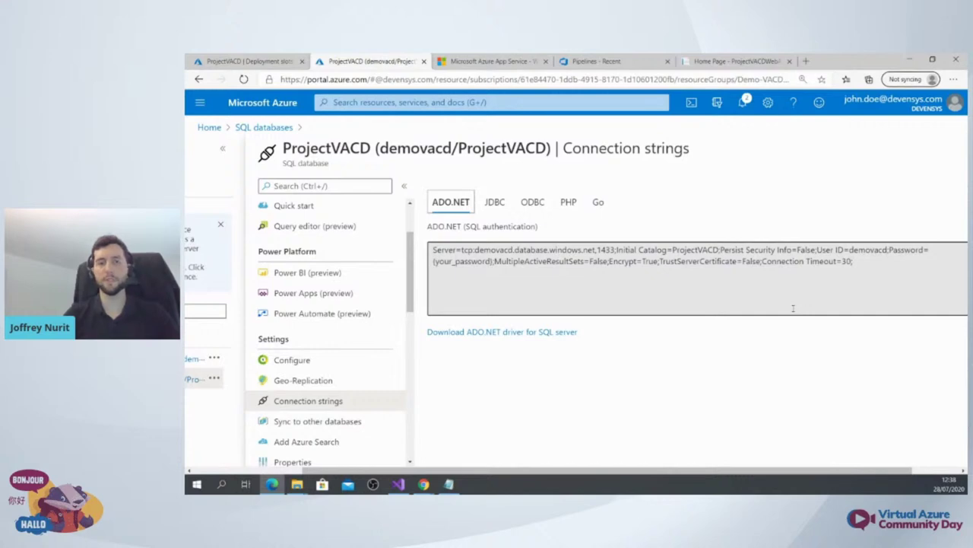
Copy ProjectVACD's ADO.NET connection string and go back to the Azure DevOps Pipelines overview.
left_click(859, 265)
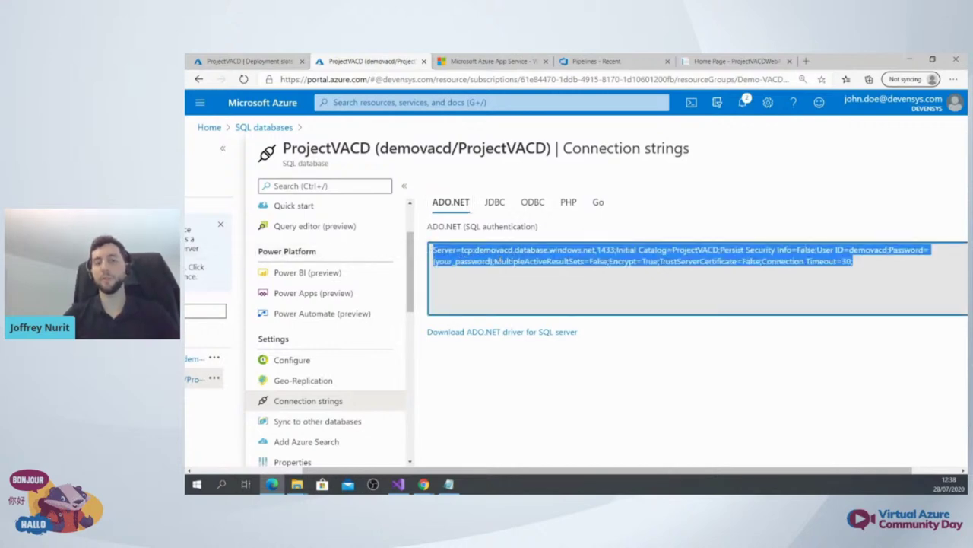
right_click(517, 261)
left_click(554, 273)
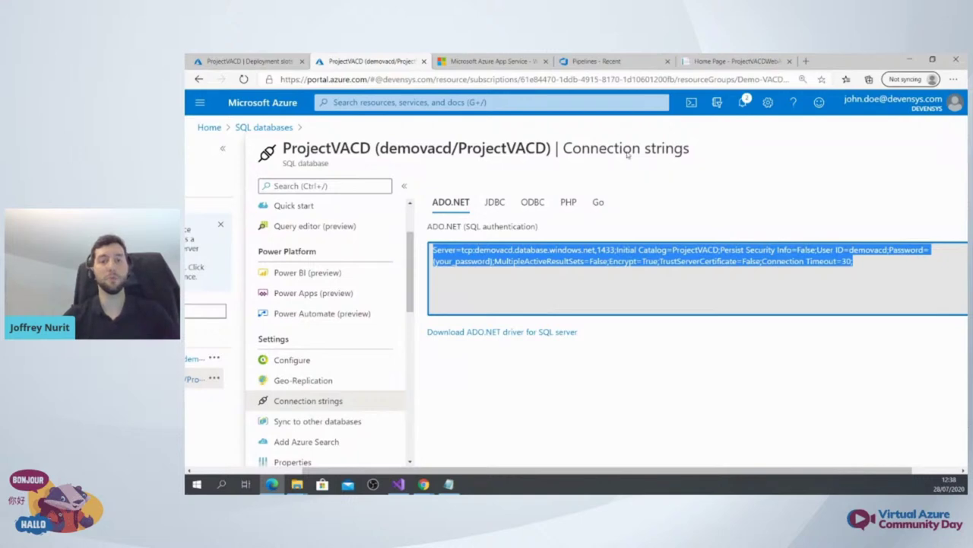
key("alt+Tab")
left_click(608, 63)
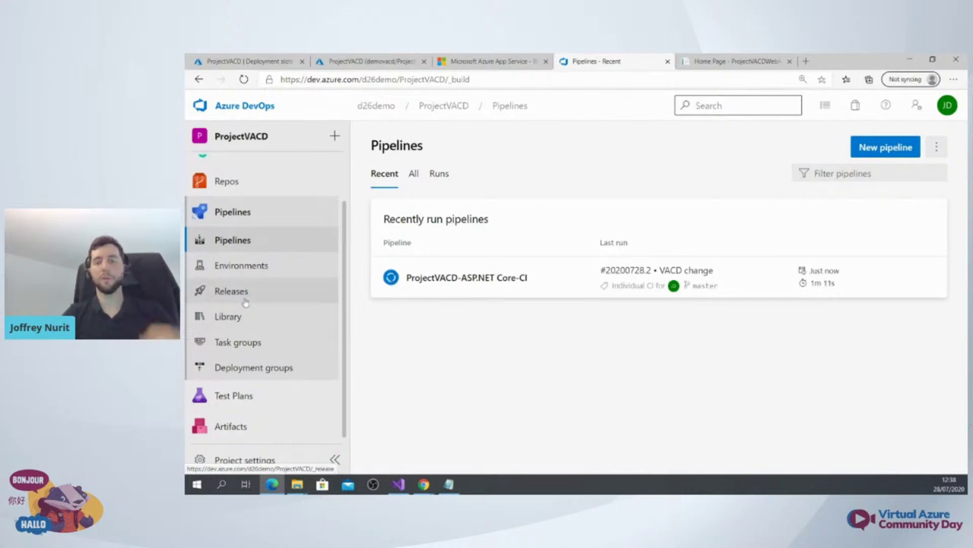
Glance at the App Service site and ProjectVACD connection strings, then go to the app's deployment slots.
left_click(521, 60)
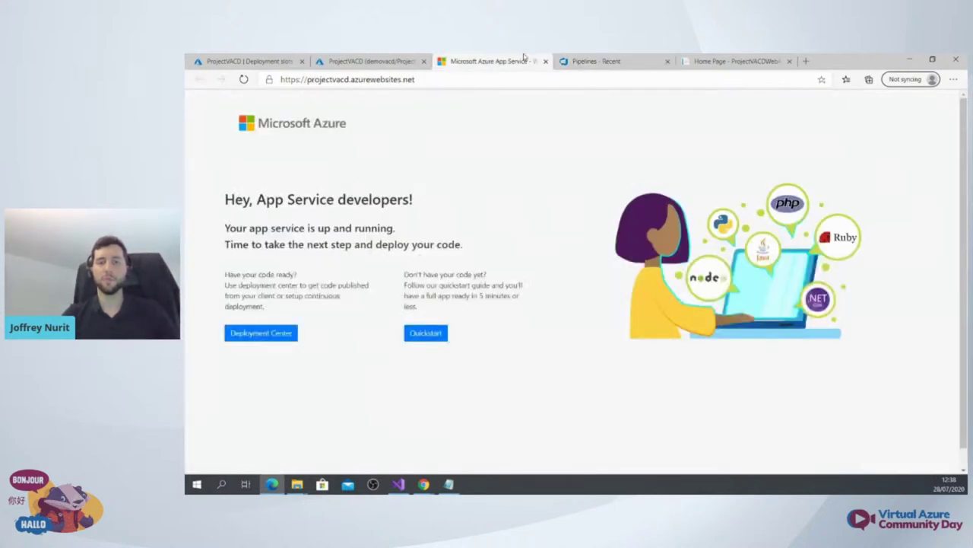
left_click(398, 60)
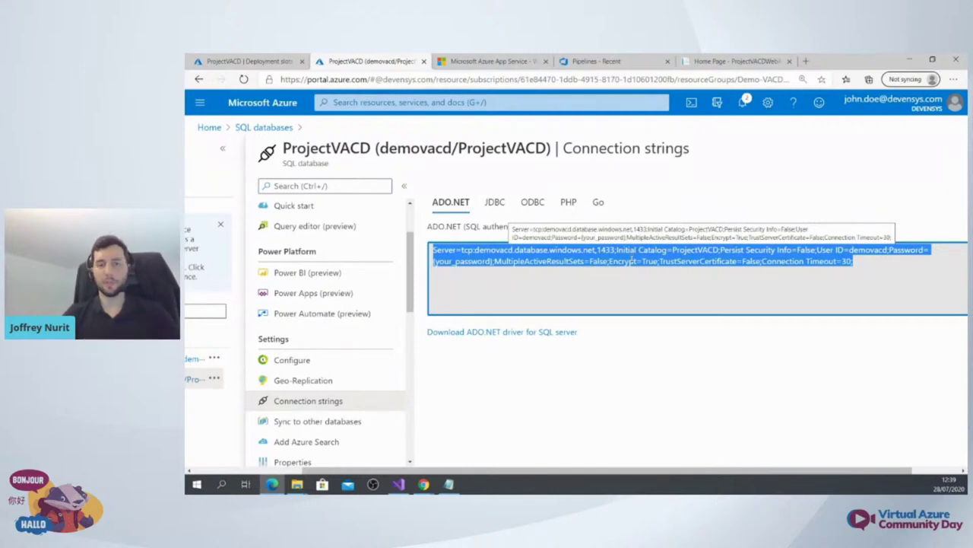
left_click(255, 60)
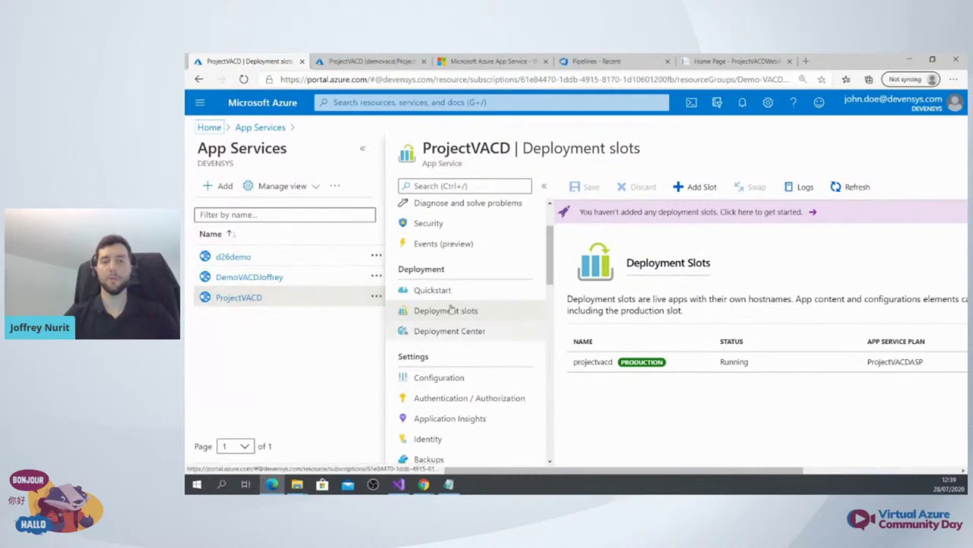
Open ProjectVACD's Configuration blade and scroll its application settings down to the empty Connection strings list.
scroll(456, 236, "up", 2)
scroll(483, 251, "down", 2)
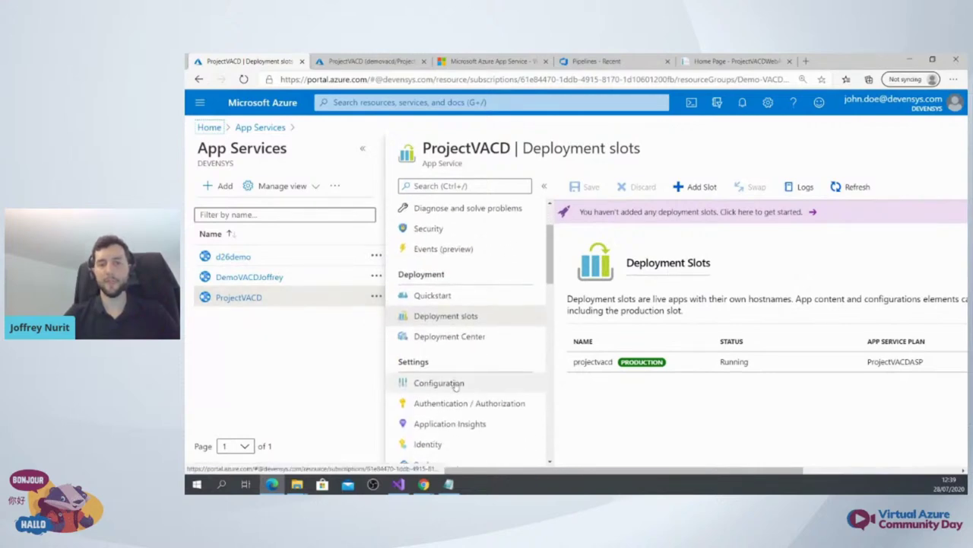
scroll(479, 305, "down", 3)
left_click(465, 292)
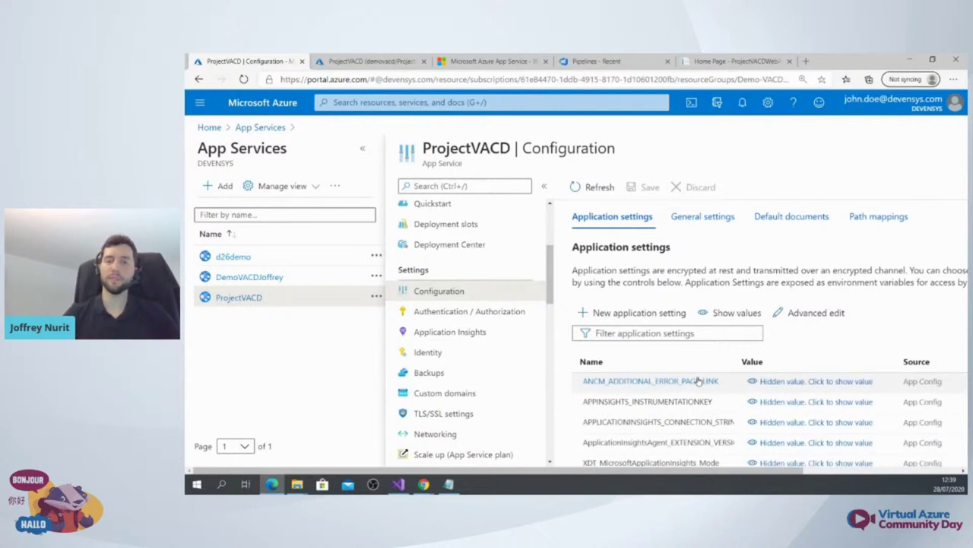
scroll(684, 365, "down", 2)
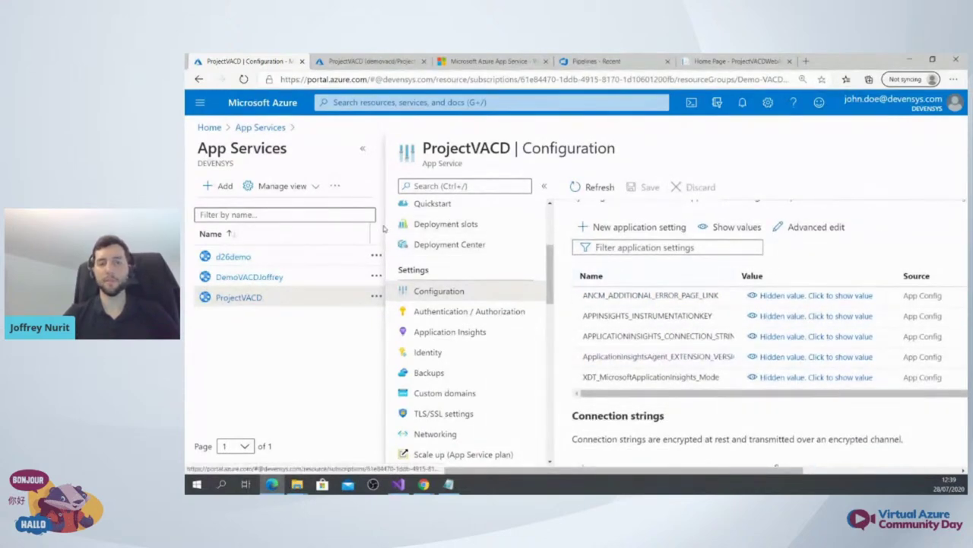
scroll(703, 347, "down", 2)
scroll(703, 347, "up", 1)
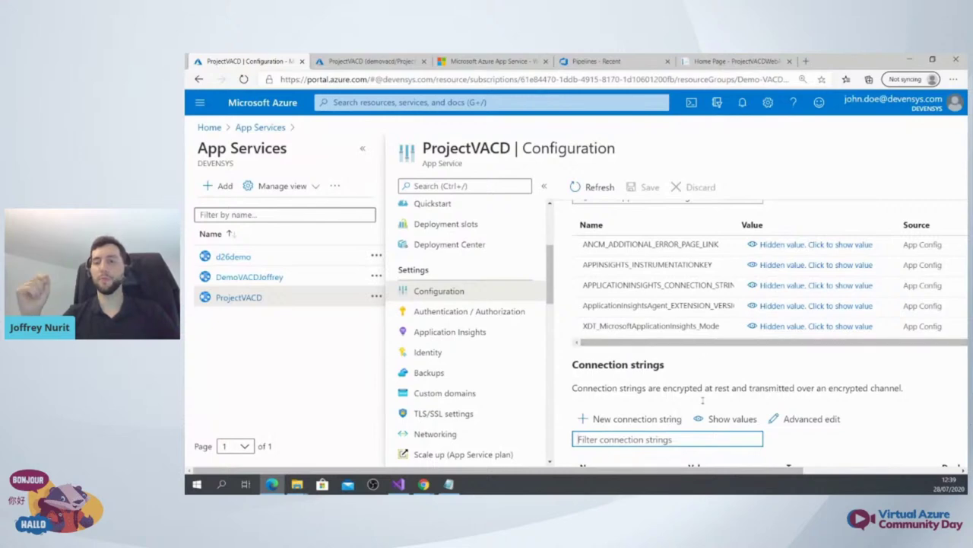
scroll(691, 401, "up", 2)
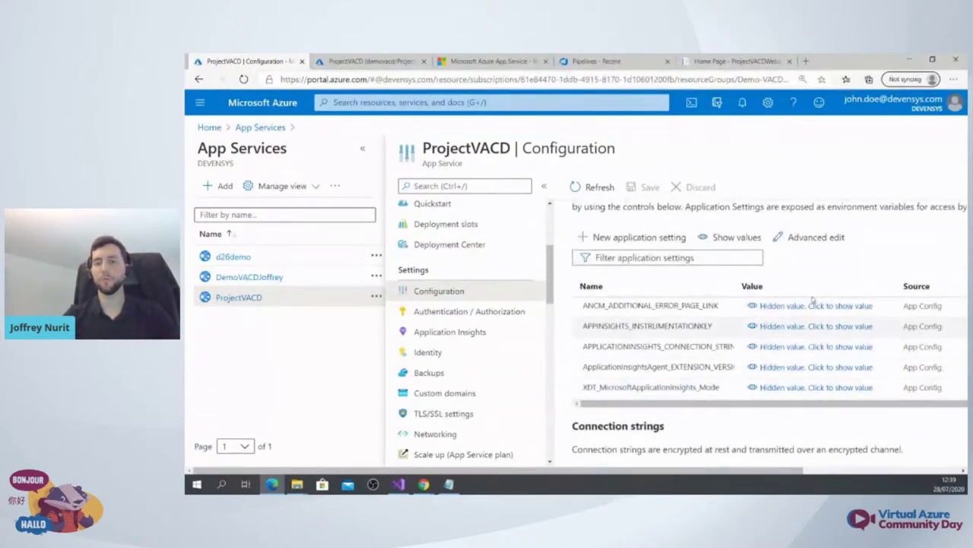
scroll(839, 308, "up", 2)
scroll(841, 312, "down", 4)
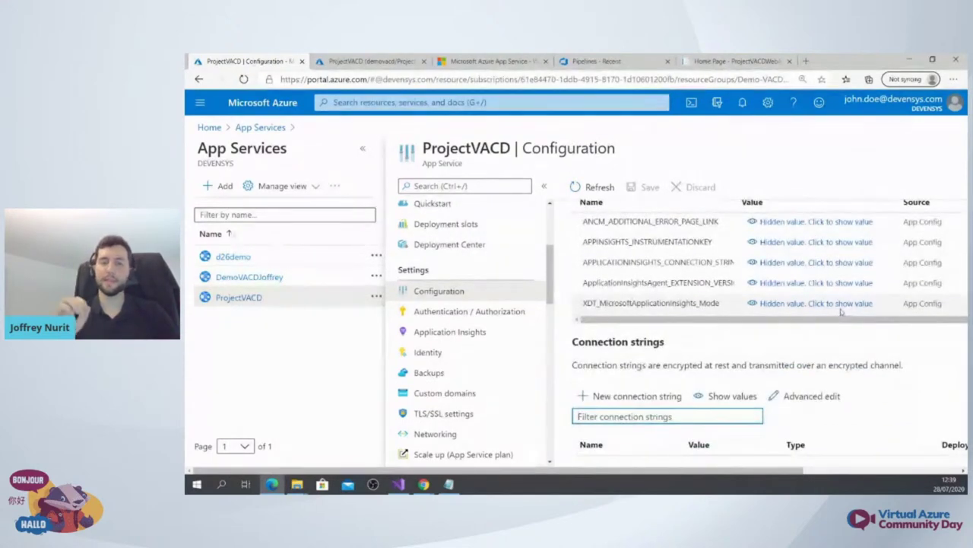
scroll(840, 310, "up", 1)
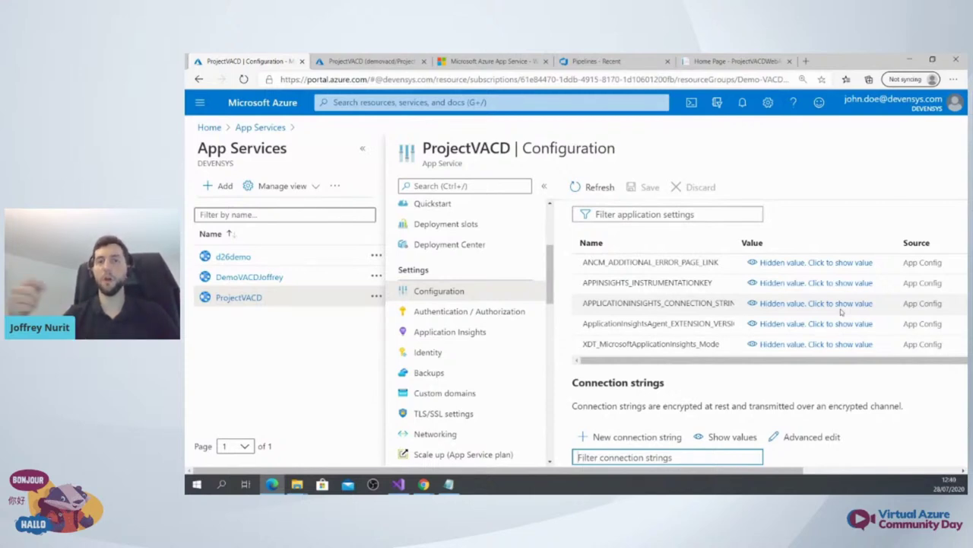
scroll(841, 309, "down", 1)
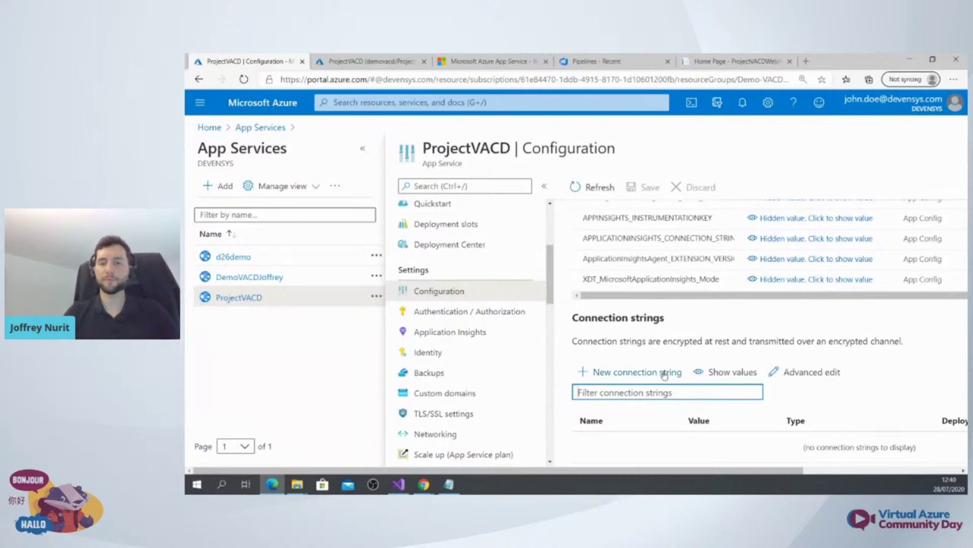
scroll(593, 355, "up", 2)
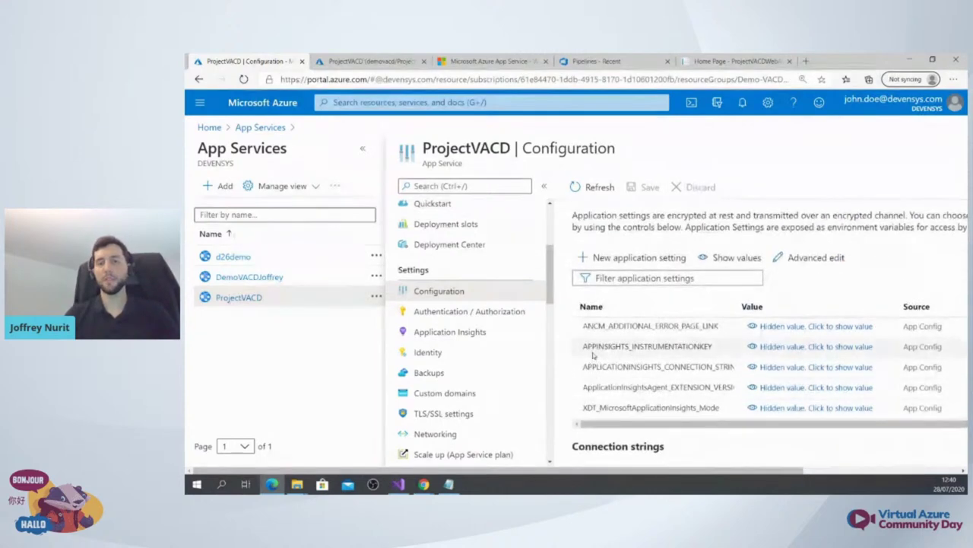
scroll(594, 354, "down", 2)
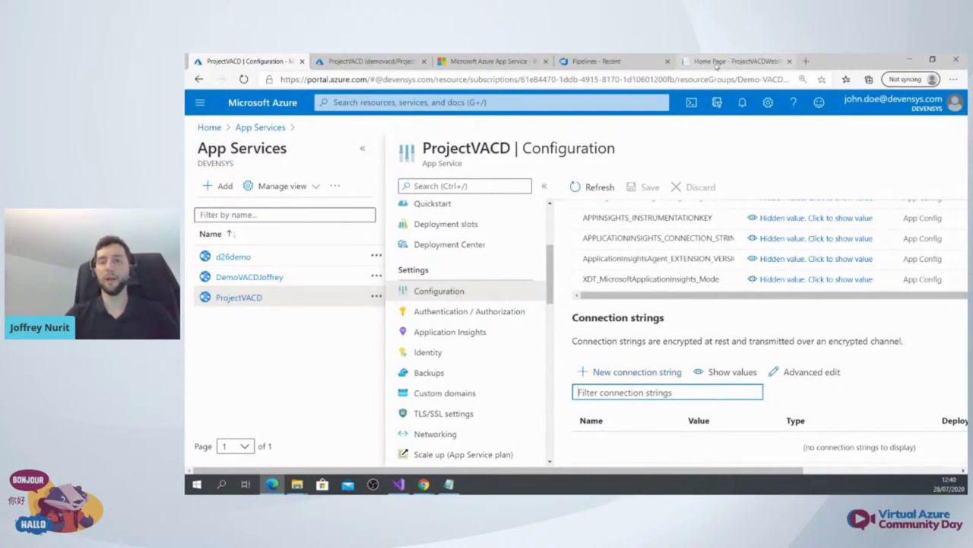
Open appsettings.json in the Visual Studio project and read along its DefaultConnection string.
left_click(597, 61)
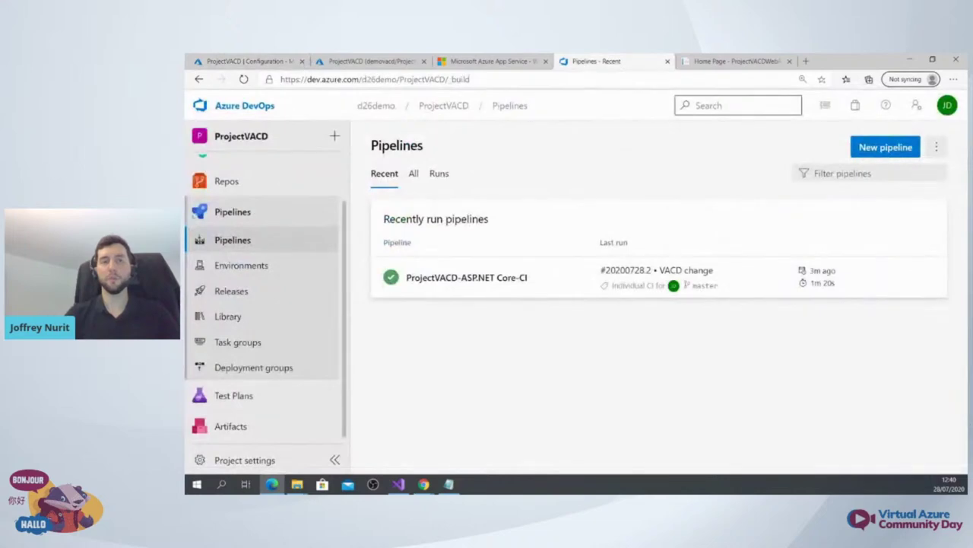
left_click(277, 61)
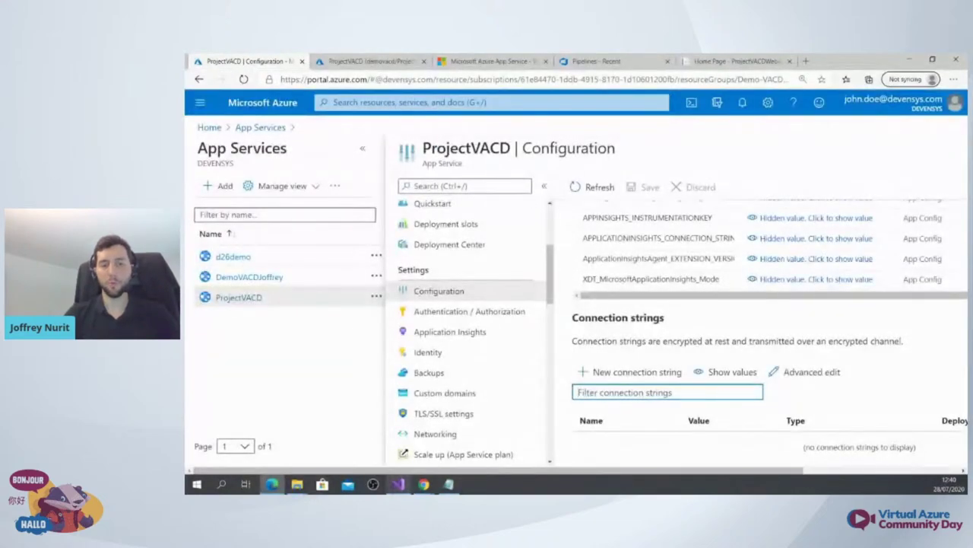
left_click(399, 484)
left_click(801, 350)
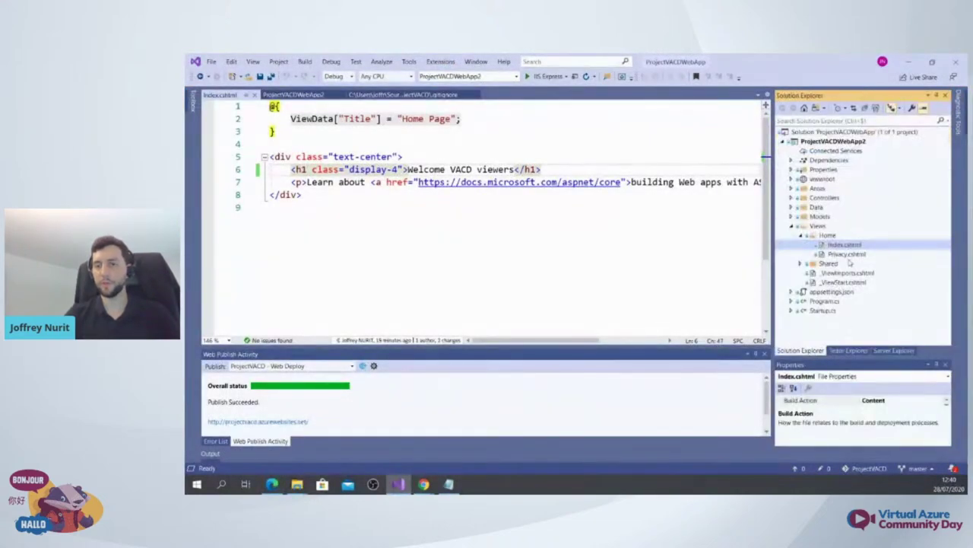
left_click(823, 294)
double_click(823, 293)
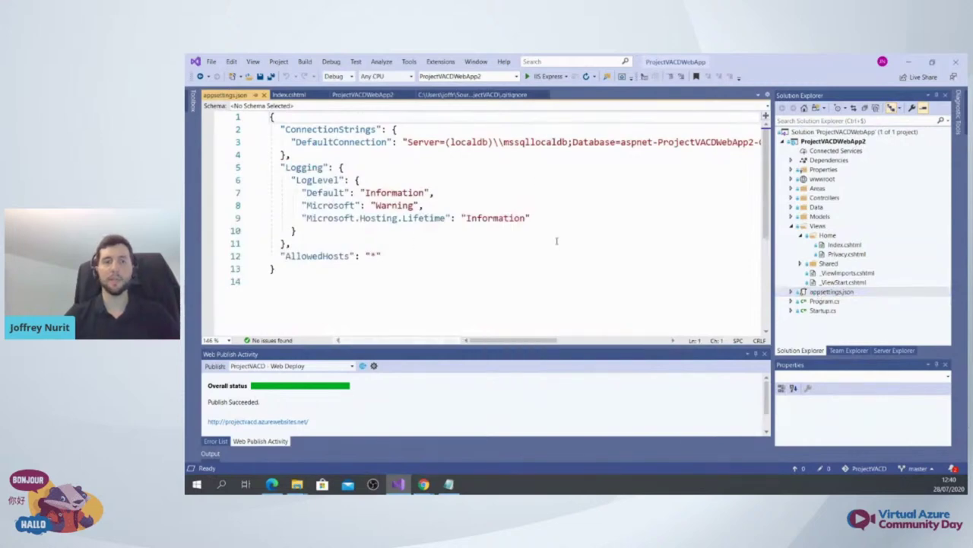
scroll(618, 141, "right", 10)
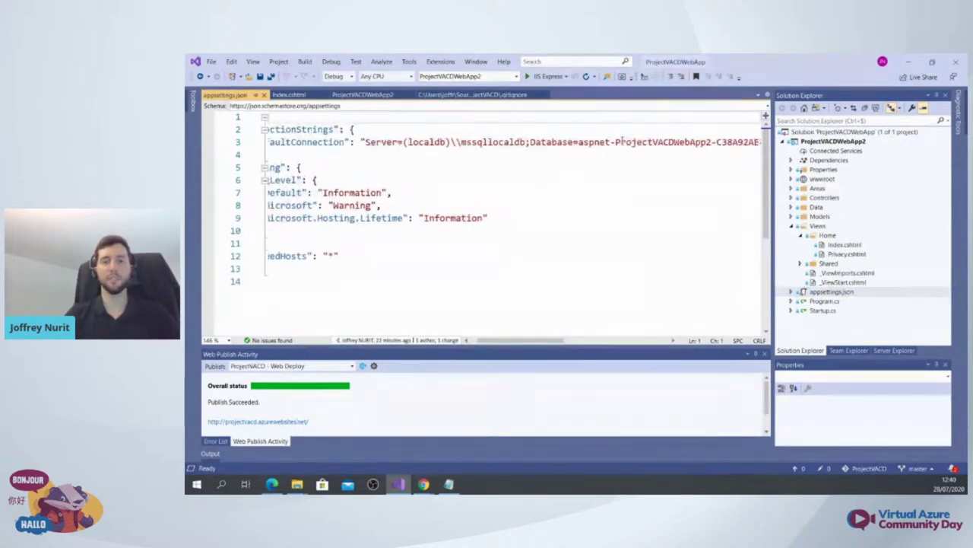
scroll(622, 142, "right", 12)
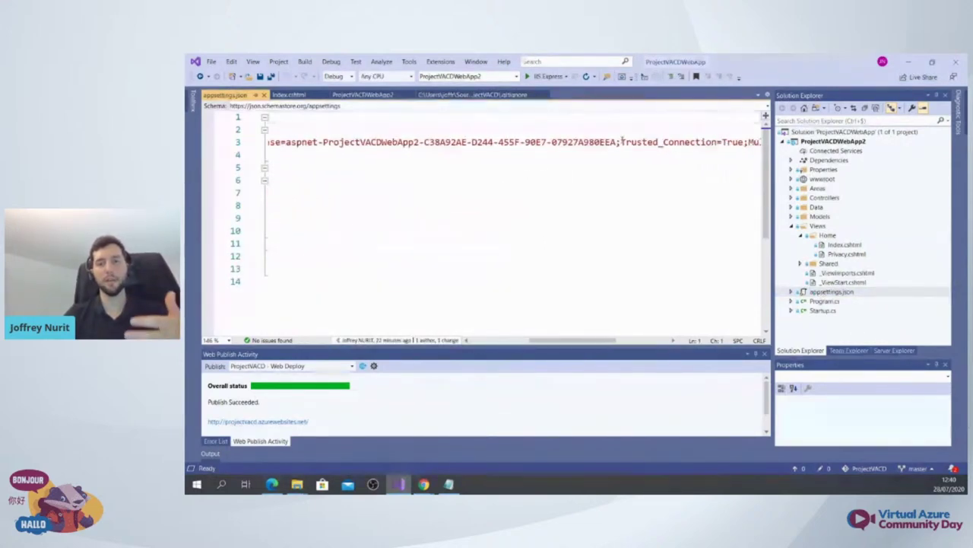
left_click_drag(607, 340, 451, 368)
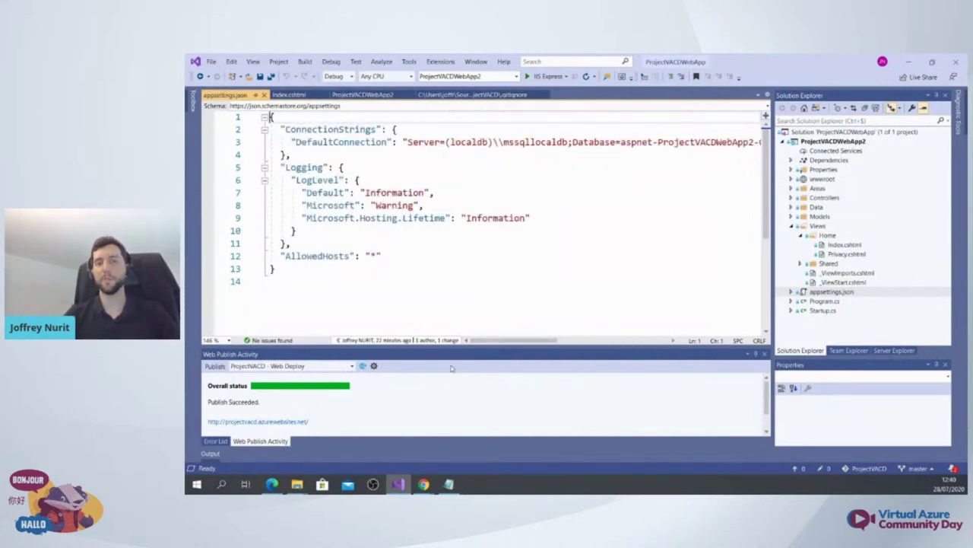
left_click(908, 62)
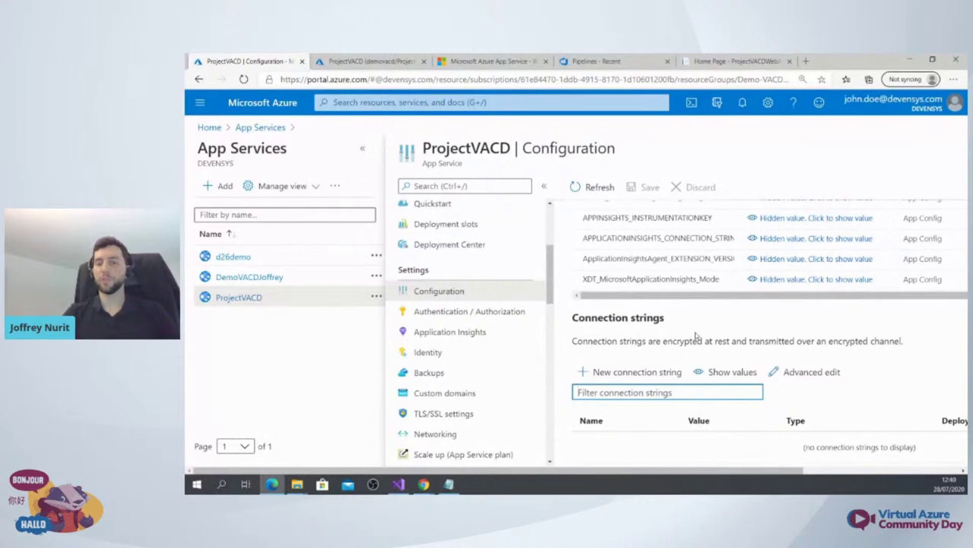
Start a new connection string of type SQLAzure.
left_click(644, 374)
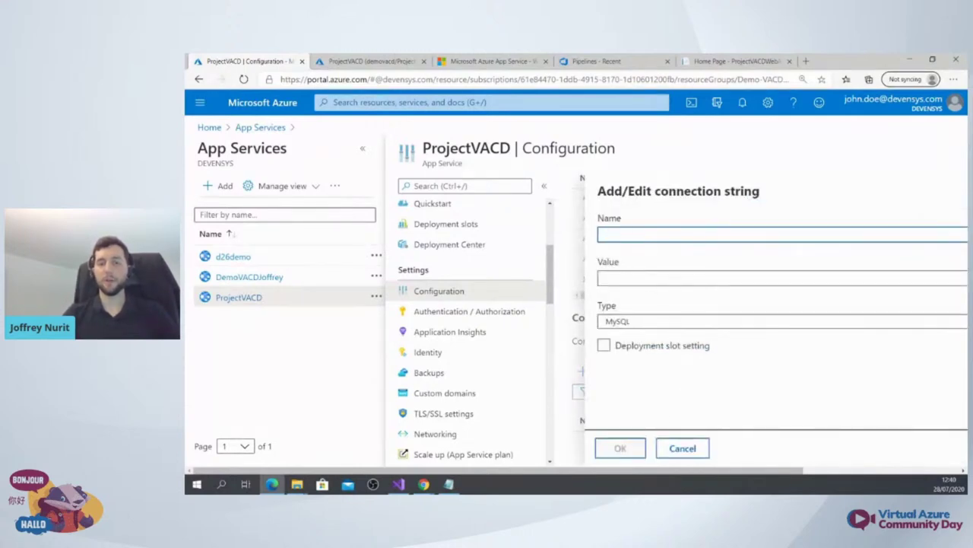
left_click(646, 321)
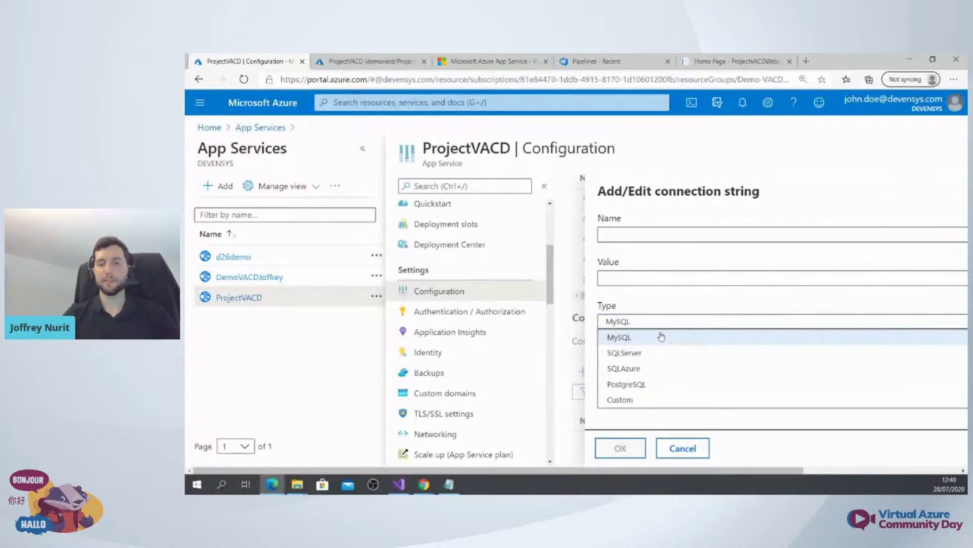
left_click(641, 369)
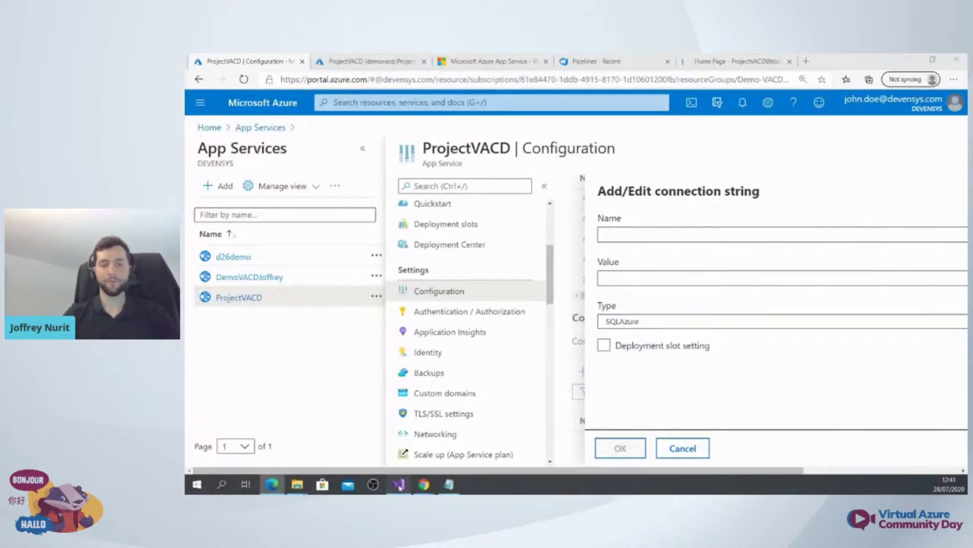
key("alt+Tab")
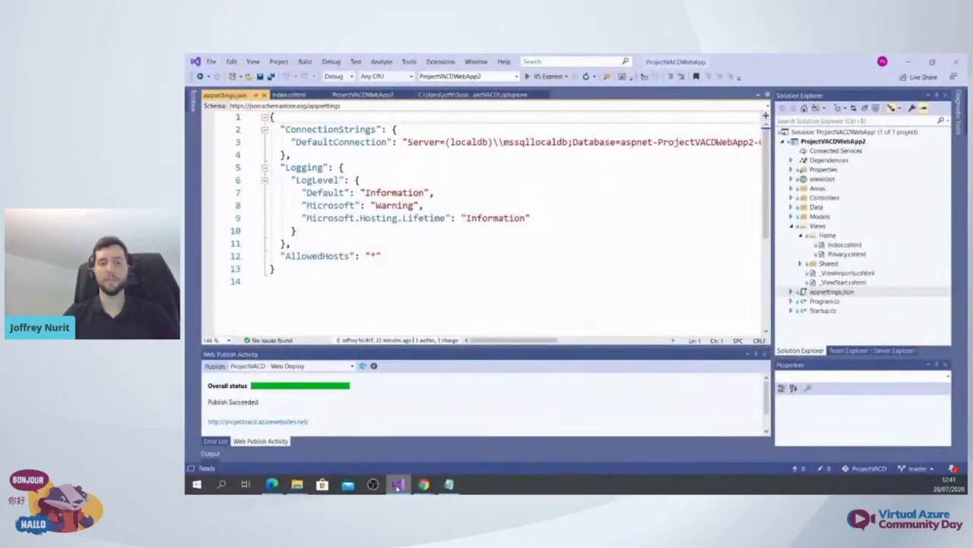
key("alt+Tab")
Name it DefaultConnection, paste the Azure SQL connection string as its value, and confirm it.
left_click(615, 234)
type("De")
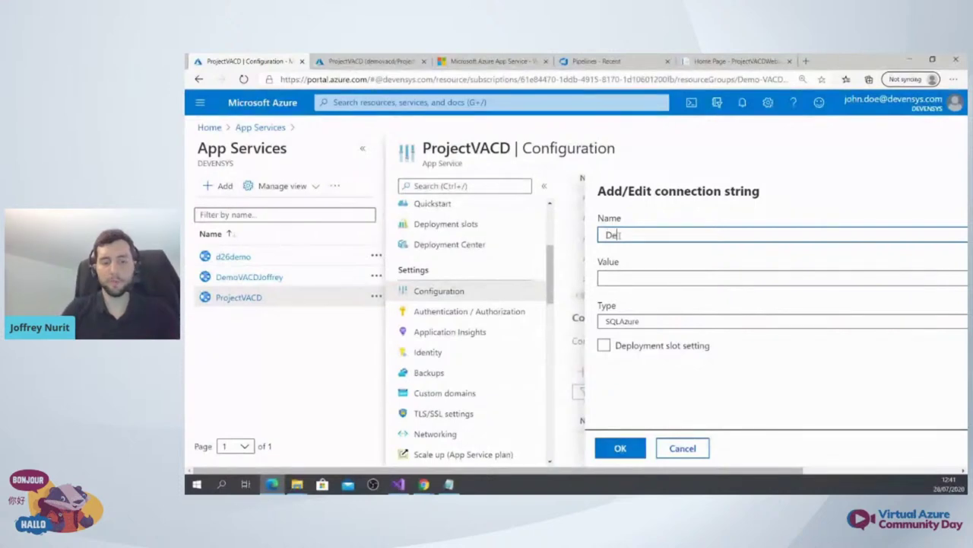
type("faultConnection")
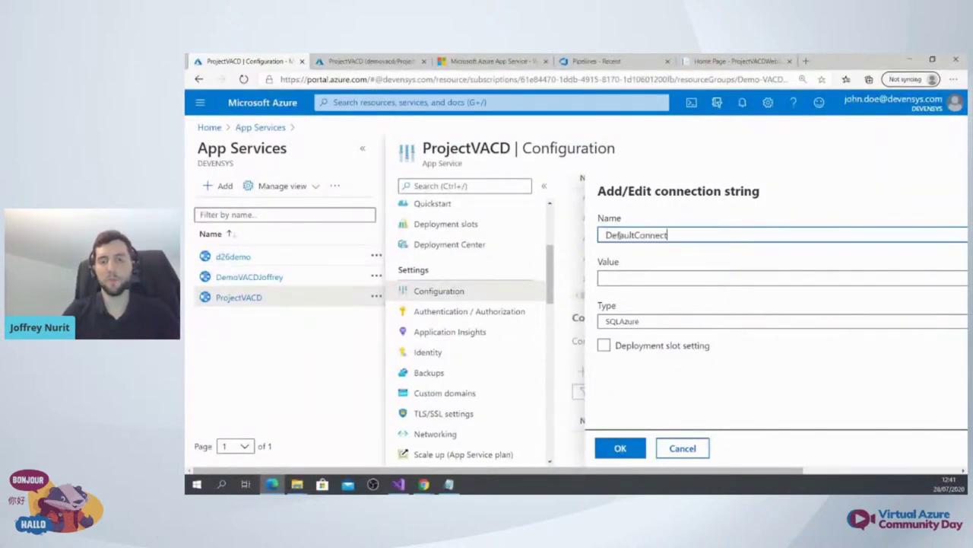
left_click(663, 281)
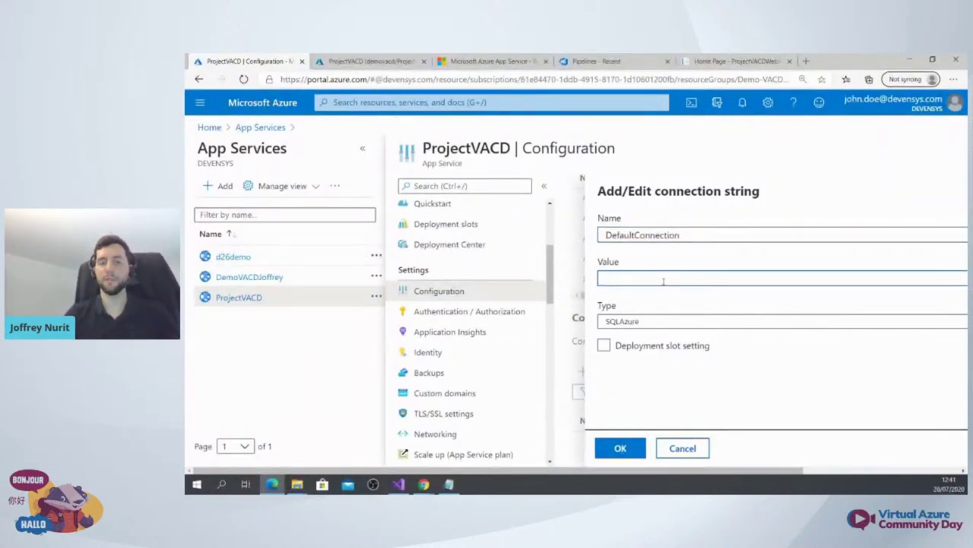
key("ctrl+v")
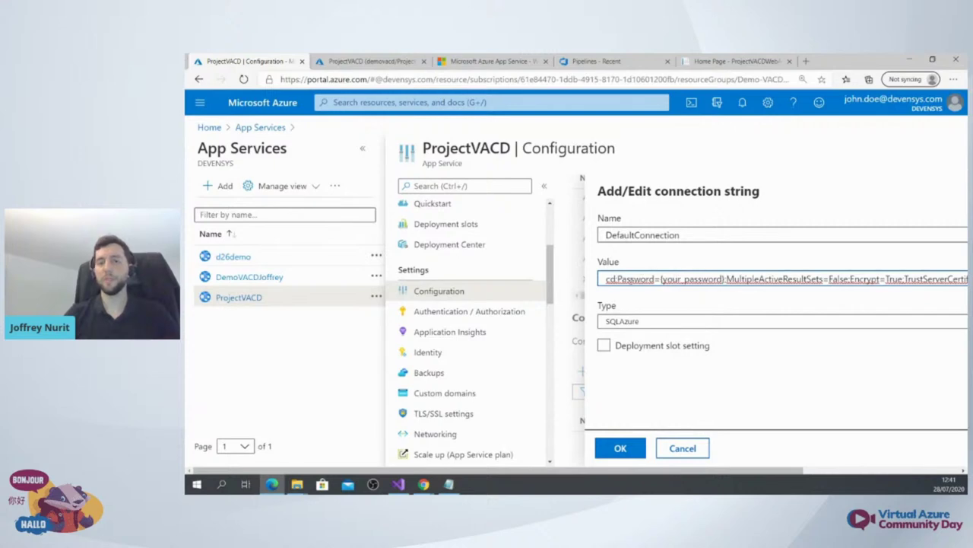
key("shift+Home")
key("ctrl+shift+Right")
key("ctrl+shift+Right")
key("ctrl+shift+Right")
key("ctrl+shift+Right")
key("ctrl+shift+Right")
key("ctrl+shift+Right")
key("ctrl+shift+Right")
key("ctrl+shift+Right")
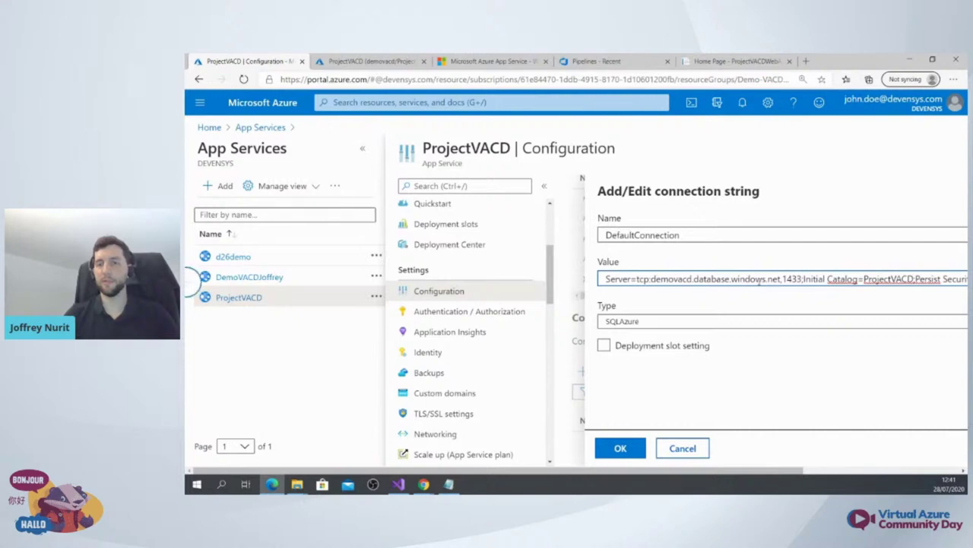
left_click(636, 449)
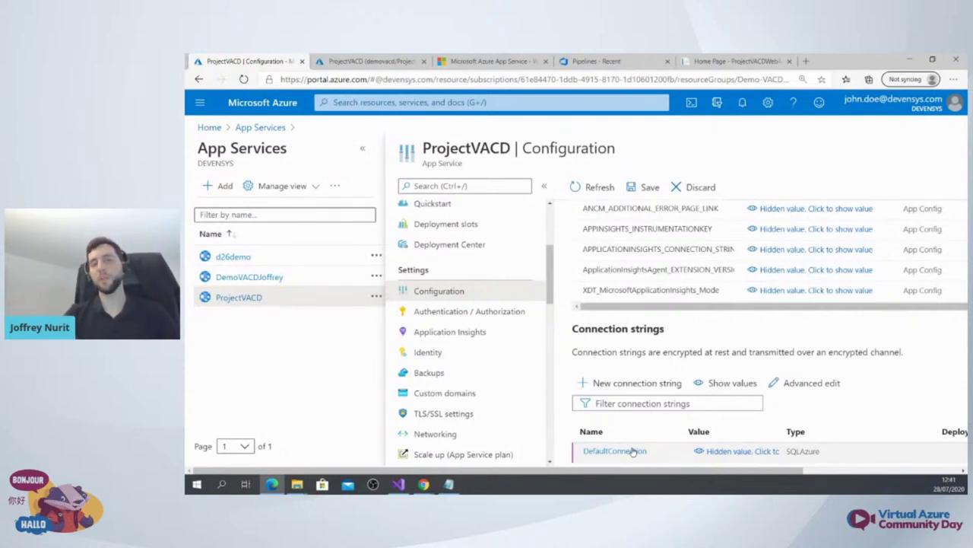
scroll(519, 259, "up", 3)
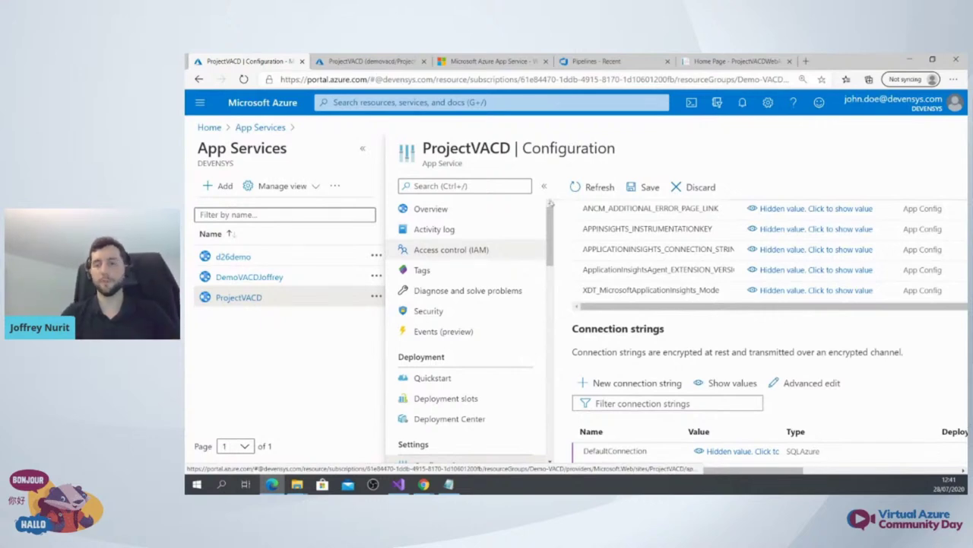
left_click(646, 62)
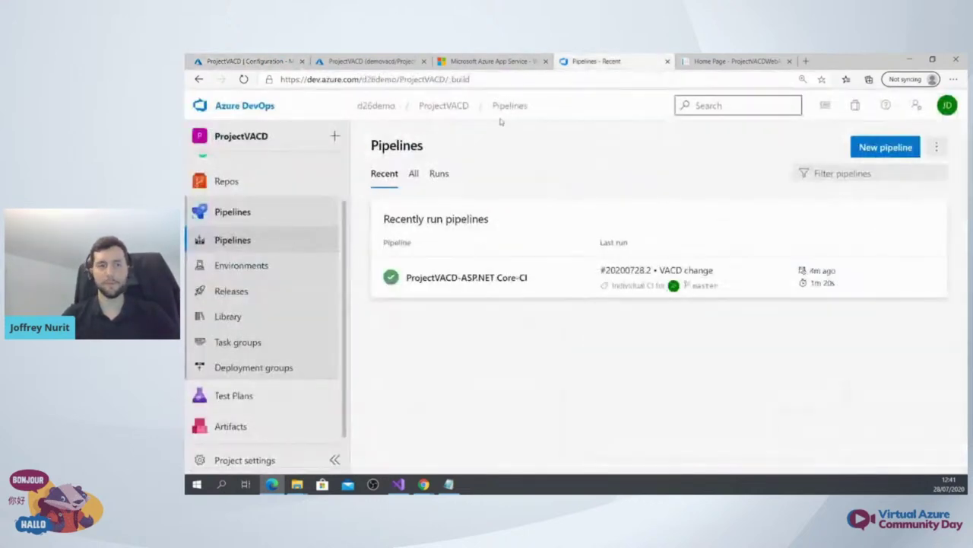
Go through Environments and Pipelines to the Releases list of the New release pipeline.
left_click(262, 265)
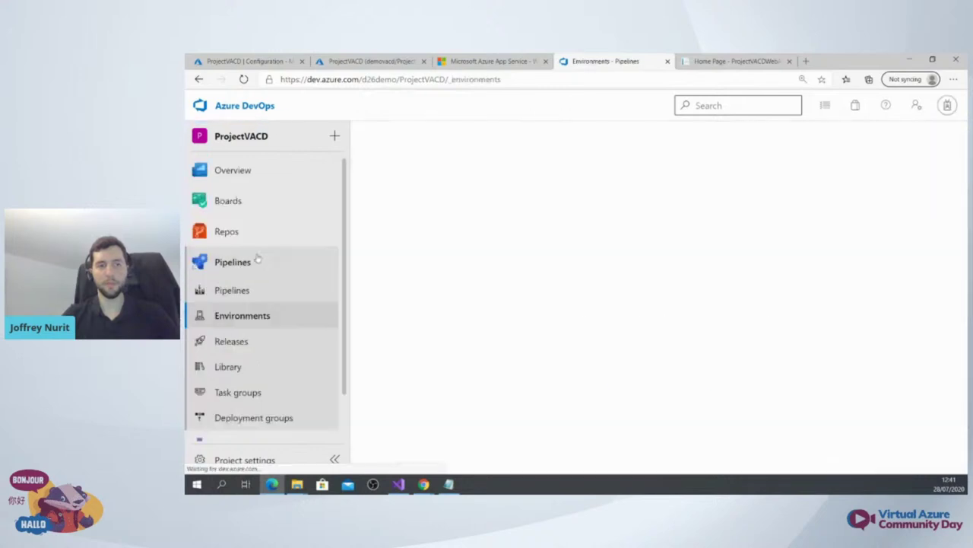
left_click(242, 262)
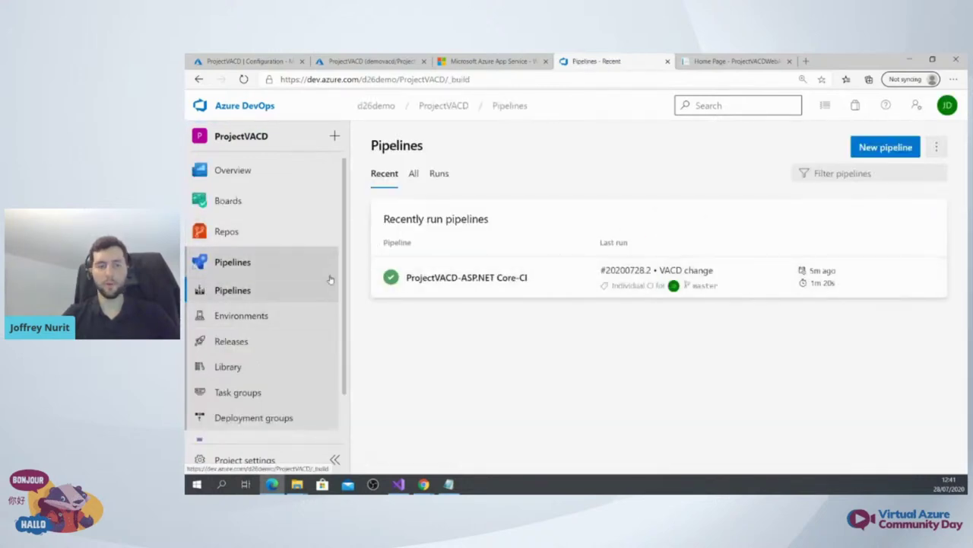
left_click(258, 343)
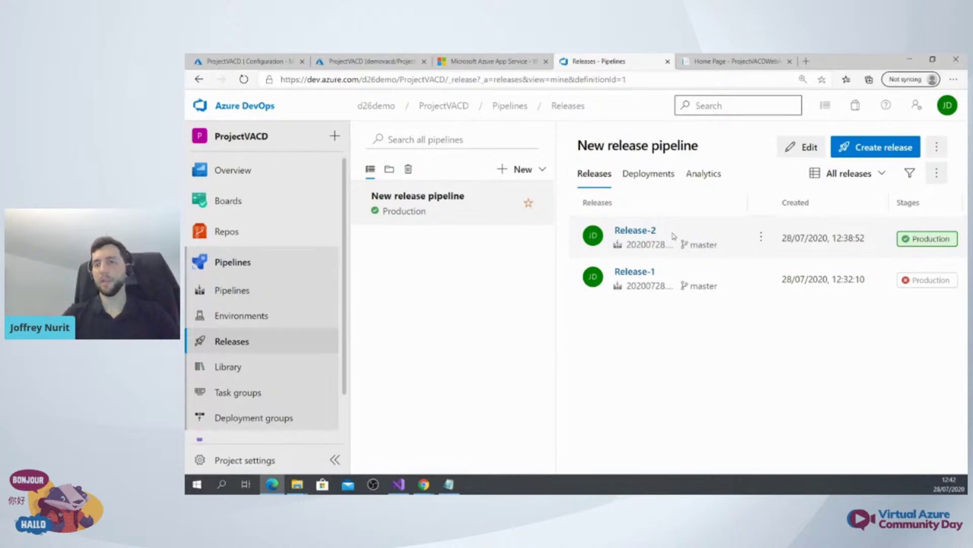
Reload the ProjectVACDWebApp2 site to confirm the 'Welcome VACD viewers' heading, then return to Azure.
left_click(736, 67)
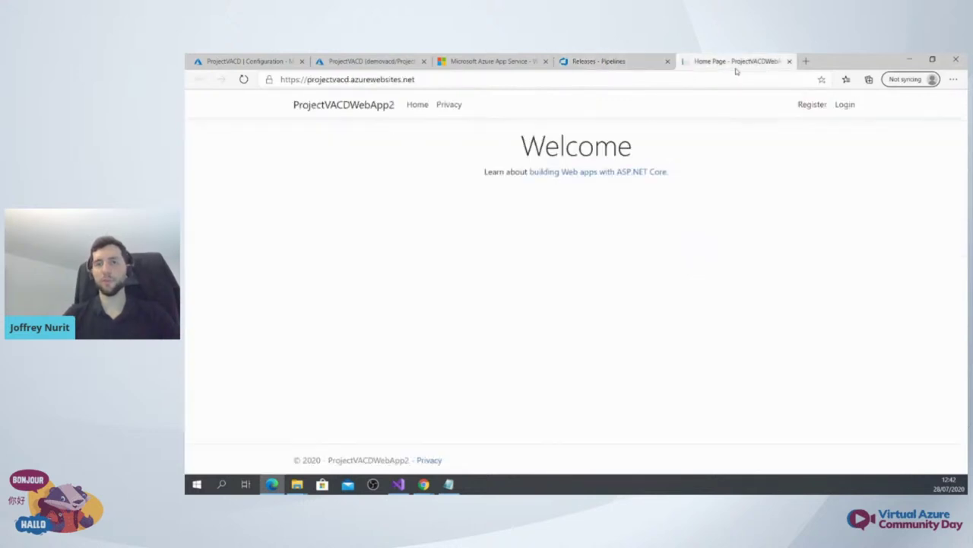
left_click(244, 79)
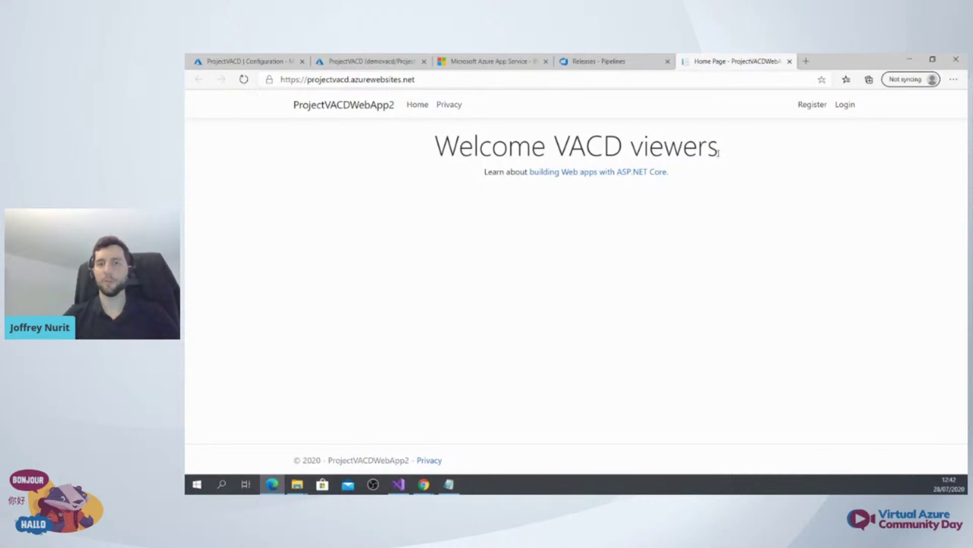
left_click_drag(719, 152, 436, 131)
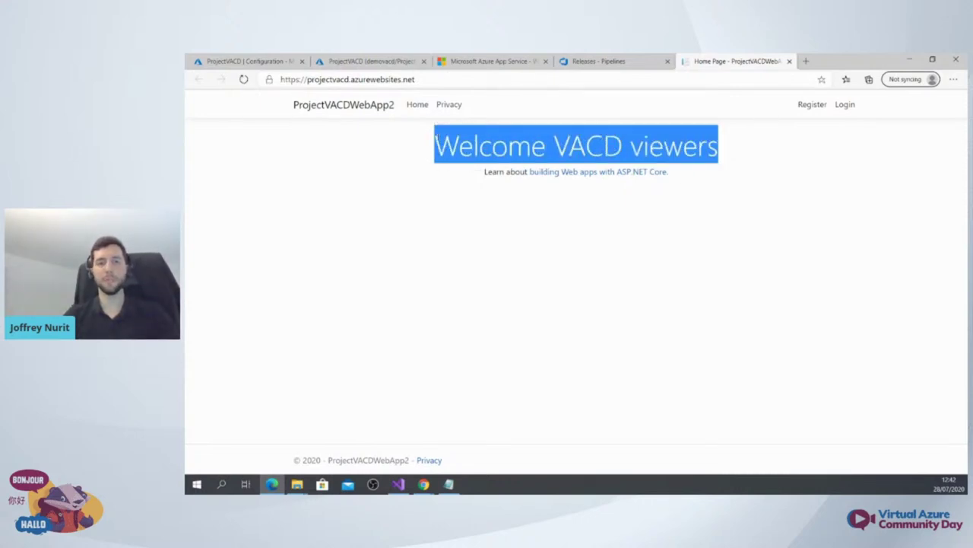
left_click(628, 64)
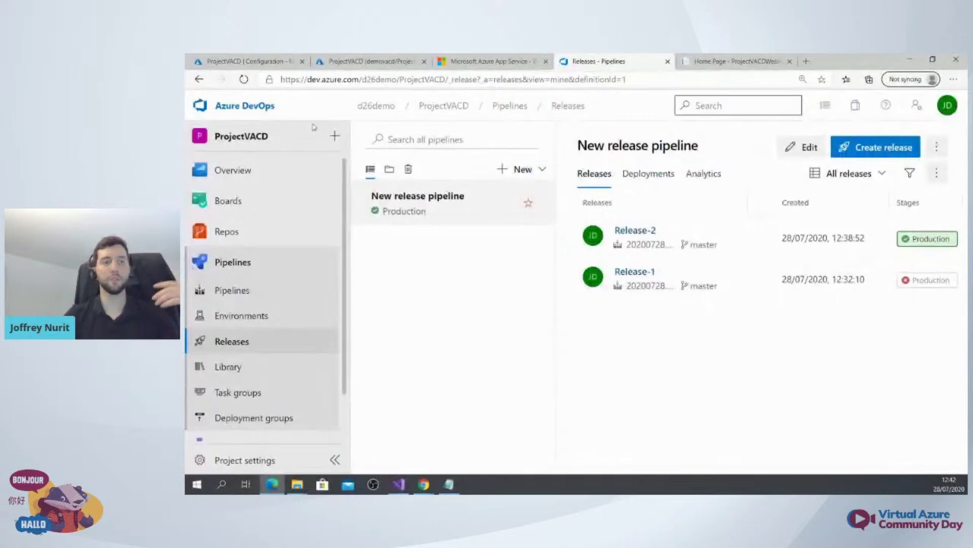
left_click(277, 62)
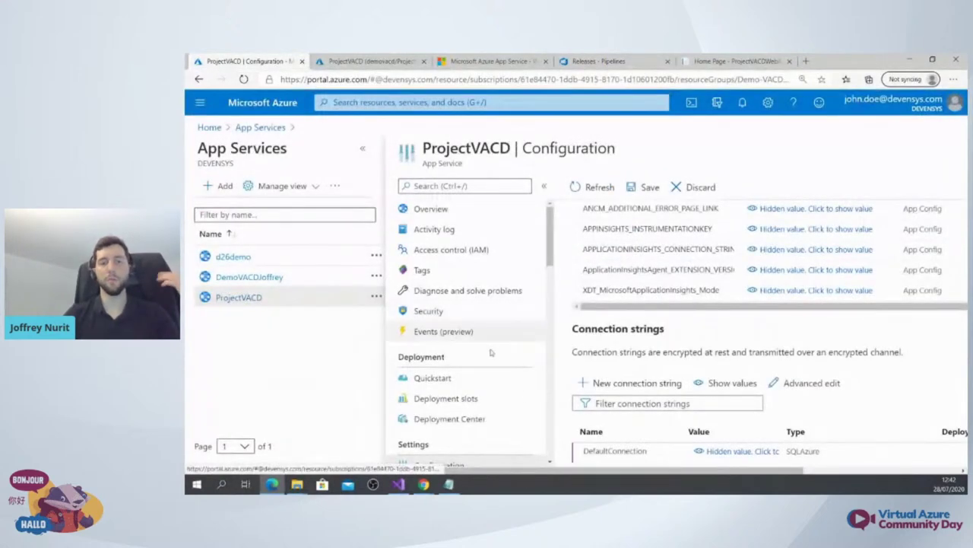
scroll(676, 266, "up", 2)
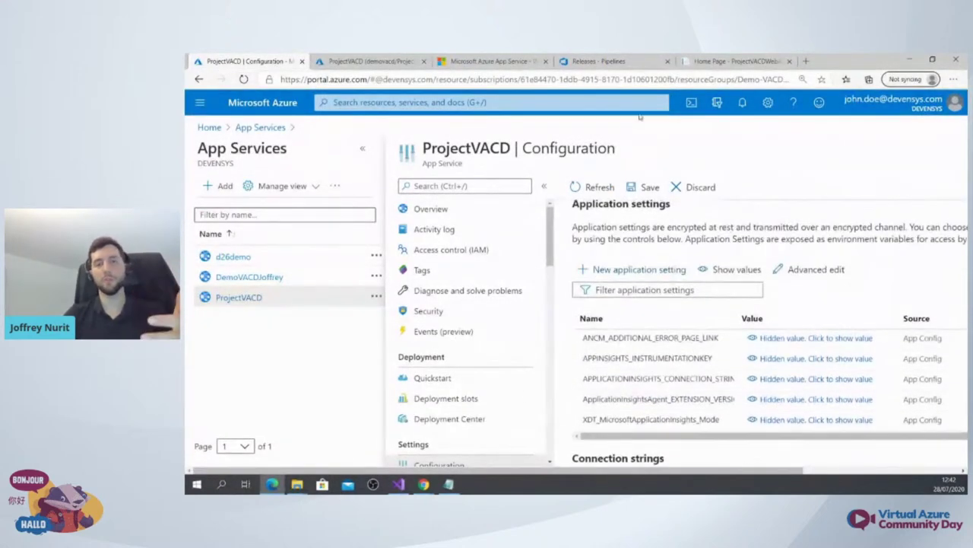
left_click(622, 64)
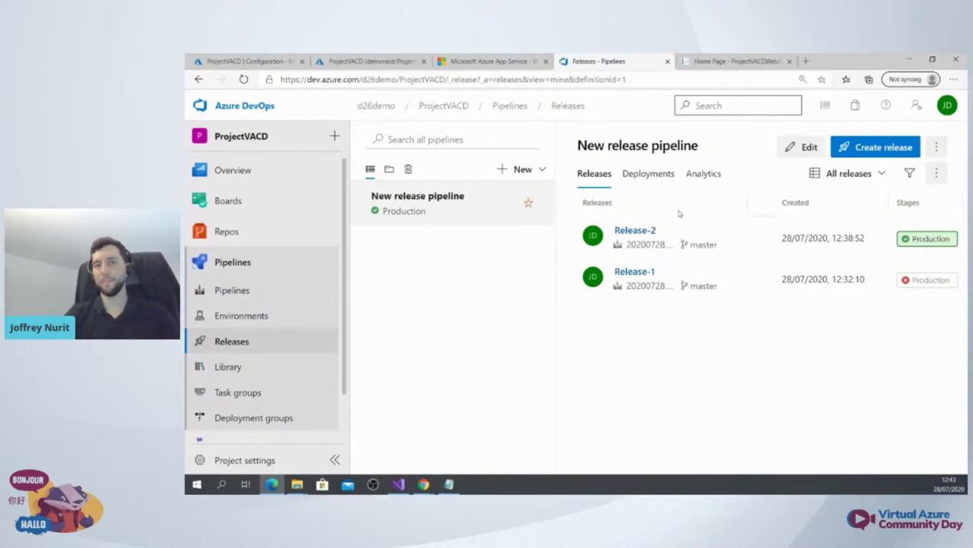
left_click(734, 61)
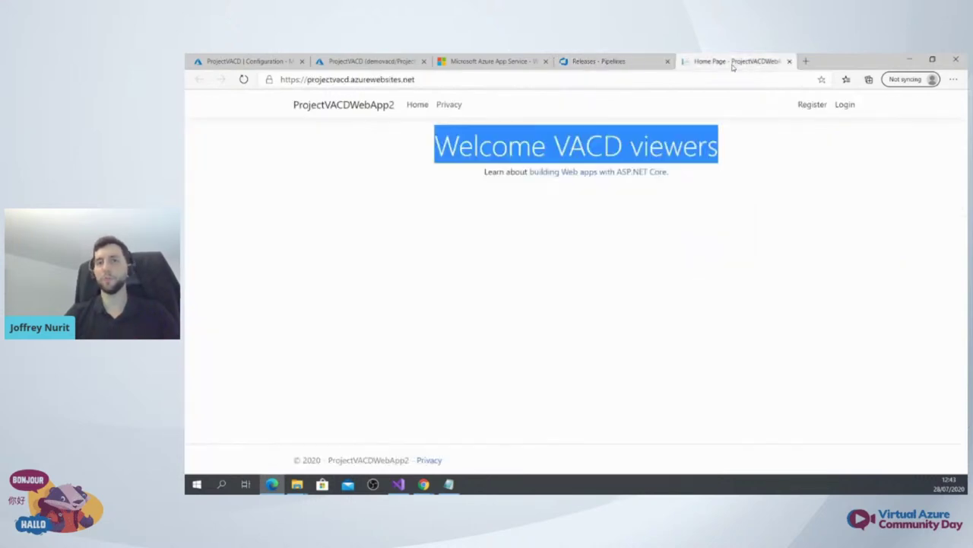
left_click(633, 139)
left_click(392, 65)
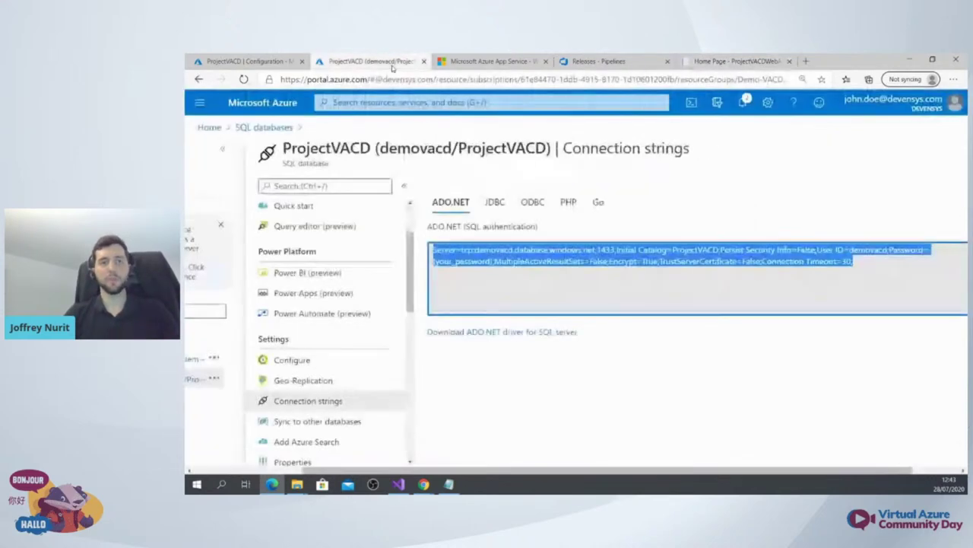
left_click(251, 62)
Search 'appinsight' and open the ProjectVACD Application Insights resource at full width.
left_click(379, 102)
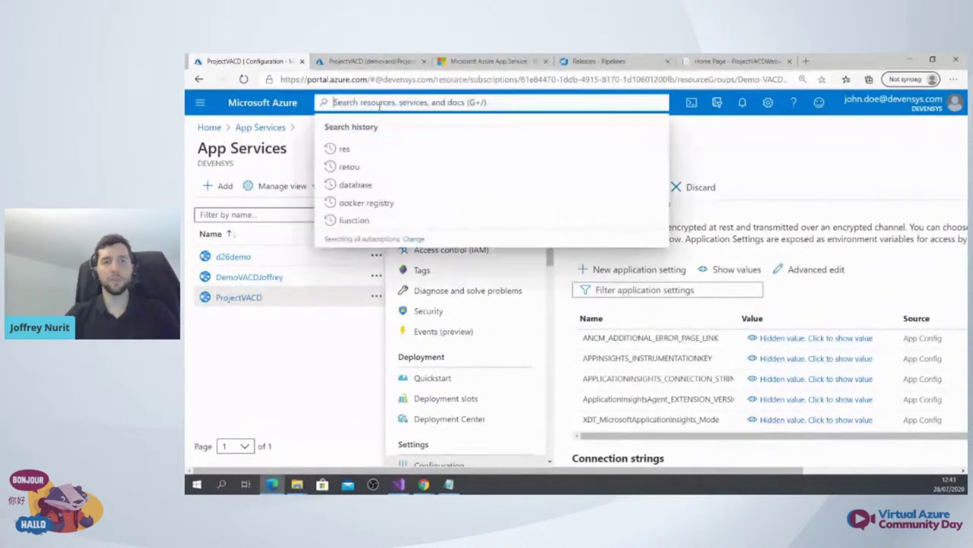
type("app")
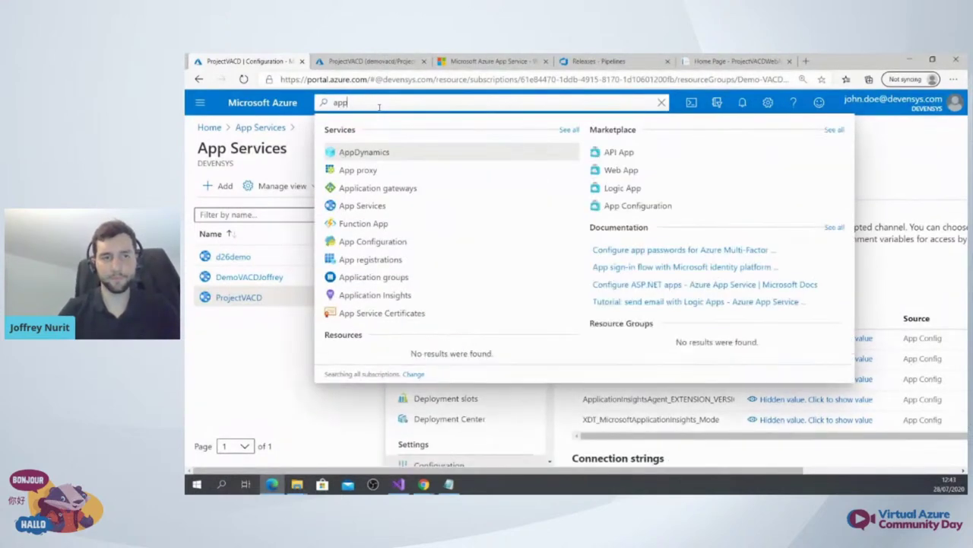
type("insight")
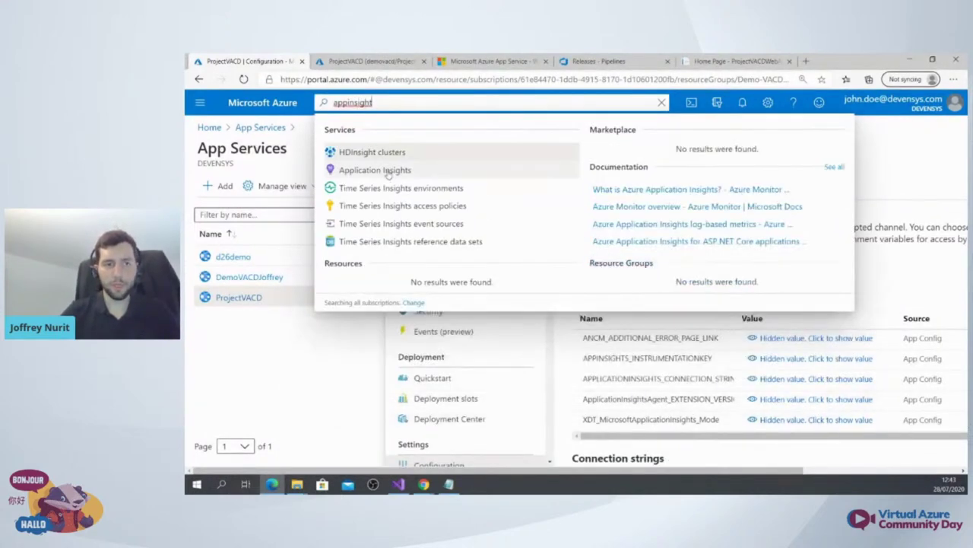
left_click(388, 172)
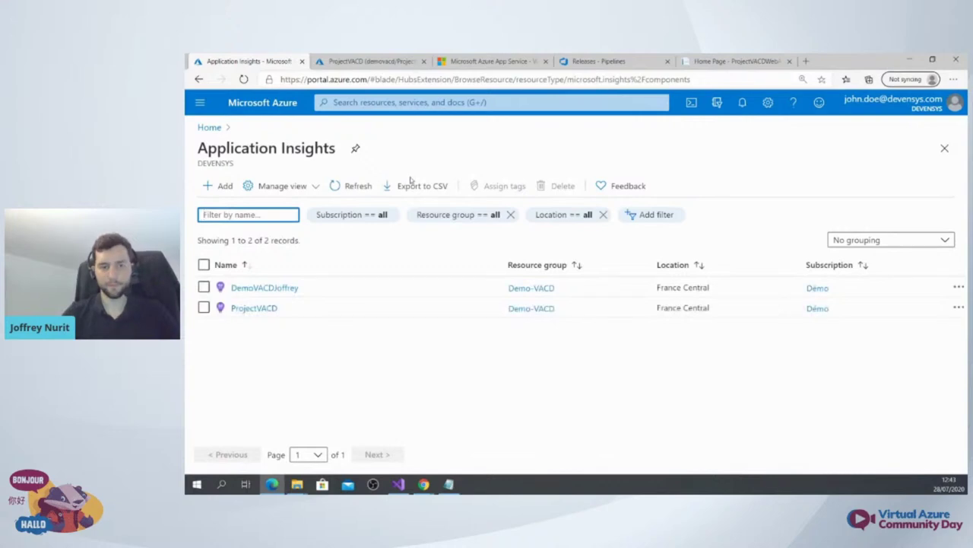
left_click(263, 309)
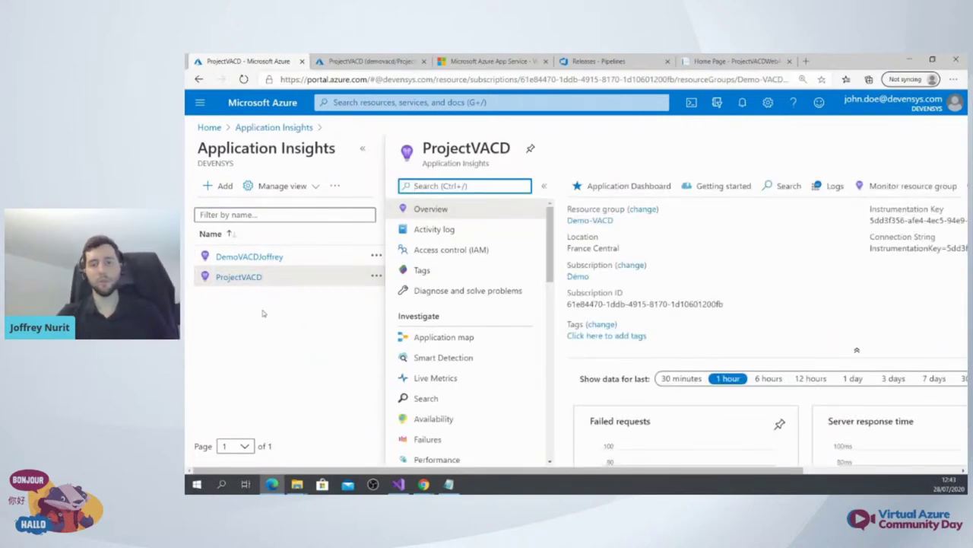
scroll(648, 362, "down", 3)
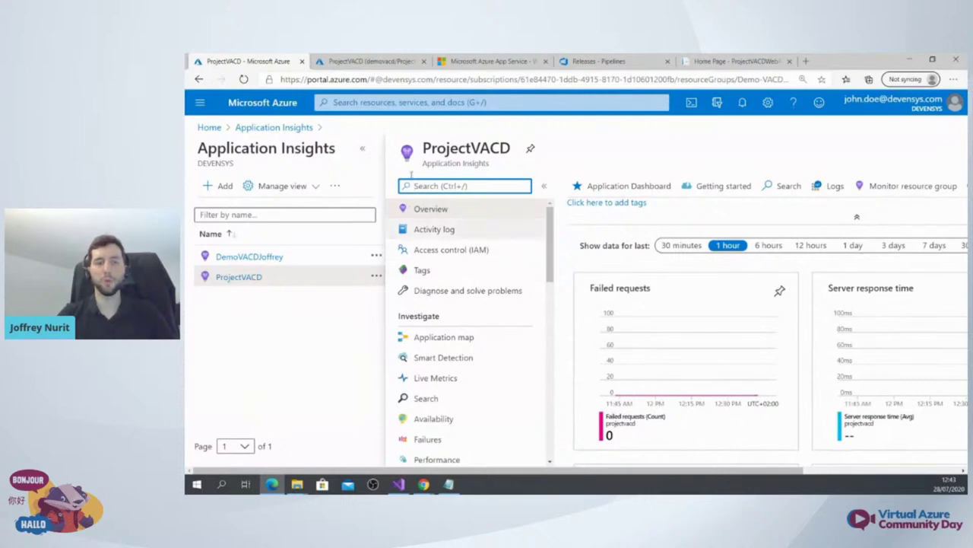
left_click(362, 148)
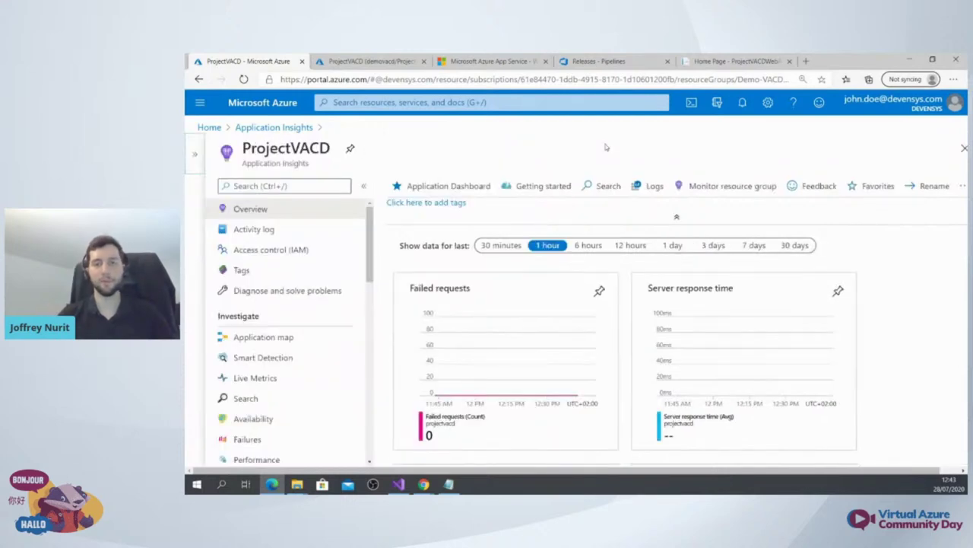
Scroll through the Overview charts for failed requests, response time, server requests and availability.
scroll(624, 359, "down", 3)
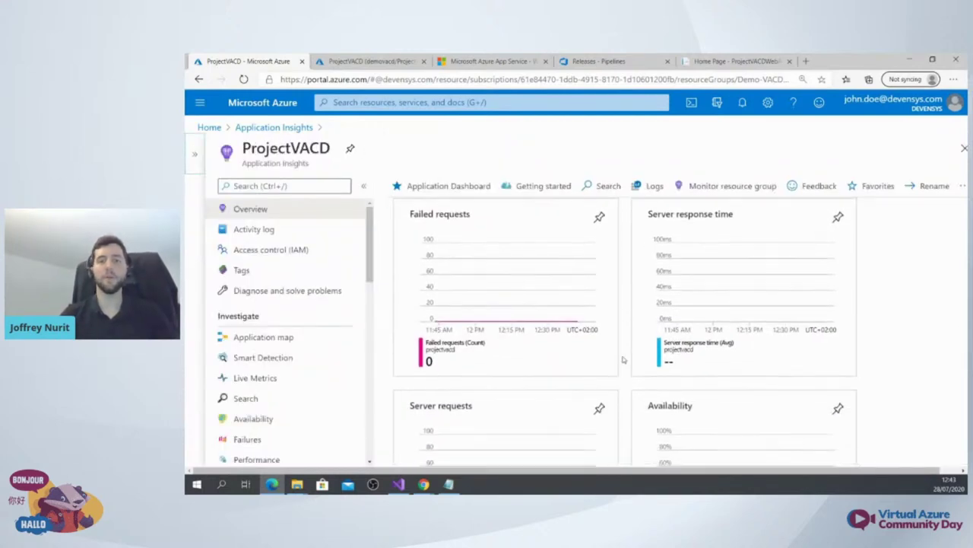
scroll(623, 360, "up", 5)
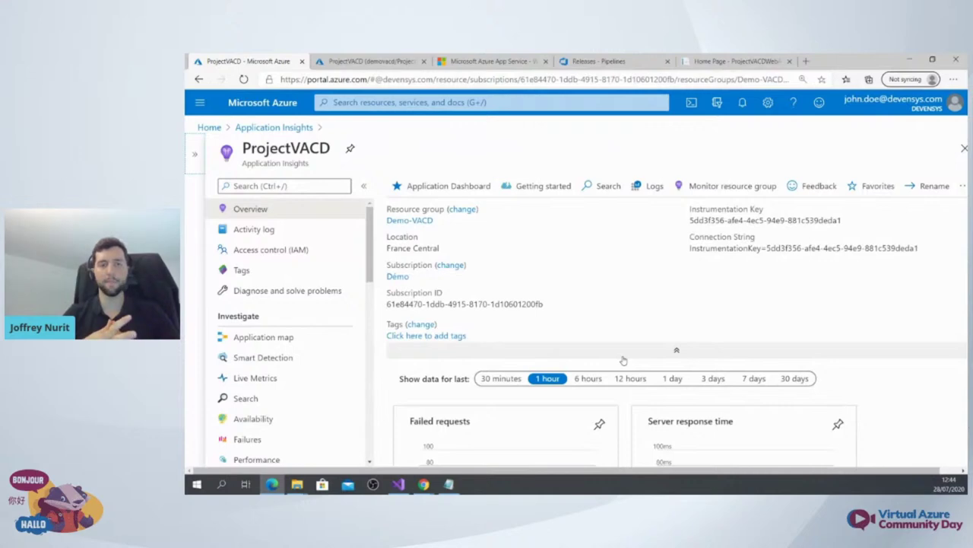
scroll(555, 298, "down", 3)
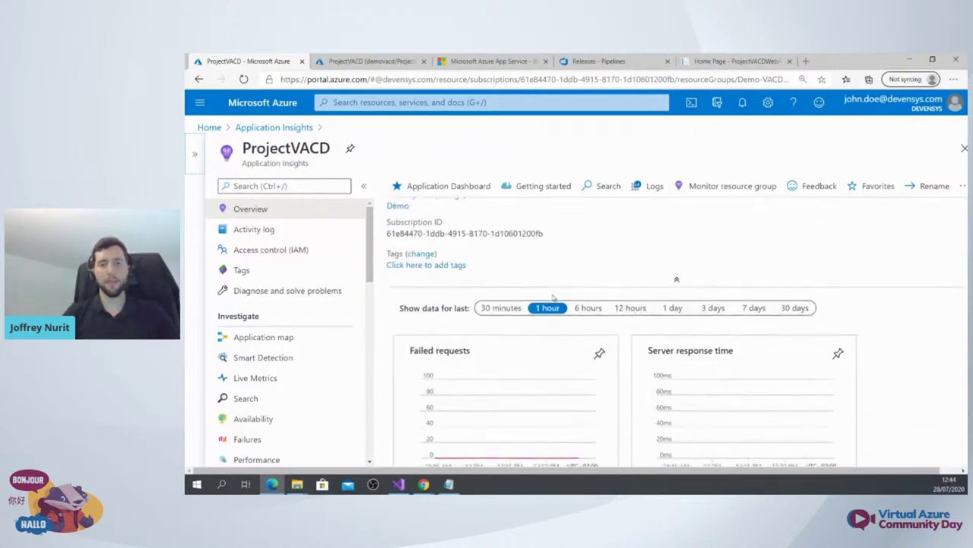
scroll(553, 298, "down", 2)
scroll(552, 298, "up", 3)
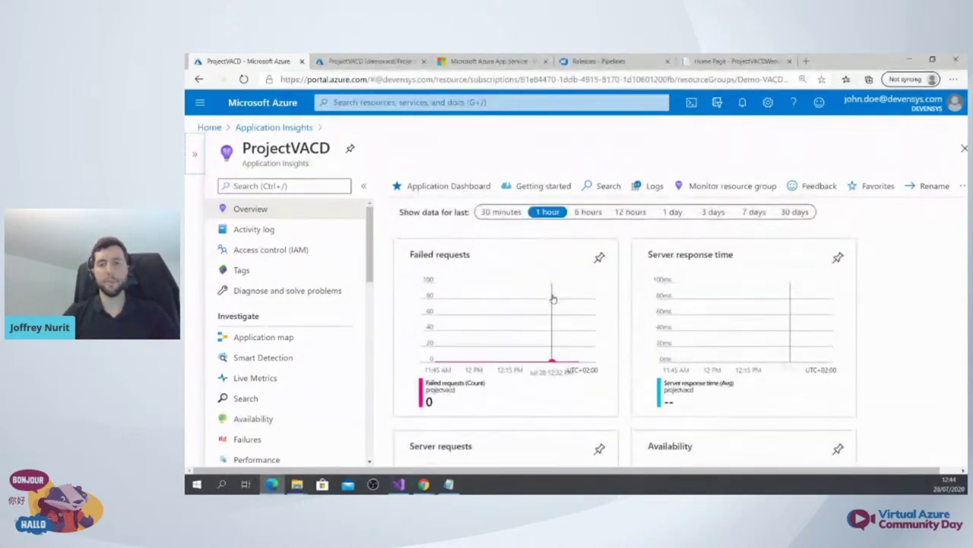
scroll(552, 298, "down", 1)
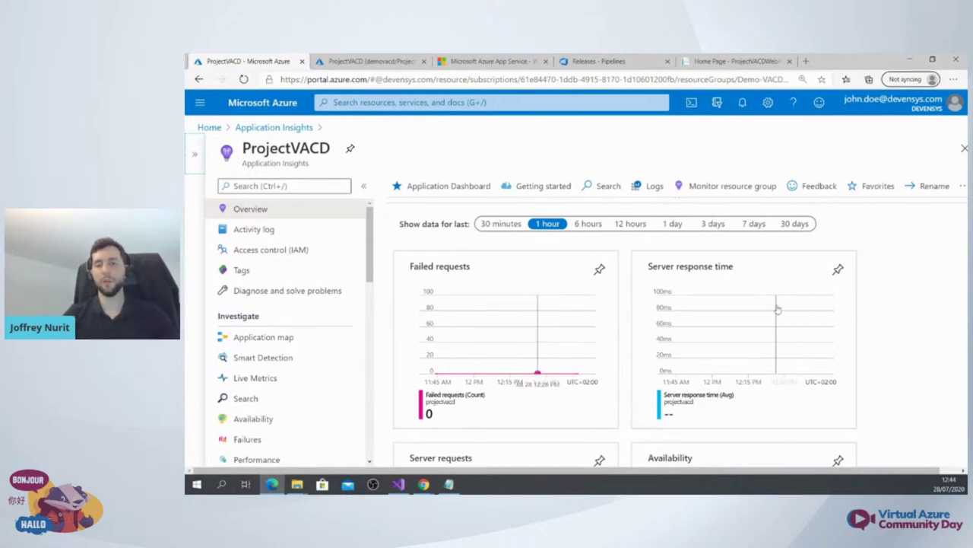
scroll(778, 309, "down", 2)
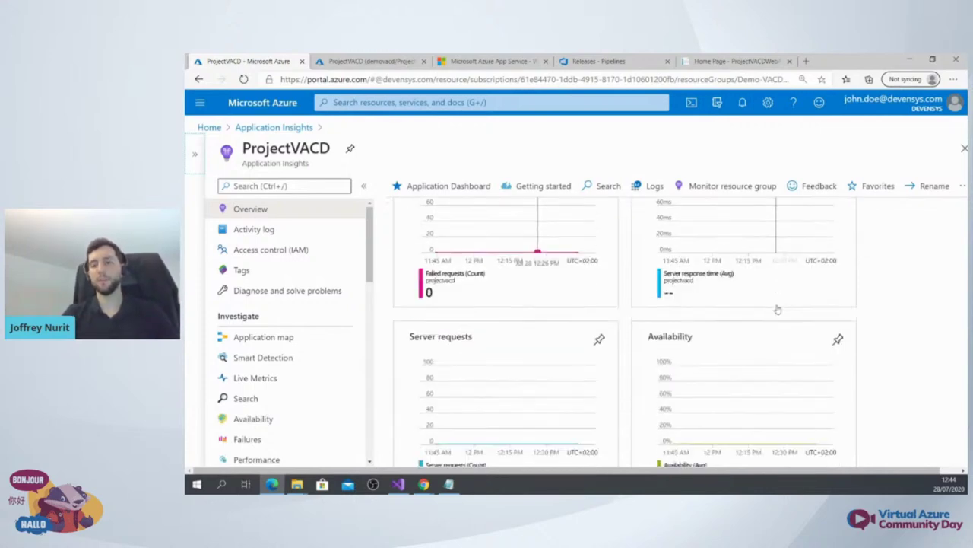
scroll(777, 308, "up", 1)
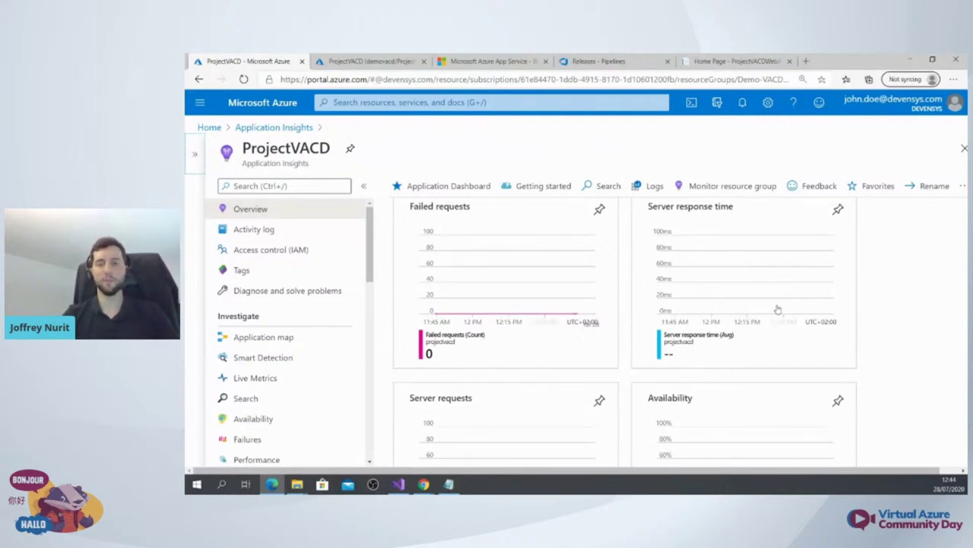
scroll(778, 309, "down", 2)
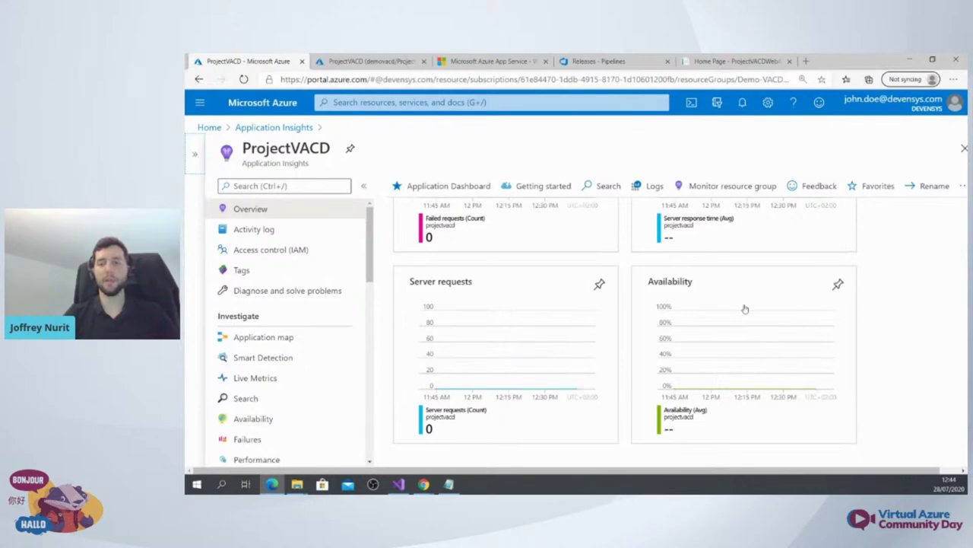
scroll(254, 378, "down", 1)
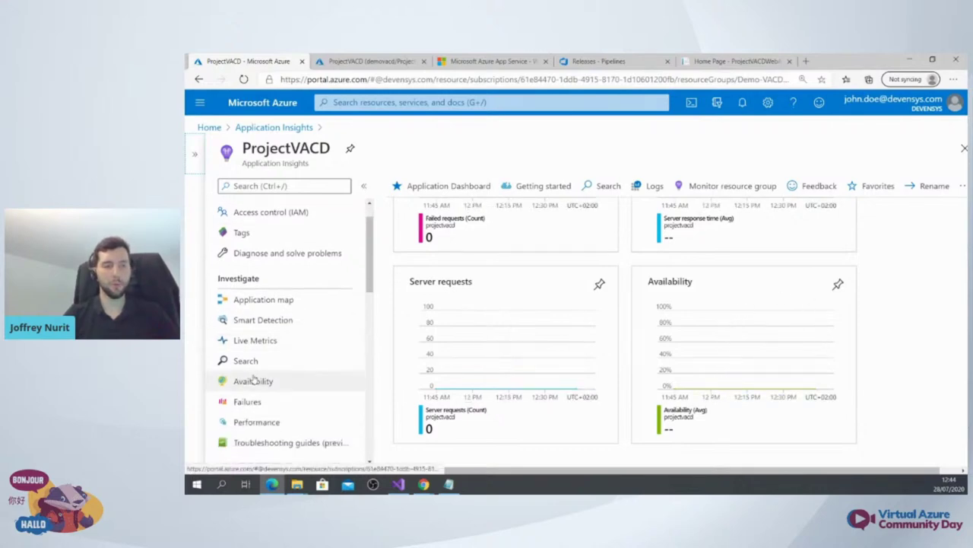
After viewing the Application Map, open Live Metrics for ProjectVACD and scroll to Server Health.
left_click(283, 304)
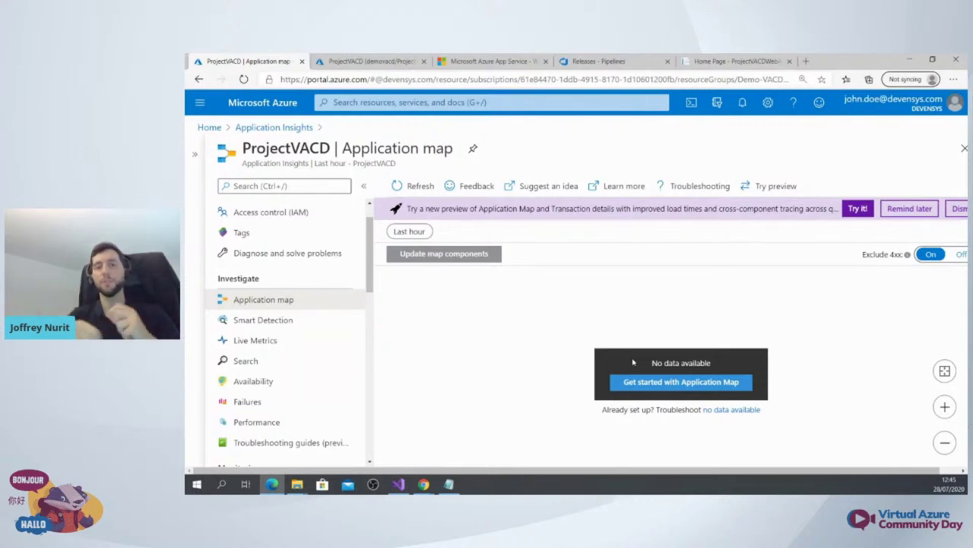
left_click(281, 340)
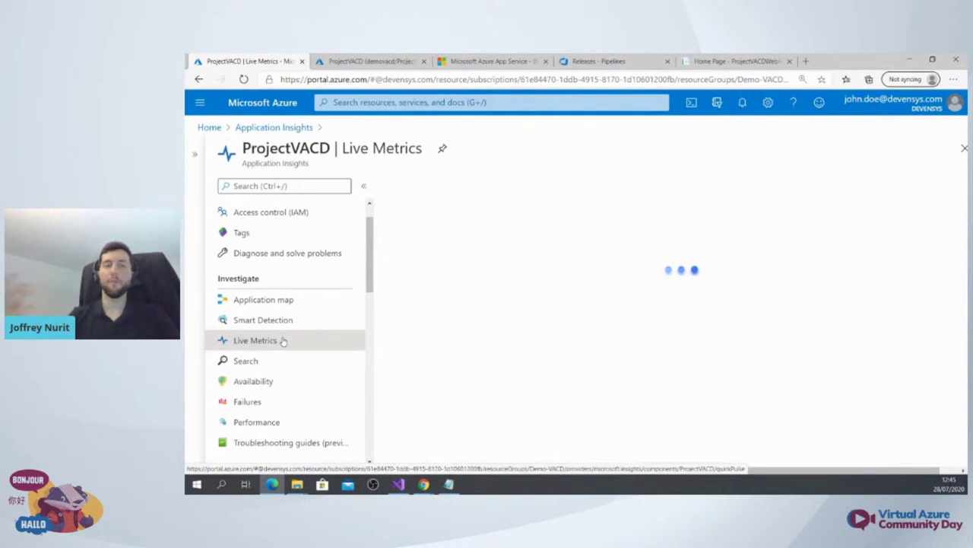
scroll(283, 341, "down", 2)
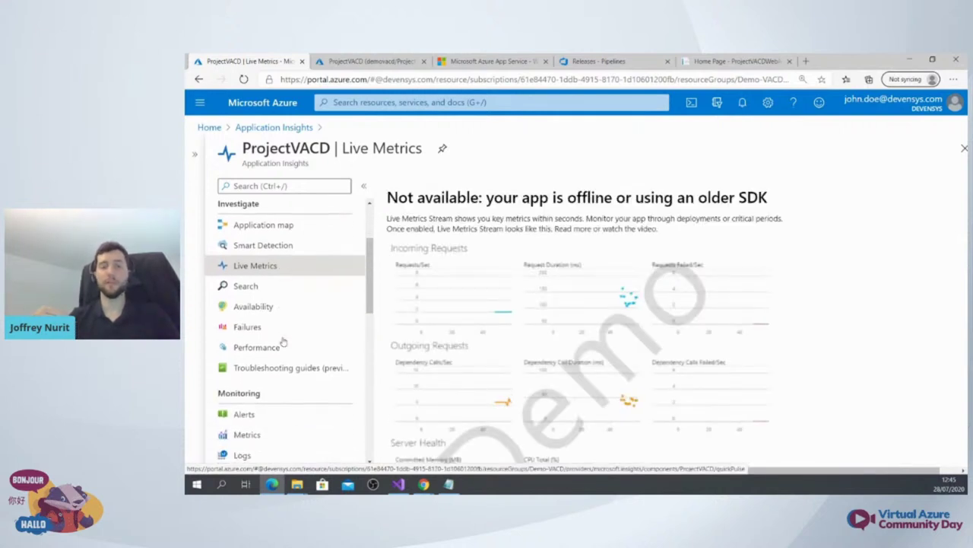
scroll(602, 345, "down", 2)
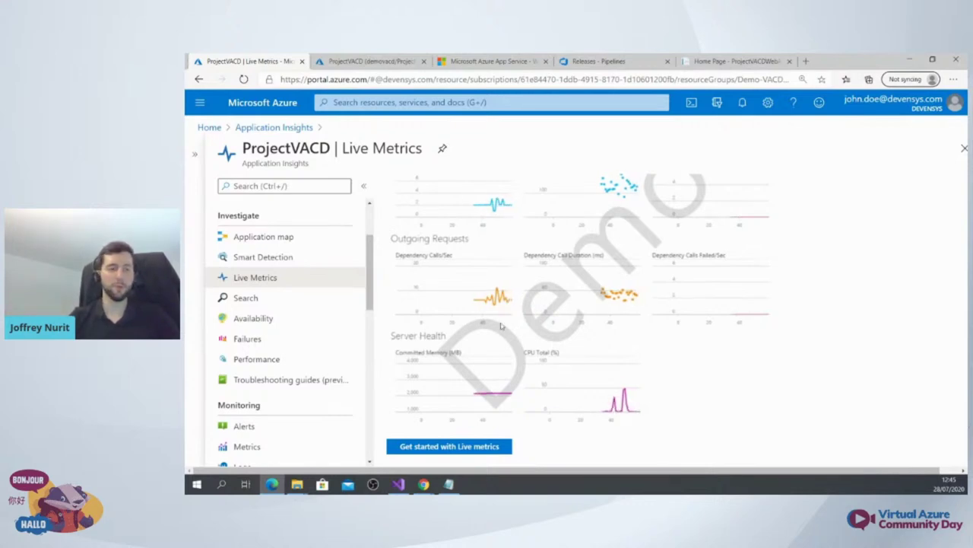
Glance at the Failures view, then open ProjectVACD's Performance view.
left_click(310, 346)
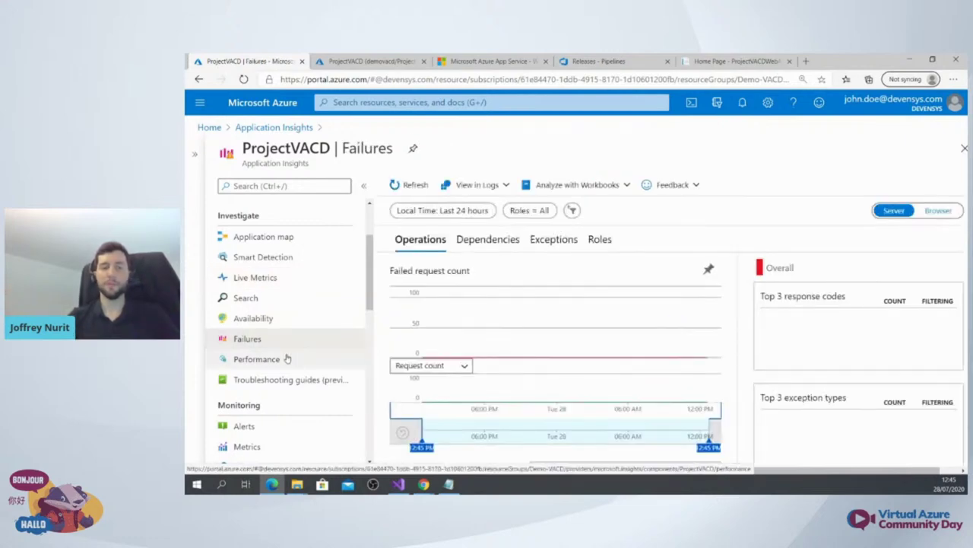
left_click(287, 358)
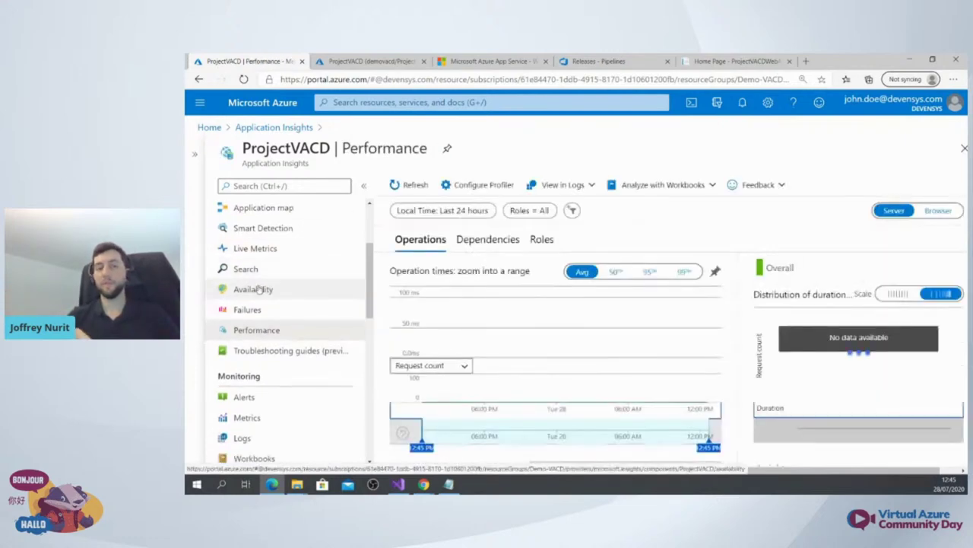
scroll(256, 289, "up", 3)
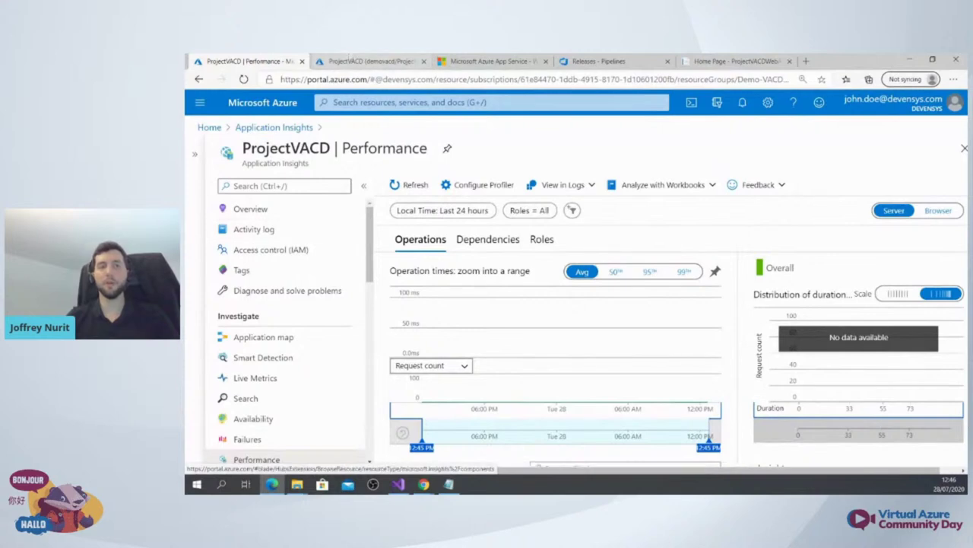
Go to the ProjectVACD SQL database on demovacd and open its Configure pricing page.
left_click(348, 62)
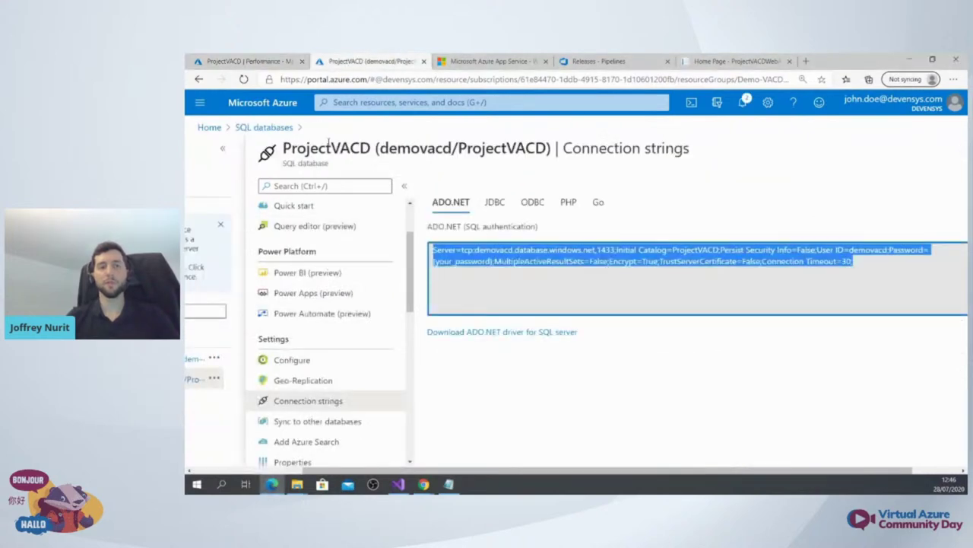
left_click(258, 127)
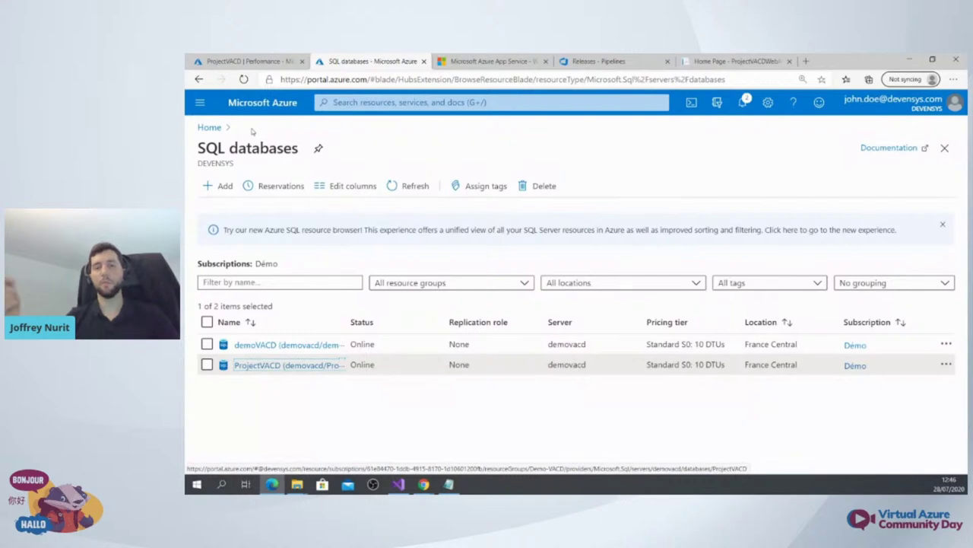
left_click(286, 365)
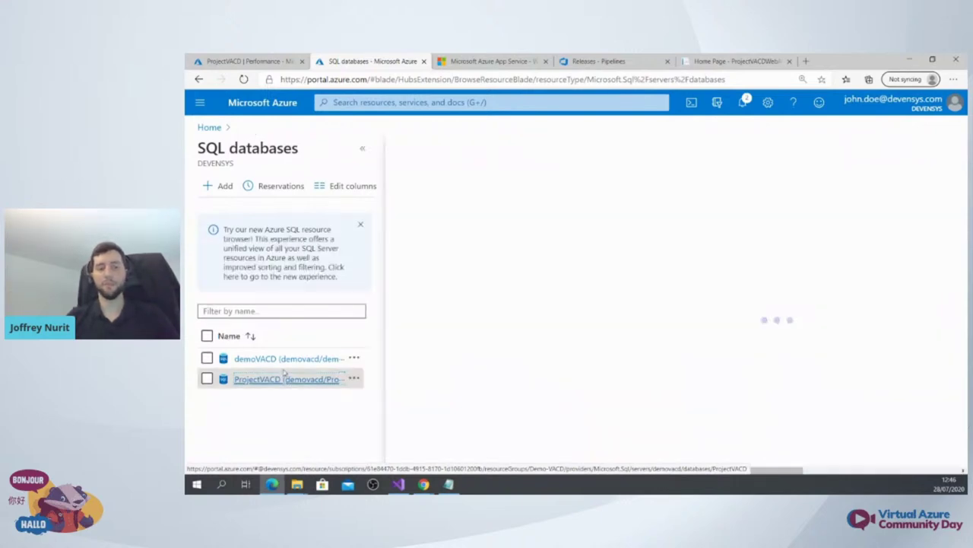
scroll(449, 350, "down", 3)
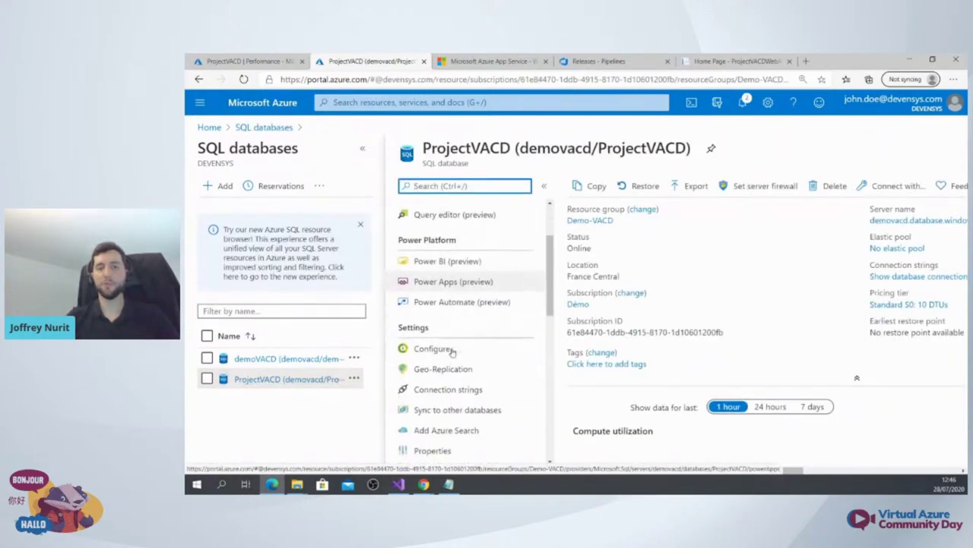
scroll(452, 351, "up", 2)
scroll(486, 327, "down", 1)
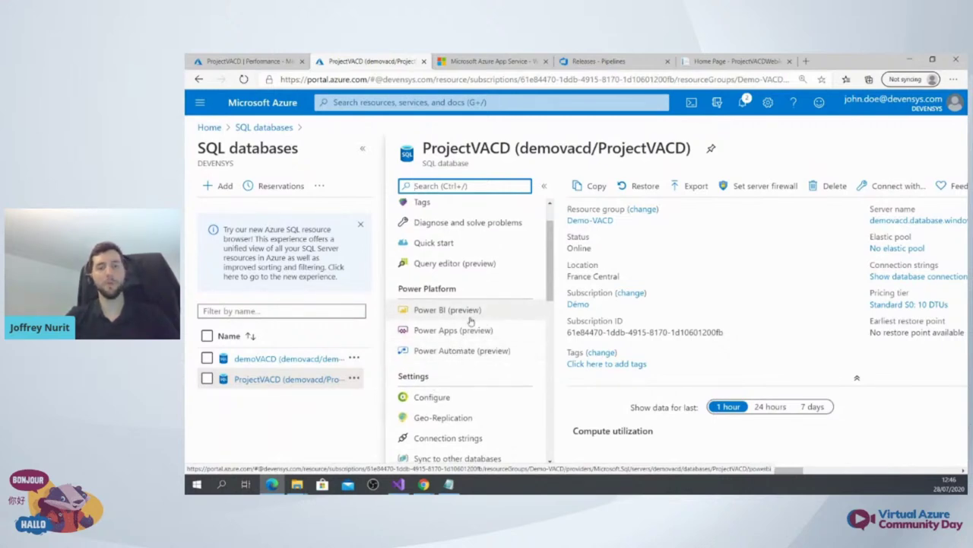
scroll(467, 319, "down", 1)
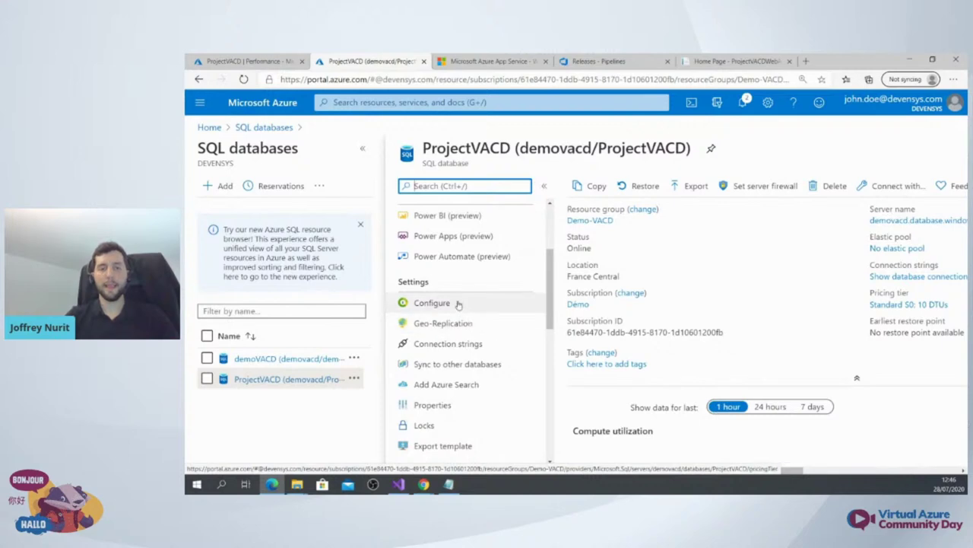
left_click(458, 303)
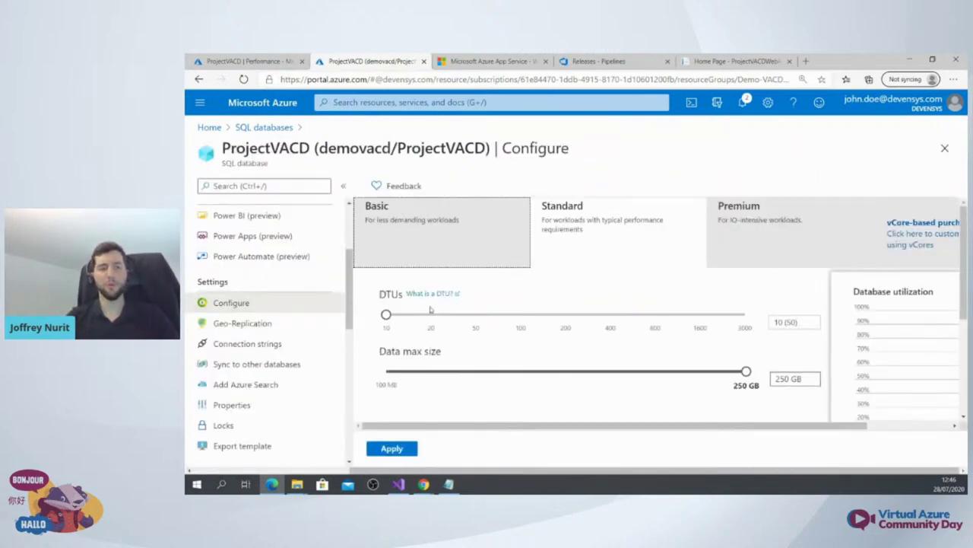
Scale ProjectVACD up to Standard S4 with 200 DTUs and apply the change.
left_click_drag(387, 314, 565, 314)
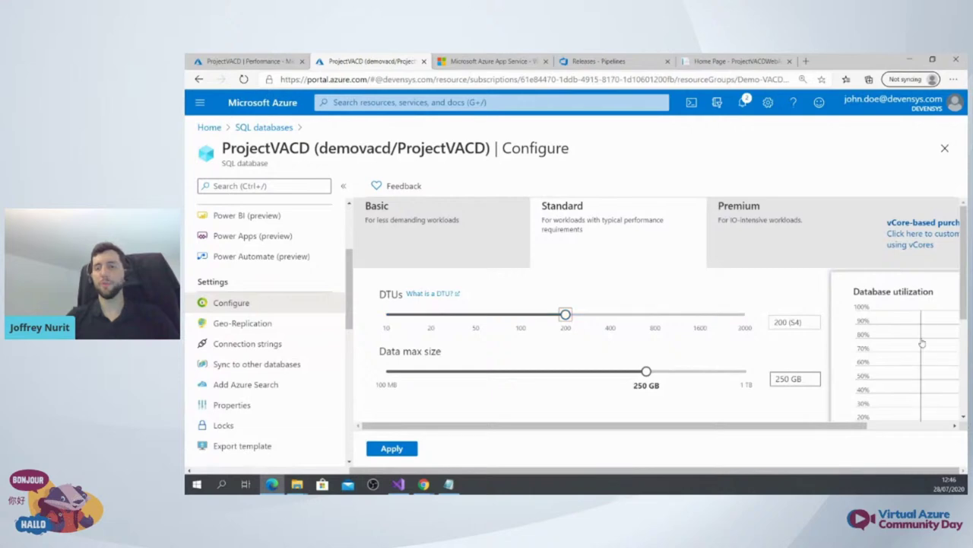
scroll(923, 344, "down", 3)
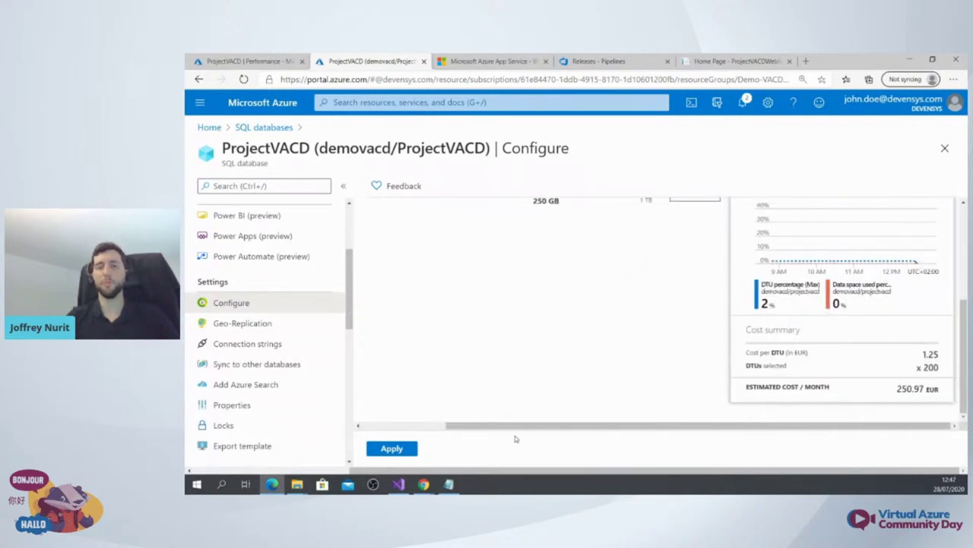
scroll(540, 411, "up", 3)
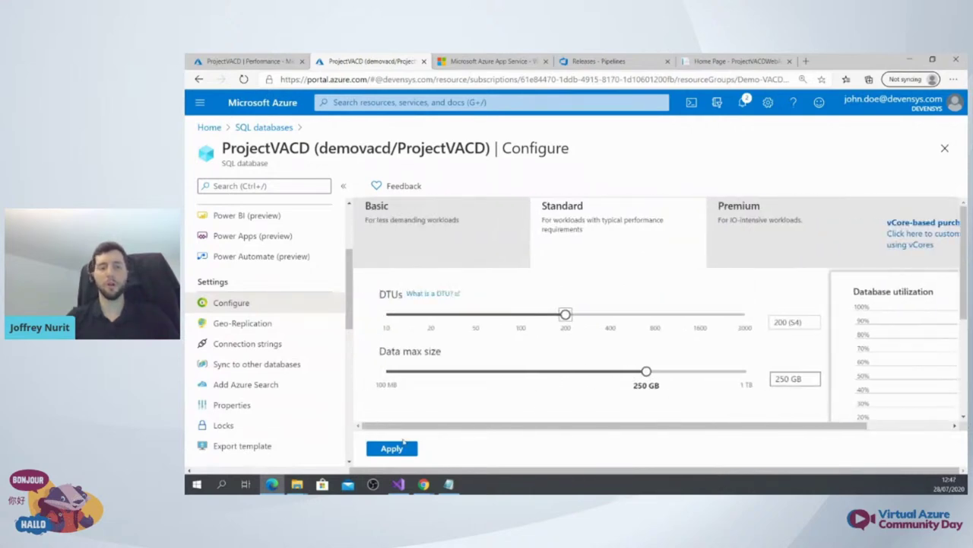
left_click(401, 450)
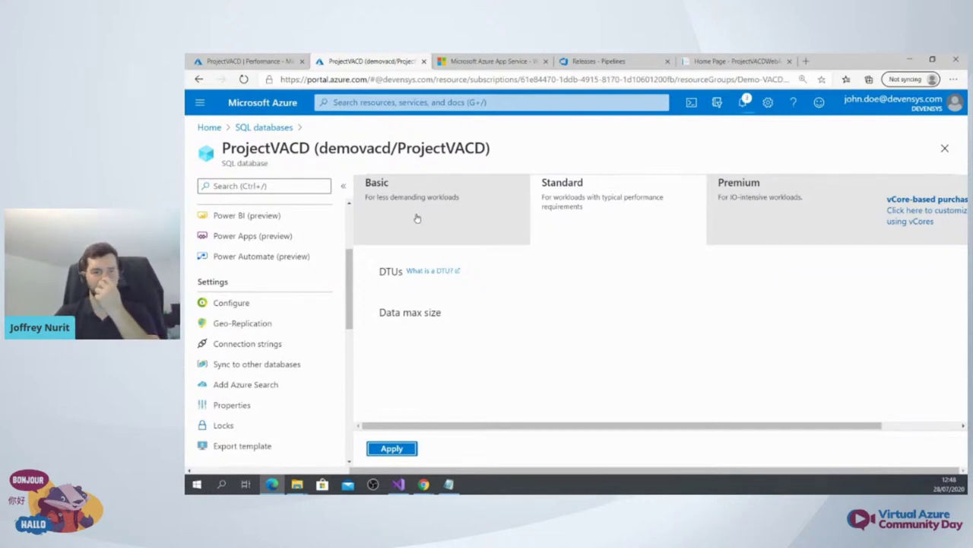
left_click(391, 215)
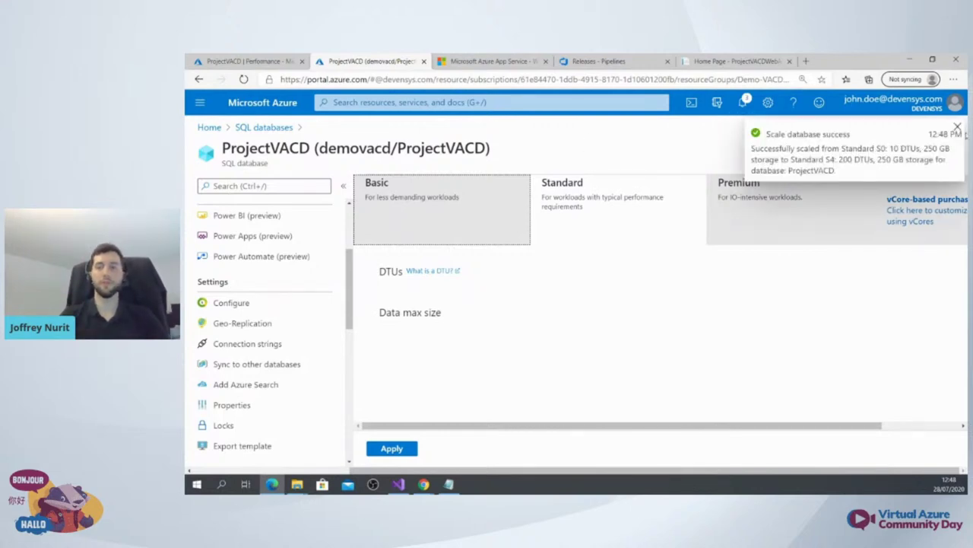
left_click(959, 129)
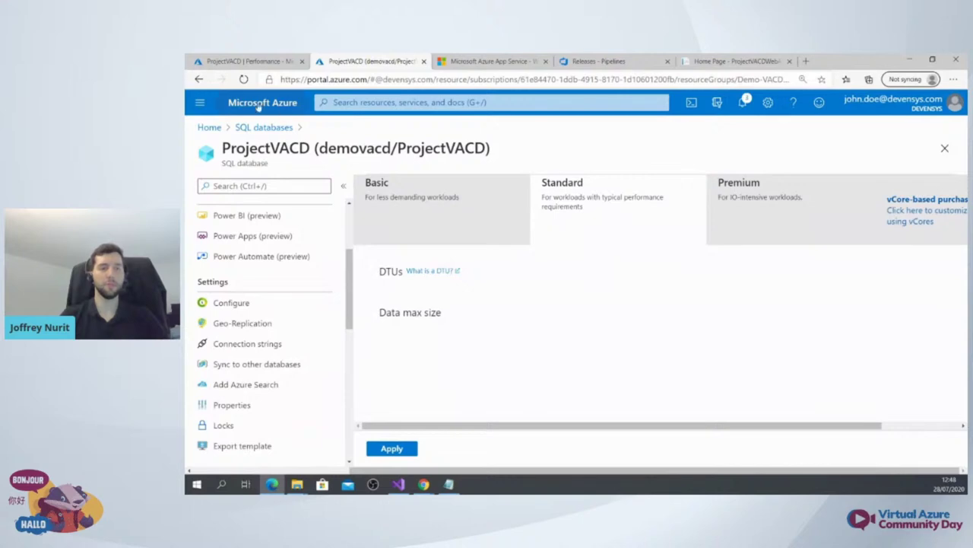
left_click(244, 79)
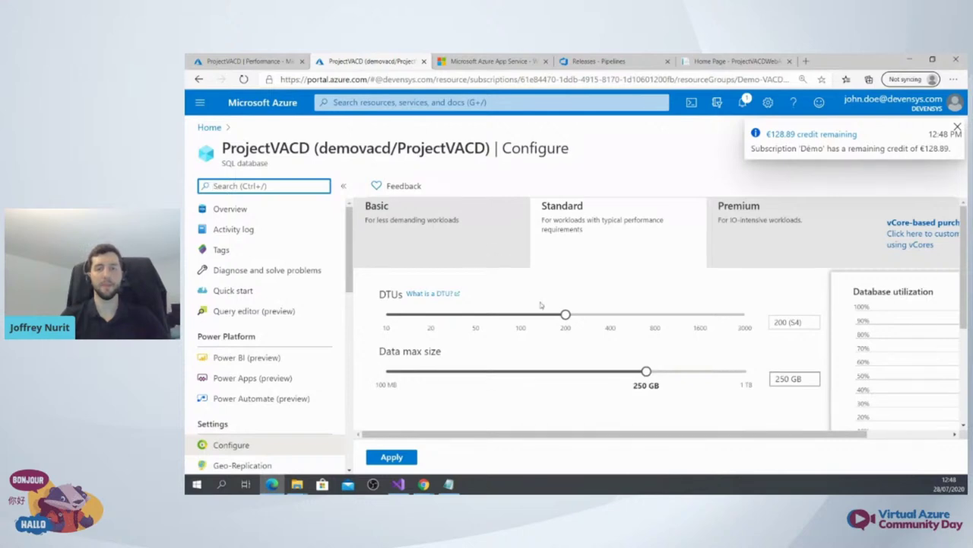
Lower the DTU slider to 20 (Standard S1) and apply the scale-down.
left_click(567, 315)
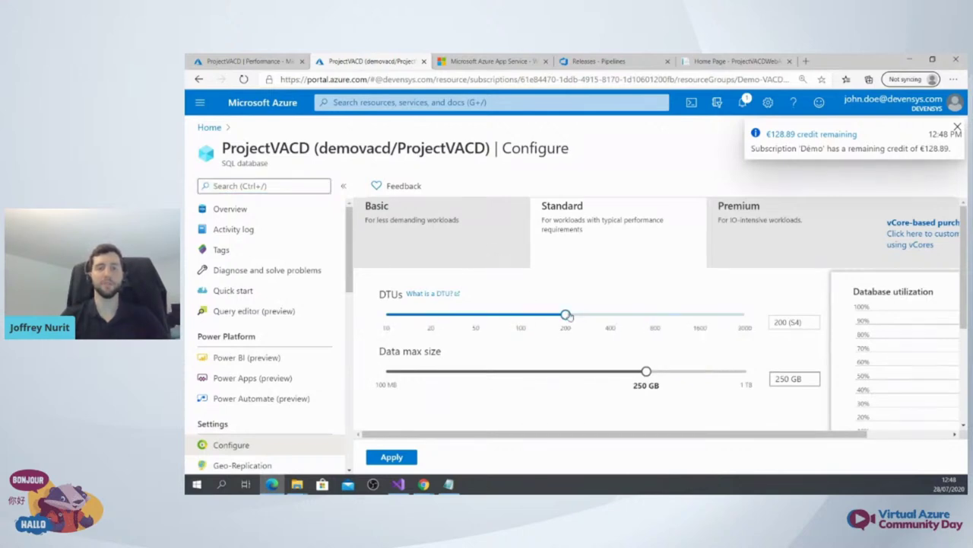
left_click_drag(567, 315, 431, 315)
left_click(389, 458)
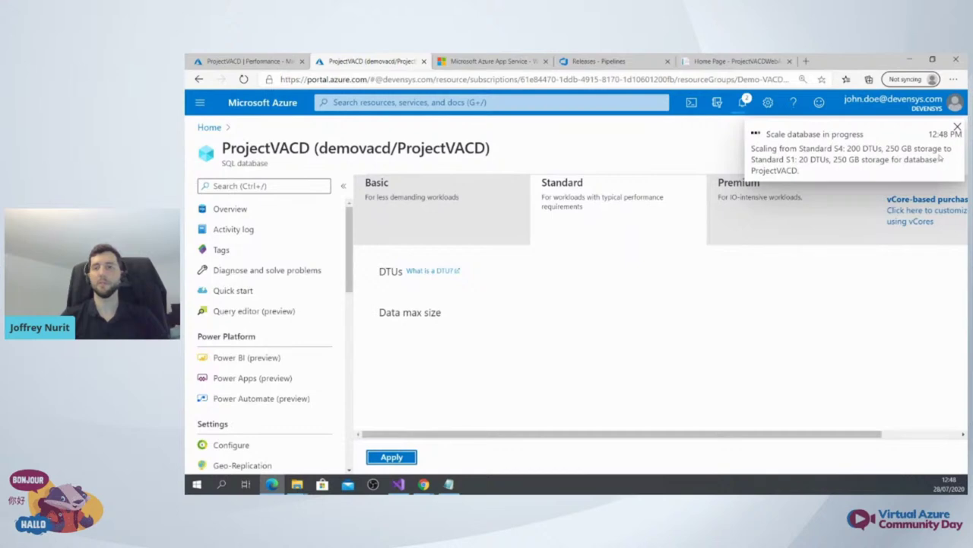
left_click(958, 128)
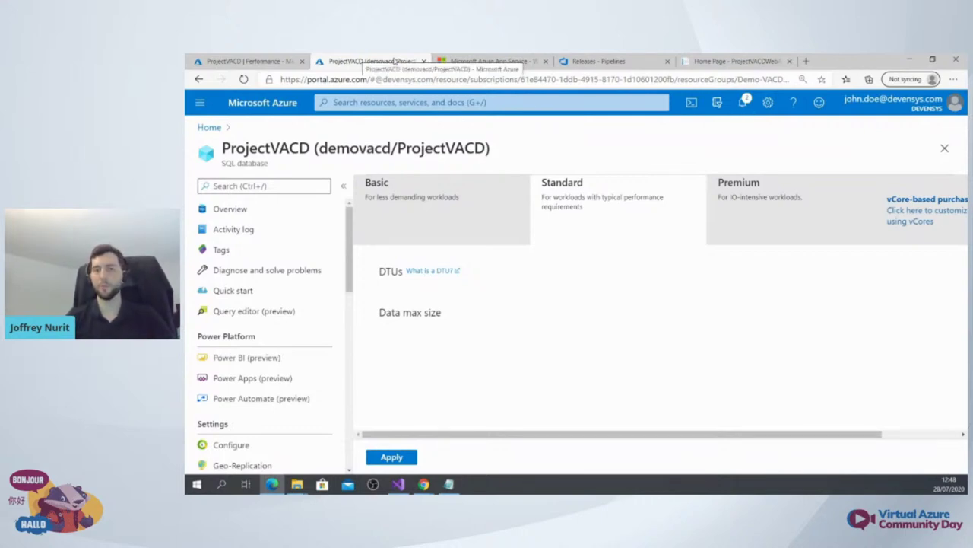
key("ctrl+shift+Tab")
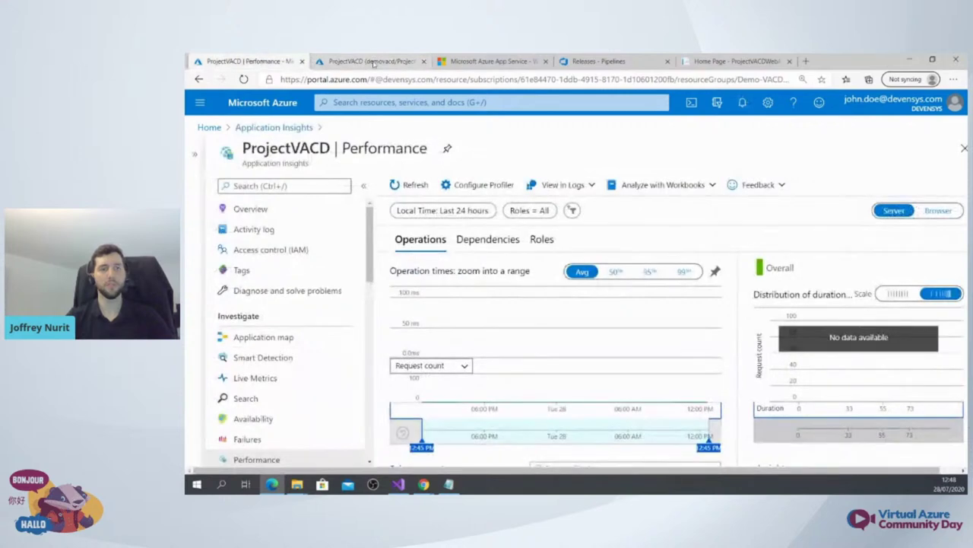
left_click(374, 63)
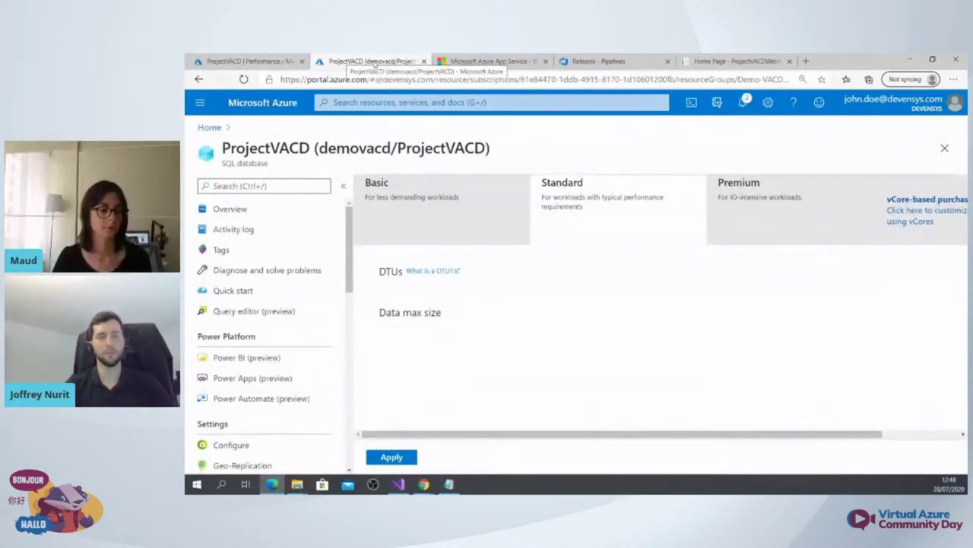
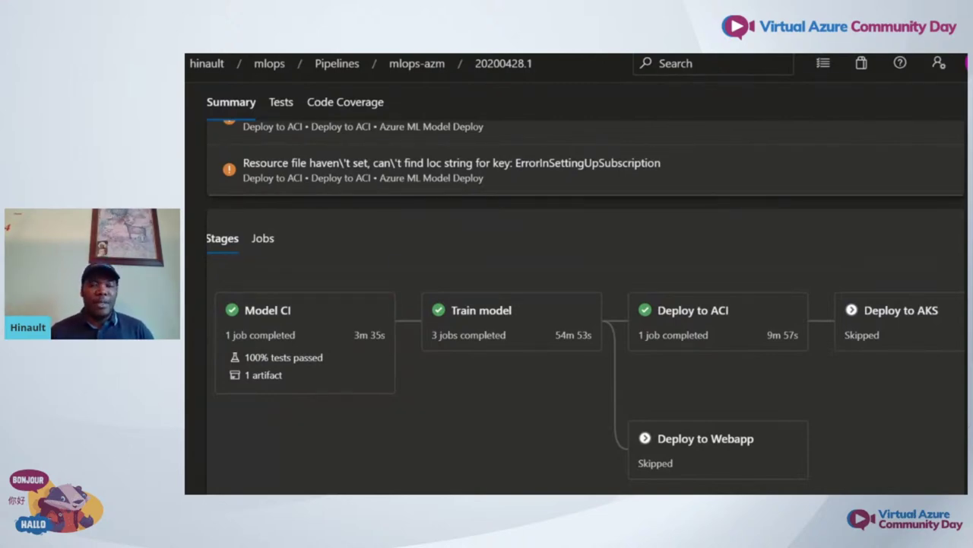
Show the 'Démo — MLOps avec Azure DevOps et Azure ML' title slide, then leave it.
key("alt+Tab")
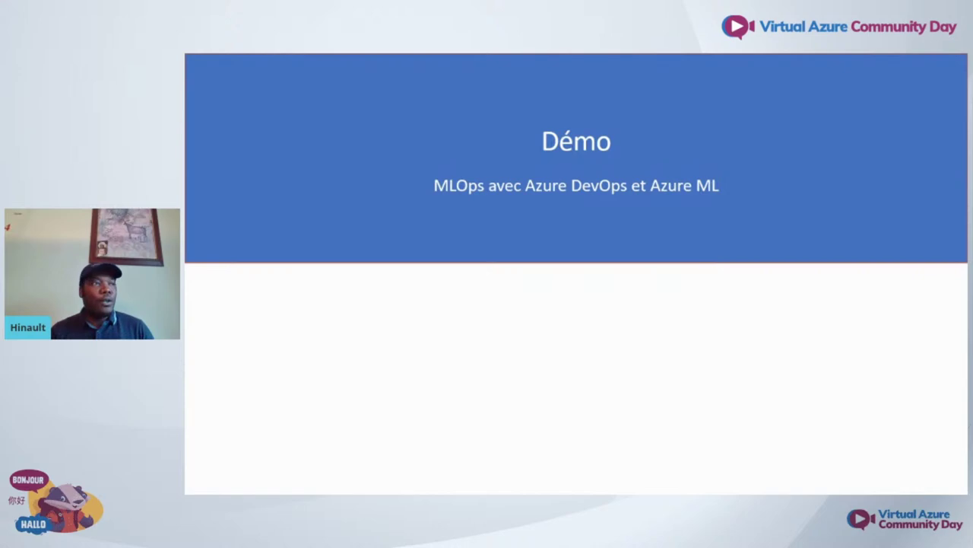
key("alt+Tab")
Return to the MLOpsPython custom_model guide and scroll to the top of the page.
left_click(457, 60)
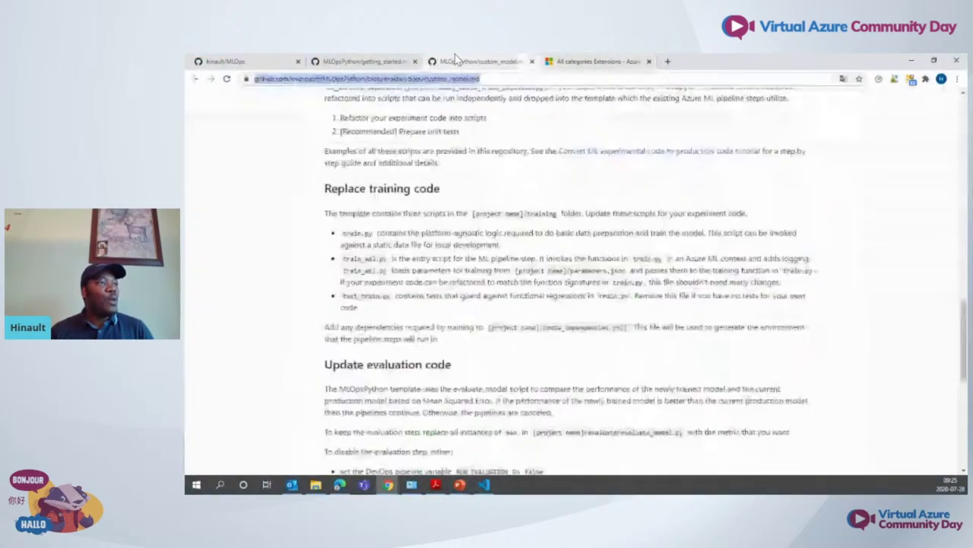
scroll(737, 253, "up", 12)
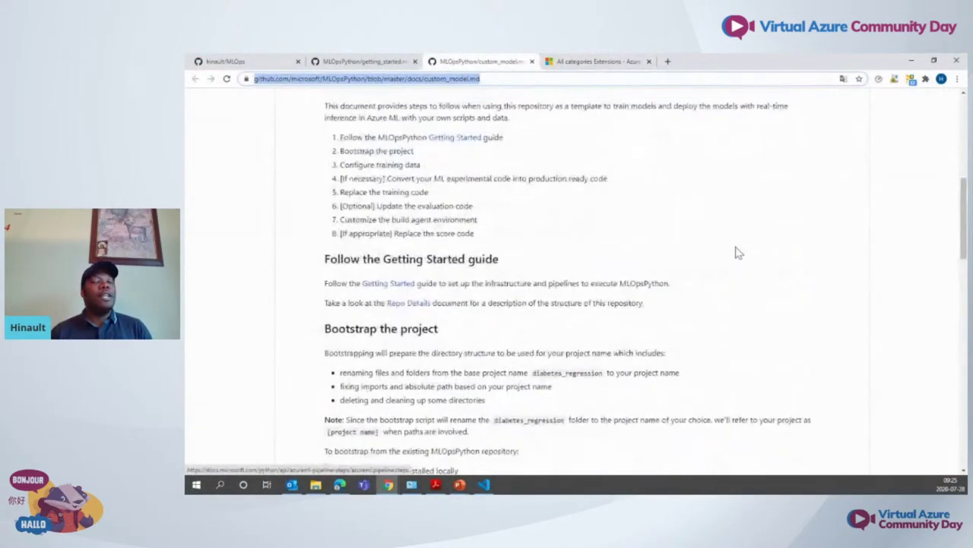
scroll(736, 253, "up", 2)
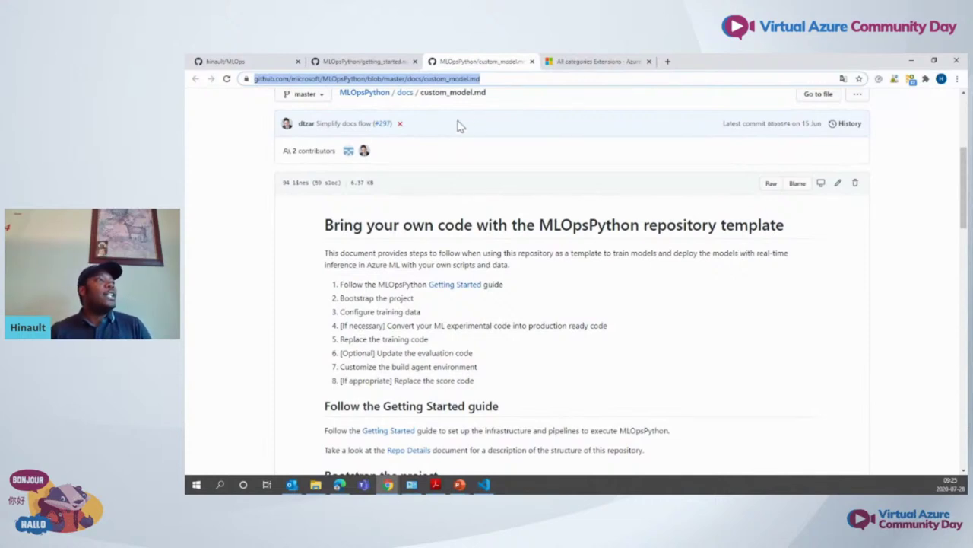
left_click(490, 79)
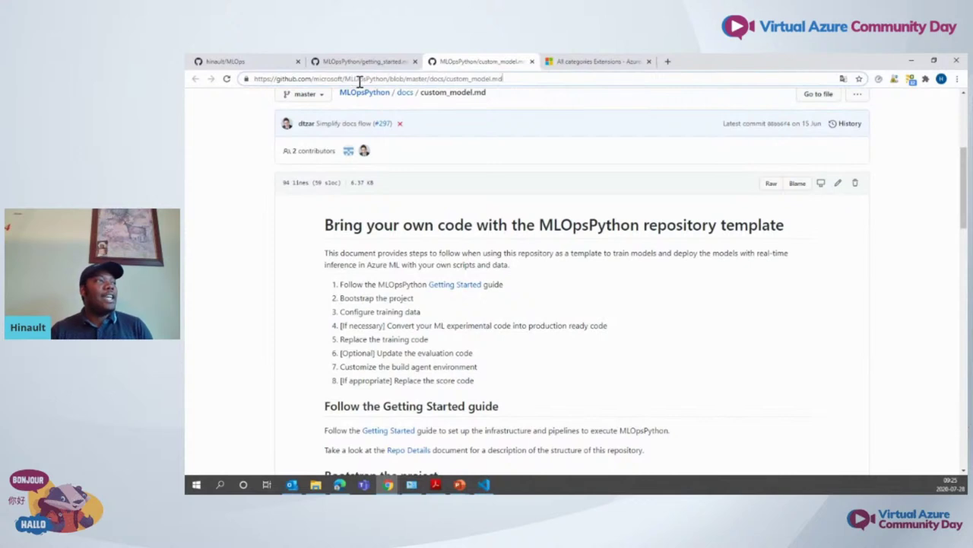
scroll(723, 217, "up", 5)
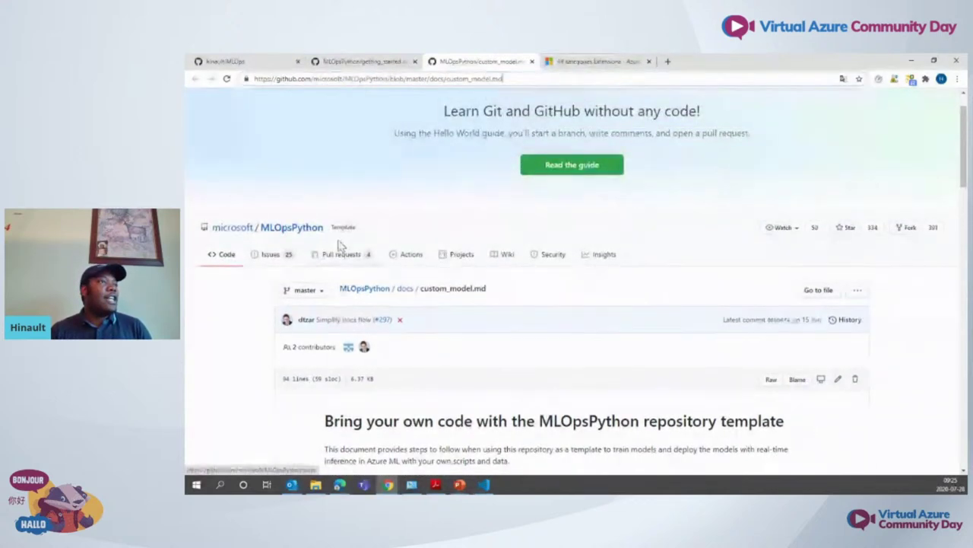
left_click(381, 63)
left_click(484, 61)
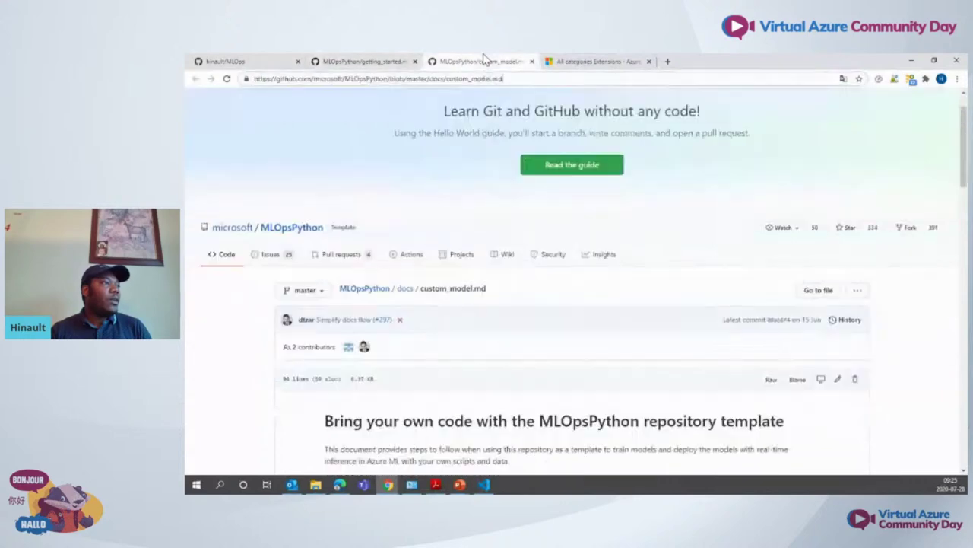
Open the MLOpsPython repository home page and start a new repository from its template.
left_click(297, 229)
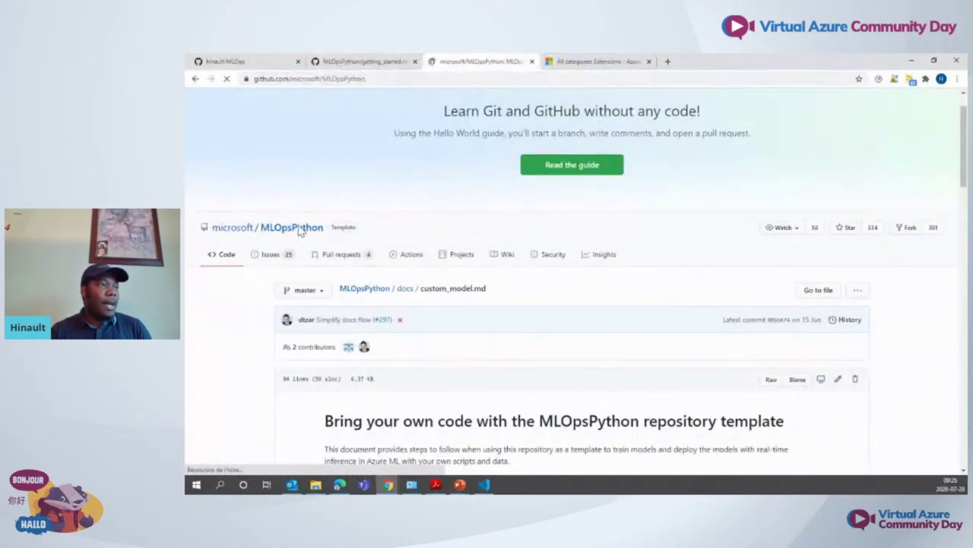
scroll(706, 304, "down", 2)
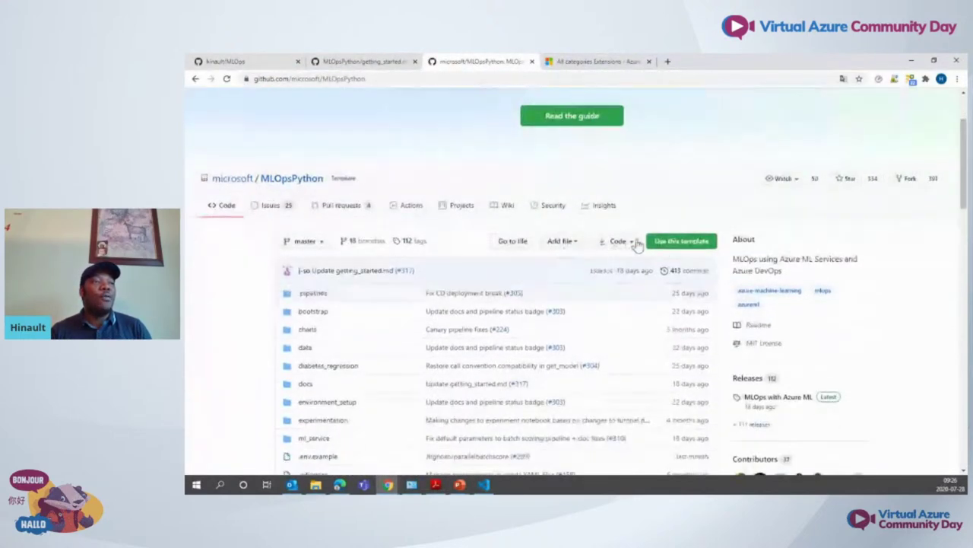
left_click(676, 247)
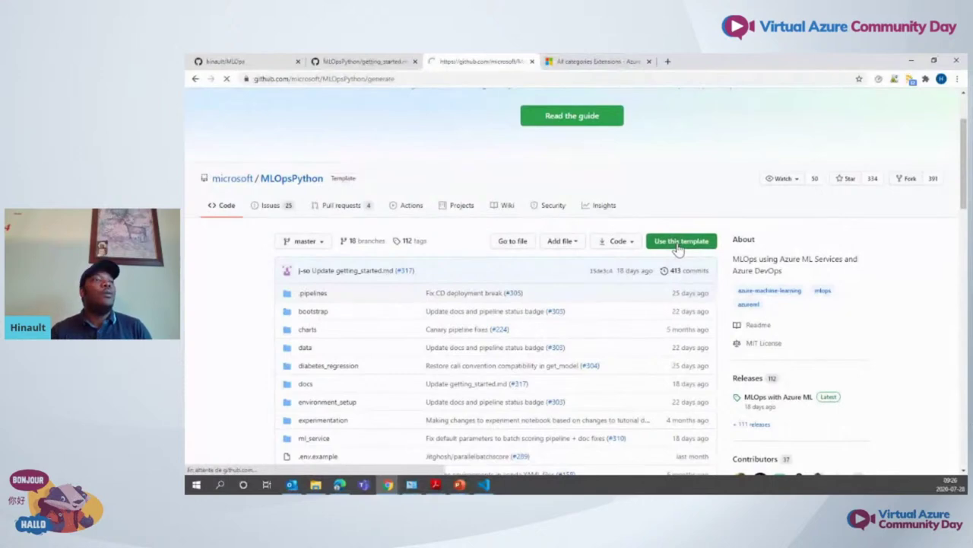
Switch to the existing MLOps repository and highlight its 'generated from microsoft/MLOpsPython' line.
left_click(501, 204)
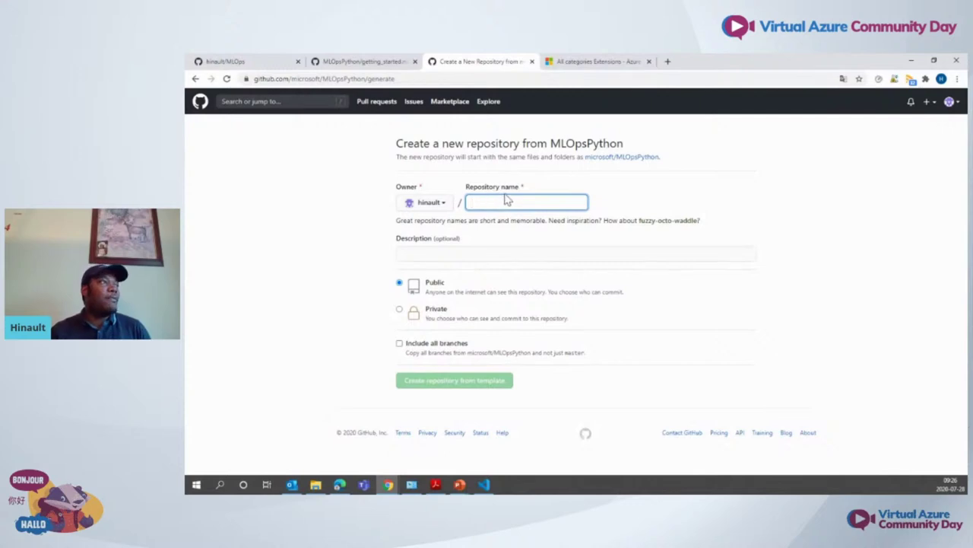
left_click(230, 62)
scroll(486, 247, "up", 10)
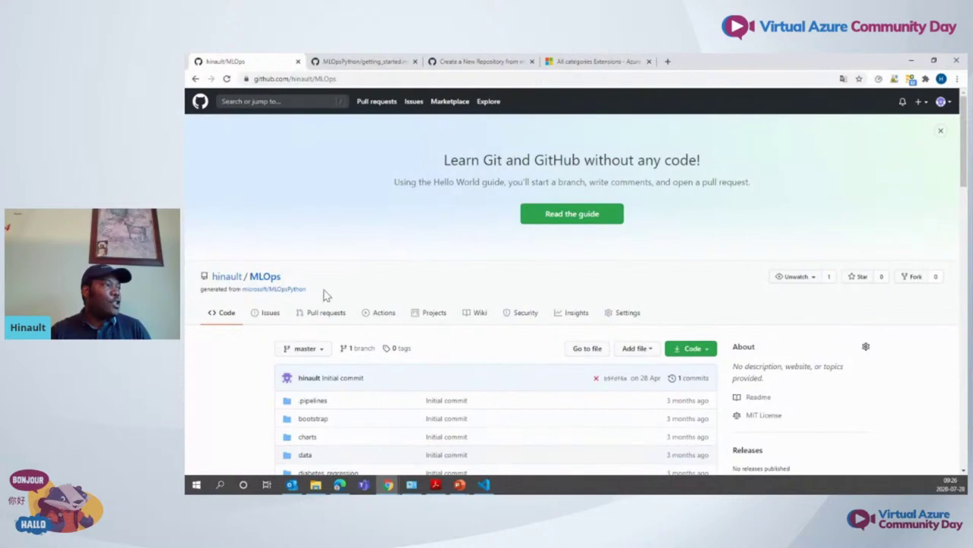
left_click_drag(308, 291, 204, 287)
triple_click(203, 288)
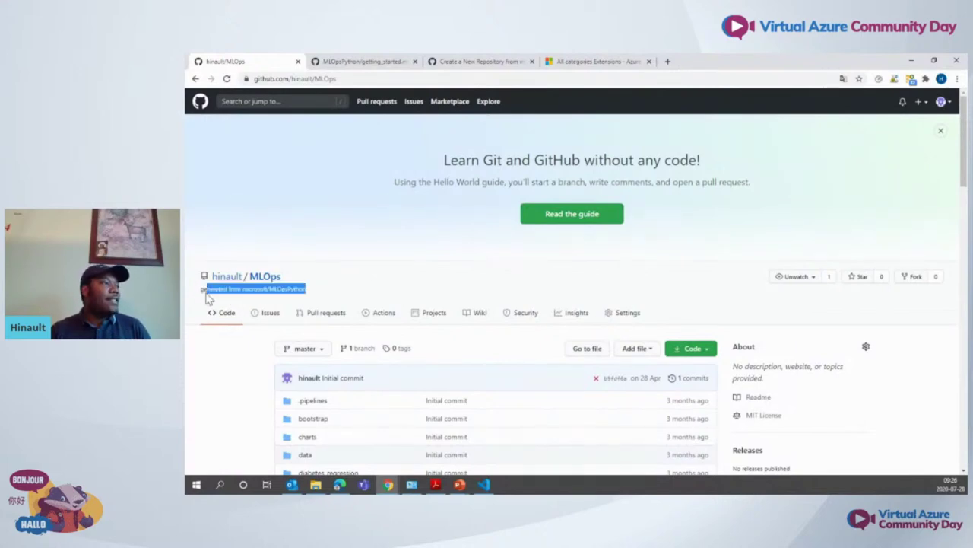
triple_click(202, 290)
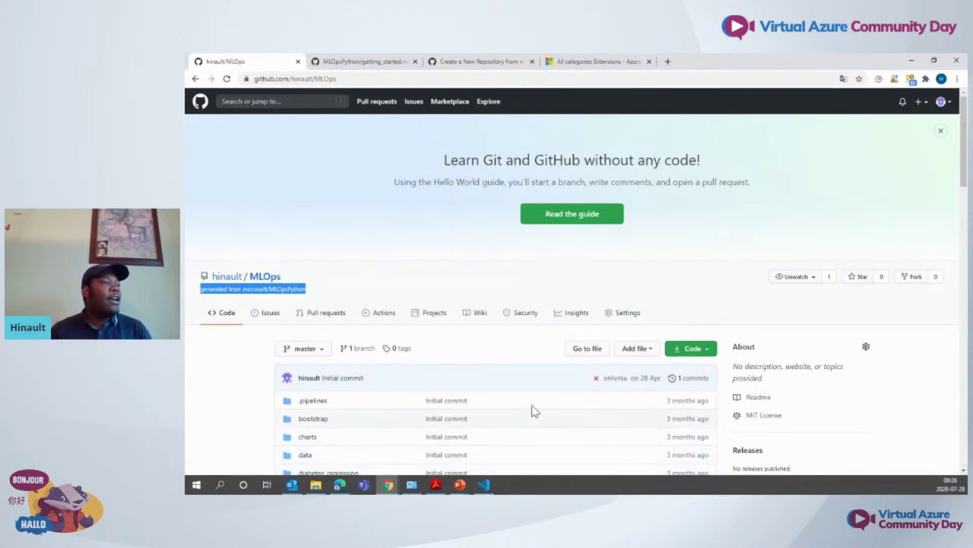
Bring up the local MLOps clone folder in File Explorer.
mouse_move(487, 489)
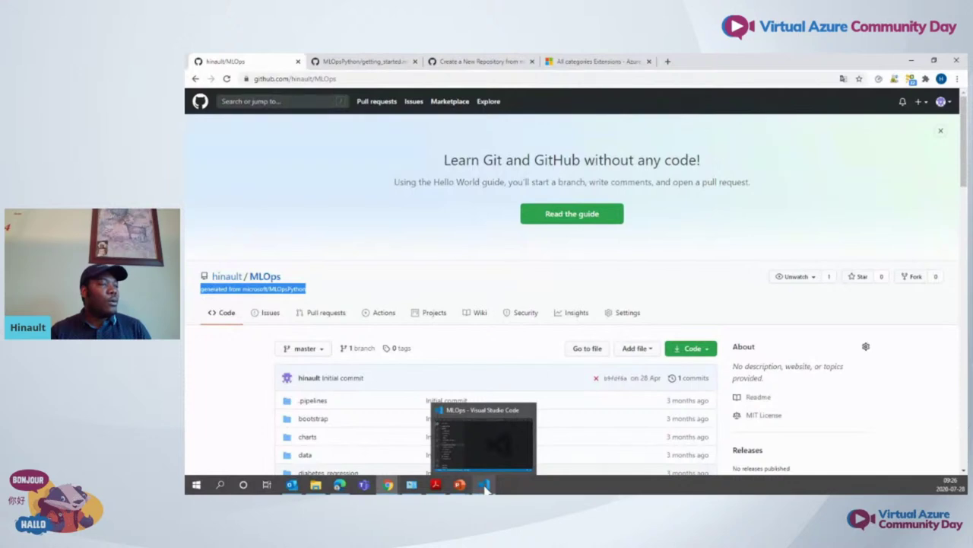
mouse_move(316, 485)
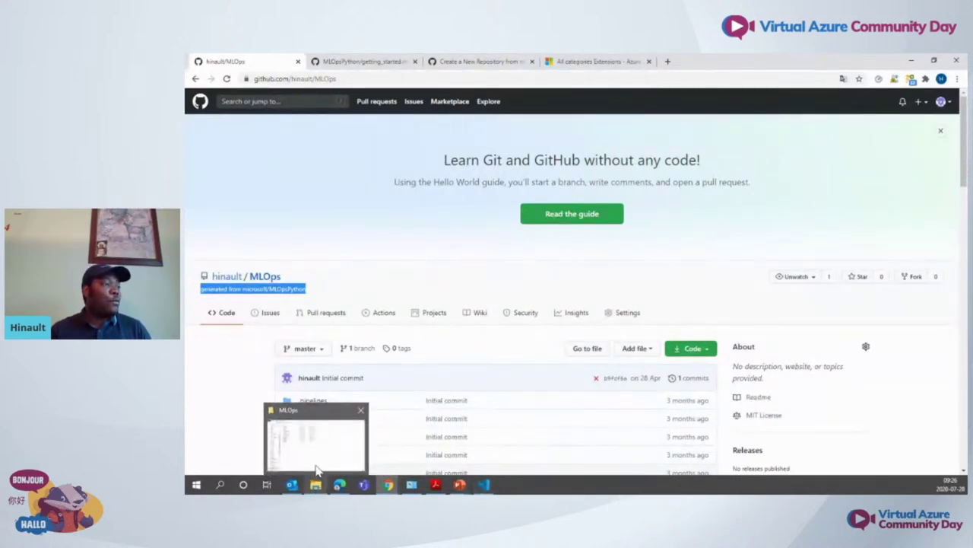
left_click(321, 459)
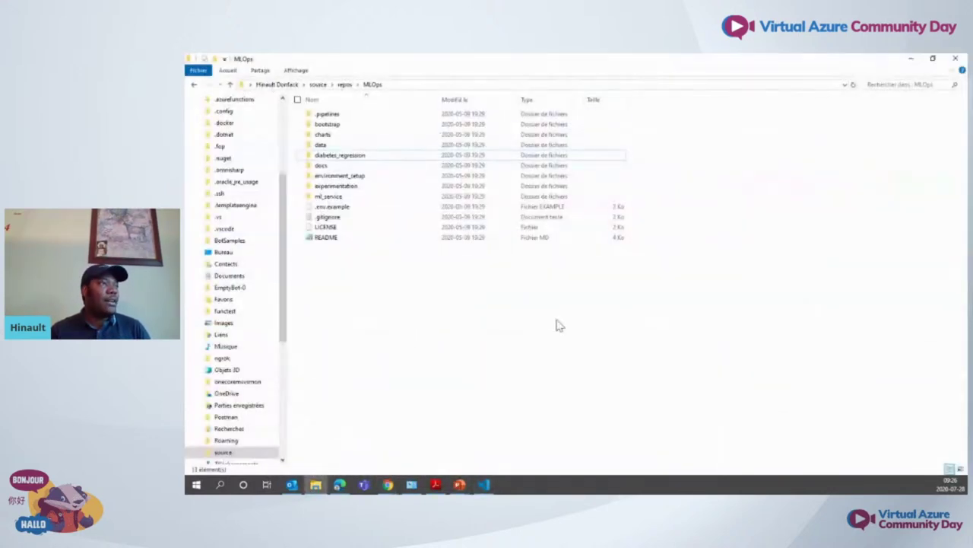
Switch from the local MLOps folder to the MLOps project in Visual Studio Code.
left_click(485, 484)
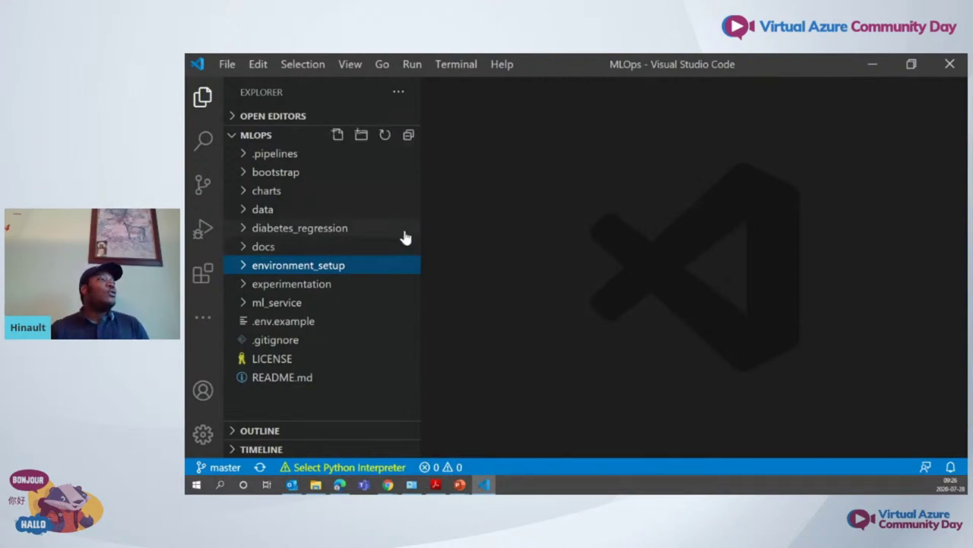
Open diabetes_regression/training/train.py in the editor.
left_click(270, 229)
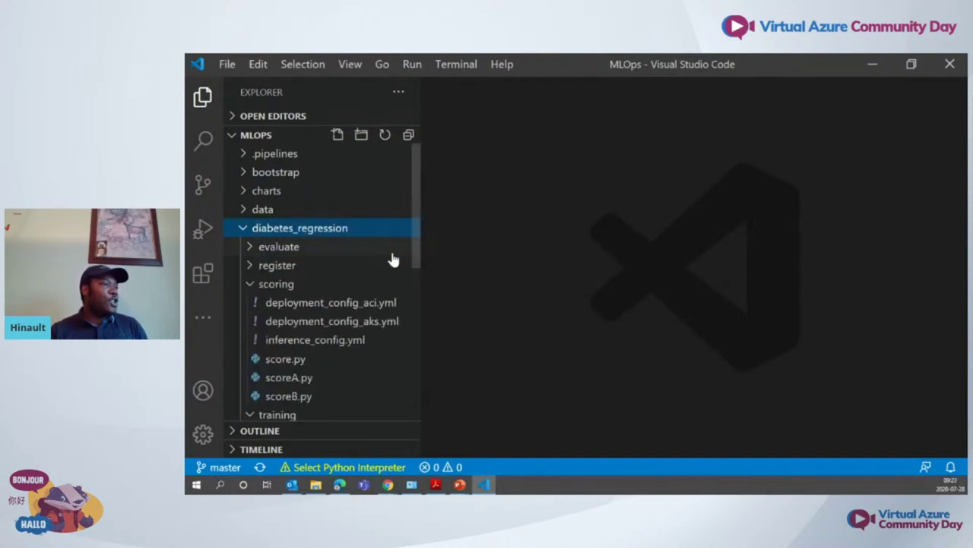
scroll(335, 266, "down", 2)
left_click(249, 242)
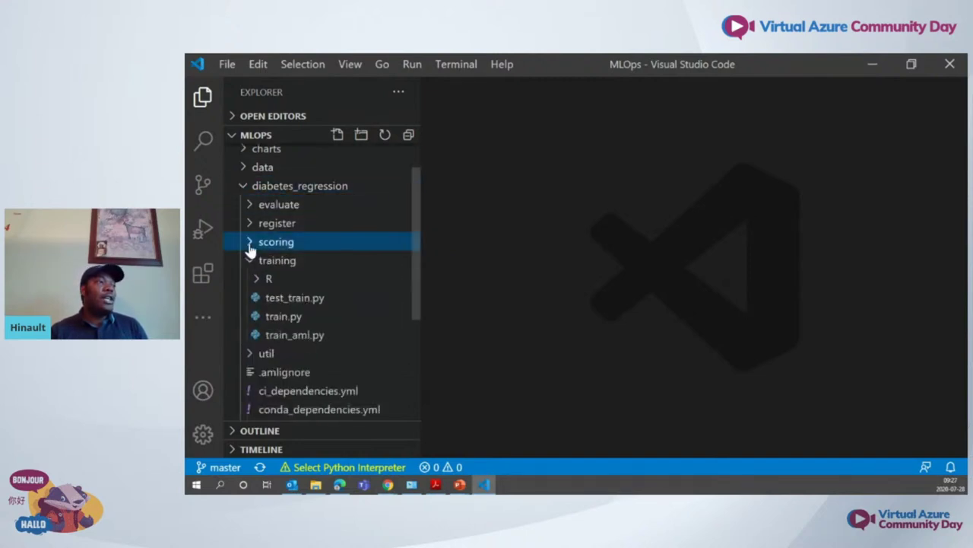
left_click(251, 261)
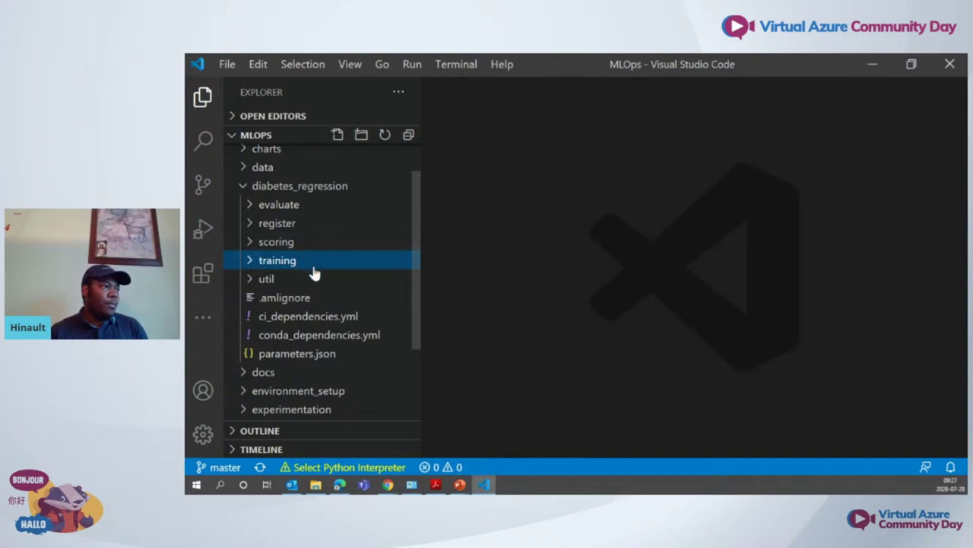
left_click(249, 262)
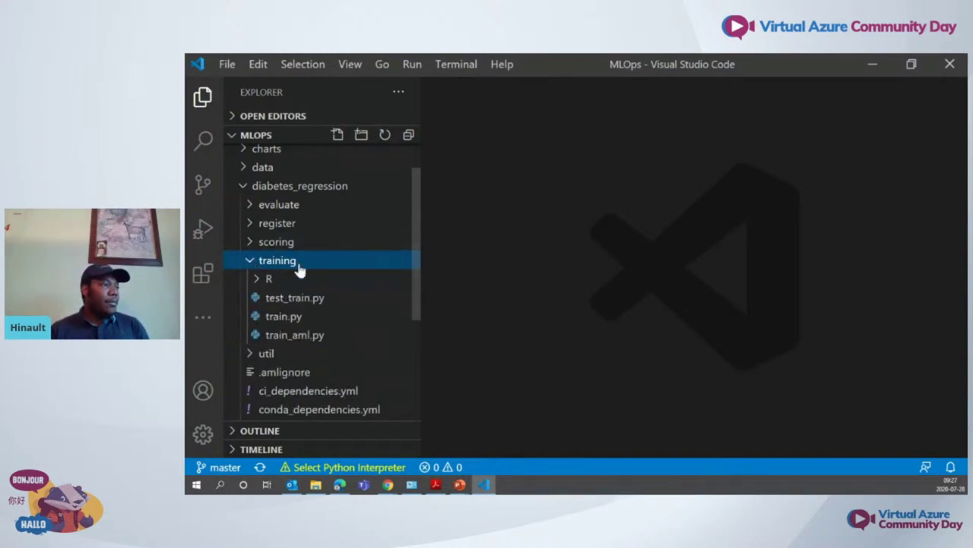
left_click(299, 319)
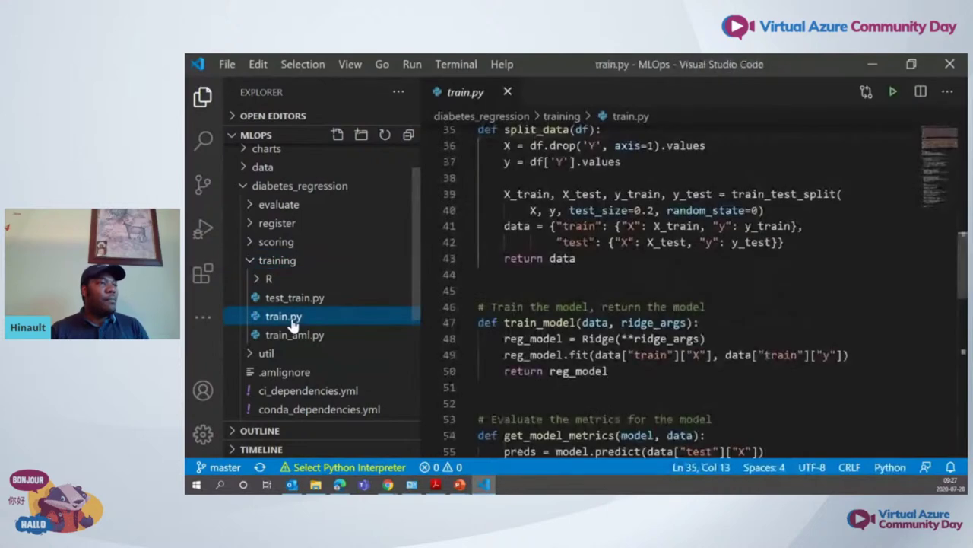
Walk through train.py, highlighting split_data, train_model's ridge_args and get_model_metrics.
scroll(657, 234, "up", 3)
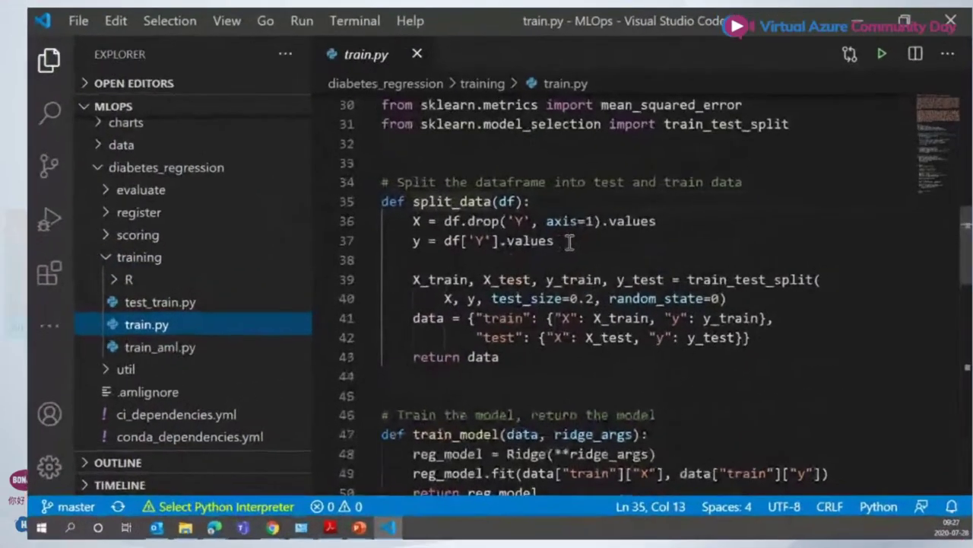
scroll(658, 234, "down", 2)
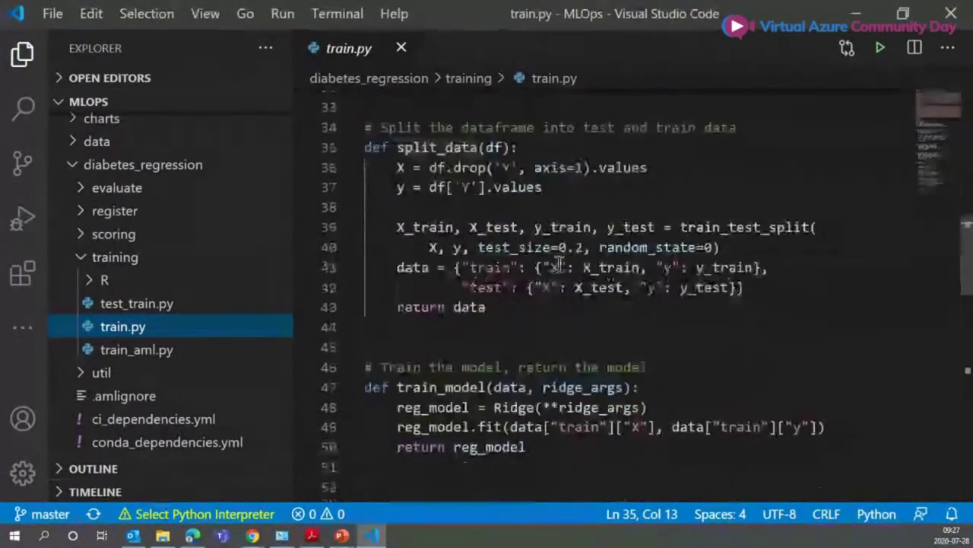
left_click(503, 325)
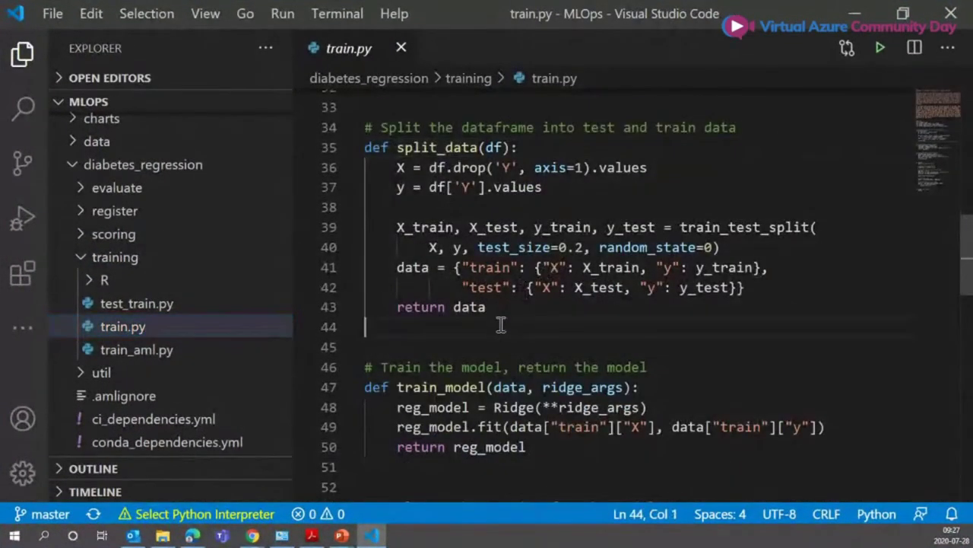
scroll(541, 315, "up", 3)
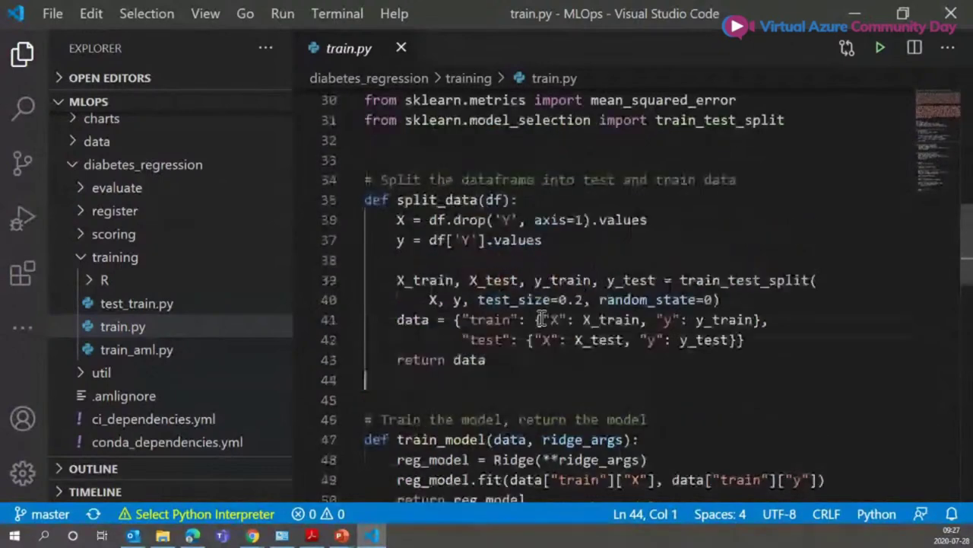
scroll(553, 313, "down", 2)
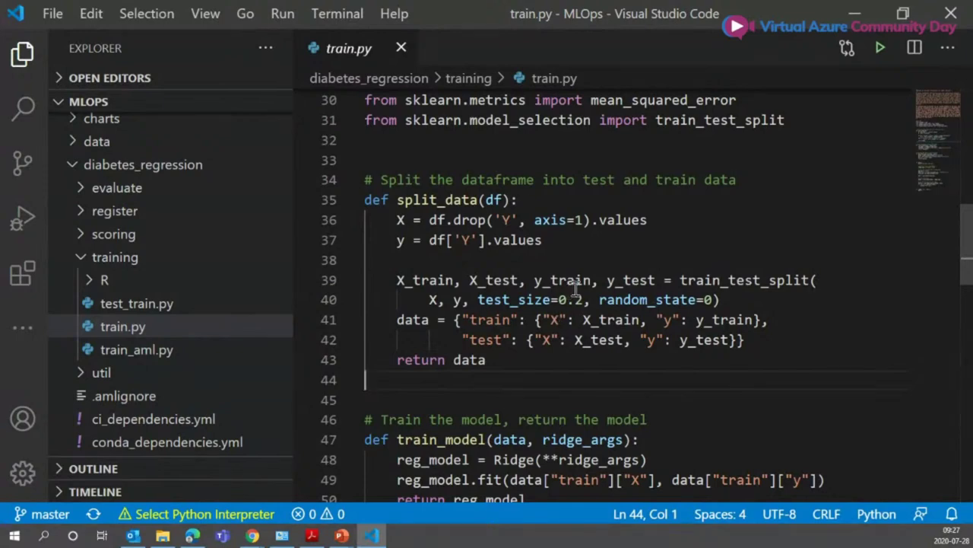
scroll(570, 304, "down", 2)
left_click(578, 334)
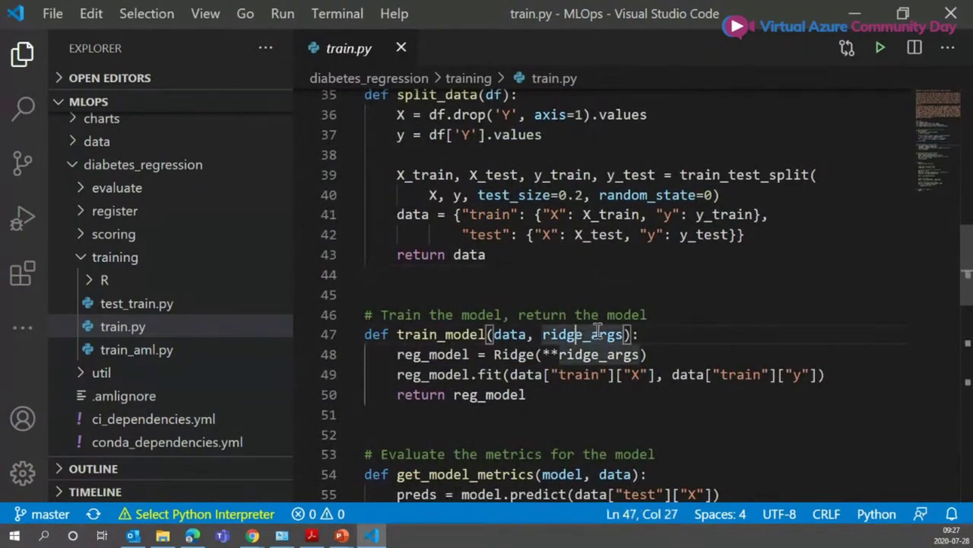
scroll(578, 334, "down", 3)
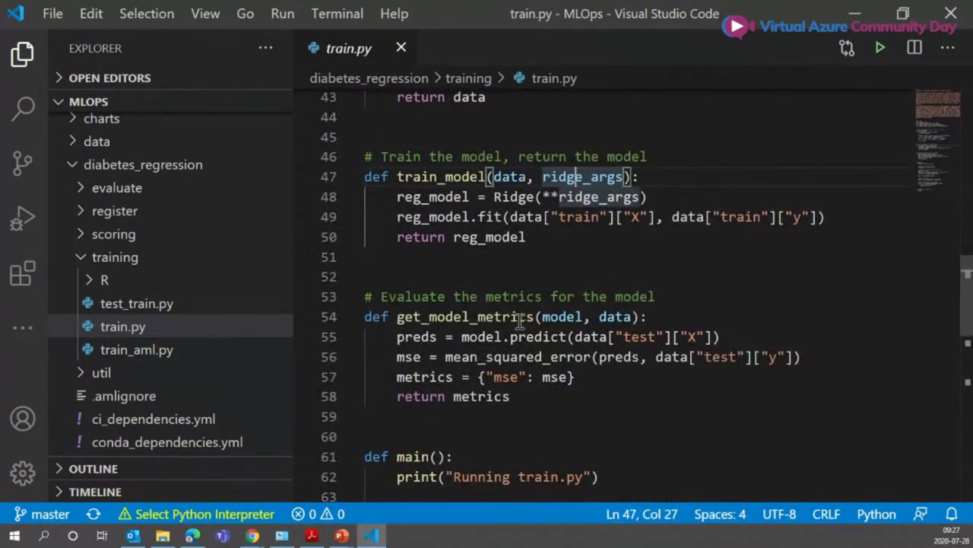
scroll(521, 342, "down", 1)
left_click_drag(405, 264, 519, 264)
left_click_drag(397, 123, 478, 124)
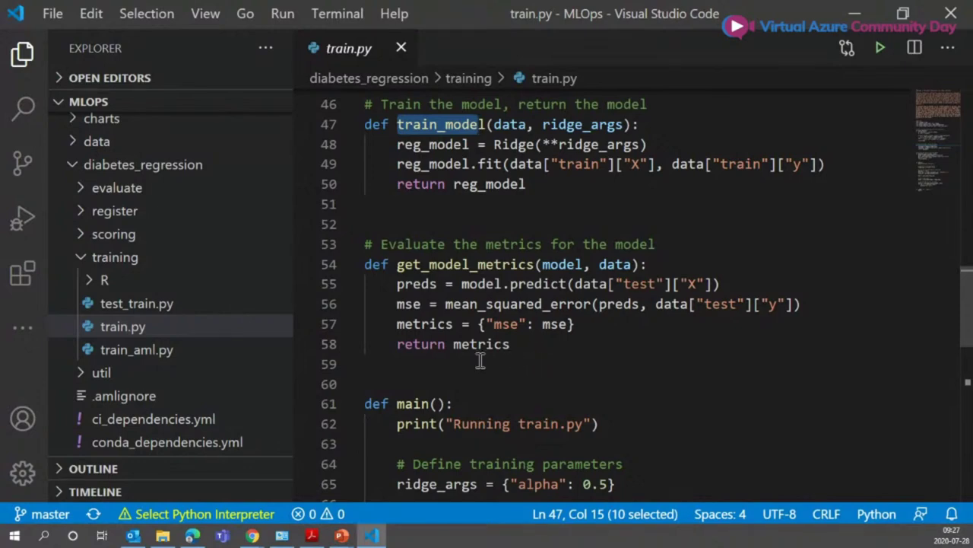
Open train_aml.py, then read test_train_model and test_get_model_metrics in test_train.py.
left_click(142, 356)
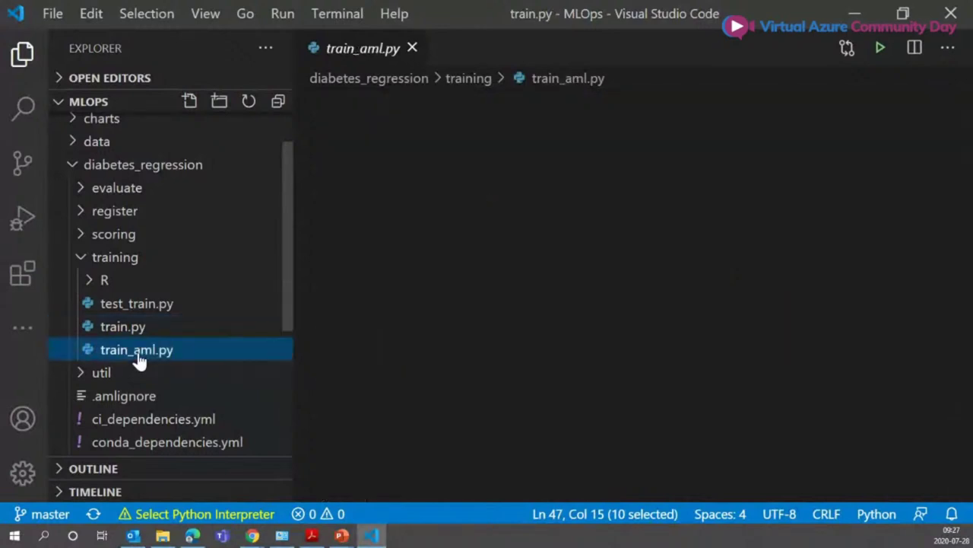
scroll(659, 279, "down", 11)
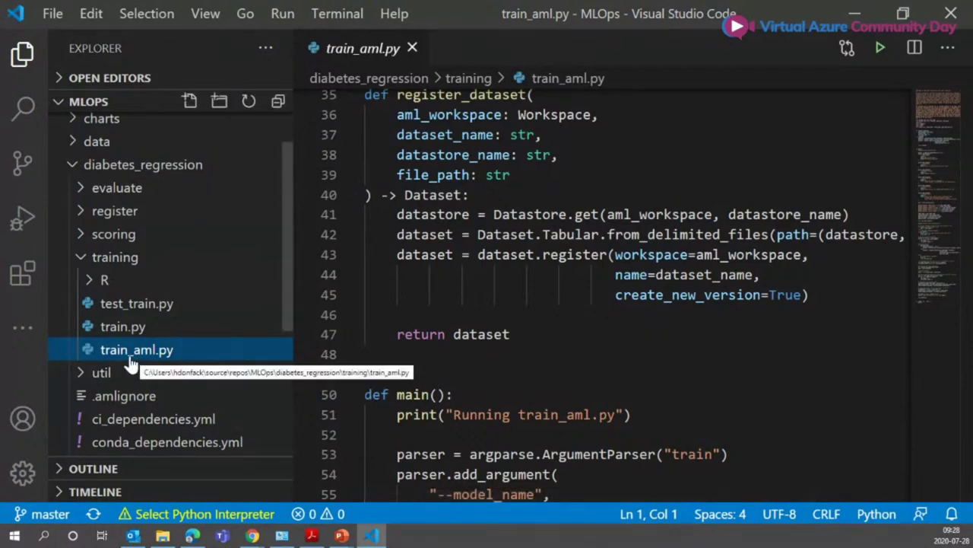
left_click(141, 312)
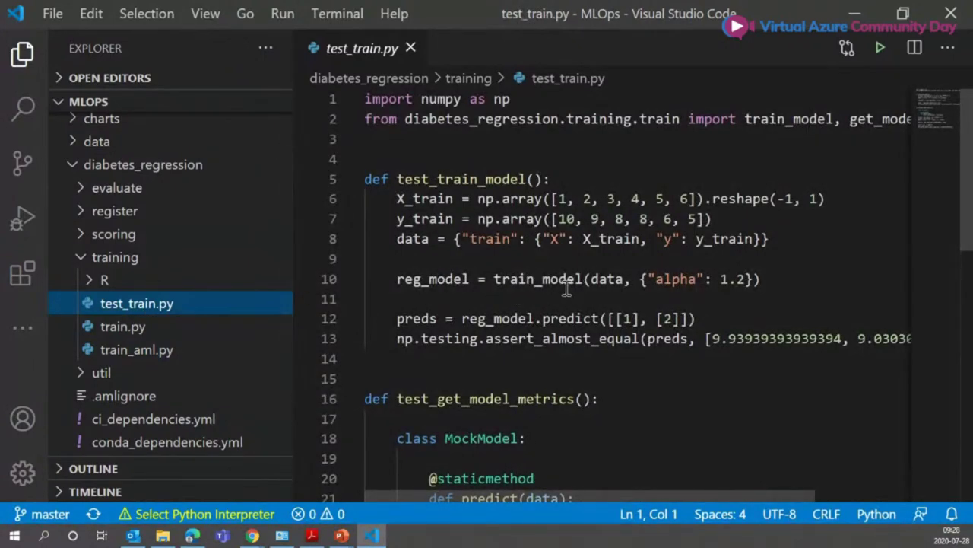
scroll(567, 288, "down", 3)
scroll(567, 288, "down", 3)
scroll(565, 282, "up", 3)
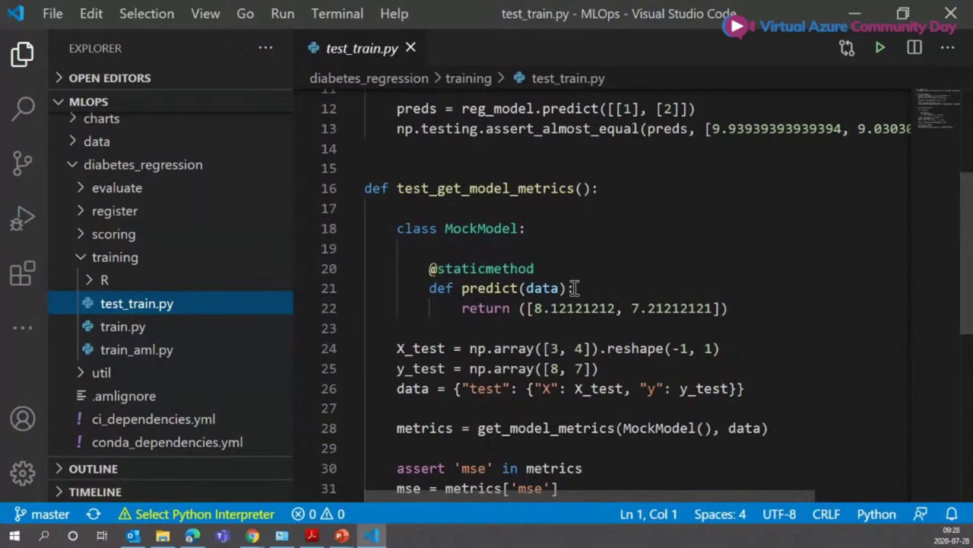
scroll(570, 294, "down", 3)
left_click(82, 258)
Open evaluate_model.py and scroll through its run_id arguments and production-versus-new mse comparison.
left_click(83, 190)
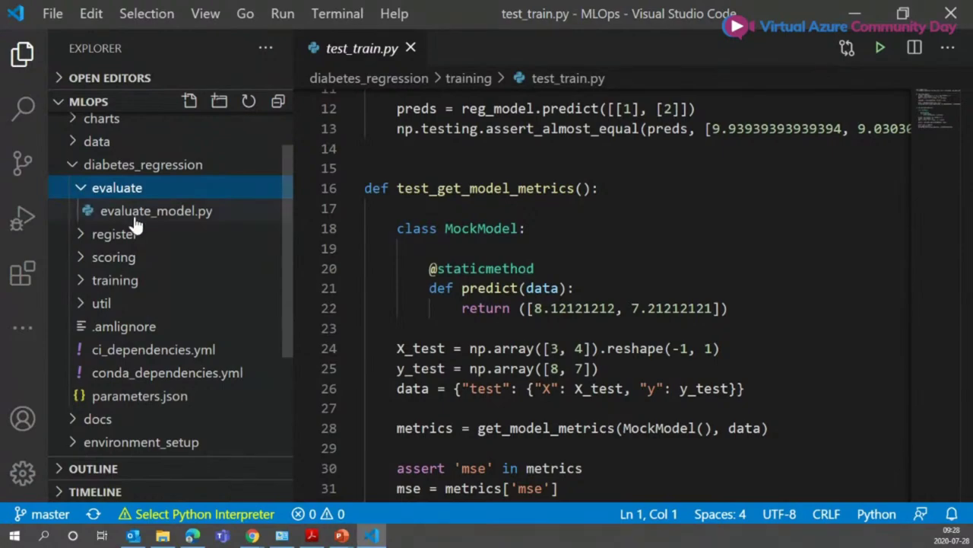
left_click(137, 212)
scroll(605, 292, "down", 6)
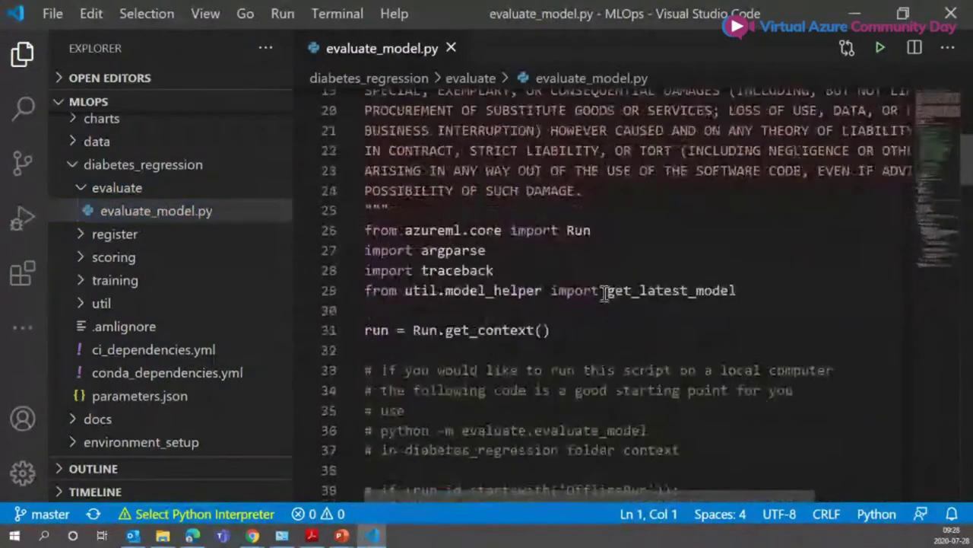
scroll(605, 293, "down", 10)
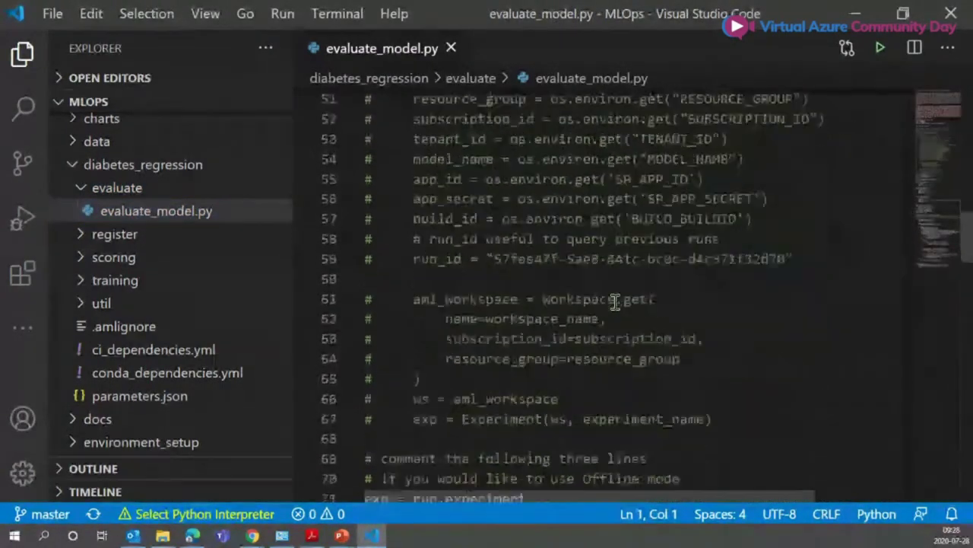
scroll(614, 300, "down", 8)
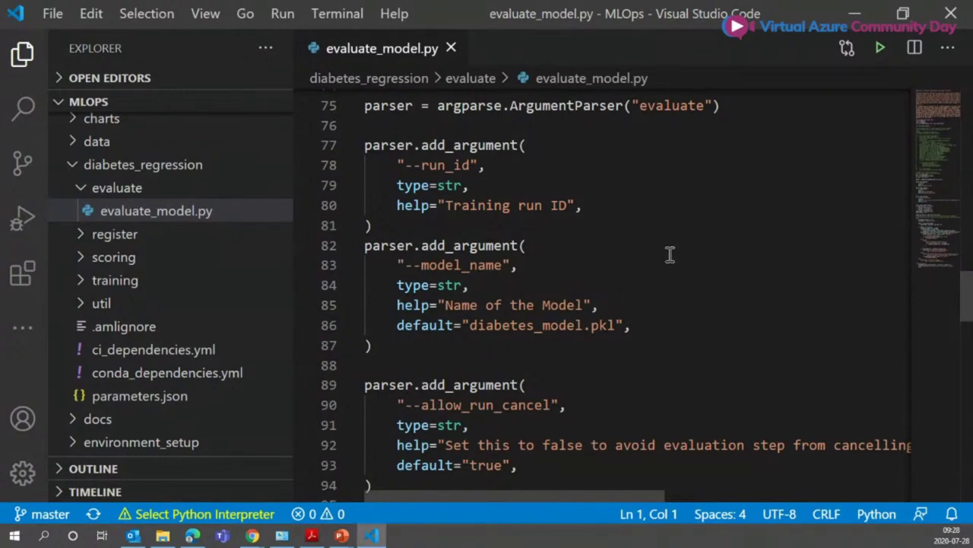
left_click(576, 226)
scroll(577, 234, "down", 1)
scroll(576, 234, "down", 1)
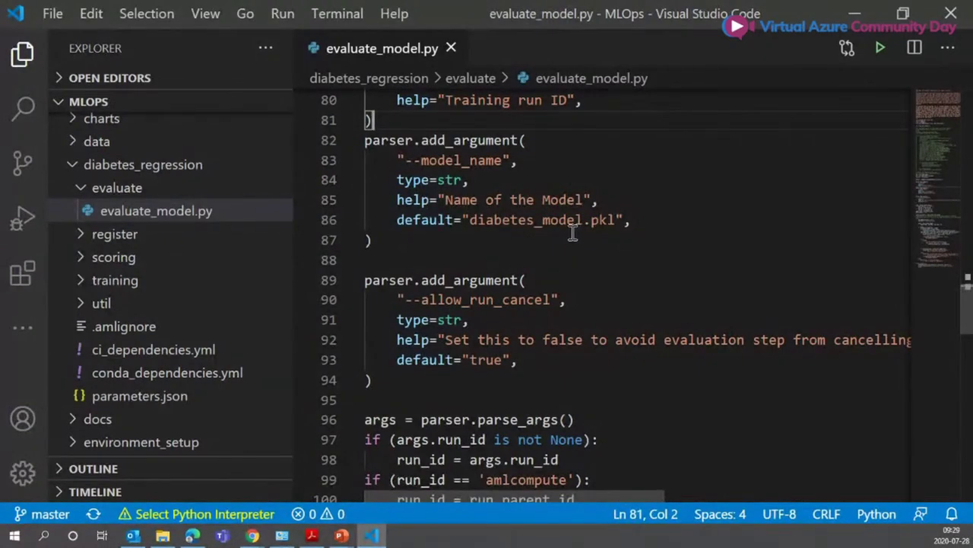
scroll(596, 327, "down", 4)
scroll(597, 328, "down", 2)
scroll(597, 329, "down", 5)
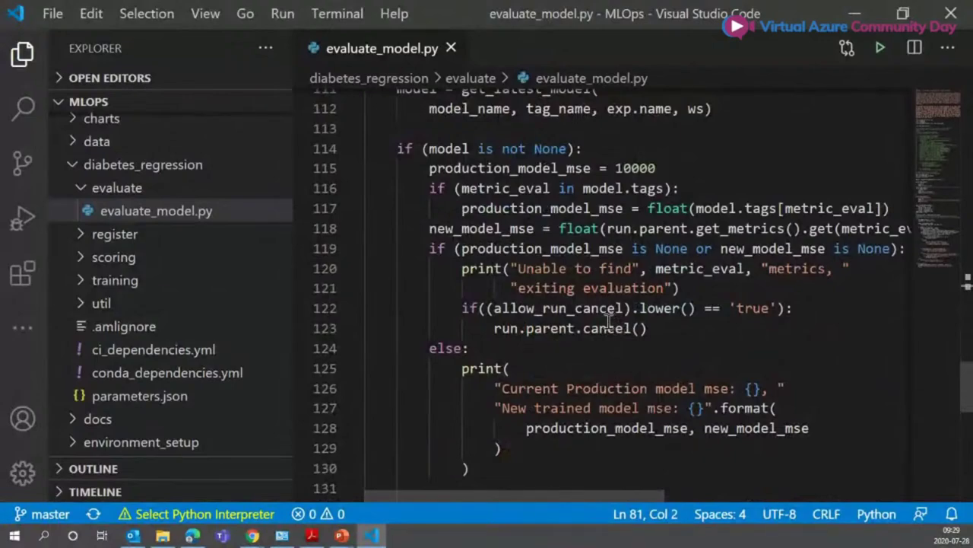
left_click(91, 234)
Review register_model.py's --run_id, --model_name (diabetes_model.pkl) and --step_input arguments.
left_click(147, 262)
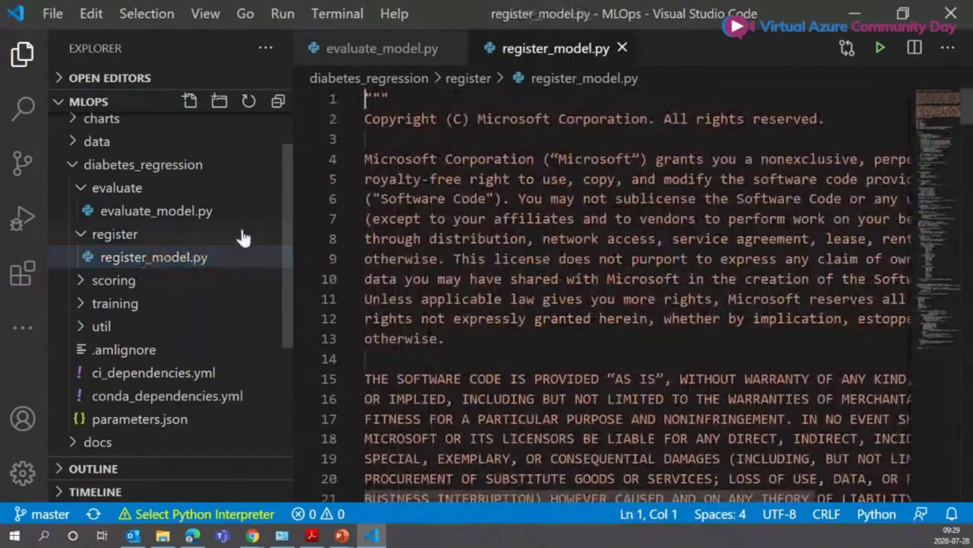
scroll(589, 278, "down", 7)
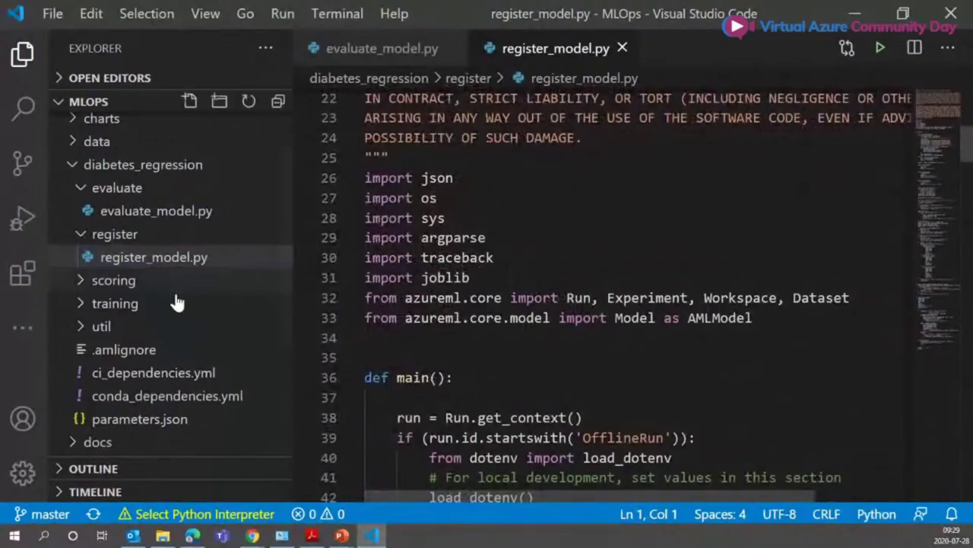
scroll(529, 335, "down", 7)
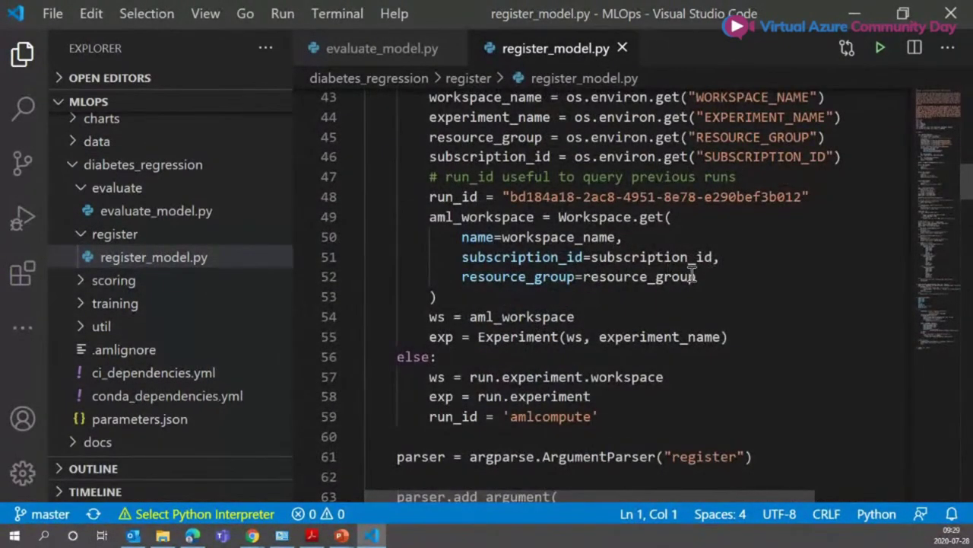
scroll(765, 341, "up", 1)
scroll(685, 327, "down", 2)
scroll(622, 320, "down", 4)
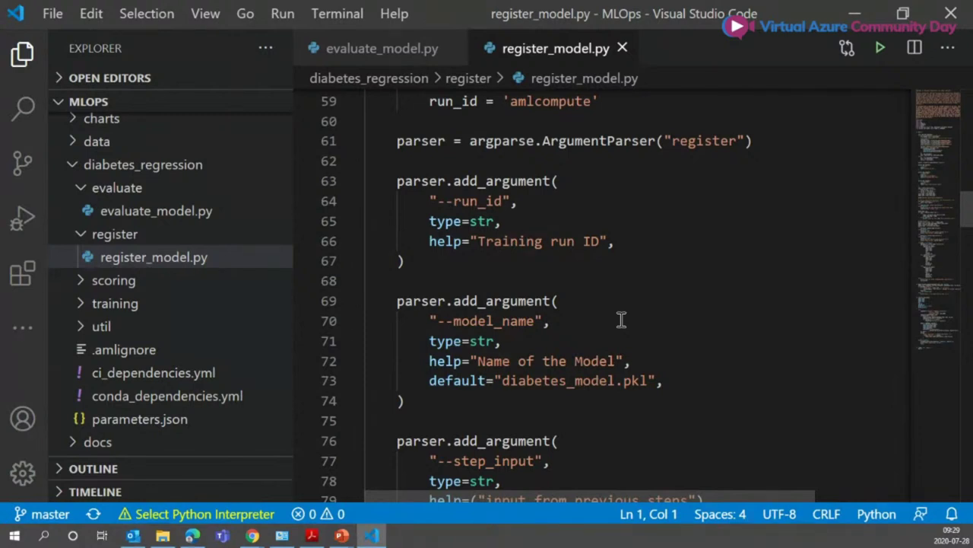
left_click(79, 281)
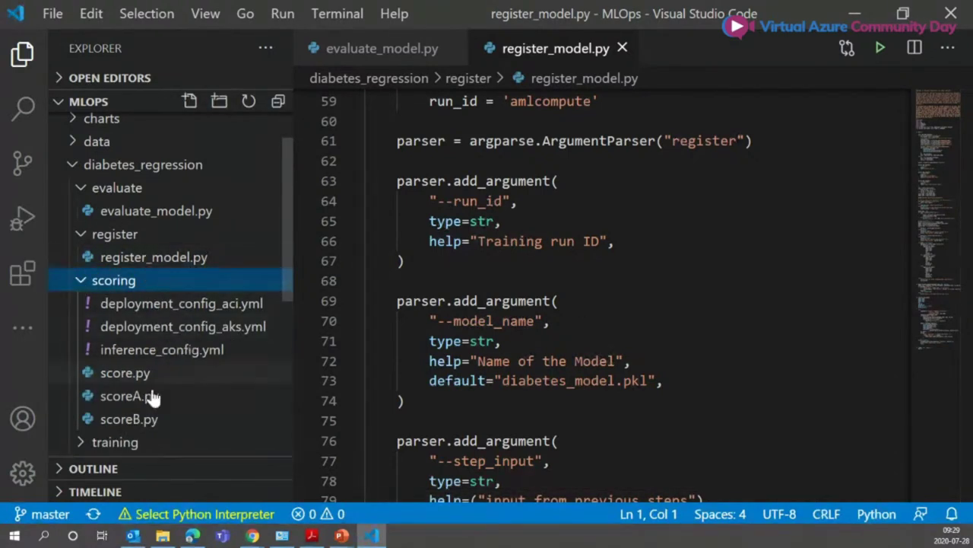
Open score.py and scroll through init, the input_sample/output_sample arrays and schema decorators.
left_click(128, 374)
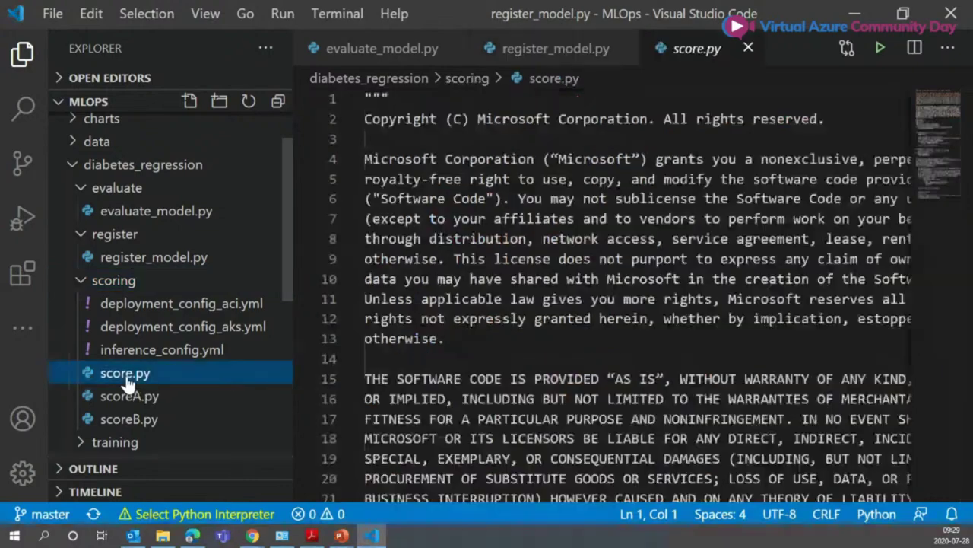
scroll(547, 297, "down", 9)
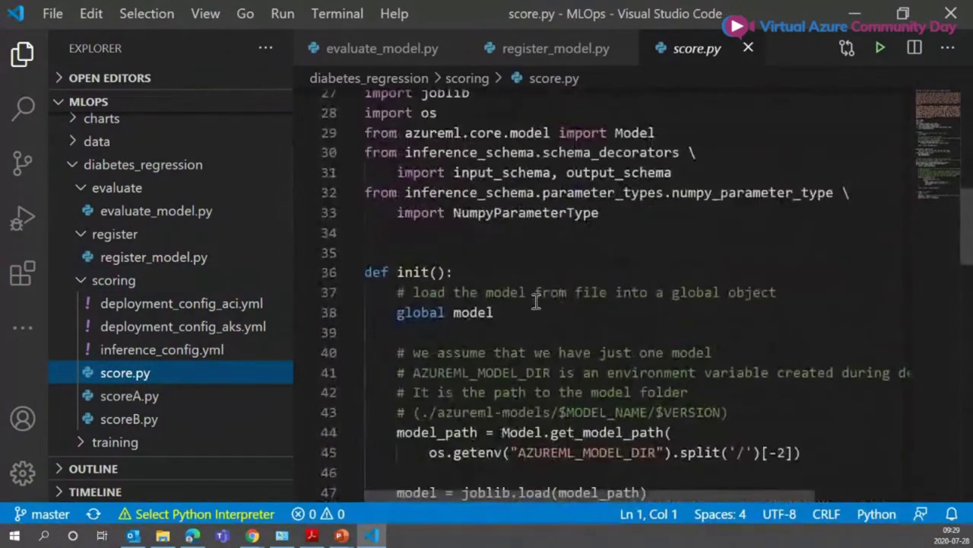
left_click(572, 329)
scroll(574, 315, "down", 3)
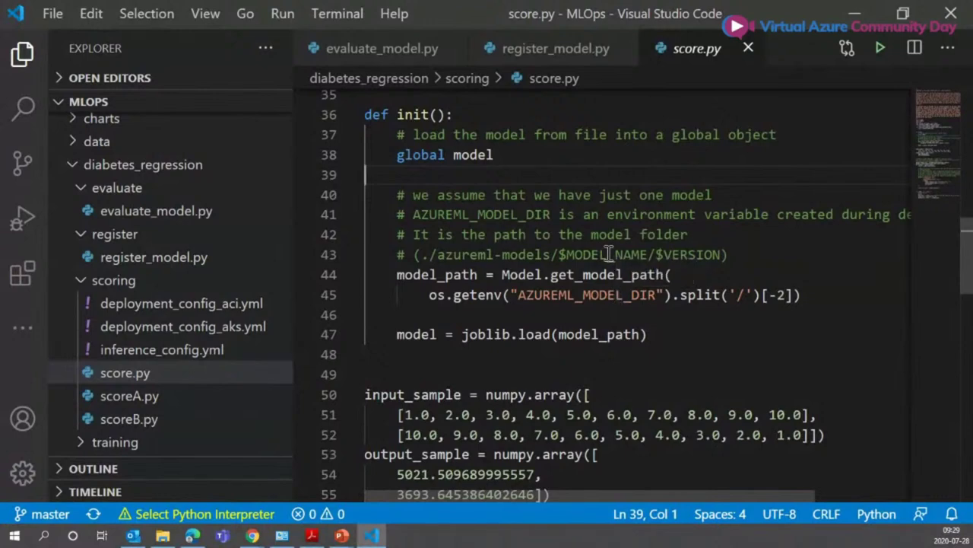
scroll(609, 254, "down", 3)
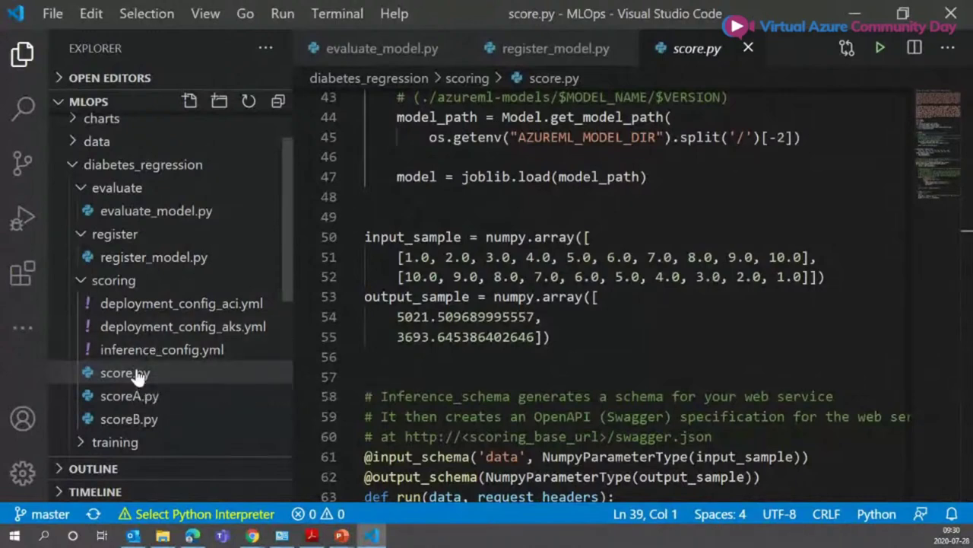
scroll(205, 396, "up", 1)
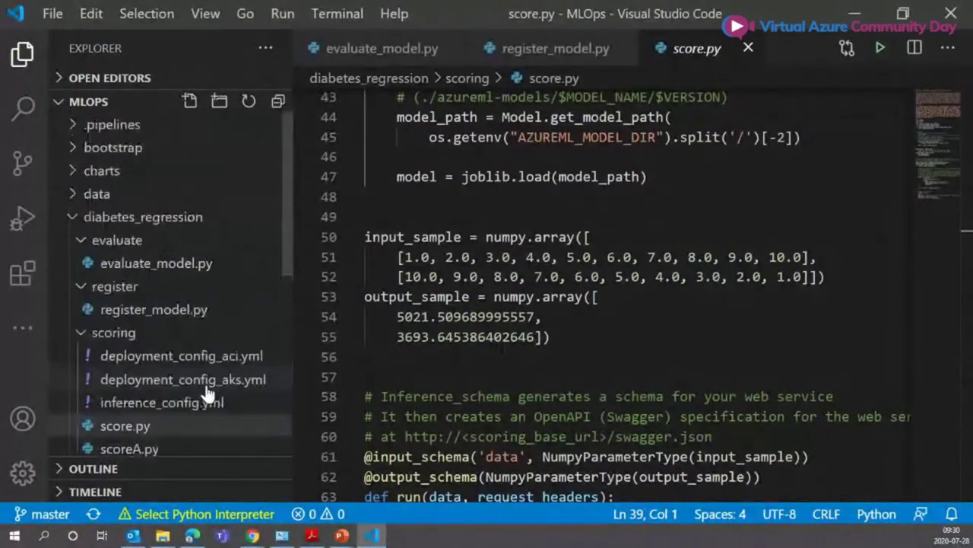
Open data/diabetes.csv with its AGE to Y columns and dismiss the .csv extension suggestion.
left_click(76, 219)
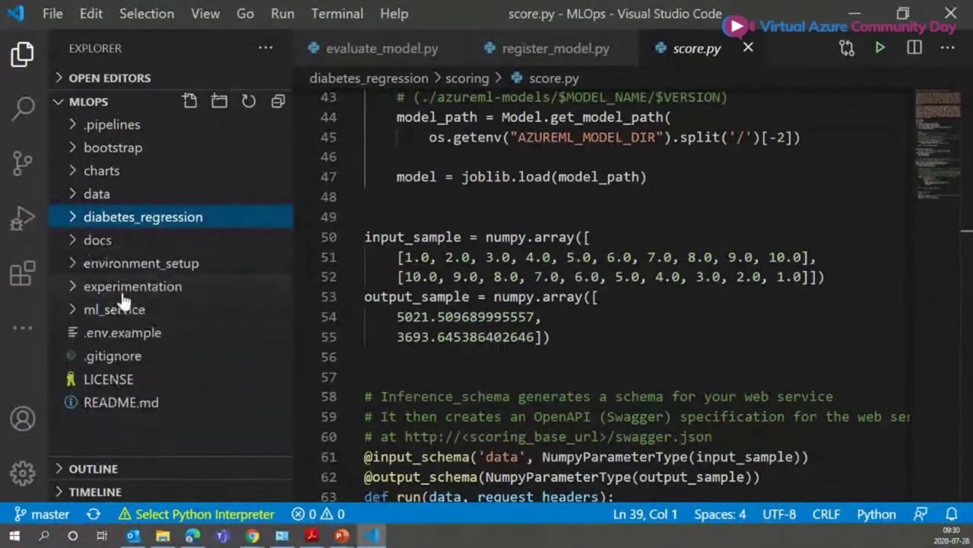
left_click(70, 196)
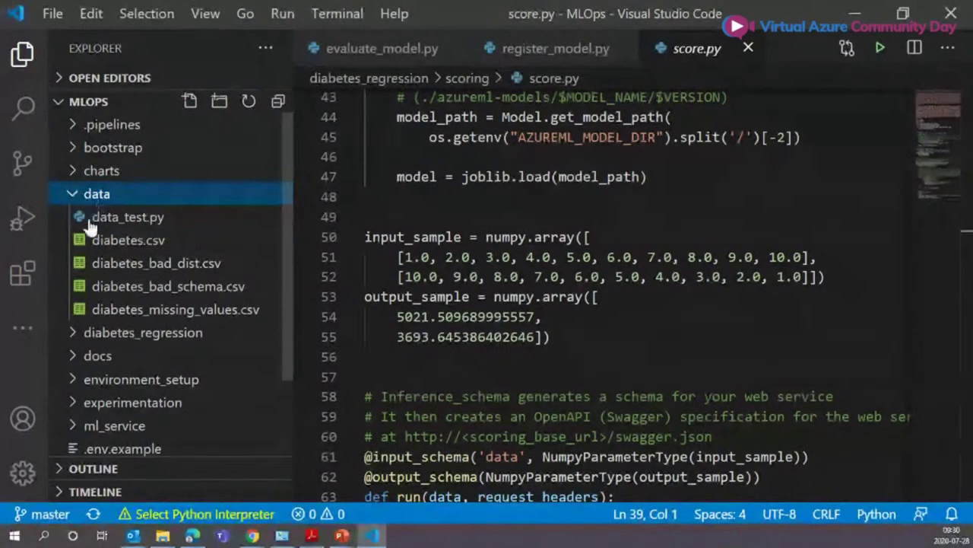
left_click(144, 246)
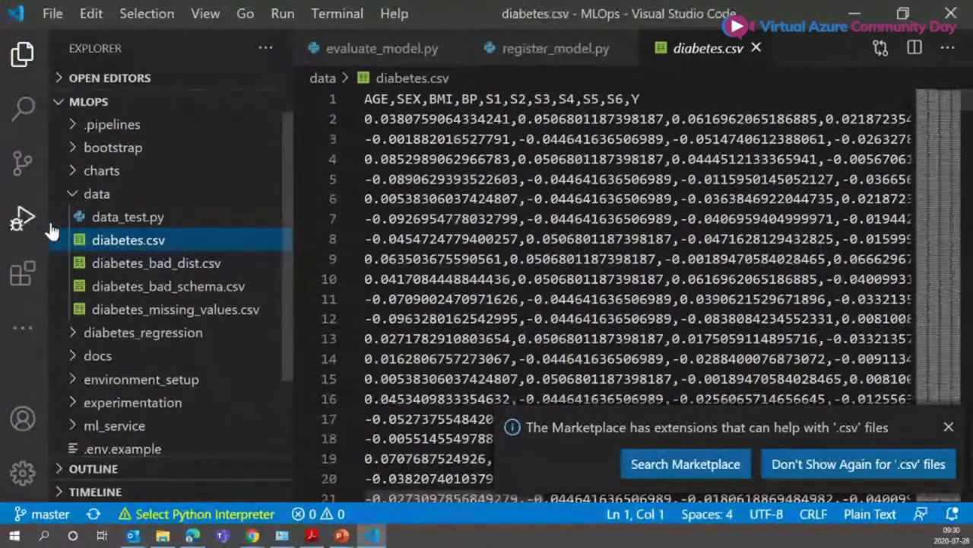
left_click(70, 199)
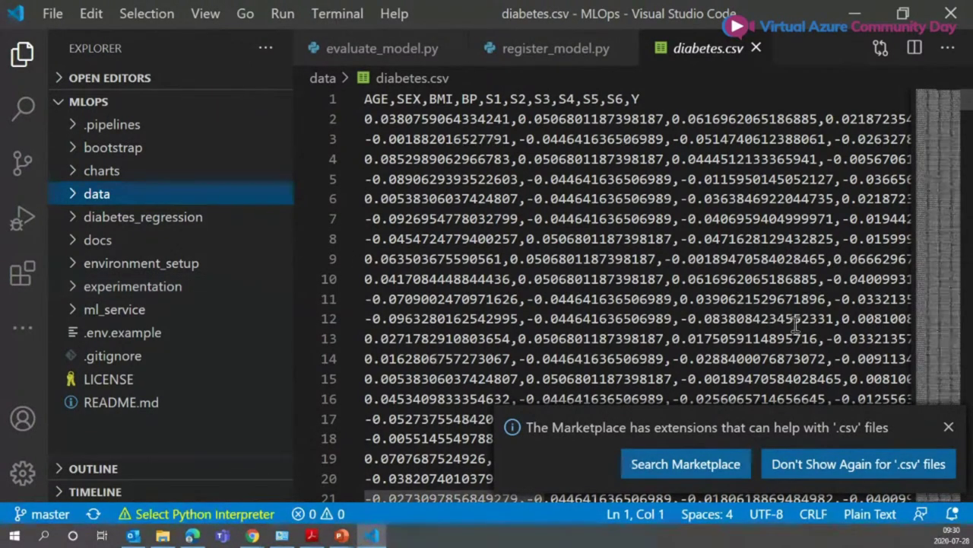
left_click(949, 428)
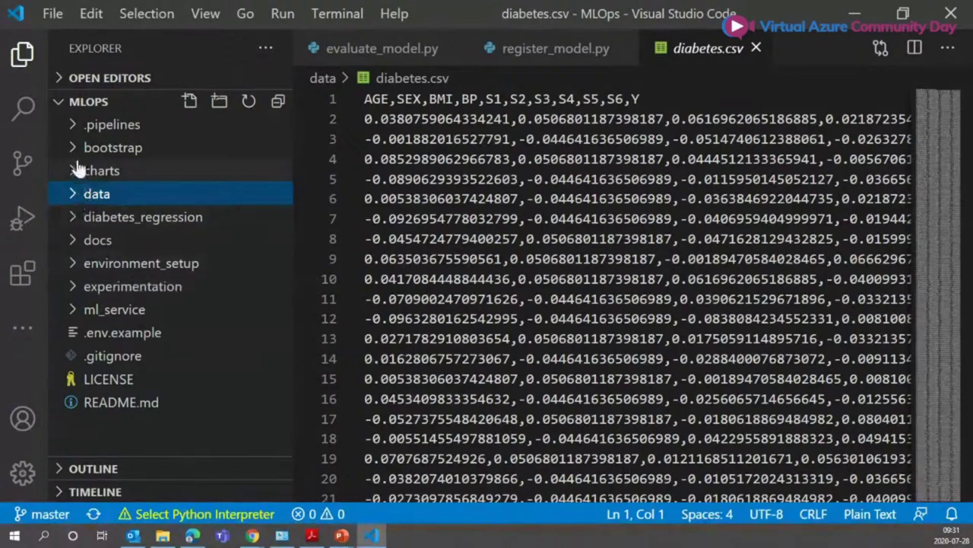
Open cloud-environment.json from environment_setup/arm-templates and show its ARM Viewer resource diagram beside the code.
left_click(68, 266)
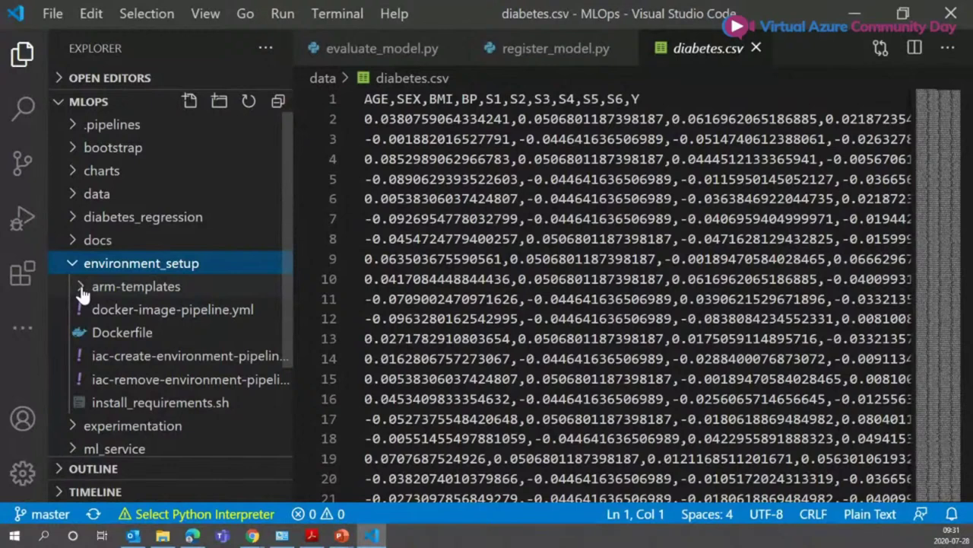
left_click(82, 292)
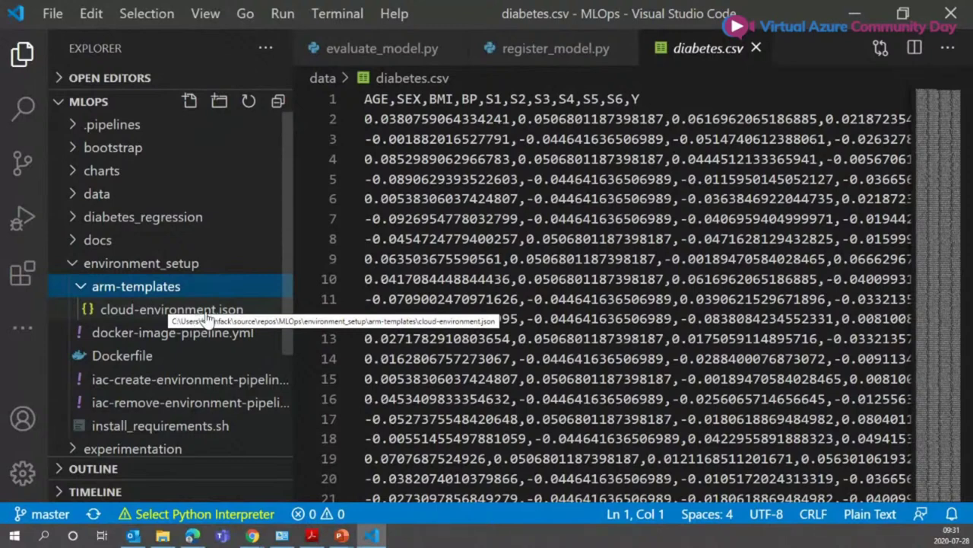
double_click(167, 310)
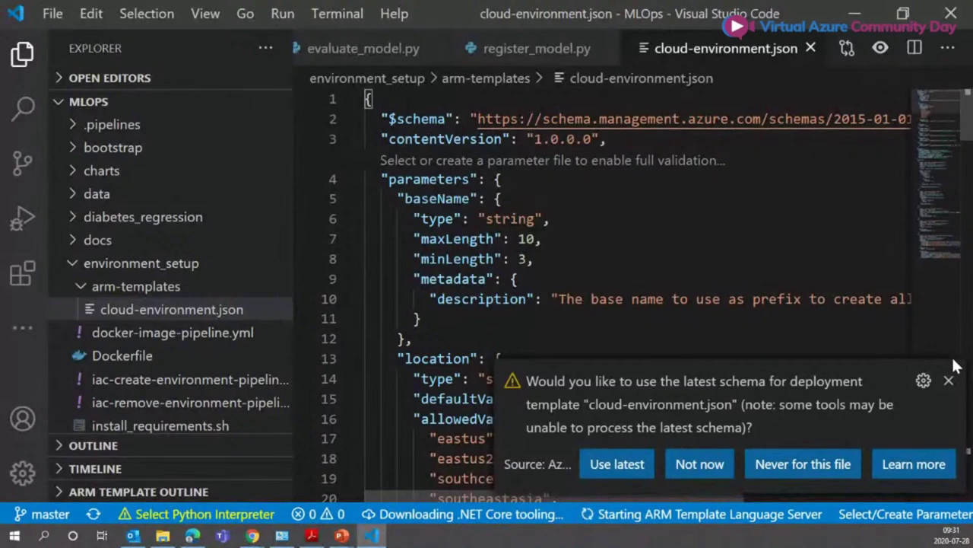
left_click(950, 381)
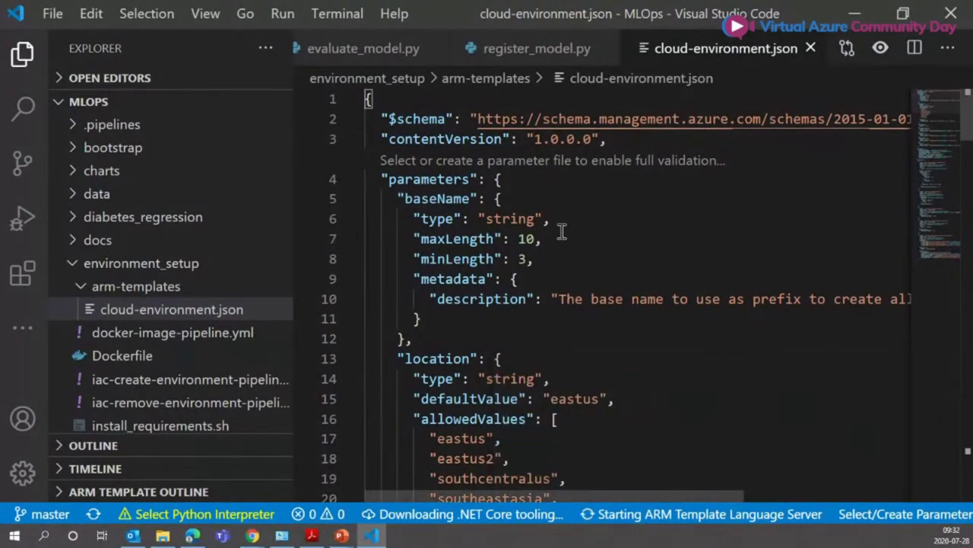
left_click(881, 48)
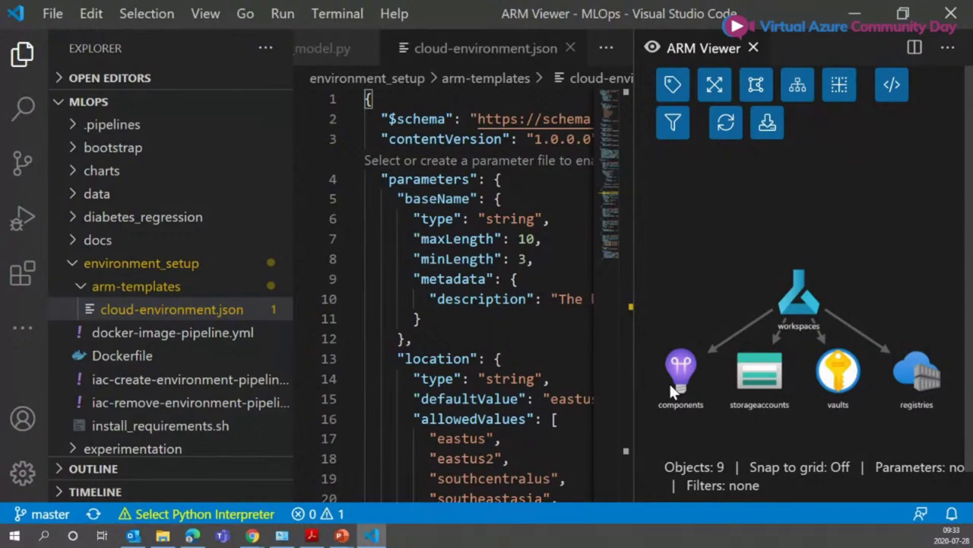
Close the ARM diagram, review the template's variables and resources, and open iac-create-environment-pipeline.yml.
left_click(753, 49)
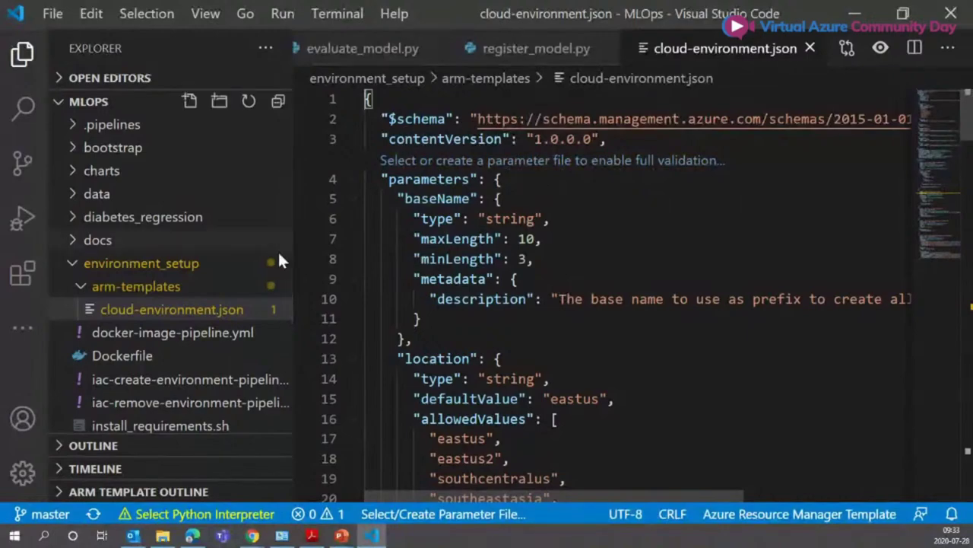
scroll(601, 220, "down", 9)
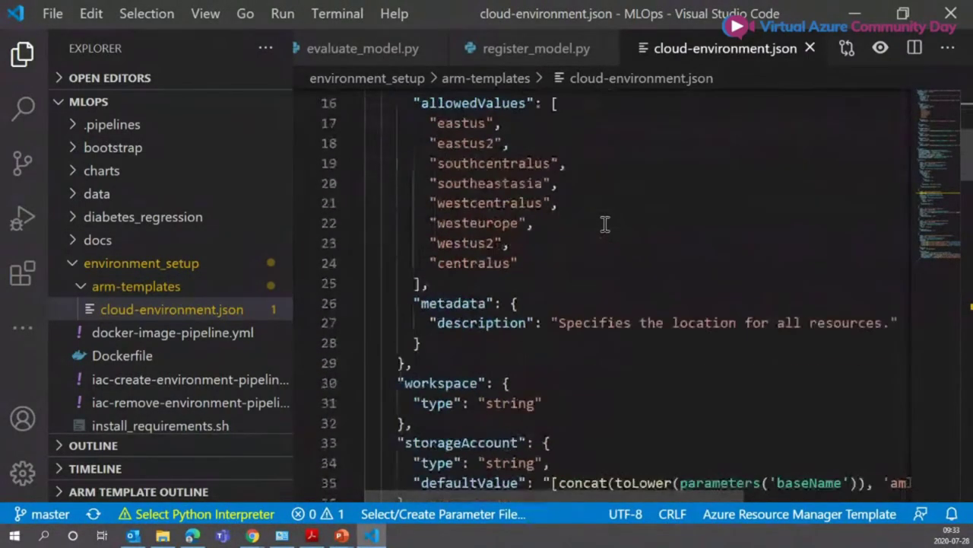
scroll(604, 225, "down", 6)
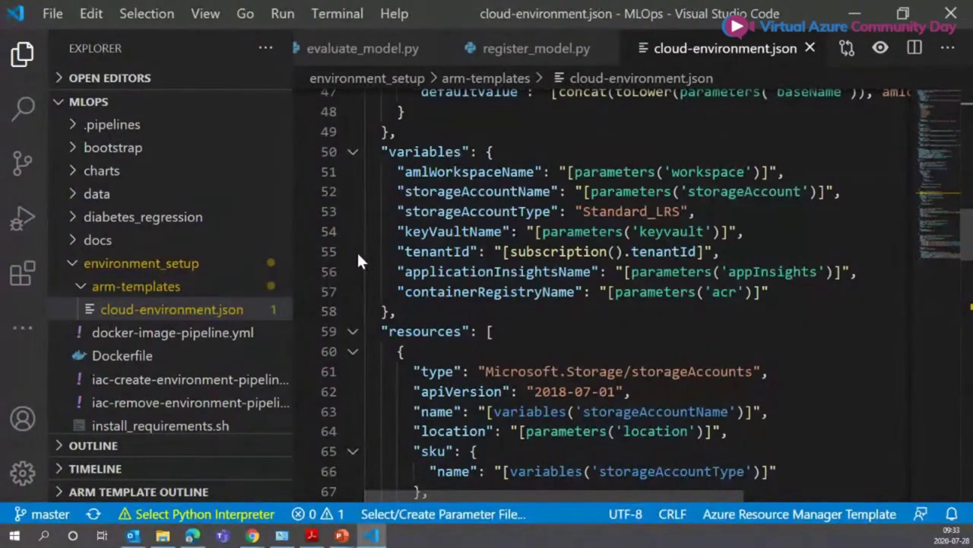
scroll(236, 334, "down", 2)
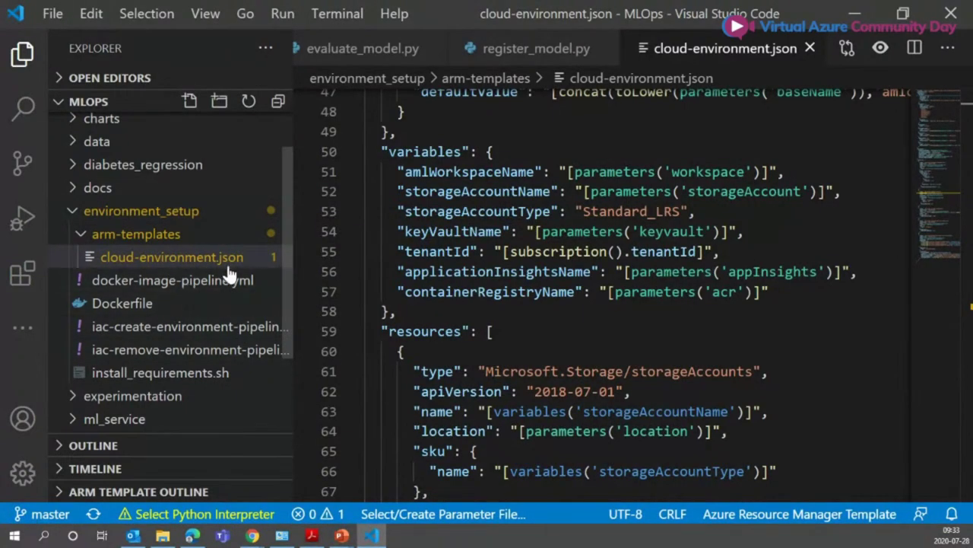
scroll(224, 281, "down", 1)
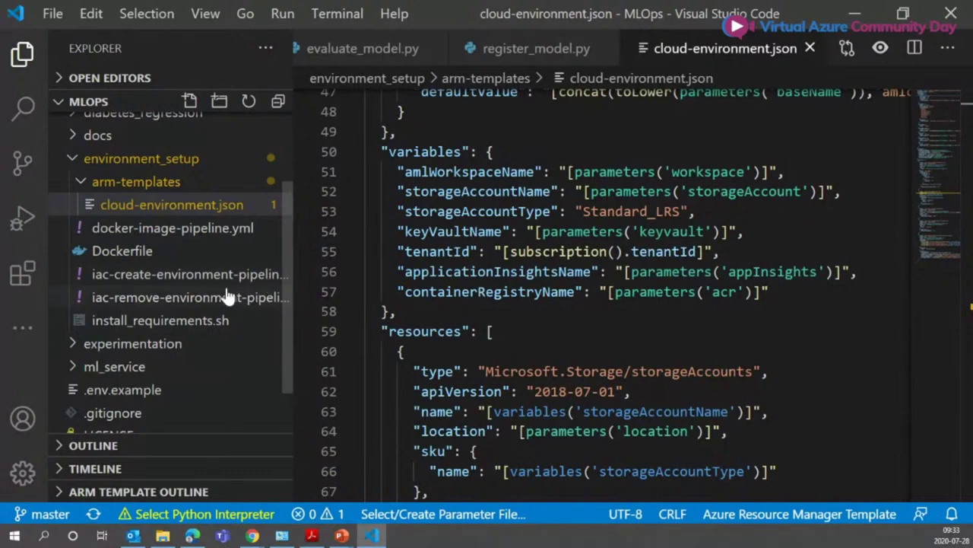
left_click(201, 283)
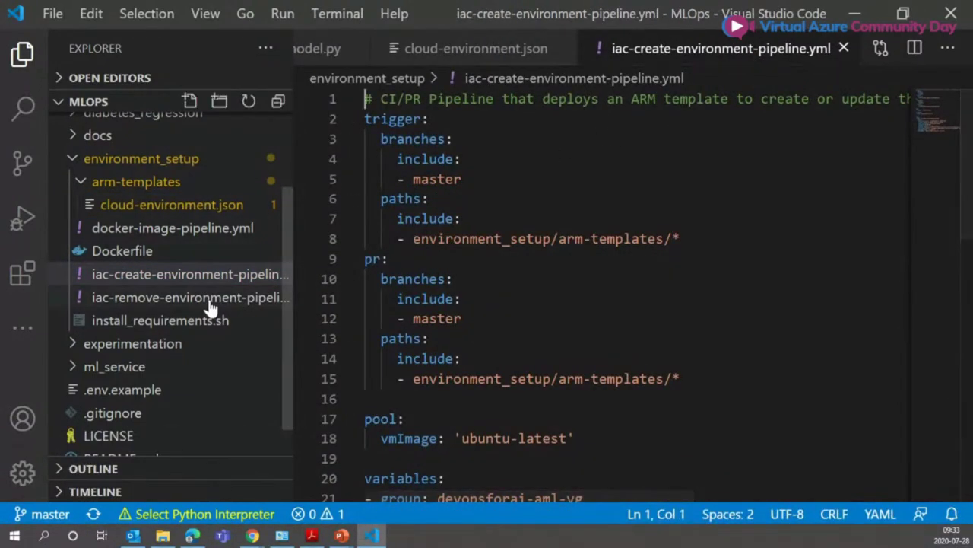
Review the YAML from the trigger paths to the AzureResourceGroupDeployment@2 step, then collapse environment_setup.
scroll(609, 189, "down", 1)
scroll(609, 189, "up", 1)
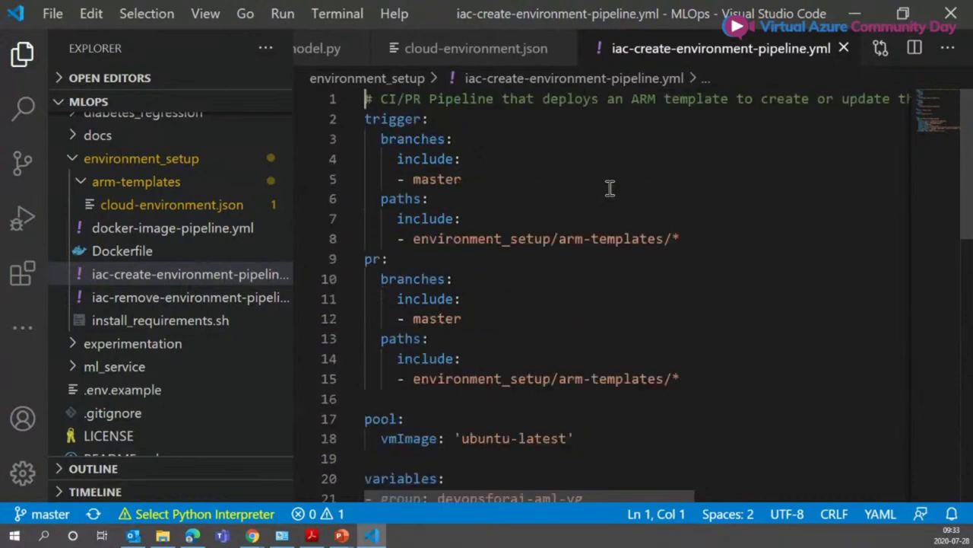
left_click(582, 206)
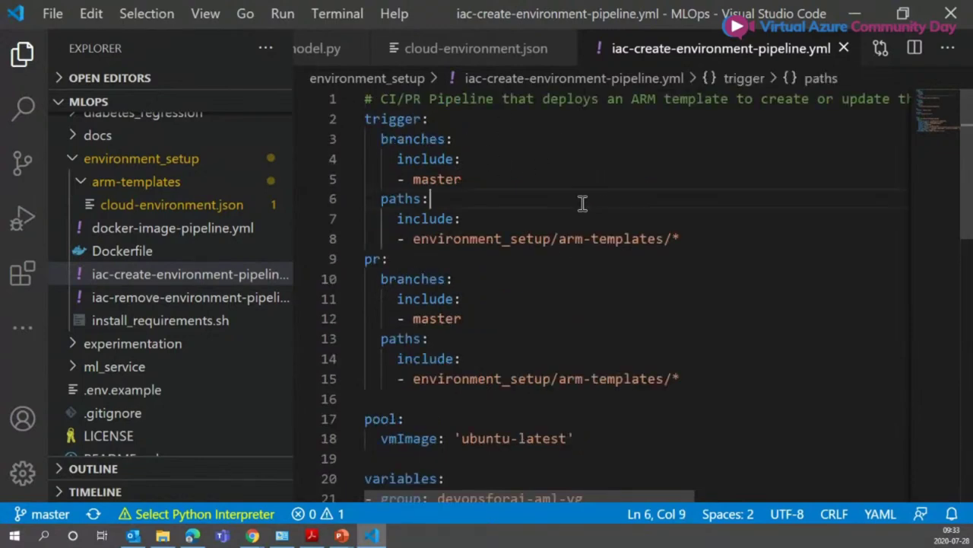
scroll(584, 216, "down", 6)
scroll(527, 235, "up", 2)
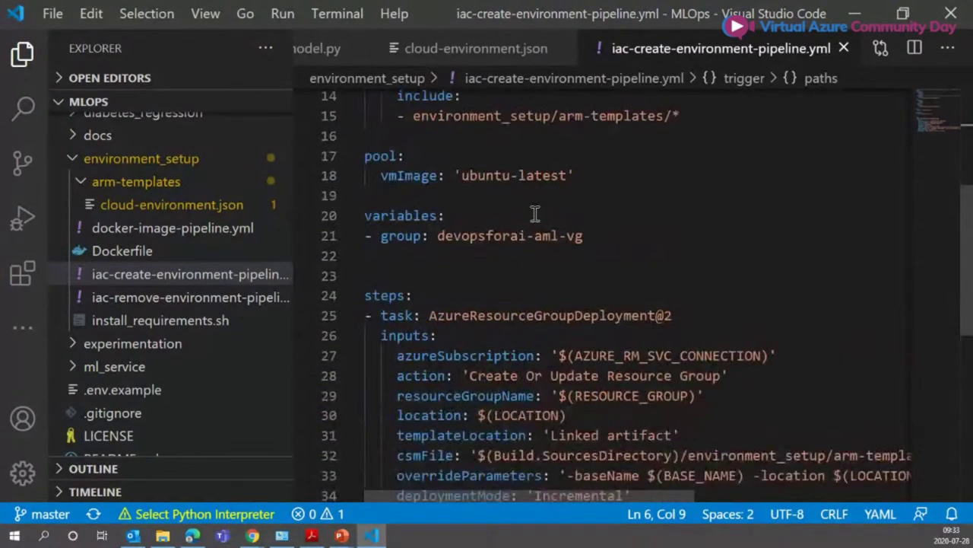
scroll(543, 232, "up", 2)
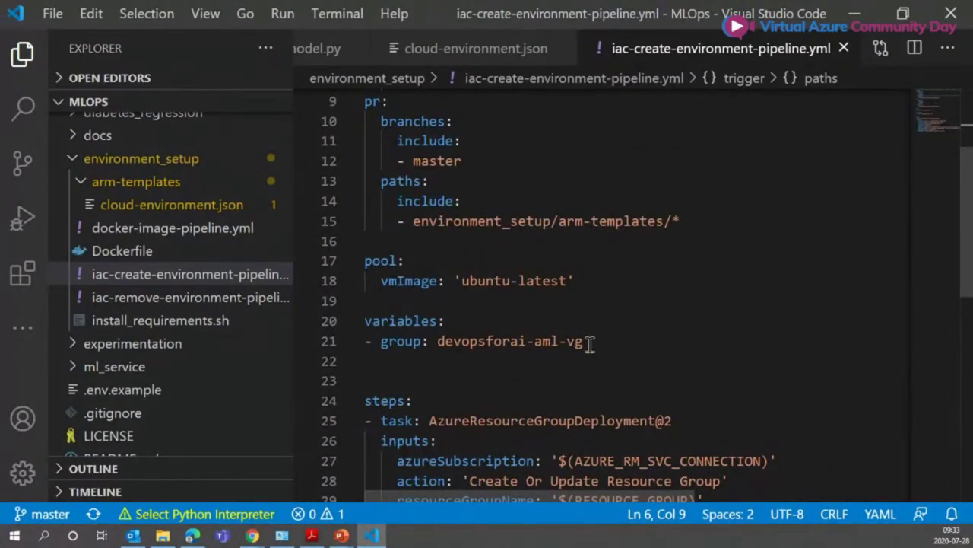
scroll(503, 411, "down", 2)
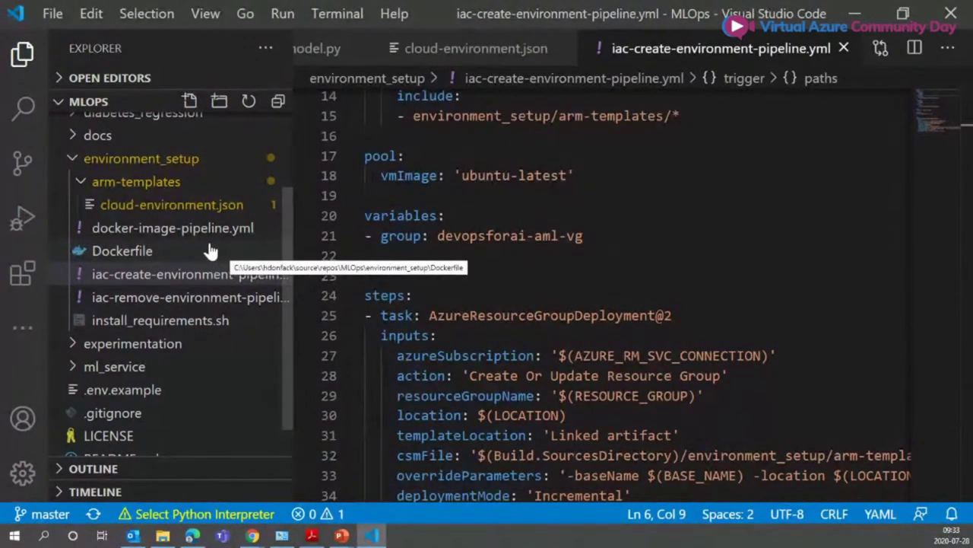
scroll(220, 239, "up", 2)
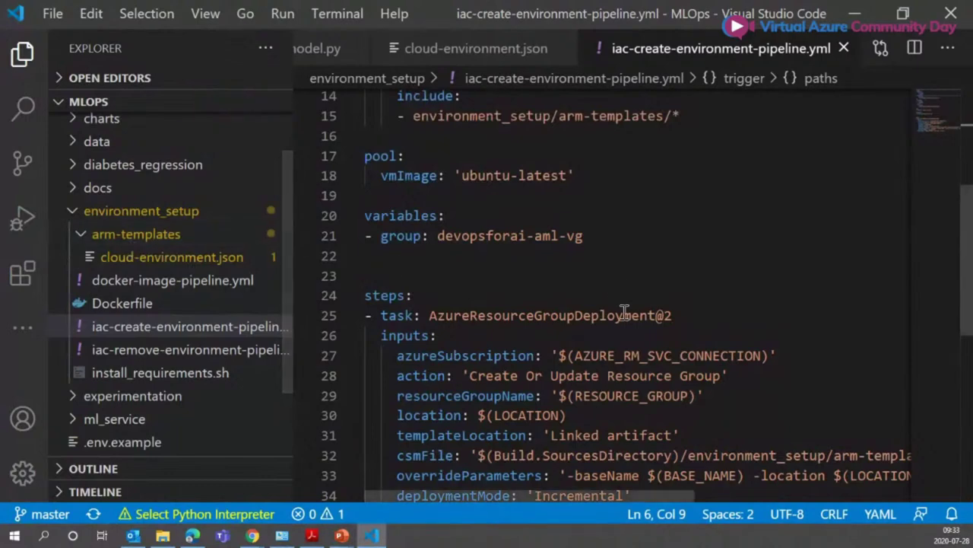
scroll(543, 324, "down", 2)
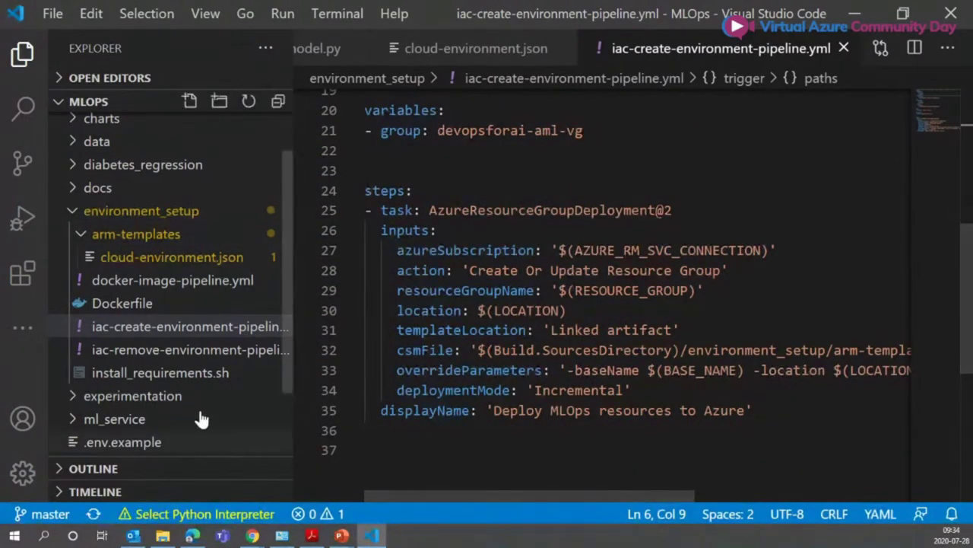
scroll(235, 382, "down", 3)
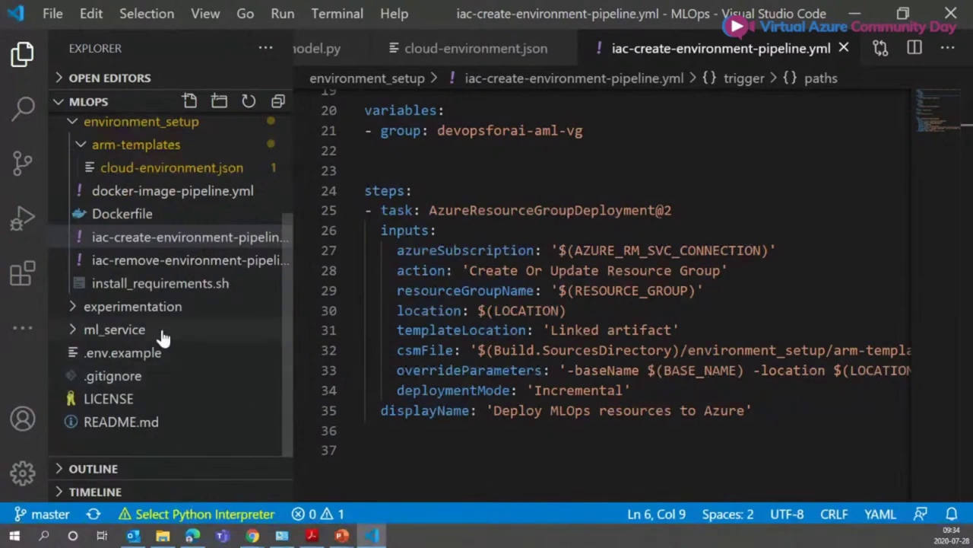
scroll(102, 332, "up", 5)
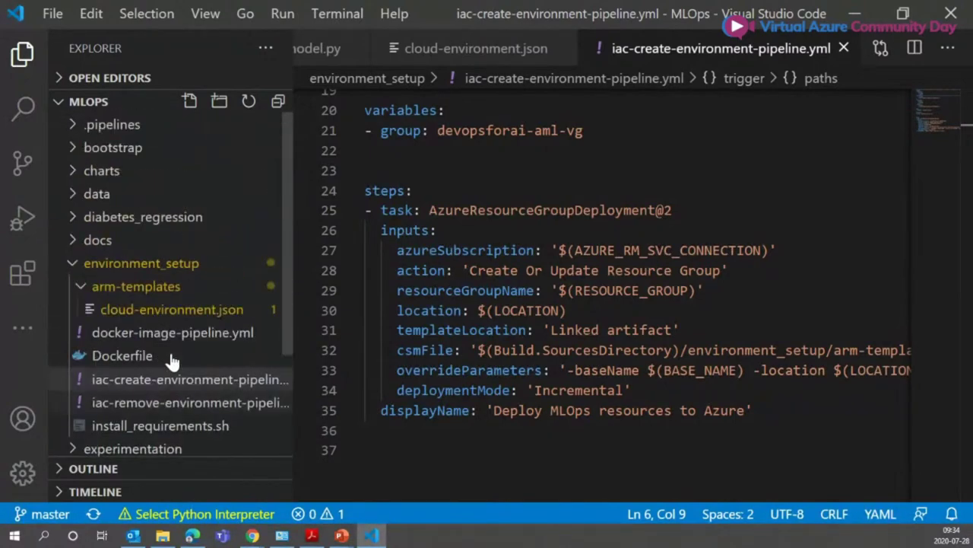
left_click(72, 266)
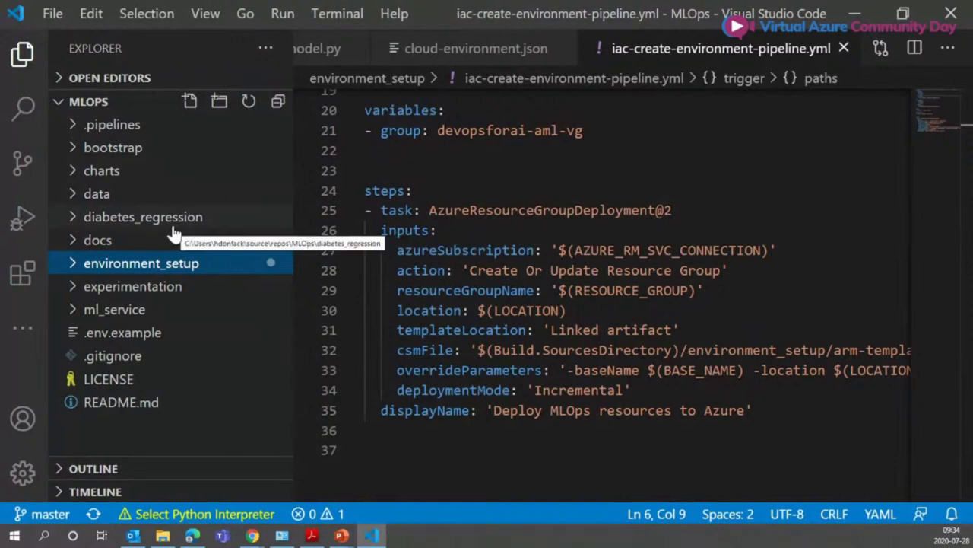
left_click(74, 309)
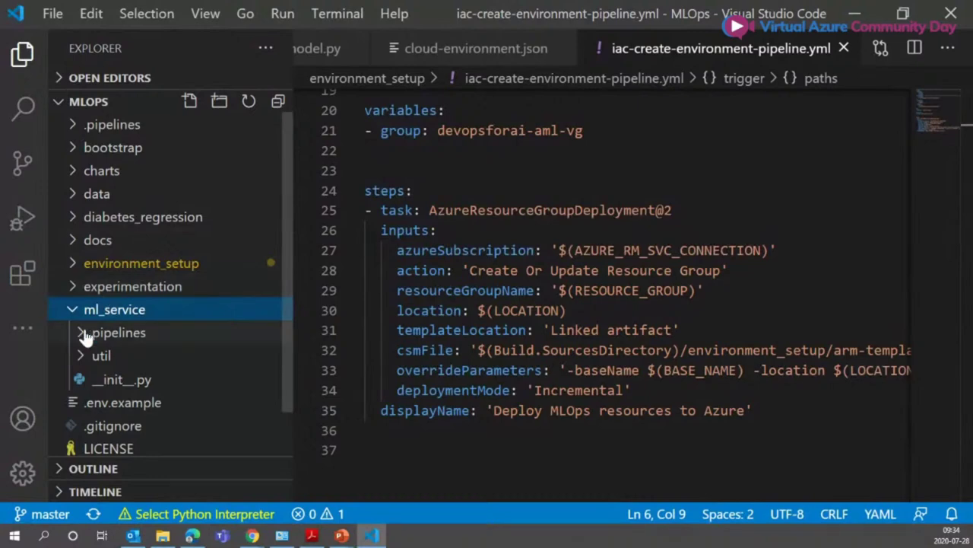
left_click(83, 339)
scroll(183, 261, "down", 1)
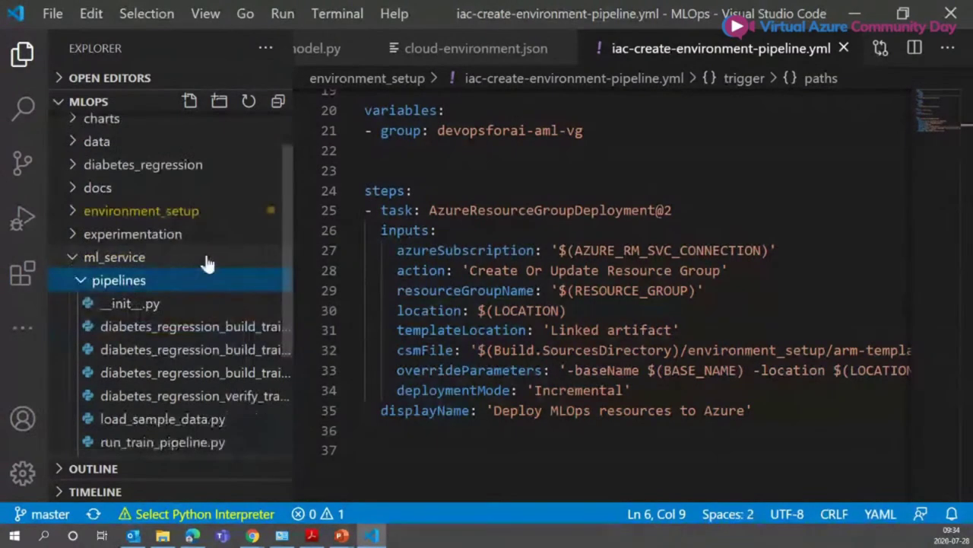
left_click_drag(293, 269, 391, 261)
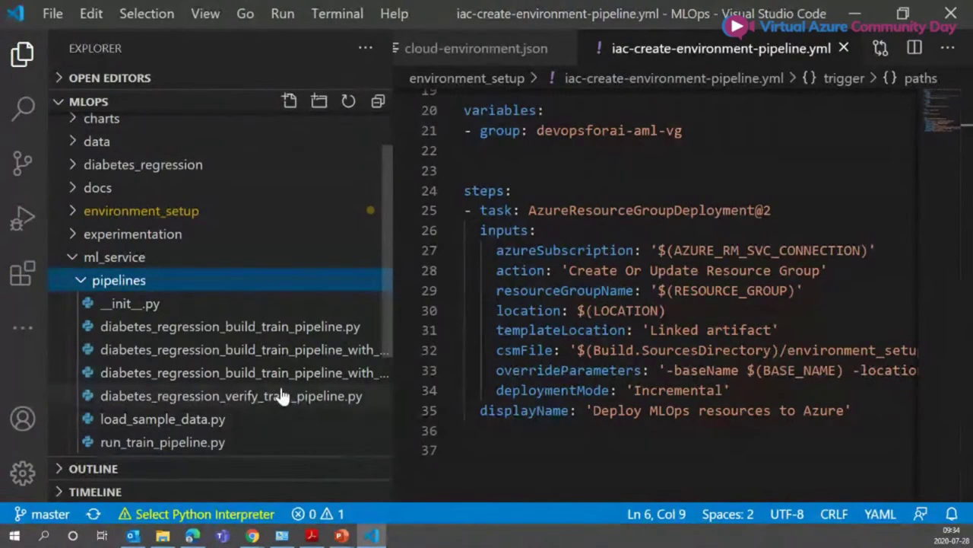
scroll(282, 390, "down", 2)
scroll(274, 388, "up", 2)
scroll(304, 260, "up", 1)
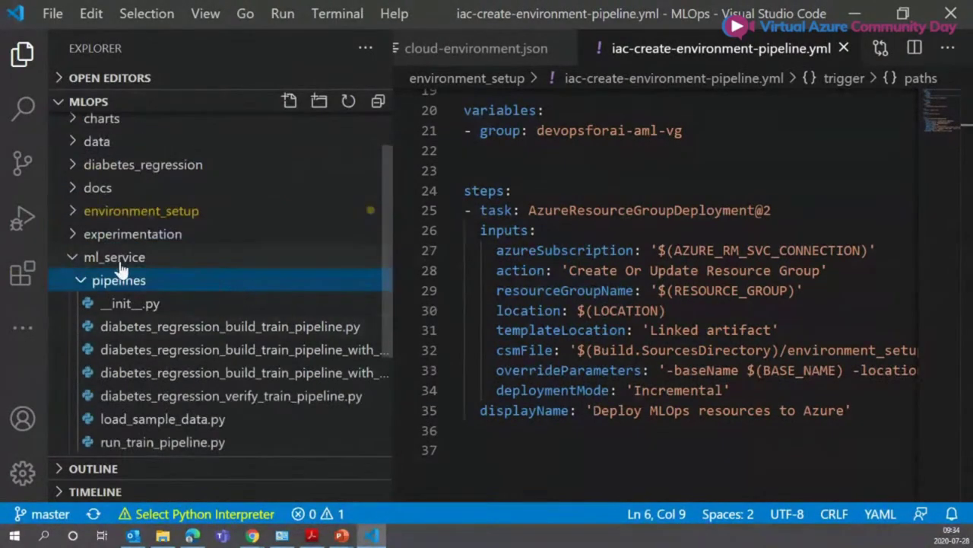
left_click(74, 260)
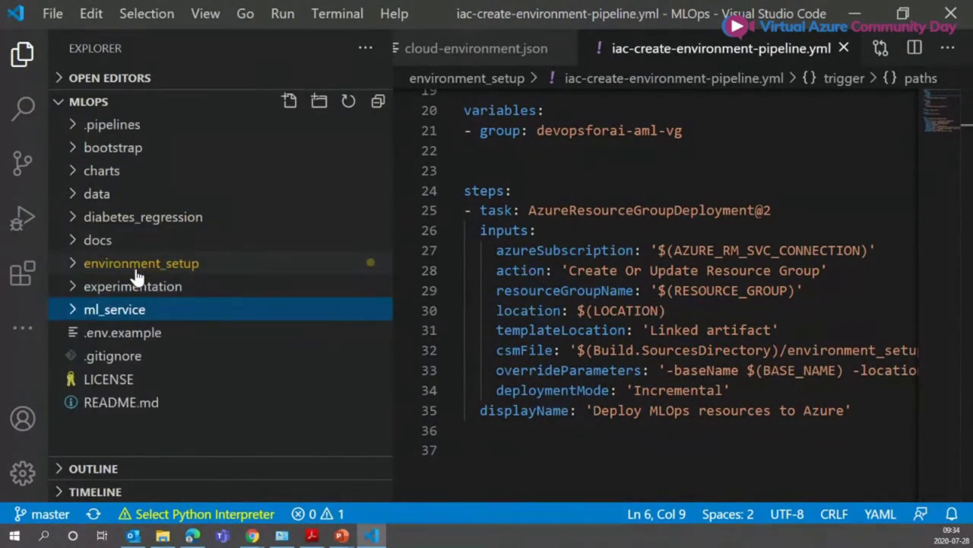
left_click(73, 124)
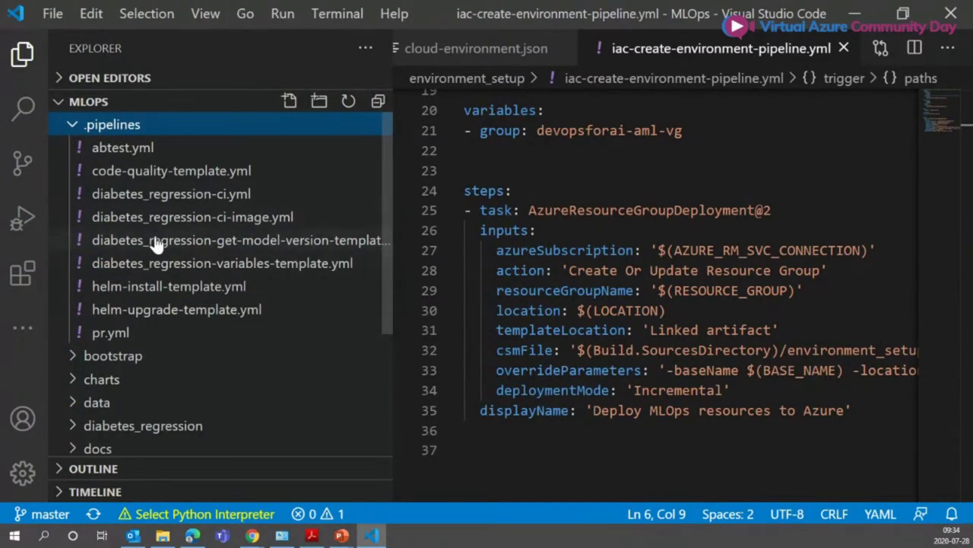
left_click(226, 200)
scroll(644, 251, "down", 6)
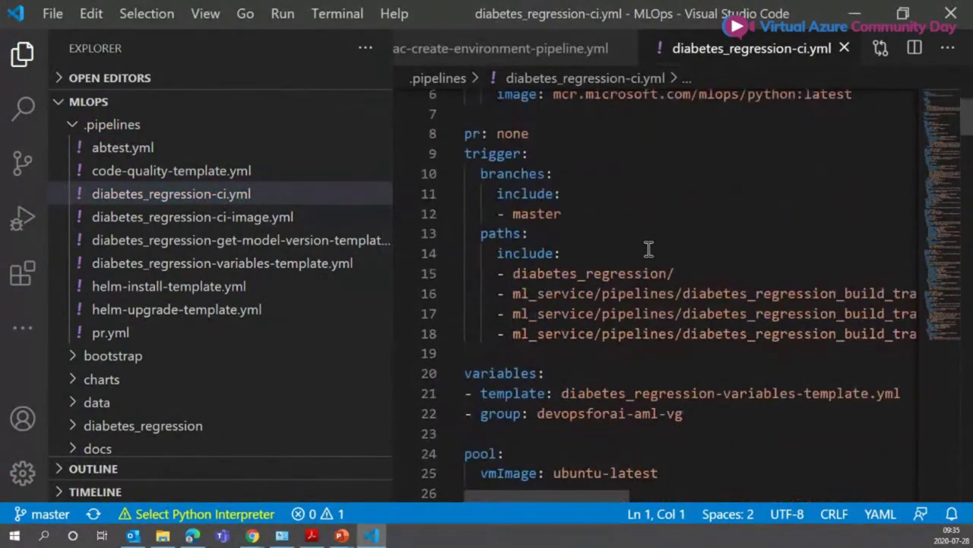
scroll(655, 246, "down", 2)
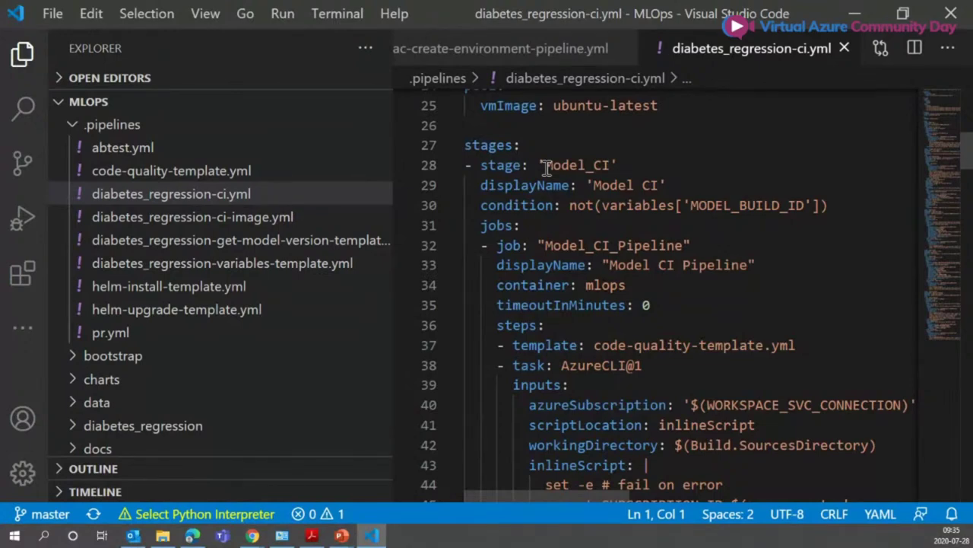
left_click(505, 165)
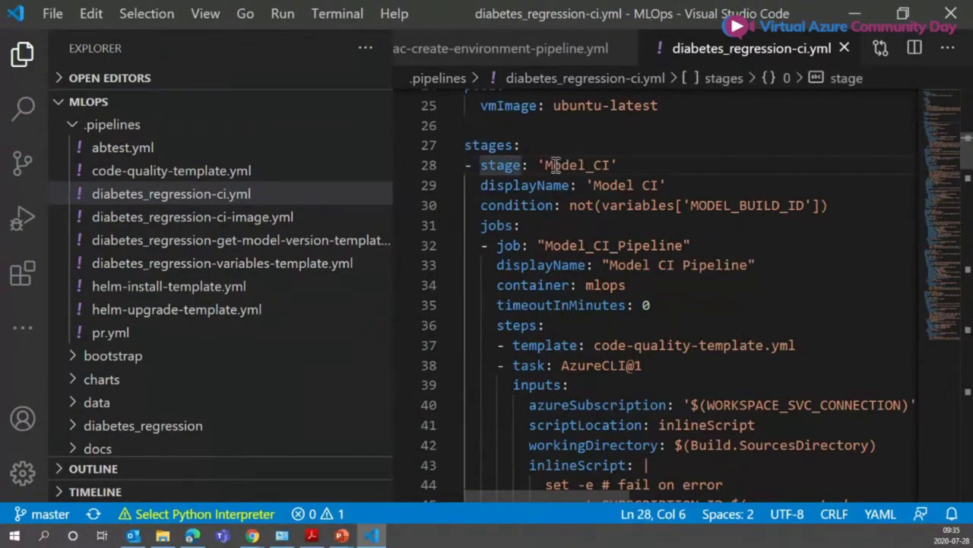
scroll(639, 177, "down", 2)
scroll(628, 190, "up", 2)
scroll(591, 262, "down", 1)
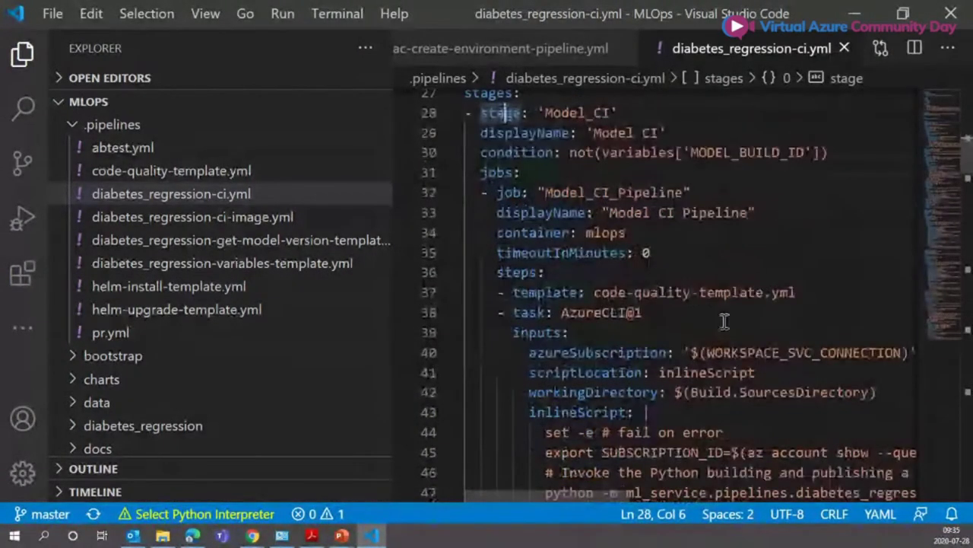
left_click(674, 293)
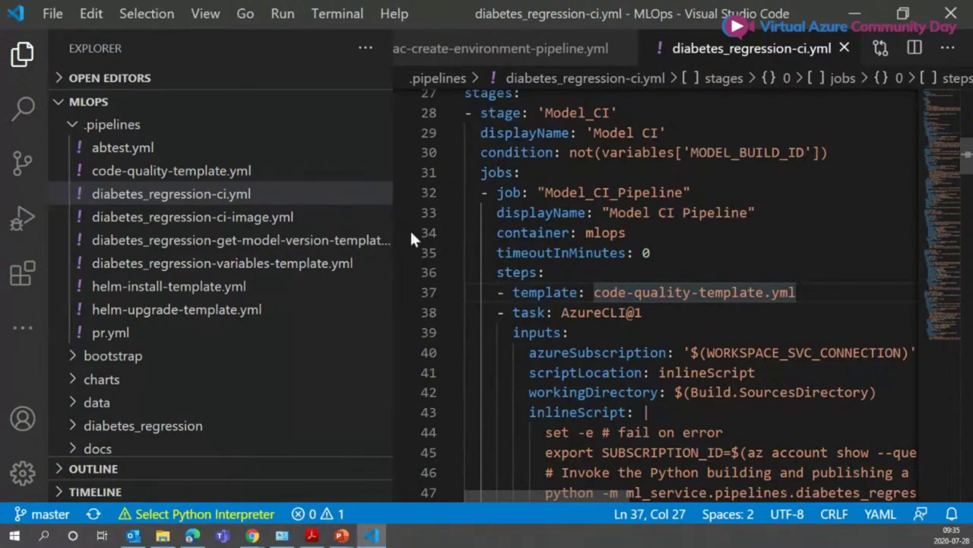
Open code-quality-template.yml in its own tab and scroll through it.
left_click(164, 170)
left_click(165, 170)
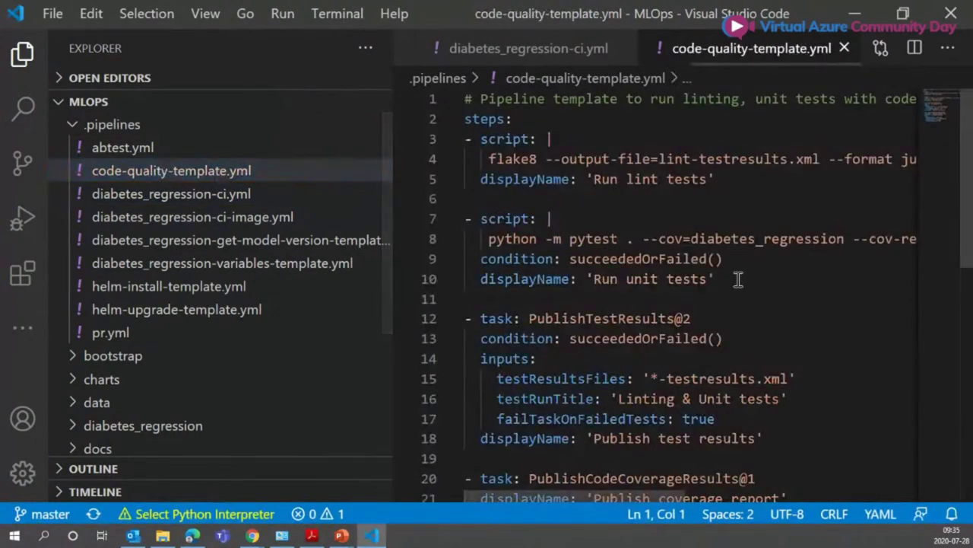
scroll(651, 285, "down", 1)
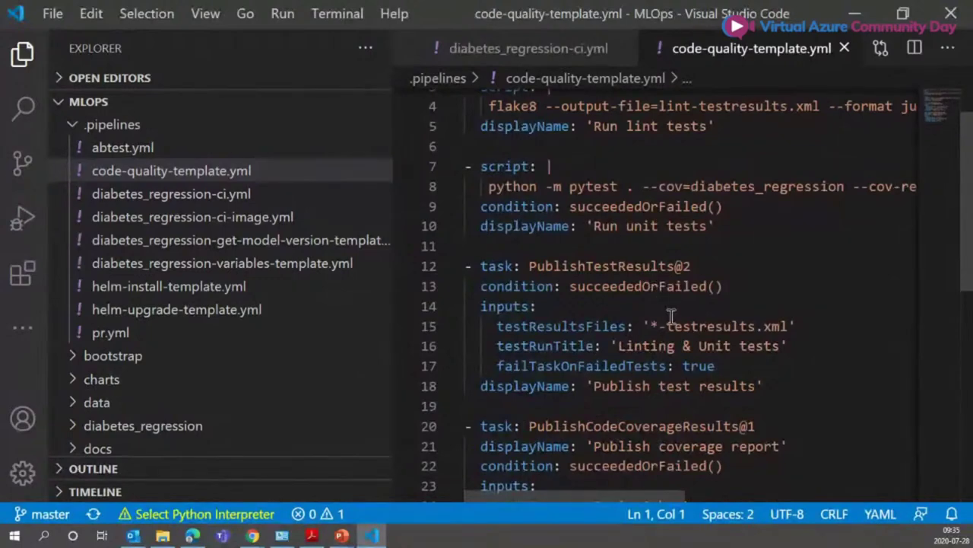
Return to diabetes_regression-ci.yml and scroll to the Trigger_AML_Pipeline 'Train model' stage.
key("ctrl+shift+e")
left_click(205, 197)
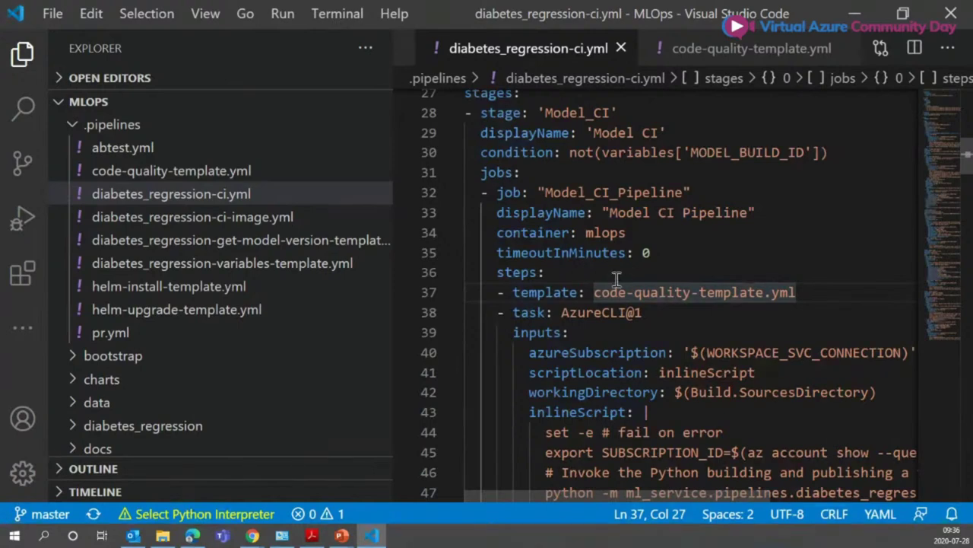
scroll(625, 280, "down", 2)
scroll(620, 276, "down", 2)
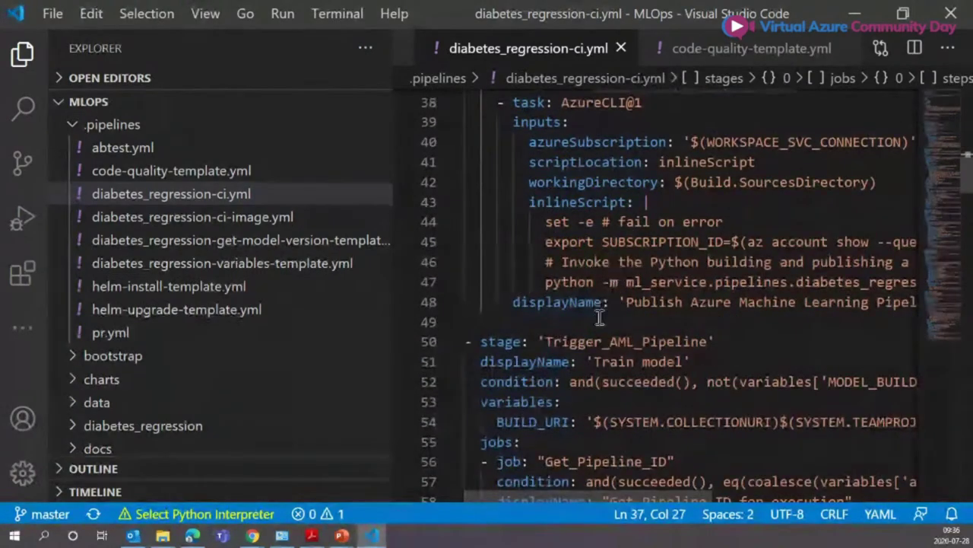
left_click(594, 342)
scroll(609, 322, "down", 3)
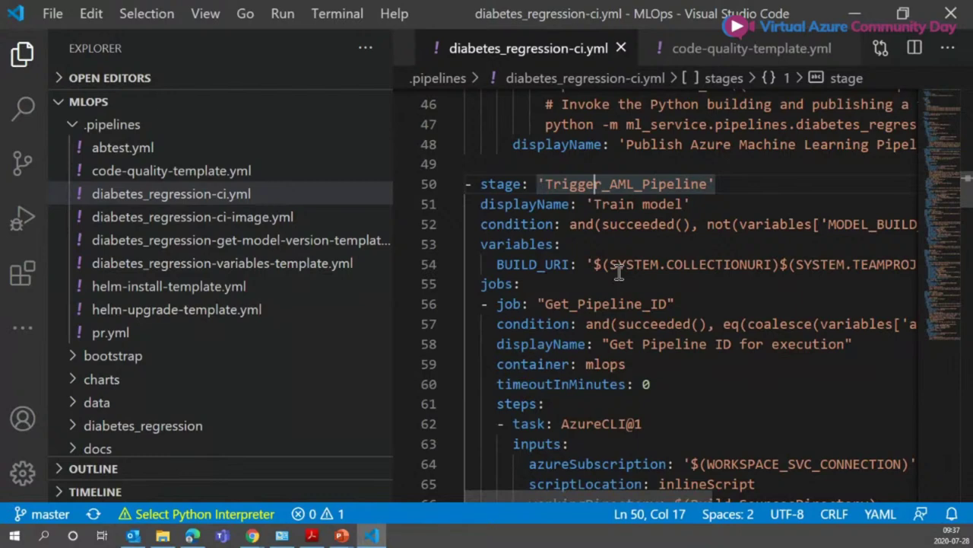
scroll(602, 288, "down", 2)
scroll(602, 287, "down", 5)
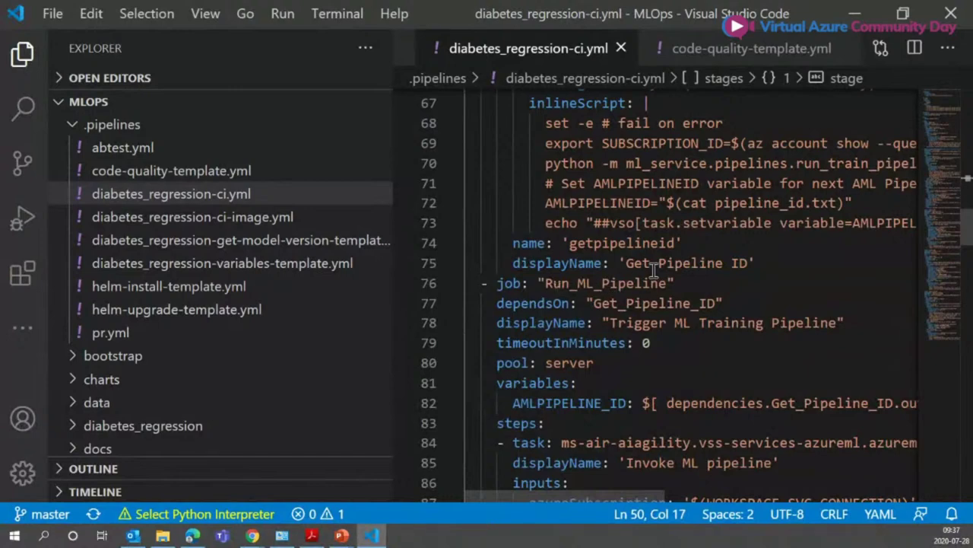
left_click_drag(673, 283, 489, 283)
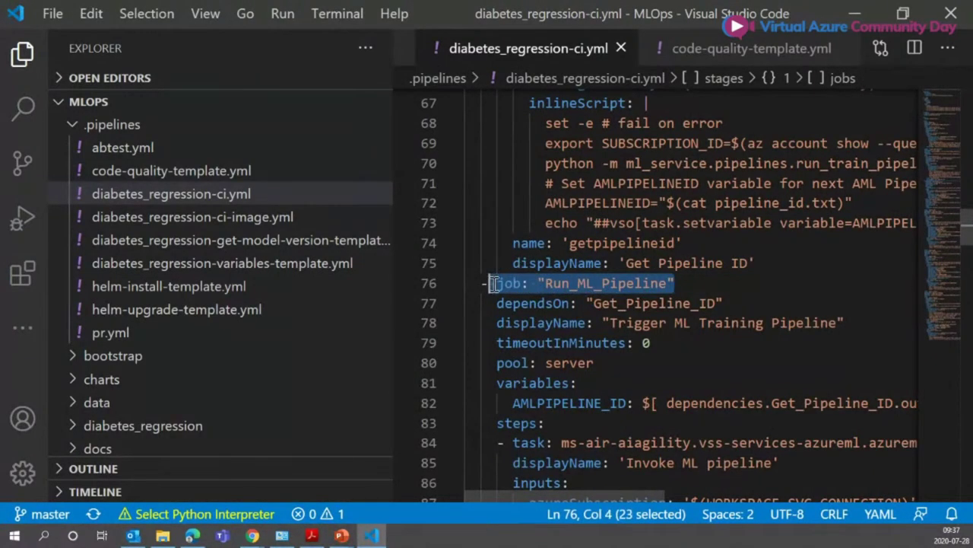
scroll(700, 285, "down", 3)
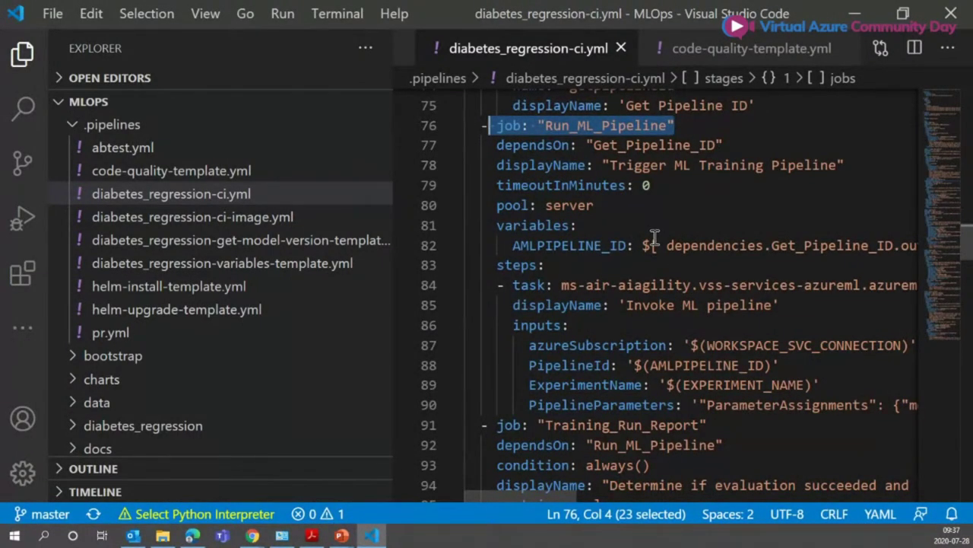
scroll(653, 241, "down", 3)
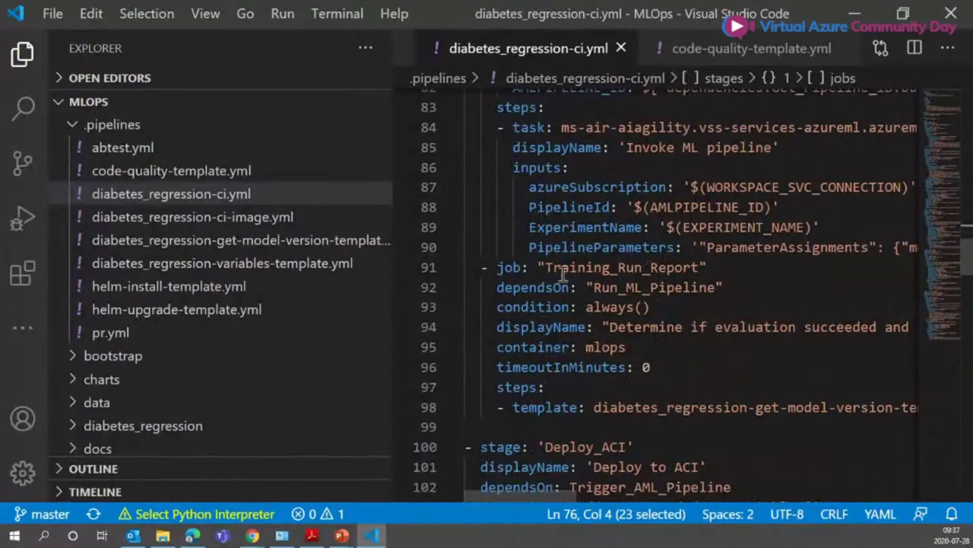
left_click_drag(539, 267, 702, 270)
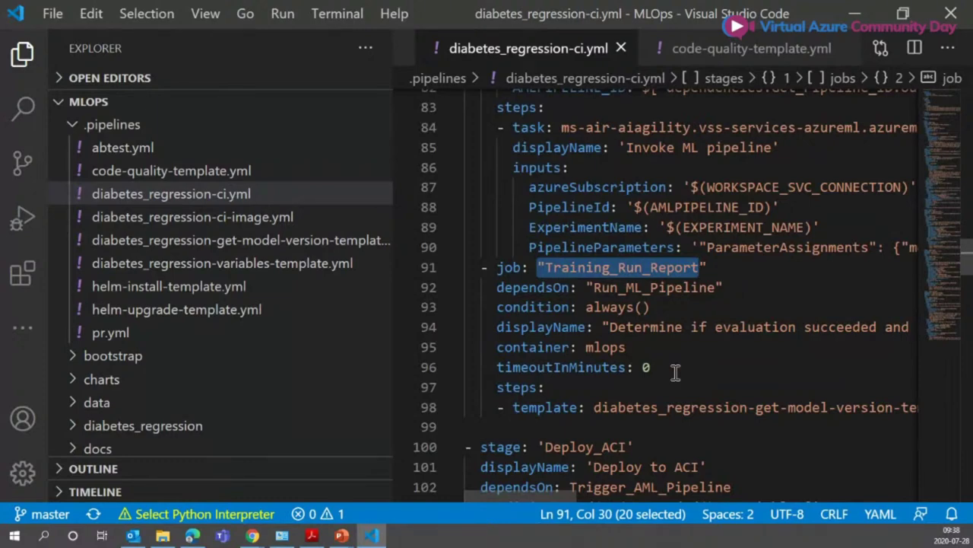
scroll(603, 327, "down", 2)
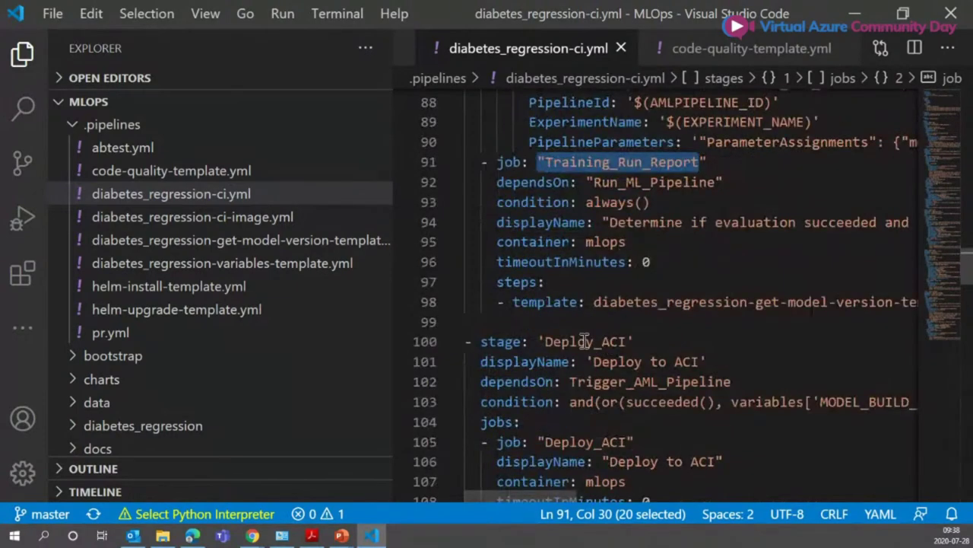
left_click(583, 341)
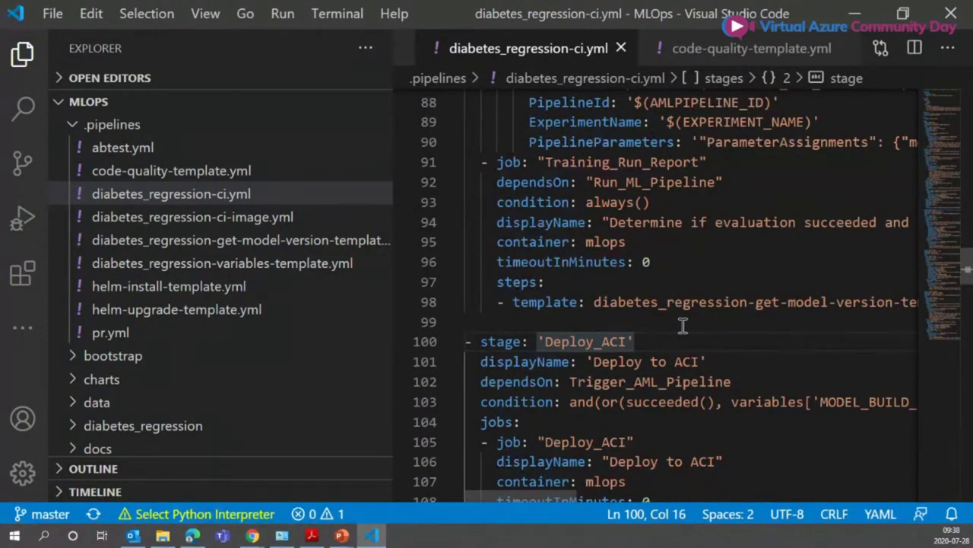
scroll(681, 328, "down", 2)
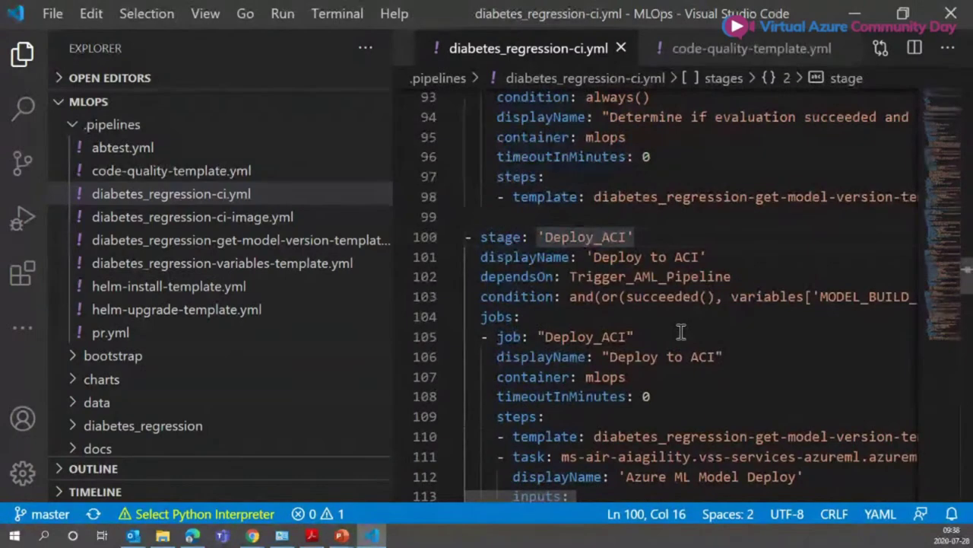
left_click(481, 236)
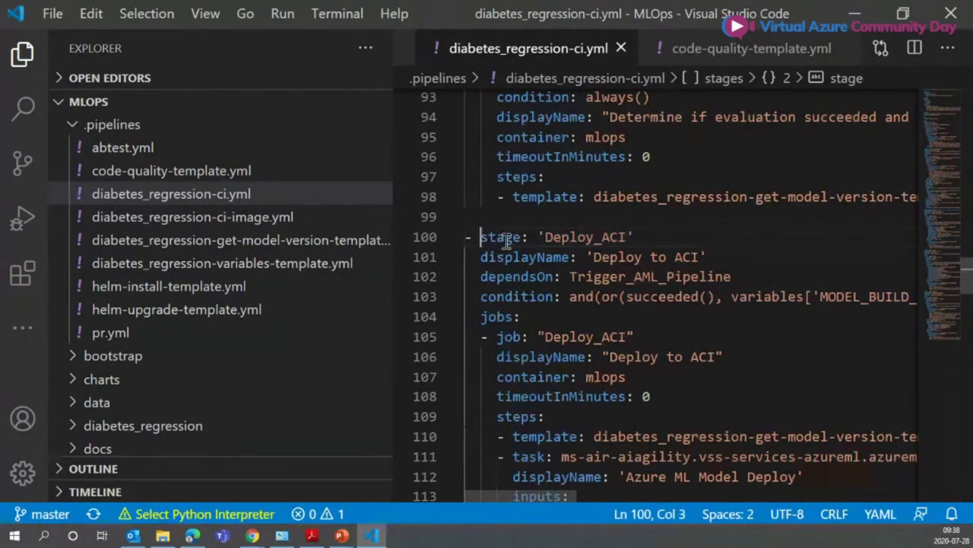
left_click_drag(505, 239, 672, 384)
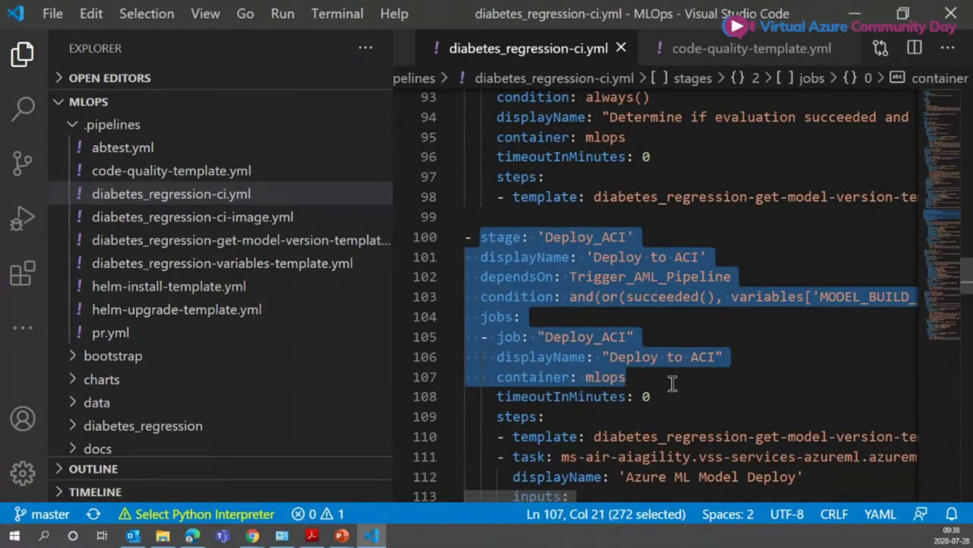
scroll(678, 335, "down", 1)
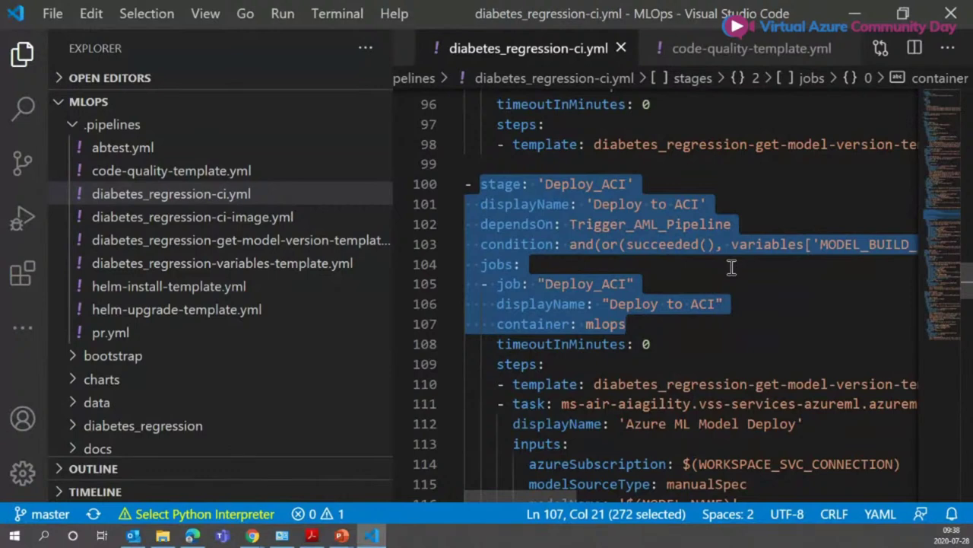
scroll(730, 273, "down", 5)
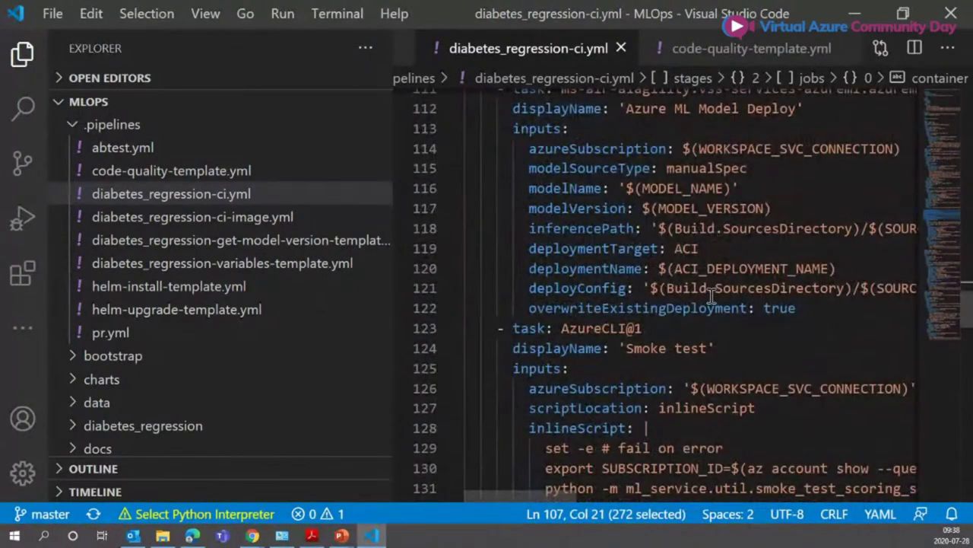
scroll(716, 307, "down", 1)
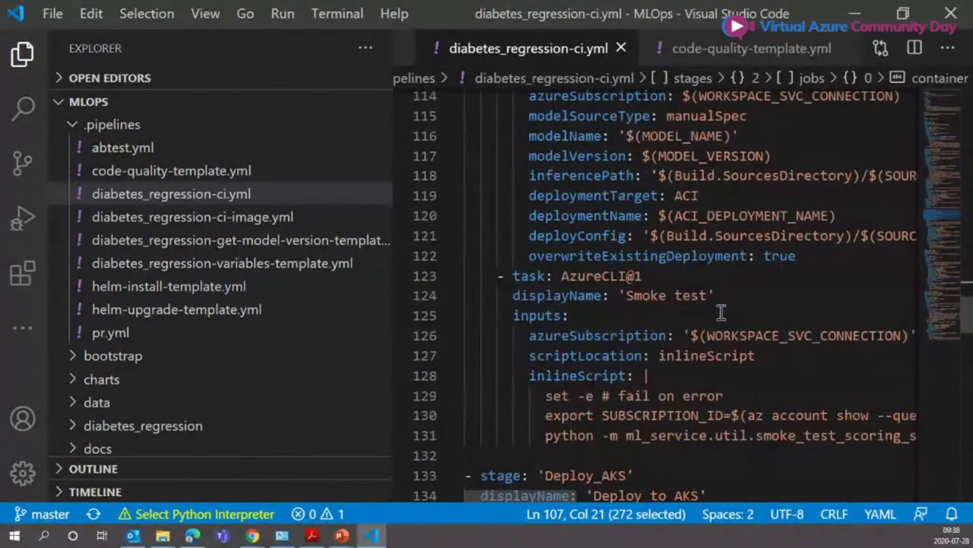
left_click(632, 295)
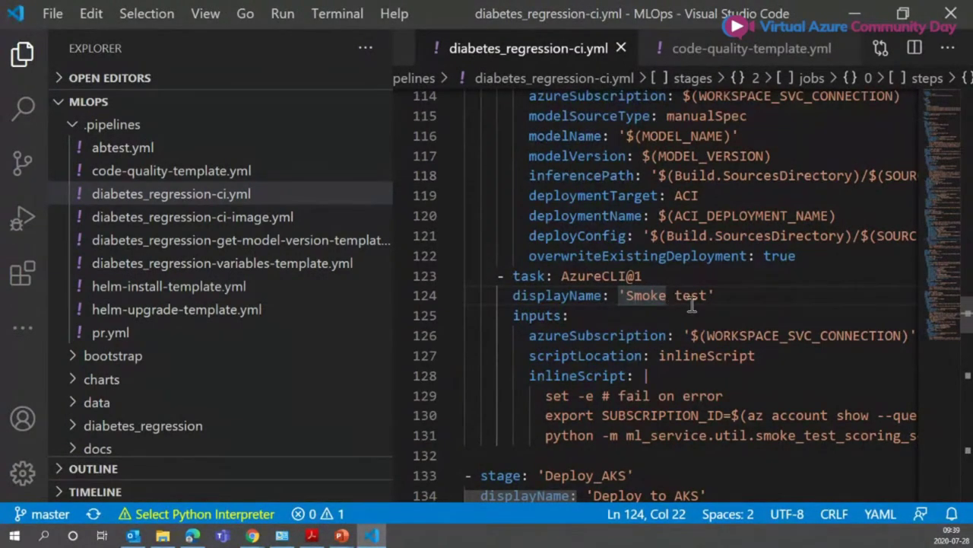
scroll(665, 312, "down", 2)
scroll(656, 316, "up", 7)
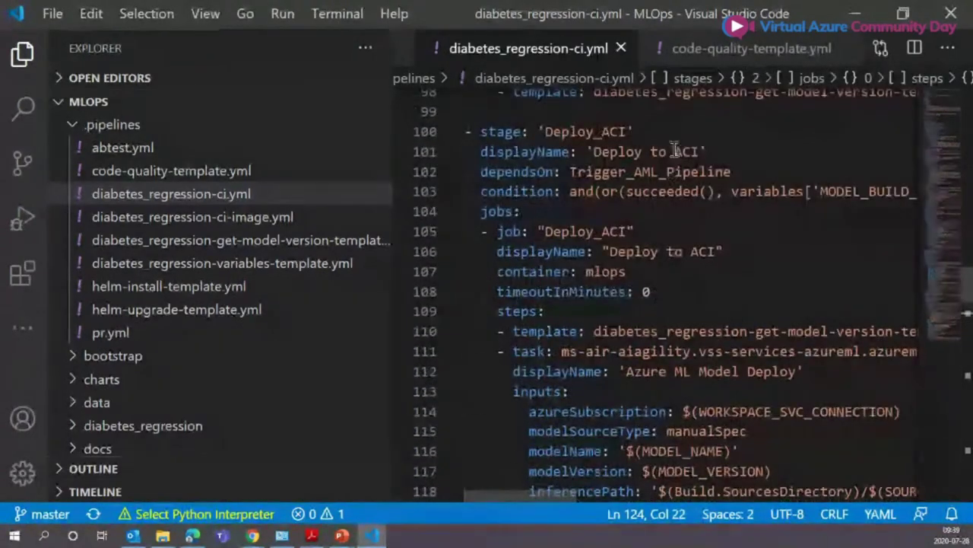
scroll(695, 260, "down", 3)
scroll(695, 260, "down", 1)
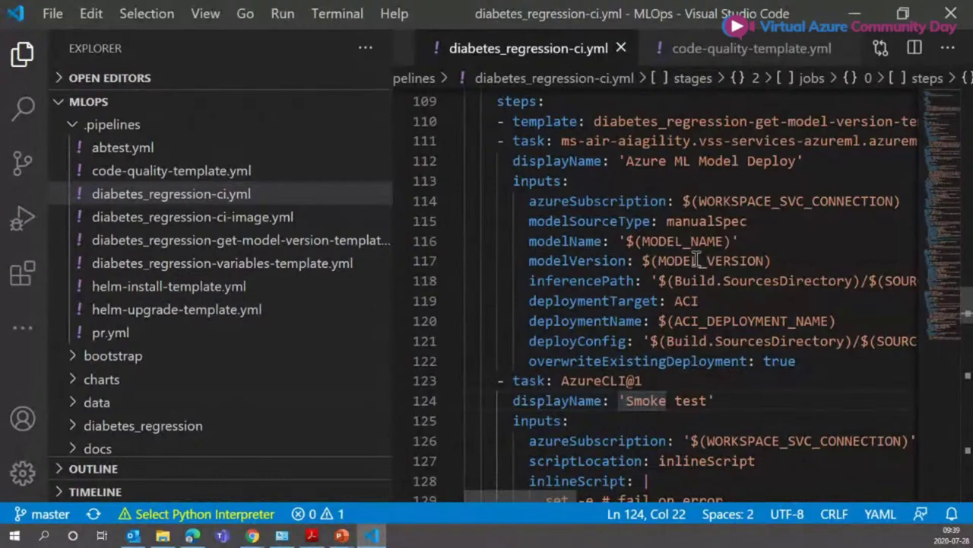
scroll(695, 260, "down", 1)
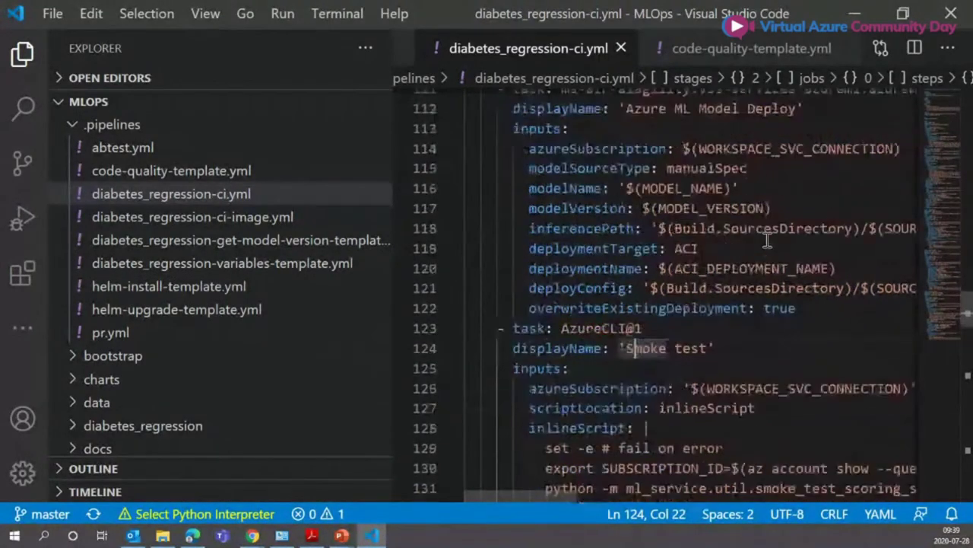
scroll(686, 261, "down", 4)
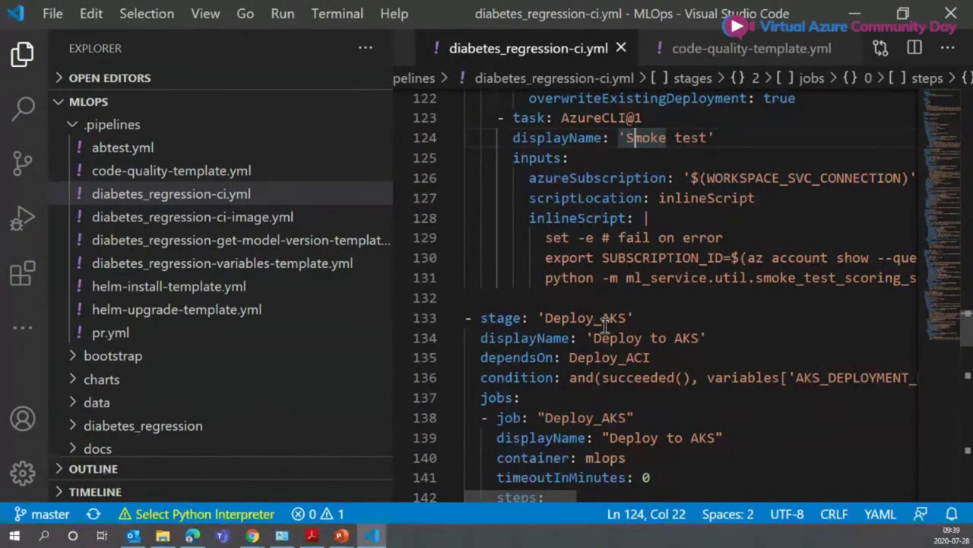
Review the CI pipeline's Deploy_AKS stage, then minimize VS Code to reveal the MLOps folder.
scroll(601, 327, "up", 5)
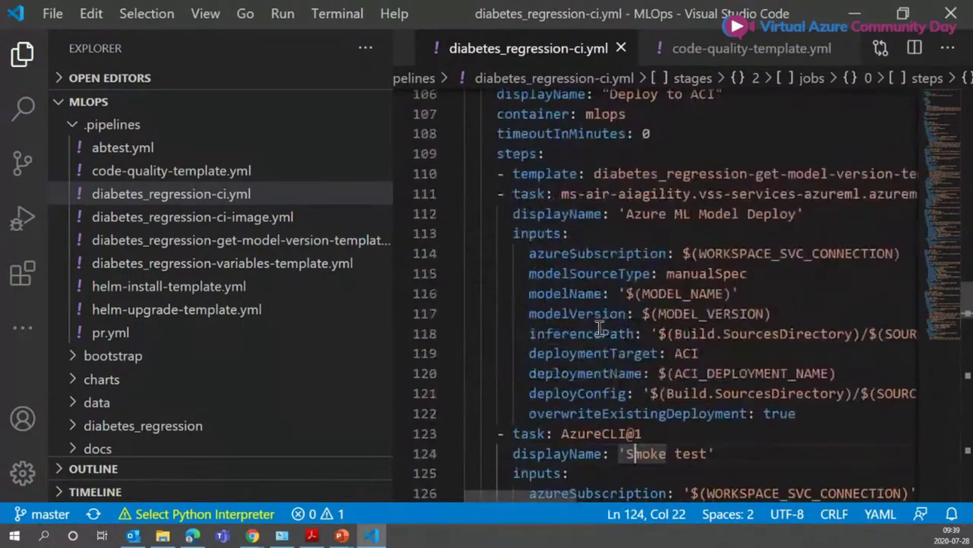
scroll(600, 327, "up", 3)
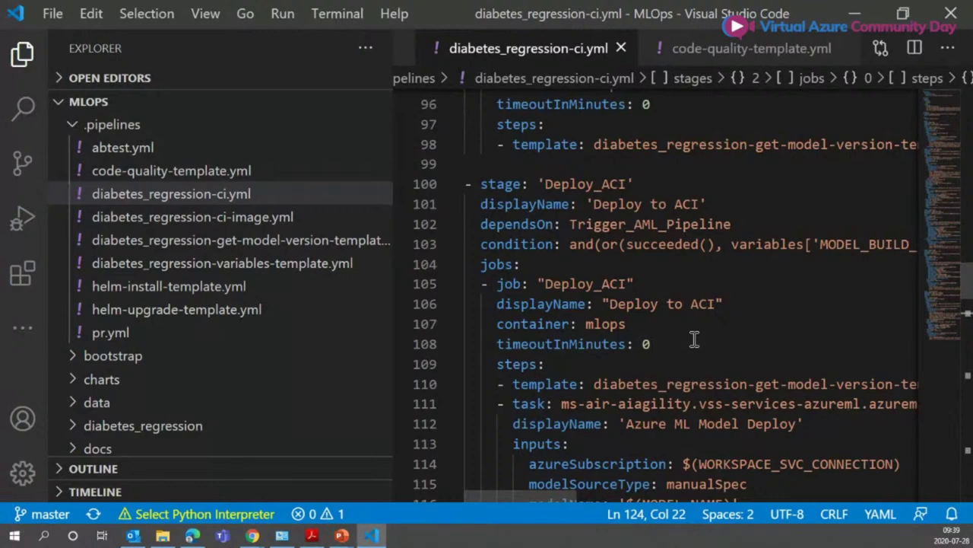
scroll(647, 331, "down", 9)
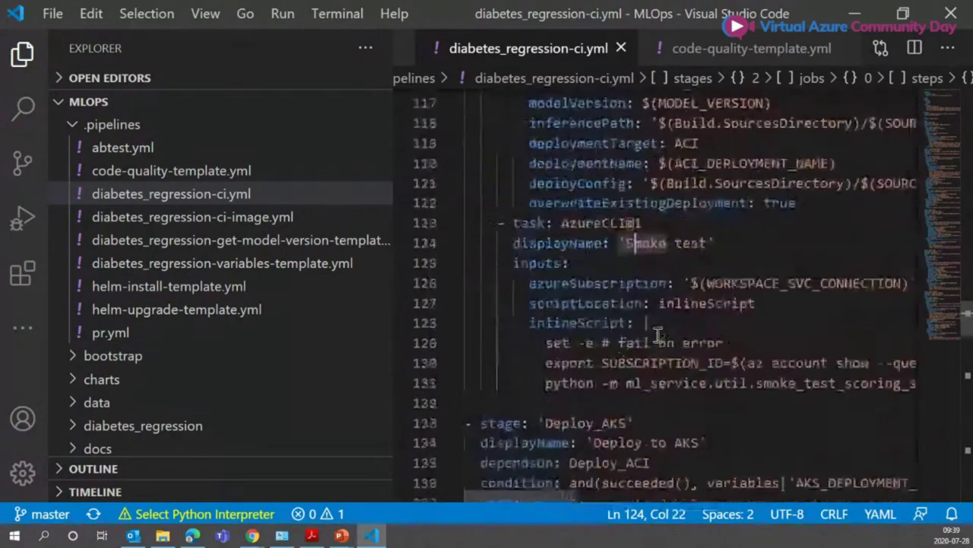
left_click(562, 317)
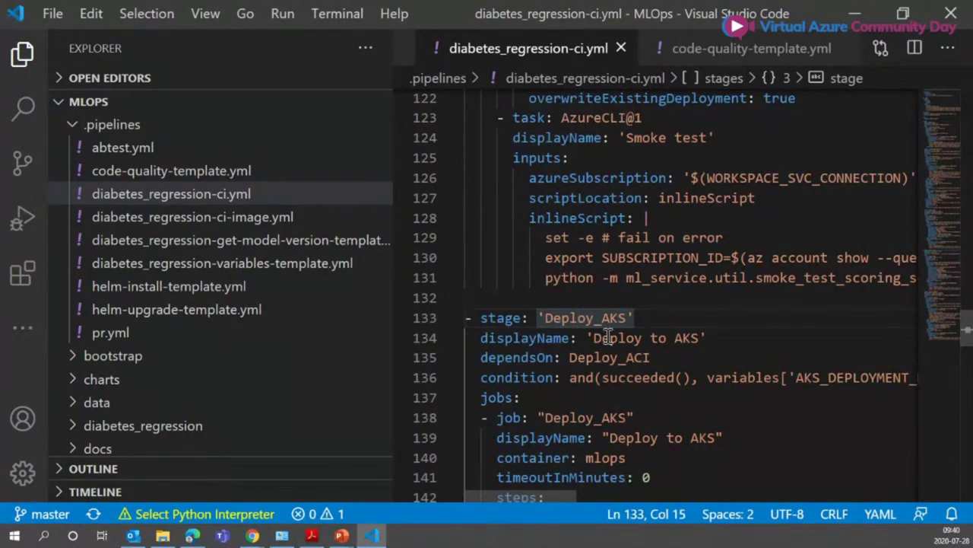
scroll(608, 335, "down", 4)
scroll(643, 313, "down", 1)
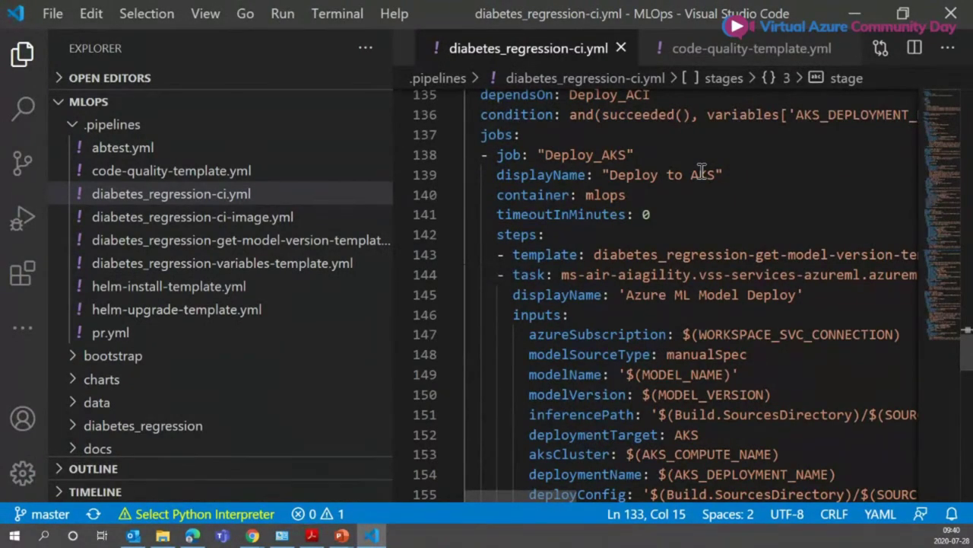
left_click(853, 13)
Open dev.azure.com in a new Chrome tab, then return to the Marketplace tab.
mouse_move(253, 536)
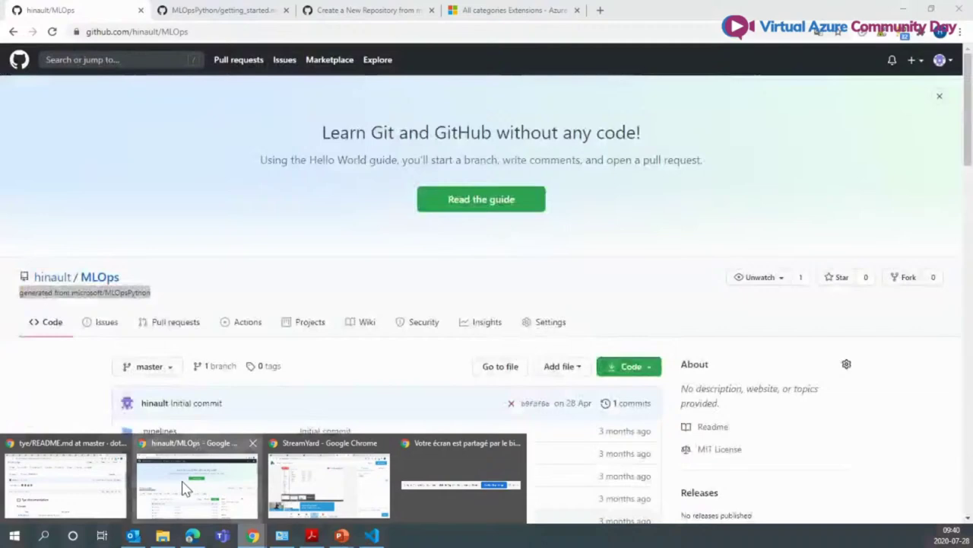
left_click(183, 489)
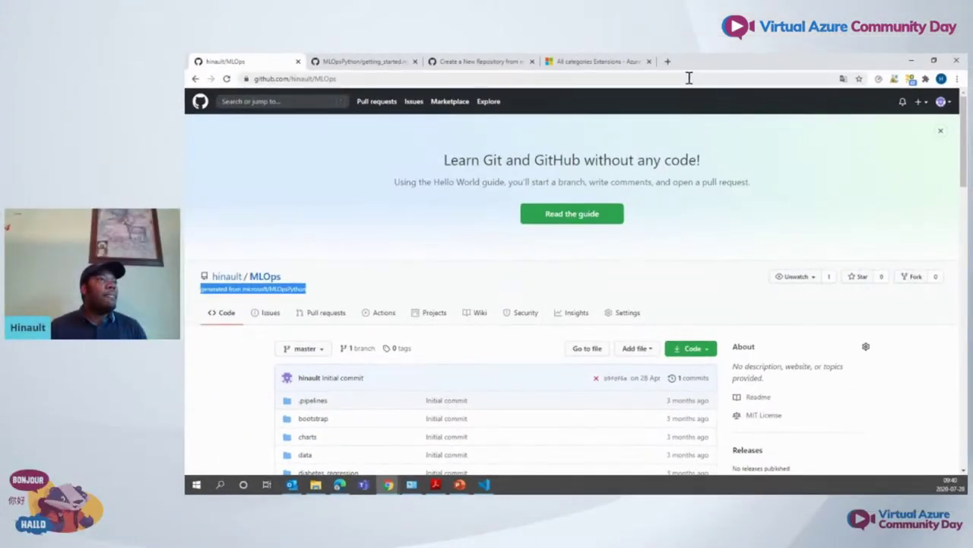
left_click(668, 62)
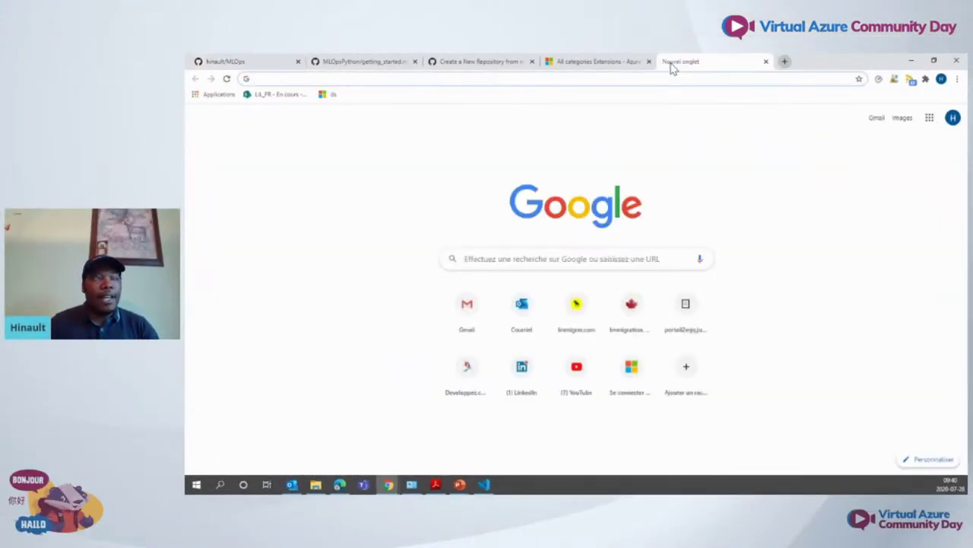
type("dev.azure.com")
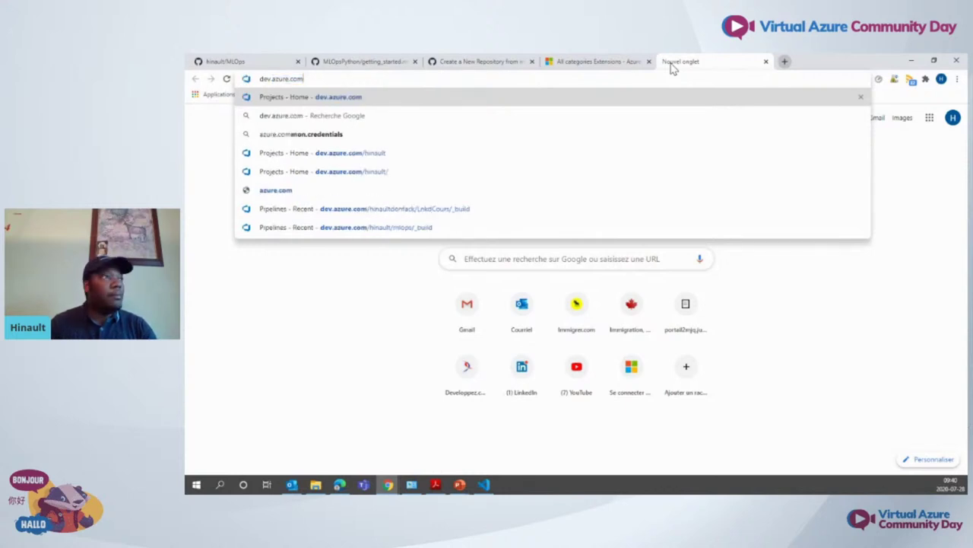
key("Return")
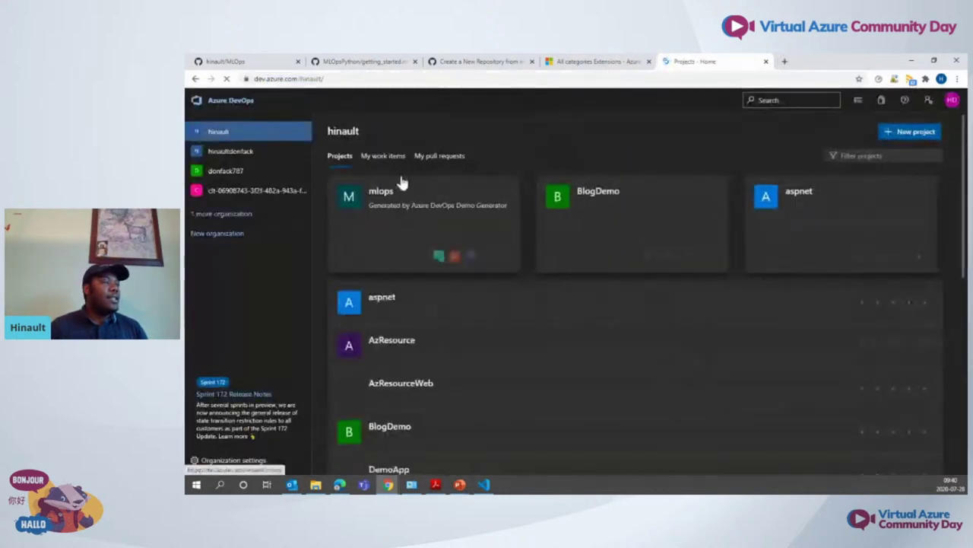
left_click(586, 61)
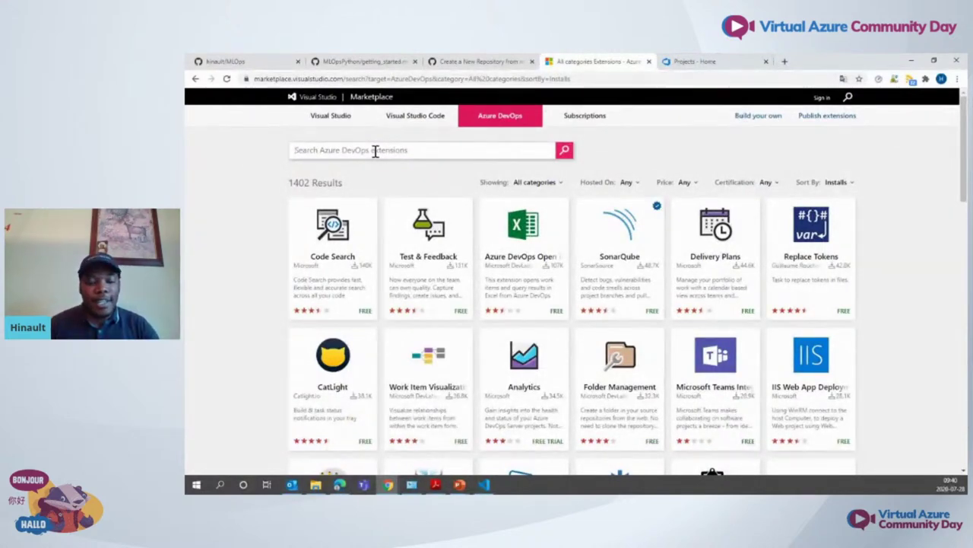
Search 'azure machine', open the DevLabs Machine Learning extension, then return to the Azure DevOps Projects tab.
type("azure machine")
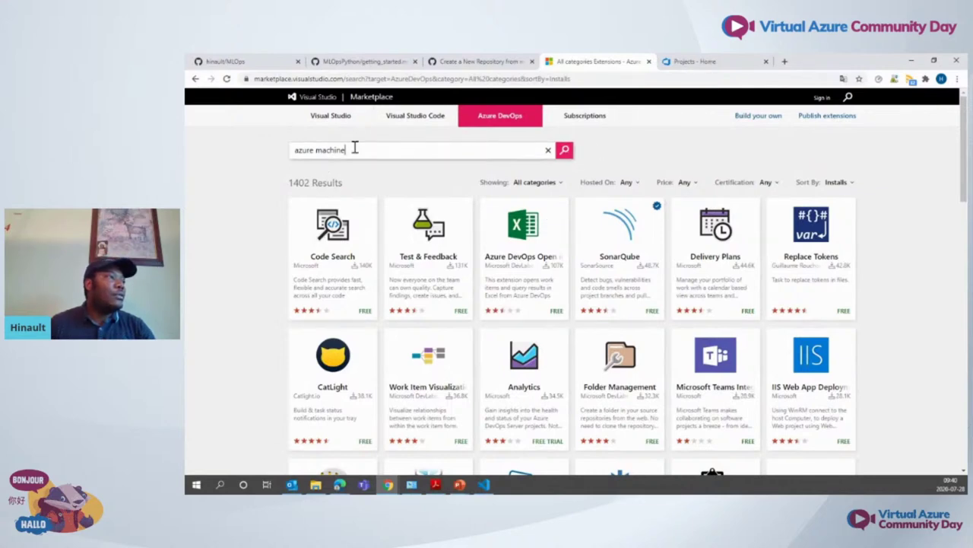
left_click(565, 152)
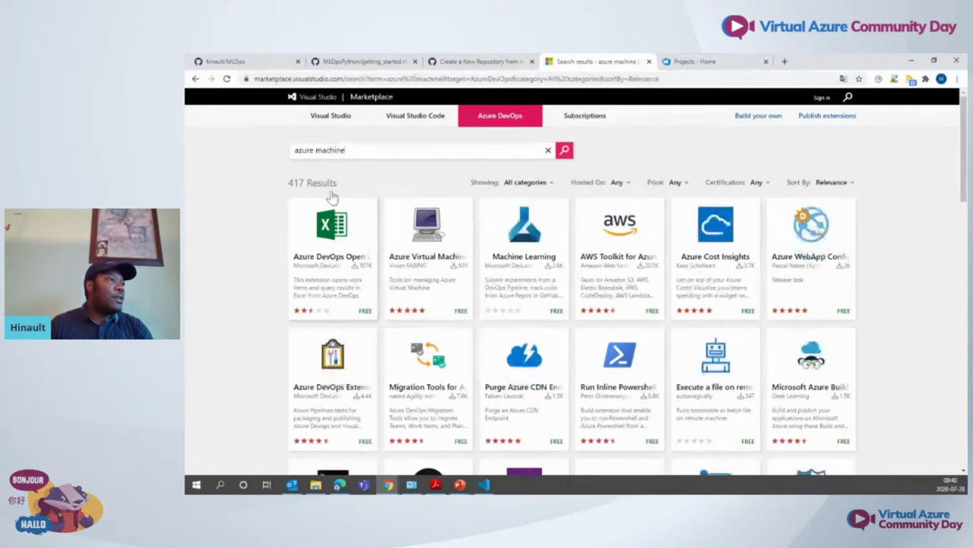
left_click(519, 243)
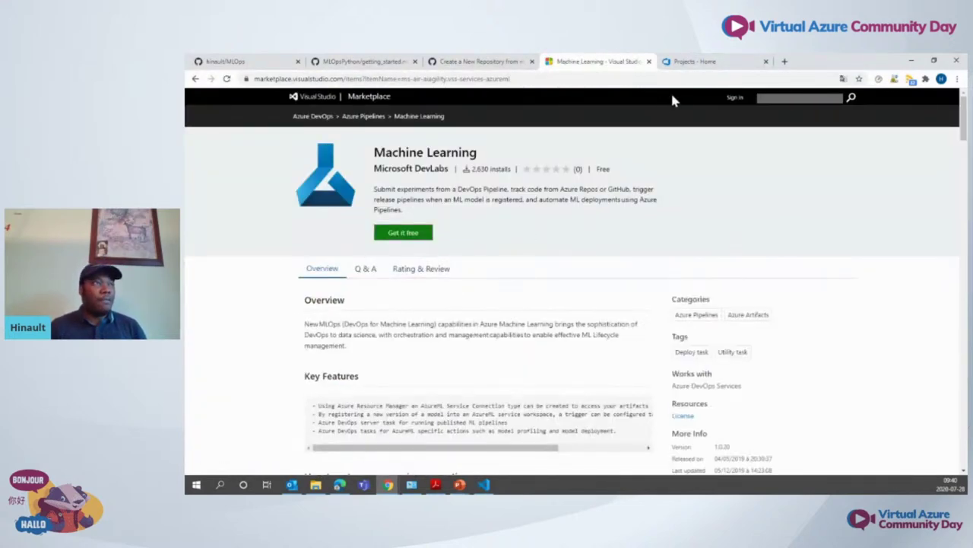
left_click(691, 62)
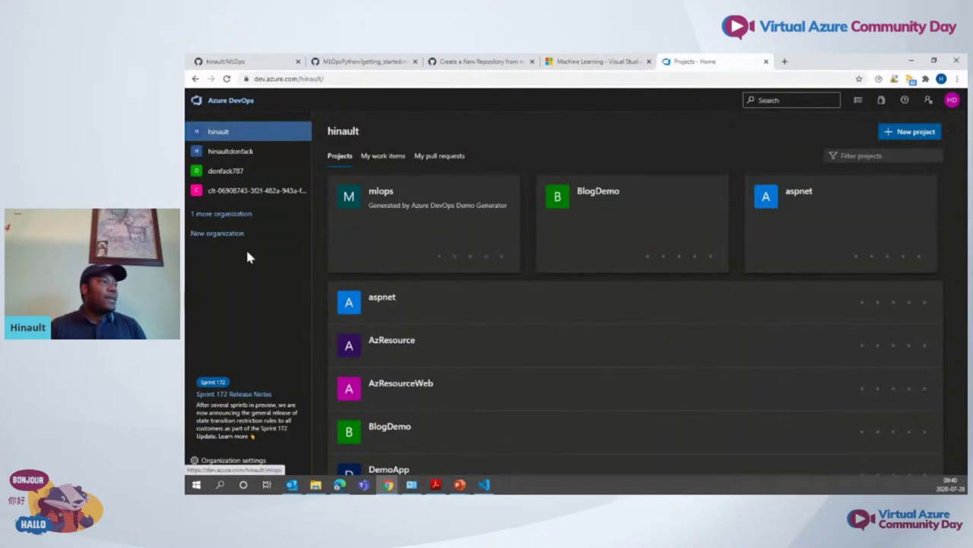
Open the mlops project's Project settings and list its Service connections.
left_click(378, 195)
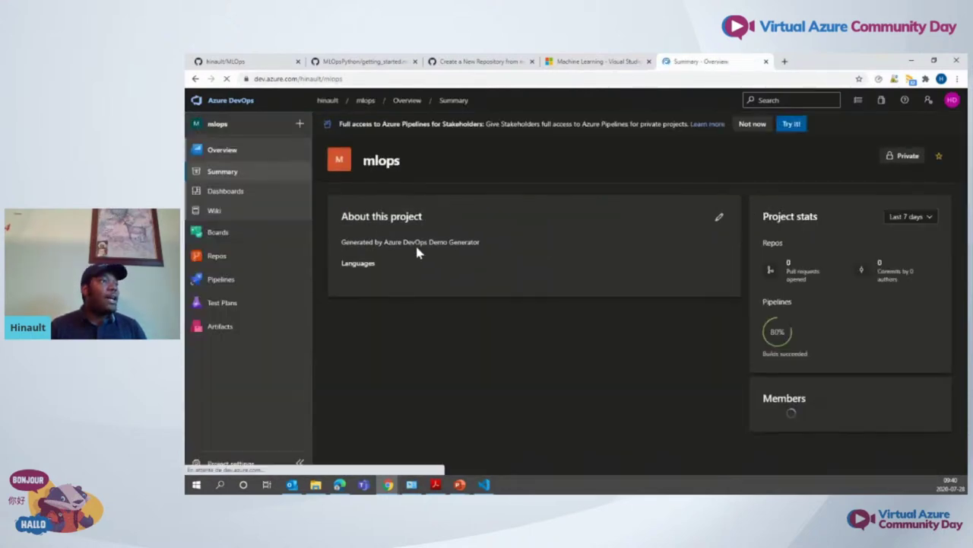
mouse_move(238, 258)
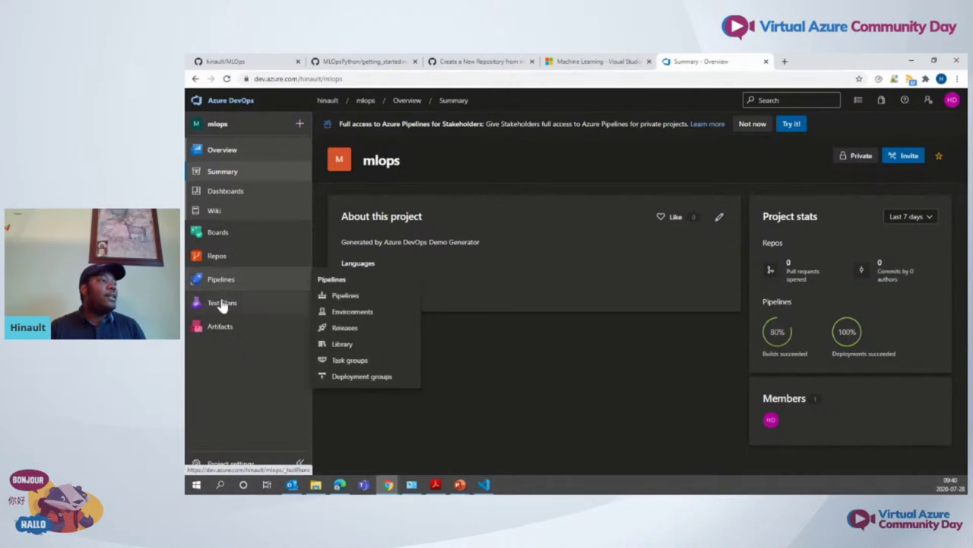
left_click(230, 462)
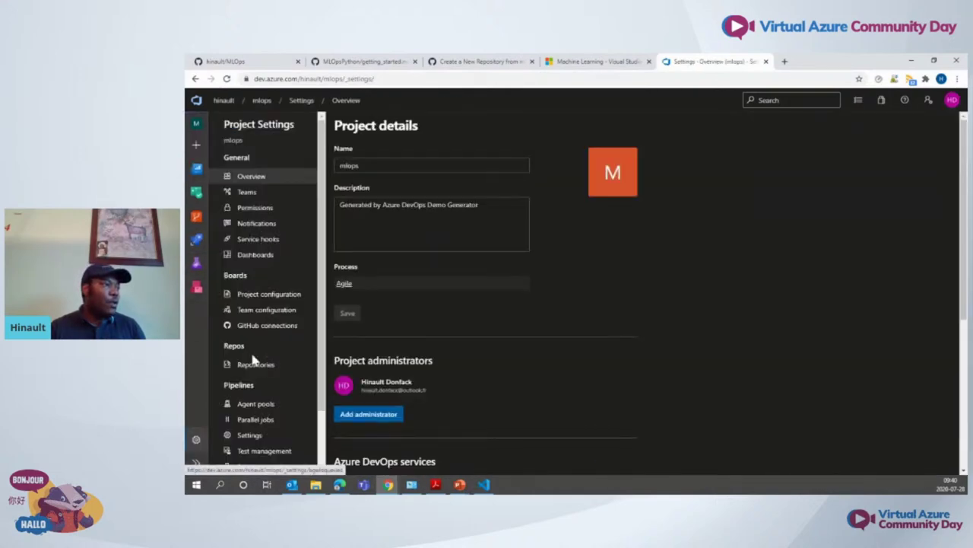
scroll(262, 402, "down", 2)
left_click(266, 412)
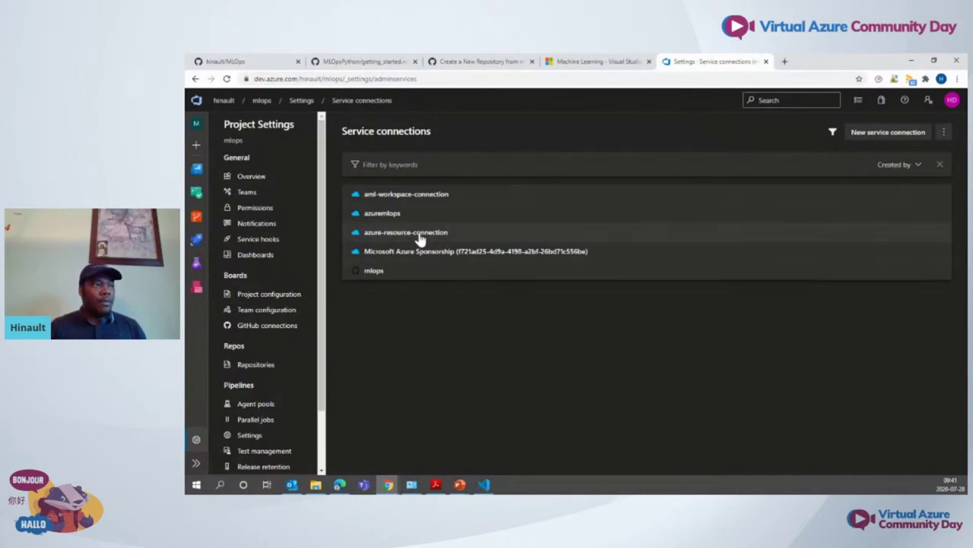
left_click(419, 234)
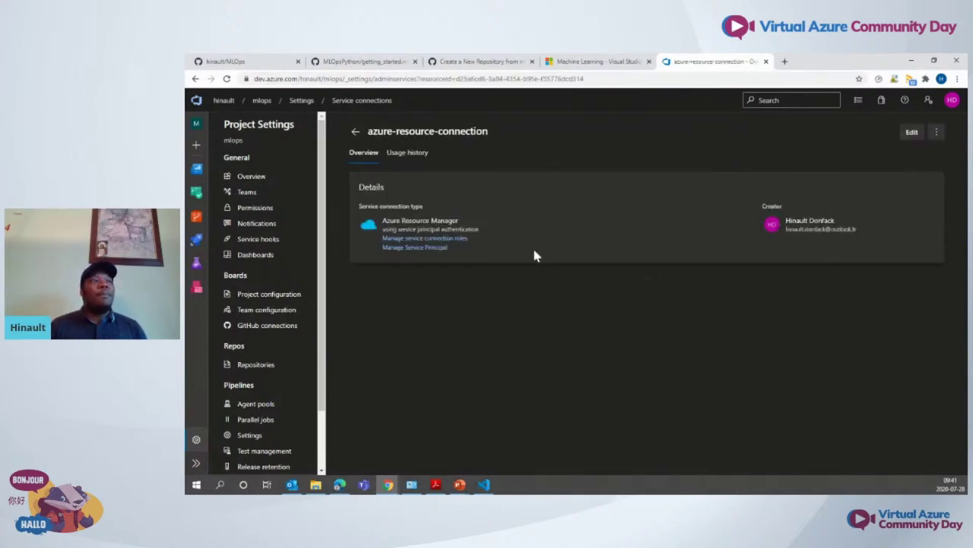
left_click(913, 135)
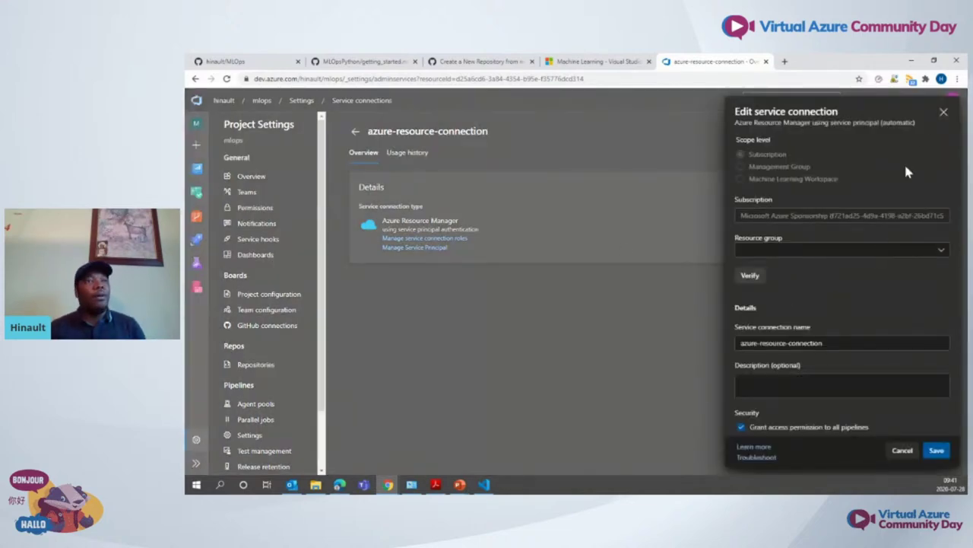
left_click(943, 113)
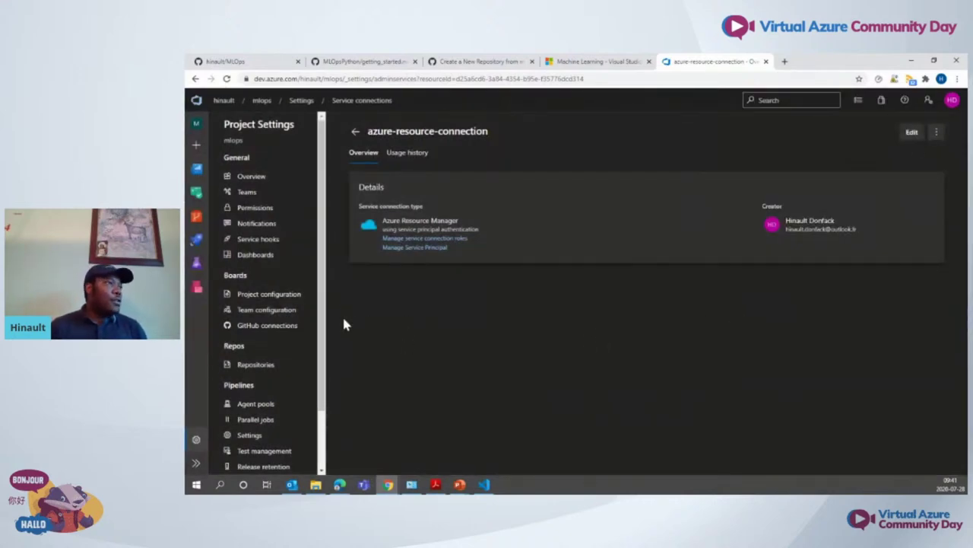
left_click(354, 132)
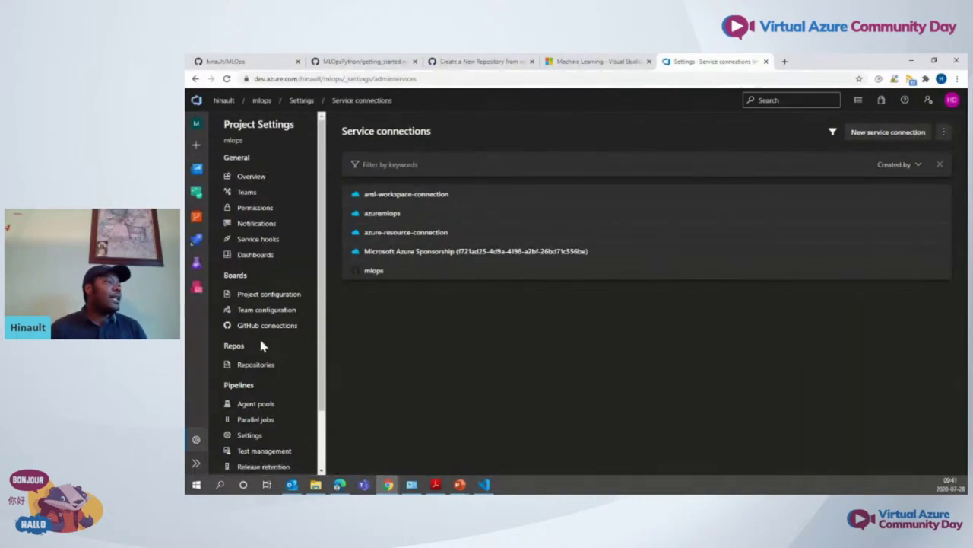
scroll(259, 343, "down", 1)
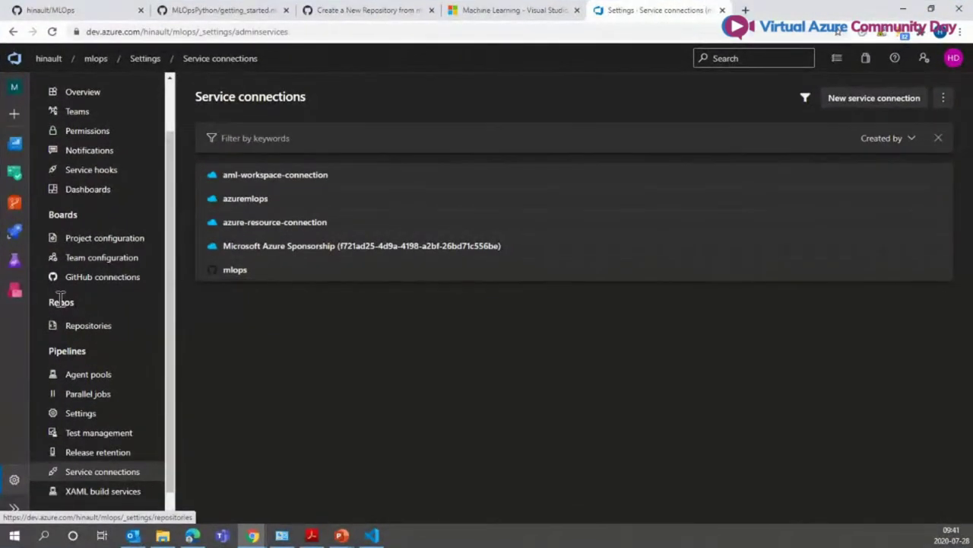
mouse_move(198, 246)
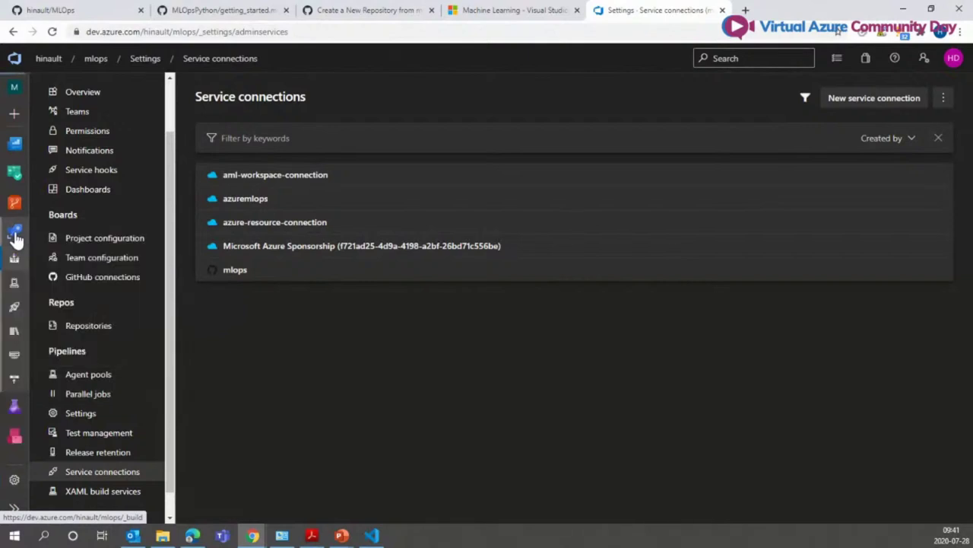
Go to Pipelines and open the Library showing the devopsforai-aml-vg variable group.
left_click(17, 234)
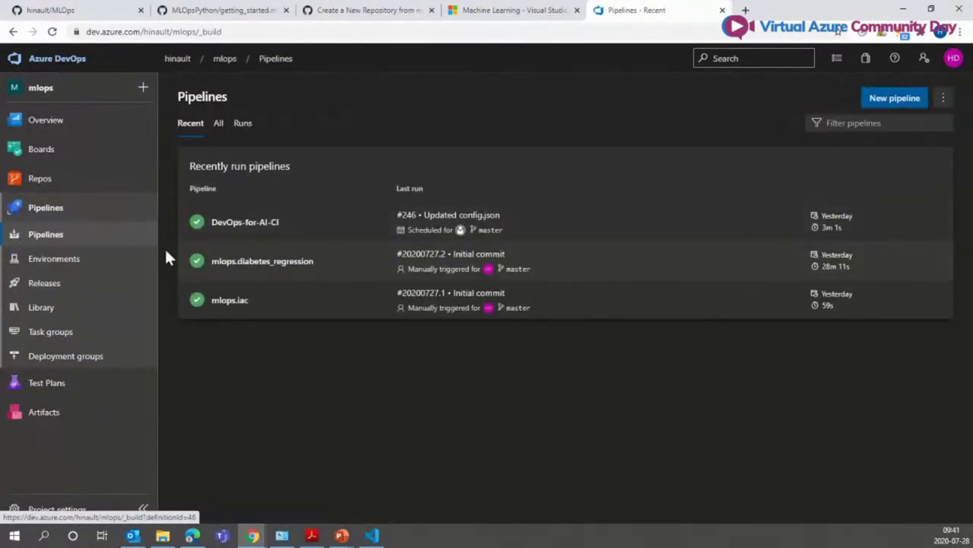
left_click(42, 307)
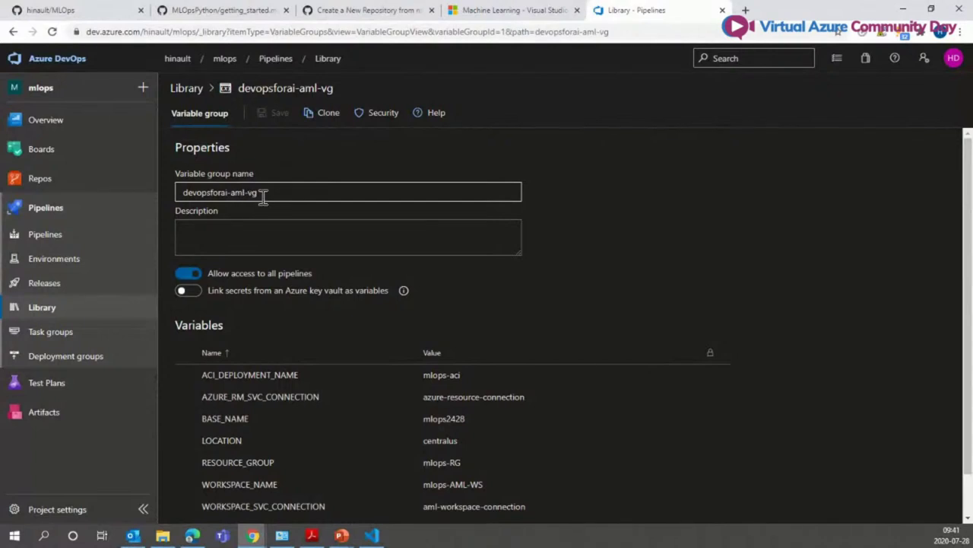
Inspect devopsforai-aml-vg's ACI_DEPLOYMENT_NAME mlops-aci and BASE_NAME mlops2428 values.
left_click_drag(254, 197, 168, 190)
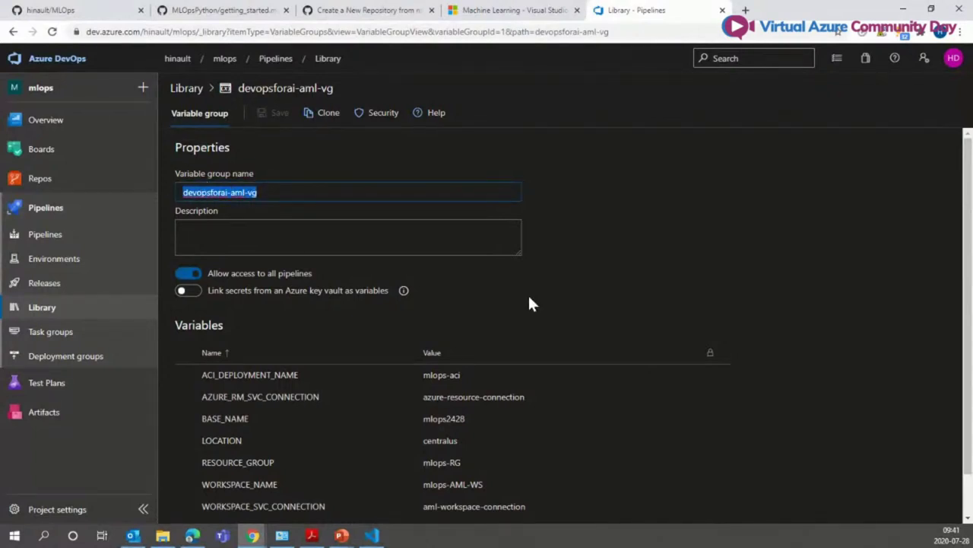
scroll(531, 304, "down", 1)
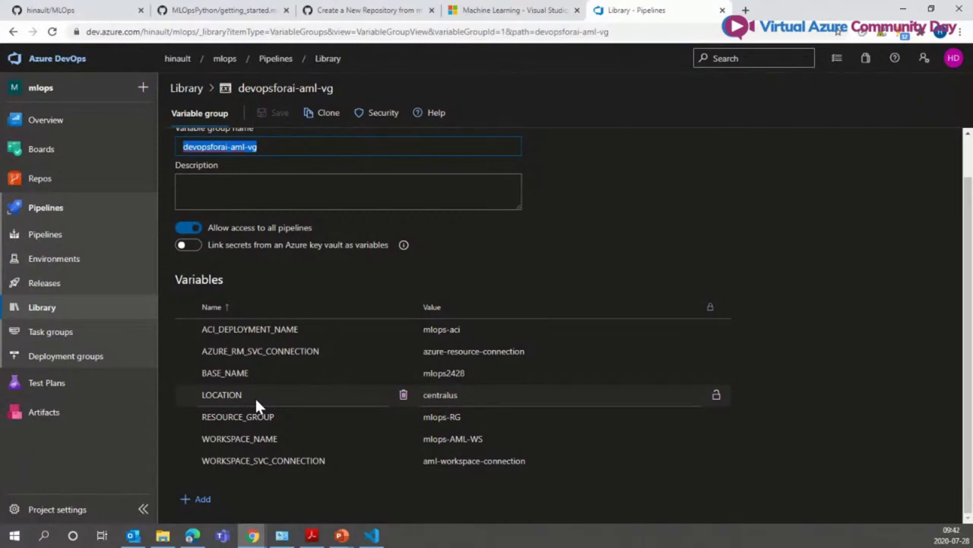
left_click(492, 333)
left_click(494, 333)
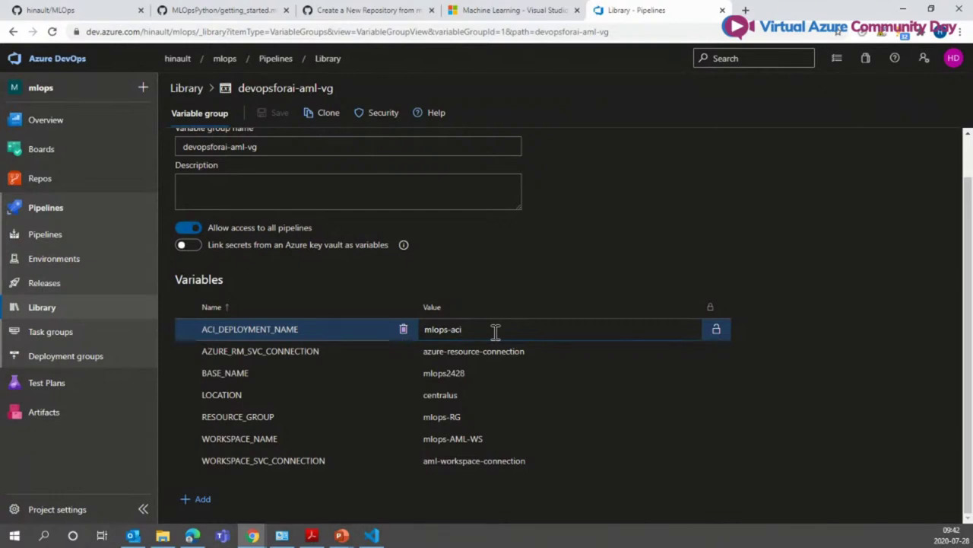
left_click(472, 373)
left_click_drag(468, 373, 434, 373)
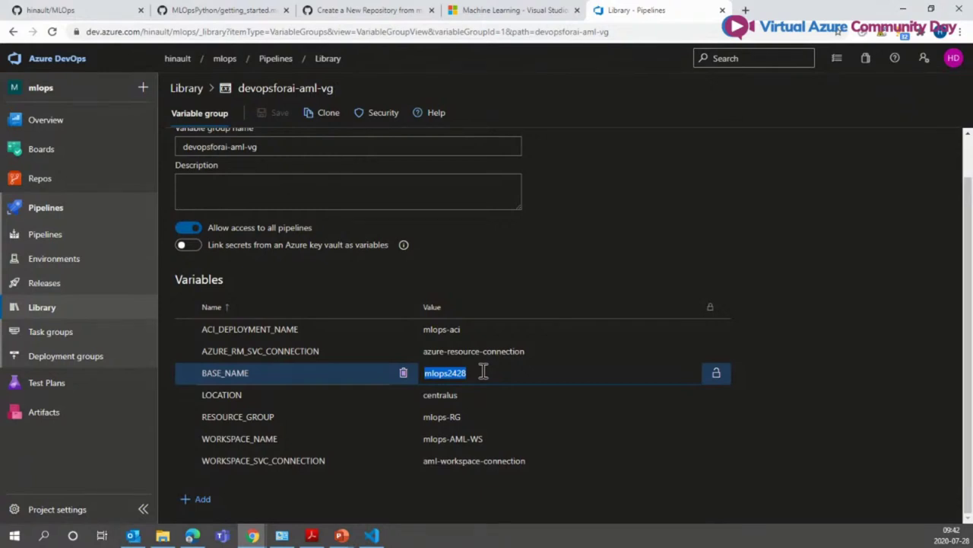
Check LOCATION centralus, RESOURCE_GROUP mlops-RG and WORKSPACE_NAME mlops-AML-WS, then return to Pipelines.
left_click(476, 394)
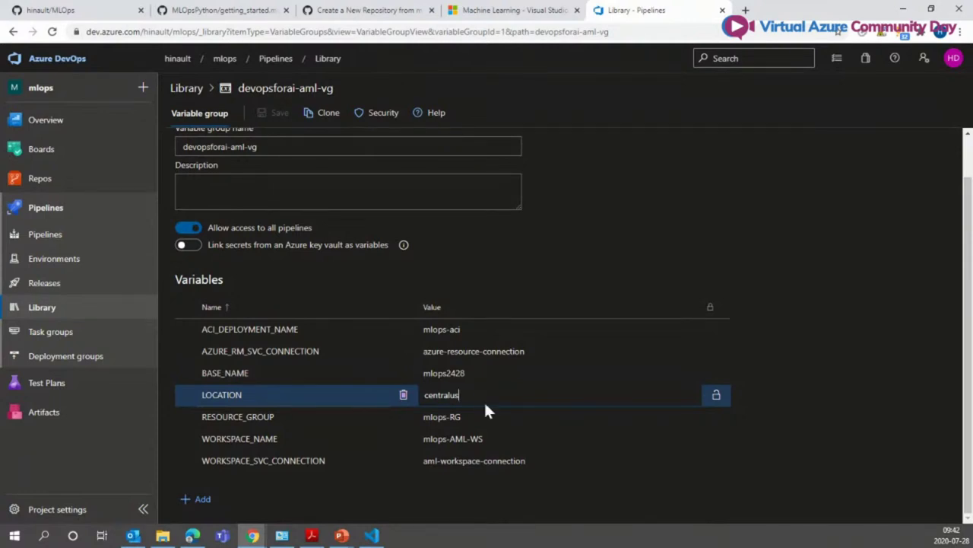
left_click(489, 419)
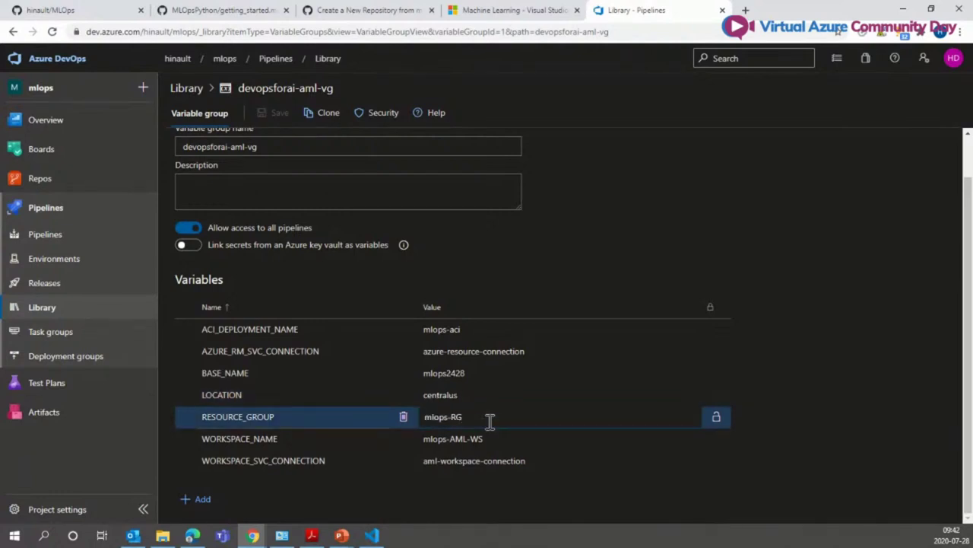
left_click(492, 435)
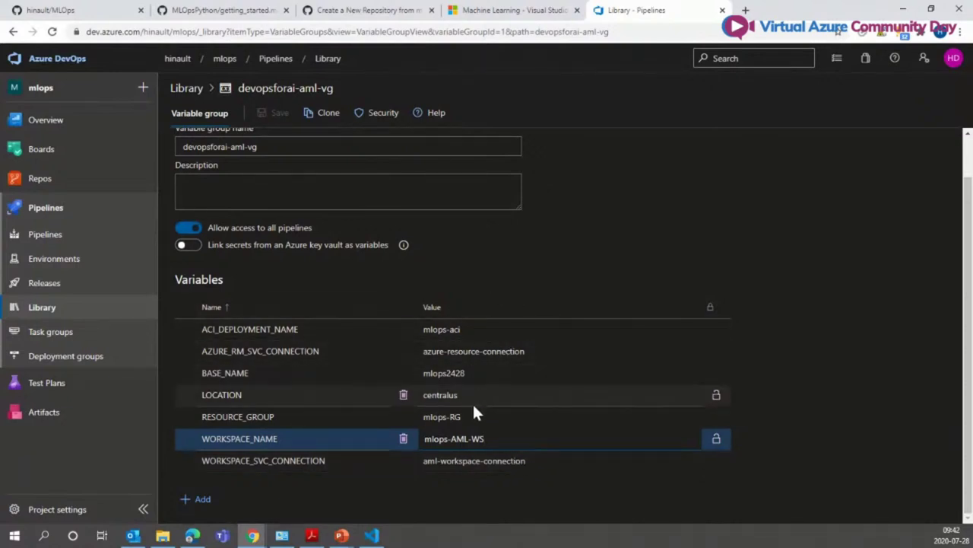
scroll(468, 311, "up", 2)
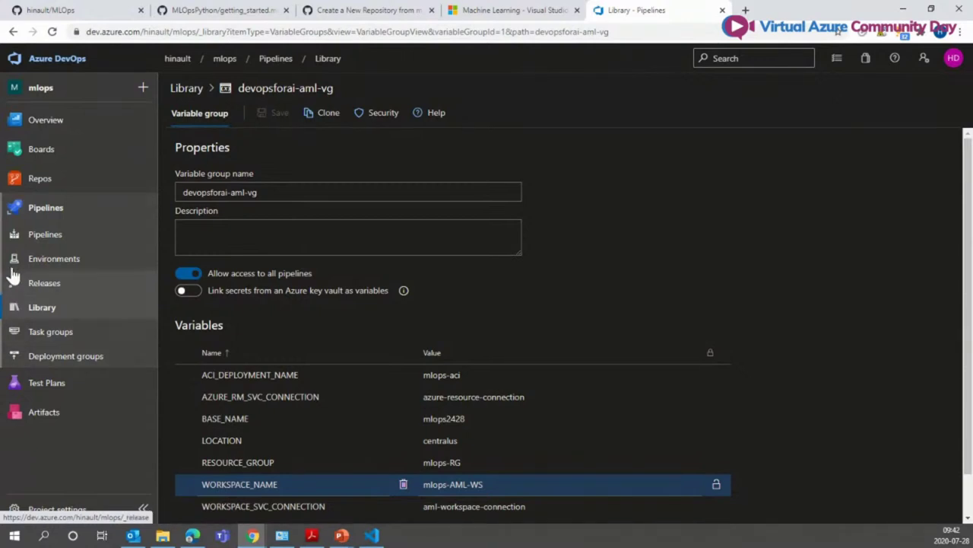
left_click(35, 215)
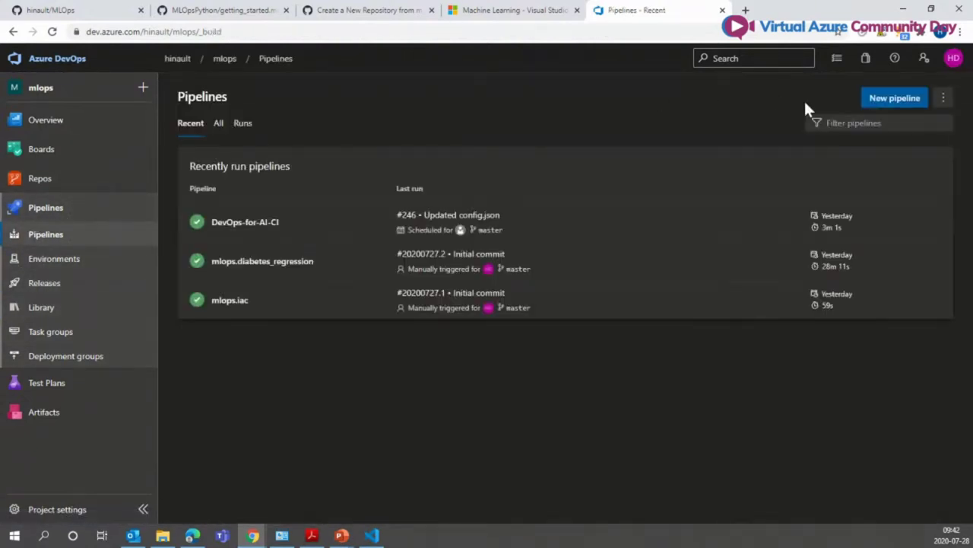
Start a new pipeline with GitHub as the source and the MLOps repository selected, discarding unsaved changes.
left_click(872, 98)
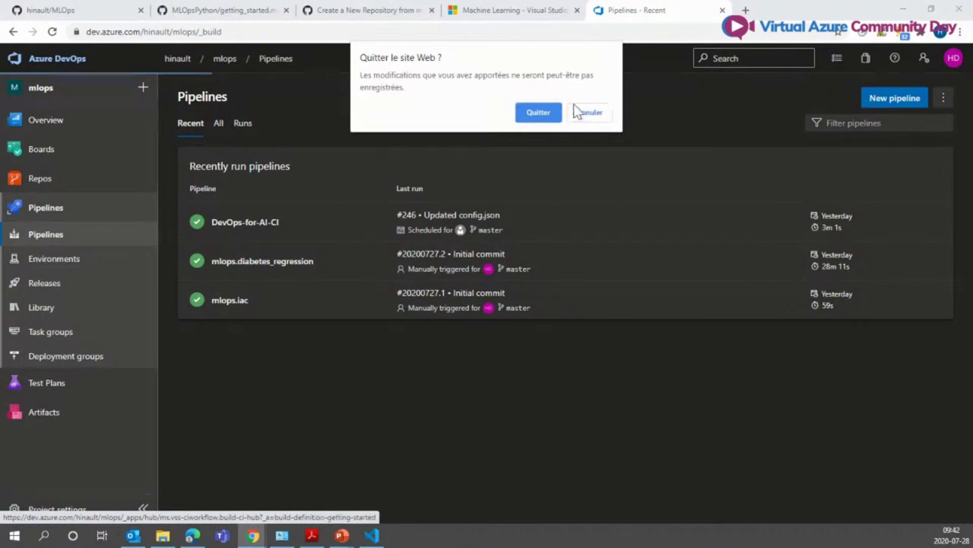
left_click(537, 115)
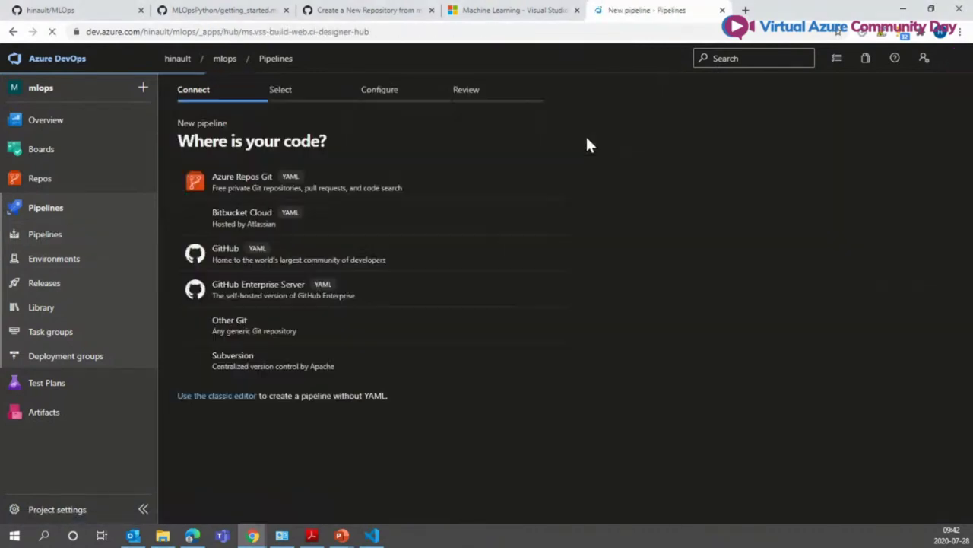
left_click(229, 259)
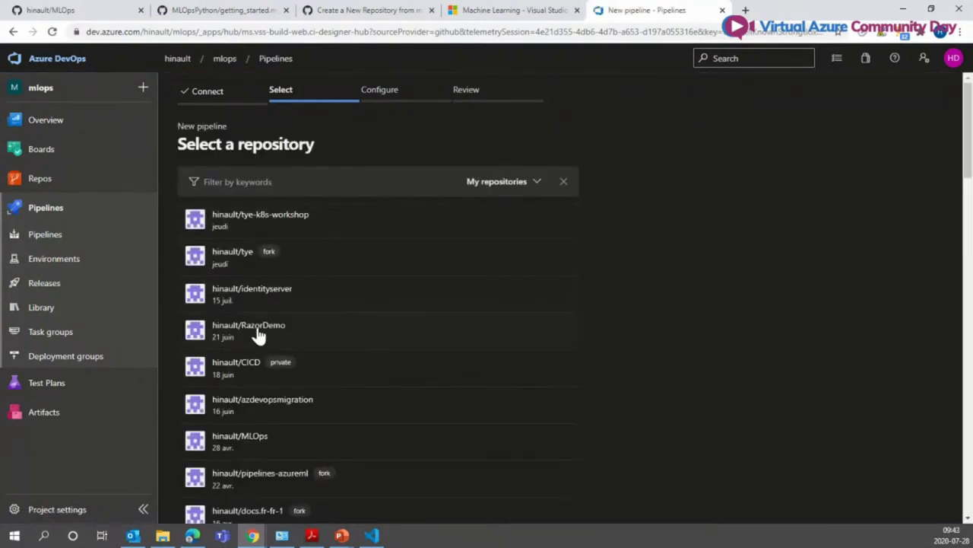
left_click(240, 438)
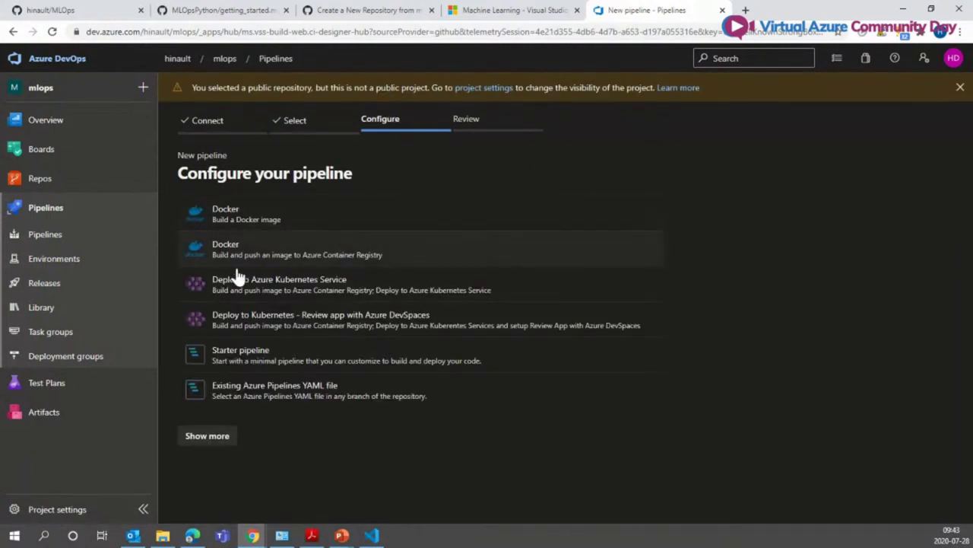
Choose iac-create-environment-pipeline.yml as the existing YAML file, then close the selection panel.
left_click(277, 396)
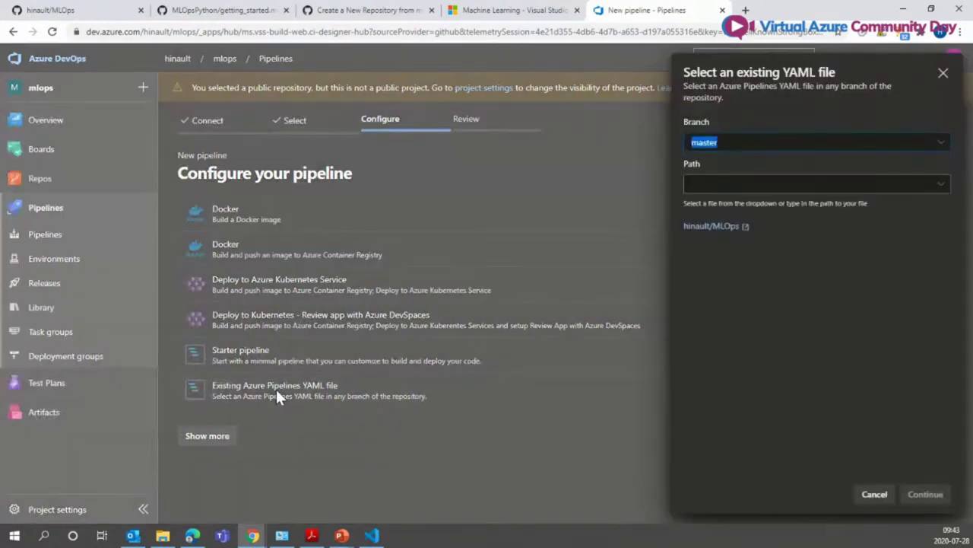
left_click(943, 187)
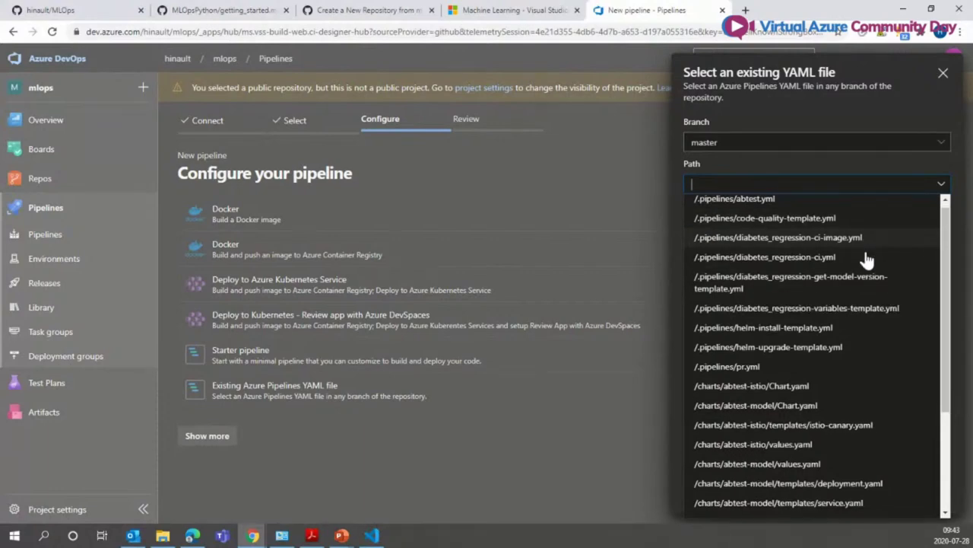
scroll(867, 251, "down", 2)
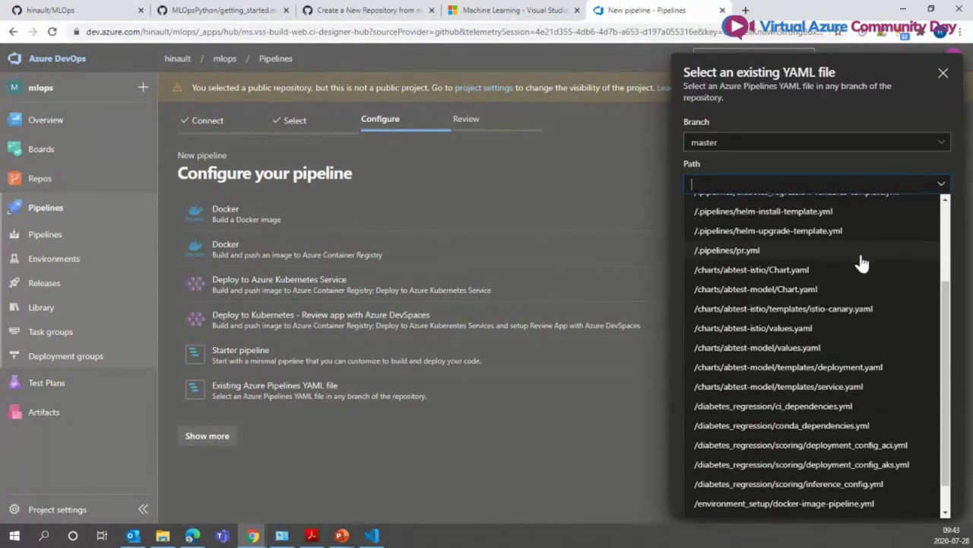
scroll(863, 261, "down", 1)
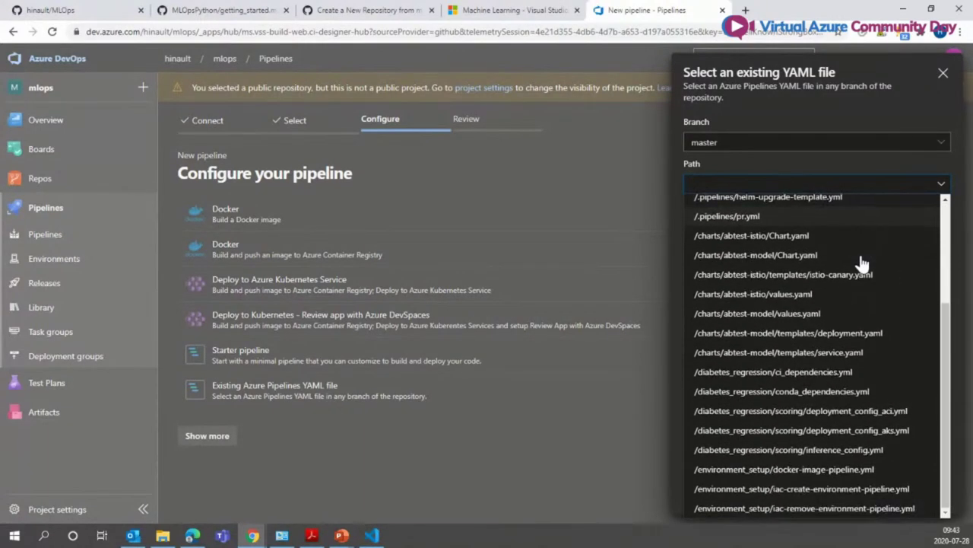
left_click(826, 491)
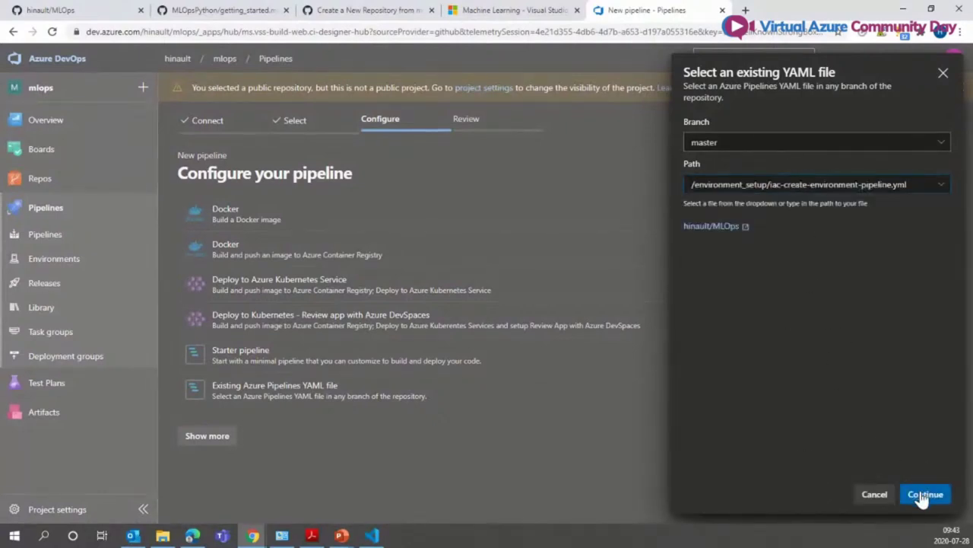
left_click(943, 75)
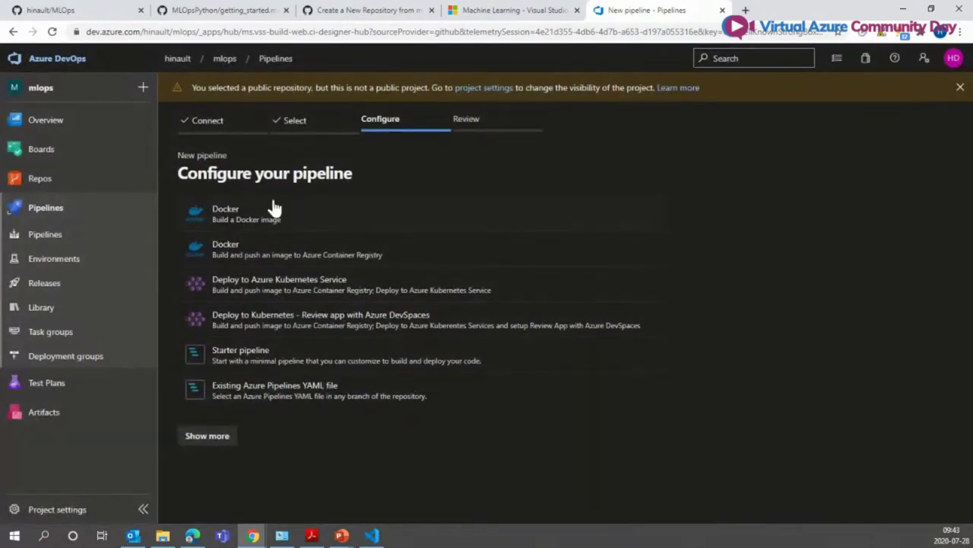
Open run 20200727.1 'Initial commit' of the mlops.iac pipeline from the Pipelines list.
left_click(54, 212)
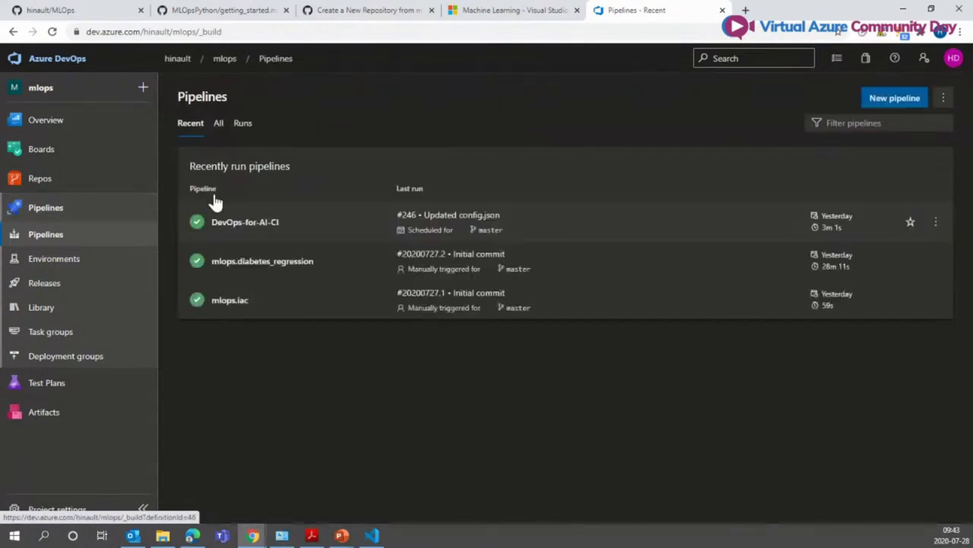
left_click(232, 301)
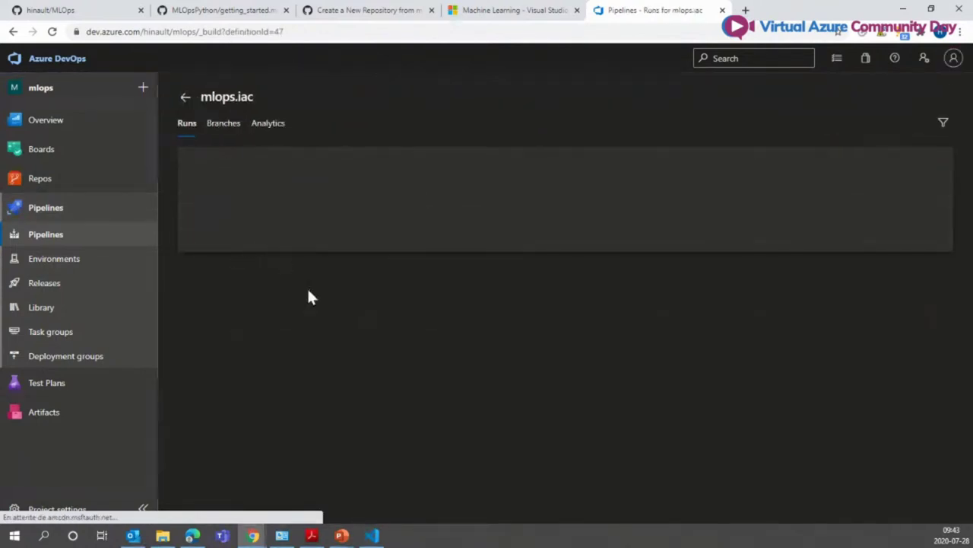
left_click(252, 206)
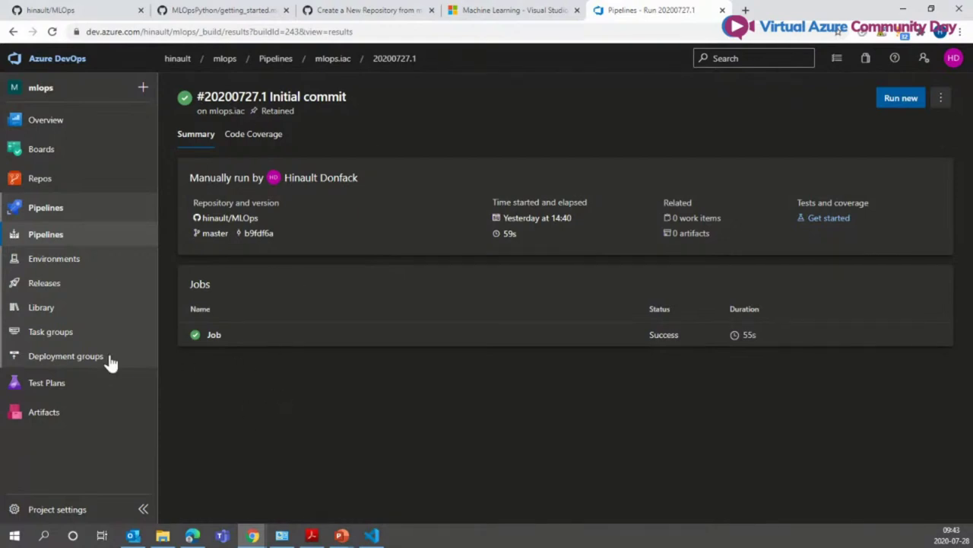
From Project settings, begin a new Azure Resource Manager service connection with automatic service principal.
left_click(57, 511)
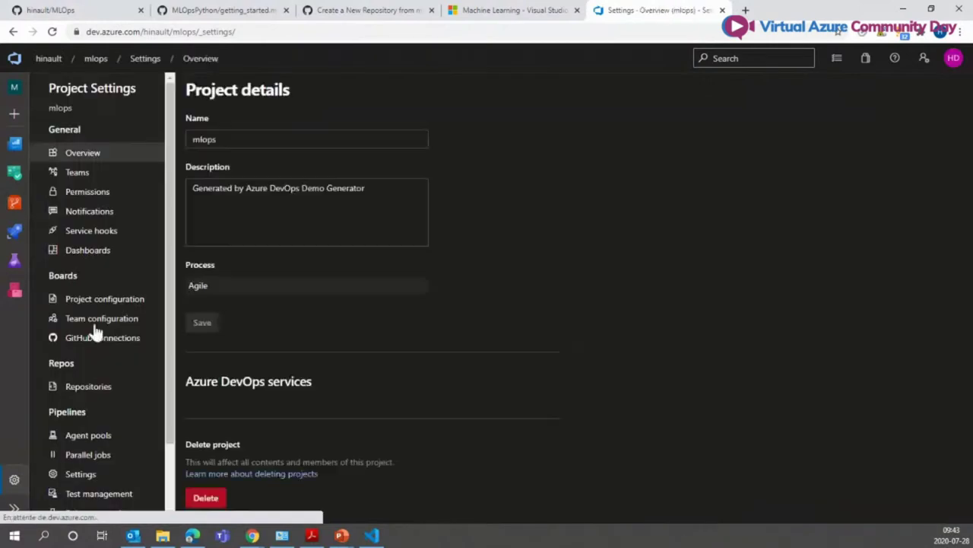
scroll(113, 434, "down", 1)
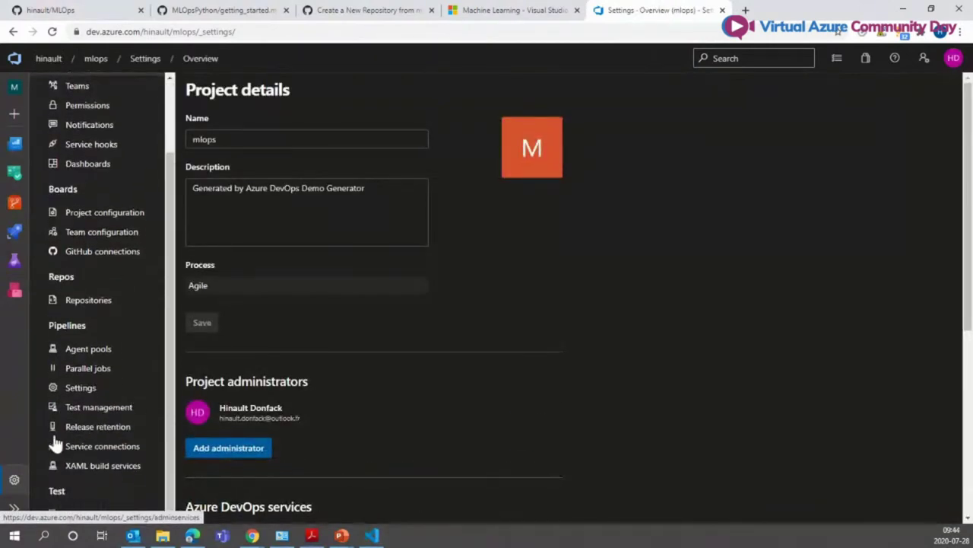
left_click(113, 447)
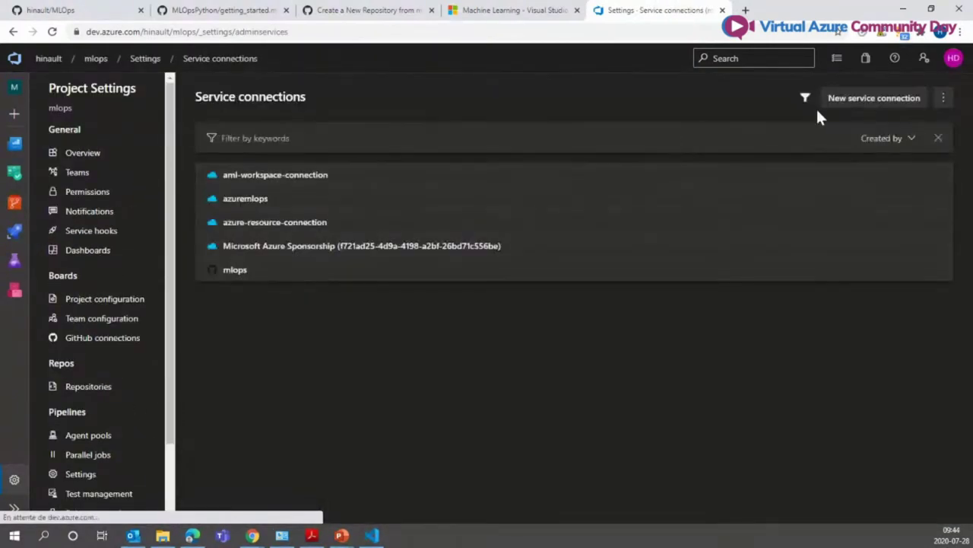
left_click(843, 99)
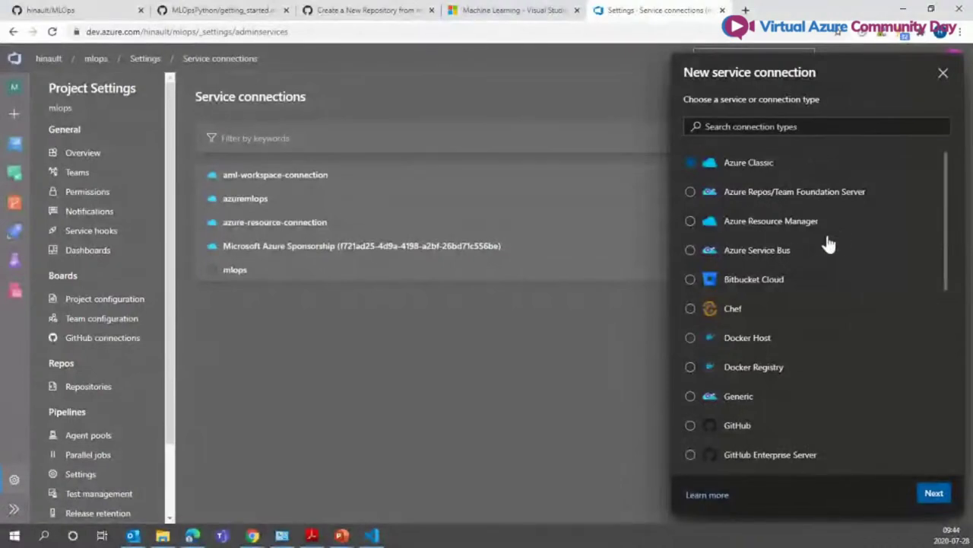
left_click(786, 227)
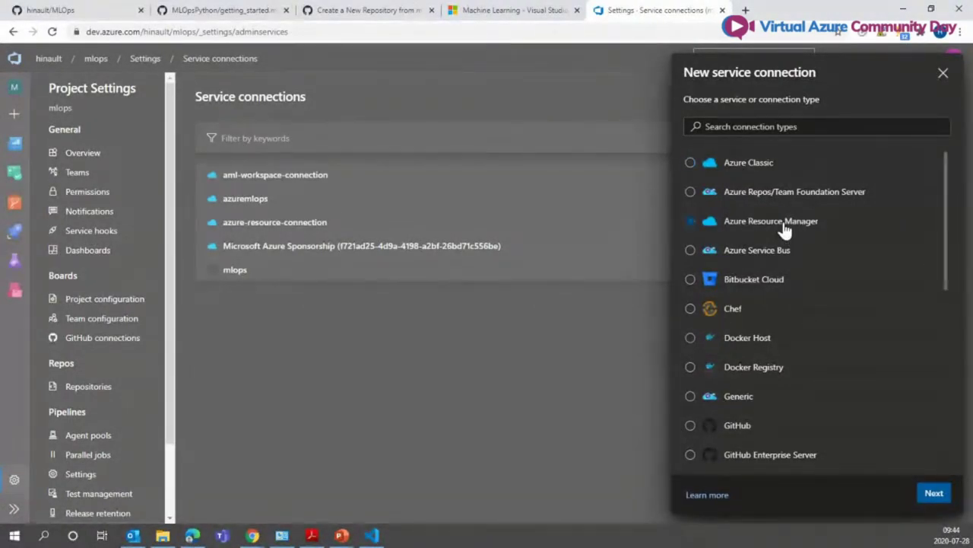
left_click(934, 493)
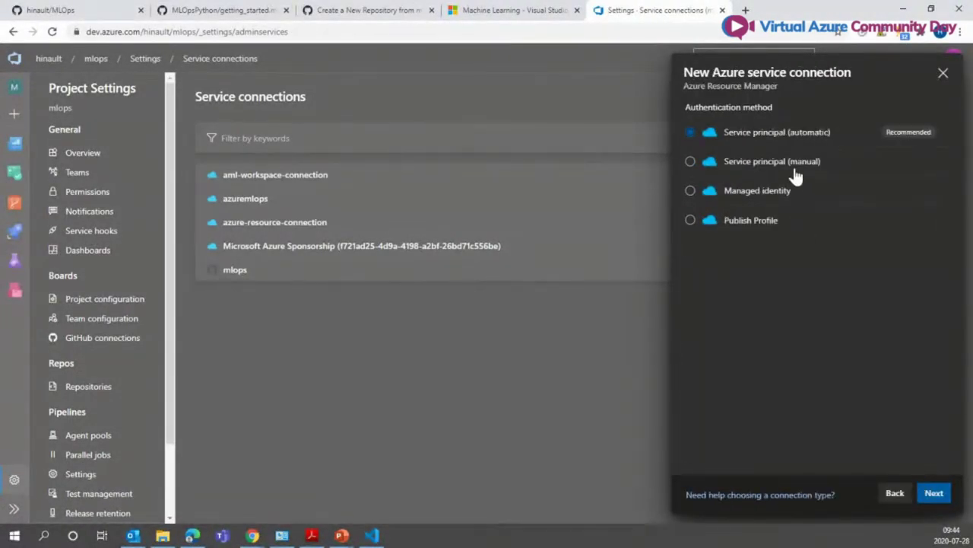
left_click(933, 493)
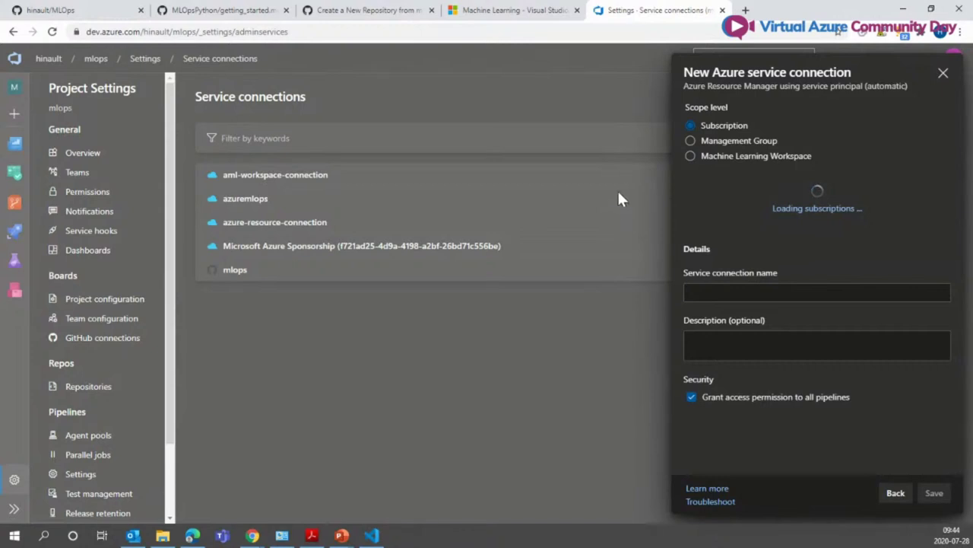
Scope the connection to Machine Learning Workspace mlops-AML-WS in mlops-RG, then close it unsaved.
left_click(692, 157)
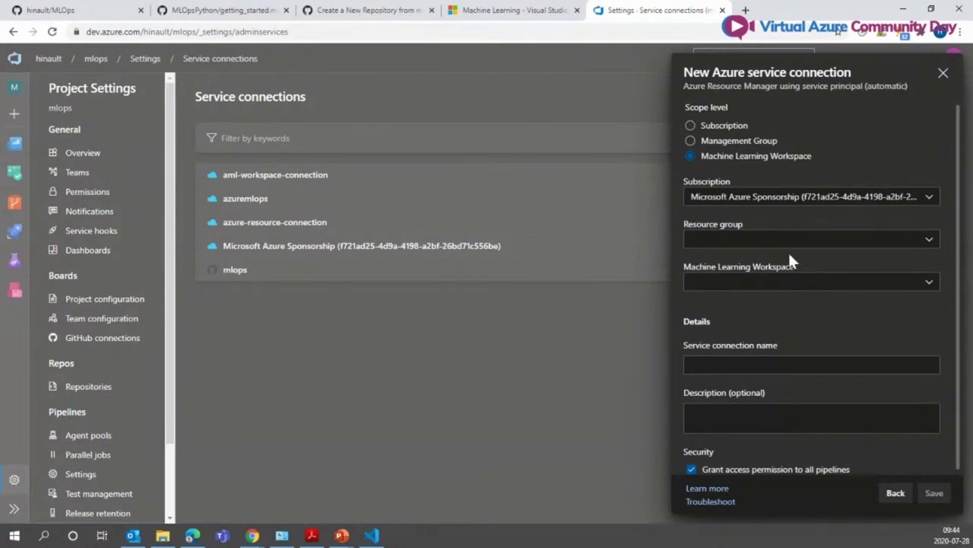
left_click(834, 241)
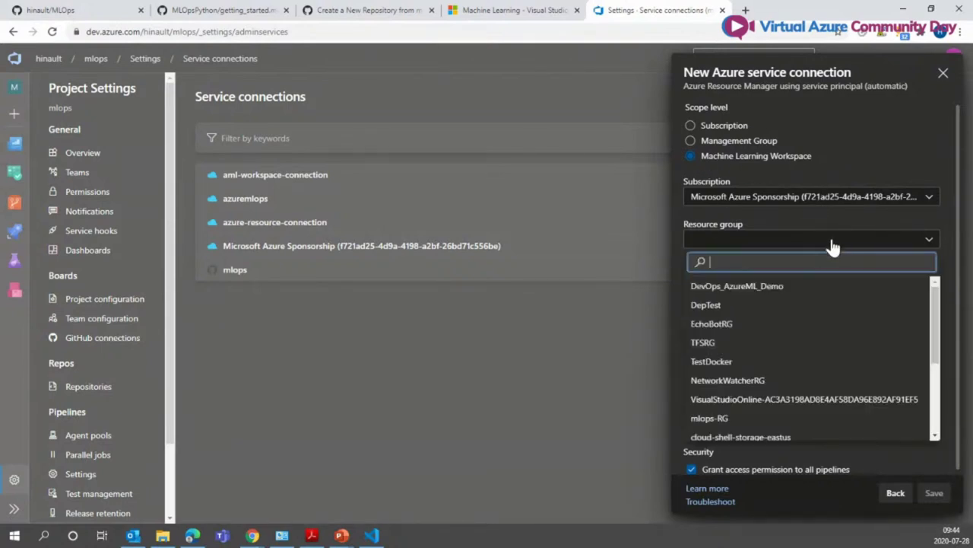
left_click(722, 417)
left_click(867, 287)
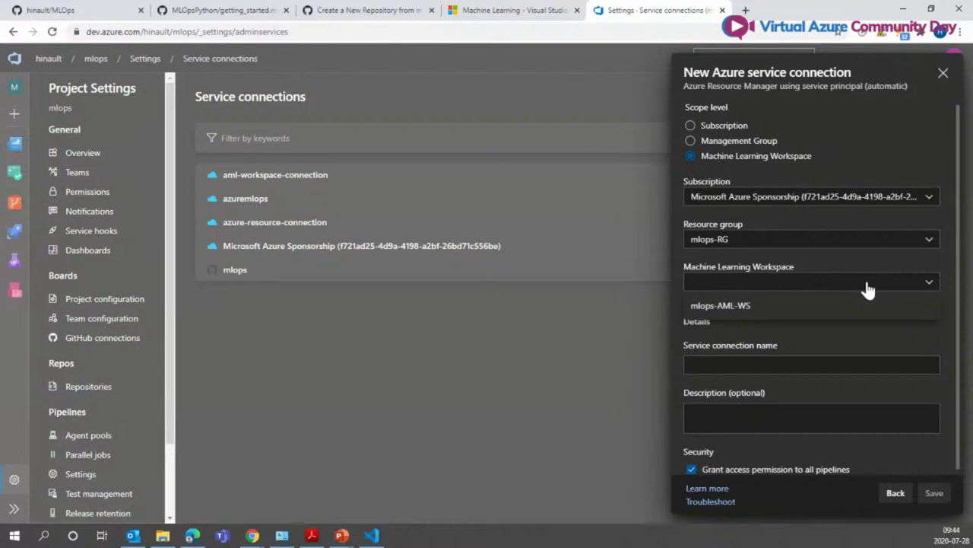
left_click(749, 307)
left_click(726, 367)
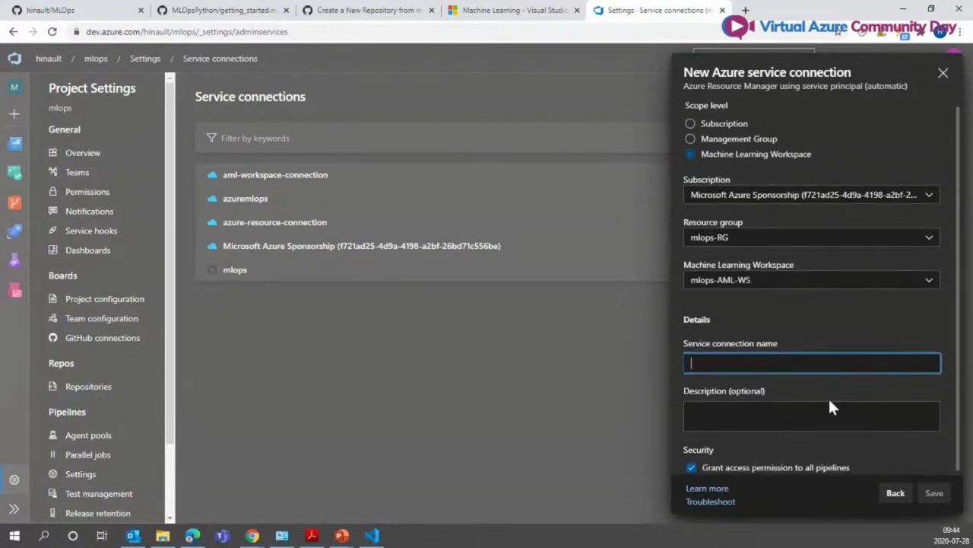
left_click(943, 74)
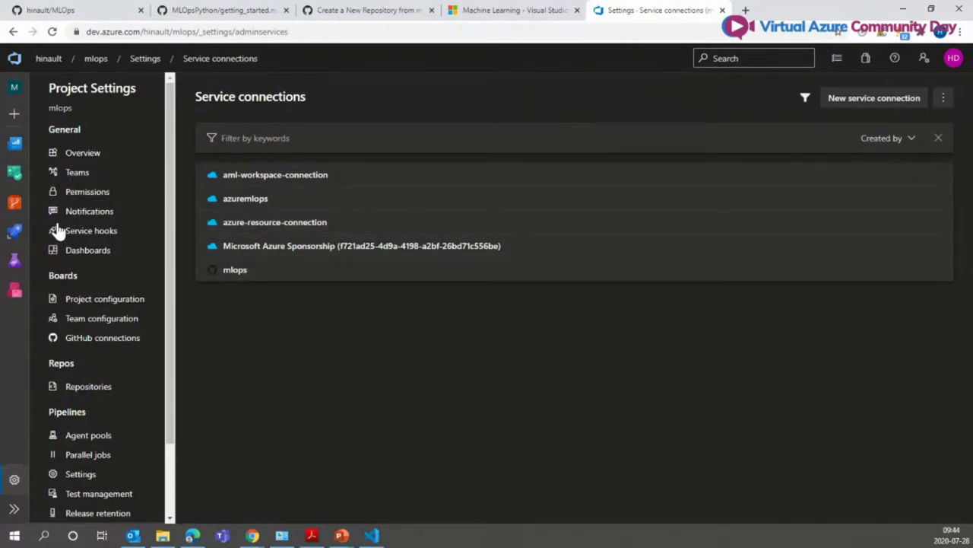
From the refreshed Pipelines list, start a new pipeline using the MLOps GitHub repository.
left_click(14, 238)
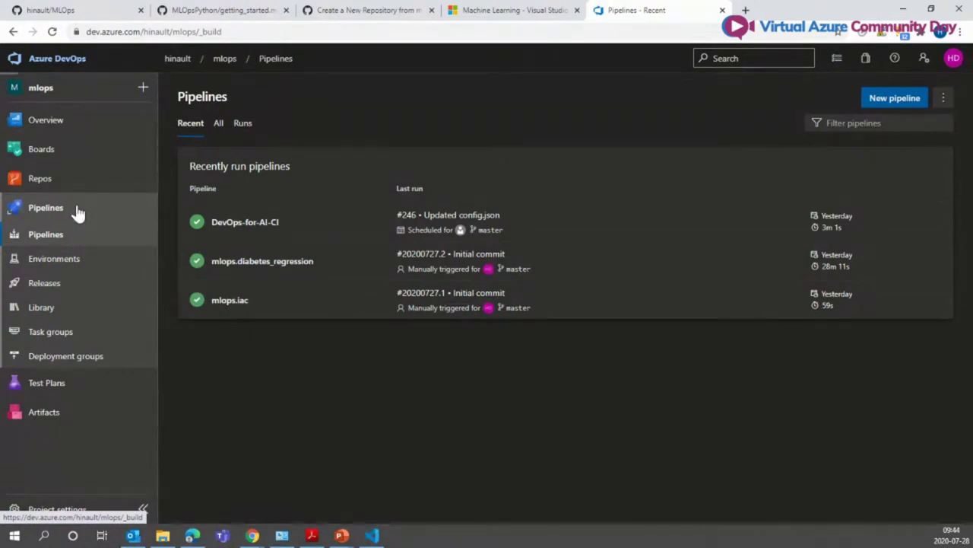
left_click(78, 211)
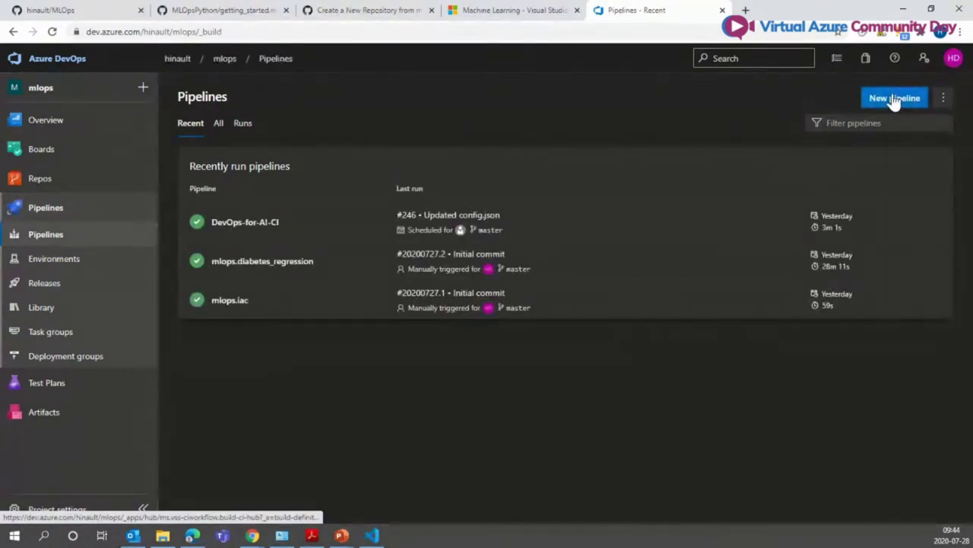
left_click(894, 99)
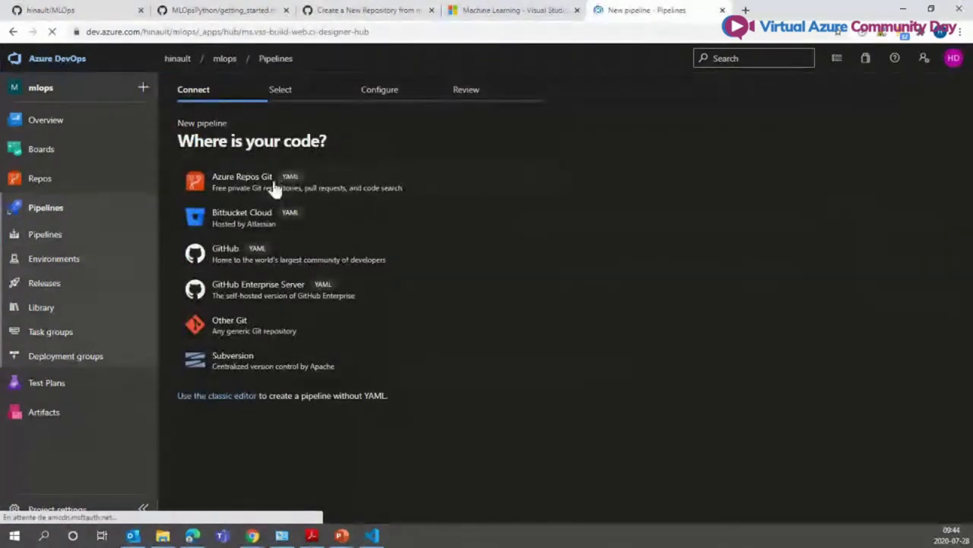
left_click(264, 251)
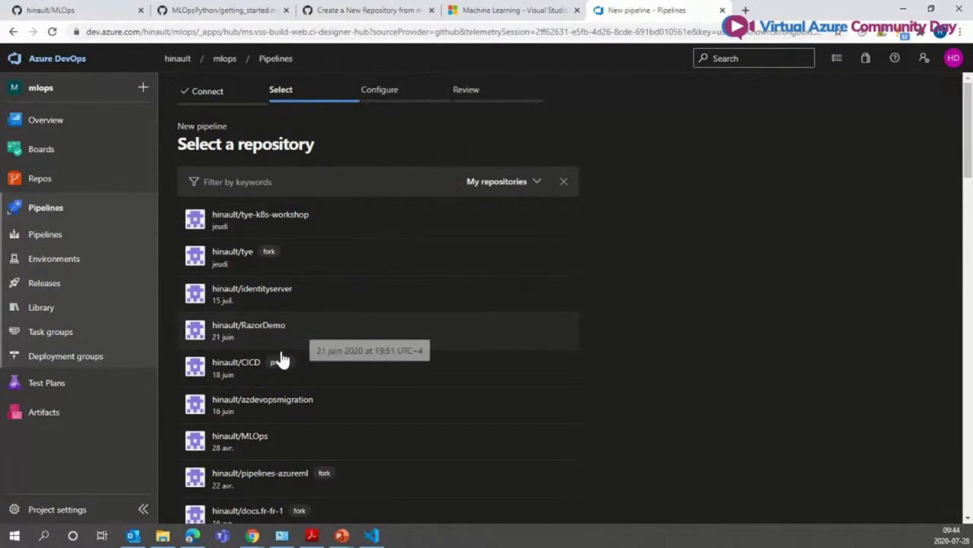
left_click(266, 451)
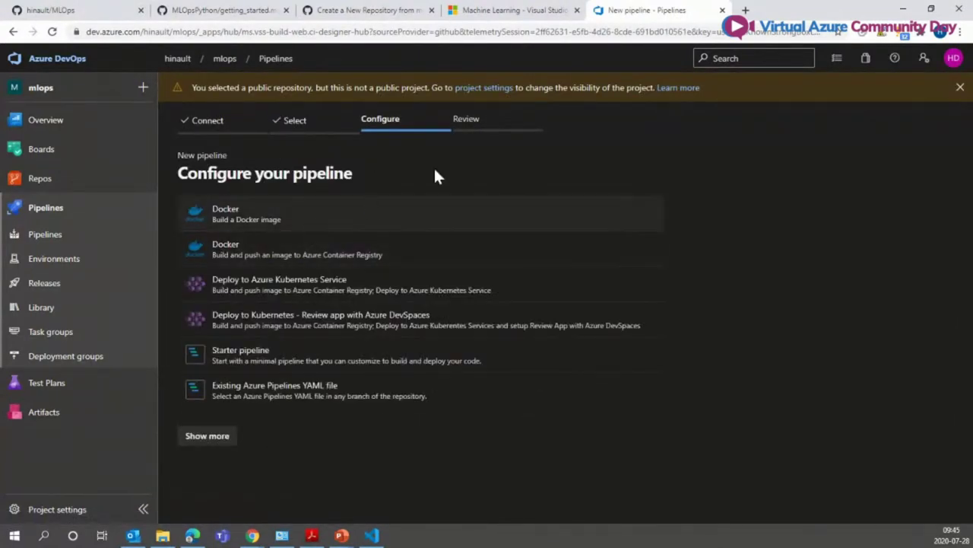
Load the existing .pipelines/diabetes_regression-ci.yml file and save the pipeline without running it.
left_click(281, 397)
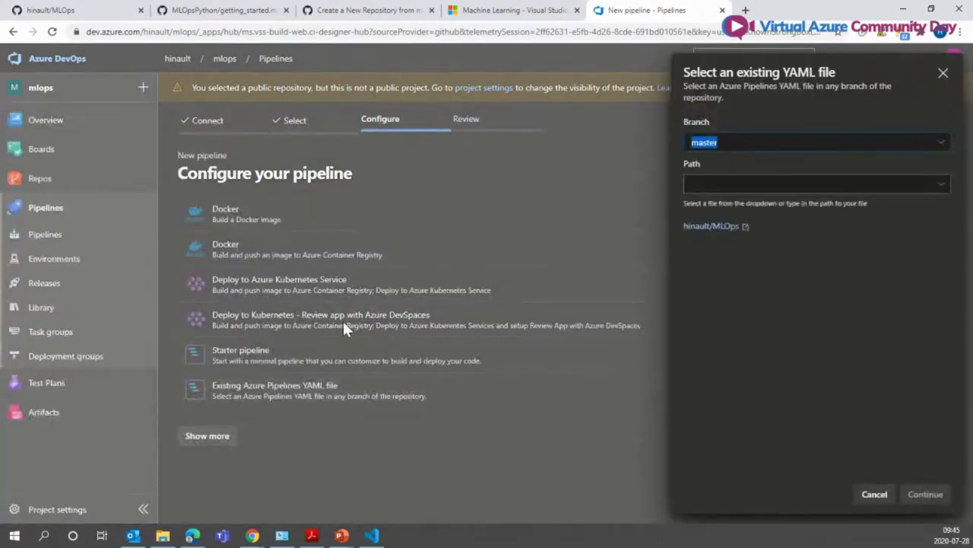
left_click(923, 184)
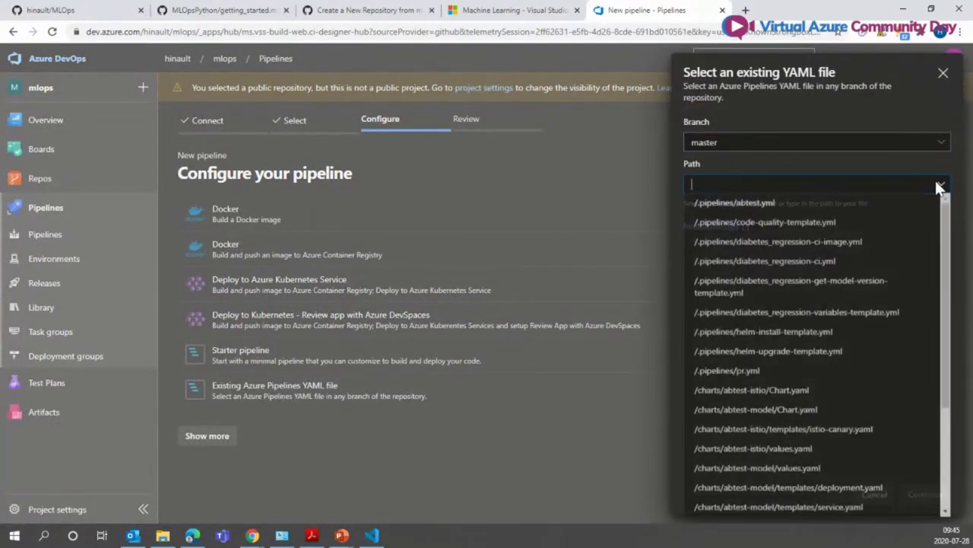
left_click(786, 264)
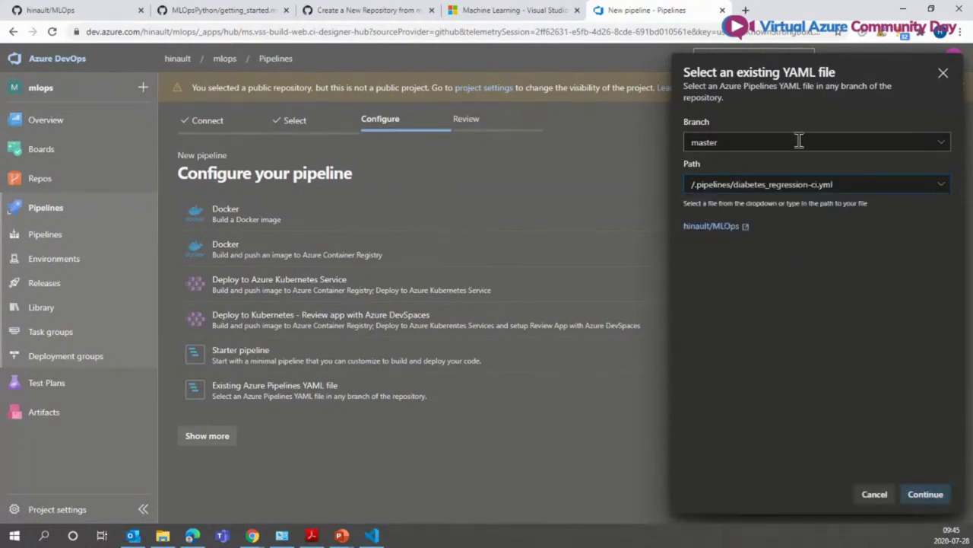
left_click(920, 494)
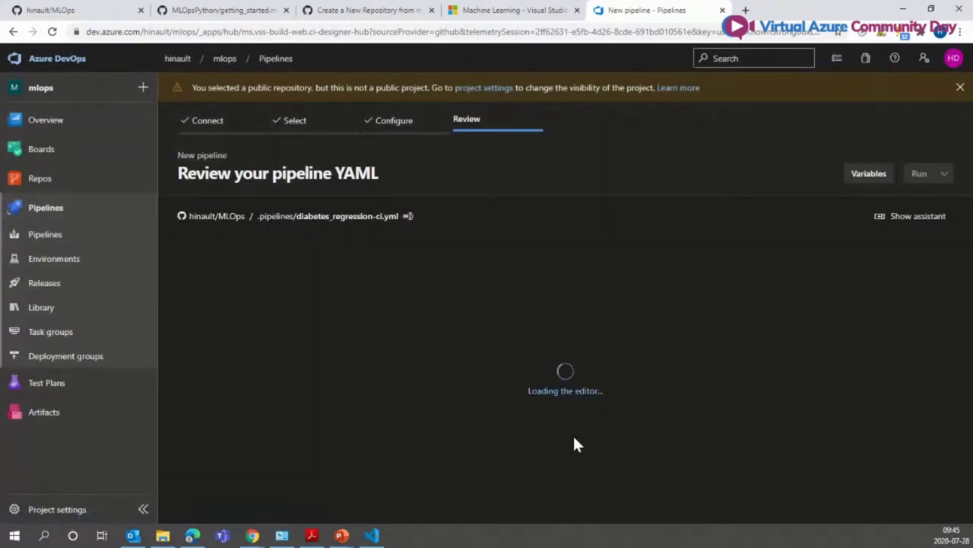
scroll(587, 298, "down", 3)
scroll(587, 297, "up", 3)
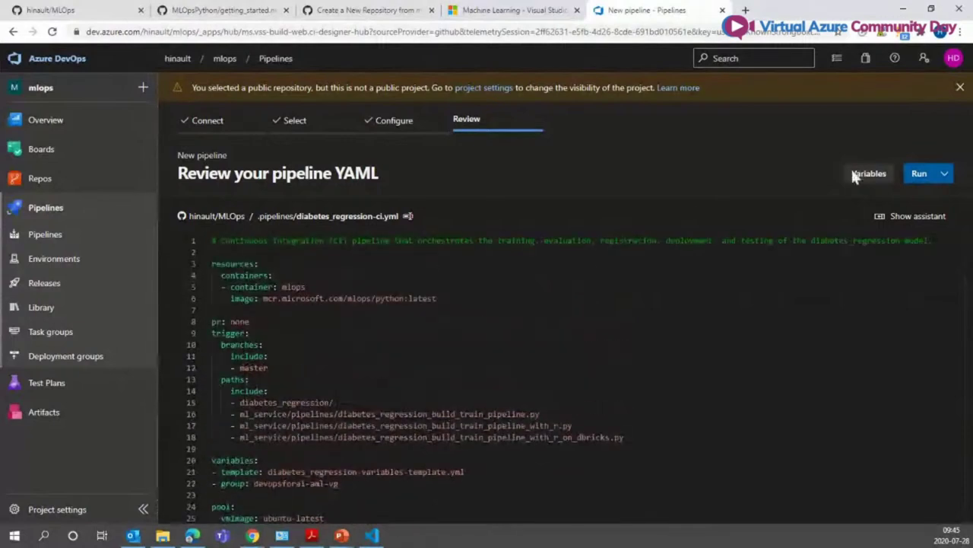
left_click(960, 181)
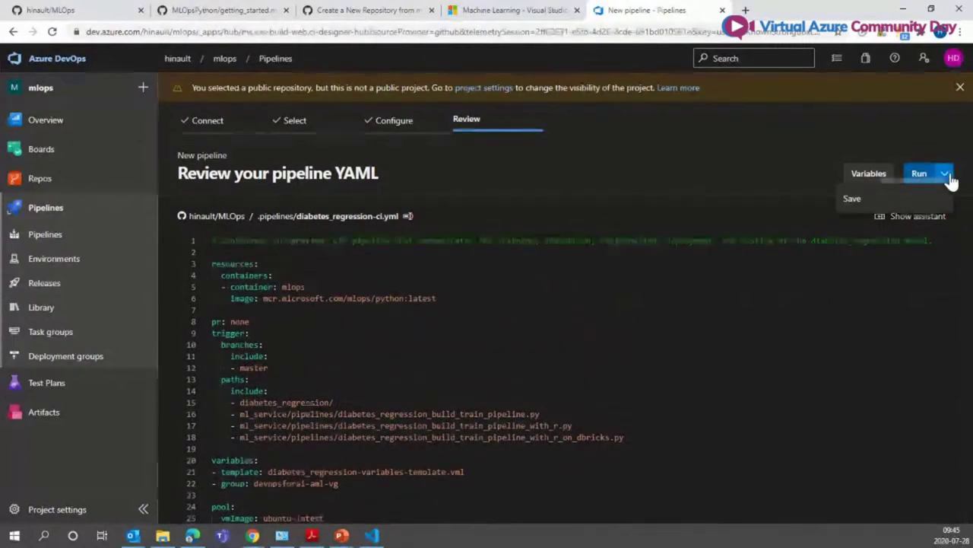
left_click(861, 202)
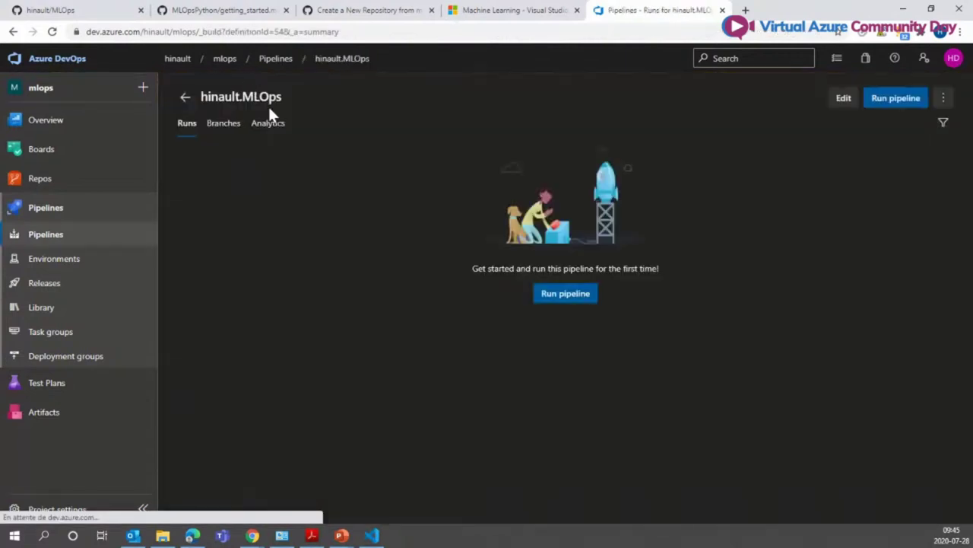
Run the new MLOps pipeline on the master branch.
left_click(563, 297)
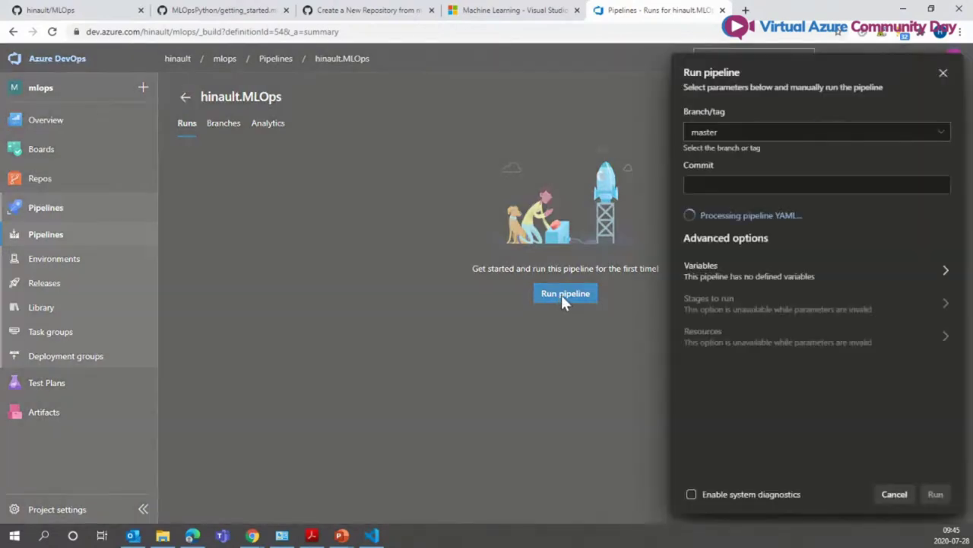
left_click(936, 496)
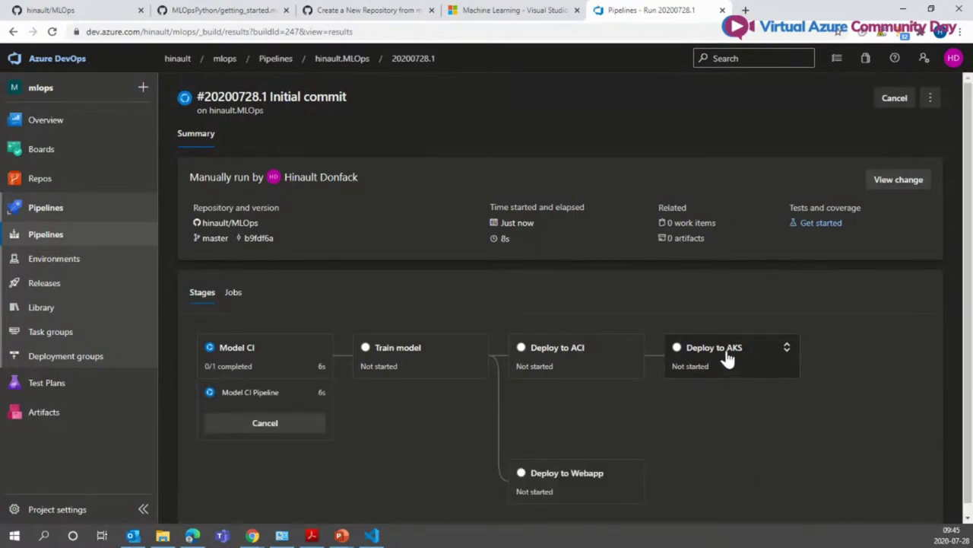
Open ml.azure.com in a new browser tab.
left_click(747, 11)
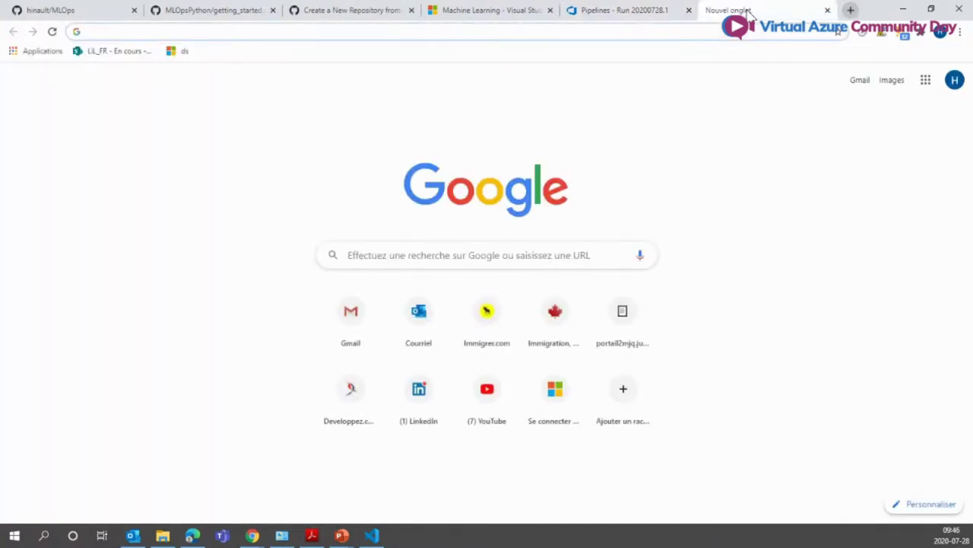
type("al")
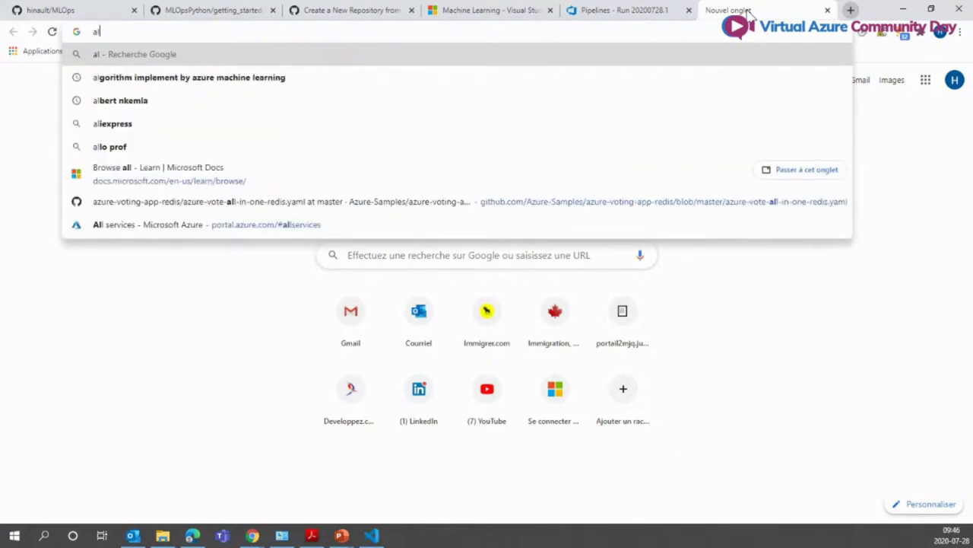
key("BackSpace")
key("BackSpace")
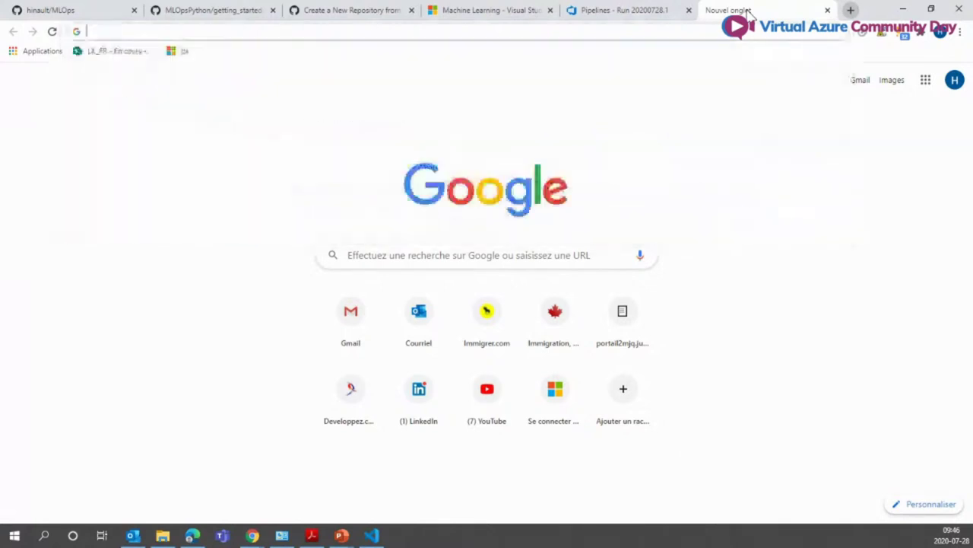
type("m")
key("BackSpace")
key("BackSpace")
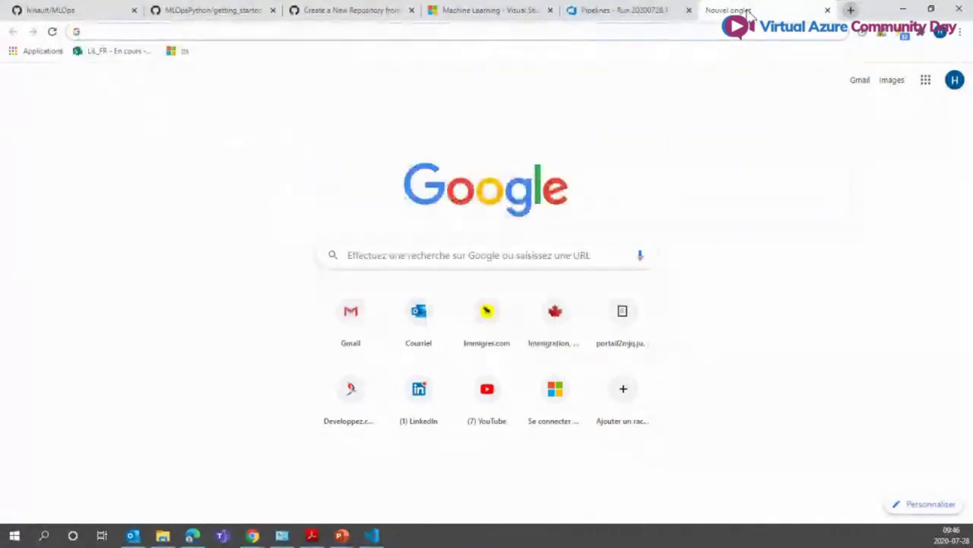
type("al")
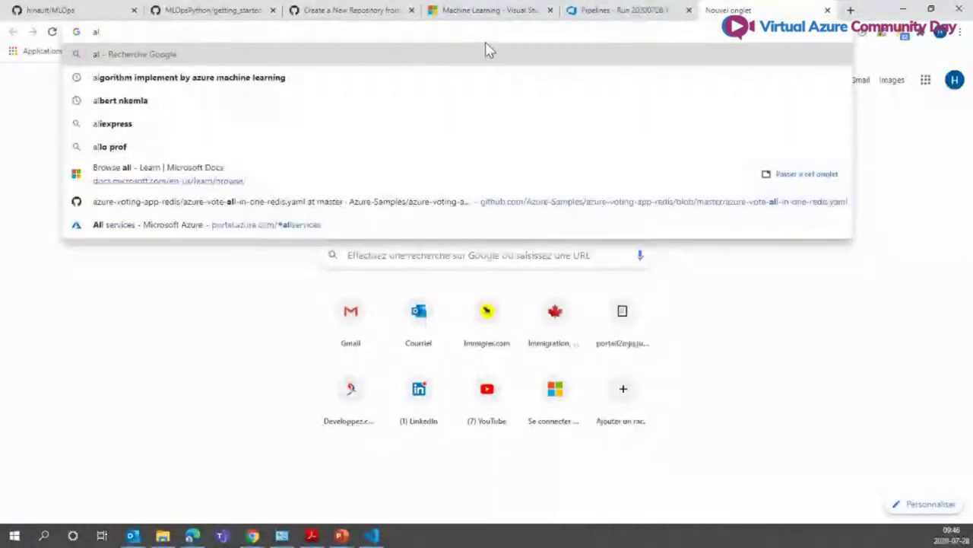
key("BackSpace")
type("zure")
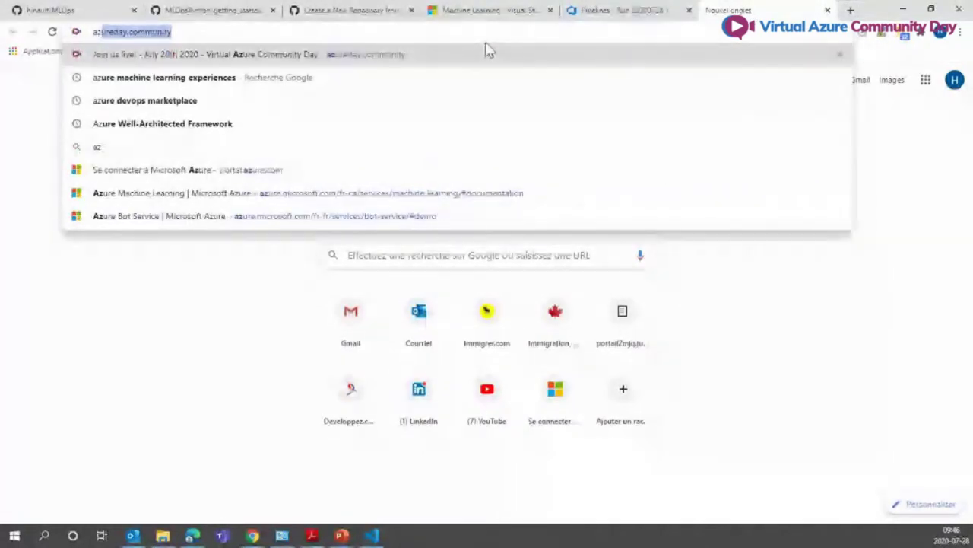
key("BackSpace")
key("BackSpace")
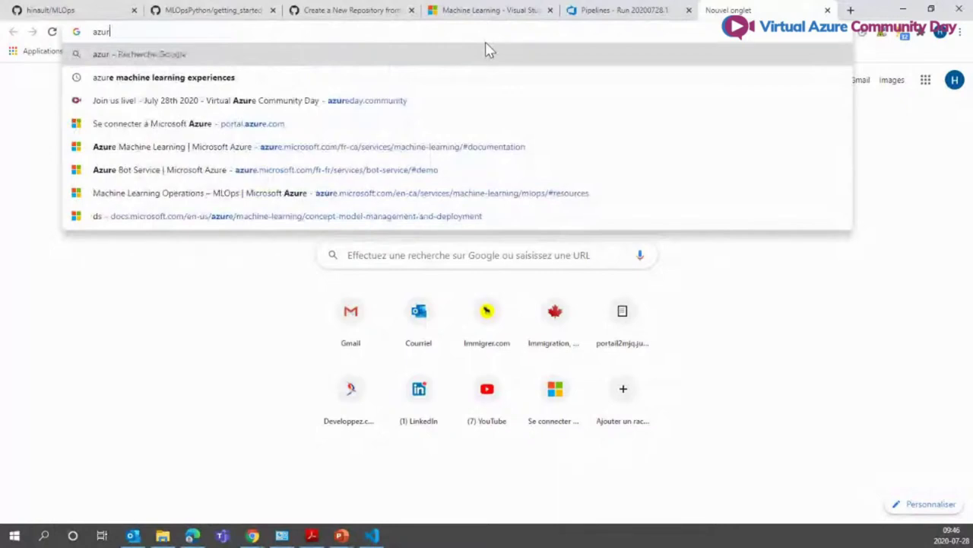
key("BackSpace")
key("BackSpace")
key("BackSpace")
key("BackSpace")
type("ml.")
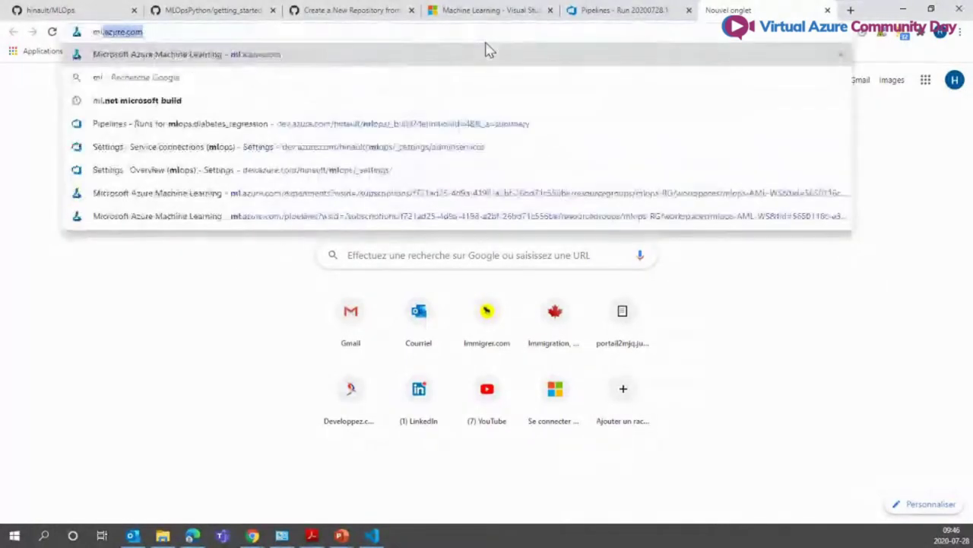
key("Right")
key("Return")
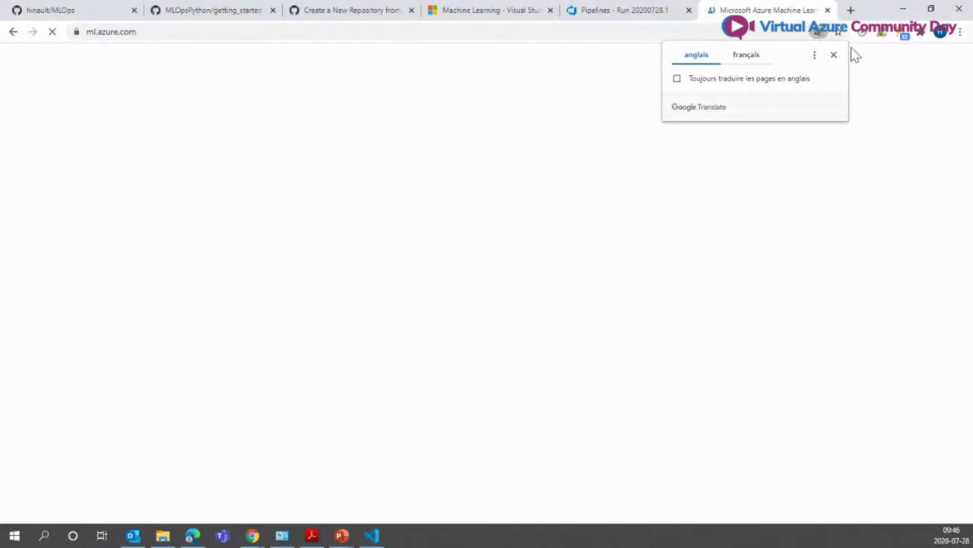
Dismiss the translation offer, open Jeux de données (Datasets), then return to the pipeline run tab.
left_click(834, 56)
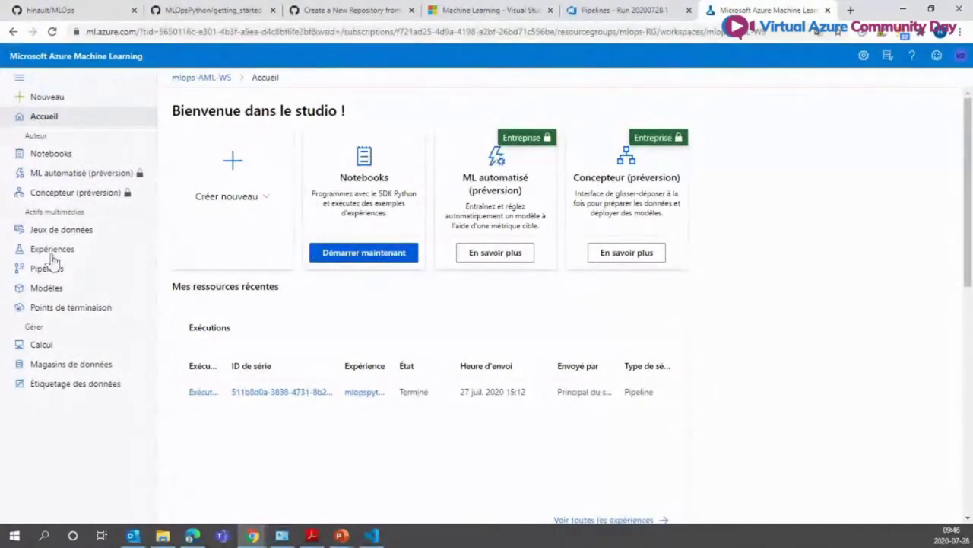
left_click(64, 230)
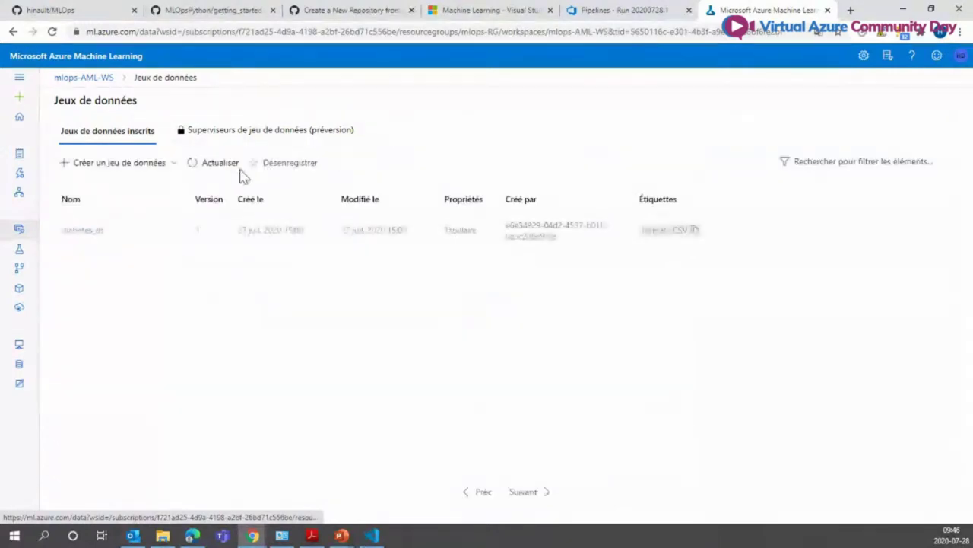
left_click(615, 12)
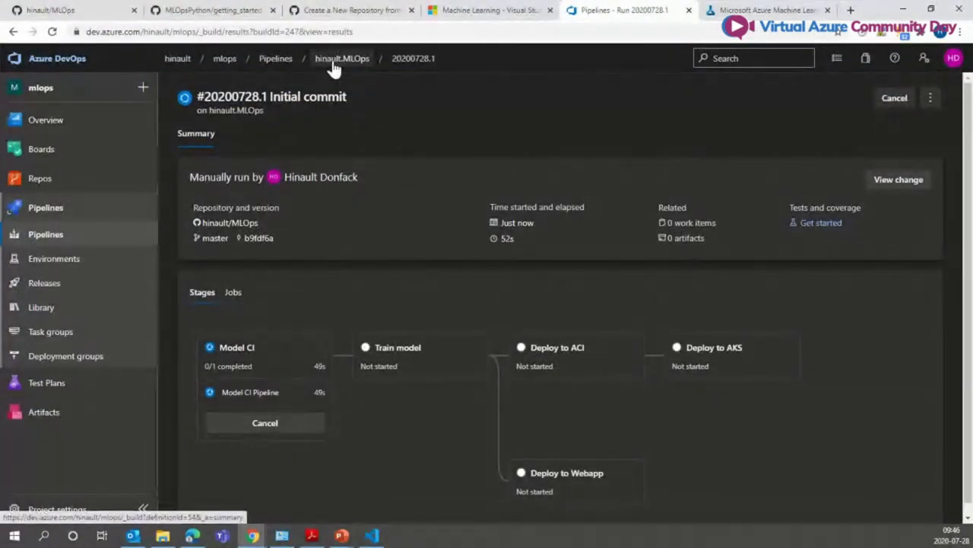
Open run #20200727.2 of mlops.diabetes_regression, then switch to the Azure Machine Learning studio tab.
left_click(276, 59)
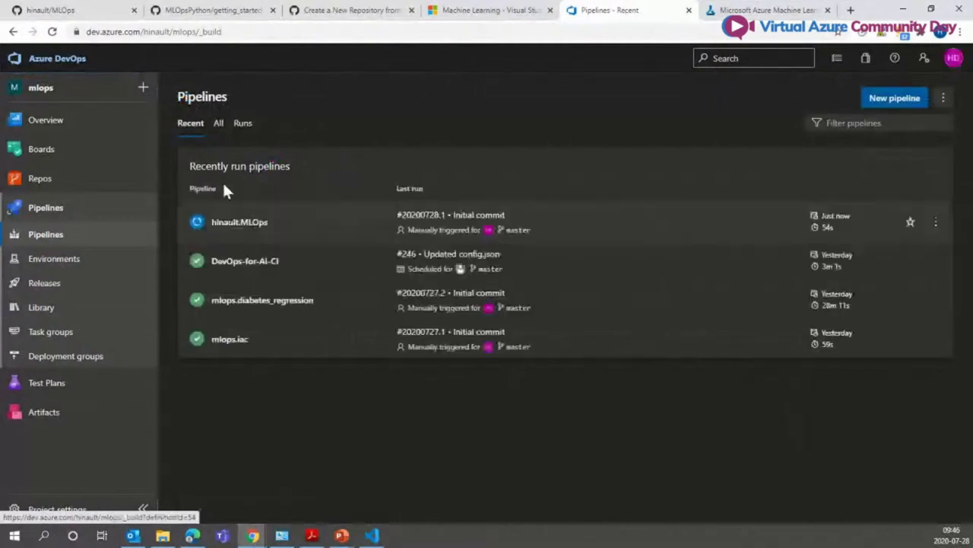
left_click(268, 304)
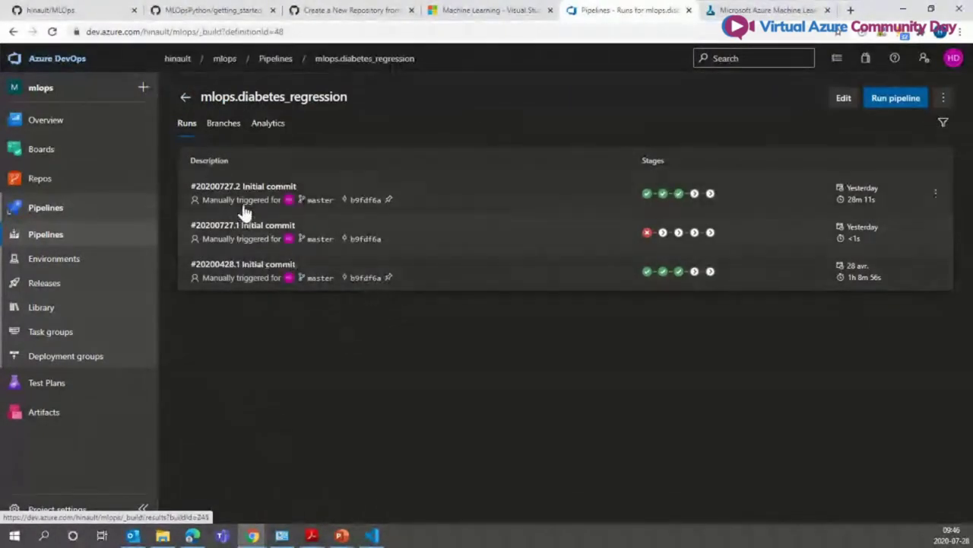
left_click(244, 188)
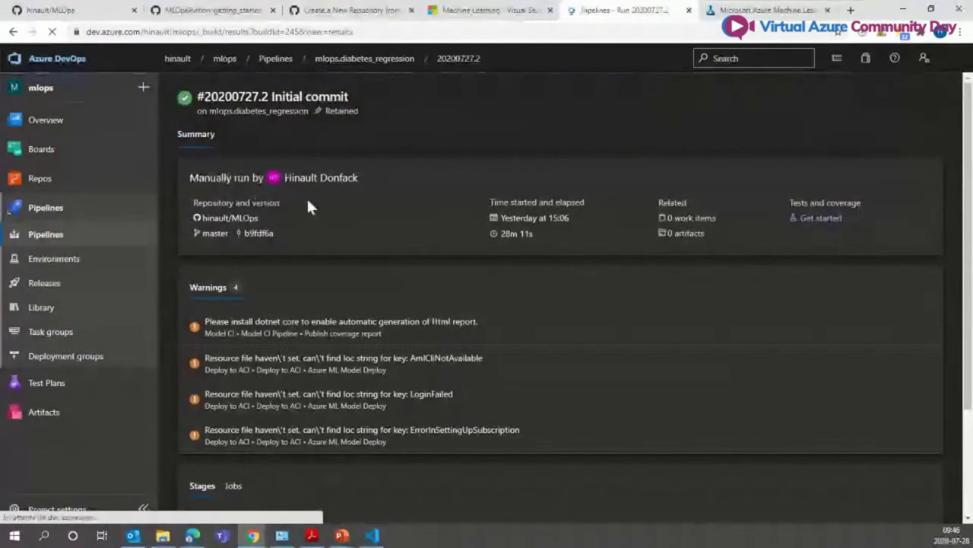
scroll(373, 401, "down", 2)
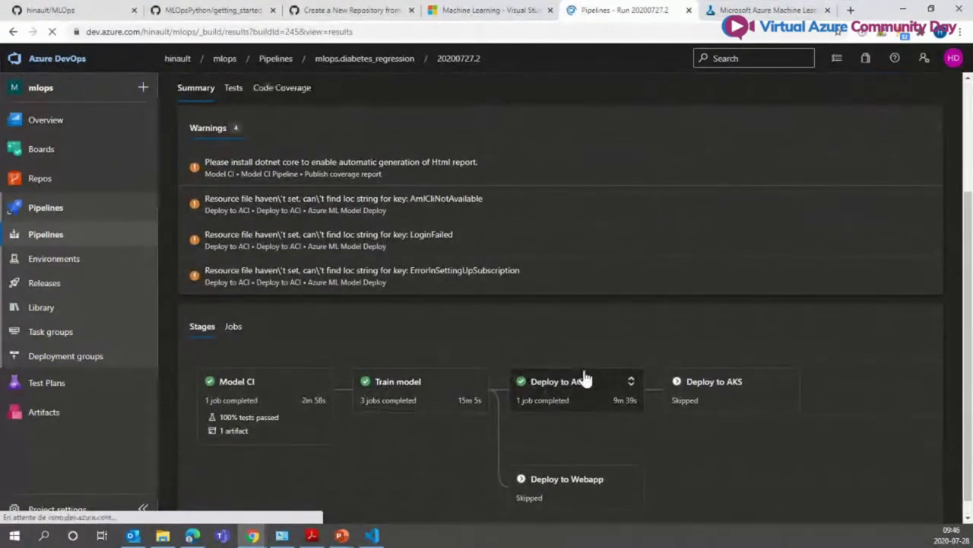
left_click(753, 10)
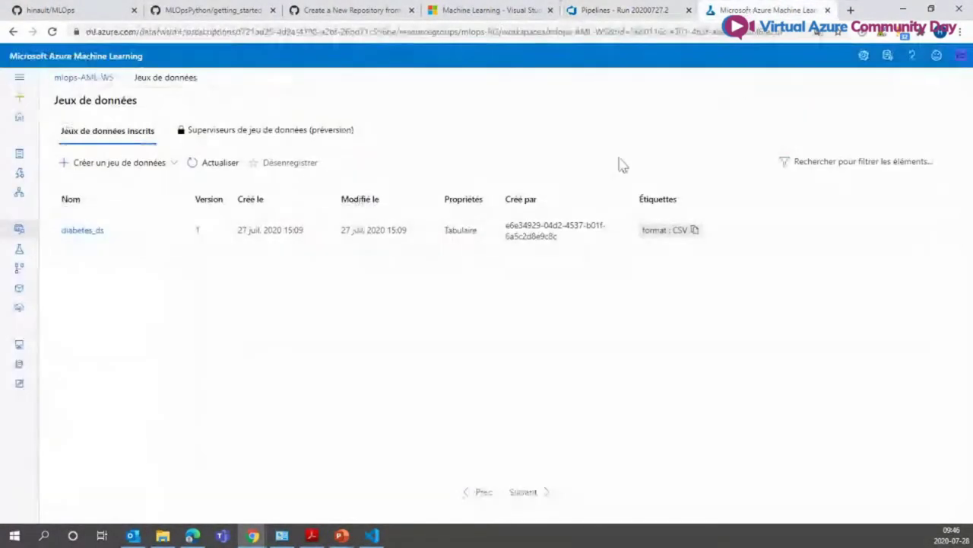
Open run Exécuter 1 of the mlopspython experiment under Expériences.
left_click(19, 256)
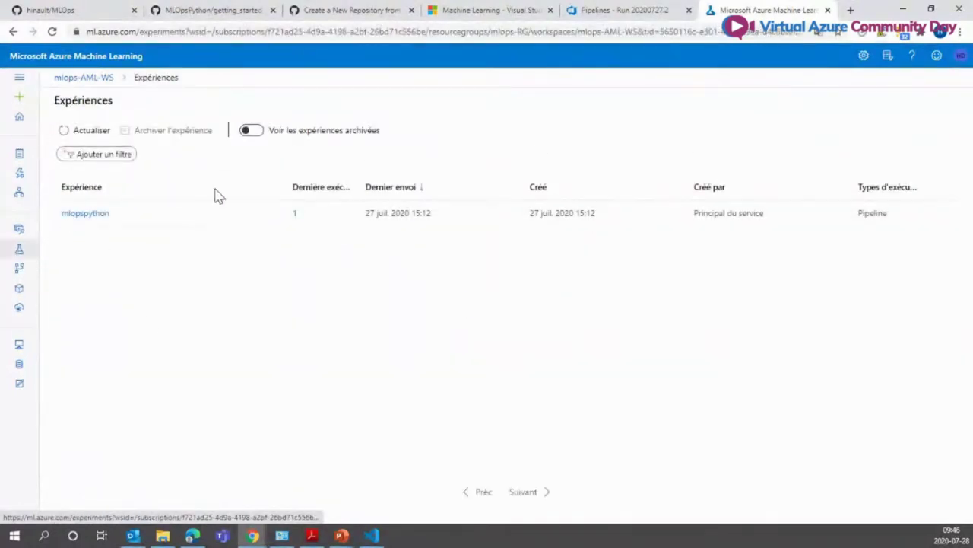
left_click(83, 214)
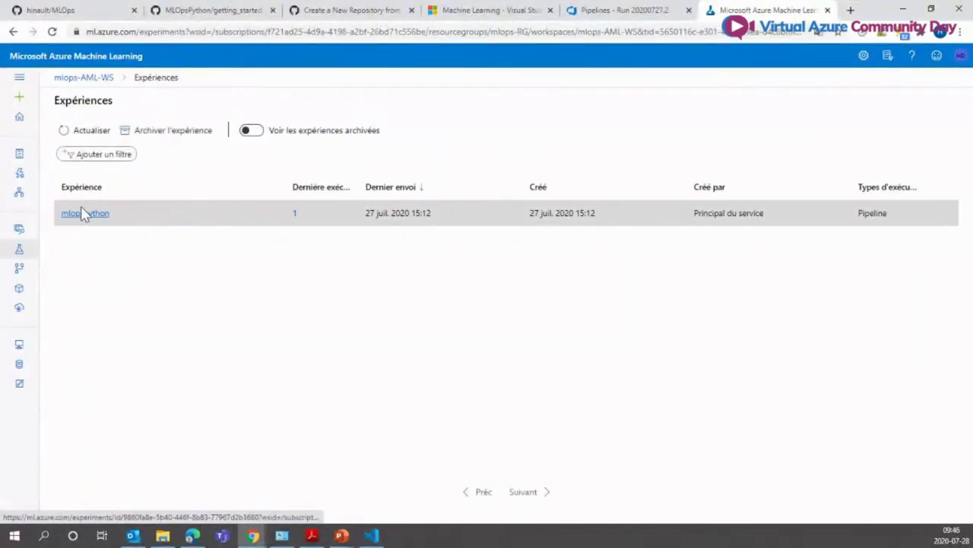
left_click(79, 217)
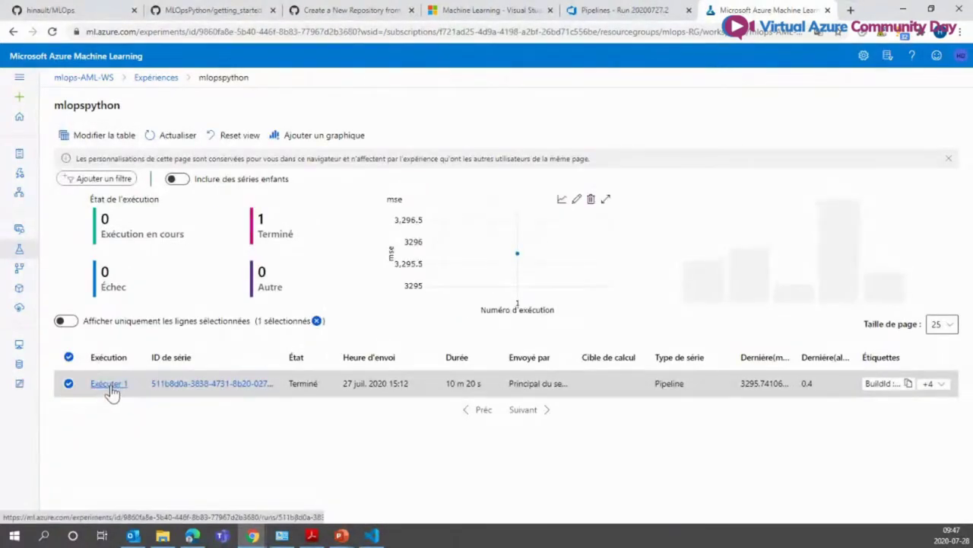
left_click(108, 386)
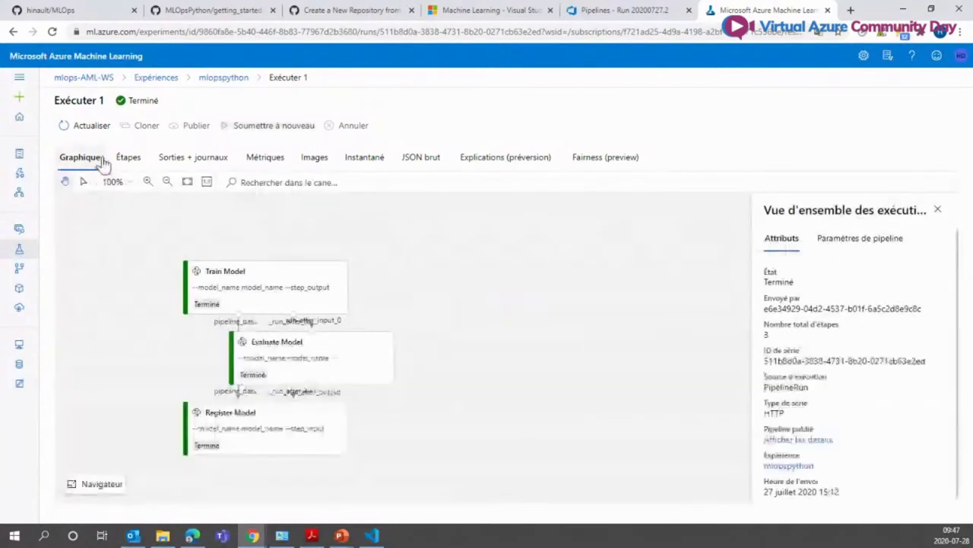
Rearrange the Train and Evaluate Model nodes, inspect Register Model, then view Pipelines and return to Azure DevOps.
left_click_drag(282, 271, 222, 237)
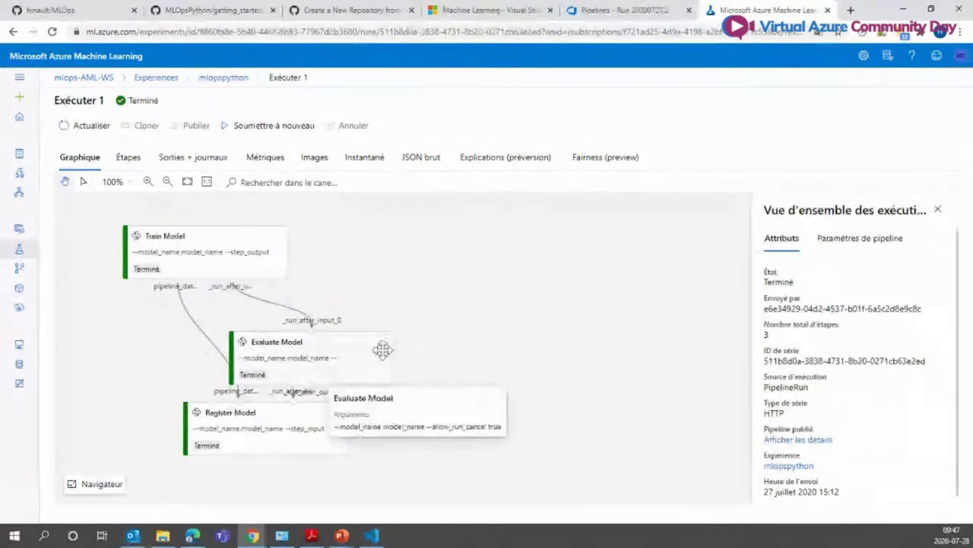
left_click_drag(380, 347, 453, 320)
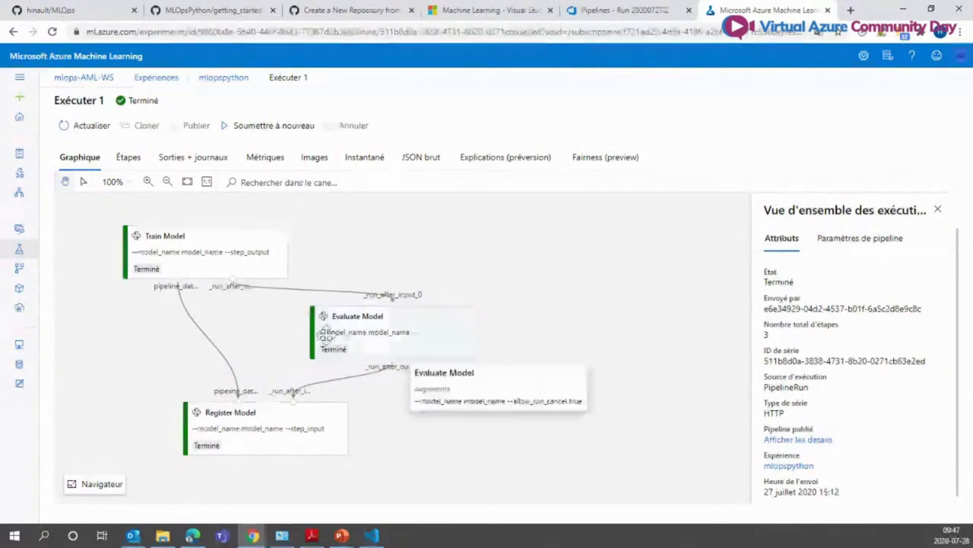
left_click(300, 419)
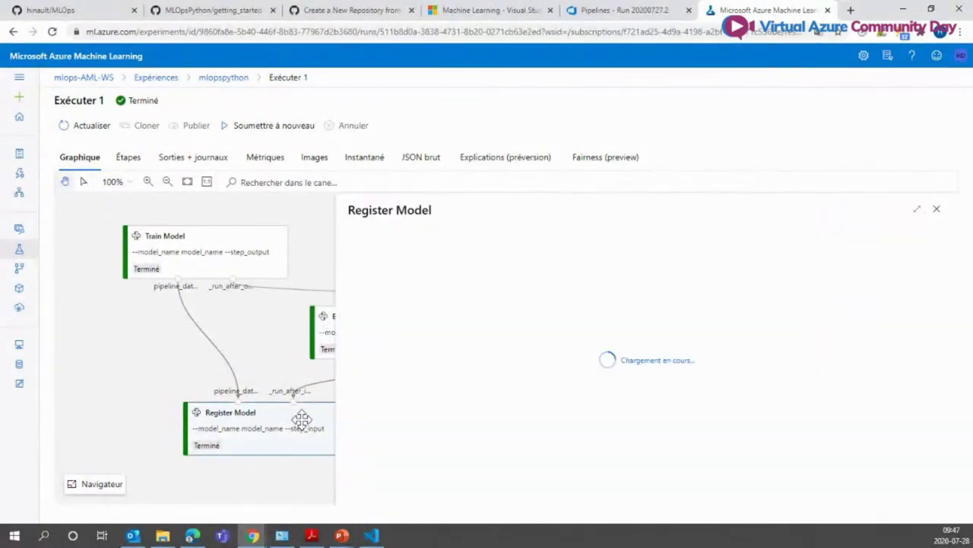
left_click(258, 346)
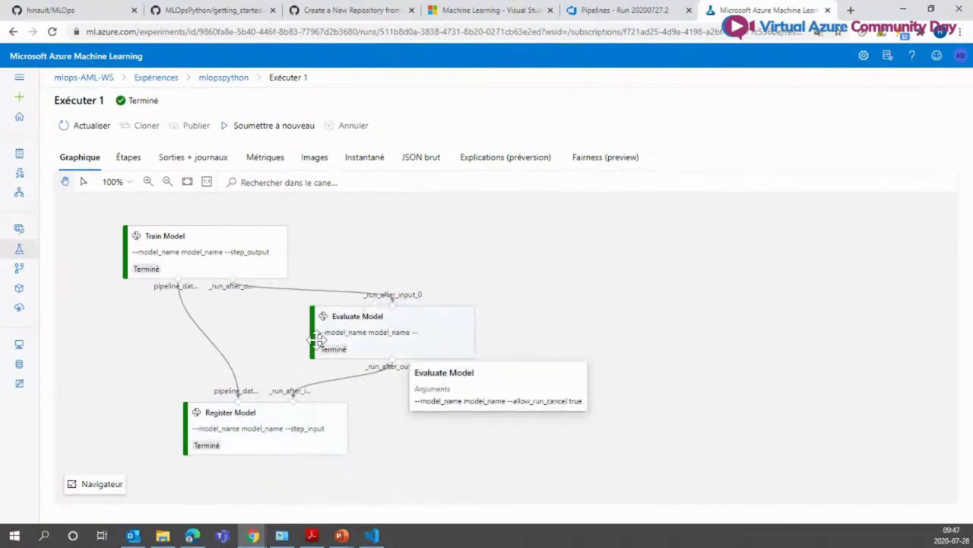
left_click(21, 271)
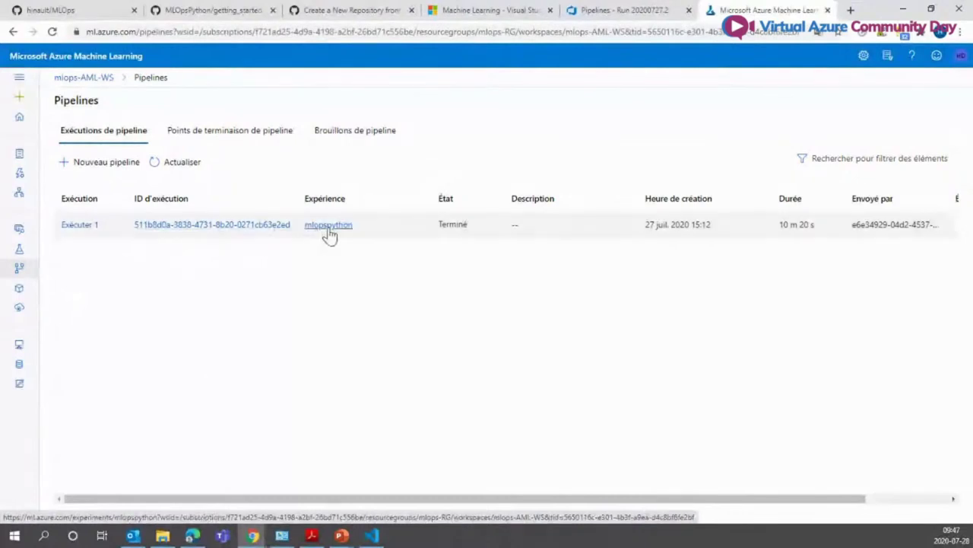
left_click(616, 10)
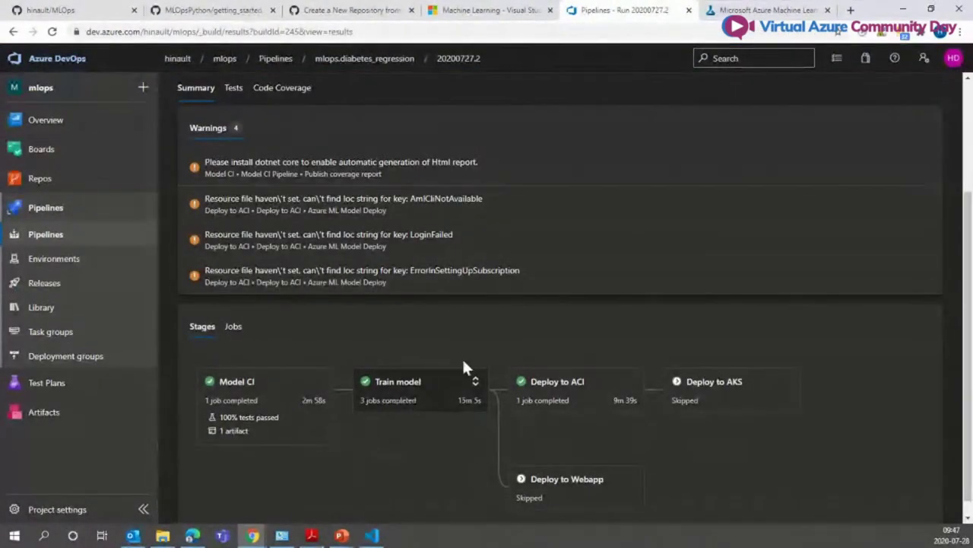
Switch to the Azure Machine Learning tab showing run Exécuter 1 completed in 10 m 20 s.
left_click(747, 12)
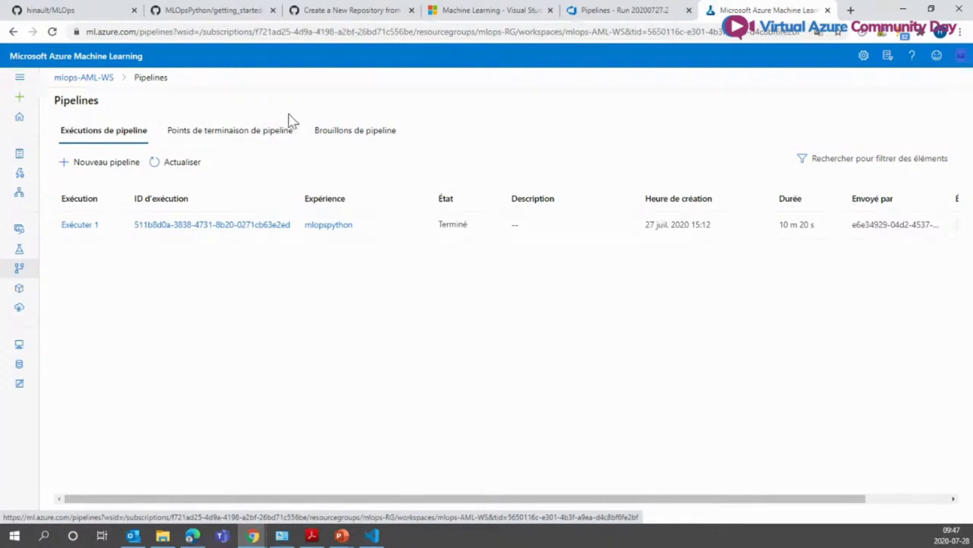
Scroll through the MLOpsPython getting_started guide and its table of contents.
left_click(227, 15)
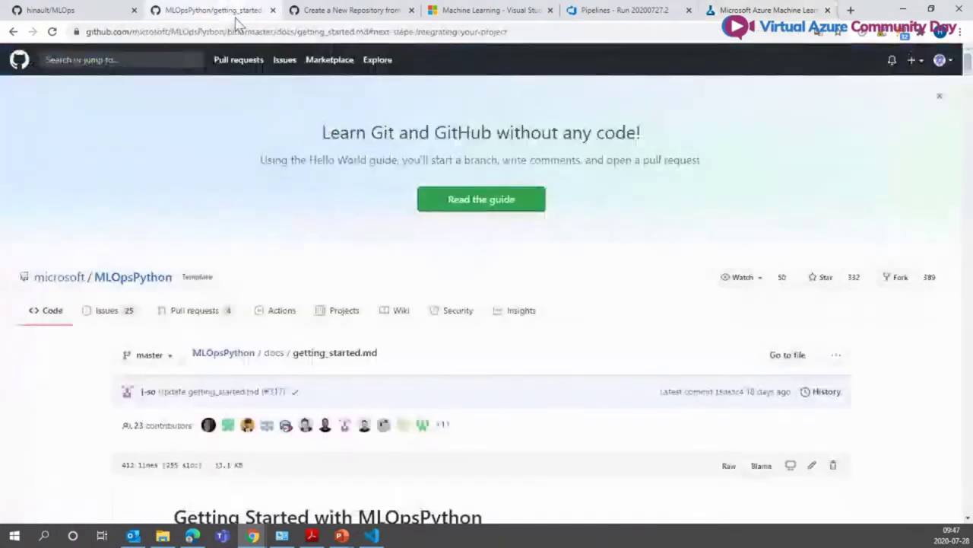
scroll(454, 101, "down", 5)
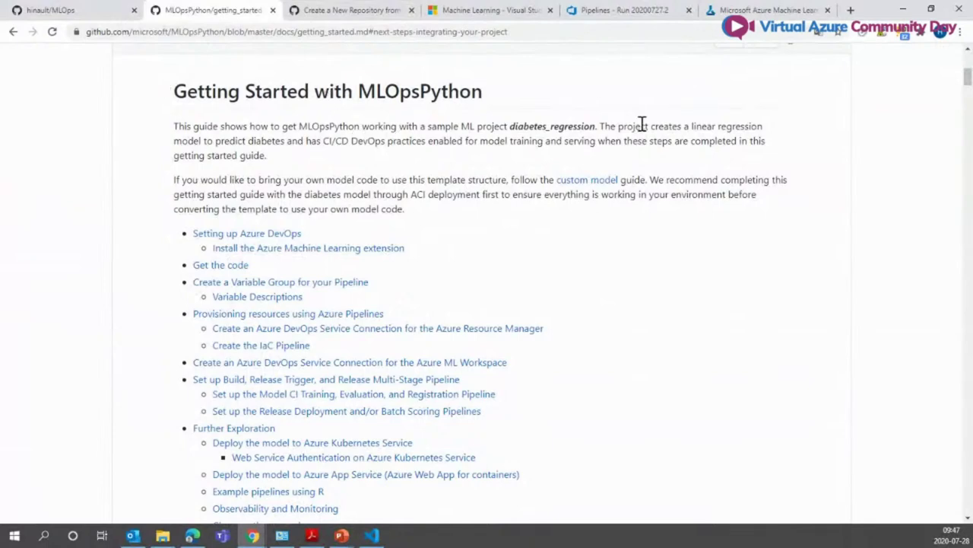
scroll(319, 103, "up", 2)
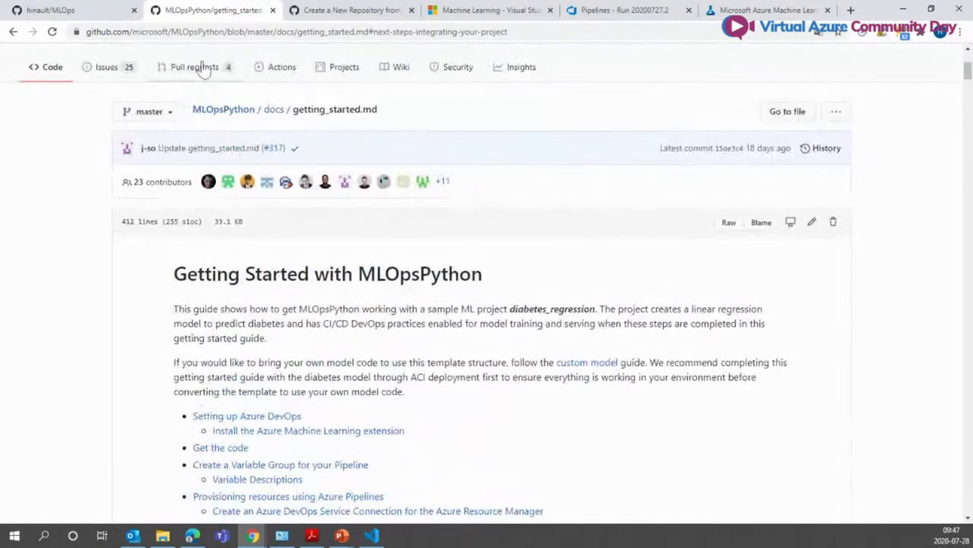
scroll(428, 256, "down", 5)
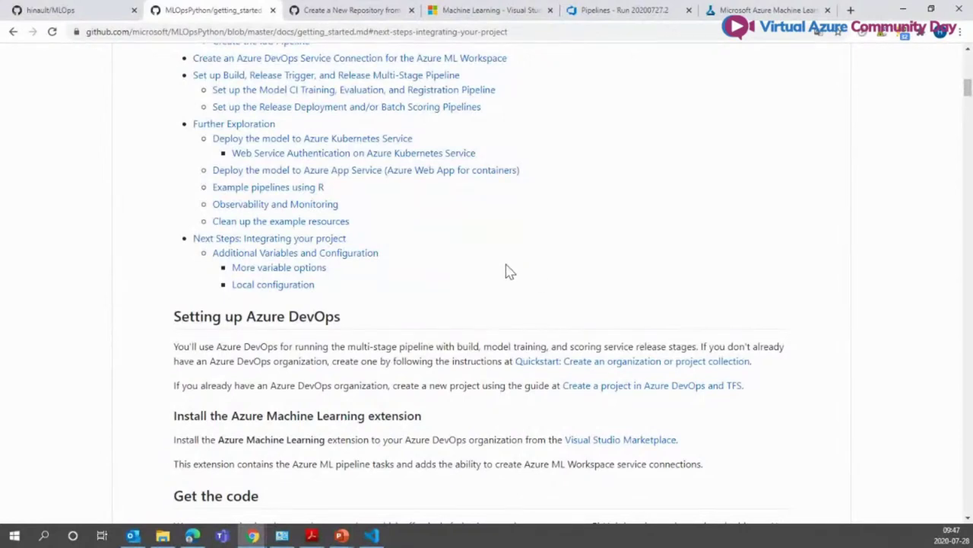
scroll(506, 271, "up", 1)
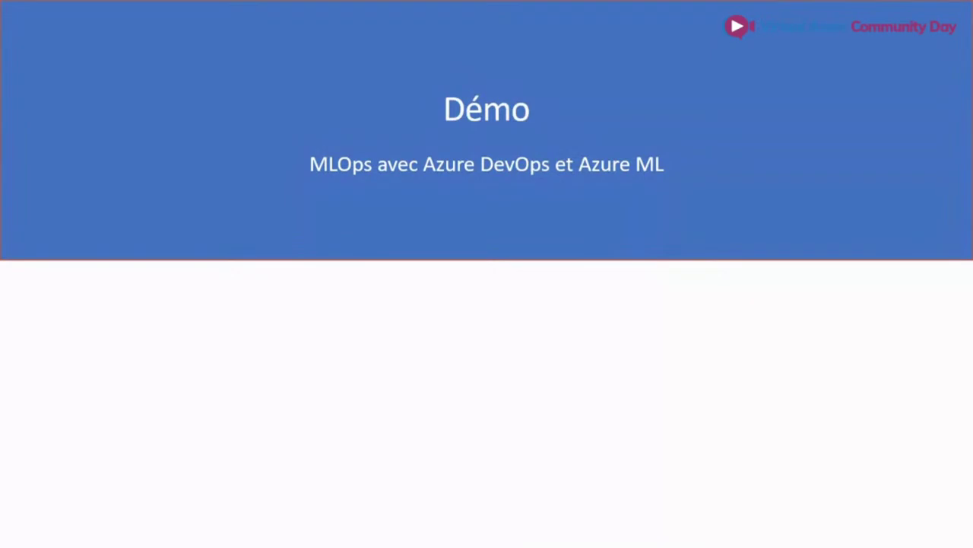
Reveal the 'En resumé' points on source control, shared data, pipelines and retraining, then advance via Ressources to 'Architecture de référence'.
key("Right")
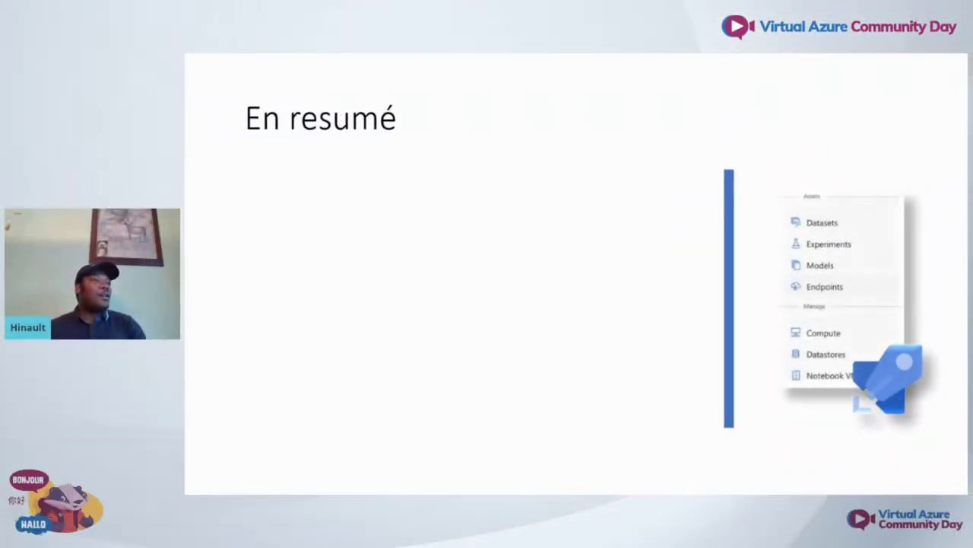
key("Right")
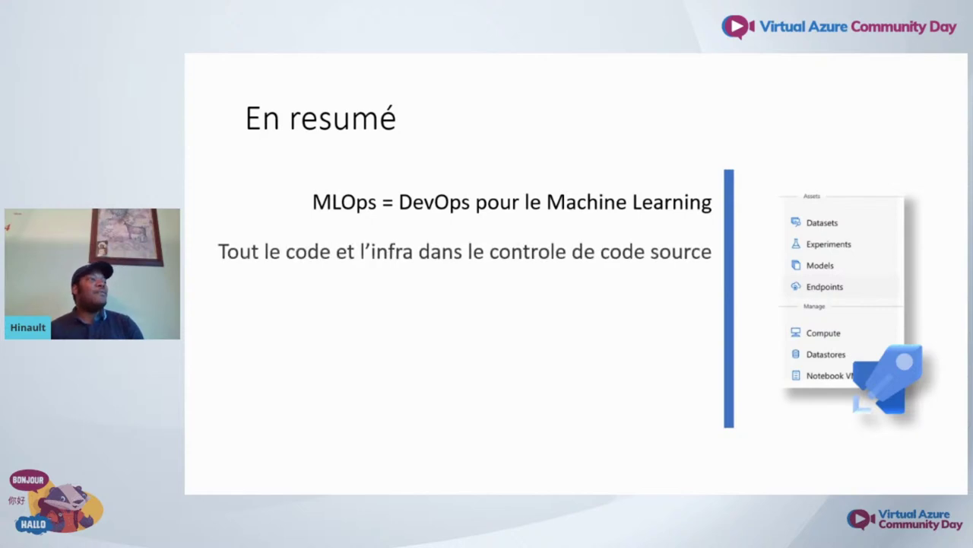
key("Right")
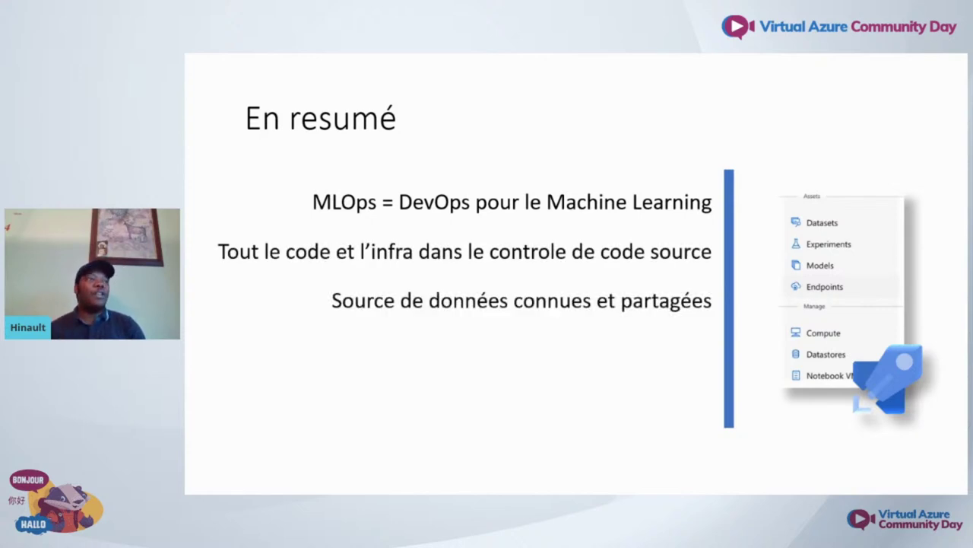
key("Right")
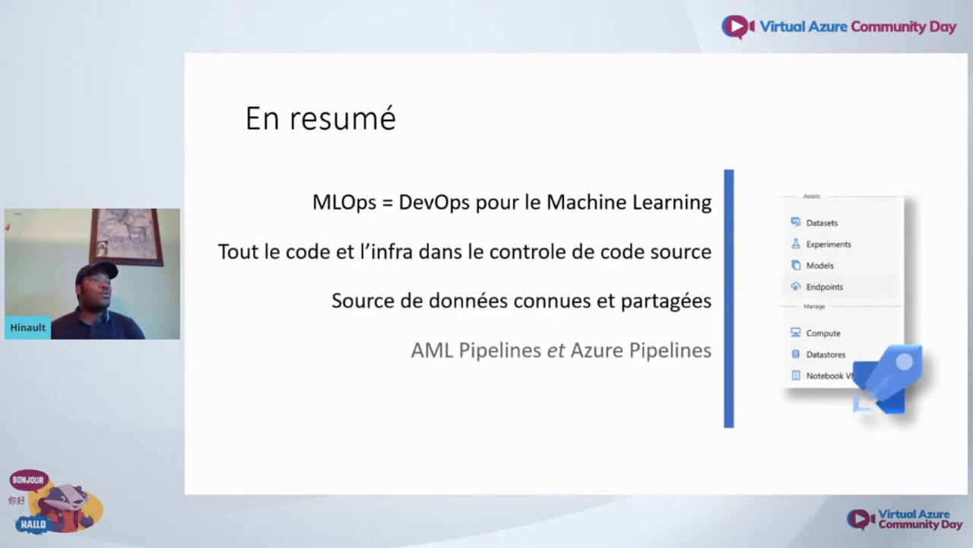
key("Right")
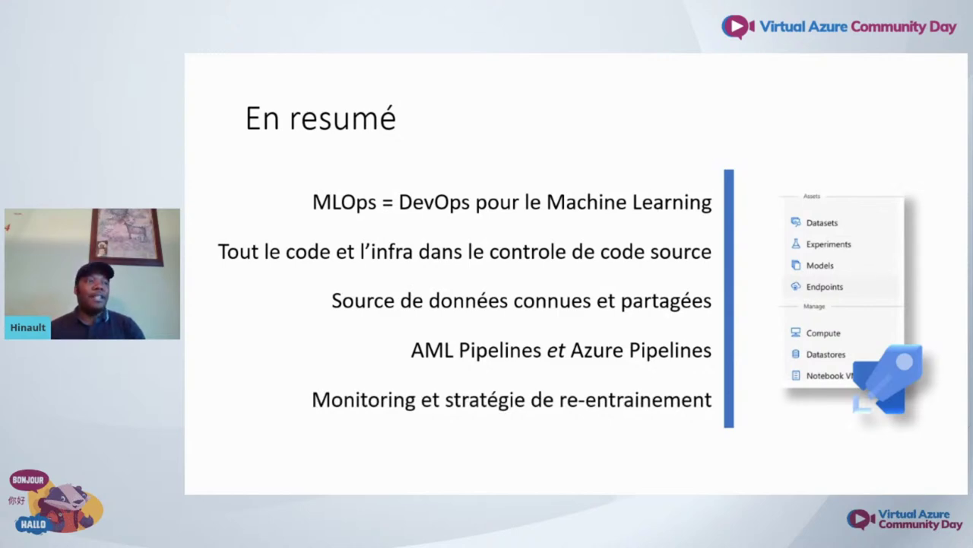
key("Right")
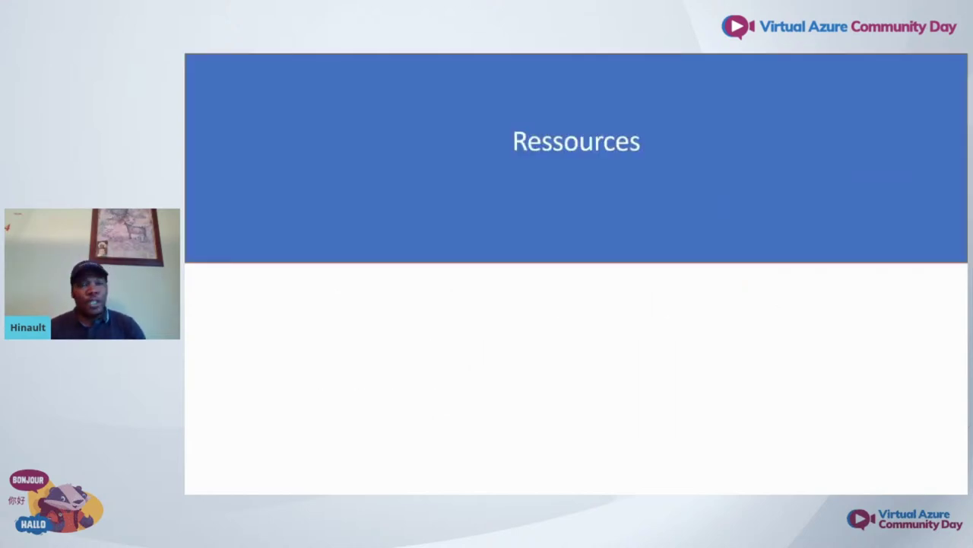
key("Right")
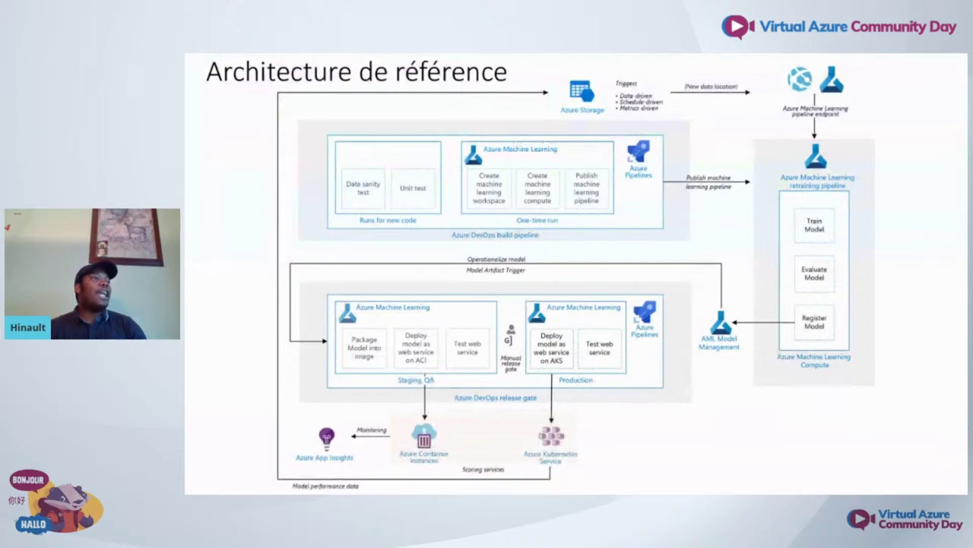
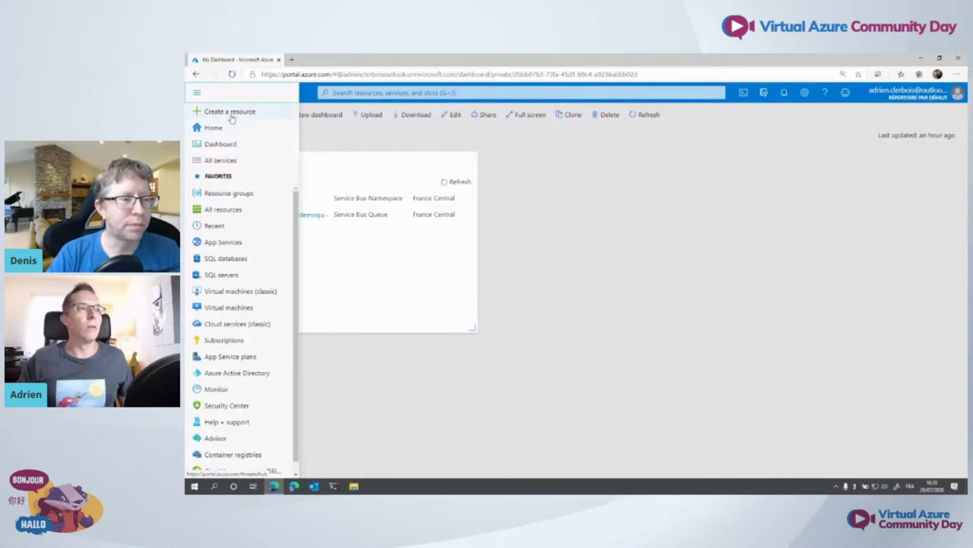
Search the Azure Marketplace for 'services bus' from Create a resource.
left_click(238, 127)
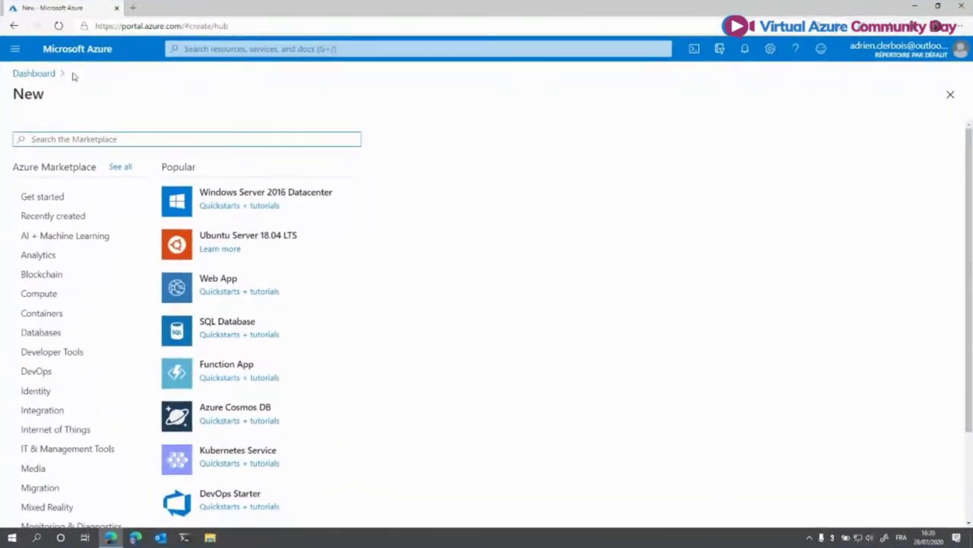
type("services bus")
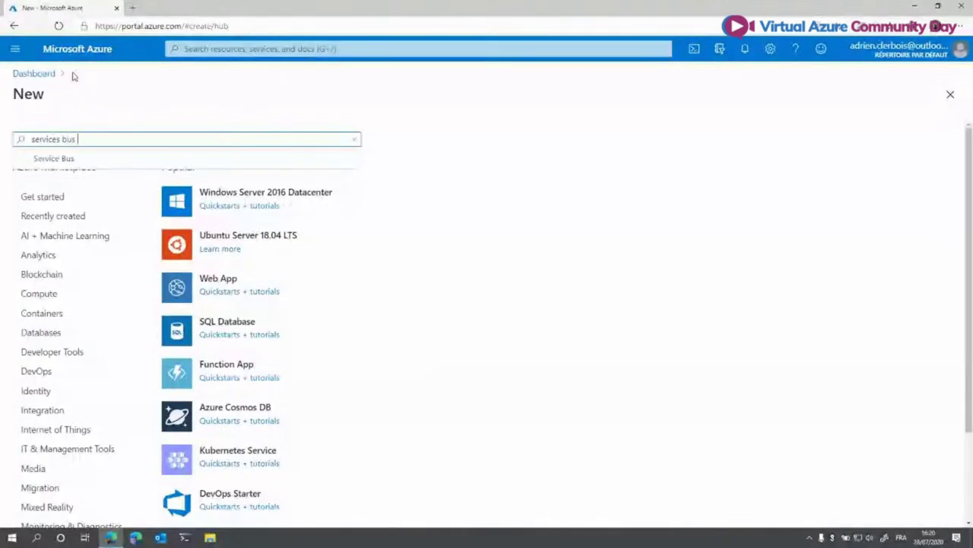
key("Return")
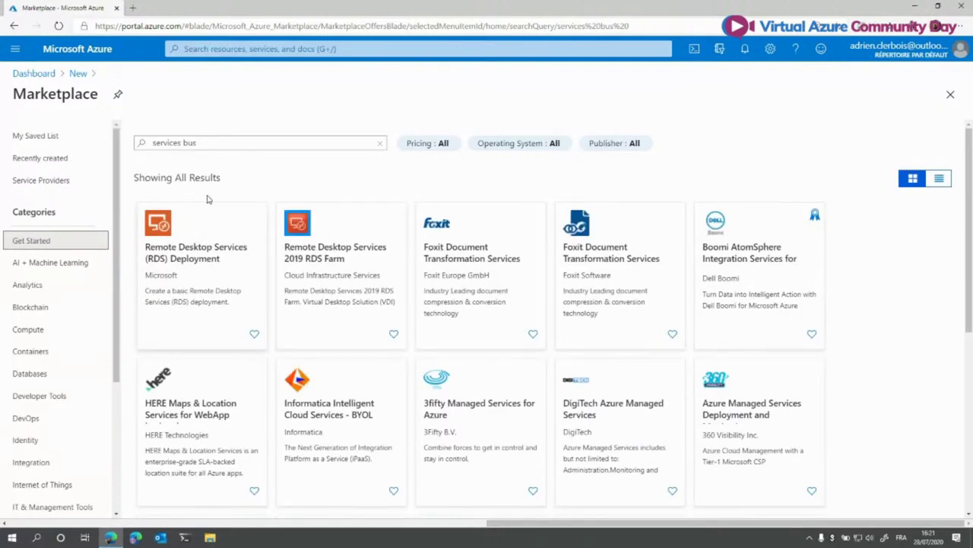
Browse Recently created and the Resource group offering, then return to My Dashboard.
left_click(183, 142)
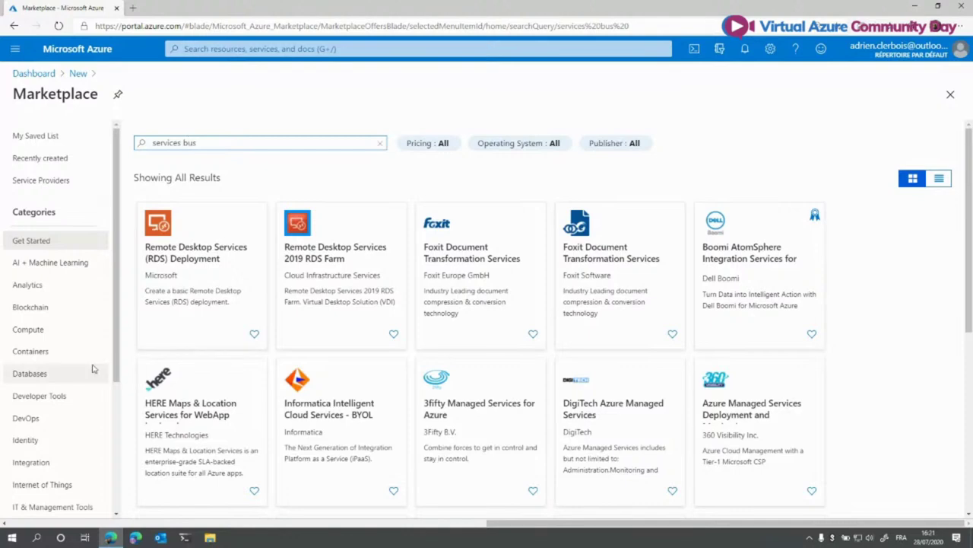
scroll(322, 358, "down", 2)
scroll(86, 122, "up", 2)
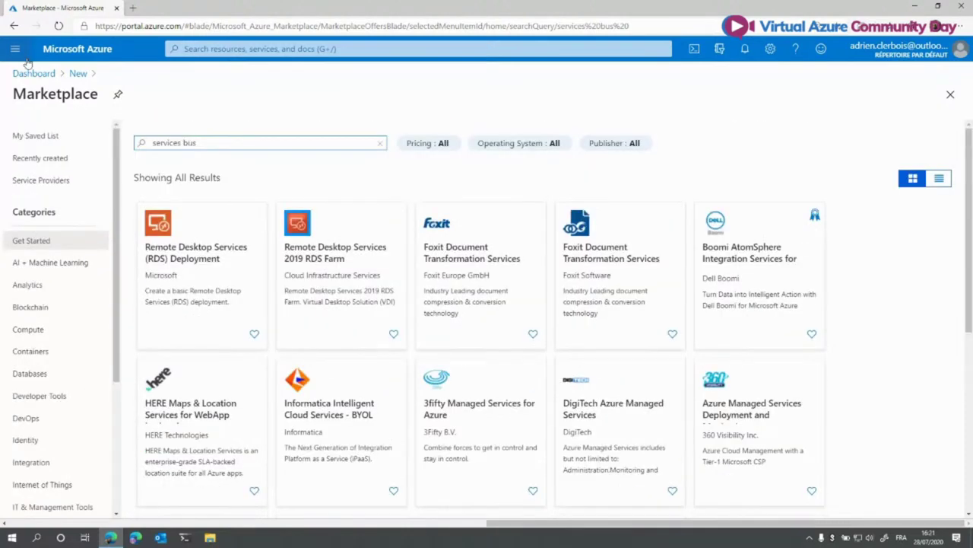
left_click(18, 51)
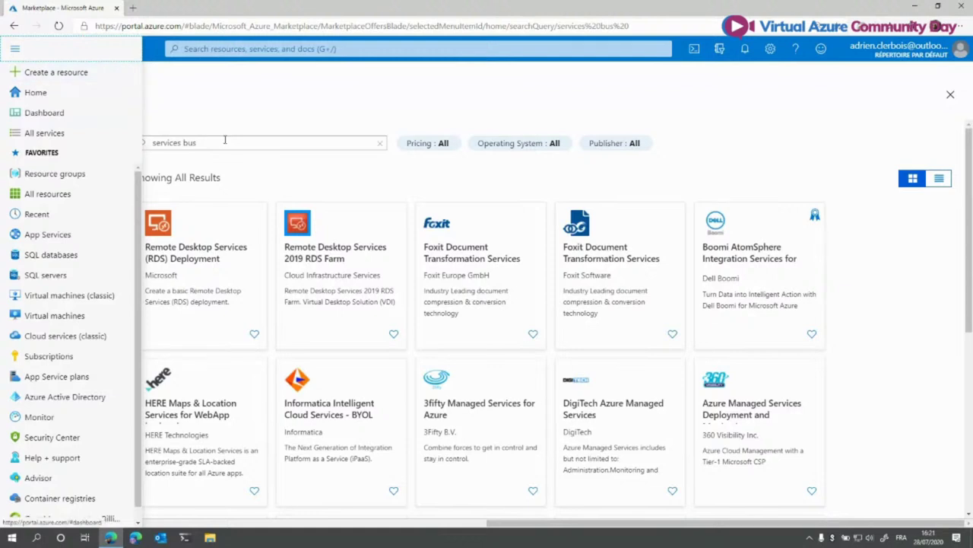
left_click(226, 139)
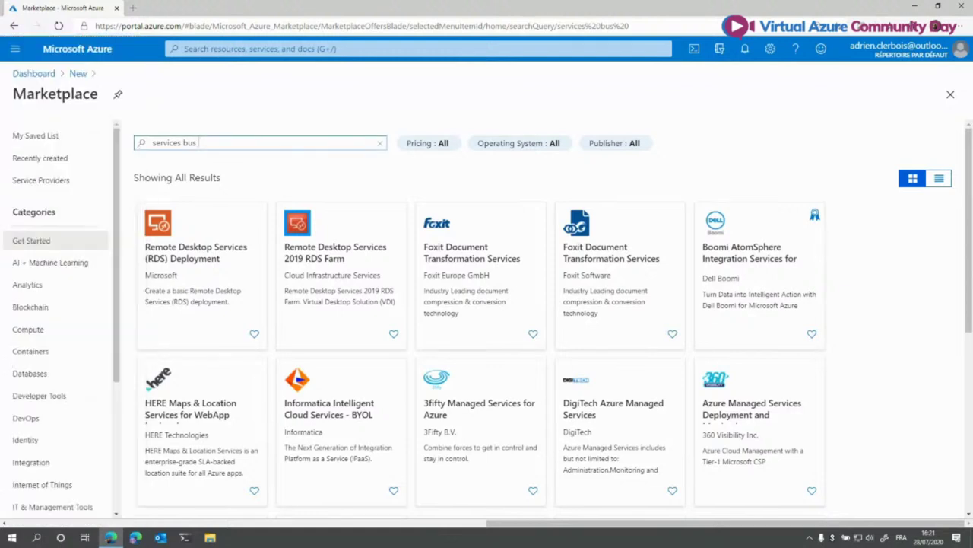
left_click(46, 158)
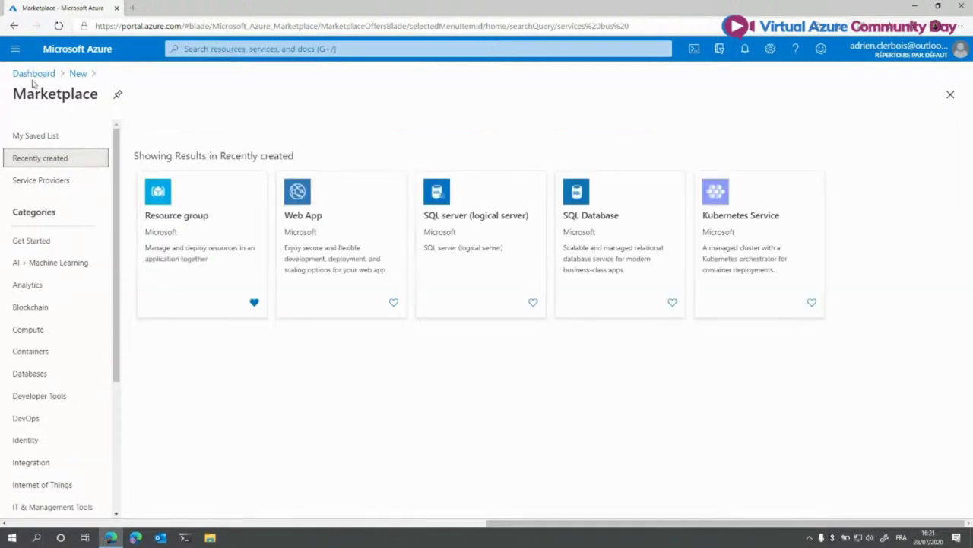
left_click(172, 192)
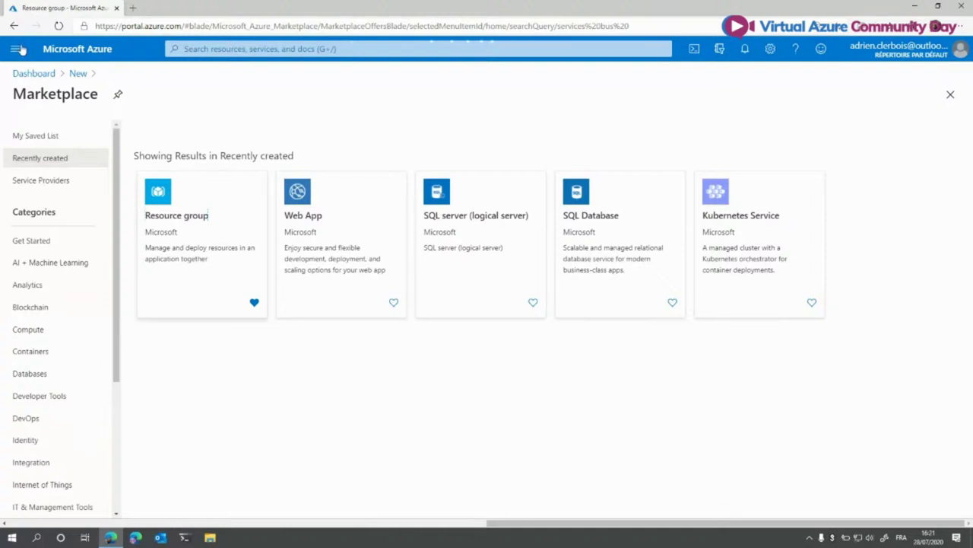
left_click(30, 74)
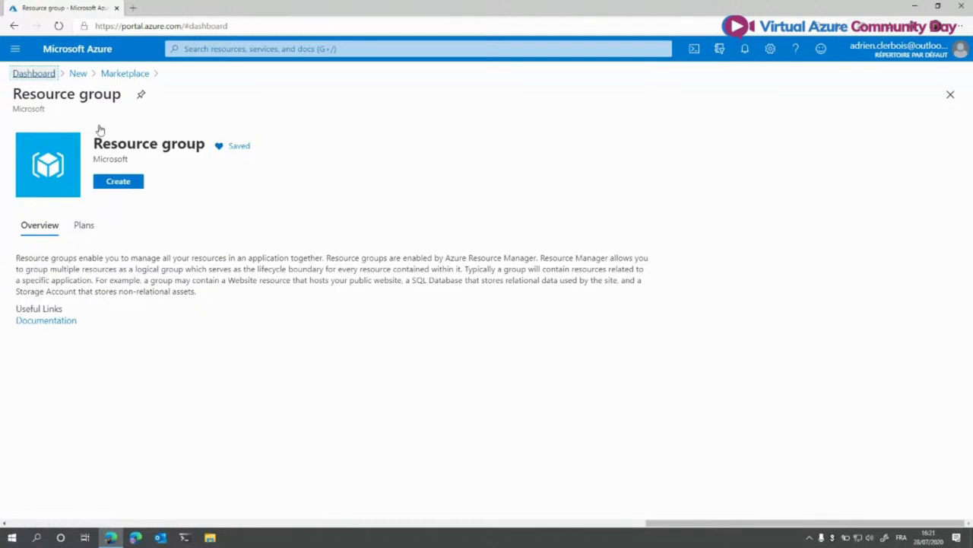
left_click(47, 73)
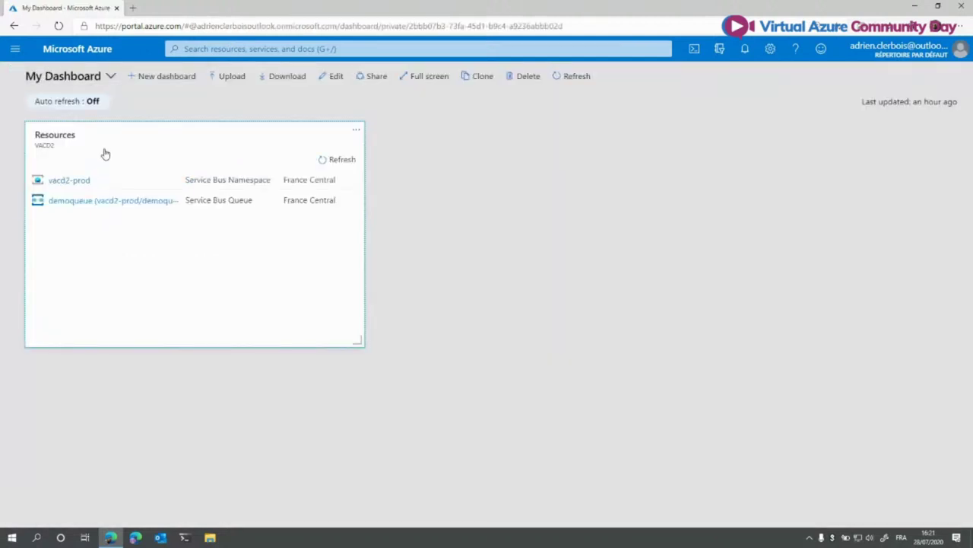
Open the VACD2 resource group and search the Marketplace for 'services' to add a resource.
left_click(105, 153)
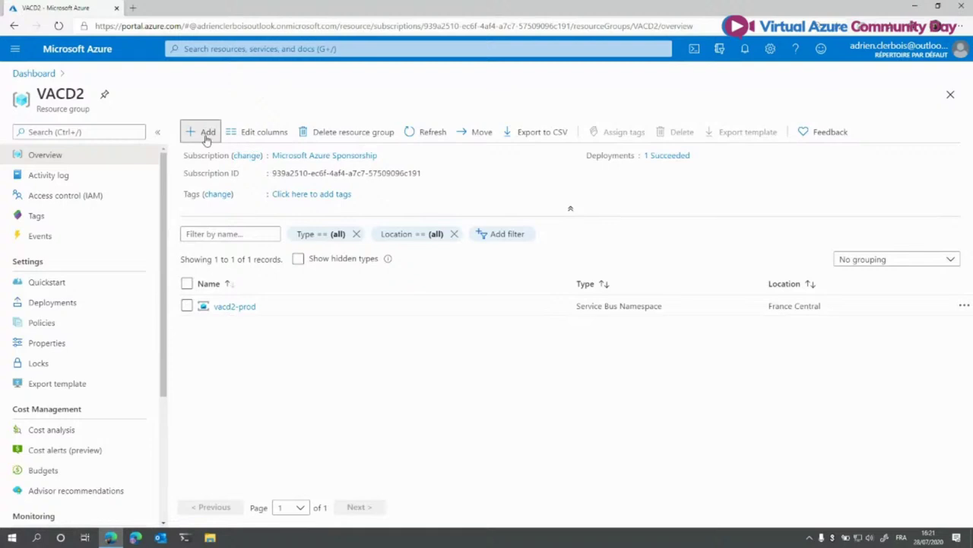
left_click(199, 131)
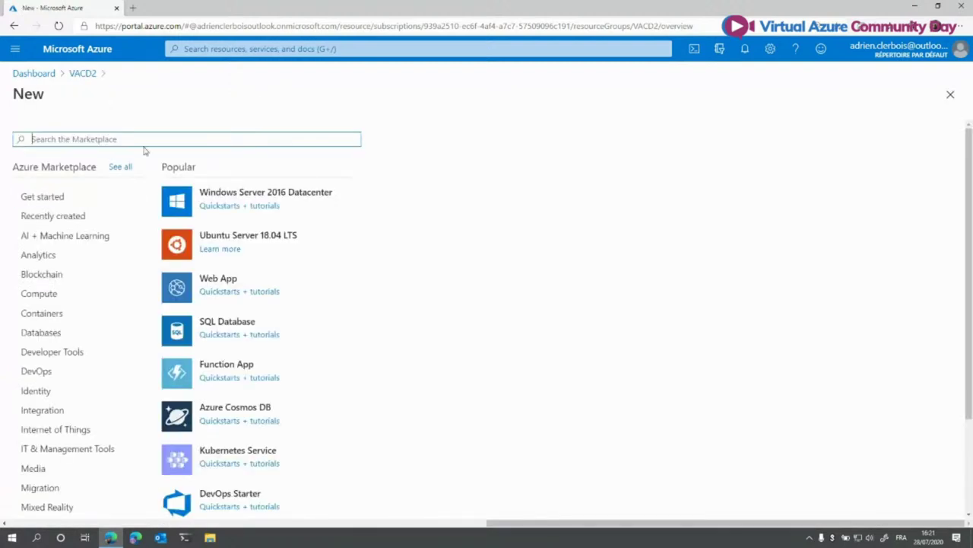
type("services")
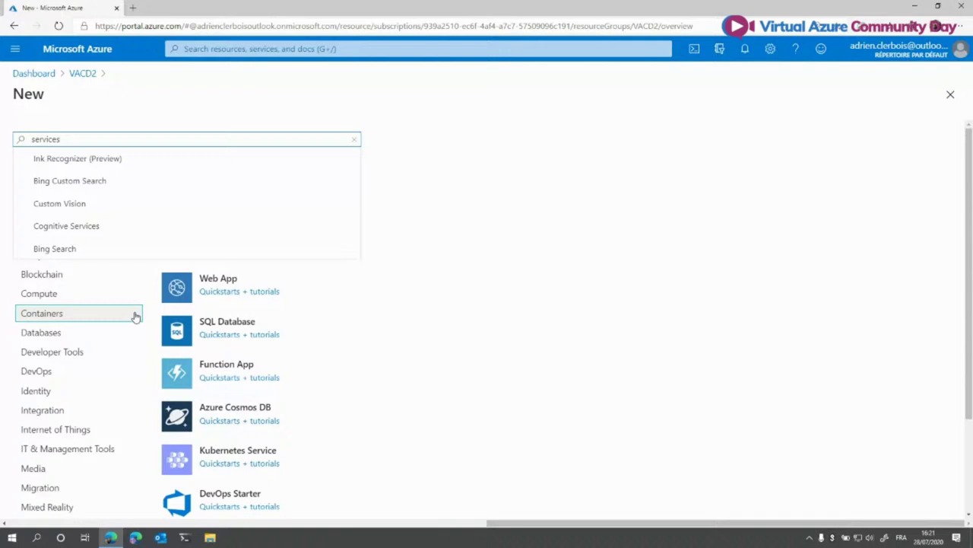
key("Return")
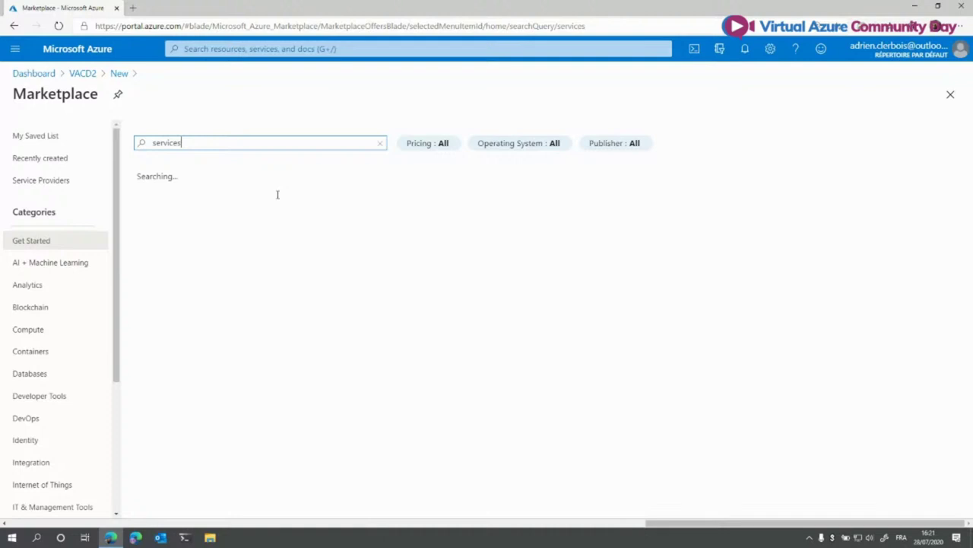
Change the search to 'queue', filter to Storage, and go back to VACD2.
key("ctrl+z")
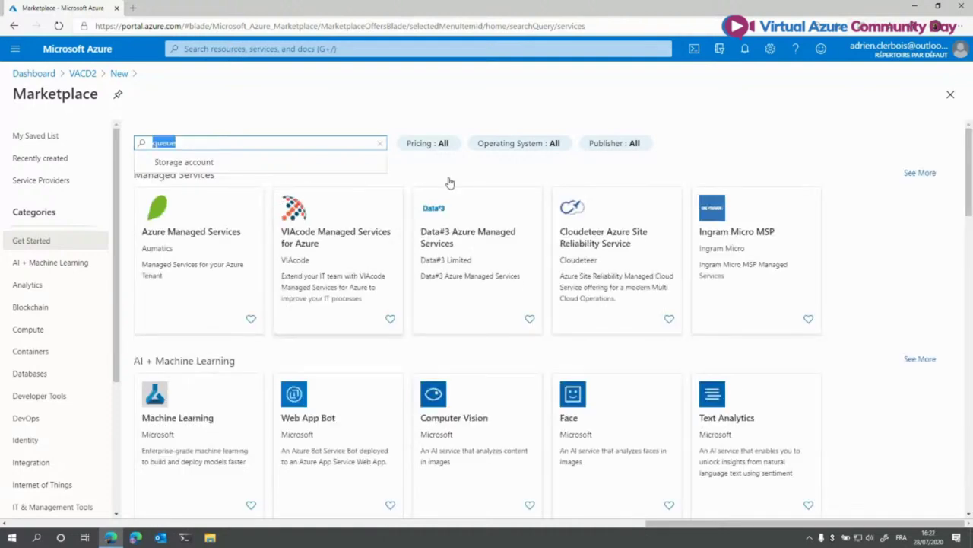
left_click(286, 142)
scroll(437, 276, "down", 1)
scroll(441, 281, "up", 1)
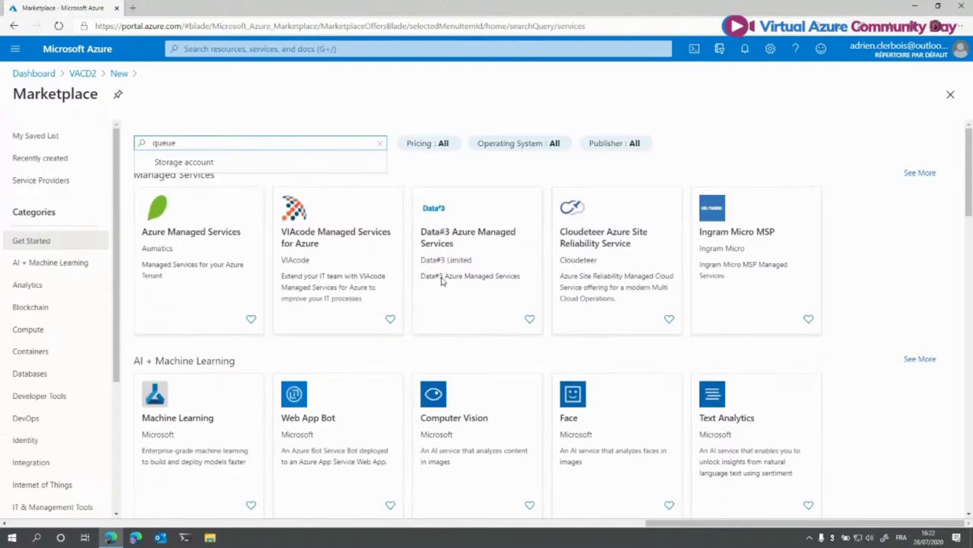
scroll(473, 371, "down", 1)
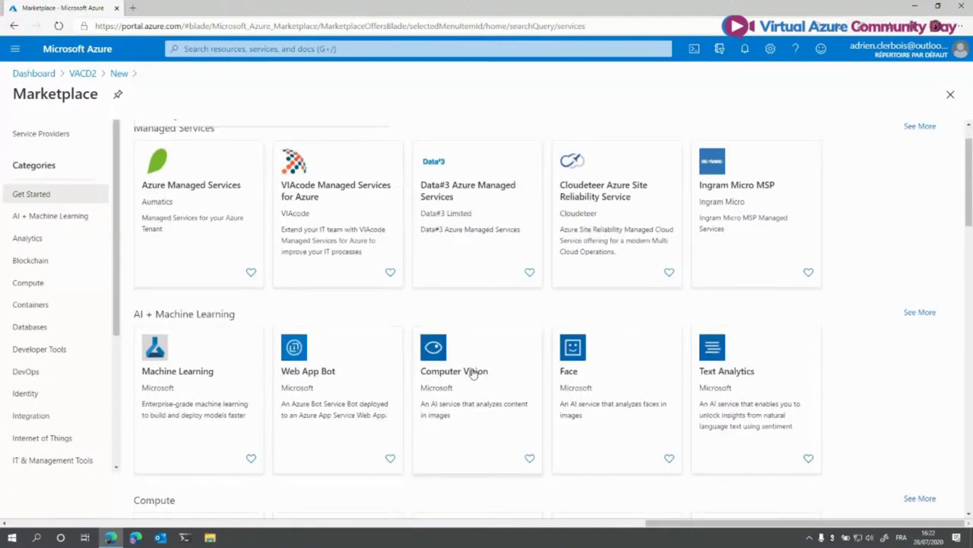
scroll(441, 326, "up", 1)
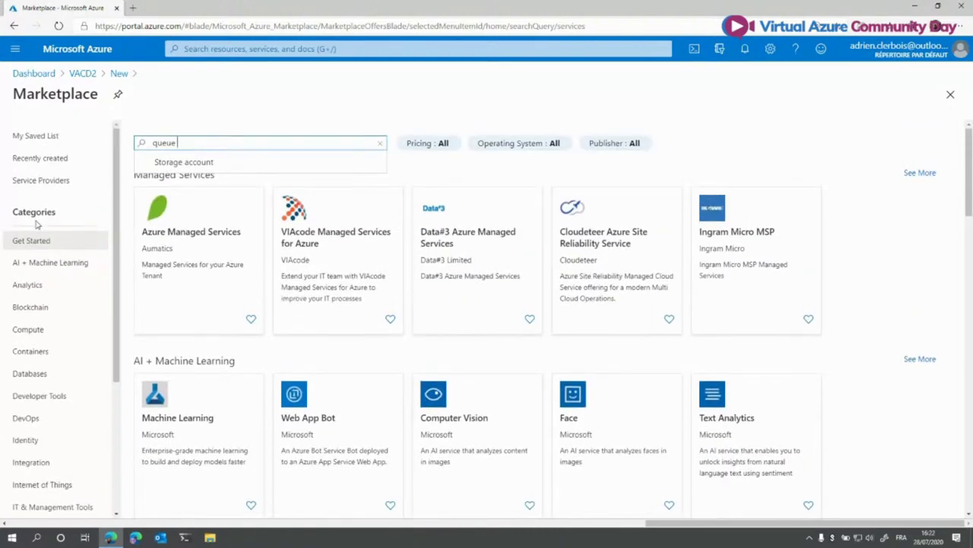
scroll(46, 304, "down", 5)
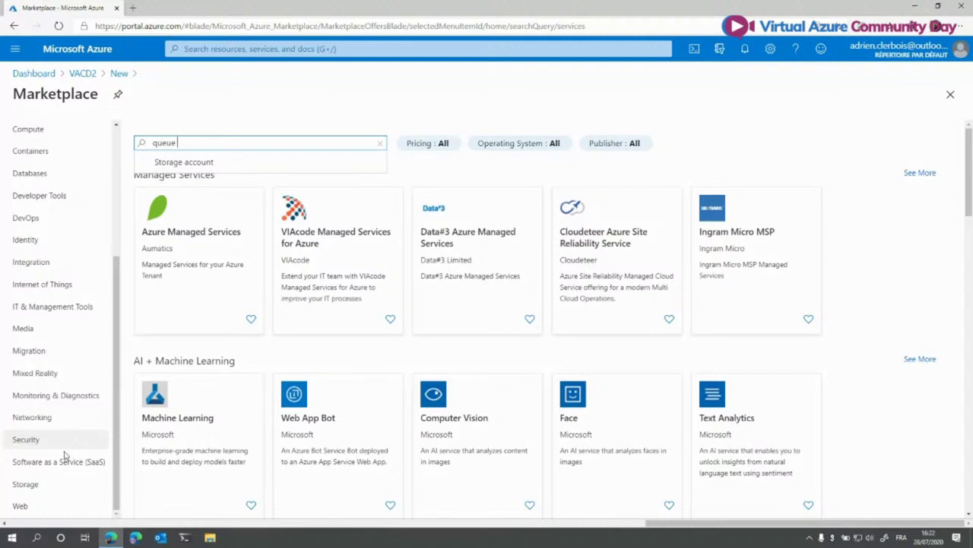
left_click(76, 483)
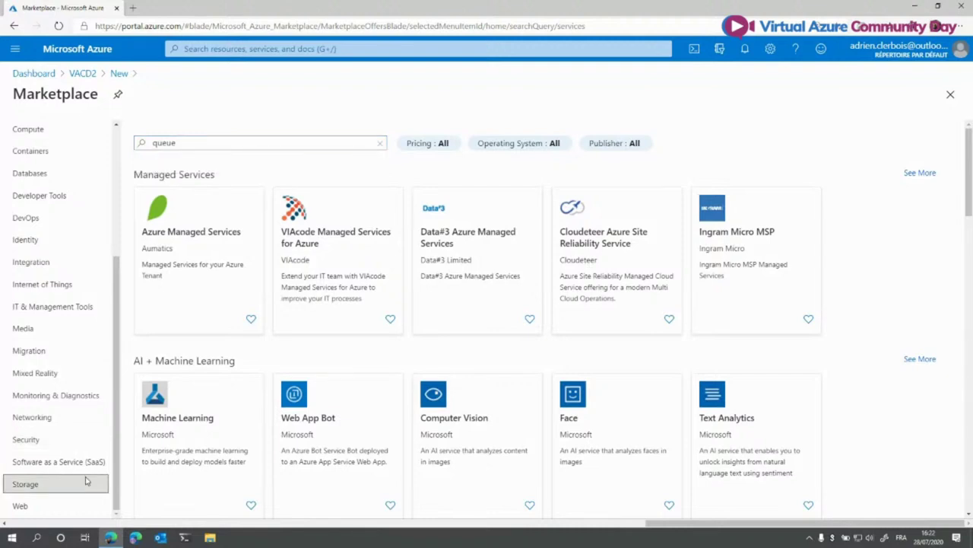
left_click(208, 144)
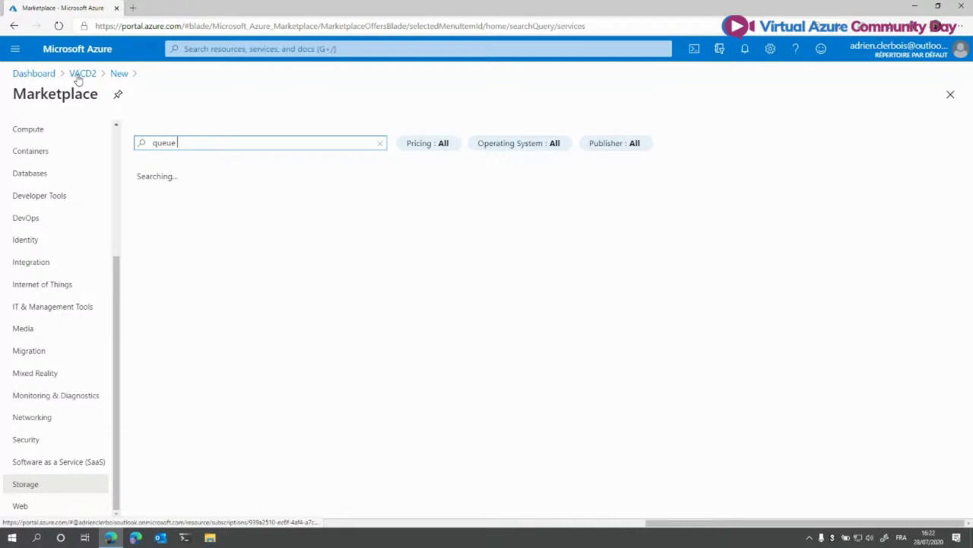
left_click(79, 74)
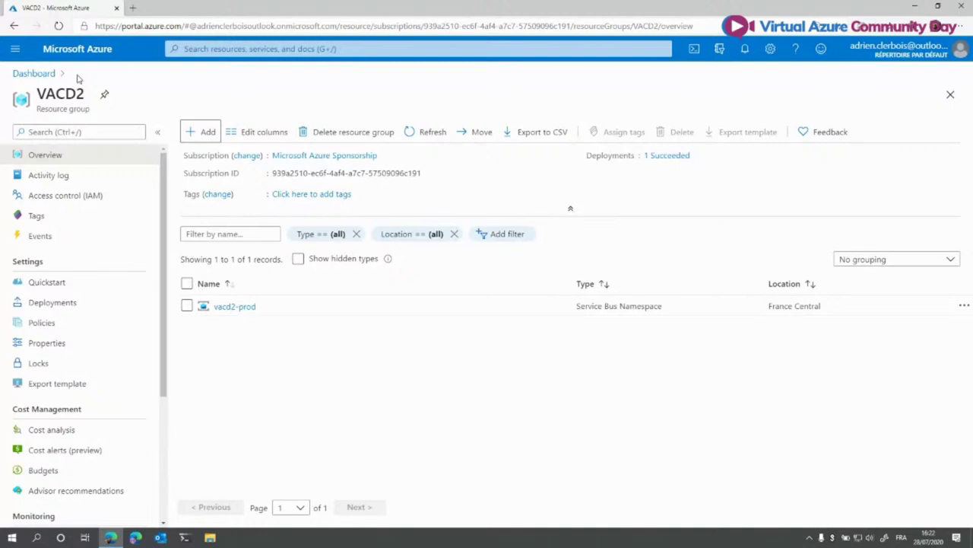
Open vacd2-prod, note its France Central location, and open its Premium pricing tier choices.
left_click(234, 307)
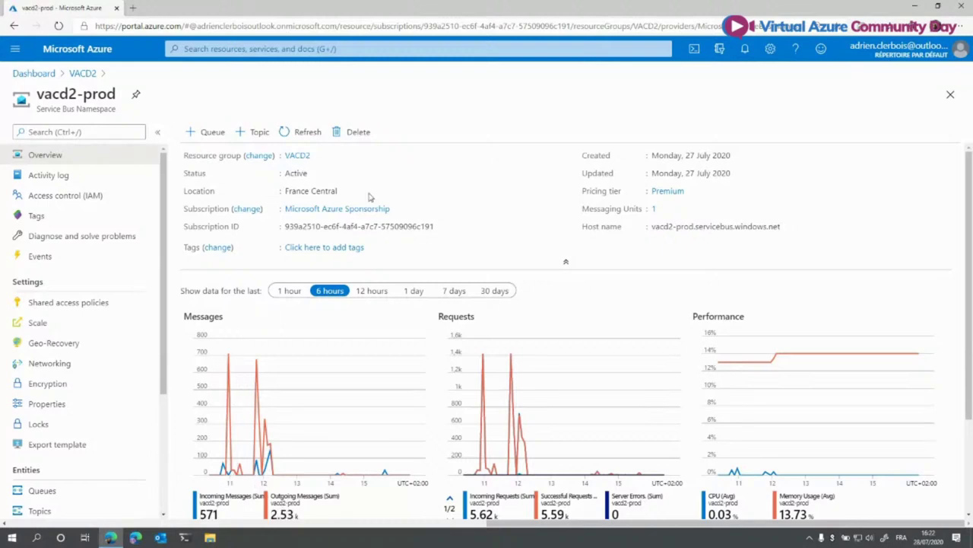
left_click_drag(286, 194, 341, 192)
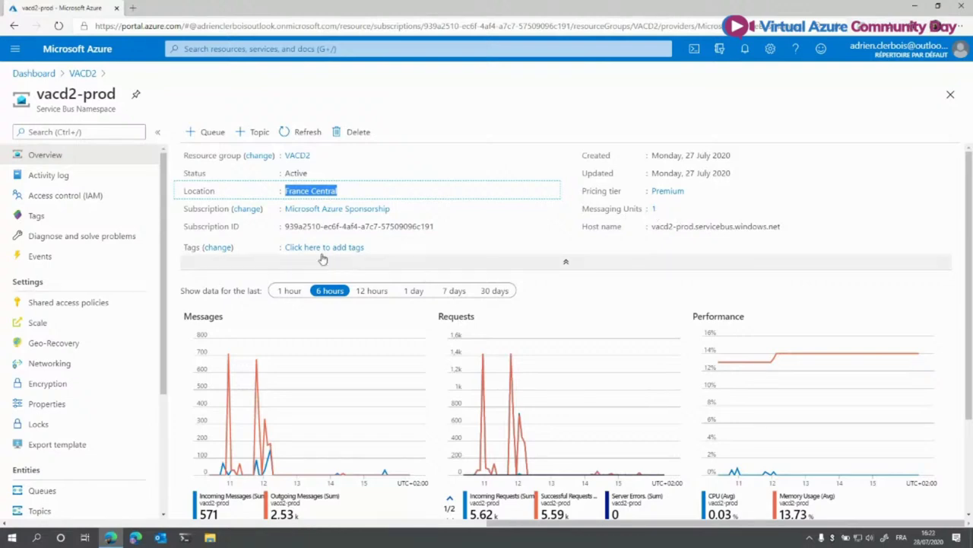
triple_click(585, 193)
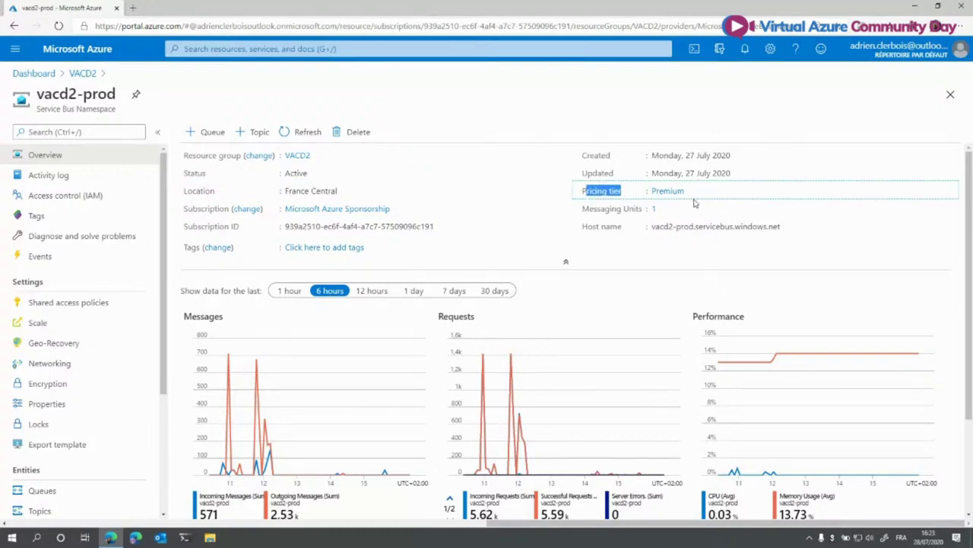
left_click(671, 191)
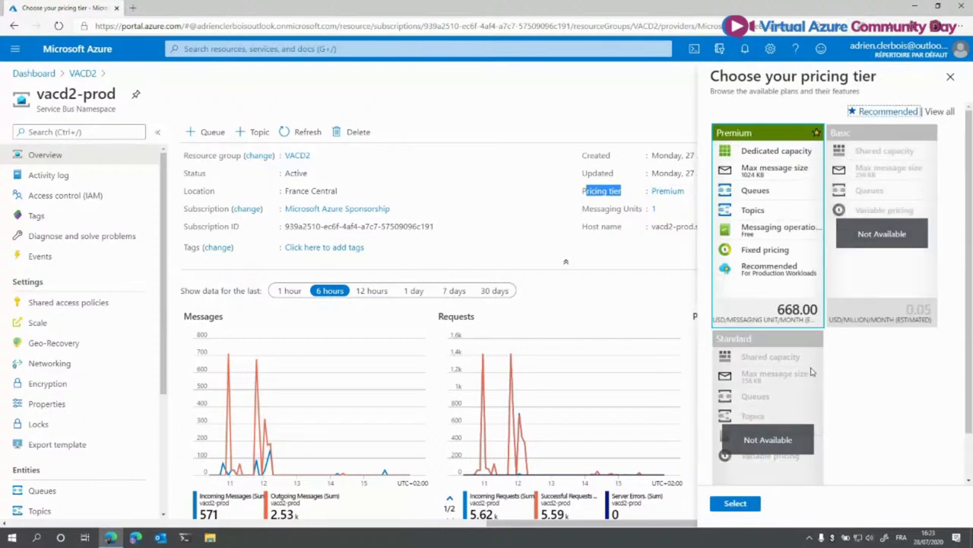
Review the Premium tier at 668.00 USD per messaging unit and close the pricing pane.
left_click(844, 367)
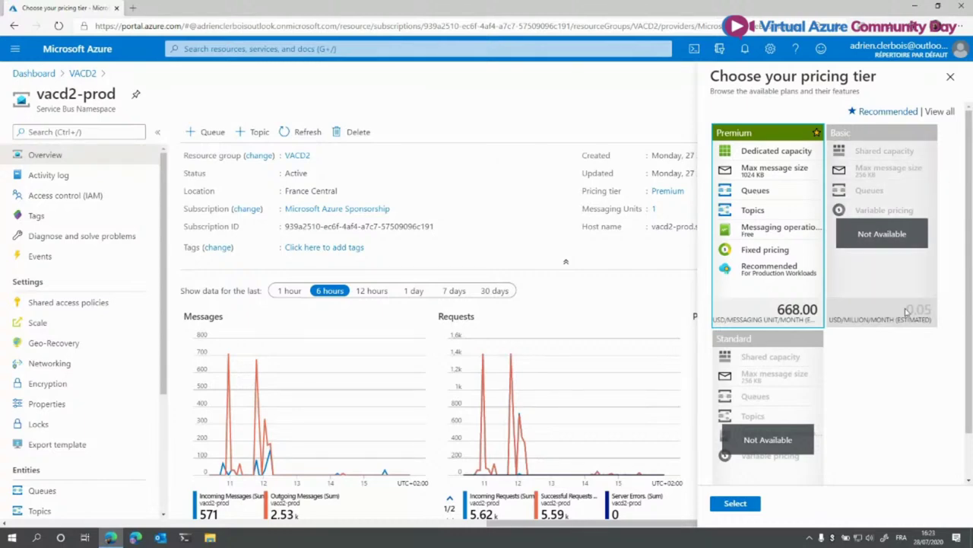
scroll(871, 369, "down", 2)
scroll(871, 367, "up", 2)
scroll(876, 236, "down", 2)
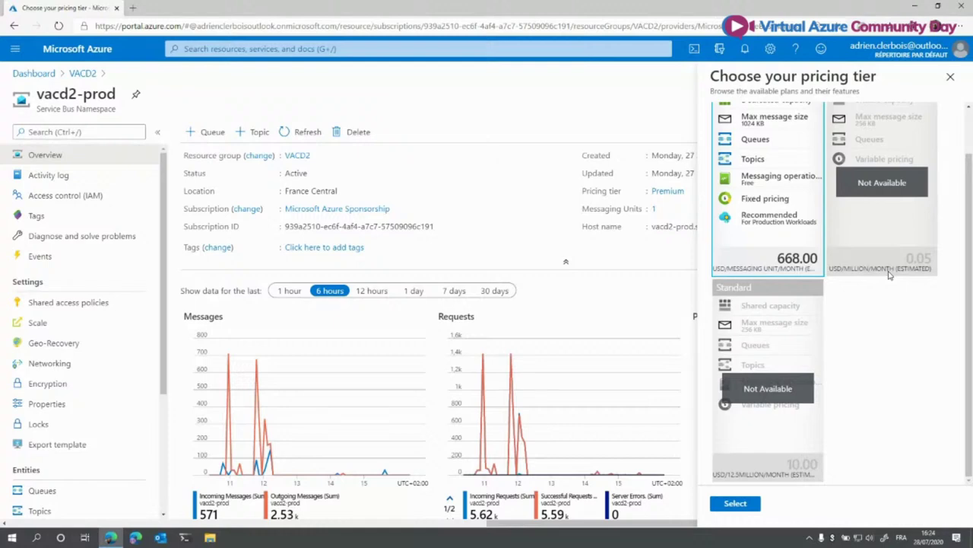
scroll(886, 258, "up", 1)
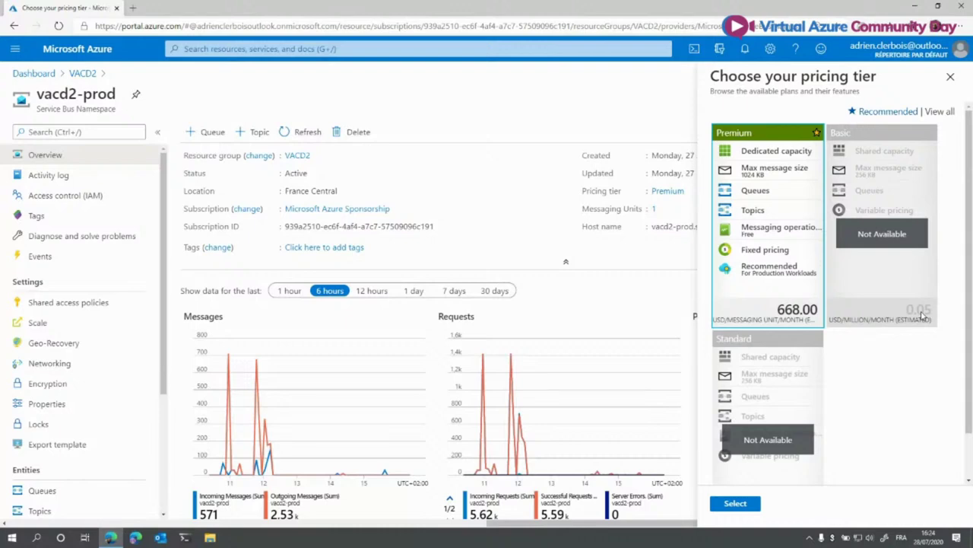
scroll(862, 258, "down", 1)
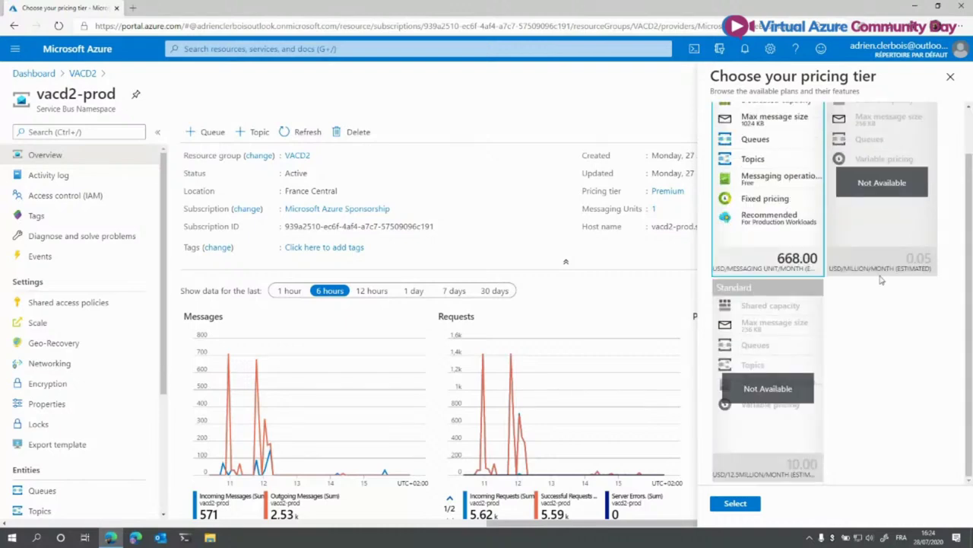
scroll(924, 198, "up", 1)
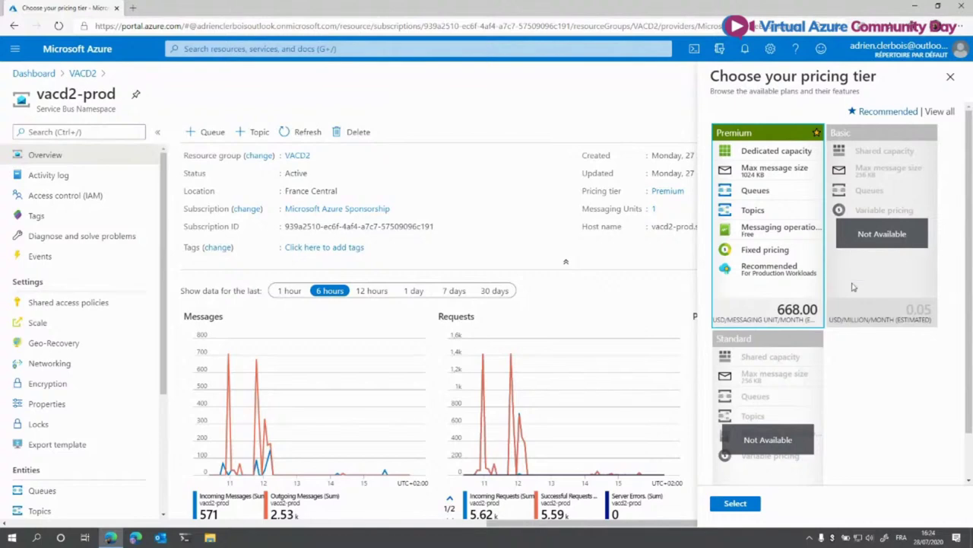
scroll(832, 358, "down", 1)
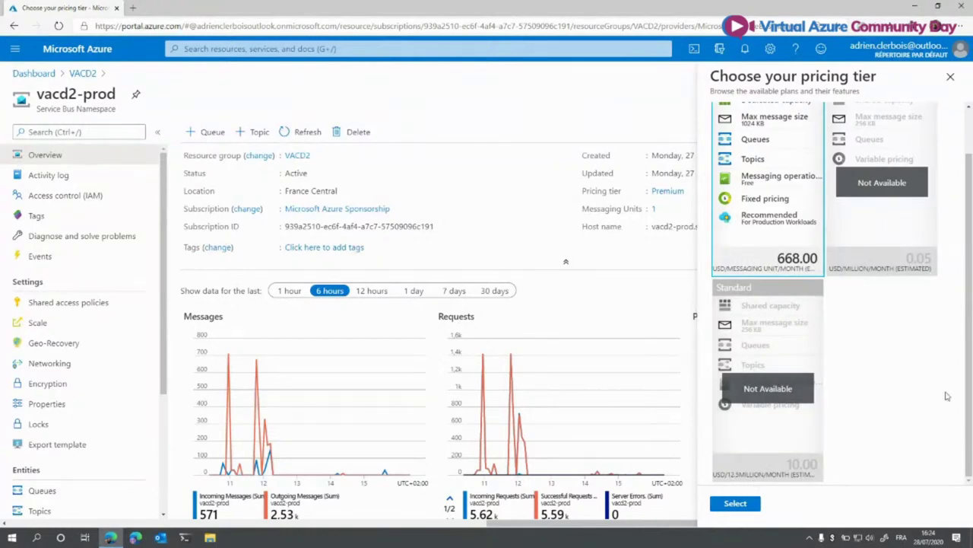
scroll(945, 392, "up", 2)
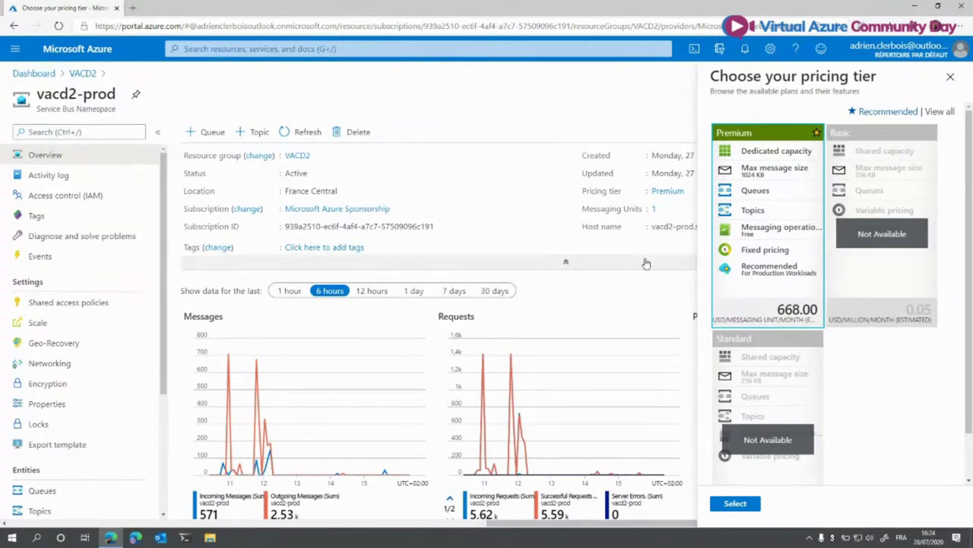
left_click(950, 76)
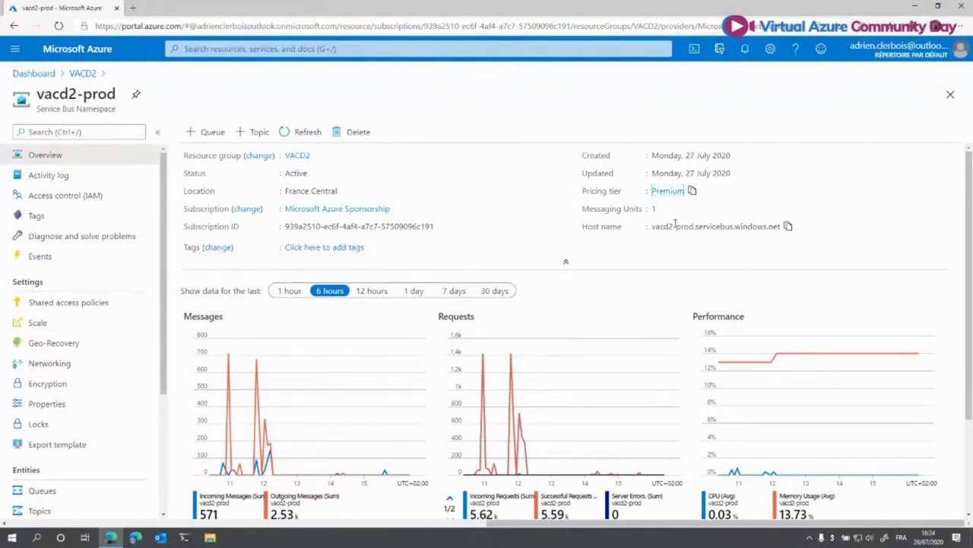
Check vacd2-prod's host name, Topics and Queues lists, then begin a new queue.
left_click_drag(651, 228, 760, 227)
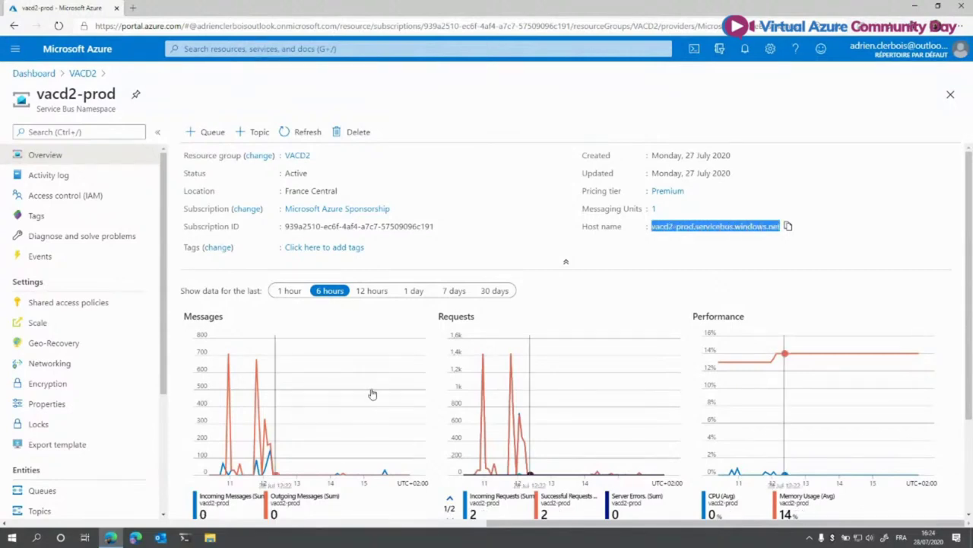
scroll(422, 207, "down", 1)
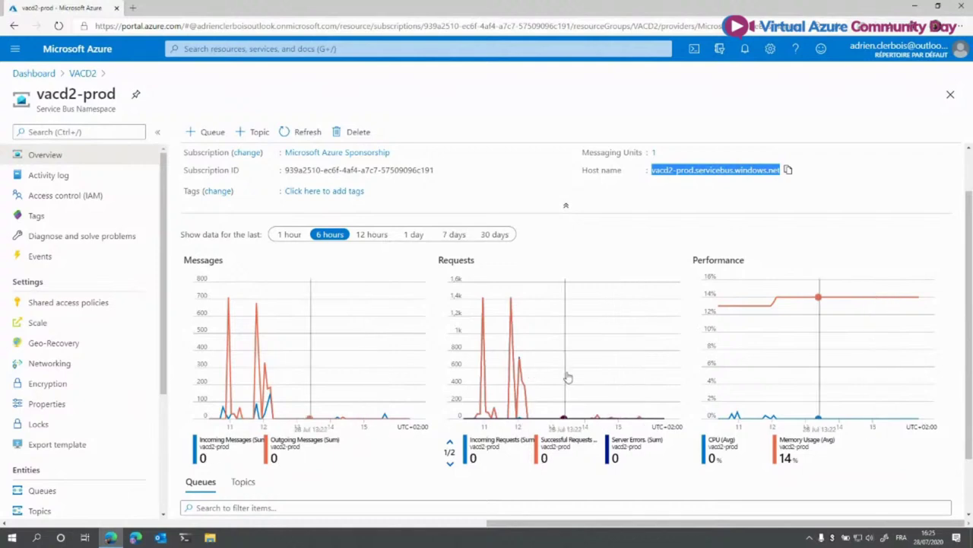
scroll(567, 378, "down", 2)
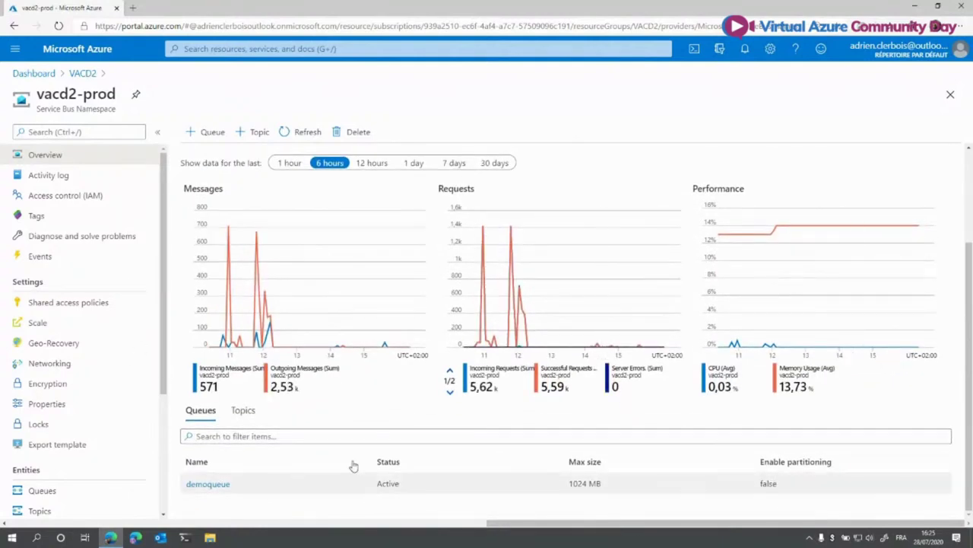
left_click(243, 412)
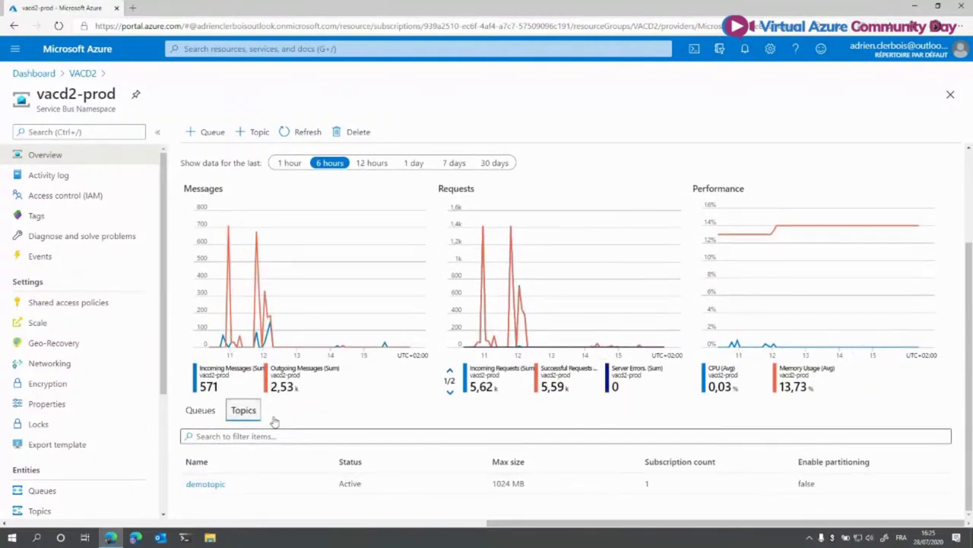
left_click(200, 410)
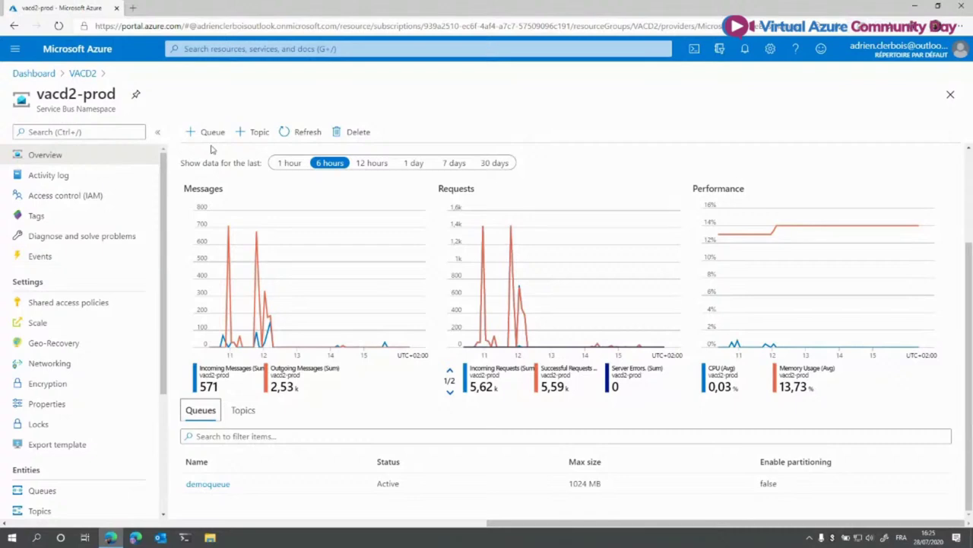
scroll(207, 162, "up", 3)
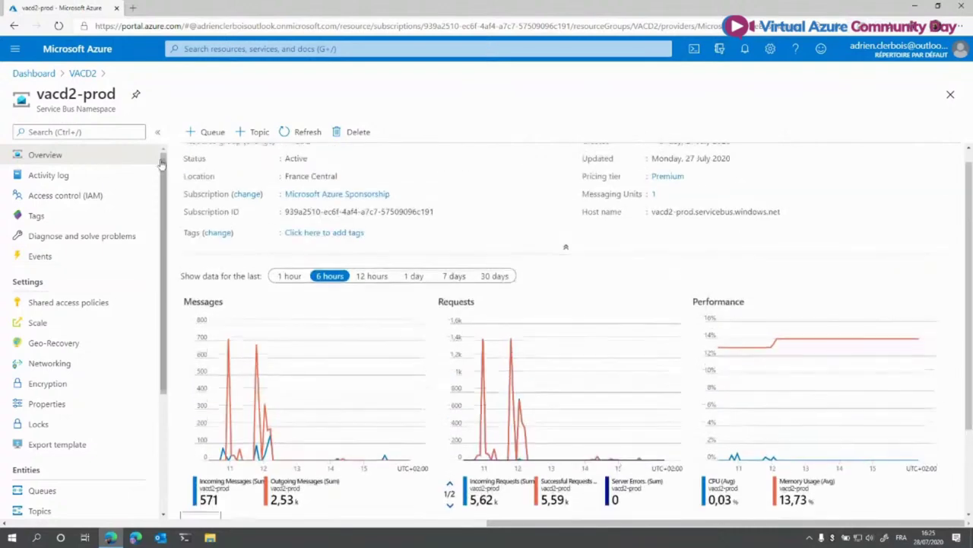
left_click(212, 133)
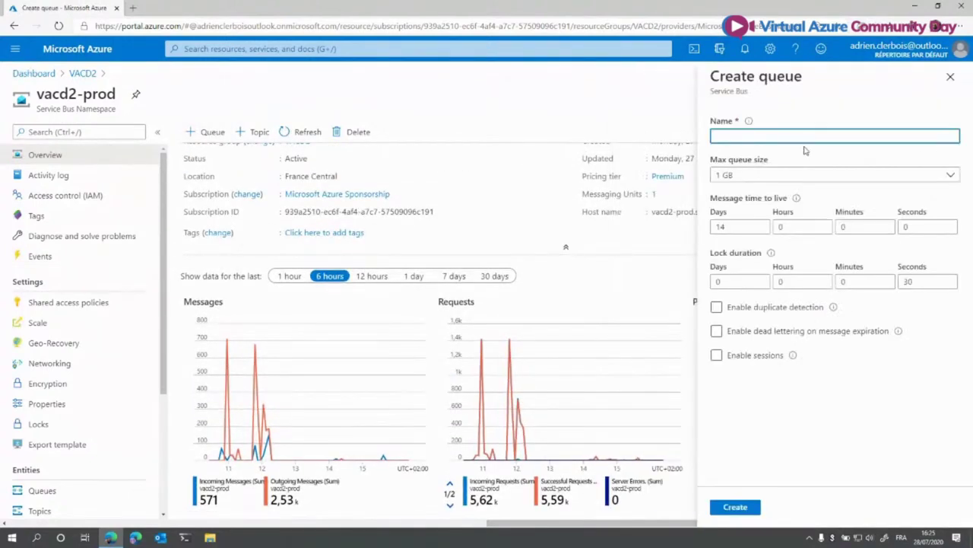
Name the queue demoqueue2 with a 1 GB max size and 14-day time to live.
type("demoqueue2")
left_click(745, 175)
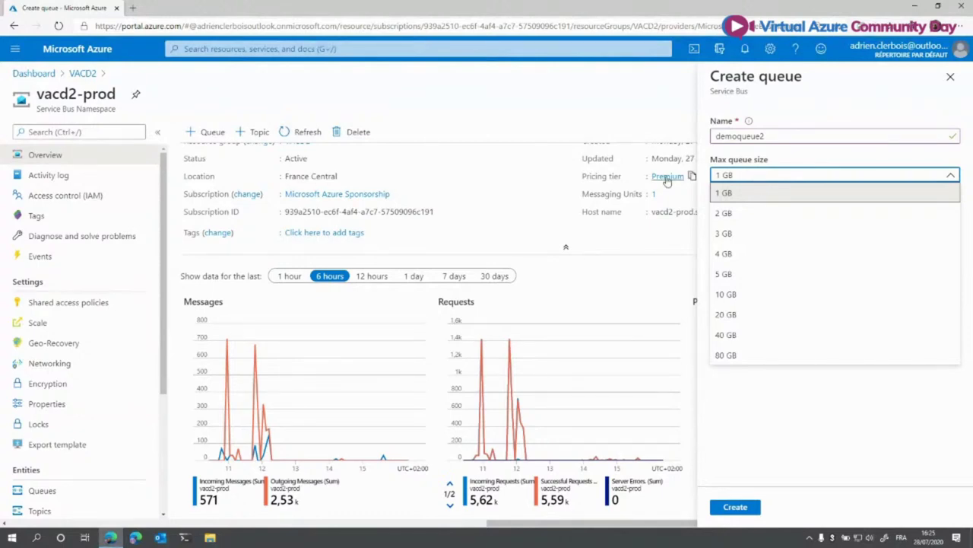
left_click(721, 184)
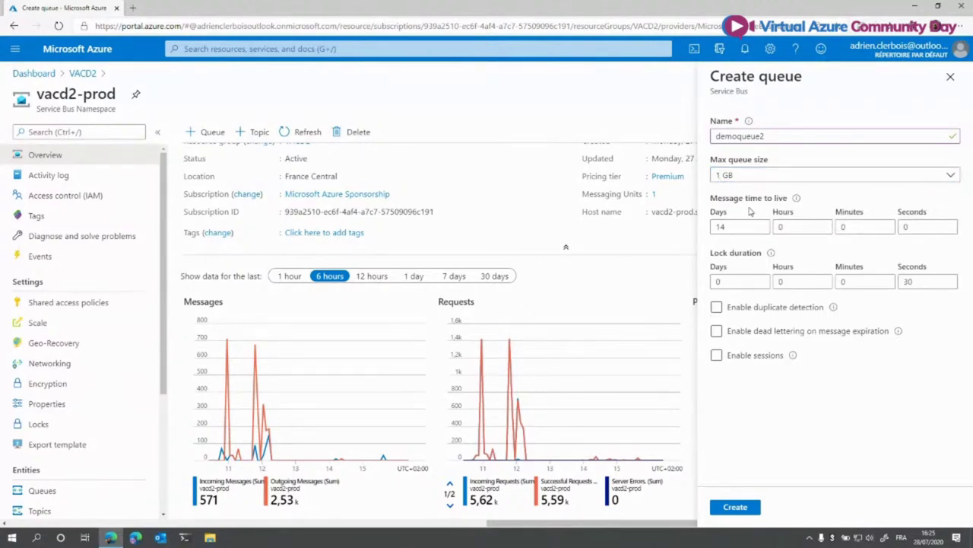
left_click_drag(737, 226, 753, 258)
left_click(754, 261)
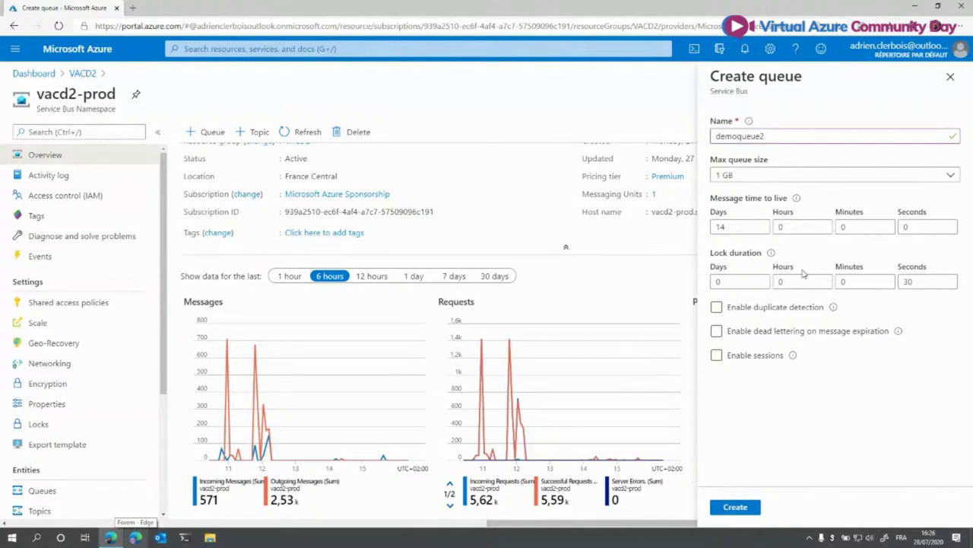
Enable dead lettering on message expiration for demoqueue2.
left_click(869, 332)
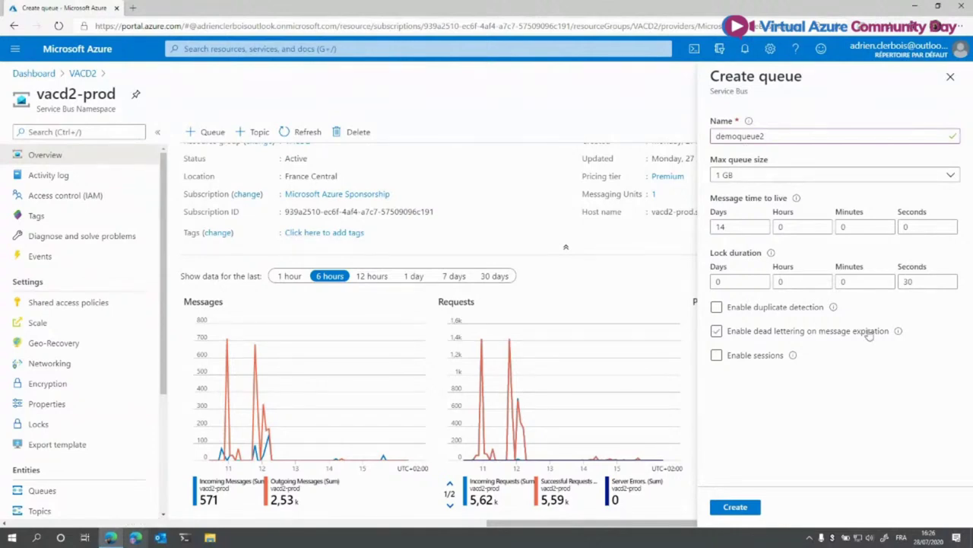
left_click(869, 334)
left_click_drag(748, 199, 788, 199)
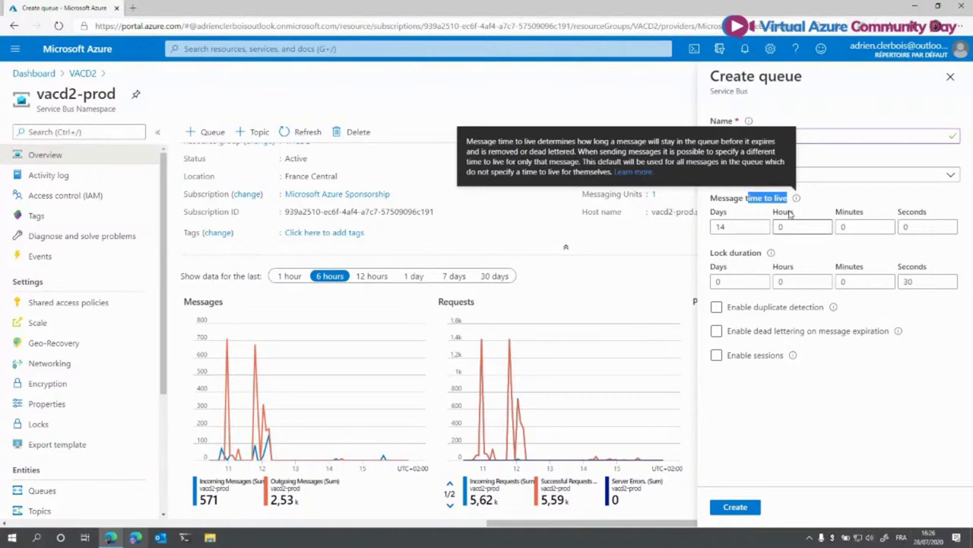
left_click(759, 334)
left_click(791, 335)
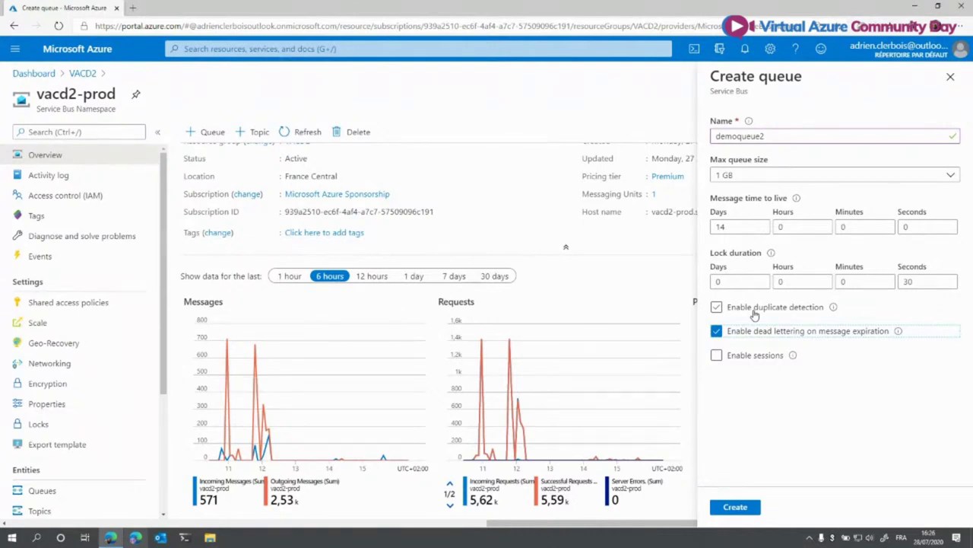
Leave duplicate detection off and close the Create queue form.
left_click(755, 311)
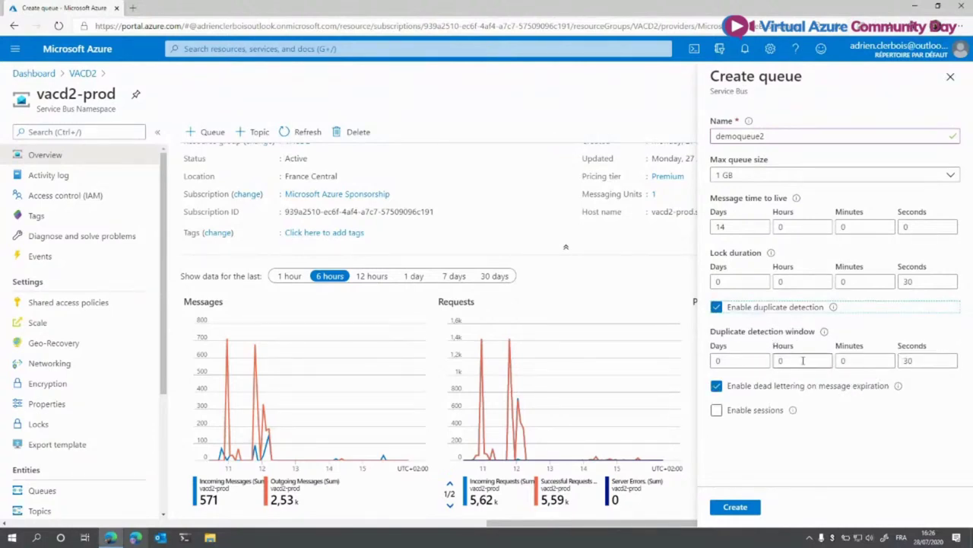
left_click(717, 307)
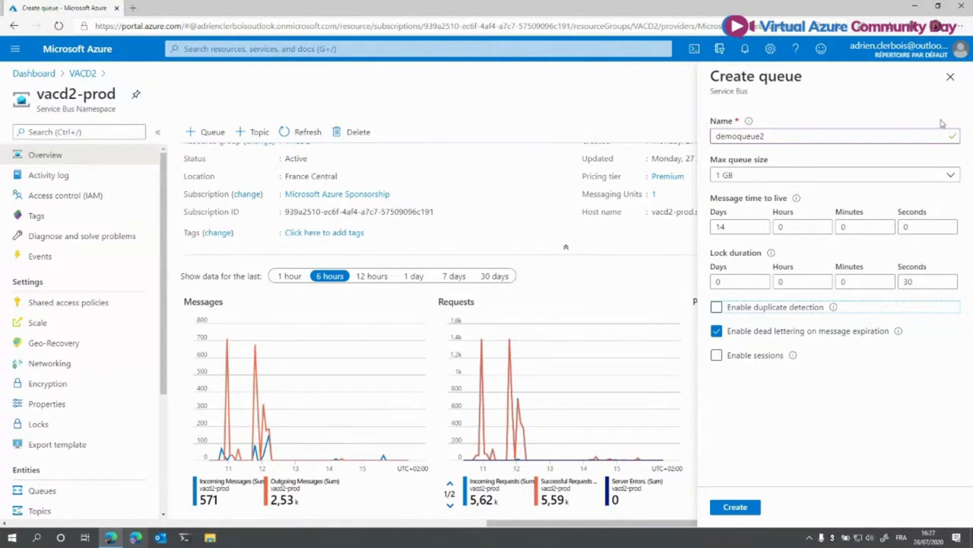
left_click(951, 77)
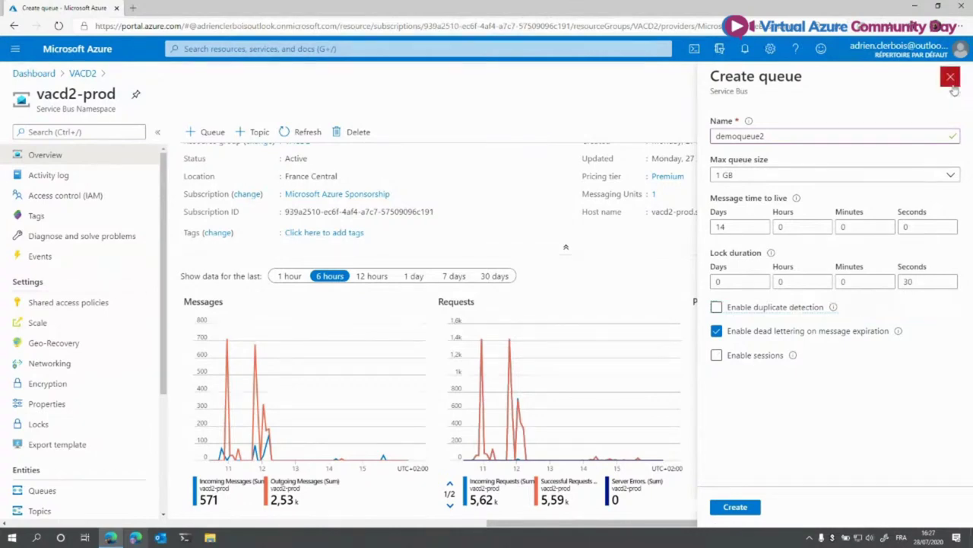
Discard the draft queue and open demoqueue from the namespace's Queues list.
left_click(549, 84)
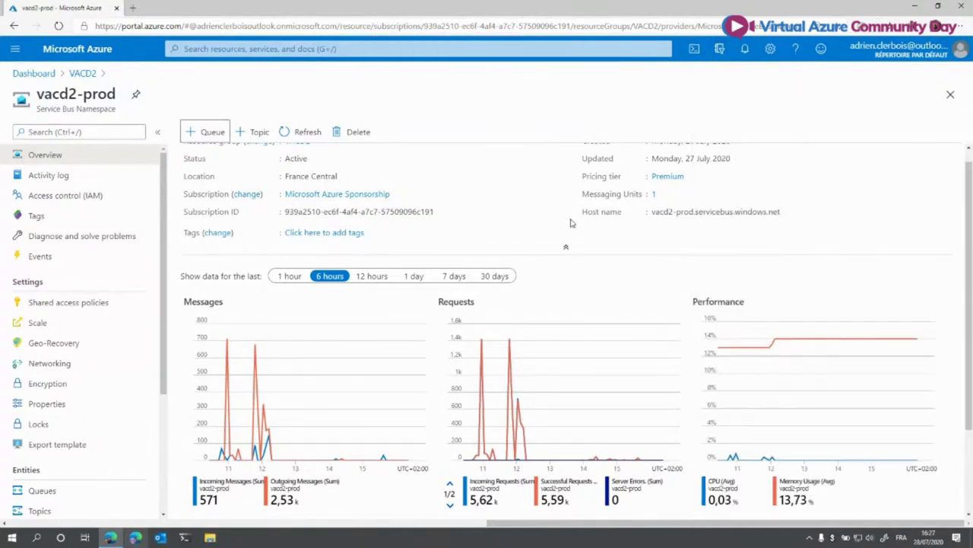
scroll(57, 452, "down", 1)
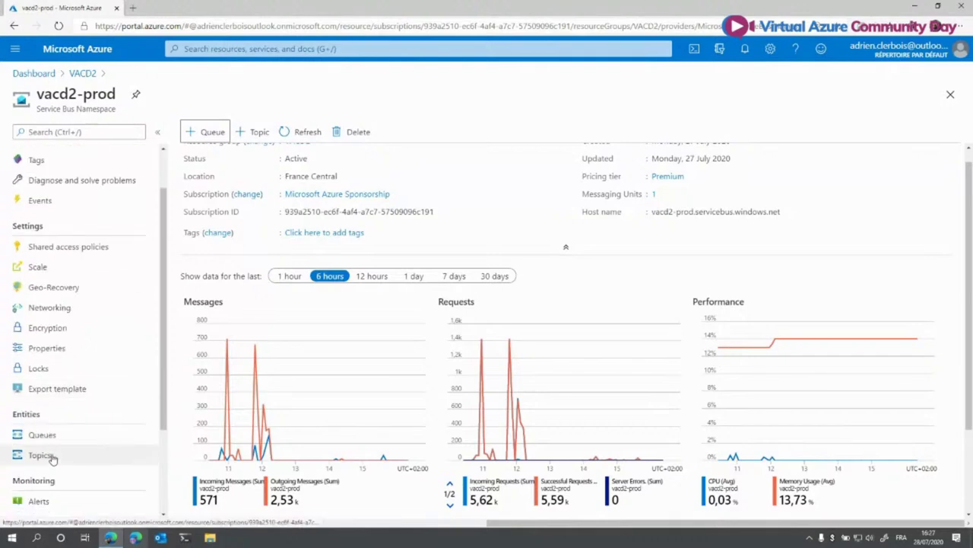
left_click(69, 434)
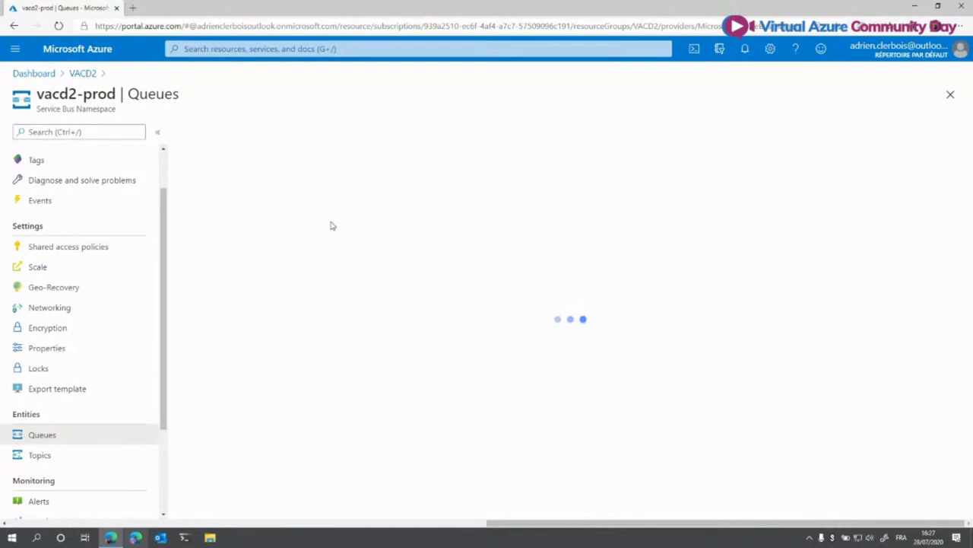
left_click(214, 214)
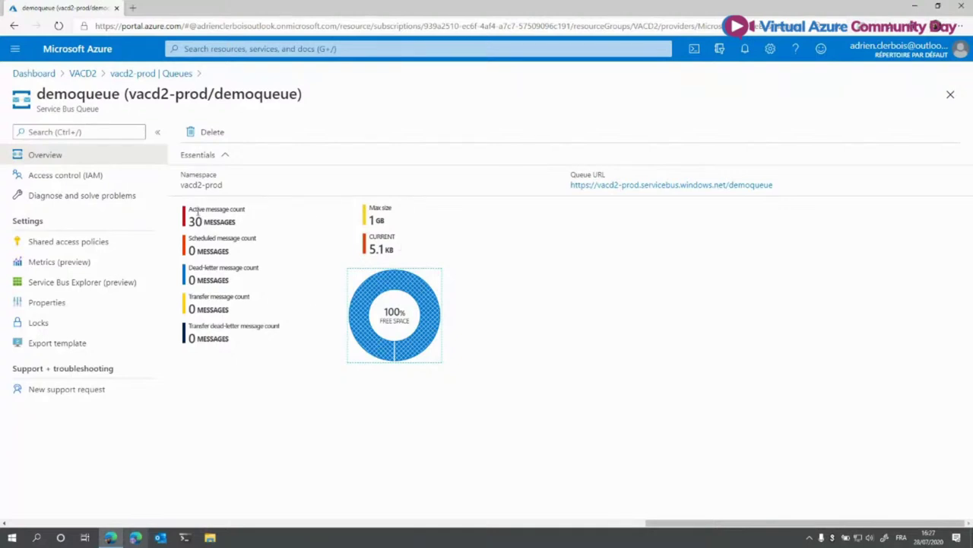
Review demoqueue's counts (30 active, 5.1 KB, 0 dead-letter) and open Shared access policies.
left_click_drag(192, 210, 241, 222)
left_click(240, 222)
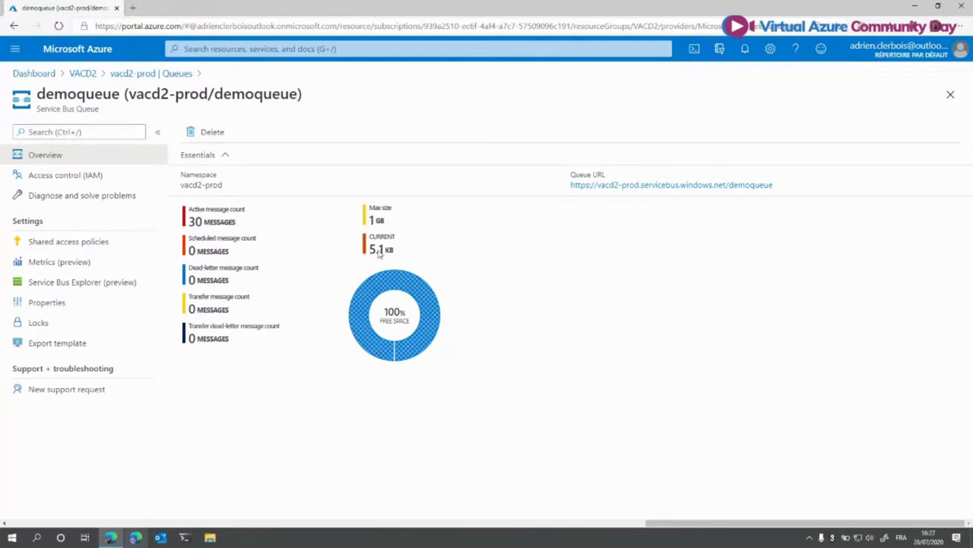
left_click_drag(371, 249, 401, 254)
left_click(210, 240)
left_click_drag(210, 240, 235, 239)
left_click_drag(188, 266, 249, 283)
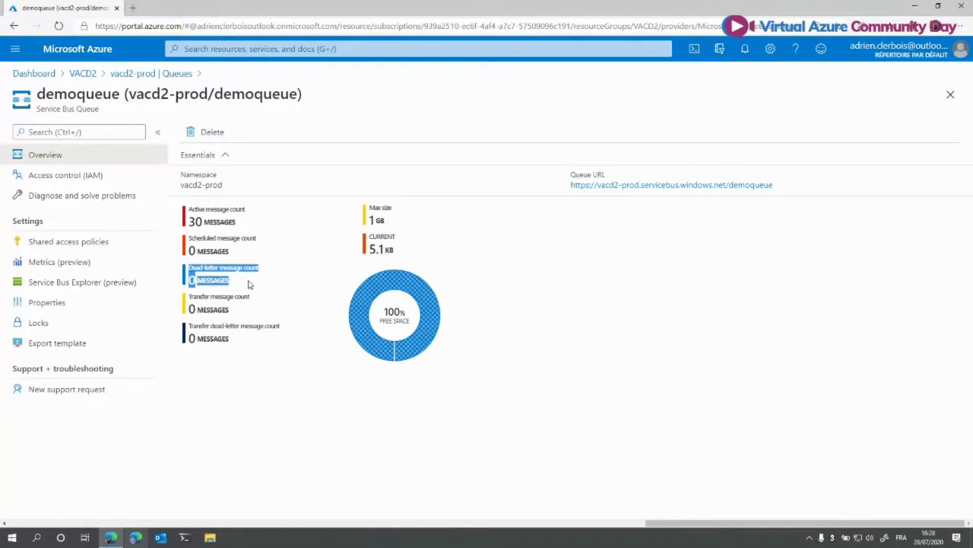
left_click(249, 284)
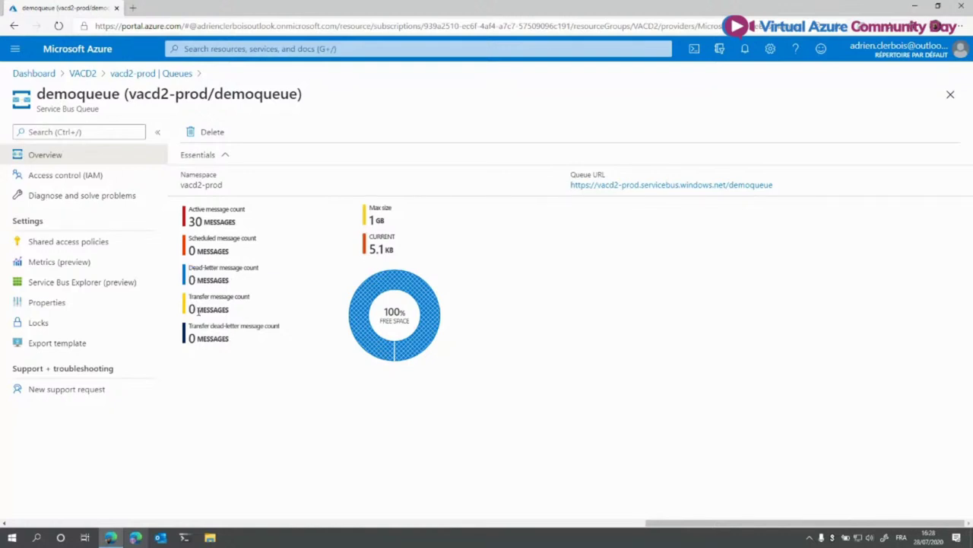
left_click_drag(192, 301, 236, 313)
left_click(235, 313)
left_click_drag(190, 325, 228, 339)
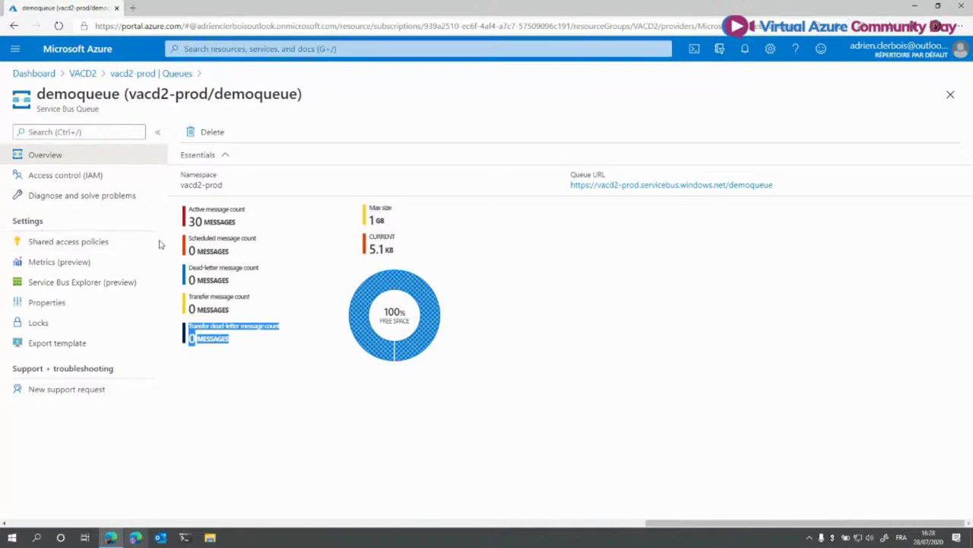
left_click(94, 252)
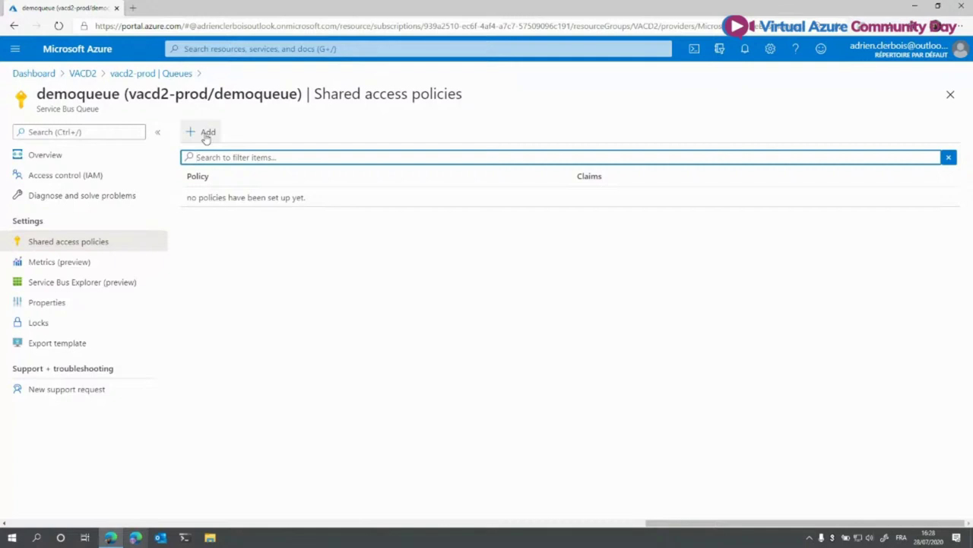
Create a shared access policy named 'Test' on demoqueue granting Send rights only.
left_click(205, 133)
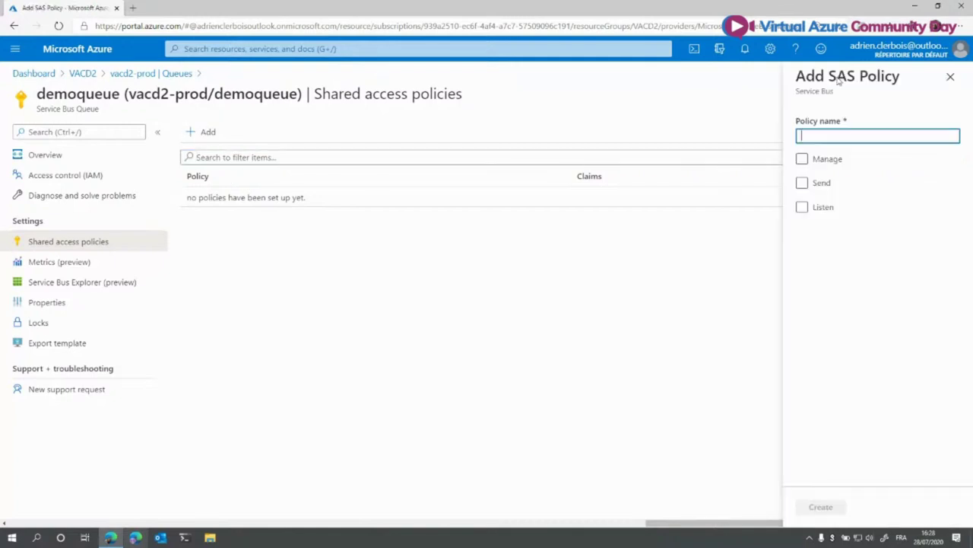
type("Test")
left_click(803, 159)
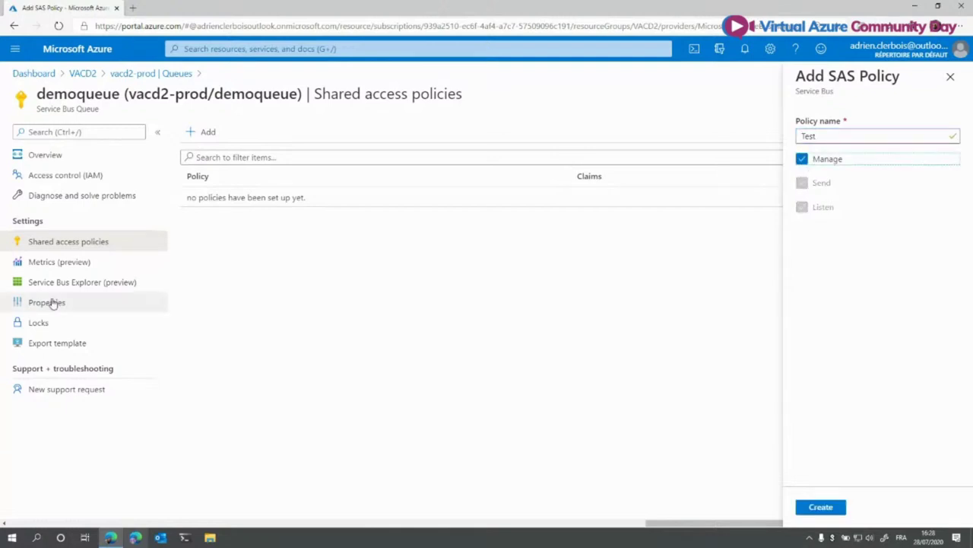
left_click(804, 158)
left_click(804, 184)
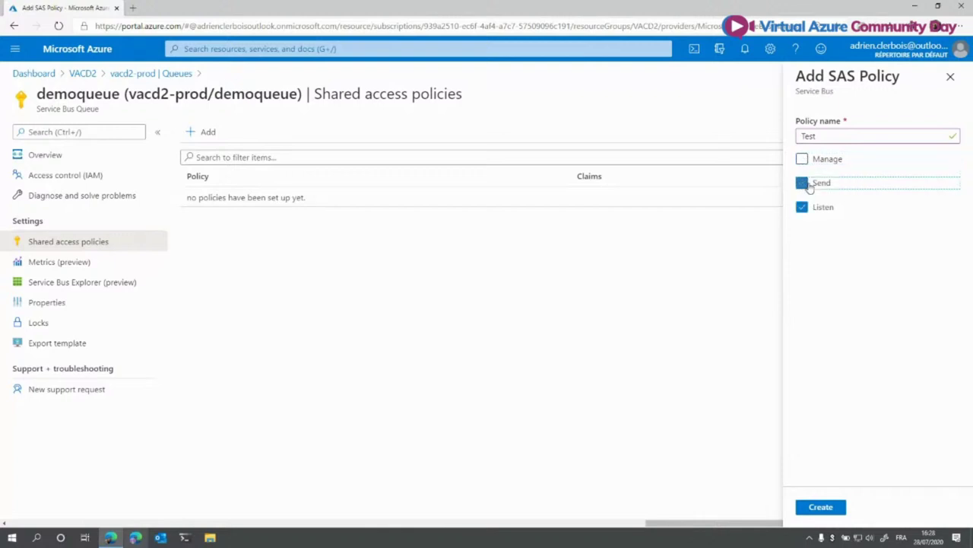
left_click(803, 183)
left_click(803, 207)
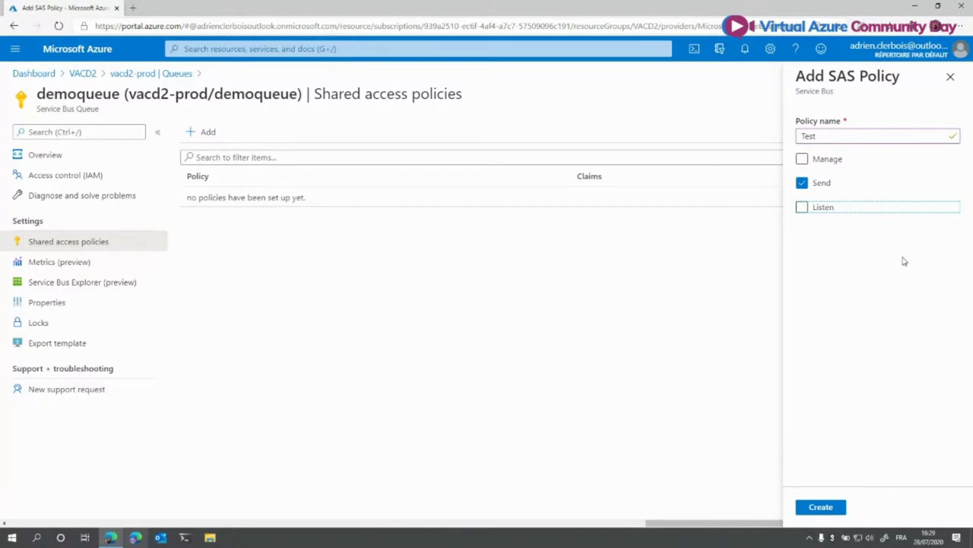
left_click(824, 186)
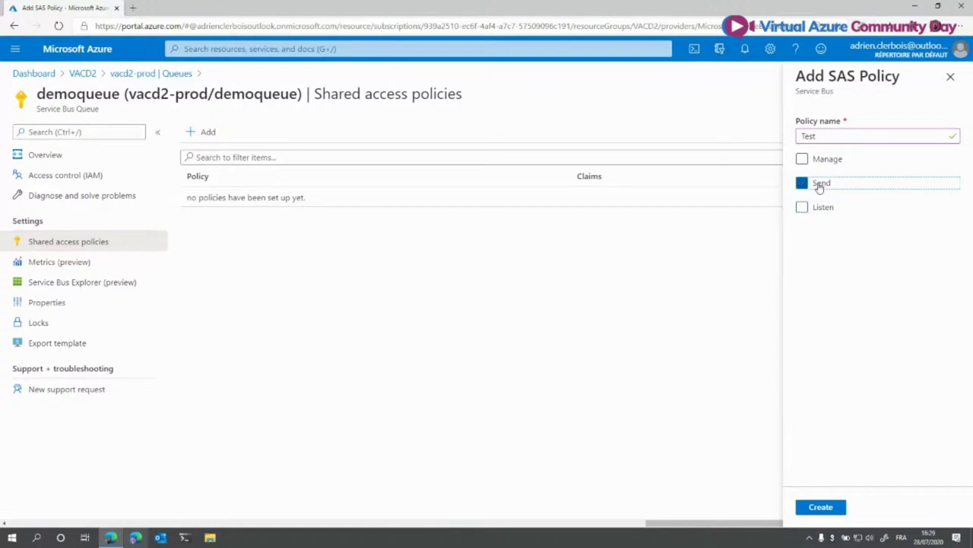
left_click(820, 183)
left_click(820, 507)
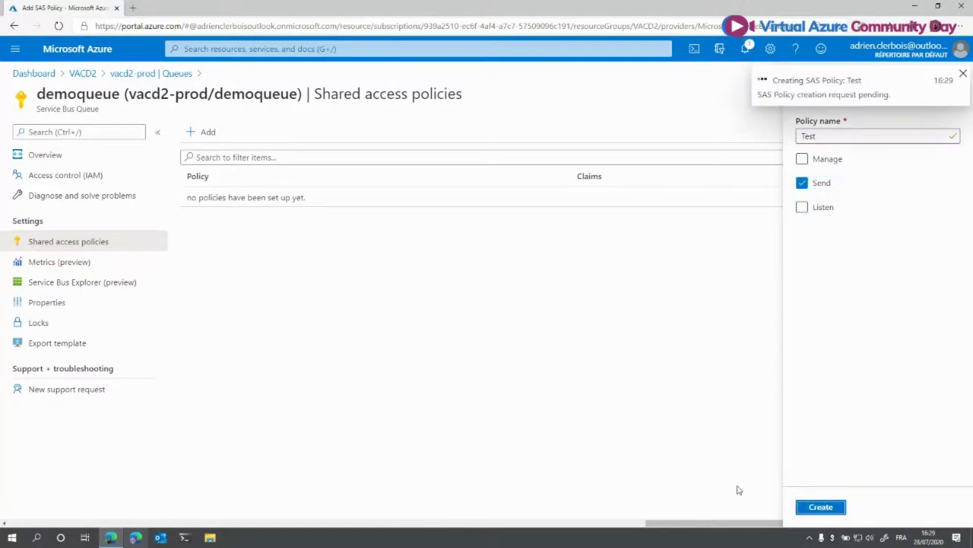
left_click(962, 74)
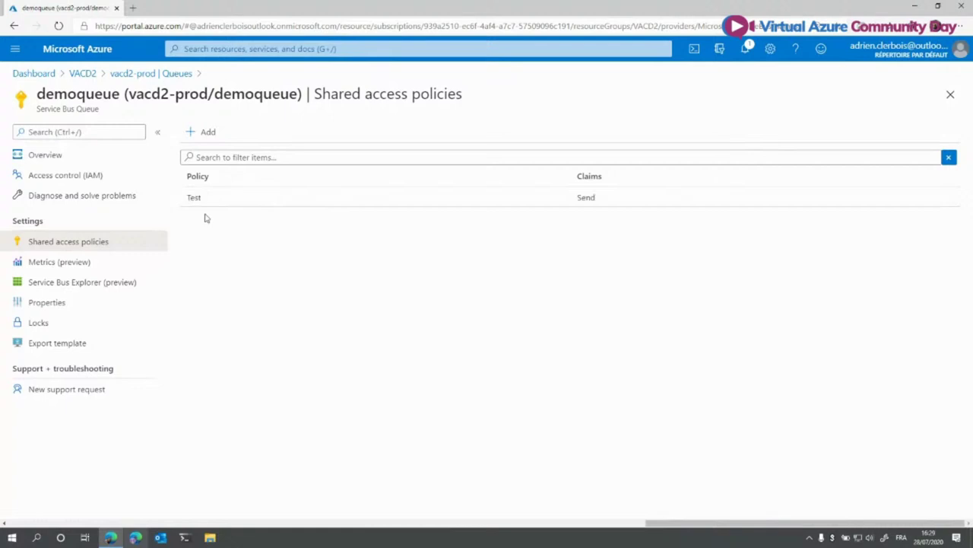
Open the Test policy and select its primary key.
left_click(207, 200)
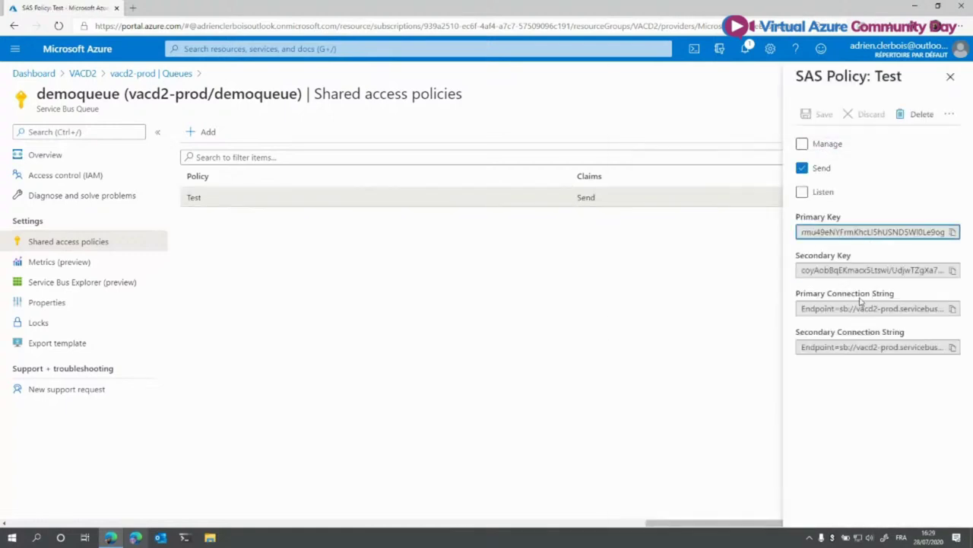
left_click_drag(855, 270, 814, 270)
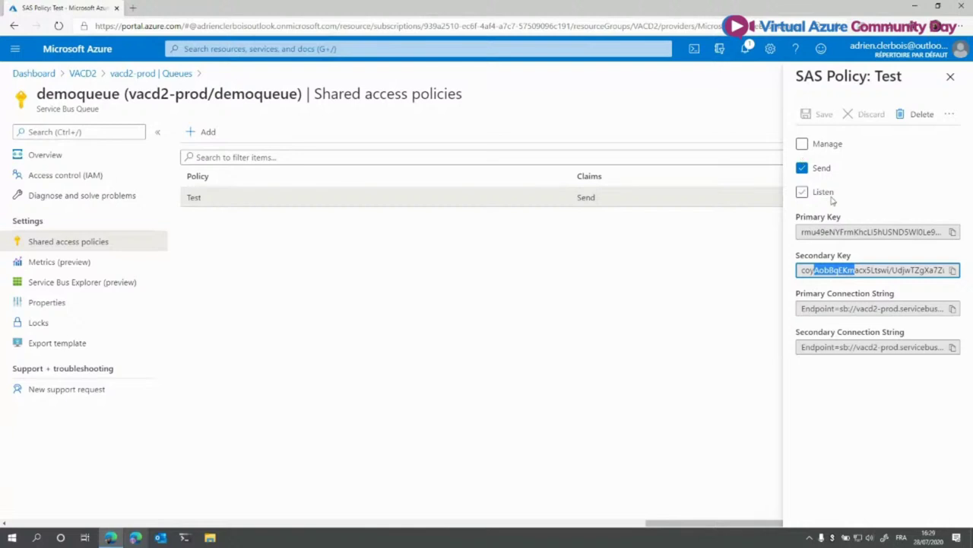
left_click(797, 235)
left_click(859, 232)
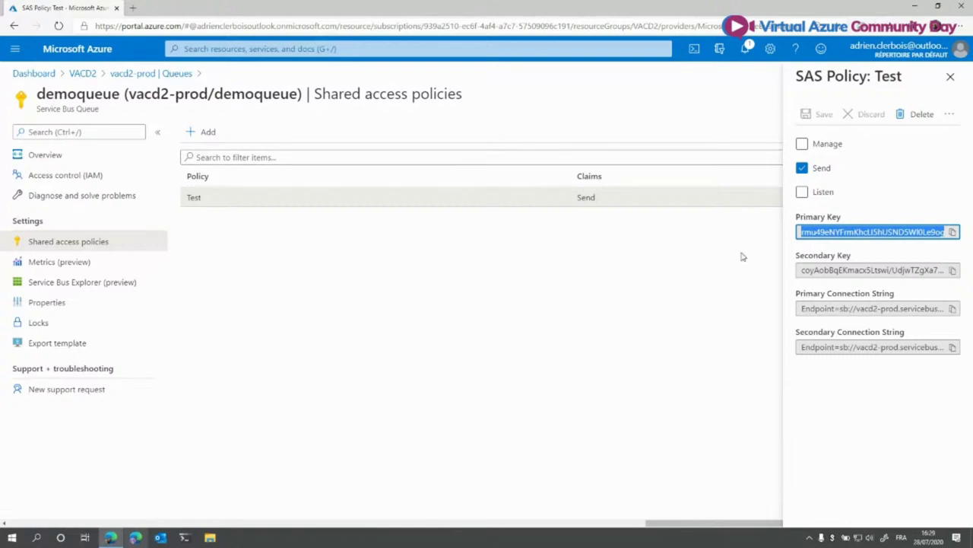
Select the Test policy's full primary connection string, then bring up demoqueue's Service Bus Explorer.
left_click(818, 308)
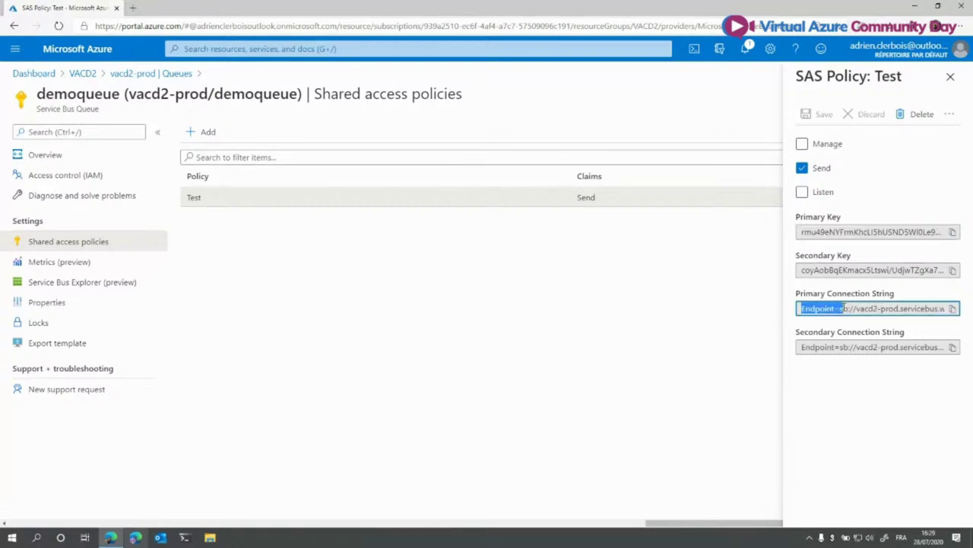
double_click(844, 308)
left_click(821, 308)
left_click_drag(804, 308, 841, 304)
left_click(844, 309)
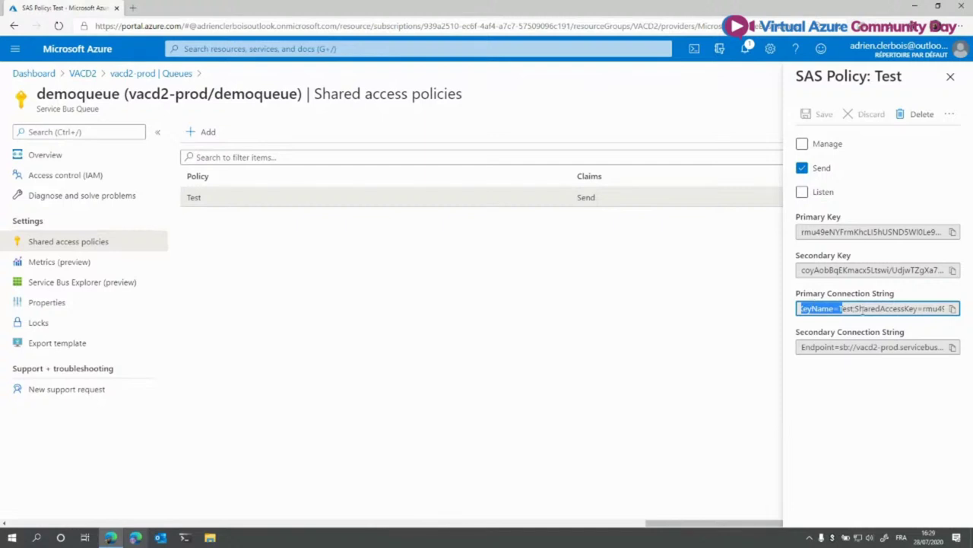
left_click(858, 309)
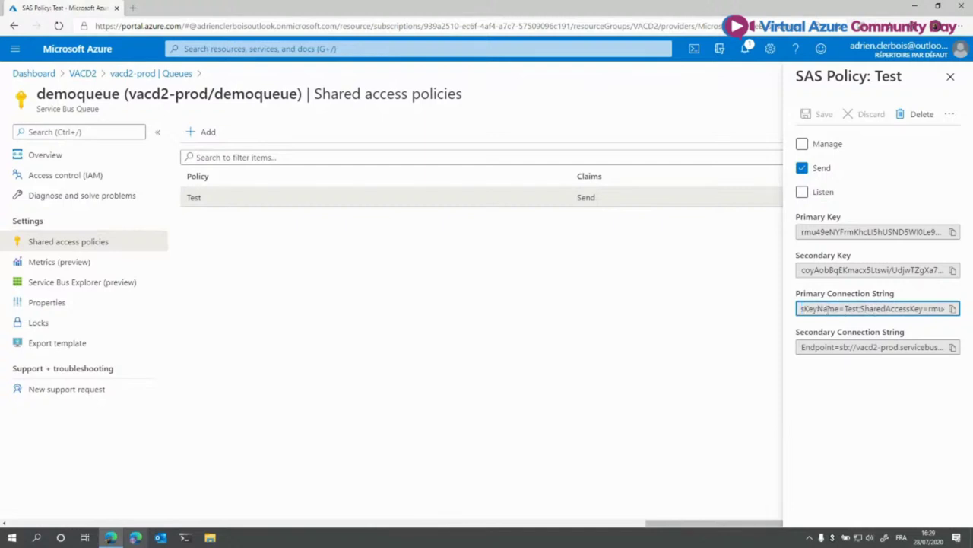
left_click_drag(806, 309, 901, 309)
left_click(823, 309)
left_click(895, 308)
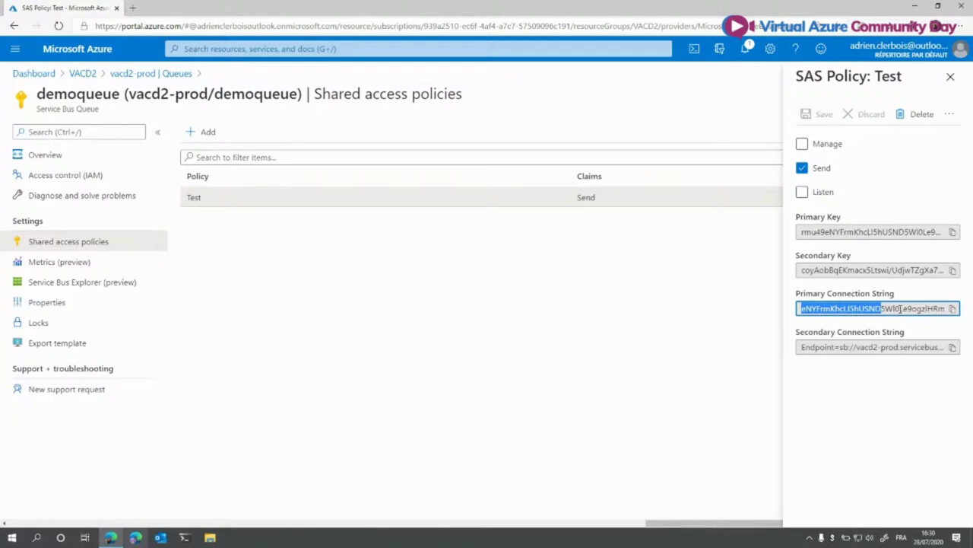
triple_click(901, 309)
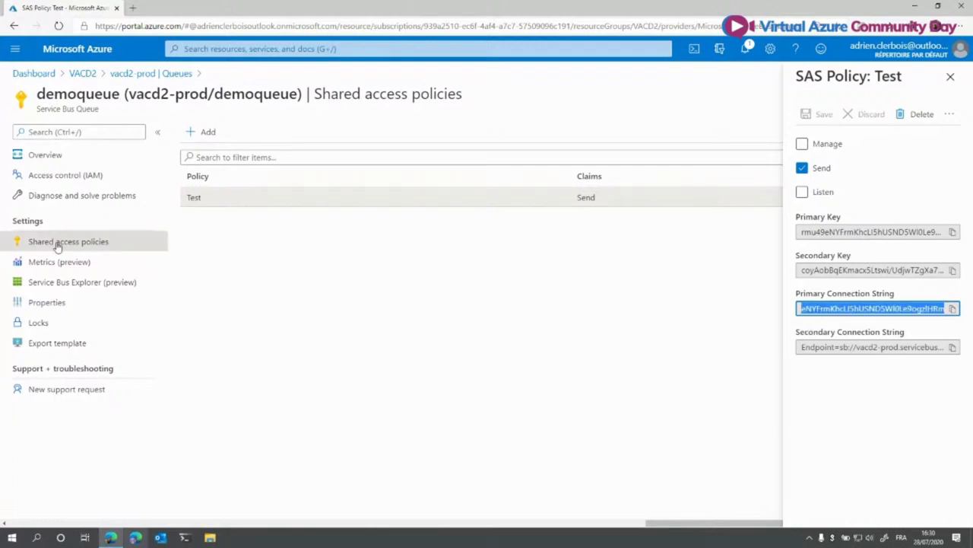
left_click(134, 288)
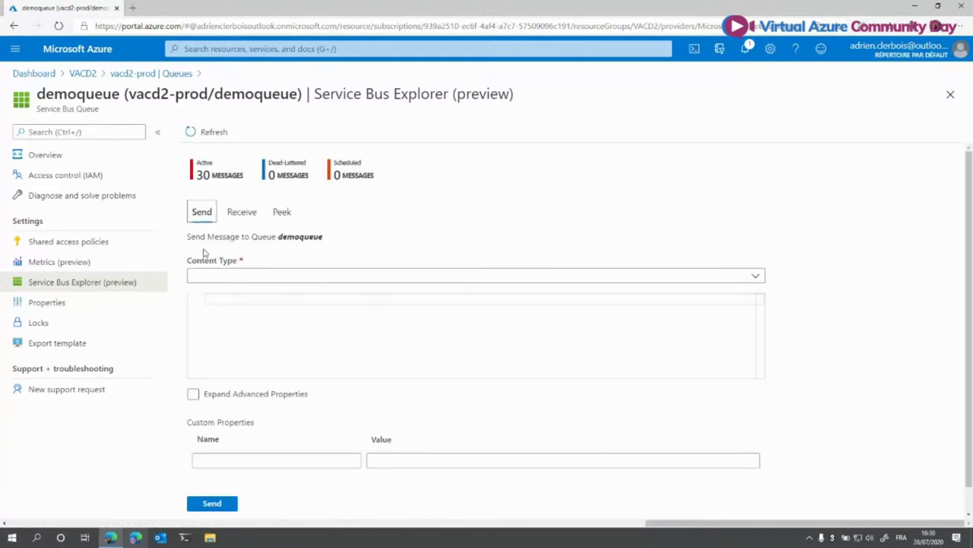
Set the new message's content type to Text/Plain.
left_click_drag(202, 176, 372, 178)
left_click(374, 180)
left_click(211, 276)
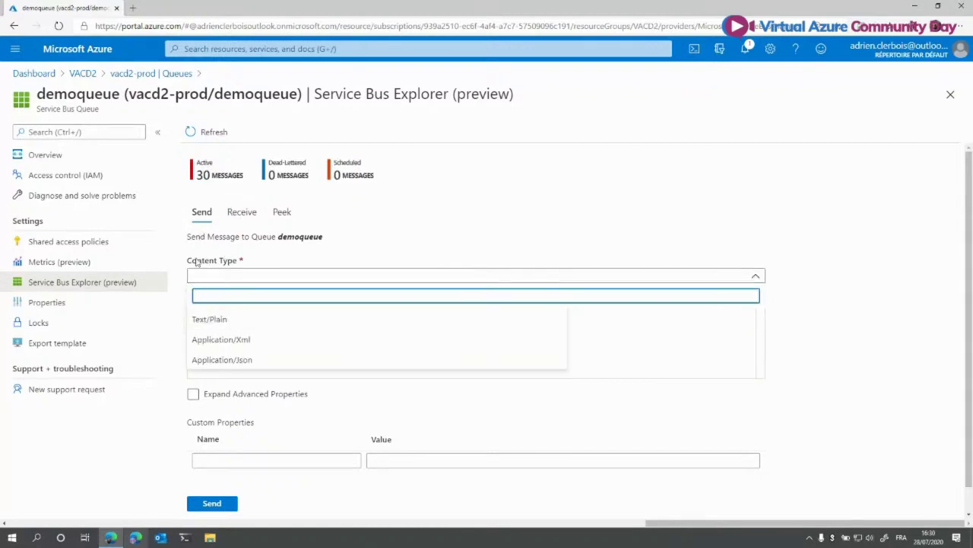
left_click(225, 318)
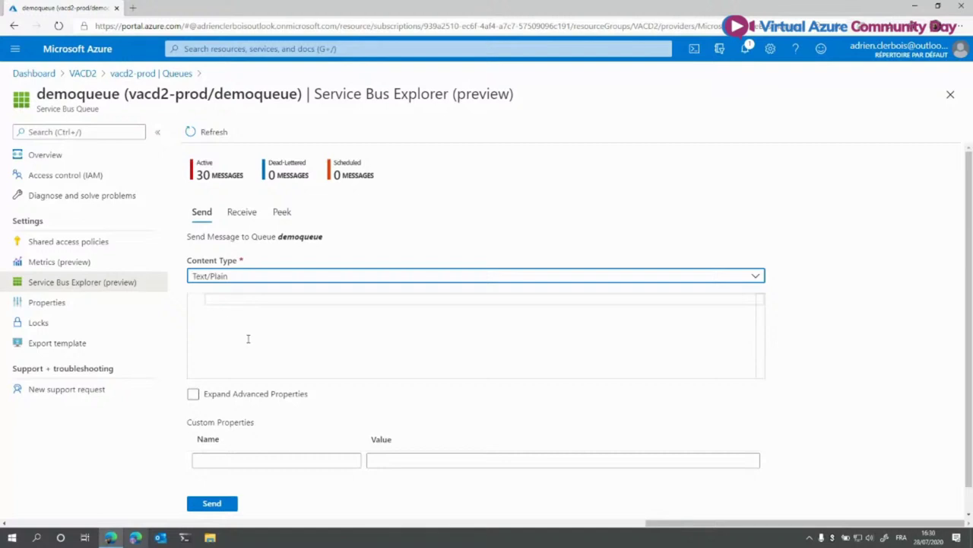
Write 'Hello VACD' as the message body and send it to demoqueue.
left_click(248, 339)
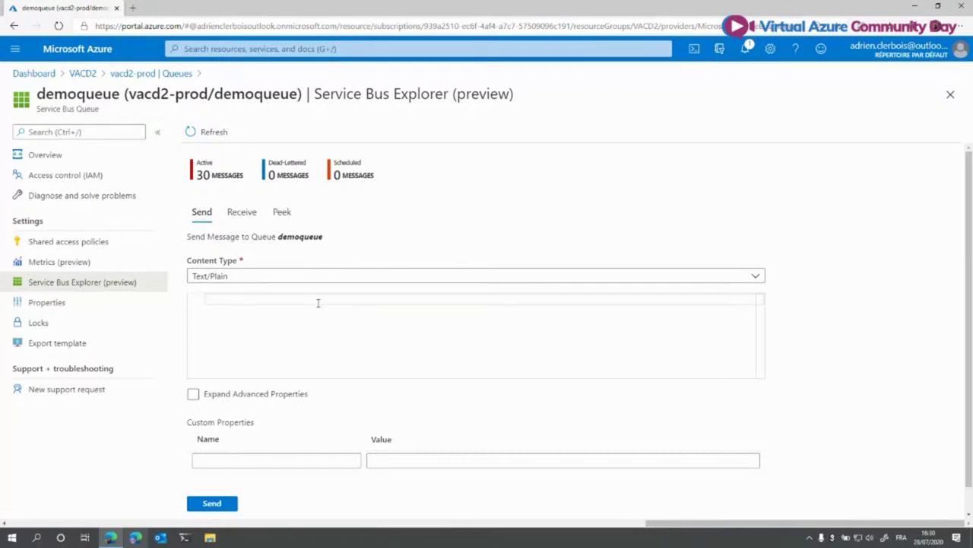
type("Busines")
key("BackSpace")
type("iness")
key("ctrl+a")
key("BackSpace")
type("Hello VACD")
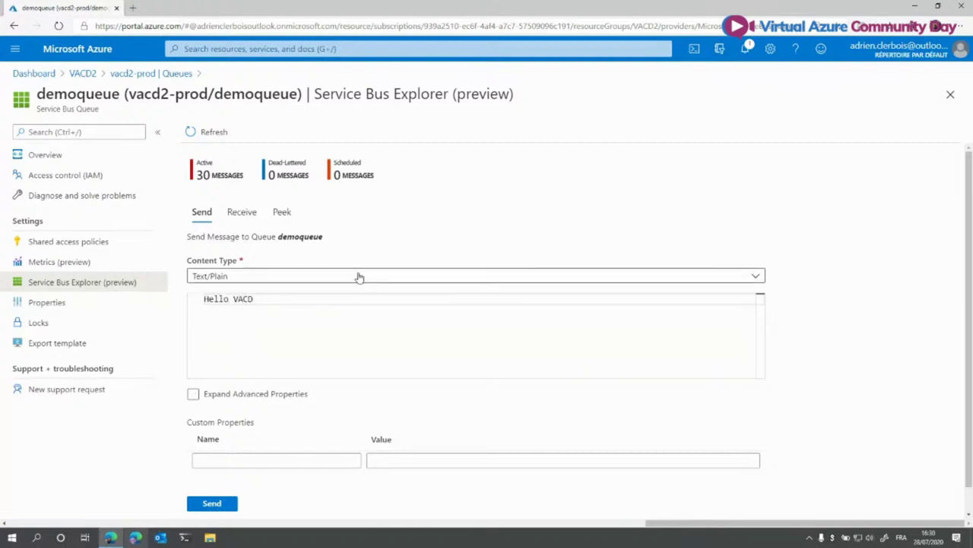
scroll(281, 372, "down", 1)
left_click(215, 478)
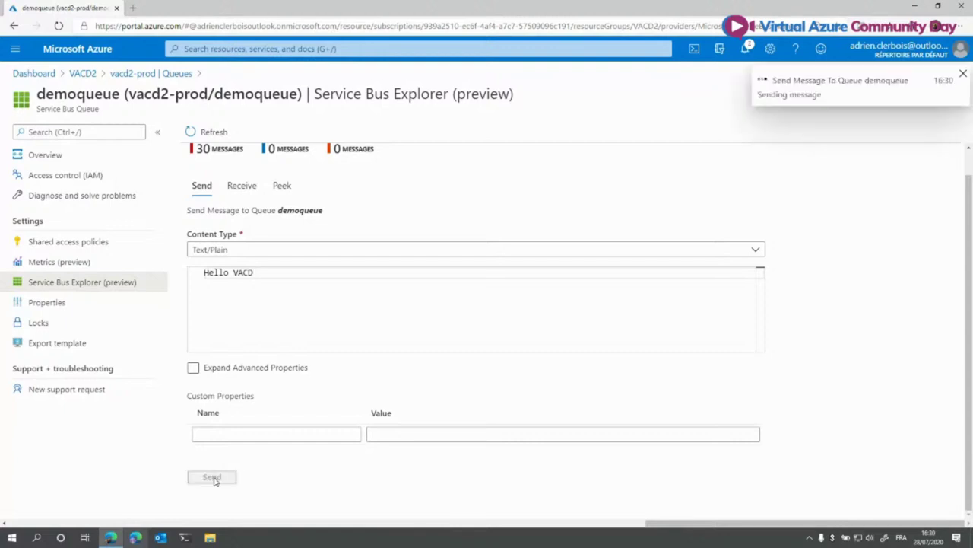
Confirm demoqueue's active count now reads 31 messages.
double_click(214, 174)
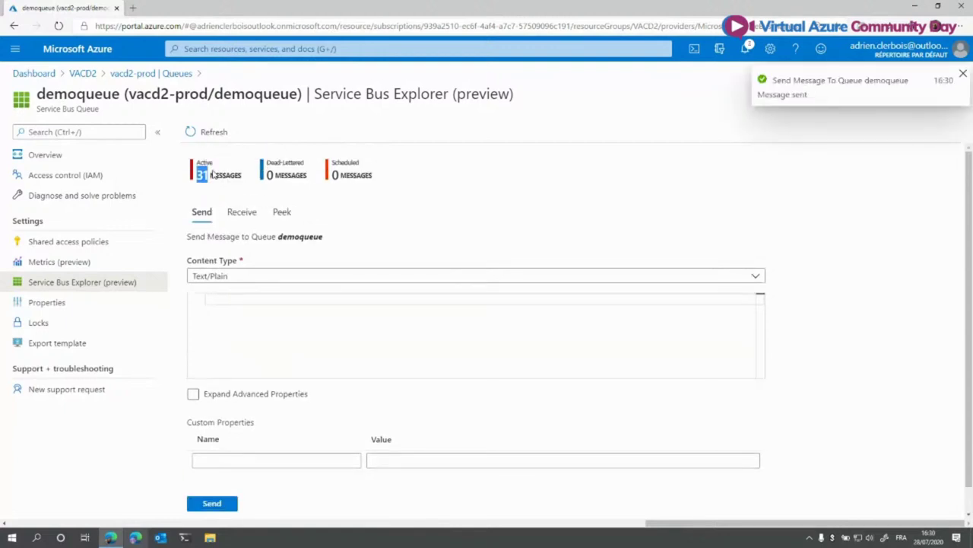
left_click_drag(214, 174, 240, 173)
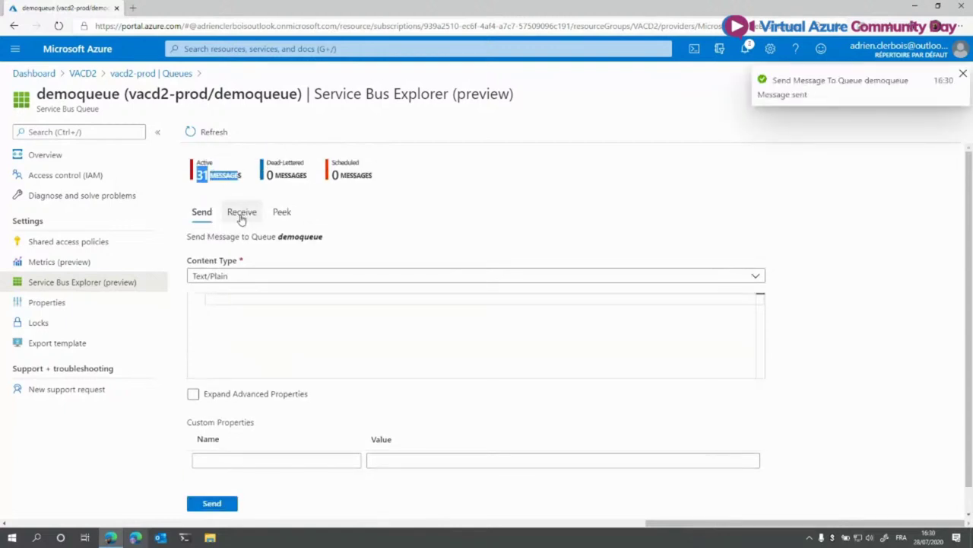
left_click(242, 214)
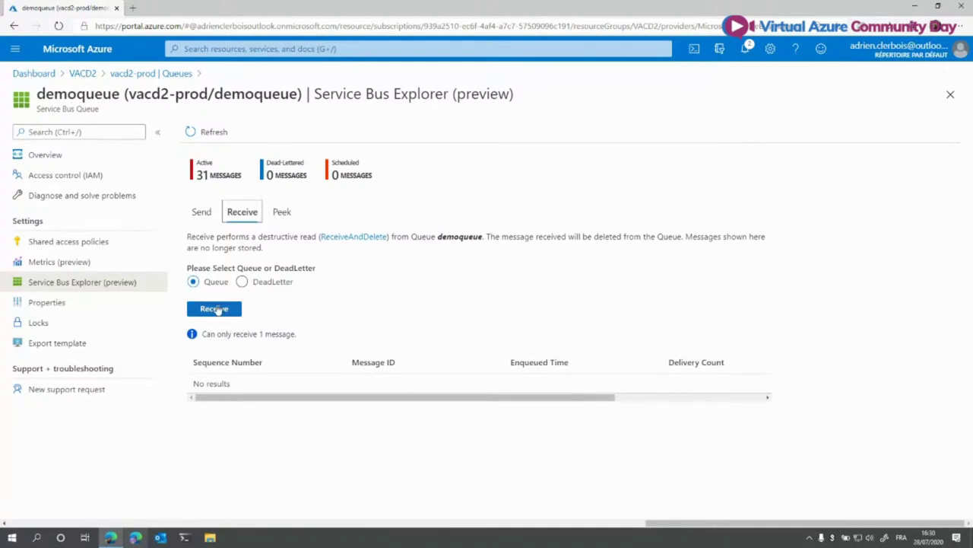
Destructively receive one message from demoqueue and inspect its body, 18.
left_click(215, 311)
left_click(210, 209)
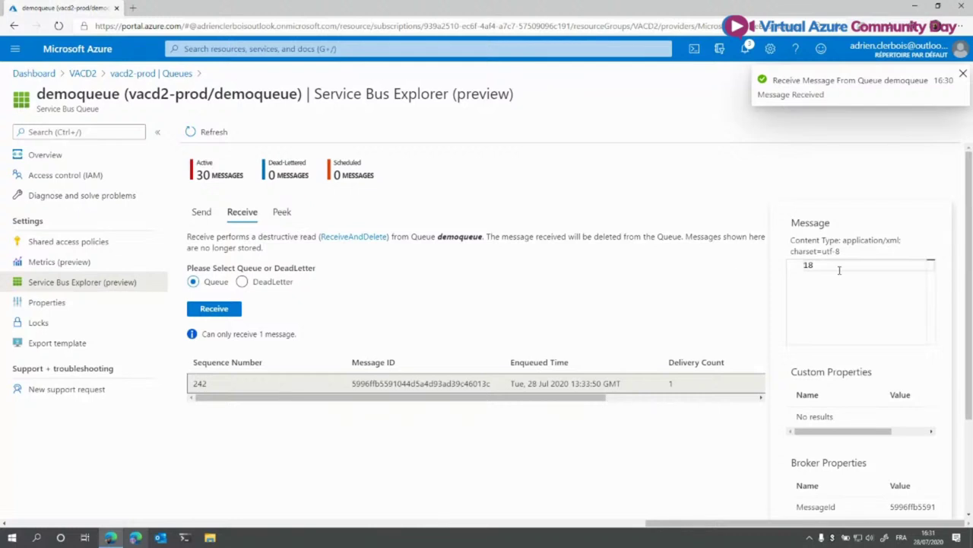
left_click_drag(840, 268, 771, 267)
left_click(816, 268)
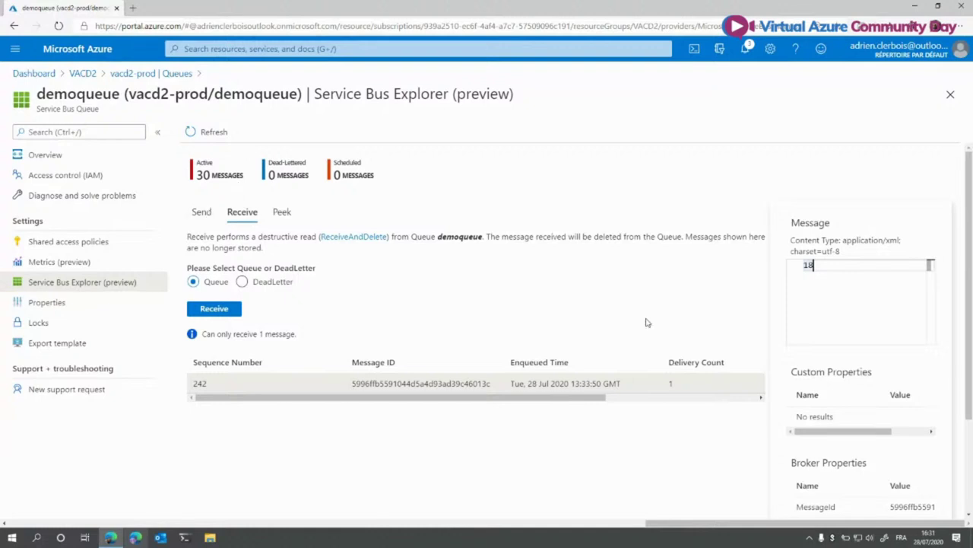
left_click_drag(237, 175, 212, 175)
Receive a second message (body 17), leaving 29 active, and switch to Peek.
left_click(283, 213)
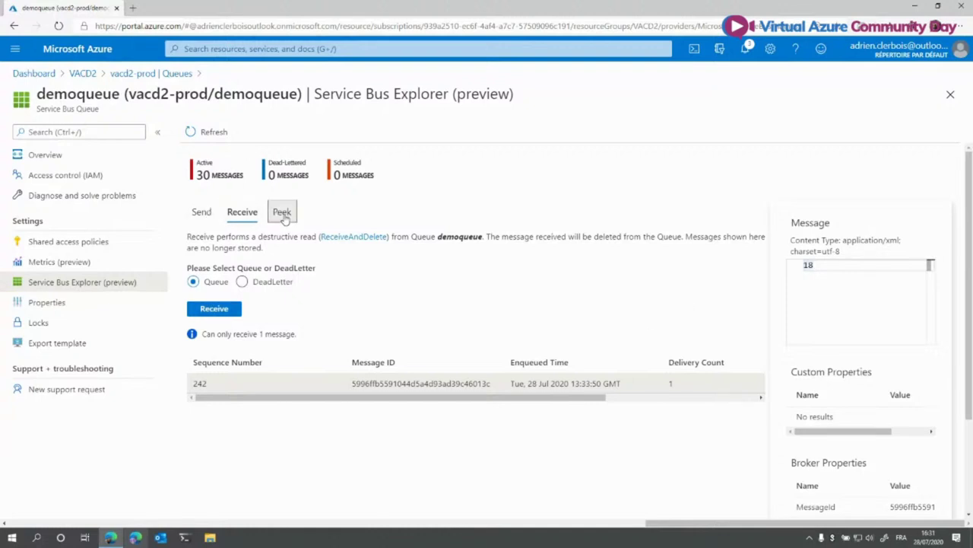
key("Left")
left_click(126, 49)
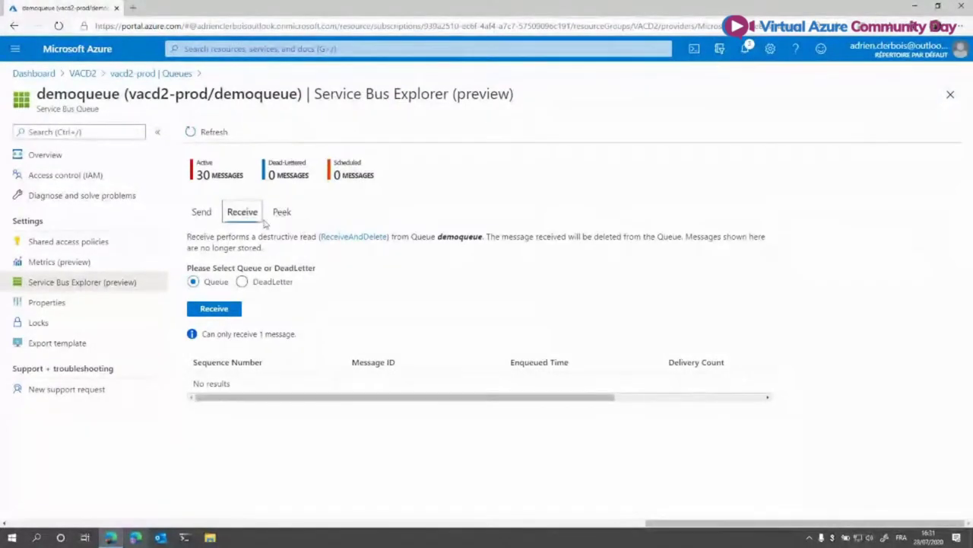
left_click(216, 309)
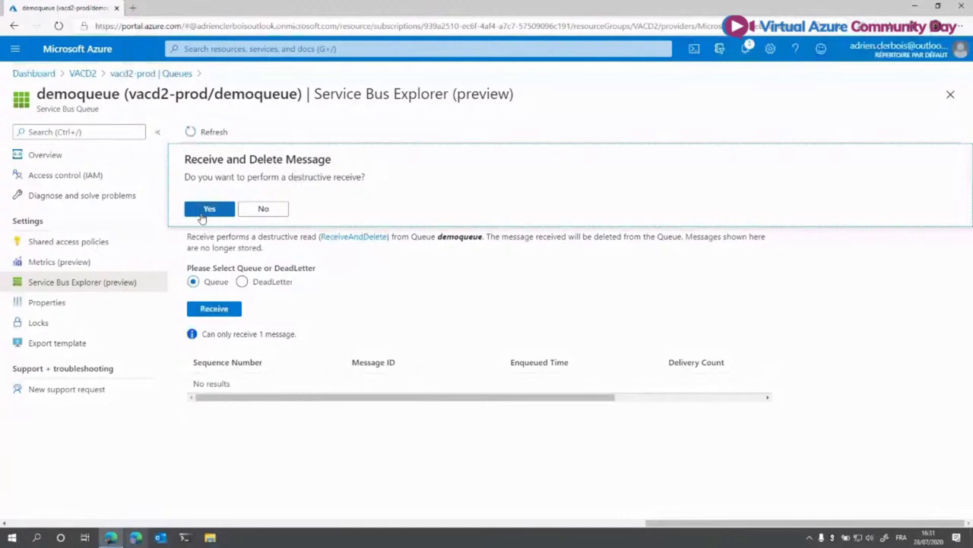
left_click(201, 216)
left_click(235, 384)
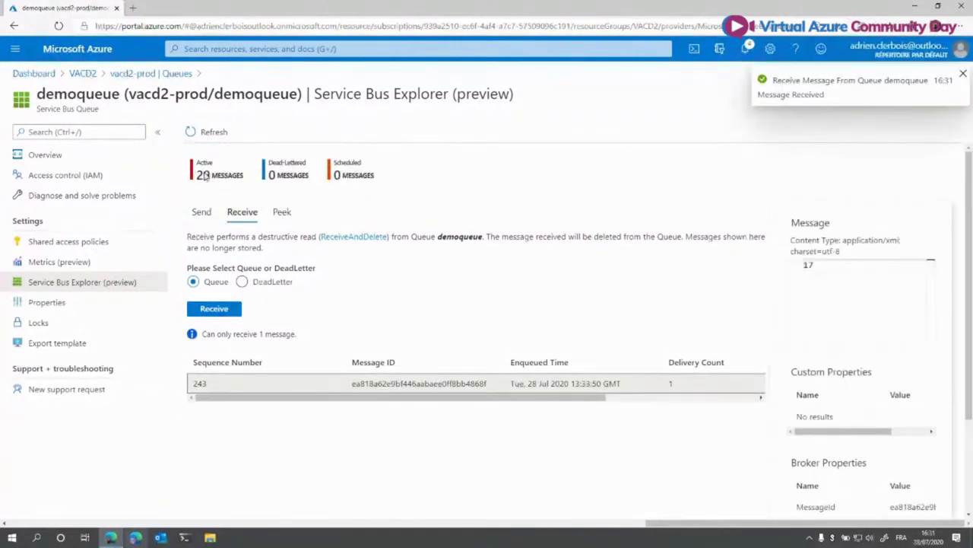
left_click_drag(794, 271, 818, 281)
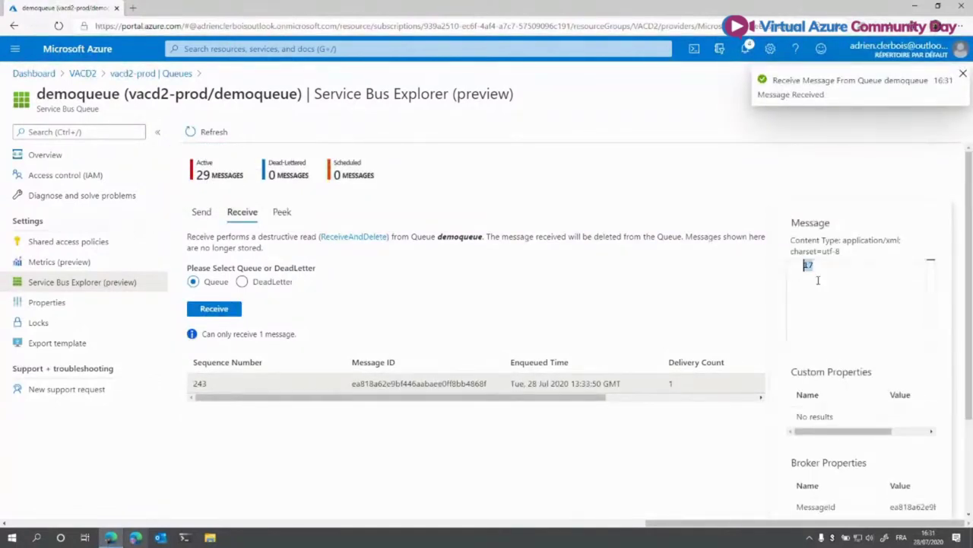
left_click(282, 211)
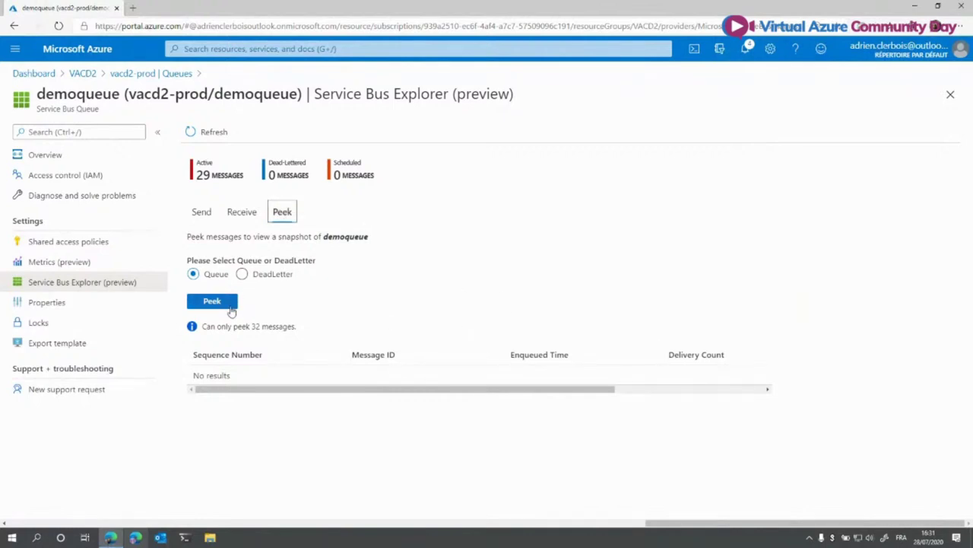
Peek at demoqueue's messages and scroll through the list.
left_click(230, 308)
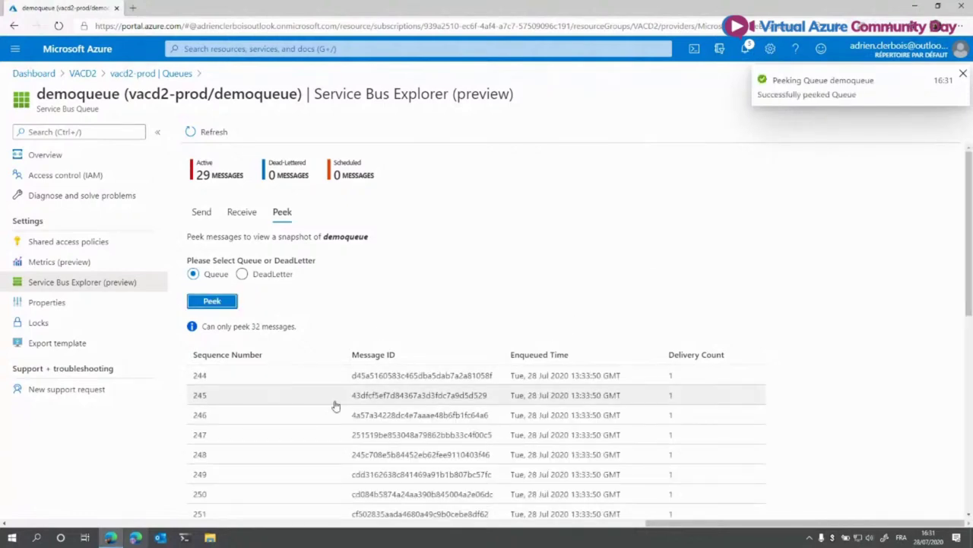
scroll(335, 406, "down", 6)
scroll(337, 404, "up", 6)
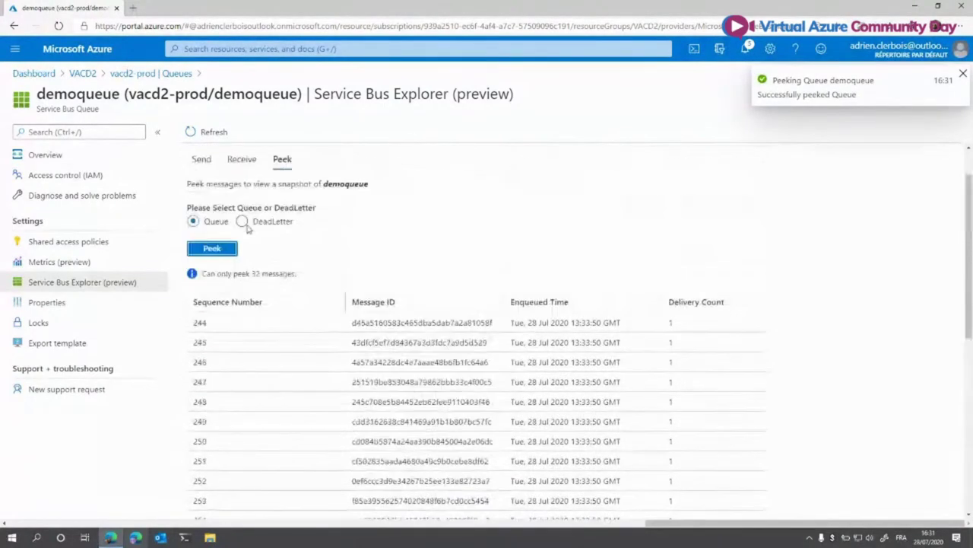
scroll(384, 414, "down", 5)
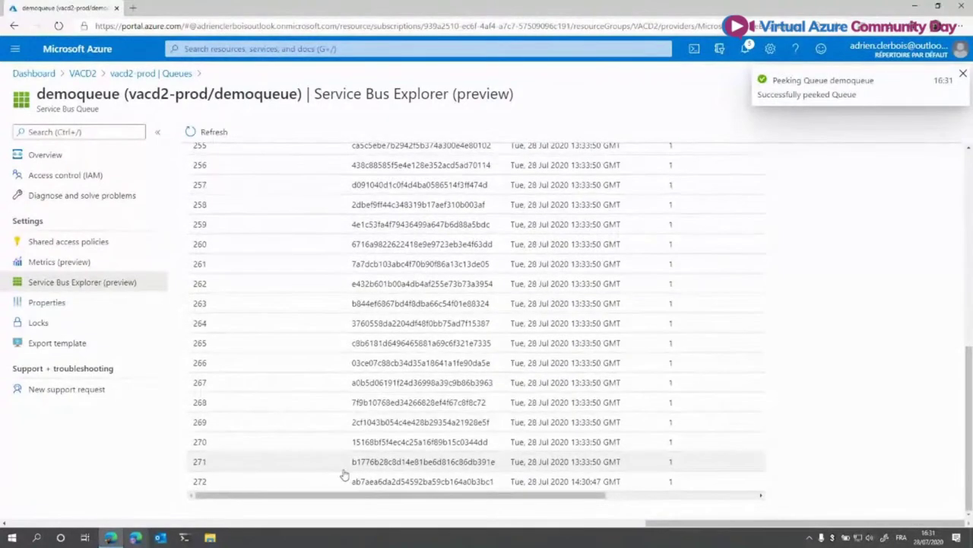
Open message 272 and review its 'Hello VACD' body, broker properties and empty custom properties.
left_click(346, 480)
scroll(842, 269, "up", 1)
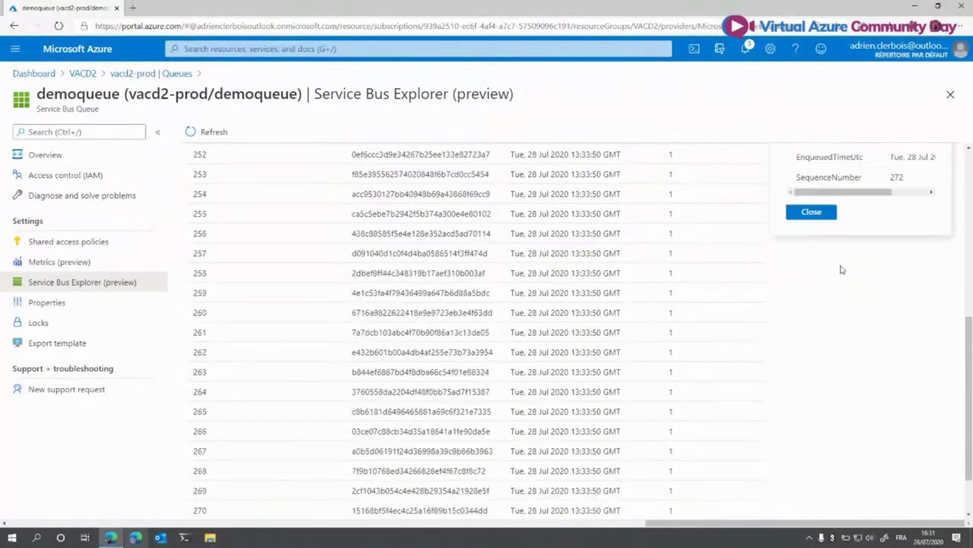
scroll(842, 269, "up", 5)
left_click_drag(858, 254, 777, 257)
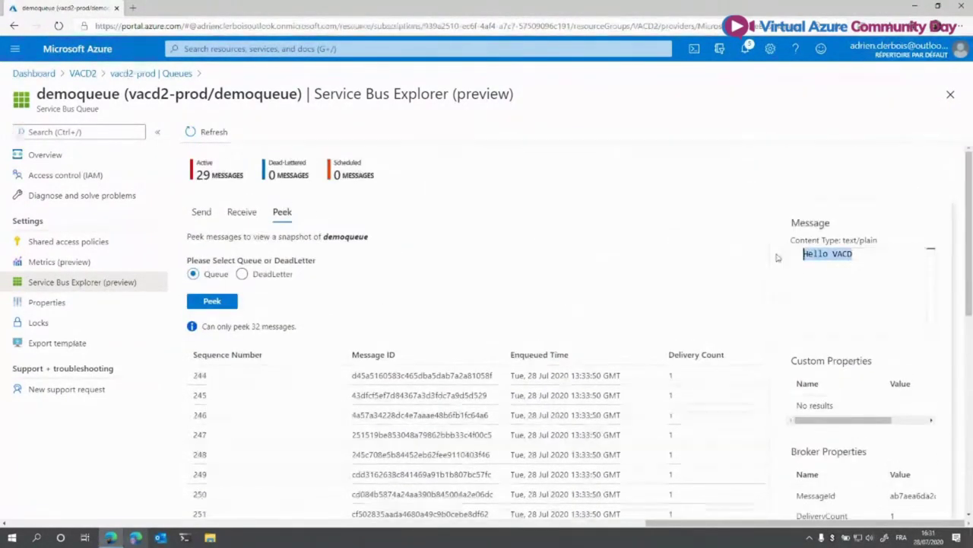
double_click(872, 269)
scroll(871, 270, "down", 2)
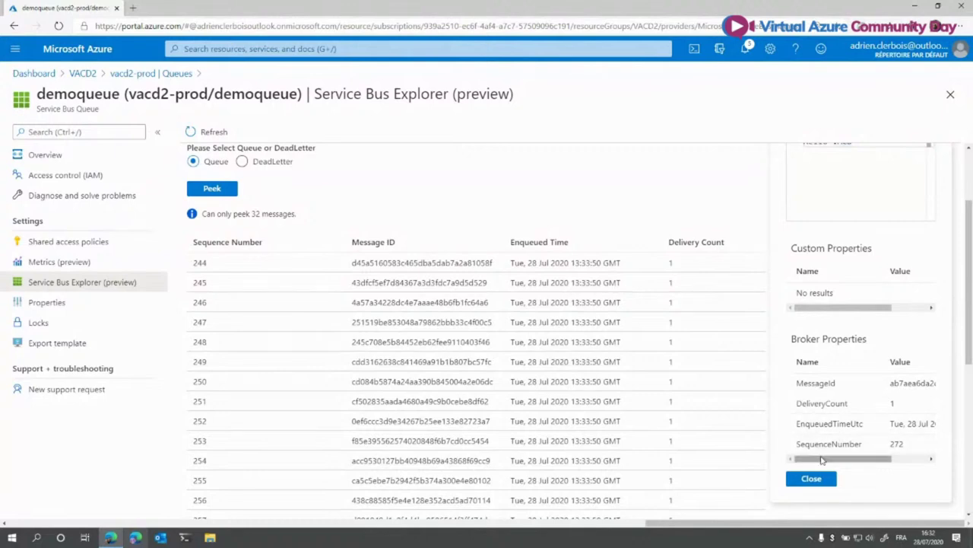
left_click_drag(797, 424, 862, 424)
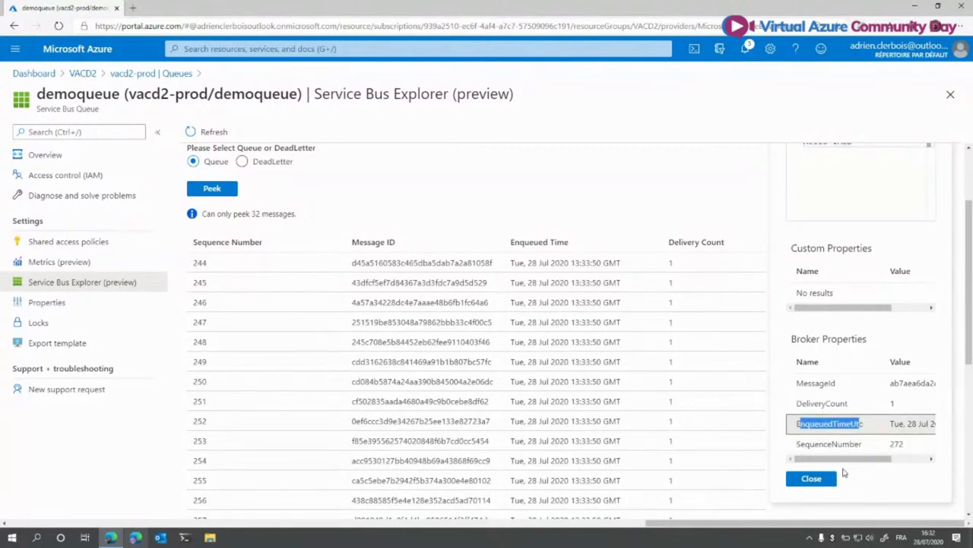
left_click(829, 444)
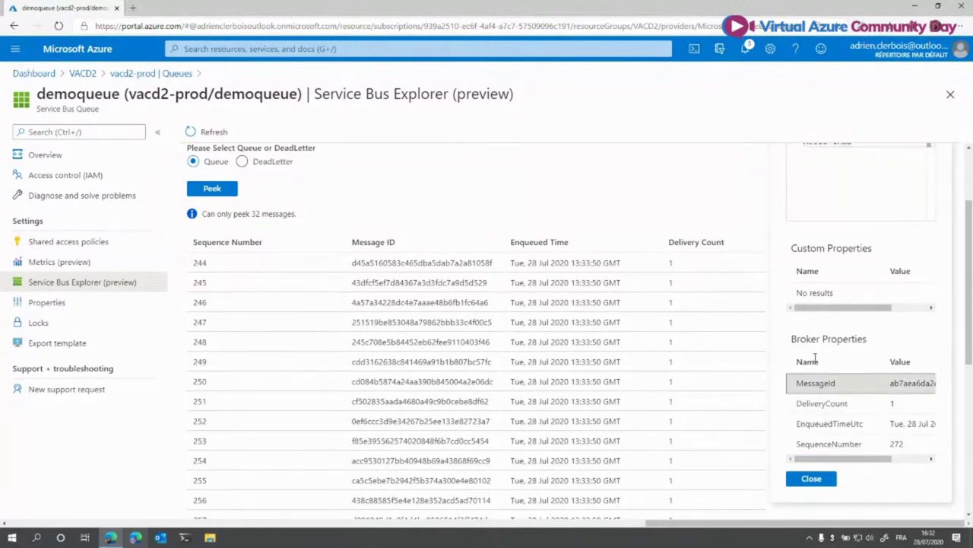
left_click_drag(796, 248, 876, 299)
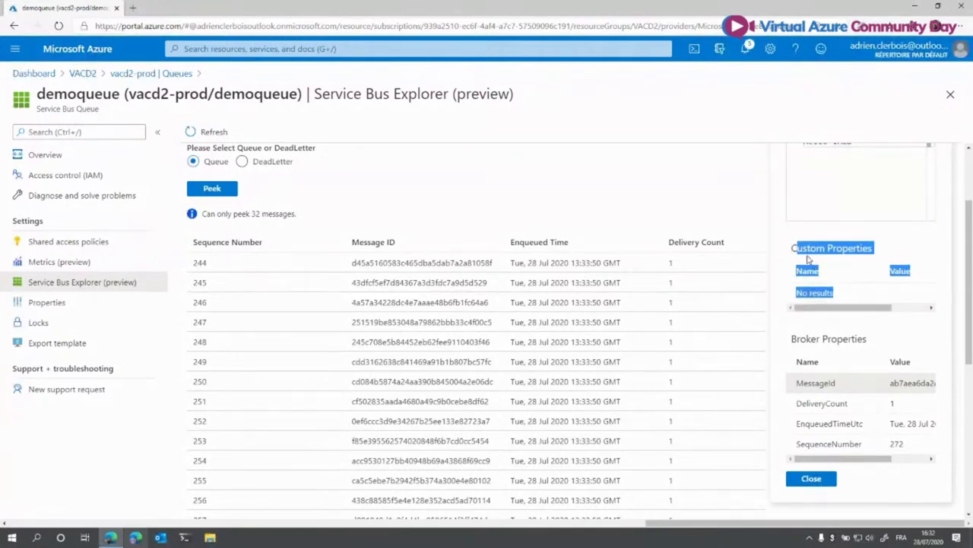
scroll(613, 312, "up", 2)
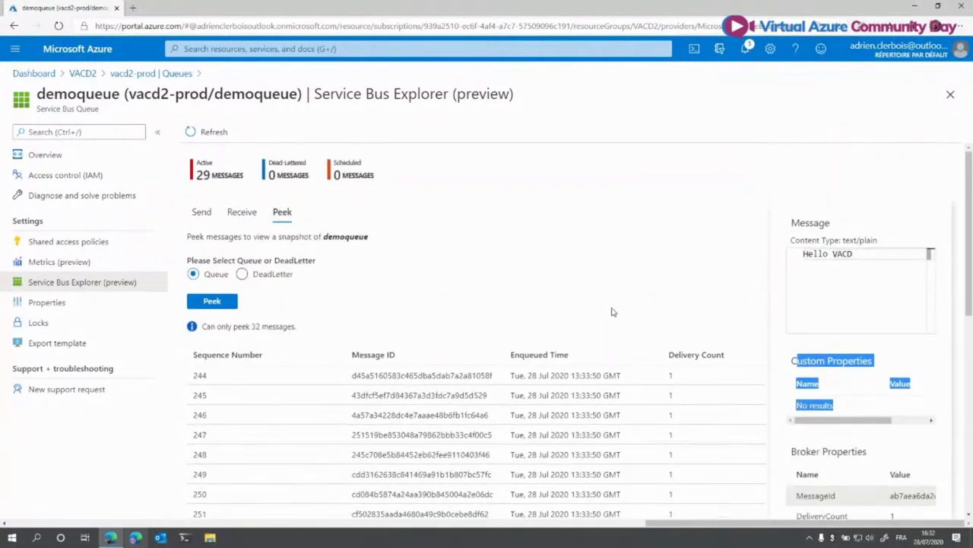
From the VACD2 group, copy vacd2-prod's RootManageSharedAccessKey primary connection string.
left_click(95, 75)
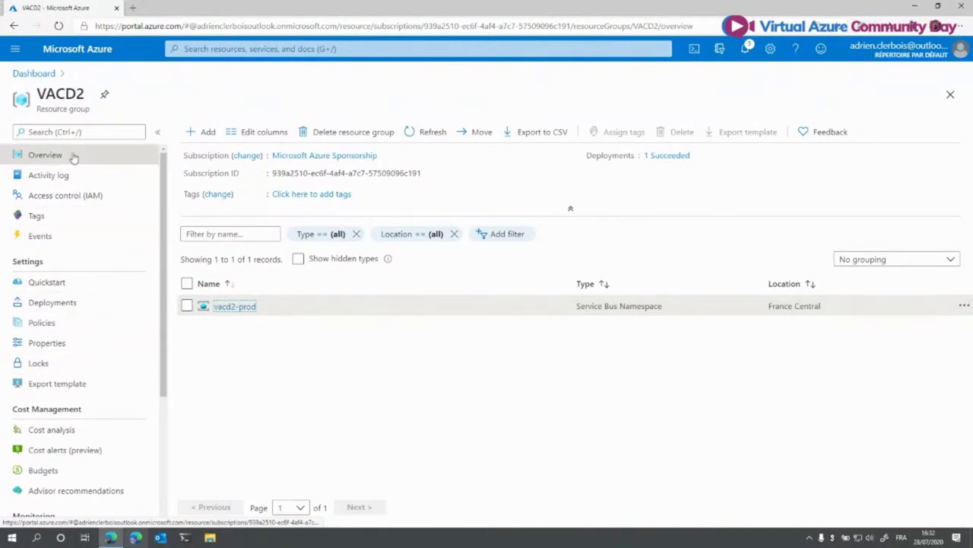
left_click(234, 307)
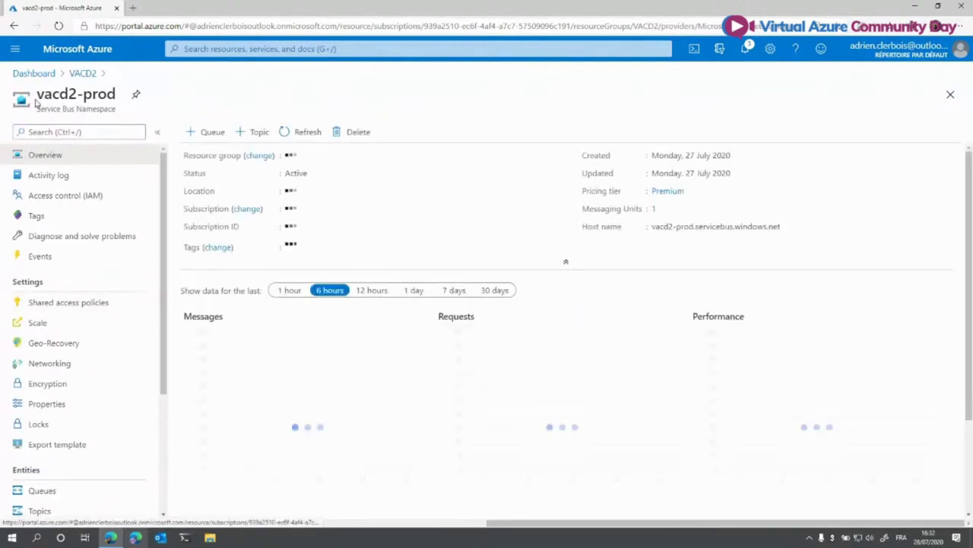
left_click(81, 304)
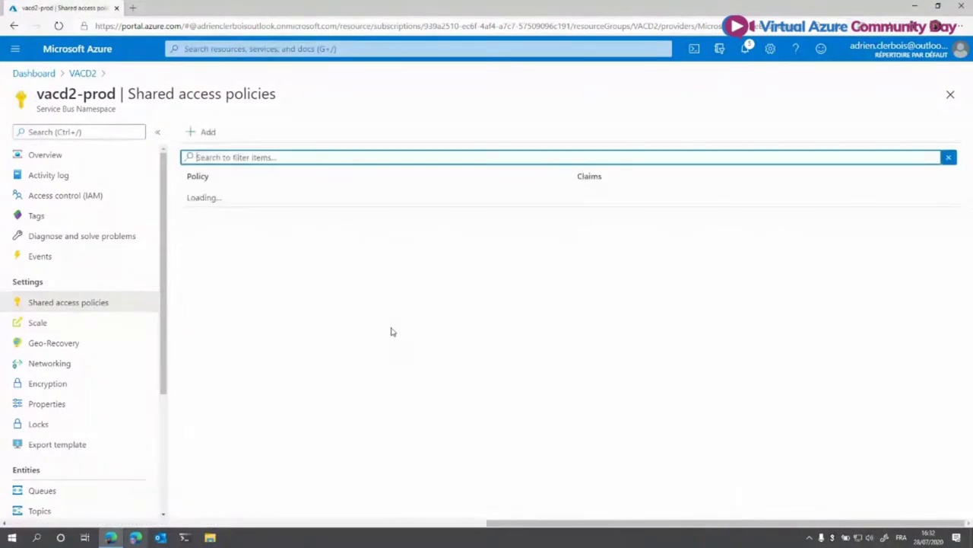
left_click(289, 200)
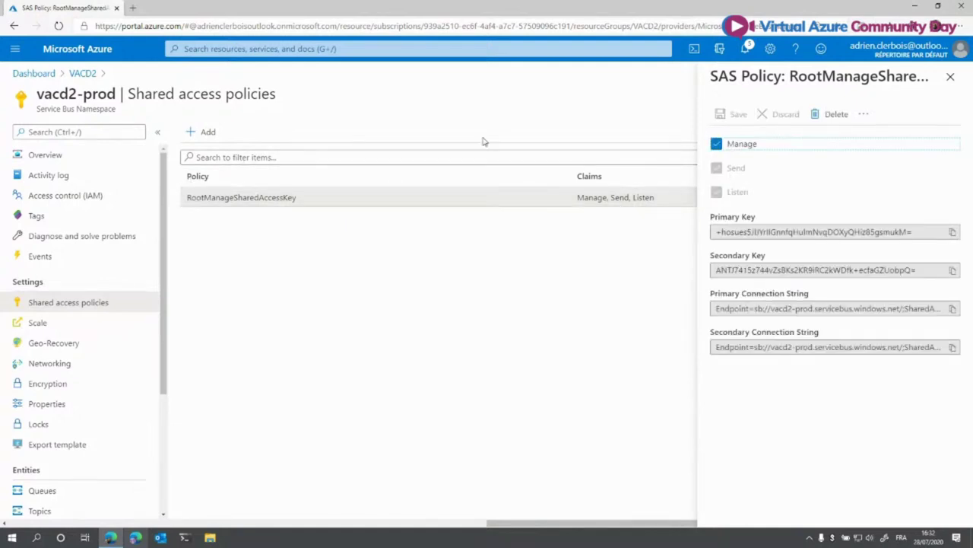
left_click_drag(730, 308, 970, 309)
left_click(952, 308)
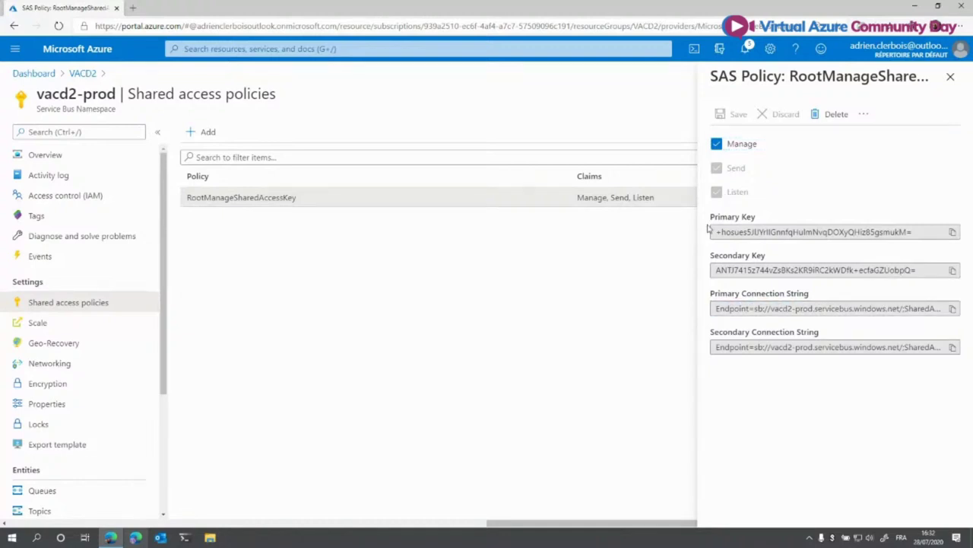
left_click(510, 326)
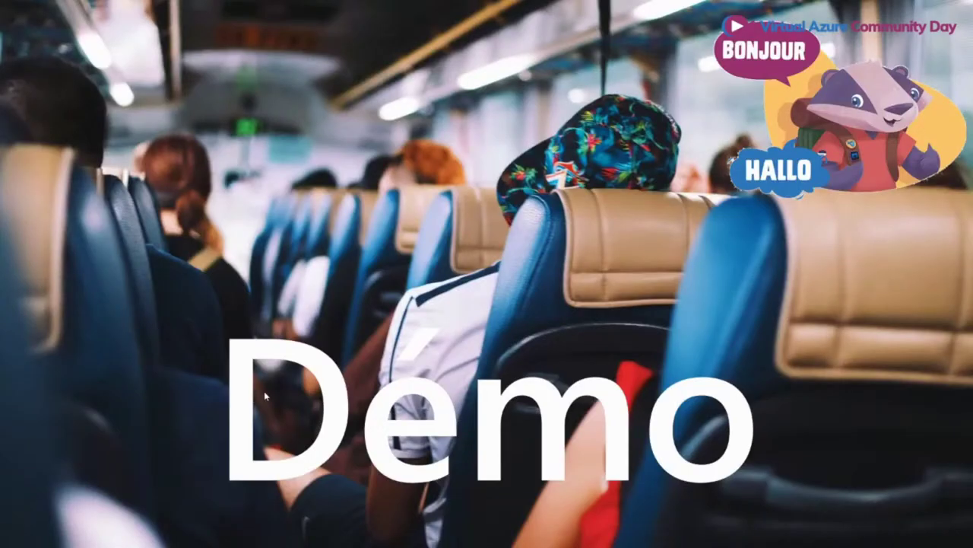
Advance past the Démo slide and bring Visual Studio Code and the terminal forward.
key("alt+Tab")
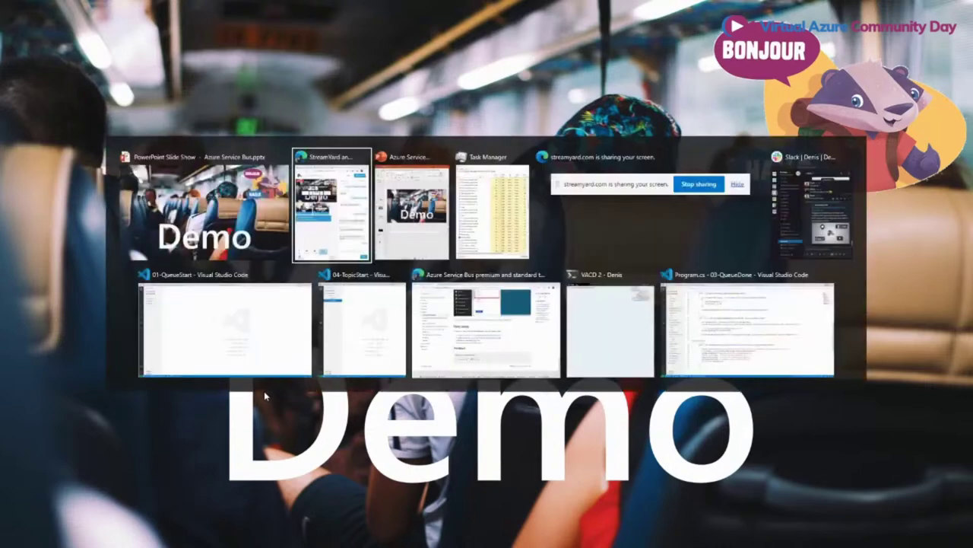
key("alt+shift+Tab")
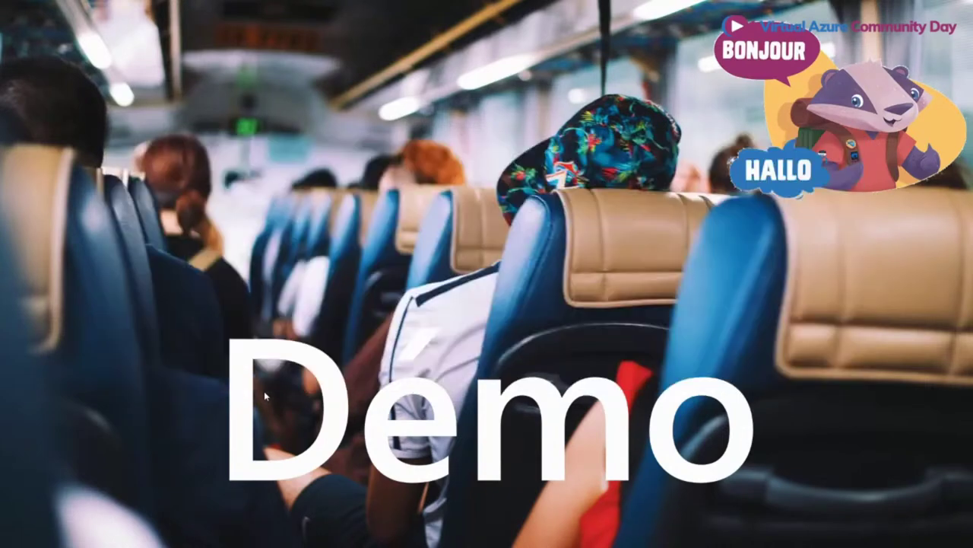
key("Right")
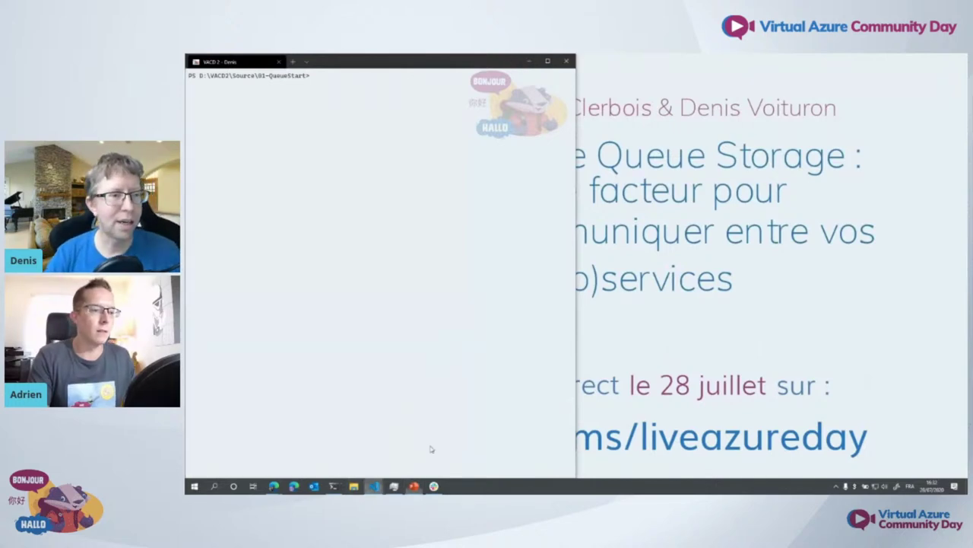
mouse_move(374, 483)
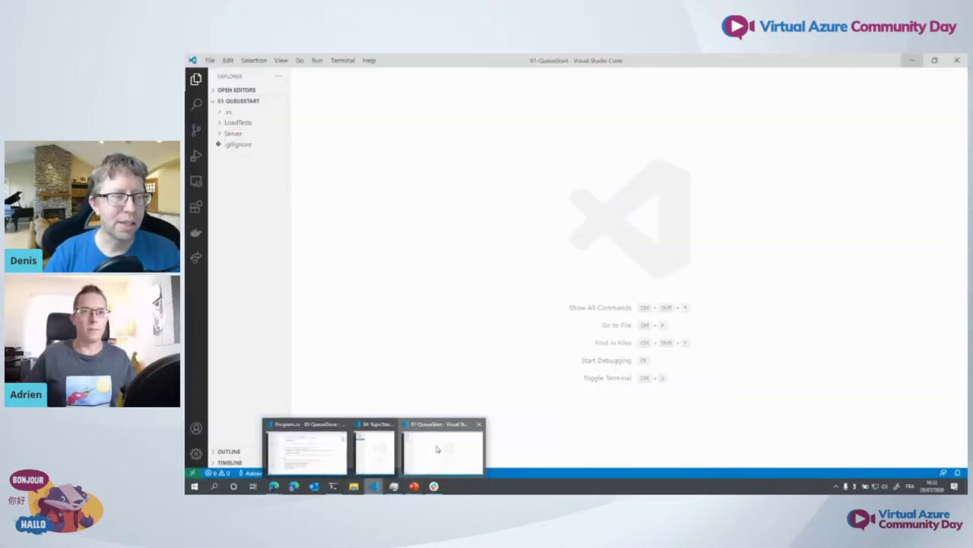
left_click(437, 448)
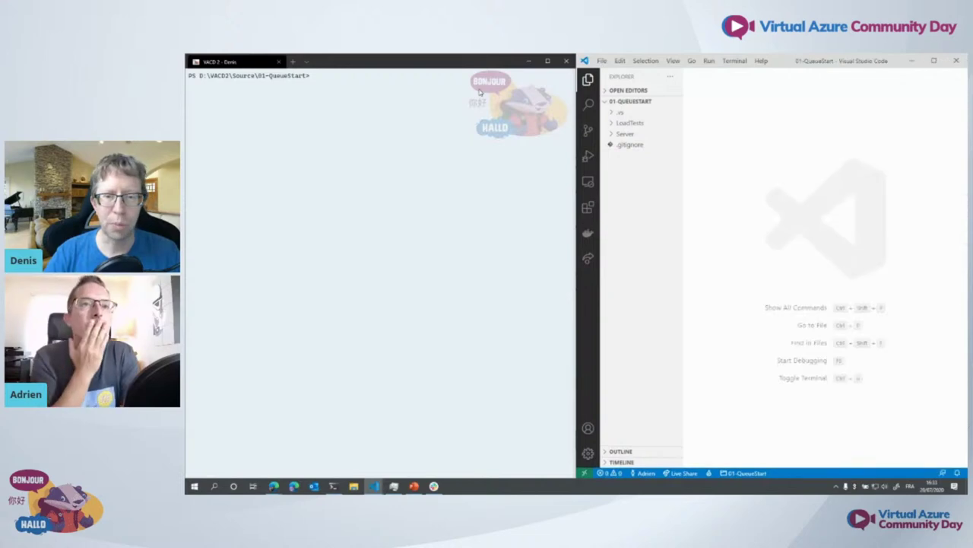
left_click(408, 76)
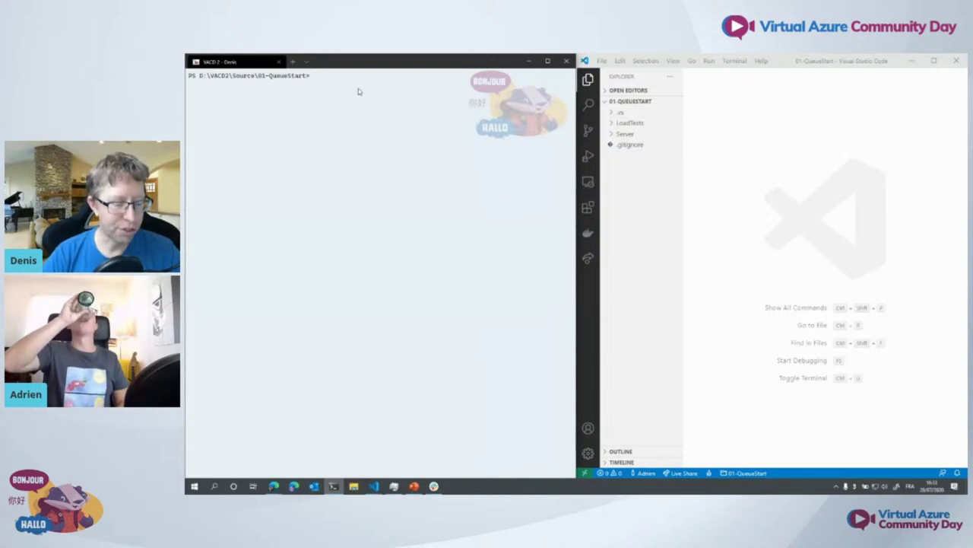
List the 01-QueueStart folder with dir and open the Server project's Startup.cs.
type("dir")
key("Return")
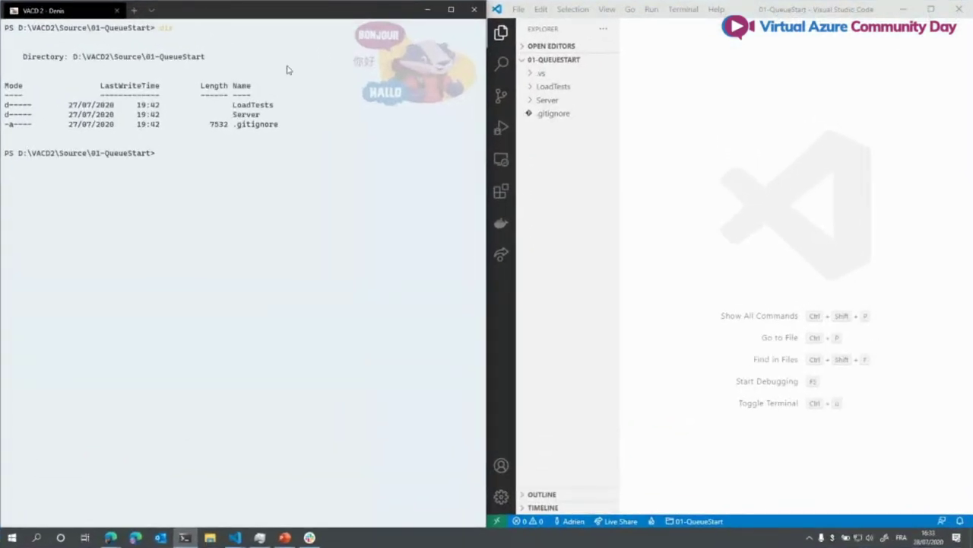
left_click(541, 100)
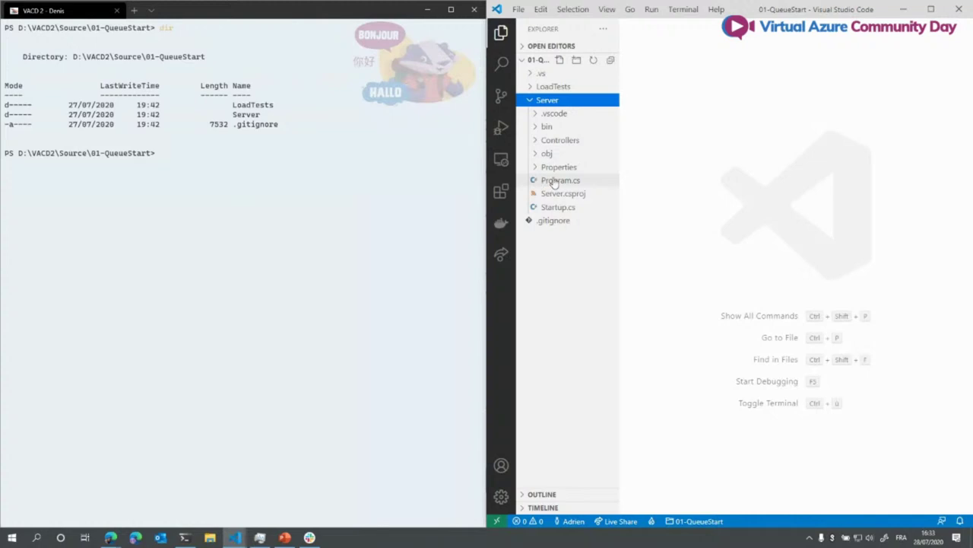
left_click(556, 208)
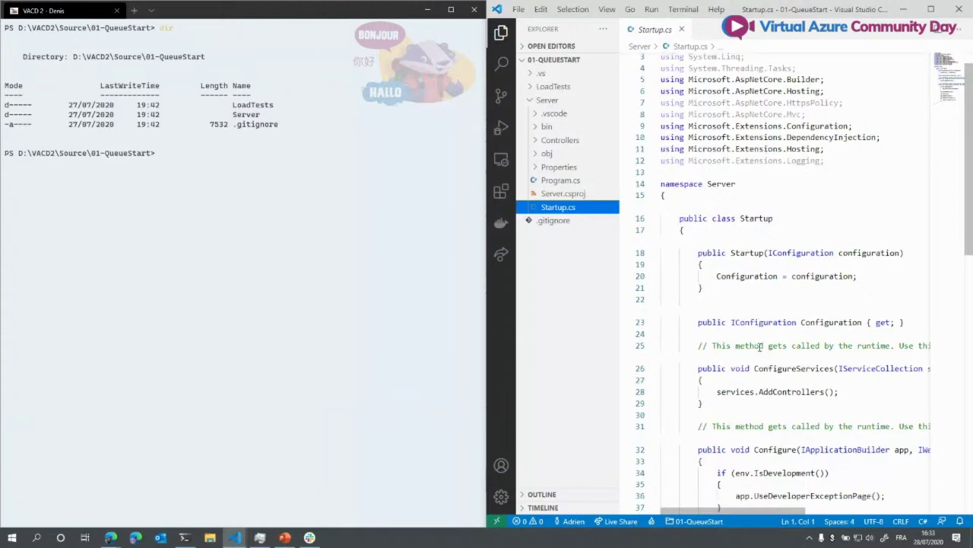
Open Server's Program.cs and highlight MaxConcurrentConnections set to 20 on line 30.
left_click(569, 181)
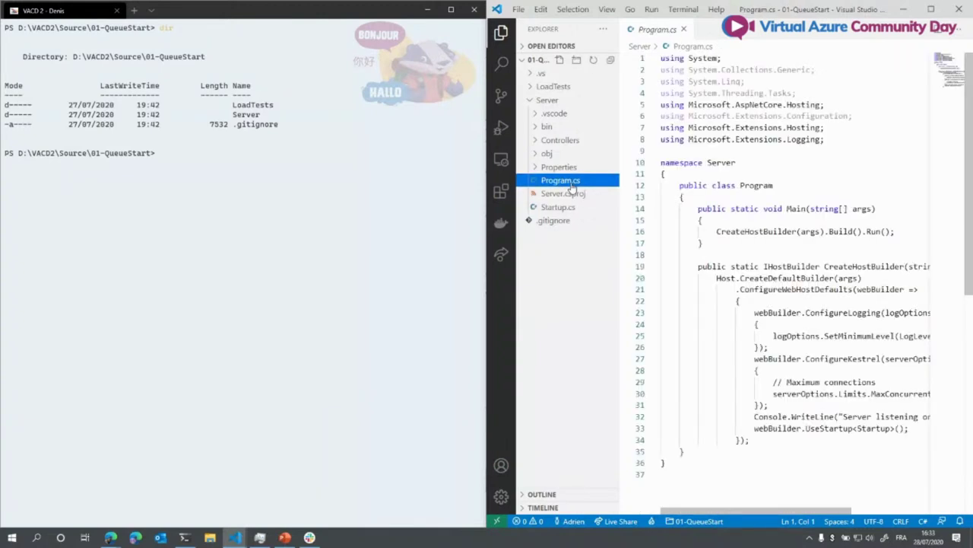
scroll(713, 502, "down", 1)
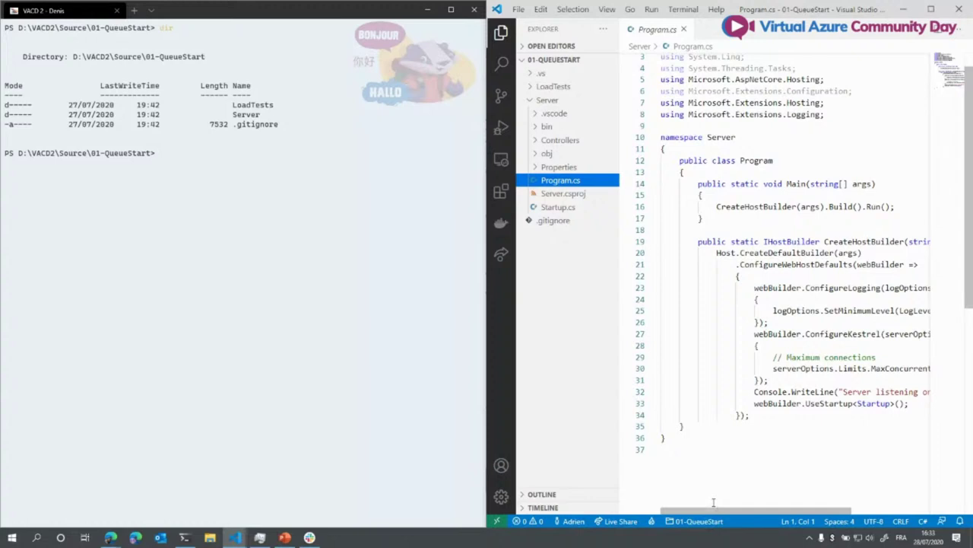
left_click_drag(795, 511, 841, 511)
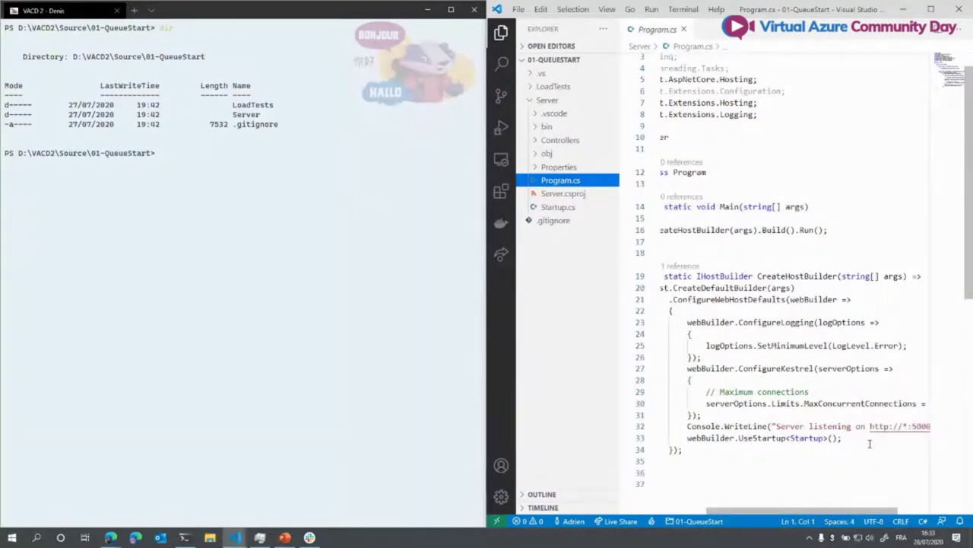
double_click(851, 405)
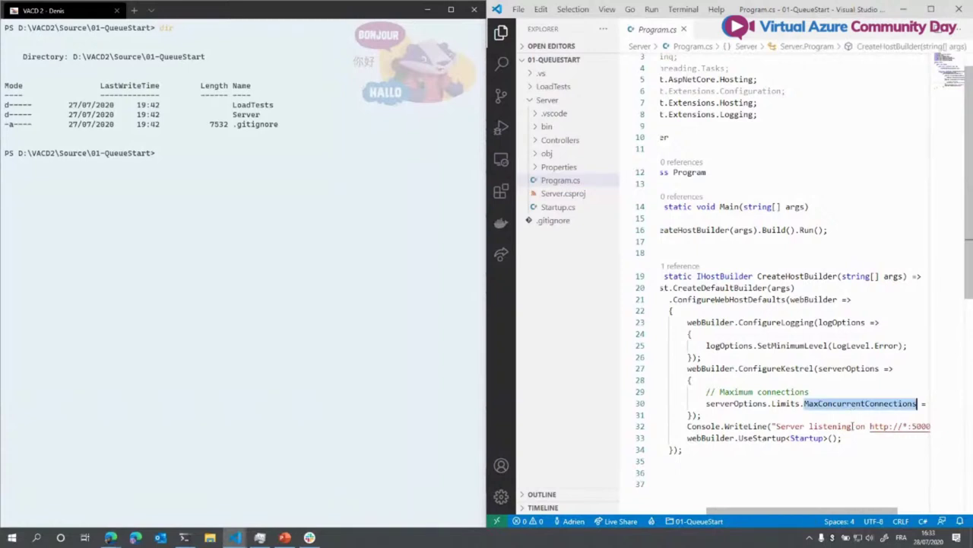
left_click_drag(846, 509, 883, 511)
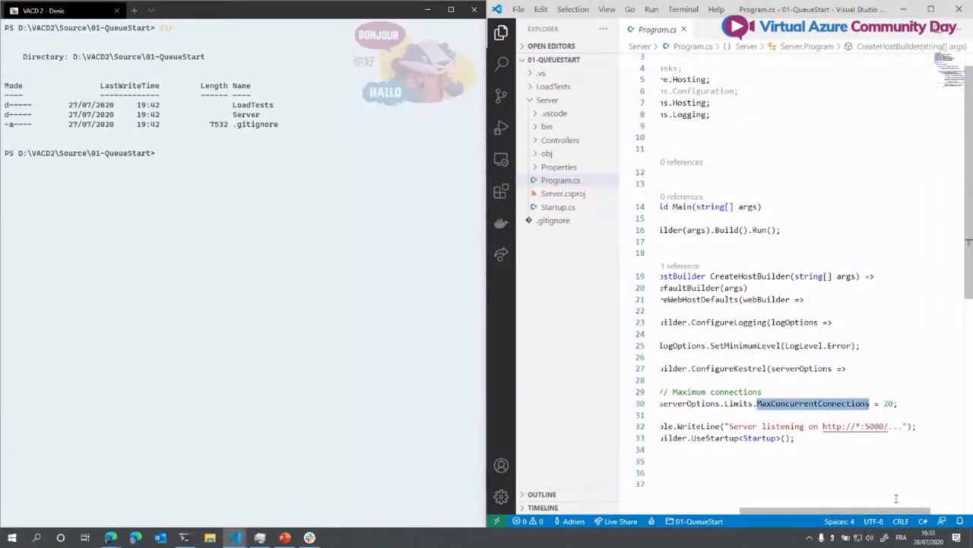
mouse_move(837, 409)
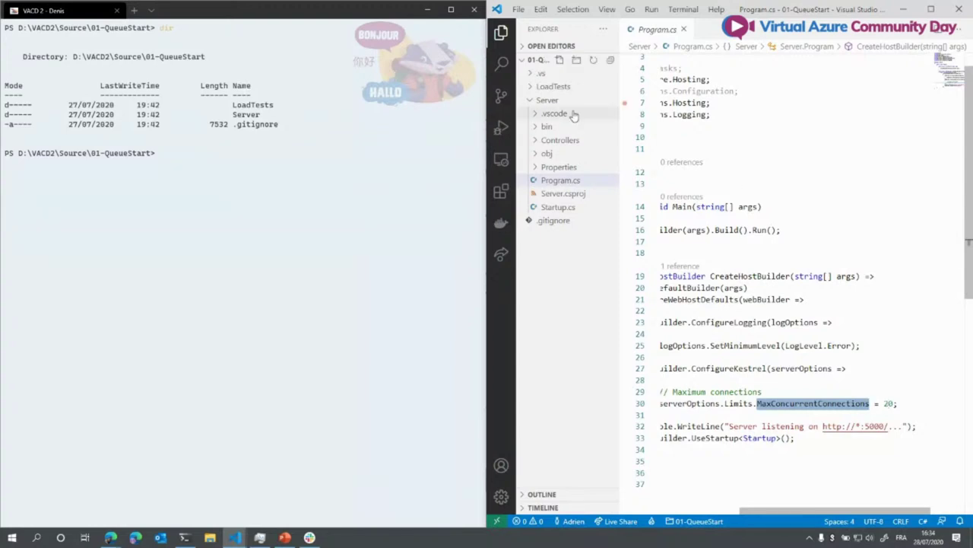
left_click(533, 88)
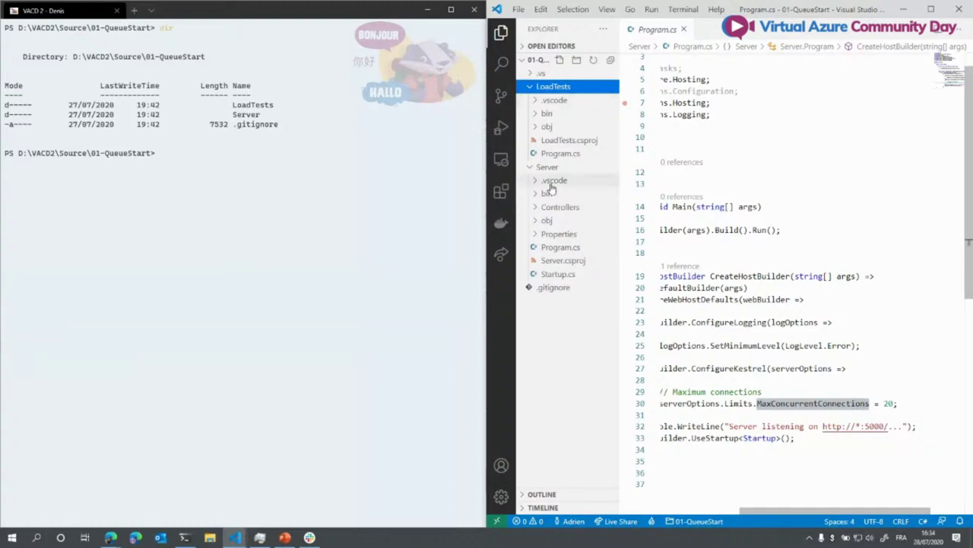
left_click(544, 155)
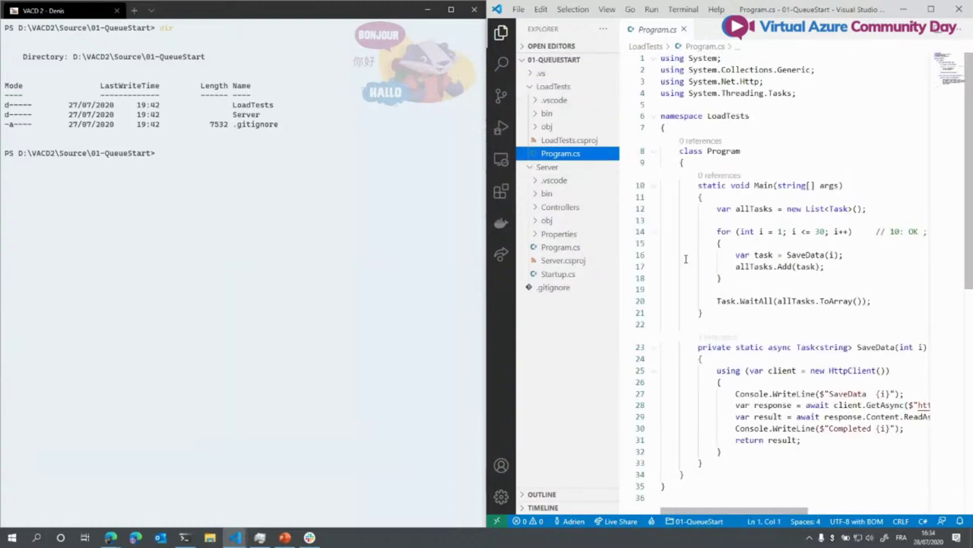
left_click(538, 208)
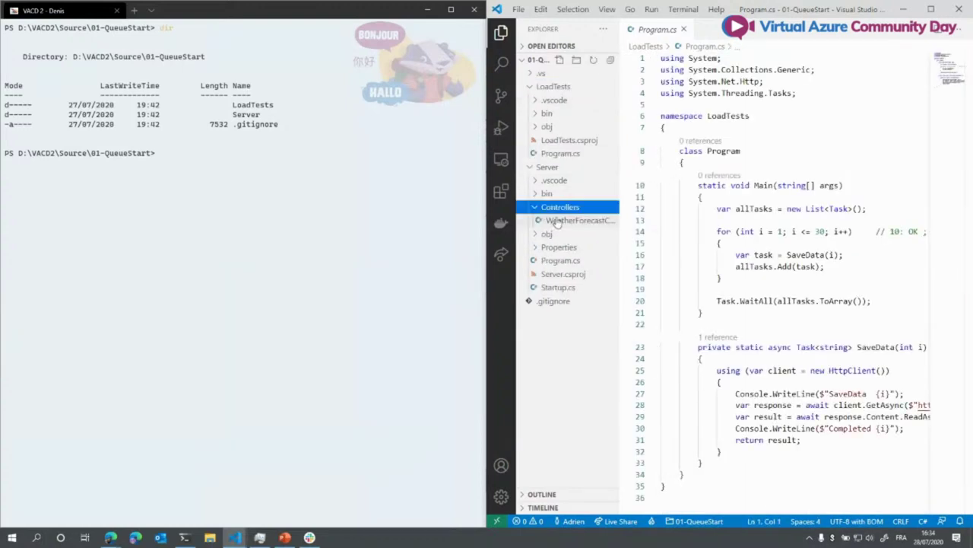
left_click(563, 220)
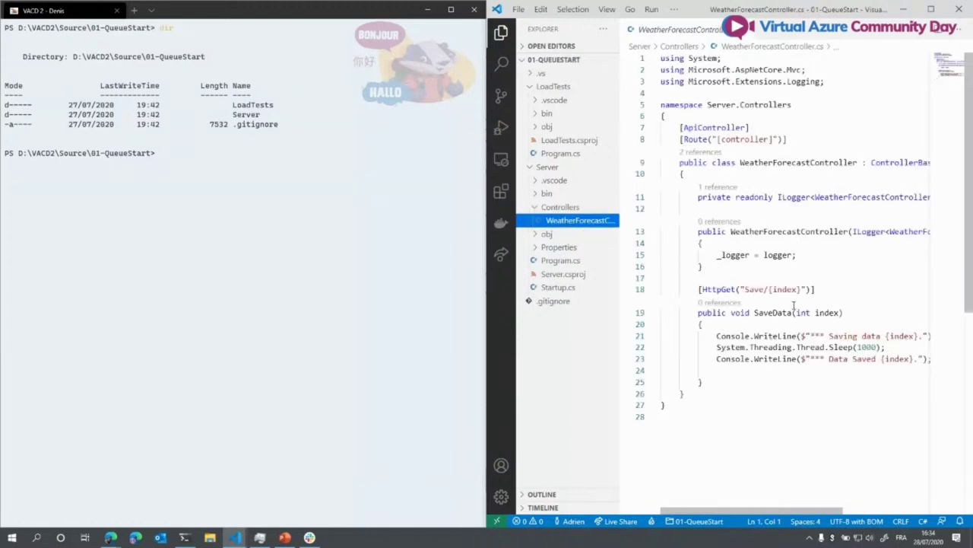
left_click(767, 324)
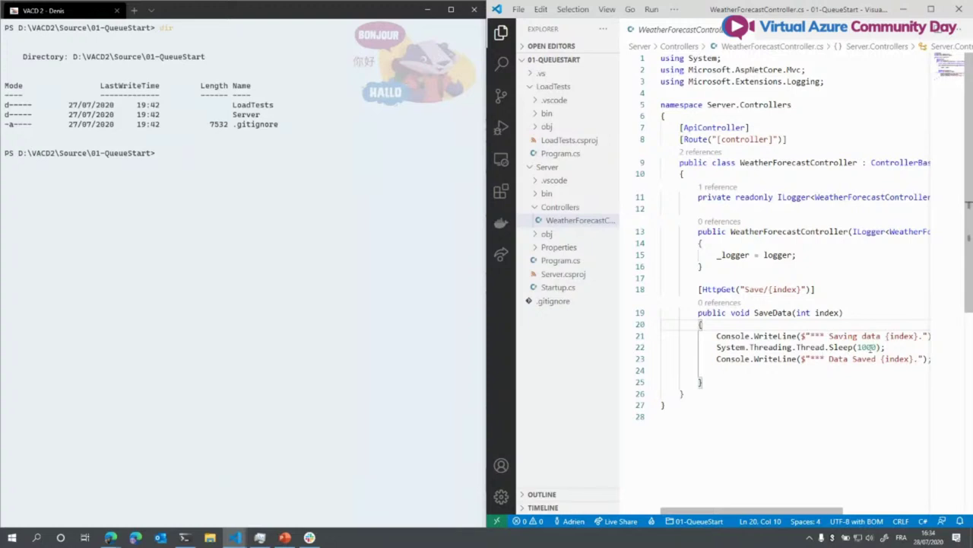
Change the LoadTests/Program.cs loop bound on line 14 from 30 to 10 and save.
mouse_move(747, 336)
left_click(546, 154)
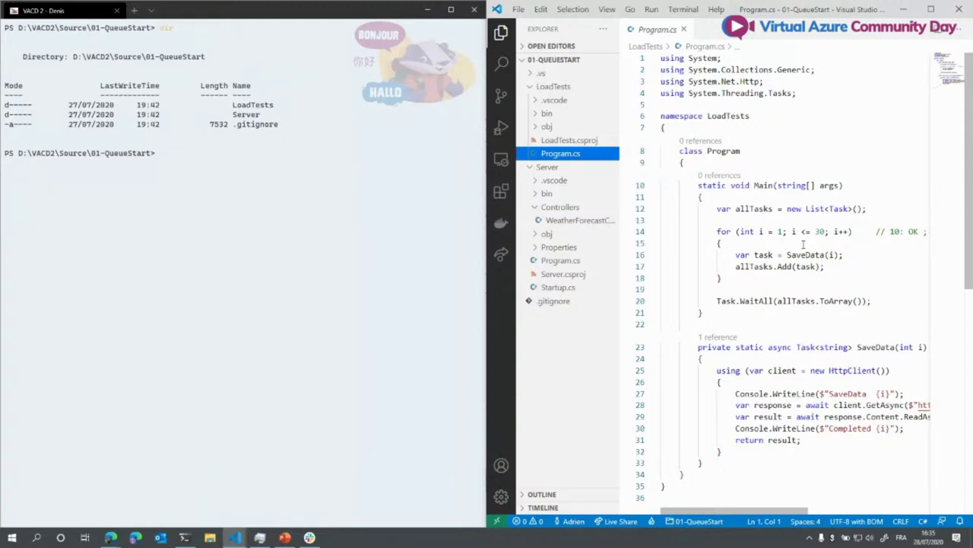
left_click(846, 232)
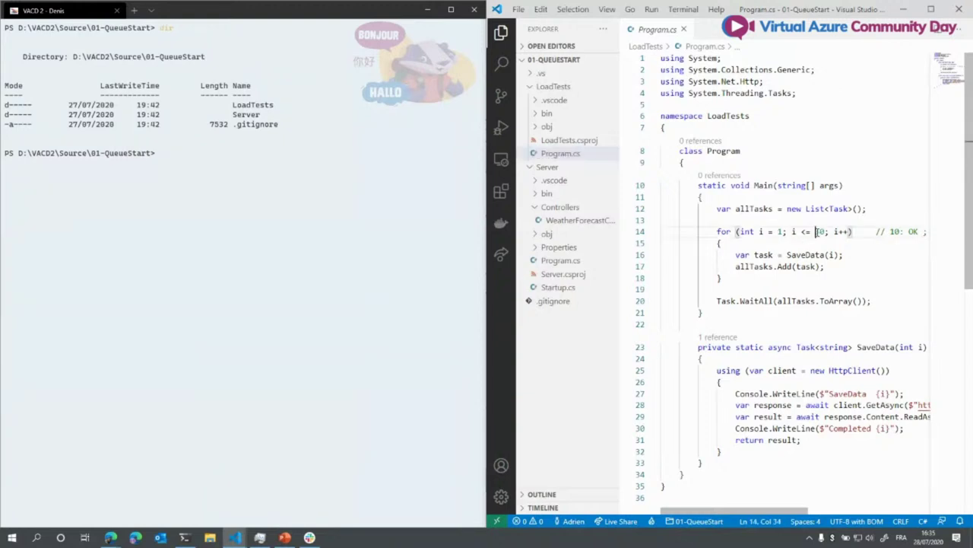
key("Delete")
type("1")
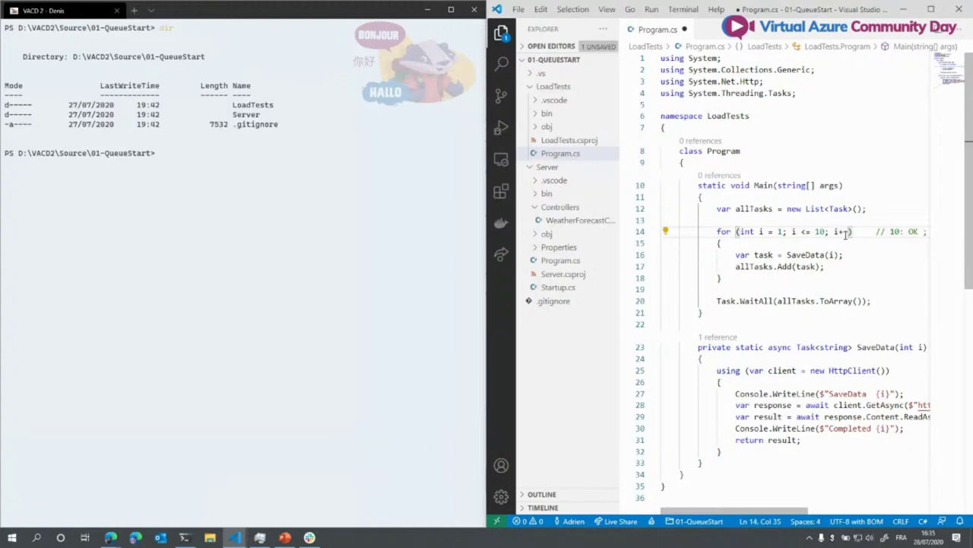
key("ctrl+s")
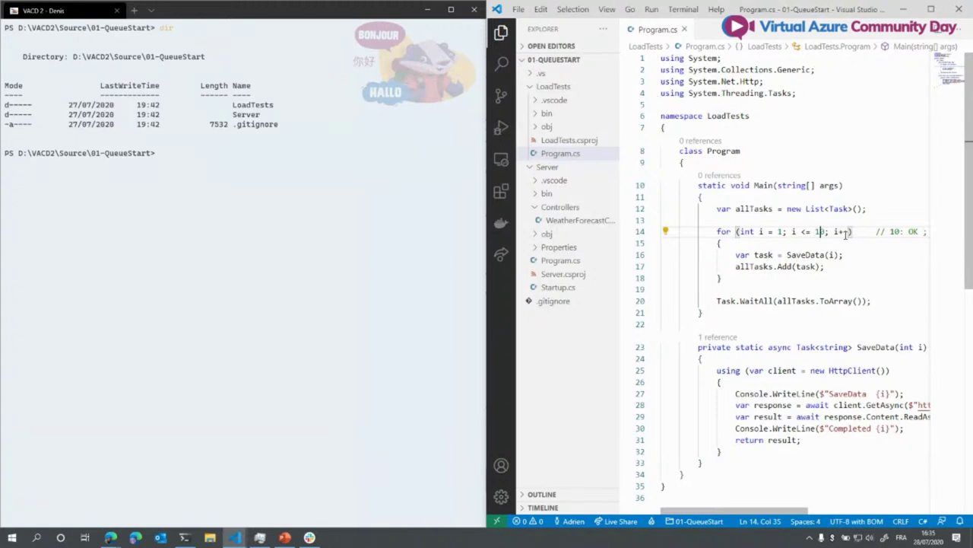
left_click(193, 198)
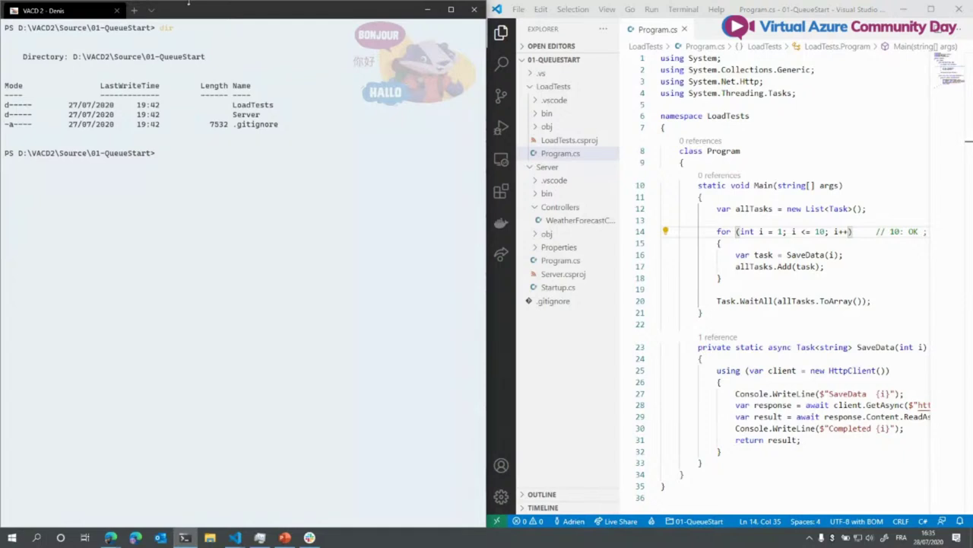
left_click(152, 11)
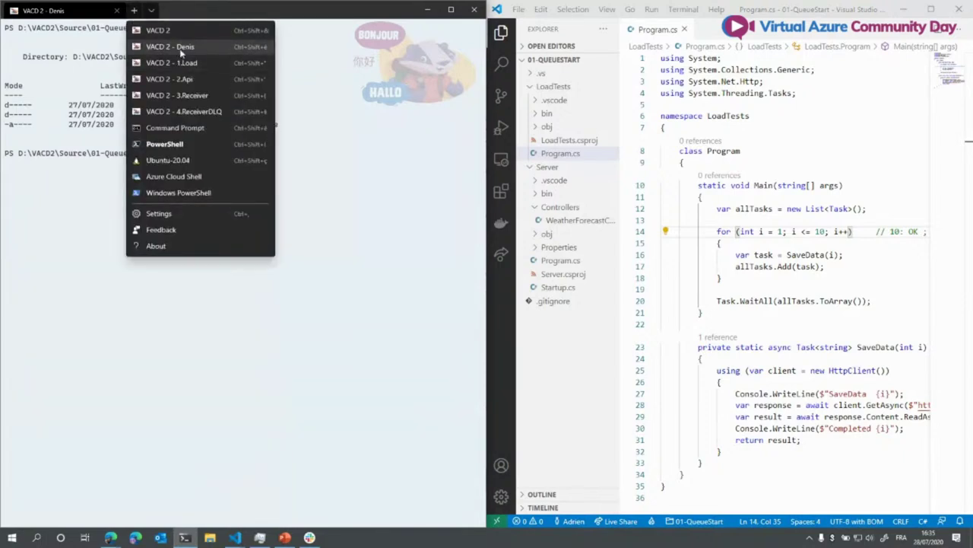
Split the terminal and start the server with 'cd server' and 'dotnet run' in the top pane.
left_click(179, 47, "alt")
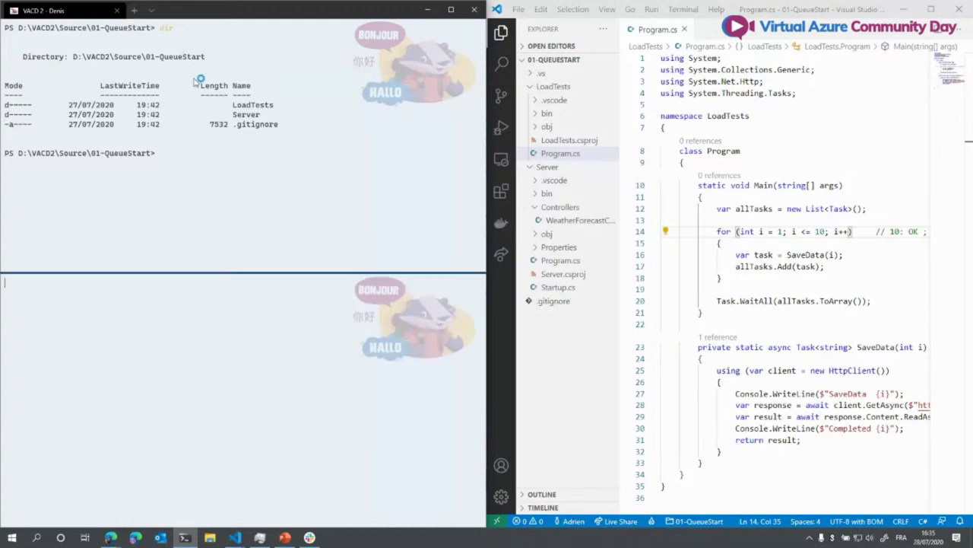
left_click(201, 164)
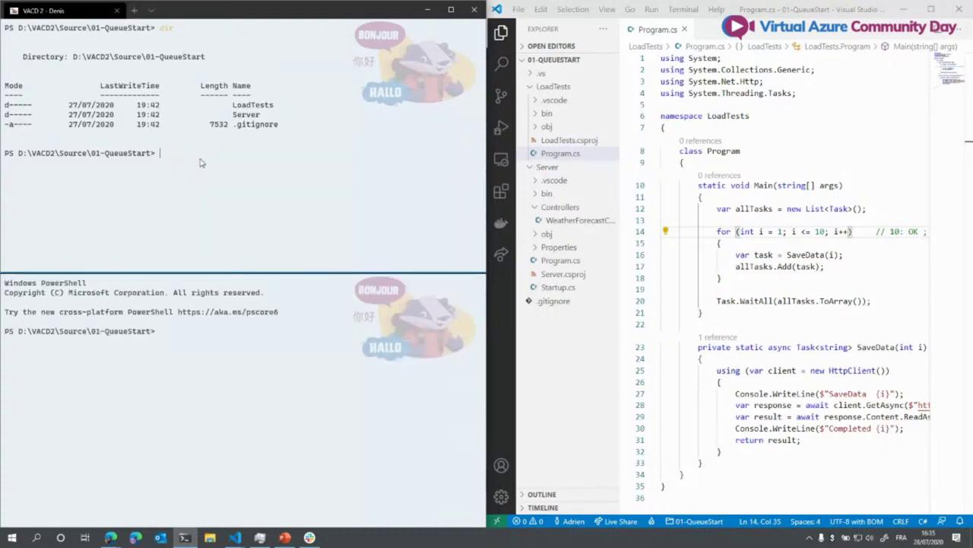
type("cd server")
key("Return")
type("dotnet")
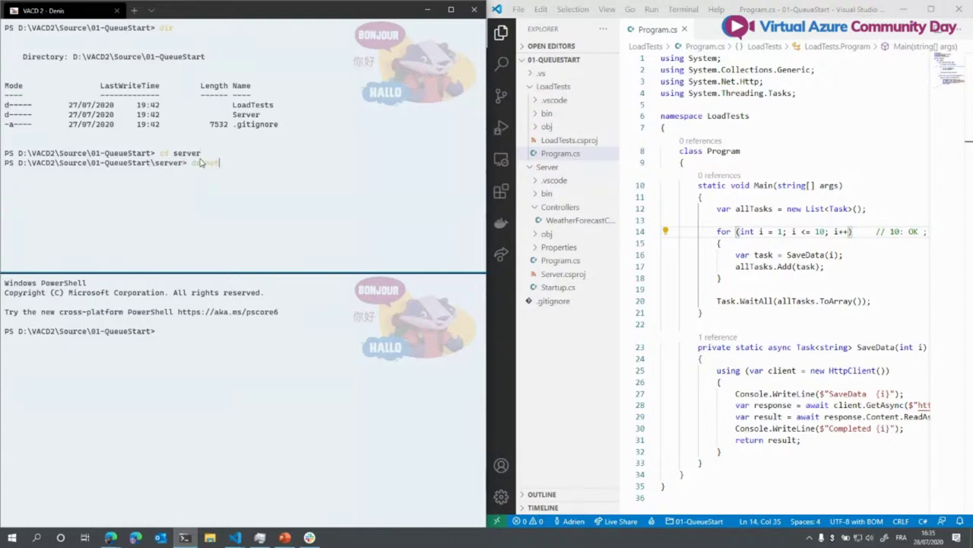
type(" run")
In the lower pane, change into the LoadTests folder and enter 'dotnet run'.
left_click(183, 350)
type("cd")
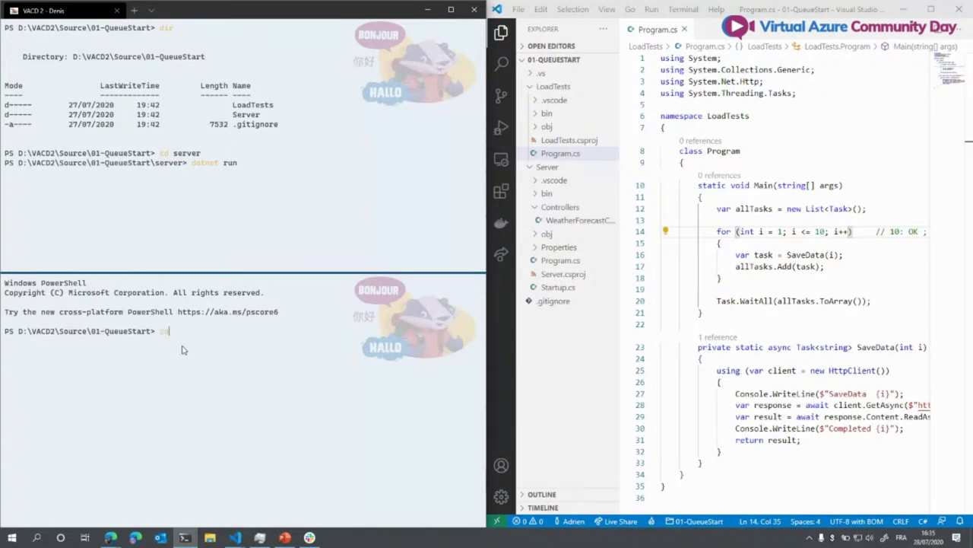
type(" load")
key("Tab")
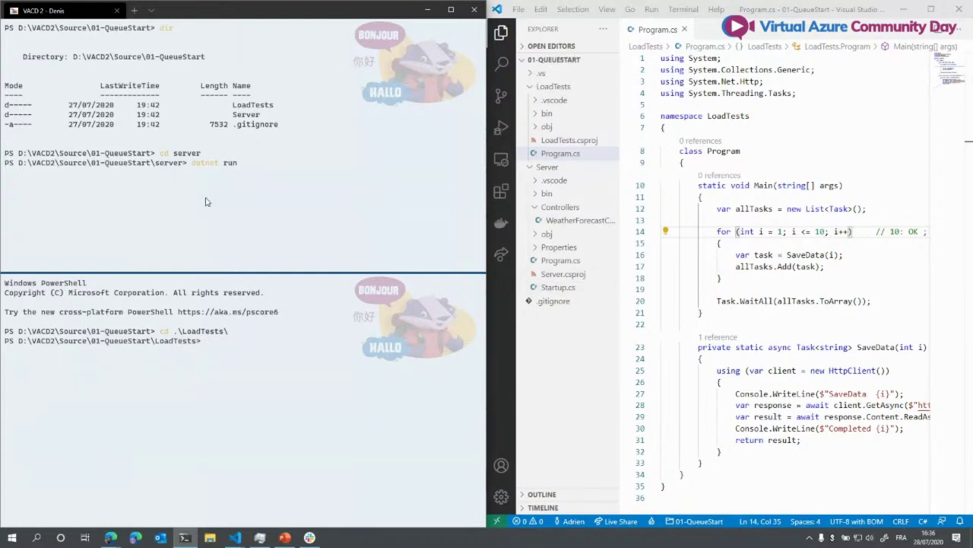
left_click(232, 347)
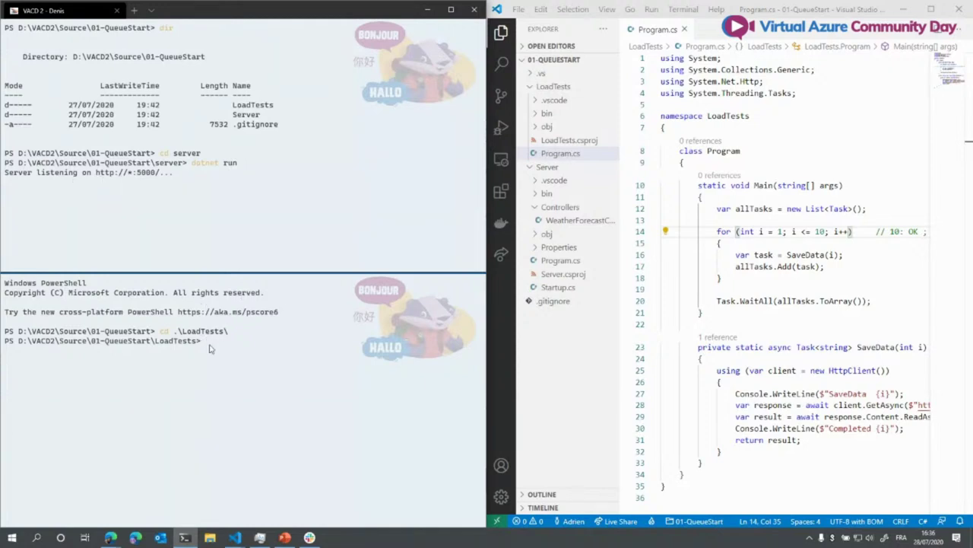
type("dotnet run")
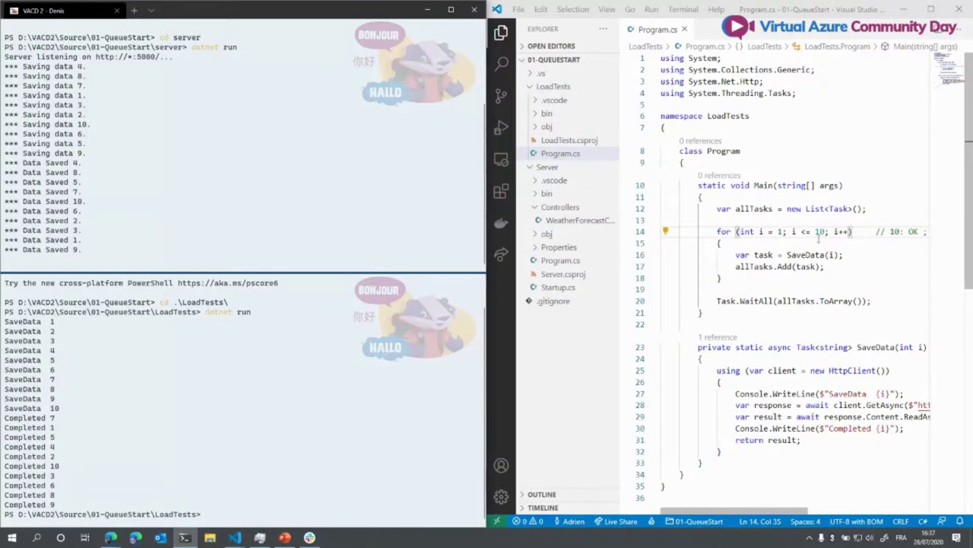
Raise the LoadTests loop bound from 10 to 30 and save Program.cs.
left_click(817, 233)
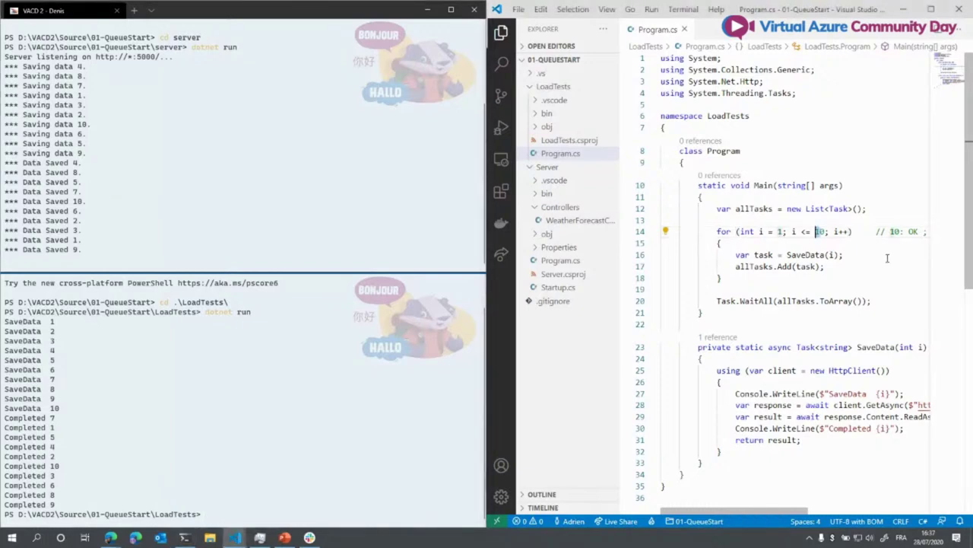
key("Delete")
type("3")
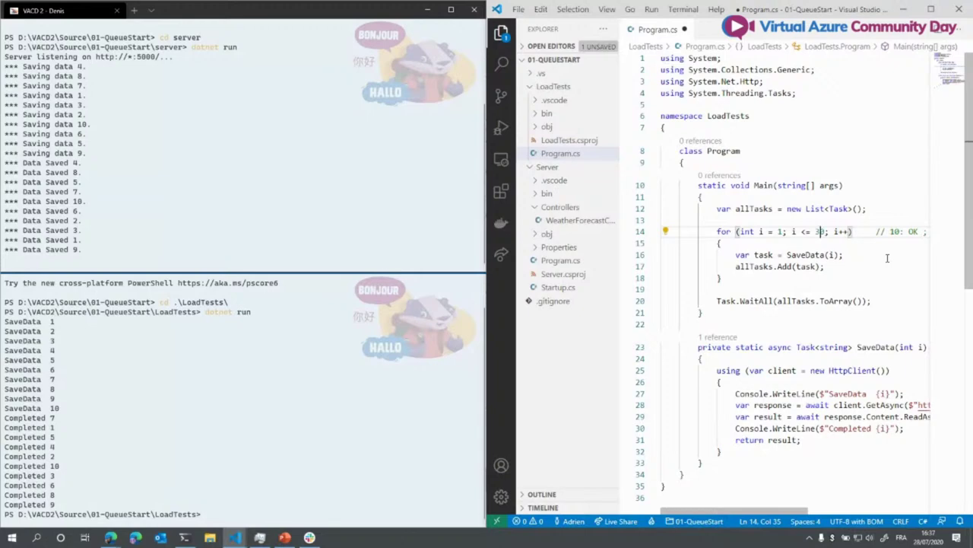
key("ctrl+s")
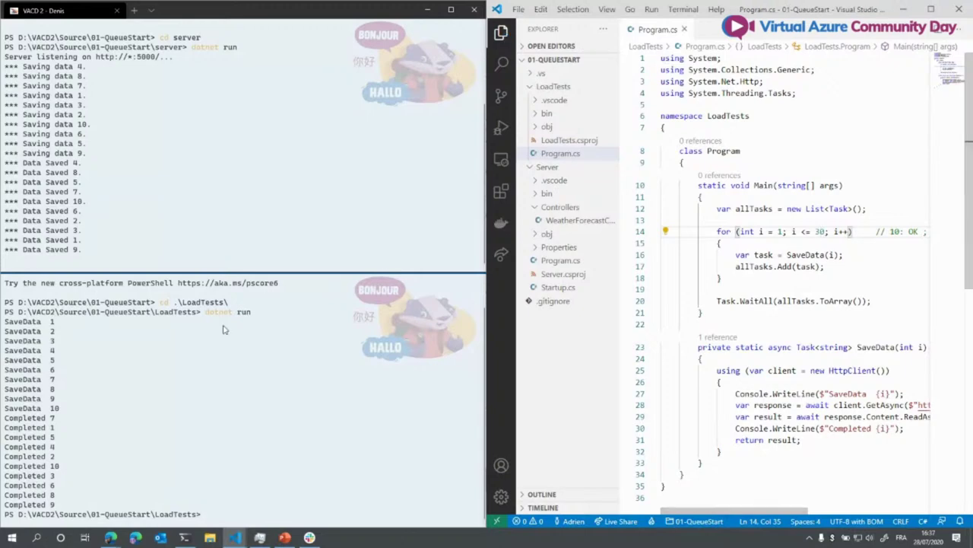
Rerun the load test from the LoadTests folder with 'dotnet run'.
left_click(111, 415)
key("Up")
key("Up")
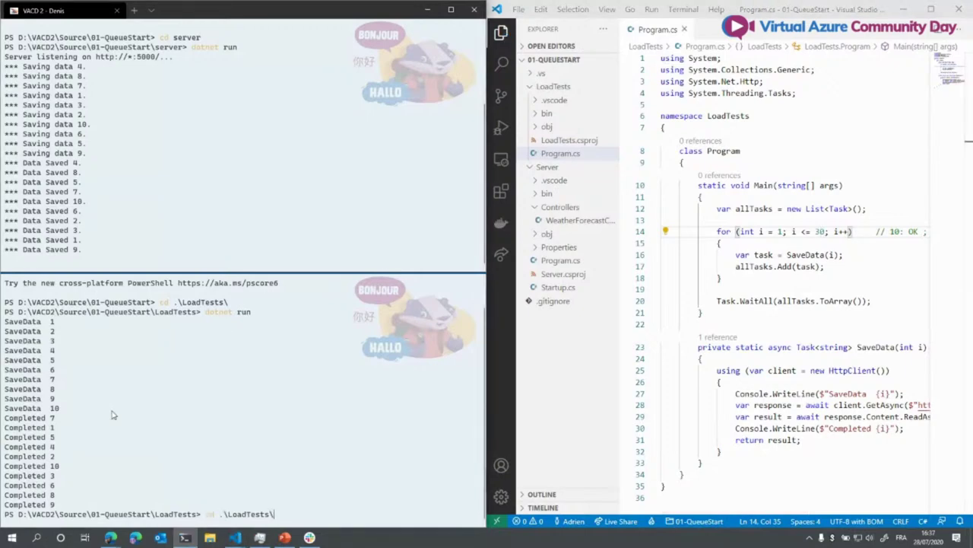
key("Return")
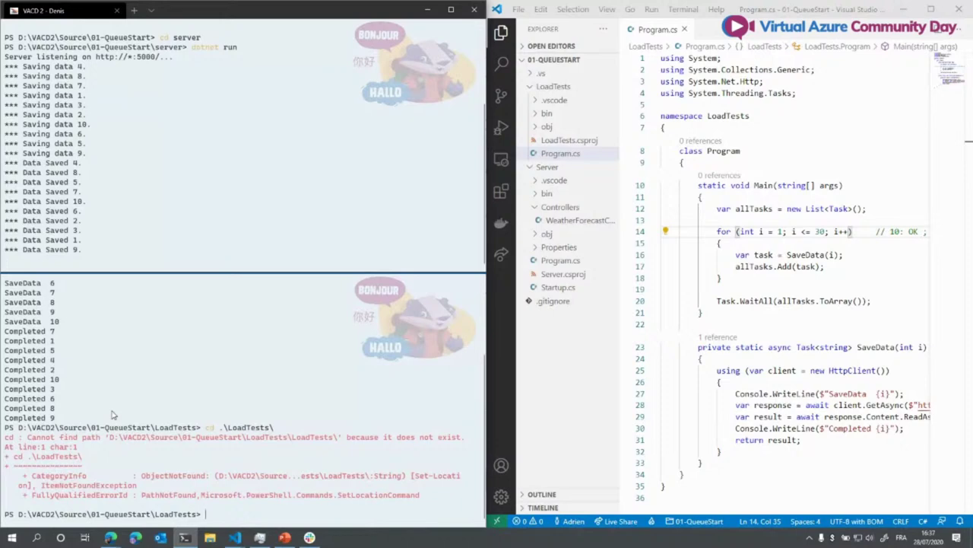
type("dotnet run")
Rerun the 30-request load test, then snap the 03-QueueDone VS Code window to the right.
key("Return")
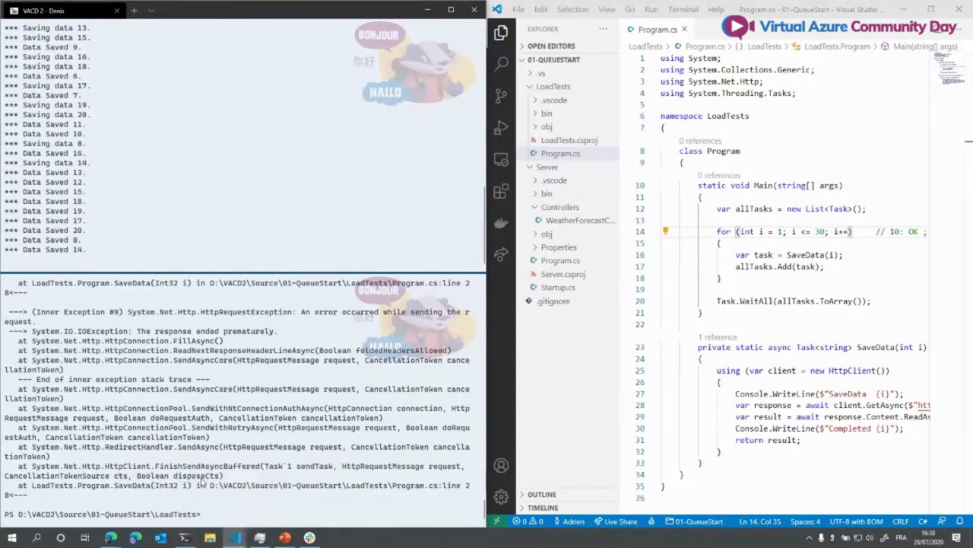
key("alt+Tab")
key("super+Right")
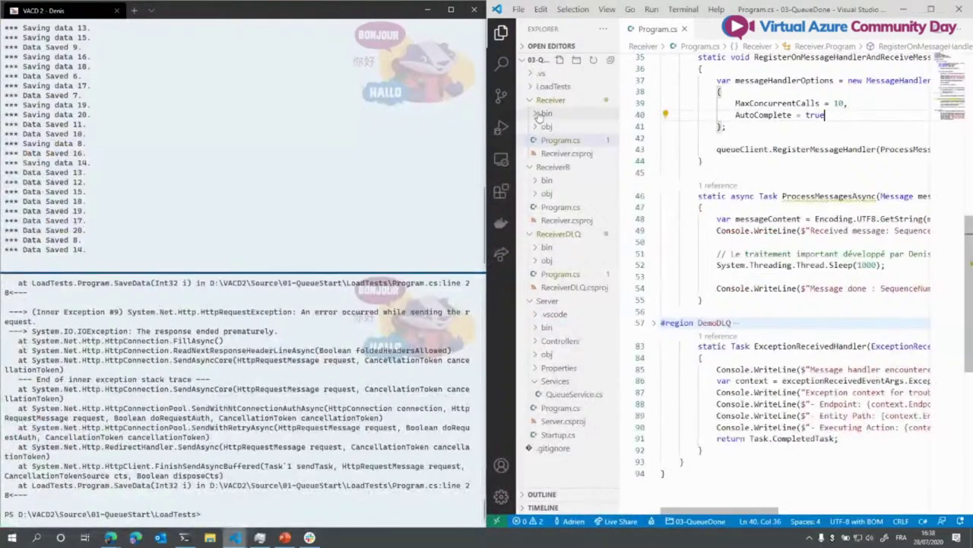
Collapse the Receiver, ReceiverB, ReceiverDLQ and Server folders in the Explorer.
left_click(702, 149)
scroll(702, 148, "up", 5)
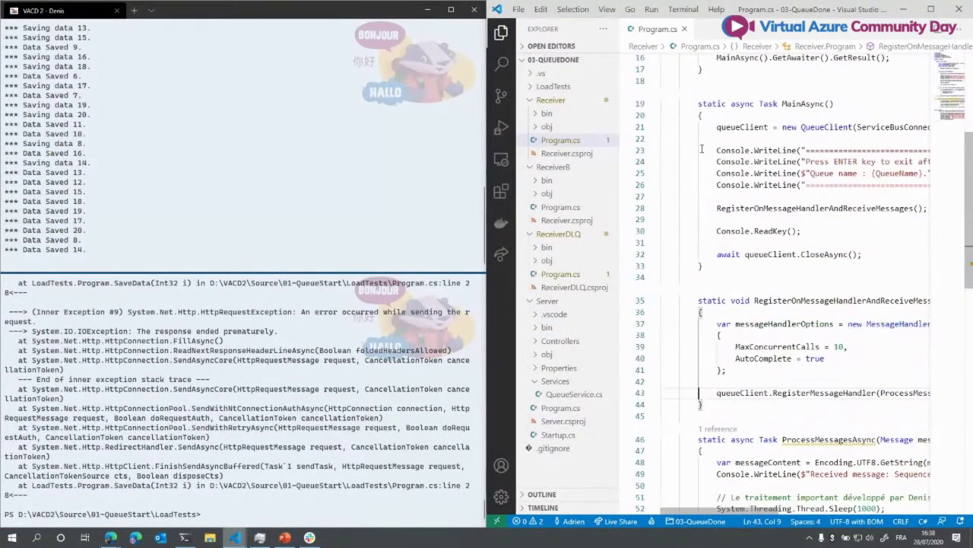
scroll(702, 149, "up", 5)
left_click(548, 99)
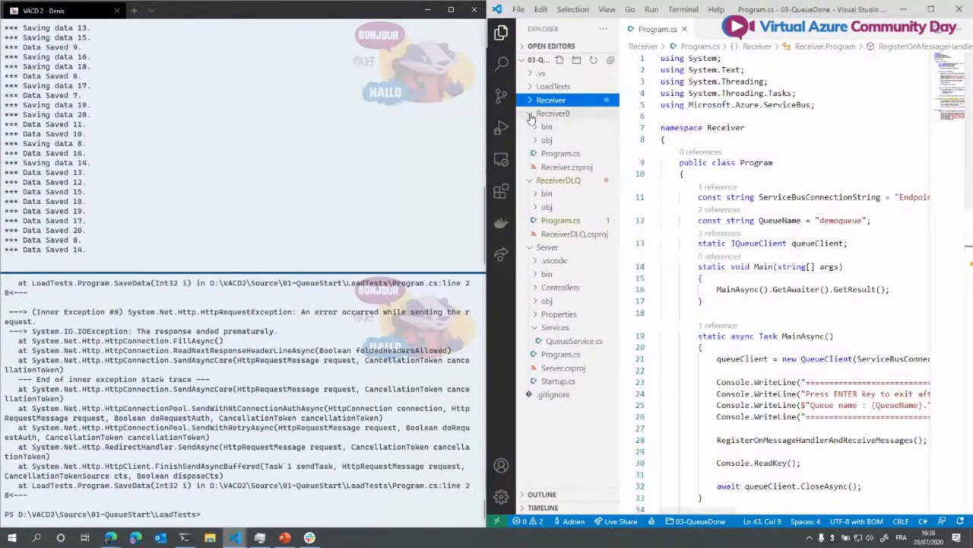
left_click(532, 113)
left_click(532, 128)
left_click(532, 140)
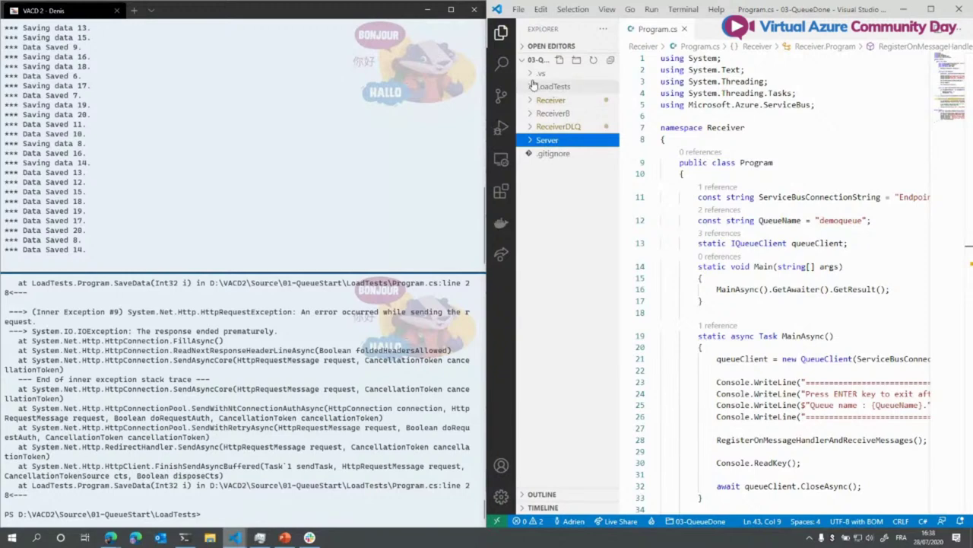
Open a terminal tab with 1.Load and Api Server panes, closing the extra Load pane.
left_click(150, 10)
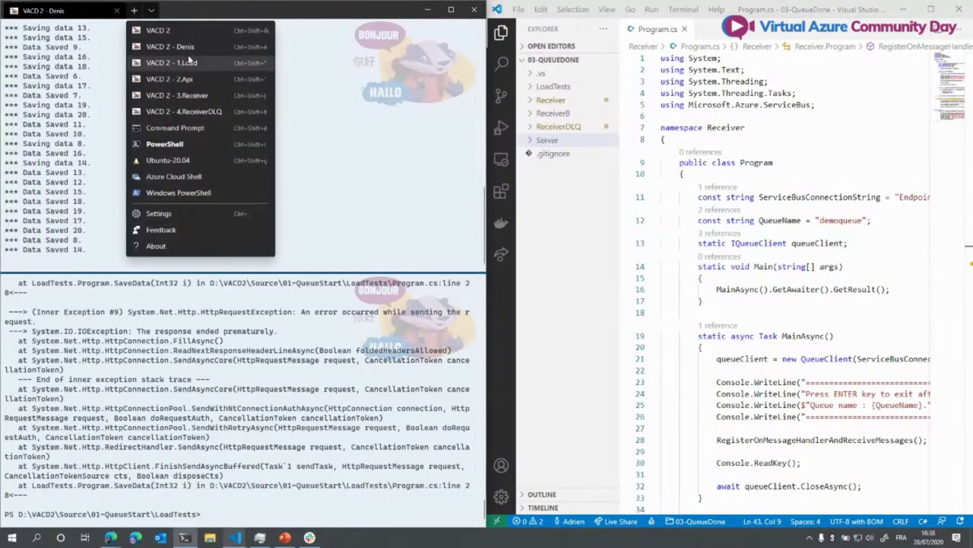
left_click(192, 63)
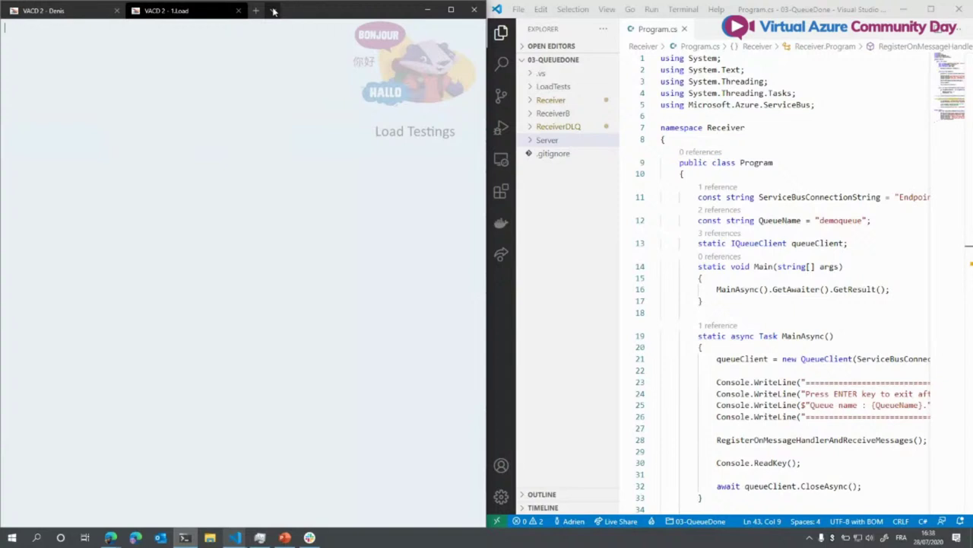
left_click(273, 11)
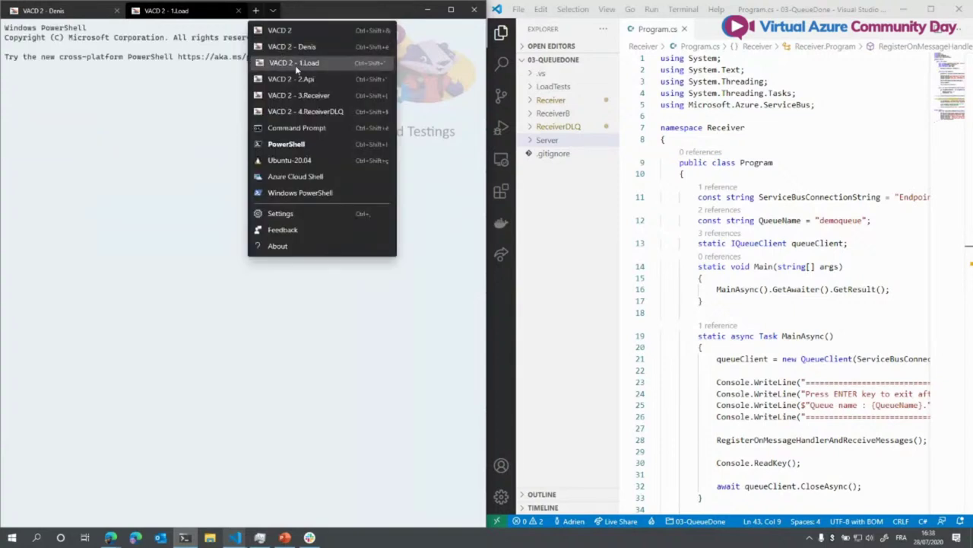
left_click(296, 65, "alt")
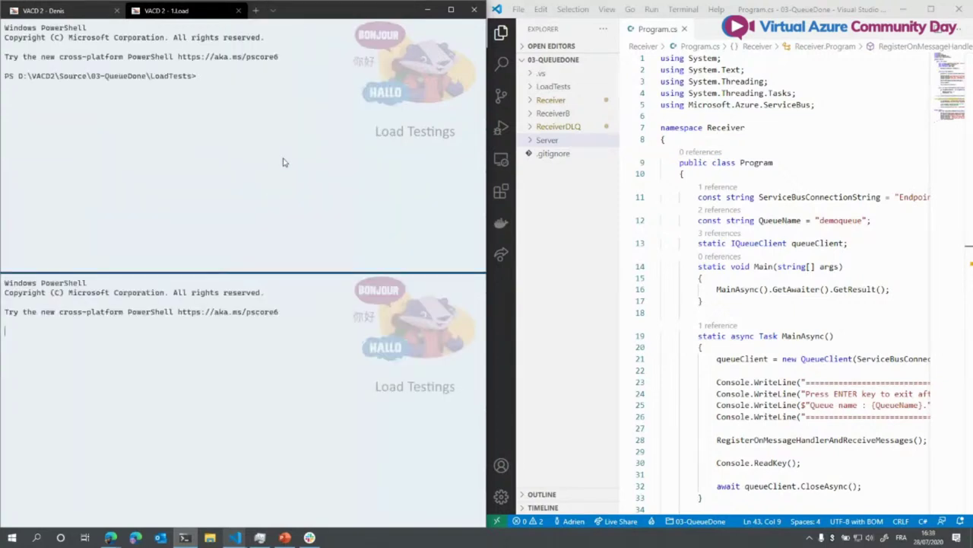
left_click(275, 11)
left_click(304, 77, "alt")
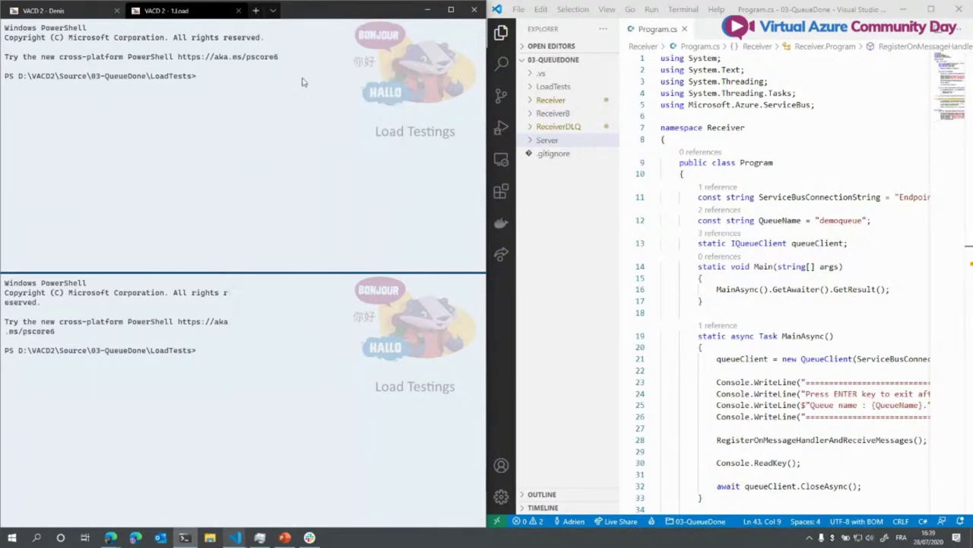
left_click(163, 390)
type("dotn")
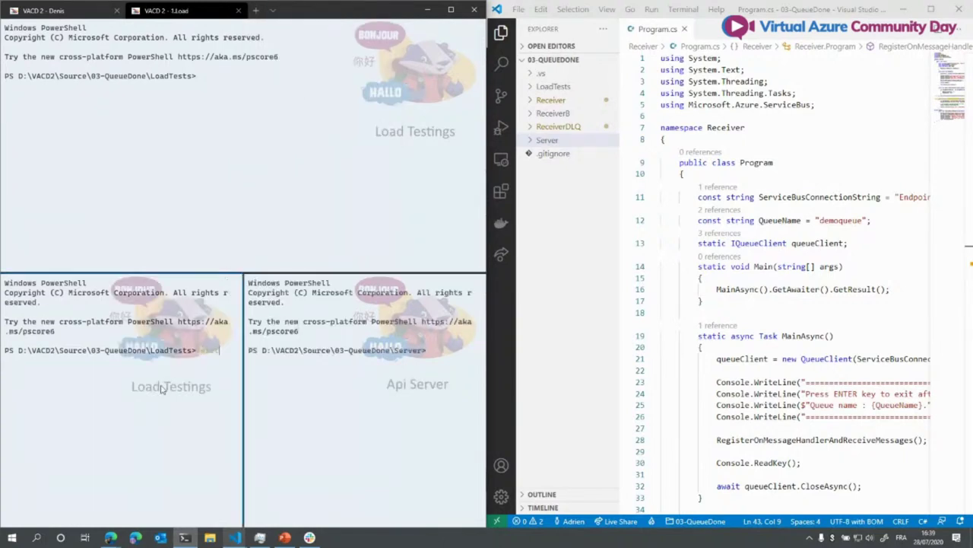
key("ctrl+shift+w")
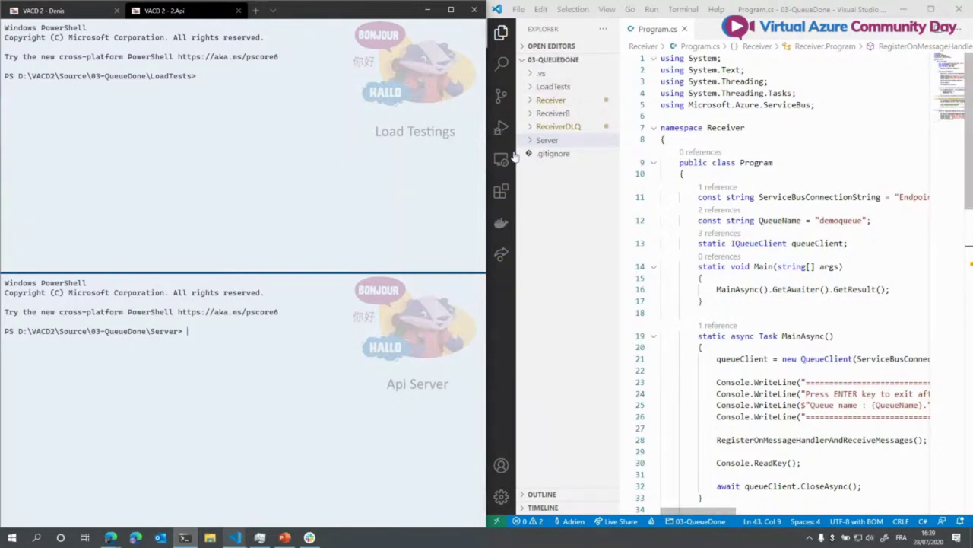
Open the Server project's csproj and select its Microsoft.Azure.ServiceBus package reference.
left_click(546, 140)
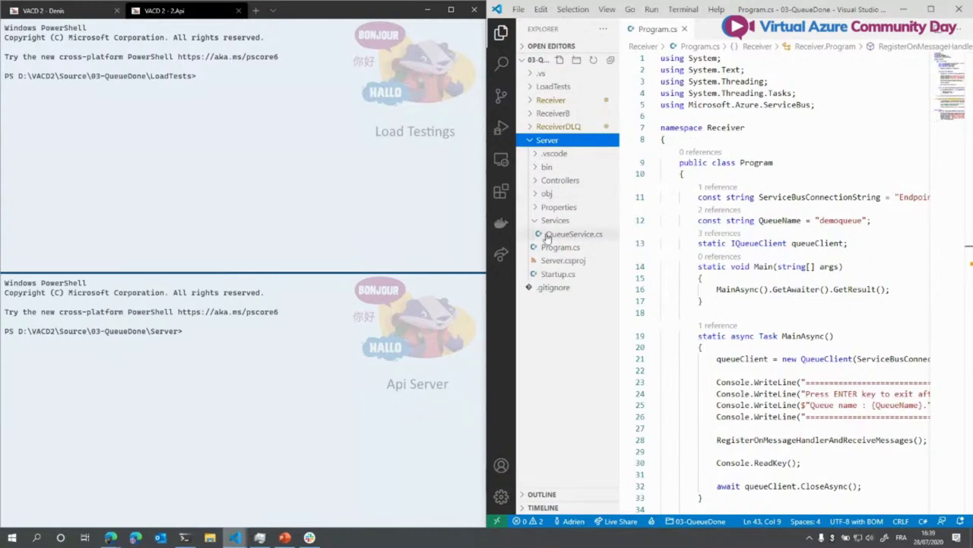
left_click(562, 260)
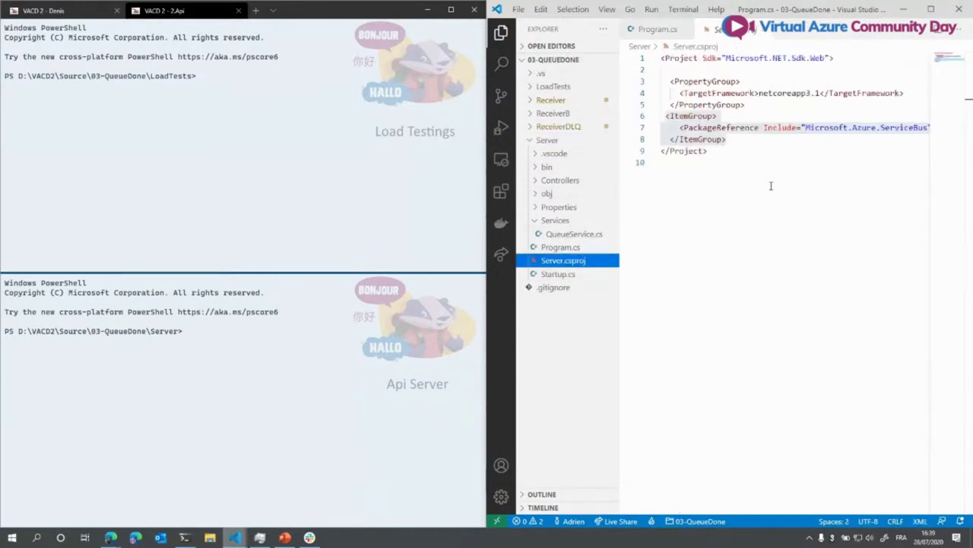
left_click_drag(809, 127, 916, 127)
left_click(909, 127)
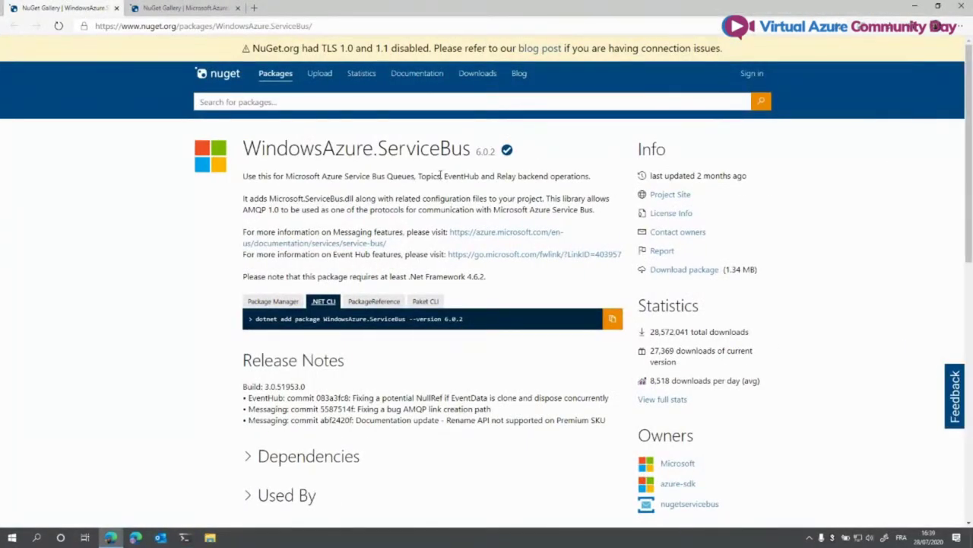
left_click_drag(427, 176, 446, 213)
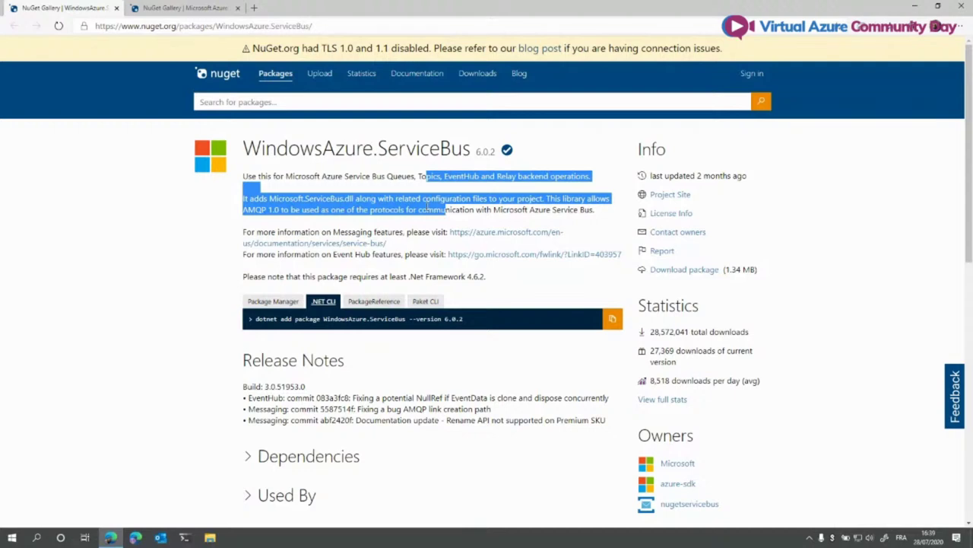
left_click(172, 90)
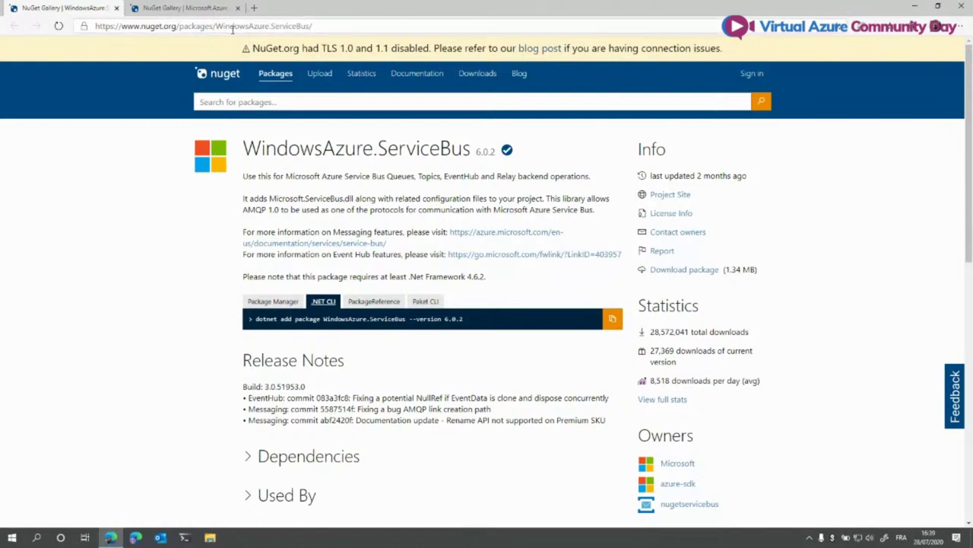
left_click_drag(491, 282, 332, 191)
left_click(333, 191)
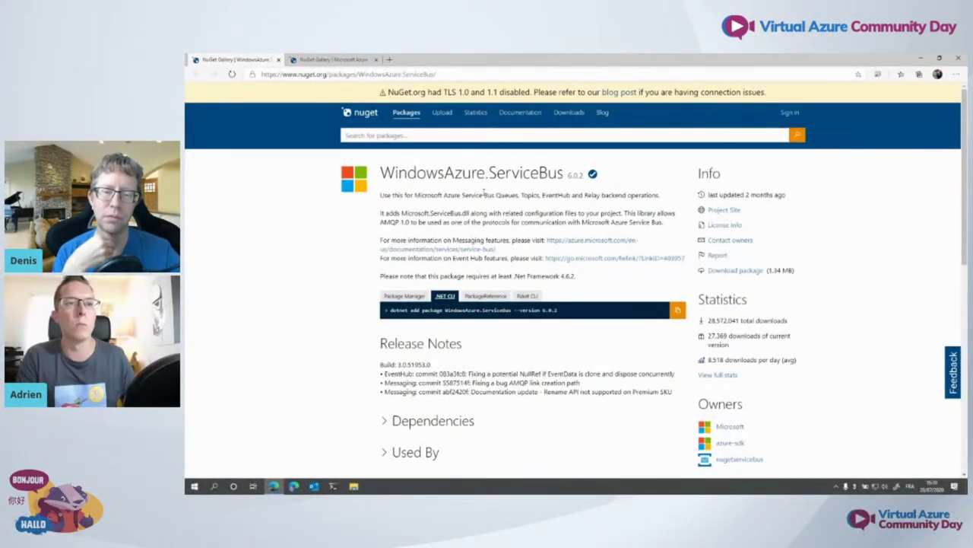
Highlight the EventHub/Relay description and the Framework 4.6.2 requirement on the WindowsAzure.ServiceBus page.
left_click_drag(548, 195, 616, 195)
left_click(622, 197)
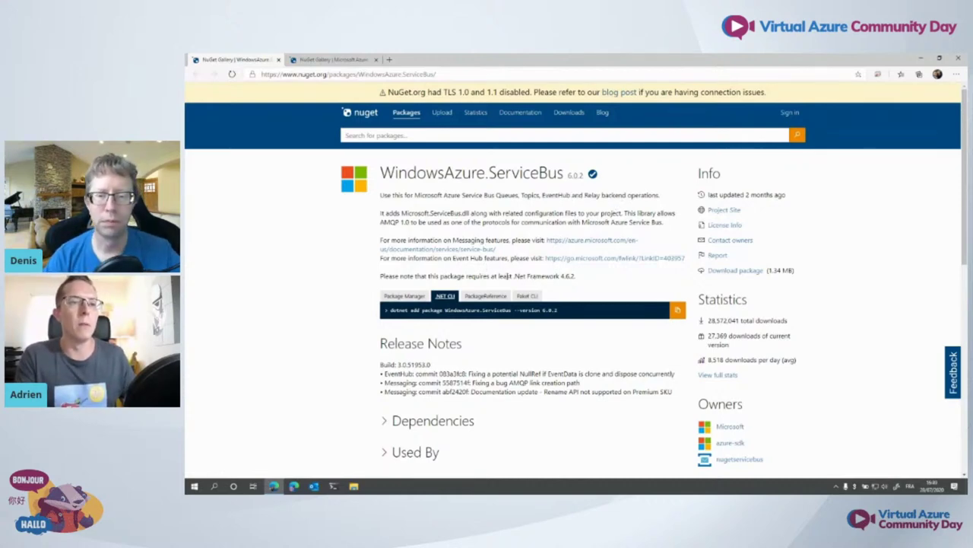
left_click_drag(576, 277, 526, 277)
left_click(574, 280)
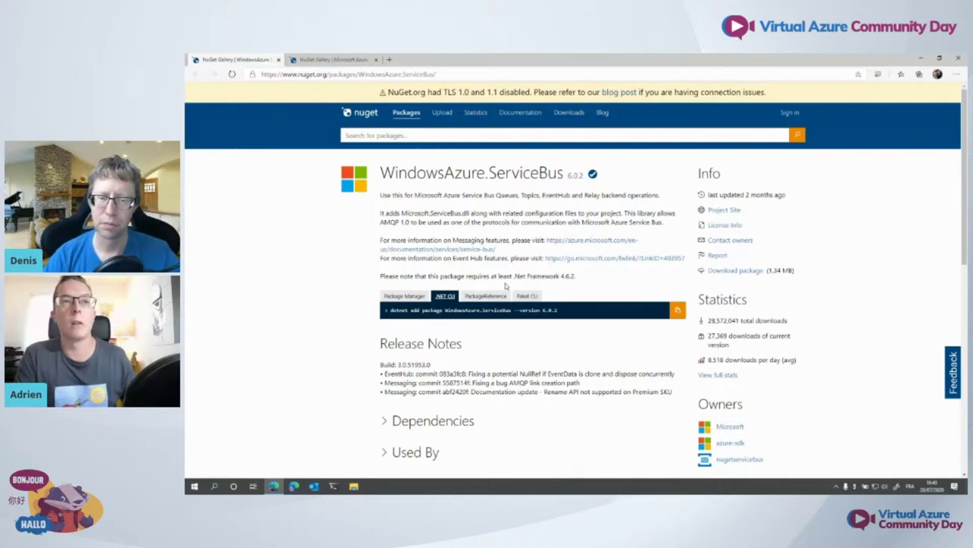
On the Microsoft.Azure.ServiceBus page, highlight the package title and its .NETStandard 2.0 dependency.
left_click(358, 59)
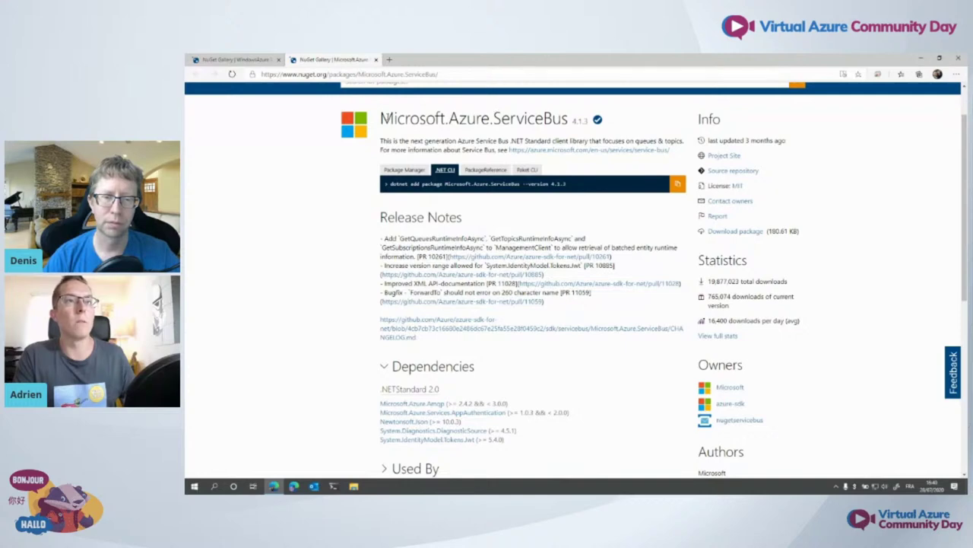
left_click_drag(383, 118, 569, 121)
left_click(572, 122)
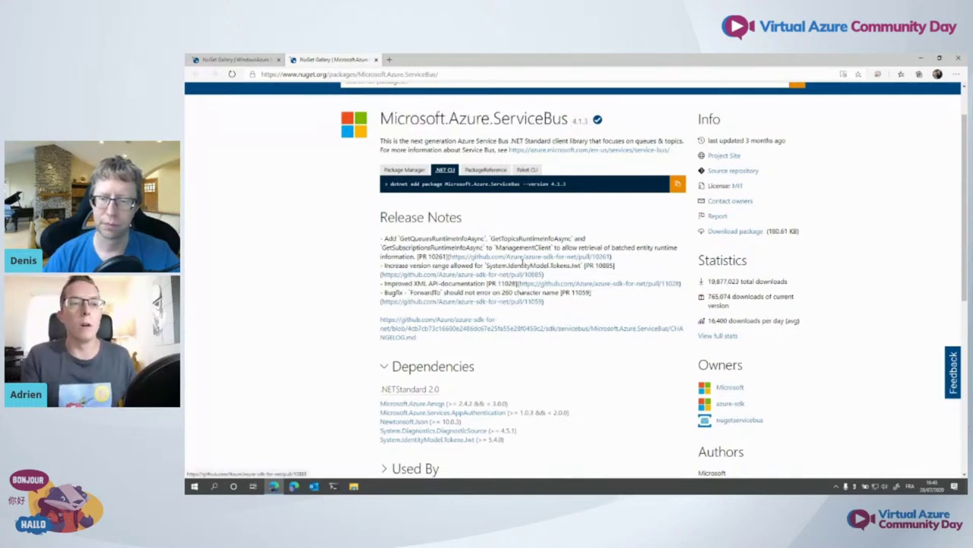
left_click_drag(380, 389, 459, 392)
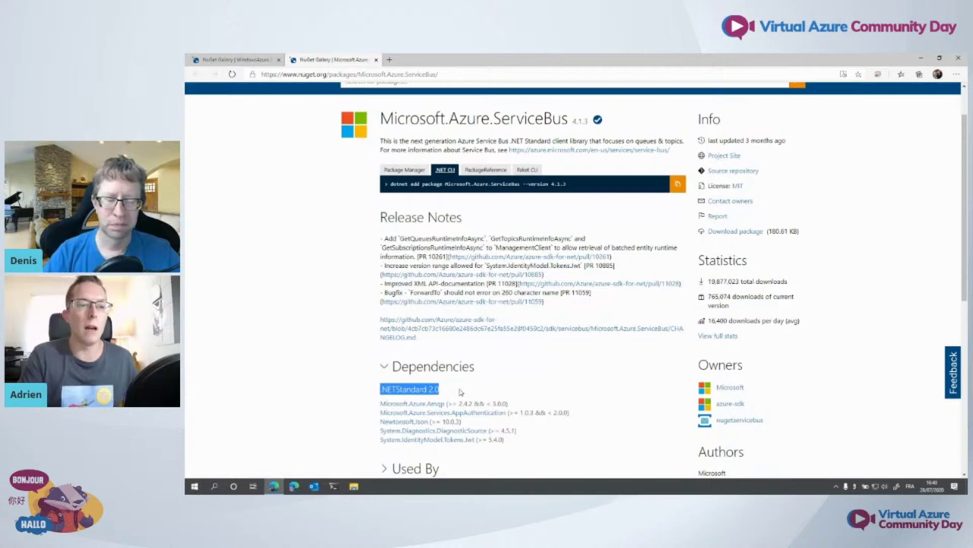
left_click(472, 387)
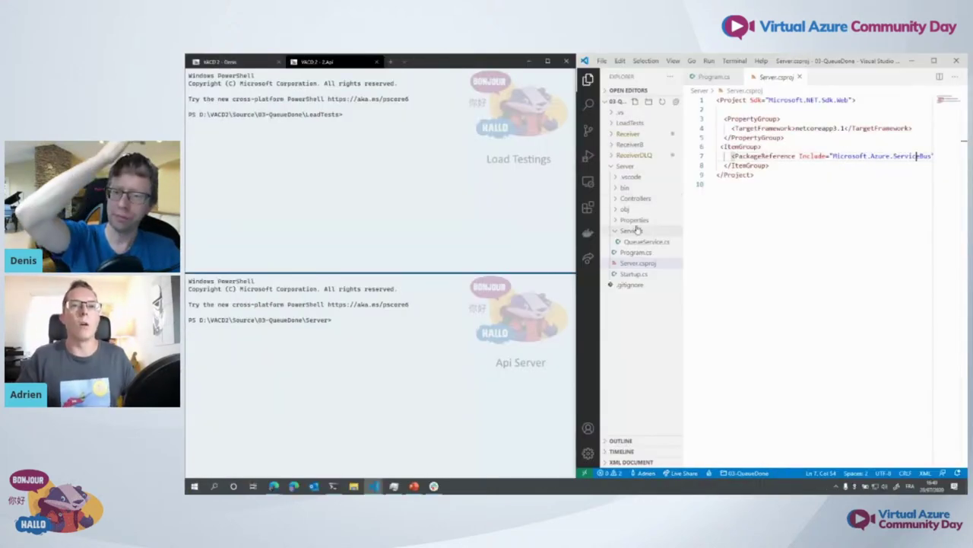
Open WeatherForecastController.cs from the Server project's Controllers folder.
left_click(619, 199)
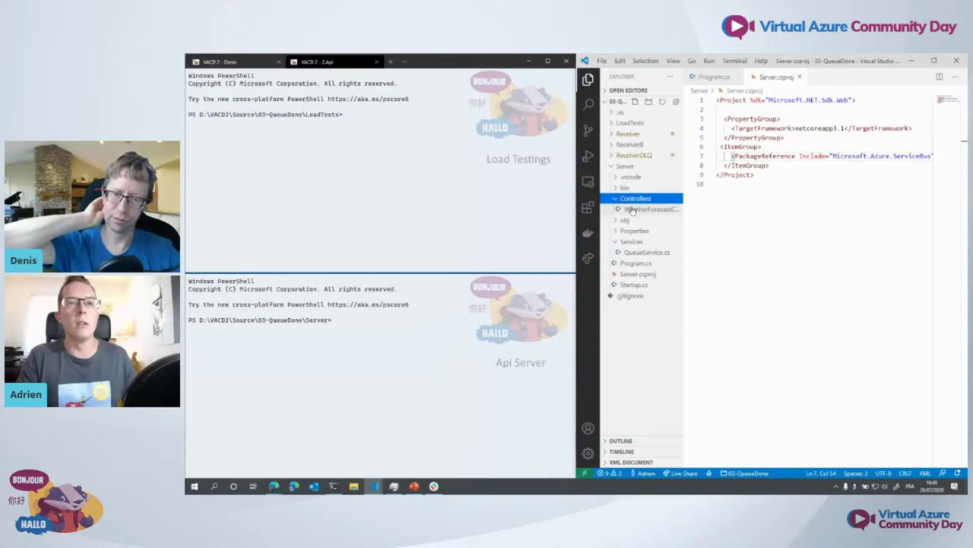
left_click(638, 209)
left_click(821, 340)
scroll(822, 340, "down", 2)
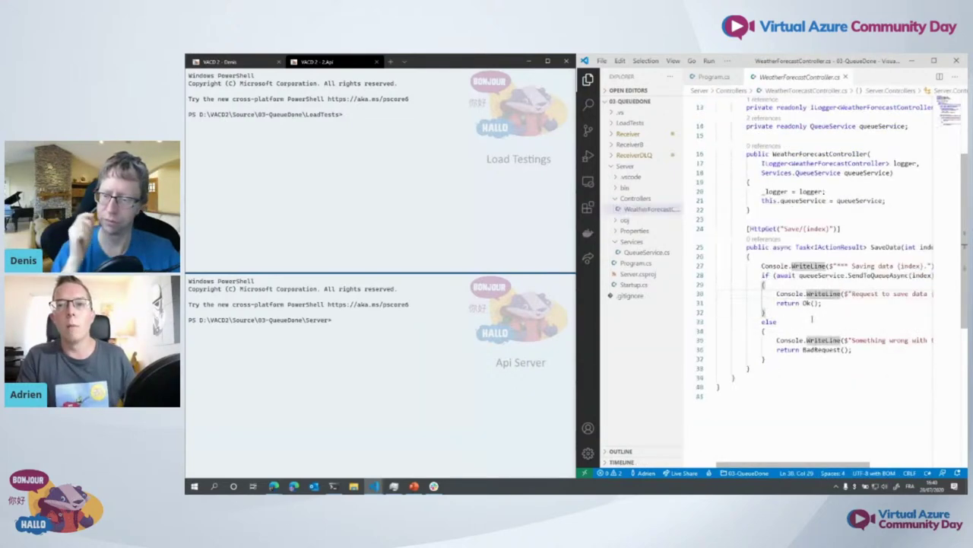
Select the SendToQueueAsync call on line 28 and review its success branch on lines 27–32.
double_click(878, 275)
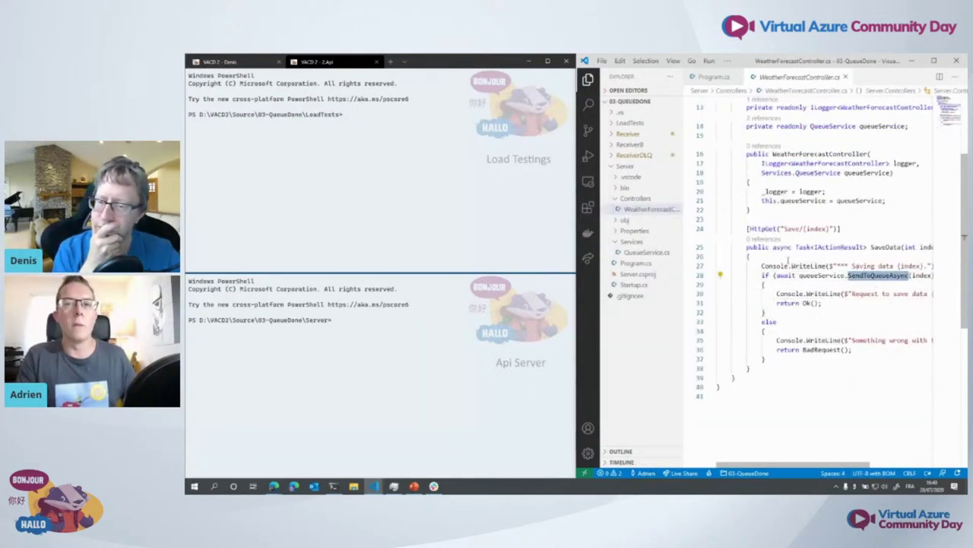
left_click_drag(761, 266, 876, 309)
left_click(857, 308)
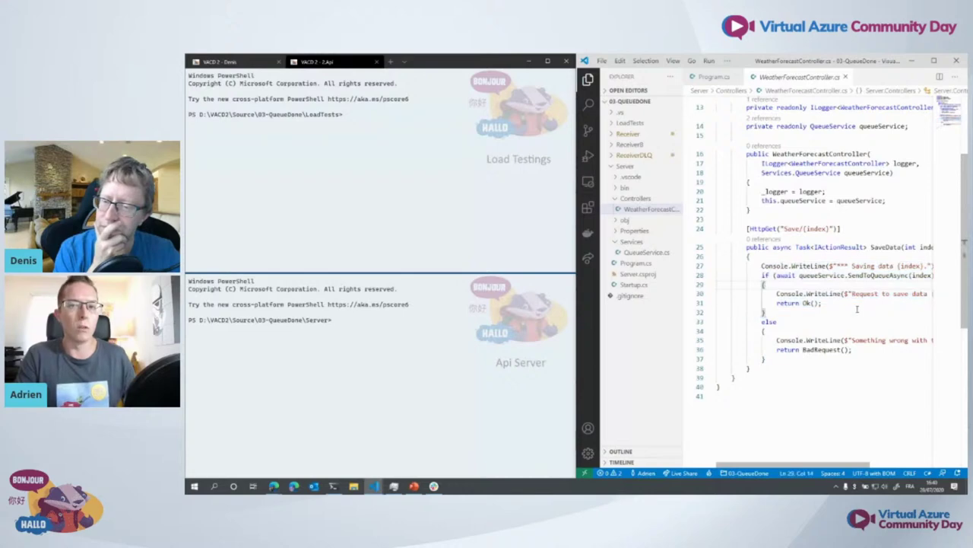
left_click(832, 275)
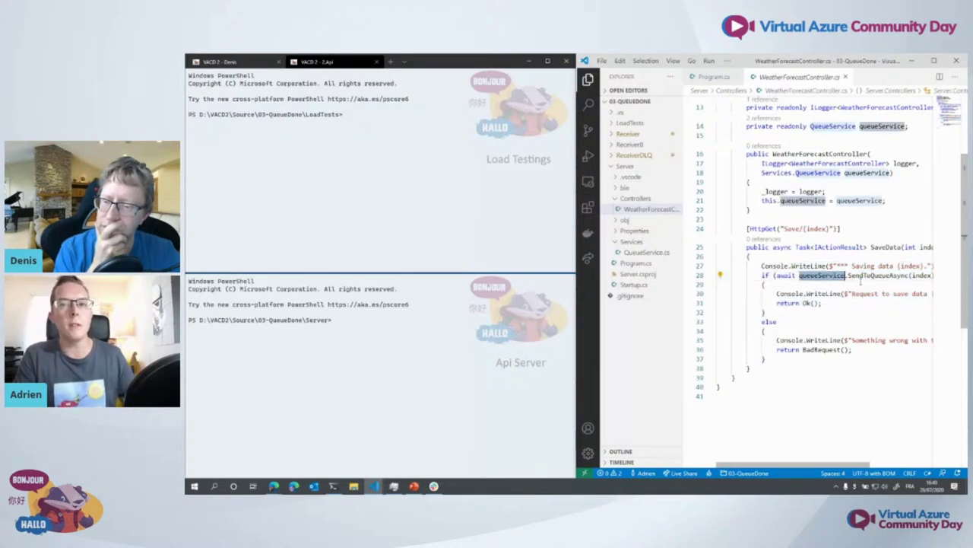
double_click(871, 275)
key("F12")
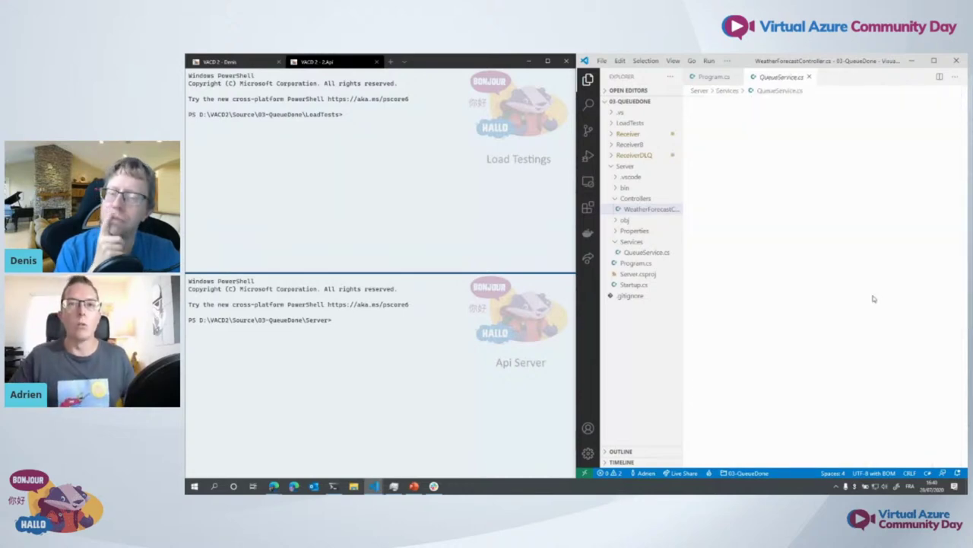
scroll(819, 339, "down", 3)
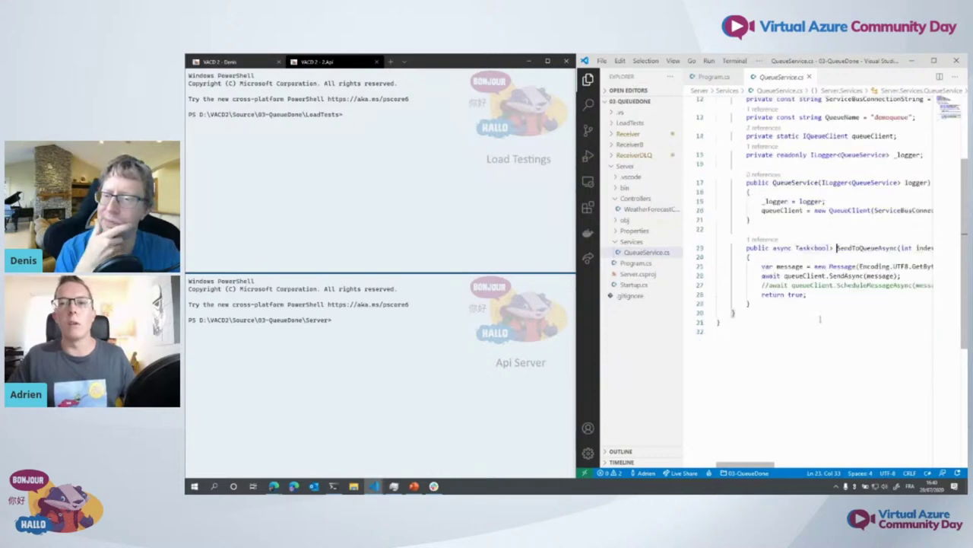
scroll(772, 213, "up", 3)
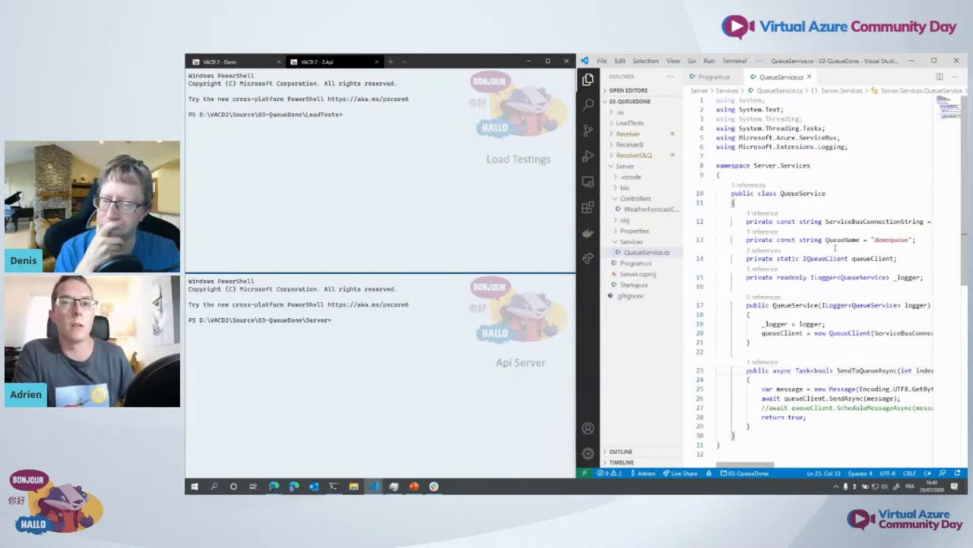
key("ctrl+b")
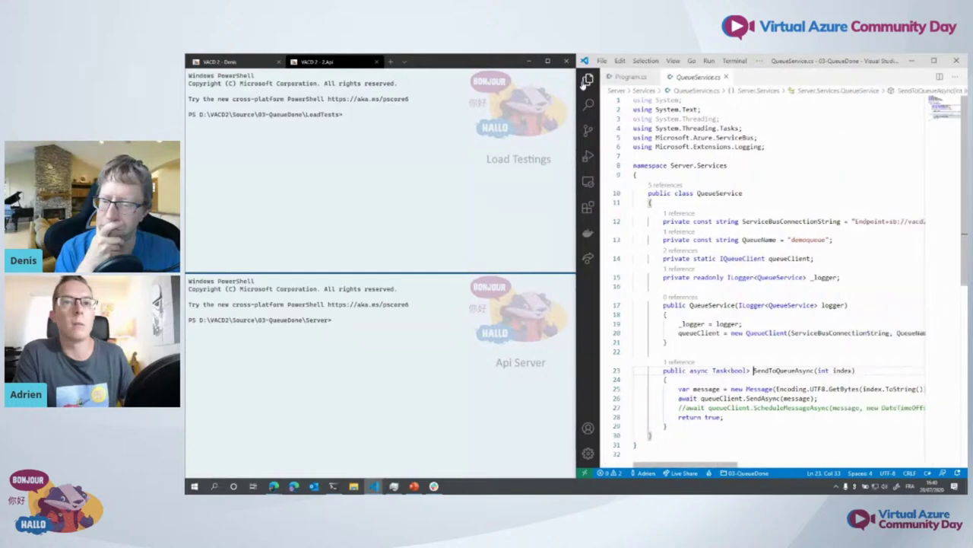
left_click_drag(663, 221, 838, 241)
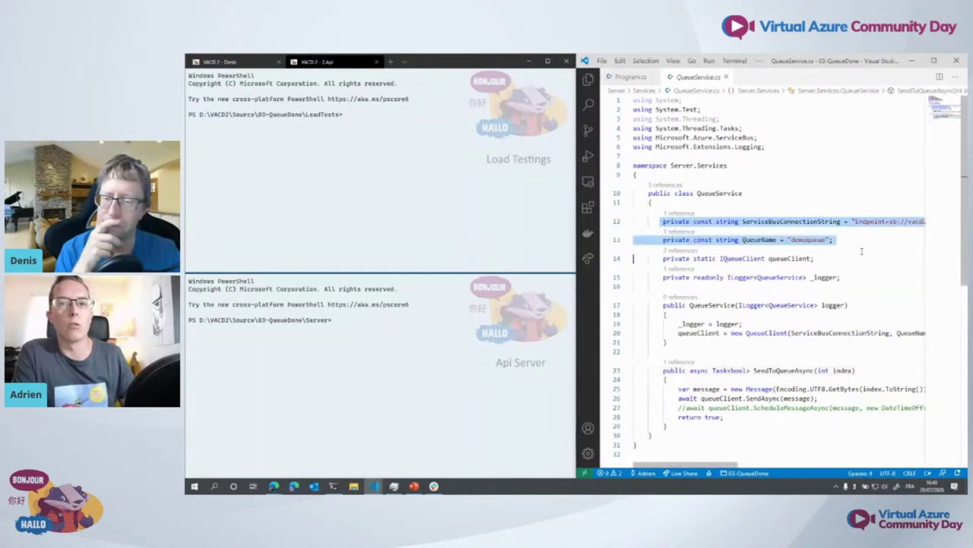
left_click(877, 260)
double_click(773, 221)
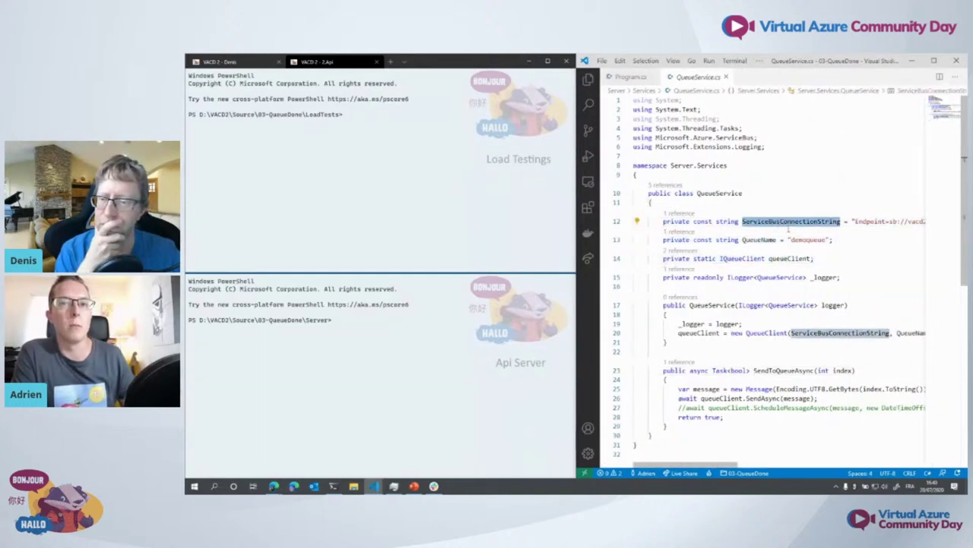
left_click(856, 222)
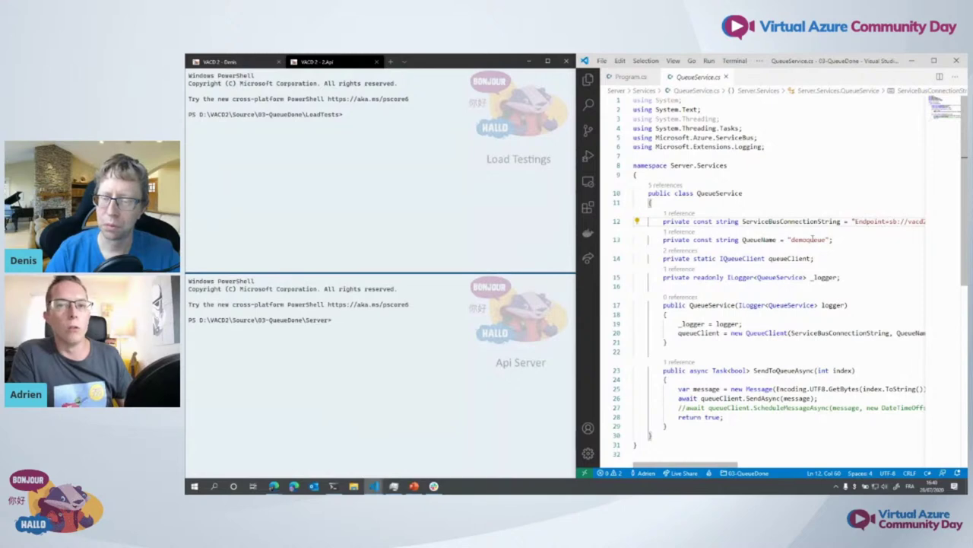
double_click(807, 239)
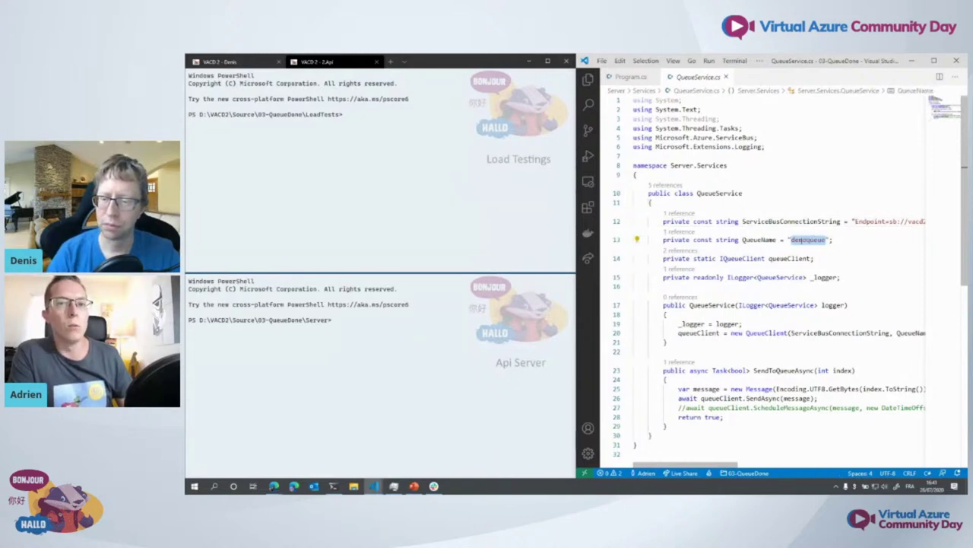
scroll(670, 261, "down", 3)
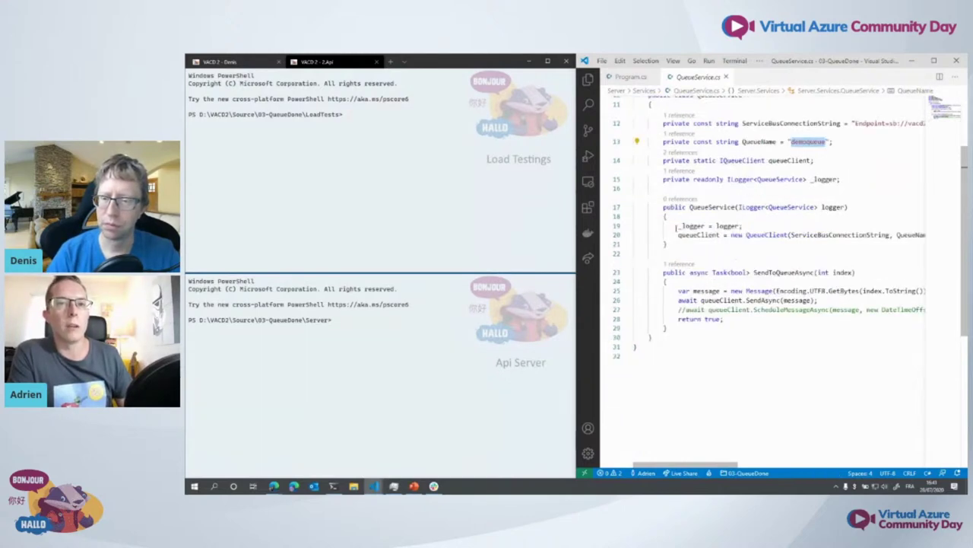
left_click_drag(664, 236, 817, 236)
left_click(788, 235)
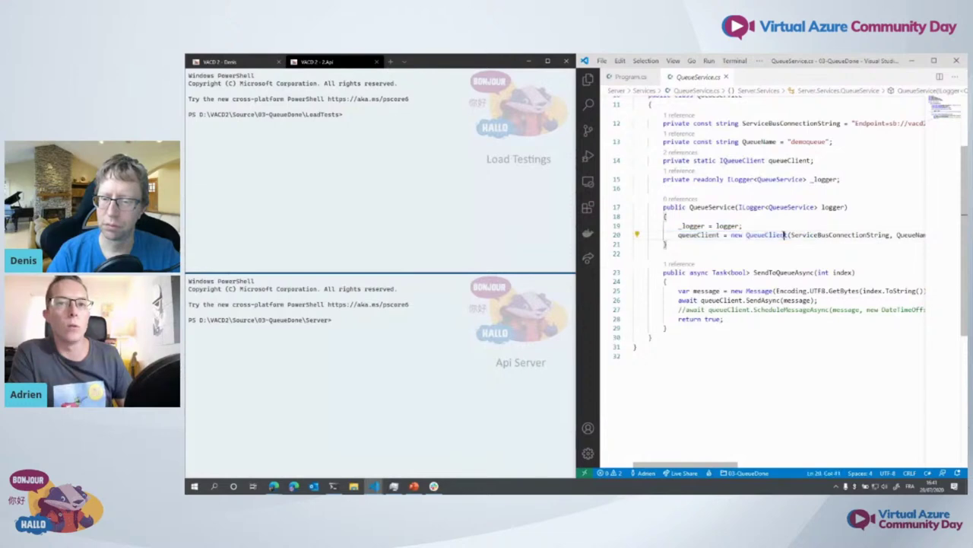
left_click_drag(727, 465, 742, 466)
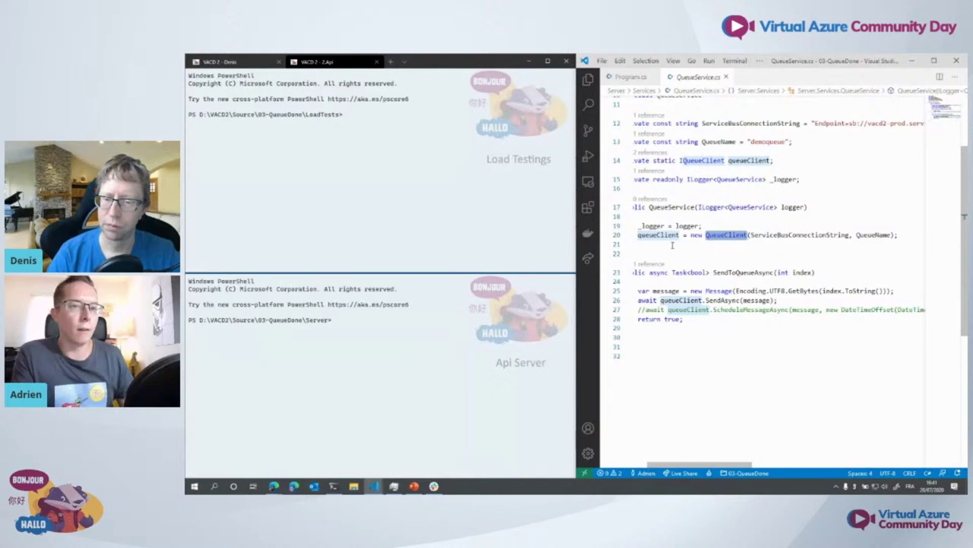
left_click(699, 301)
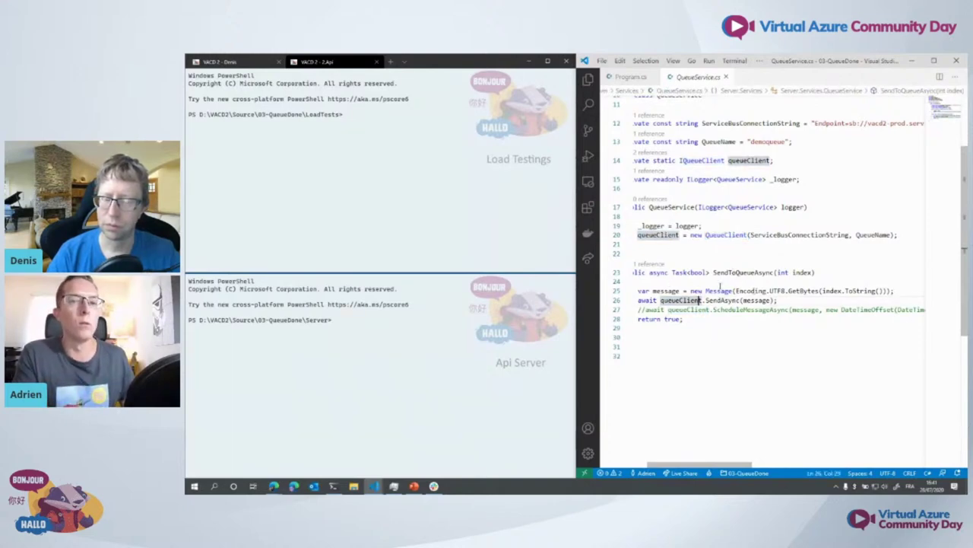
left_click_drag(656, 291, 898, 291)
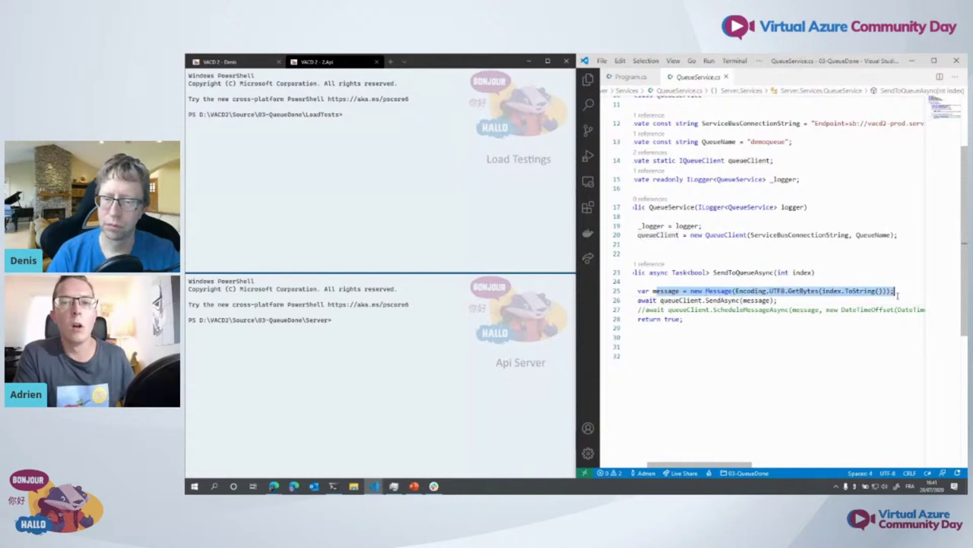
left_click(795, 292)
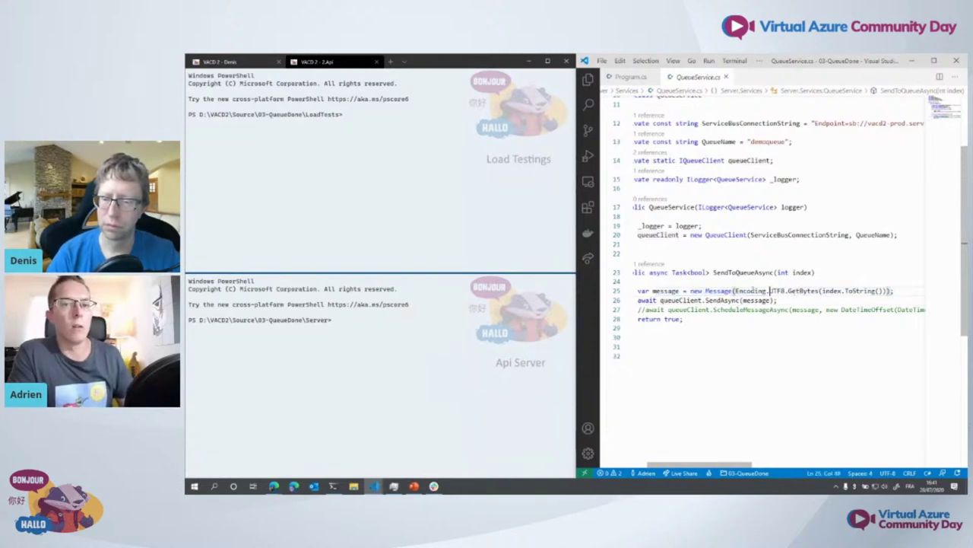
left_click_drag(733, 291, 788, 292)
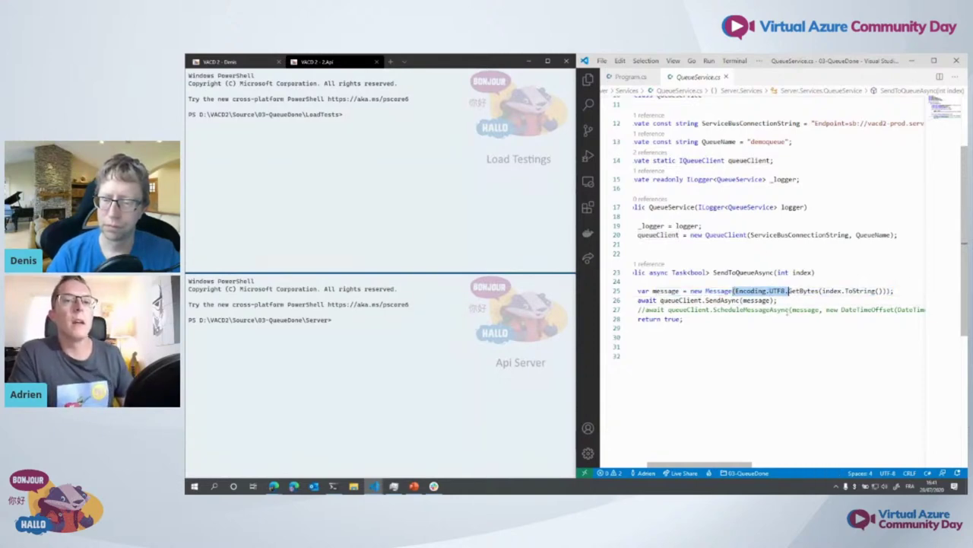
left_click(691, 301)
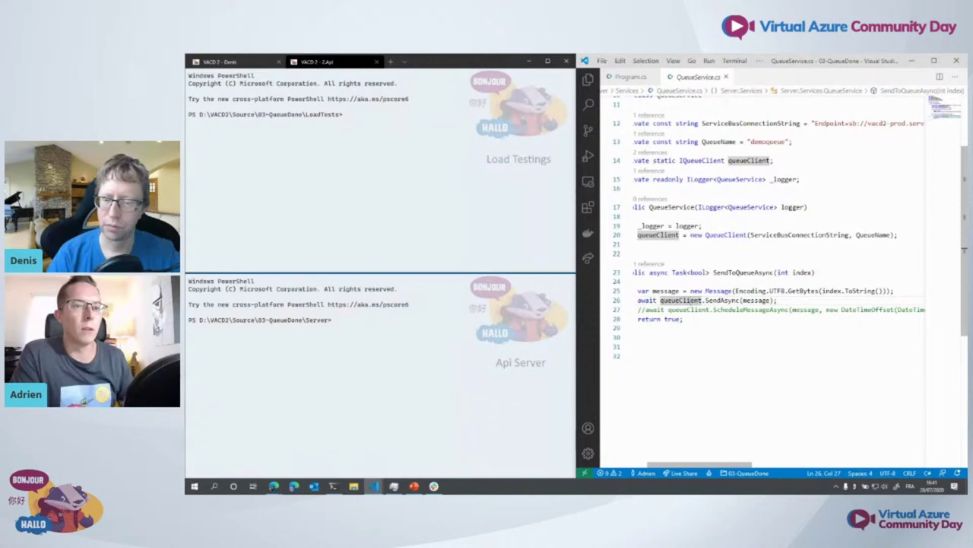
mouse_move(681, 300)
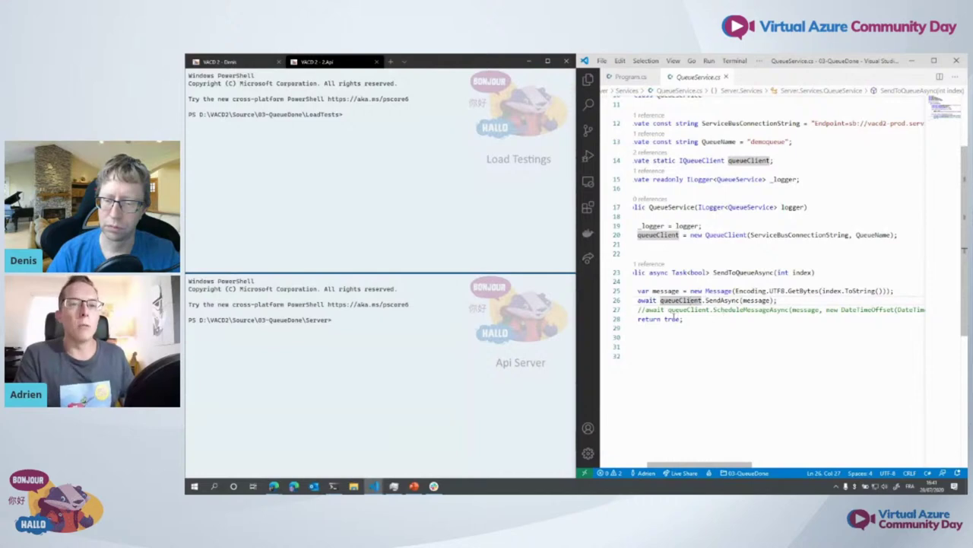
double_click(740, 309)
left_click_drag(734, 464, 686, 461)
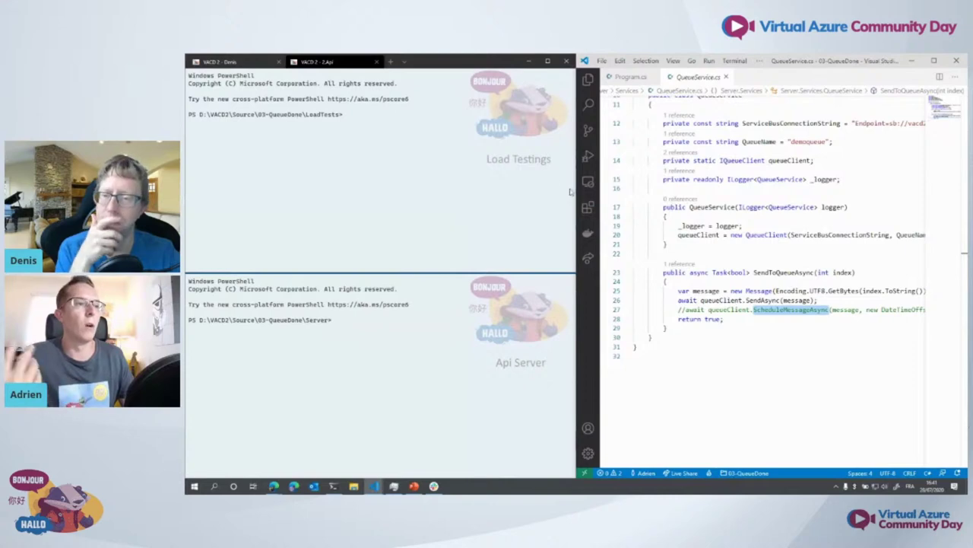
Launch dotnet run in the Api Server pane and then in the Load Testings pane.
left_click(428, 177)
left_click(370, 353)
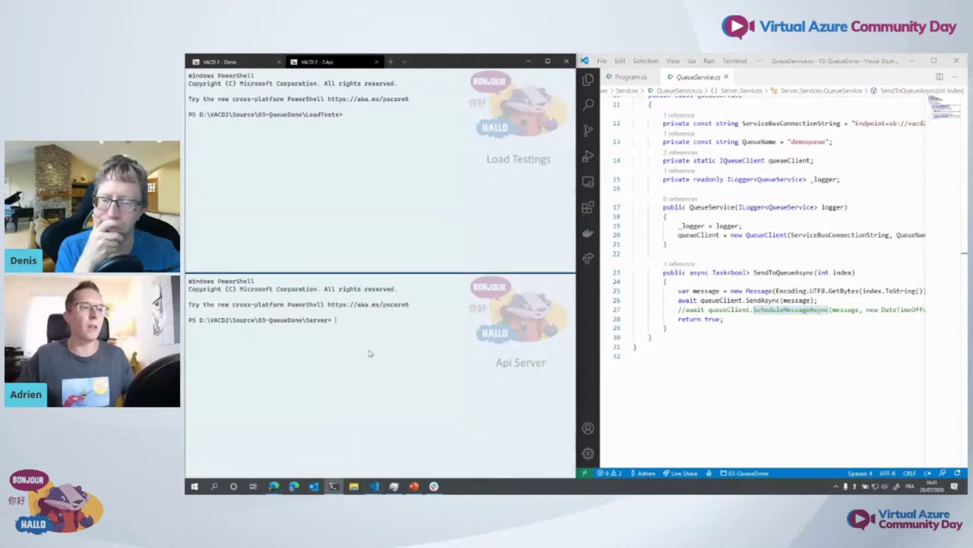
type("dotn")
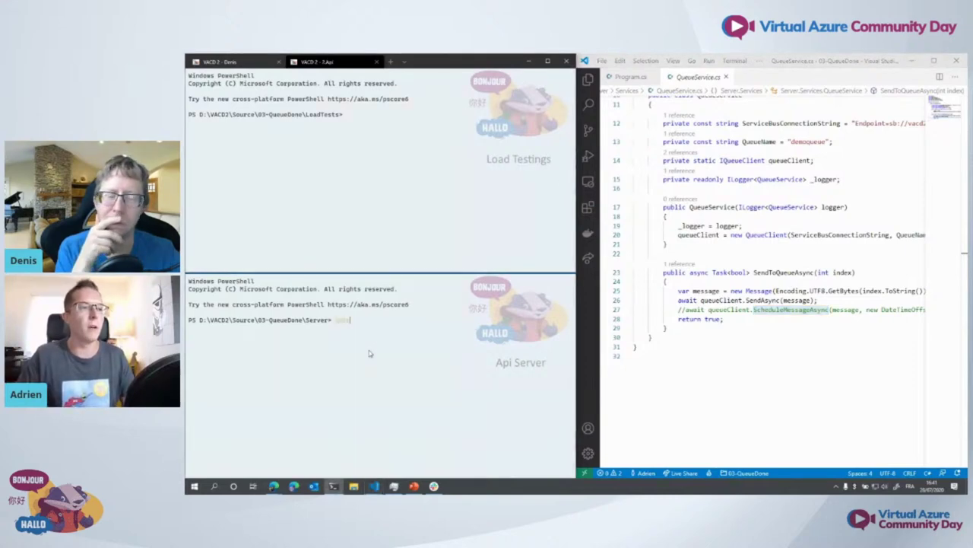
type("et run")
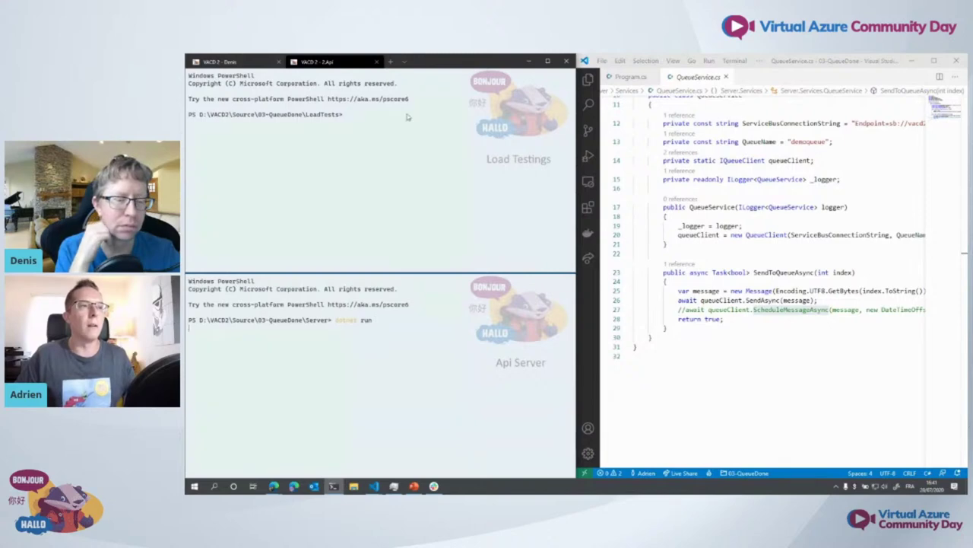
key("Return")
left_click(463, 226)
type("dotnet run")
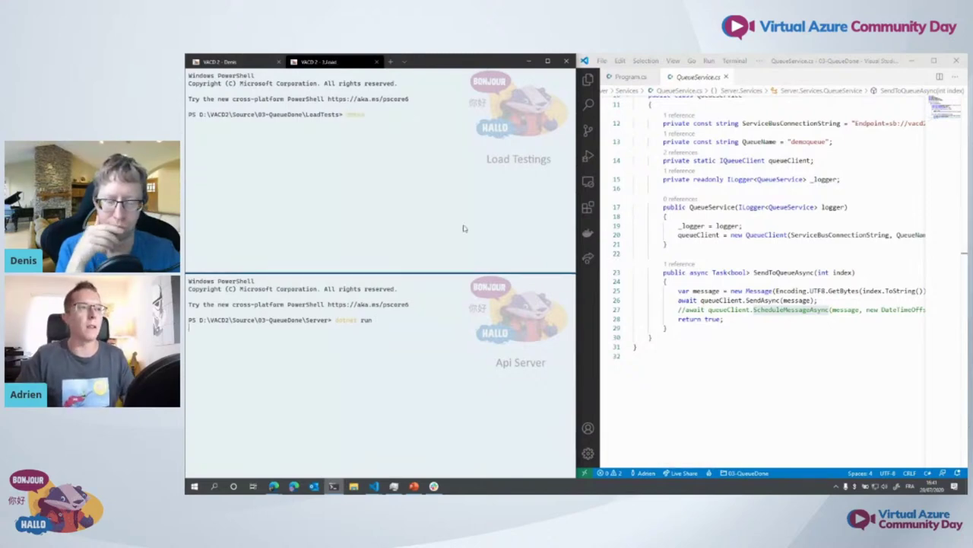
key("Return")
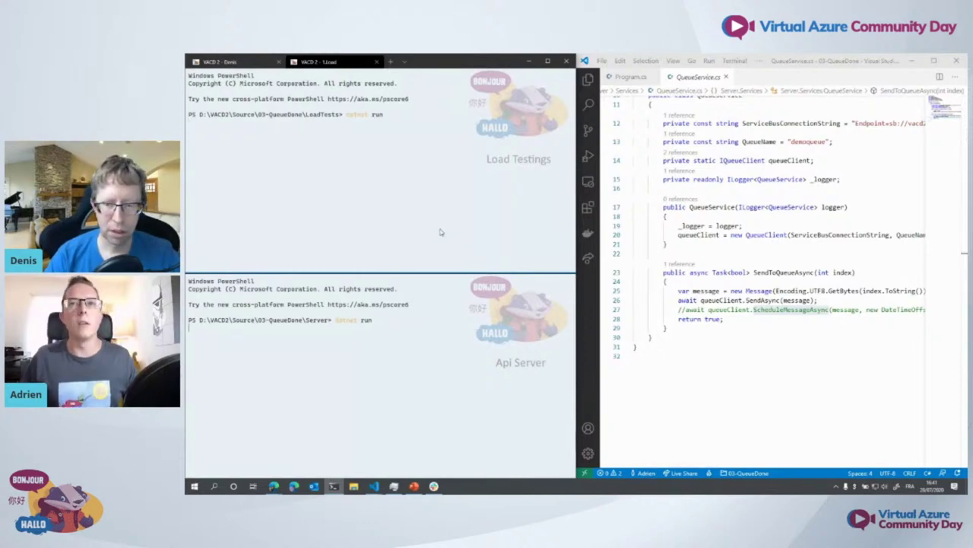
Collapse the Server folder in the Explorer and open the Receiver project's Program.cs.
left_click(635, 78)
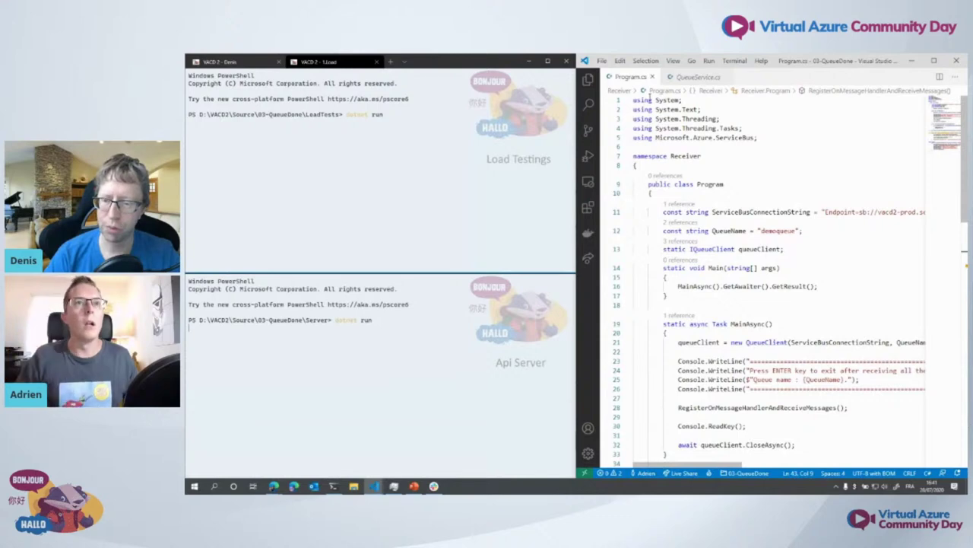
left_click(587, 84)
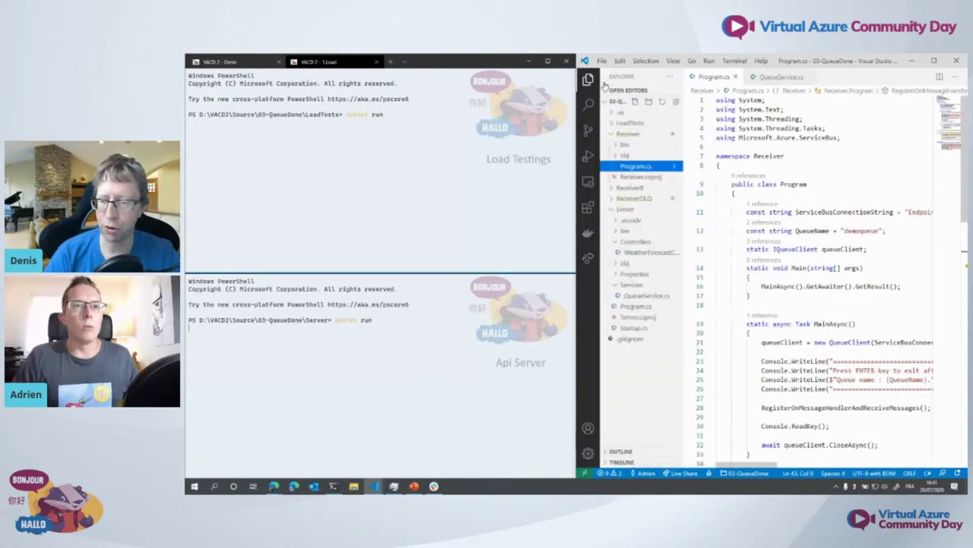
left_click(610, 134)
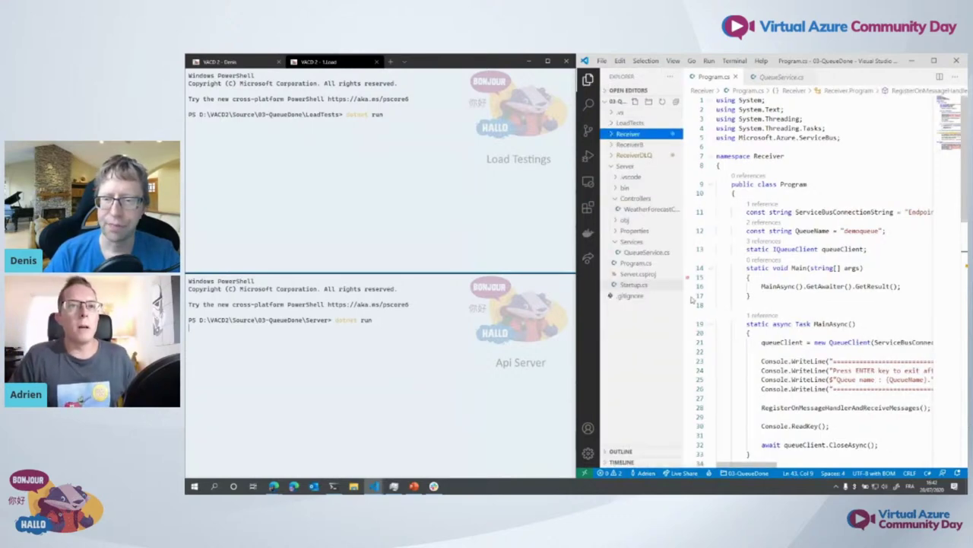
left_click(609, 167)
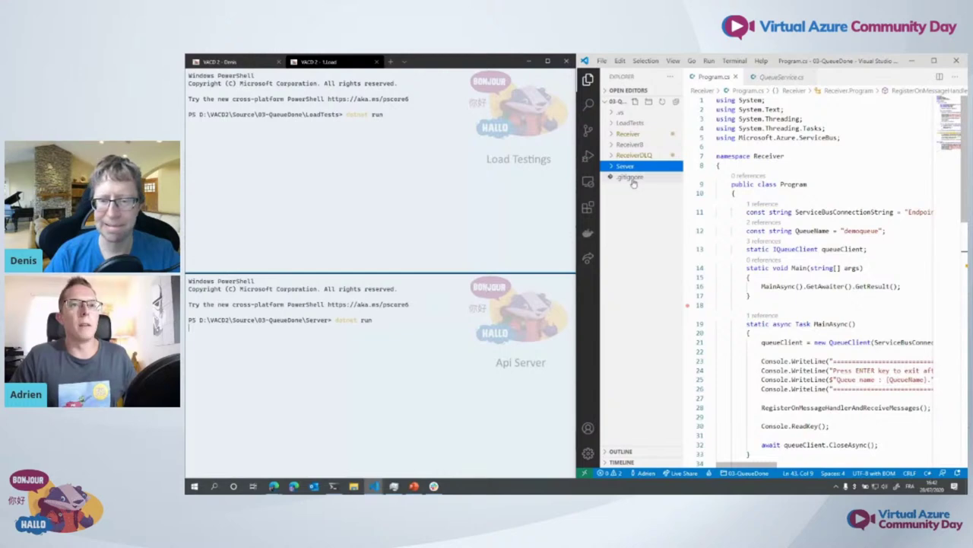
left_click(607, 134)
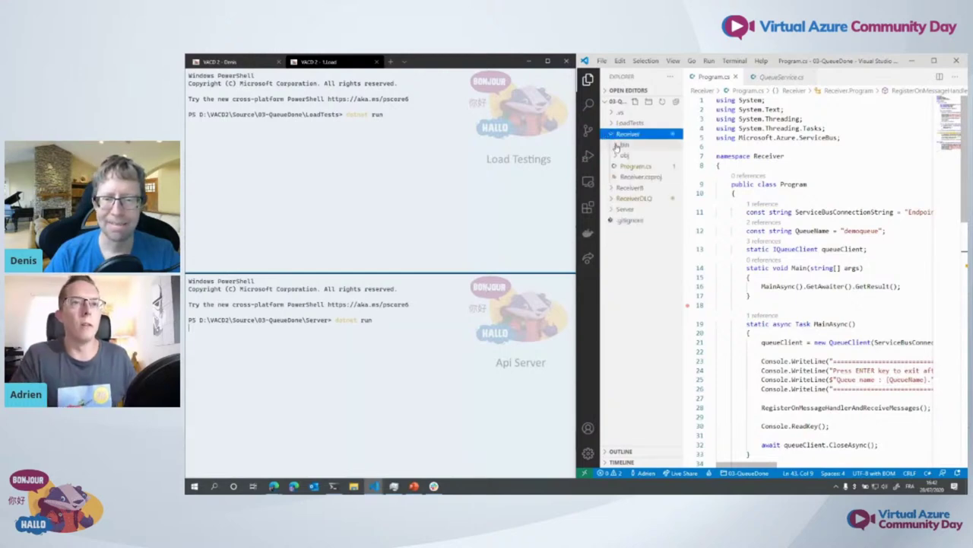
left_click(619, 167)
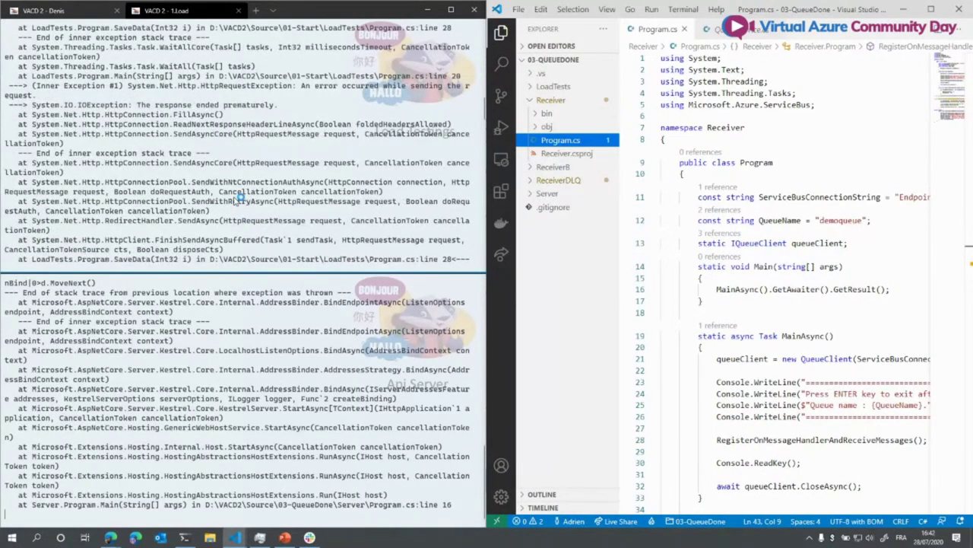
left_click(865, 197)
key("End")
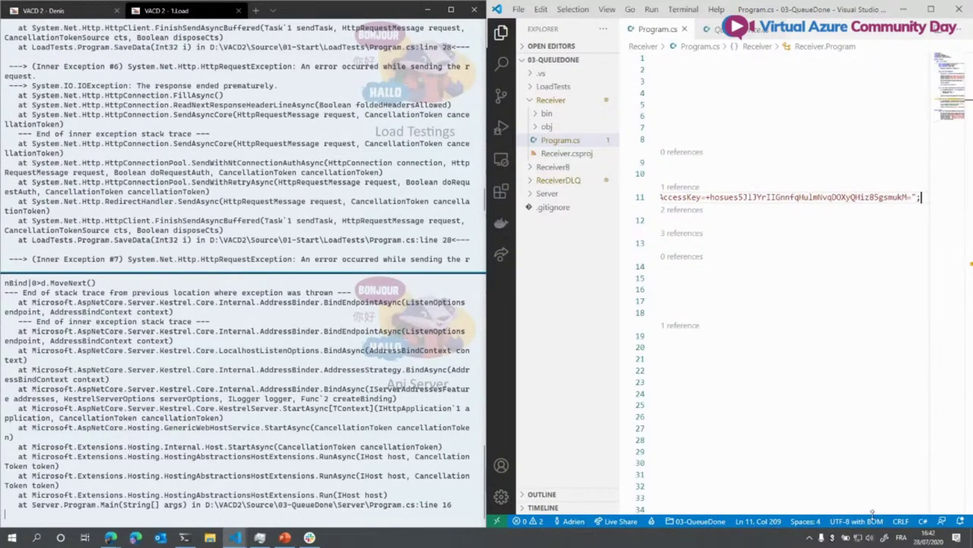
left_click_drag(873, 512, 677, 511)
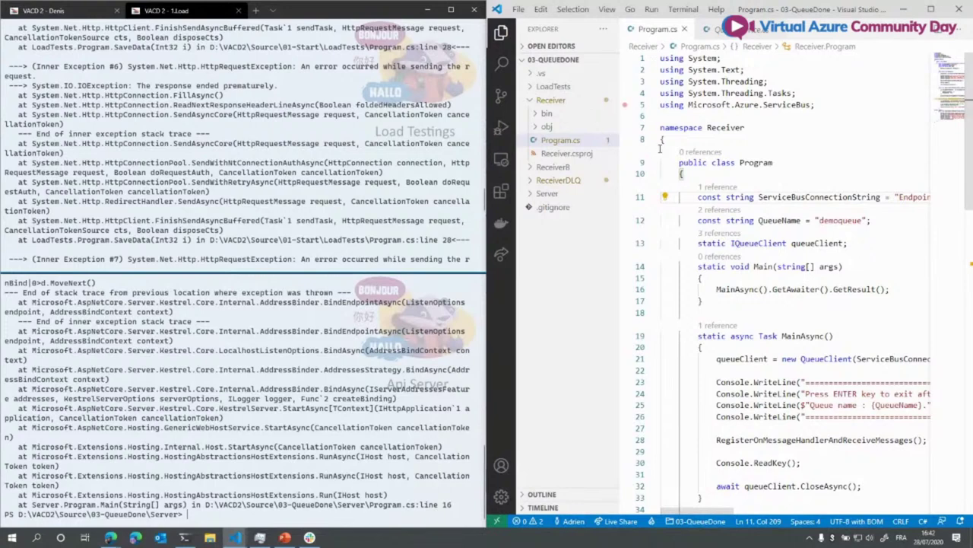
left_click_drag(661, 127, 660, 162)
left_click(835, 167)
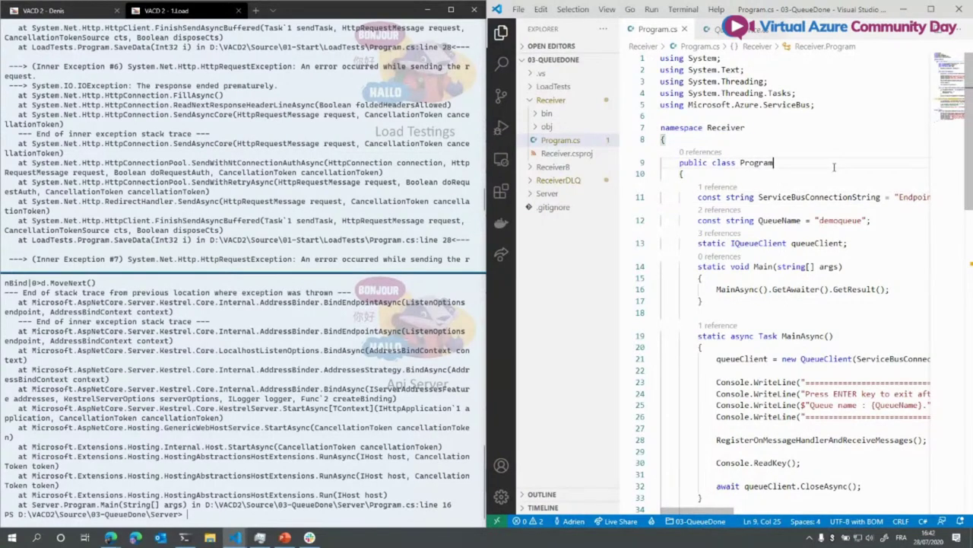
scroll(809, 332, "down", 2)
scroll(791, 297, "down", 1)
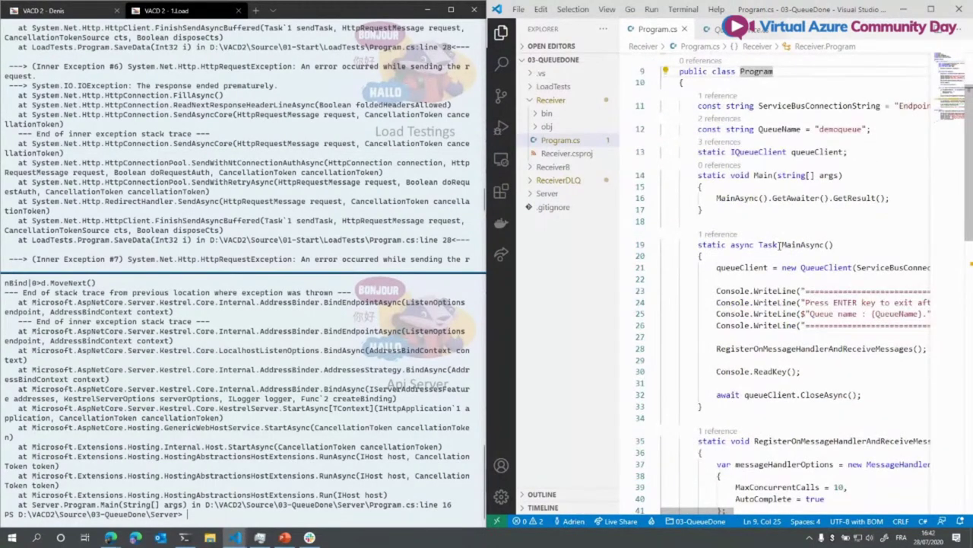
left_click(780, 275)
key("Home")
key("shift+End")
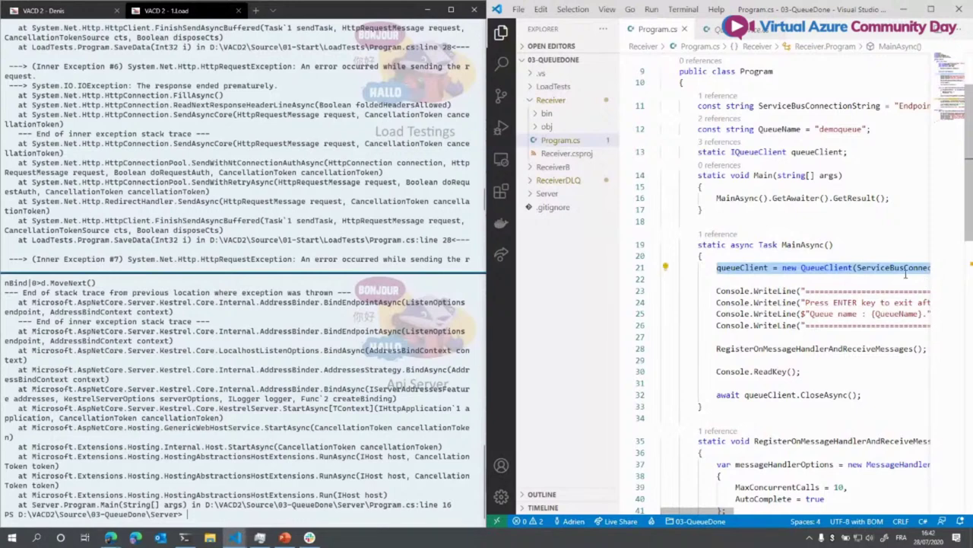
key("Down")
scroll(775, 340, "down", 2)
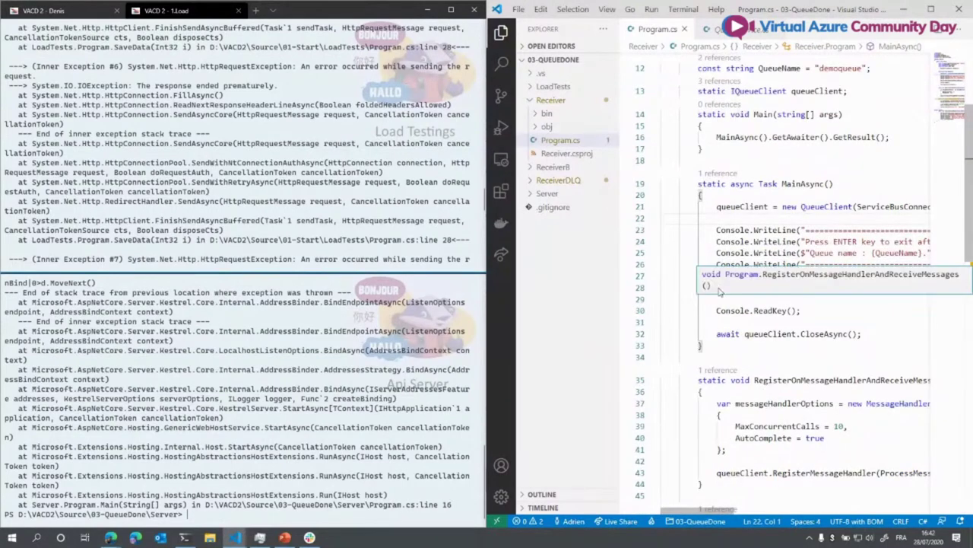
left_click(795, 310)
double_click(791, 292)
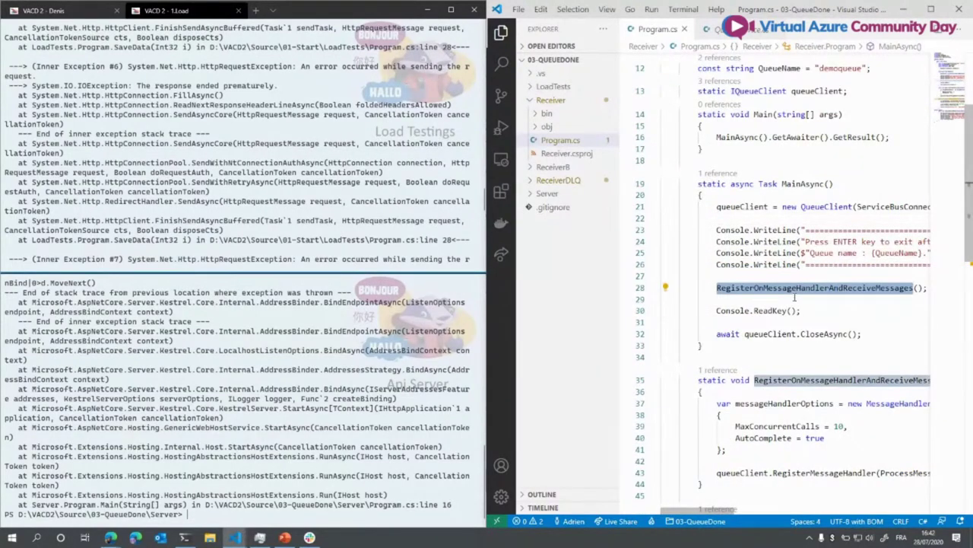
scroll(819, 302, "down", 3)
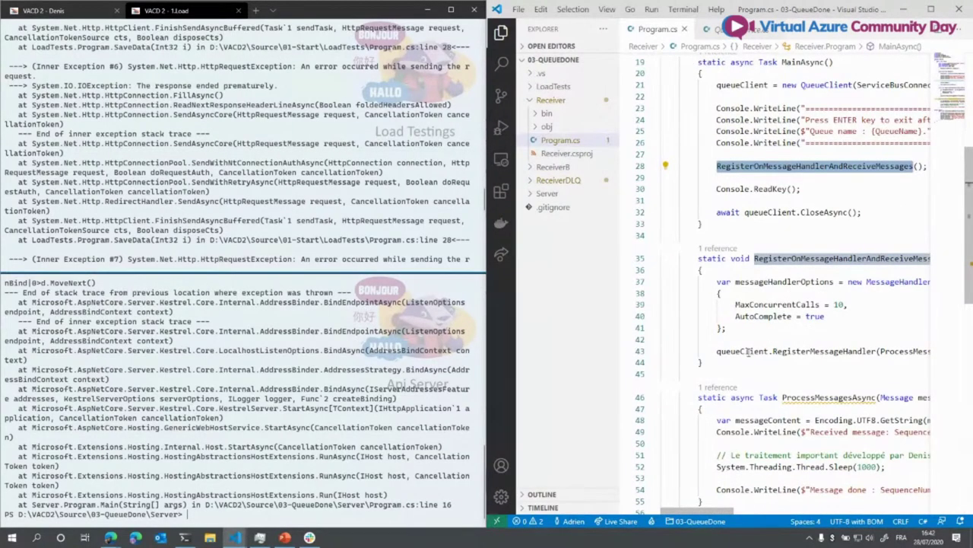
left_click(742, 350)
double_click(743, 350)
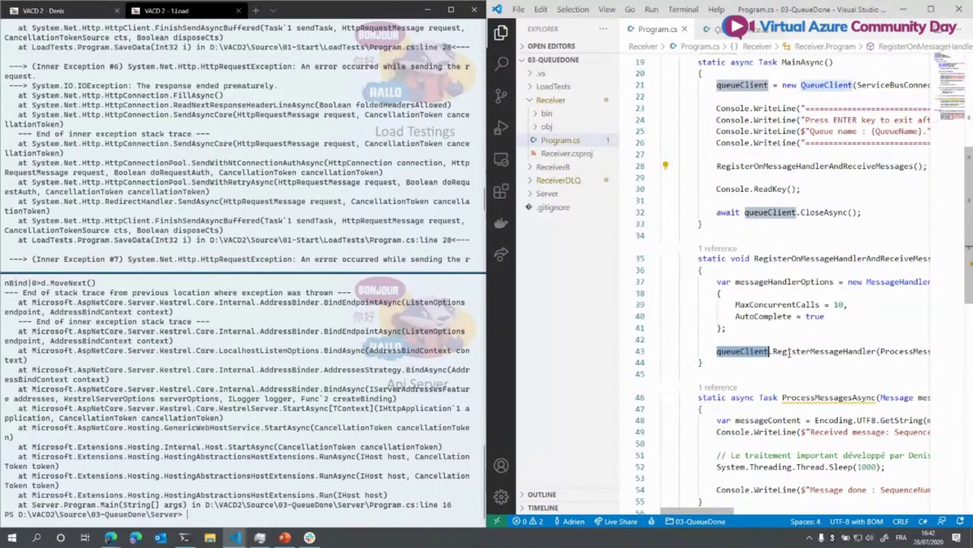
double_click(823, 350)
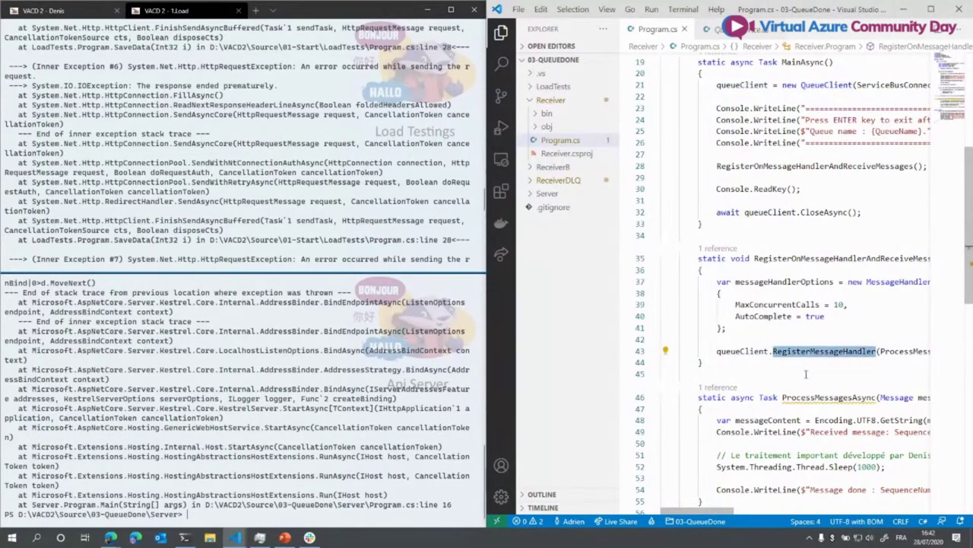
left_click_drag(721, 514, 753, 516)
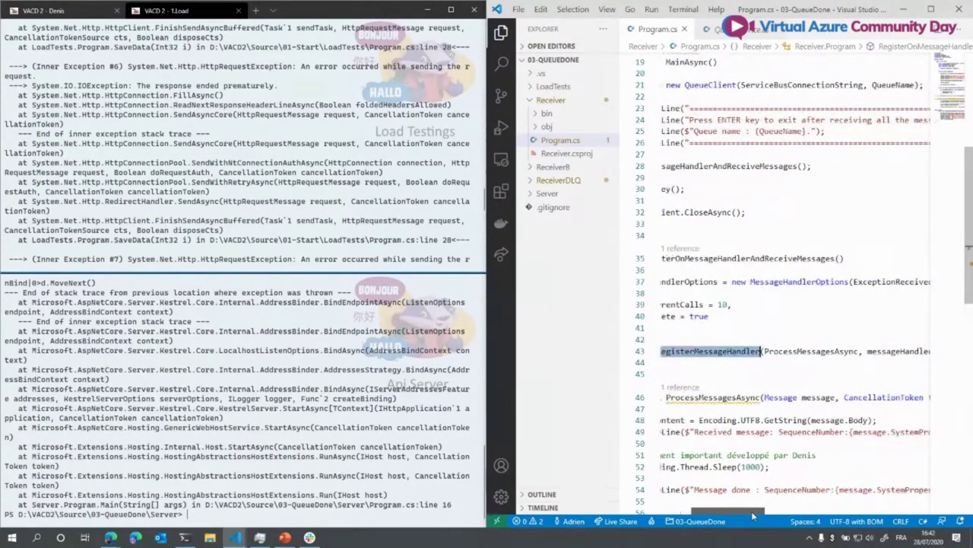
double_click(809, 352)
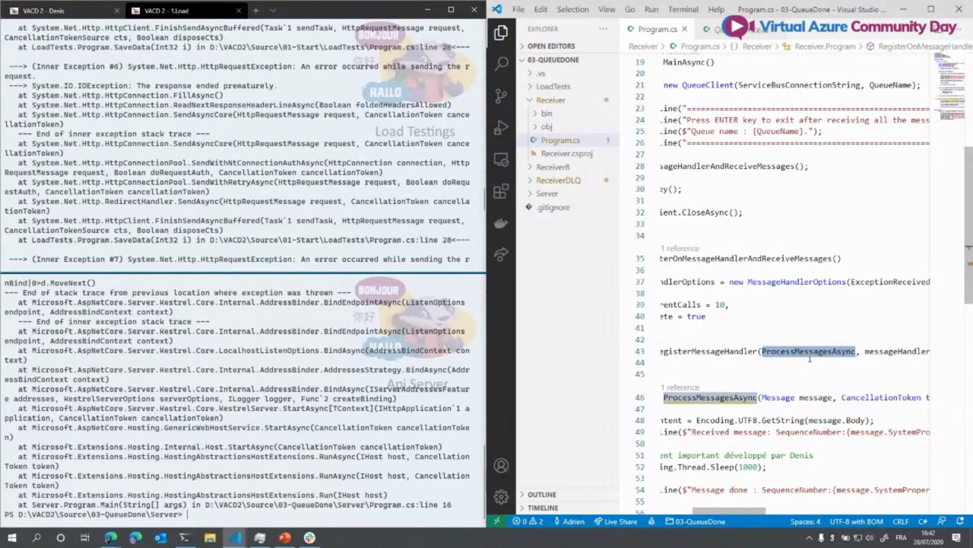
mouse_move(787, 359)
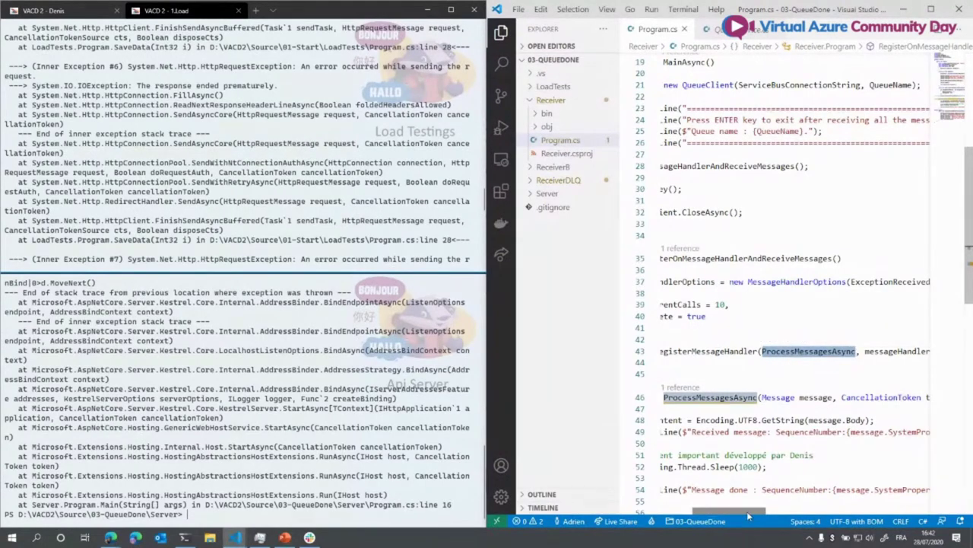
left_click_drag(749, 517, 771, 509)
double_click(825, 351)
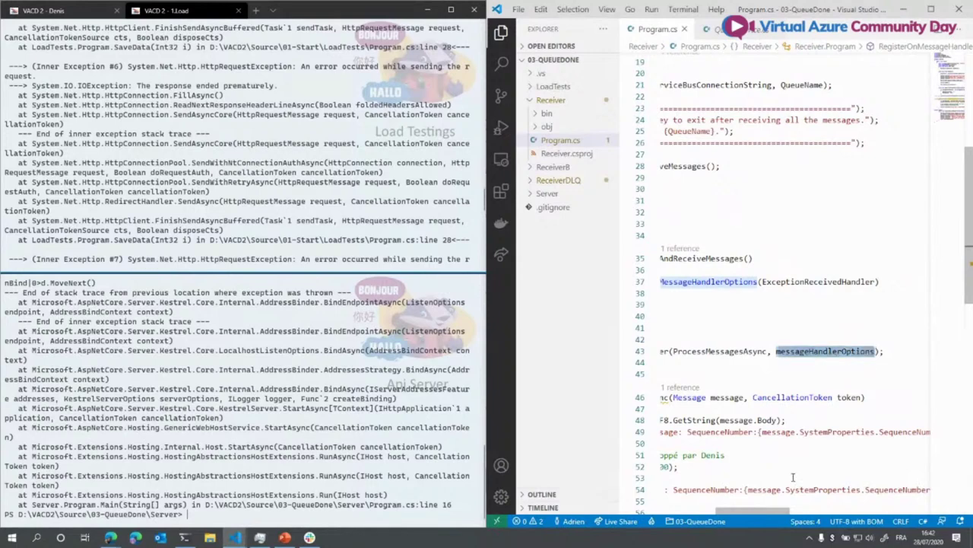
mouse_move(753, 509)
left_mouse_down()
mouse_move(704, 498)
mouse_move(768, 505)
left_mouse_up()
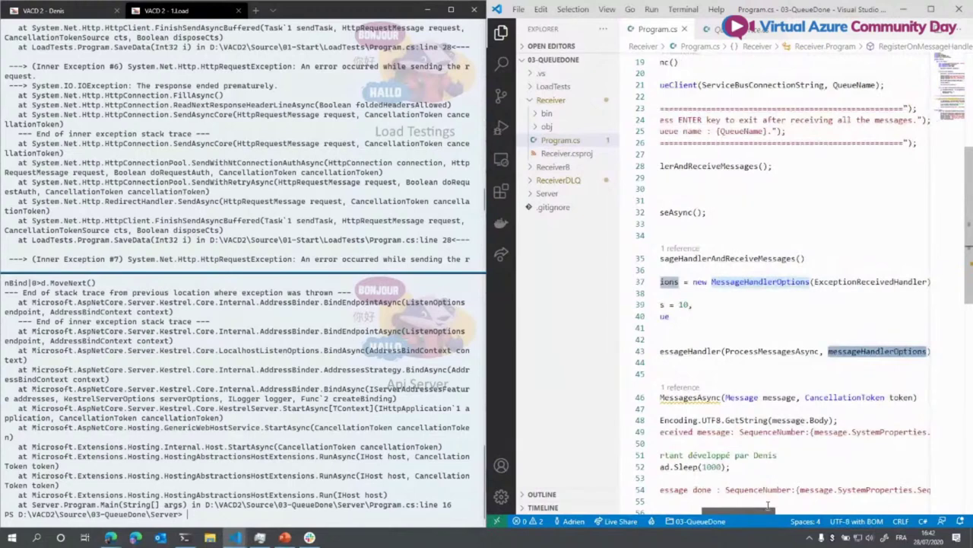
double_click(867, 282)
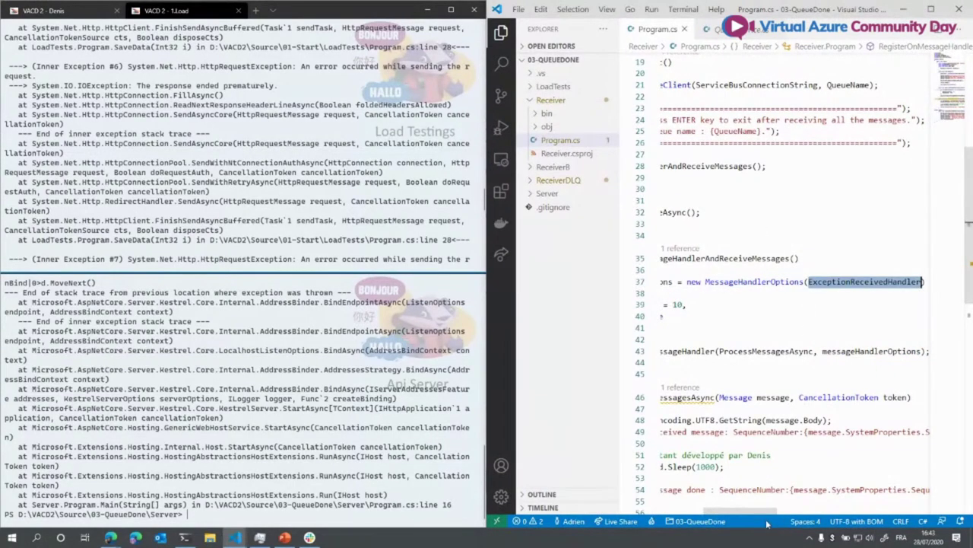
scroll(766, 334, "left", 3)
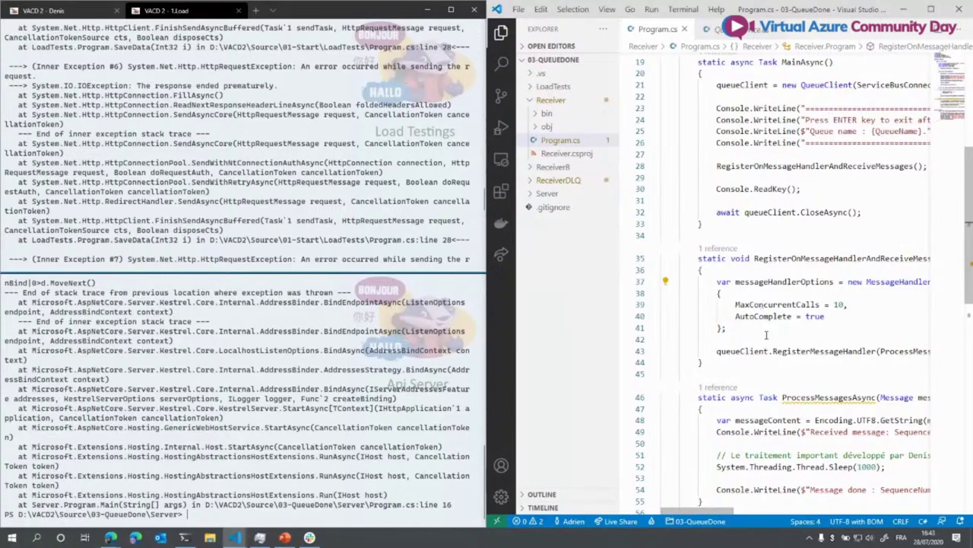
left_click(736, 304)
left_click_drag(735, 304, 817, 304)
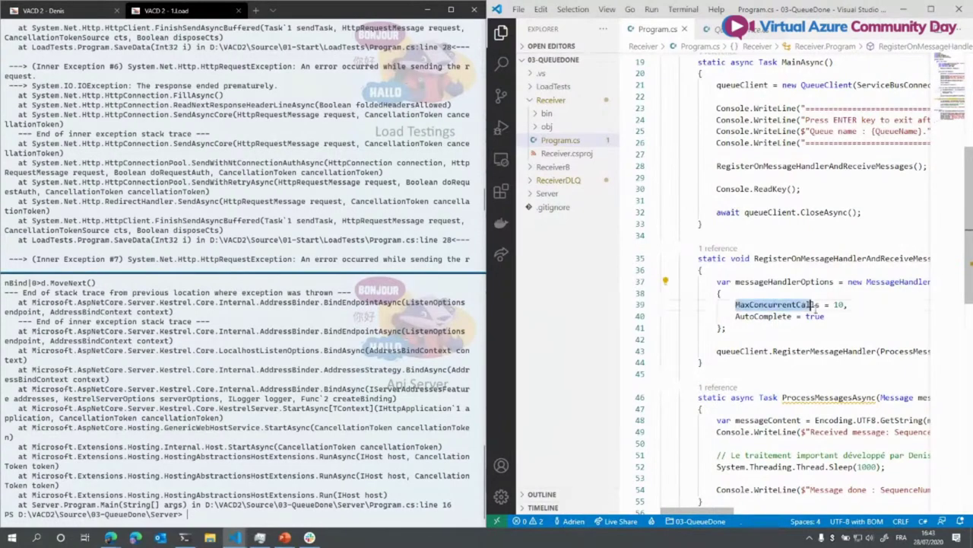
left_click(844, 304)
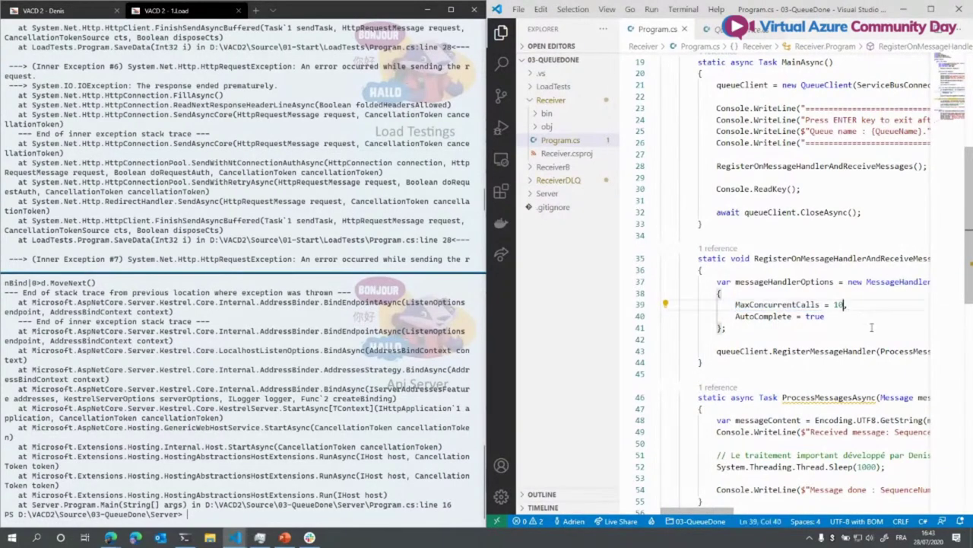
key("BackSpace")
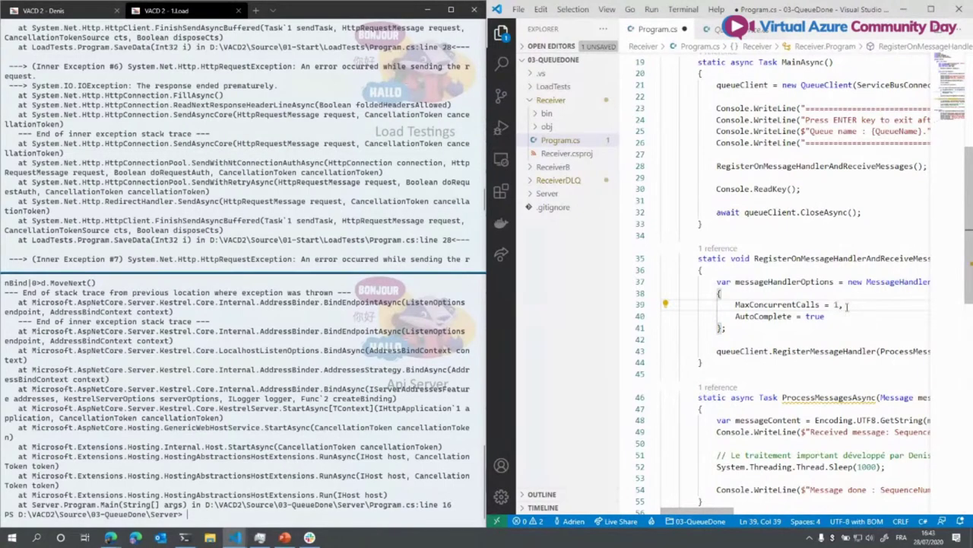
left_click_drag(736, 315, 825, 318)
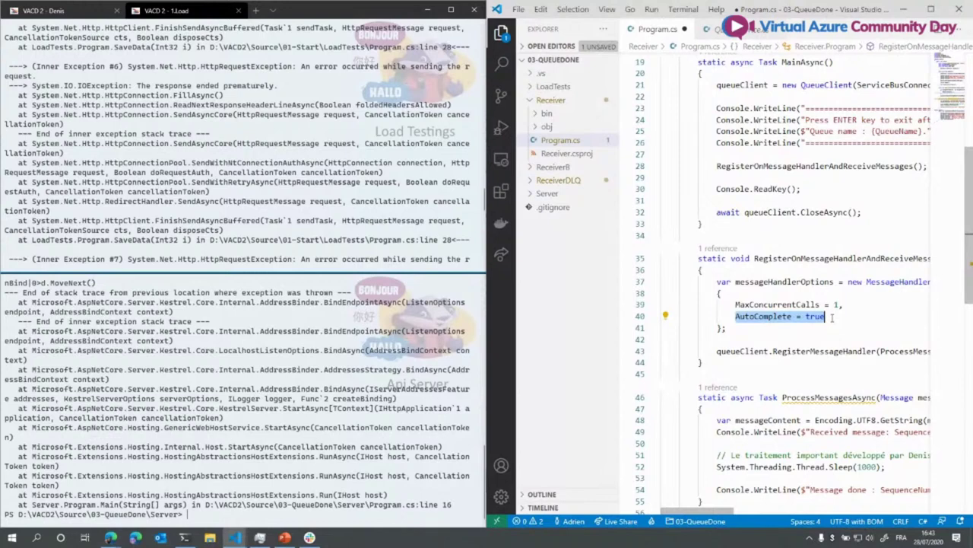
double_click(781, 399)
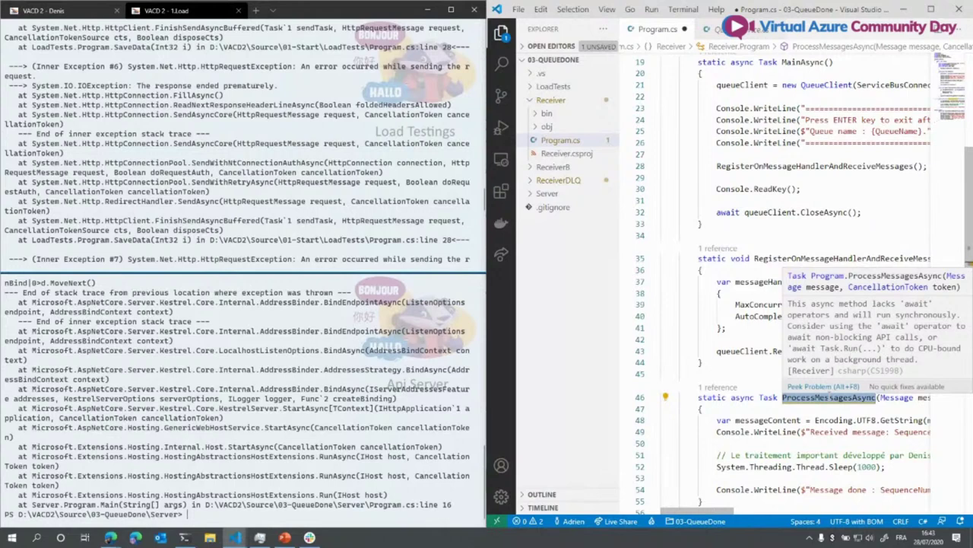
left_click(755, 316)
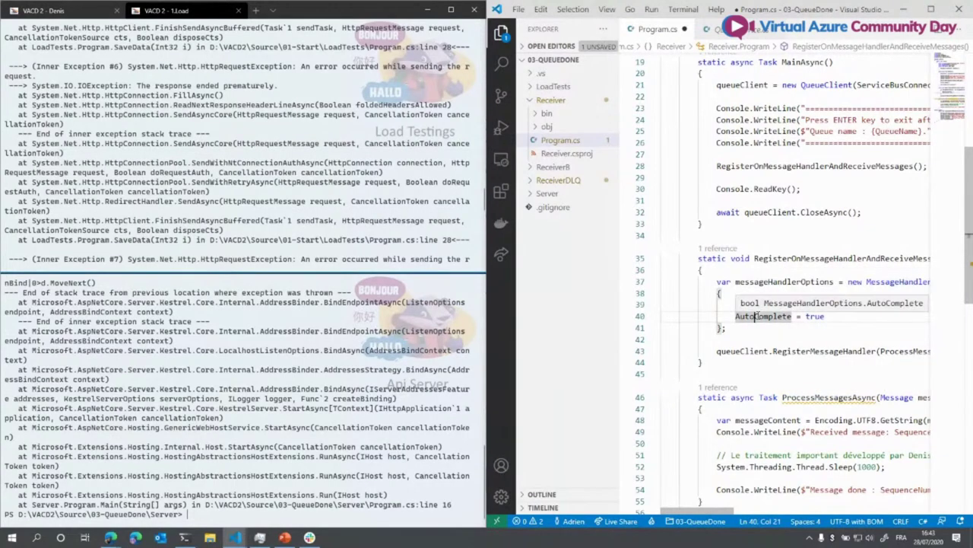
scroll(755, 316, "down", 2)
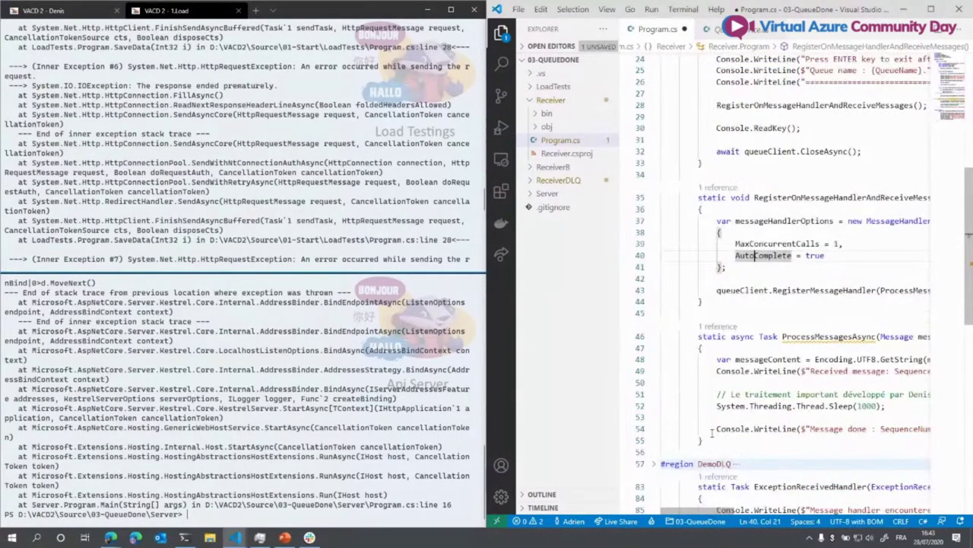
left_click(869, 337)
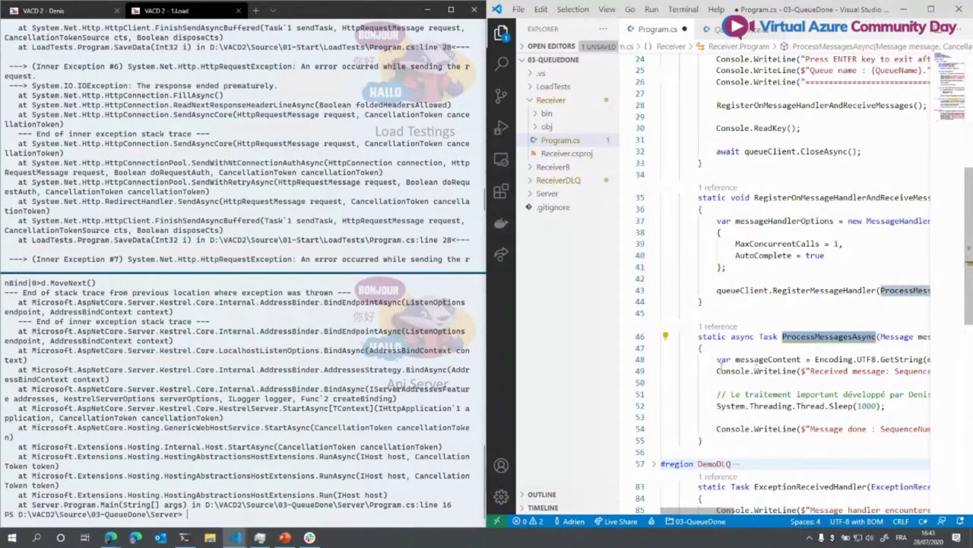
left_click(795, 371)
left_click(834, 359)
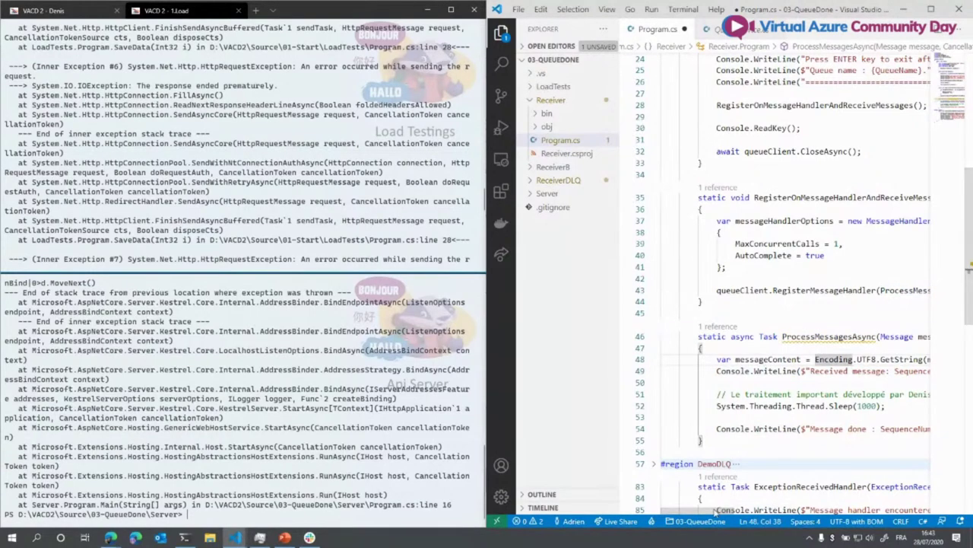
left_click_drag(717, 515, 734, 515)
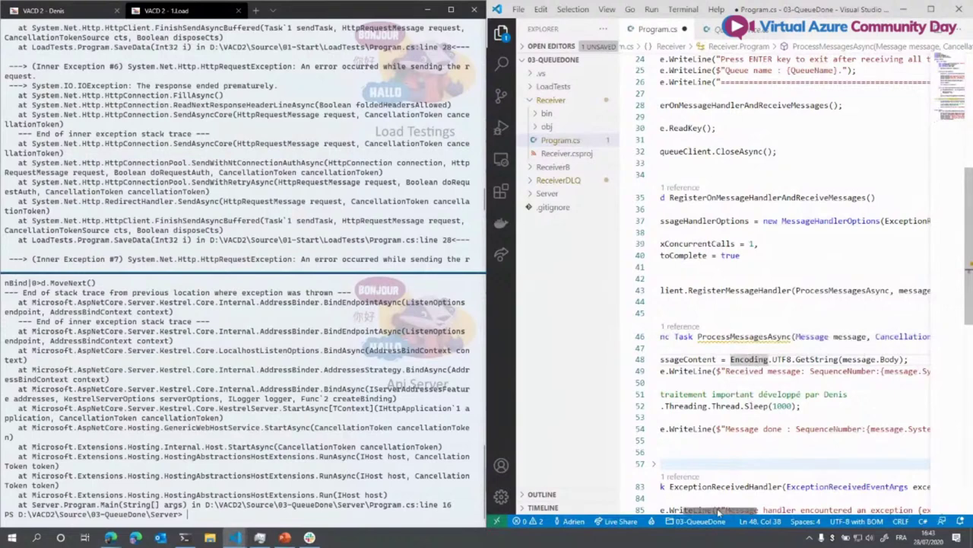
left_click_drag(720, 515, 710, 515)
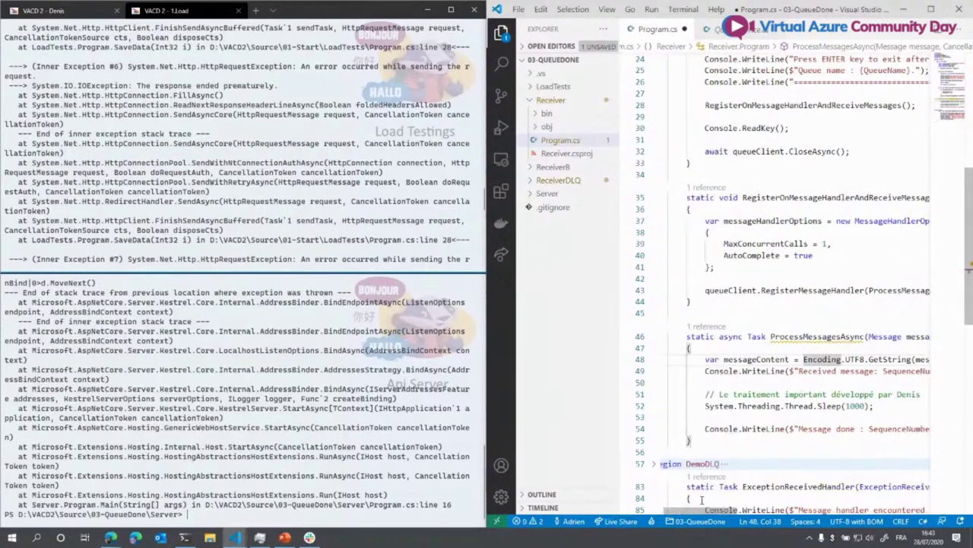
left_click(767, 383)
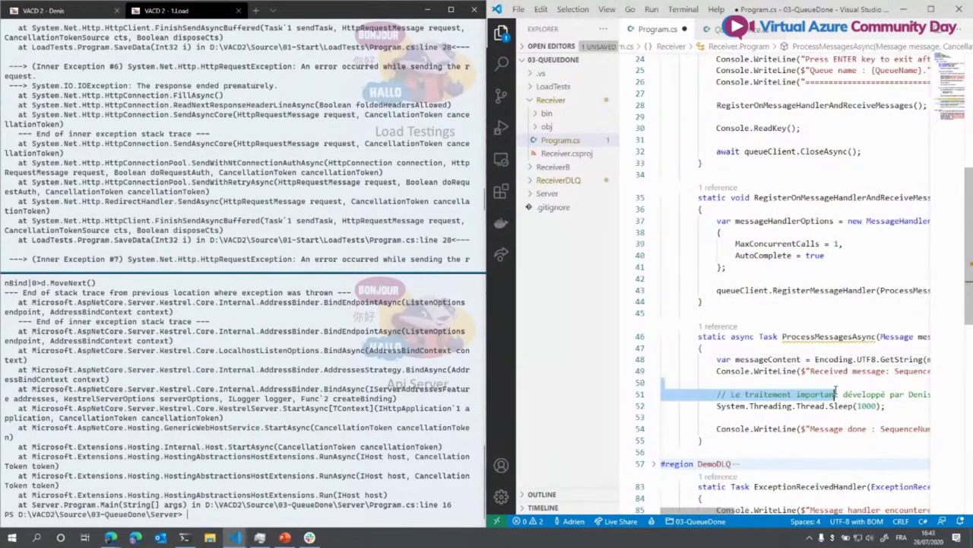
left_click(834, 371)
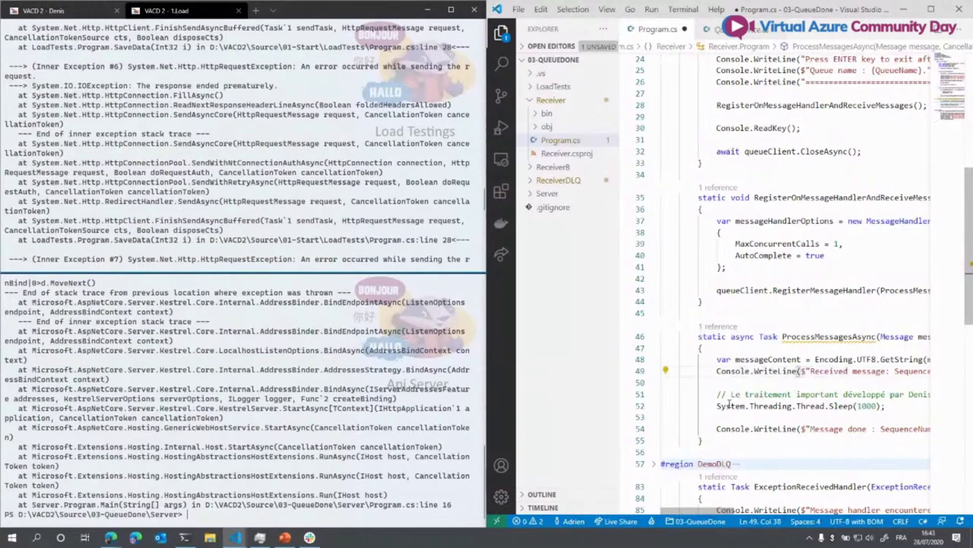
scroll(708, 411, "right", 1)
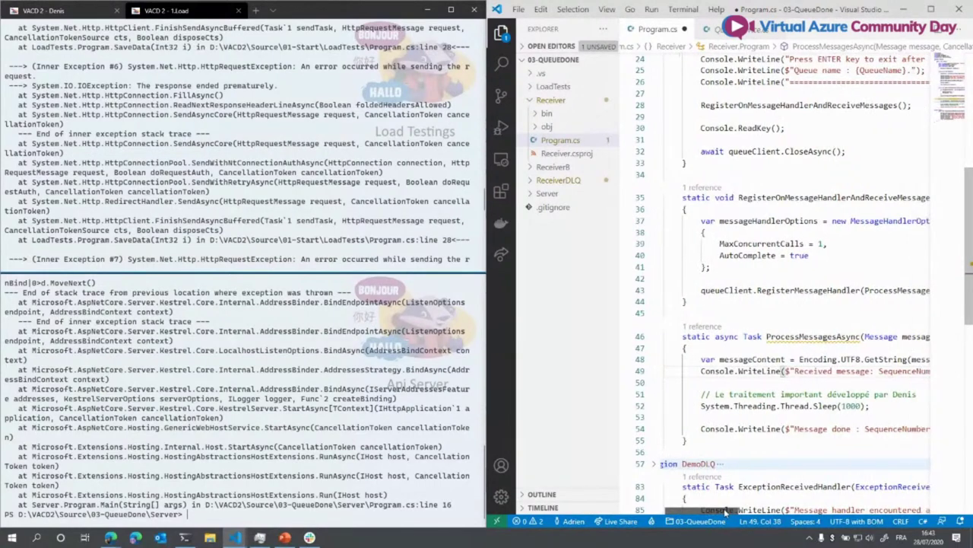
left_click_drag(700, 405, 873, 406)
left_click(872, 406)
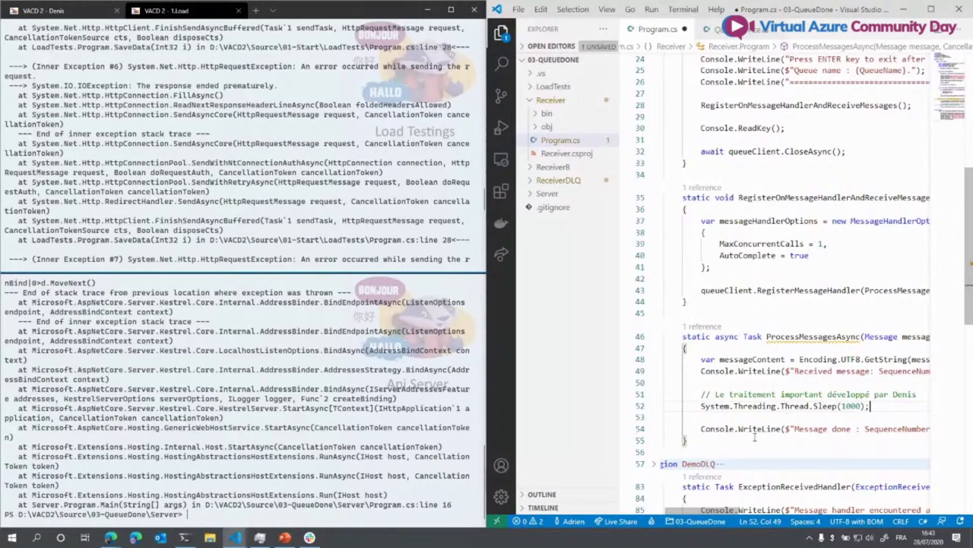
left_click_drag(738, 429, 929, 429)
left_click(886, 429)
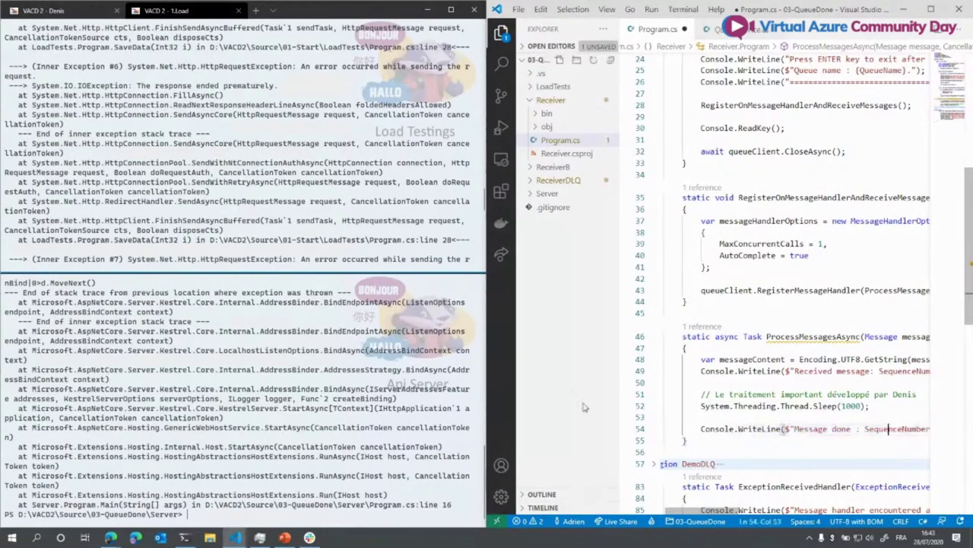
Add a 3.Receiver PowerShell pane beside Load Testings and type run in it.
scroll(308, 168, "up", 12)
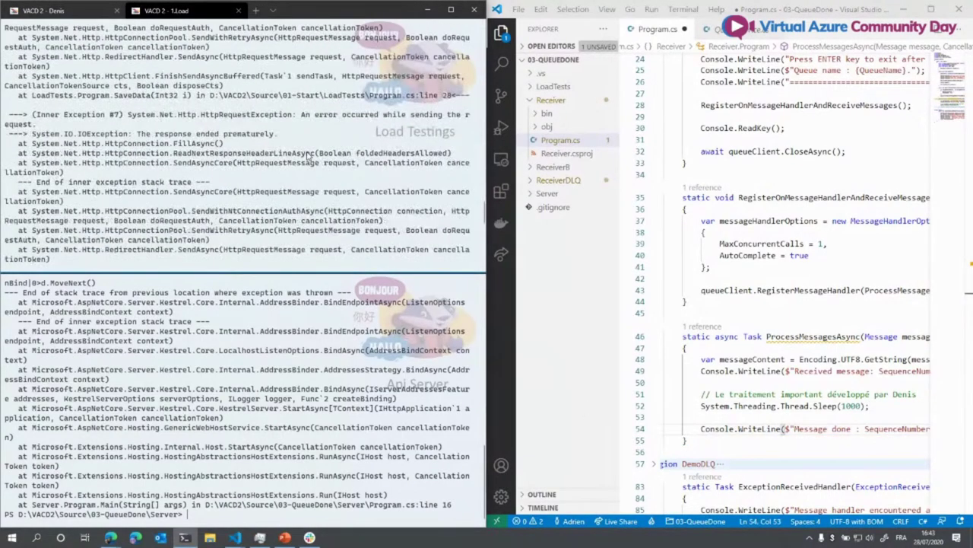
scroll(308, 156, "up", 15)
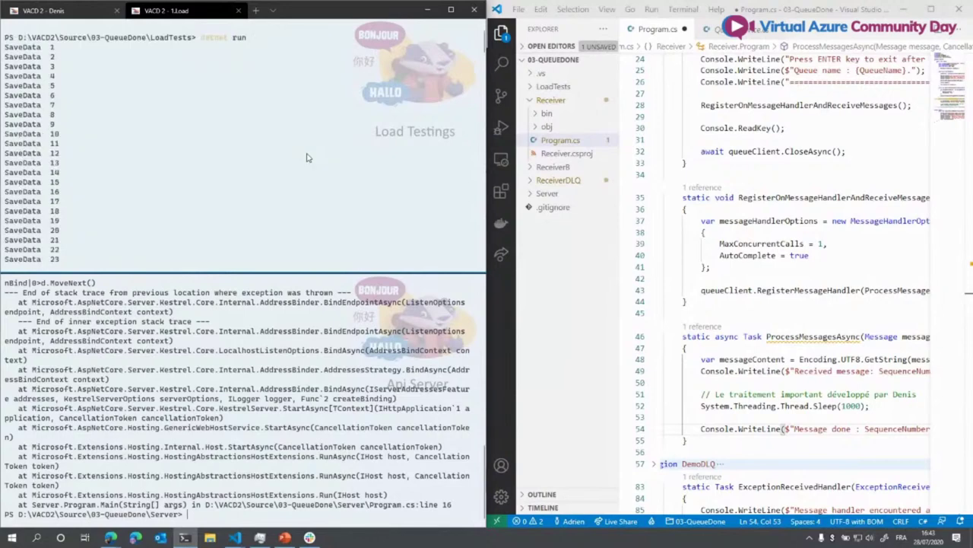
scroll(156, 92, "down", 5)
scroll(161, 101, "up", 3)
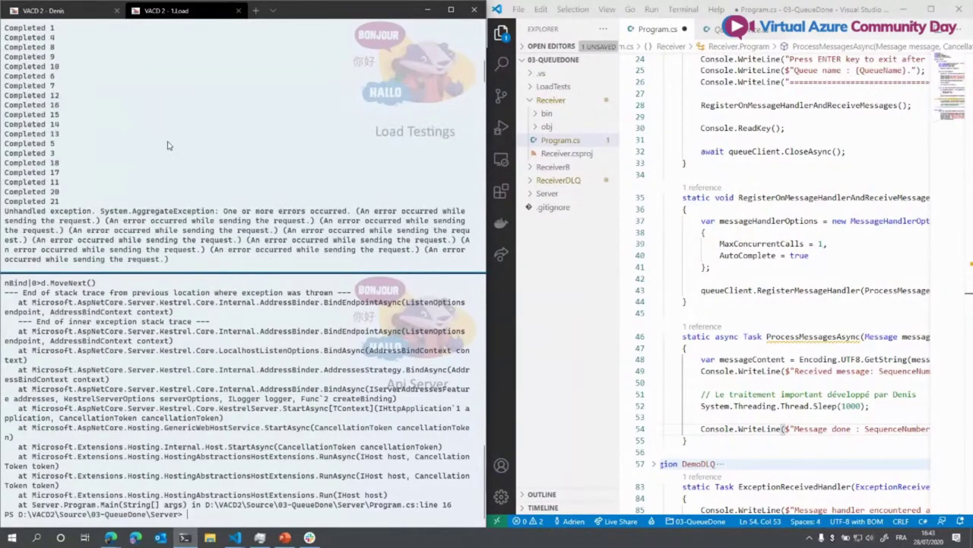
scroll(311, 221, "down", 1)
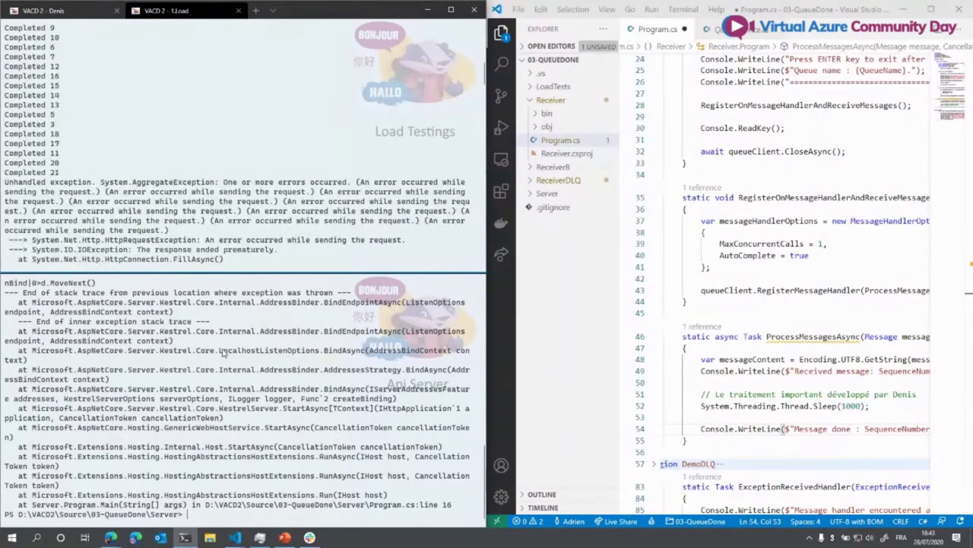
left_click(273, 11)
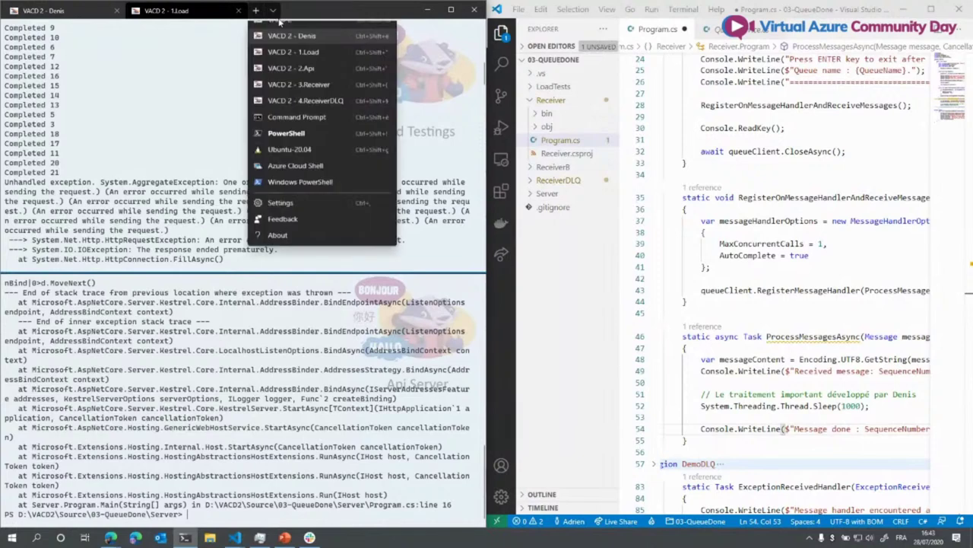
left_click(312, 95, "alt")
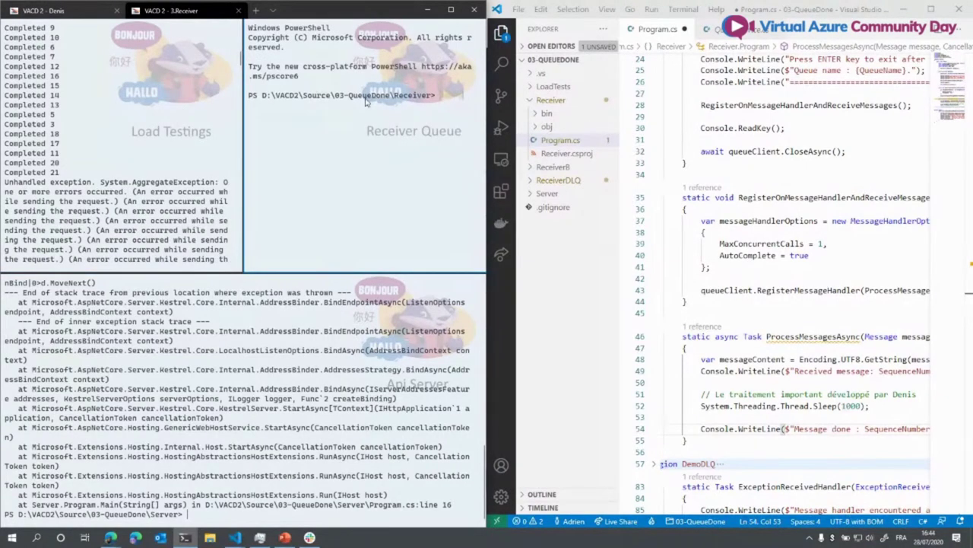
type("run")
scroll(155, 346, "up", 10)
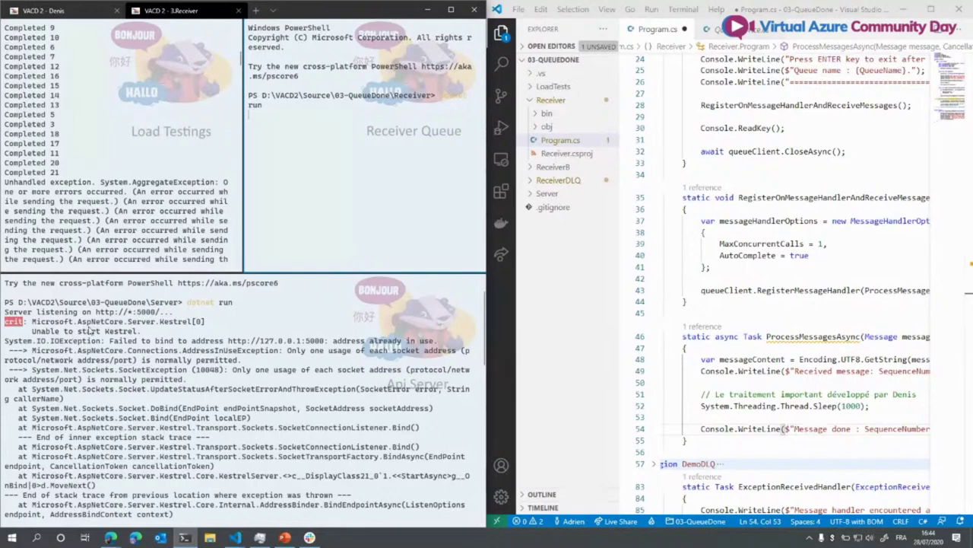
Stop the old 01-QueueStart server with Ctrl+C.
left_click(67, 11)
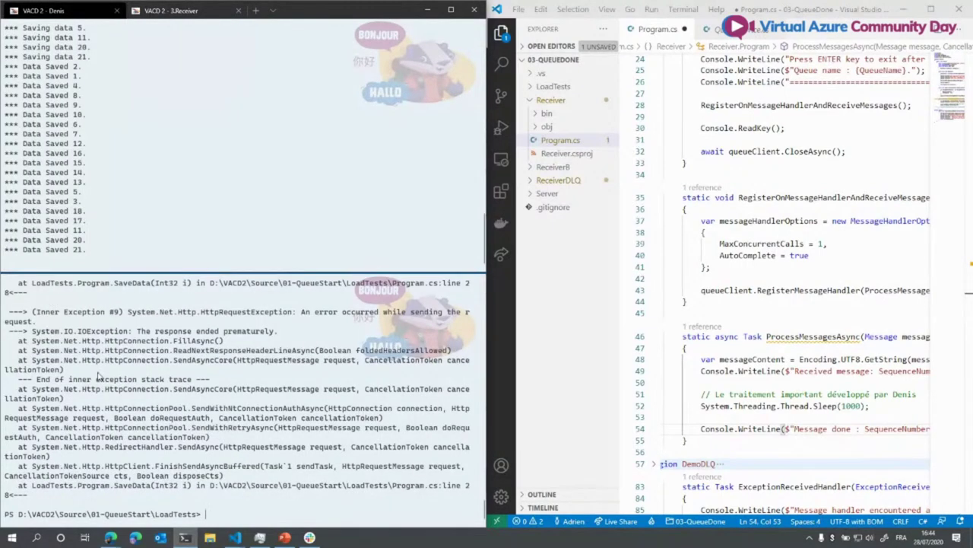
left_click(111, 235)
key("ctrl+c")
key("ctrl+c")
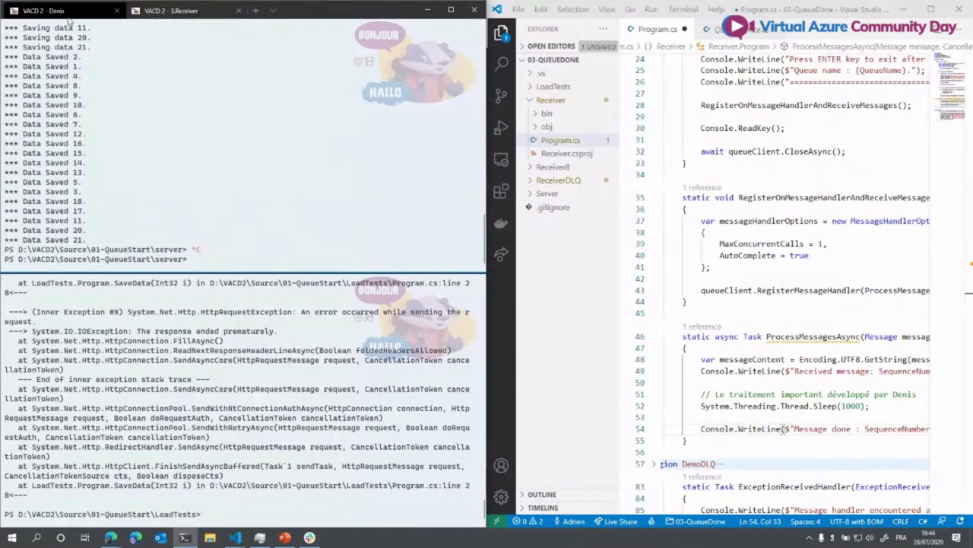
Clear the Api Server pane and start the 03-QueueDone server with dotnet run on port 5000.
key("alt+Tab")
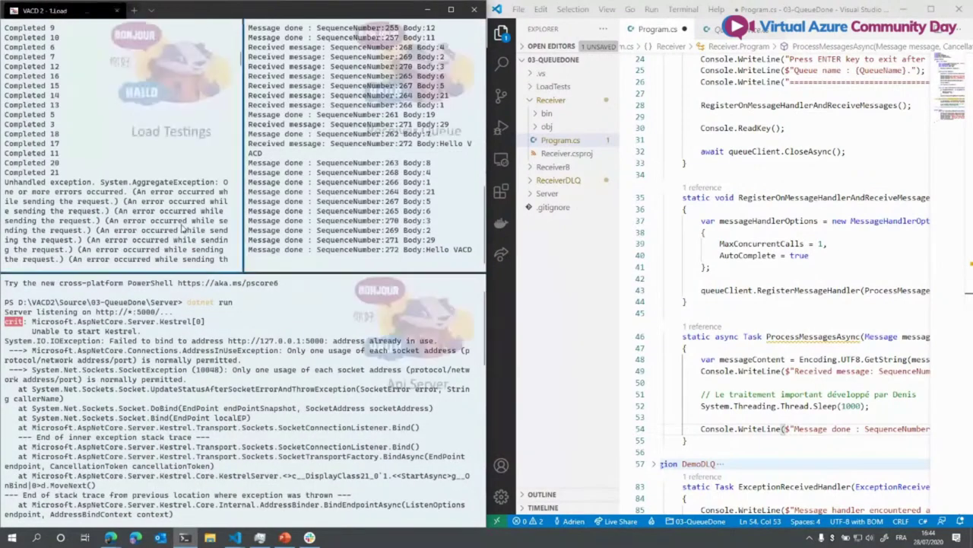
type("dotnet run")
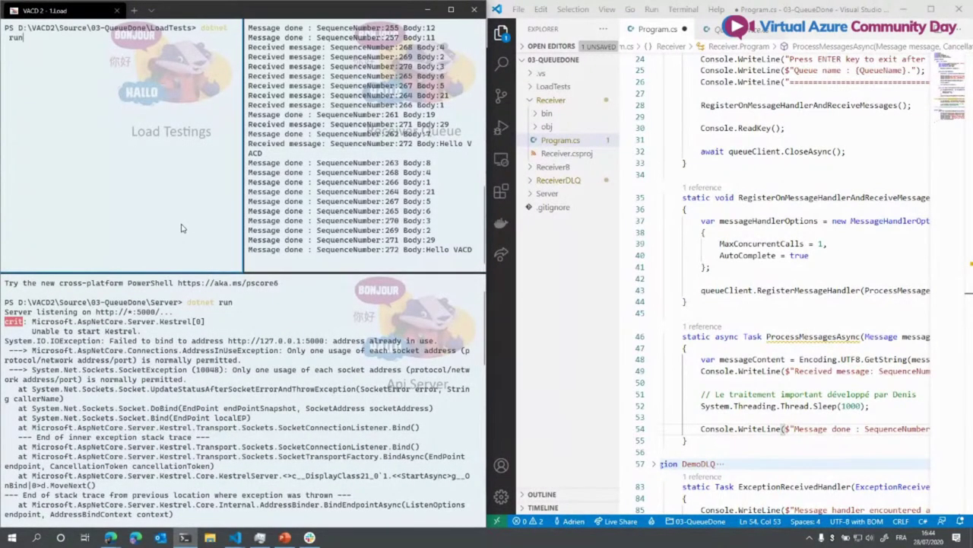
key("alt+Down")
scroll(263, 439, "down", 7)
key("ctrl+l")
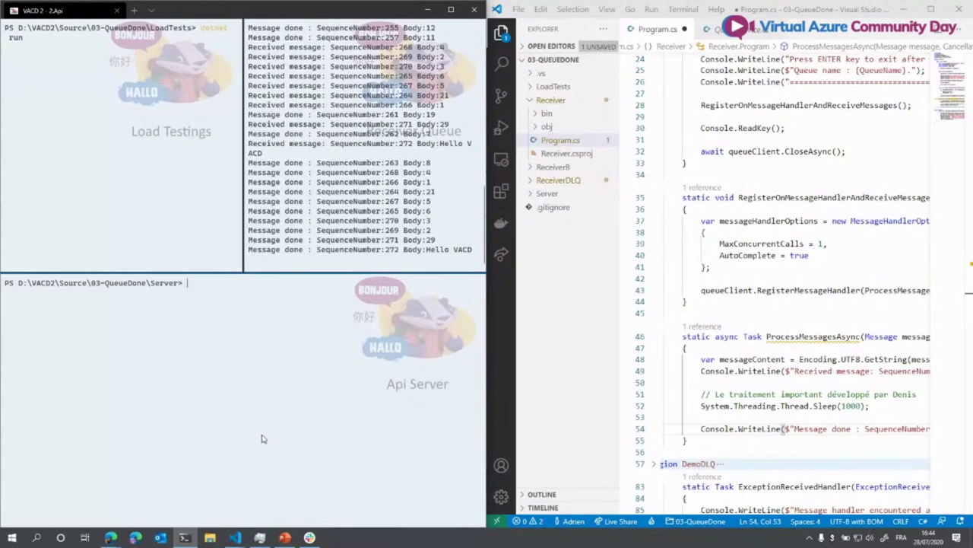
type("dotnet run")
key("Return")
scroll(357, 205, "up", 3)
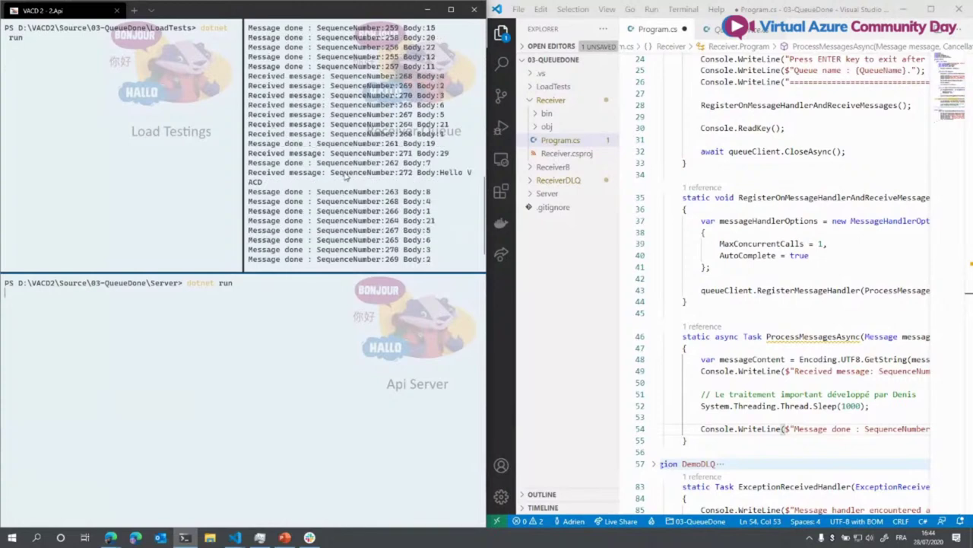
scroll(345, 176, "up", 3)
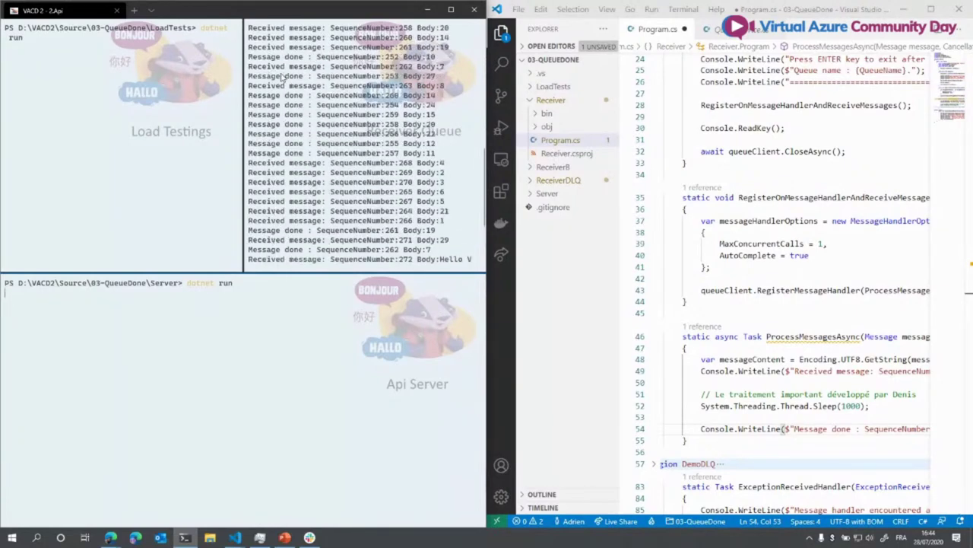
scroll(281, 77, "up", 2)
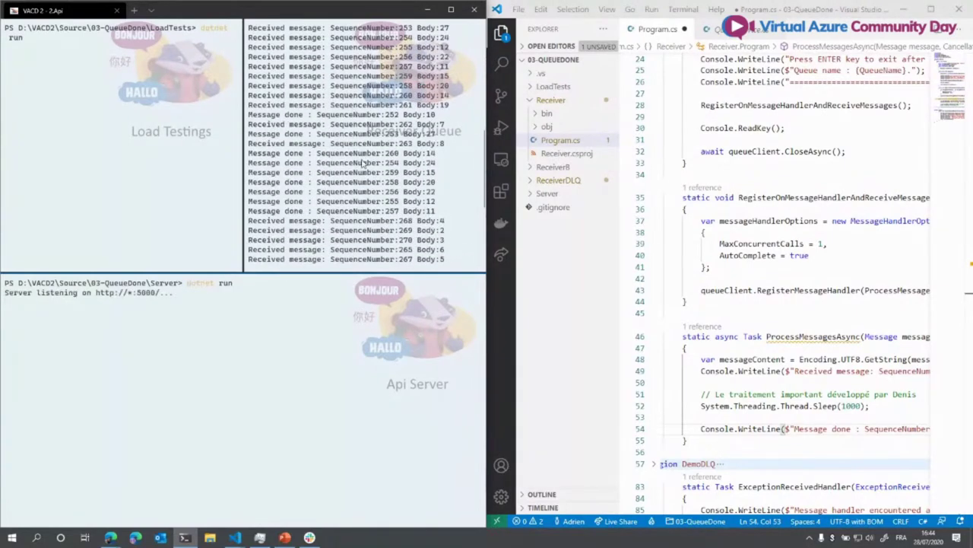
scroll(363, 163, "down", 3)
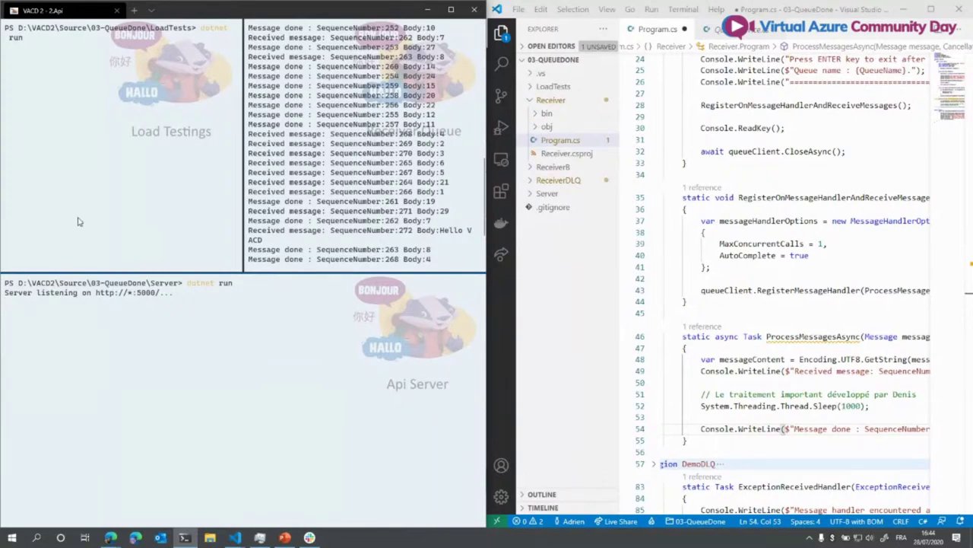
left_click(76, 122)
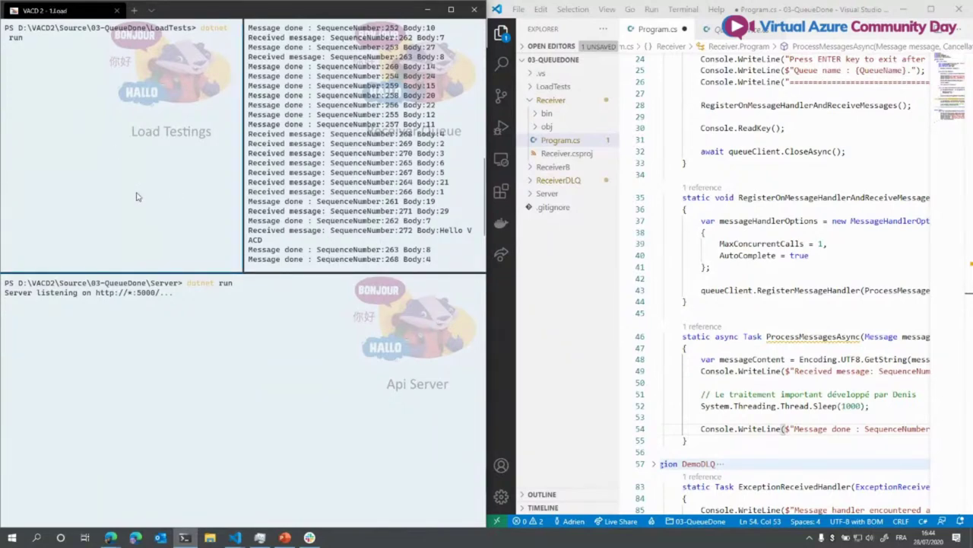
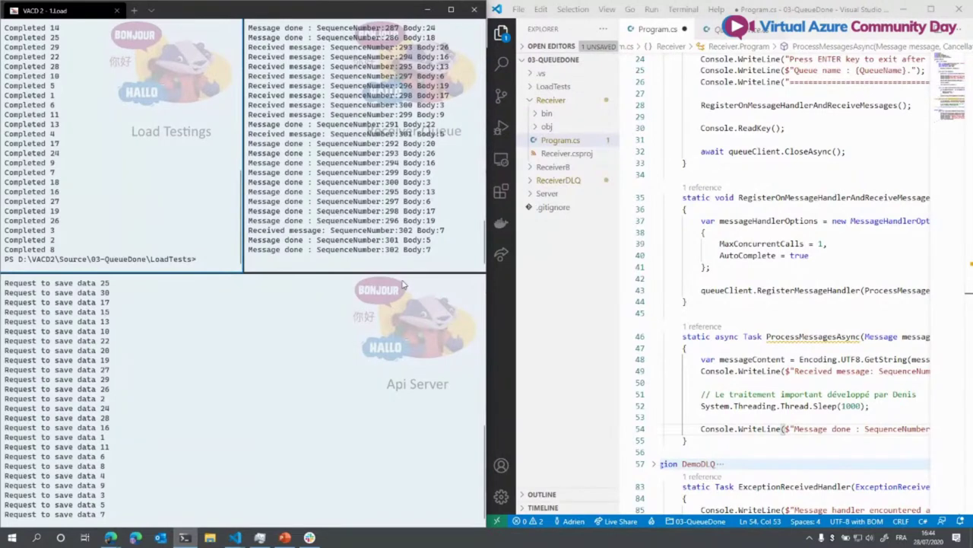
Expand the DemoDLQ region and uncomment its ProcessMessagesAsync and IsValidMessage code.
scroll(741, 280, "down", 3)
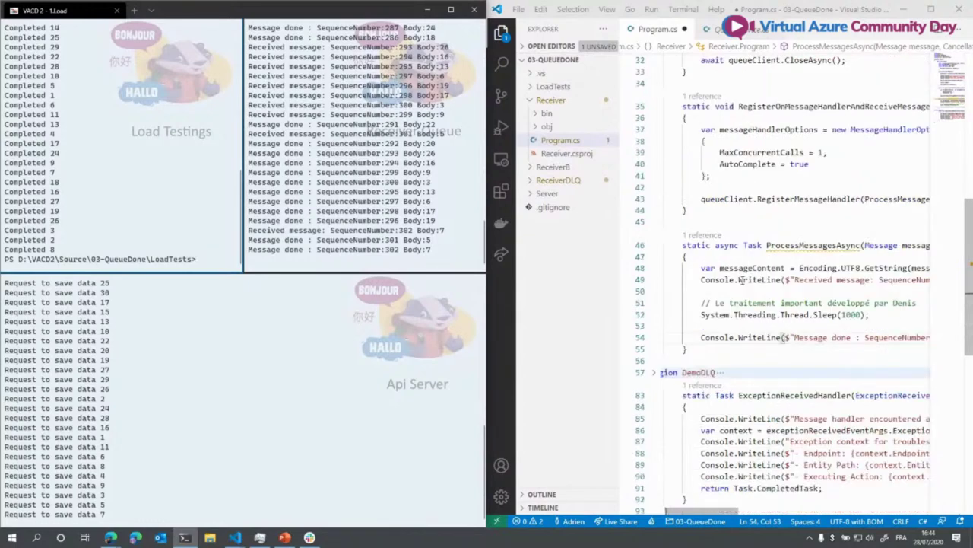
scroll(742, 280, "down", 3)
left_click(734, 220)
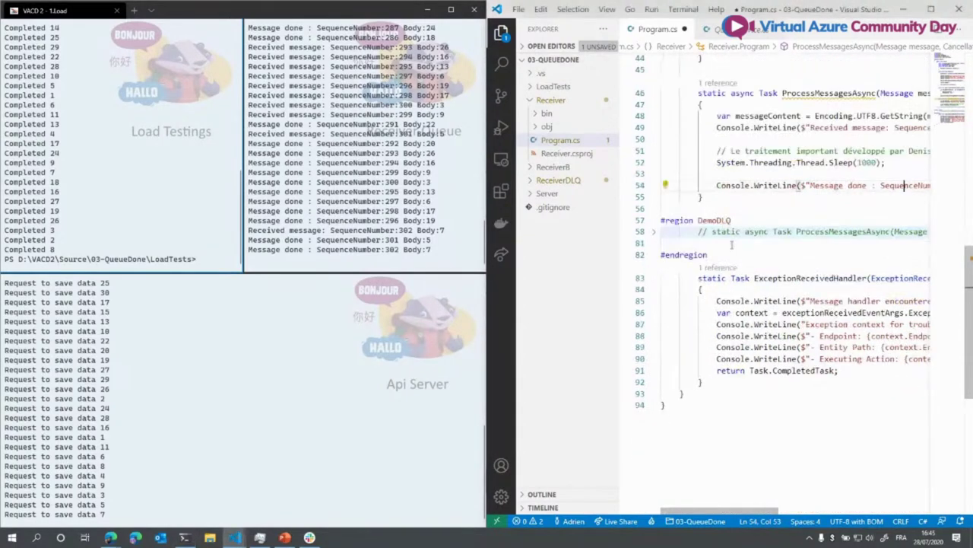
scroll(732, 244, "down", 2)
left_click(689, 171)
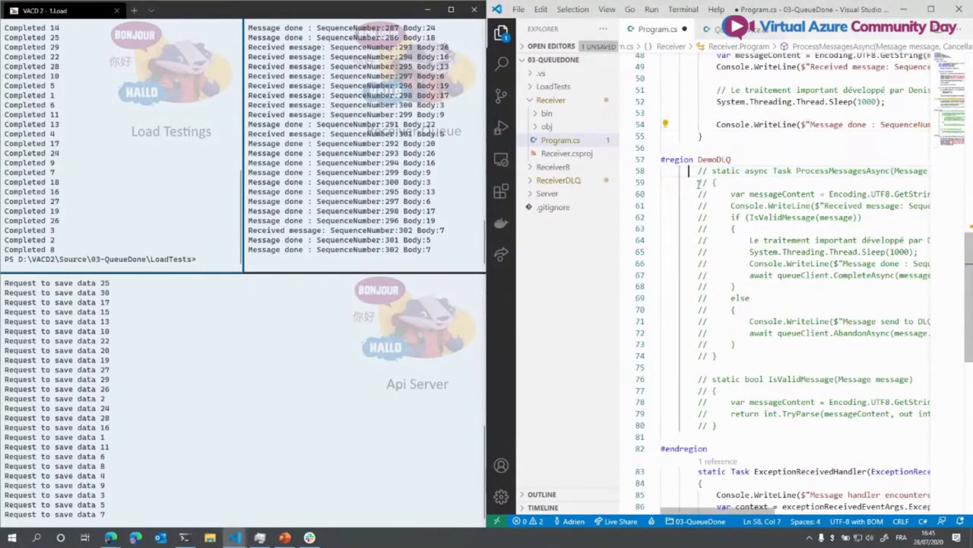
left_click_drag(698, 184, 751, 306)
key("ctrl+k")
key("ctrl+u")
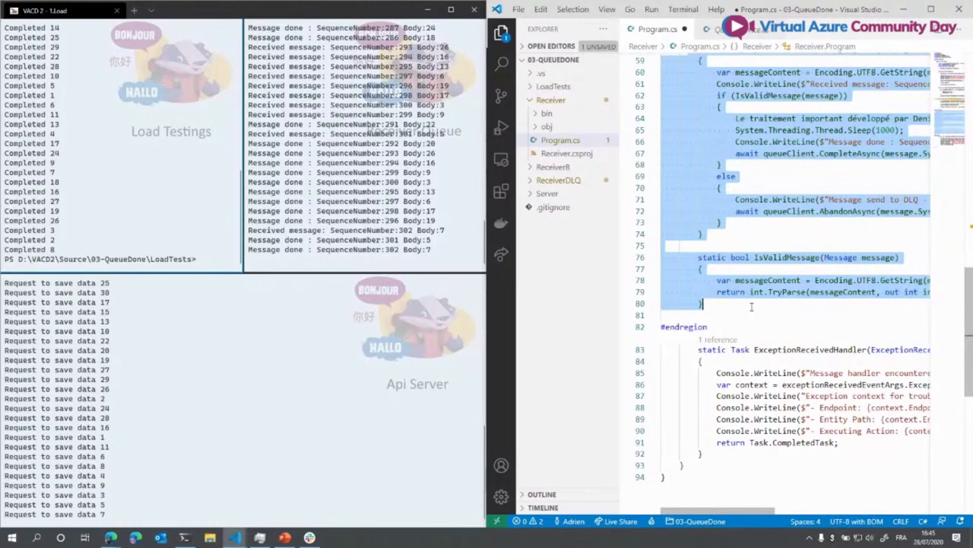
Comment out the original ProcessMessagesAsync method with Ctrl+K Ctrl+C.
scroll(707, 152, "up", 5)
left_click_drag(702, 154, 682, 167)
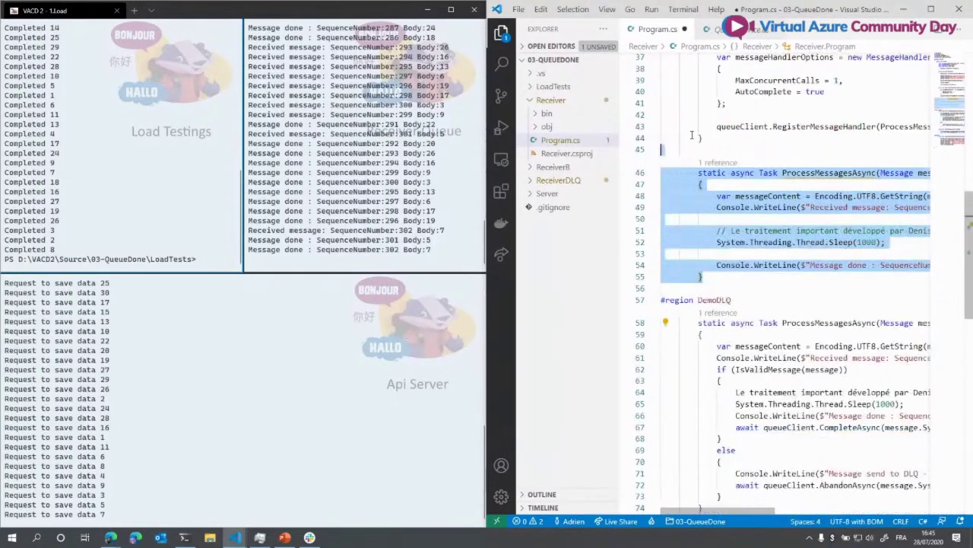
key("ctrl+k")
key("ctrl+c")
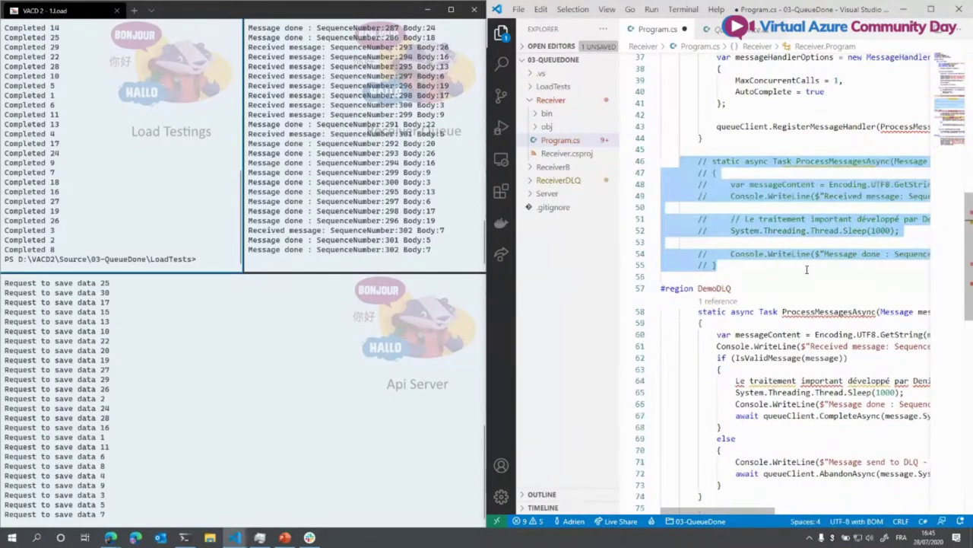
scroll(684, 167, "down", 2)
Comment out the 'Le traitement' line in the DemoDLQ handler with //.
left_click(799, 274)
scroll(798, 273, "down", 1)
left_click(735, 289)
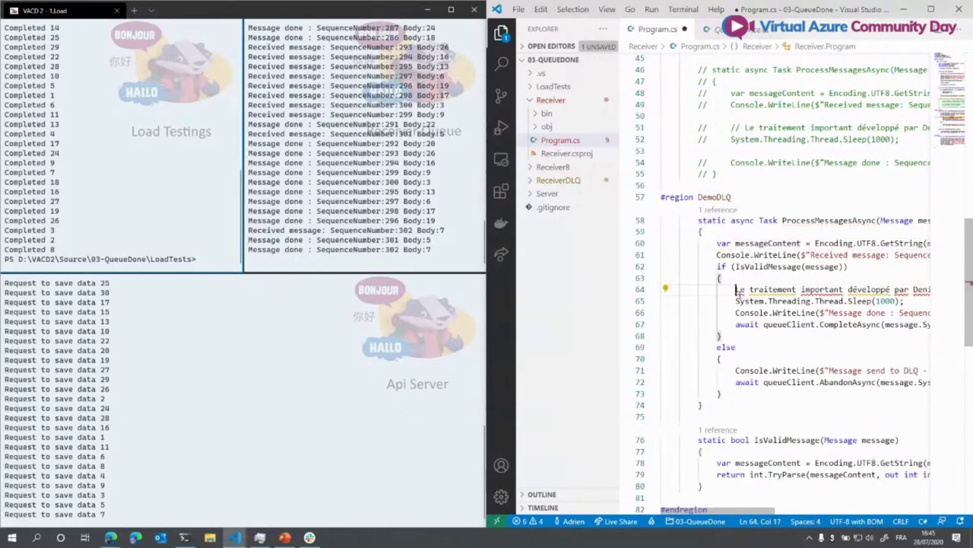
type("//")
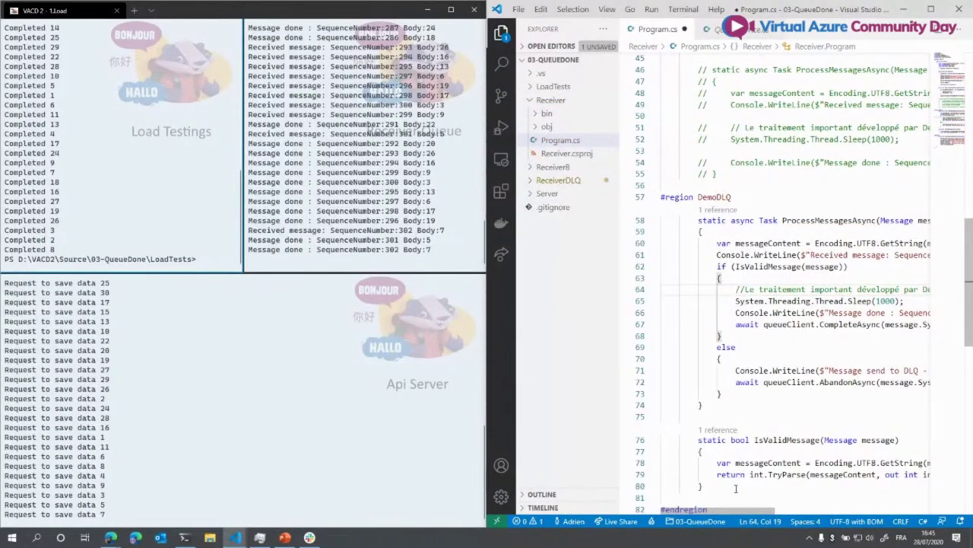
Change AutoComplete from true to false in the message handler options.
scroll(764, 473, "right", 2)
scroll(764, 473, "up", 4)
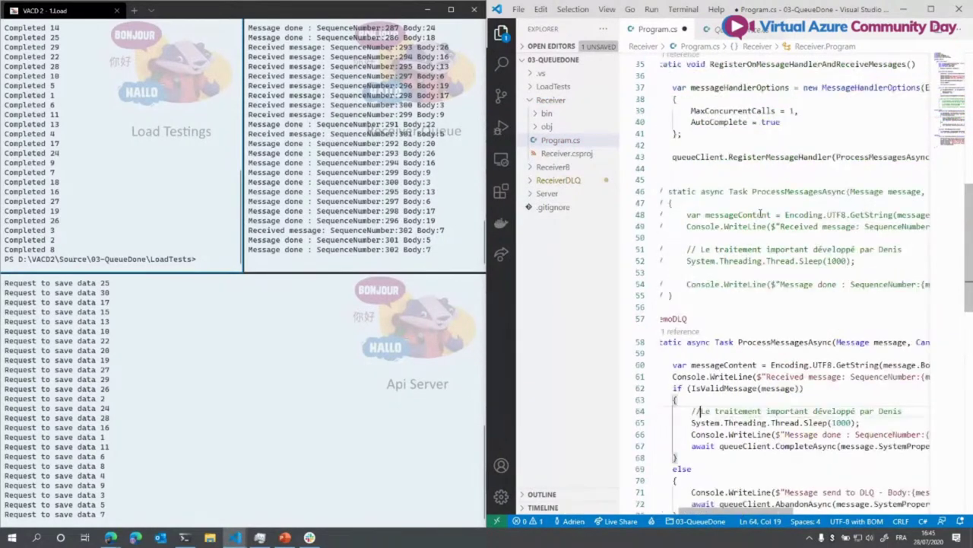
double_click(771, 122)
type("false,")
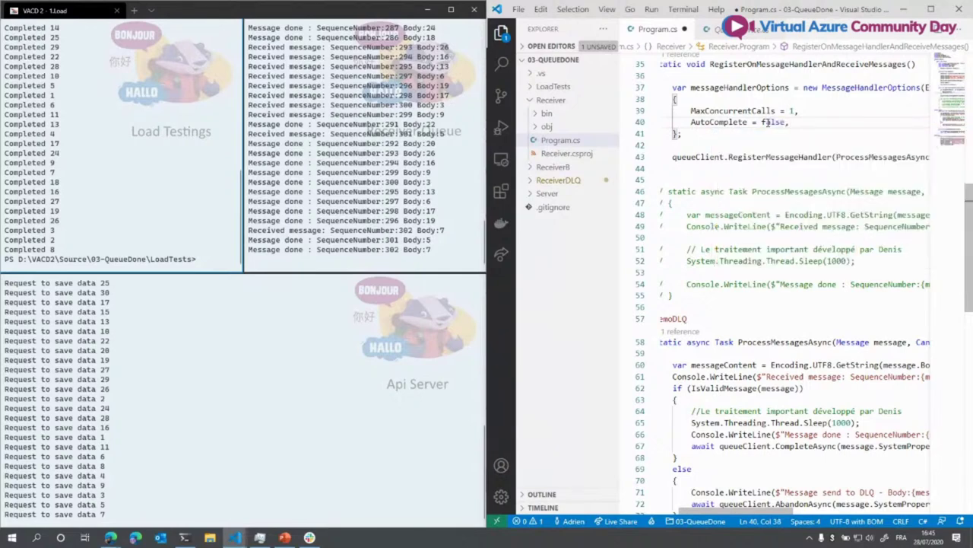
key("BackSpace")
Point out the CompleteAsync call, LockToken usage and AbandonAsync in the DemoDLQ handler.
scroll(740, 213, "down", 4)
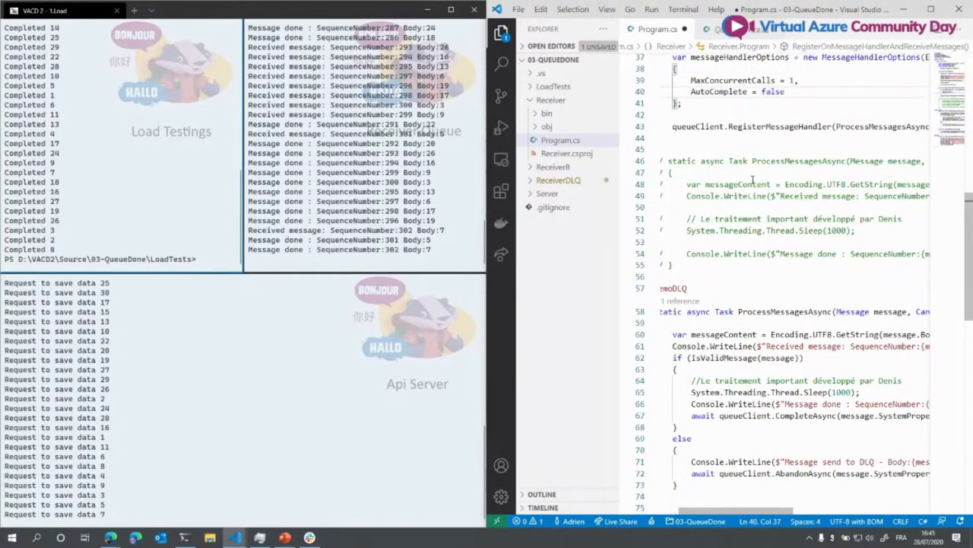
scroll(722, 262, "down", 1)
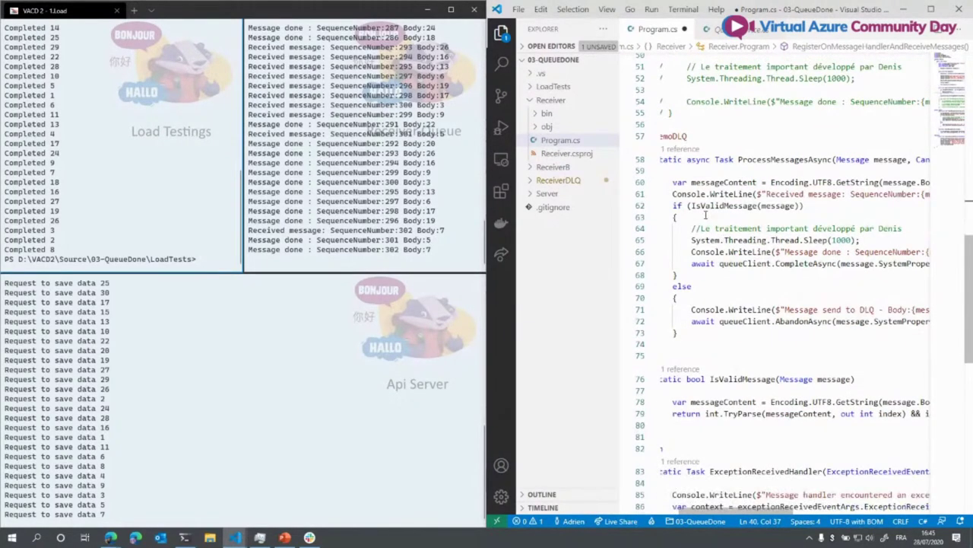
left_click(784, 263)
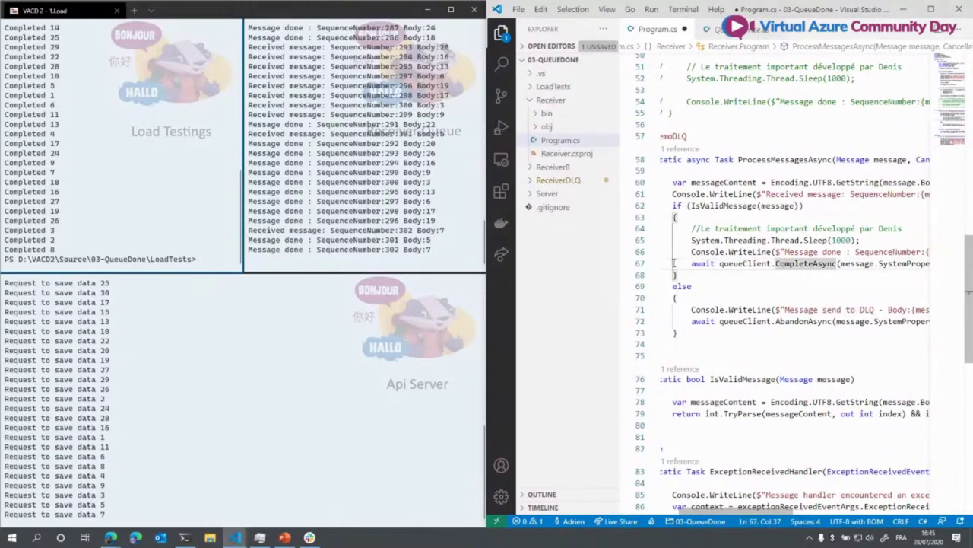
left_click_drag(688, 228, 825, 264)
left_click(825, 263)
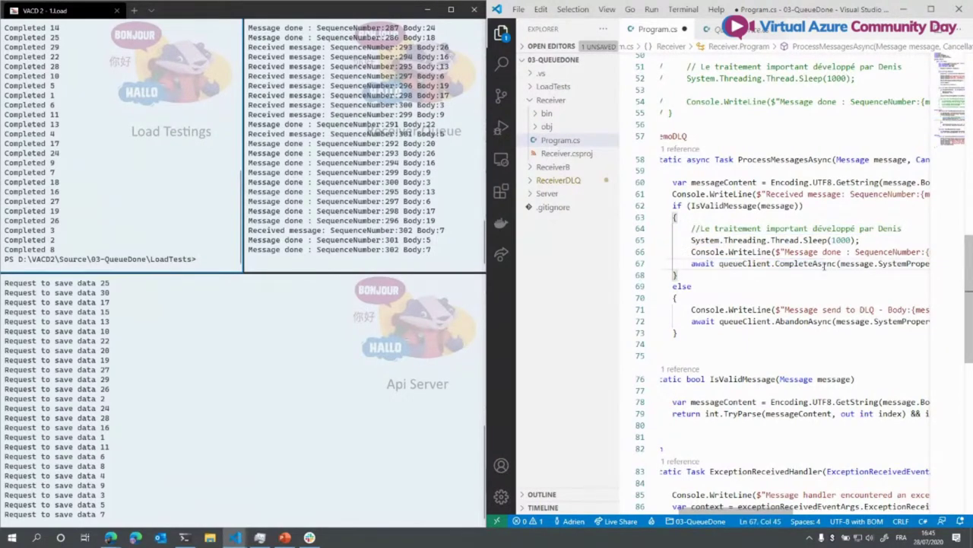
scroll(836, 265, "right", 3)
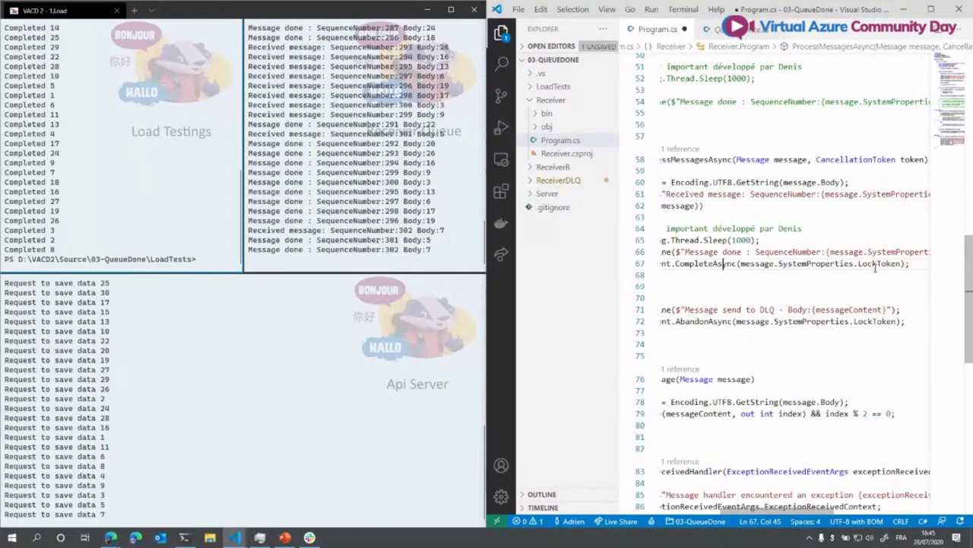
left_click(875, 263)
scroll(717, 498, "left", 3)
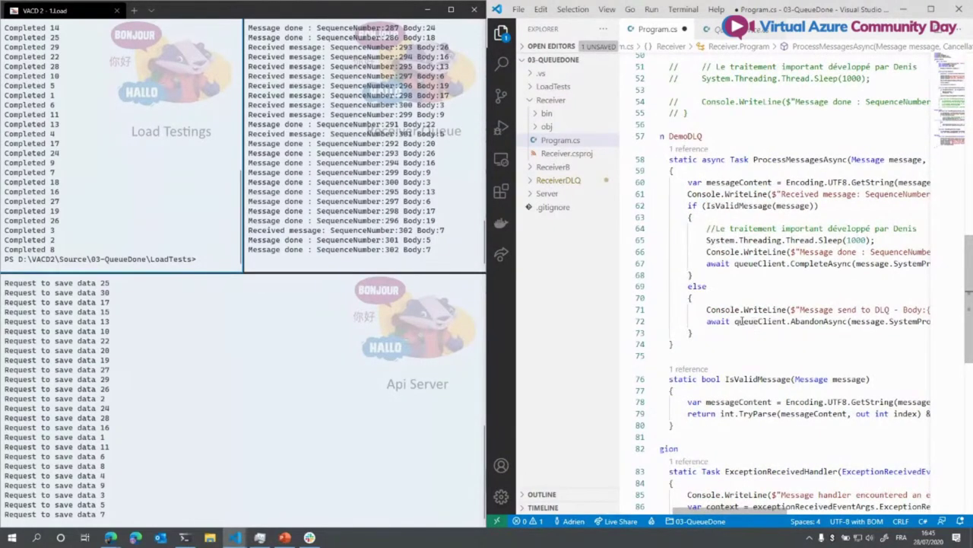
double_click(818, 321)
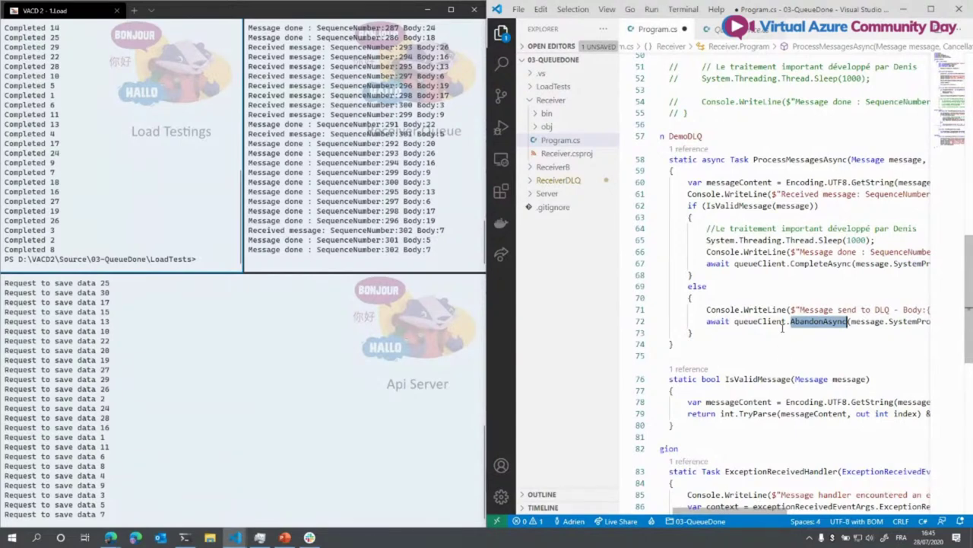
scroll(783, 327, "right", 3)
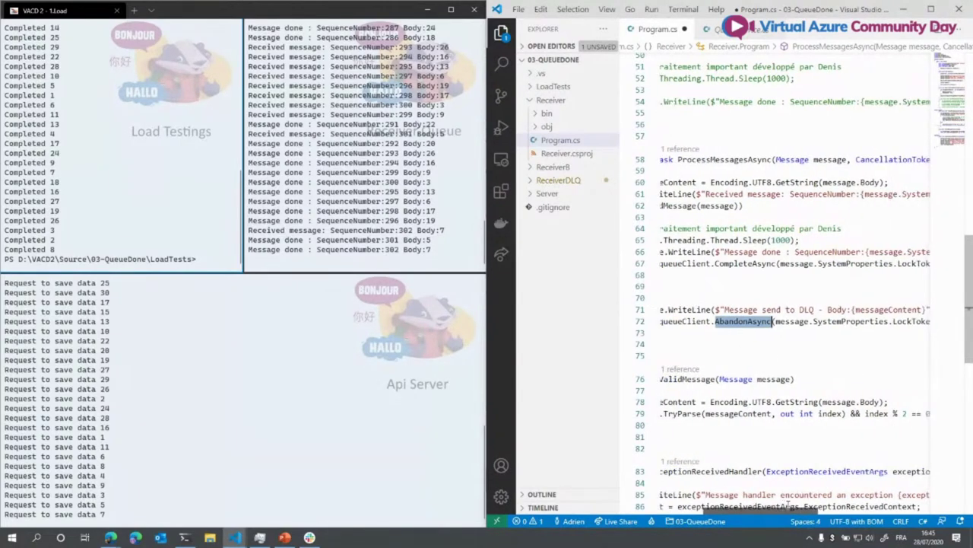
left_click(533, 182)
Open ReceiverDLQ's Program.cs and highlight its 'demoqueue/$deadletterqueue' queue name, then scroll to the handler options.
left_click(542, 220)
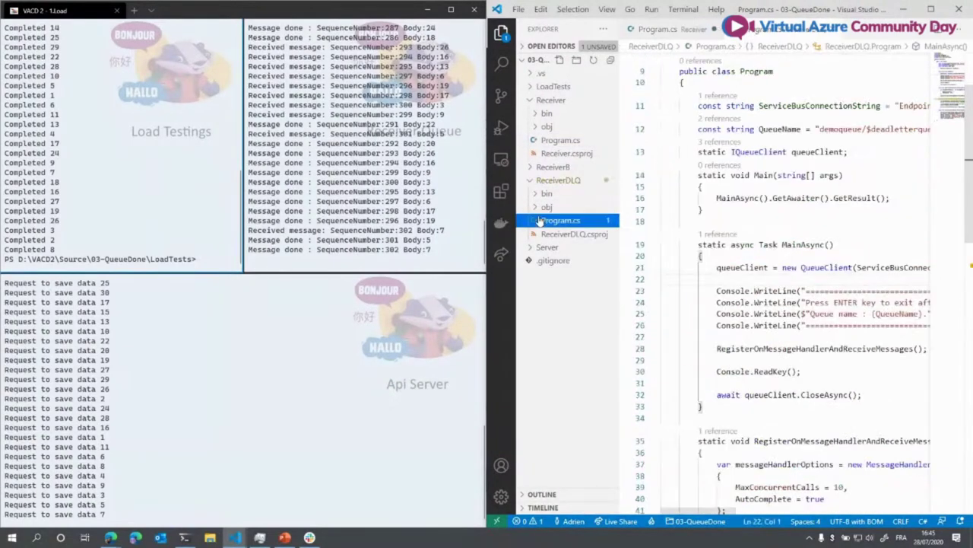
scroll(726, 217, "up", 1)
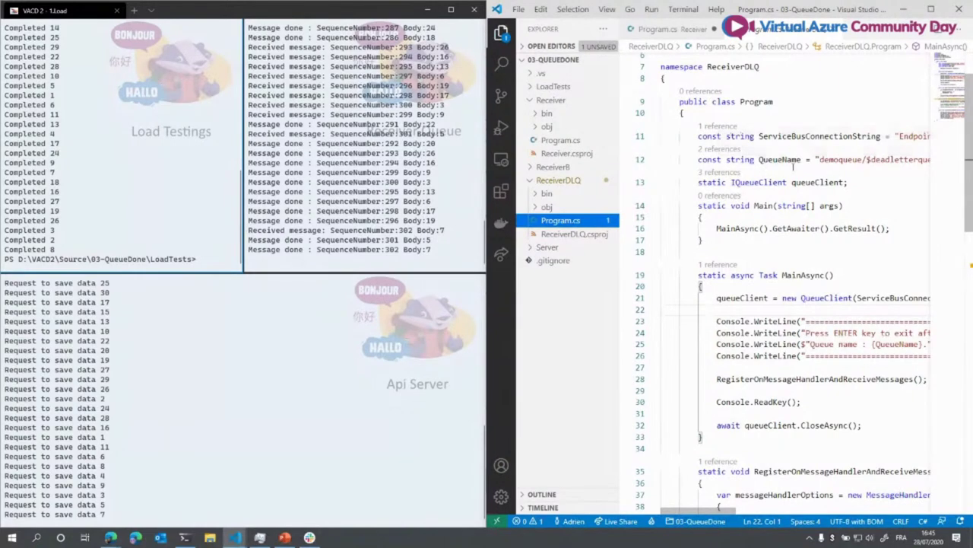
left_click_drag(820, 160, 862, 160)
left_click(861, 160)
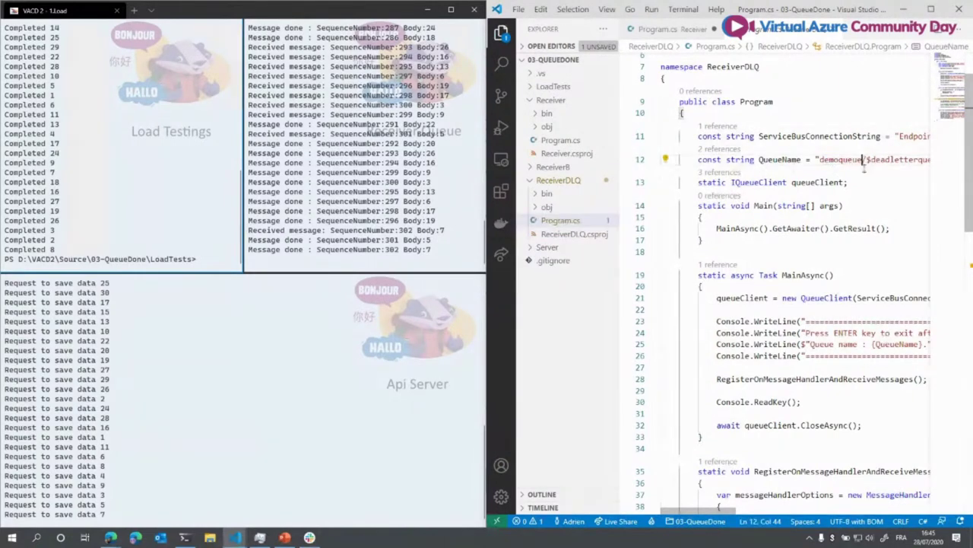
scroll(816, 193, "right", 2)
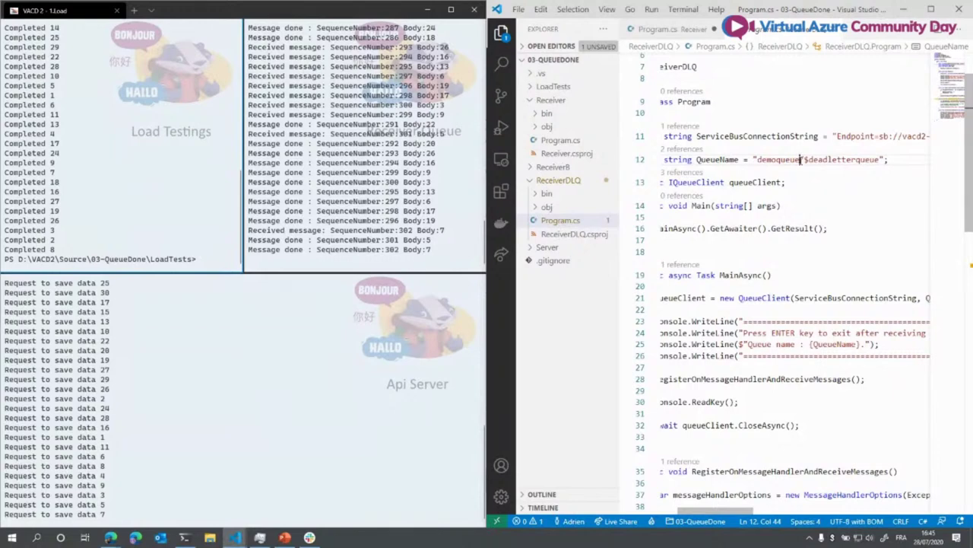
left_click_drag(804, 160, 887, 160)
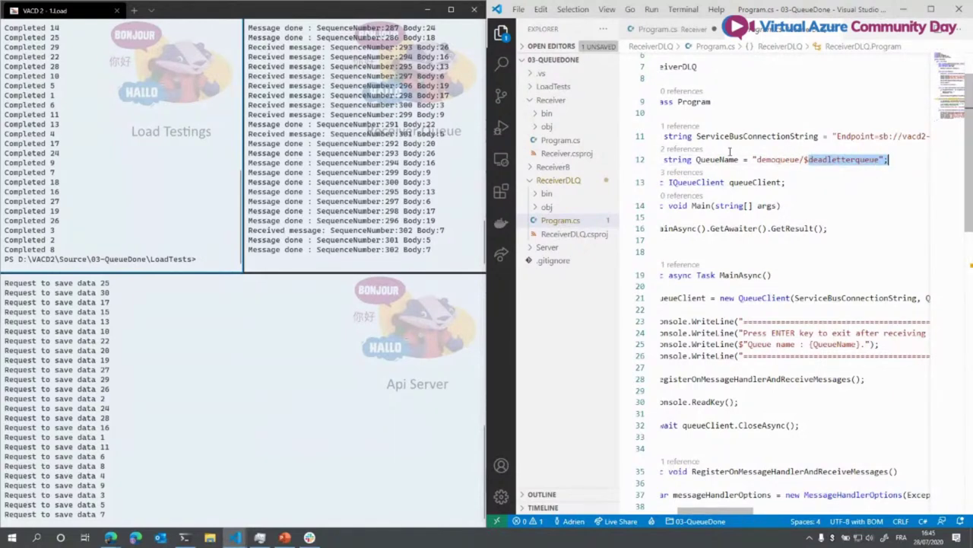
double_click(772, 161)
scroll(773, 160, "down", 4)
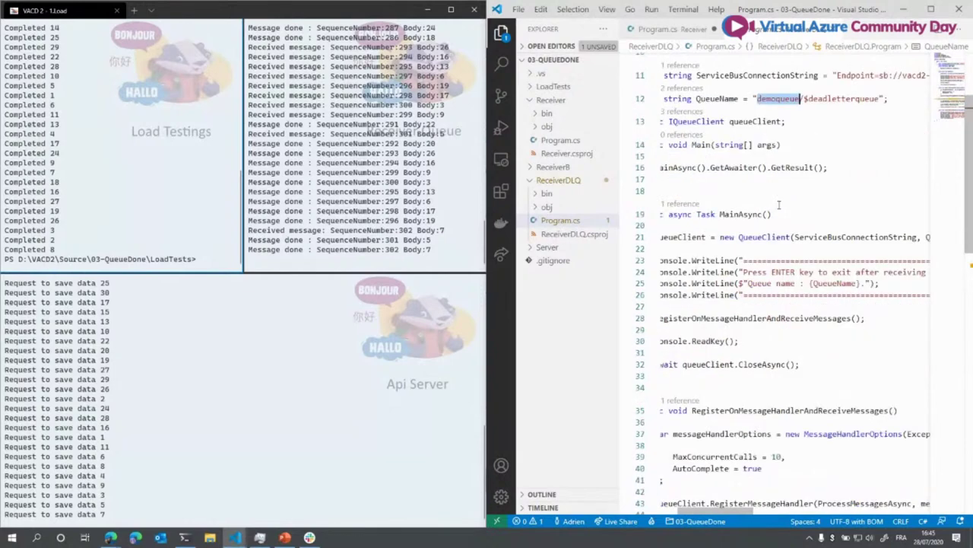
scroll(766, 300, "down", 3)
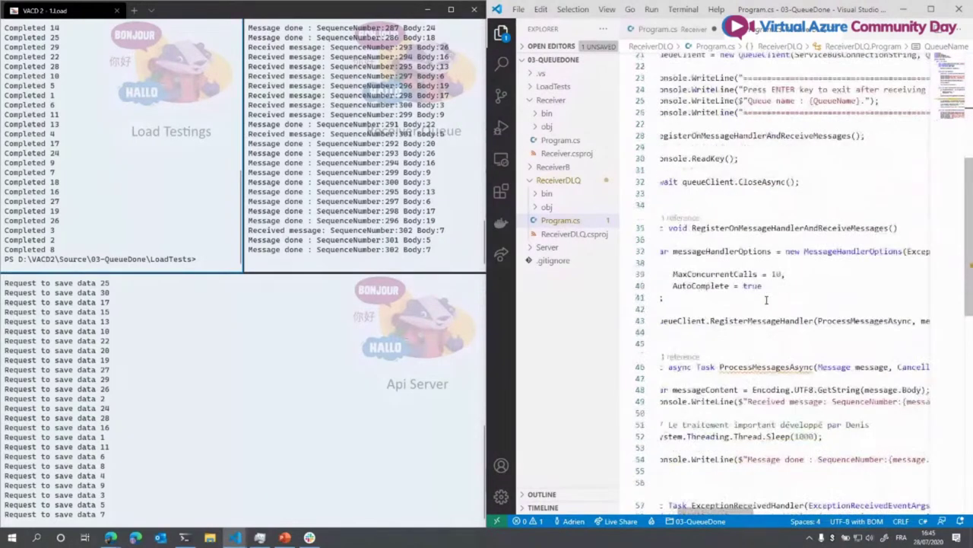
Return to the Receiver Program.cs and highlight IsValidMessage uses and the TryParse check.
left_click(667, 35)
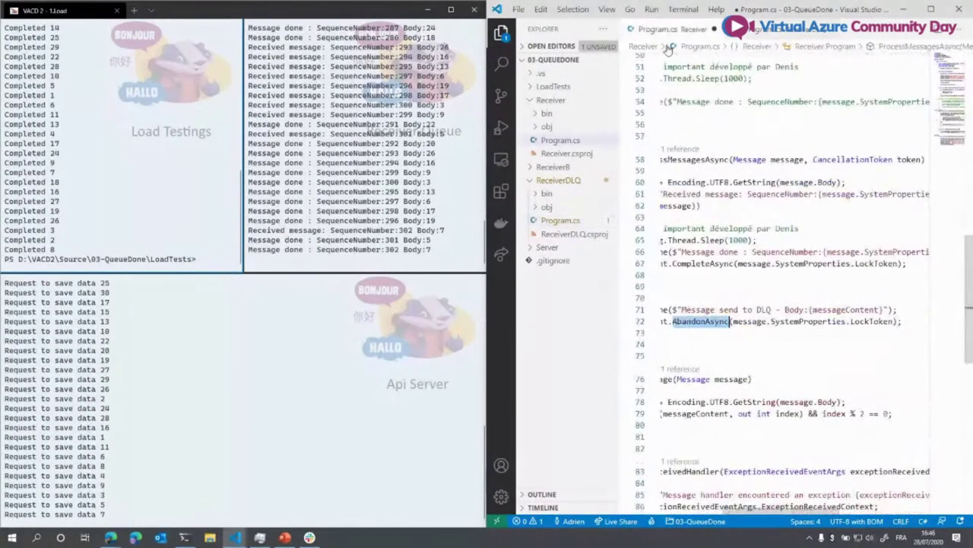
scroll(771, 356, "left", 3)
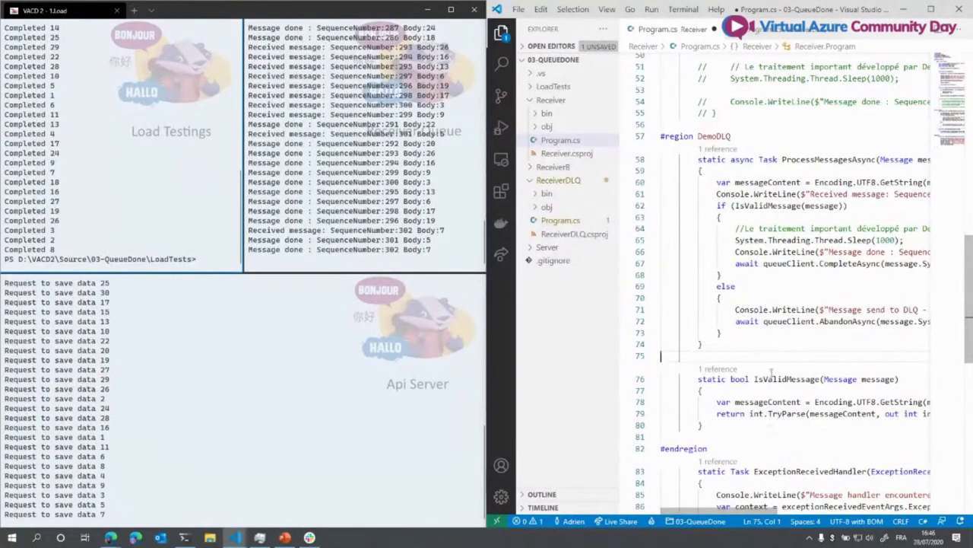
left_click(778, 378)
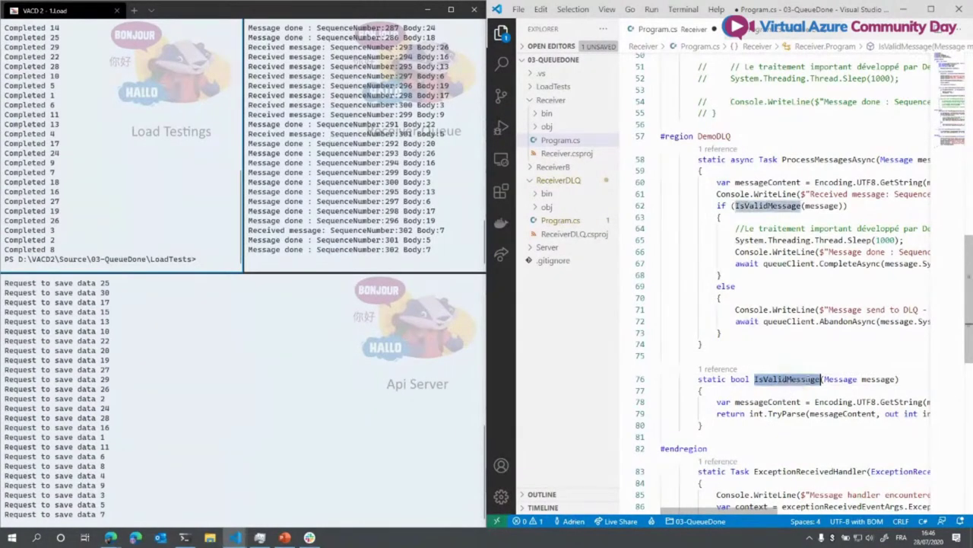
scroll(775, 320, "down", 2)
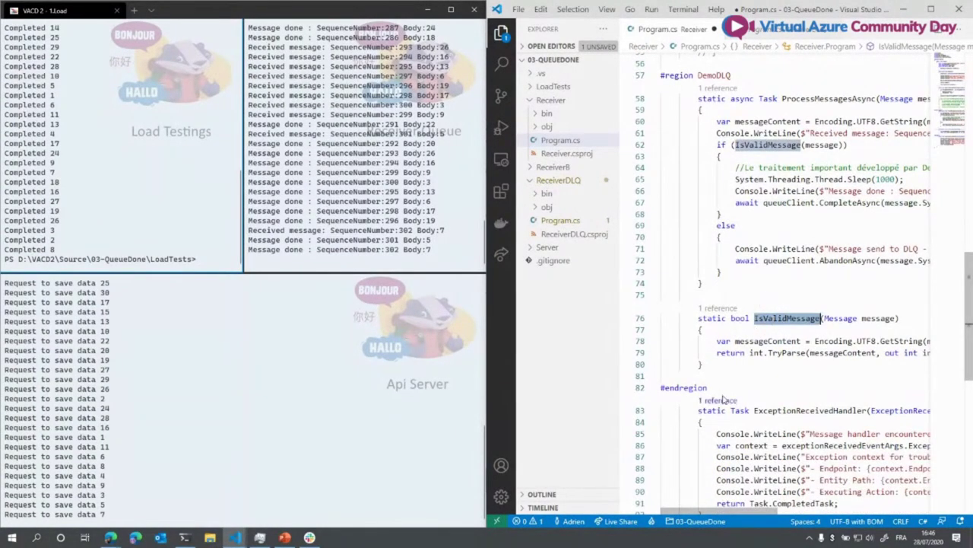
left_click_drag(751, 511, 806, 515)
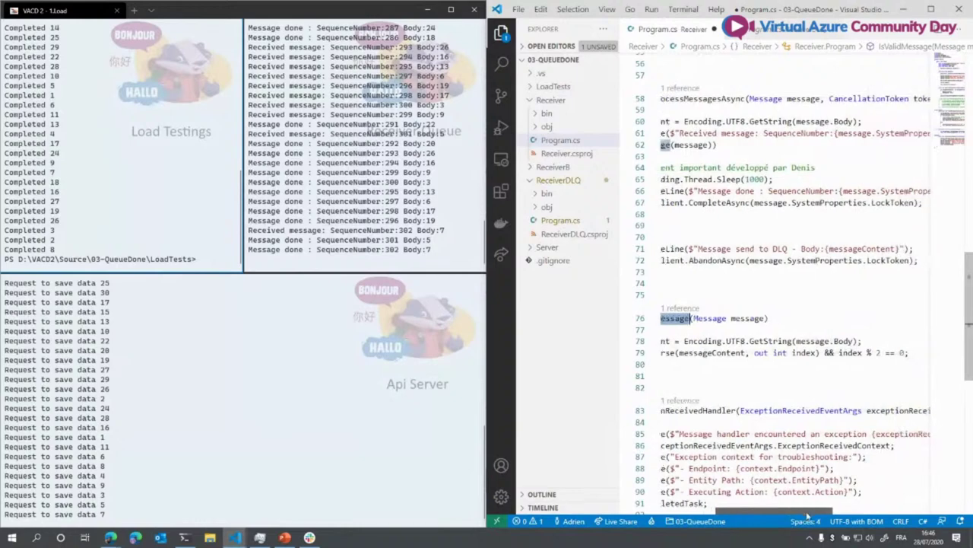
left_click_drag(903, 354, 768, 355)
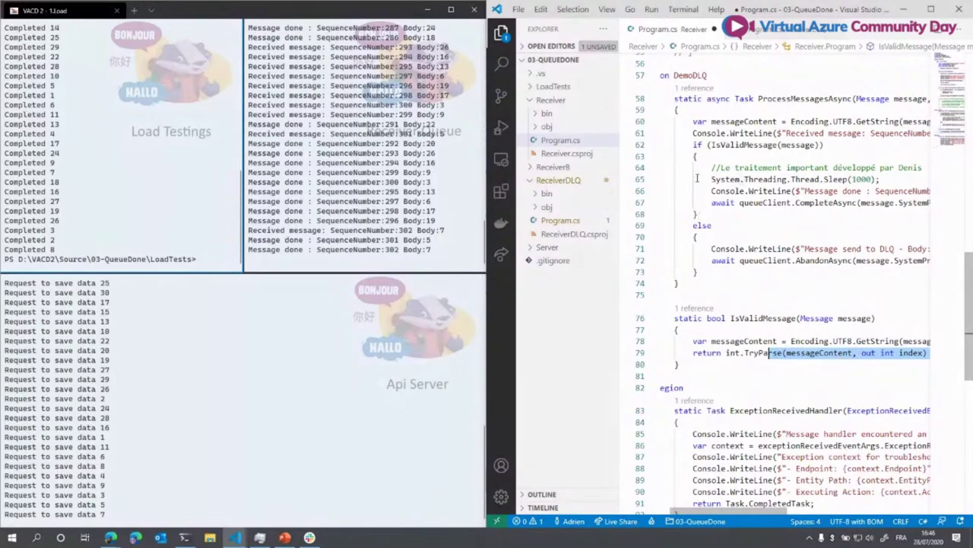
Highlight the valid-message processing lines and the else block that abandons invalid messages.
left_click_drag(696, 178, 858, 202)
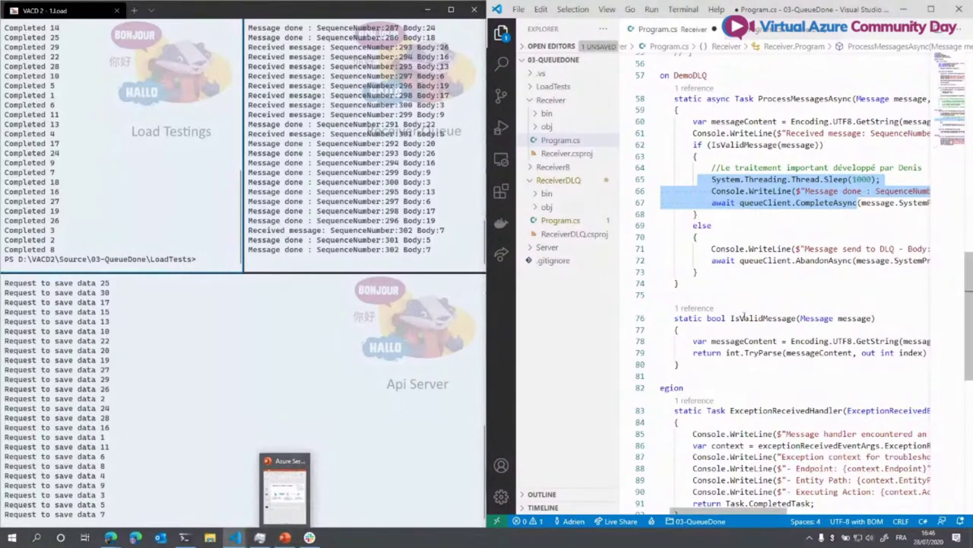
left_click(736, 260)
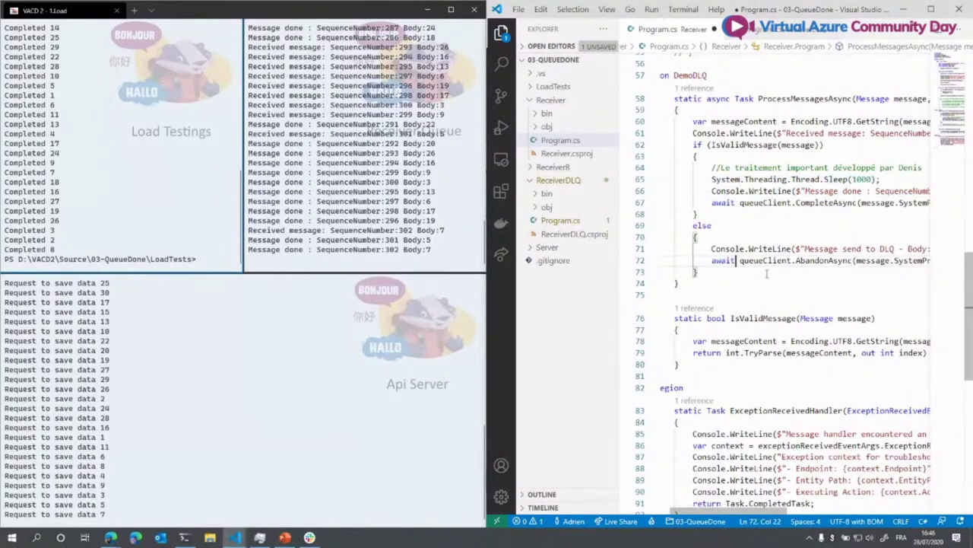
left_click_drag(766, 273, 743, 219)
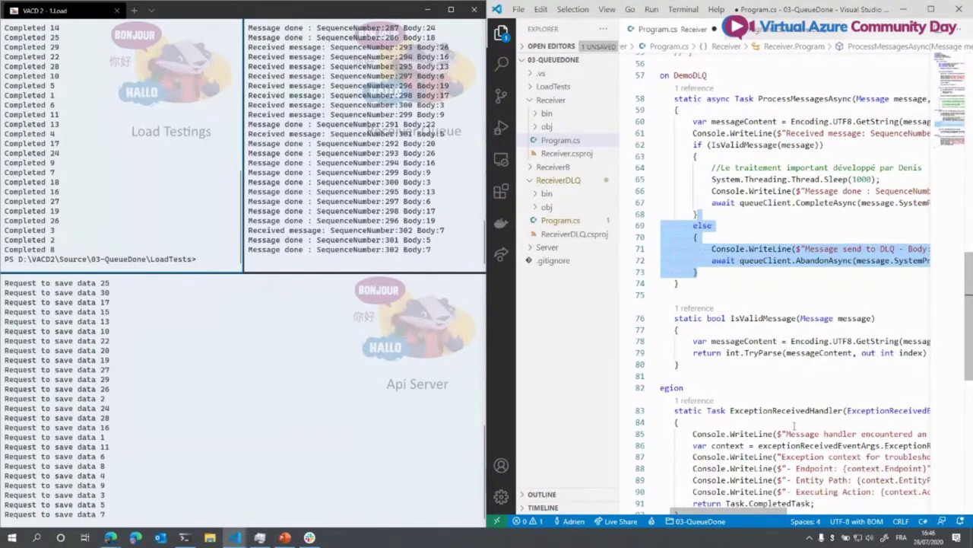
left_click(761, 295)
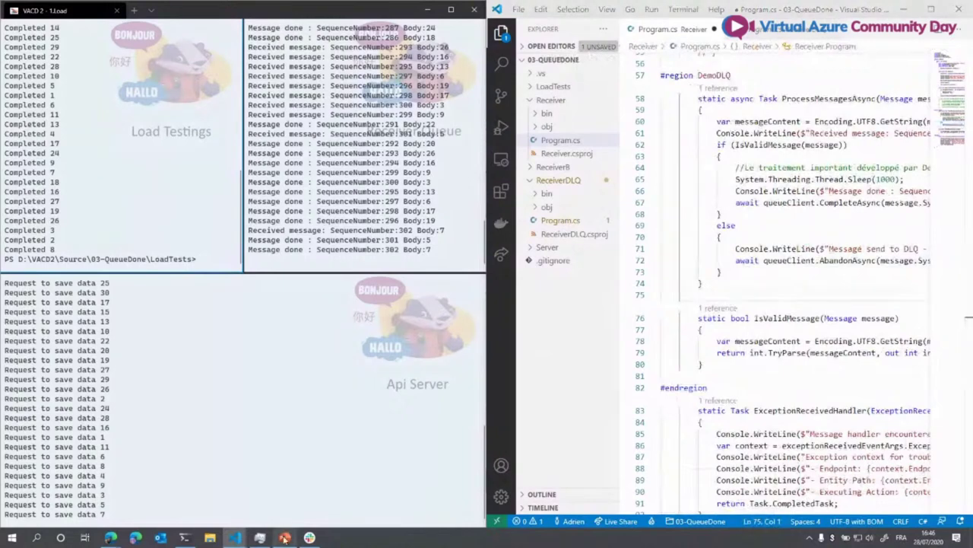
left_click(285, 537)
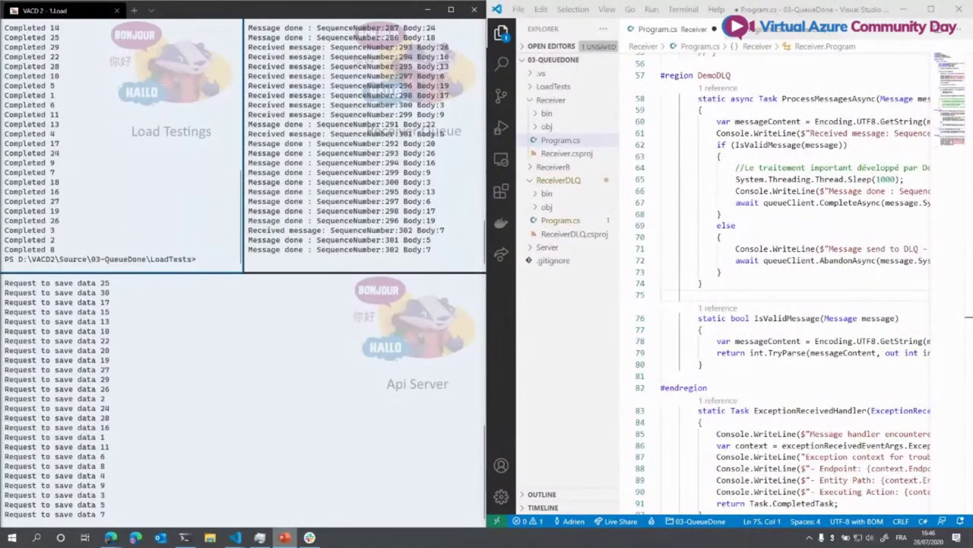
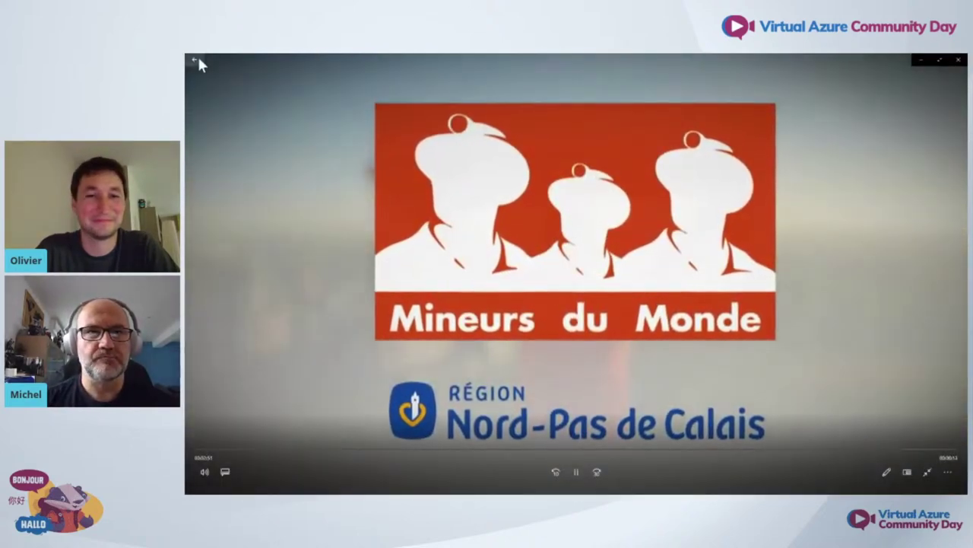
Close the Mineurs du Monde video and Films et TV, then open WP_000017.jpg.
double_click(659, 76)
left_click(955, 59)
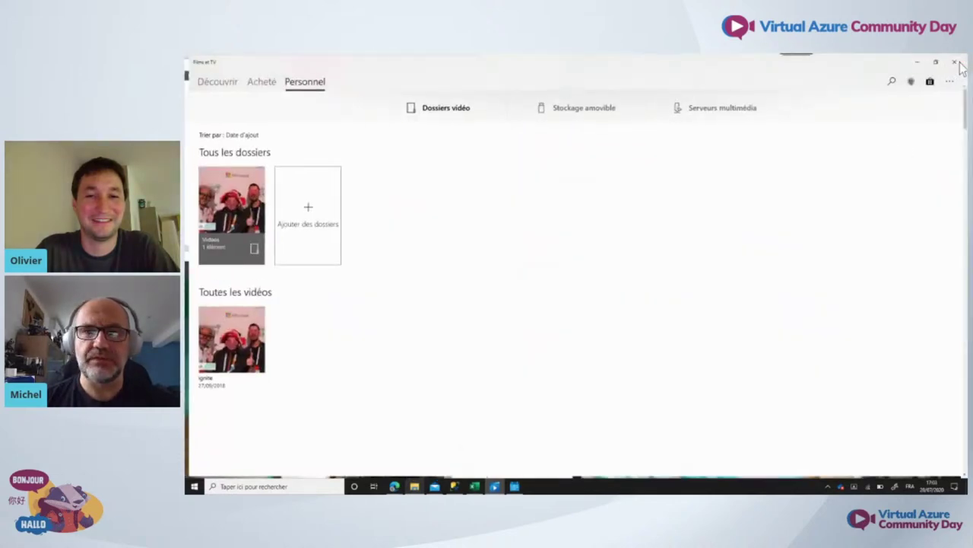
left_click(959, 60)
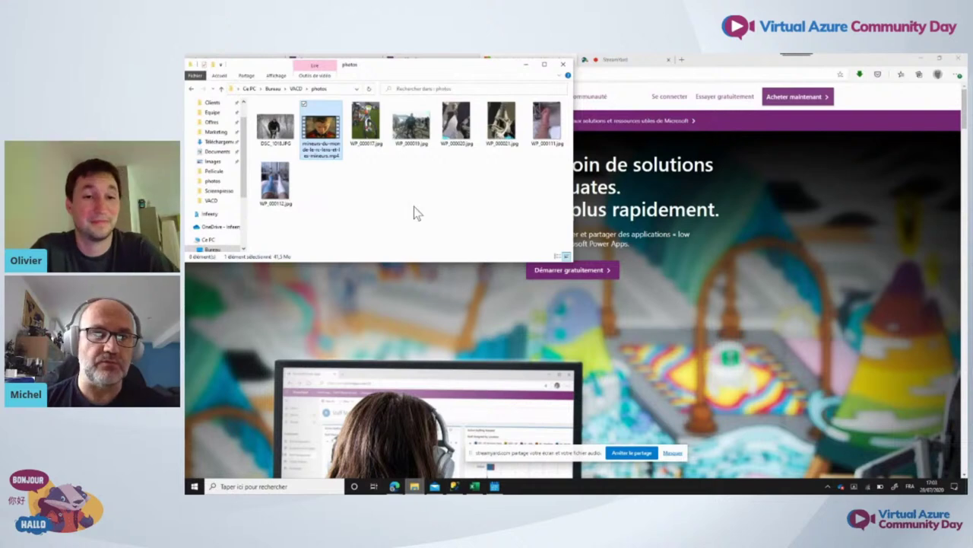
double_click(378, 131)
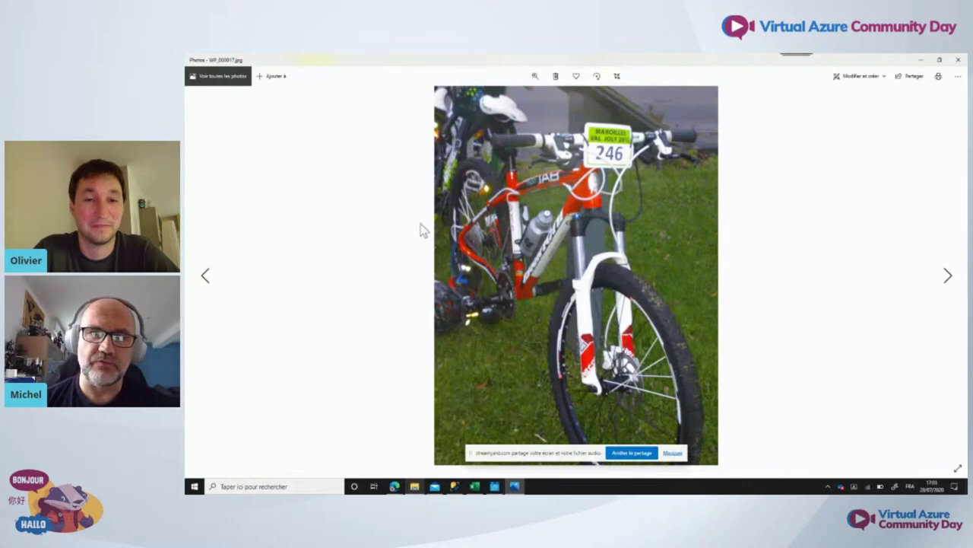
Advance five photos forward in Windows Photos.
left_click(950, 279)
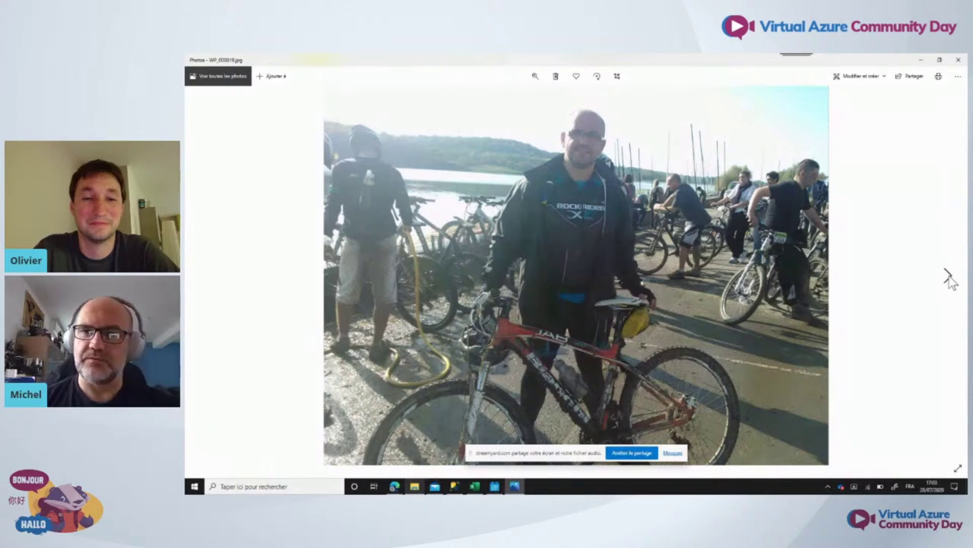
left_click(949, 279)
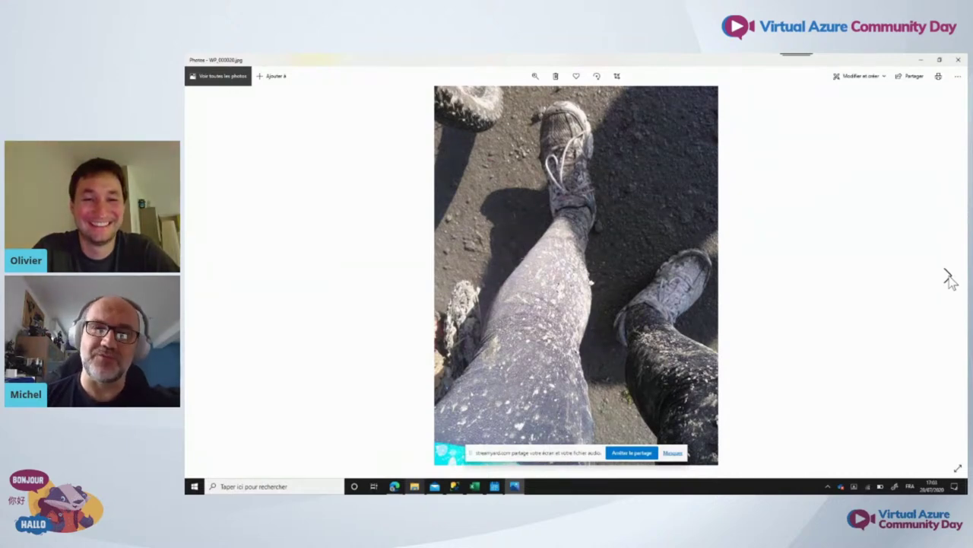
left_click(949, 278)
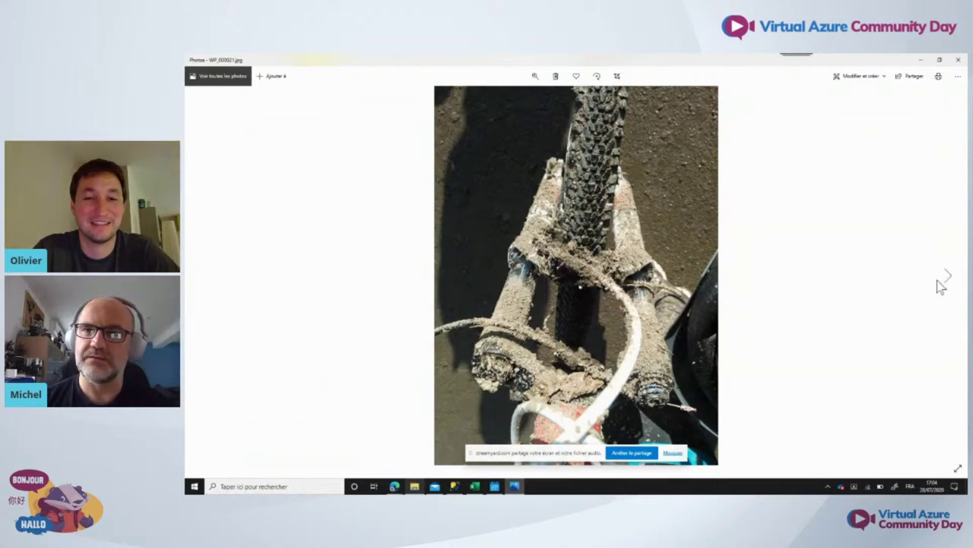
left_click(949, 278)
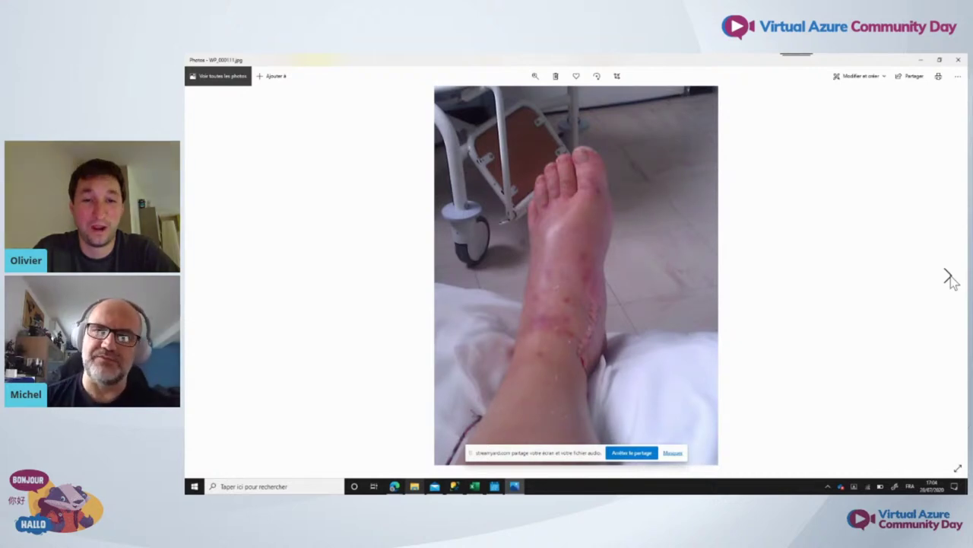
left_click(950, 279)
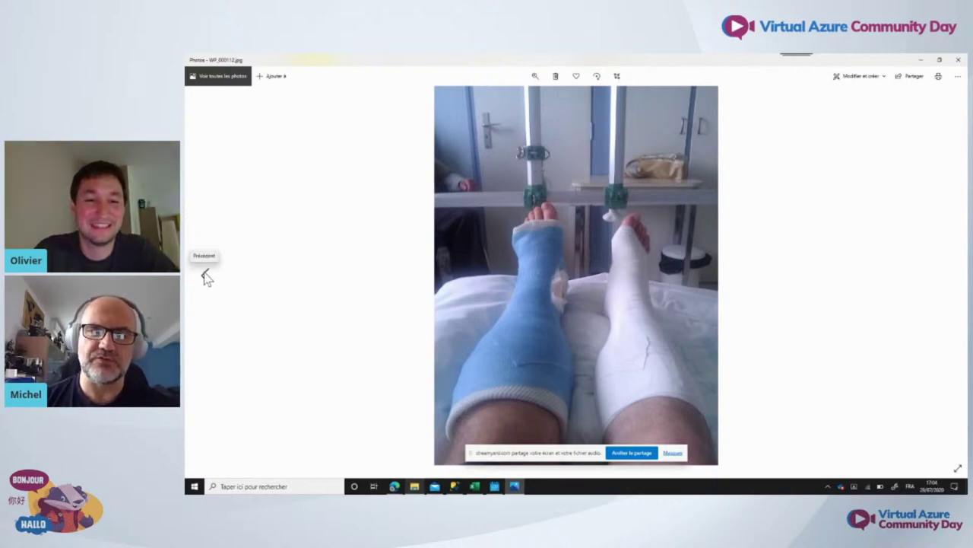
Go back six photos, then close the Photos viewer.
left_click(206, 274)
left_click(206, 273)
left_click(205, 274)
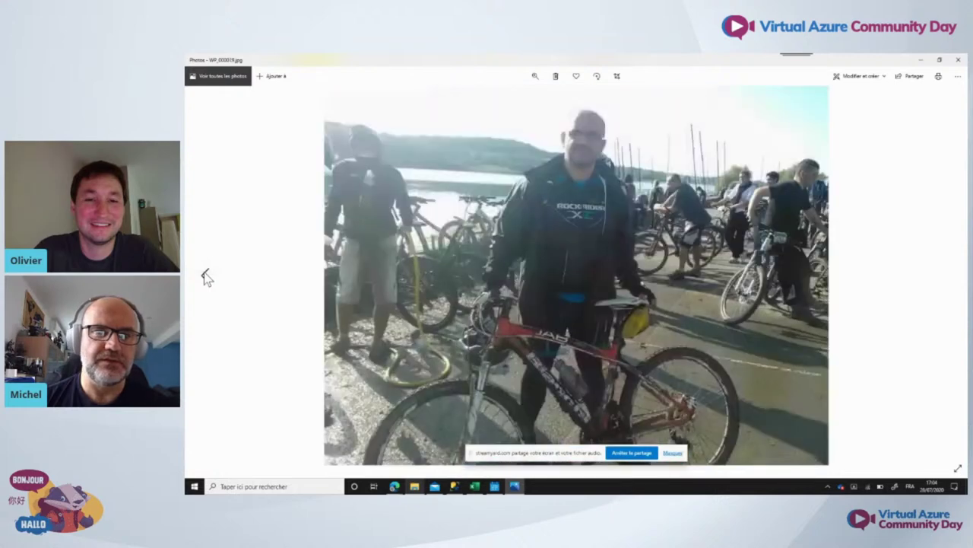
left_click(205, 274)
left_click(205, 275)
left_click(205, 275)
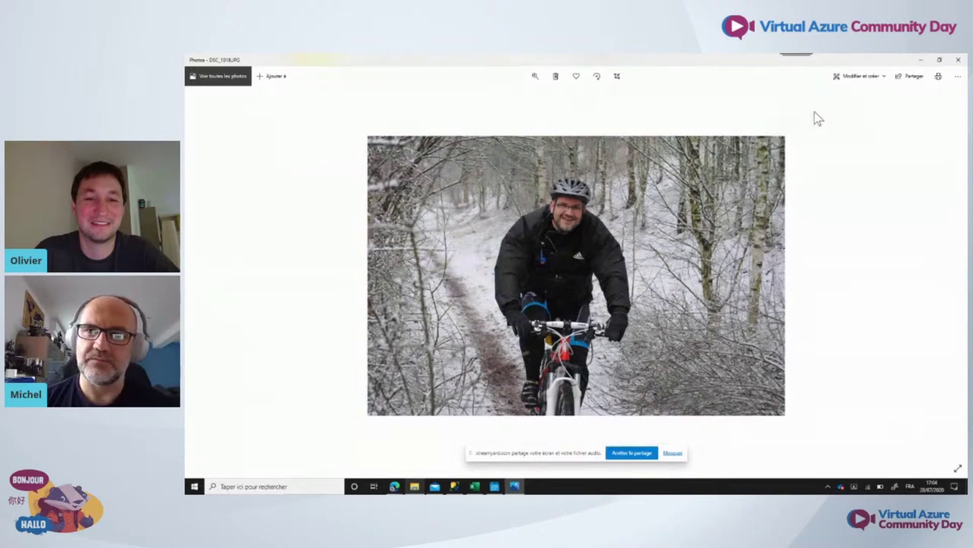
left_click(958, 61)
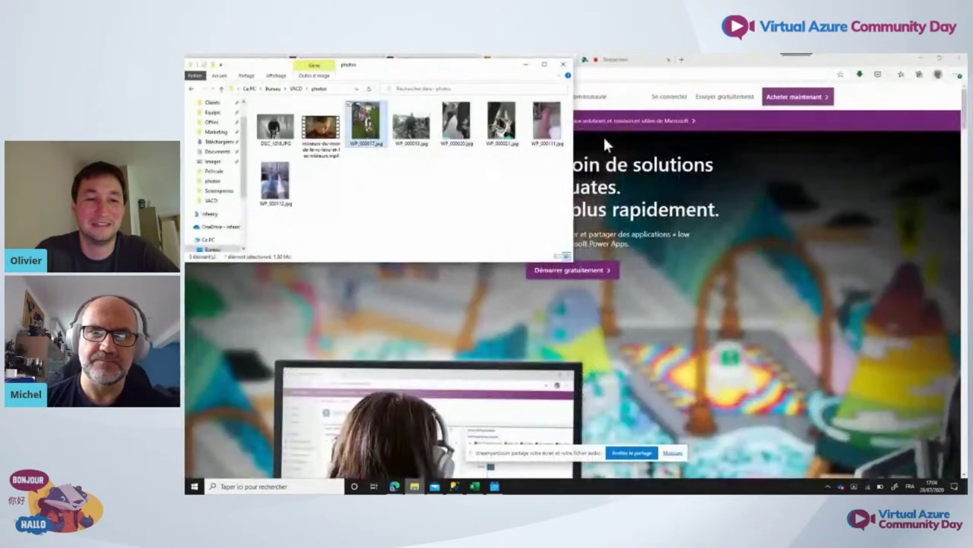
Minimise the File Explorer photos window to reveal the Power Apps home page.
left_click(526, 66)
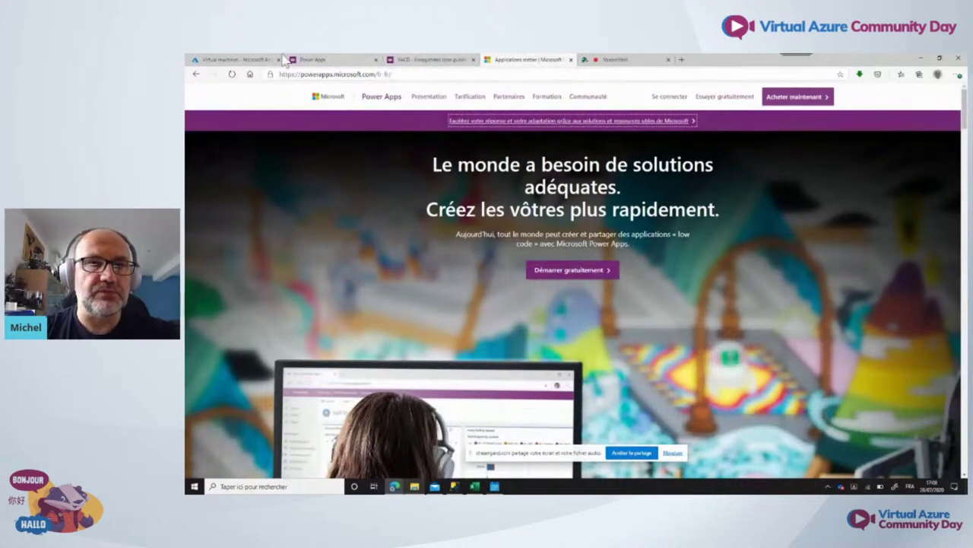
From the Azure portal home, go to SQL databases and add a new database.
left_click(253, 59)
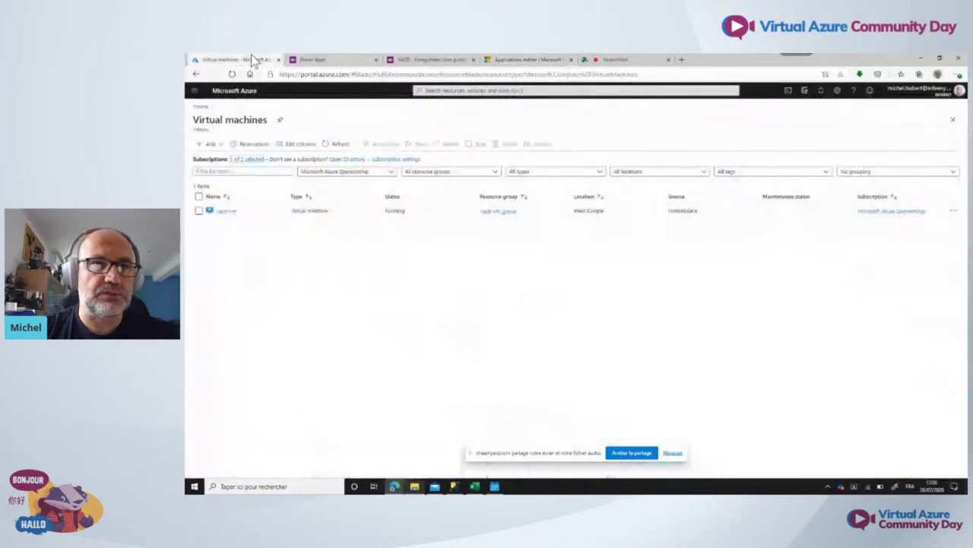
left_click(199, 109)
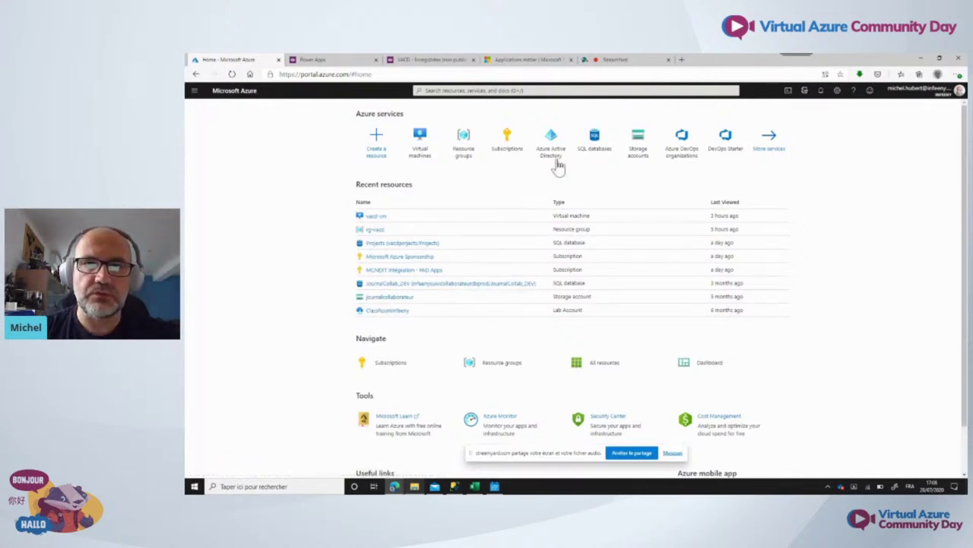
left_click(597, 144)
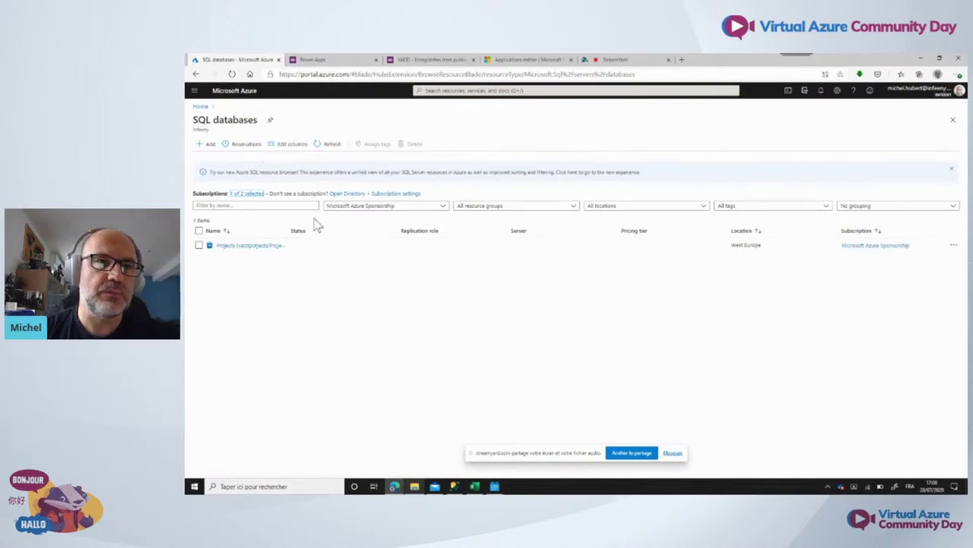
left_click(211, 144)
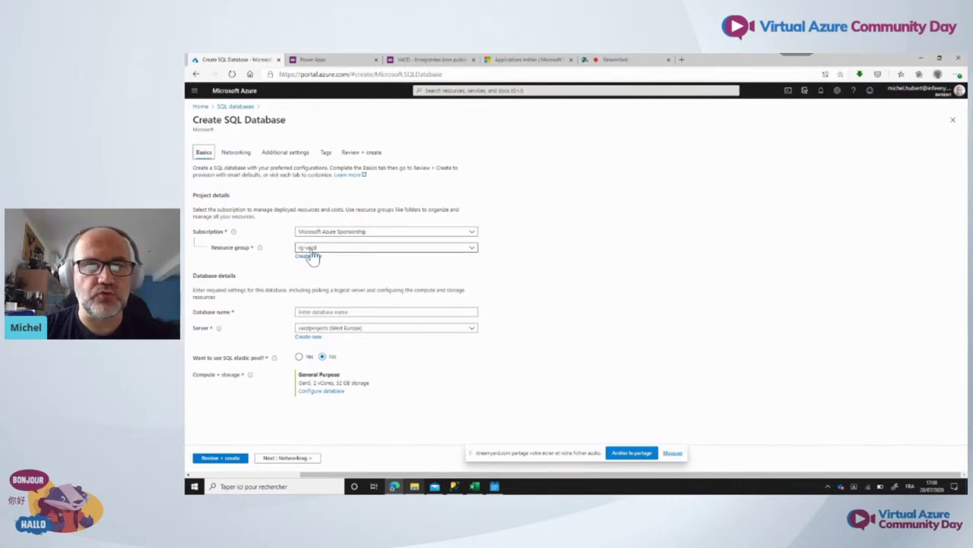
left_click(322, 311)
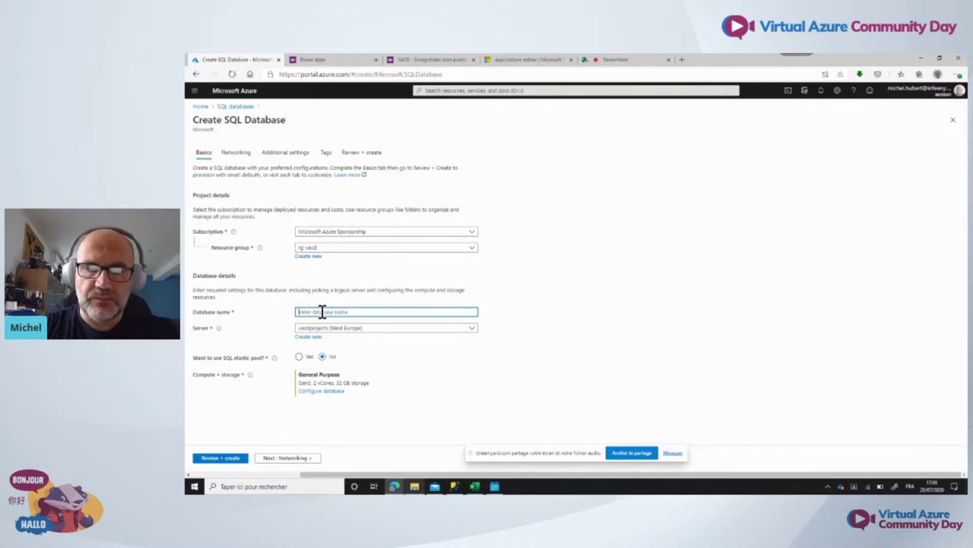
Name the database ProjectsDBVACD, keep vacdprojects as server, and begin a new server.
type("Project")
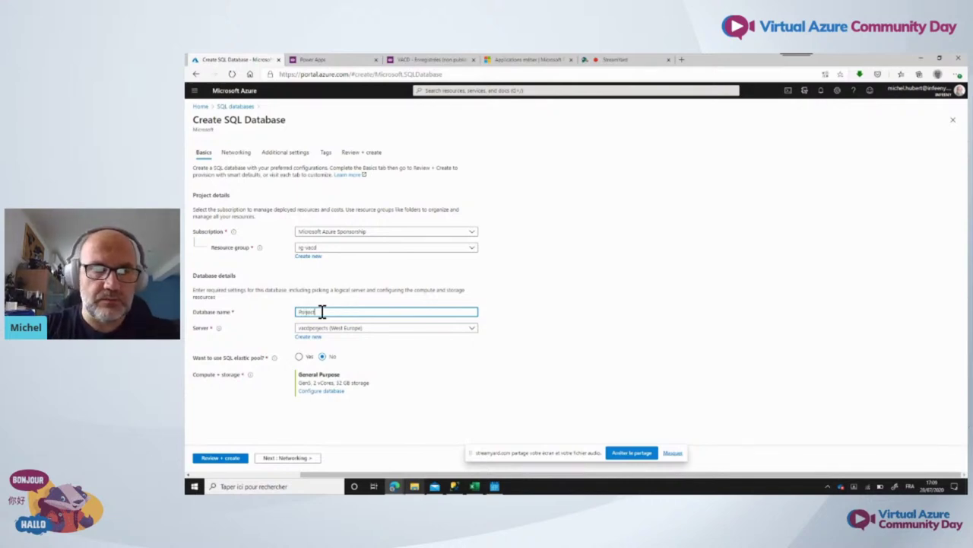
type("sDBVA")
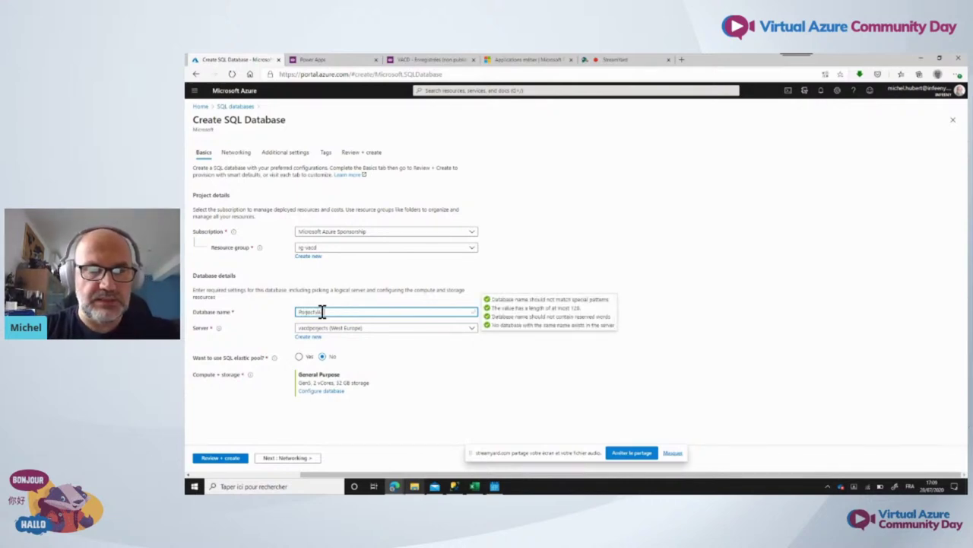
type("CD")
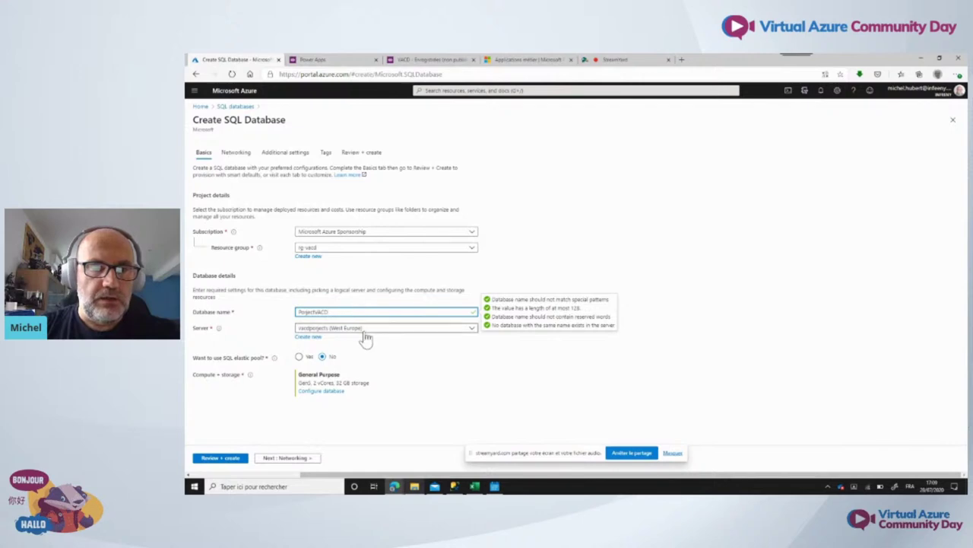
left_click(364, 332)
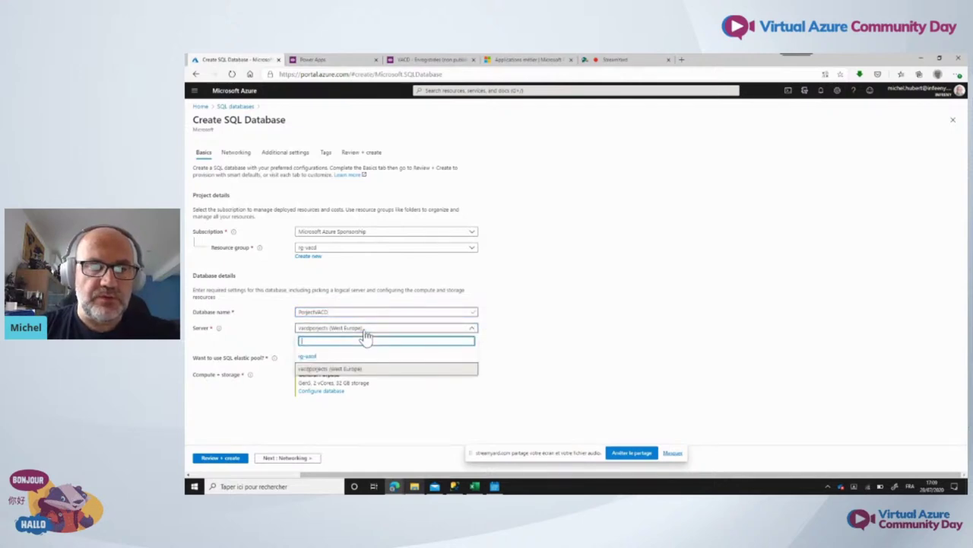
left_click(364, 331)
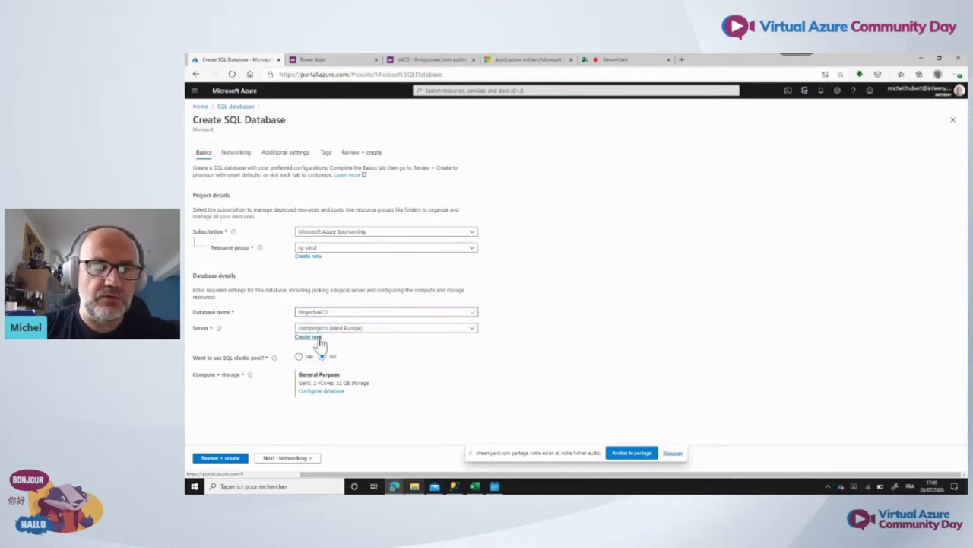
left_click(318, 340)
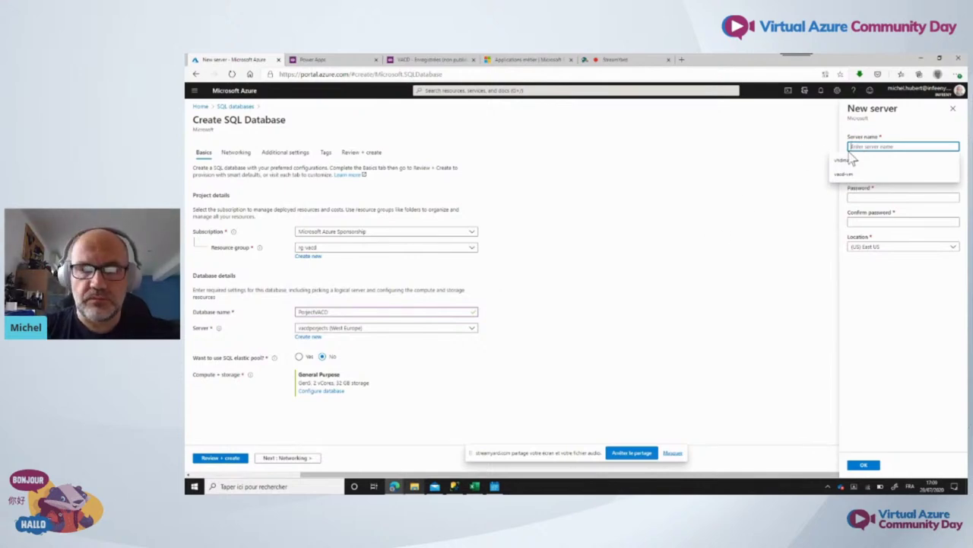
Name the new server vacdserverdemo and enter an admin login, replacing the rejected 'sa'.
type("vacd")
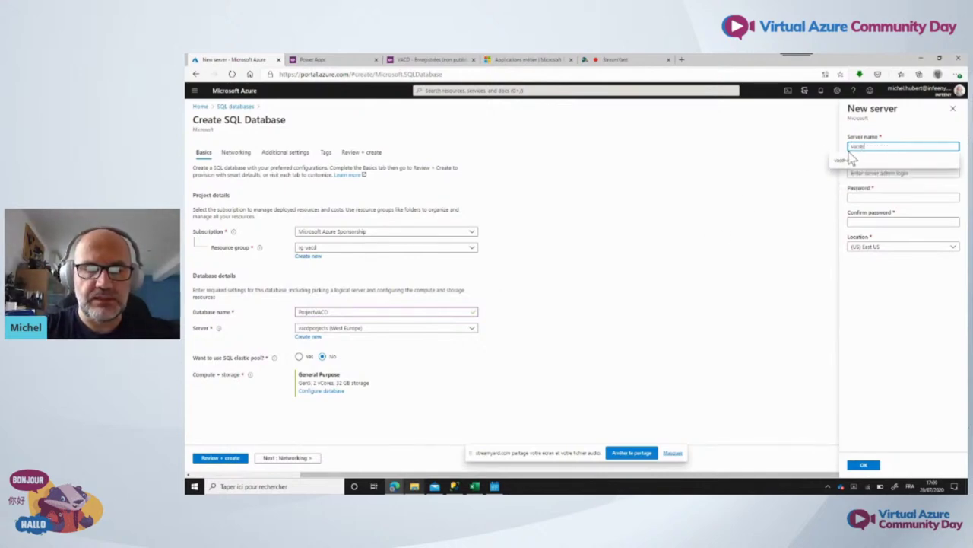
type("serverdemo")
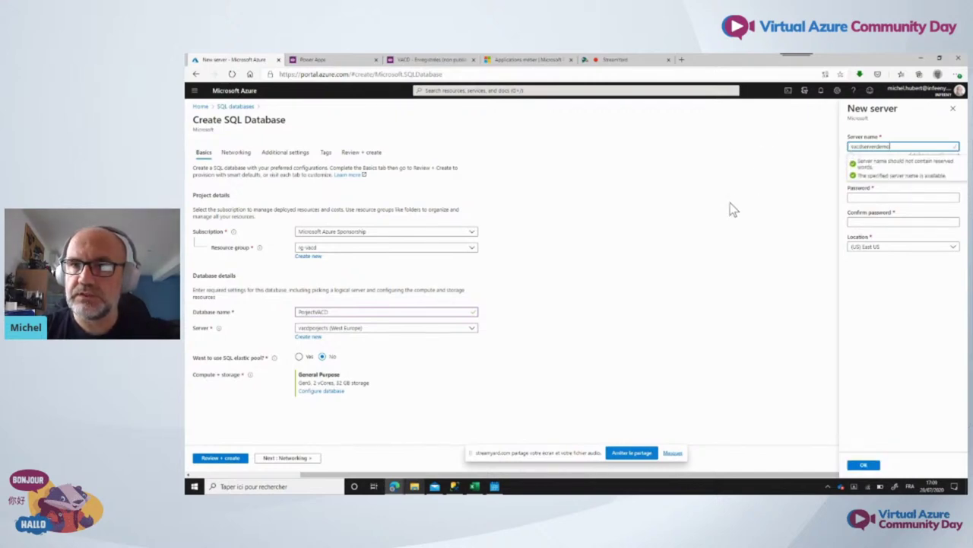
left_click(866, 173)
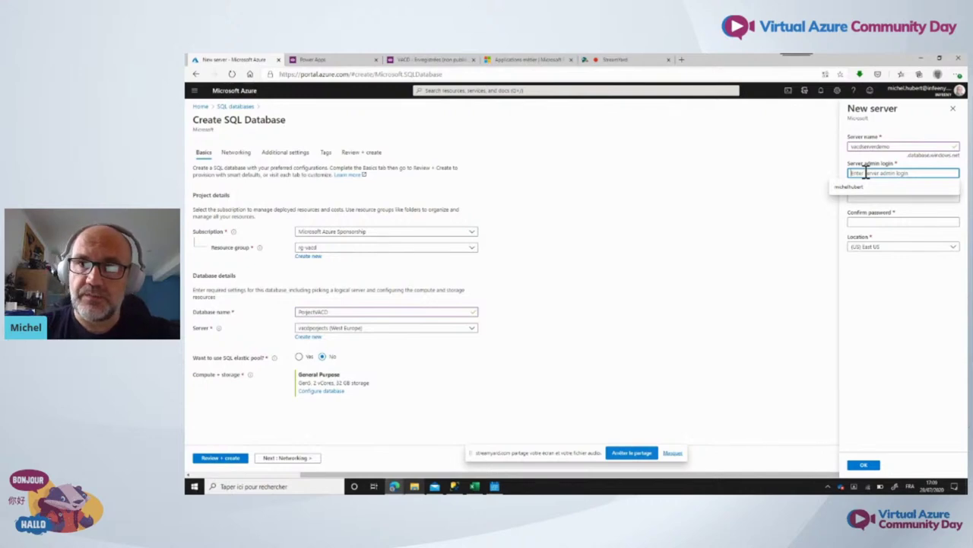
type("sa")
key("Tab")
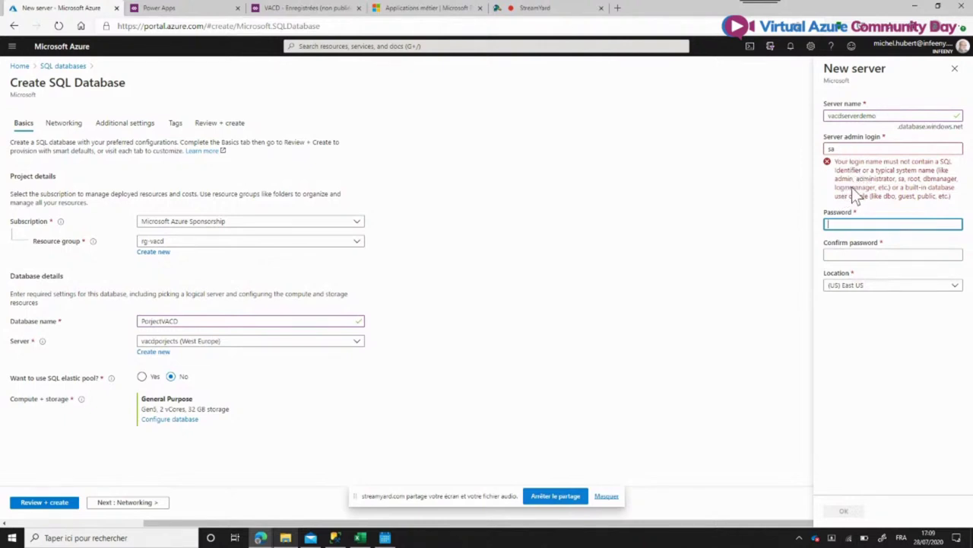
double_click(848, 149)
key("BackSpace")
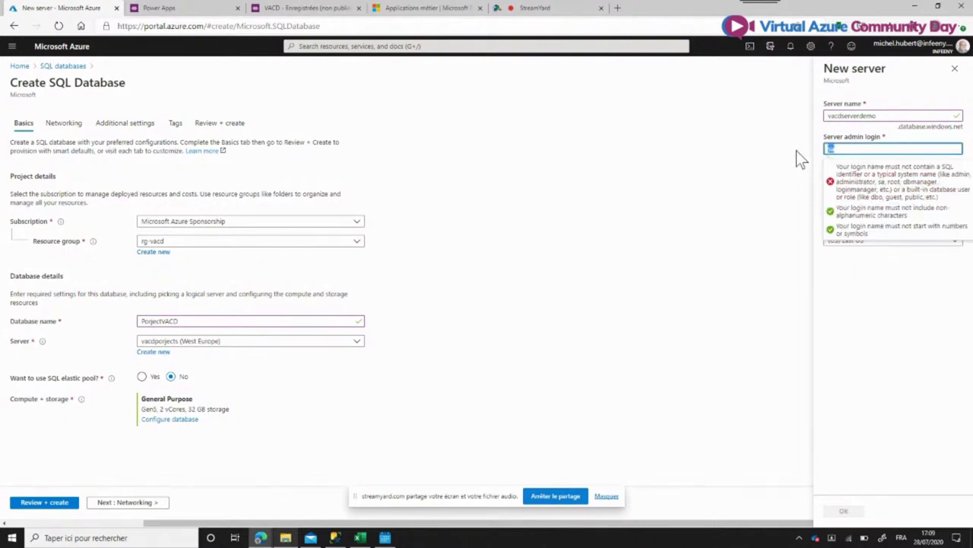
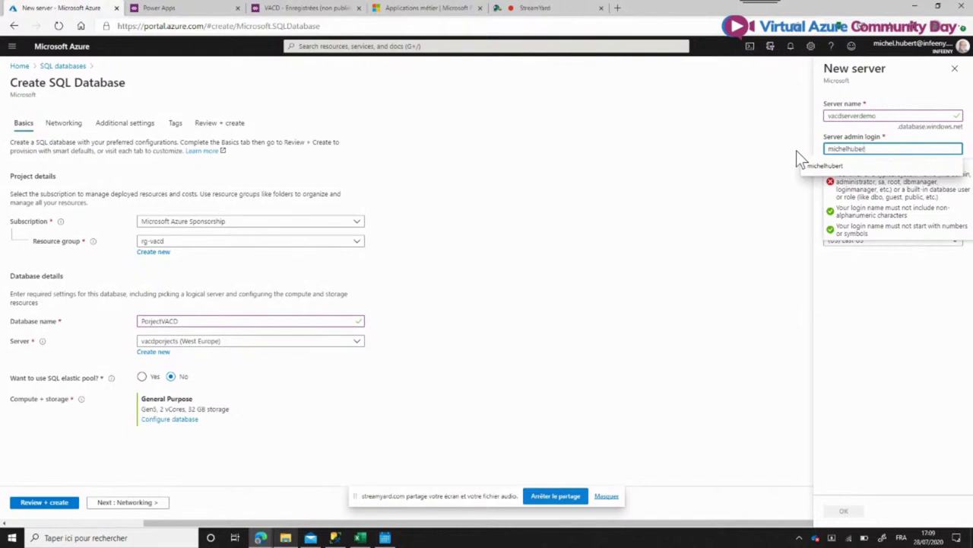
key("Tab")
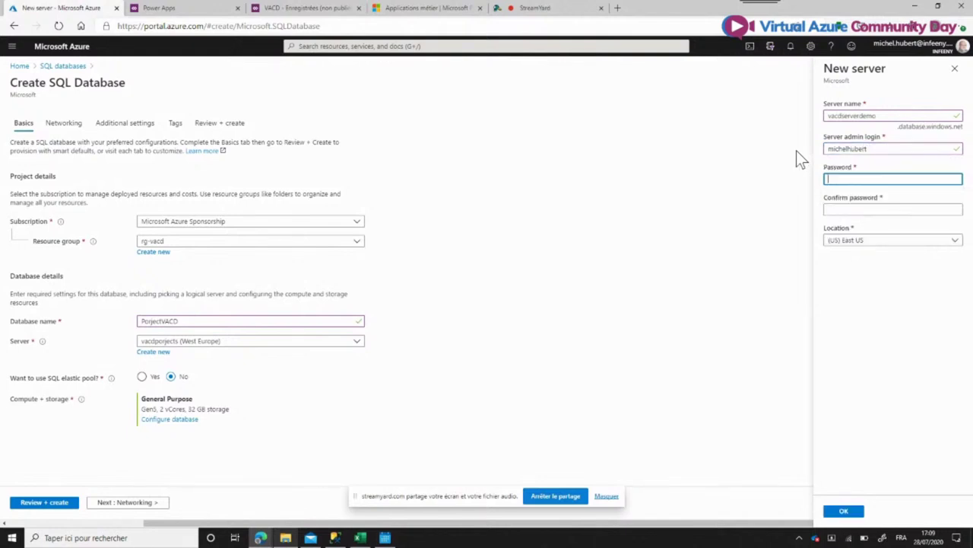
Enter the admin password and confirm it.
type("************")
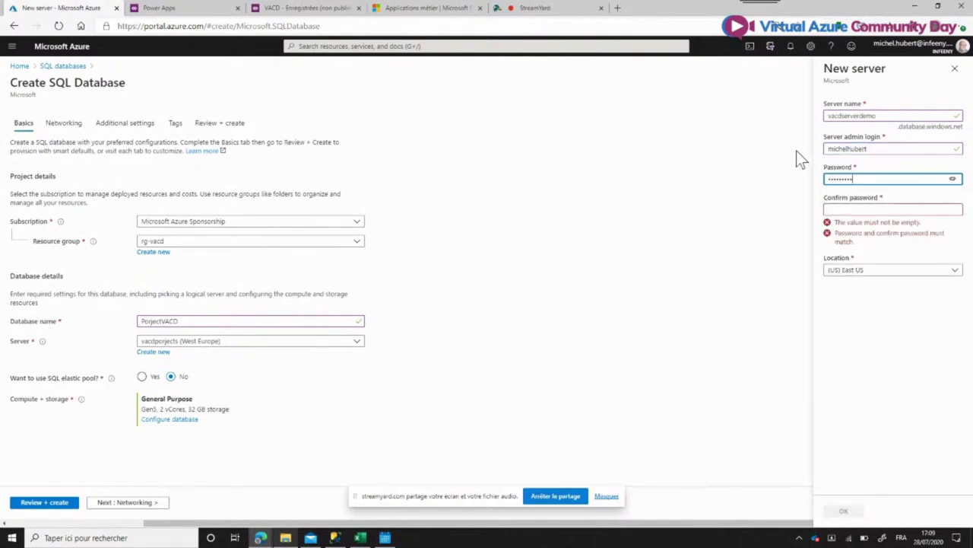
key("Tab")
type("************")
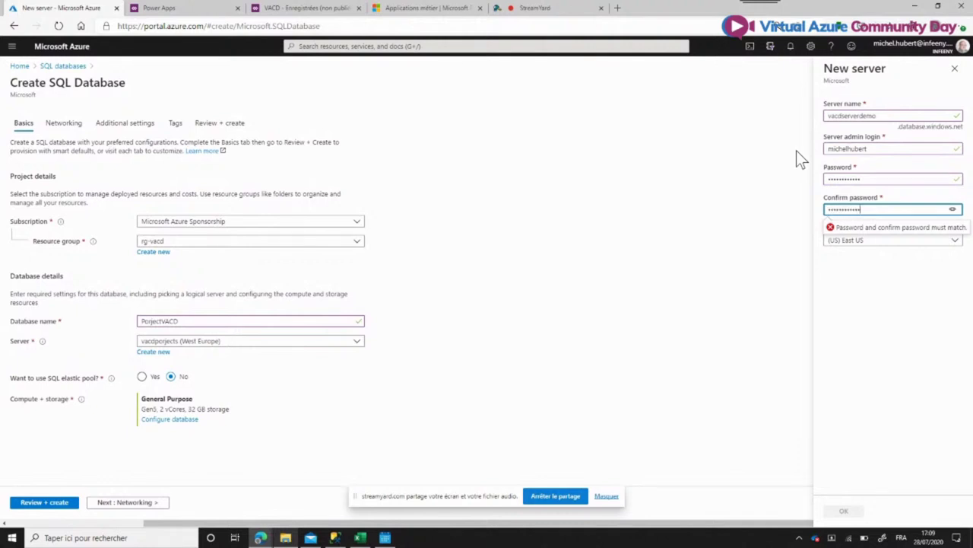
left_click(846, 275)
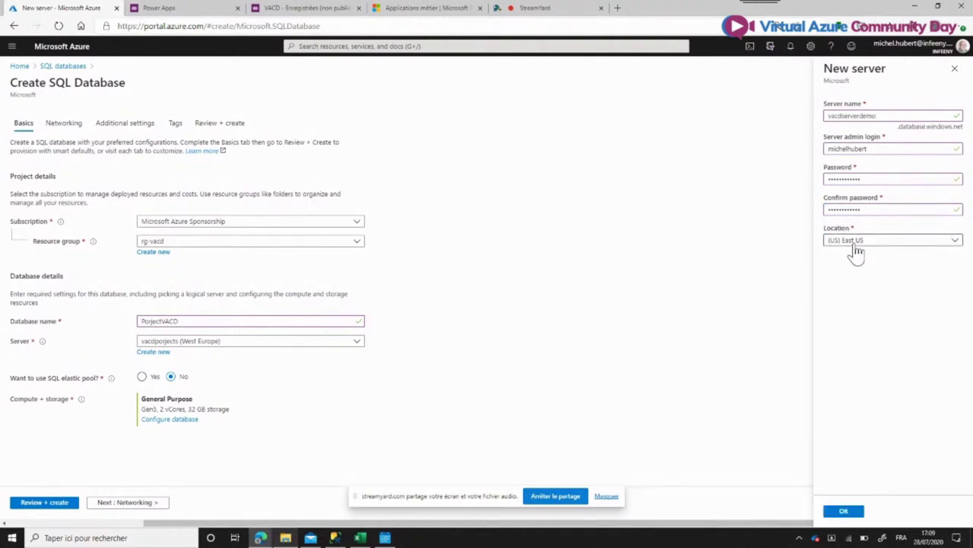
Set the server location to (Europe) West Europe and confirm with OK.
left_click(856, 244)
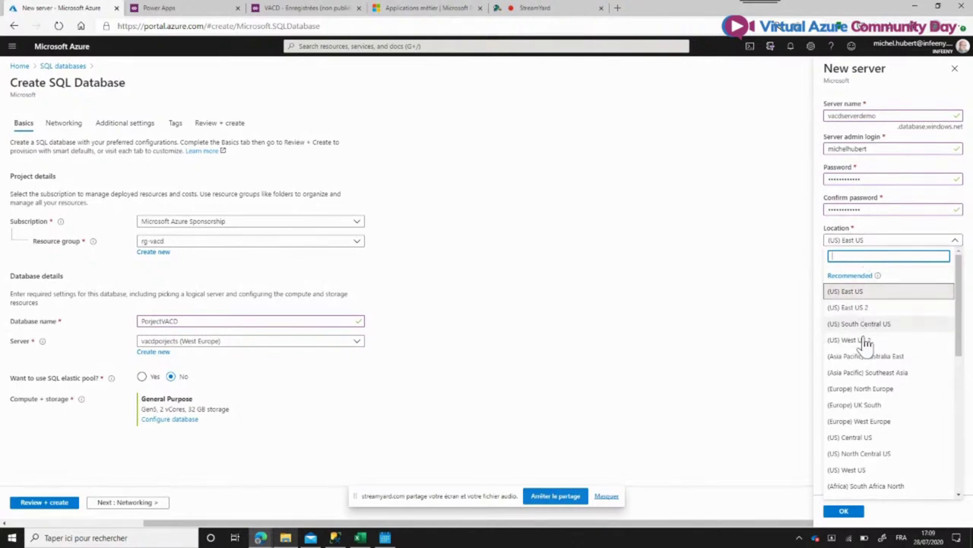
key("Escape")
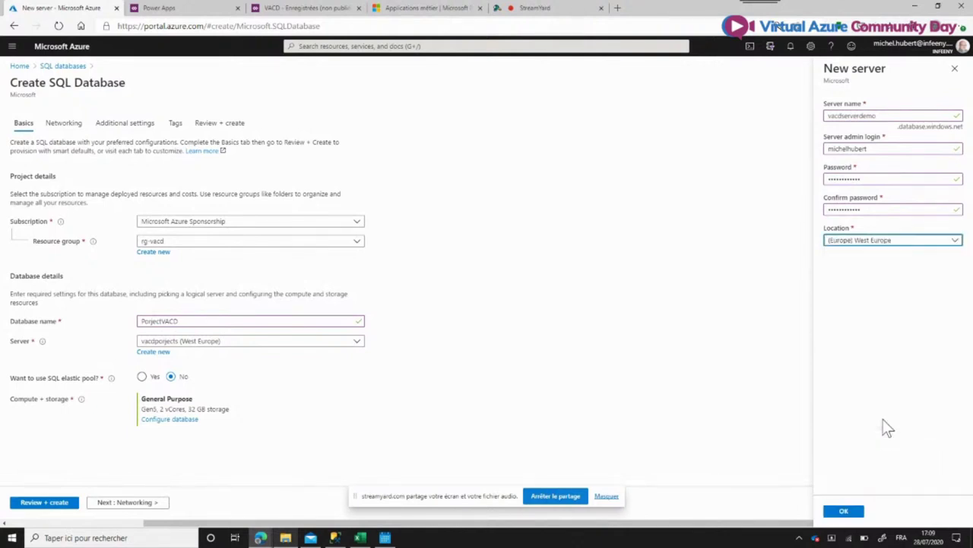
left_click(854, 515)
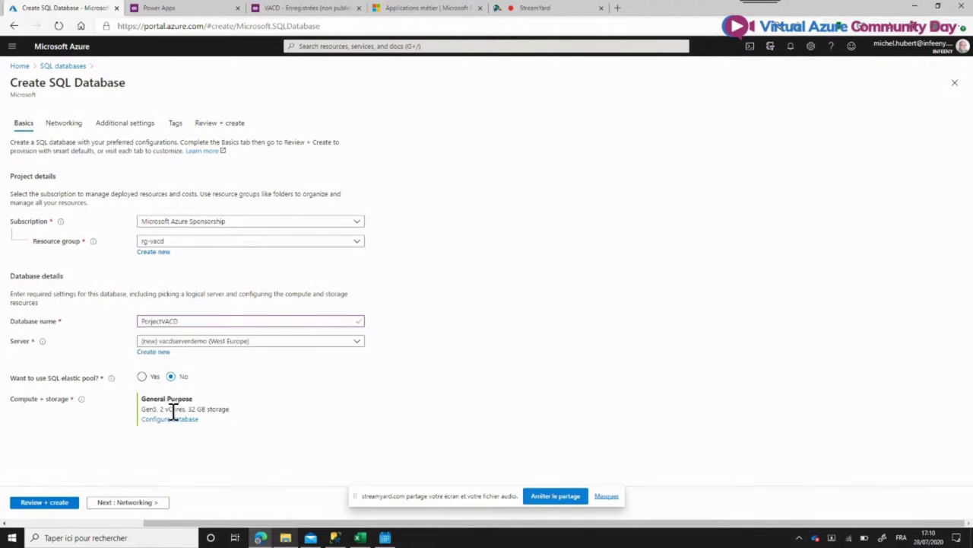
Check the compute and storage details, then move on to the review summary.
left_click_drag(143, 408, 232, 413)
left_click(235, 413)
left_click(43, 503)
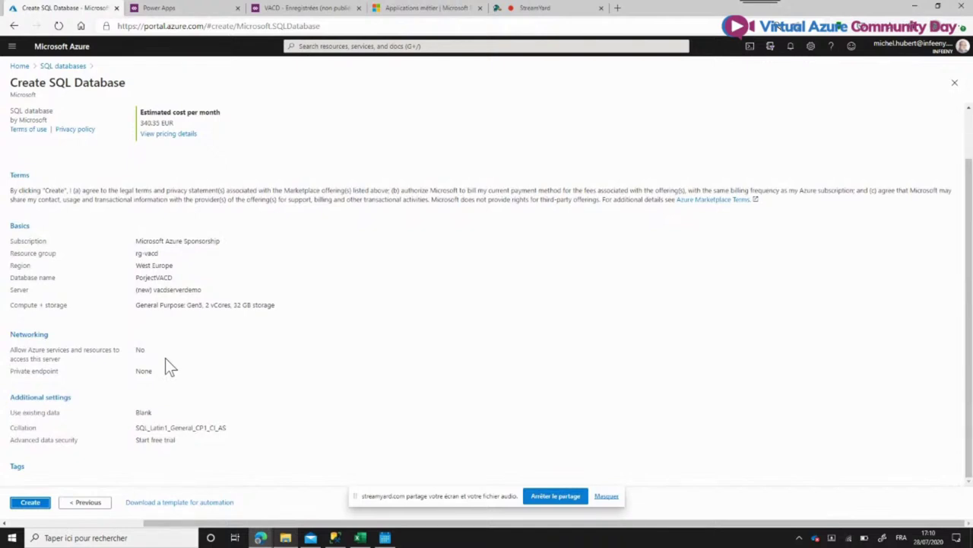
Create the database and server, then return to the portal home page.
scroll(151, 378, "down", 1)
left_click(30, 503)
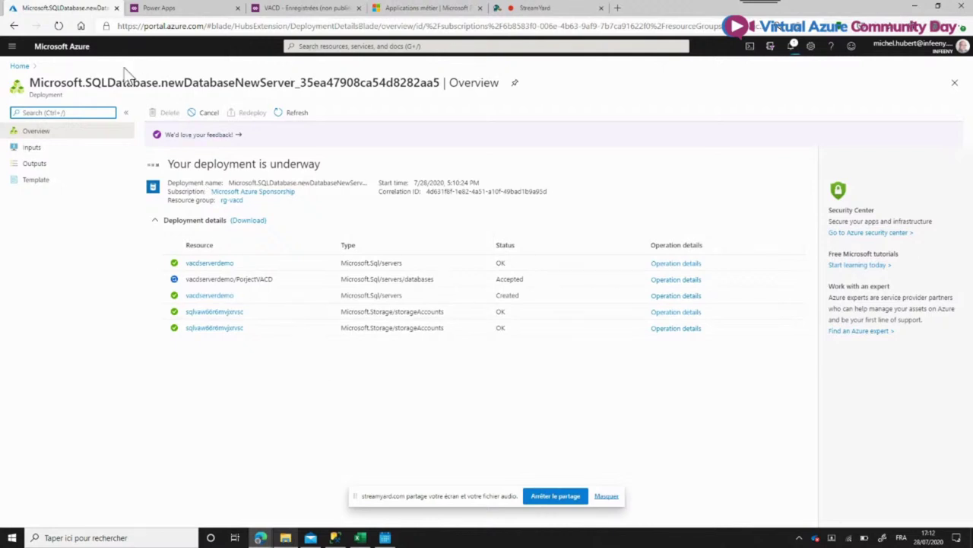
left_click(20, 66)
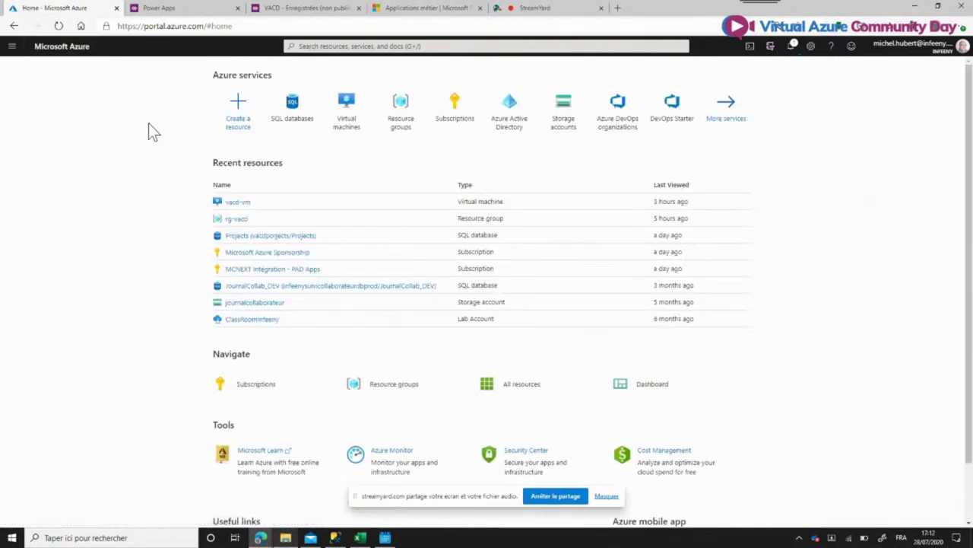
Open the Projects database overview from SQL databases and enlarge the page.
left_click(284, 114)
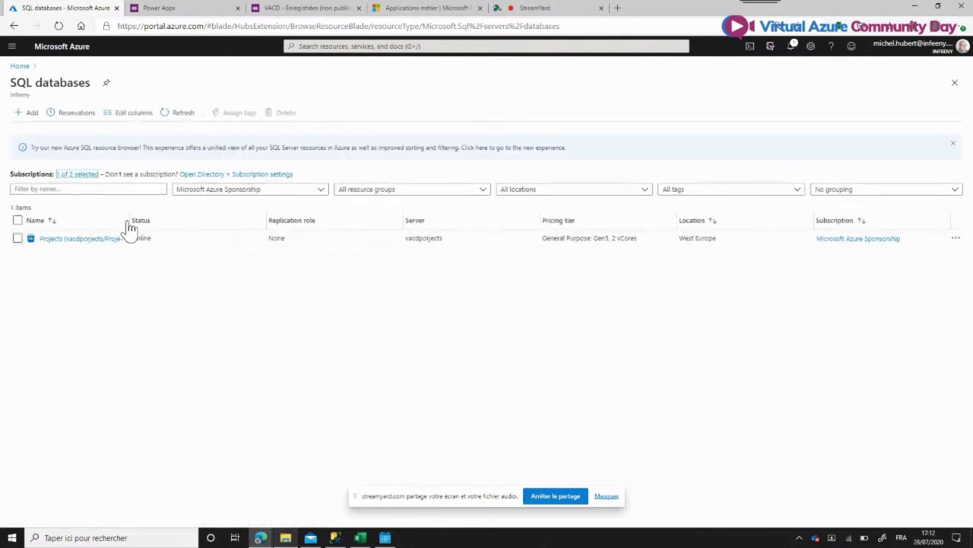
left_click_drag(130, 218, 202, 219)
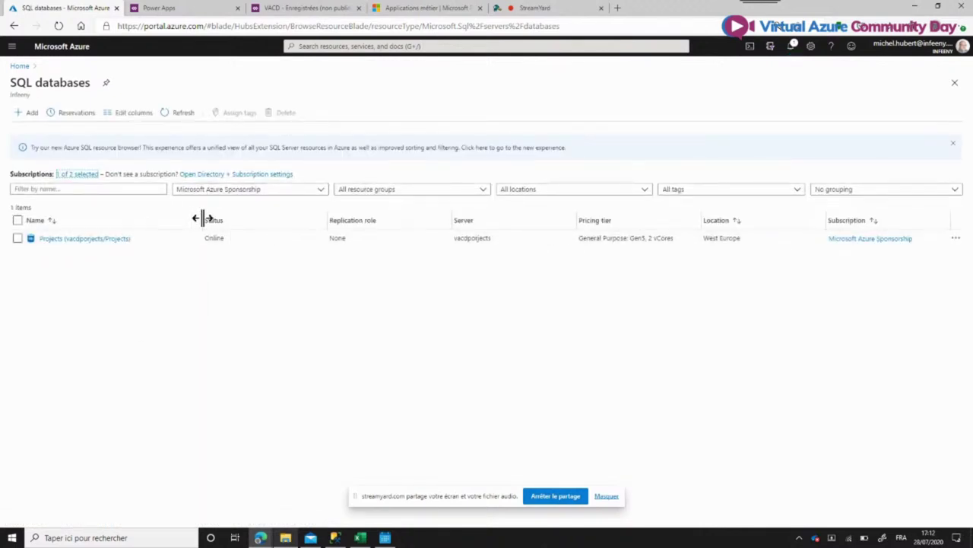
left_click(109, 243)
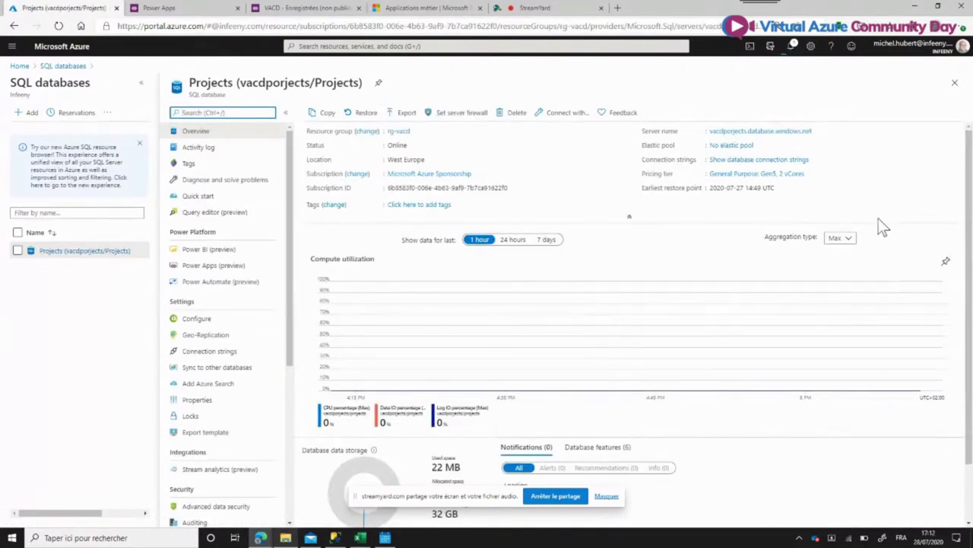
left_click(818, 131)
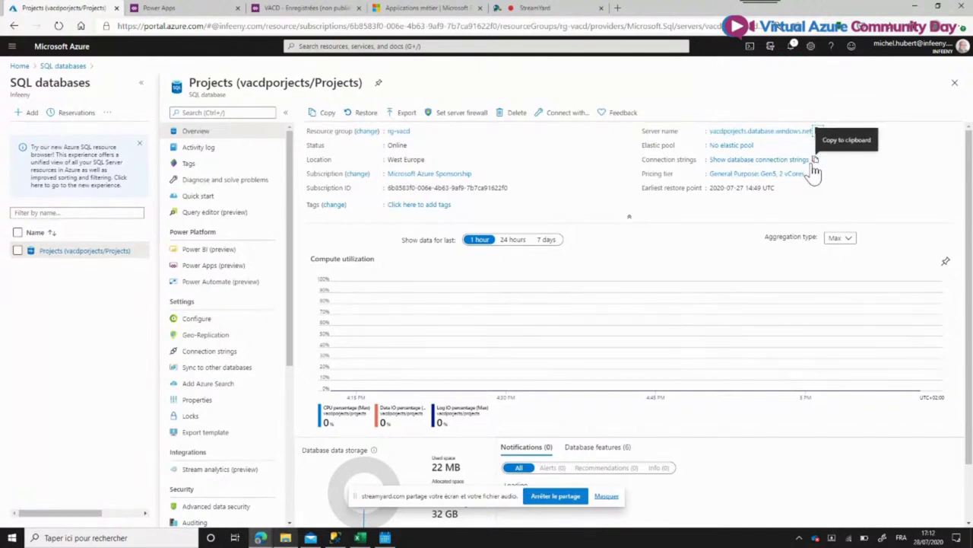
key("ctrl+plus")
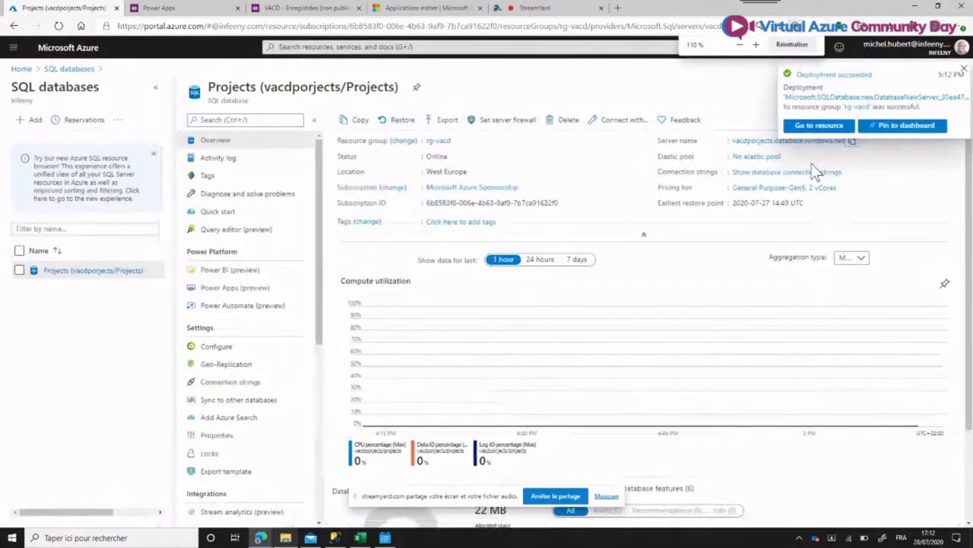
key("ctrl+plus")
key("ctrl+plus")
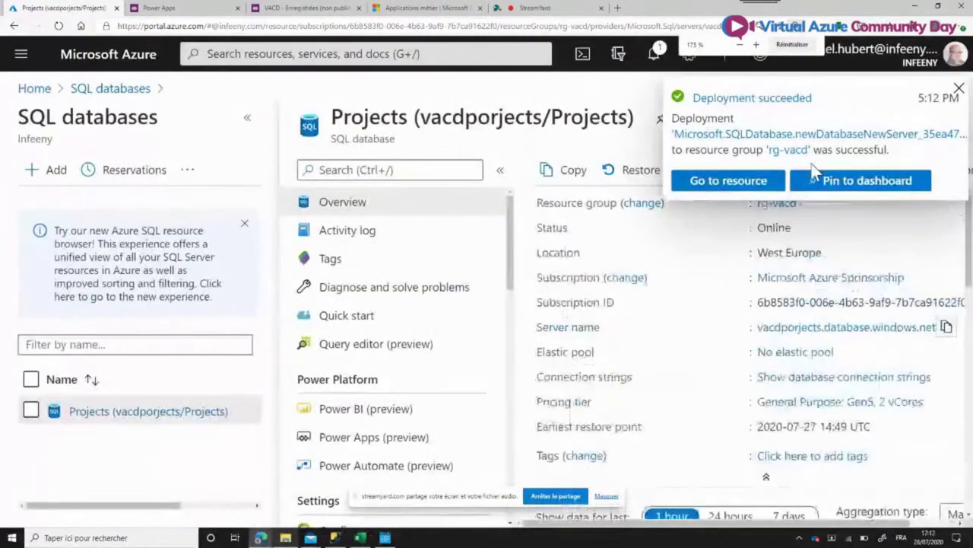
left_click_drag(697, 525, 775, 525)
Copy the server name vacdporjects.database.windows.net and reset the page zoom to 100%.
left_click(959, 88)
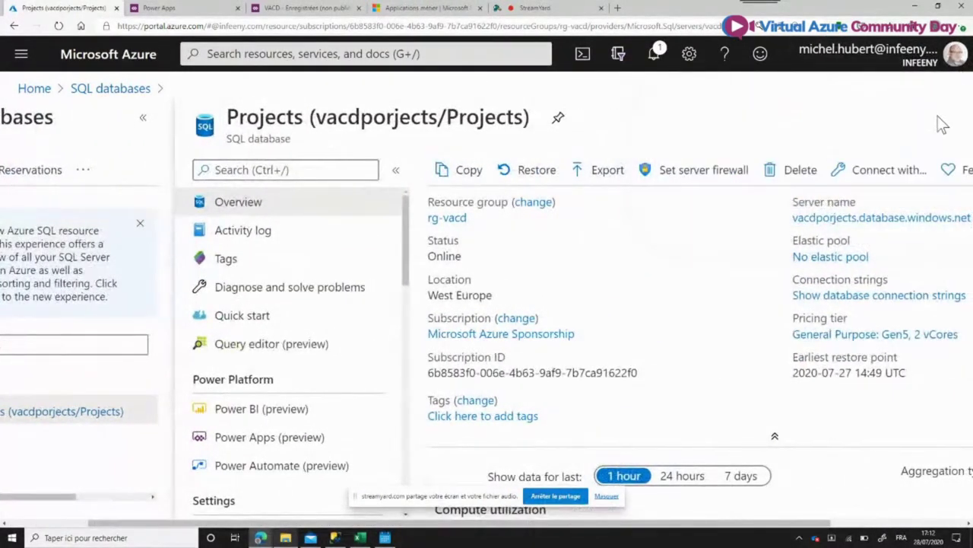
left_click_drag(747, 524, 814, 525)
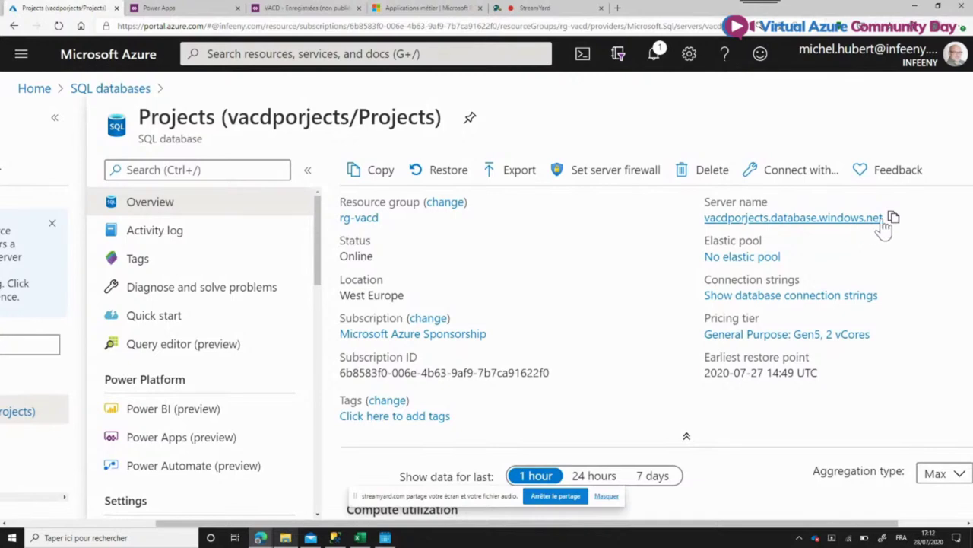
left_click(895, 218)
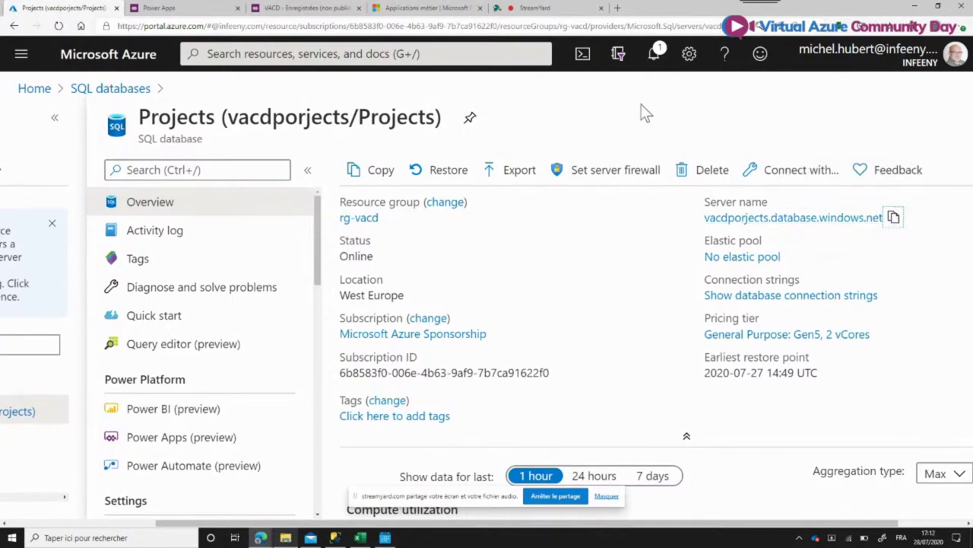
key("ctrl+plus")
left_click(791, 45)
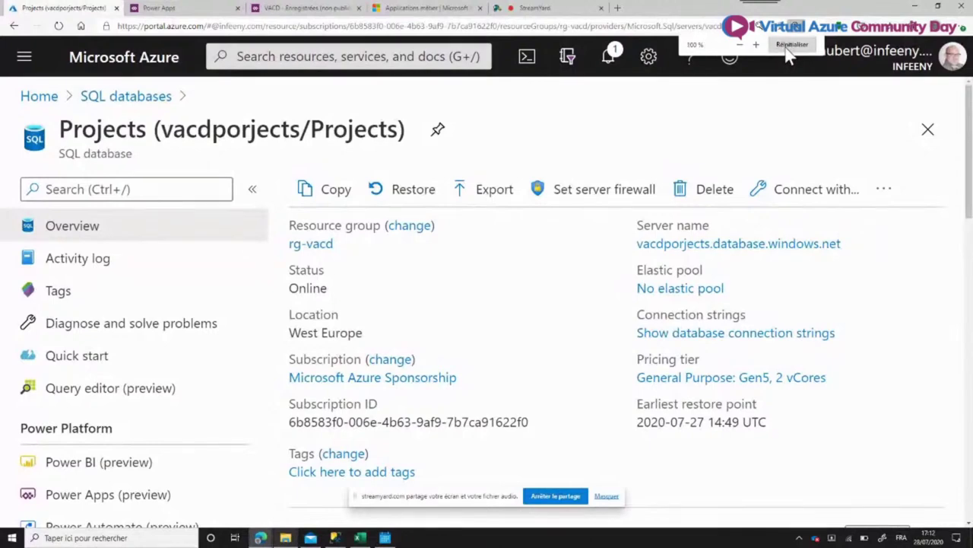
left_click(335, 538)
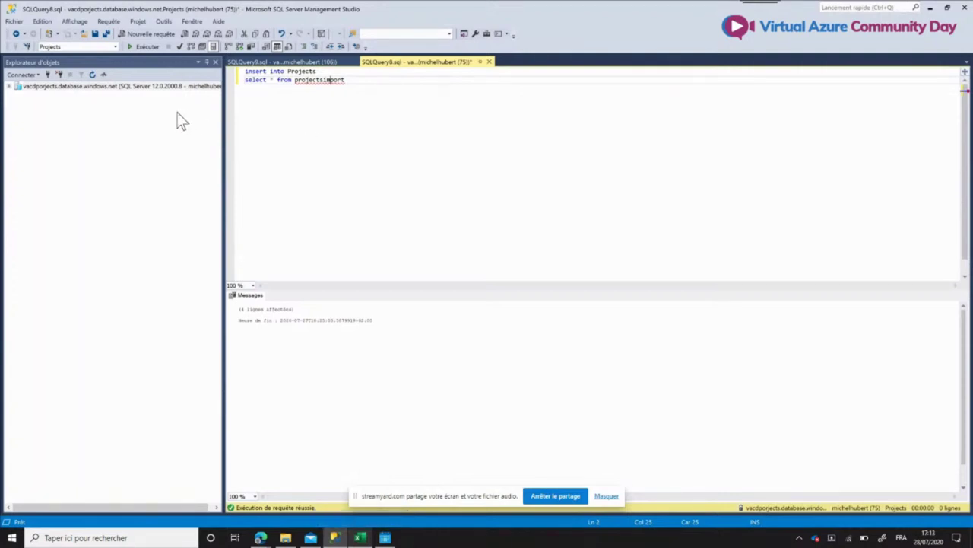
left_click(26, 76)
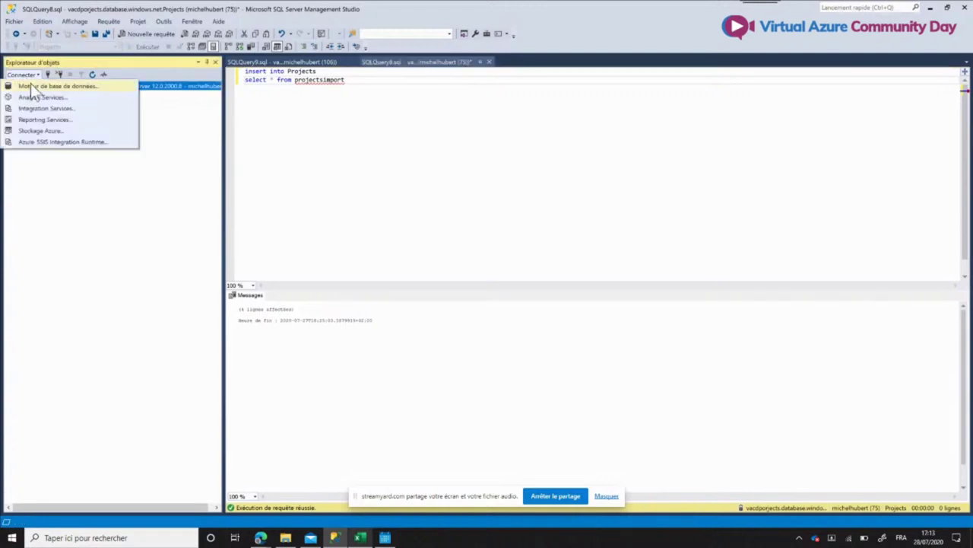
left_click(33, 88)
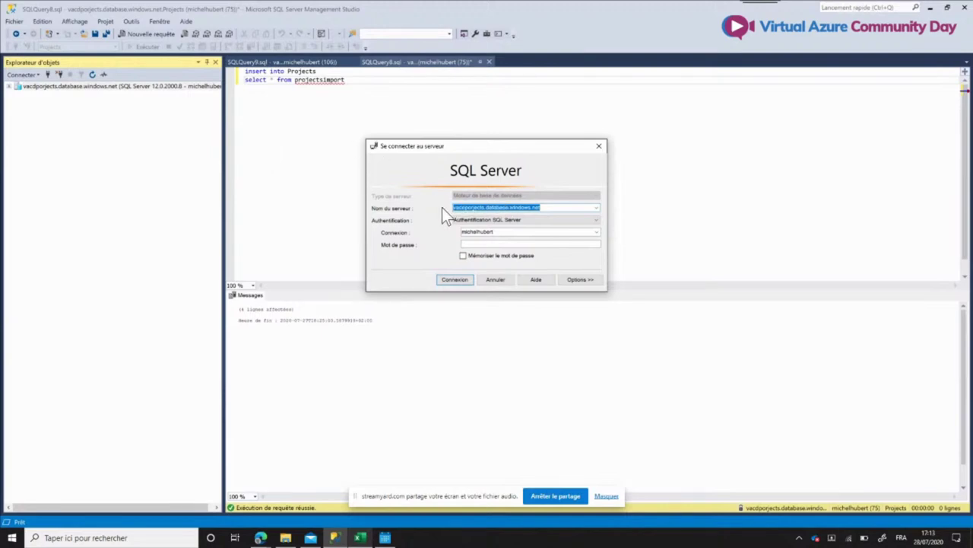
double_click(495, 232)
left_click(496, 244)
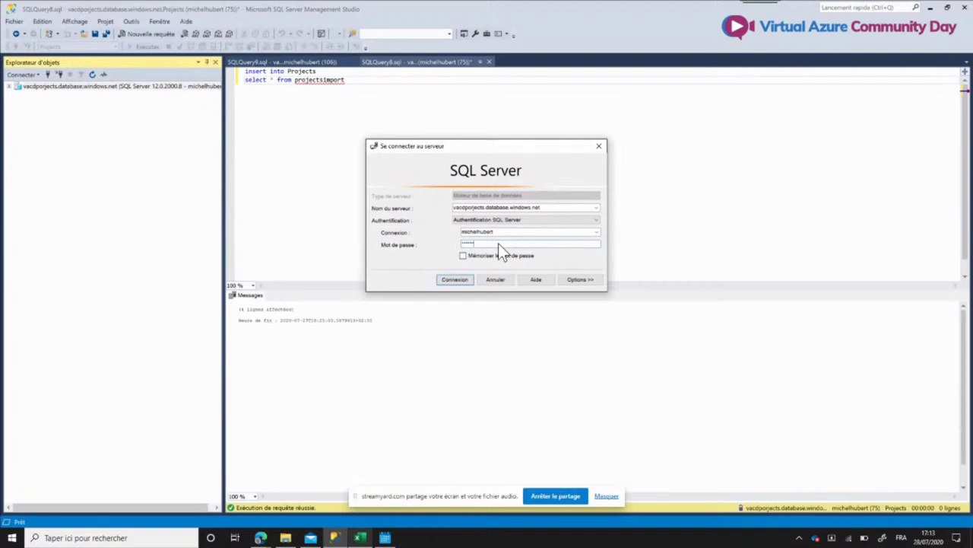
key("Return")
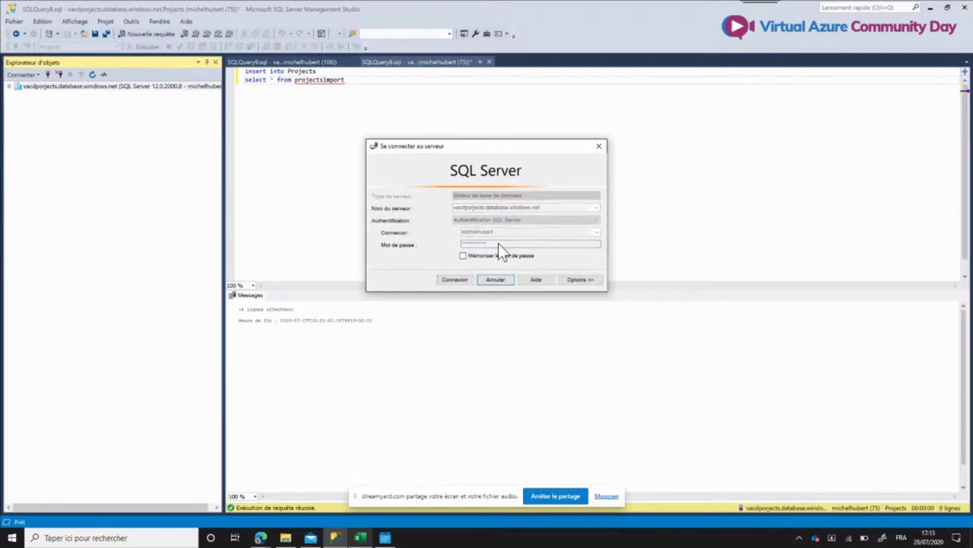
left_click(611, 242)
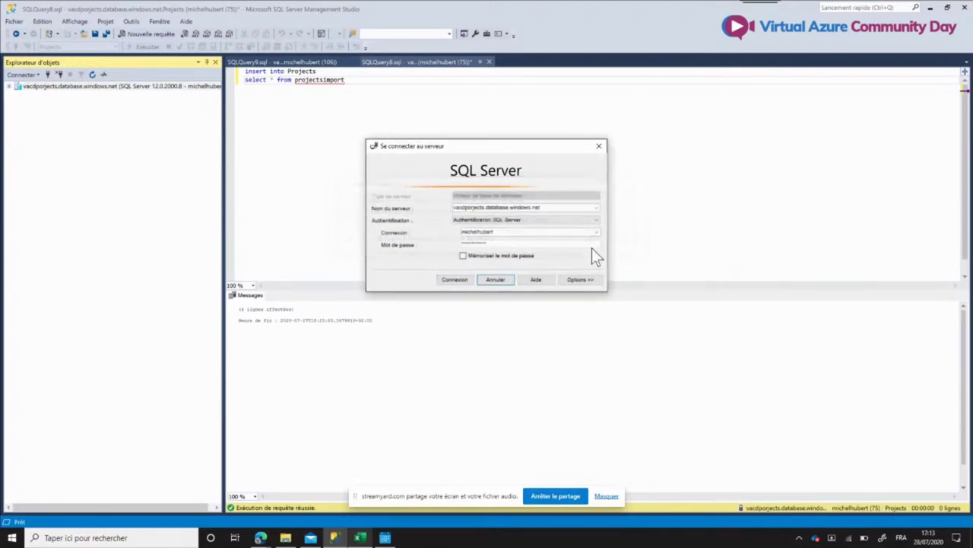
left_click(495, 279)
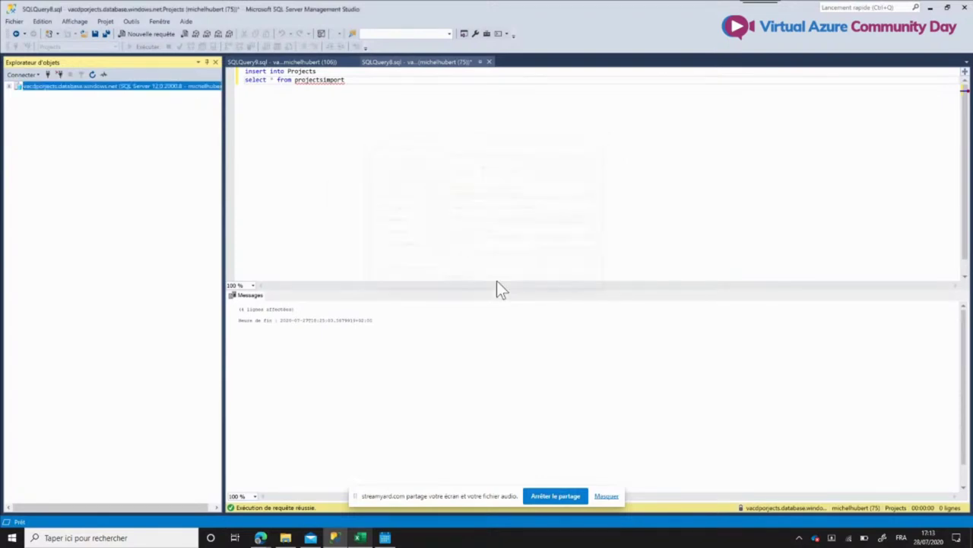
left_click(9, 86)
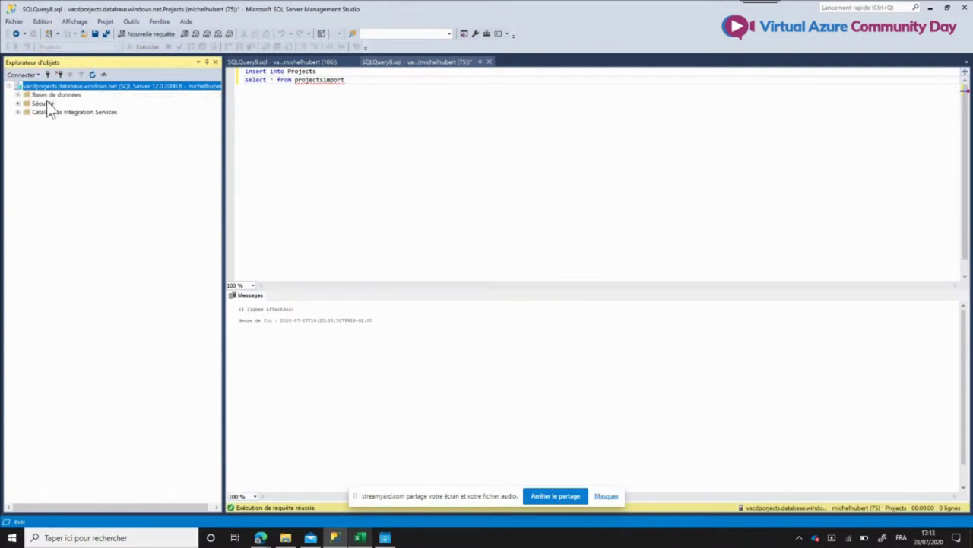
Open the dbo.Projects Diagram under the Projects database's diagrams folder for editing.
left_click(18, 94)
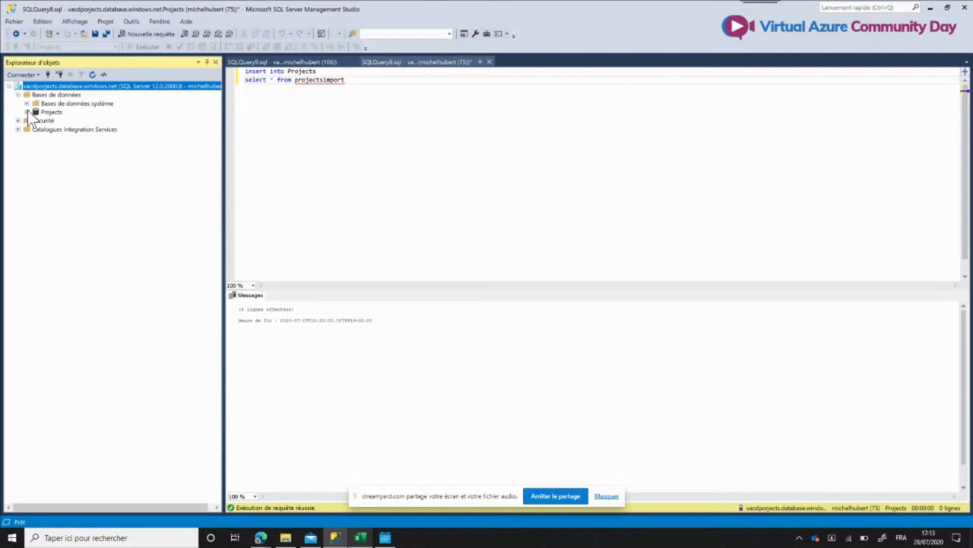
left_click(27, 113)
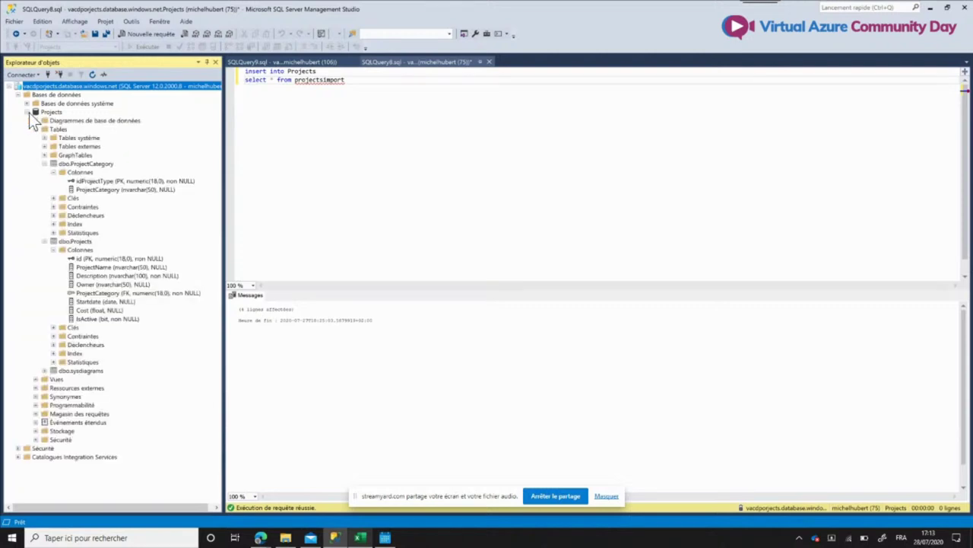
left_click(36, 129)
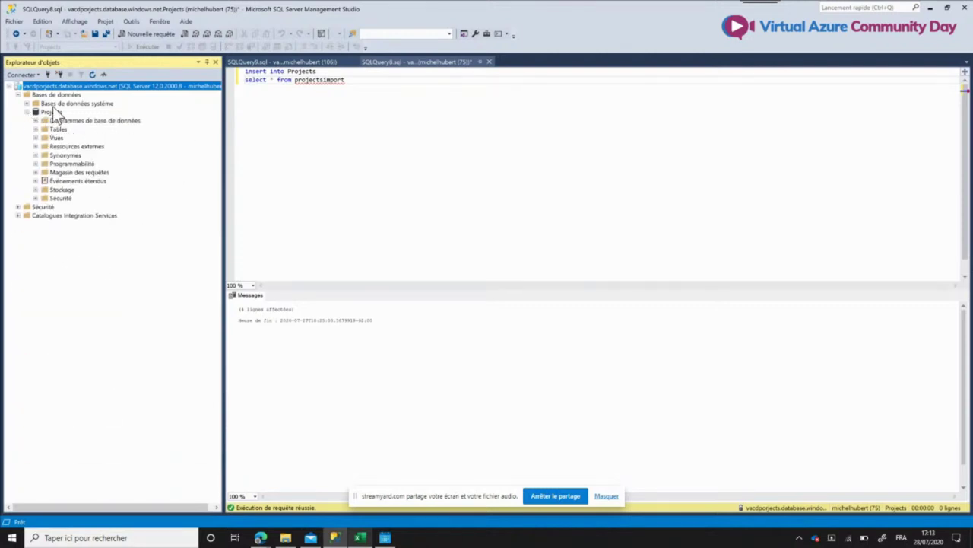
left_click(51, 112)
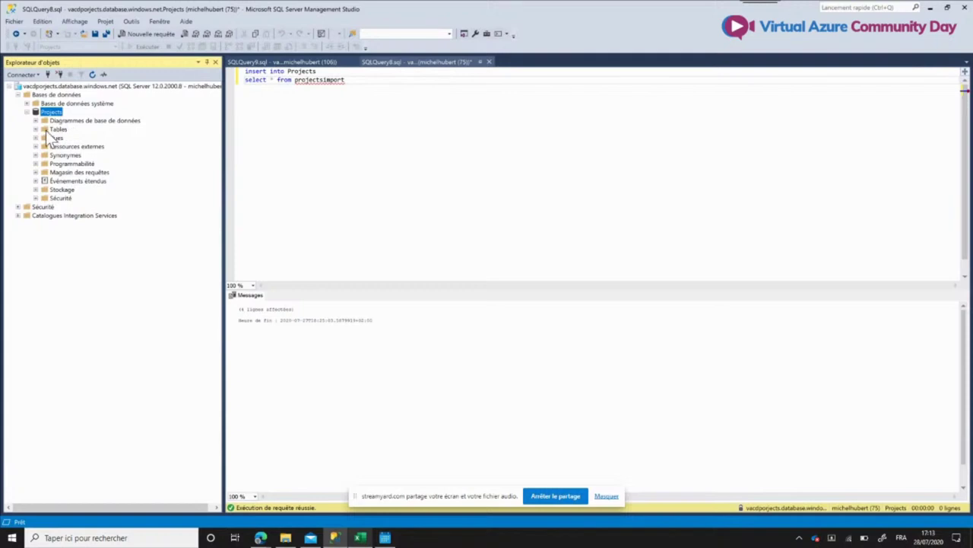
double_click(65, 121)
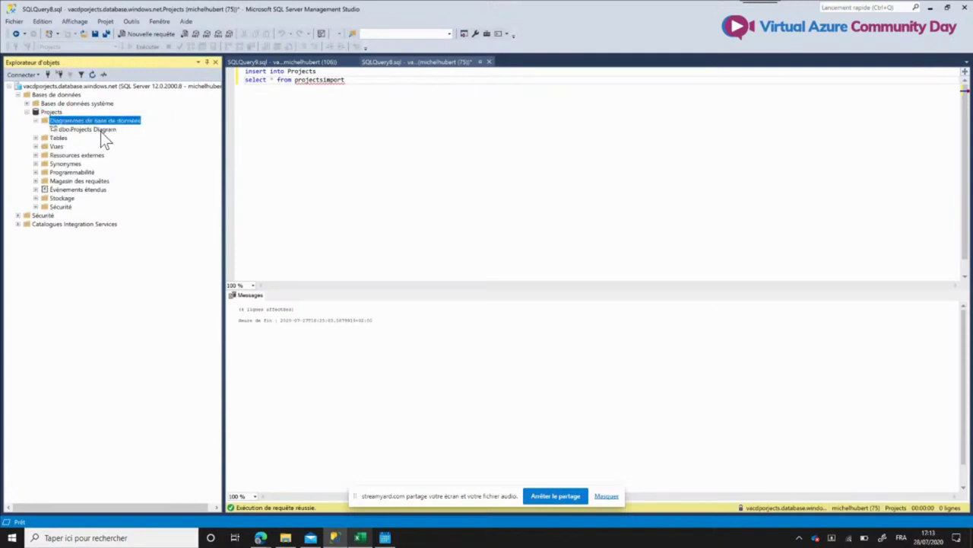
right_click(100, 132)
left_click(119, 146)
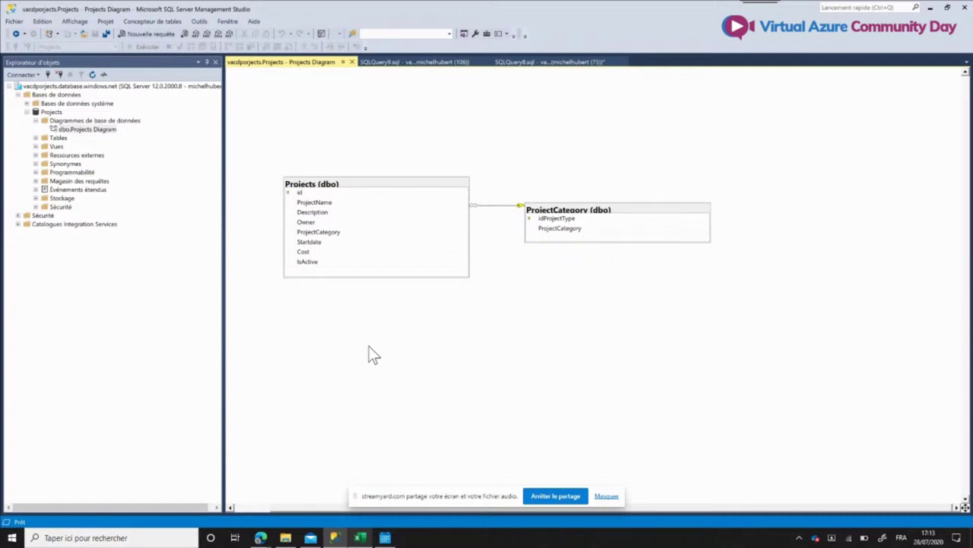
left_click(376, 182)
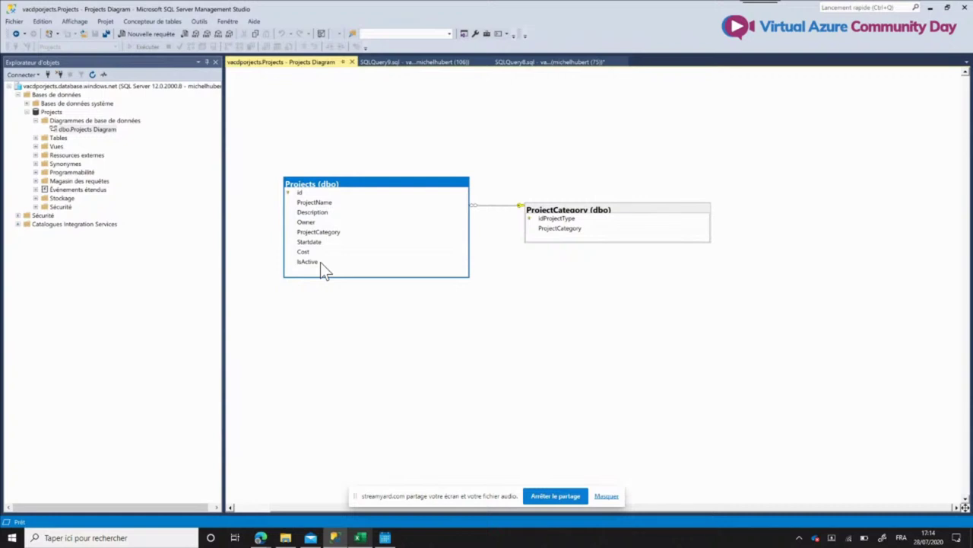
left_click(340, 231)
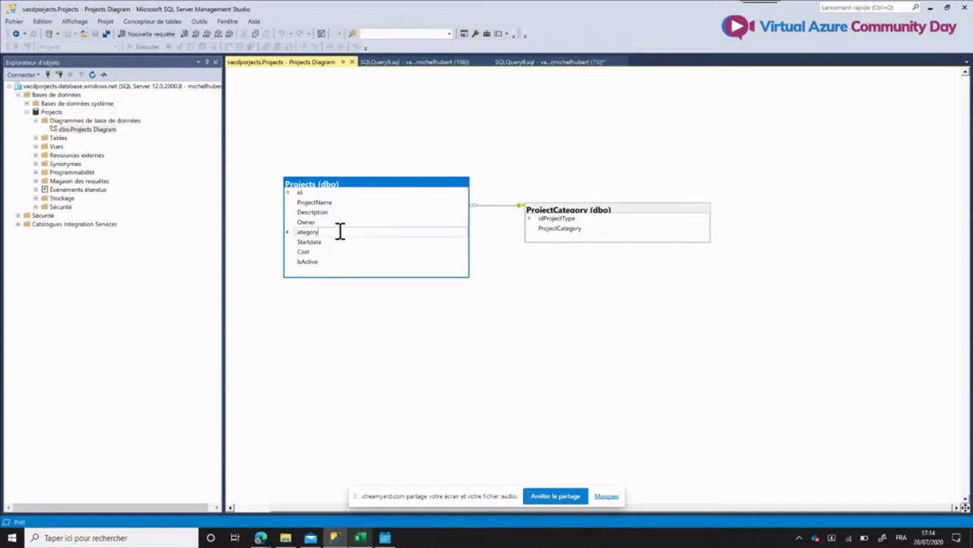
left_click(279, 236)
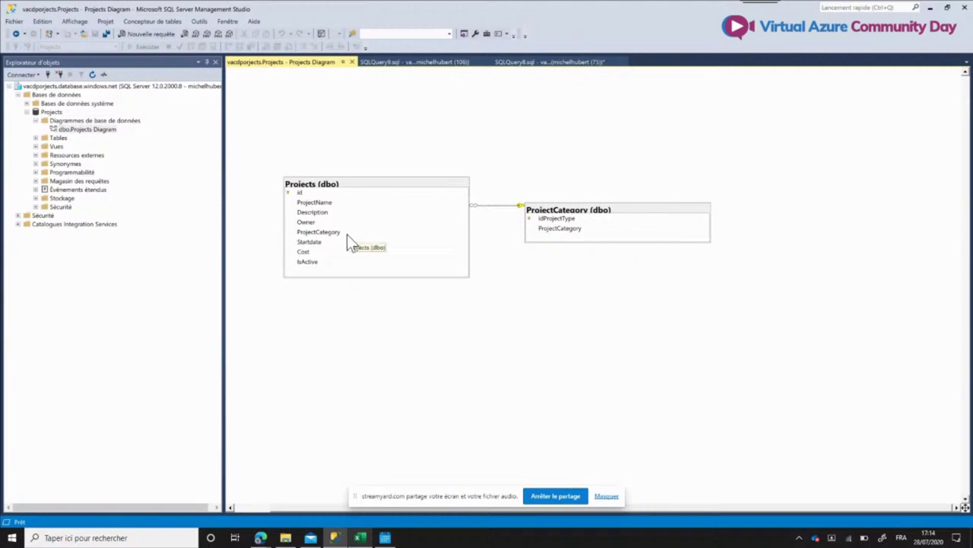
left_click(603, 217)
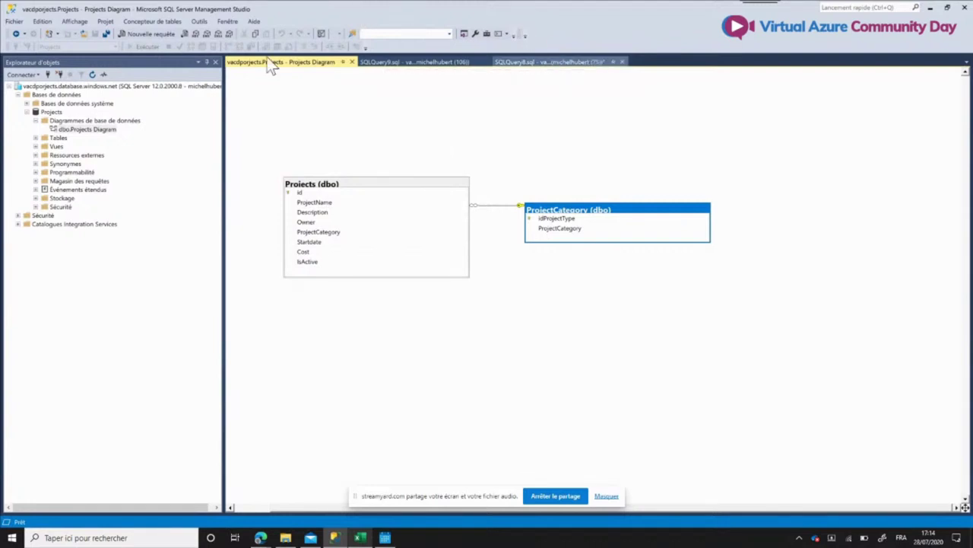
Run 'select * from Projects' in a new query and inspect a project's category number.
left_click(141, 34)
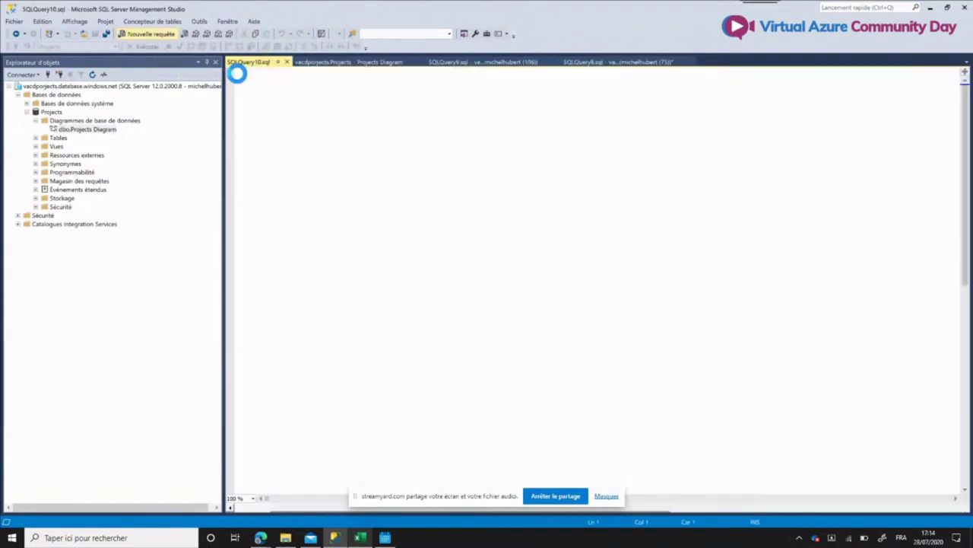
type("selec")
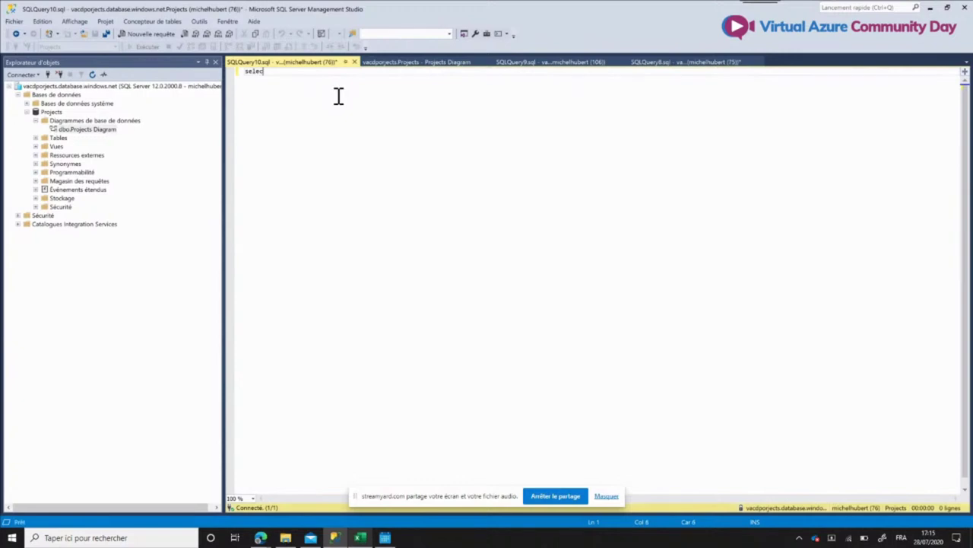
type("t * from Pro")
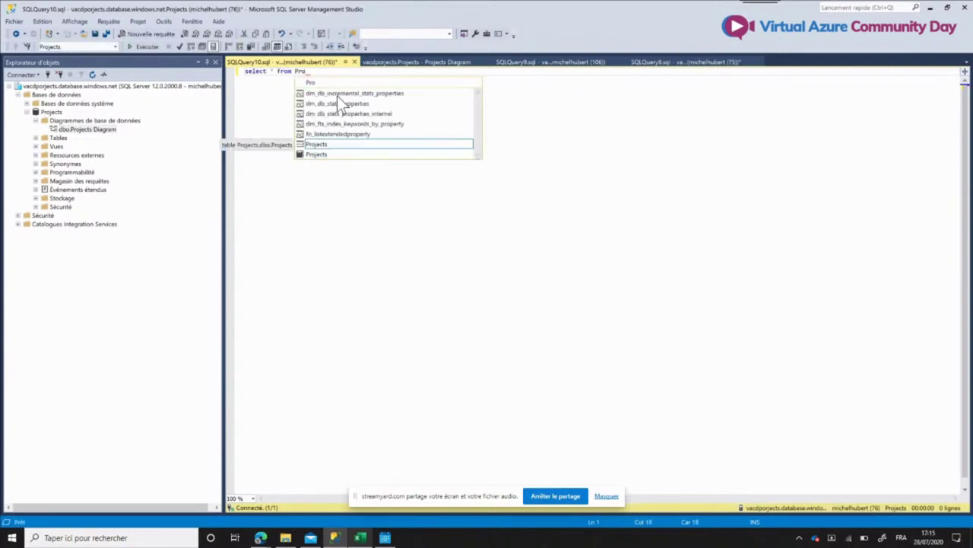
double_click(316, 153)
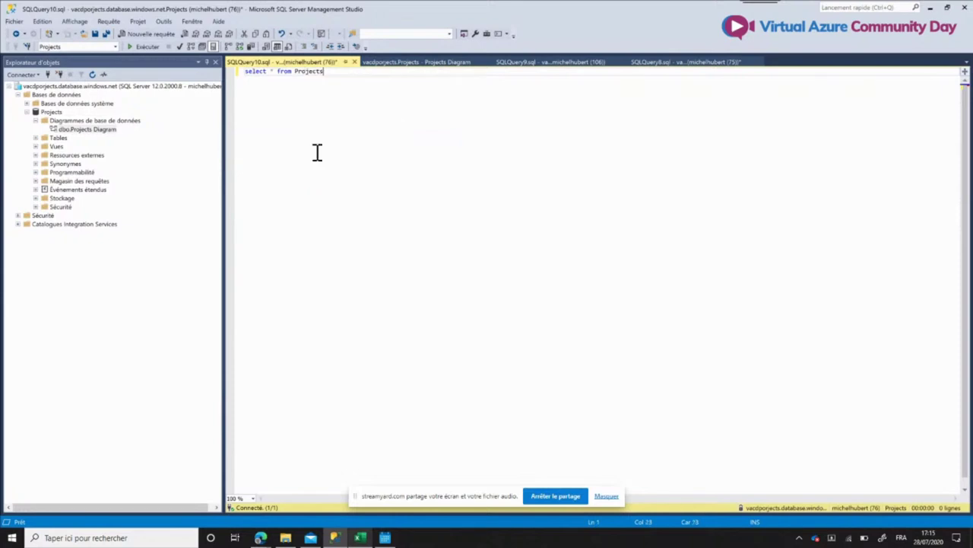
left_click(149, 48)
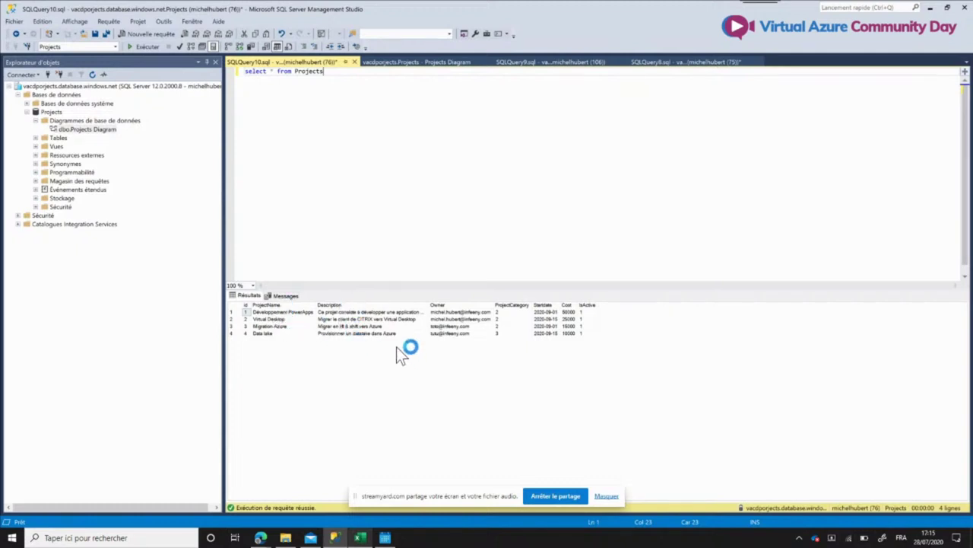
left_click(511, 312)
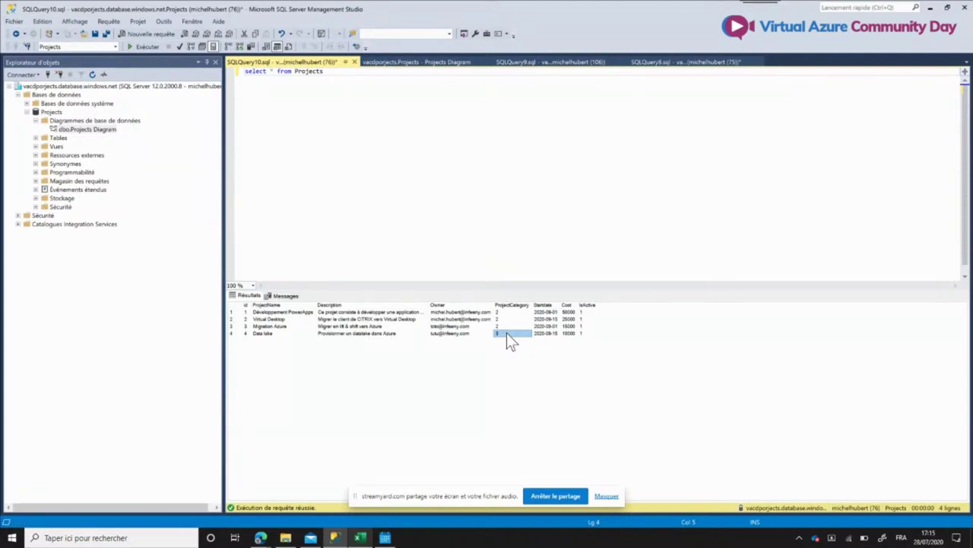
Change the query to 'select * from projectcategory', fixing the misspelling, and run it.
left_click(354, 79)
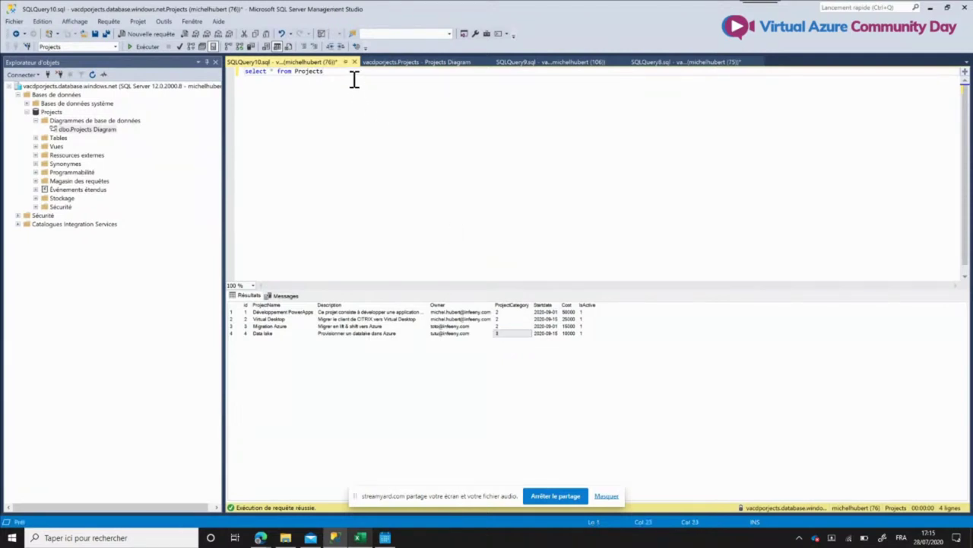
key("ctrl+space")
key("Return")
left_click_drag(346, 71, 295, 71)
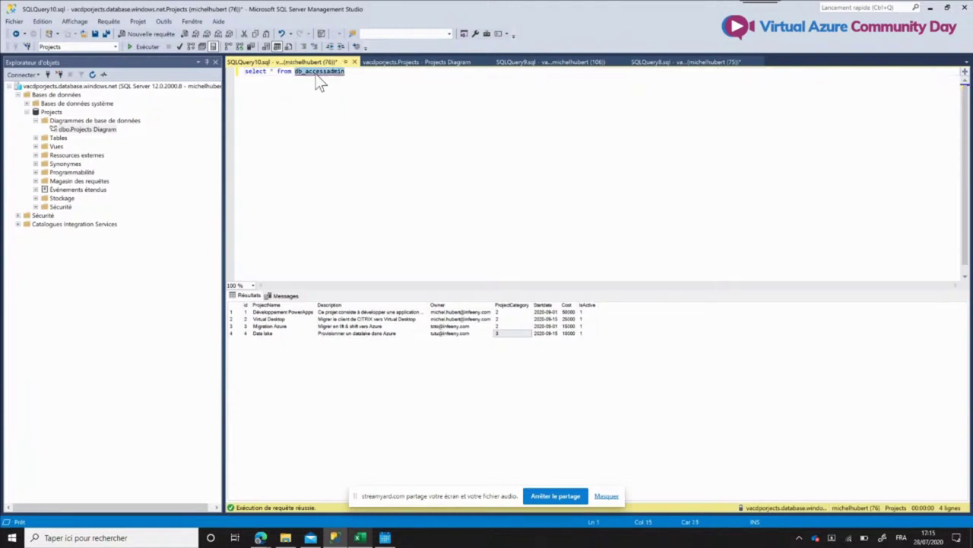
key("BackSpace")
type("pro")
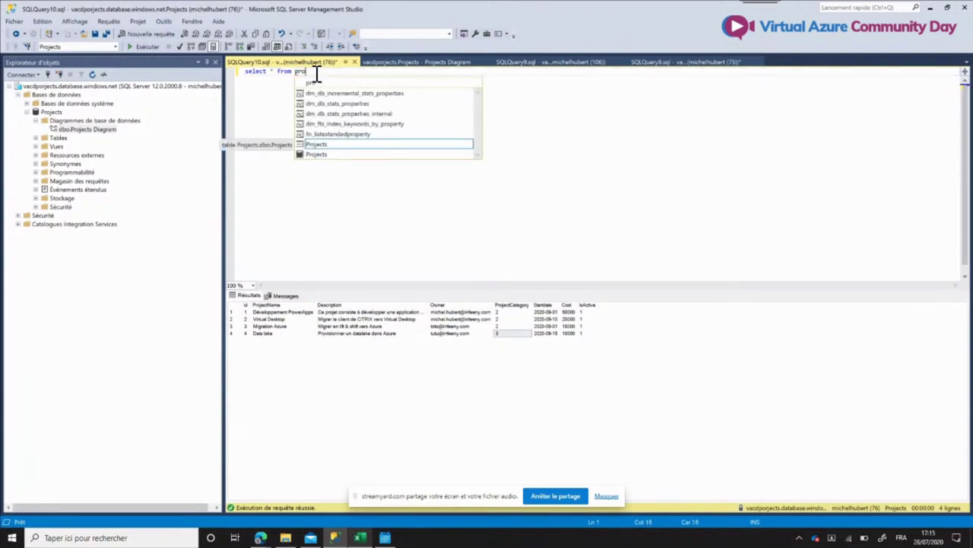
type("ject")
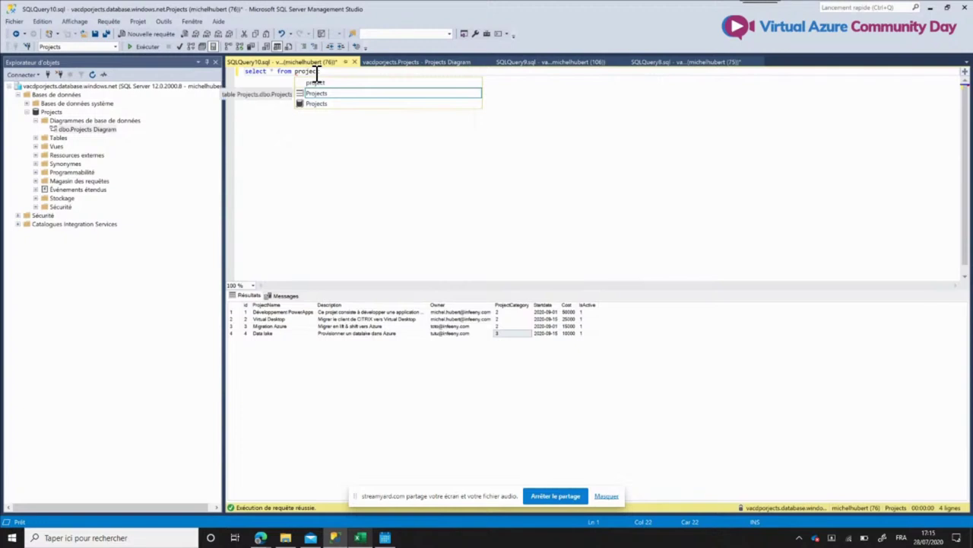
type("sca")
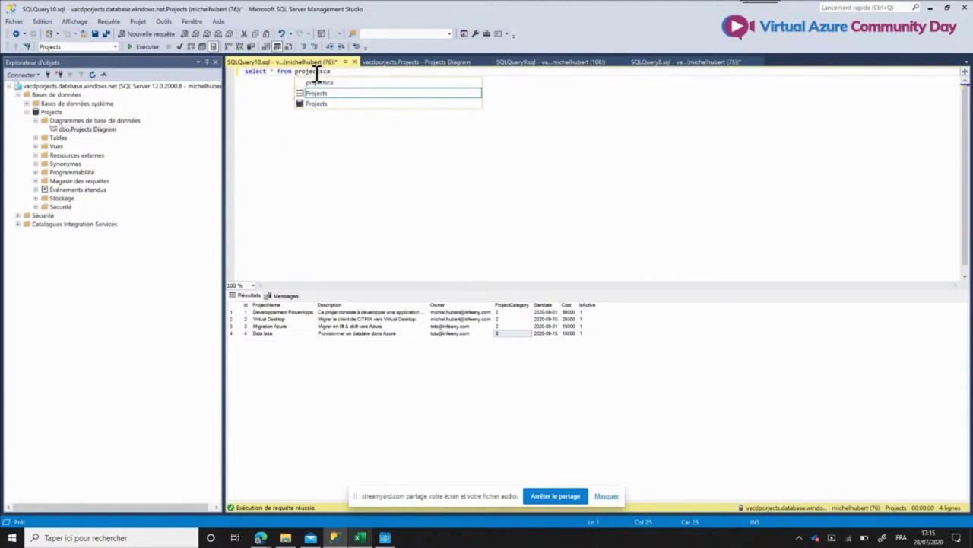
type("tegory")
left_click(142, 47)
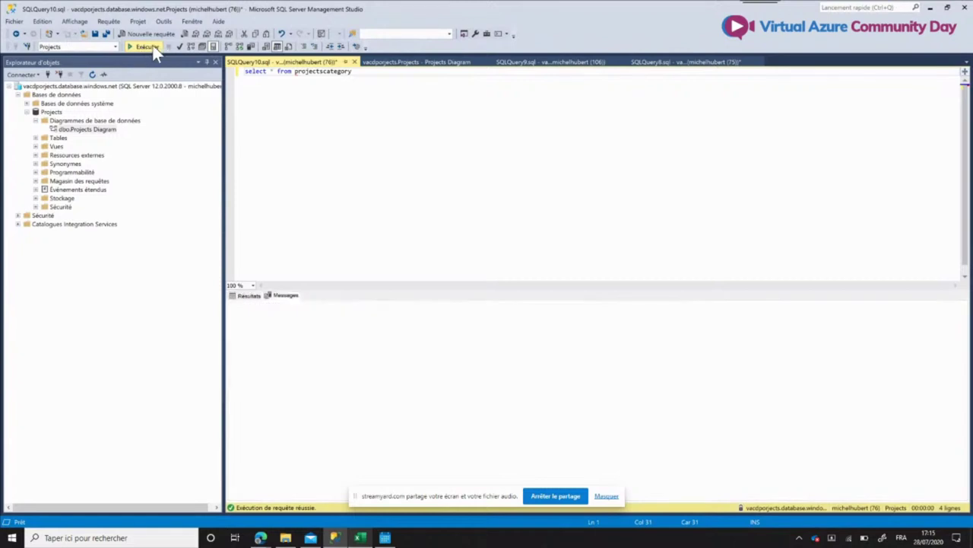
left_click(323, 71)
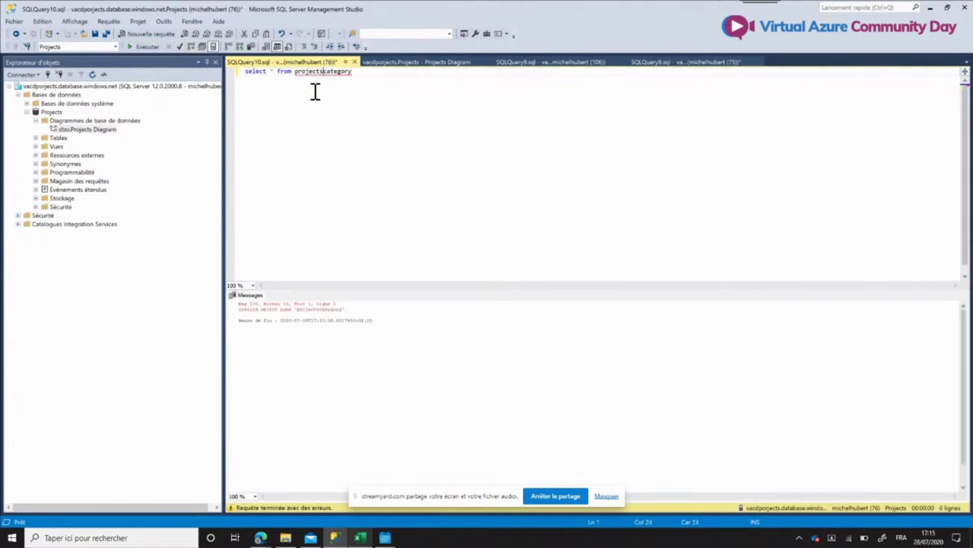
key("BackSpace")
left_click(146, 46)
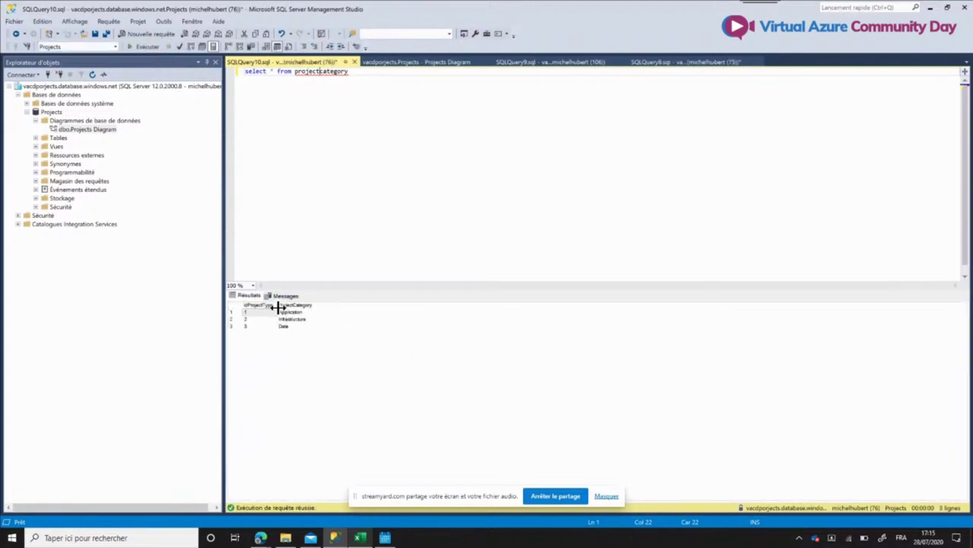
Widen the idProjectType column, review the category rows, and compare with projects.csv in Excel.
left_click_drag(295, 305, 326, 305)
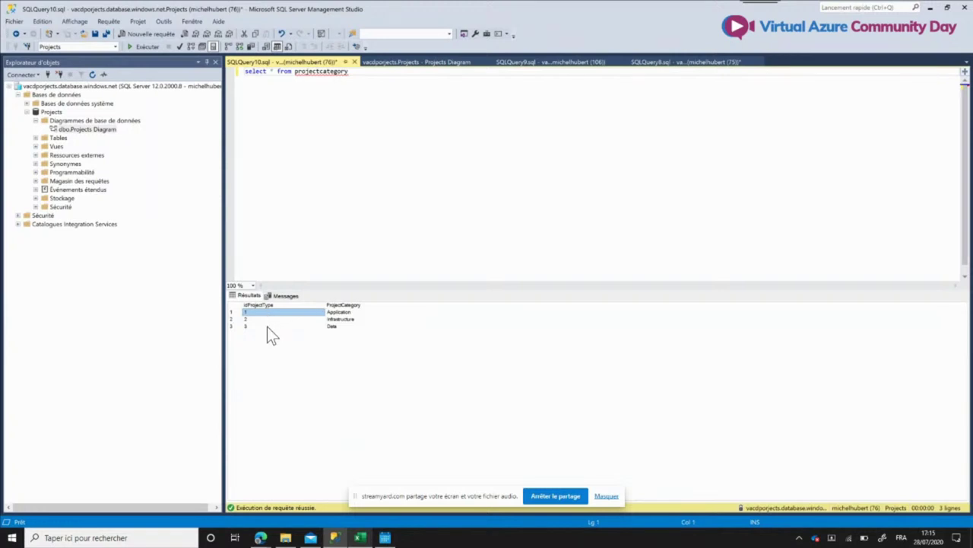
left_click(341, 311)
left_click(341, 319)
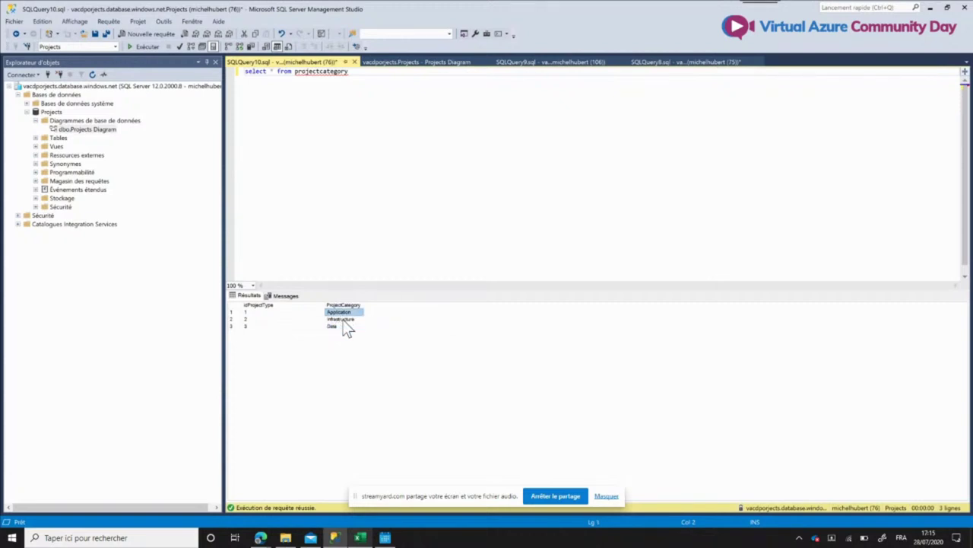
left_click(343, 319)
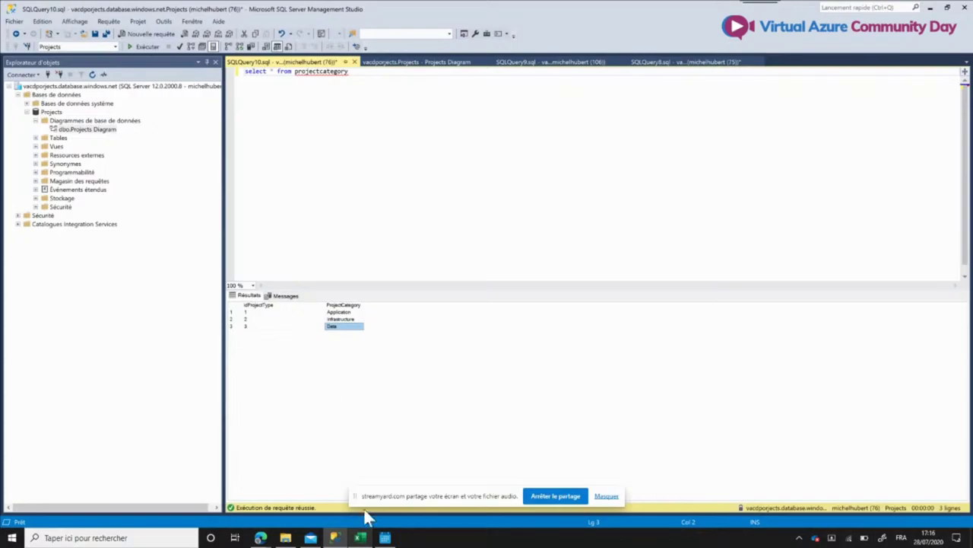
left_click(362, 539)
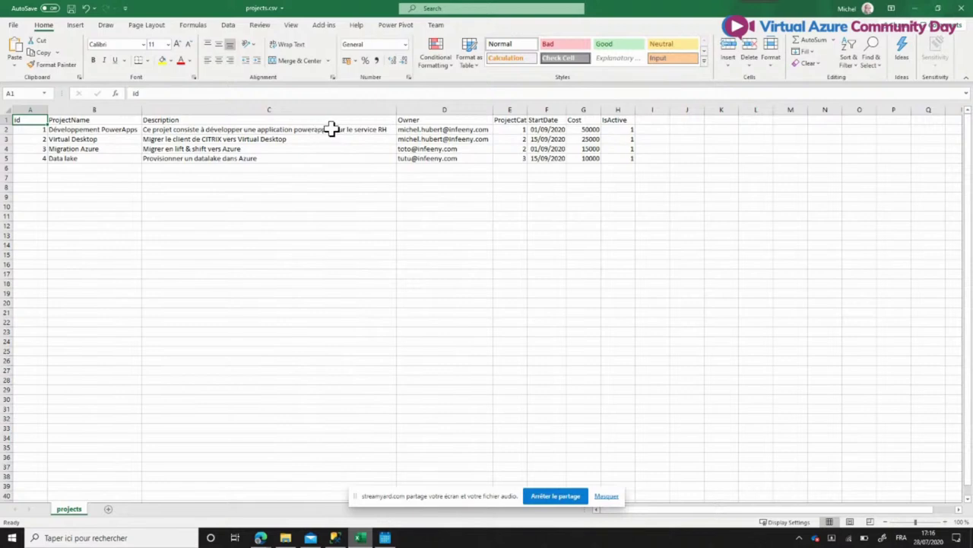
left_click(915, 8)
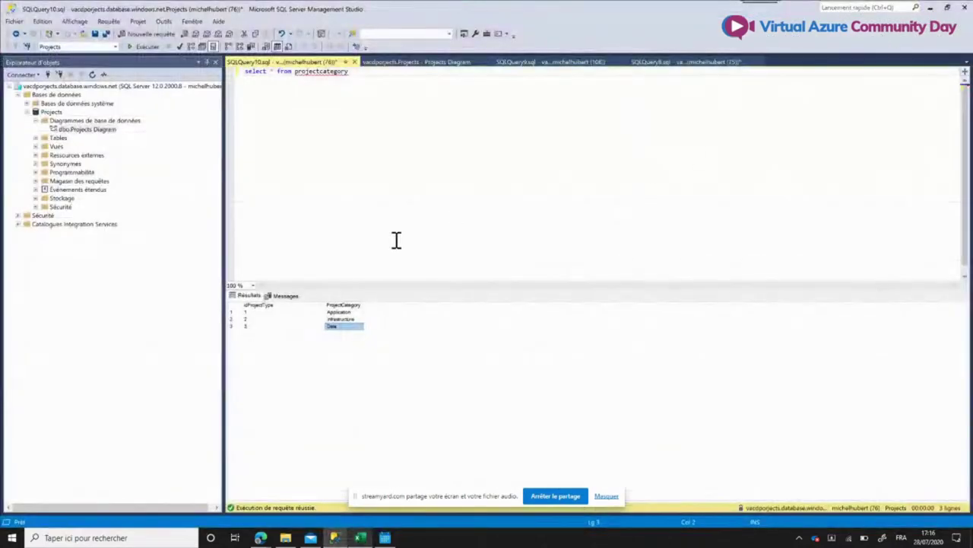
Start the Import Data wizard for the Projects database and pass the welcome page.
right_click(53, 110)
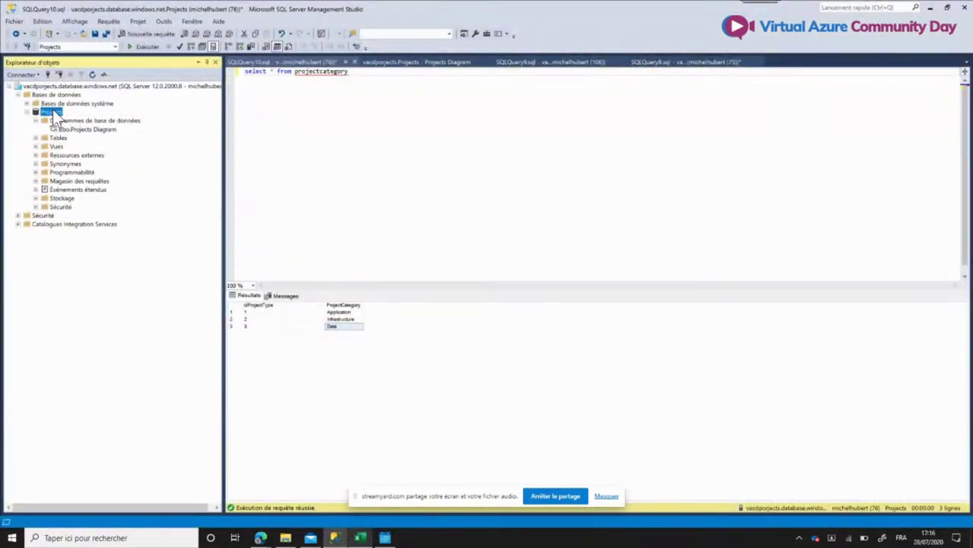
mouse_move(78, 134)
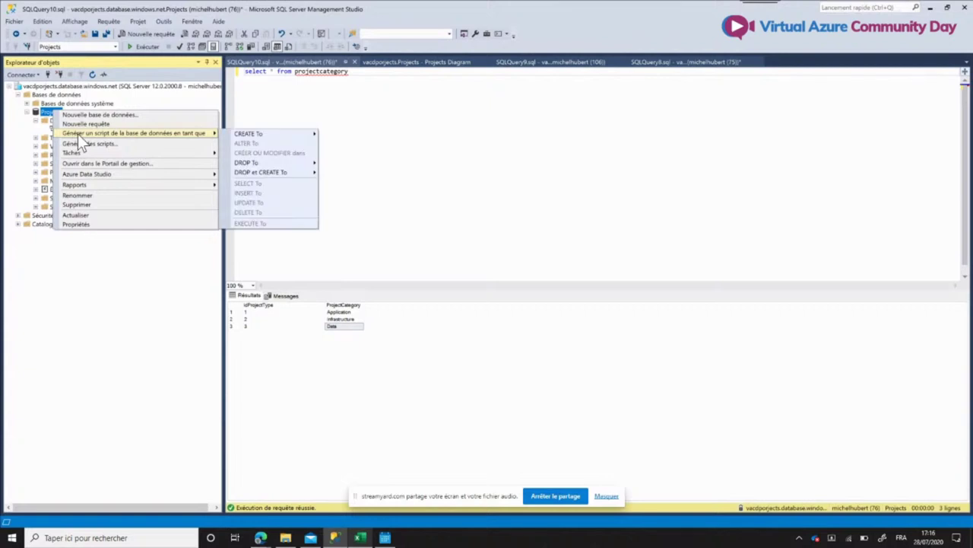
mouse_move(130, 154)
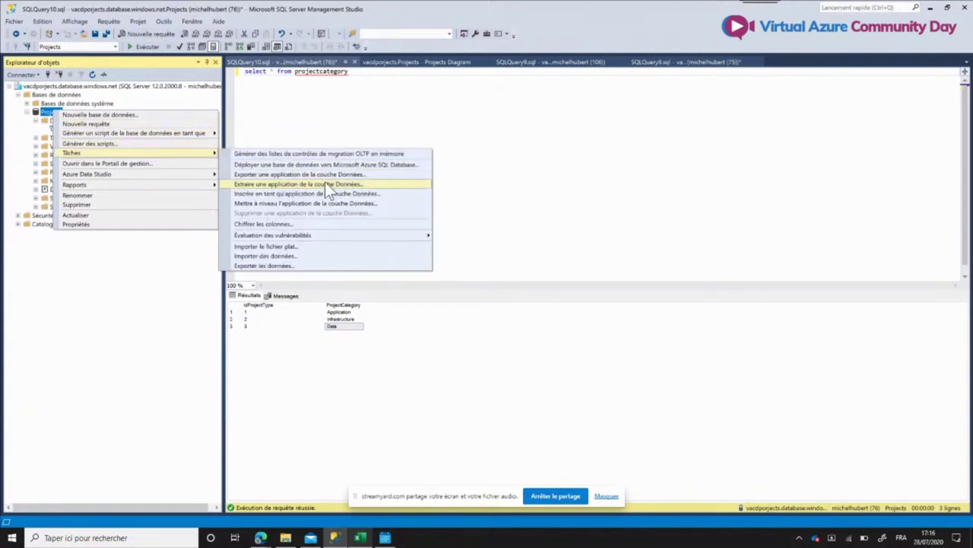
left_click(324, 256)
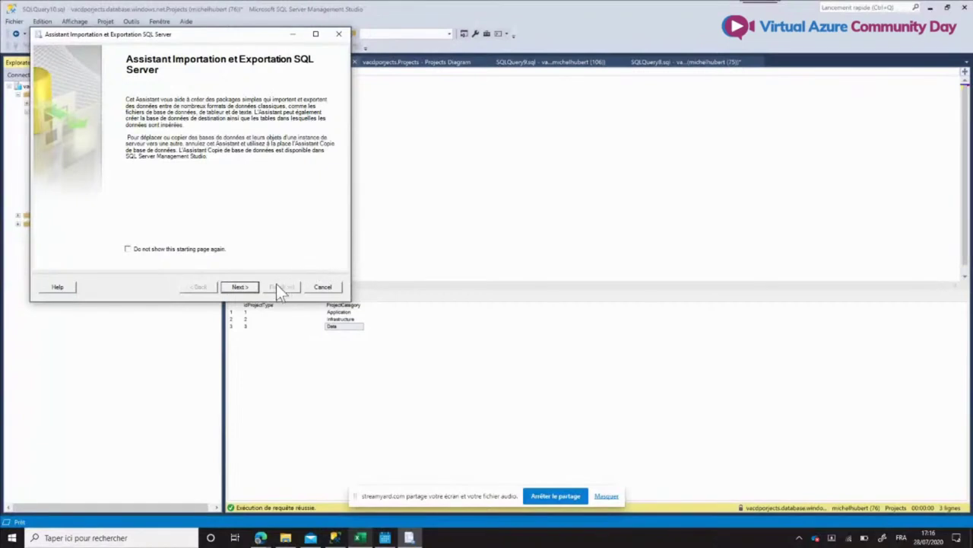
left_click(240, 287)
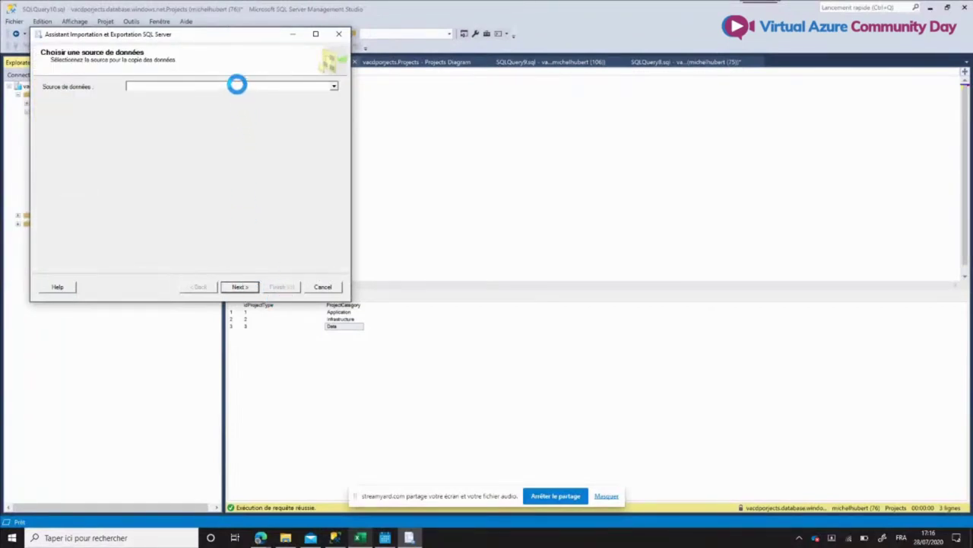
Choose Flat File Source with projects.csv as the source file.
left_click(235, 85)
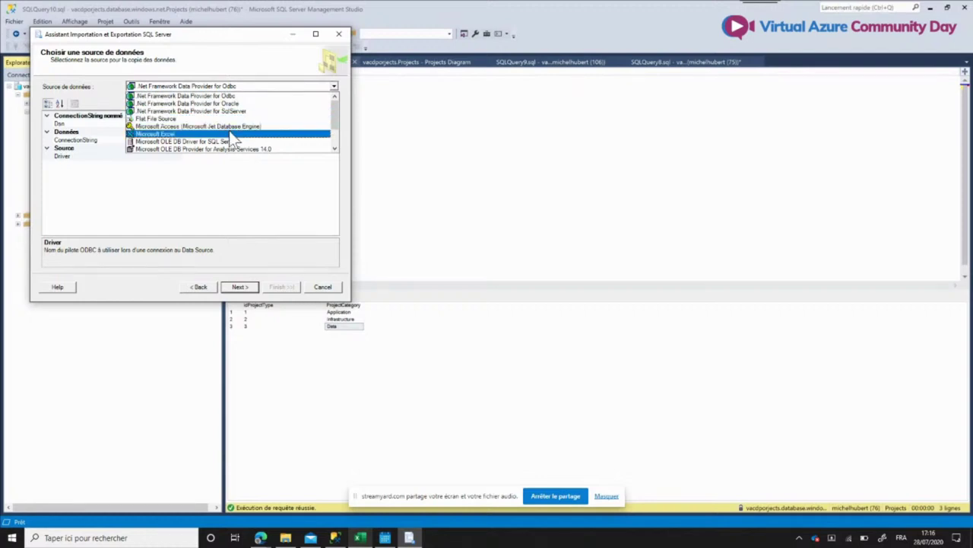
left_click(223, 120)
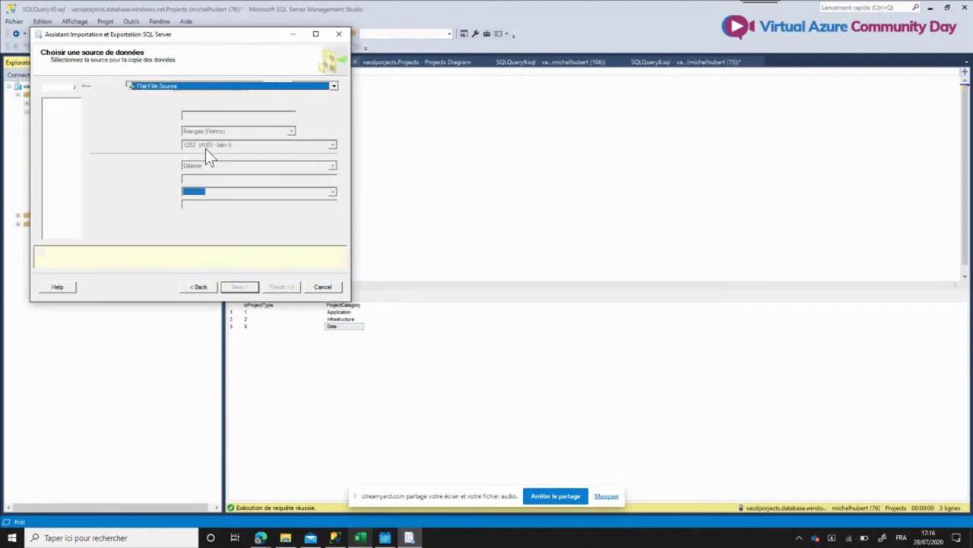
left_click(318, 118)
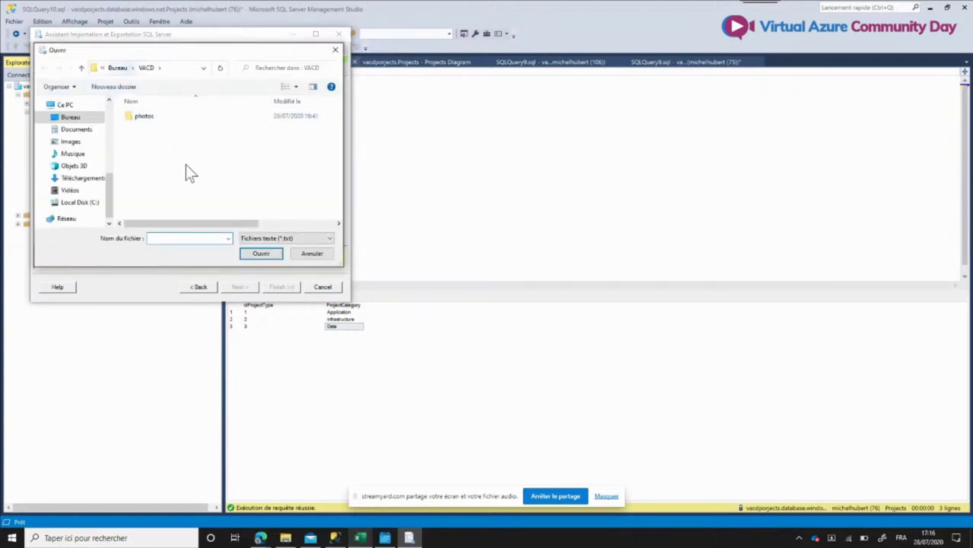
left_click(250, 239)
left_click(246, 254)
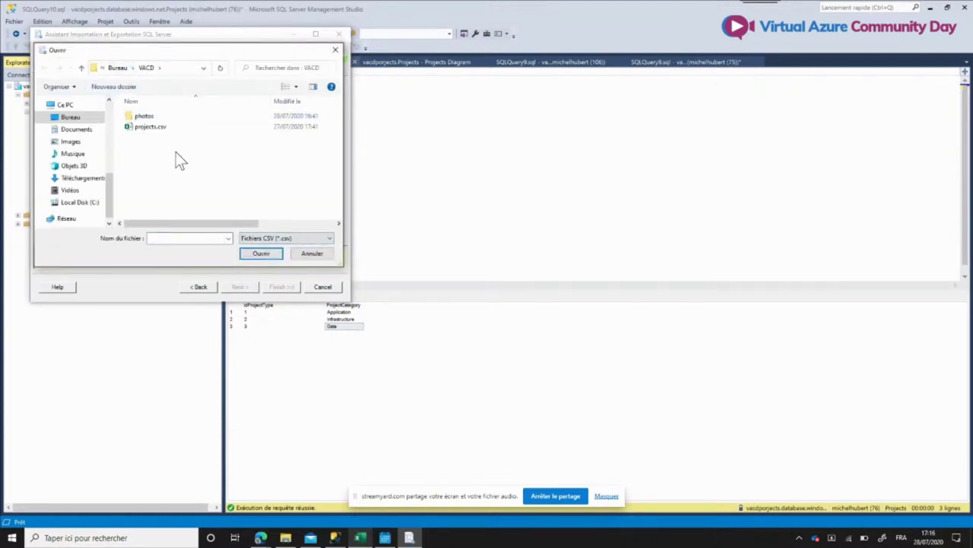
double_click(156, 126)
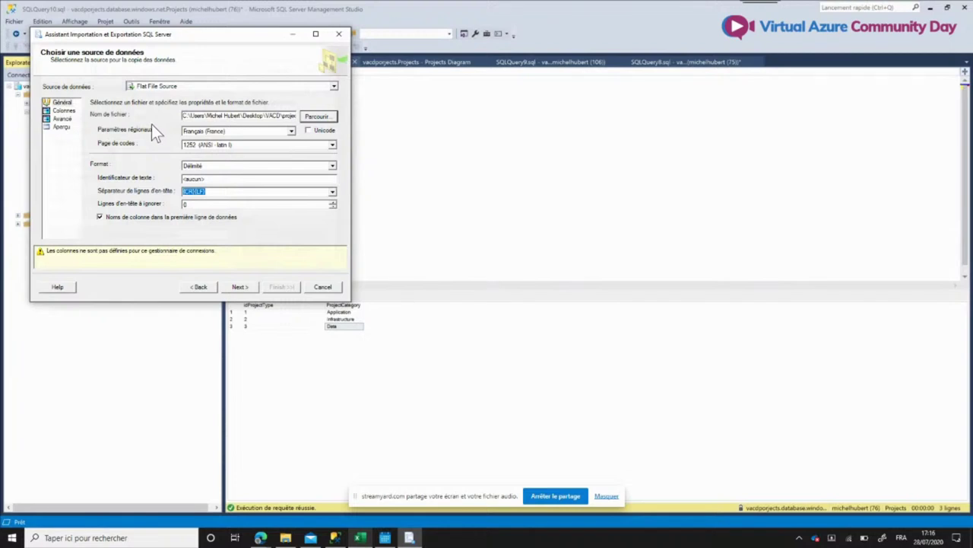
In the Advanced column properties, set the id column's data type to DT_UI1.
left_click(64, 111)
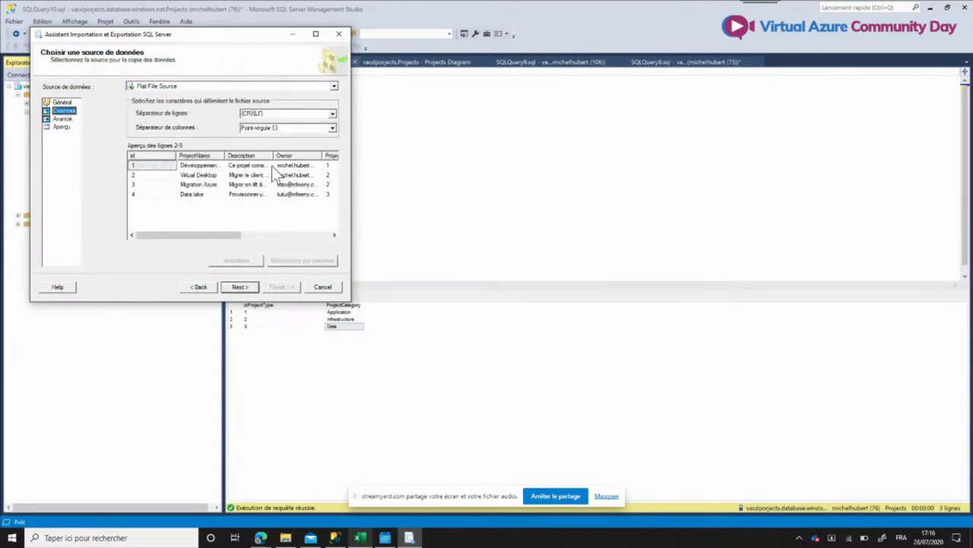
left_click(64, 119)
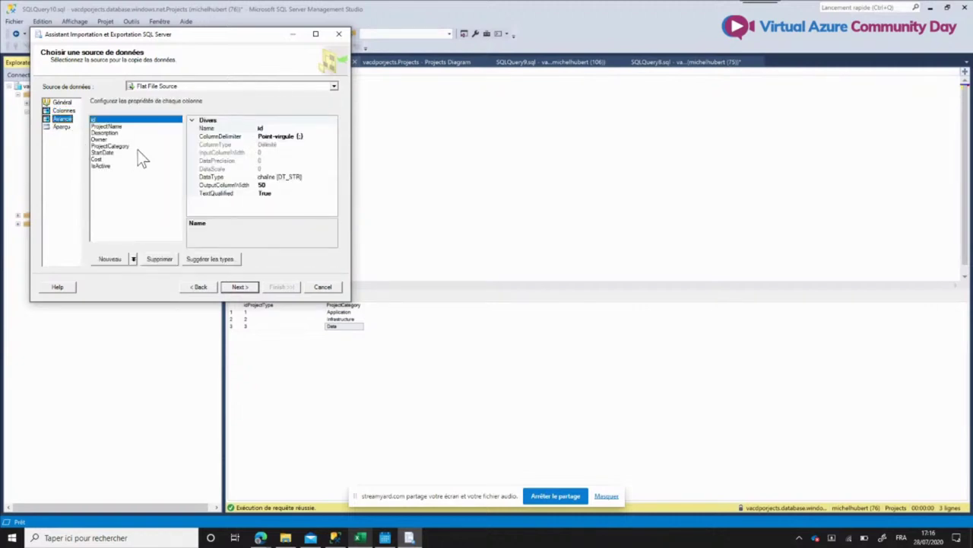
left_click(292, 185)
left_click(301, 170)
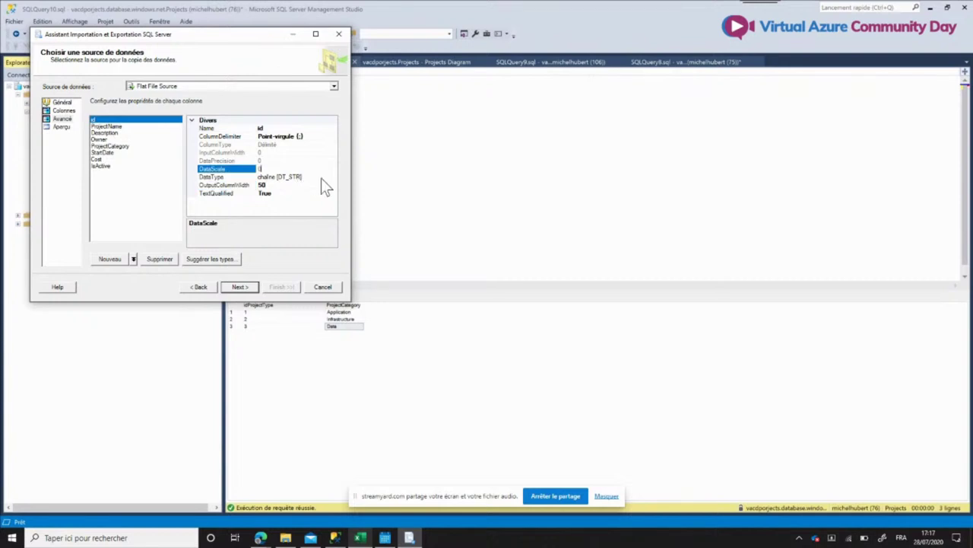
left_click(321, 178)
left_click(335, 176)
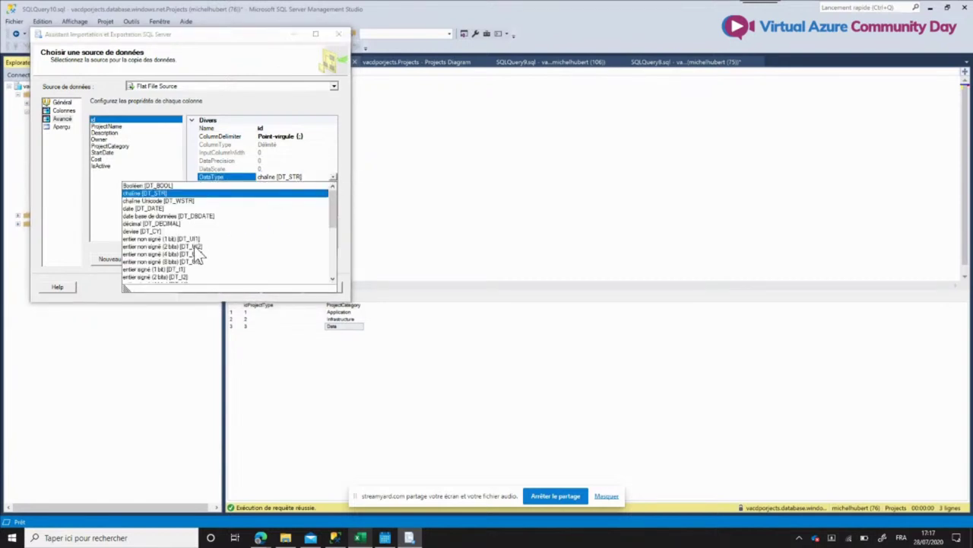
left_click(176, 239)
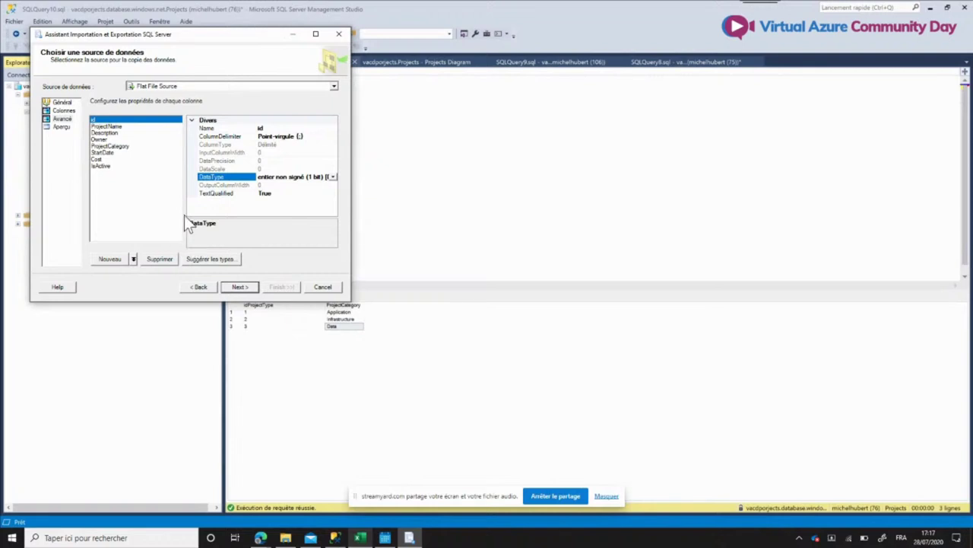
Set the Description output width to 100 and StartDate's type to date [DT_DATE].
left_click(120, 126)
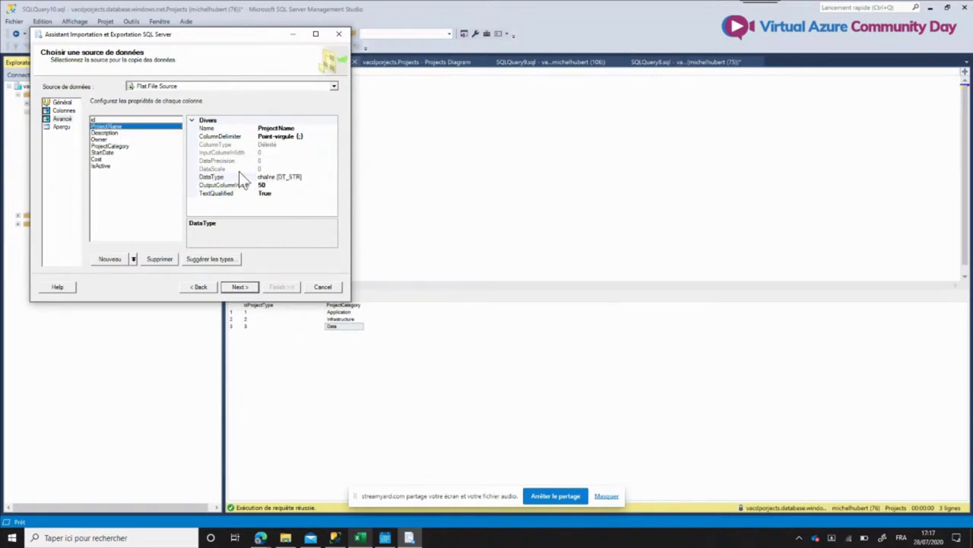
left_click(154, 133)
left_click(270, 185)
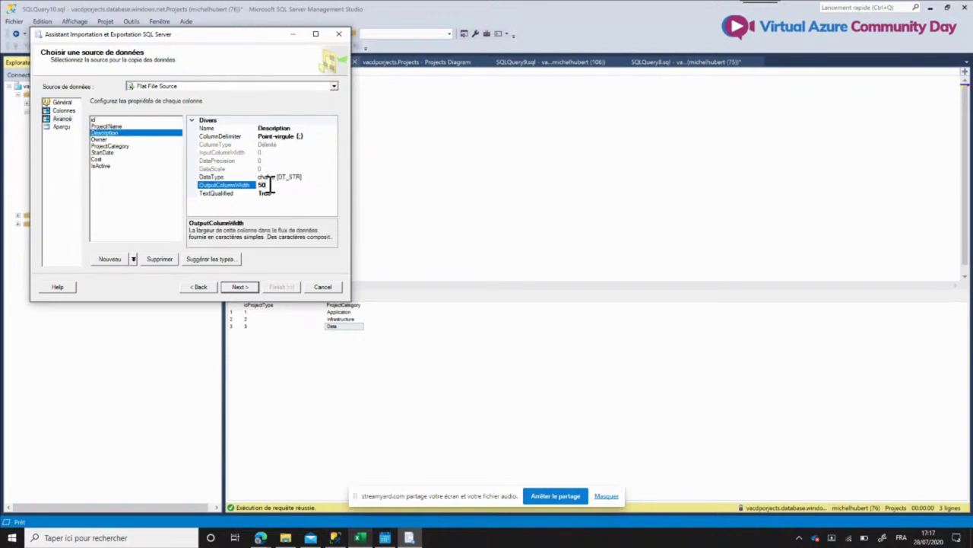
left_click(243, 185)
type("100")
left_click(121, 159)
left_click(118, 153)
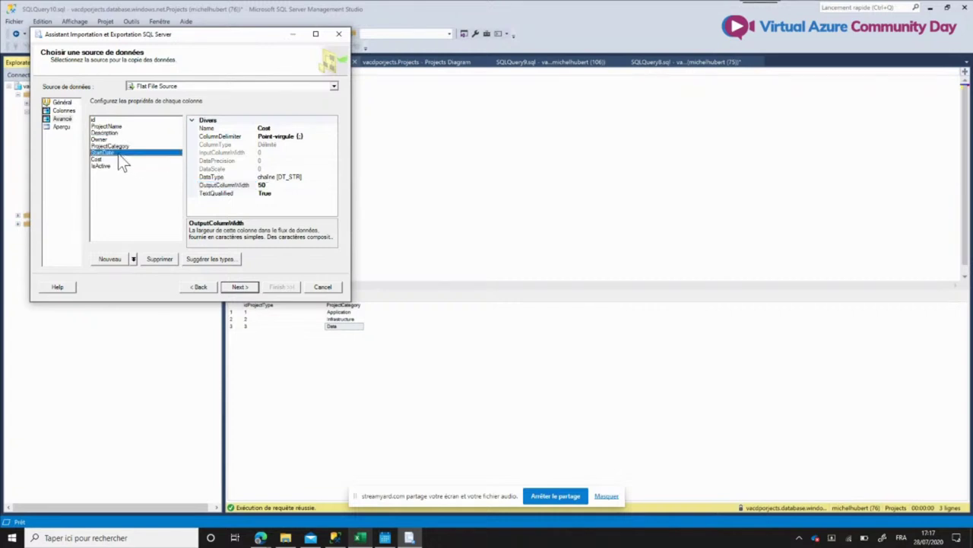
left_click(300, 178)
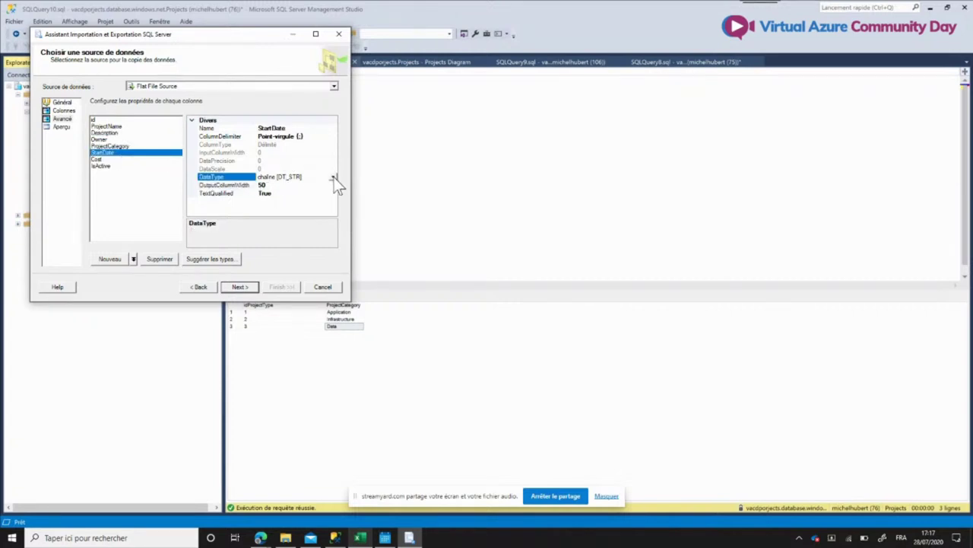
left_click(333, 177)
left_click(217, 216)
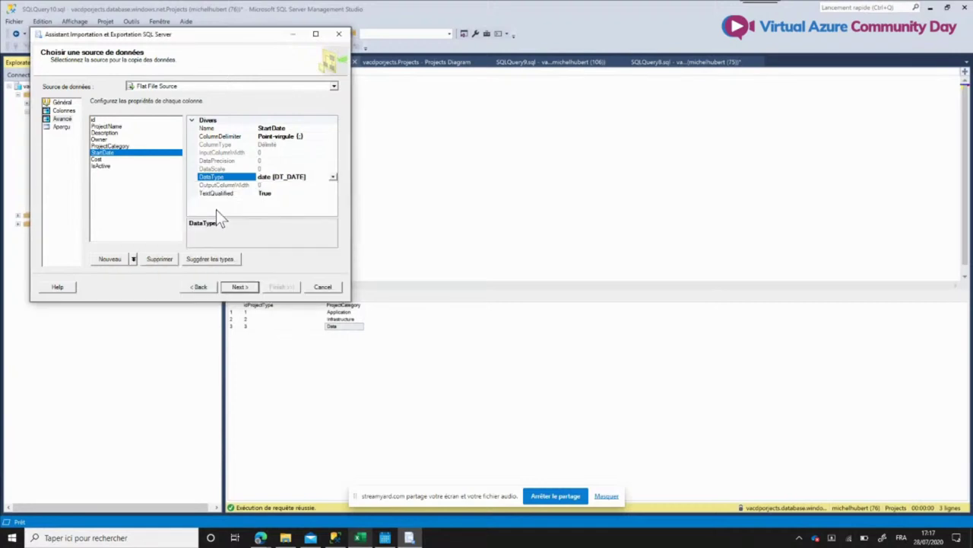
Set the destination to SQL Server via OLE DB with SQL login authentication and the user name.
left_click(239, 287)
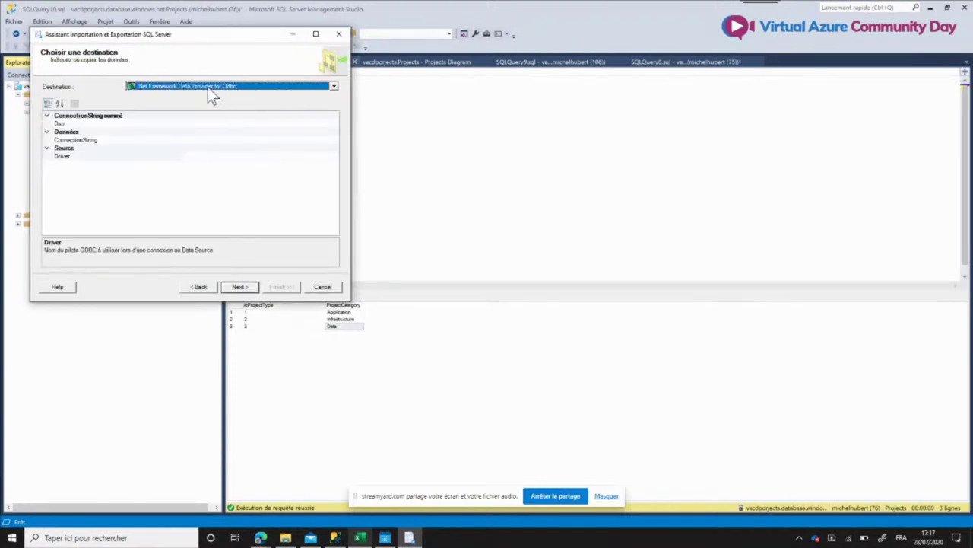
left_click(207, 87)
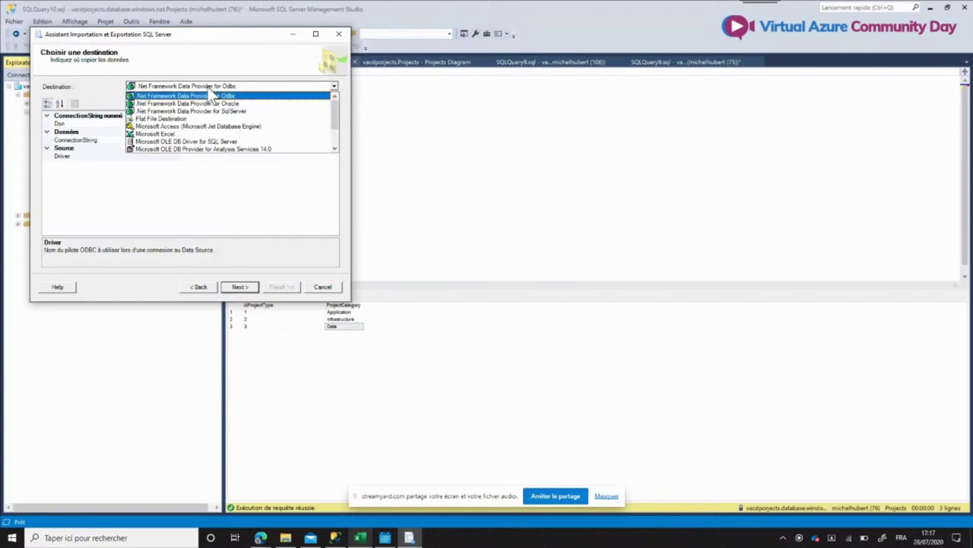
scroll(200, 140, "down", 2)
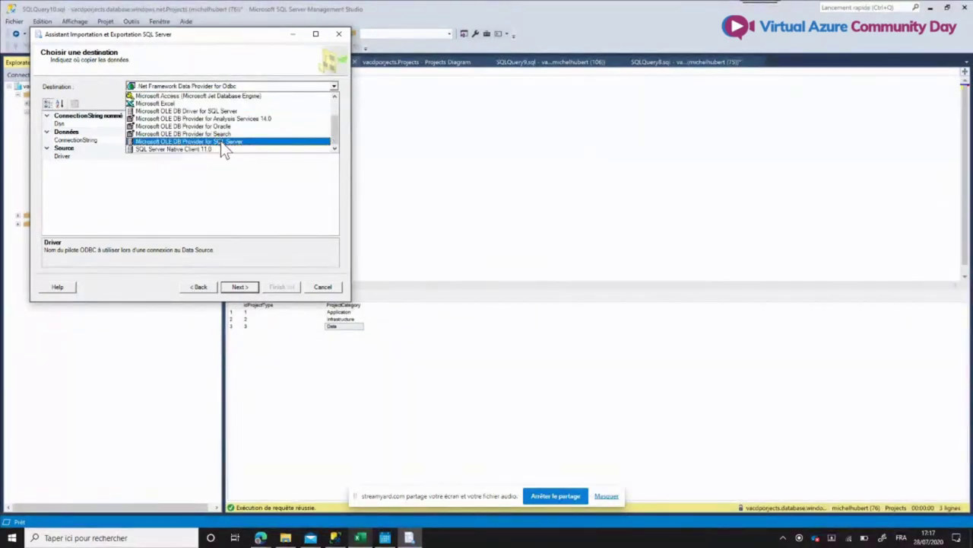
left_click(221, 141)
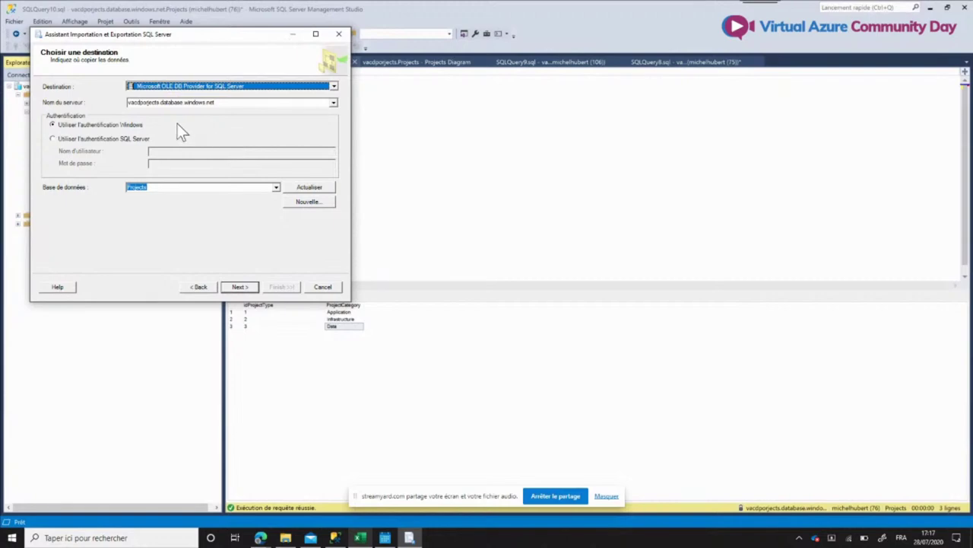
left_click(123, 145)
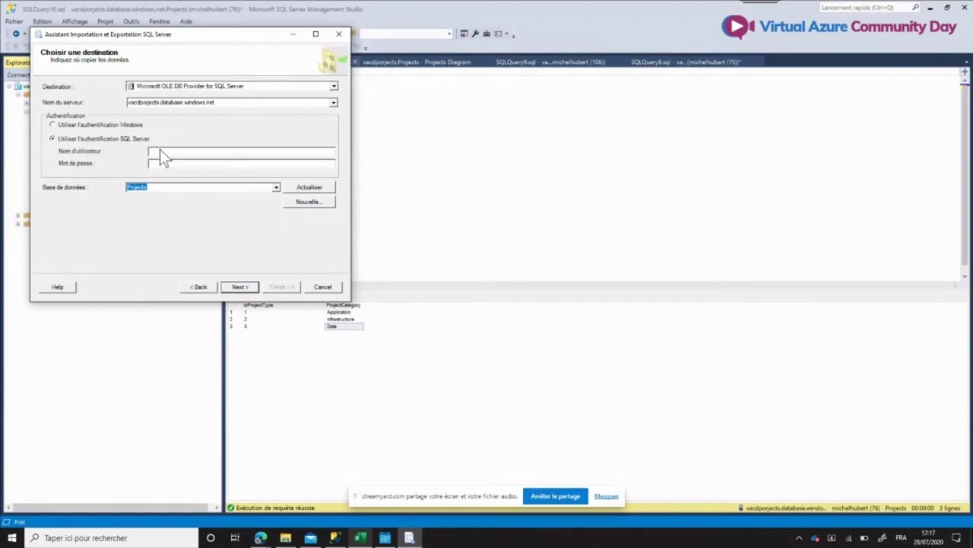
left_click(160, 152)
type("michelhub******")
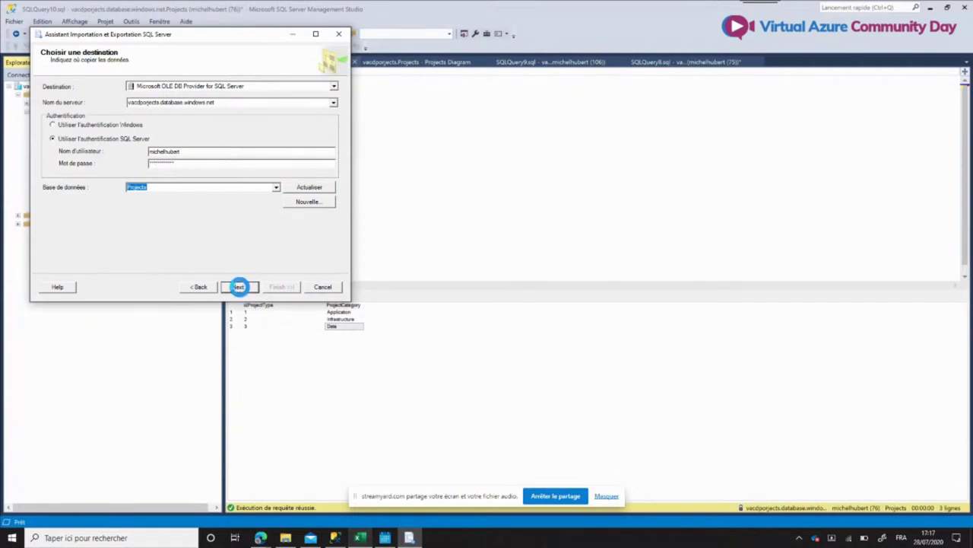
Type 'vacd' into the destination table name, accept the mappings and run the import.
left_click(238, 287)
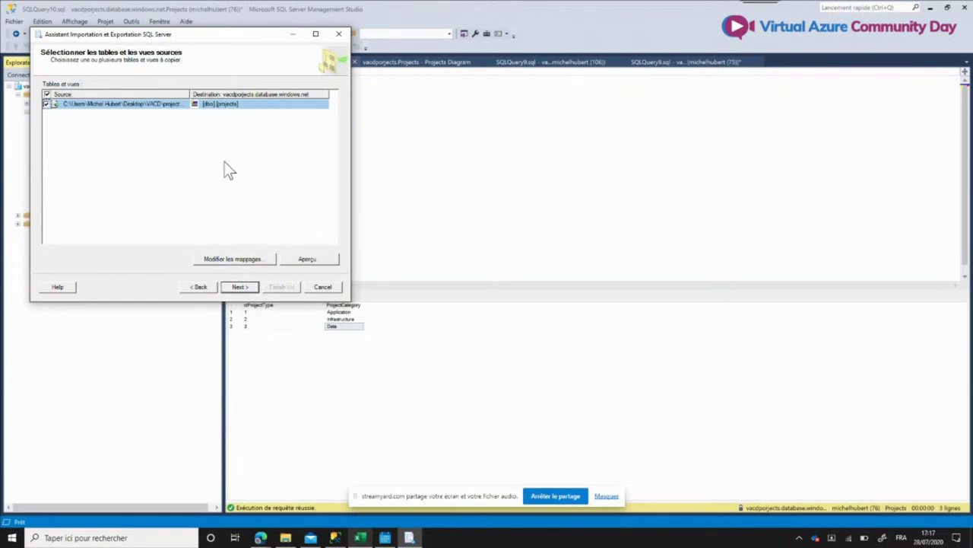
left_click(224, 107)
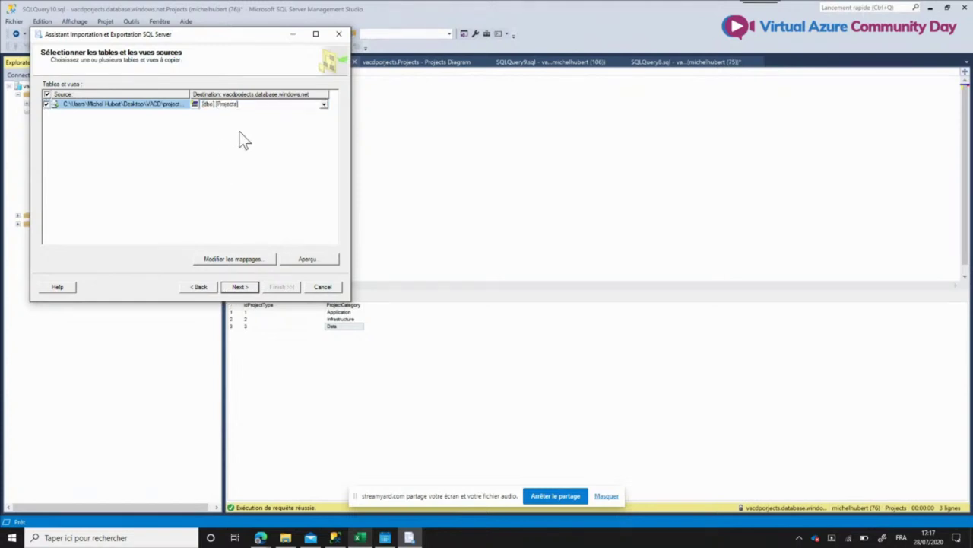
type("vacd")
left_click(240, 287)
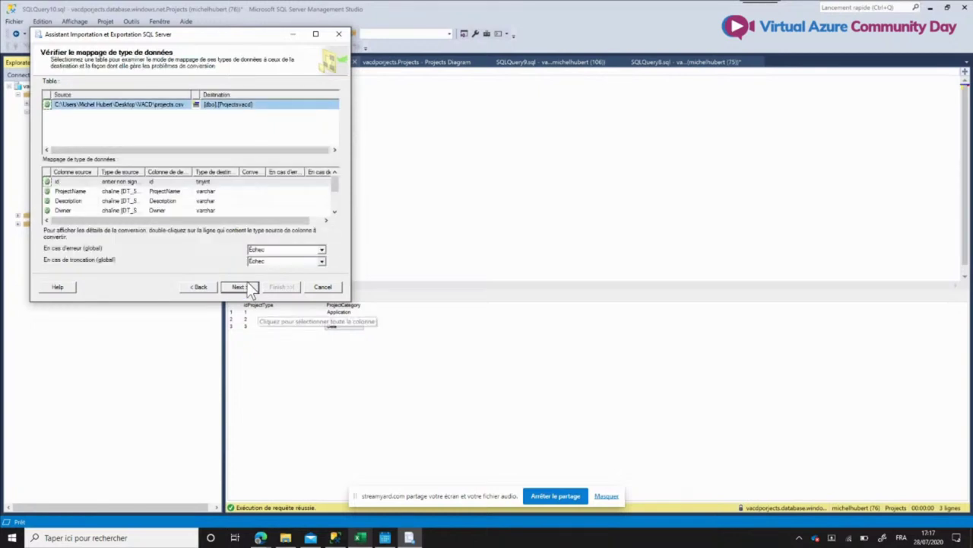
left_click(242, 289)
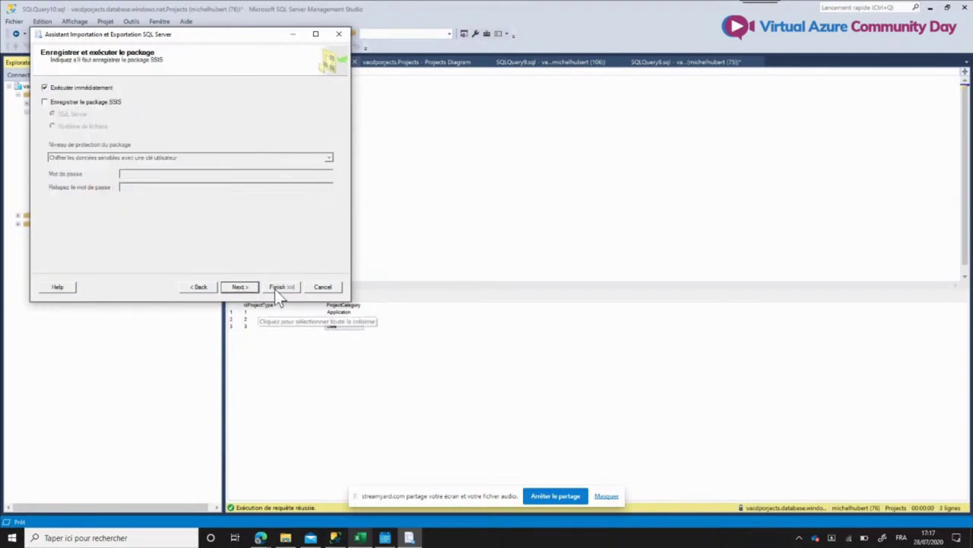
left_click(281, 289)
left_click(281, 289)
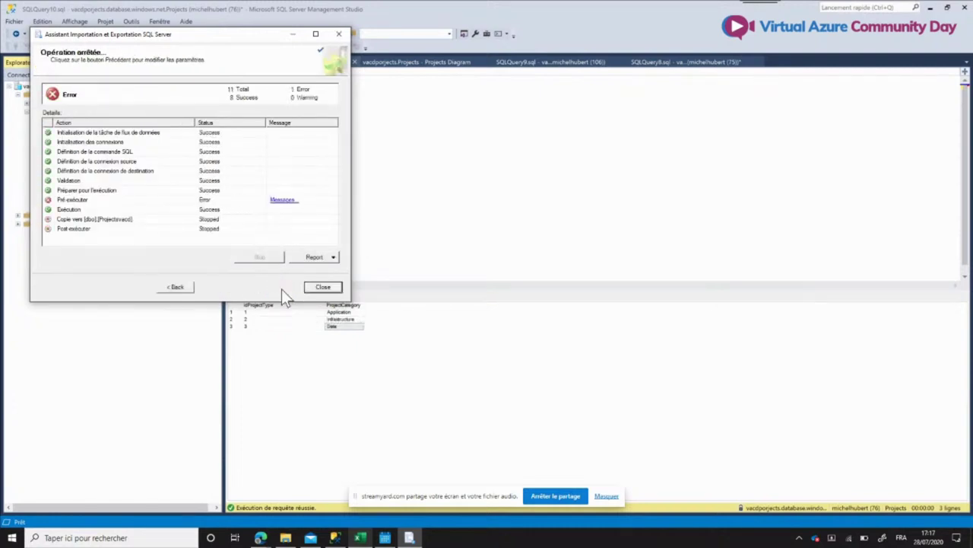
Read the pre-execution error messages, close the report, and exit the import wizard.
left_click(270, 201)
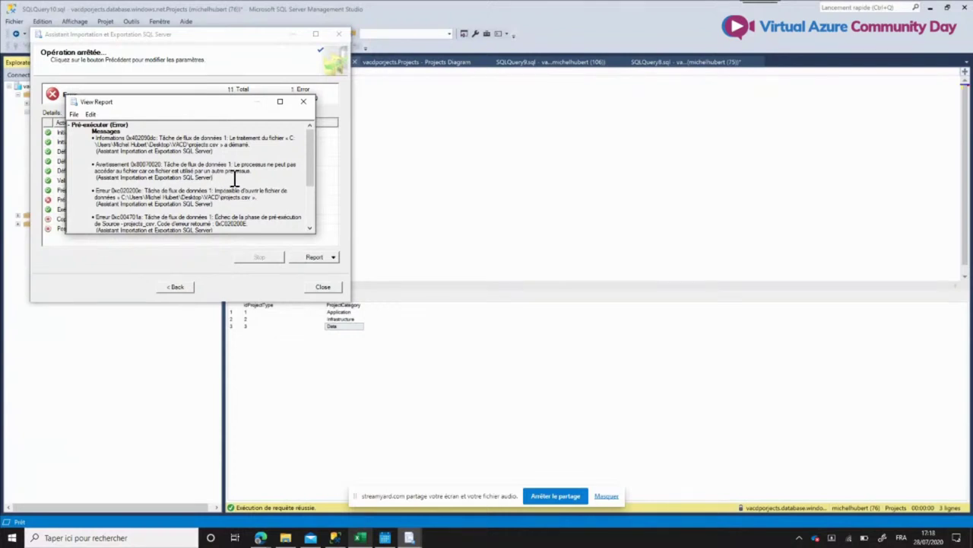
scroll(235, 179, "down", 2)
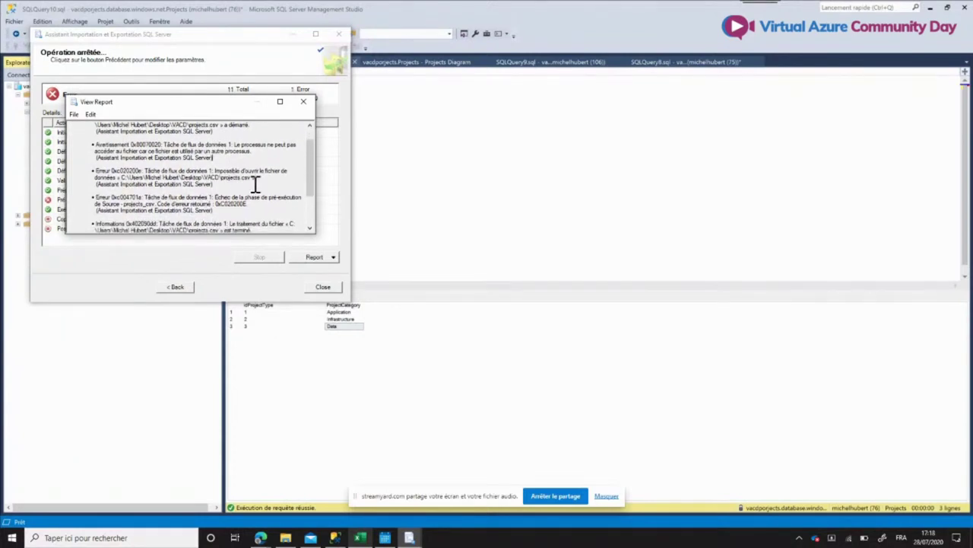
left_click(304, 102)
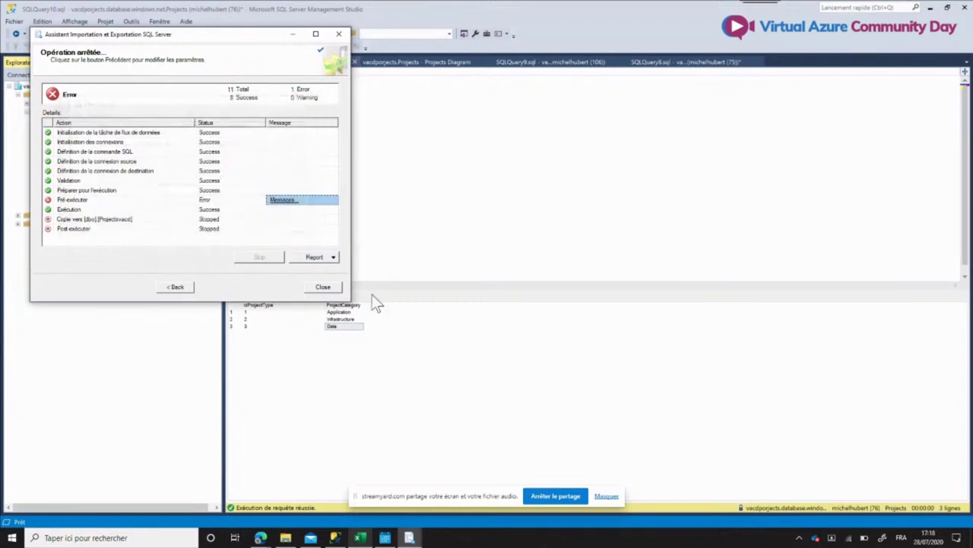
left_click(311, 292)
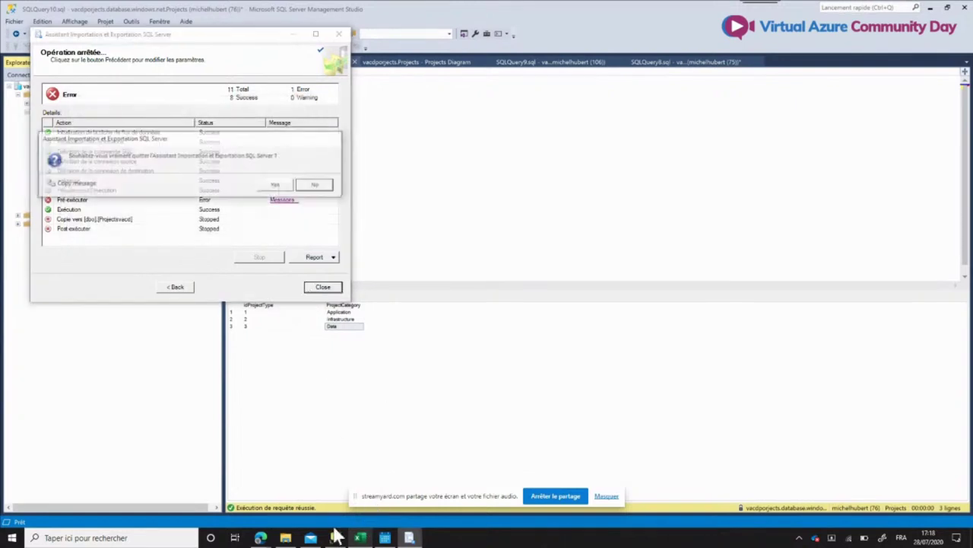
left_click(280, 184)
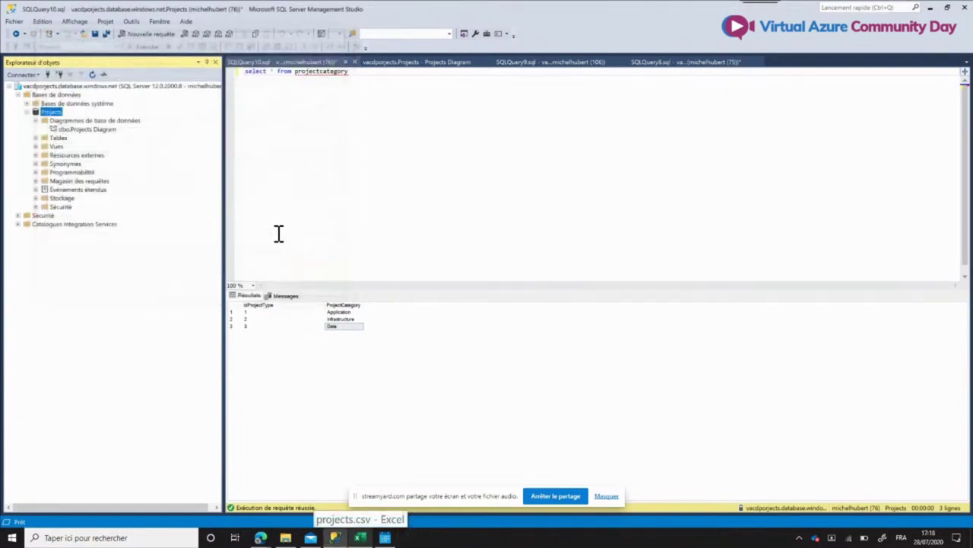
Close the projects.csv workbook in Excel and choose Don't Save.
left_click(361, 538)
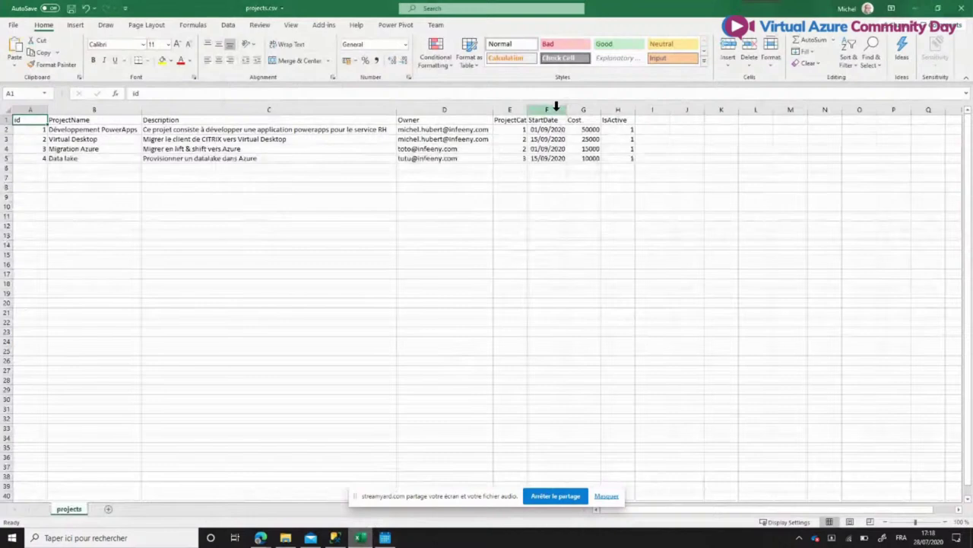
left_click(958, 9)
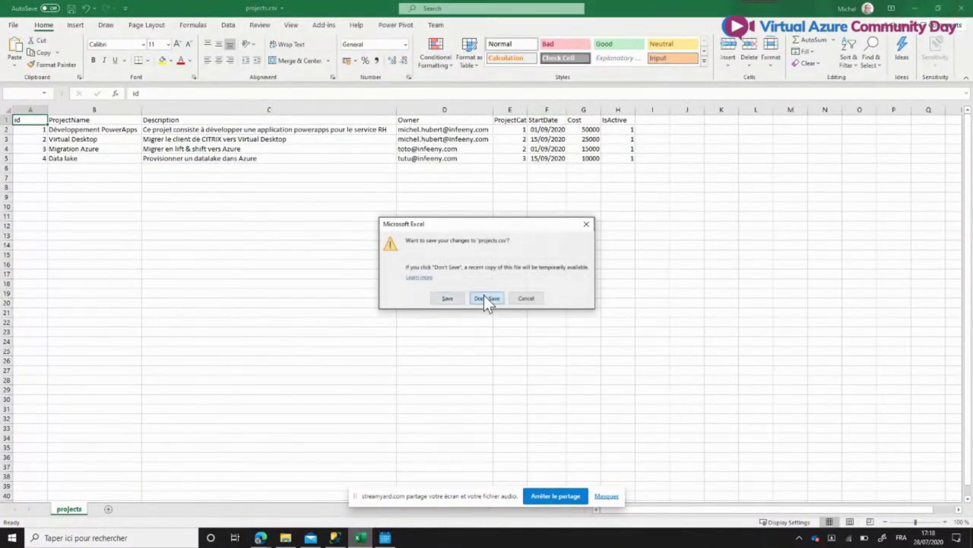
left_click(486, 297)
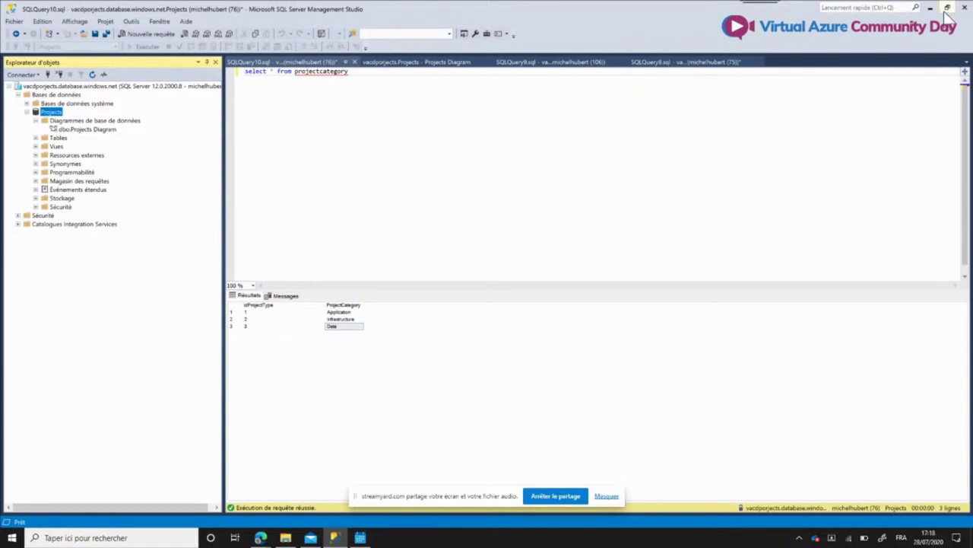
Switch to the Power Apps tab in Edge, zoom the page to 150%, and sign in.
left_click(930, 6)
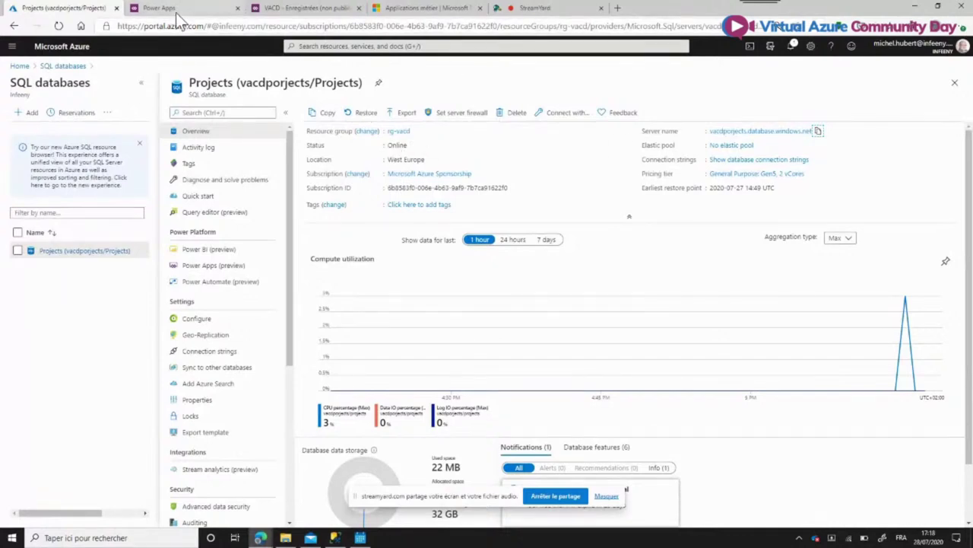
left_click(618, 8)
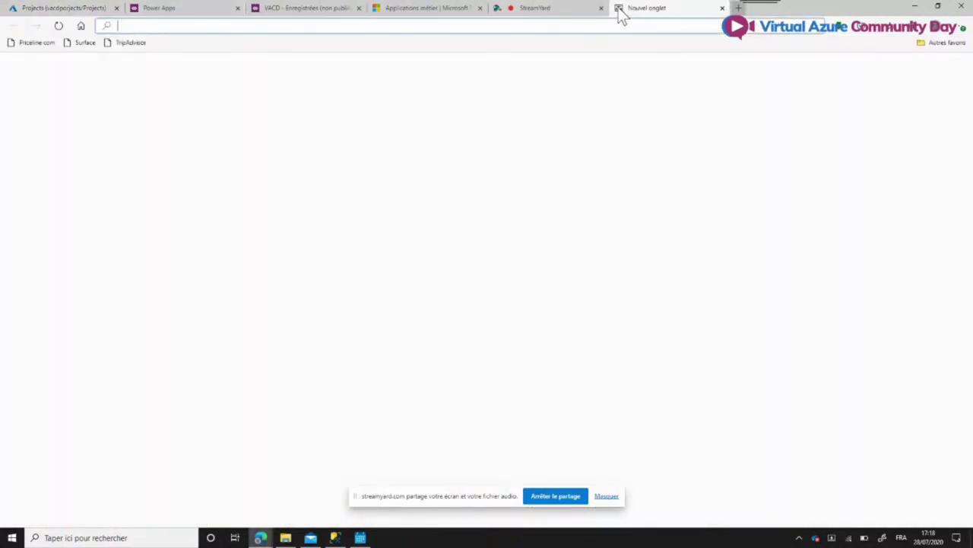
left_click(428, 9)
left_click(281, 26)
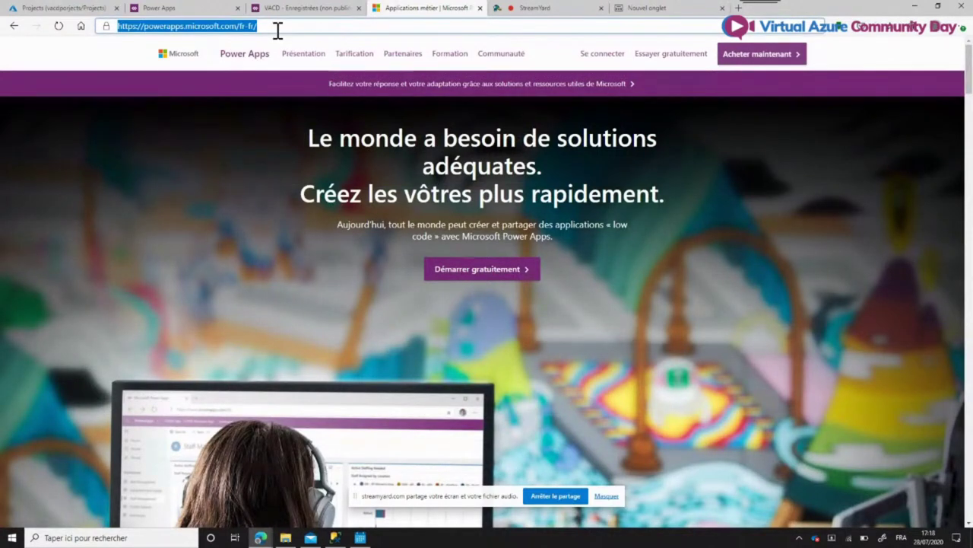
key("ctrl+plus")
key("ctrl+plus")
key("ctrl+plus")
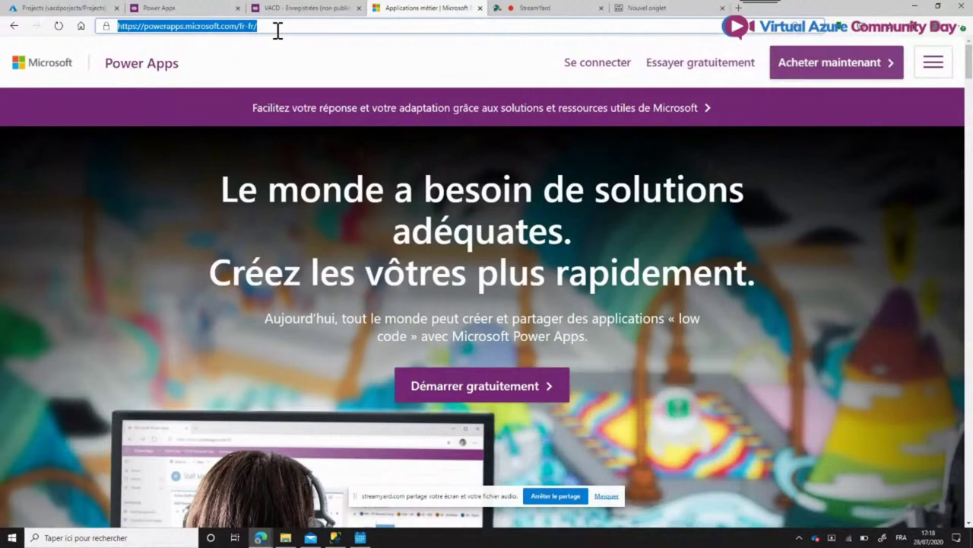
left_click(593, 67)
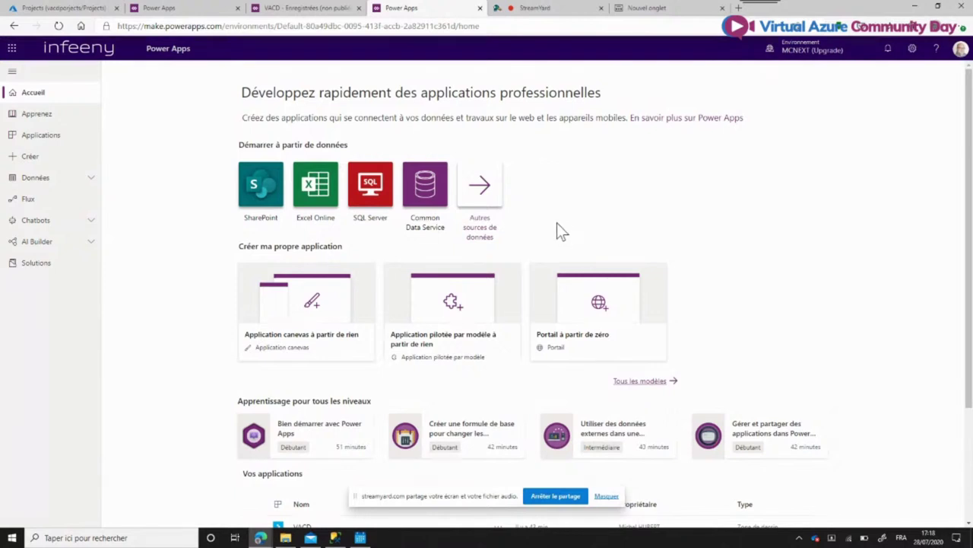
Start an app from other data sources and begin a new connection.
scroll(553, 223, "down", 1)
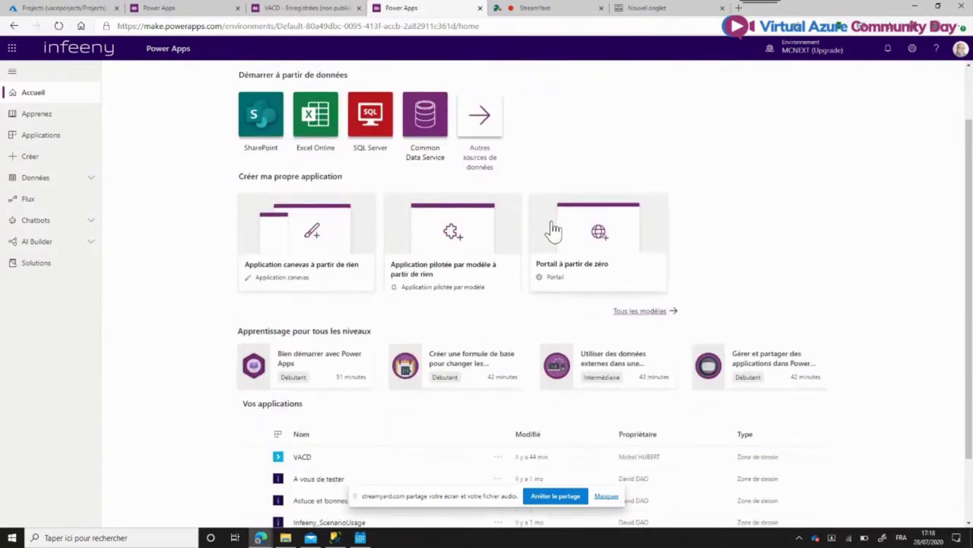
scroll(532, 217, "up", 1)
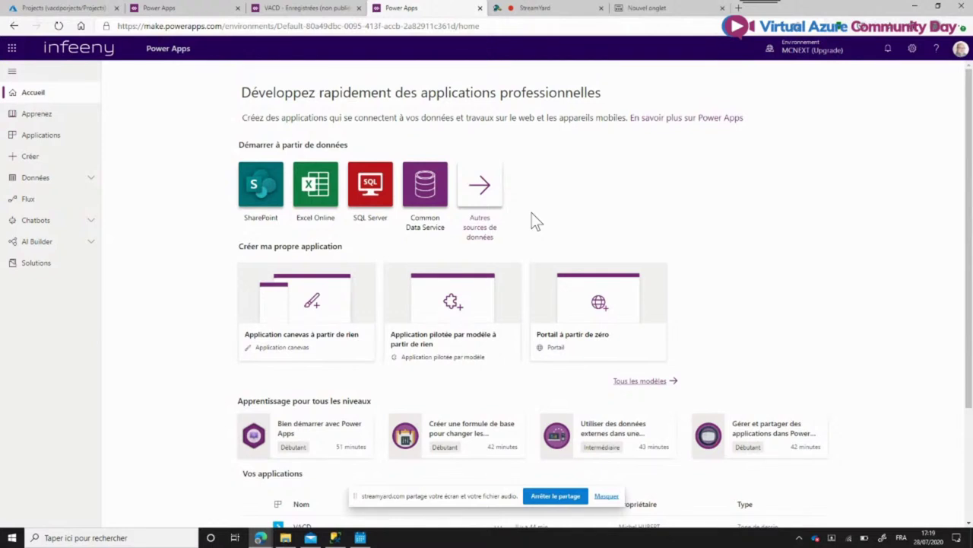
left_click(489, 186)
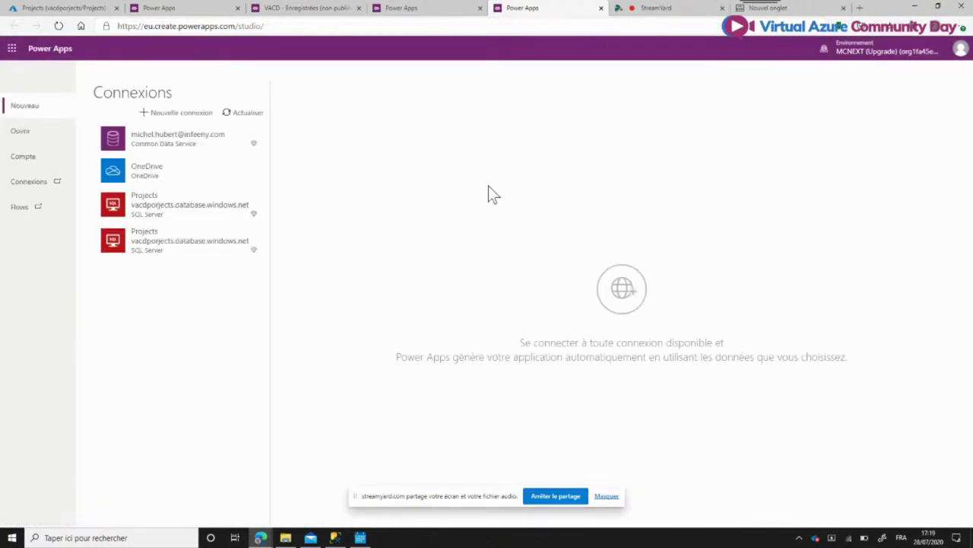
left_click(179, 115)
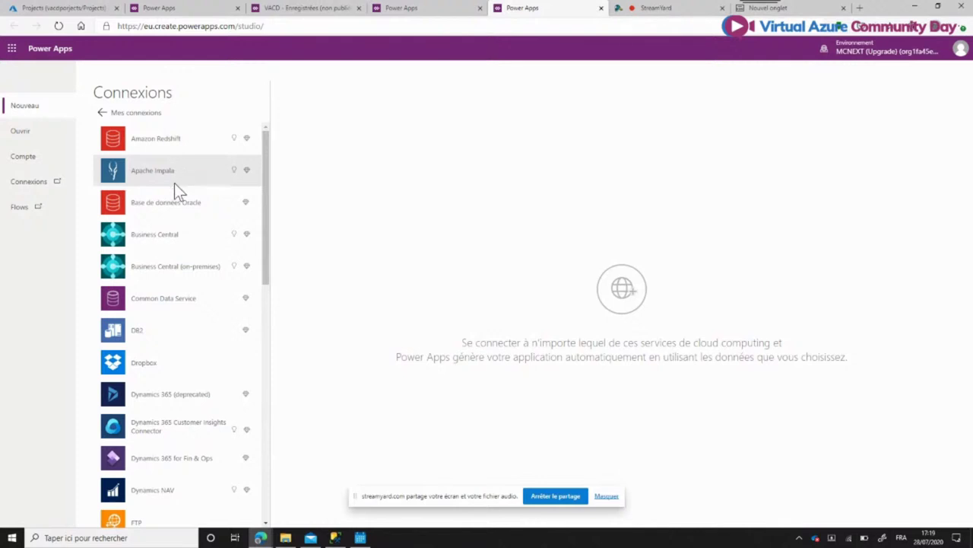
Pick the SQL Server connector from the connector list.
scroll(161, 185, "down", 3)
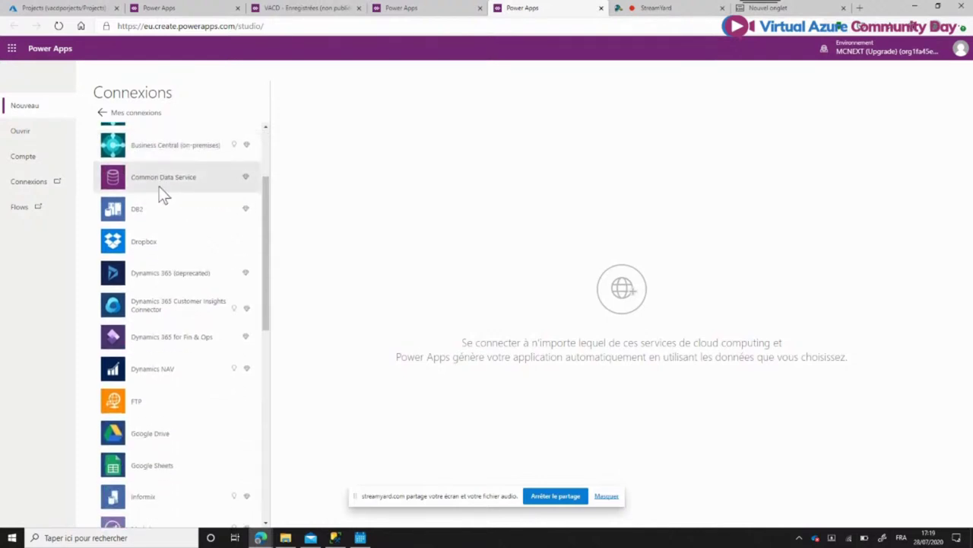
scroll(157, 190, "down", 5)
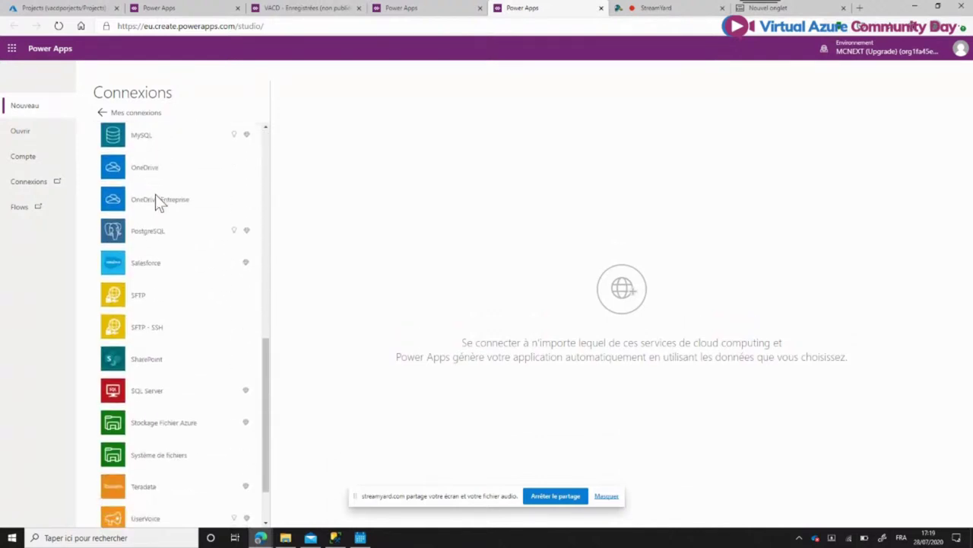
scroll(169, 213, "up", 1)
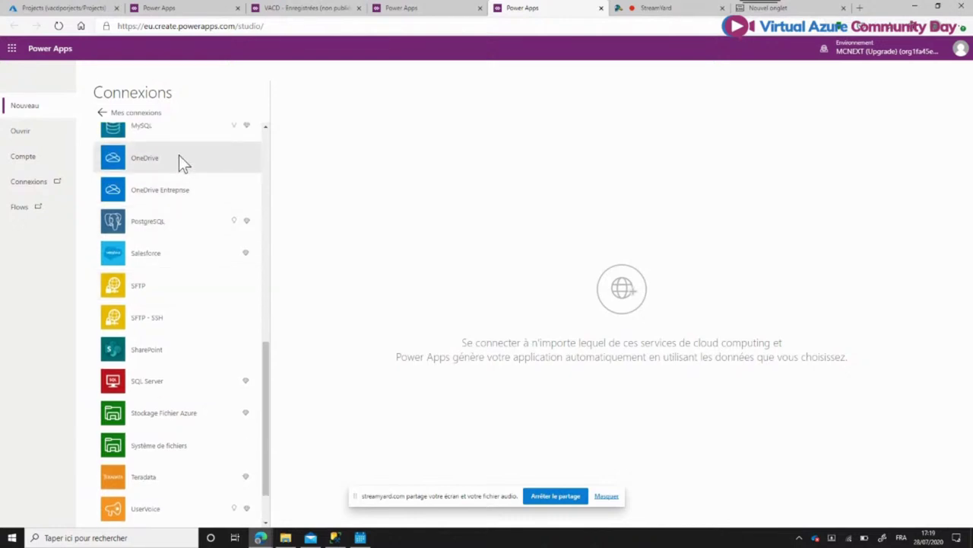
scroll(171, 156, "up", 1)
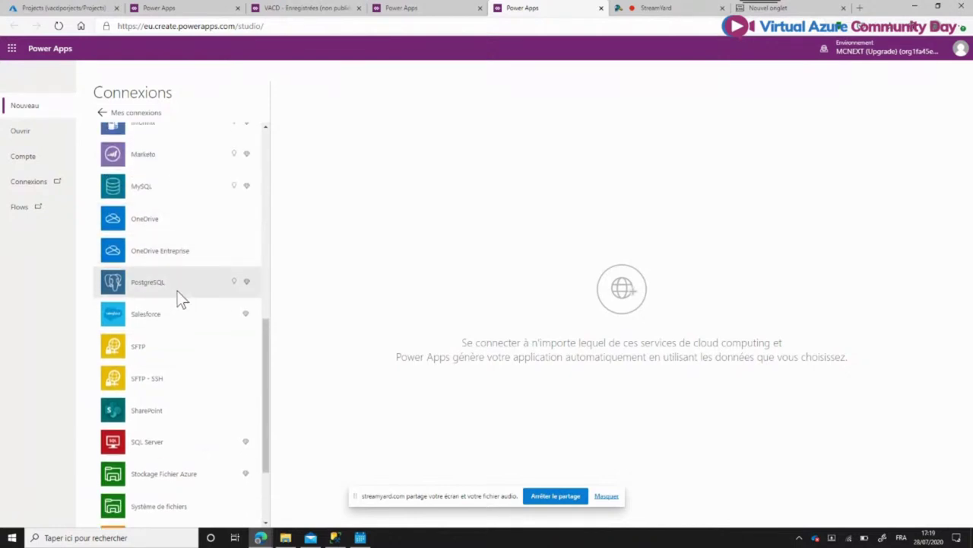
scroll(177, 291, "up", 3)
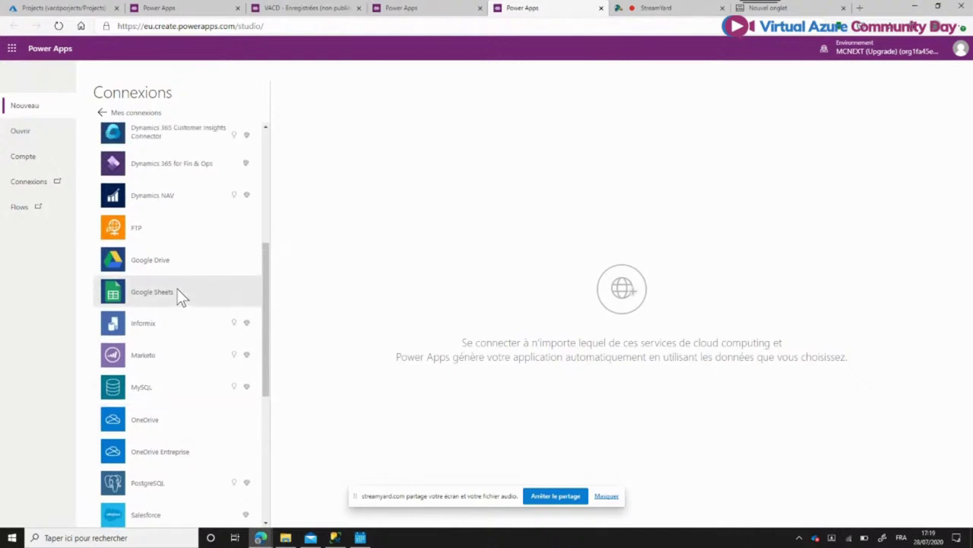
scroll(179, 295, "up", 2)
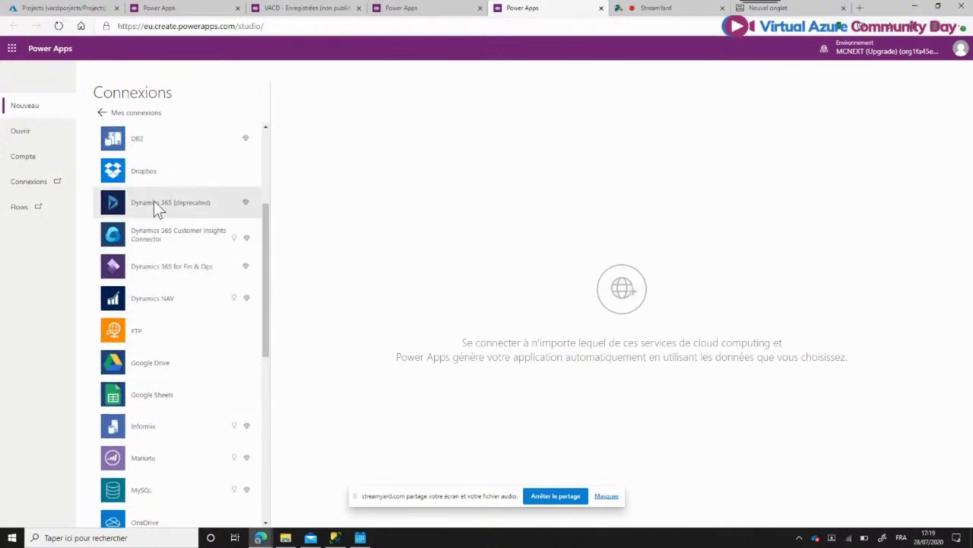
scroll(152, 181, "up", 1)
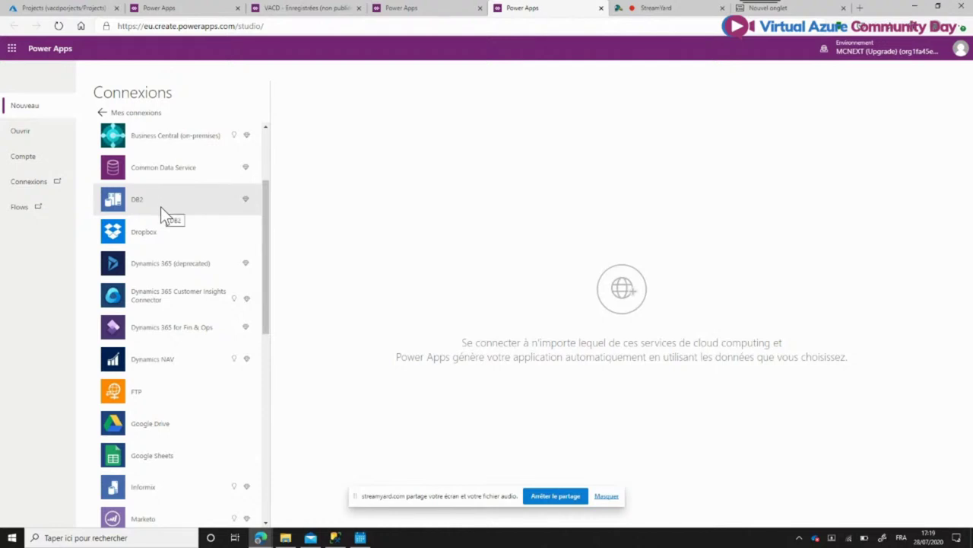
scroll(161, 206, "down", 8)
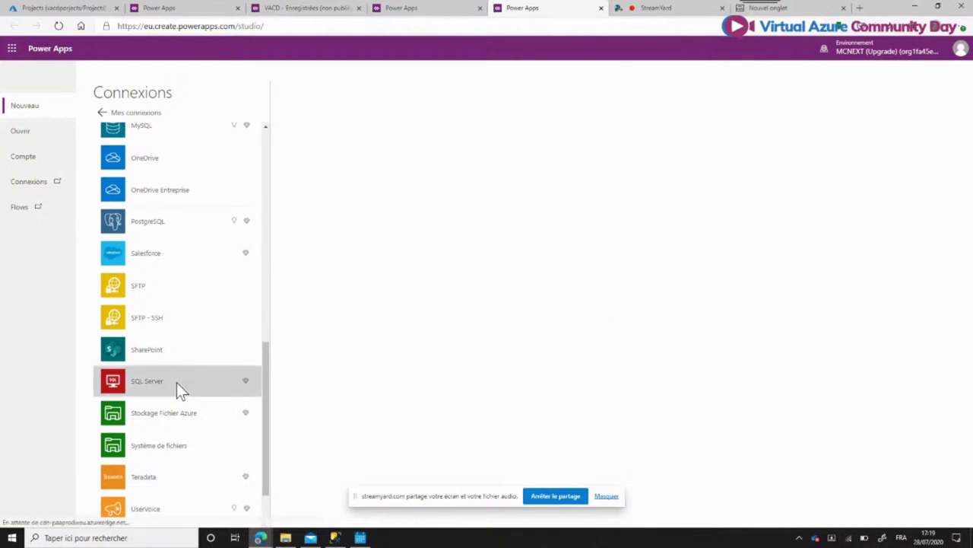
left_click(177, 382)
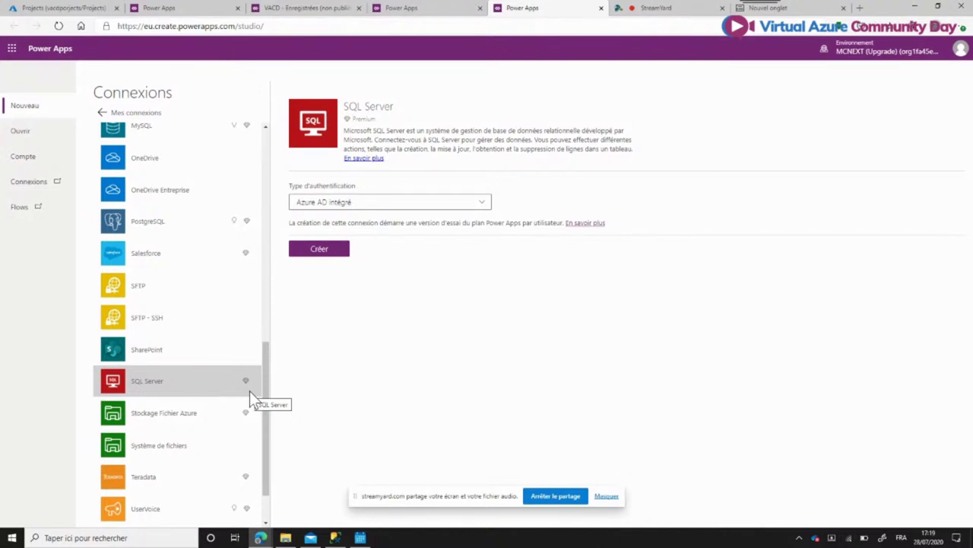
Connect to the Projects database on vacdporjects.database.windows.net using SQL Server authentication.
left_click(441, 205)
left_click(364, 238)
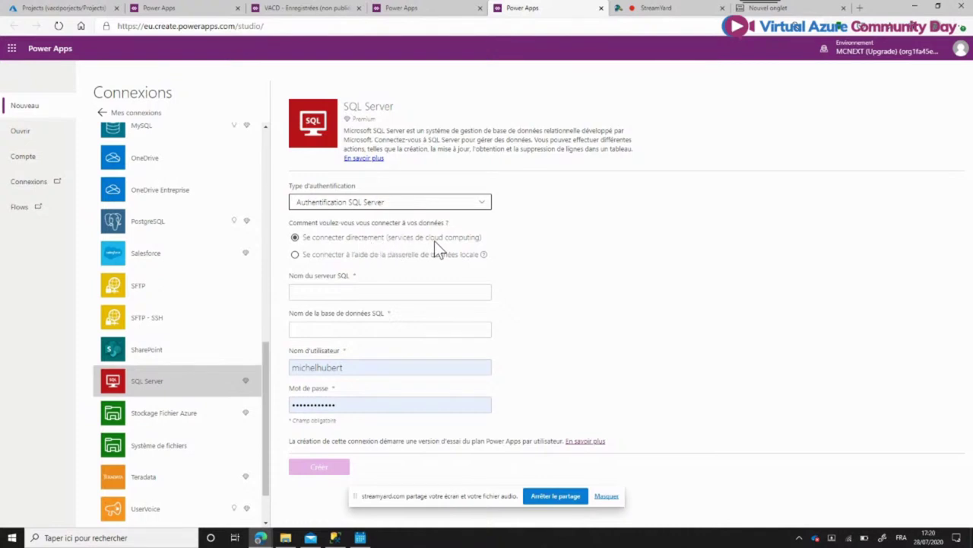
left_click(407, 294)
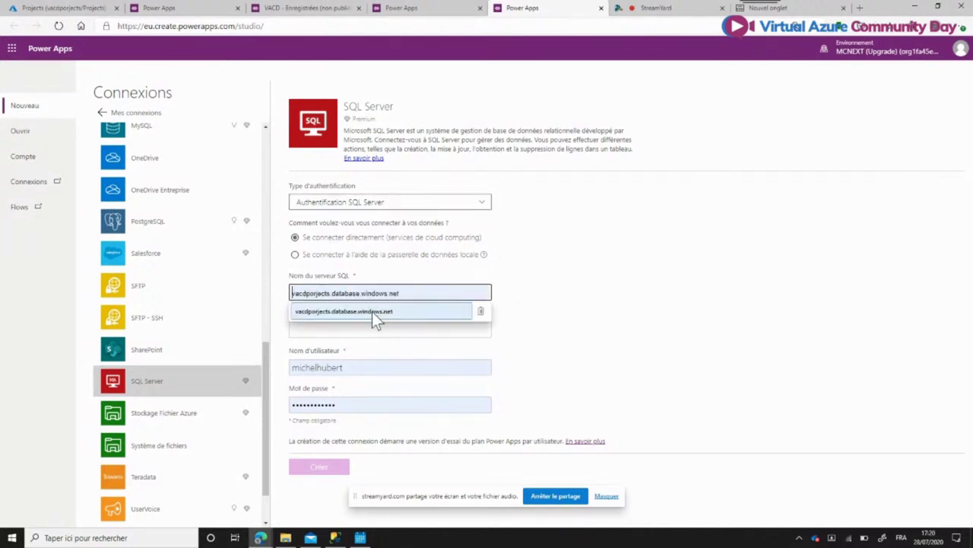
left_click(372, 311)
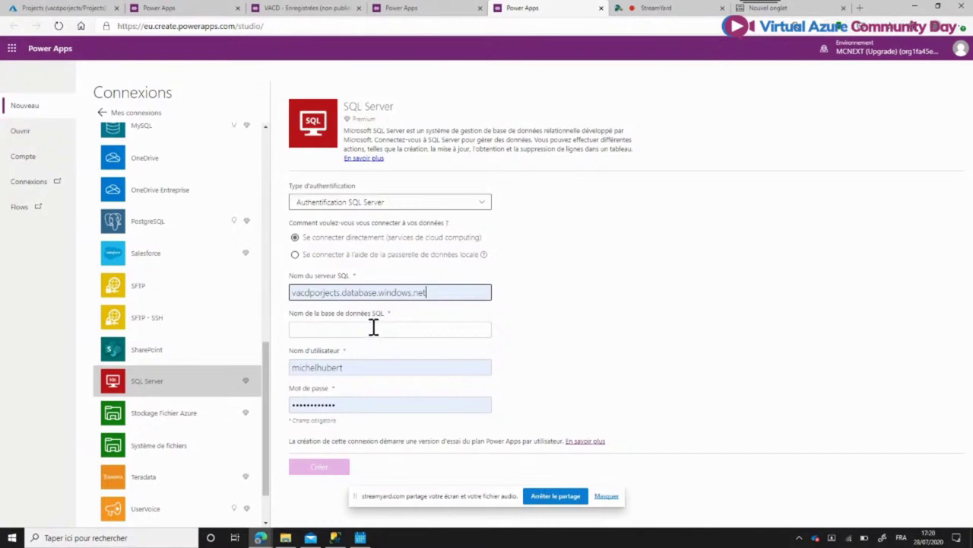
left_click(373, 330)
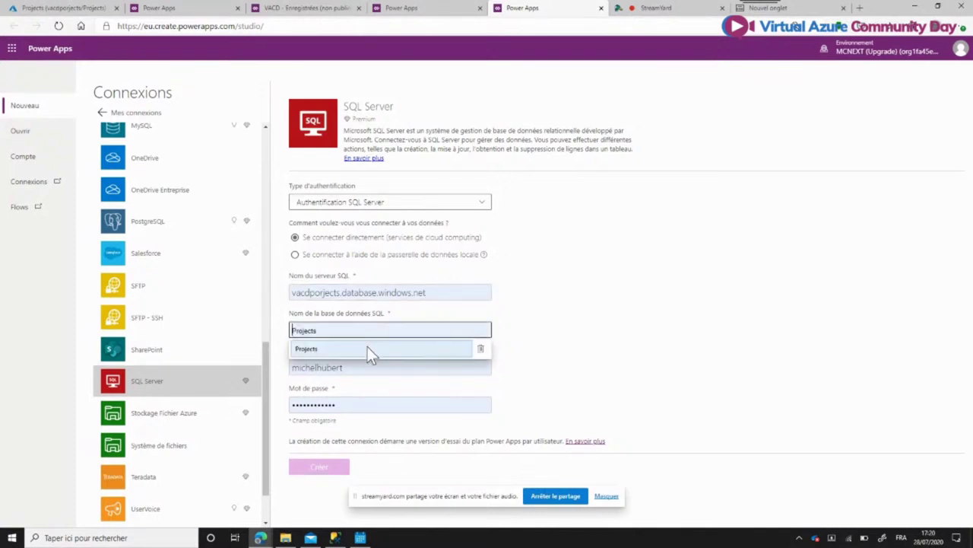
left_click(367, 346)
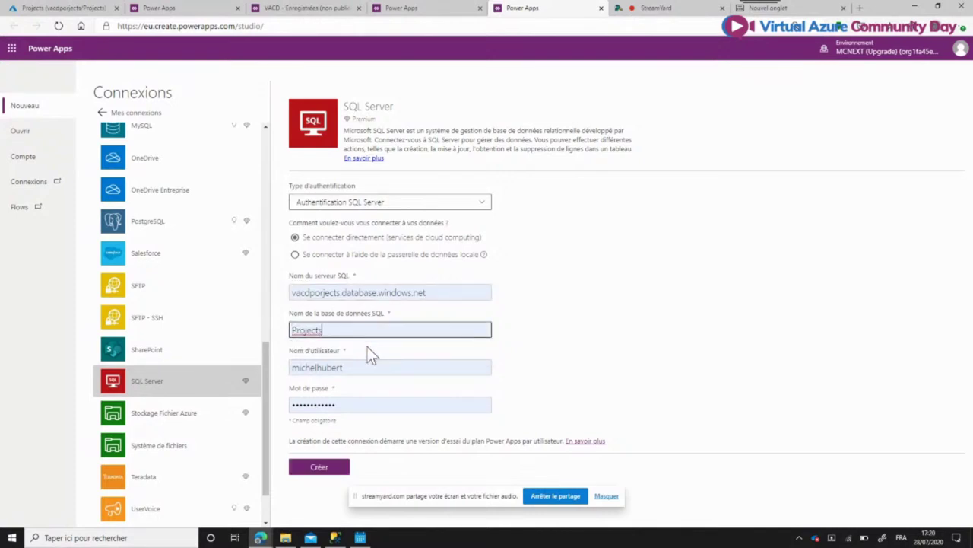
left_click(311, 468)
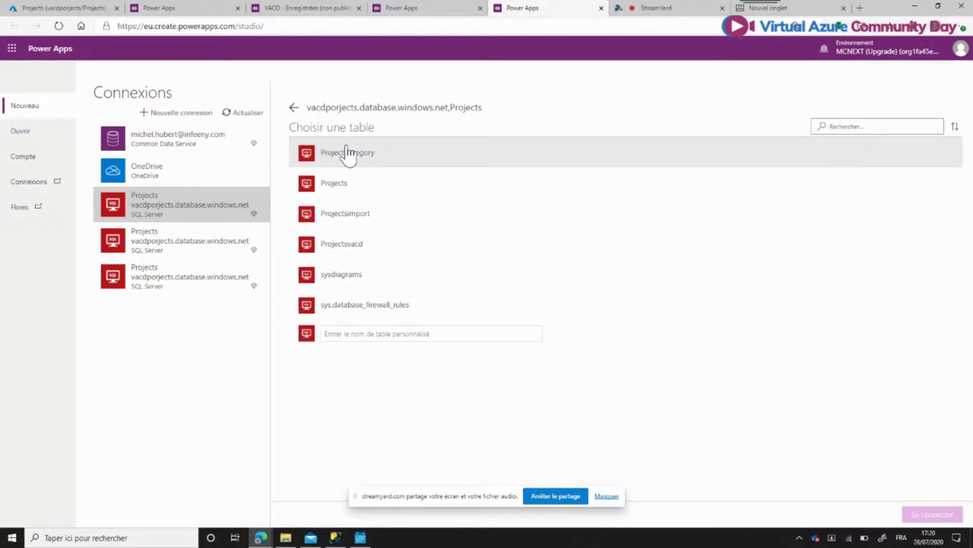
Choose the [dbo].[Projects] table and connect to build the app.
left_click(354, 188)
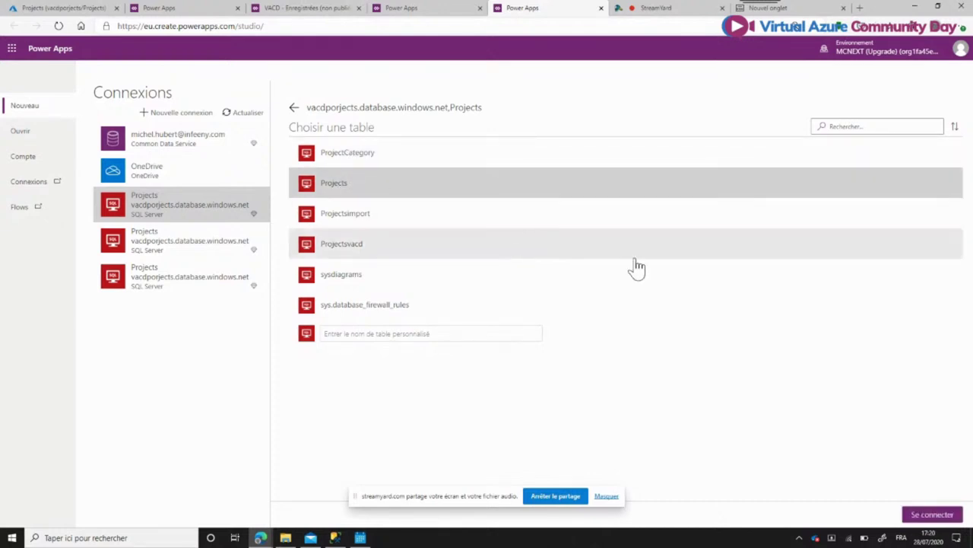
left_click(933, 515)
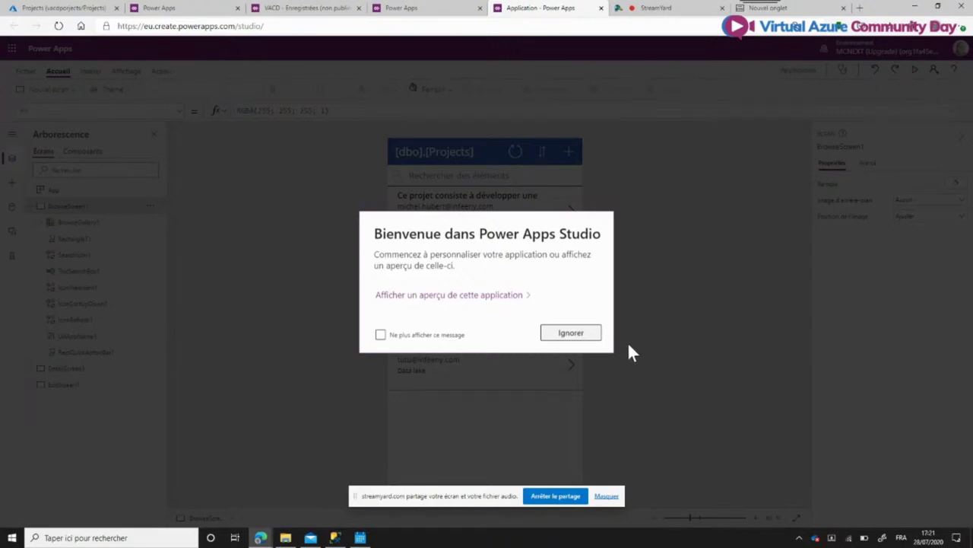
Dismiss the welcome message and review DetailScreen1, EditScreen1 and BrowseScreen1, keeping their names.
left_click(571, 334)
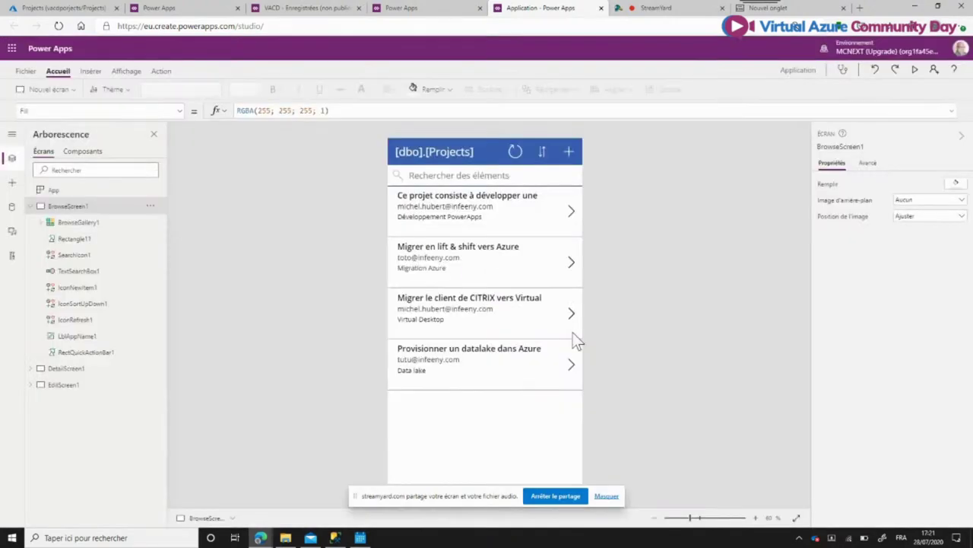
left_click(476, 306)
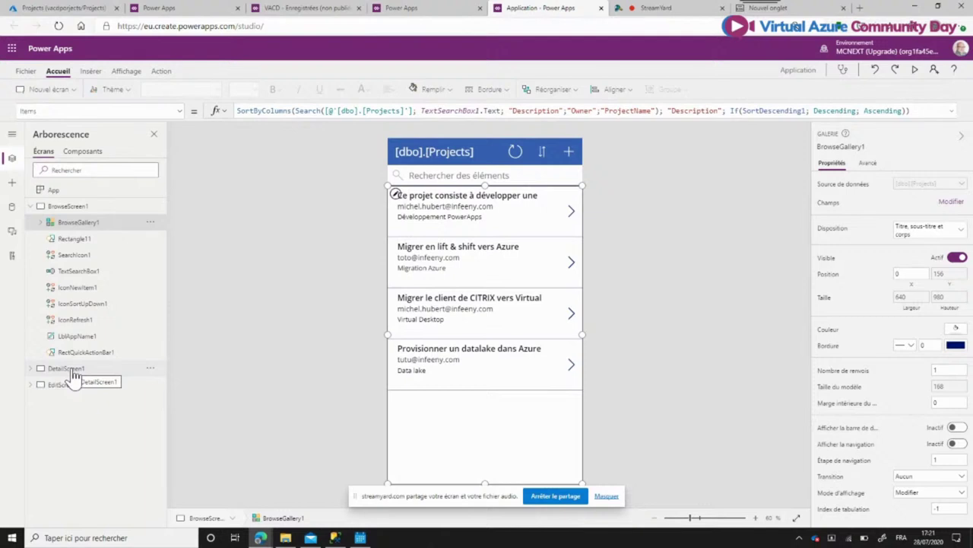
double_click(69, 368)
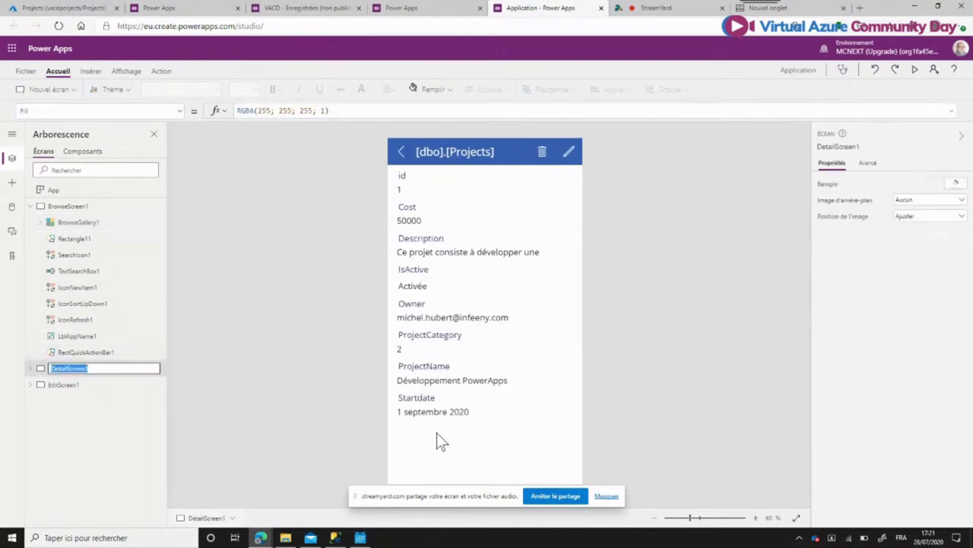
left_click(79, 389)
double_click(78, 386)
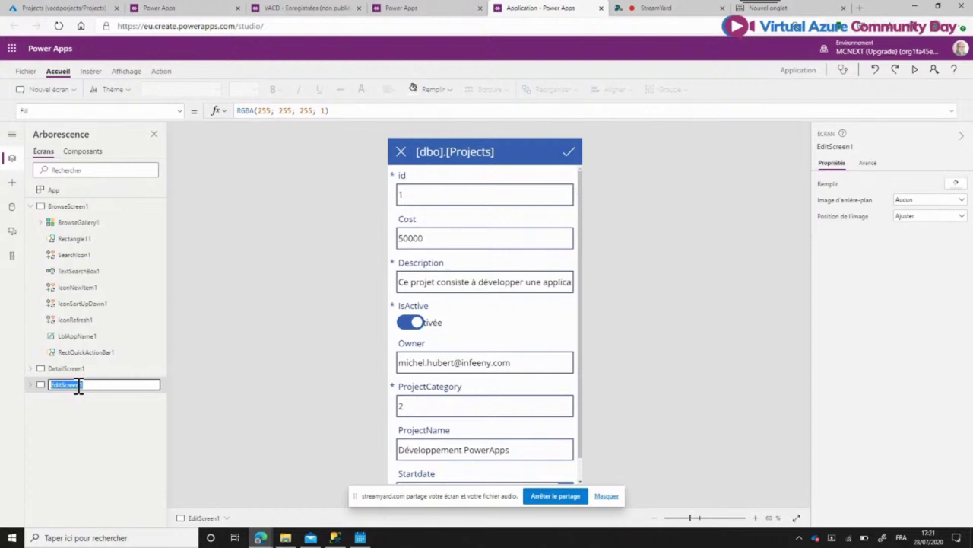
left_click(288, 417)
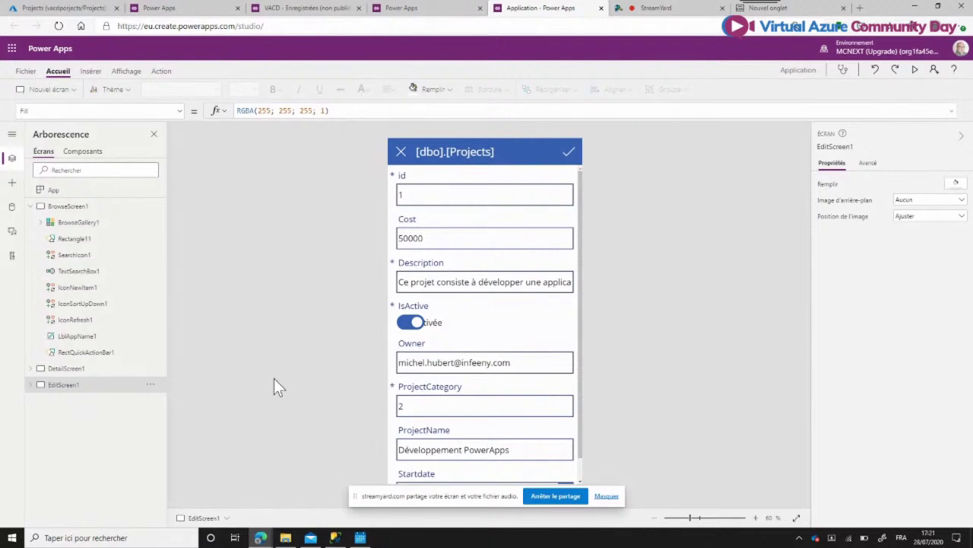
double_click(124, 207)
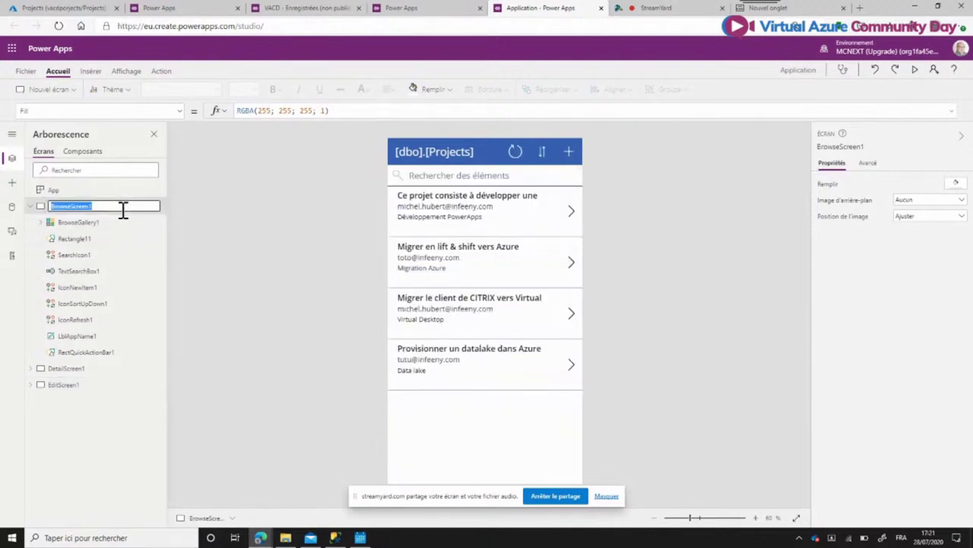
Rename BrowseScreen1 to scrBrowseProjects from the tree view.
left_click(194, 211)
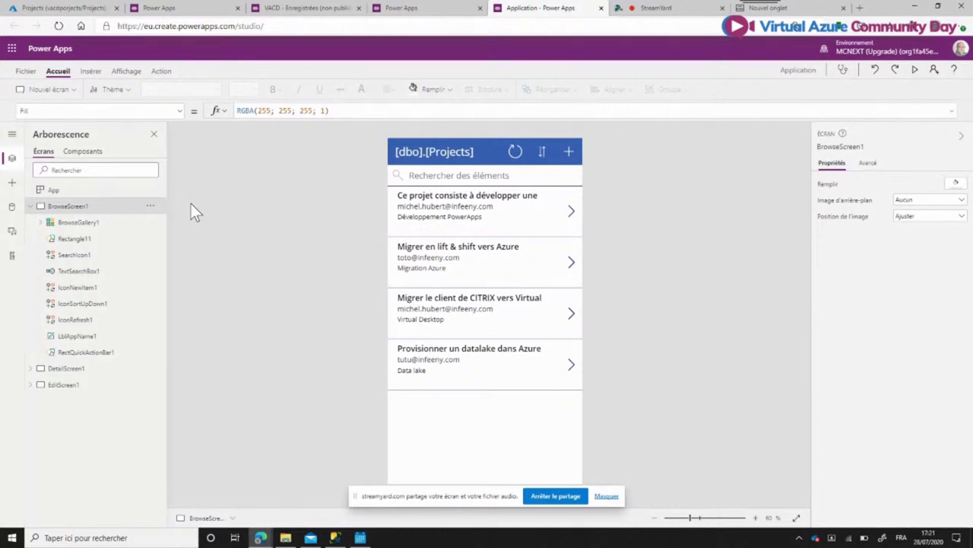
right_click(86, 213)
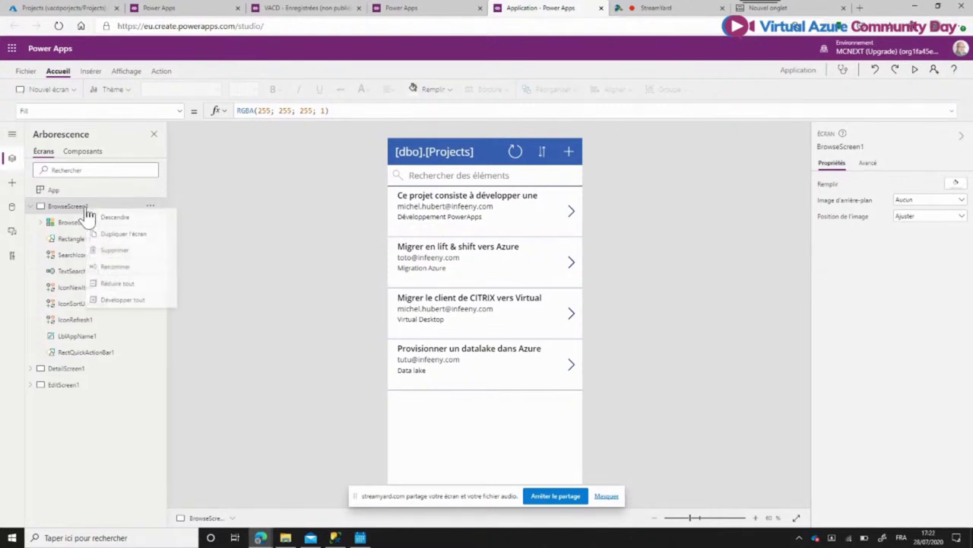
left_click(114, 268)
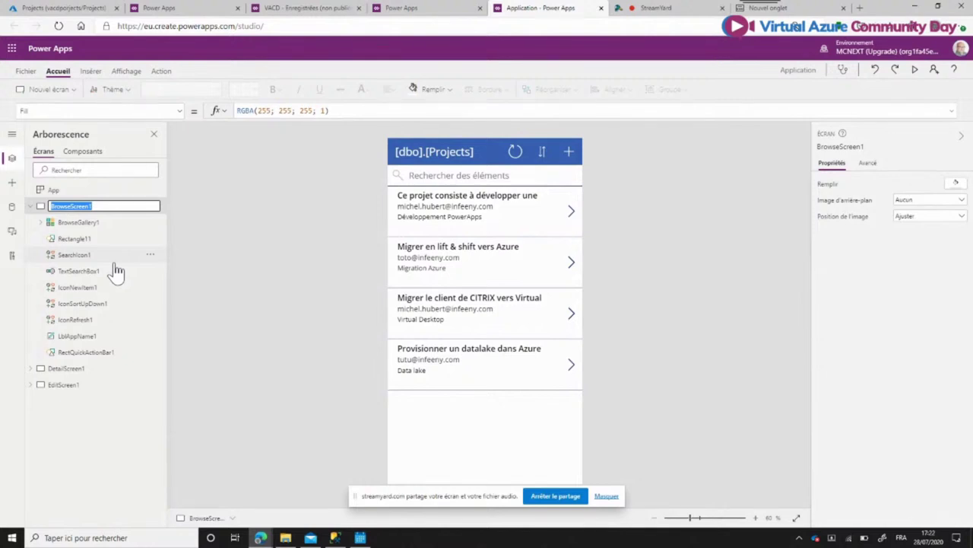
type("scrBrowseProjects")
key("Escape")
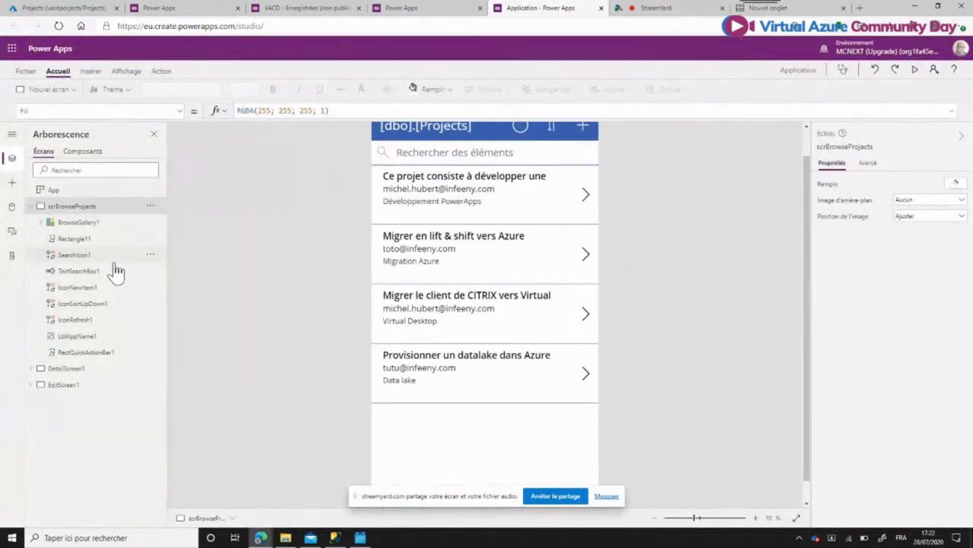
Zoom the browser page in with Ctrl+Plus and select the projects gallery.
left_click(437, 26)
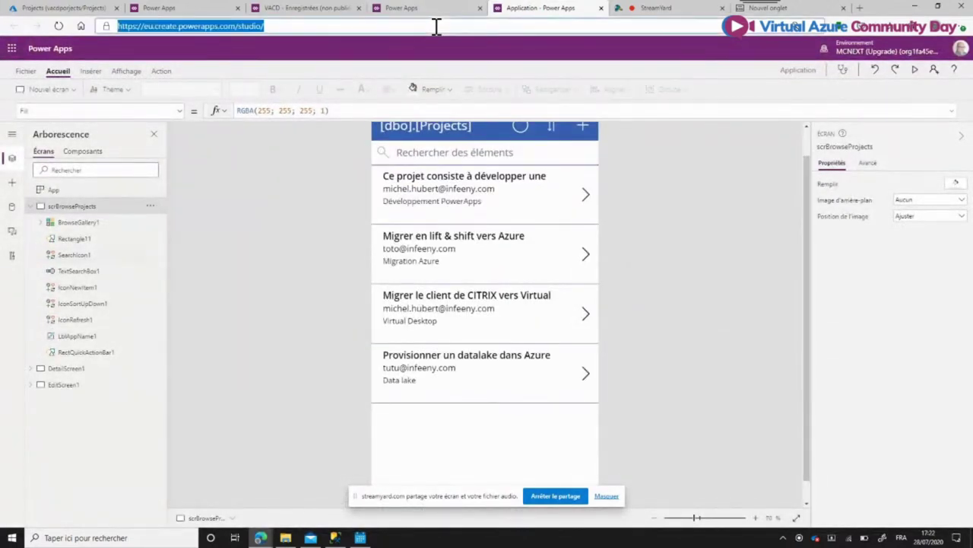
key("ctrl+plus")
key("ctrl+plus")
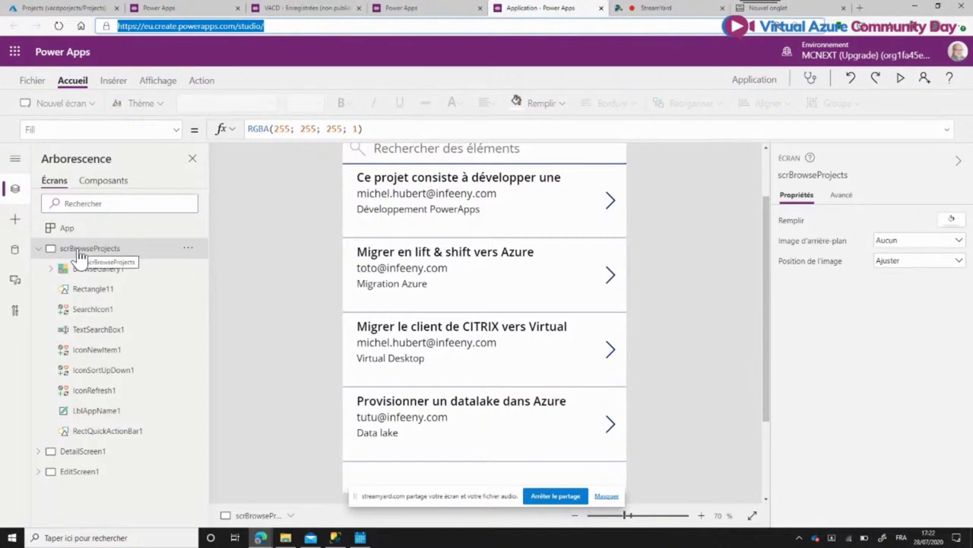
left_click(118, 276)
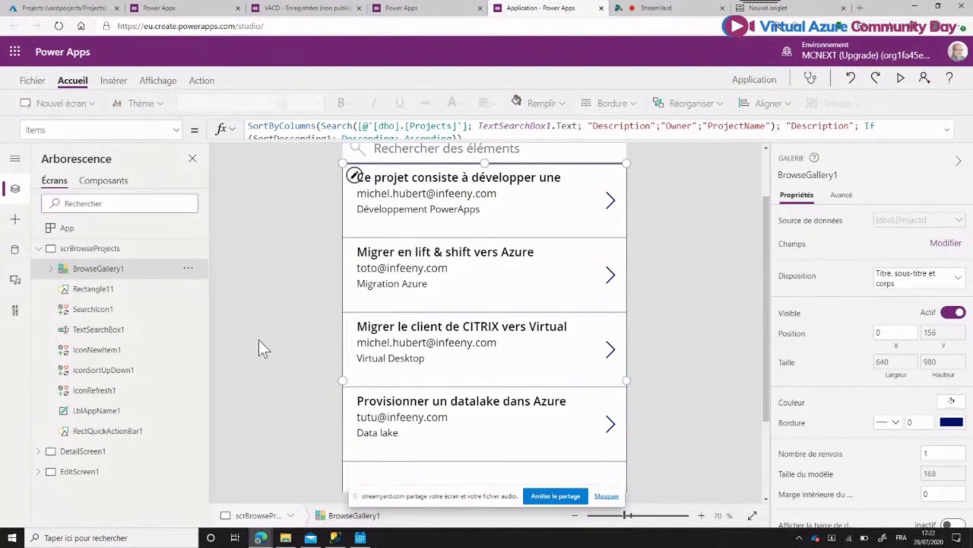
Rename BrowseGallery1 to galBrowseProjects in the tree view.
right_click(155, 271)
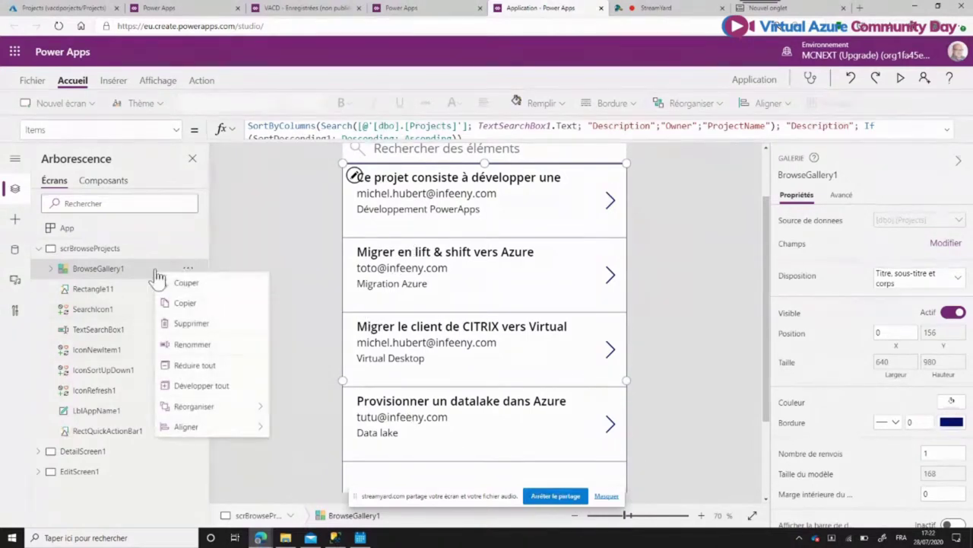
left_click(190, 343)
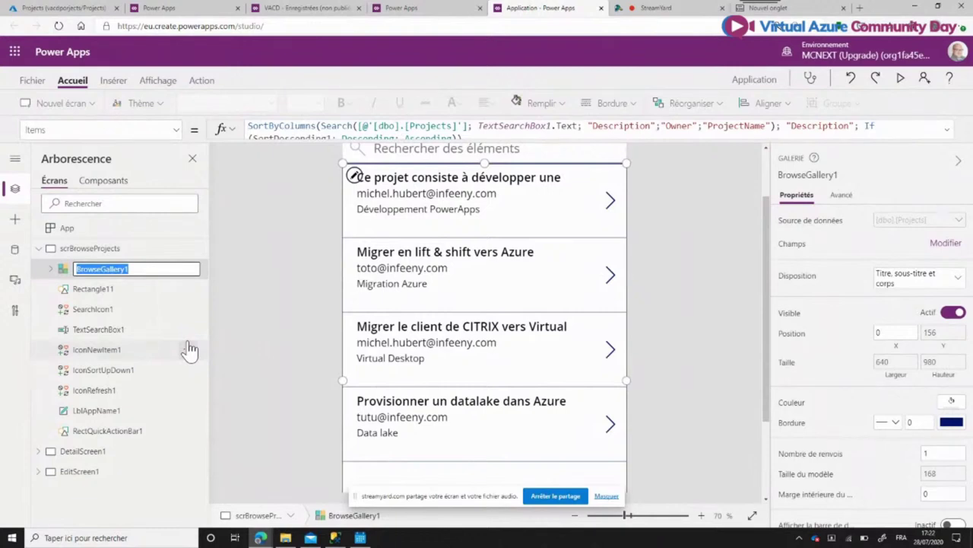
type("gal")
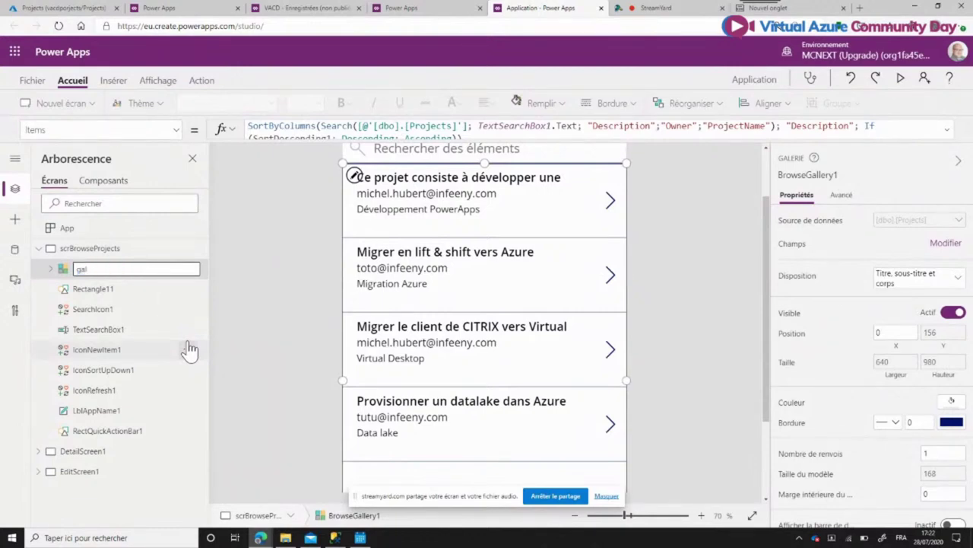
type("BrowseProjects")
key("Escape")
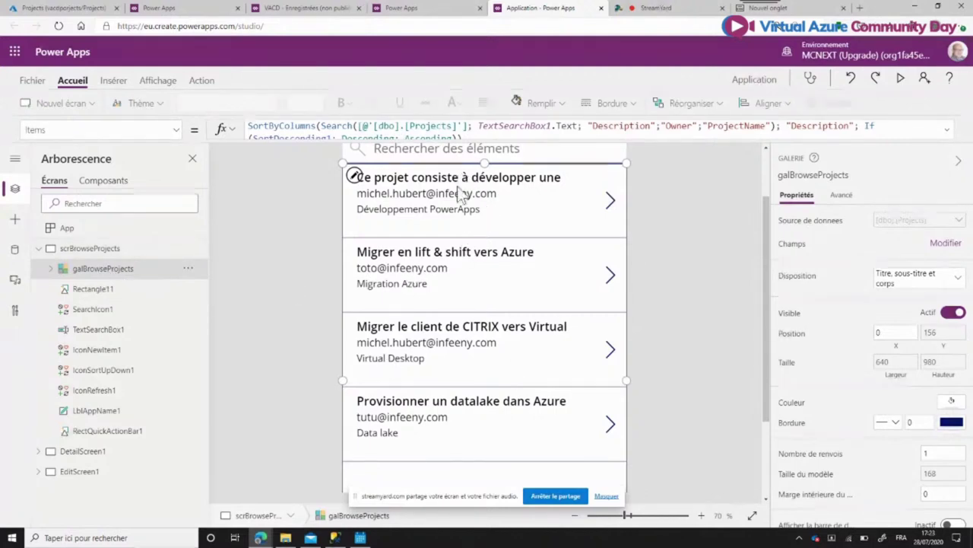
Nudge the row arrow slightly left and select Description in the title formula.
left_click(612, 201)
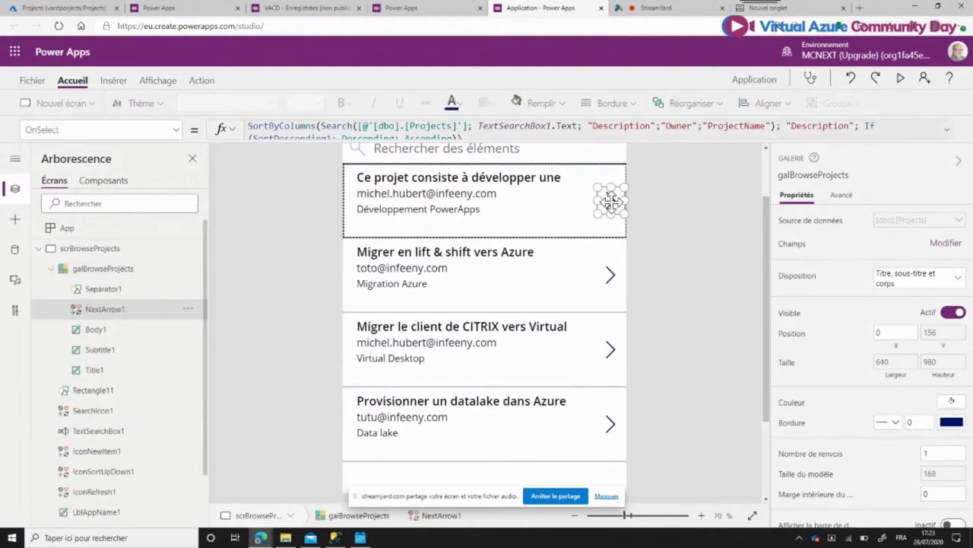
mouse_move(611, 202)
left_mouse_down()
mouse_move(600, 201)
mouse_move(612, 202)
left_mouse_up()
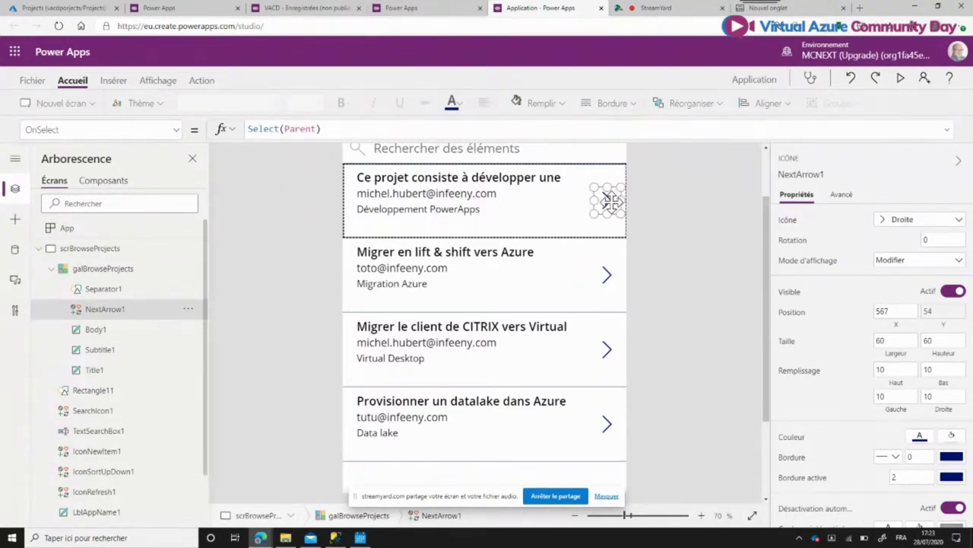
left_click(428, 175)
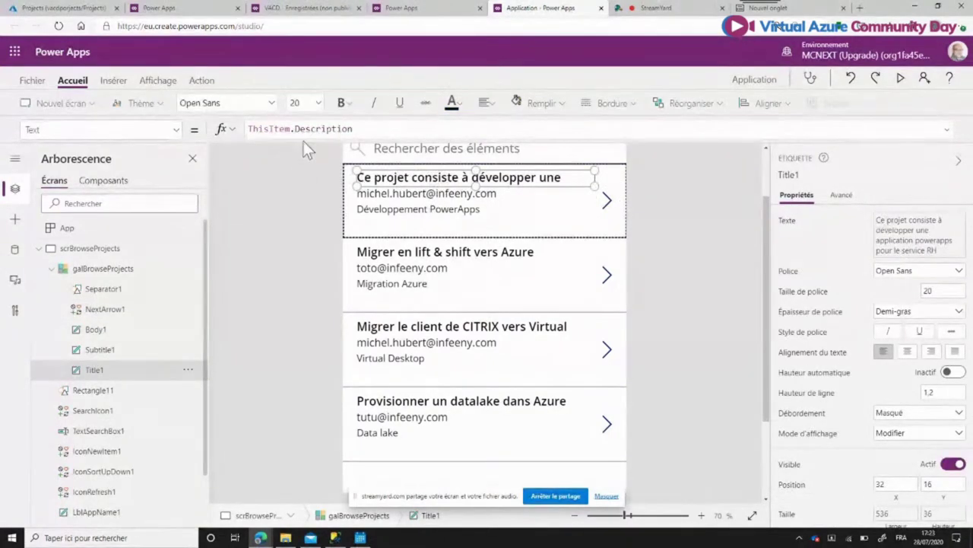
left_click_drag(296, 128, 365, 128)
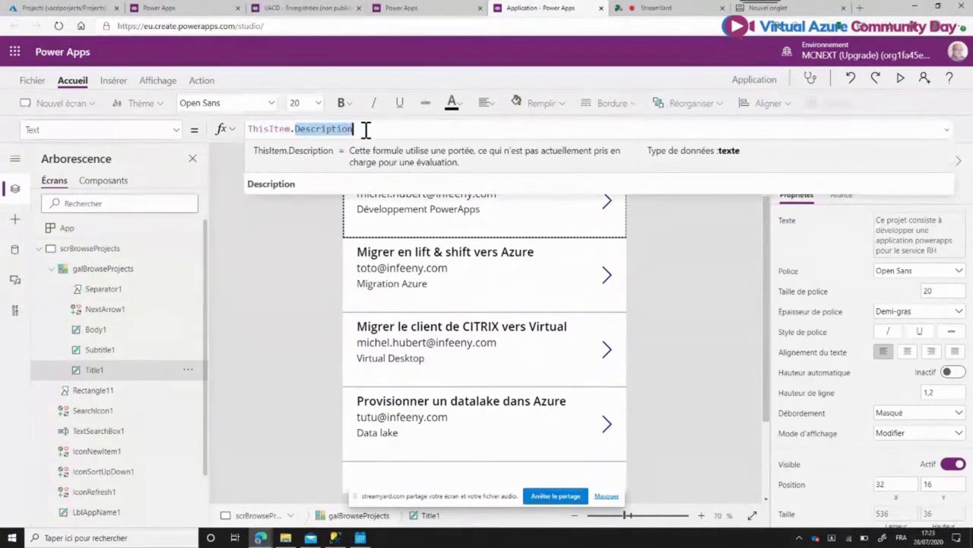
left_click(283, 232)
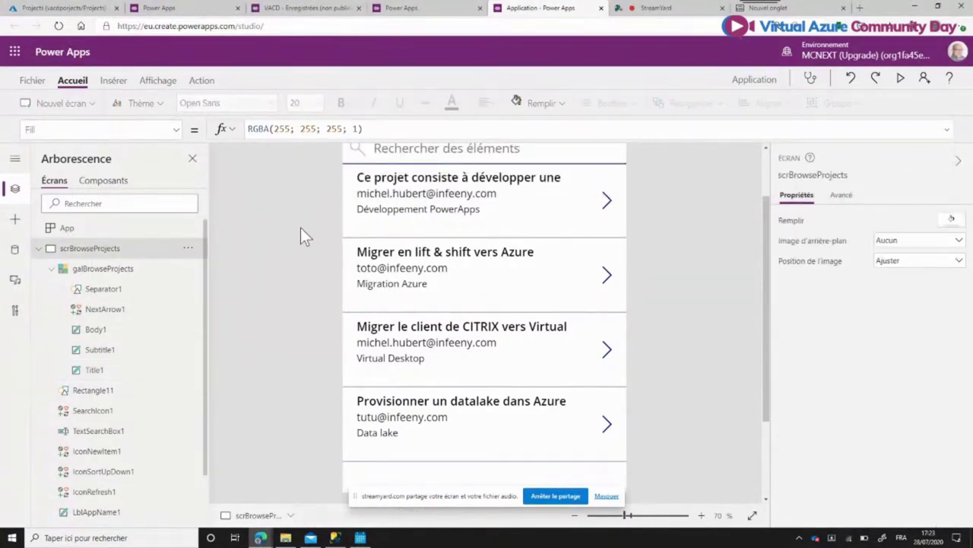
Change the Title1 formula from ThisItem.Description to ThisItem.ProjectName.
left_click(386, 178)
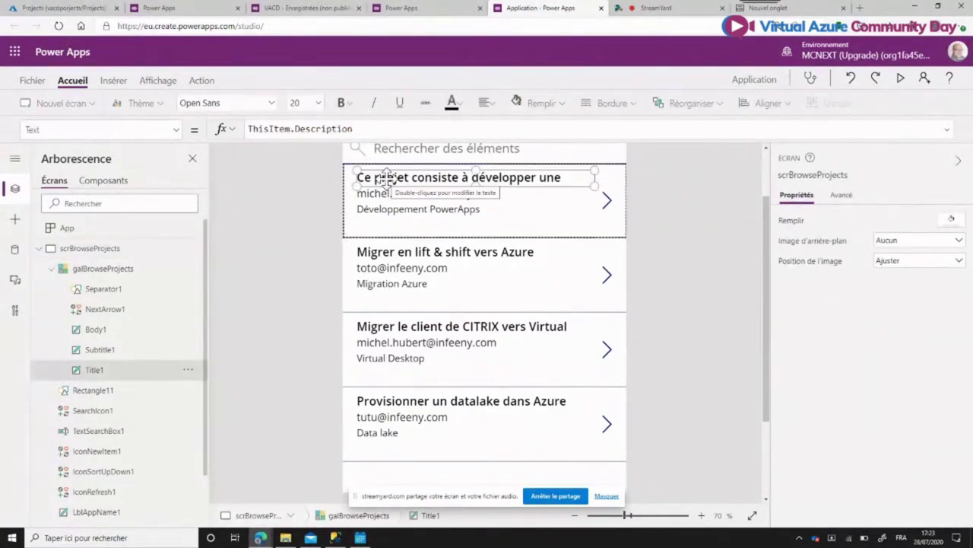
double_click(330, 129)
key("BackSpace")
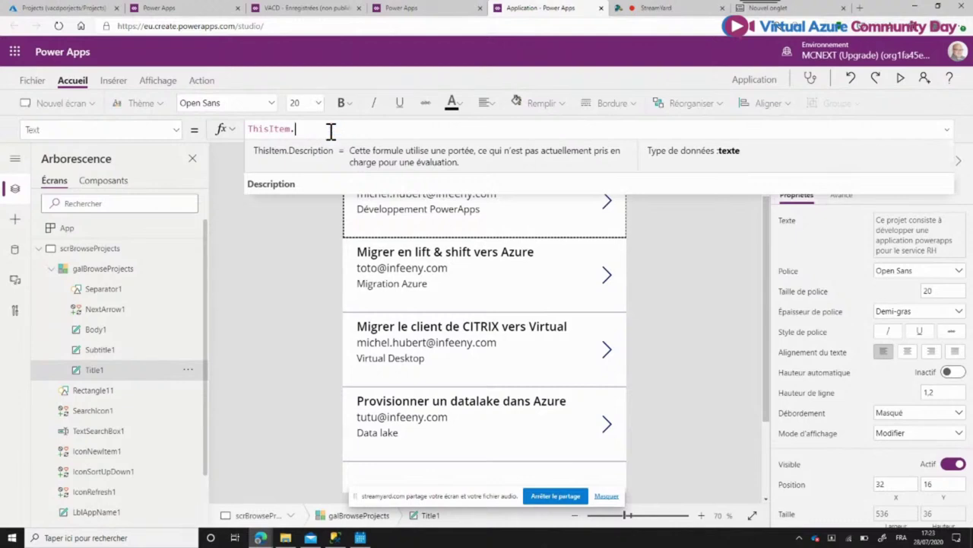
key("BackSpace")
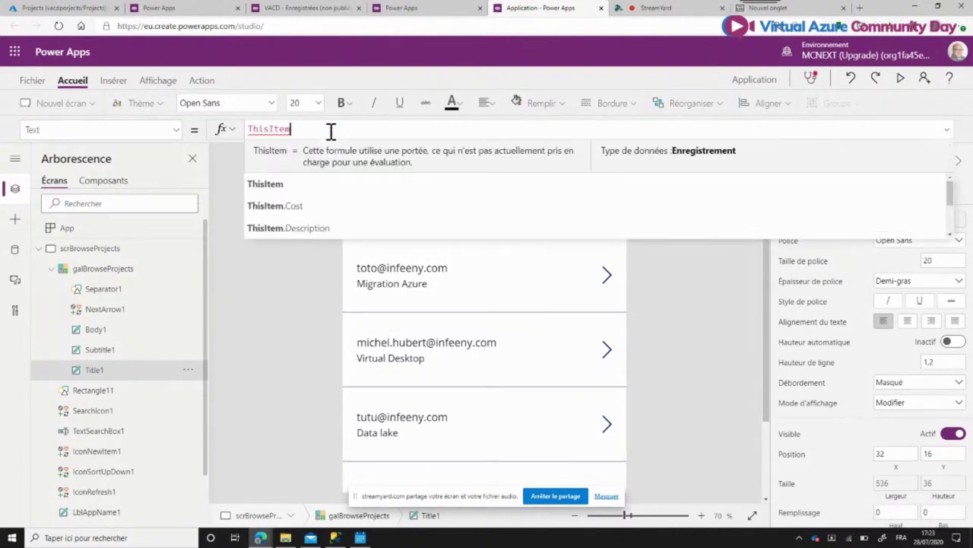
type(".")
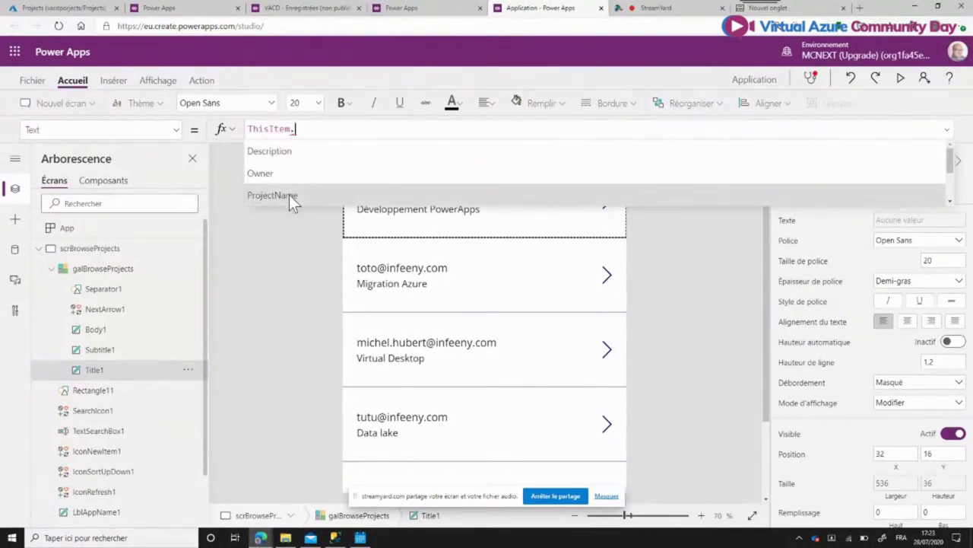
left_click(289, 195)
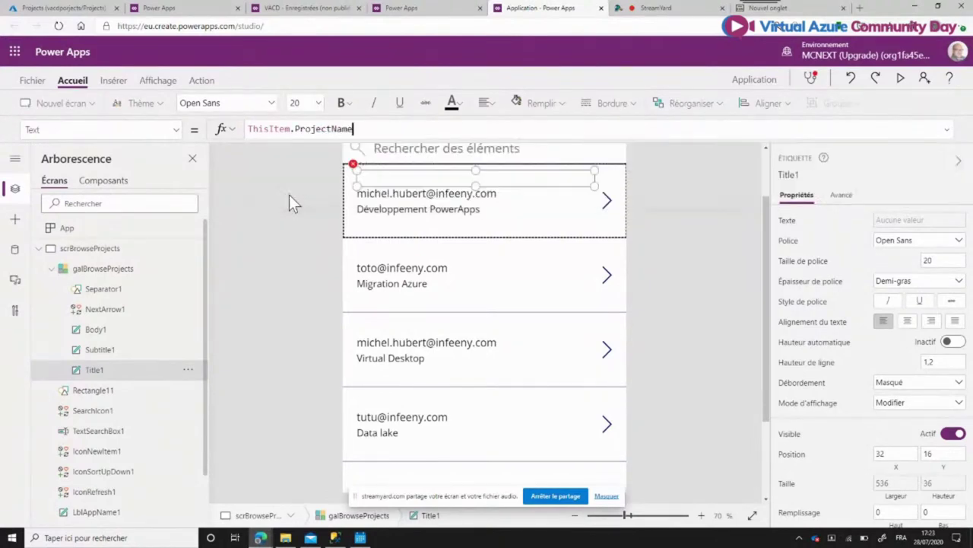
left_click(302, 232)
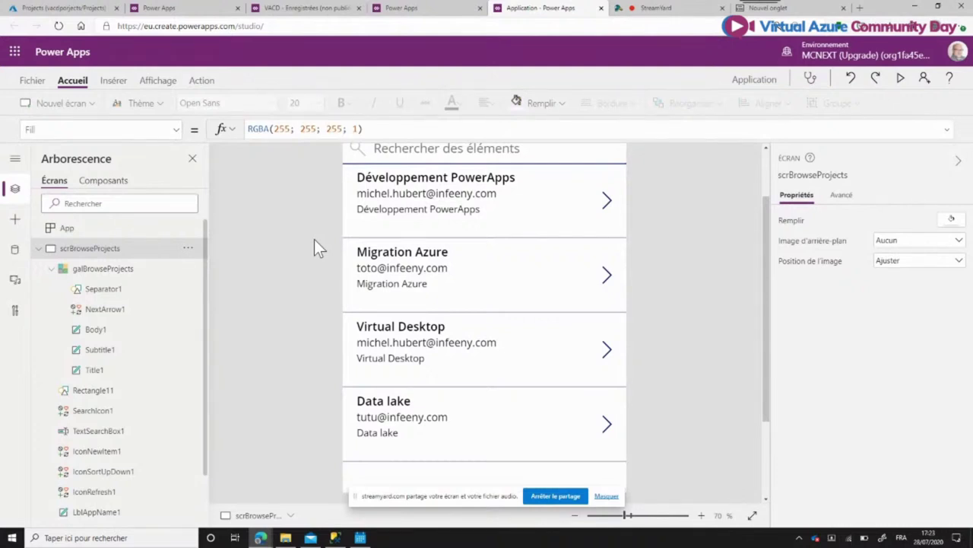
Change Subtitle1's Text formula to "Owner : " & ThisItem.Owner.
left_click(387, 199)
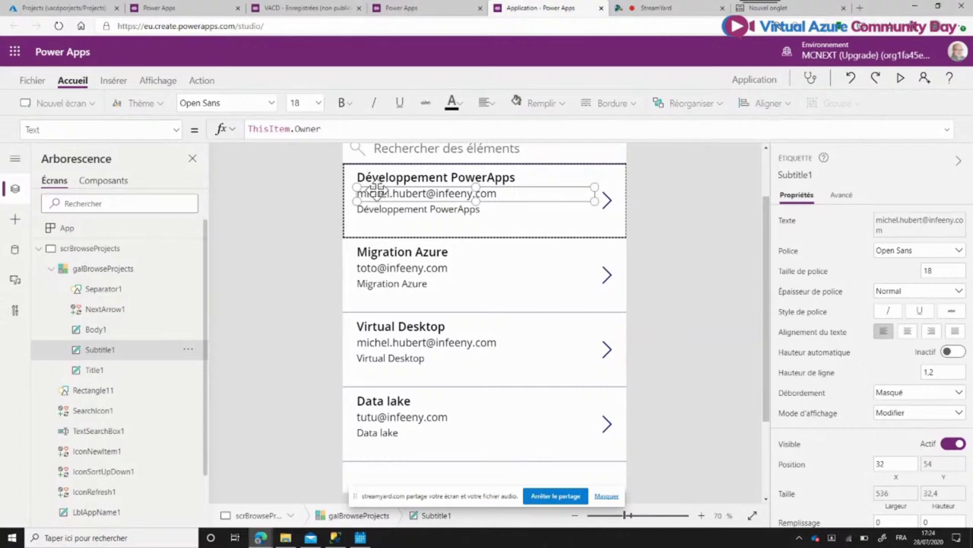
left_click(250, 128)
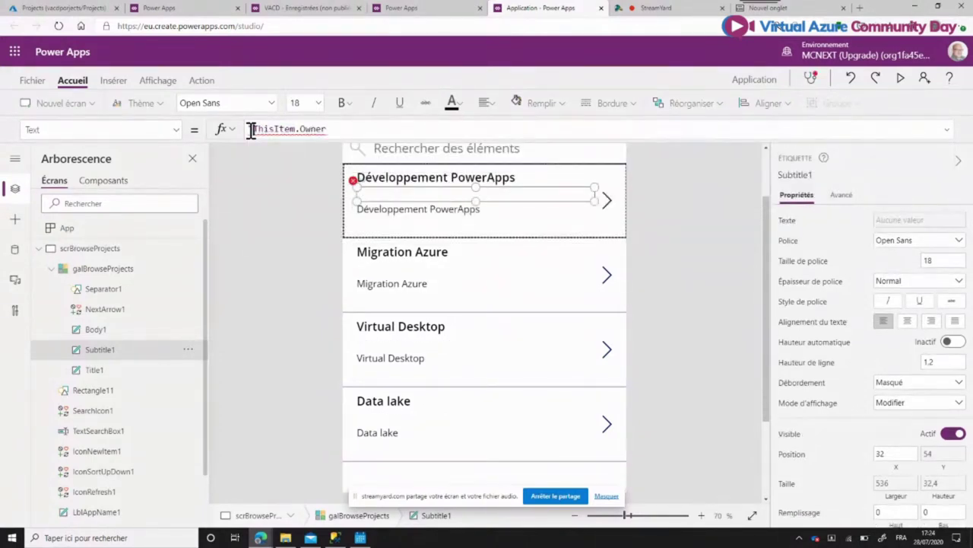
type("Owner : ")
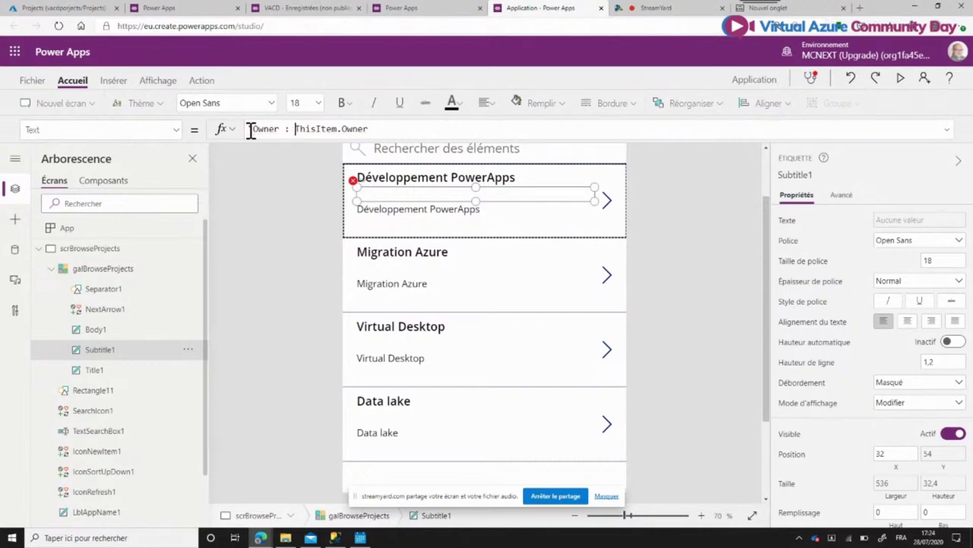
type("\" &")
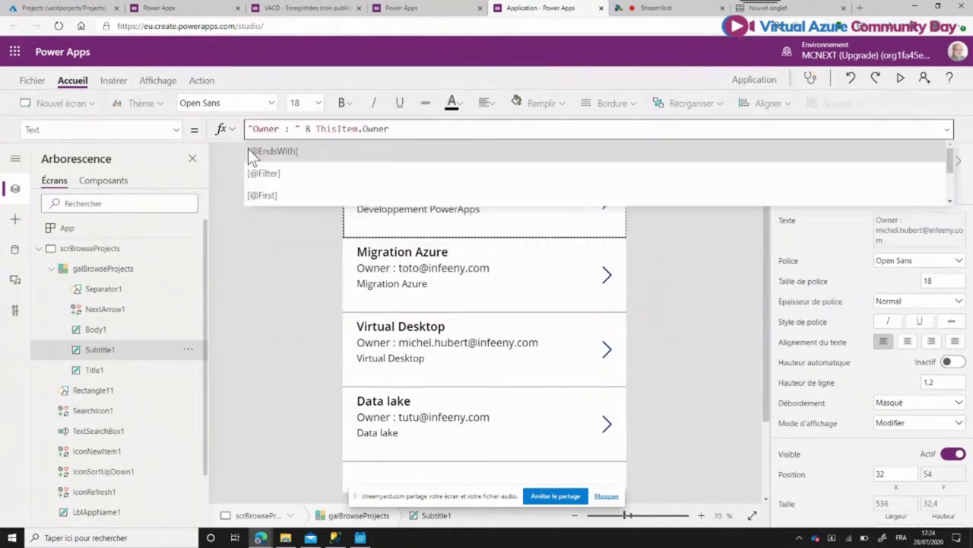
left_click(264, 249)
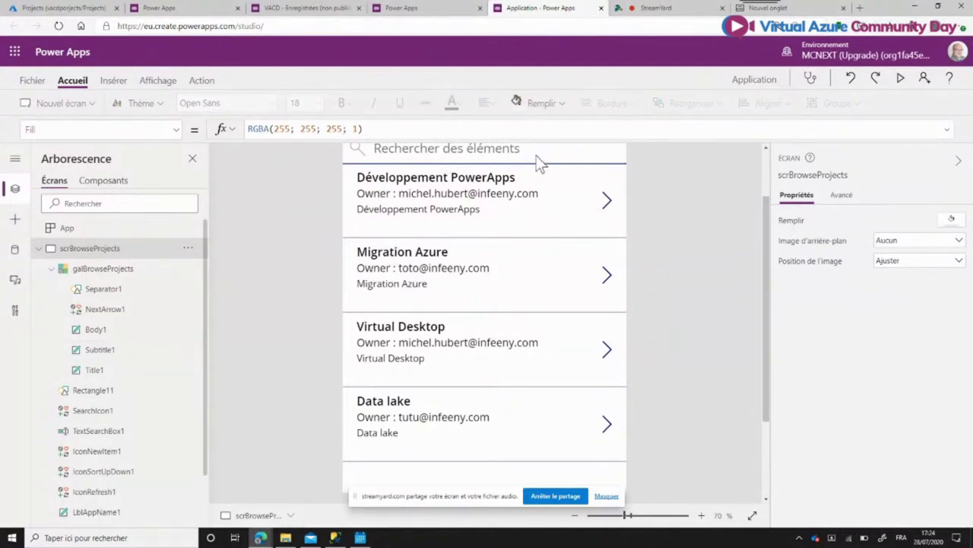
Set galBrowseProjects' Layout to "Titre et sous-titre" in the Properties pane.
left_click(562, 172)
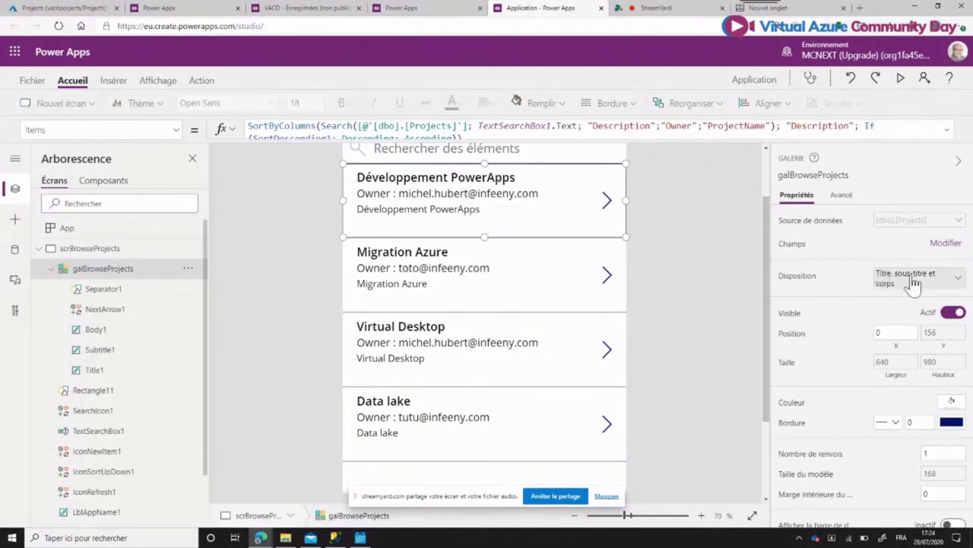
left_click(961, 280)
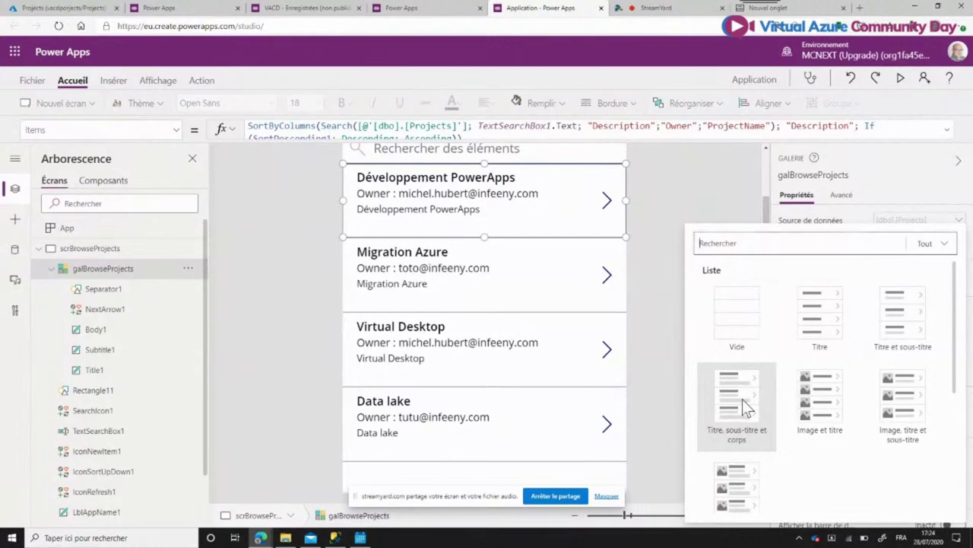
left_click(899, 334)
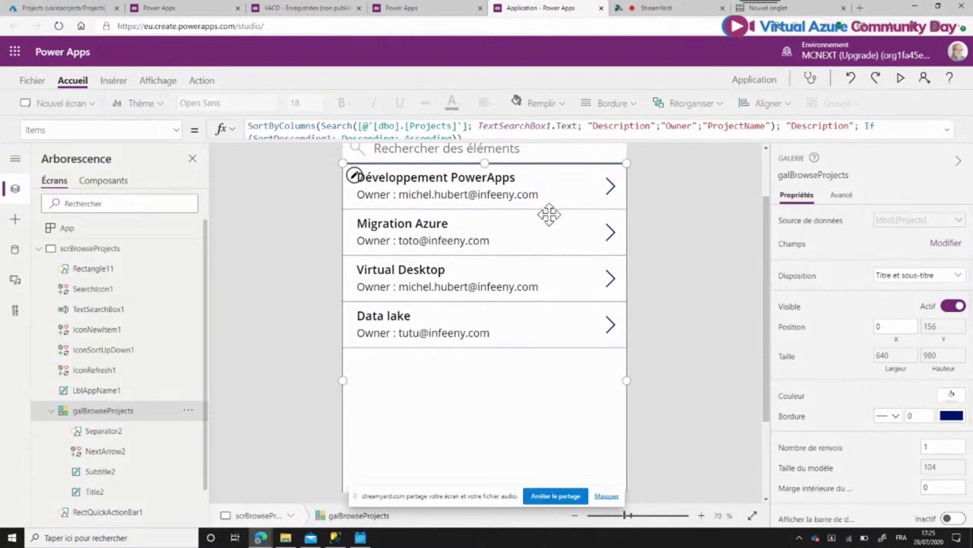
Preview the app and open the first project's detail screen.
left_click(609, 187, "alt")
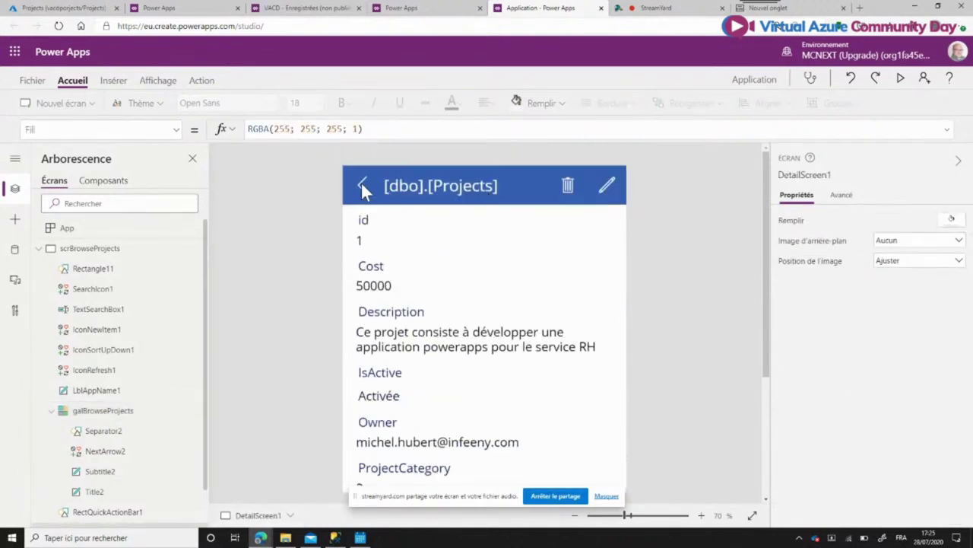
left_click(362, 185, "alt")
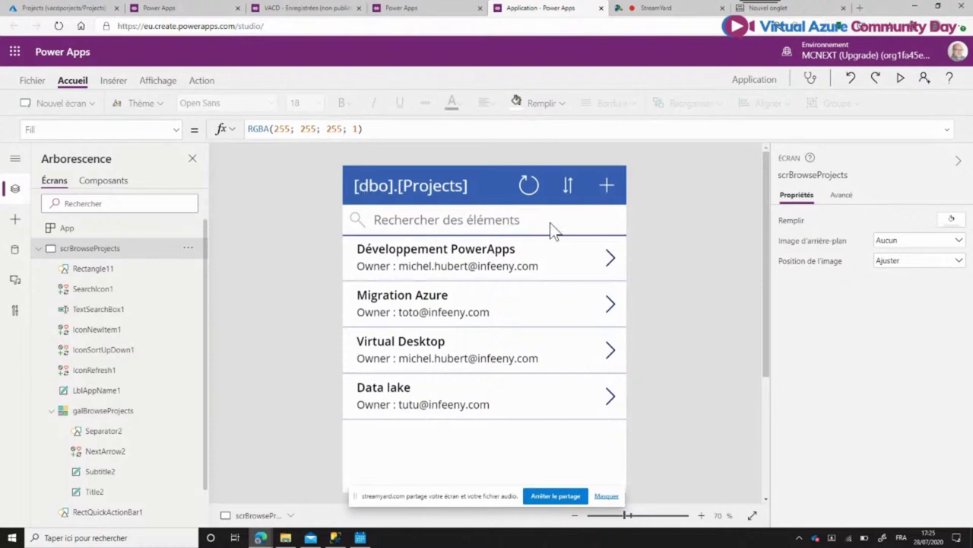
left_click(899, 79)
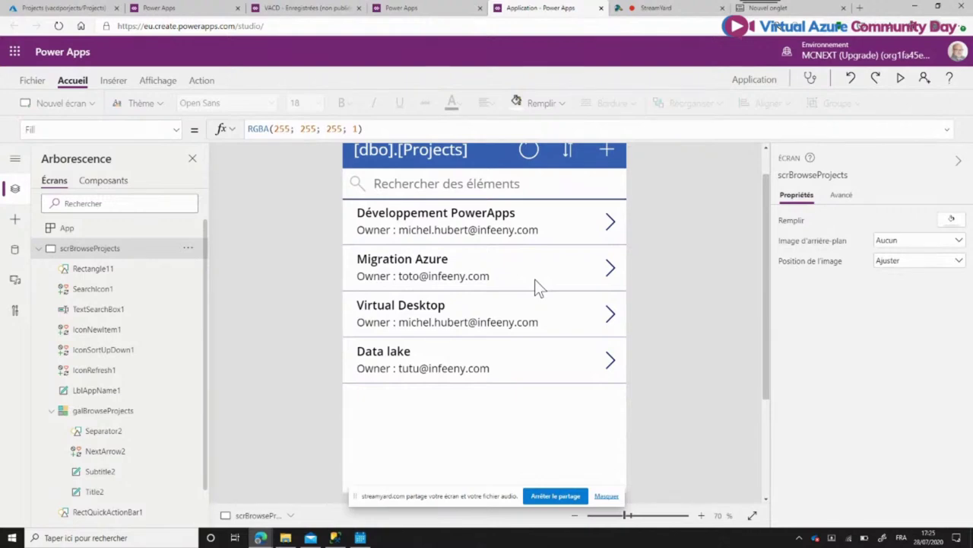
left_click(610, 225, "alt")
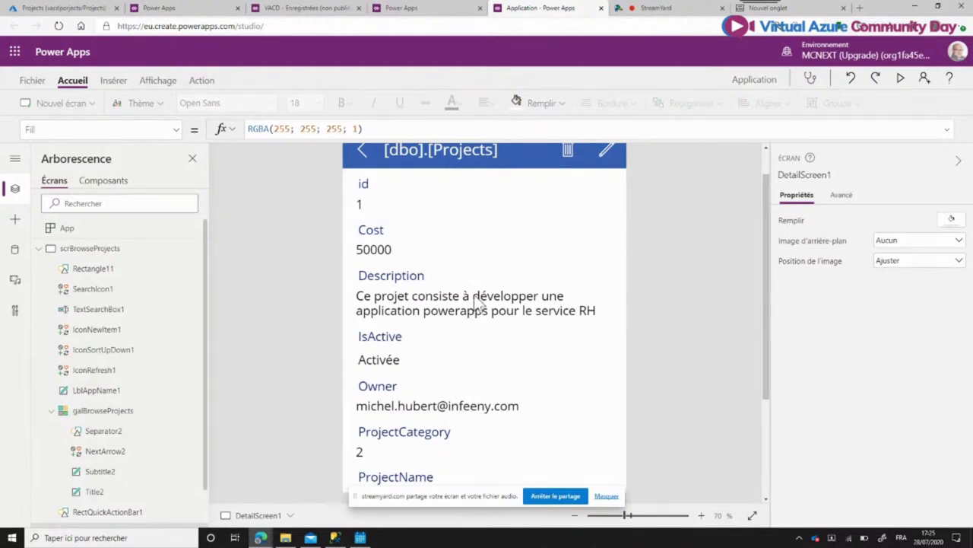
Reorder the detail form fields: Cost before Startdate, ProjectName near the top, IsActive last.
left_click(440, 293)
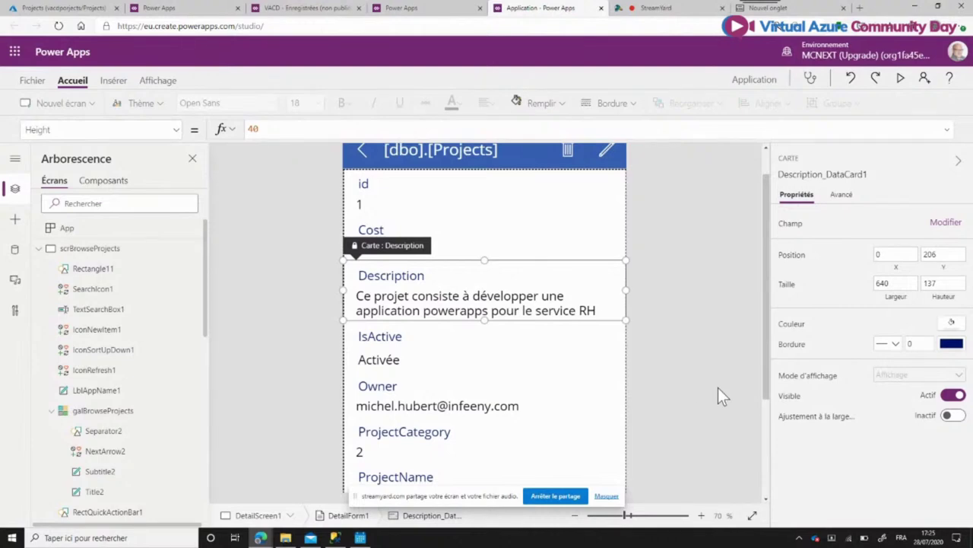
left_click(943, 223)
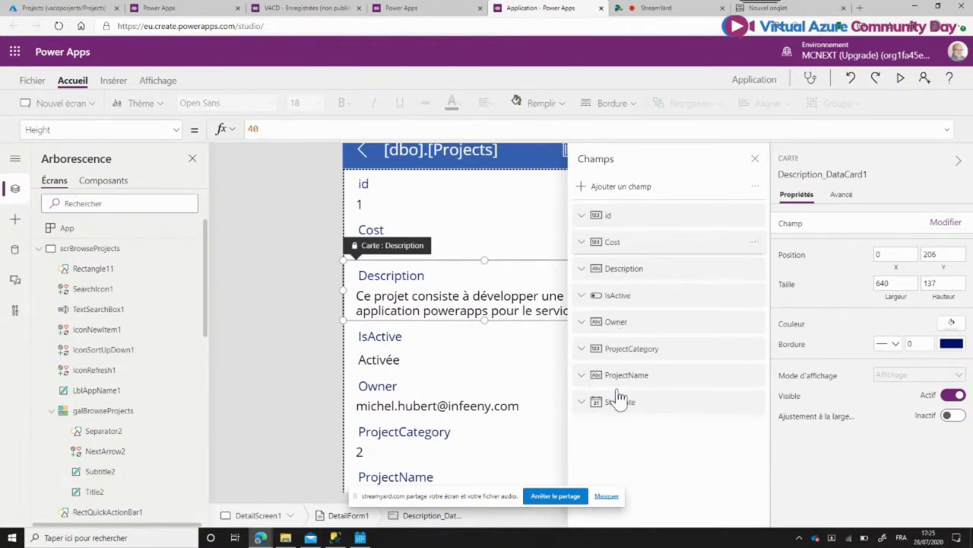
left_click_drag(620, 399, 619, 389)
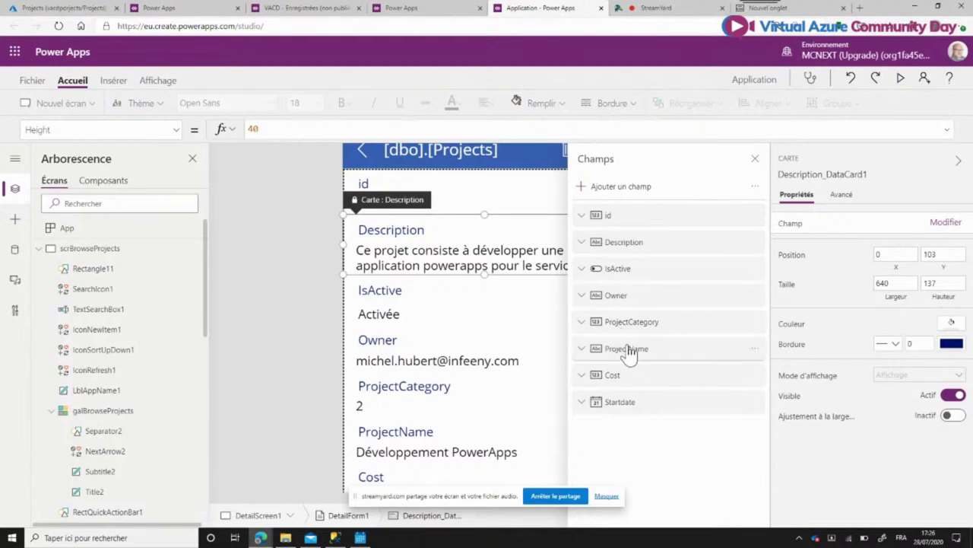
left_click_drag(628, 353, 628, 241)
left_click_drag(619, 293, 625, 431)
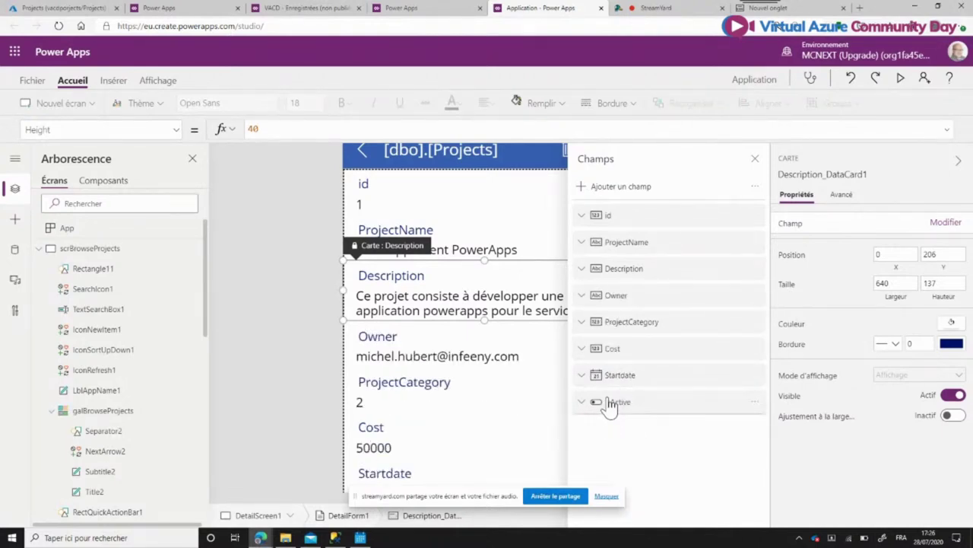
left_click(756, 160)
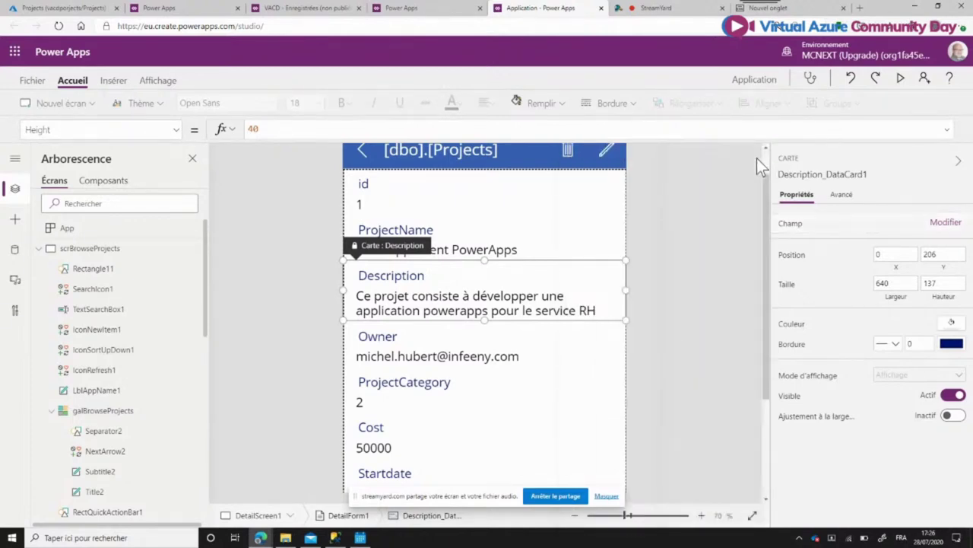
left_click(716, 197)
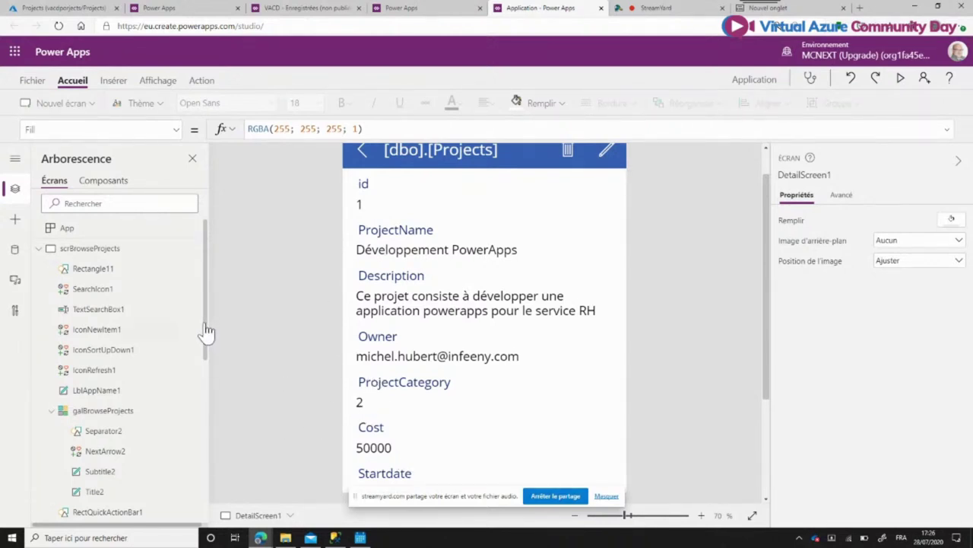
left_click_drag(207, 332, 212, 441)
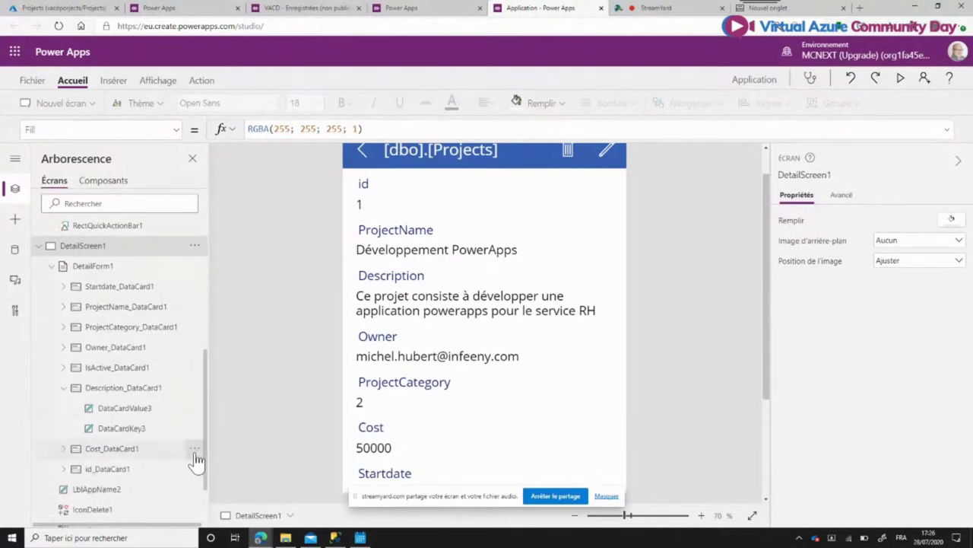
left_click(43, 246)
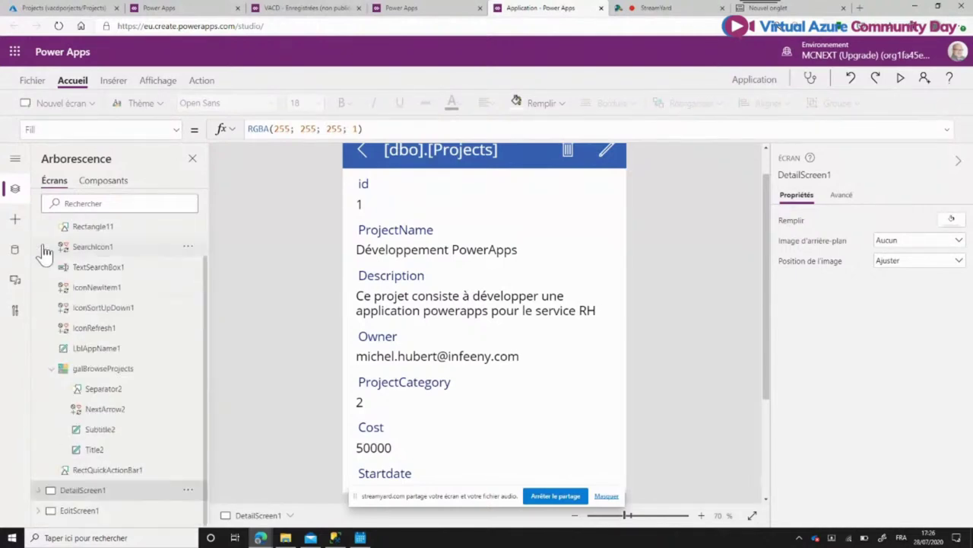
Open EditScreen1 and select the id card on its edit form.
double_click(86, 511)
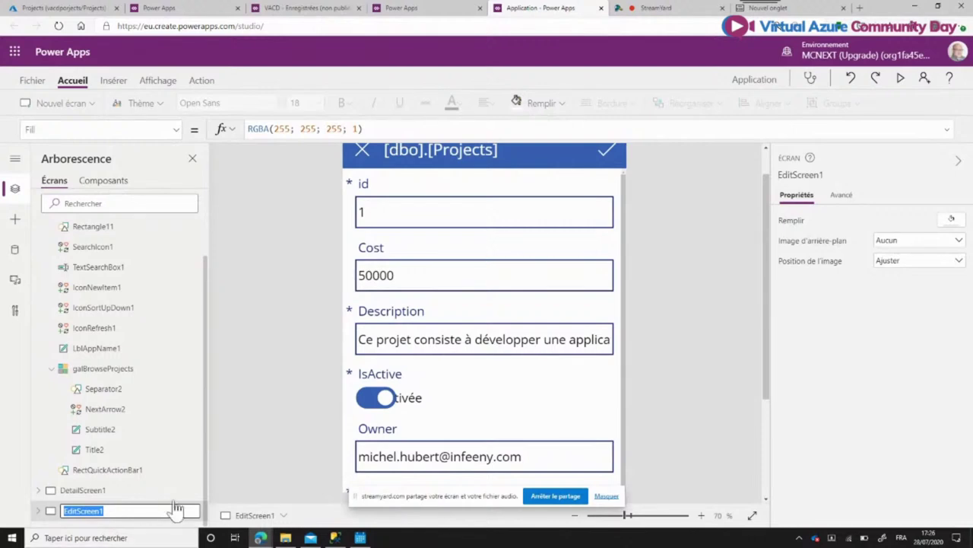
left_click(231, 473)
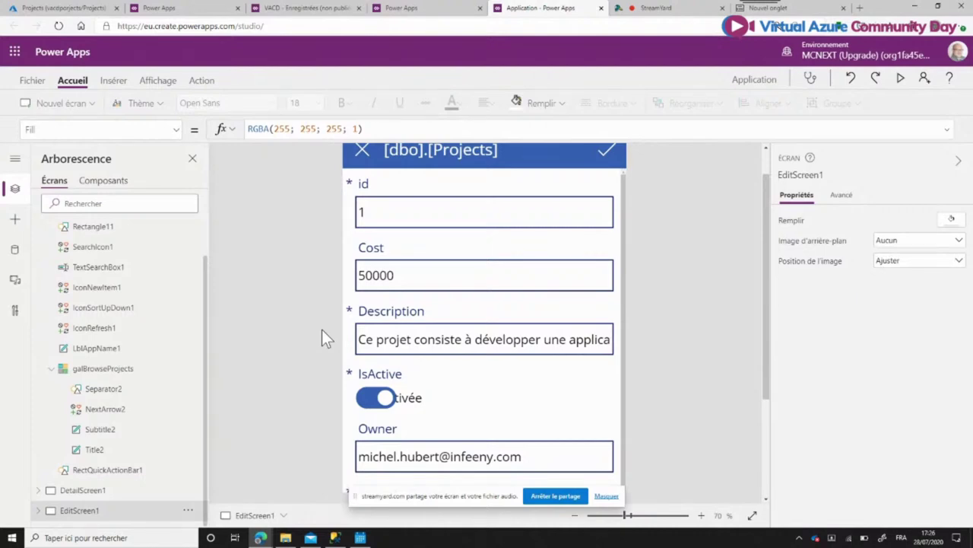
left_click(587, 181)
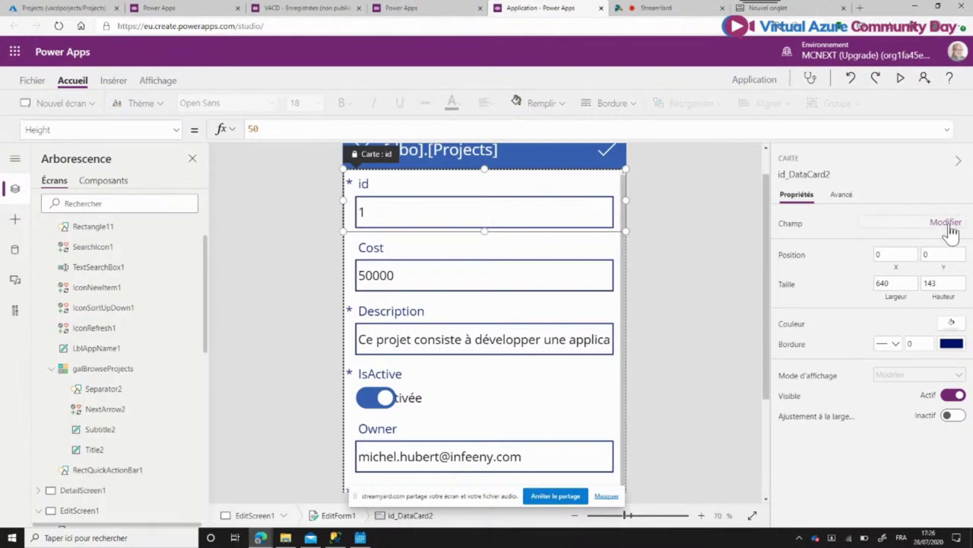
Move Cost below Startdate, ProjectName under id, then Owner and ProjectCategory upward.
left_click(945, 223)
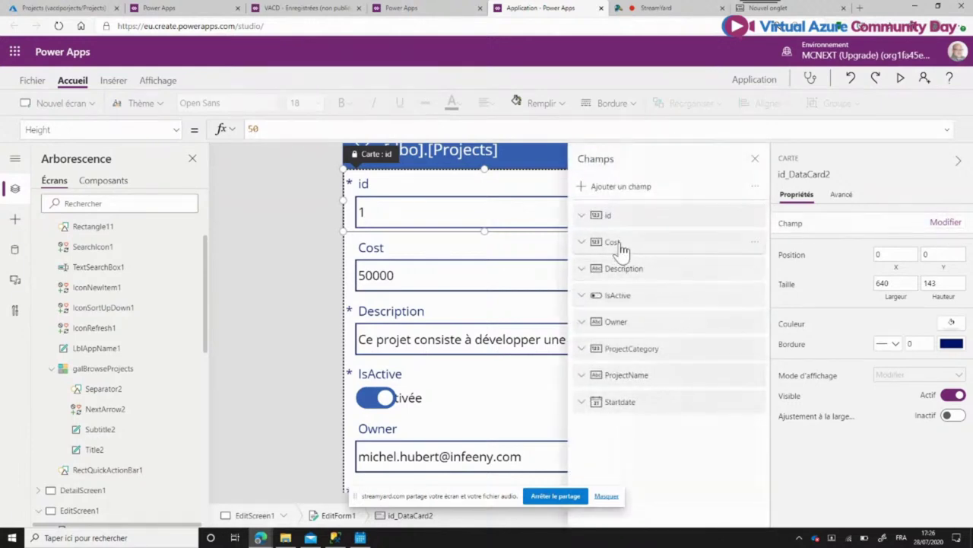
left_click_drag(619, 247, 637, 416)
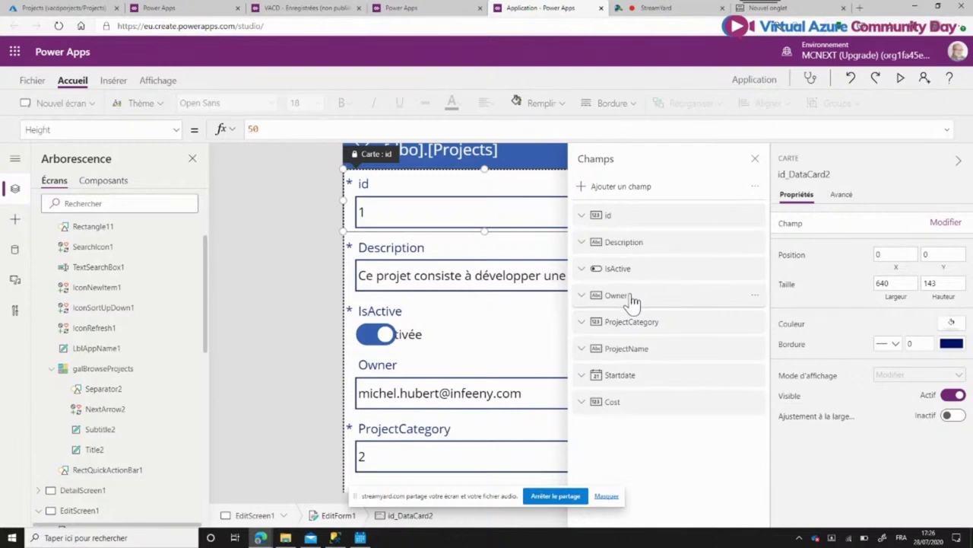
left_click_drag(639, 350, 635, 242)
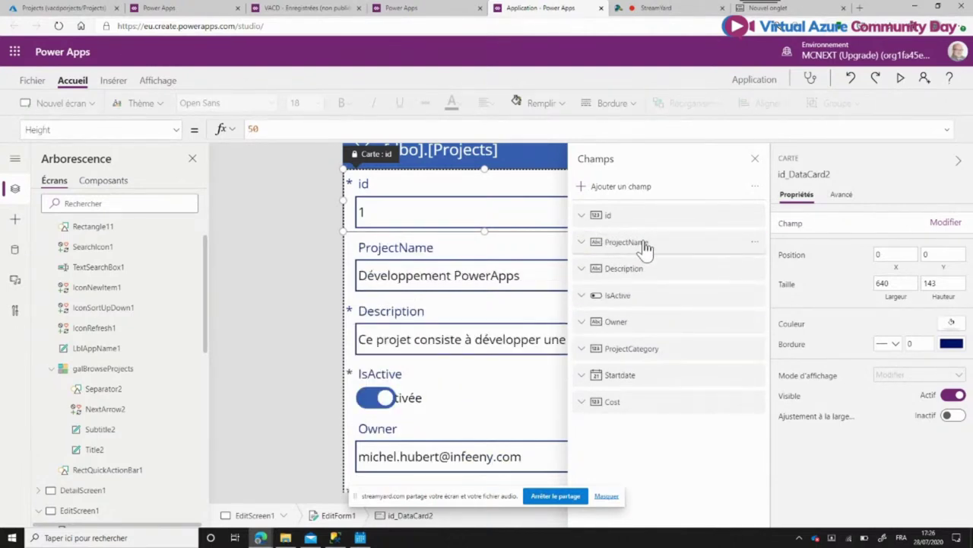
left_click_drag(639, 321, 619, 306)
left_click_drag(630, 348, 623, 293)
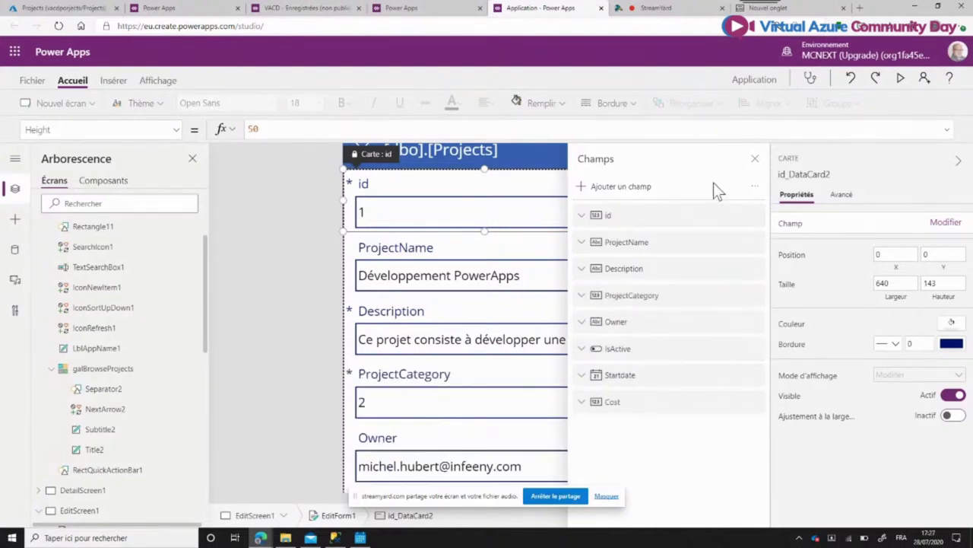
left_click(755, 158)
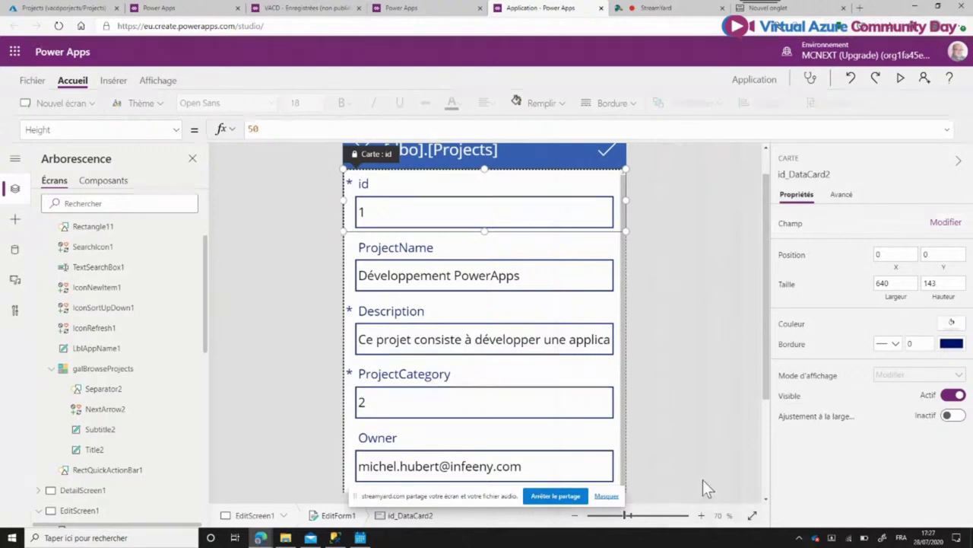
left_click(704, 319)
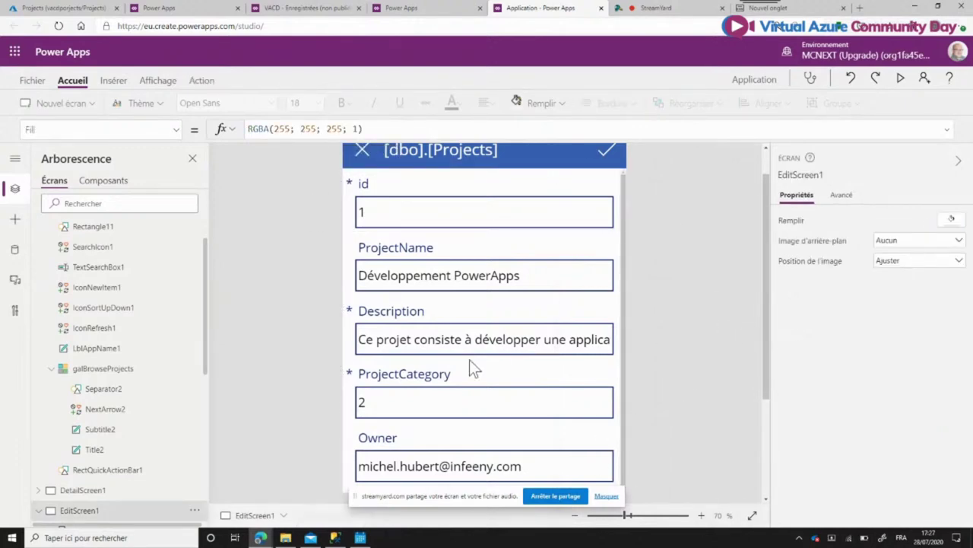
left_click(367, 403)
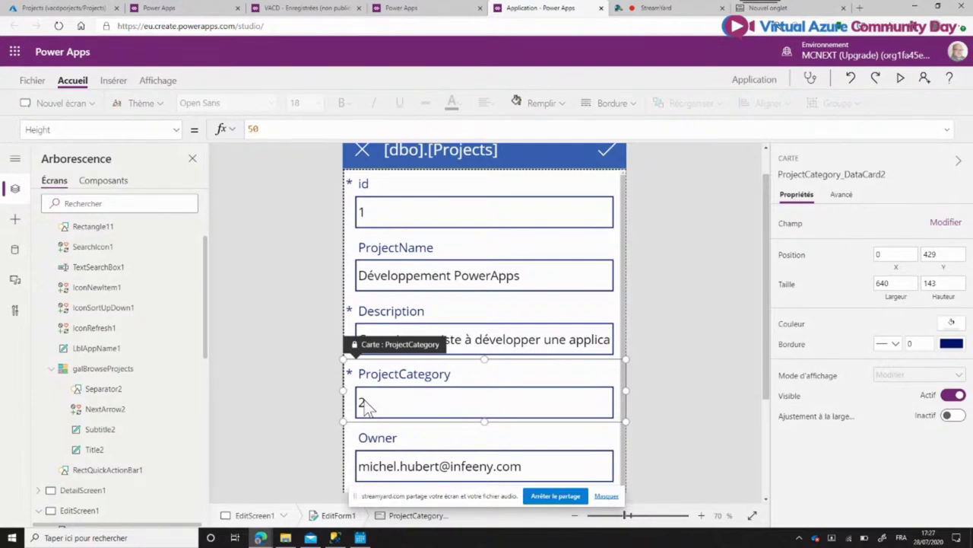
Select the ProjectCategory value input DataCardValue14 on the edit form.
left_click(439, 404)
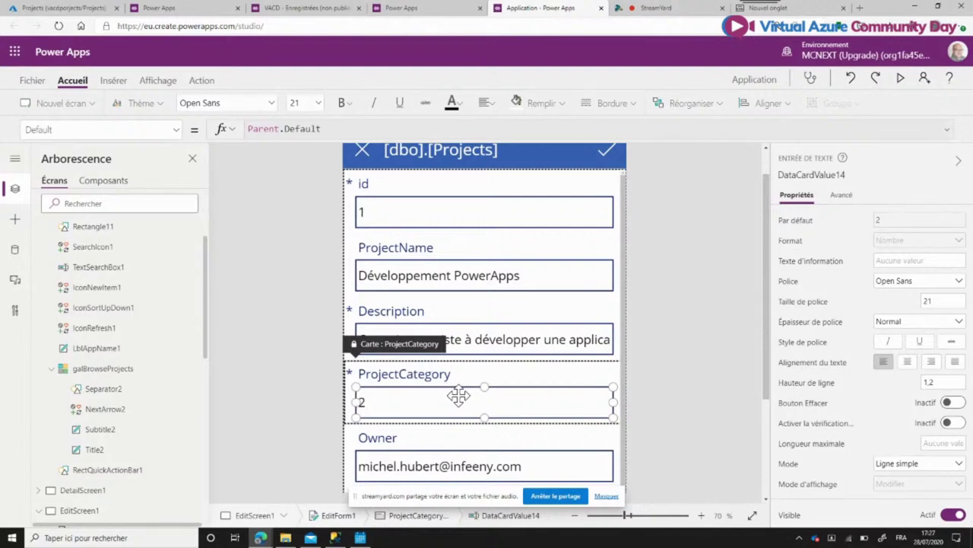
left_click(844, 199)
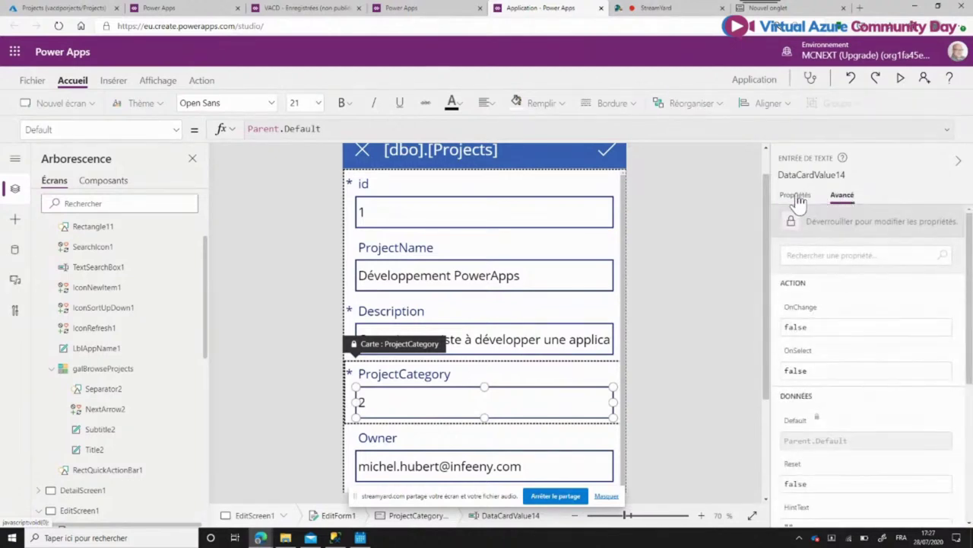
left_click(797, 199)
left_click(449, 374)
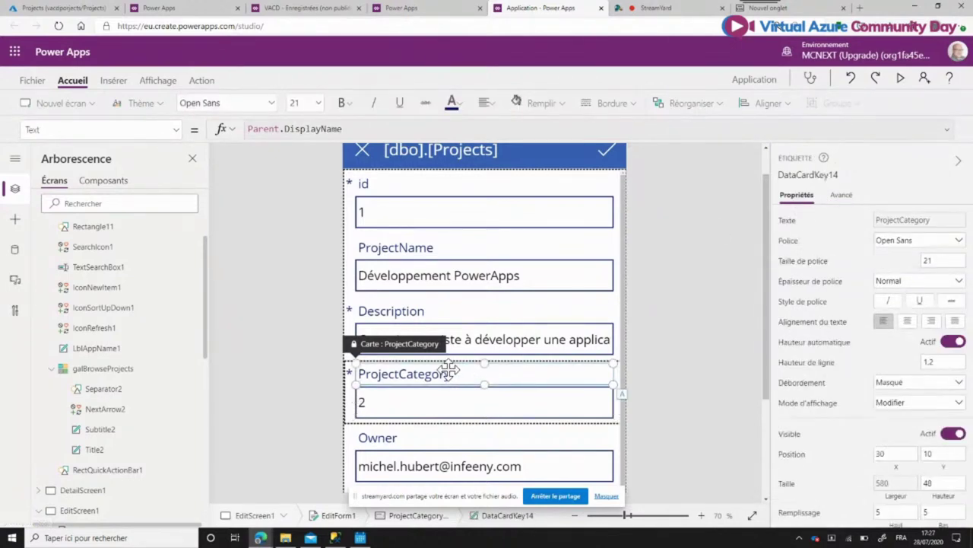
left_click(448, 368)
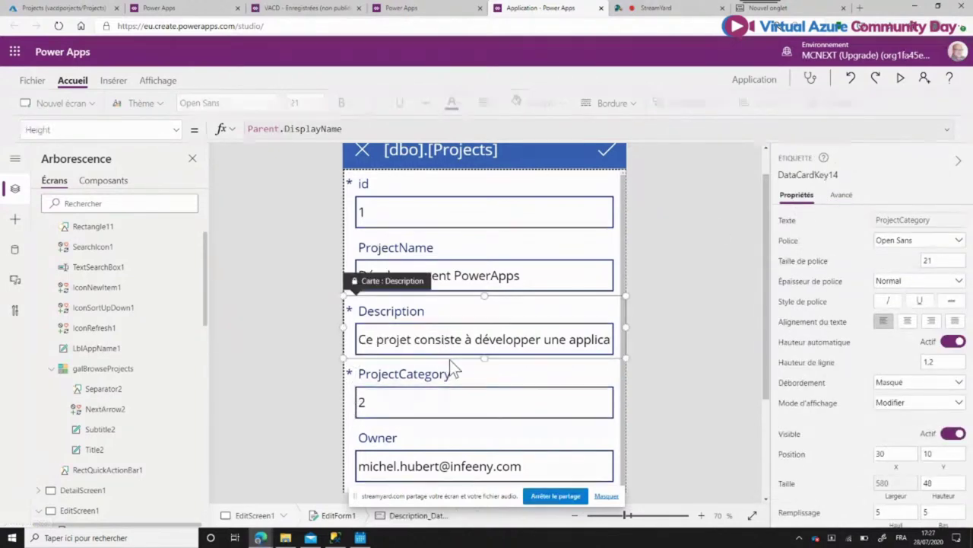
left_click(363, 376)
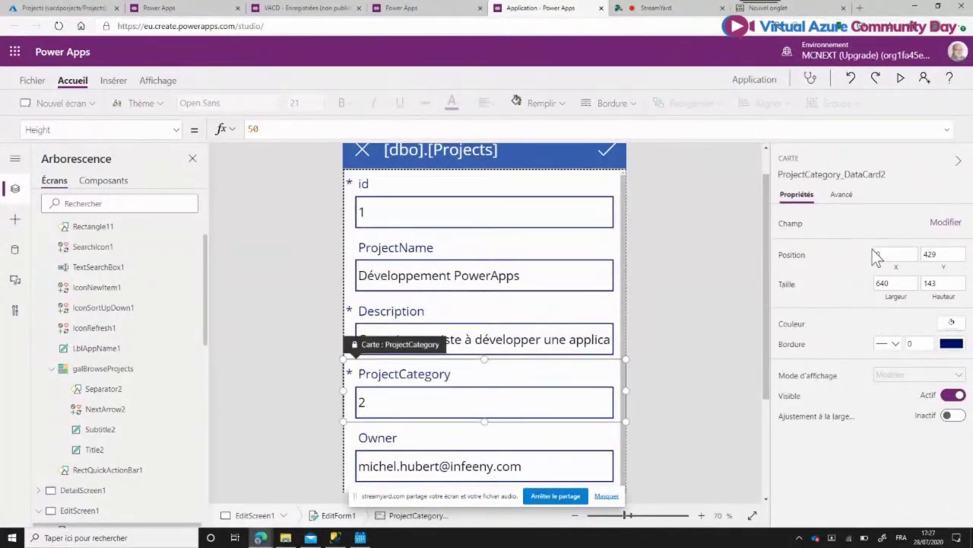
left_click(529, 407)
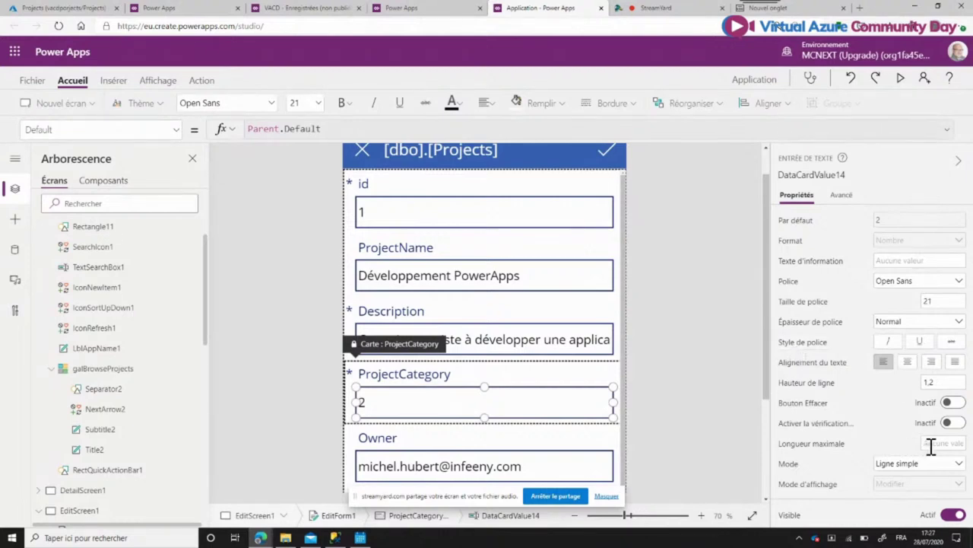
Keep the input's Mode as Ligne simple and show its Avancé properties.
left_click(944, 465)
left_click(898, 509)
scroll(846, 307, "down", 1)
scroll(830, 316, "down", 2)
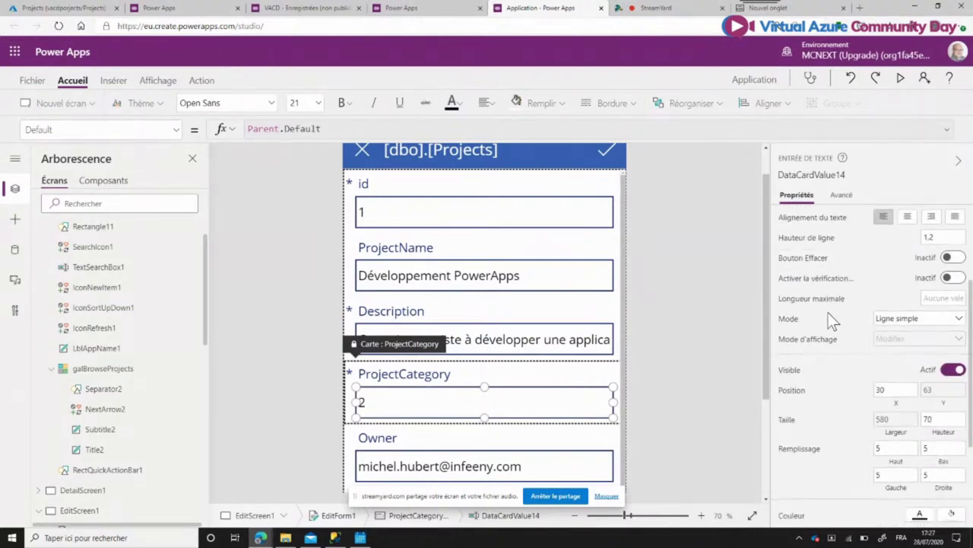
scroll(829, 313, "down", 2)
scroll(828, 313, "up", 5)
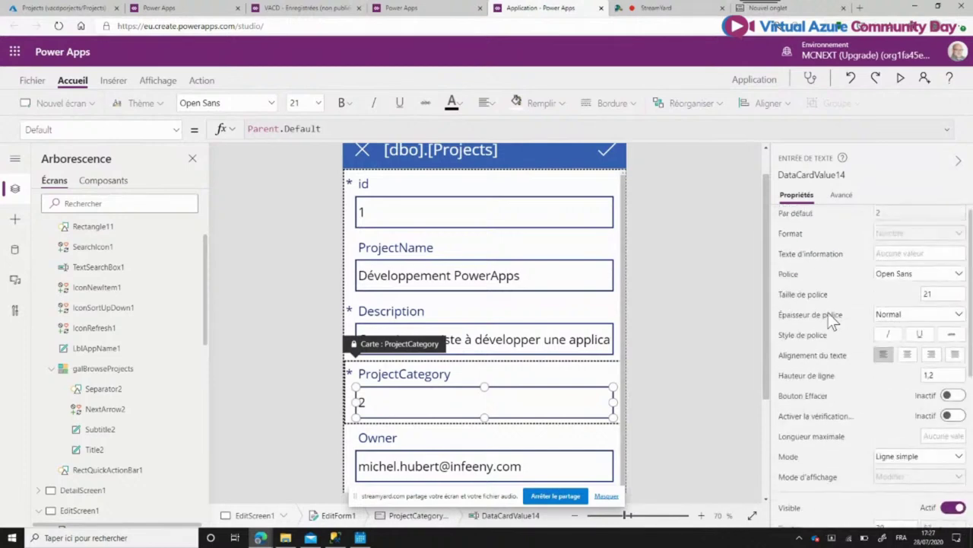
left_click(843, 197)
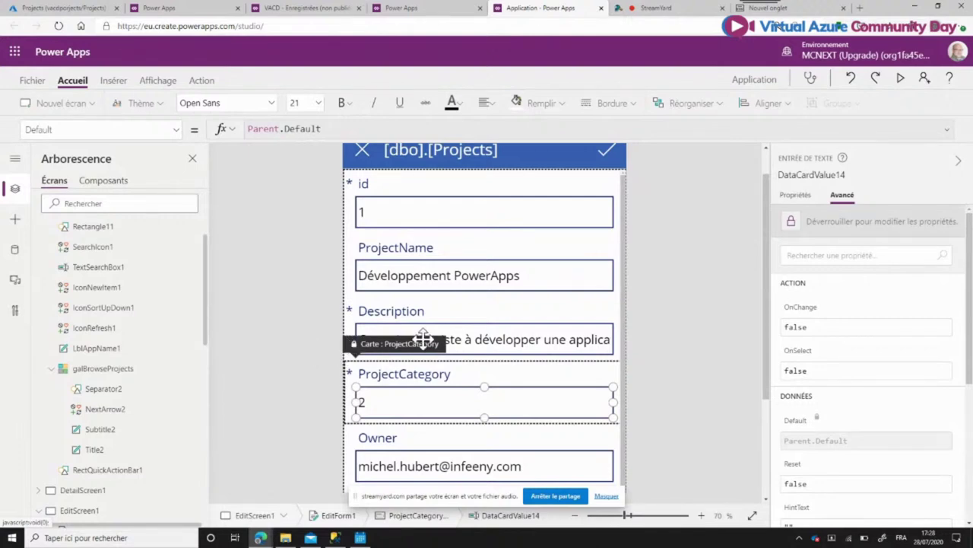
Unlock the ProjectCategory card with 'Déverrouiller pour modifier les propriétés'.
left_click(816, 226)
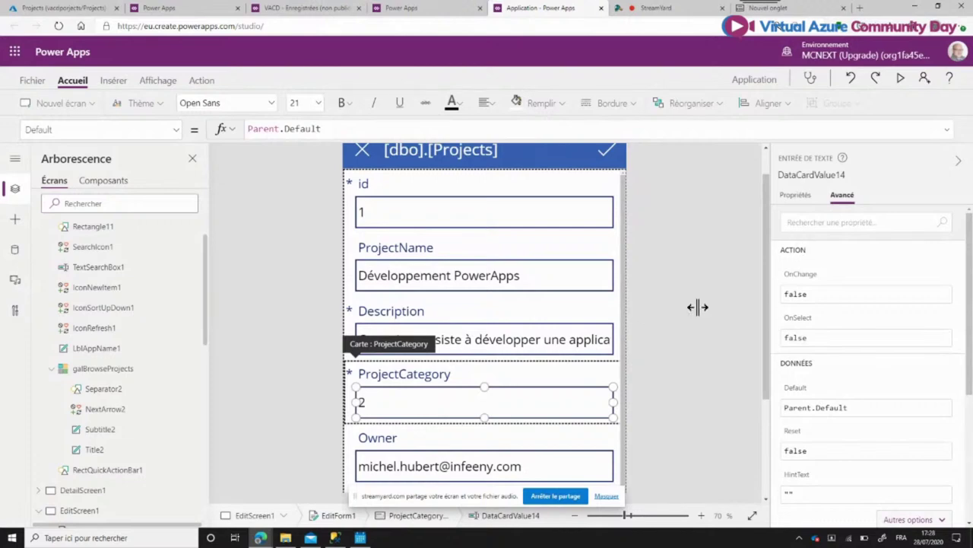
left_click(799, 196)
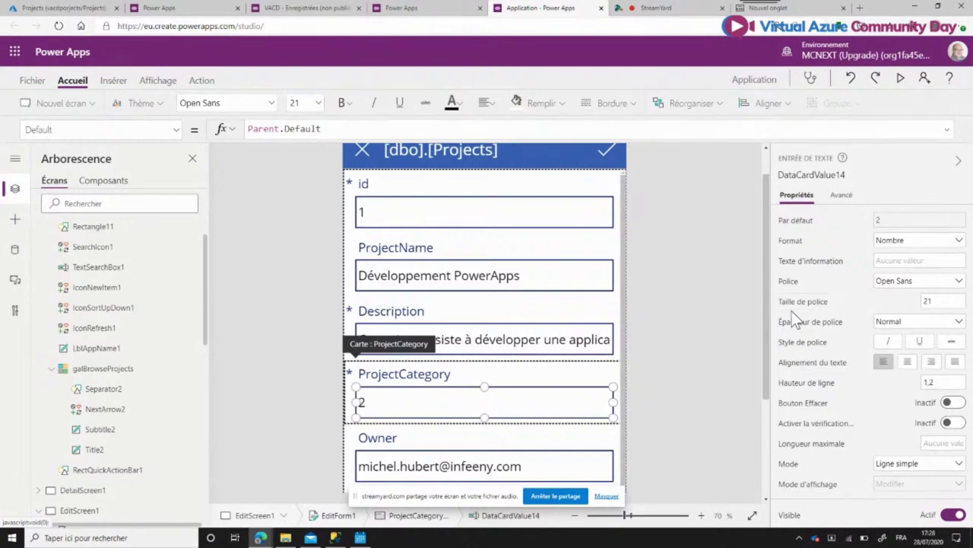
scroll(795, 319, "down", 3)
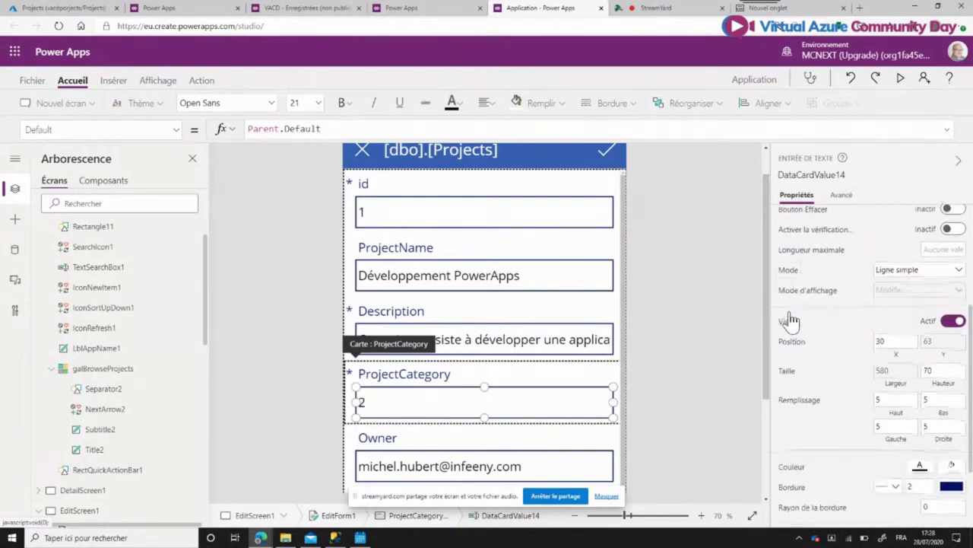
scroll(791, 320, "down", 2)
scroll(790, 320, "up", 5)
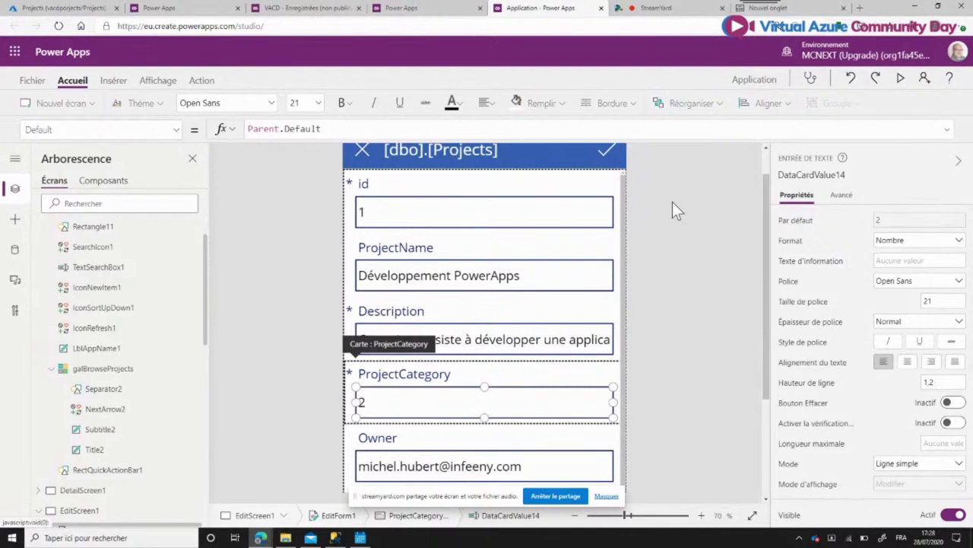
Select the whole ProjectCategory card on the edit form.
right_click(555, 390)
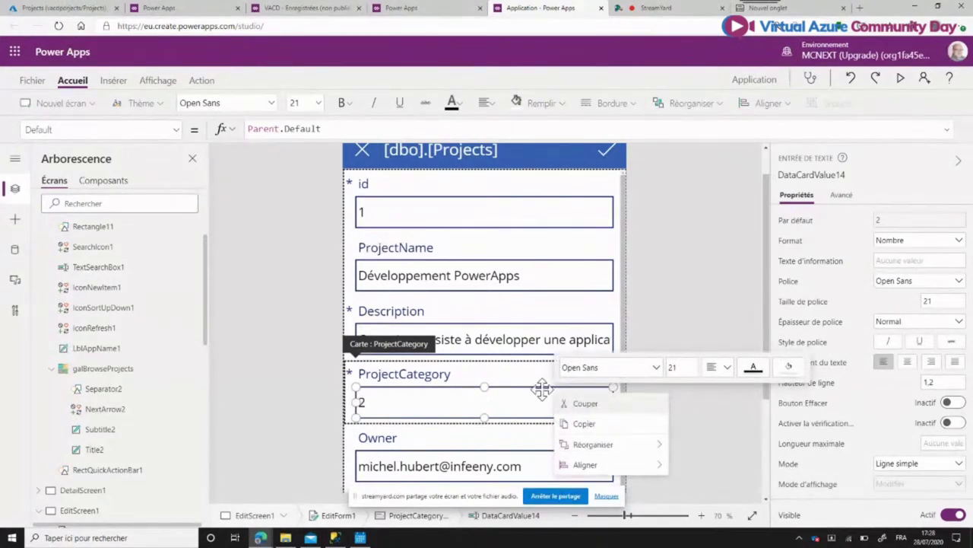
left_click(536, 383)
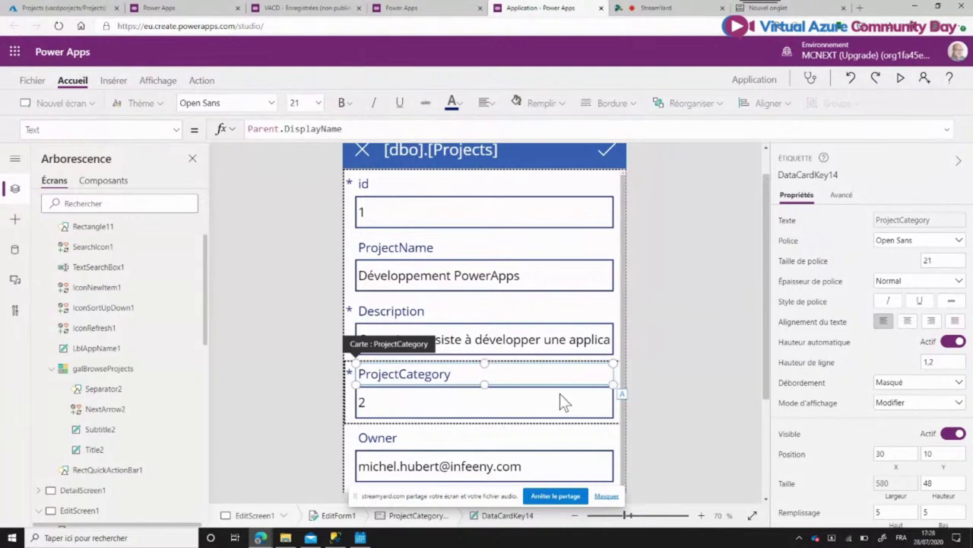
left_click(535, 360)
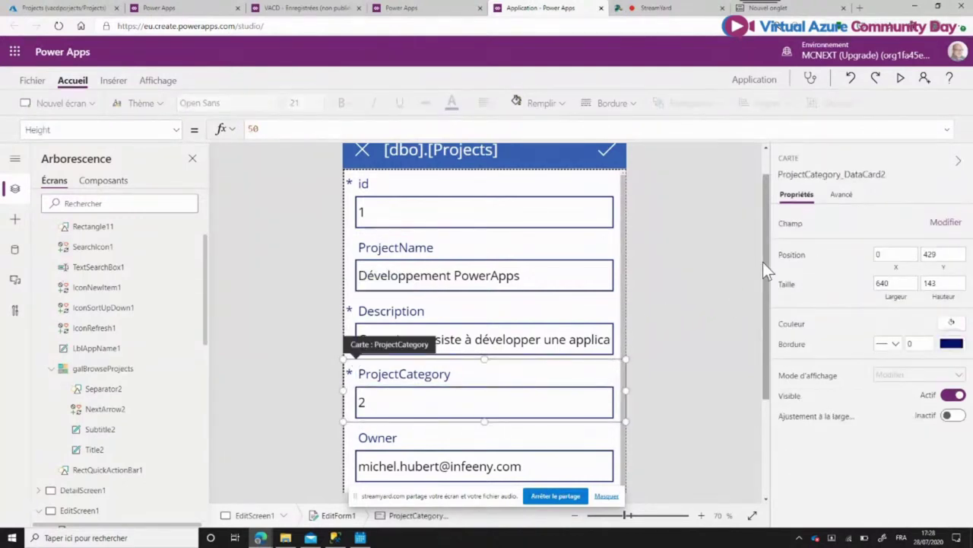
Check the ProjectCategory card's advanced data properties.
left_click(843, 194)
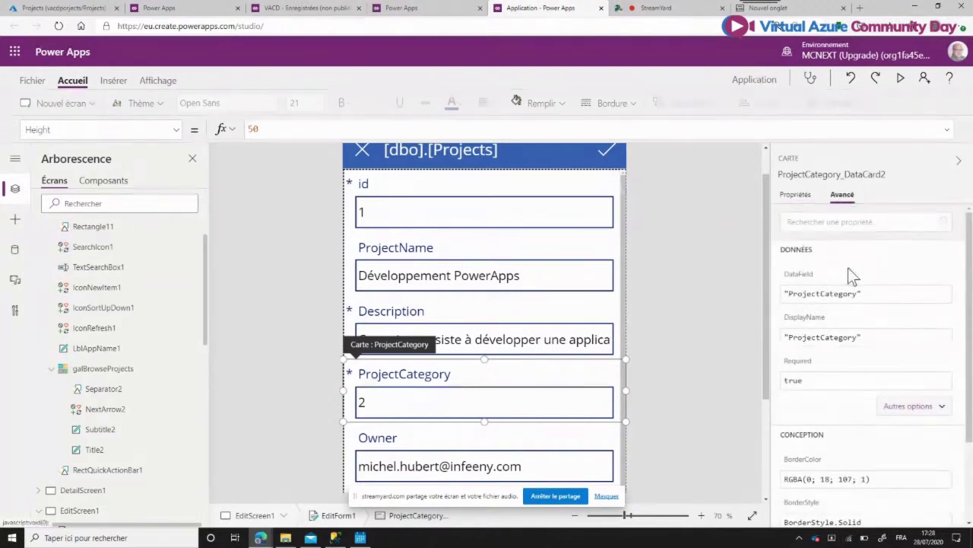
scroll(847, 276, "down", 3)
scroll(841, 276, "up", 4)
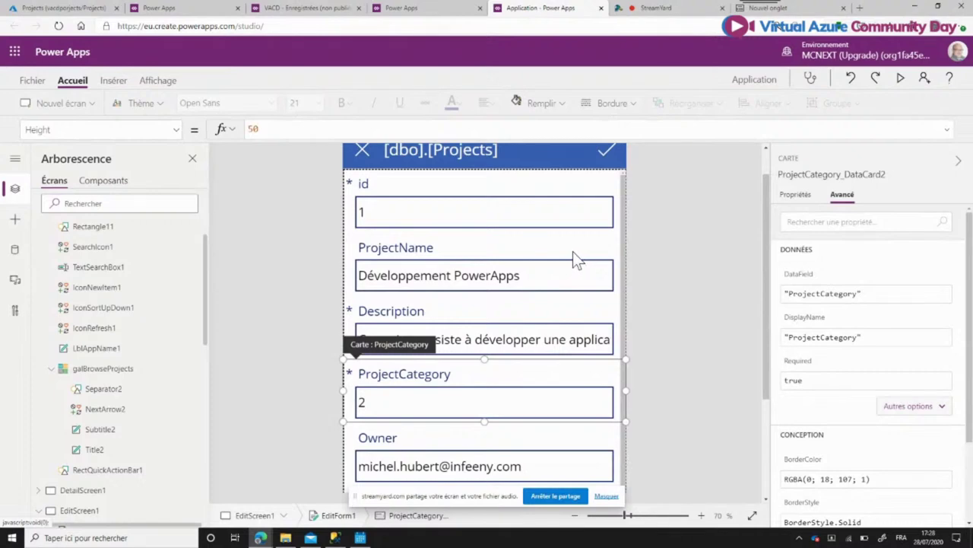
Review DataCardValue14's properties and bring up the Affichage options.
left_click(482, 389)
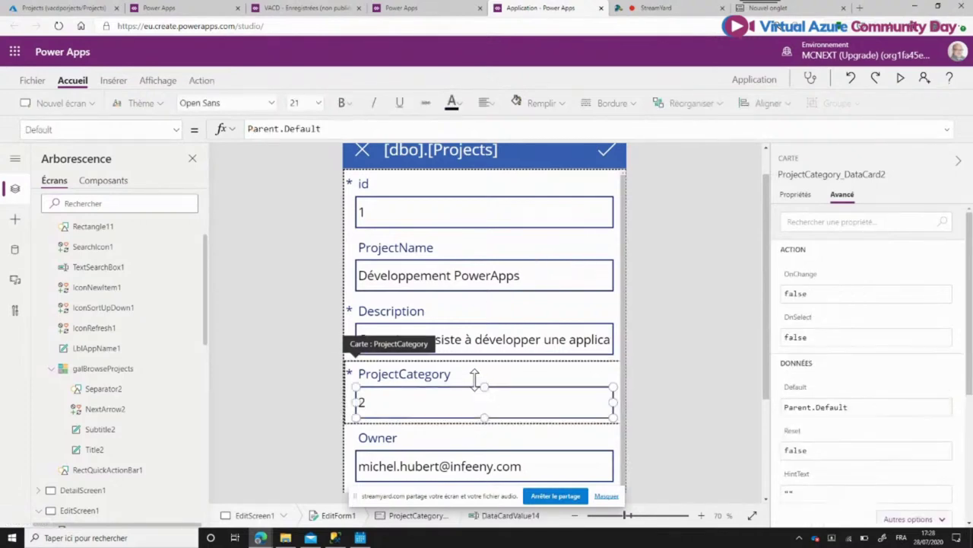
left_click(796, 195)
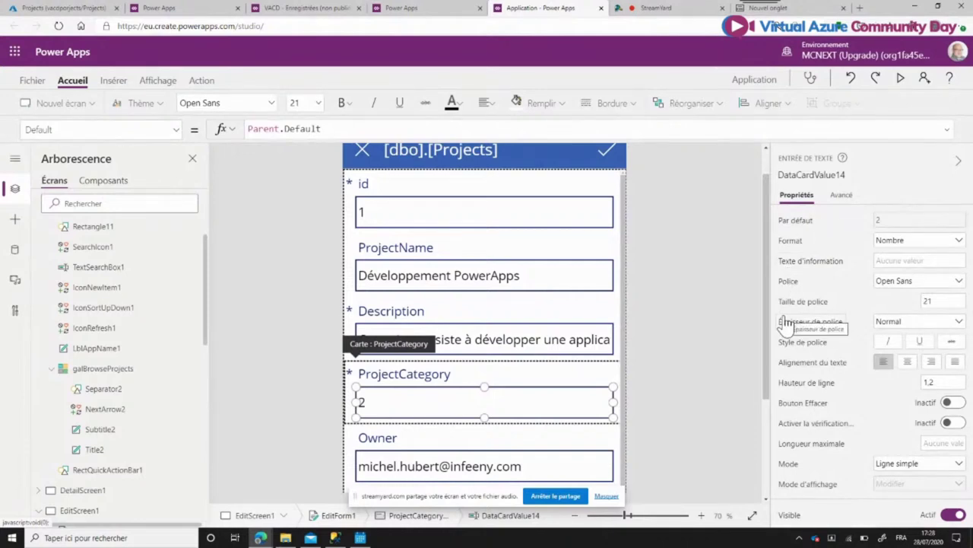
scroll(784, 323, "down", 5)
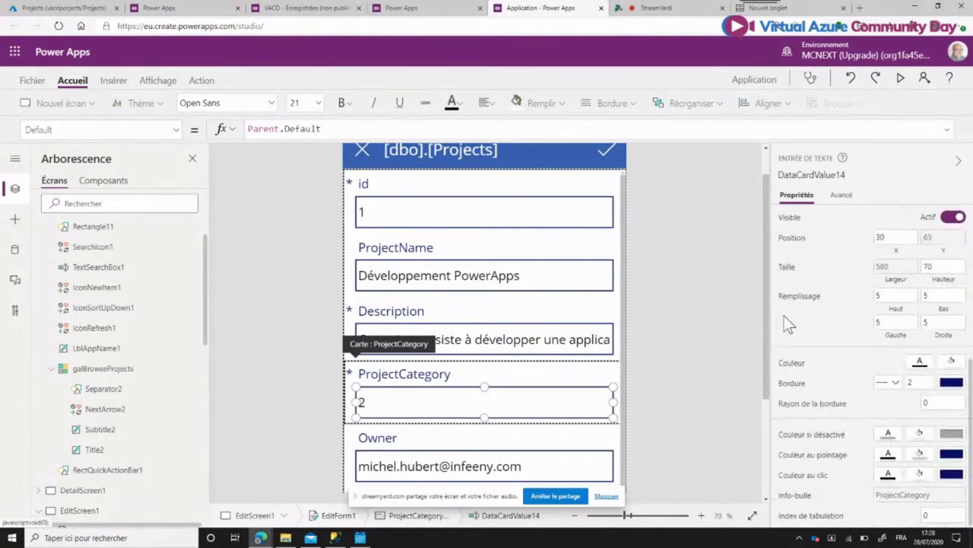
scroll(784, 316, "up", 5)
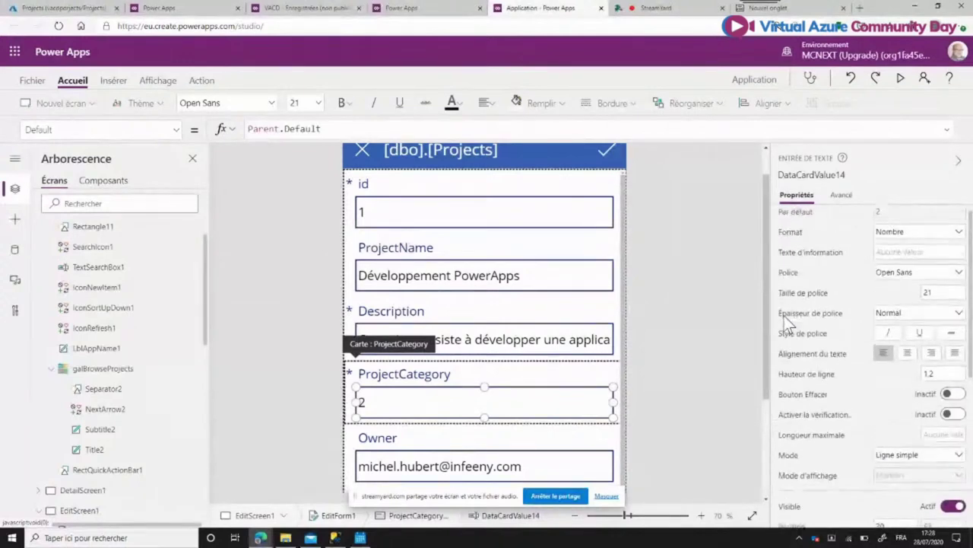
left_click(147, 80)
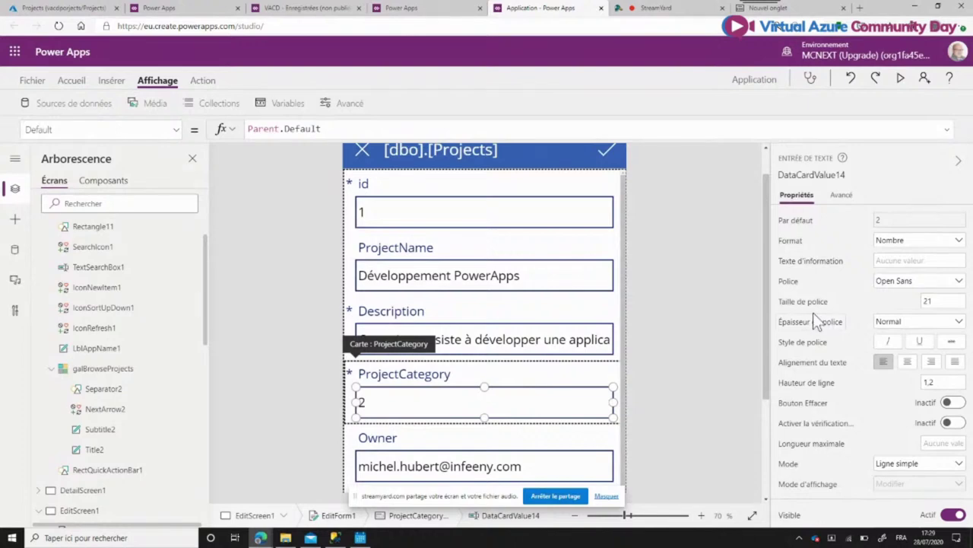
Select the whole ProjectCategory_DataCard2 card in the Projects edit form to show its properties.
scroll(799, 323, "down", 3)
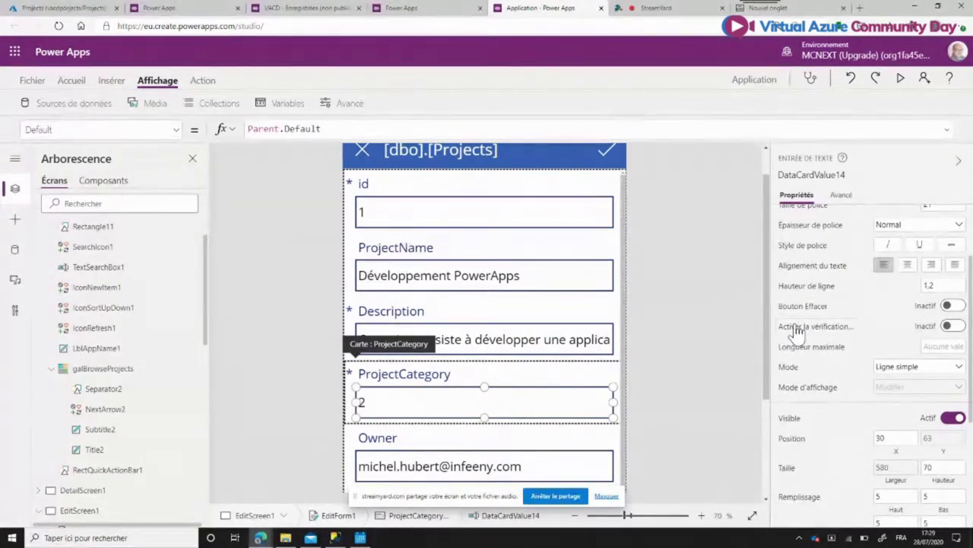
scroll(796, 328, "down", 3)
scroll(799, 330, "down", 3)
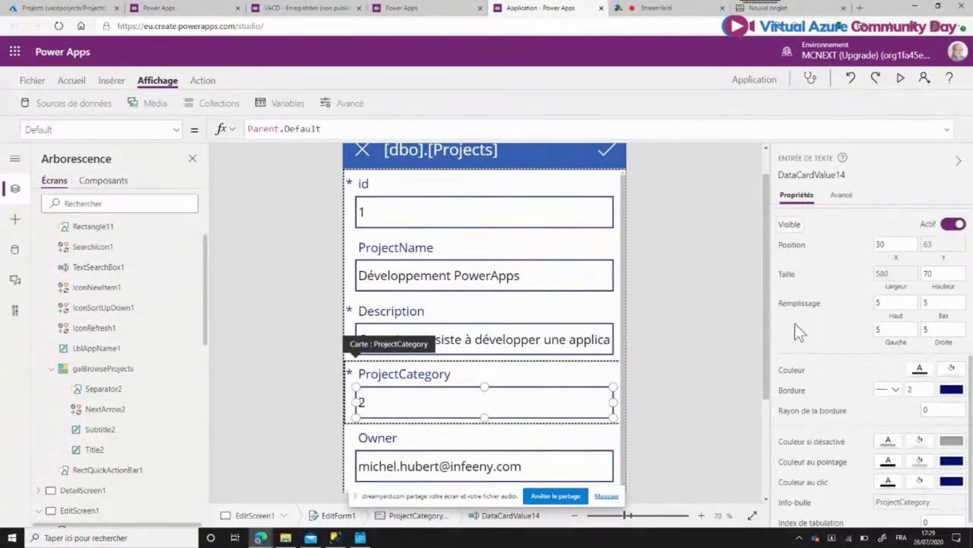
scroll(794, 324, "up", 9)
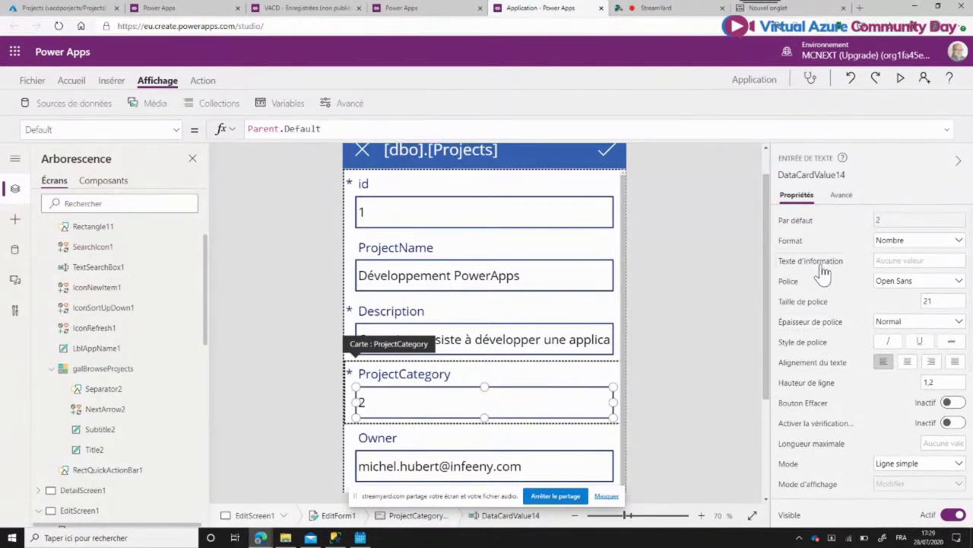
left_click(569, 375)
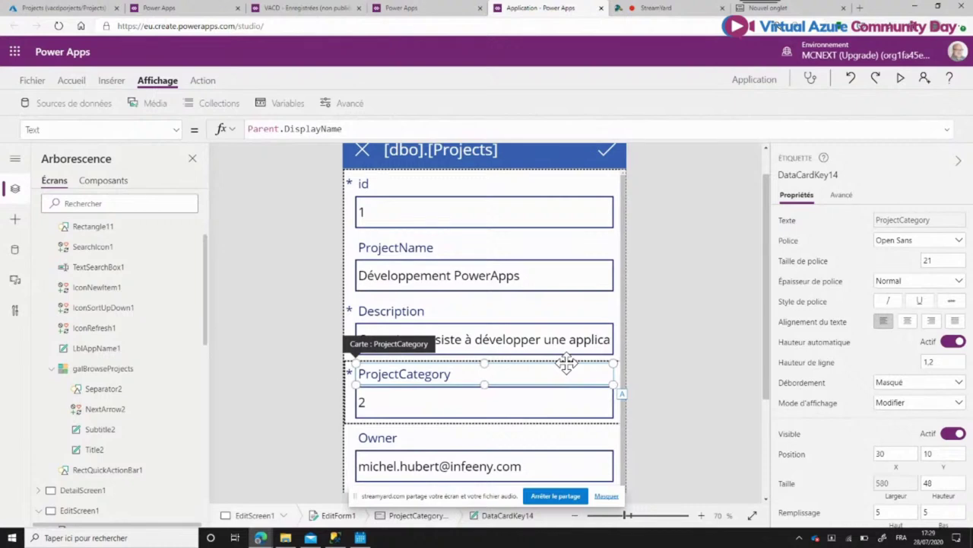
left_click(561, 388)
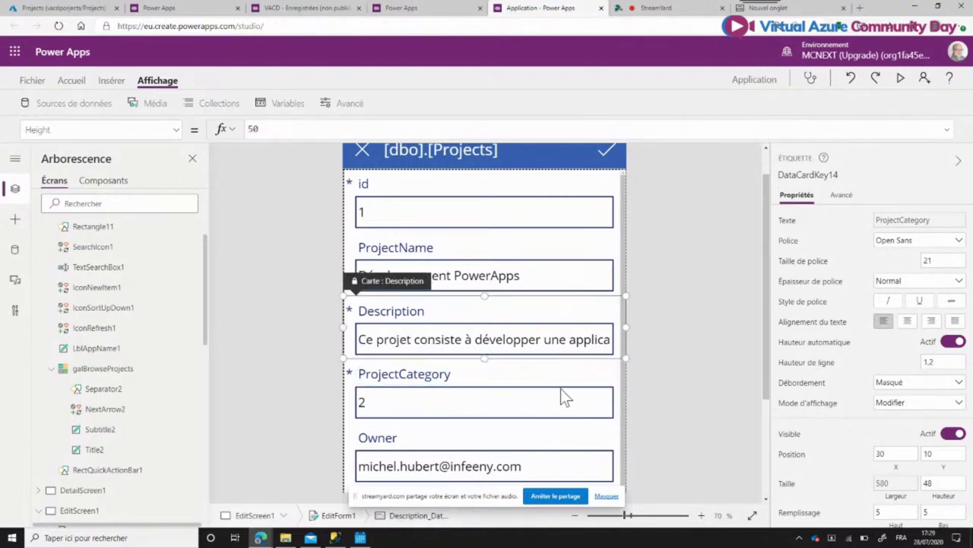
left_click(596, 401)
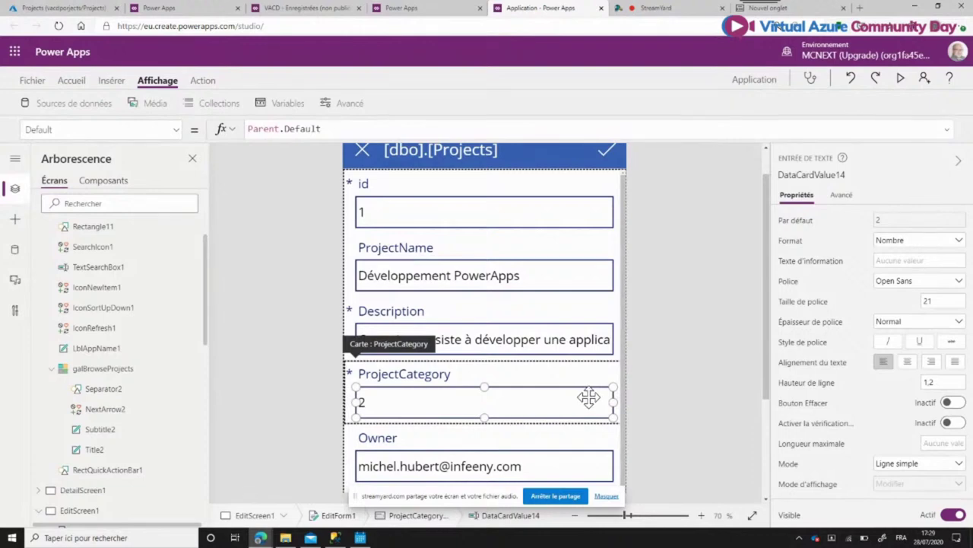
left_click(505, 363)
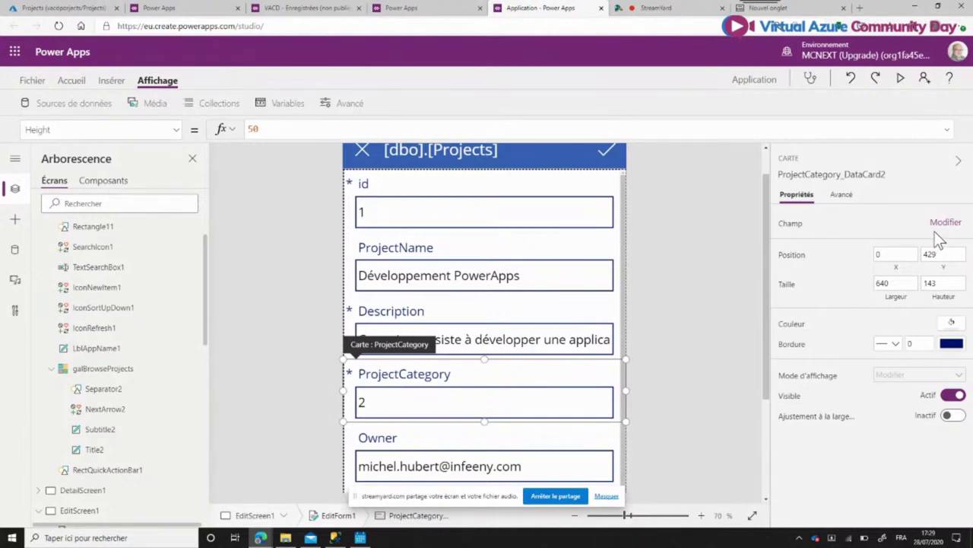
left_click(816, 381)
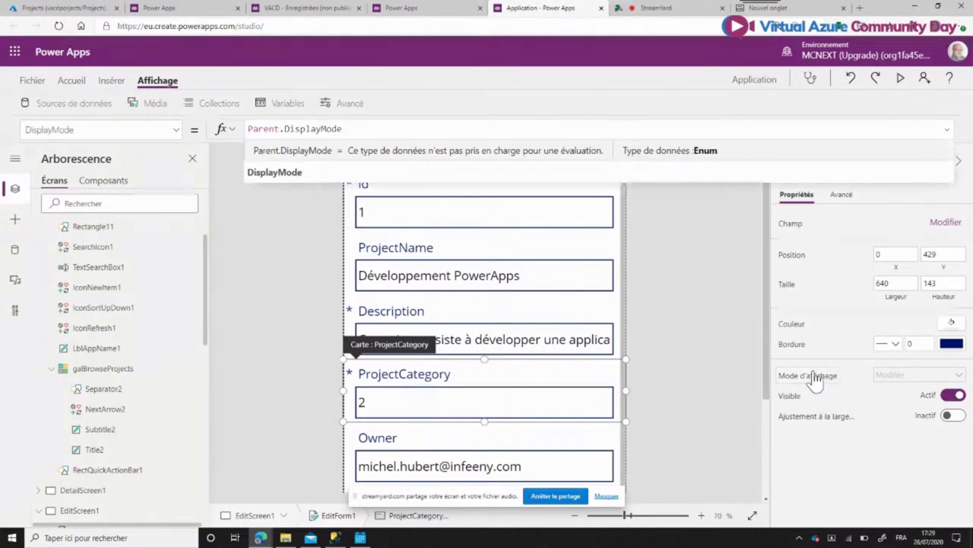
left_click(842, 195)
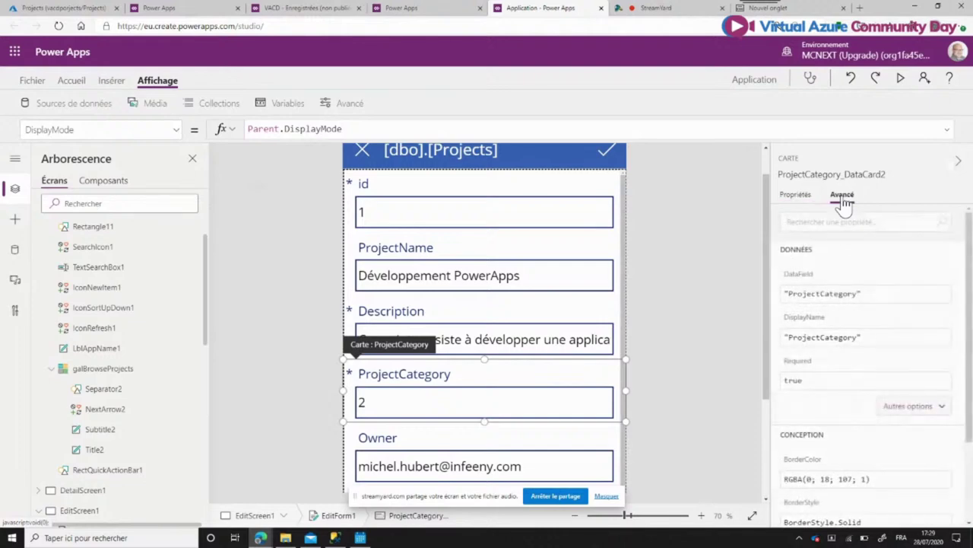
scroll(901, 353, "down", 2)
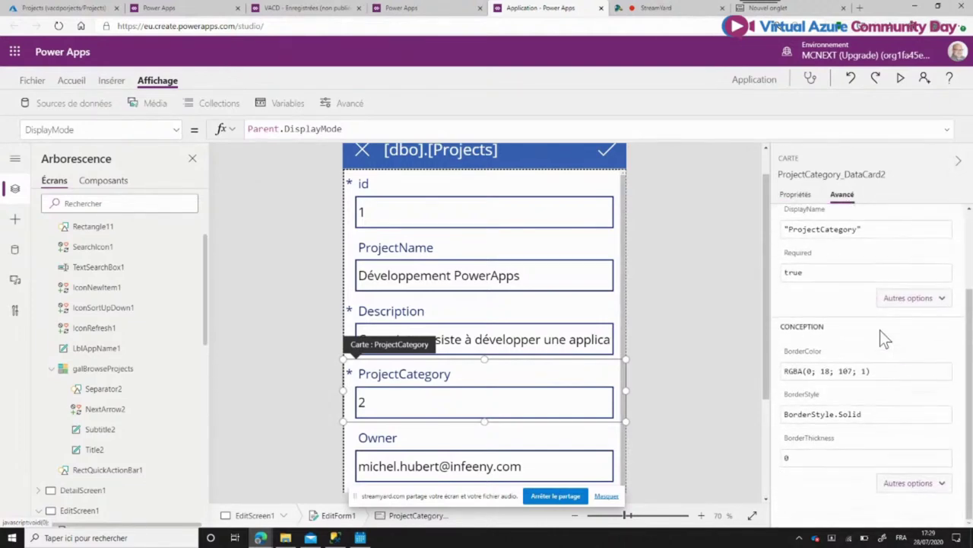
left_click(798, 196)
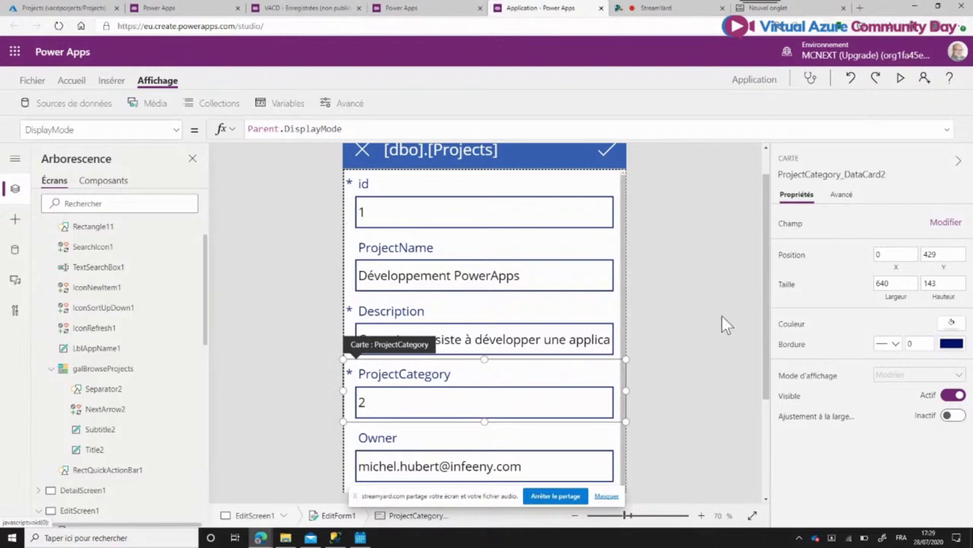
left_click(946, 223)
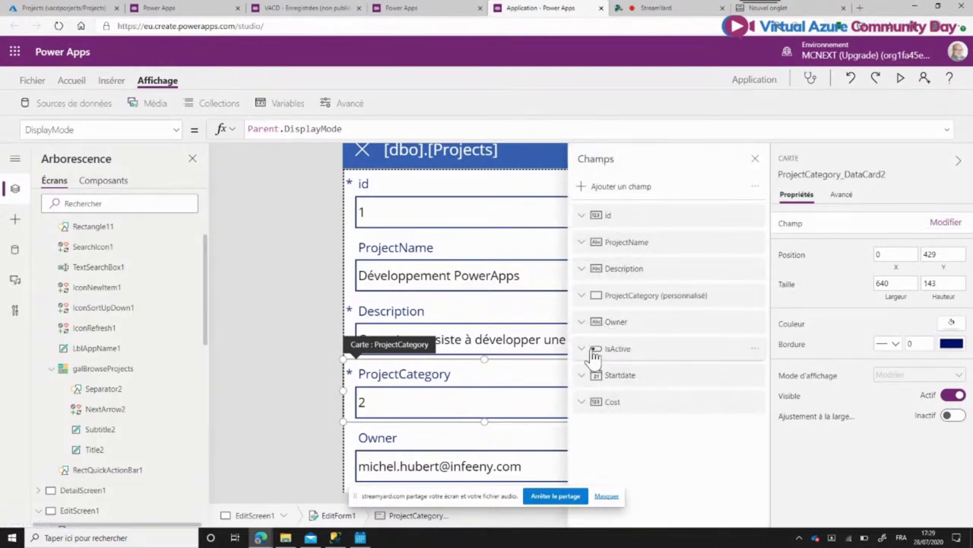
left_click(585, 298)
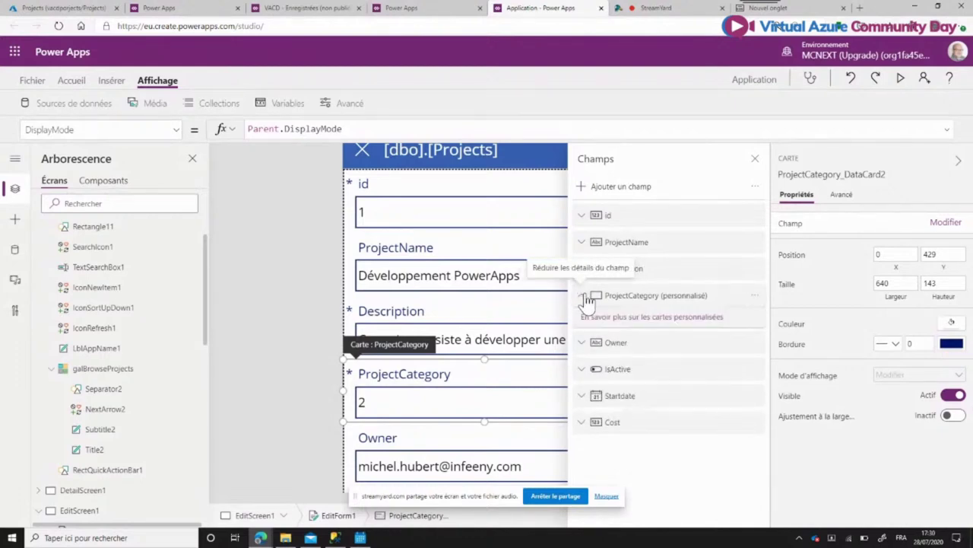
left_click(758, 299)
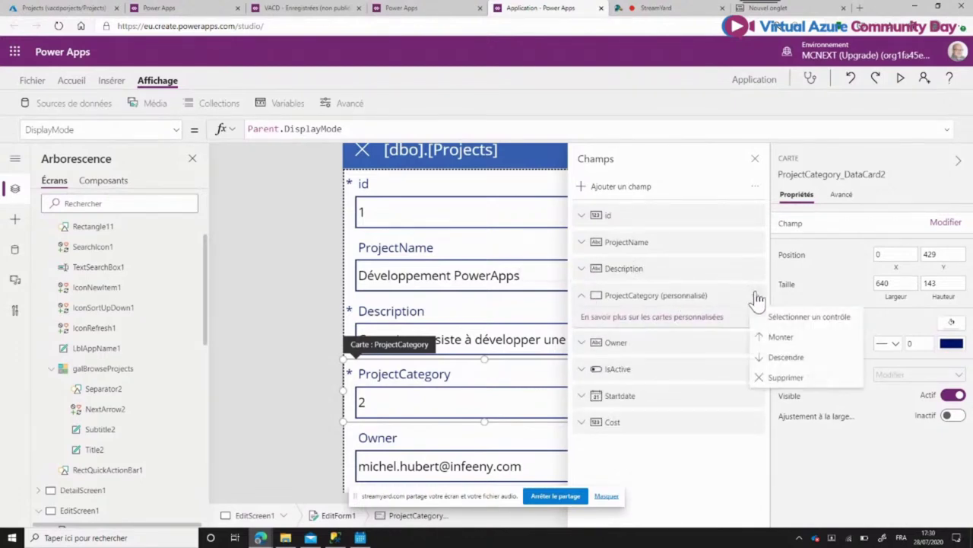
left_click(691, 318)
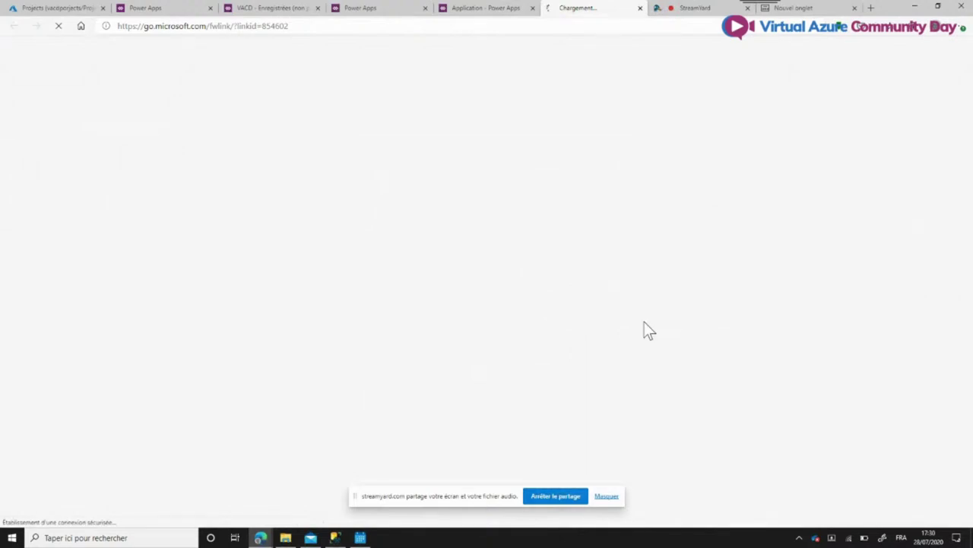
left_click(641, 8)
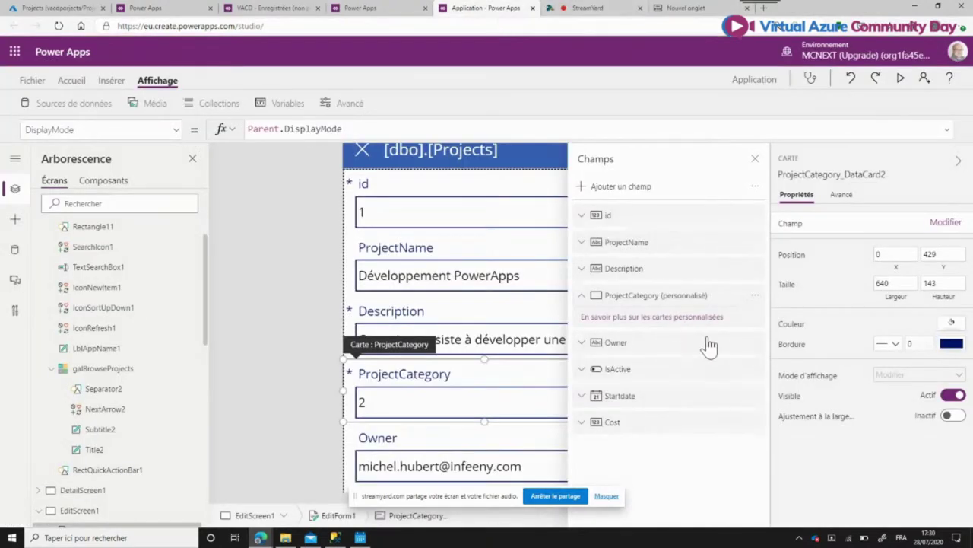
left_click(755, 159)
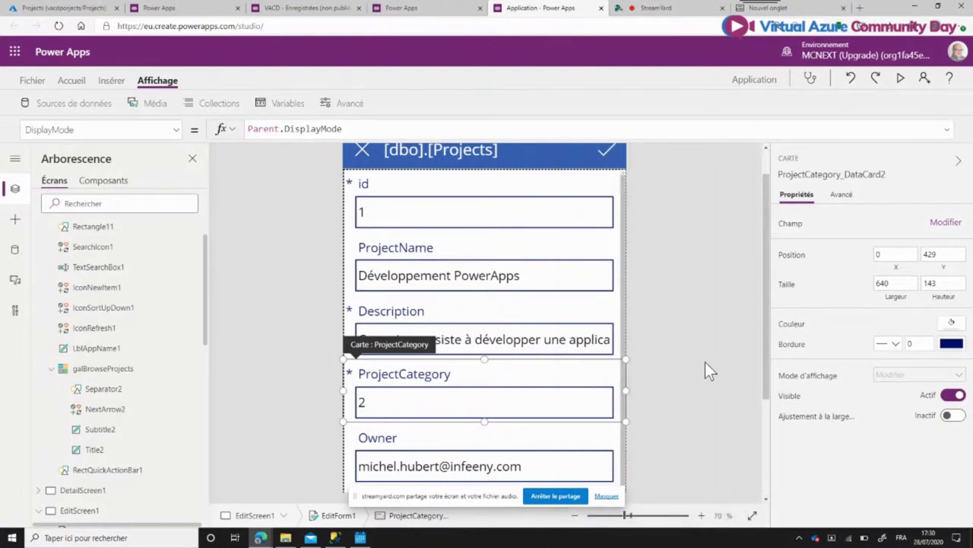
left_click(582, 388)
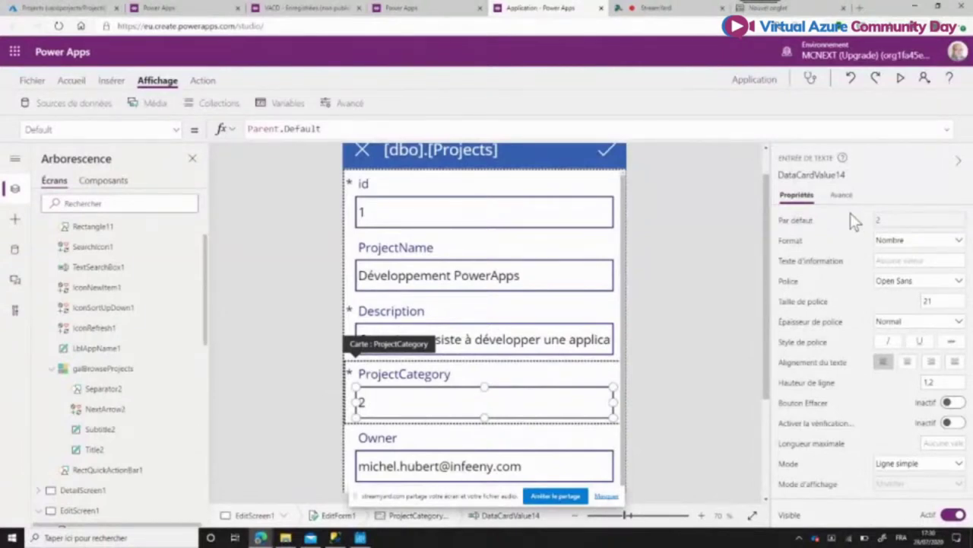
Collapse the properties pane and switch to the VACD app's editor tab.
scroll(843, 254, "down", 2)
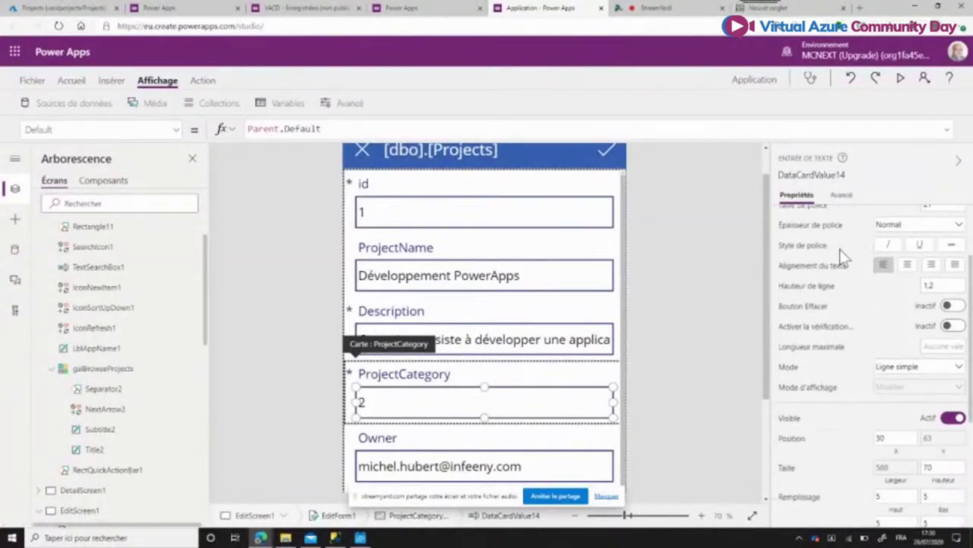
scroll(841, 251, "down", 4)
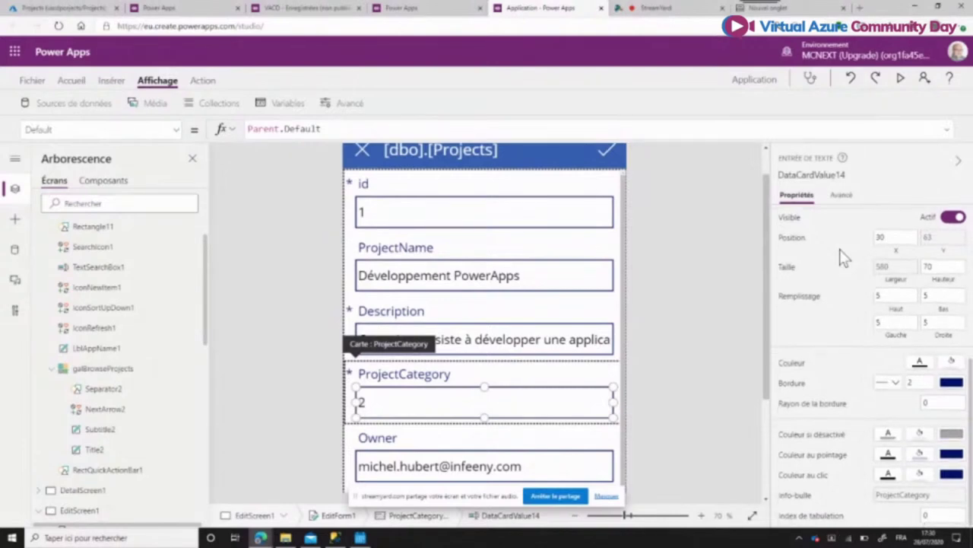
scroll(841, 257, "up", 4)
scroll(839, 257, "up", 2)
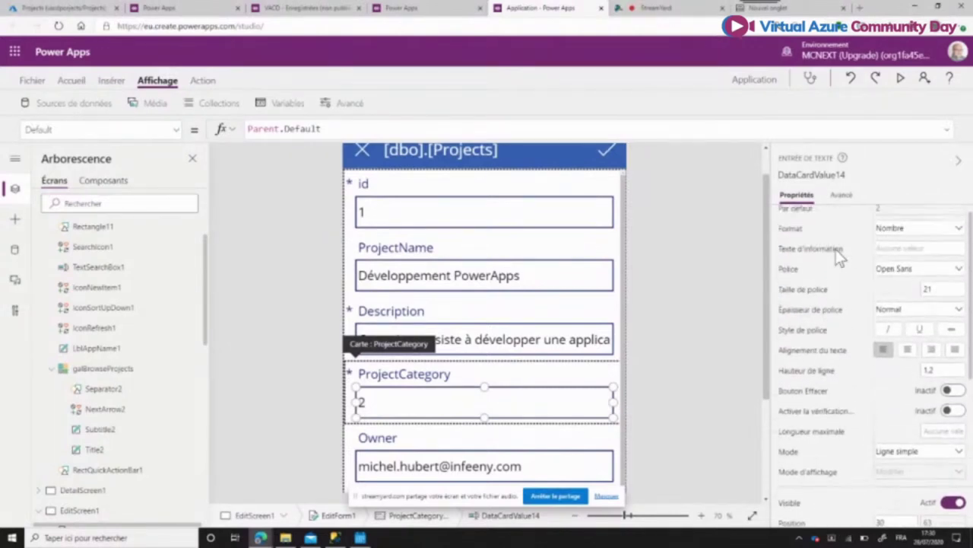
left_click(958, 160)
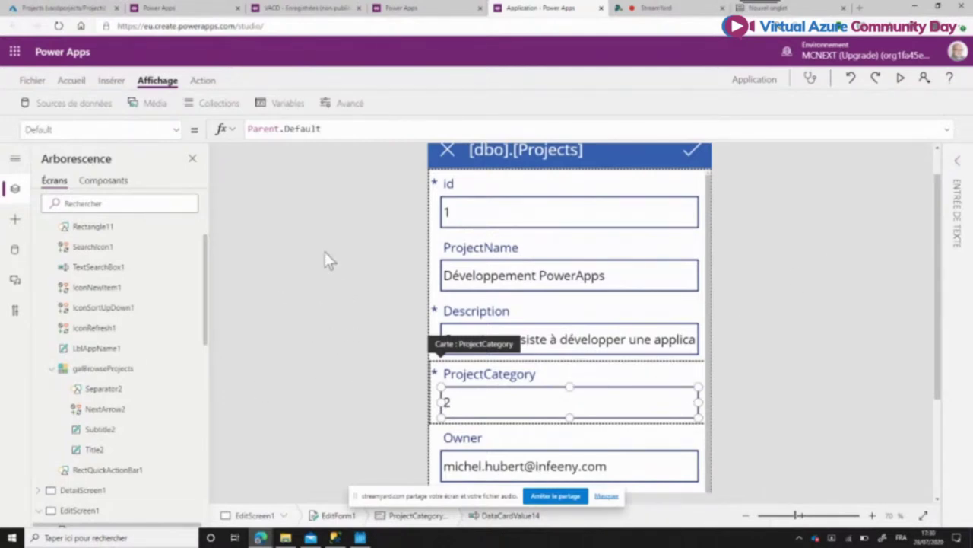
left_click(284, 11)
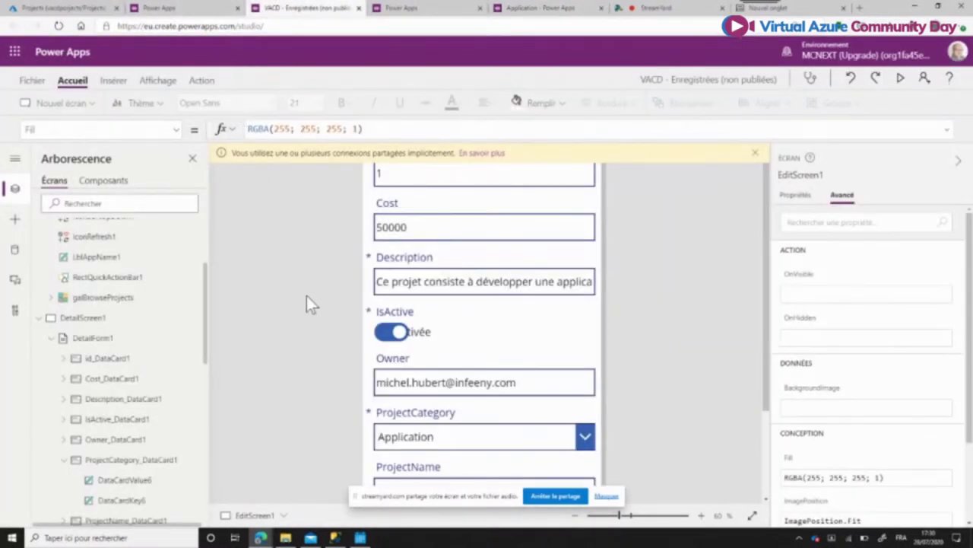
Select the ProjectCategory dropdown (DataCardValue17) on the VACD edit form.
scroll(312, 346, "down", 2, "ctrl")
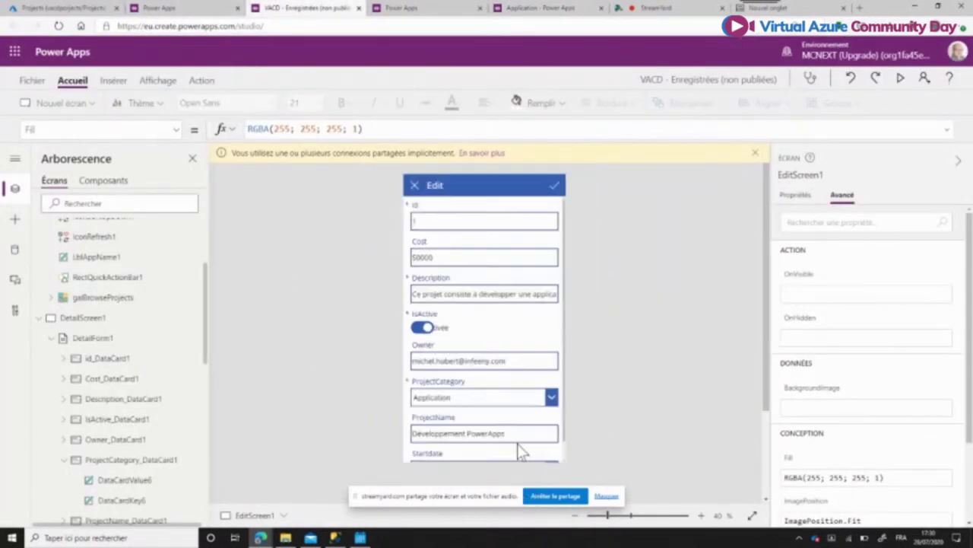
left_click(467, 389)
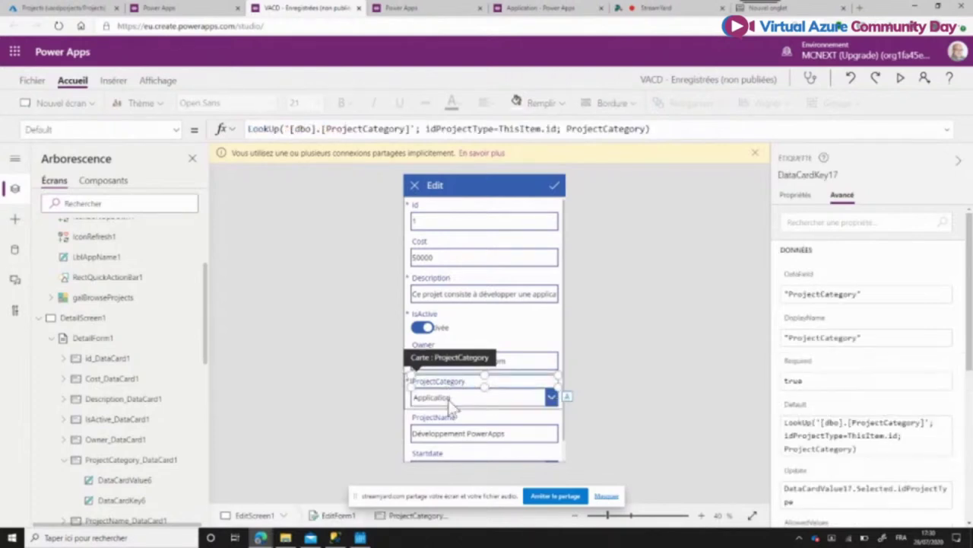
left_click(428, 396)
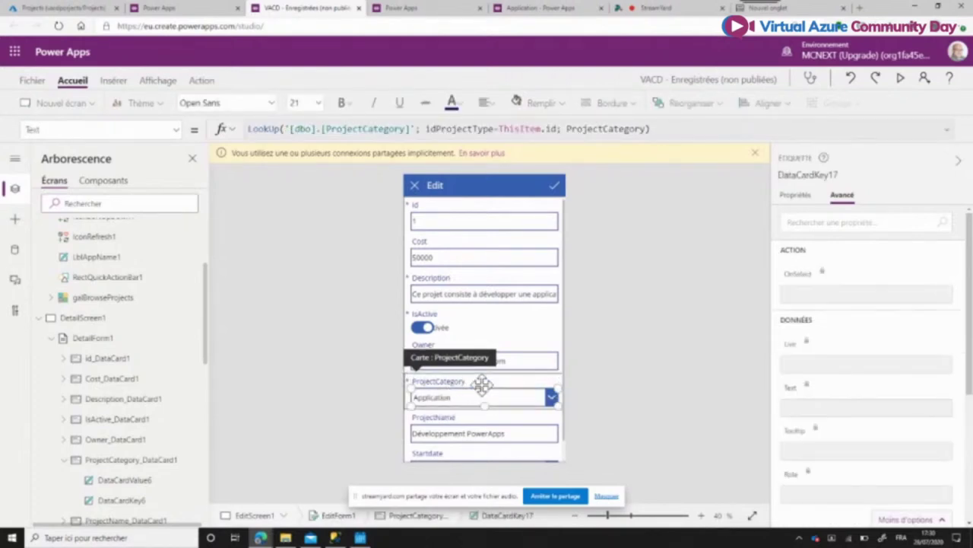
left_click(502, 411)
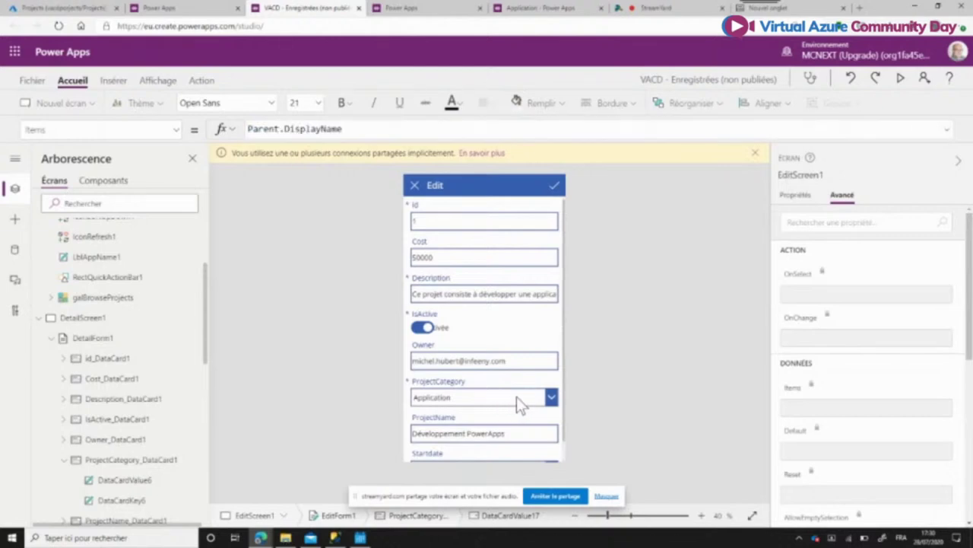
left_click(555, 402)
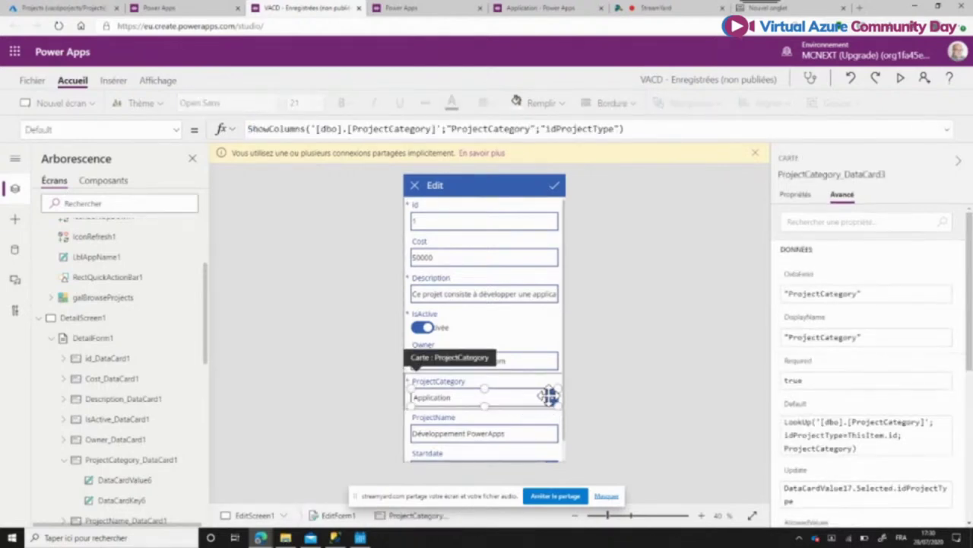
left_click(550, 396)
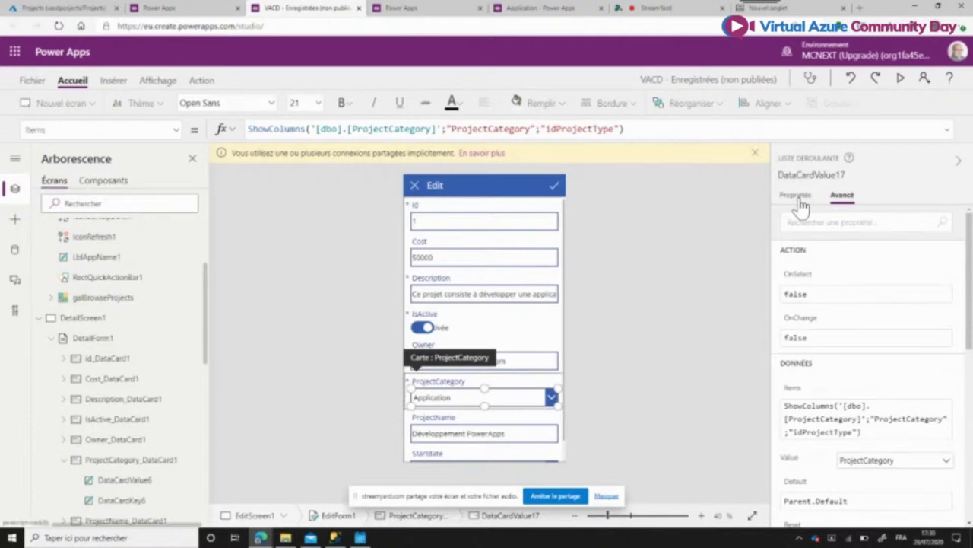
Check the dropdown's displayed value column, then reselect it to view its Items formula.
left_click(797, 196)
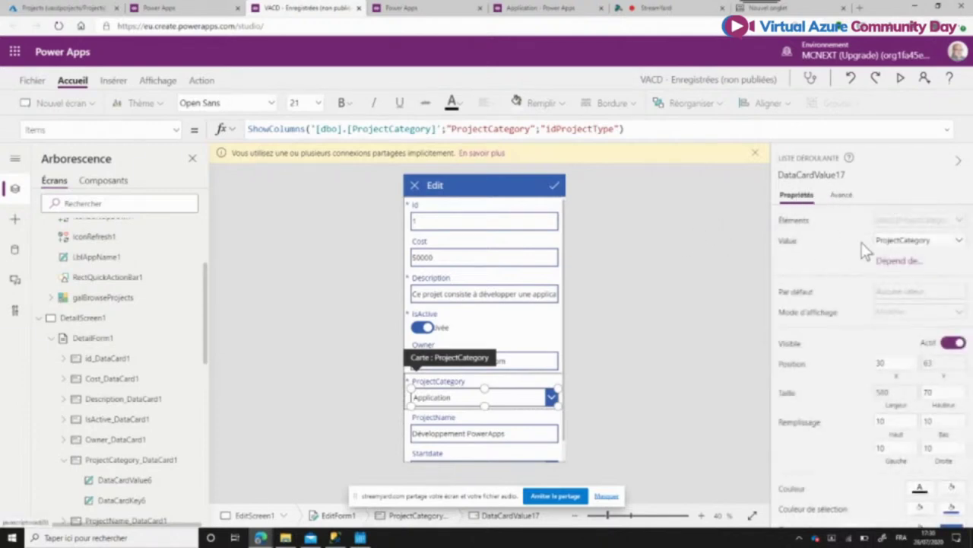
left_click(932, 243)
left_click(905, 255)
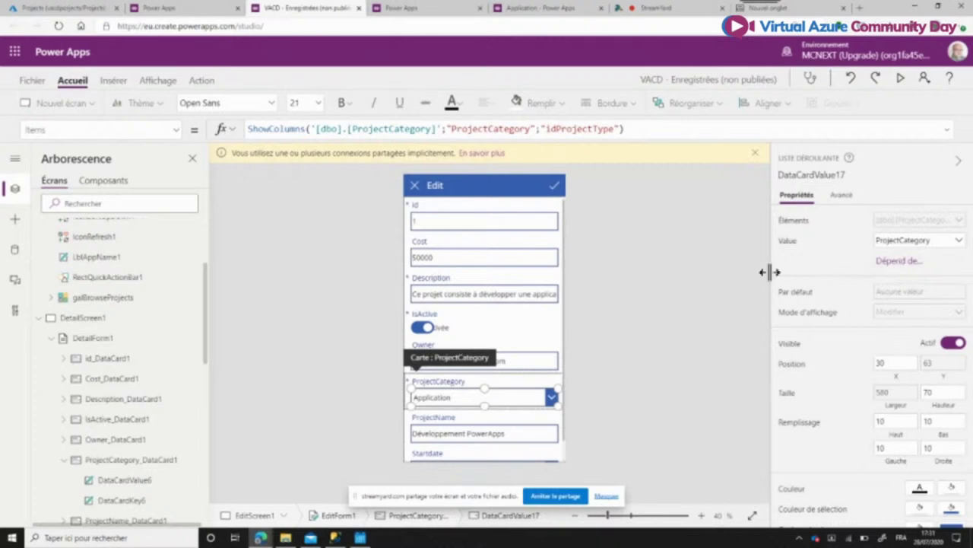
left_click(601, 334)
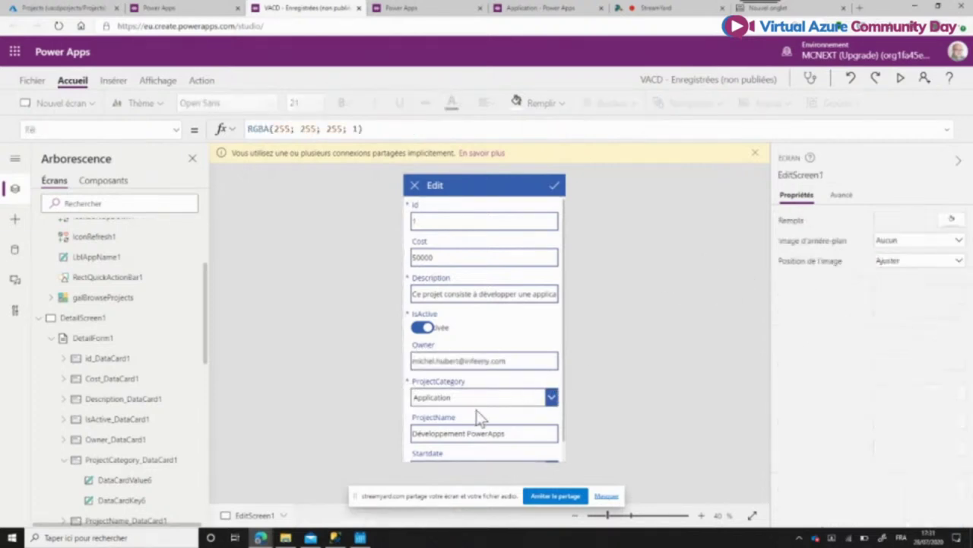
left_click(472, 411)
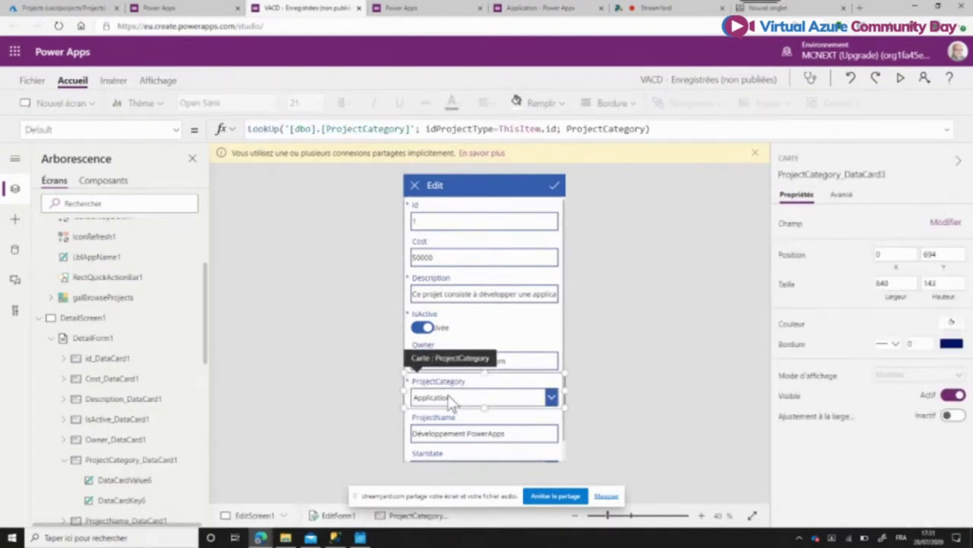
left_click(552, 396)
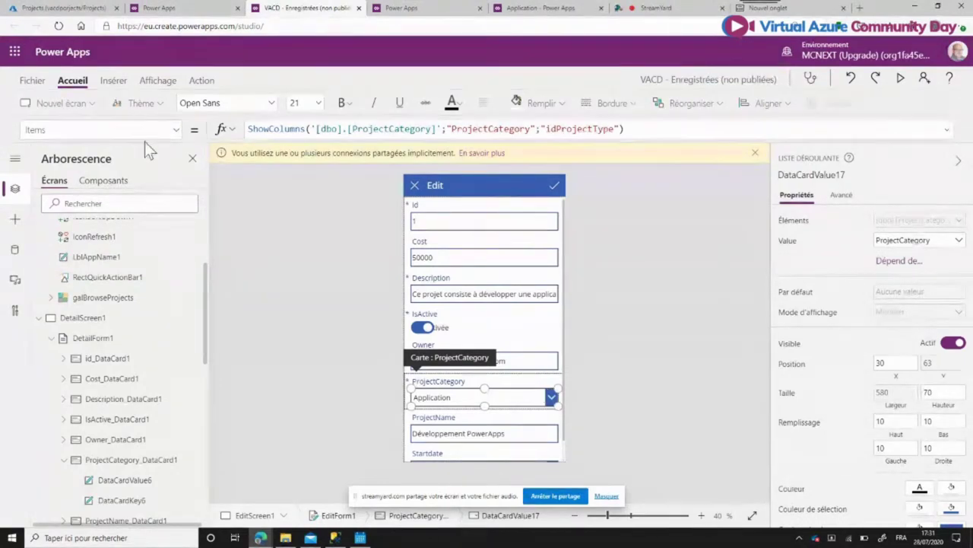
Open the Données panel from Affichage > Sources de données to list the SQL tables.
left_click(111, 85)
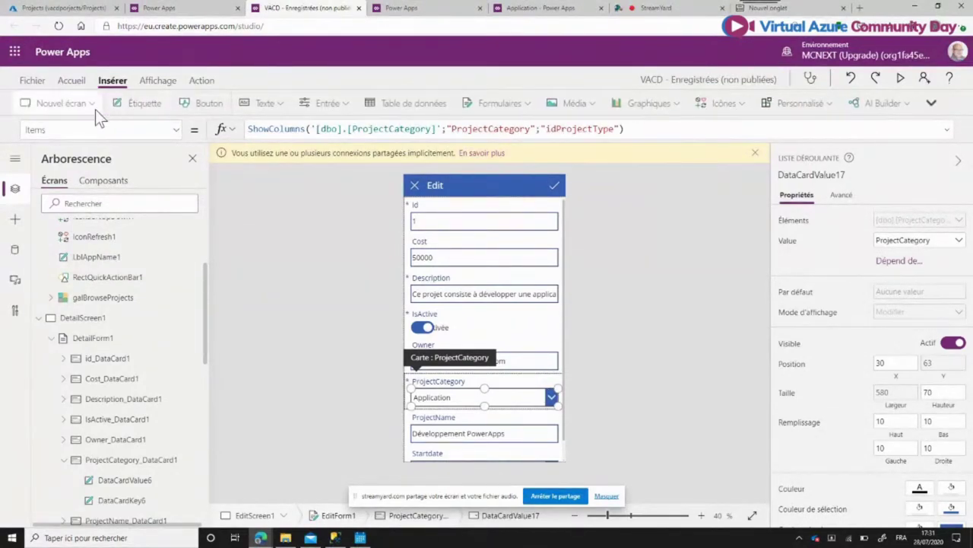
left_click(158, 81)
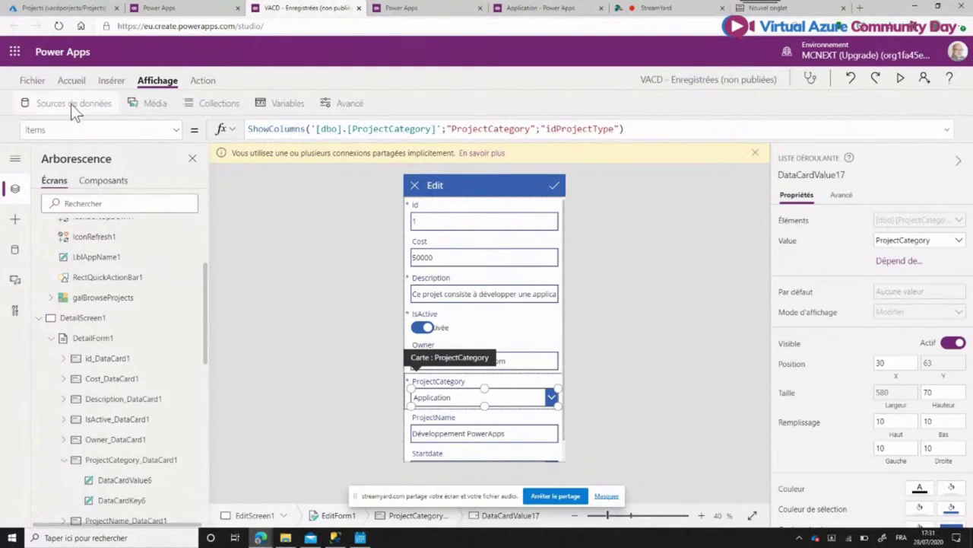
left_click(71, 103)
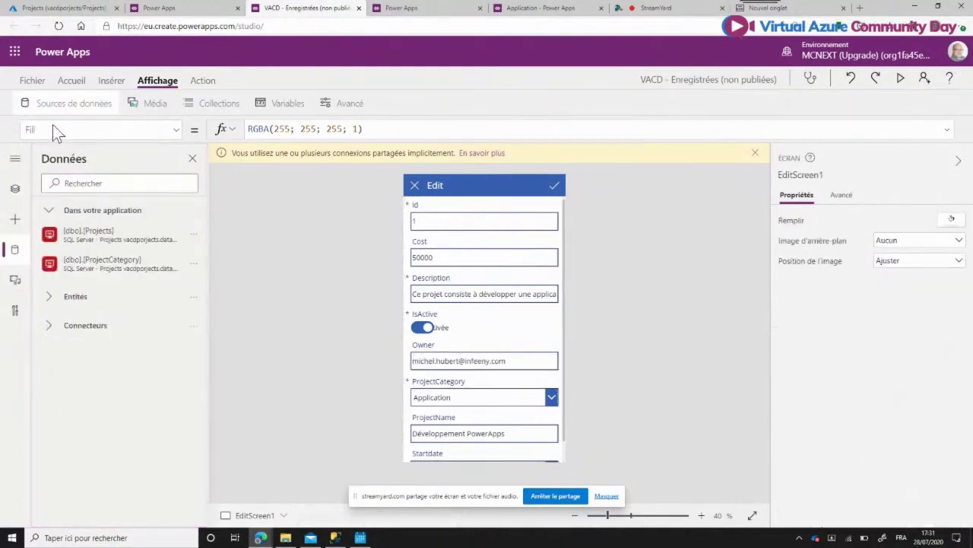
mouse_move(92, 261)
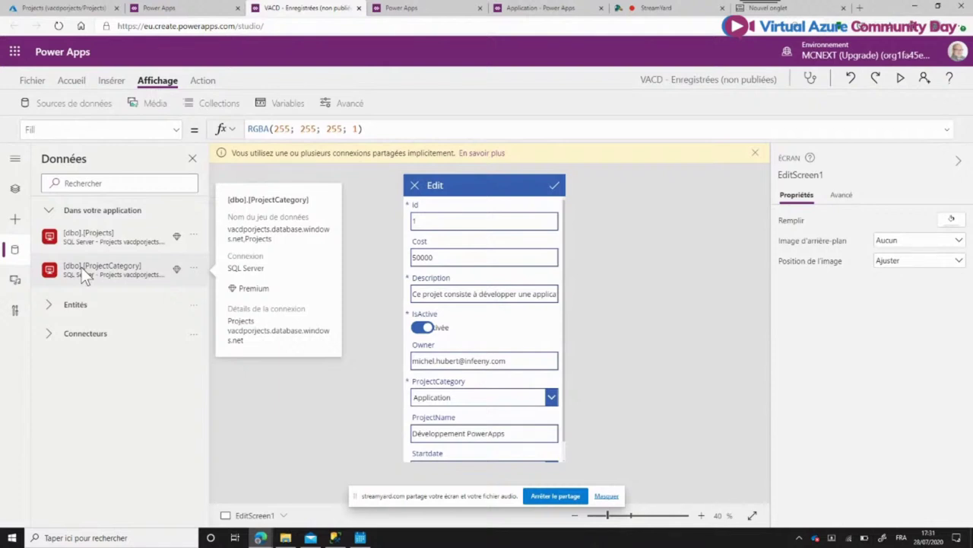
mouse_move(83, 239)
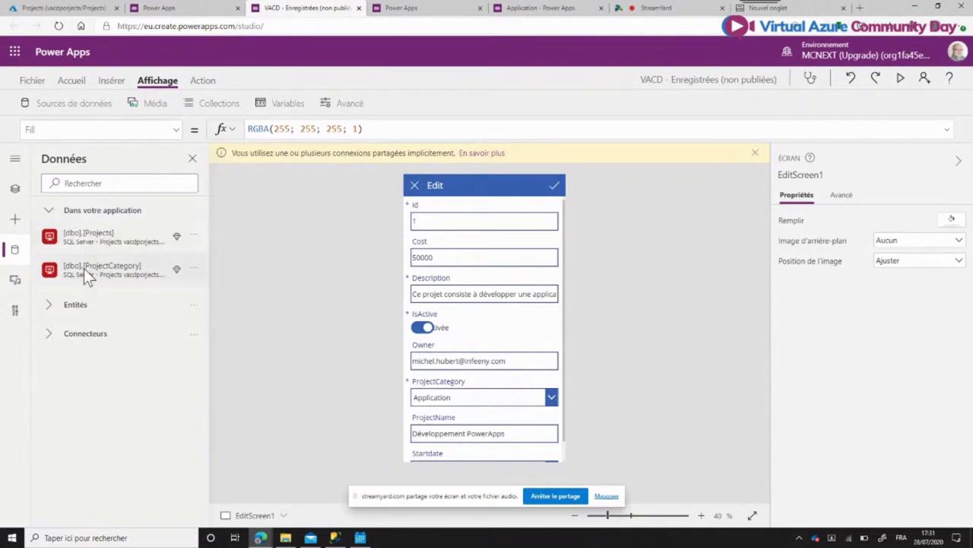
Reselect the ProjectCategory dropdown and click into its Items formula.
left_click(433, 397)
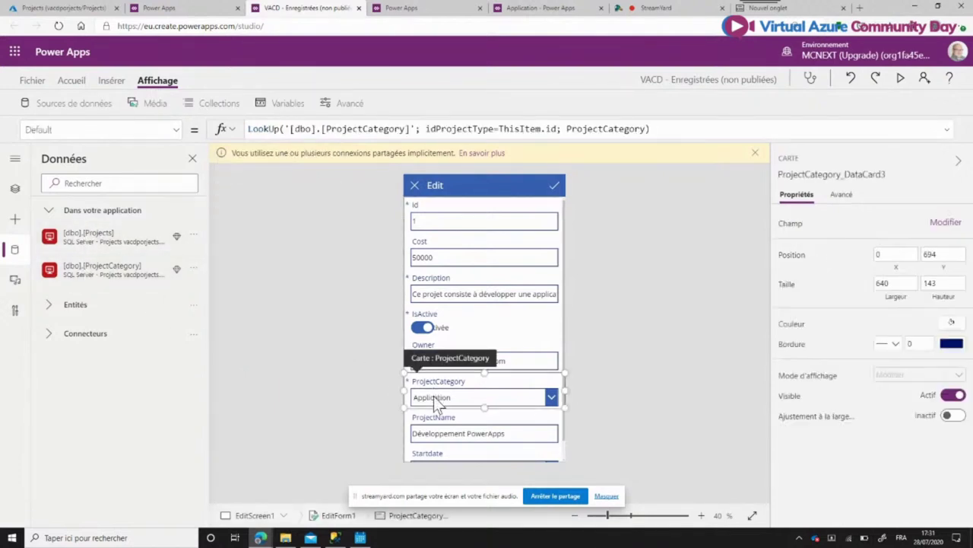
left_click(505, 388)
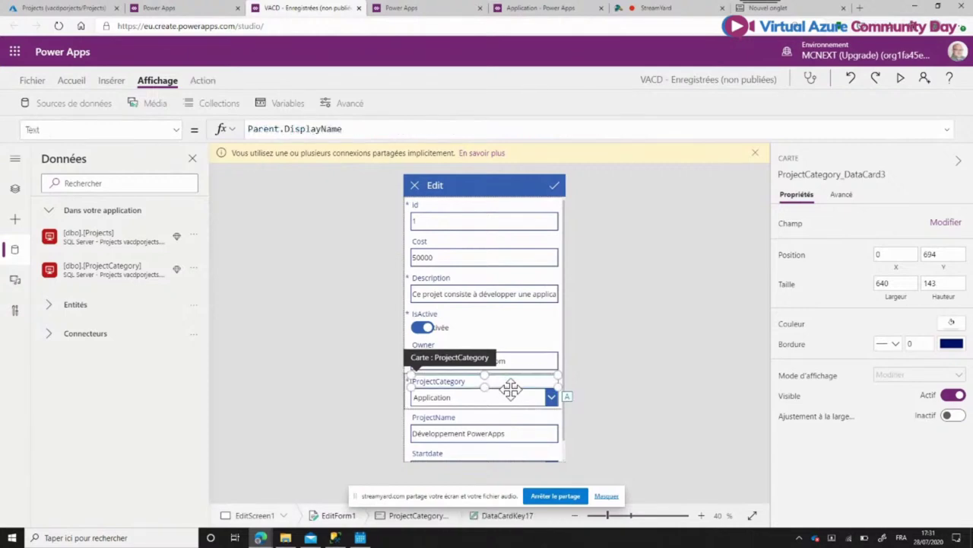
left_click(533, 396)
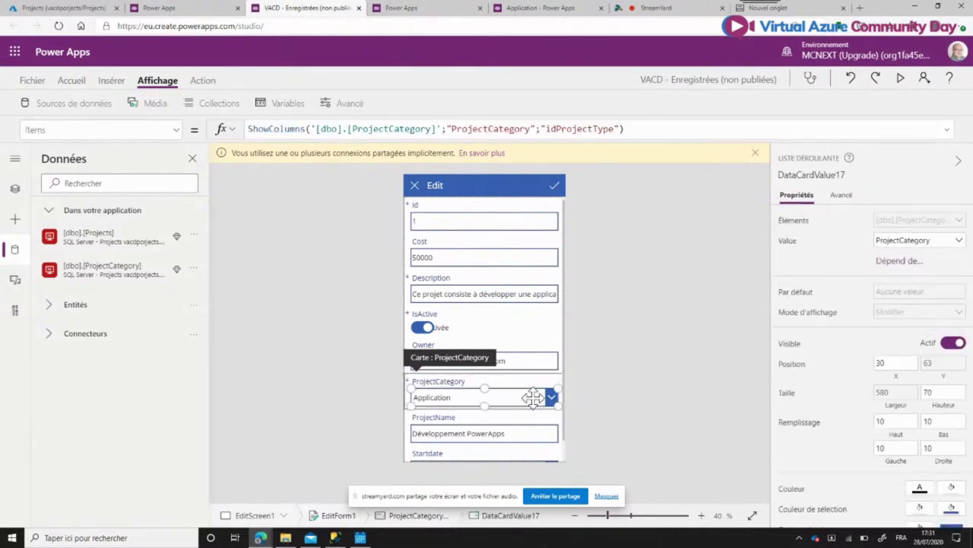
left_click(250, 130)
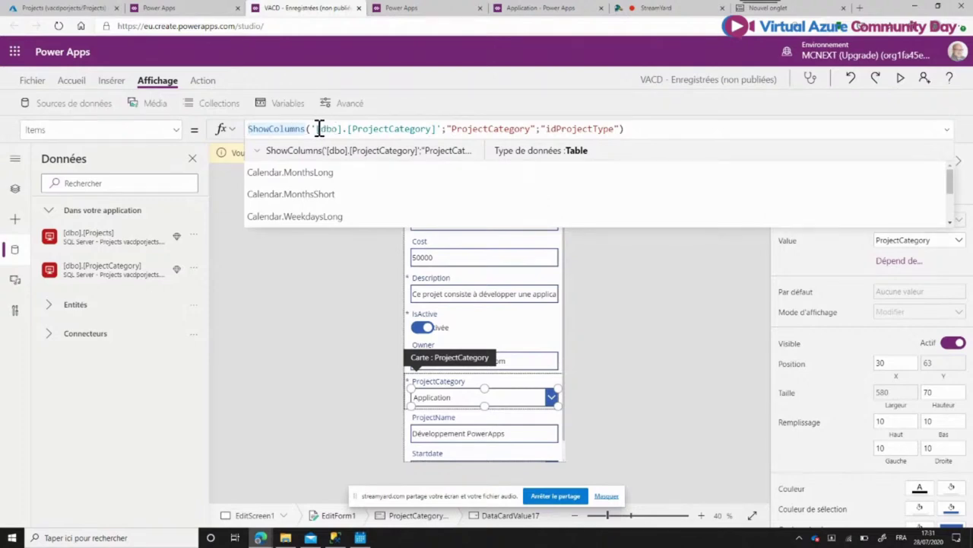
left_click_drag(317, 130, 454, 129)
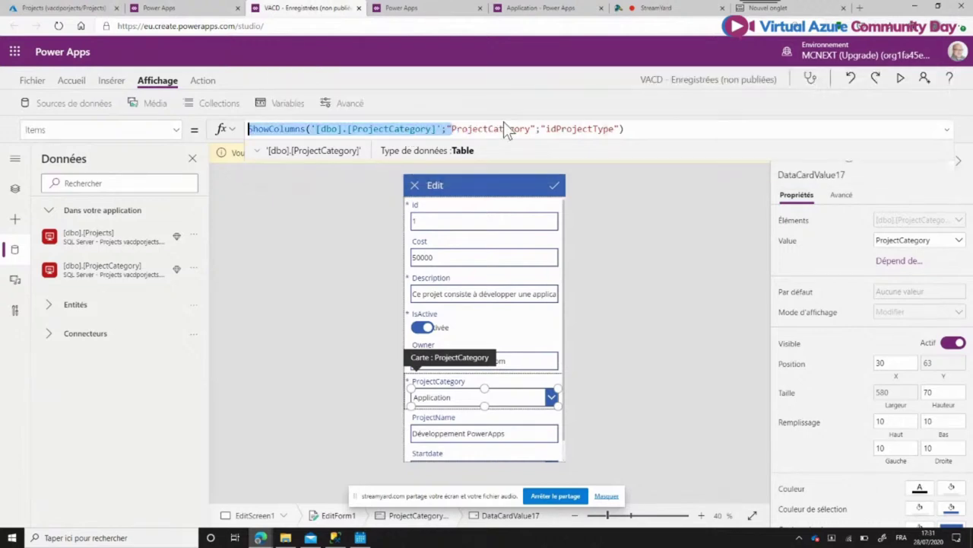
double_click(528, 129)
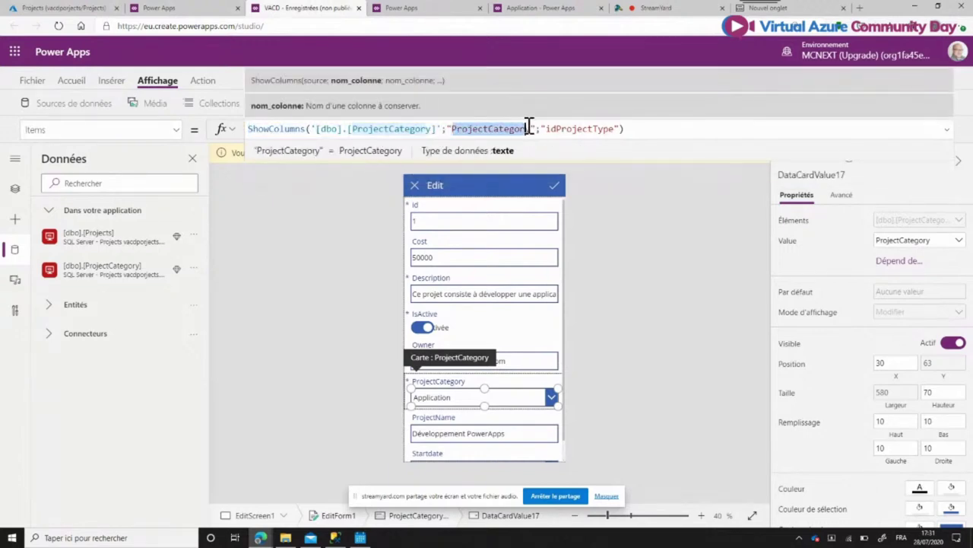
double_click(567, 128)
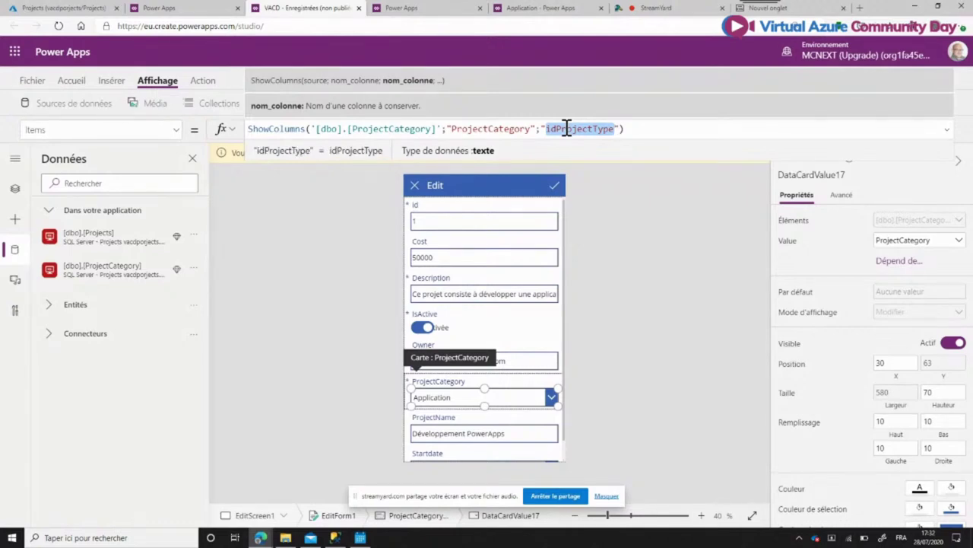
left_click(509, 398)
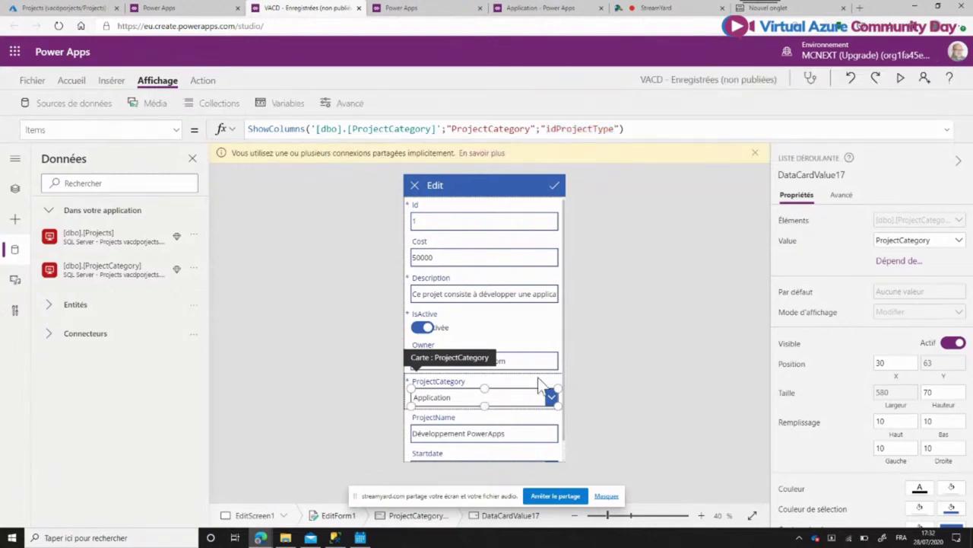
left_click(588, 383)
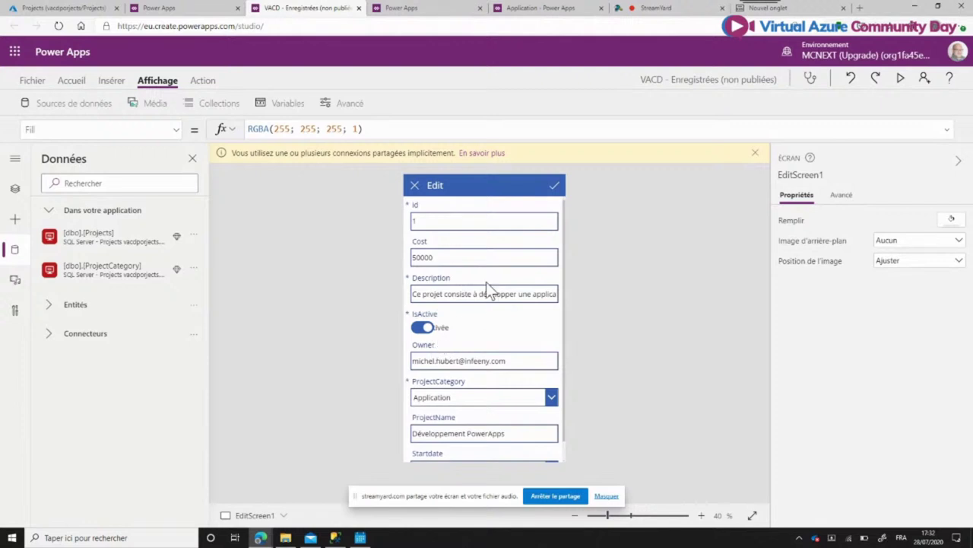
Test the ProjectCategory dropdown by picking Data, then launch the app preview.
left_click(458, 397)
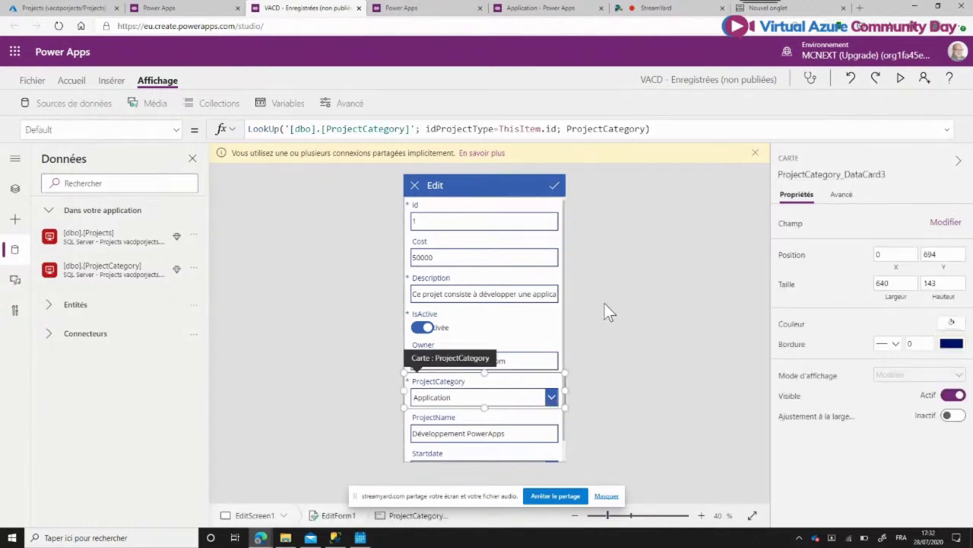
left_click(549, 396)
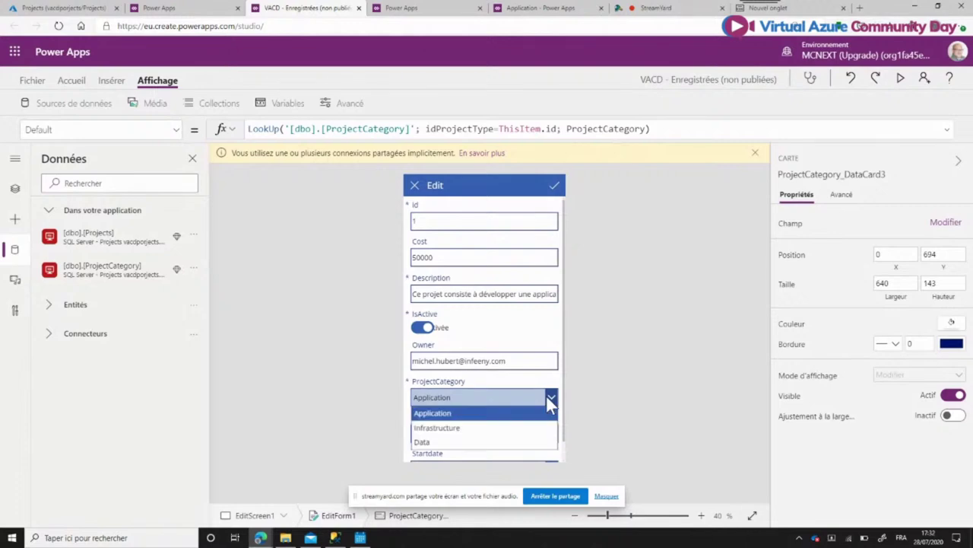
left_click(461, 441)
left_click(475, 397)
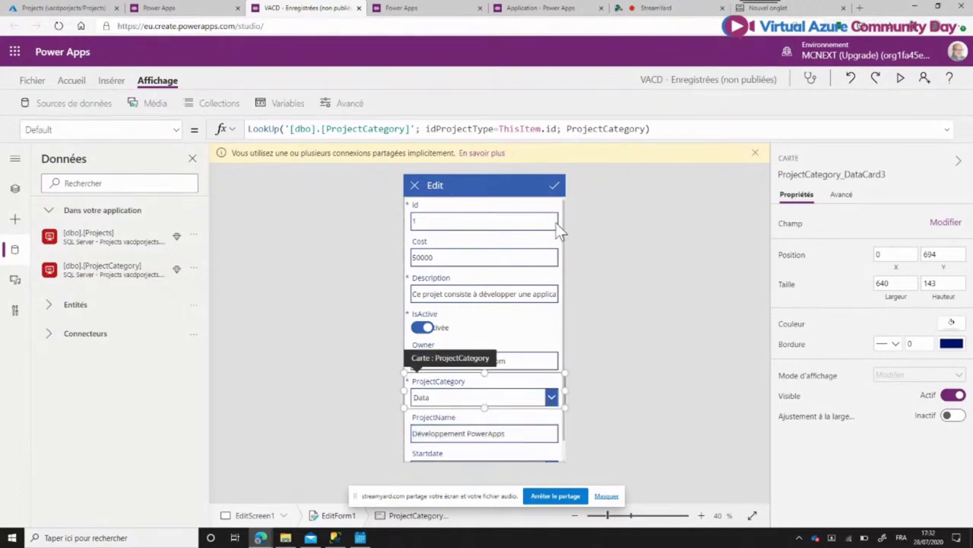
left_click(561, 190)
left_click(901, 80)
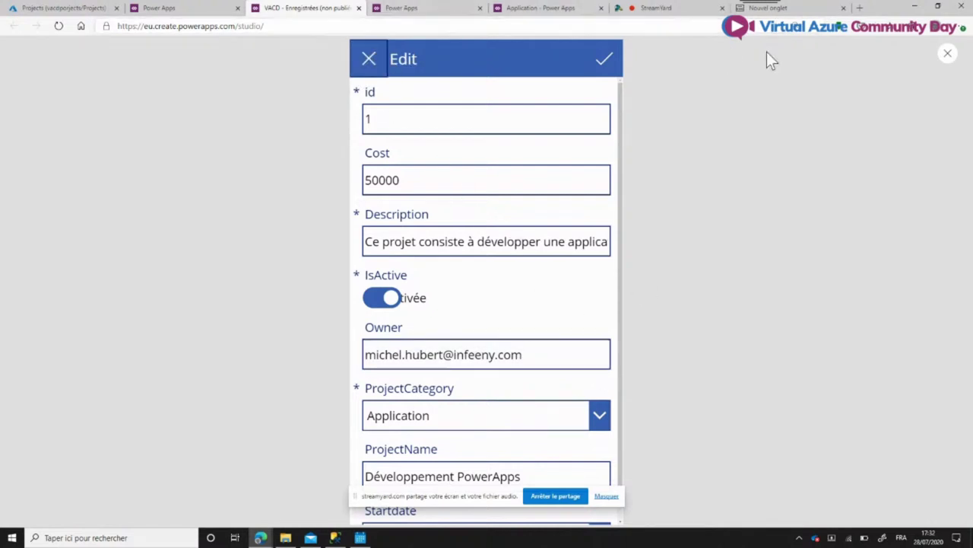
Close the preview and open the scrProjects screen from the tree view.
left_click(946, 53)
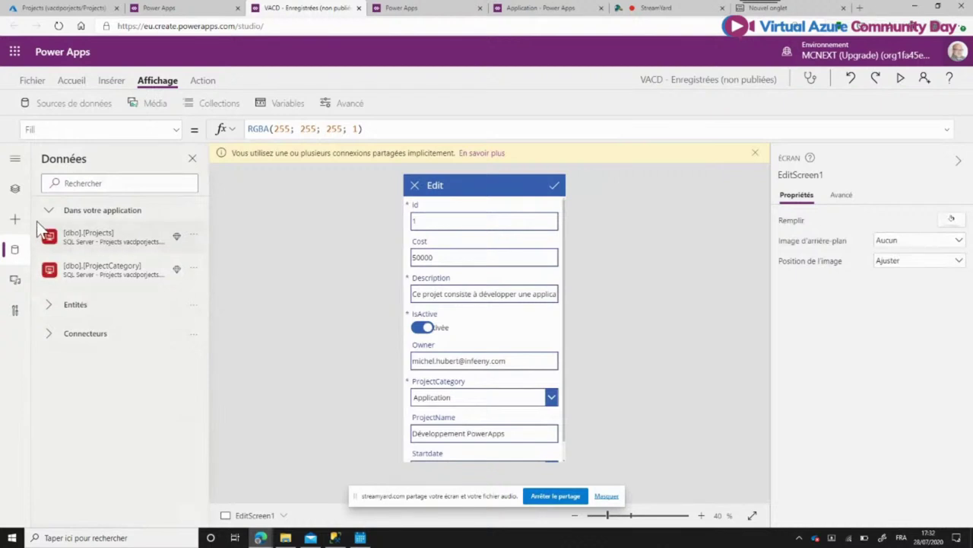
left_click(15, 164)
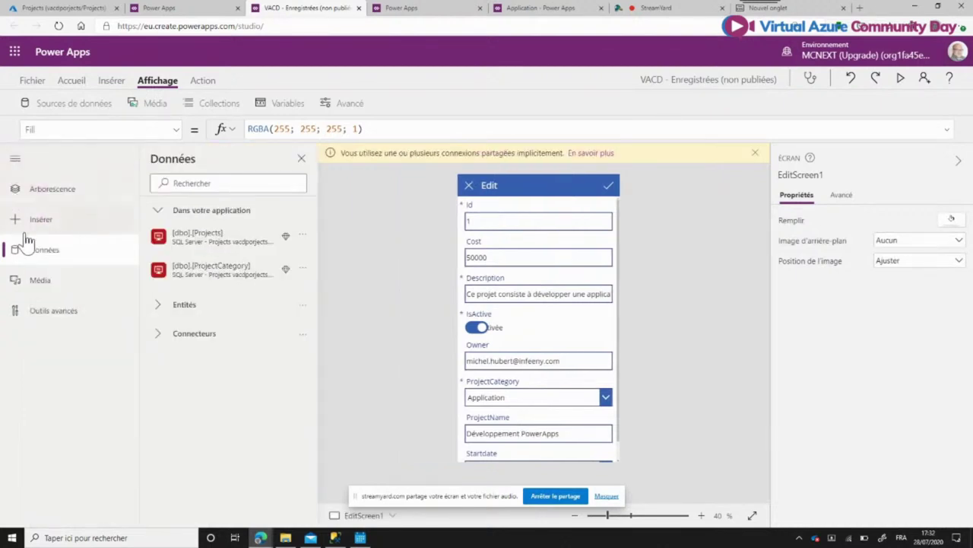
left_click(45, 193)
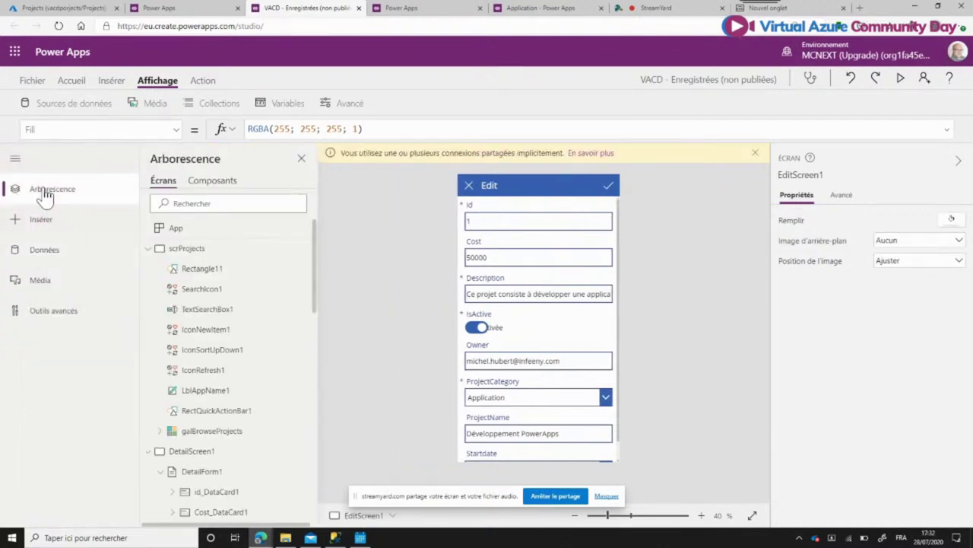
double_click(187, 249)
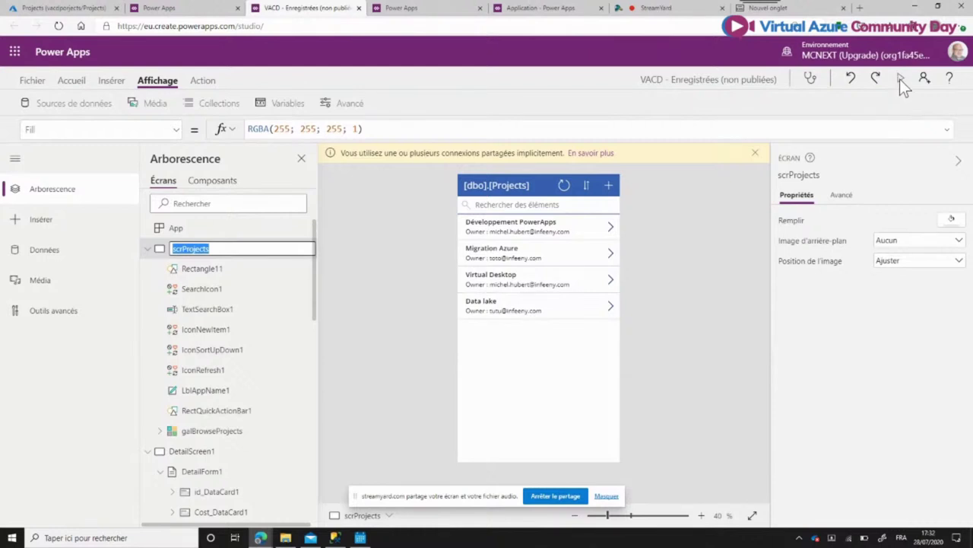
In preview, change Migration Azure's ProjectCategory to Infrastructure, save it, and close the preview.
left_click(900, 79)
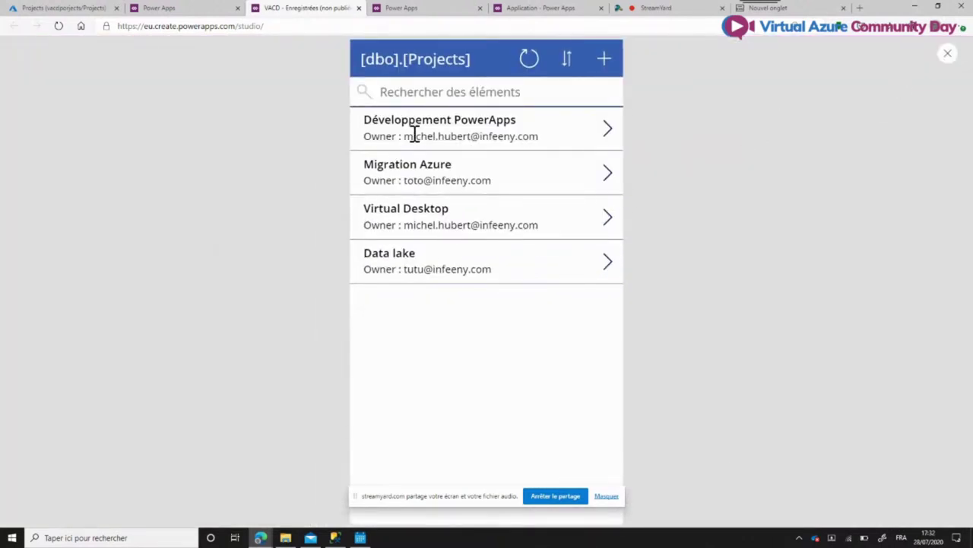
left_click(611, 176)
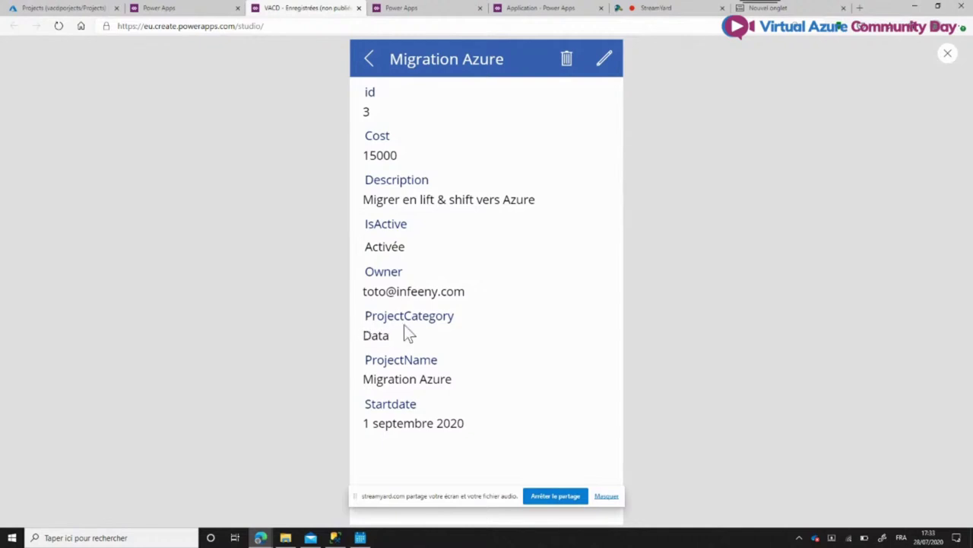
left_click(604, 60)
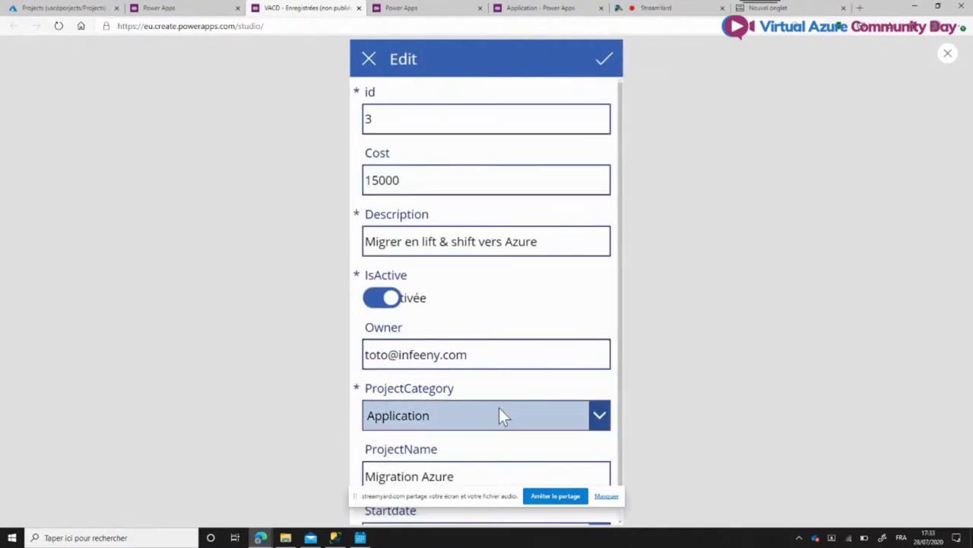
left_click(461, 418)
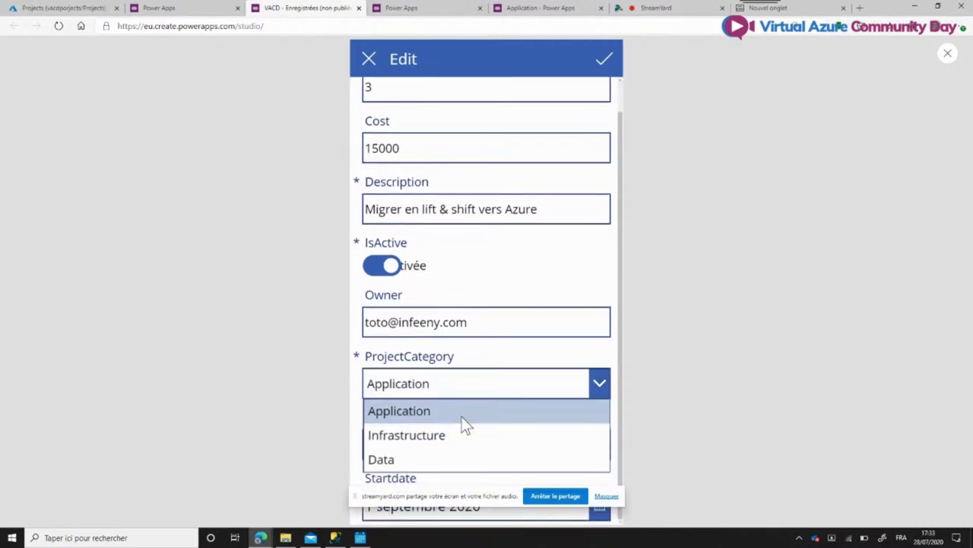
left_click(453, 437)
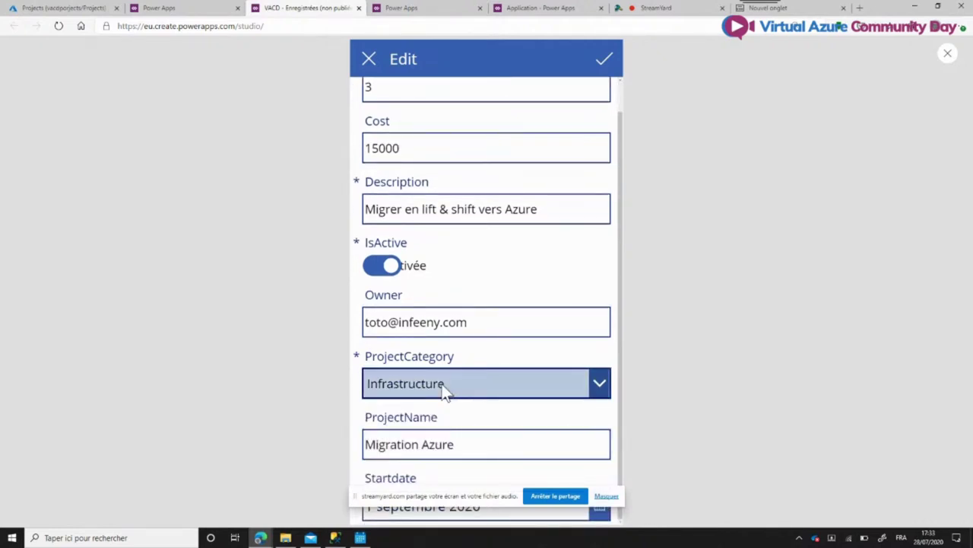
left_click(604, 60)
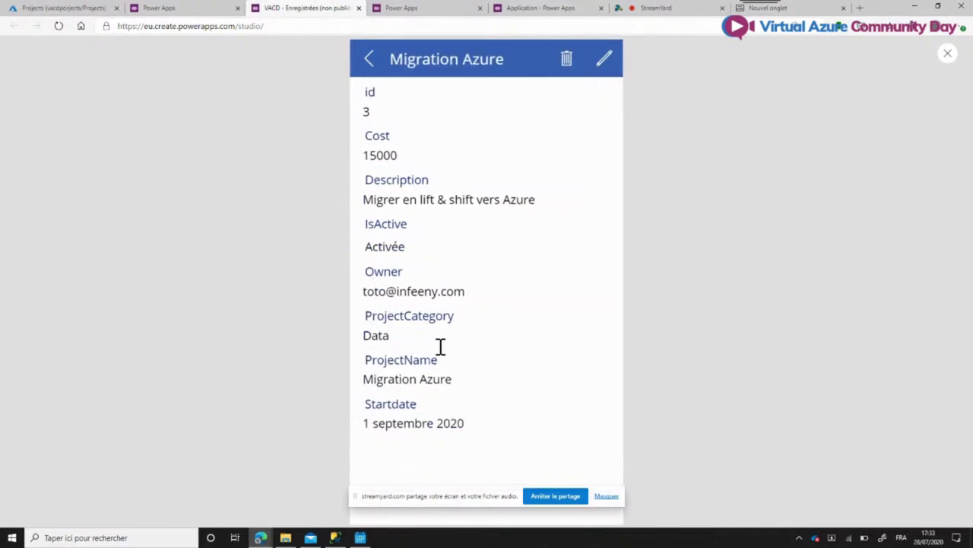
left_click(369, 61)
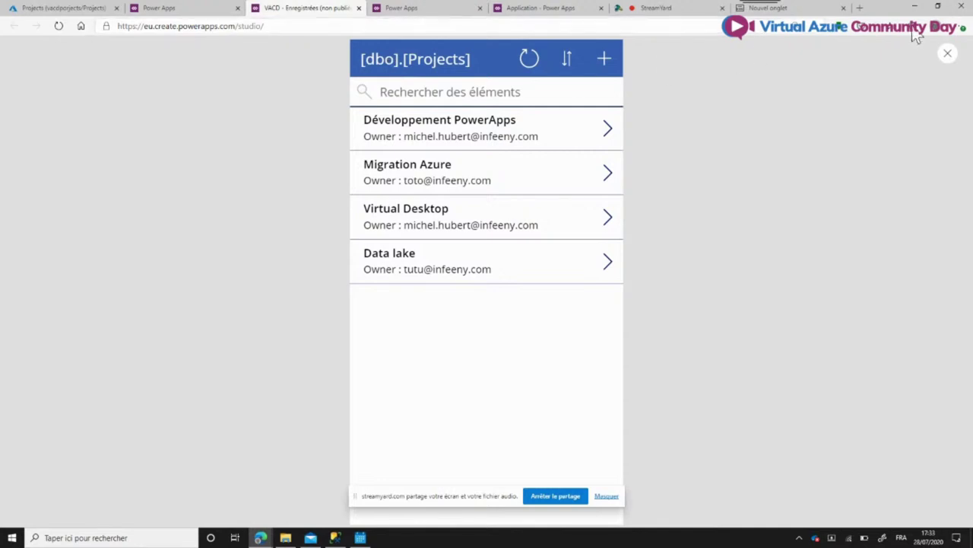
left_click(945, 57)
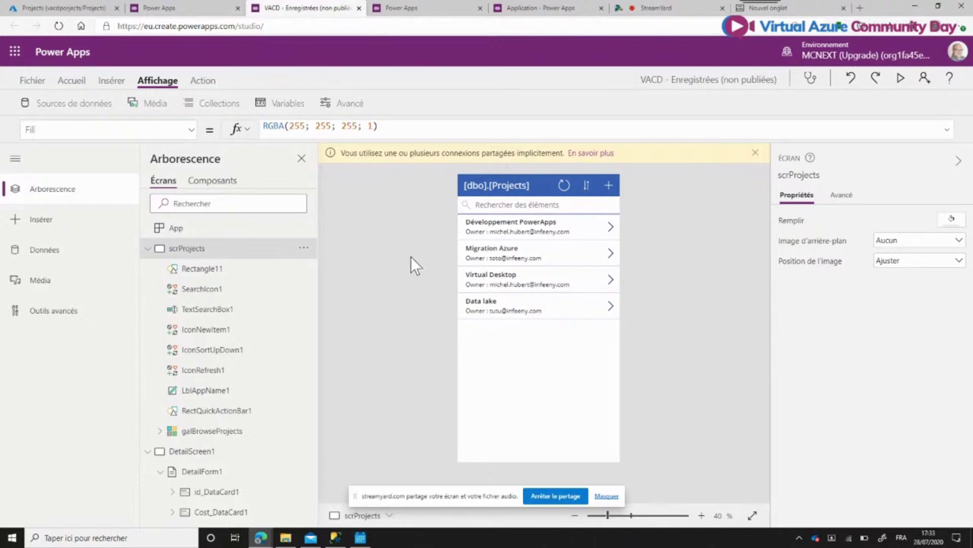
Open EditScreen1 on the canvas from the tree view.
scroll(198, 363, "down", 5)
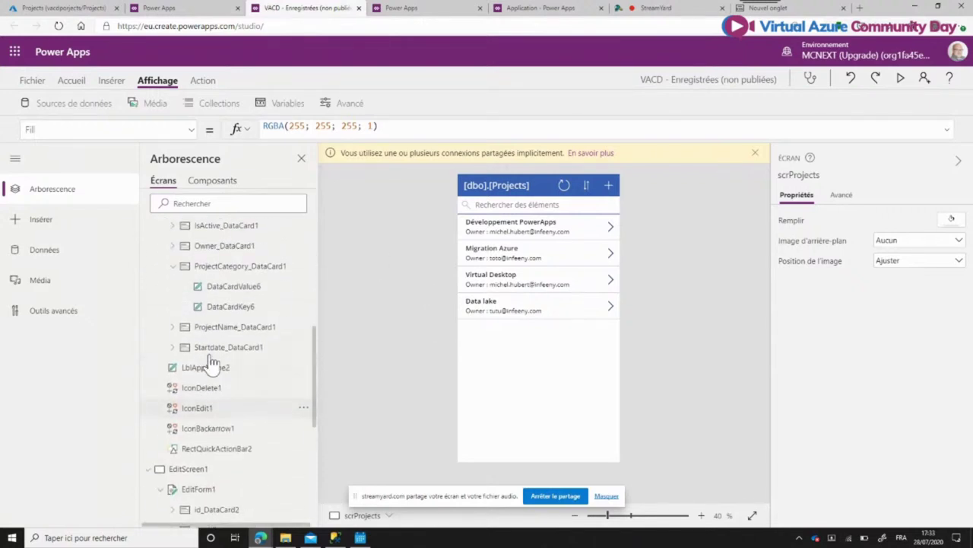
scroll(212, 363, "up", 5)
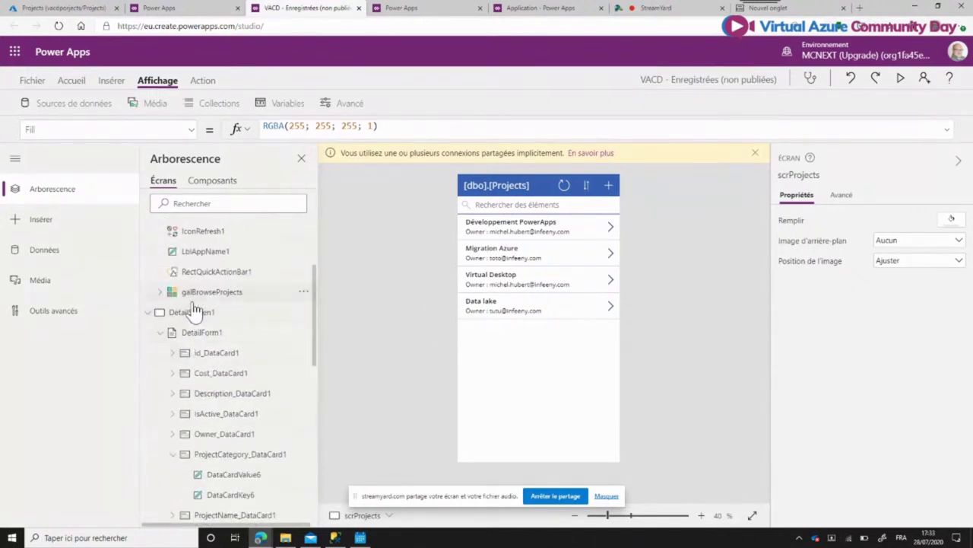
double_click(195, 312)
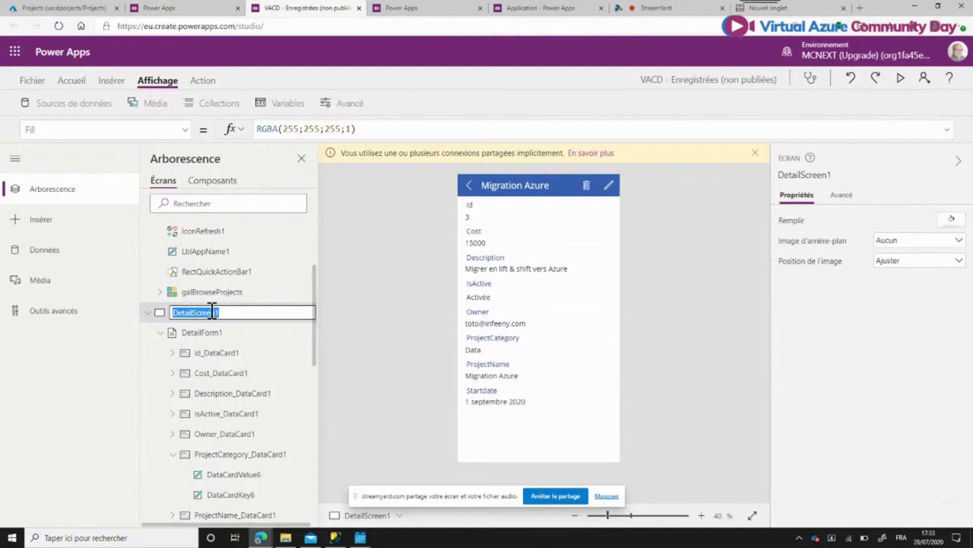
left_click(335, 314)
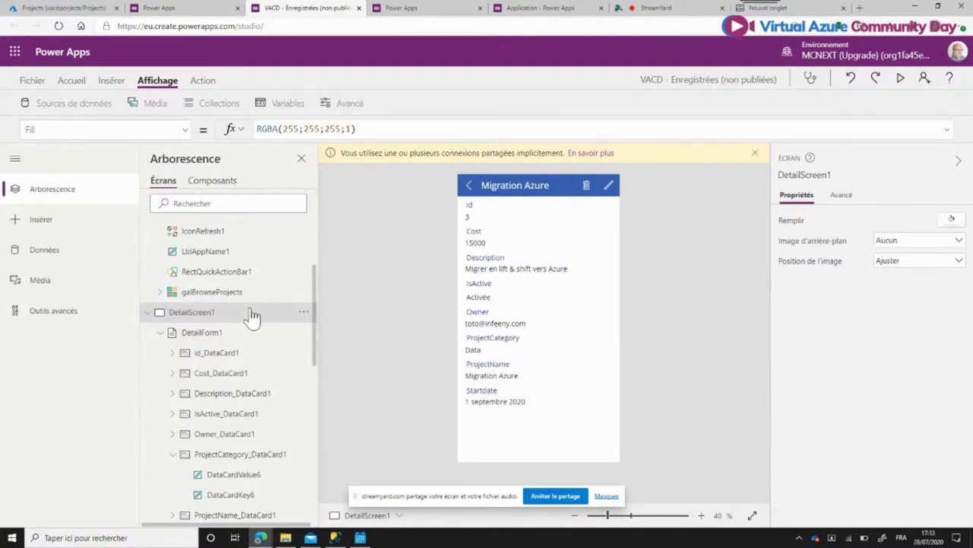
scroll(186, 362, "down", 1)
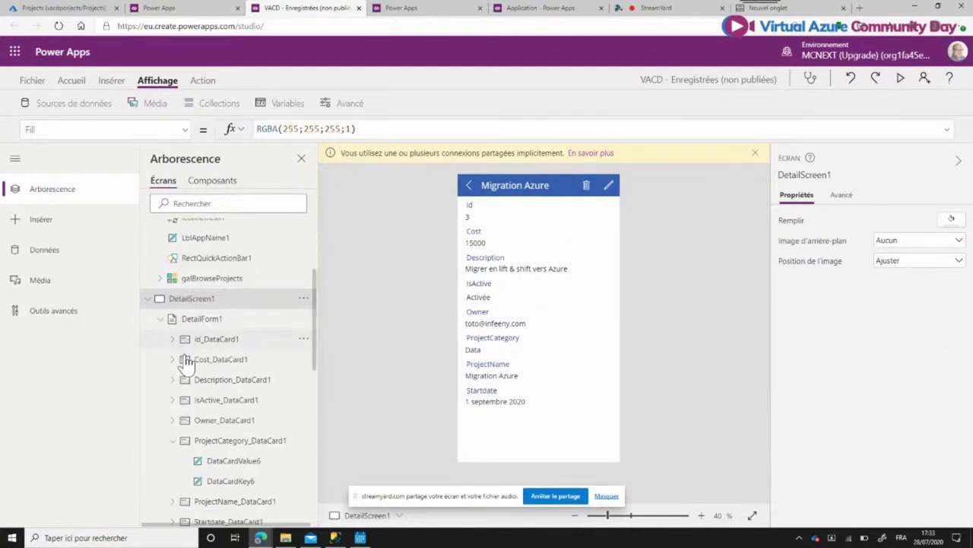
scroll(186, 363, "down", 5)
double_click(202, 473)
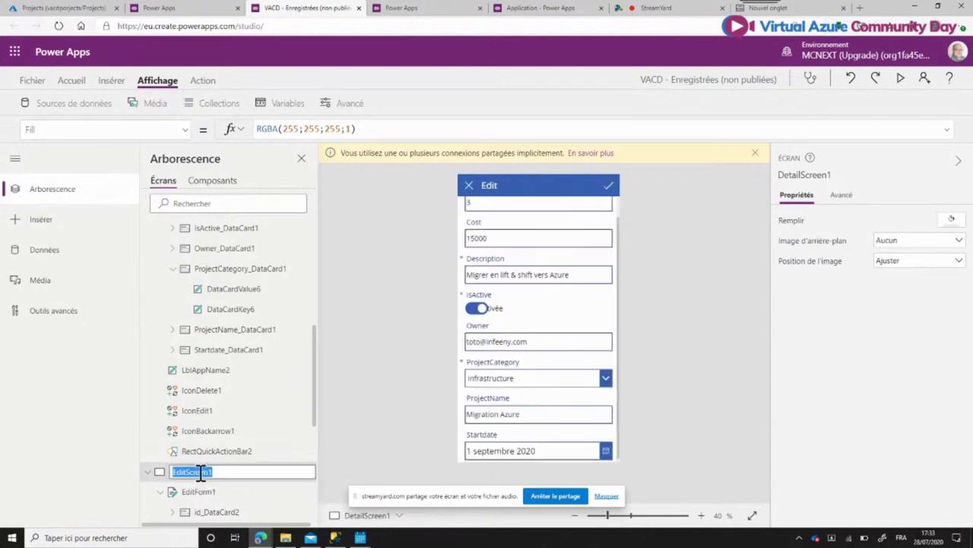
Select ProjectCategory_DataCard3 and show its Default property formula.
left_click(544, 377)
left_click(525, 372)
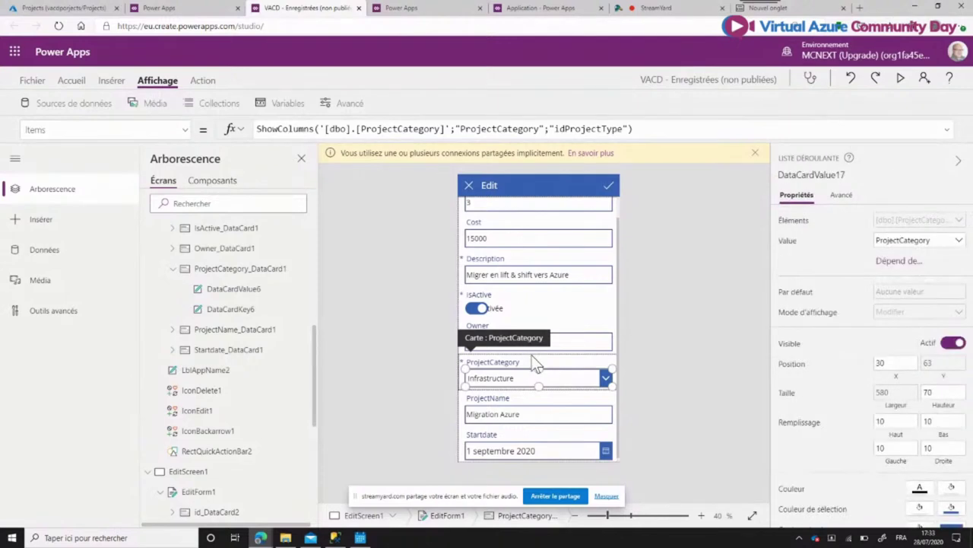
left_click(543, 356)
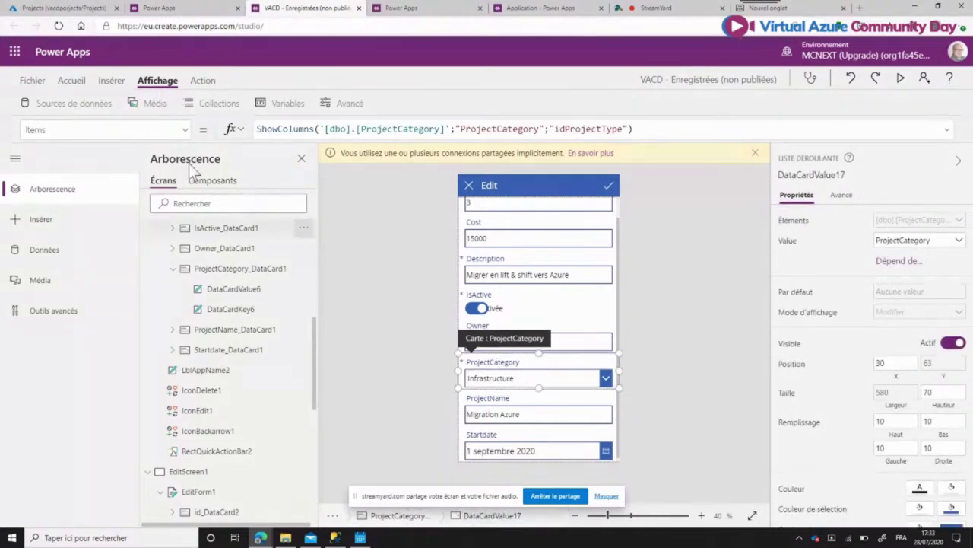
left_click(76, 130)
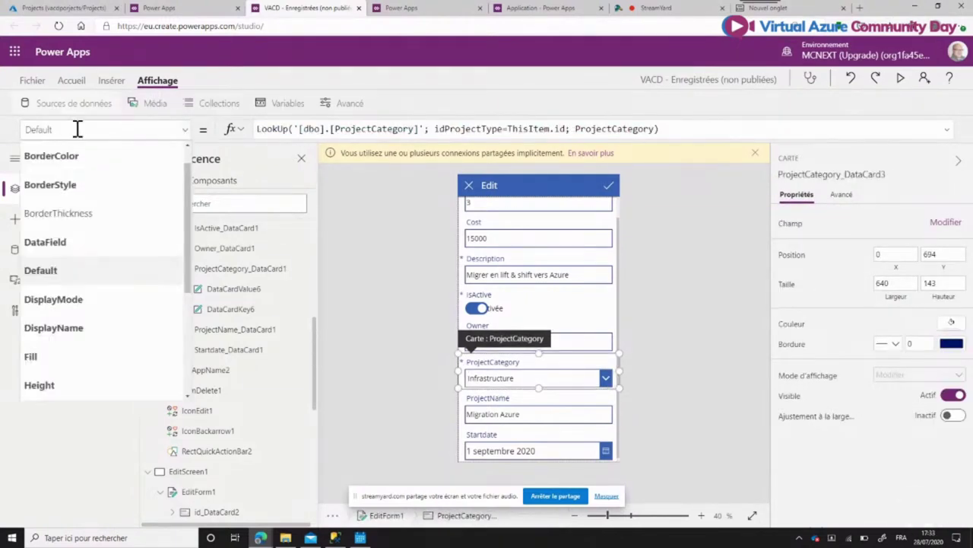
left_click(68, 275)
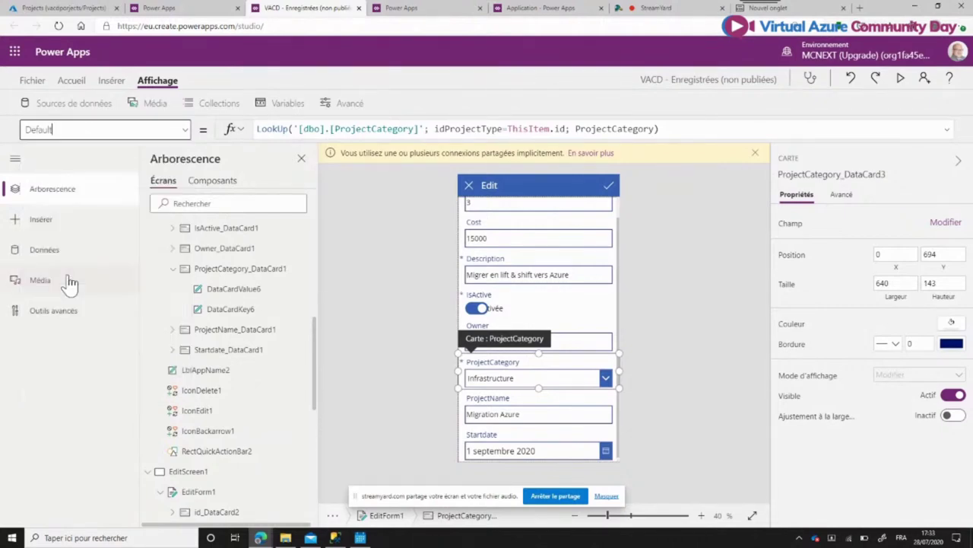
Examine the Default LookUp formula's ProjectCategory table and ThisItem.id condition.
double_click(263, 131)
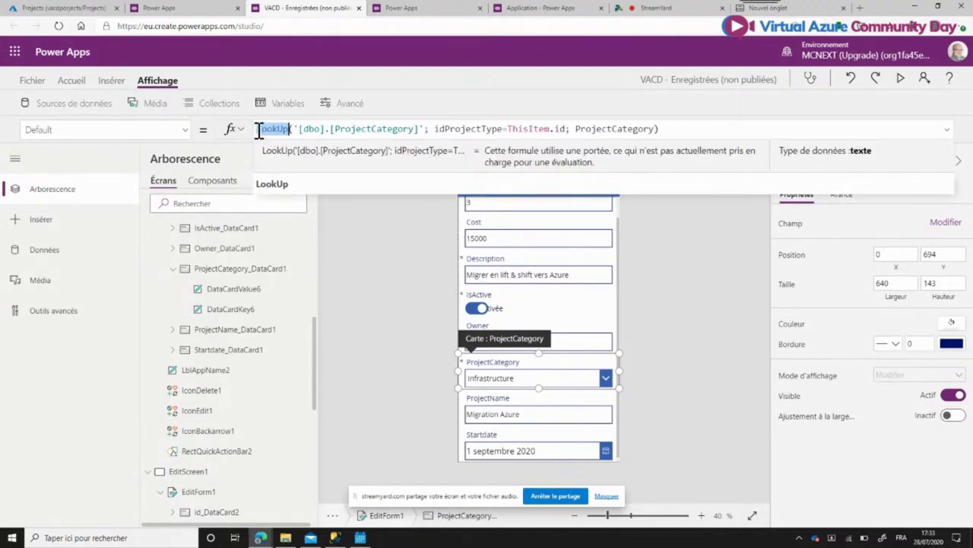
left_click_drag(305, 131, 502, 125)
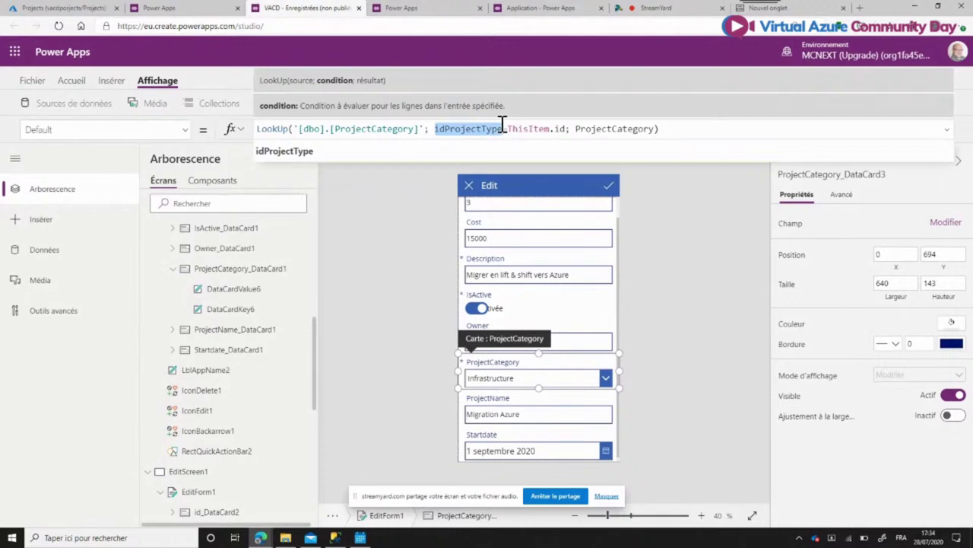
left_click_drag(520, 128, 567, 129)
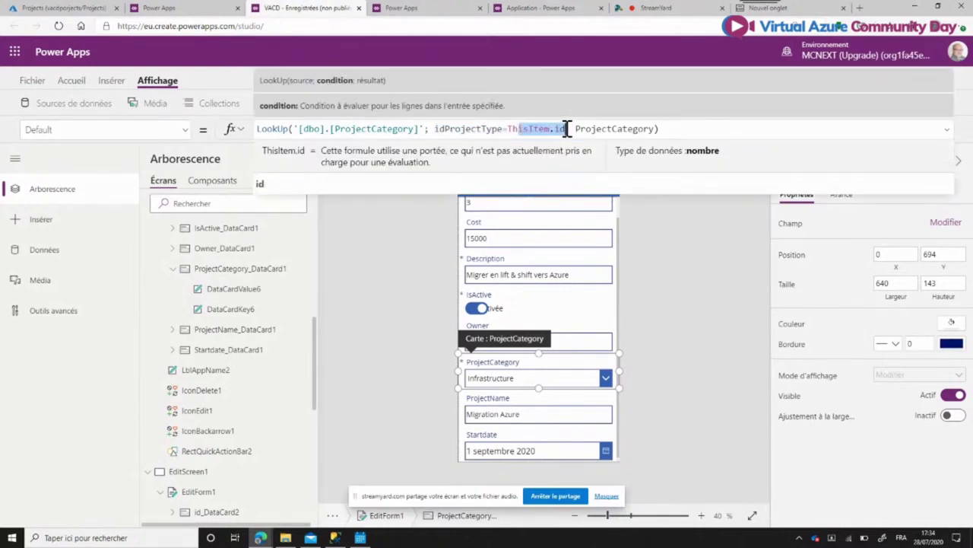
left_click_drag(565, 128, 654, 129)
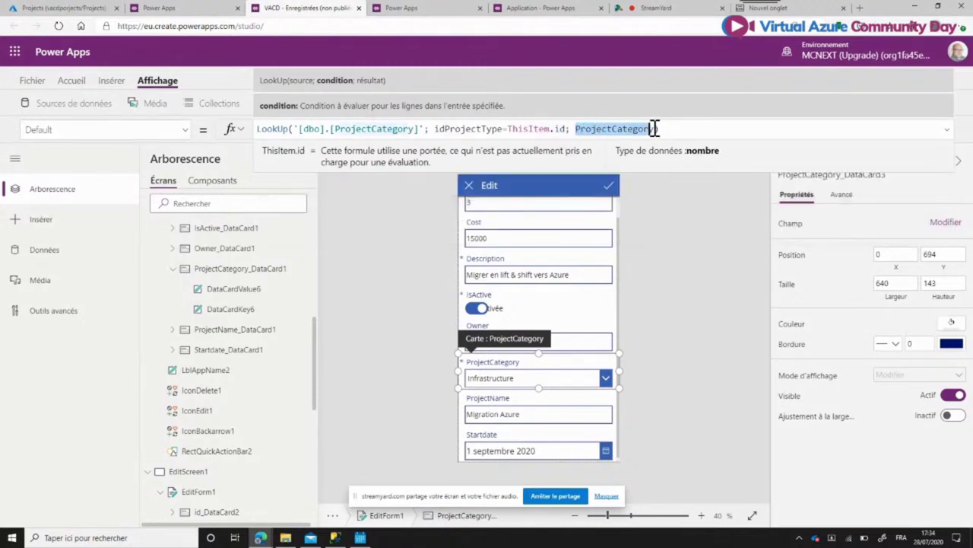
left_click(653, 268)
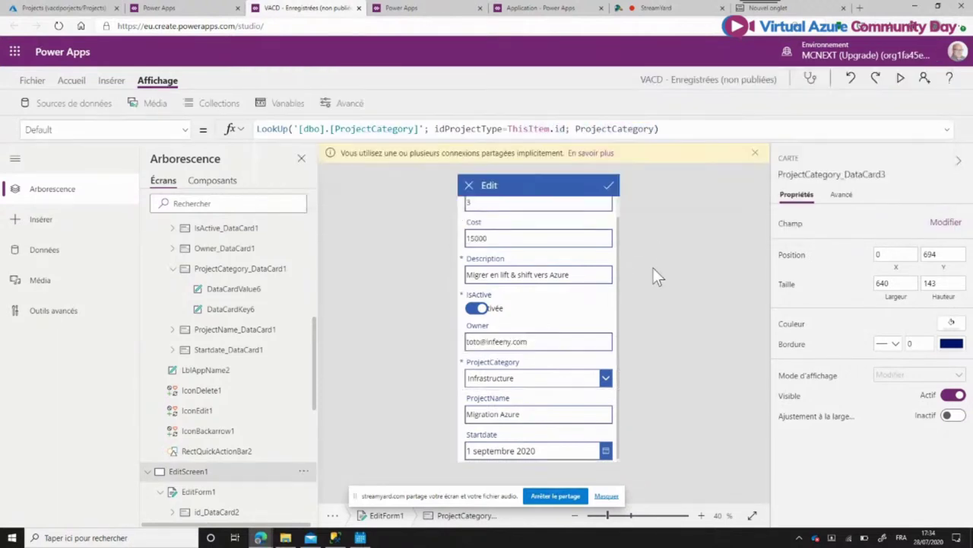
left_click(653, 268)
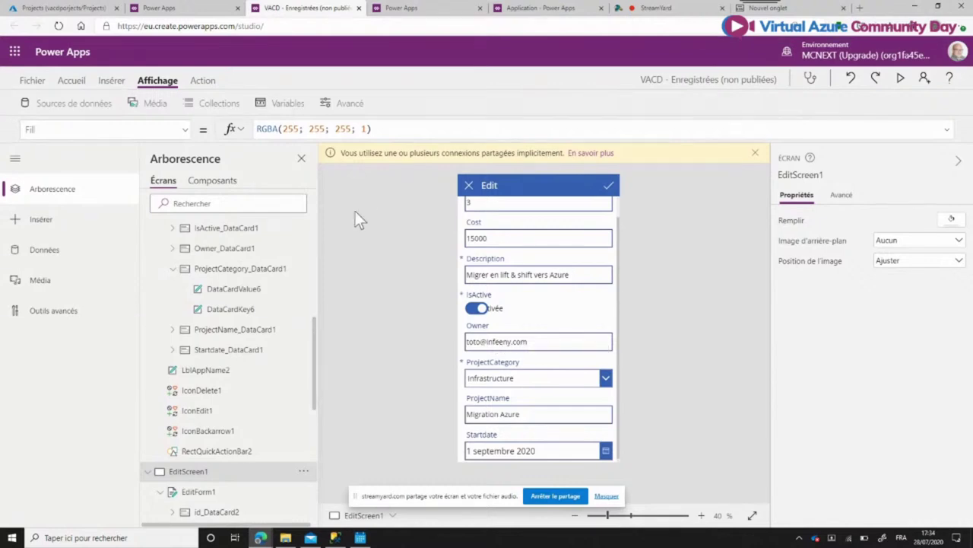
On DetailScreen1, set LblAppName2's Text to galBrowseProjects.Selected.ProjectName.
scroll(219, 390, "up", 3)
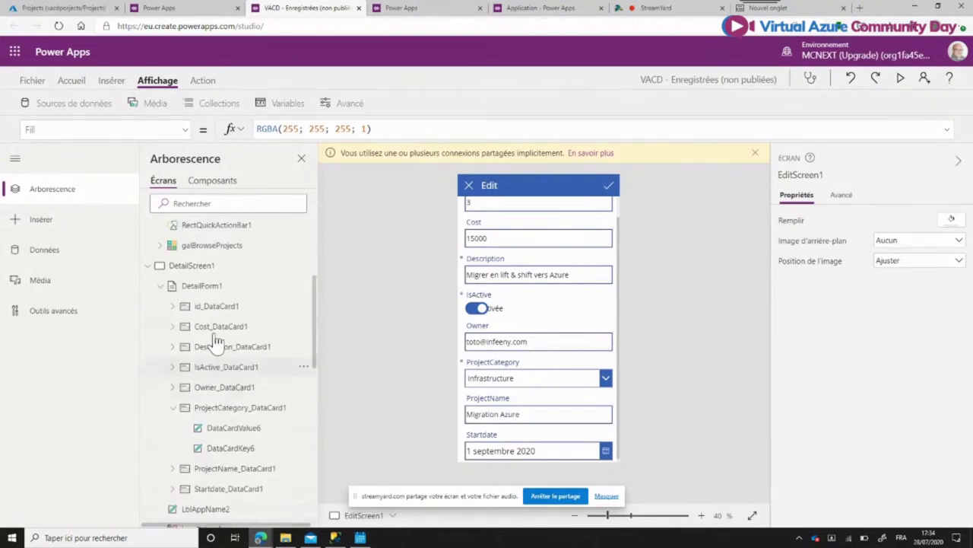
double_click(216, 265)
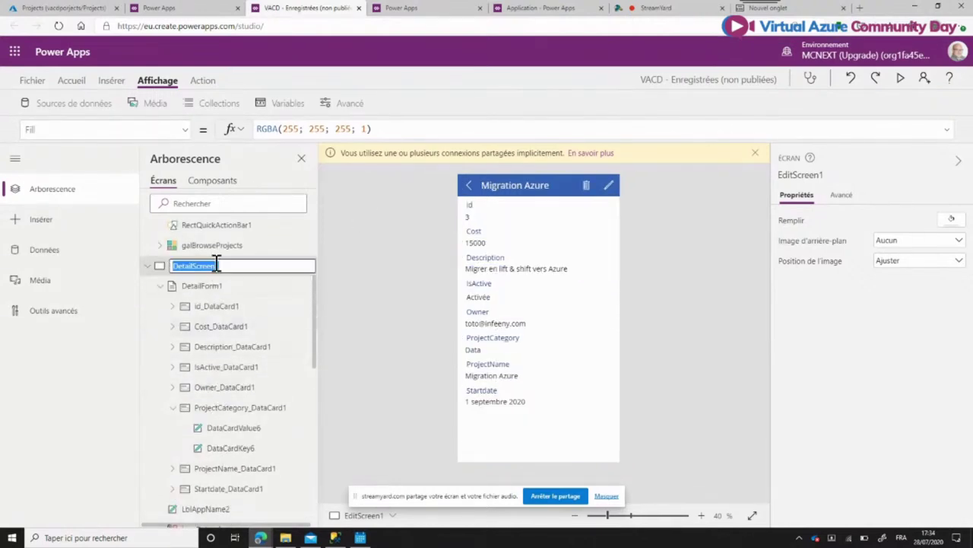
left_click(511, 185)
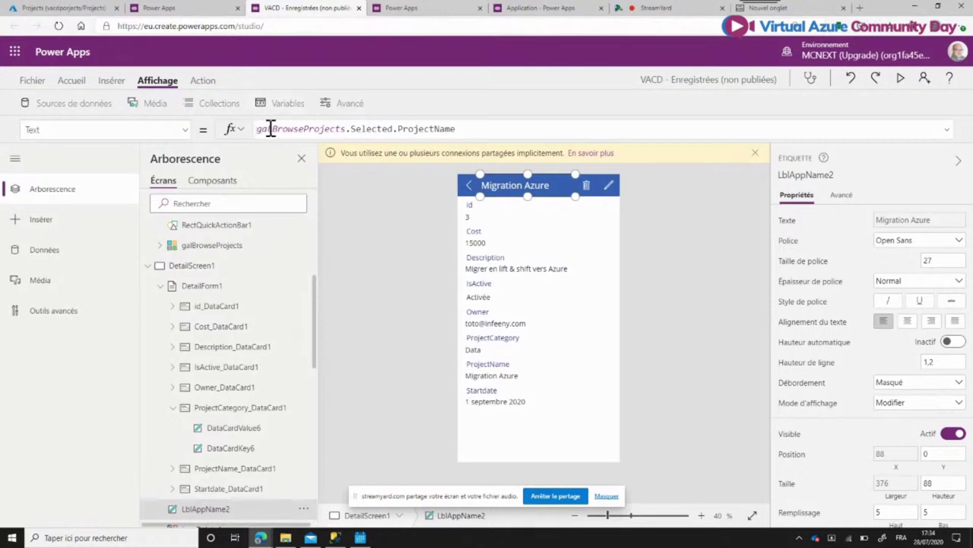
left_click_drag(476, 126, 233, 130)
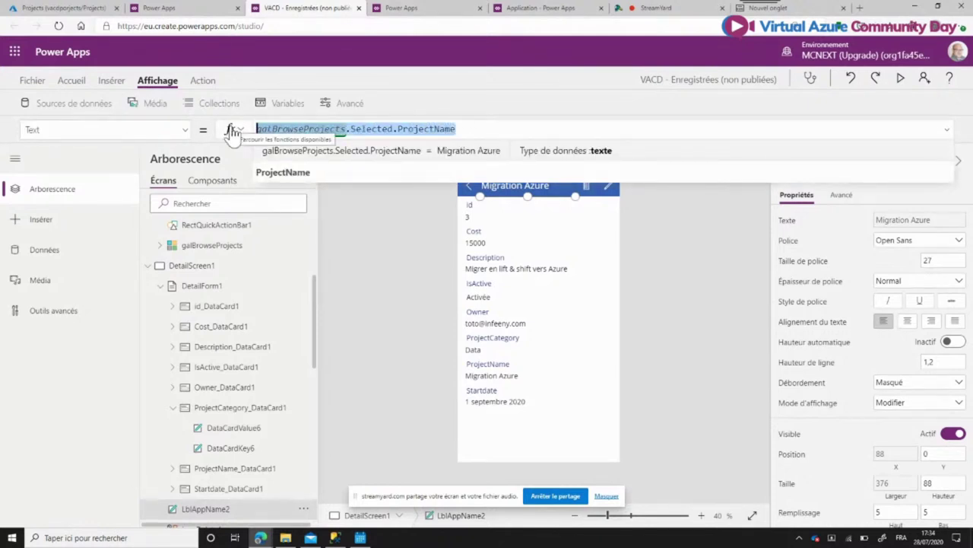
type("gal")
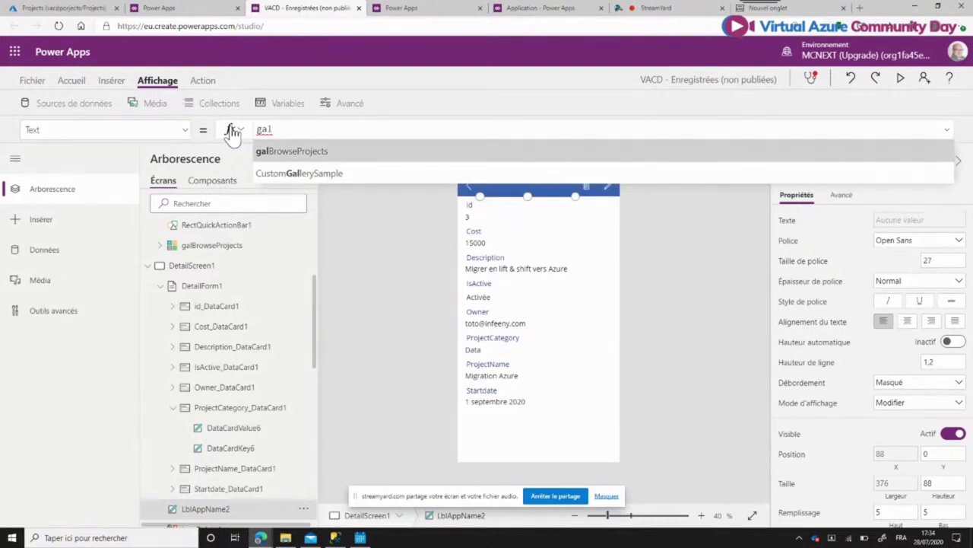
key("Tab")
type(".")
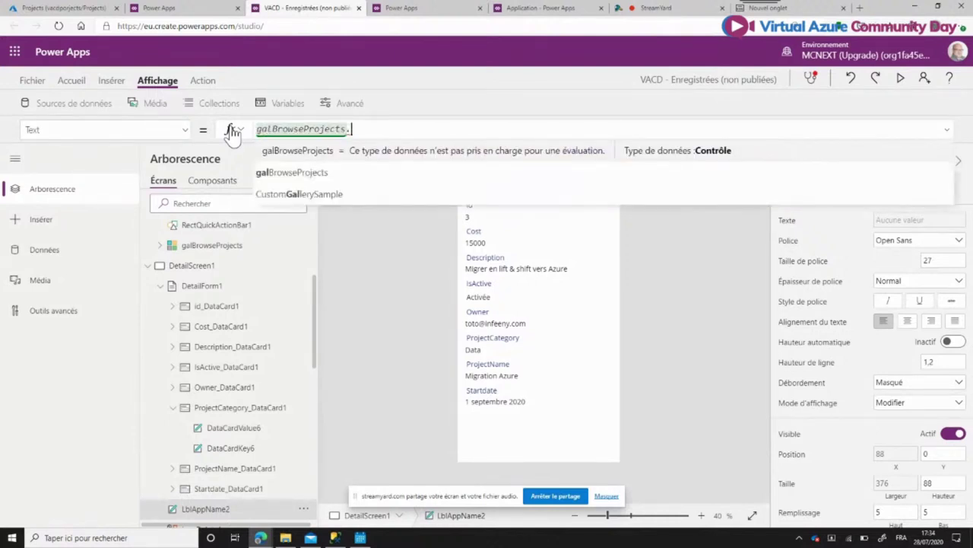
type("se")
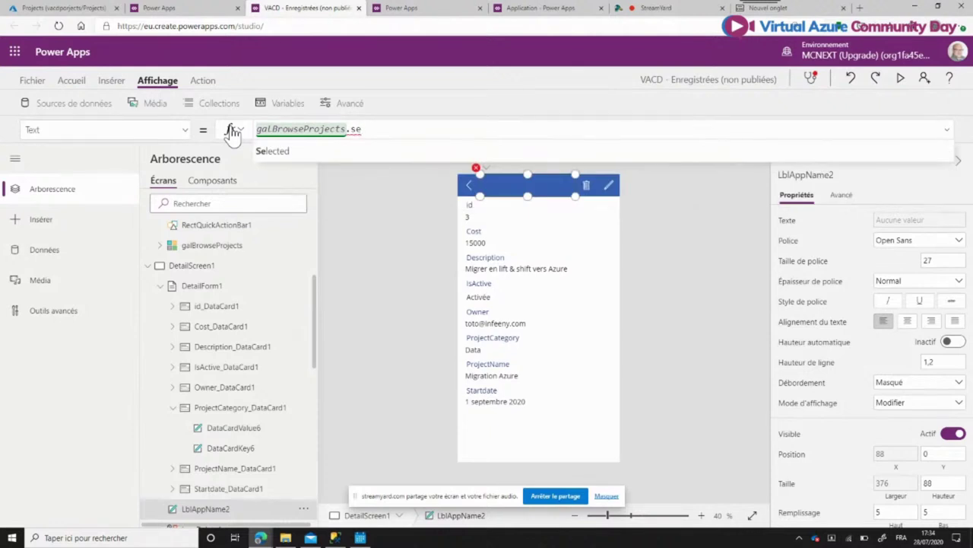
key("Tab")
type(".")
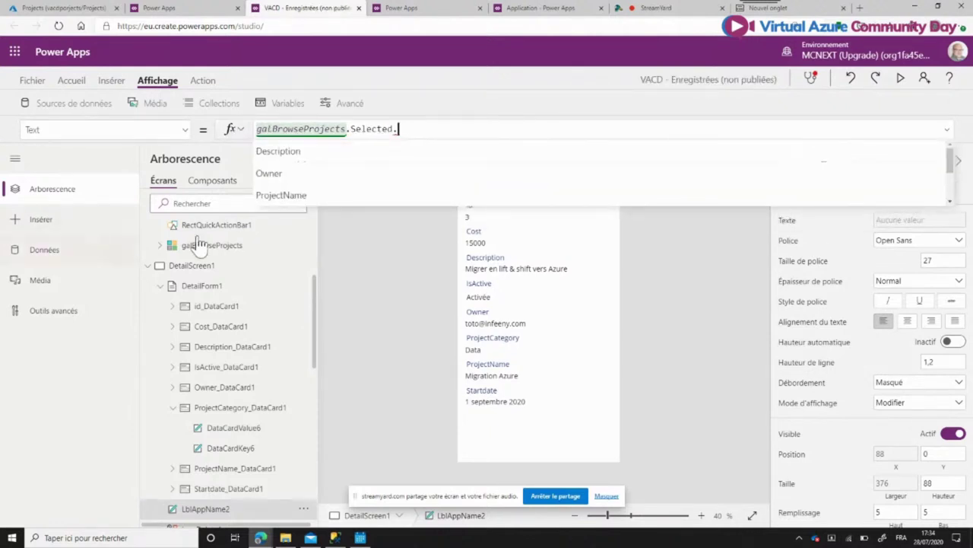
left_click(276, 196)
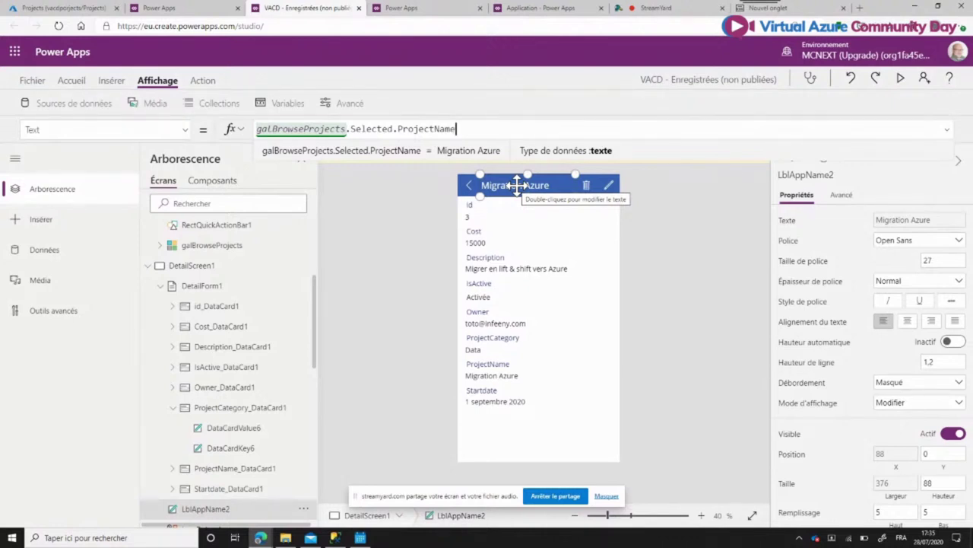
left_click(427, 221)
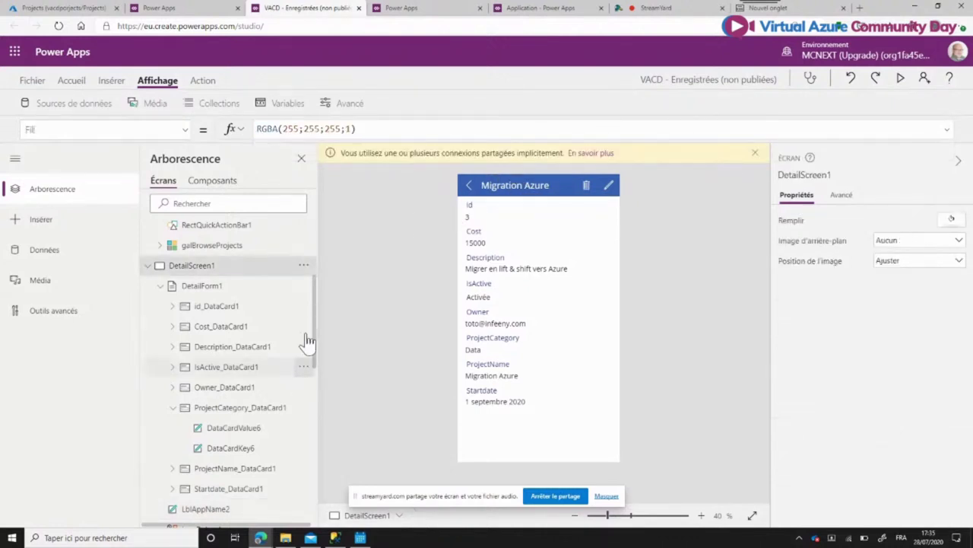
On the edit screen, replace LblAppName3's Text with galBrowseProjects.Selected.ProjectName.
scroll(308, 342, "down", 5)
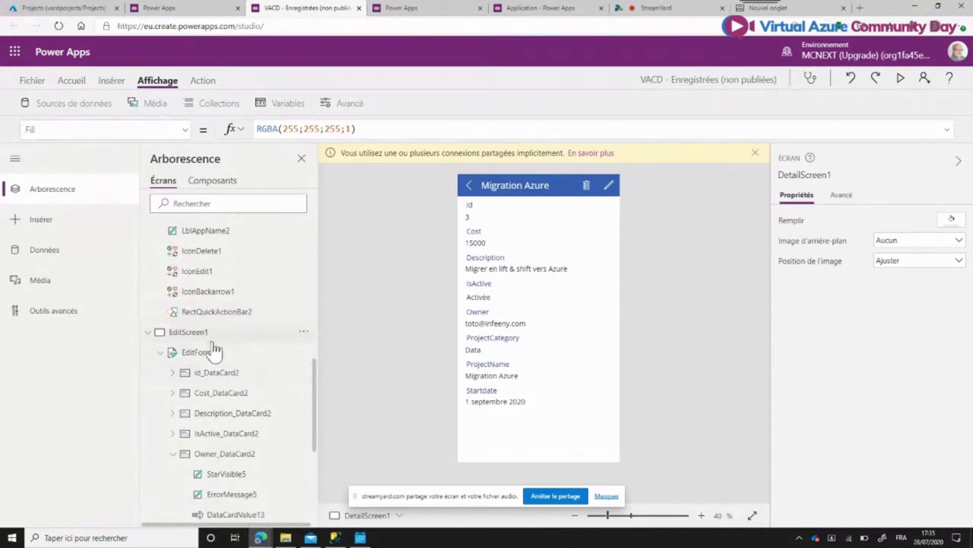
double_click(209, 333)
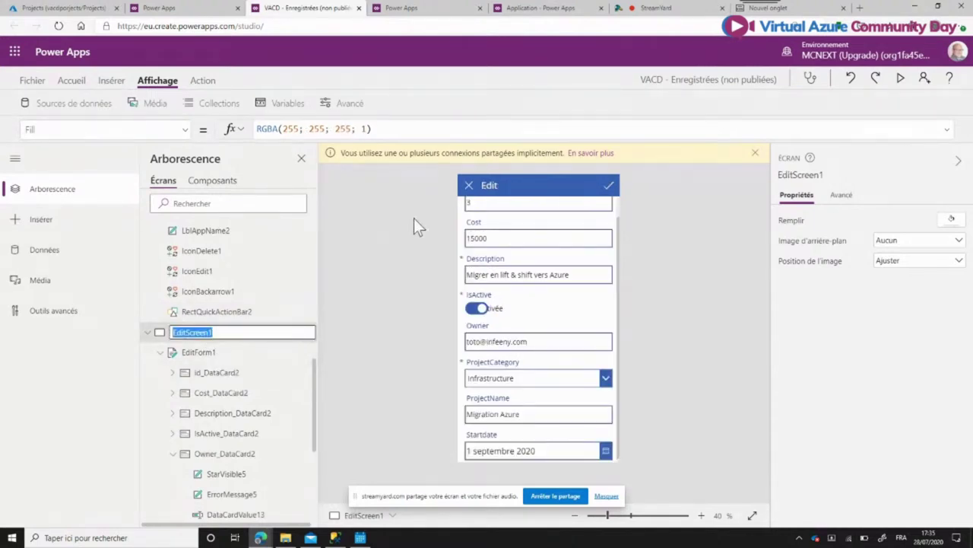
left_click(497, 190)
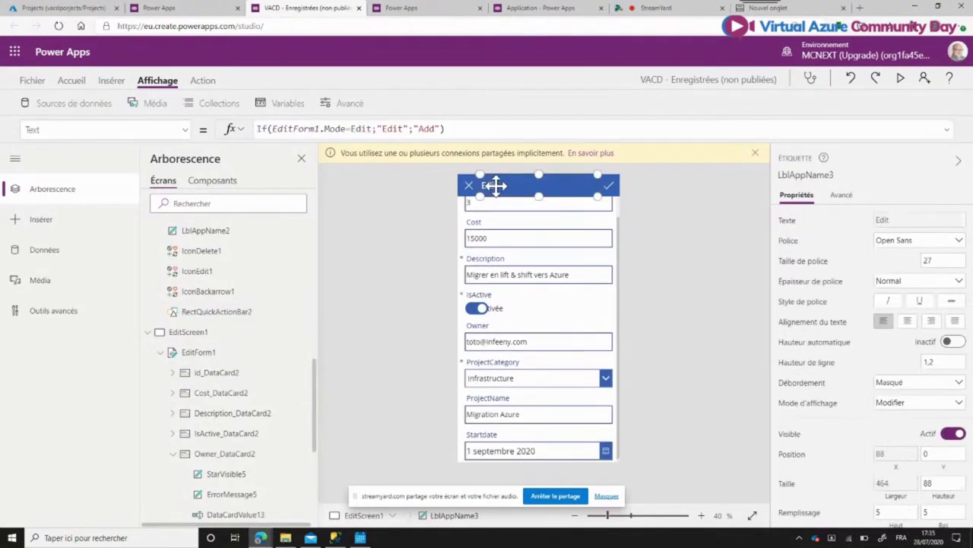
left_click_drag(493, 130, 256, 129)
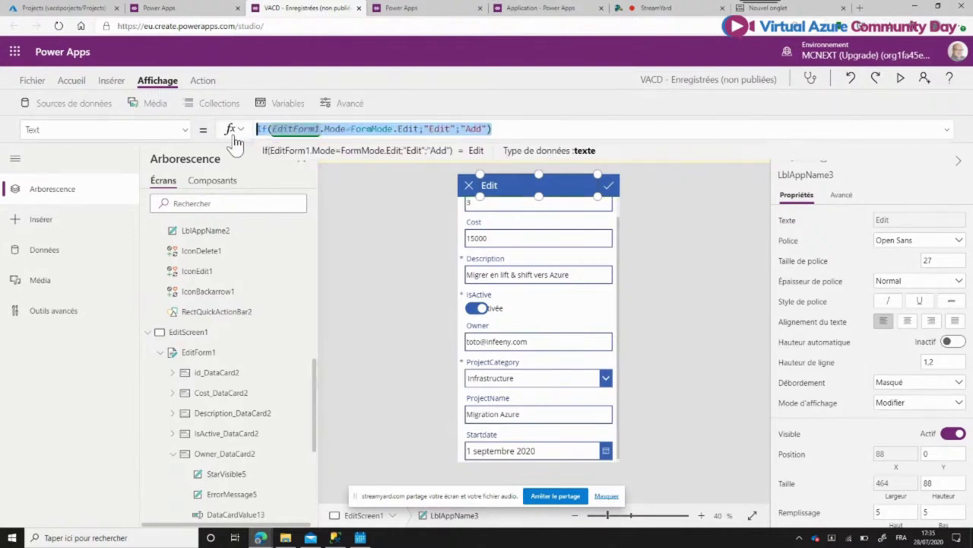
type("Eal")
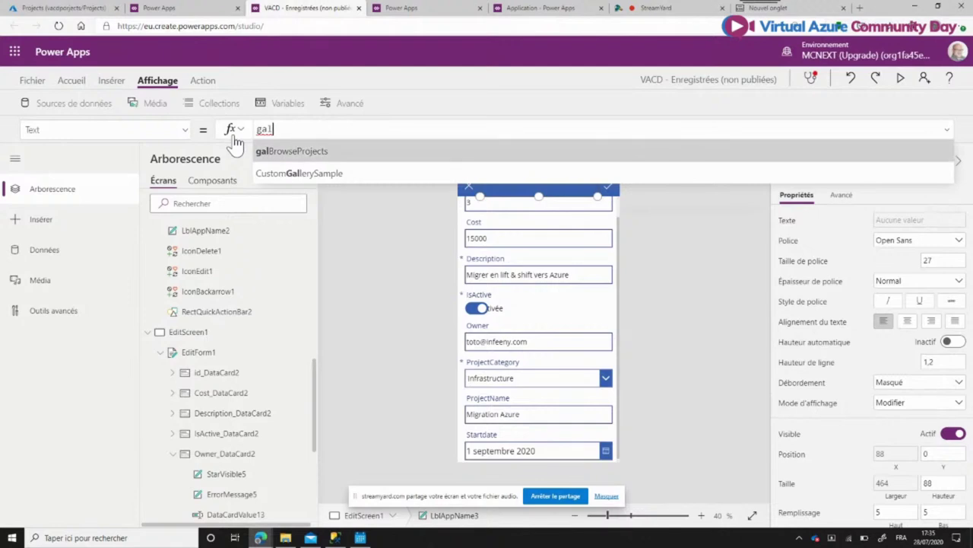
key("Tab")
type(".")
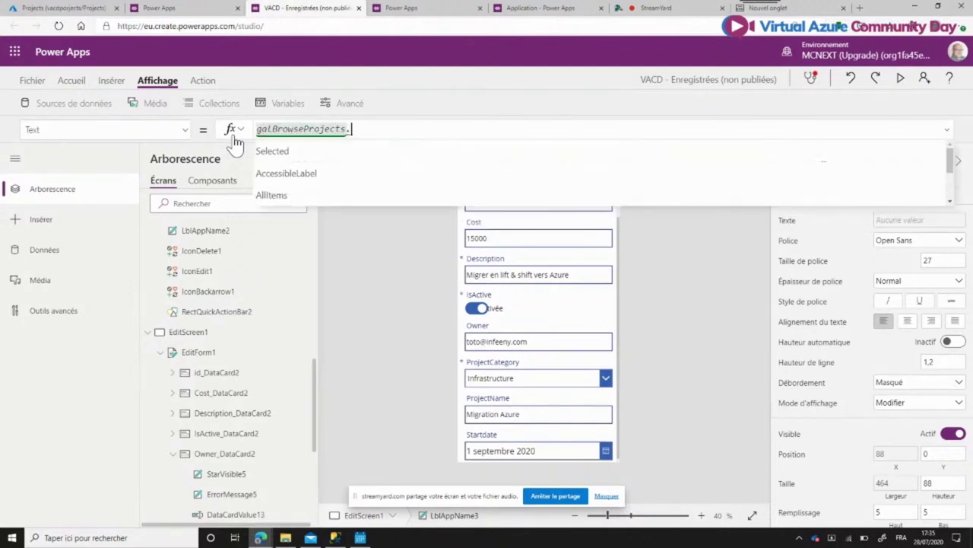
type("se")
key("Tab")
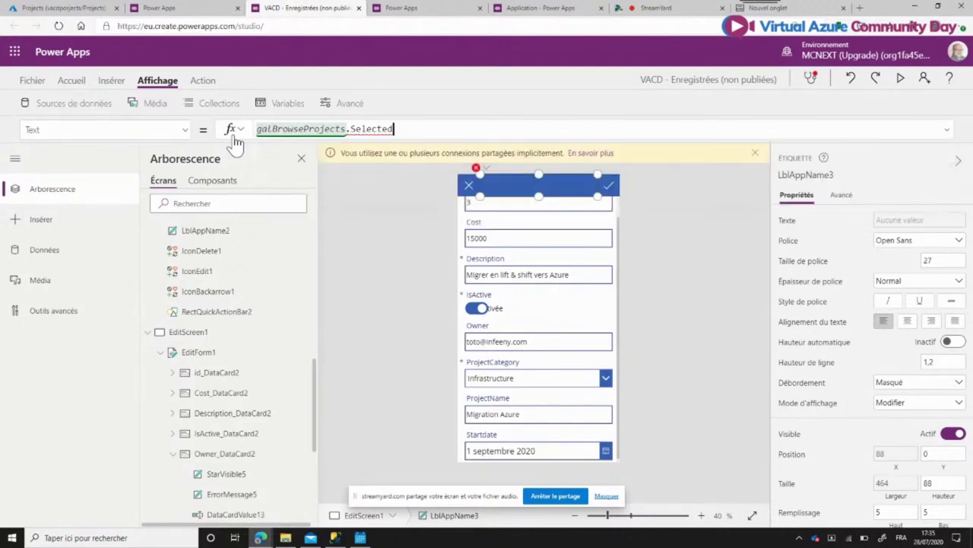
type(".")
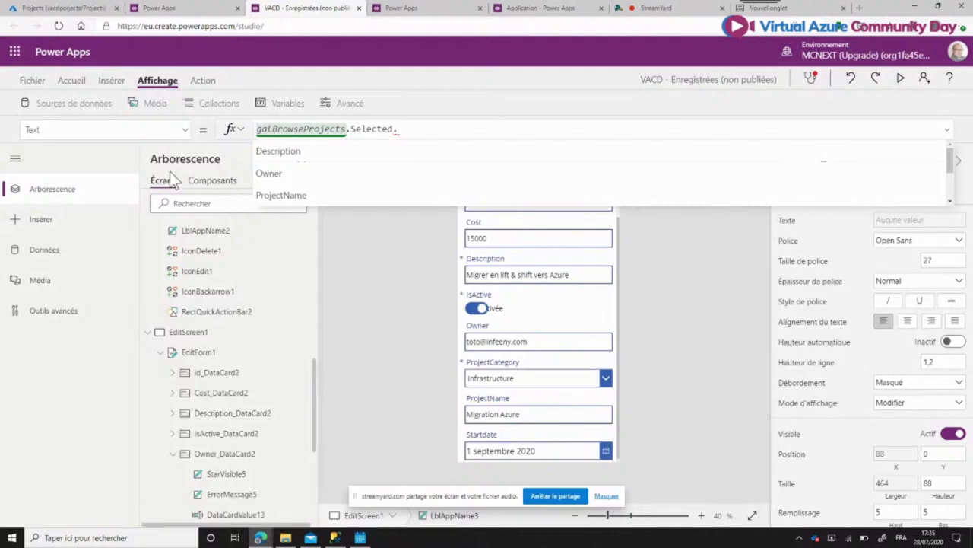
left_click(288, 196)
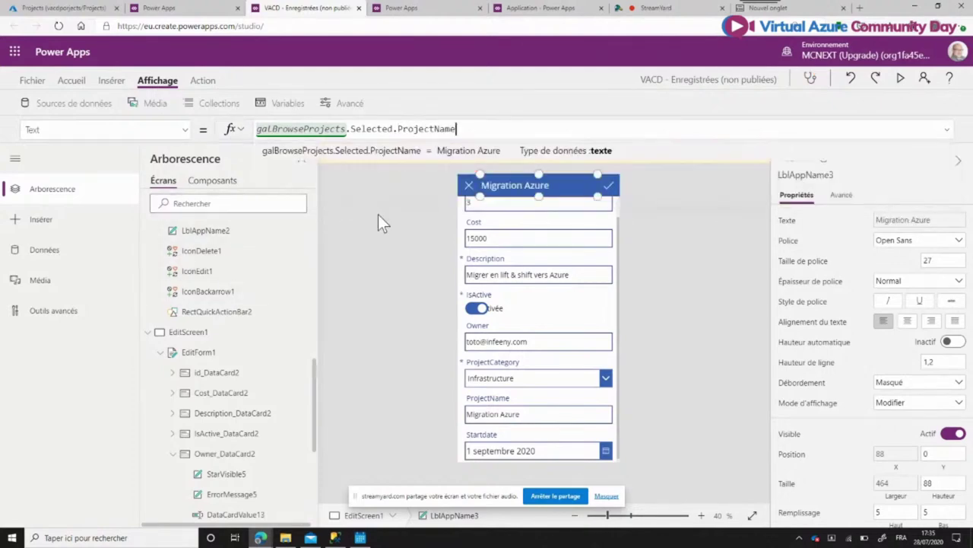
Prefix the title formula with "Edit : " & and commit it.
left_click(261, 129)
type("\"Edit : \" &")
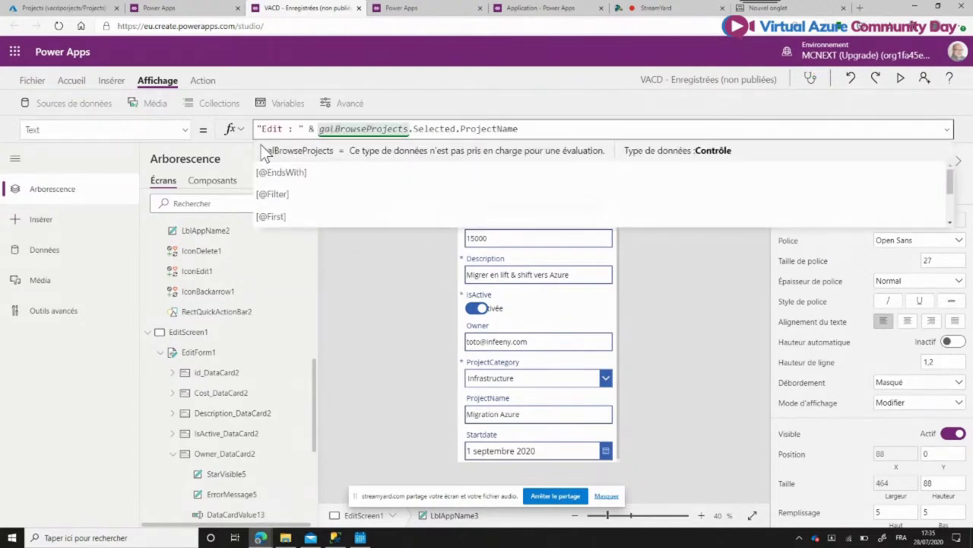
left_click(393, 313)
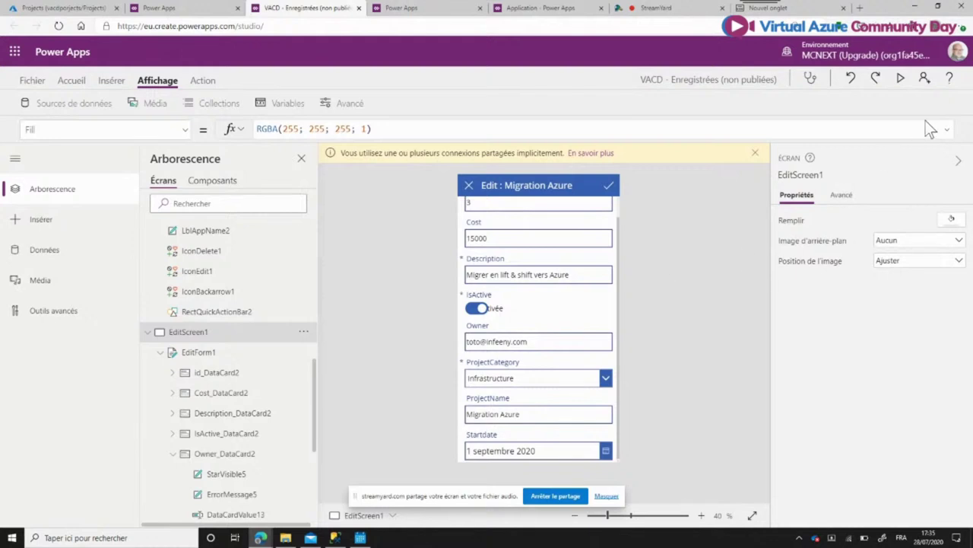
scroll(265, 271, "up", 10)
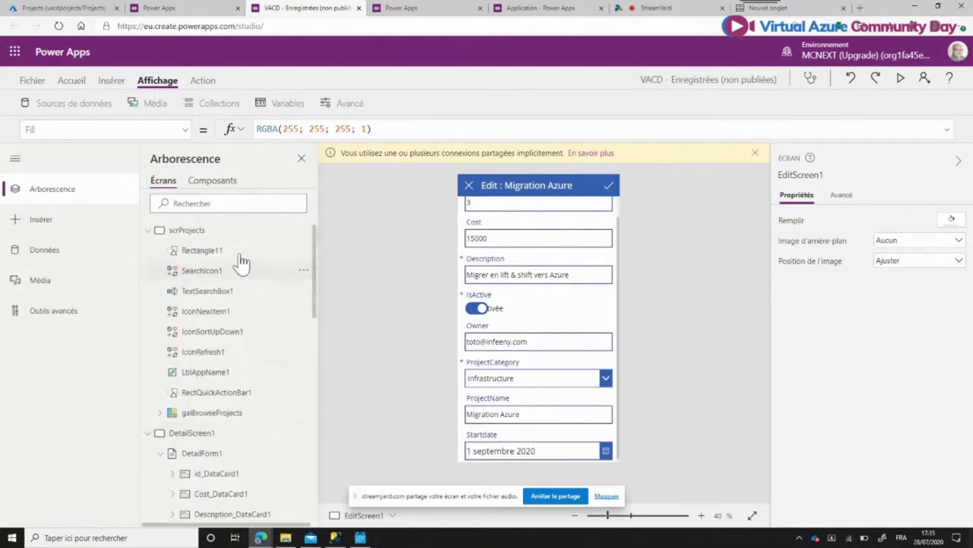
Preview scrProjects, open Développement PowerApps, and open then cancel its edit form twice.
double_click(229, 250)
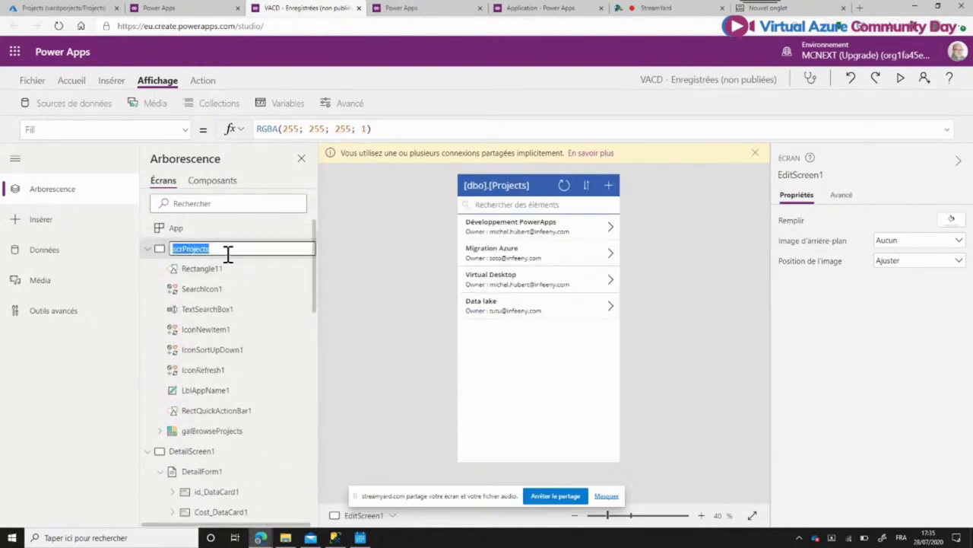
left_click(898, 79)
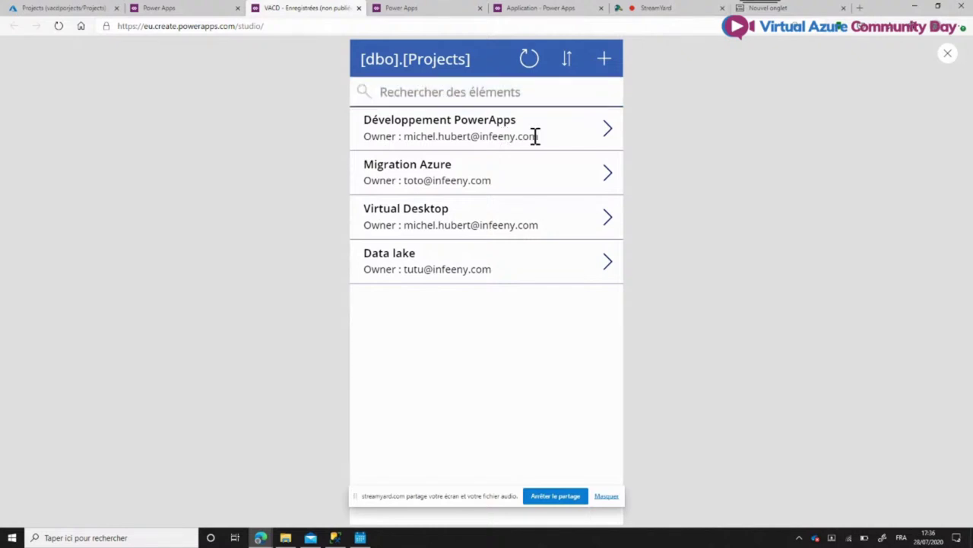
left_click(608, 129)
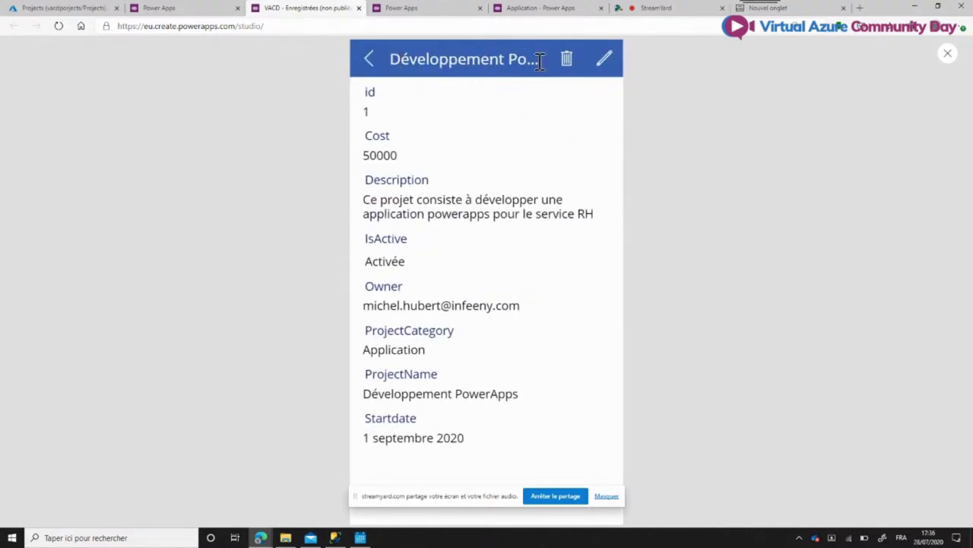
left_click(603, 61)
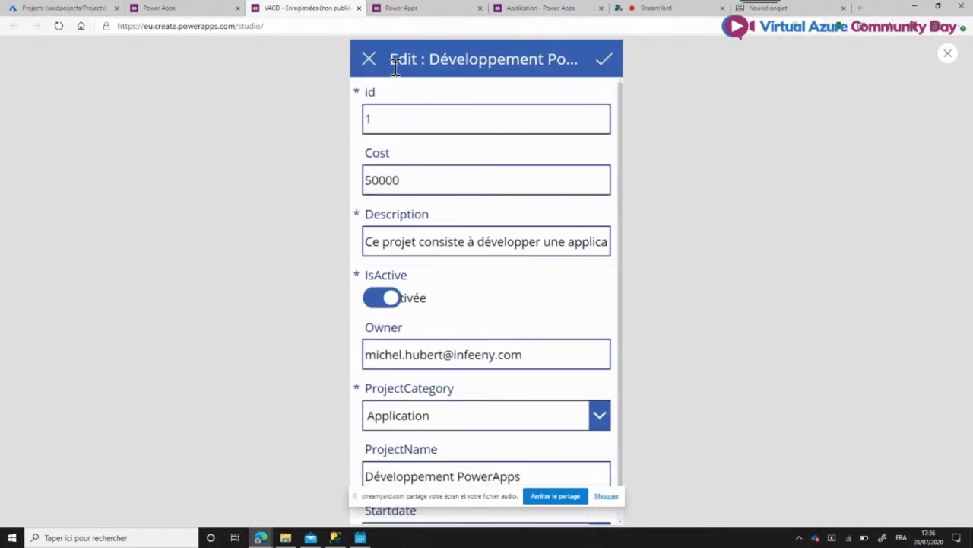
left_click(368, 67)
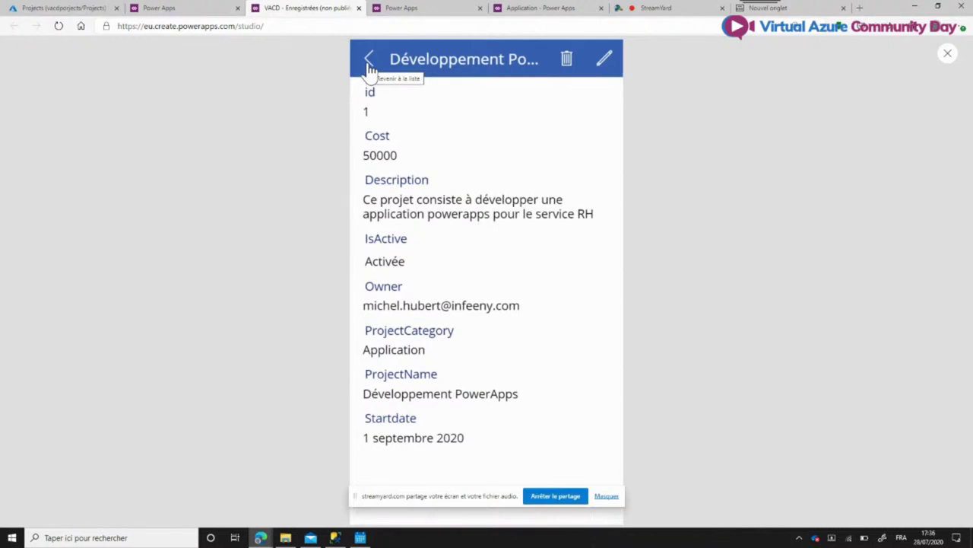
left_click(369, 67)
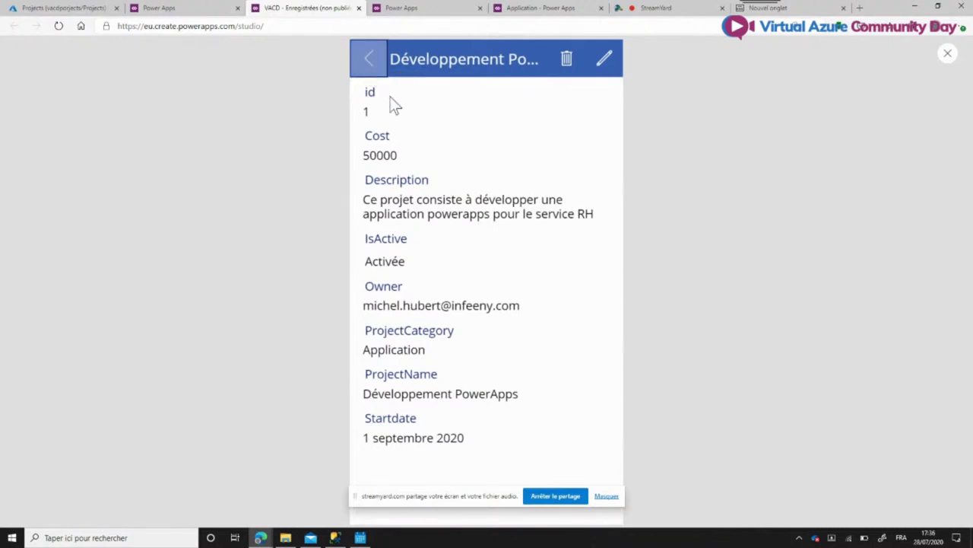
left_click(605, 65)
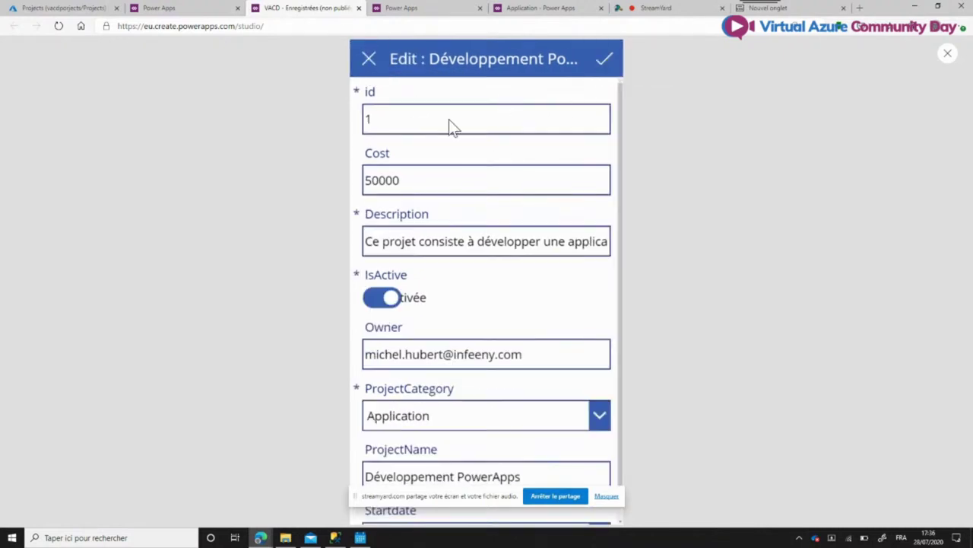
left_click(370, 61)
left_click(368, 65)
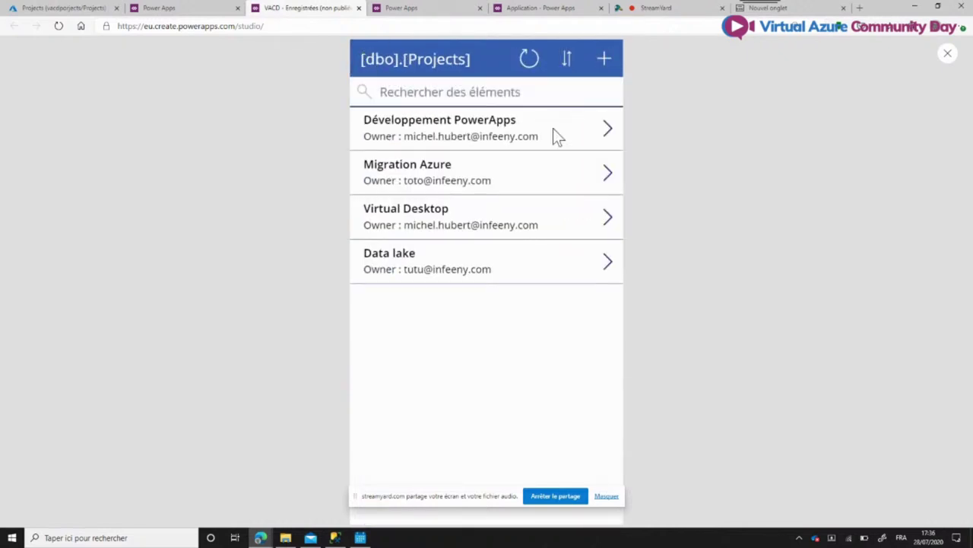
Open the new-item form, check its Edit title, cancel it, and close the preview.
left_click(604, 60)
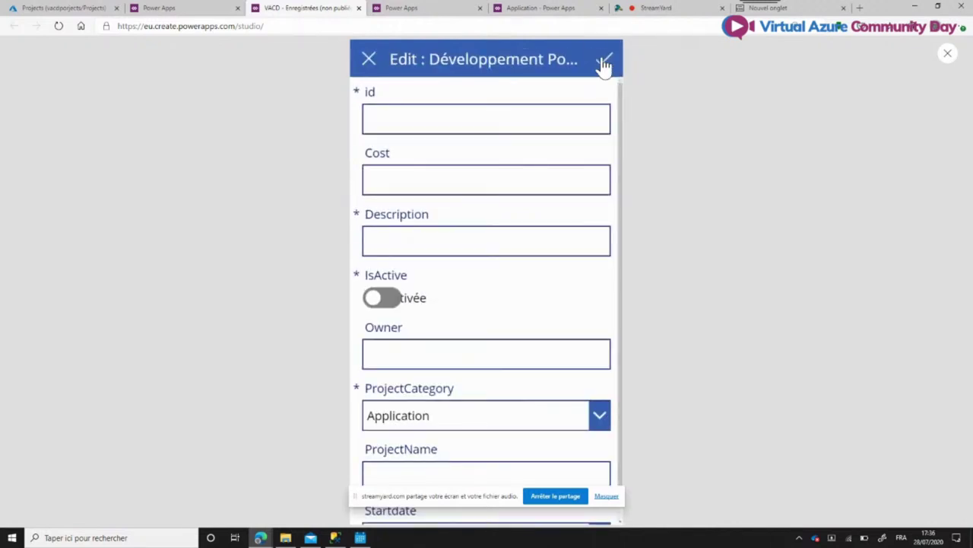
left_click_drag(390, 60, 522, 61)
left_click(368, 61)
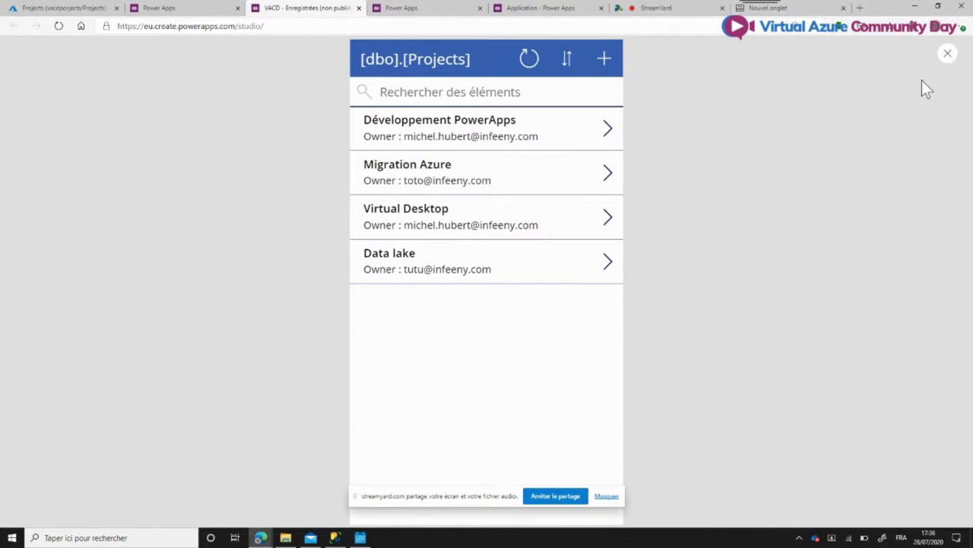
left_click(948, 53)
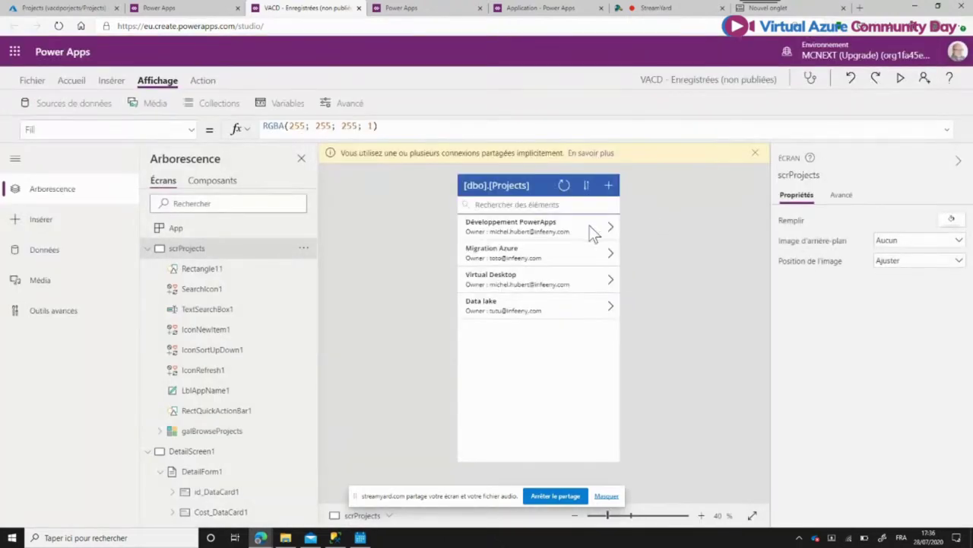
On EditScreen1, select the header label LblAppName3 and place the caret at the start of its formula.
scroll(201, 388, "down", 6)
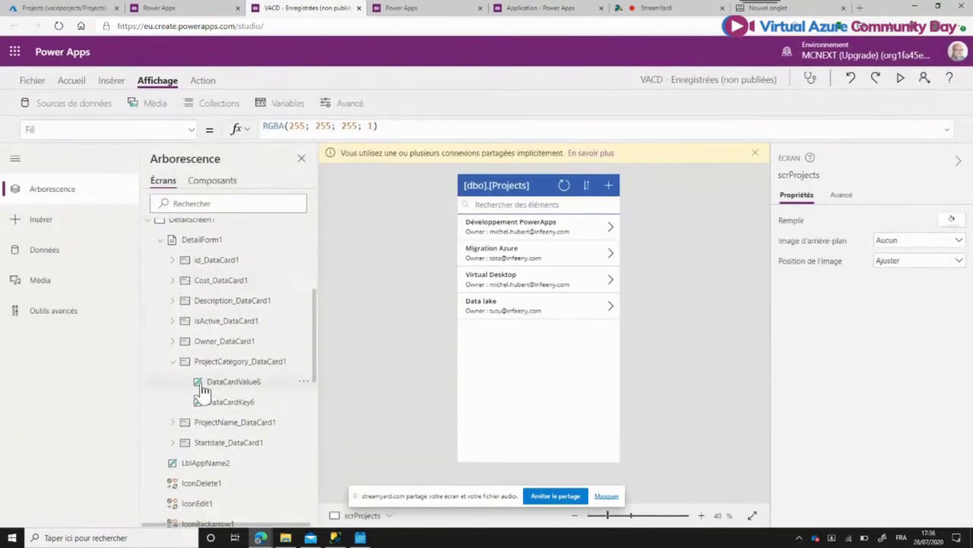
double_click(194, 379)
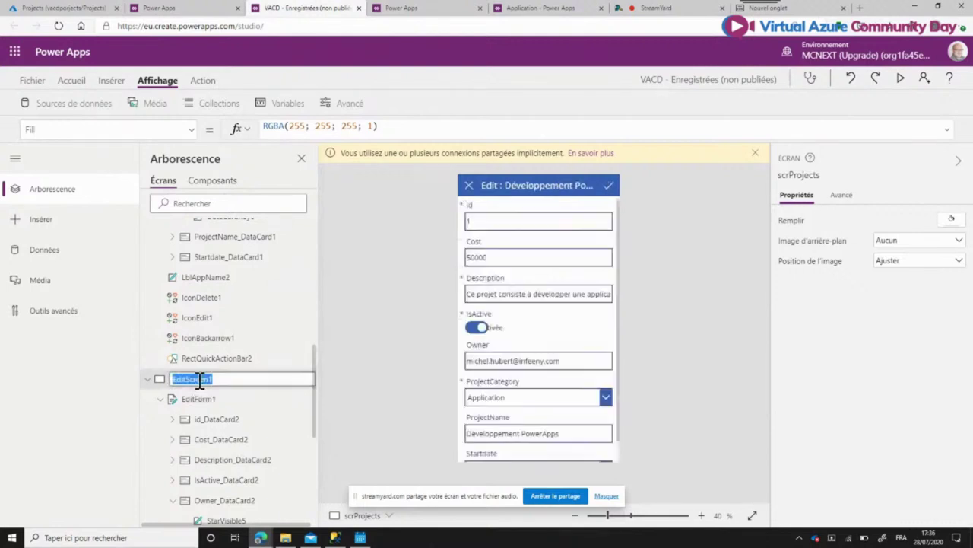
left_click(508, 185)
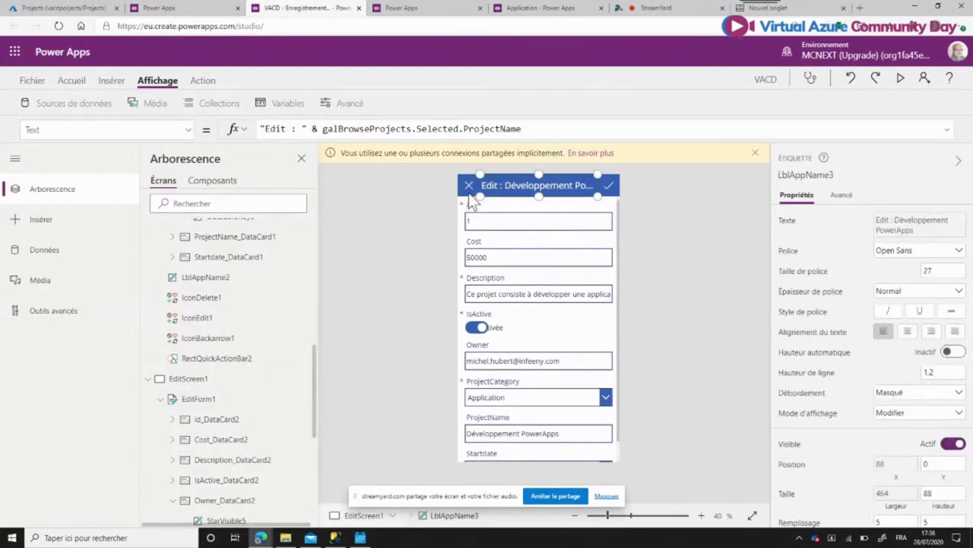
left_click(403, 242)
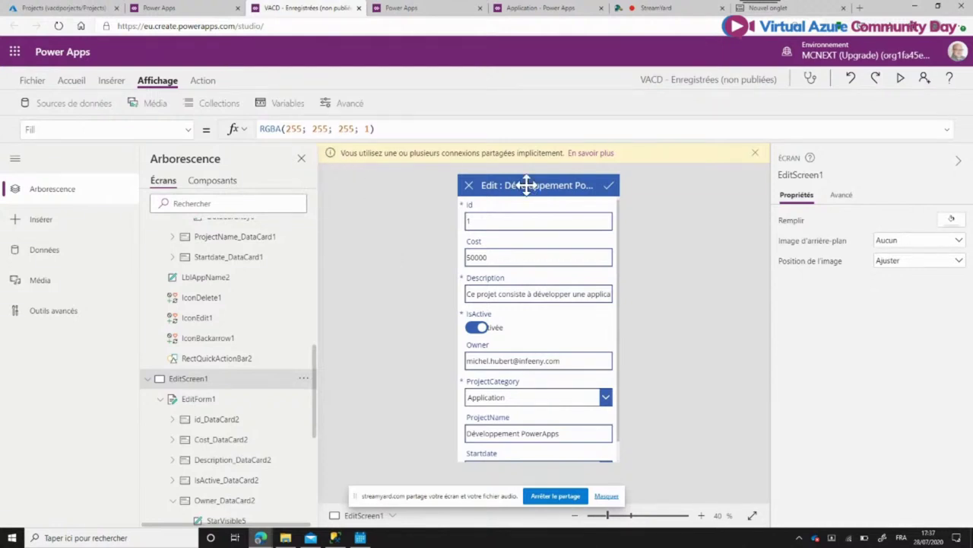
left_click(477, 180)
left_click(258, 127)
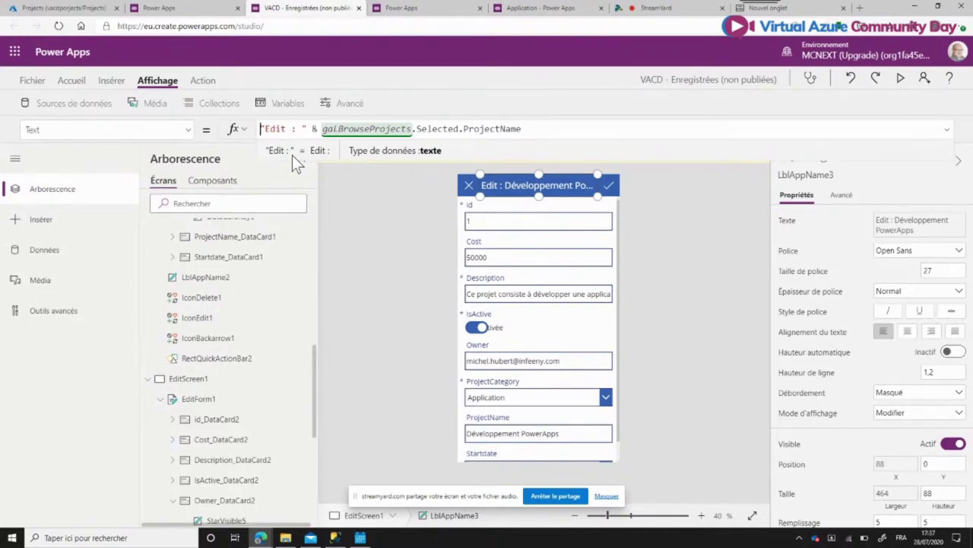
Set LblAppName3.Text to If(EditForm1.Mode=FormMode.Edit; "Edit : " & project name; "Add Project"), then return to scrProjects.
type("If(")
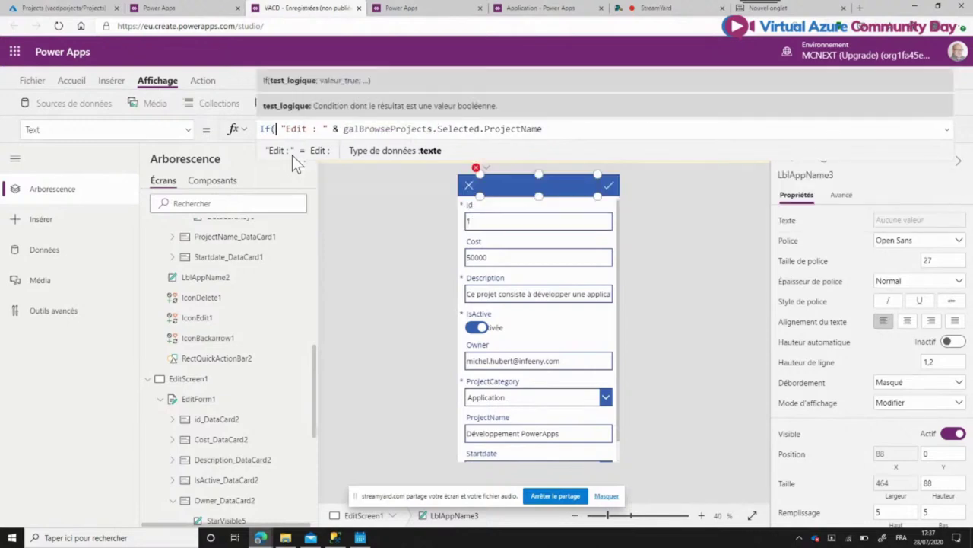
type(" edit")
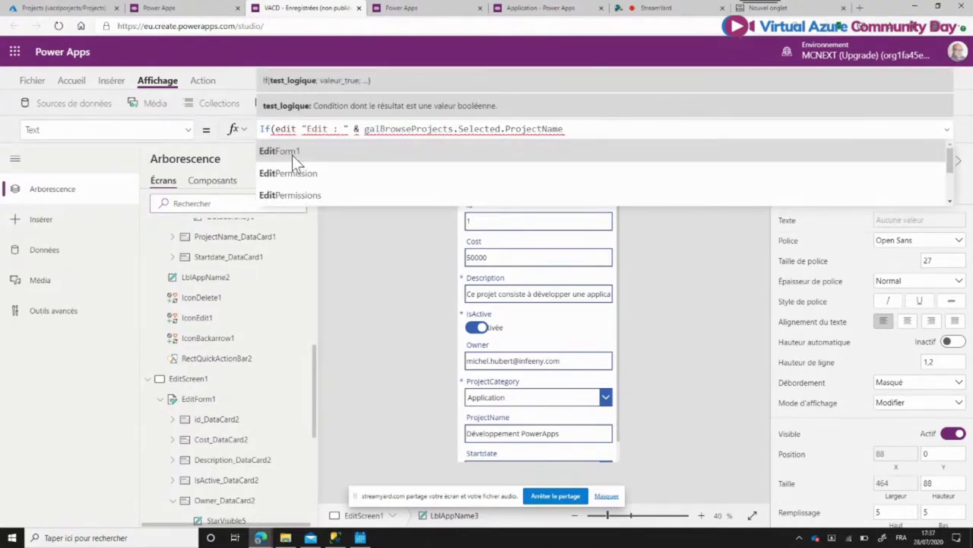
left_click(292, 156)
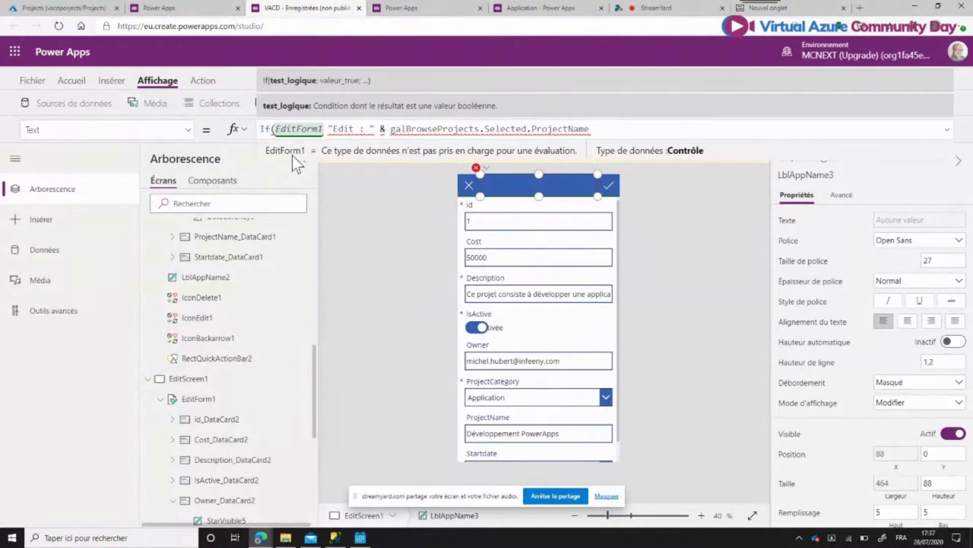
type(".")
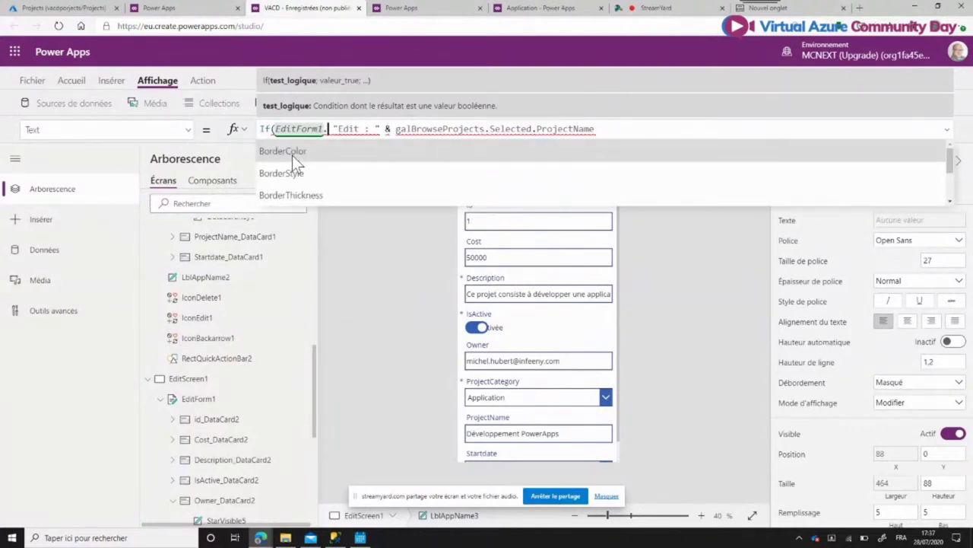
type("mo")
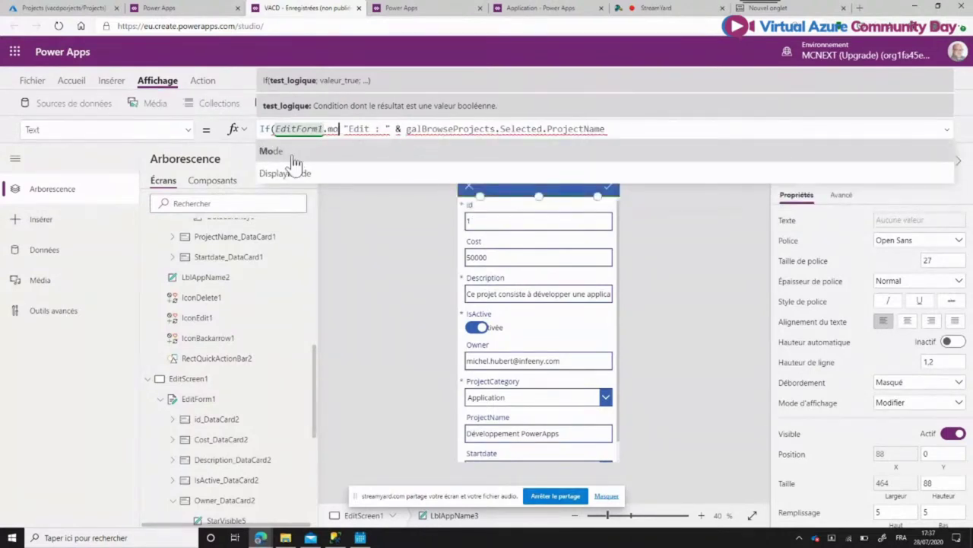
left_click(292, 157)
type("=")
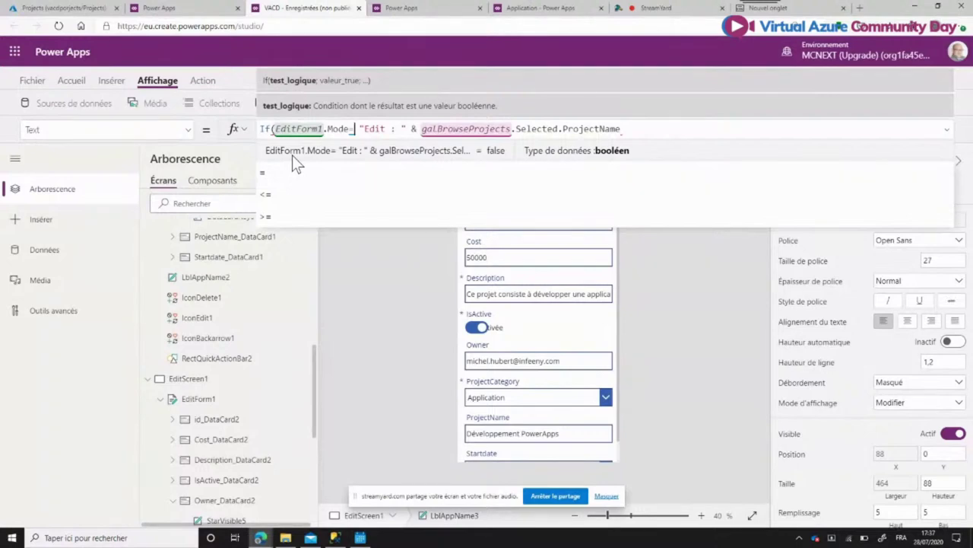
type("form")
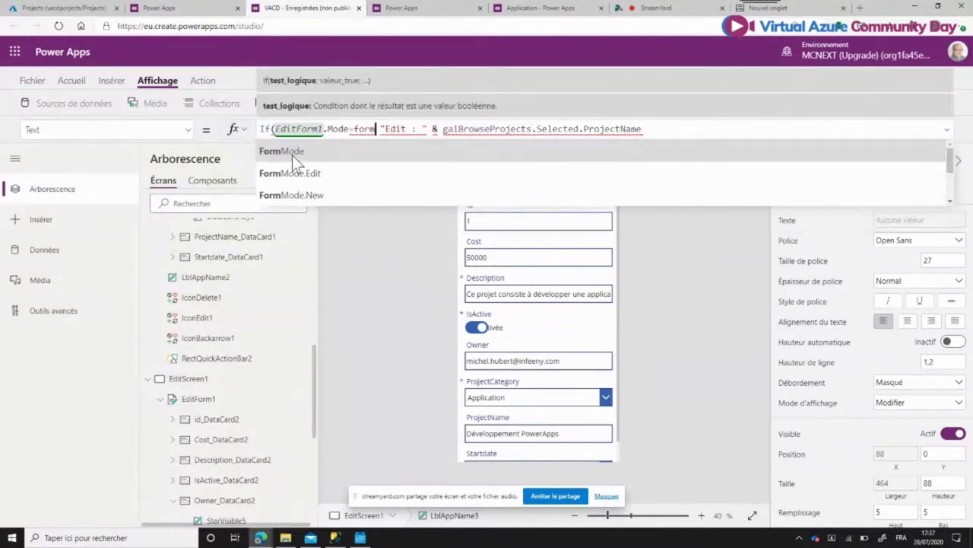
key("Down")
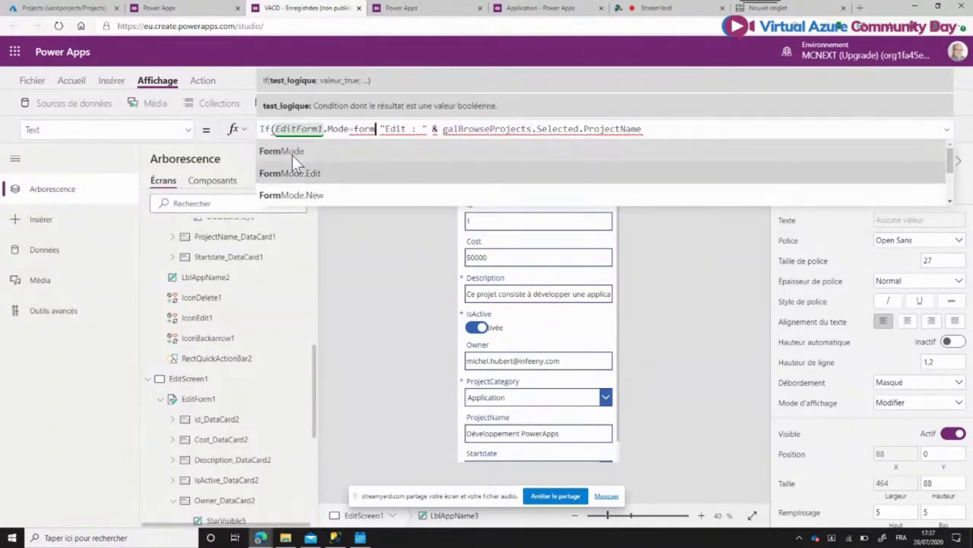
key("Tab")
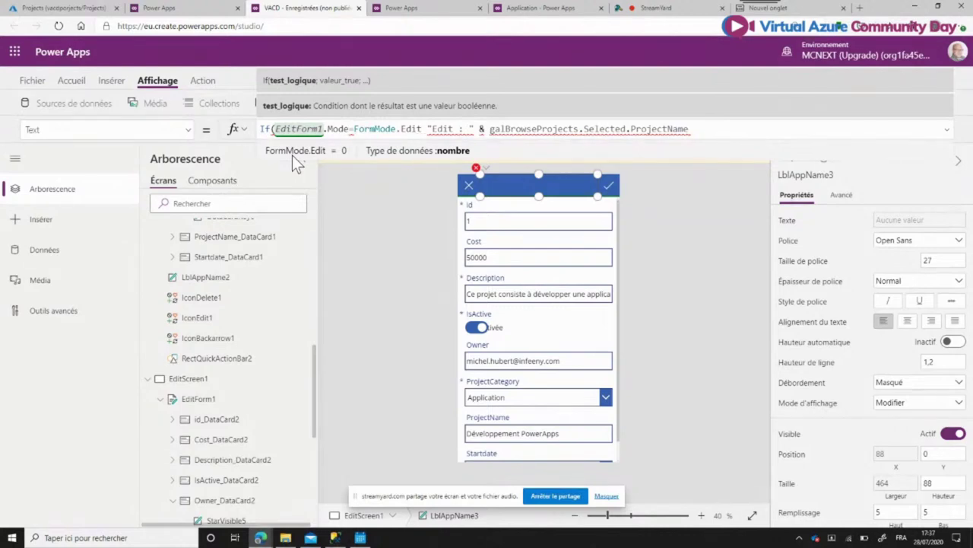
type(";")
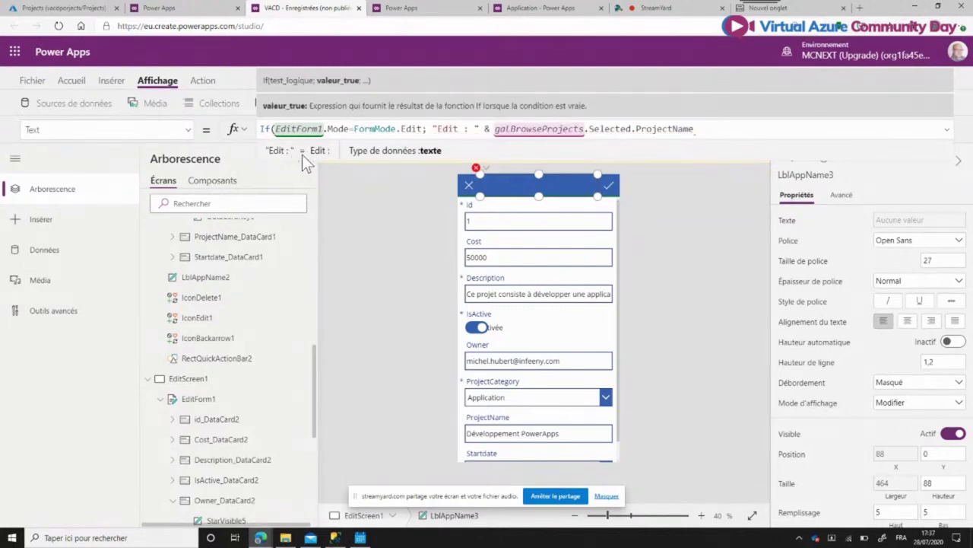
left_click(707, 129)
type(";")
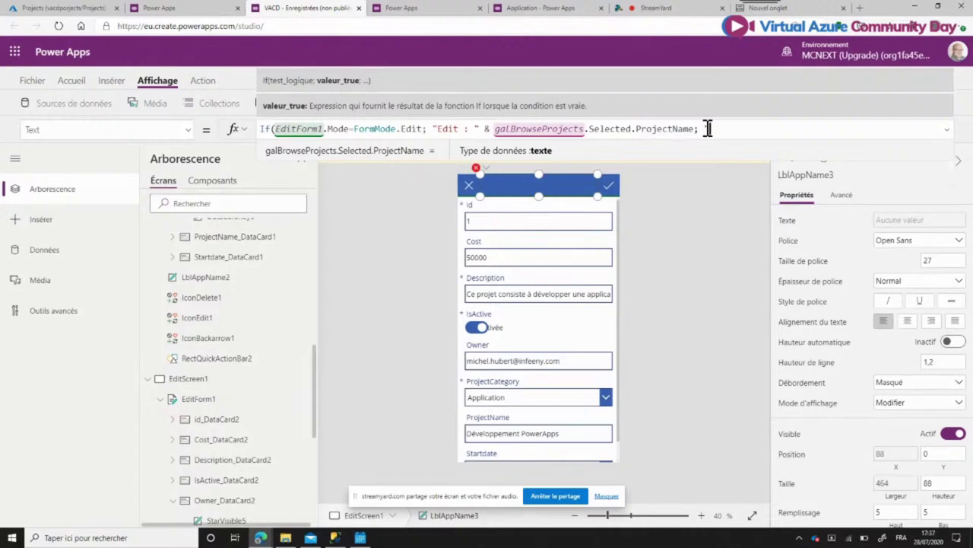
type(" \"Add Pro")
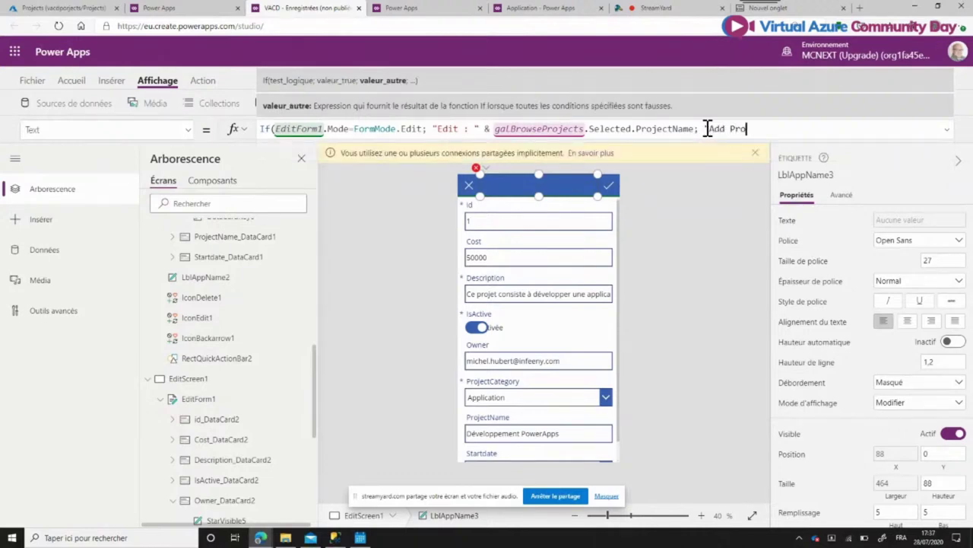
type("ject\")")
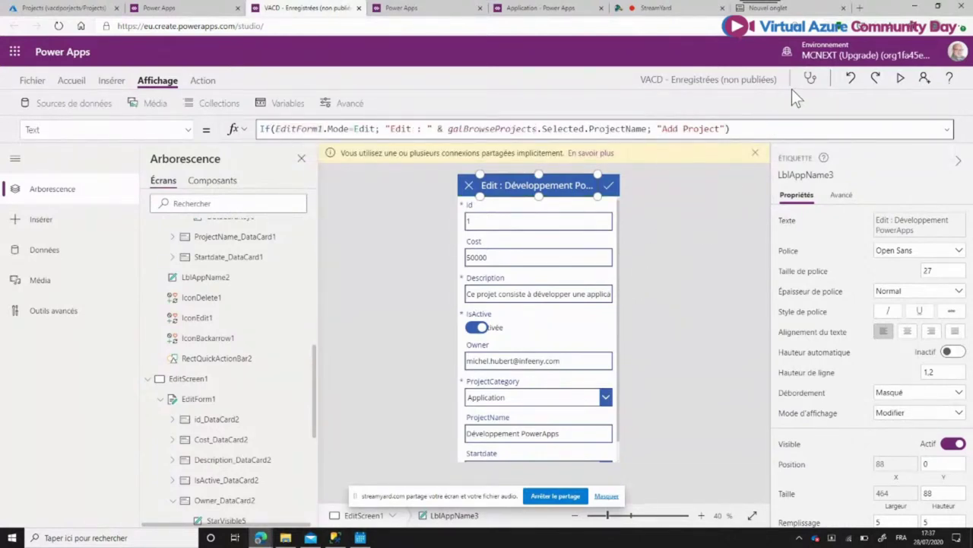
scroll(273, 251, "up", 10)
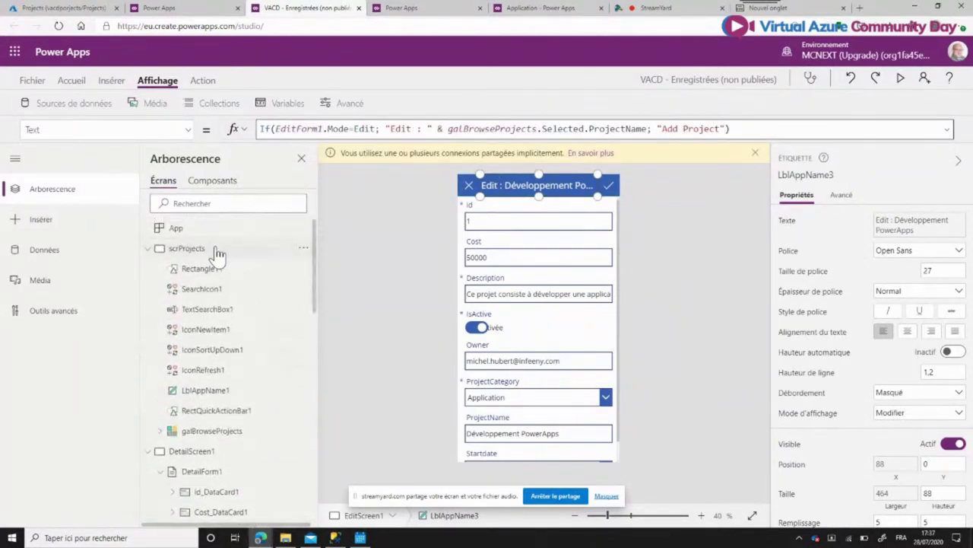
double_click(216, 251)
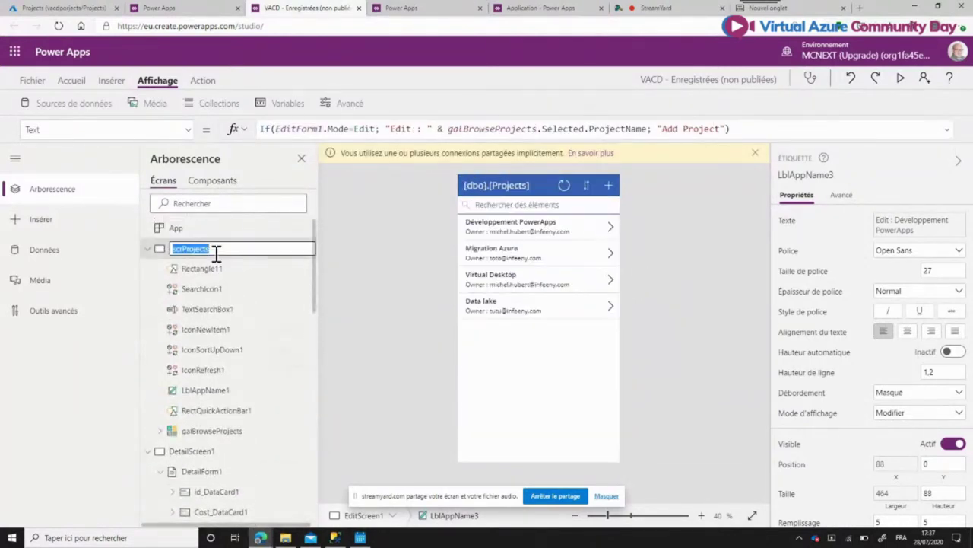
left_click(376, 259)
left_click(901, 79)
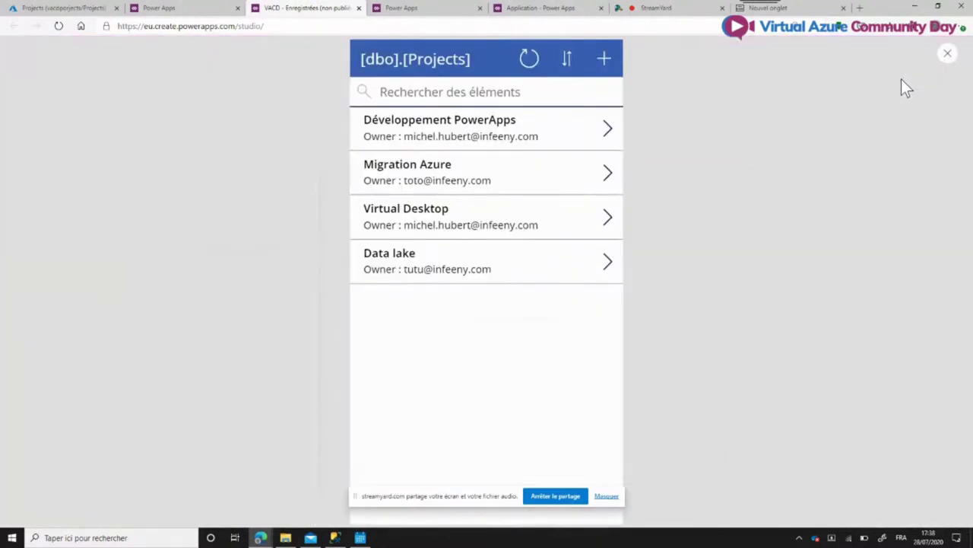
left_click(603, 61)
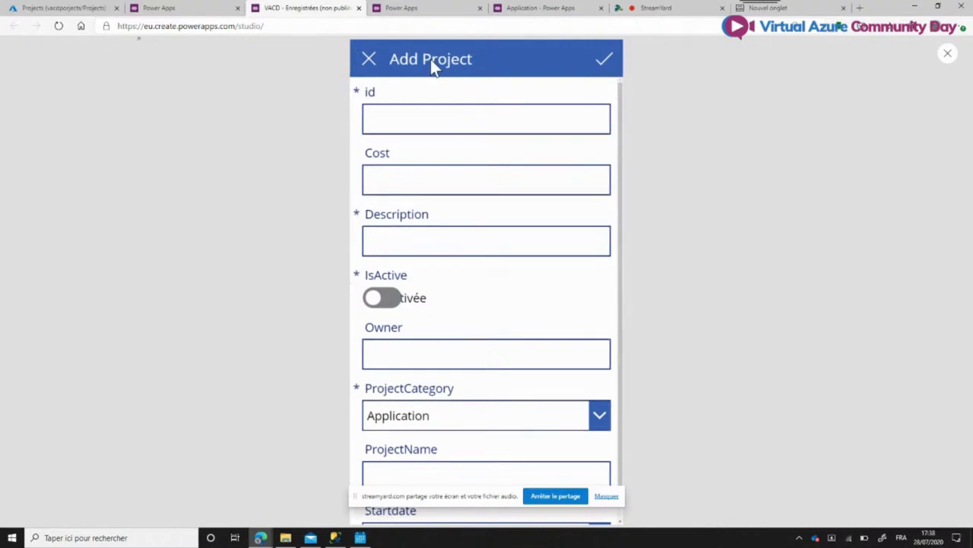
left_click(370, 61)
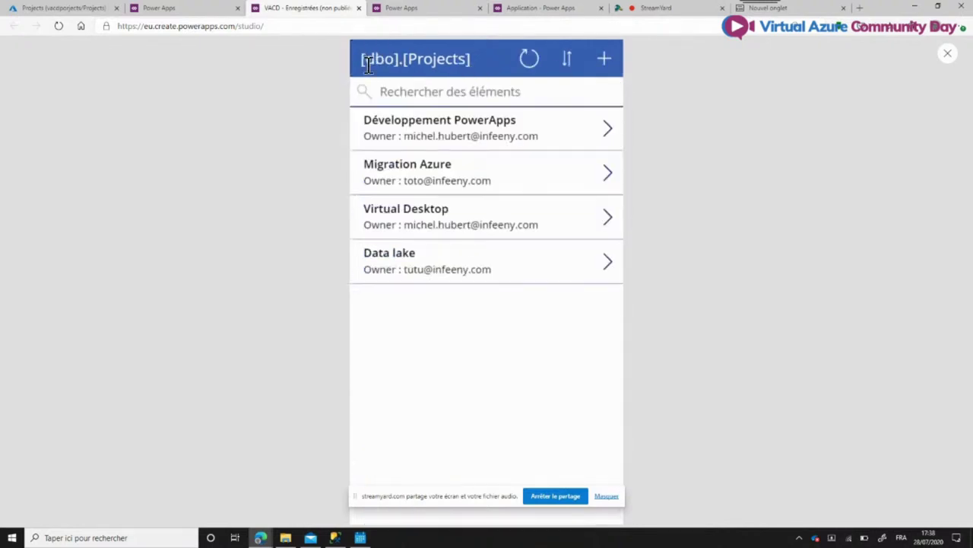
left_click(608, 128)
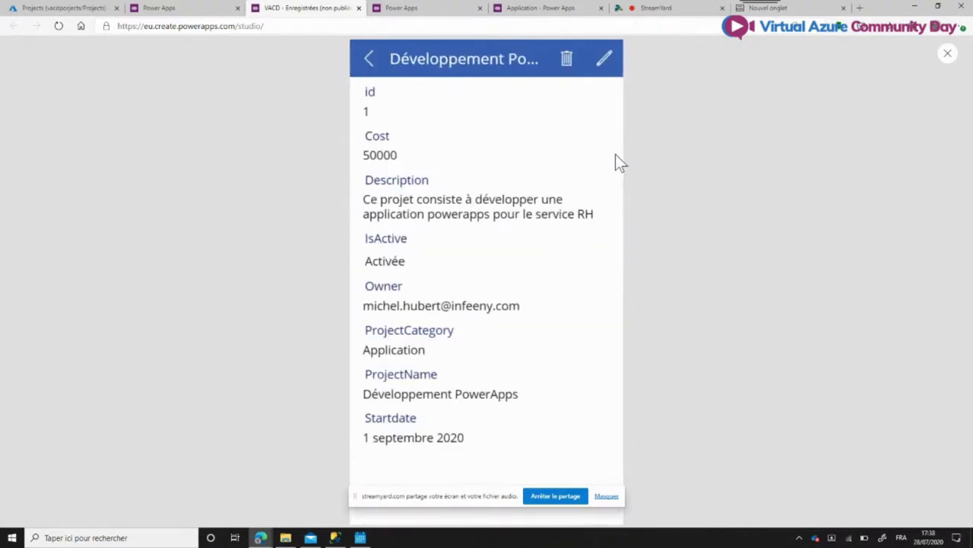
left_click(605, 65)
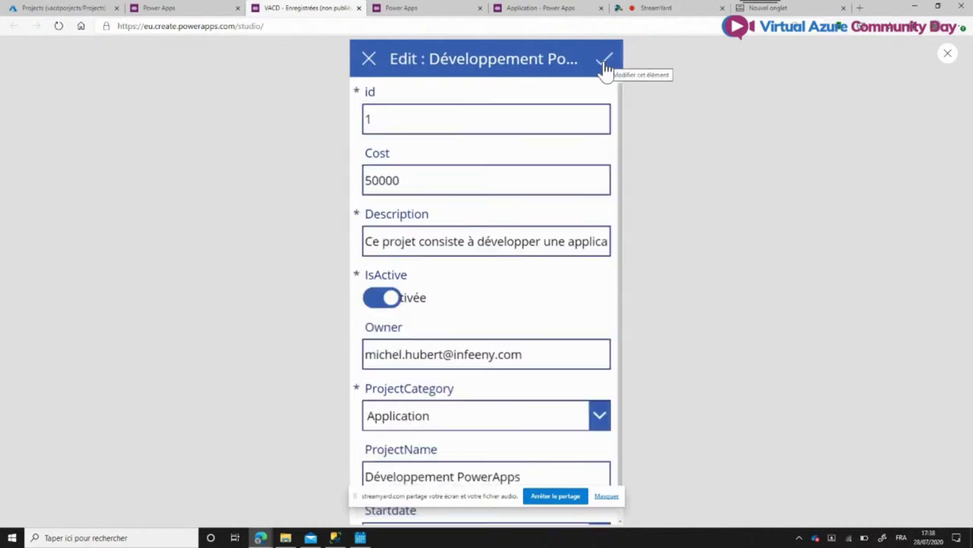
left_click(369, 60)
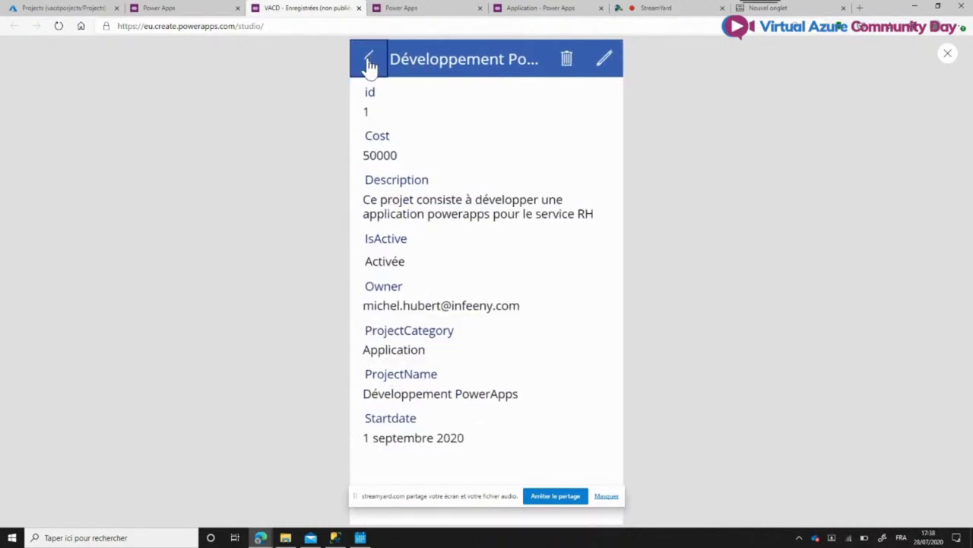
left_click(370, 63)
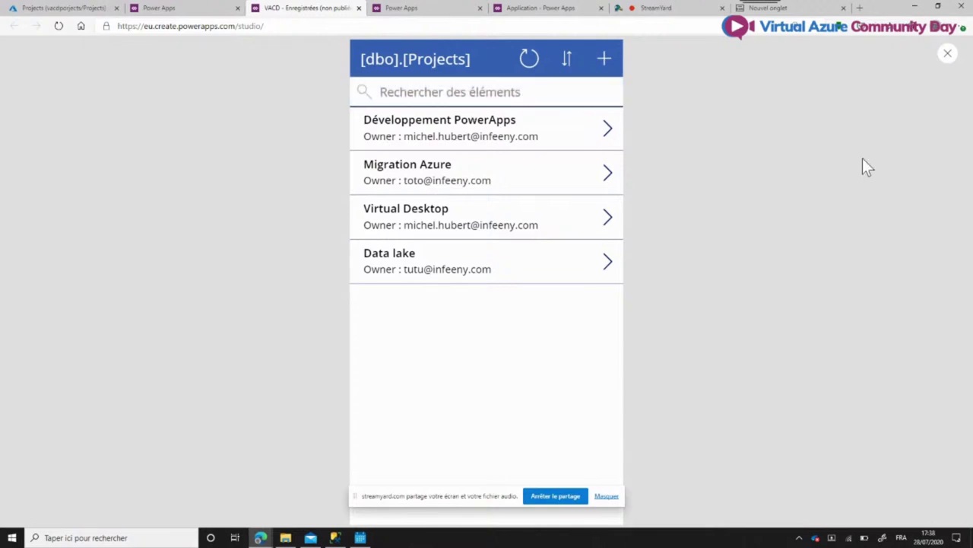
left_click(949, 64)
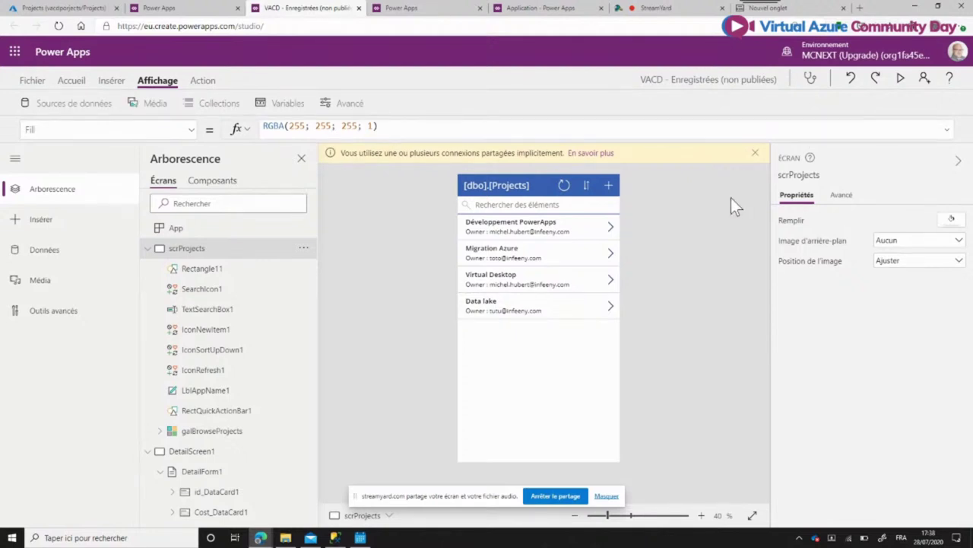
Close the shared-connections banner and save the app.
left_click(756, 154)
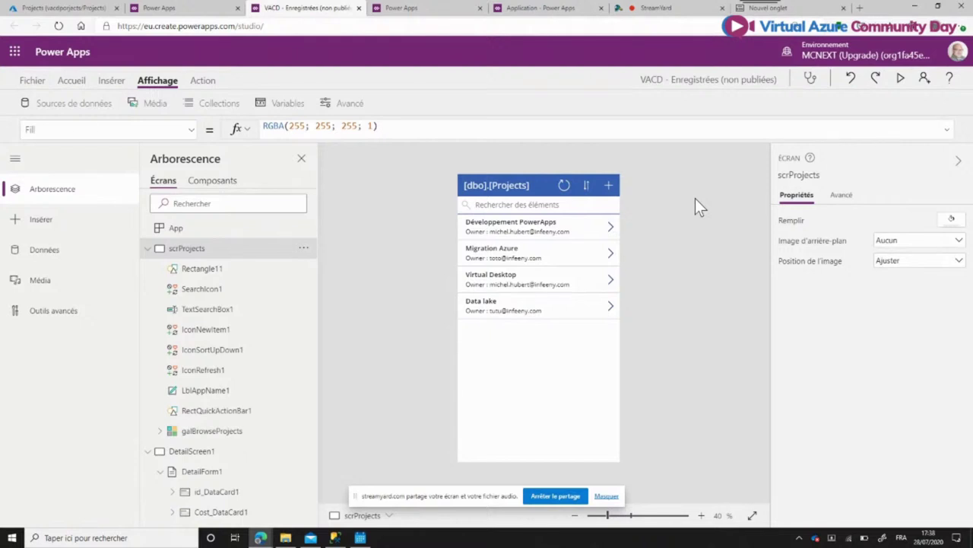
key("ctrl+s")
Download the RDP connection file for the vacd-vm virtual machine from the Azure portal.
left_click(64, 8)
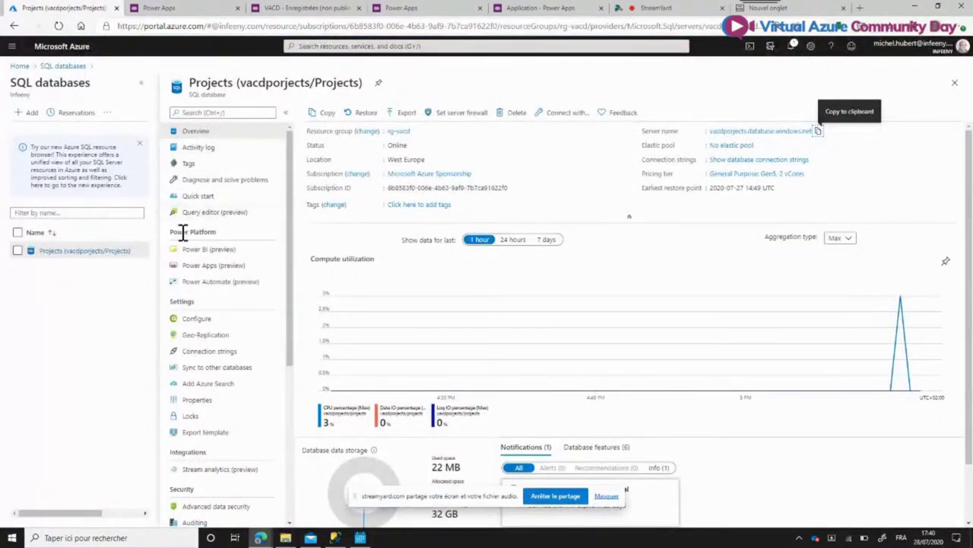
left_click(20, 67)
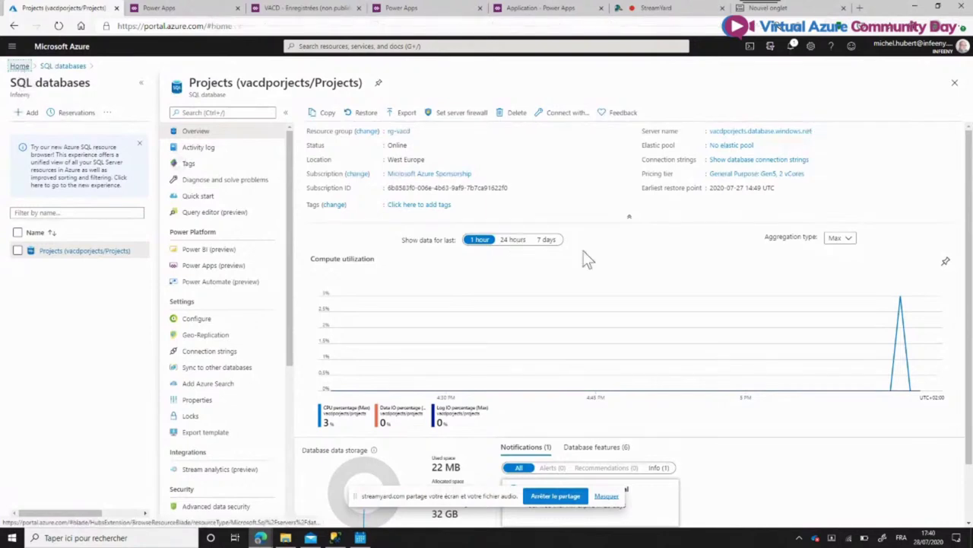
left_click(357, 120)
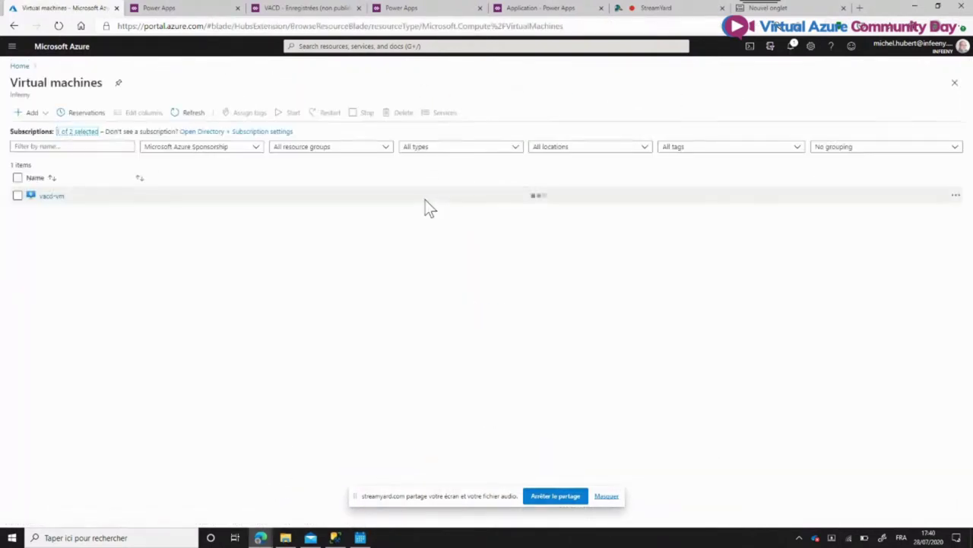
left_click(57, 195)
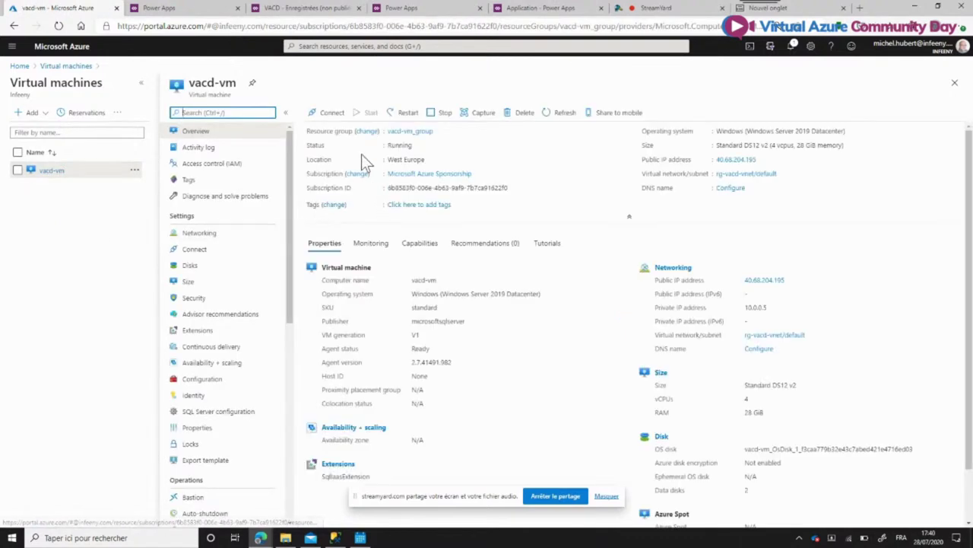
left_click(327, 113)
left_click(330, 131)
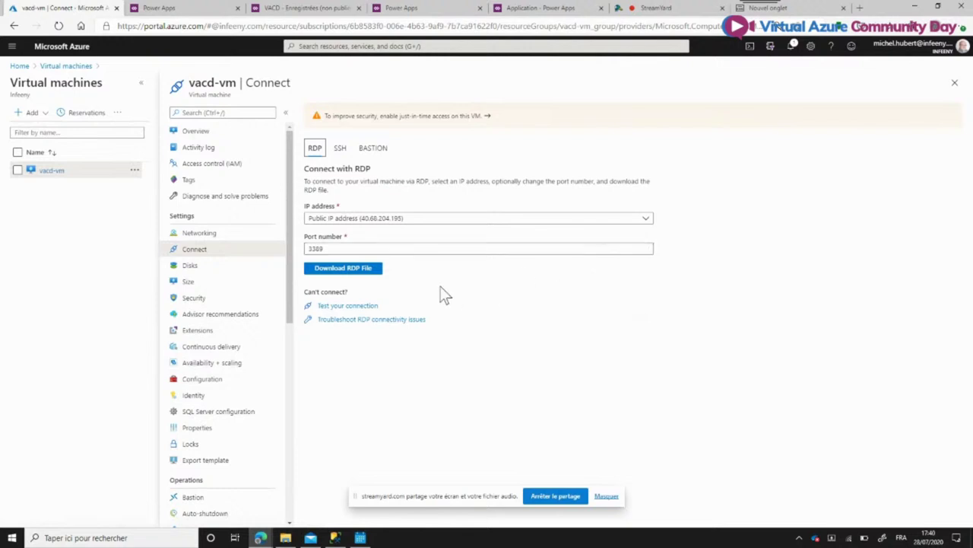
left_click(373, 273)
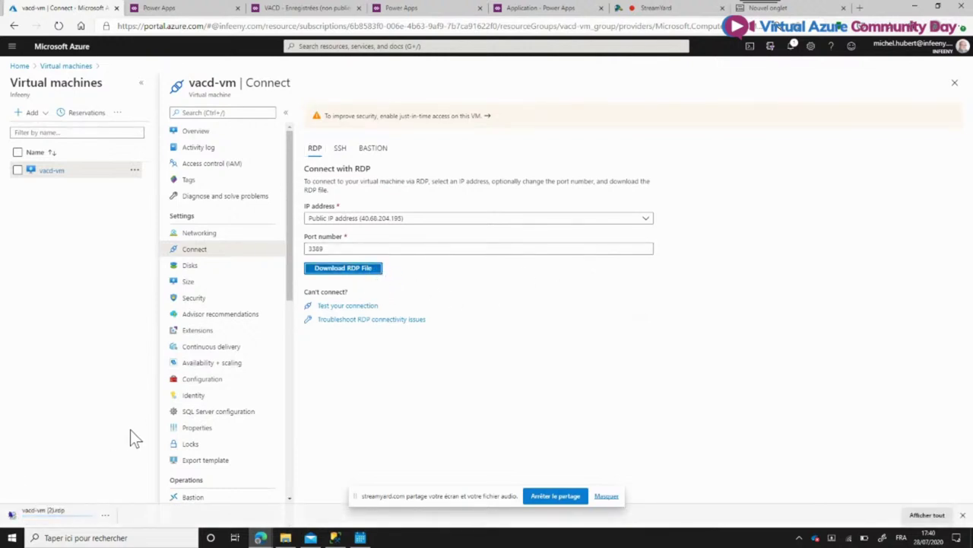
Launch the RDP file, sign in with the VM password, and accept the certificate warning.
left_click(57, 506)
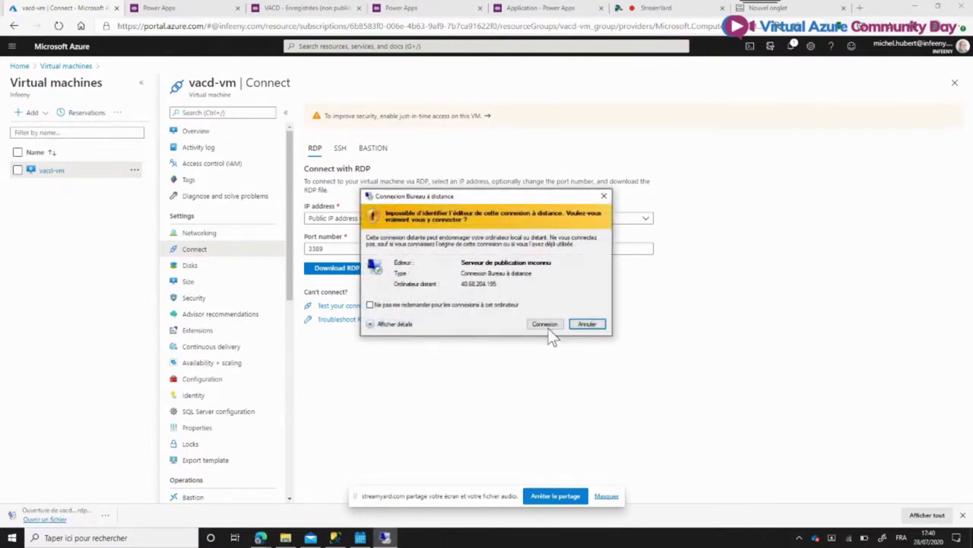
left_click(548, 325)
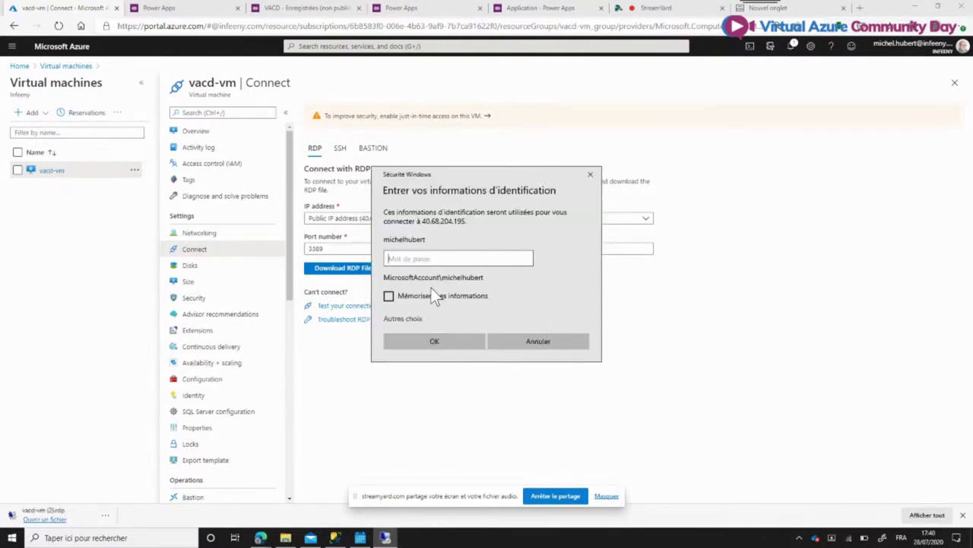
type("**********")
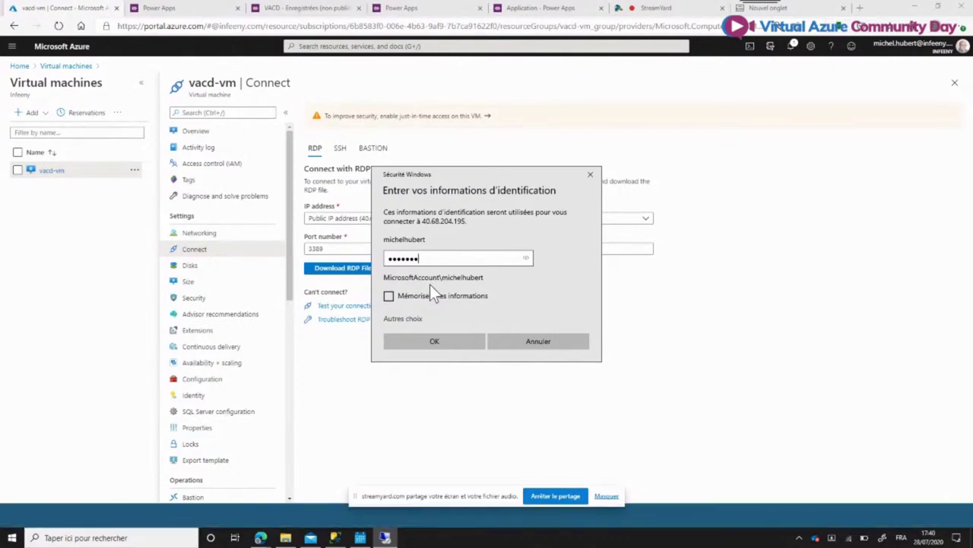
key("Return")
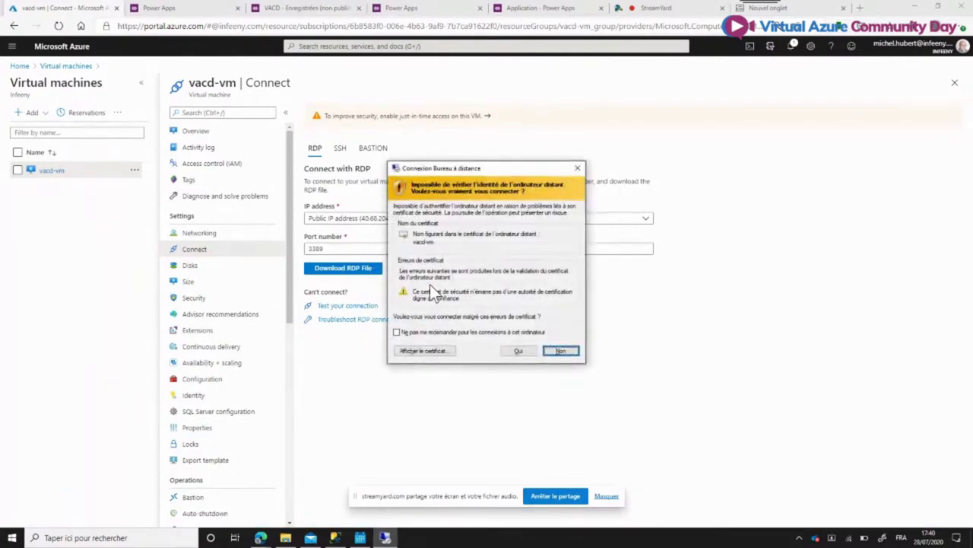
left_click(515, 350)
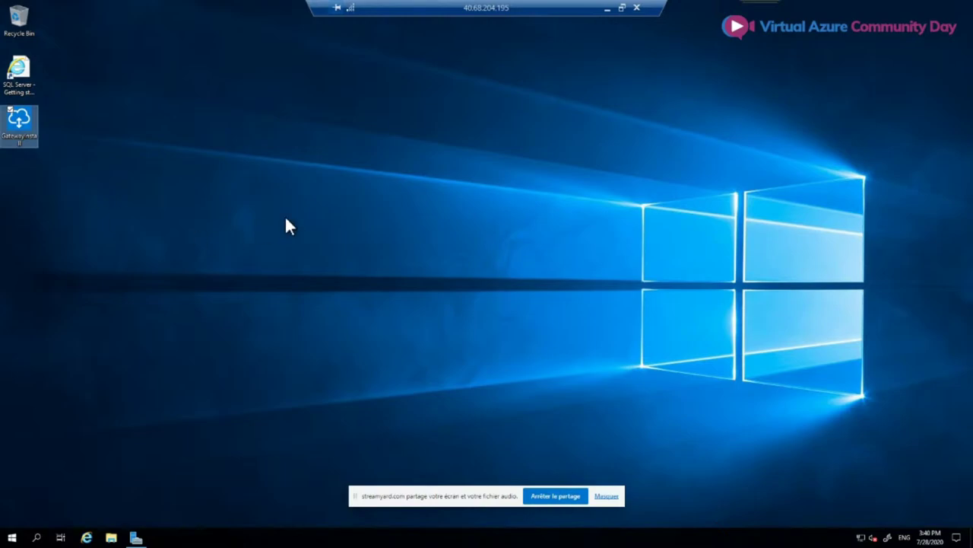
In the Power Apps portal, open Passerelles and start a new gateway to reach its download page.
left_click(606, 8)
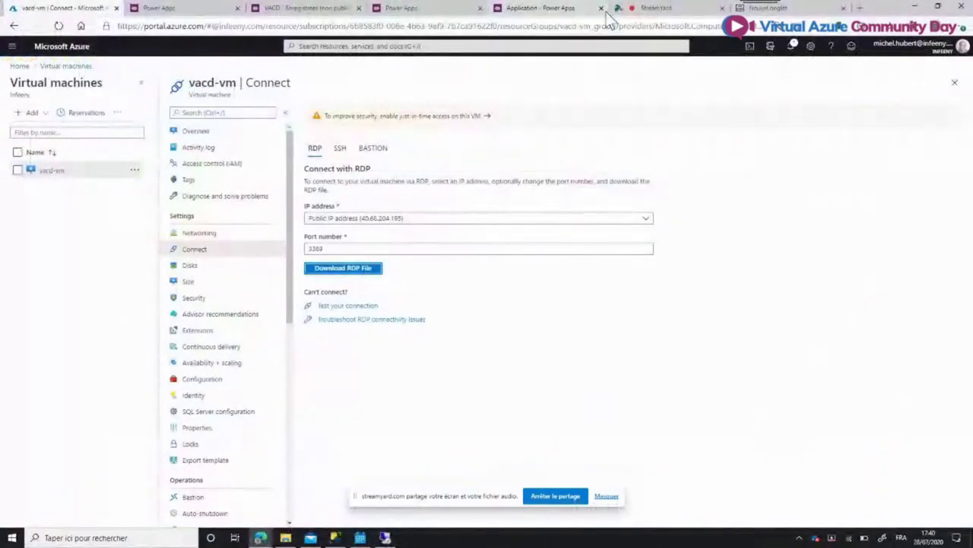
left_click(176, 9)
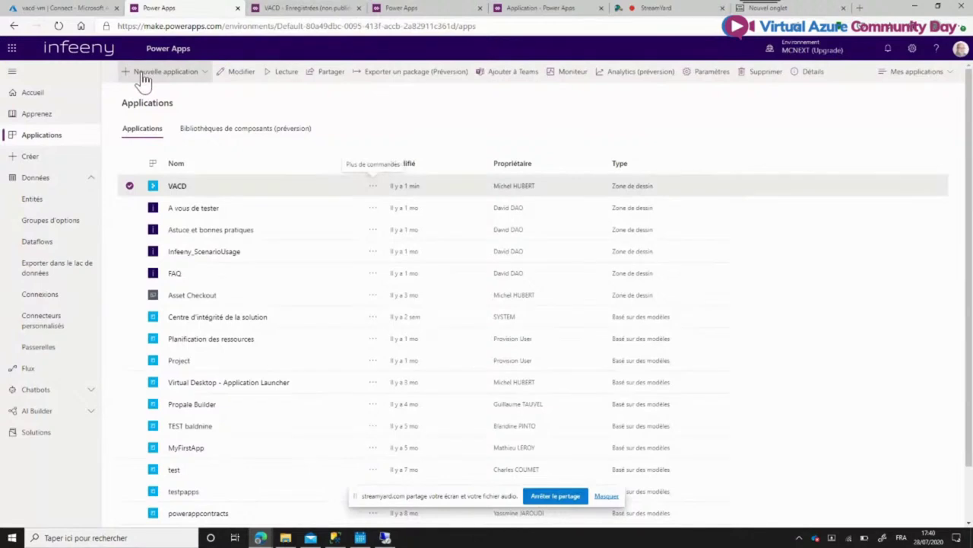
left_click(283, 9)
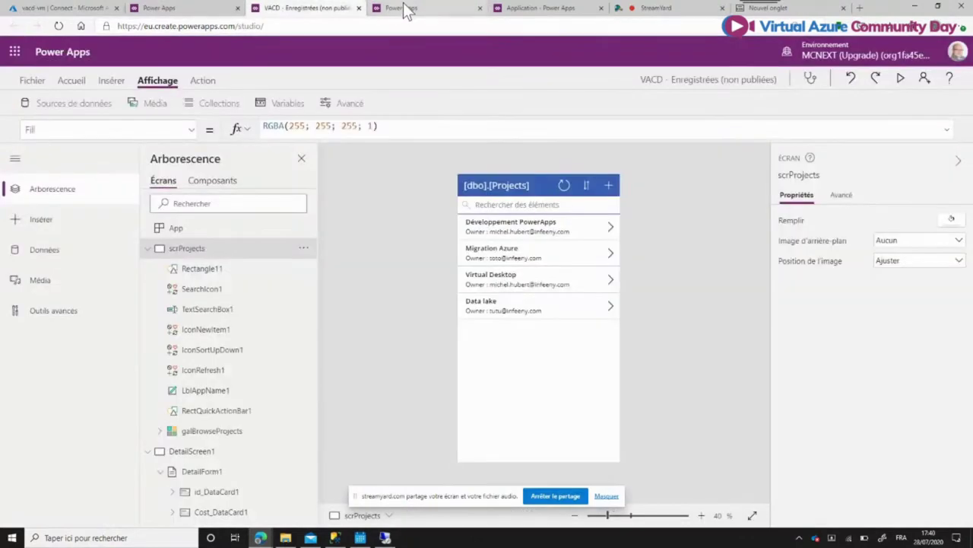
left_click(403, 7)
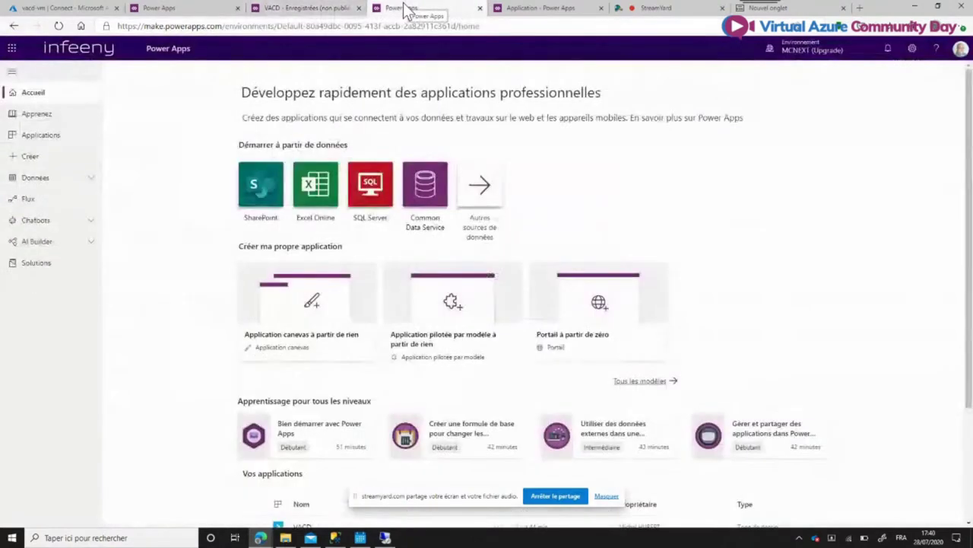
left_click(95, 180)
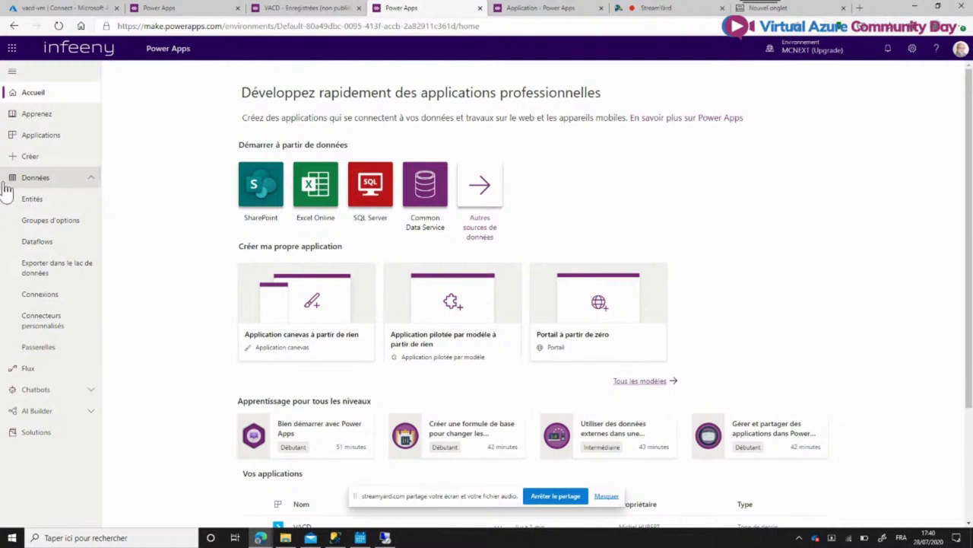
left_click(35, 354)
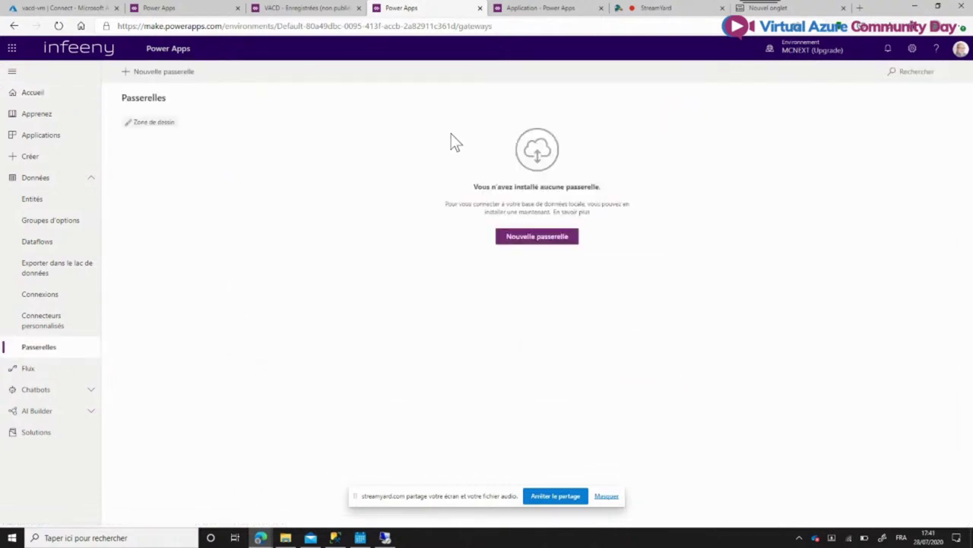
left_click(523, 241)
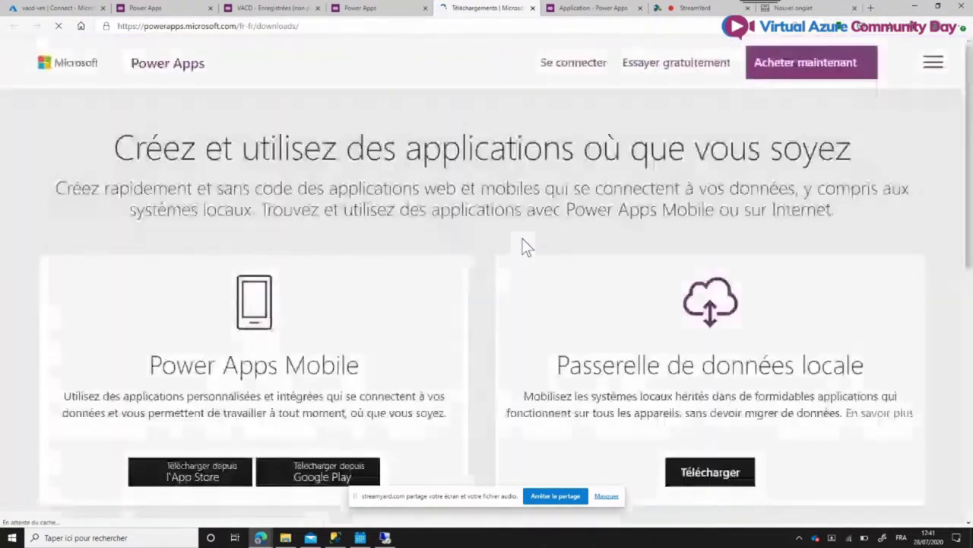
On the vacd-vm desktop, launch the on-premises data gateway installer.
scroll(523, 240, "down", 2)
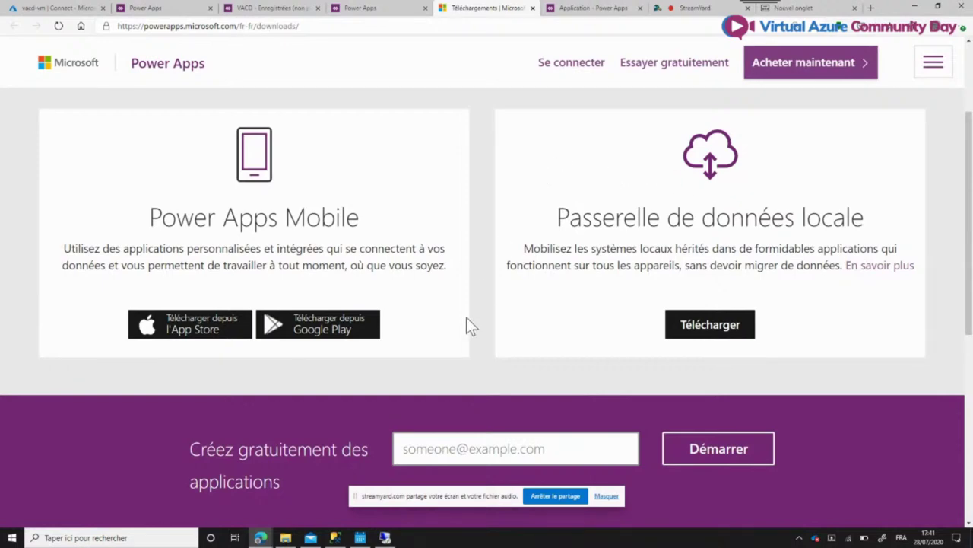
left_click(385, 538)
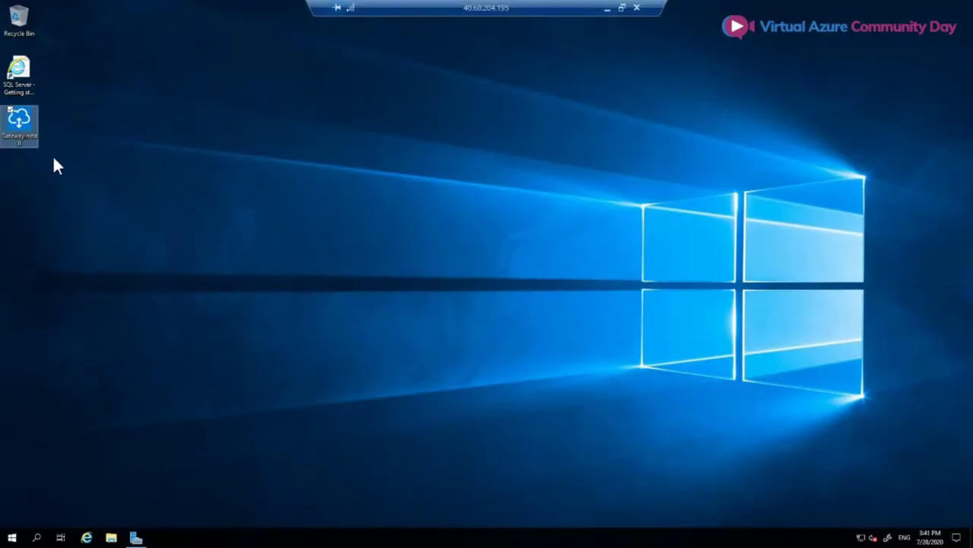
double_click(18, 122)
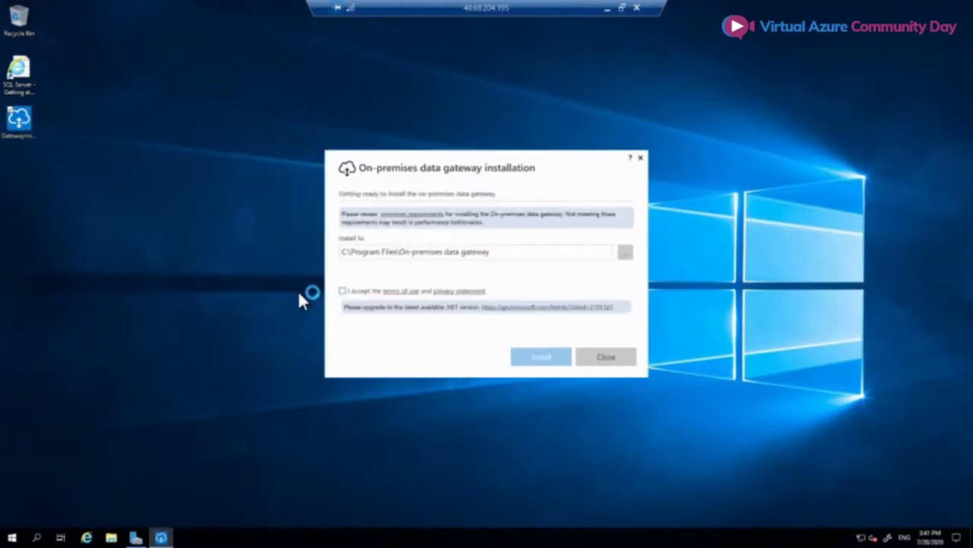
Accept the terms of use and install the gateway into the default folder.
left_click(342, 291)
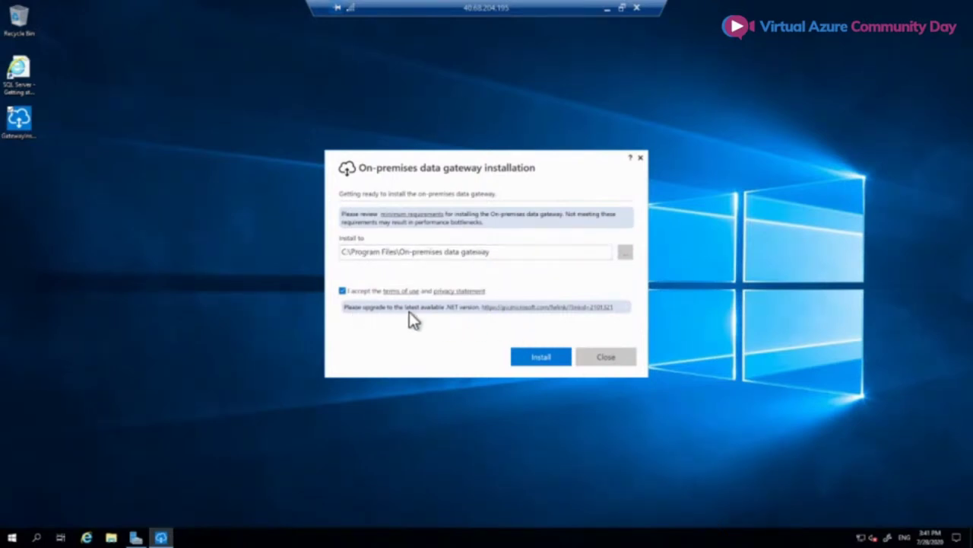
left_click(538, 360)
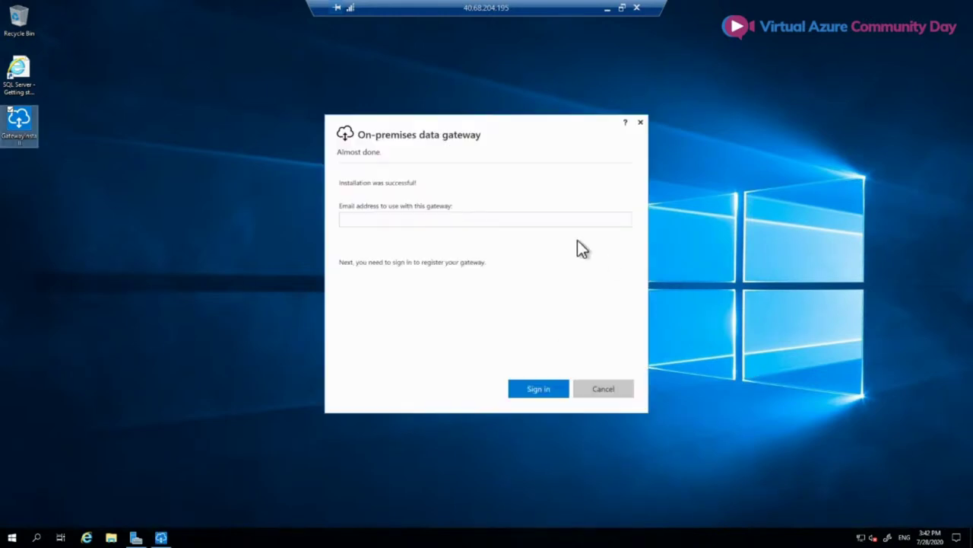
Enter the account e-mail in the installer, switching the keyboard to French, and submit it.
left_click(493, 223)
left_click(493, 225)
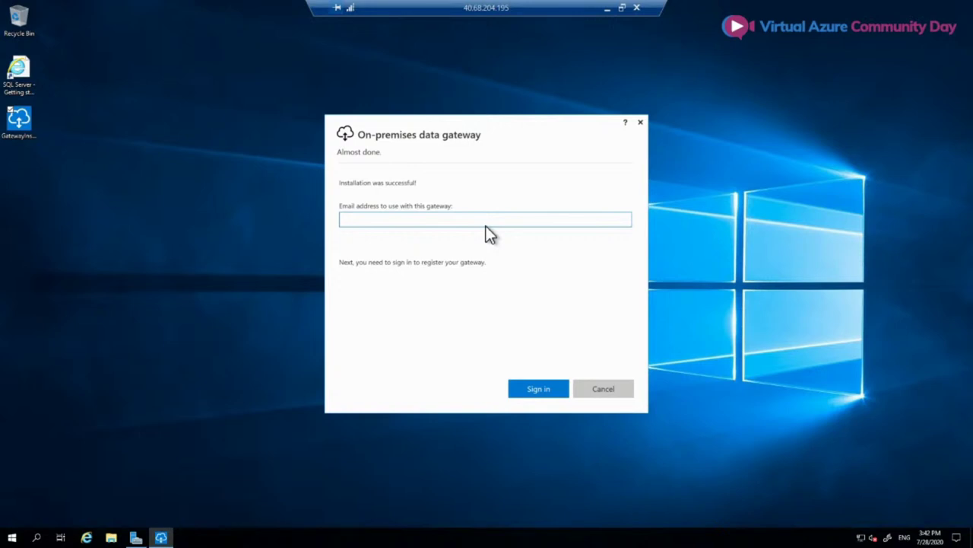
type("admin")
key("BackSpace")
key("BackSpace")
key("BackSpace")
key("BackSpace")
key("BackSpace")
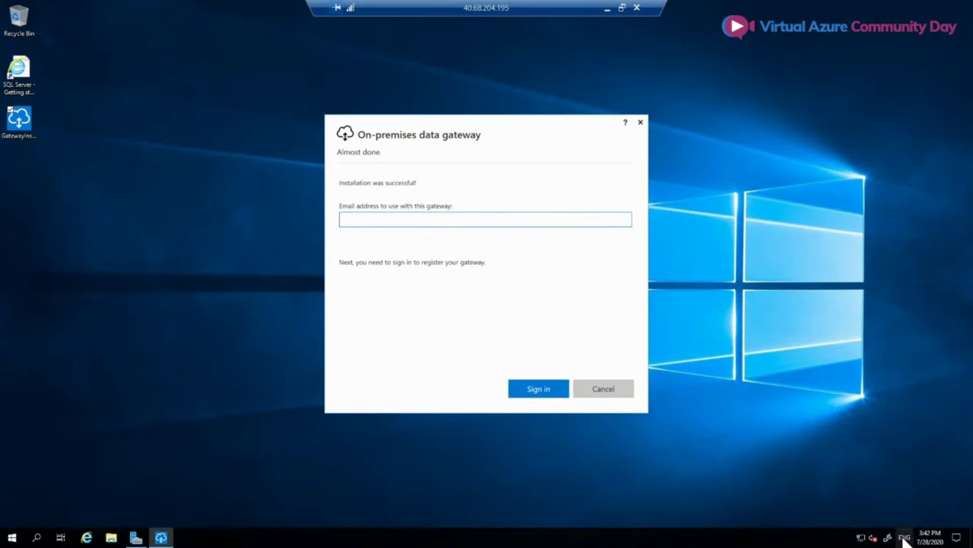
left_click(904, 538)
left_click(893, 482)
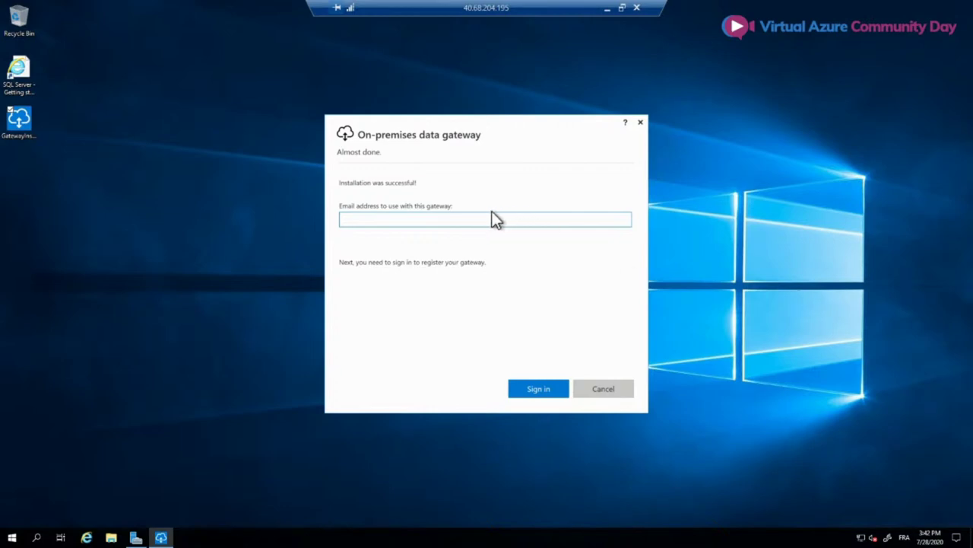
key("Menu")
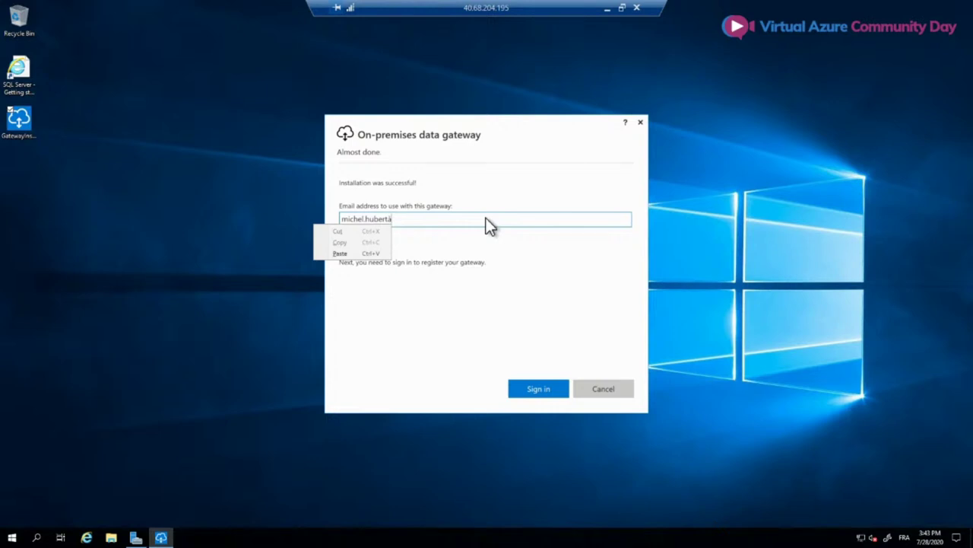
key("Escape")
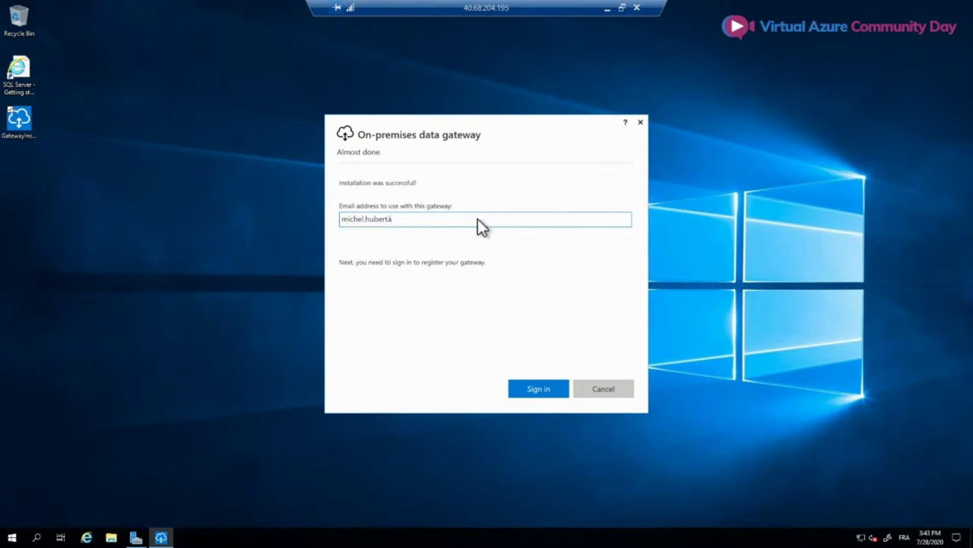
key("Return")
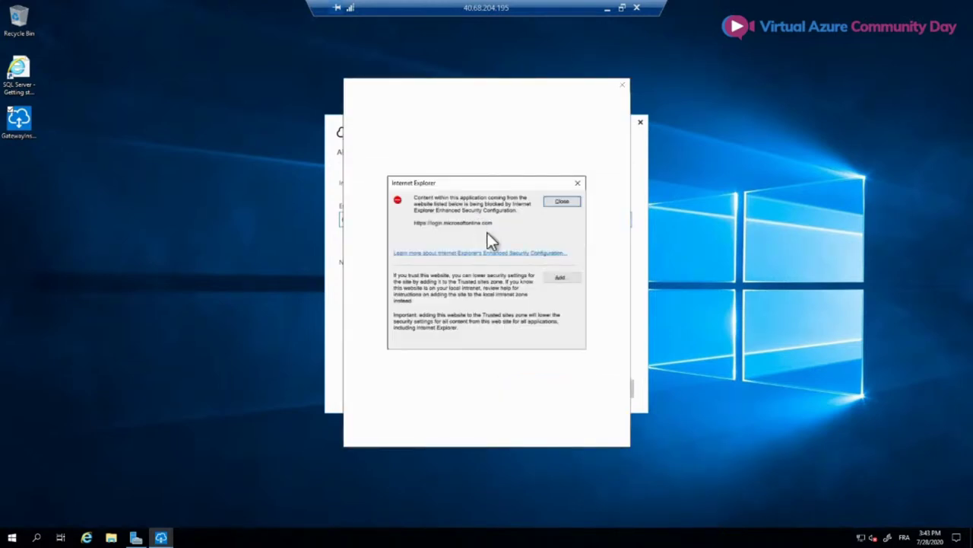
Add login.microsoftonline.com and aadcdn.msftauth.net to Internet Explorer's trusted sites.
left_click(560, 279)
left_click(550, 256)
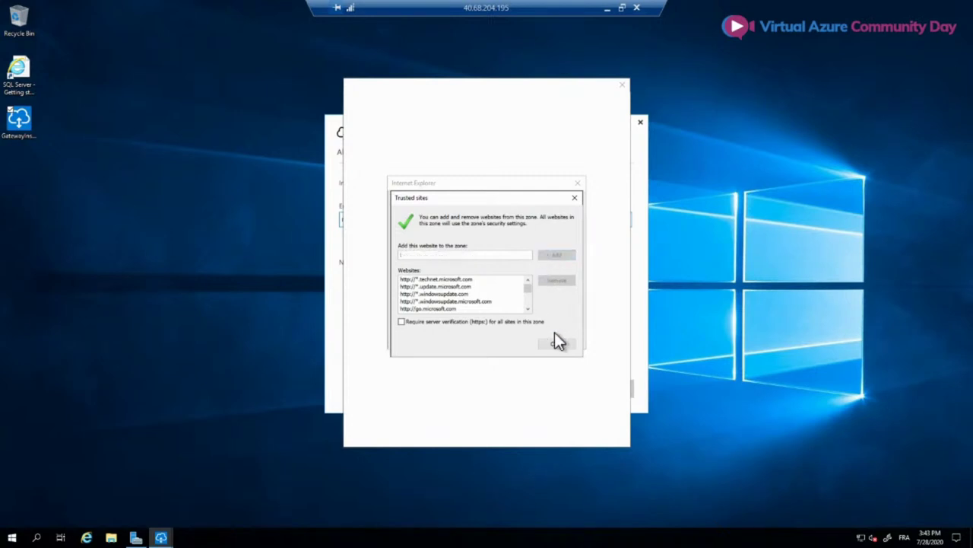
left_click(557, 344)
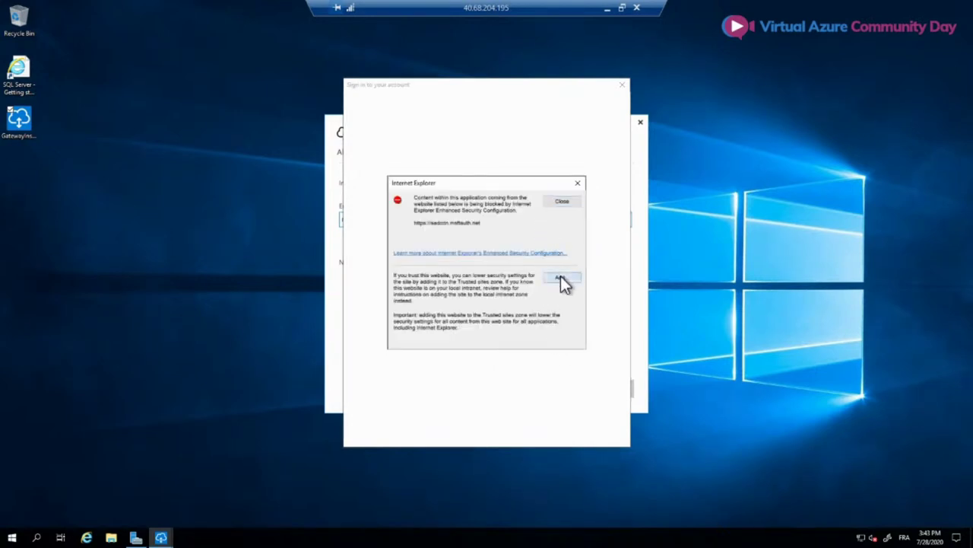
left_click(561, 277)
left_click(550, 257)
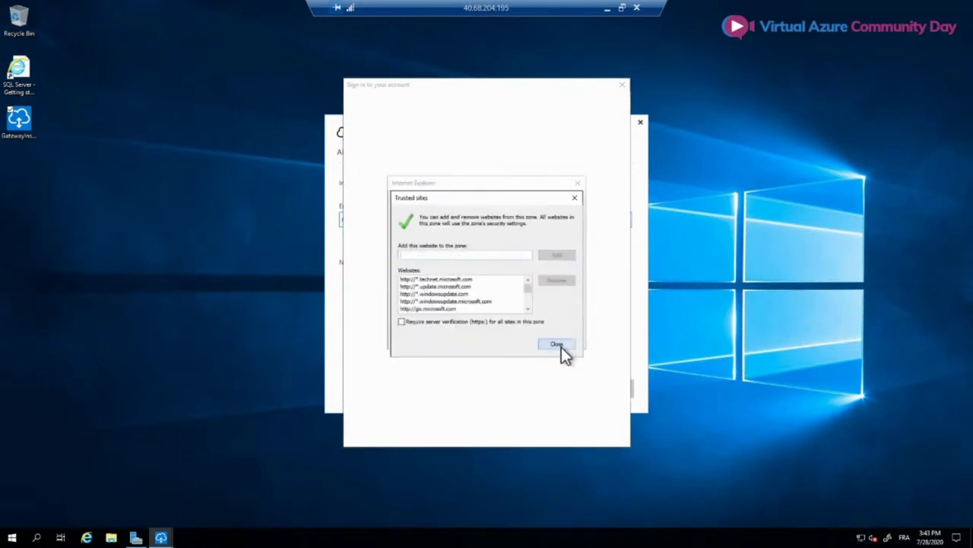
left_click(557, 344)
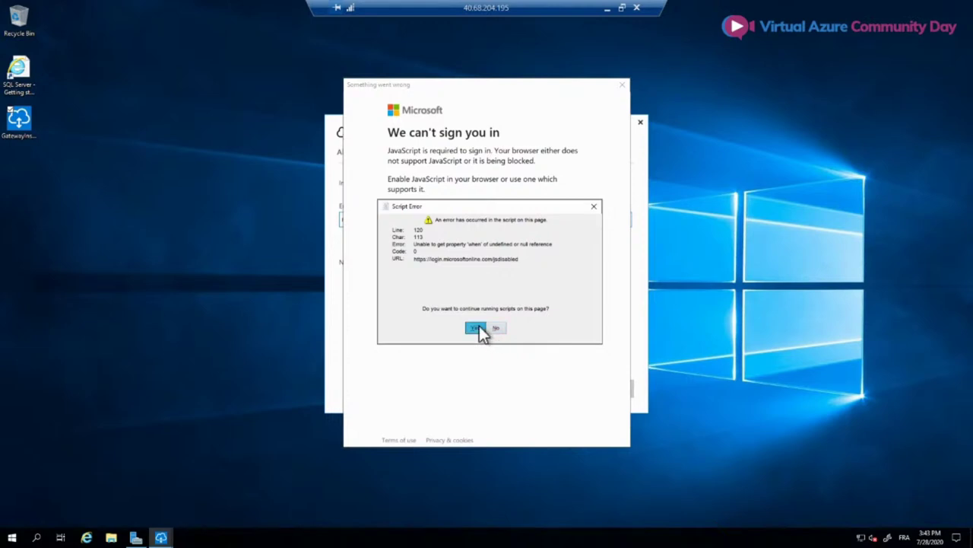
left_click(477, 328)
Retry the sign-in and add the next blocked sign-in site to trusted sites.
left_click(622, 85)
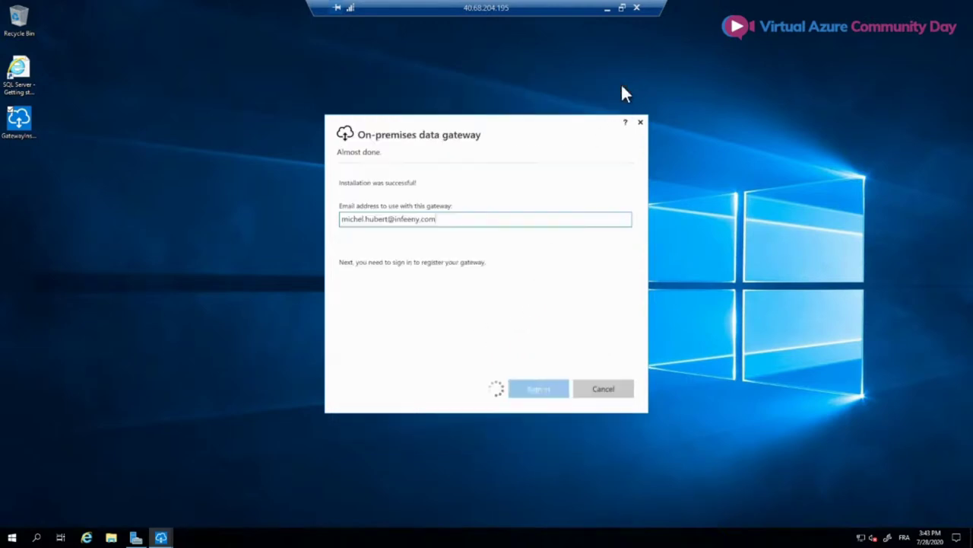
left_click(541, 390)
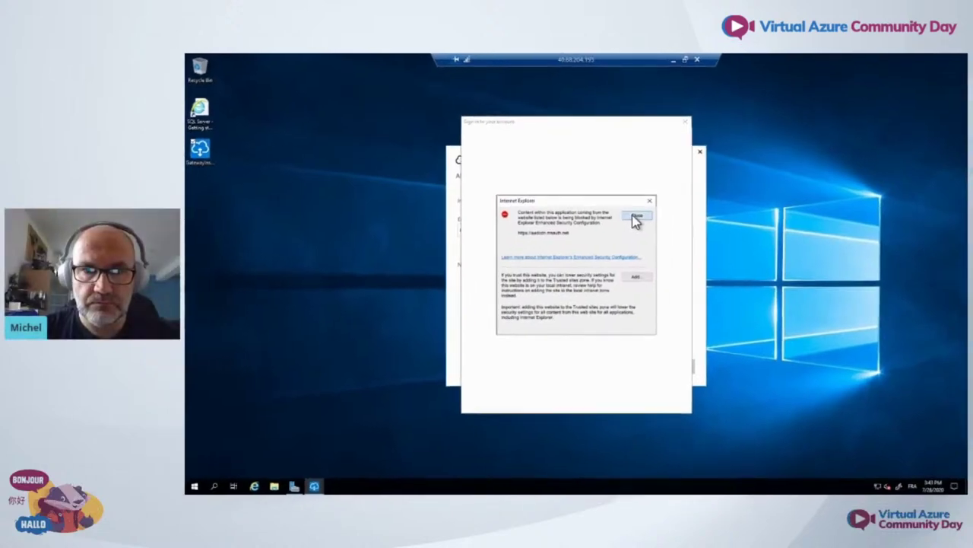
left_click(635, 283)
left_click(631, 257)
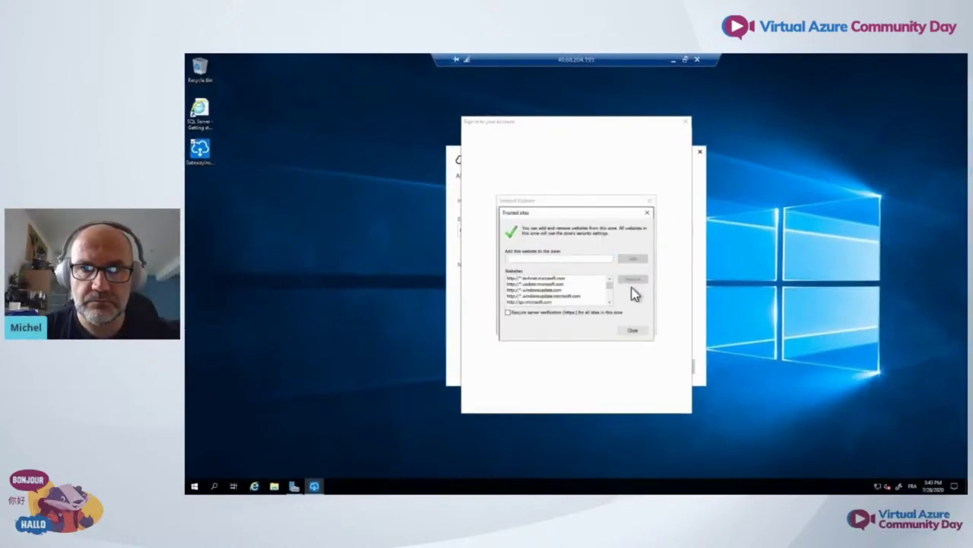
left_click(638, 329)
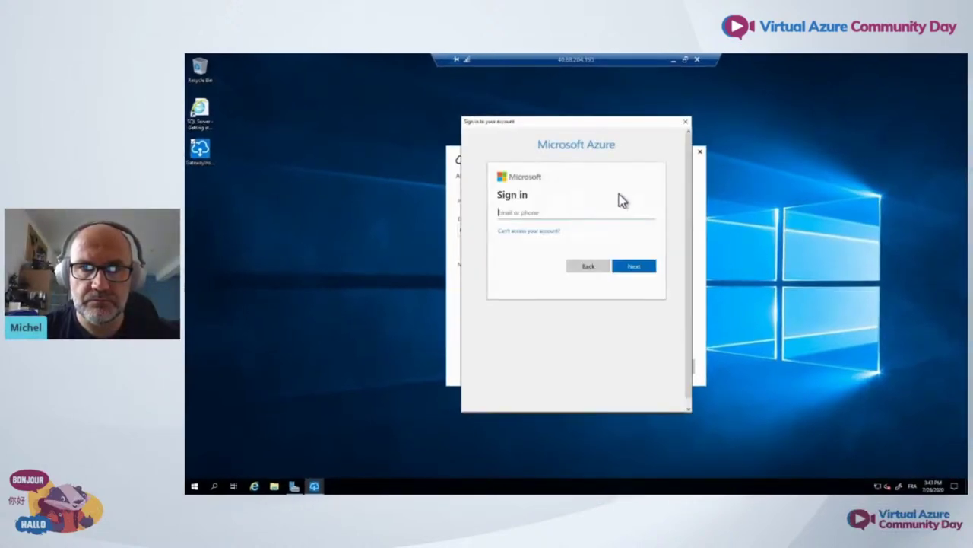
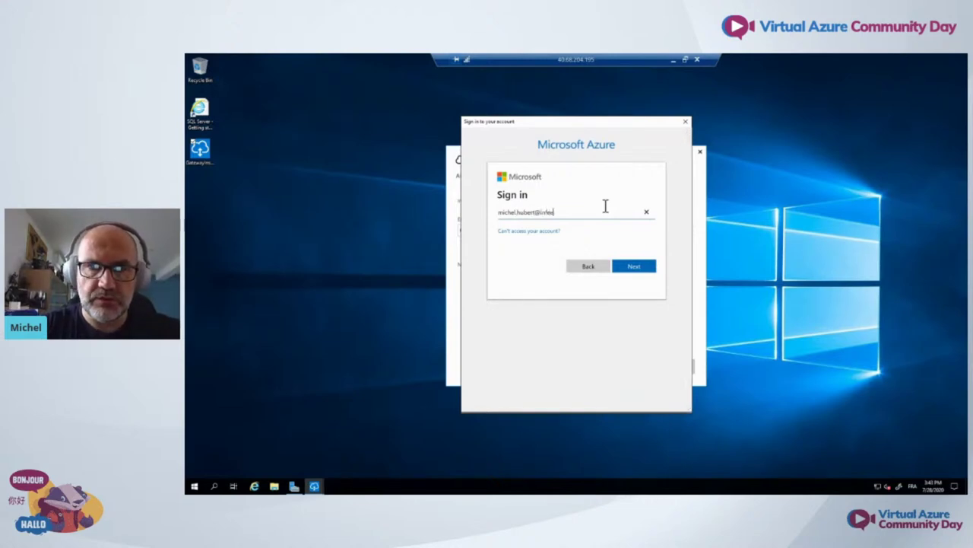
Sign in with the account e-mail, the password, and the texted verification code.
key("Return")
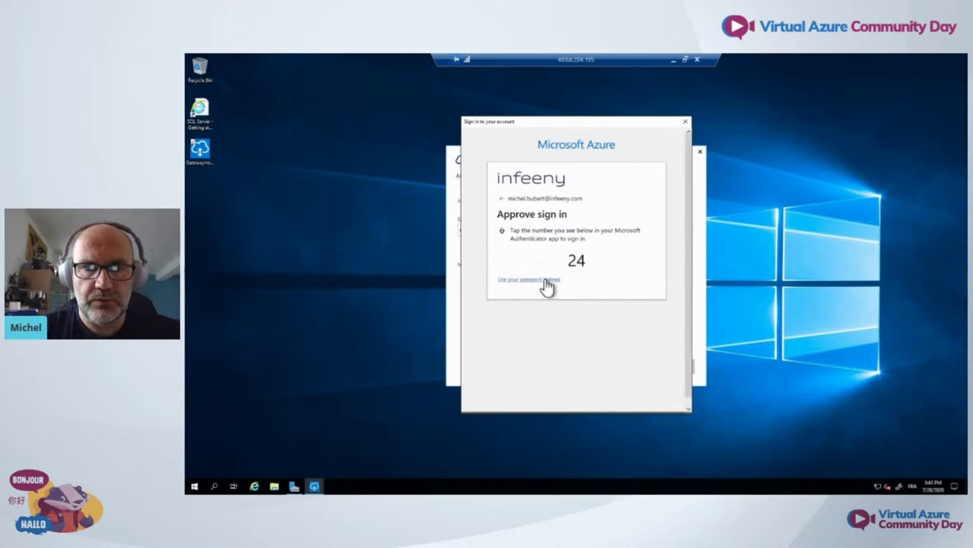
left_click(545, 280)
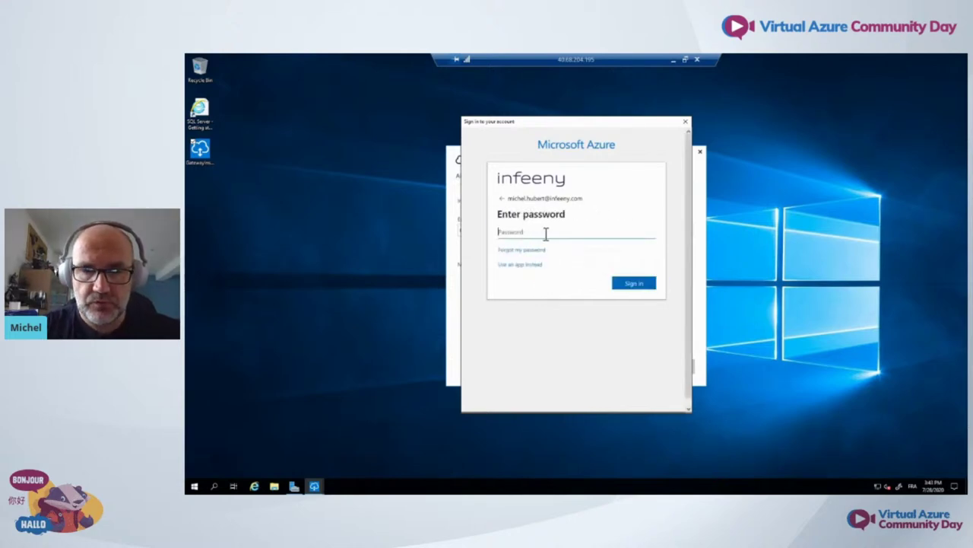
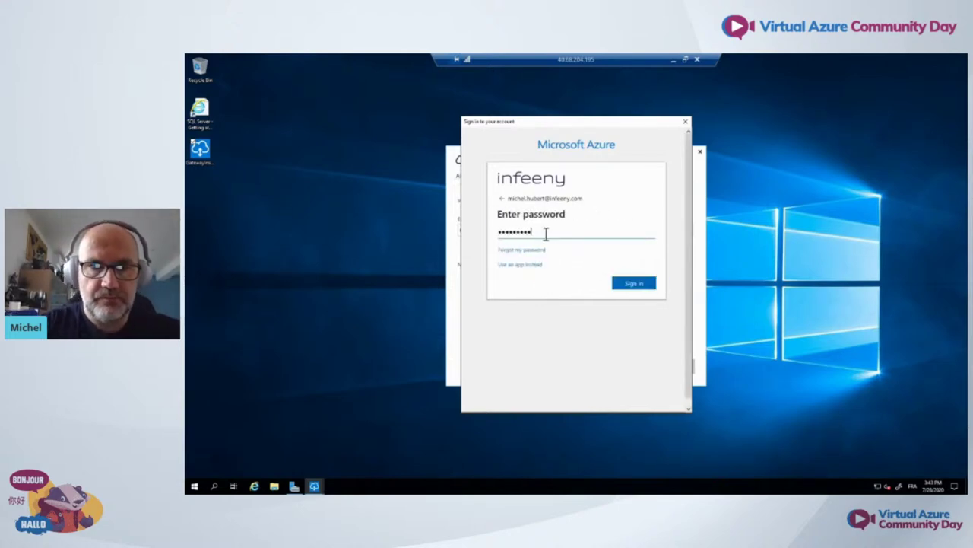
key("Return")
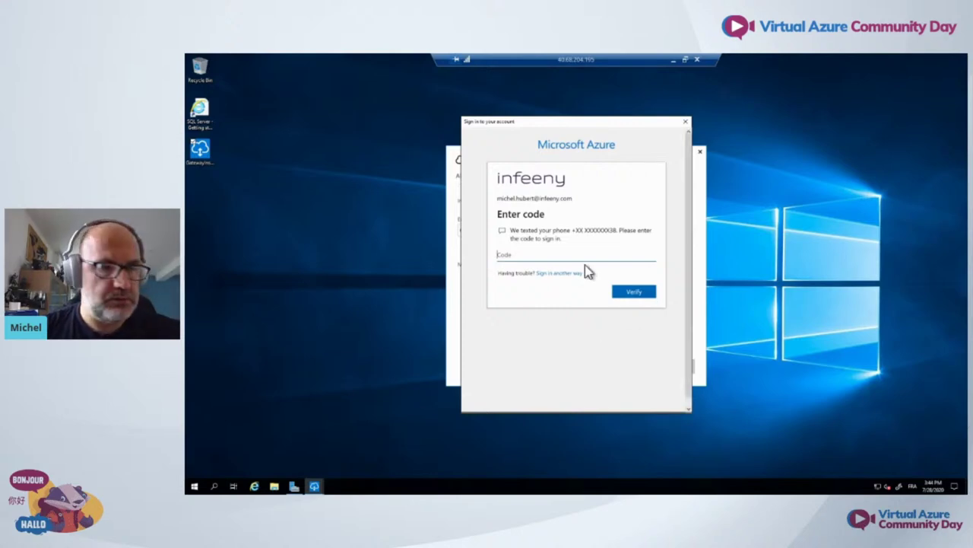
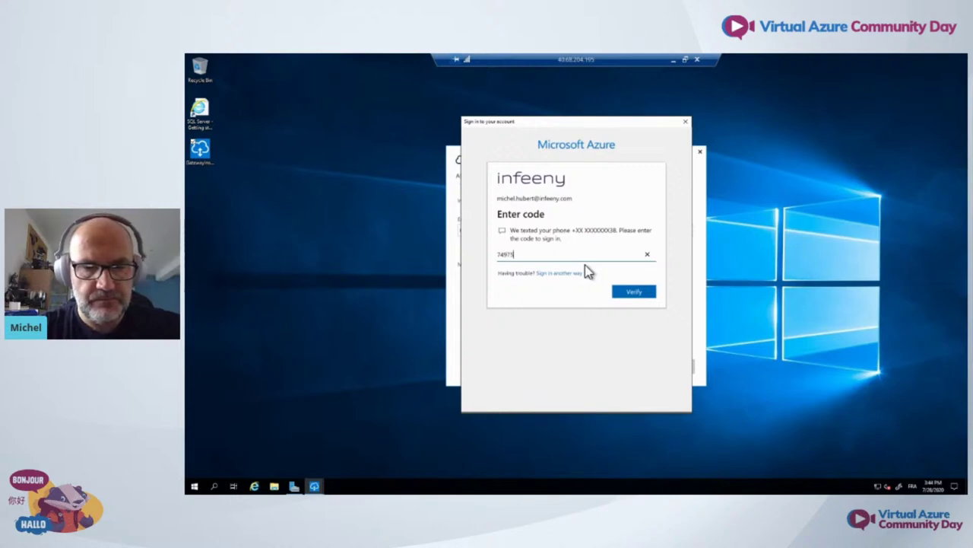
left_click(637, 295)
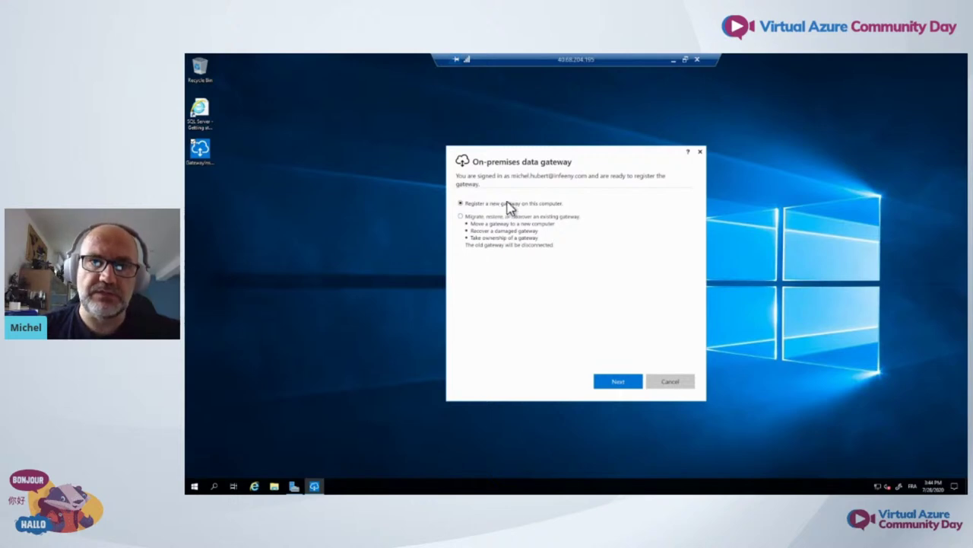
Register a new gateway named VACDGtw with a recovery key entered and confirmed.
left_click(618, 384)
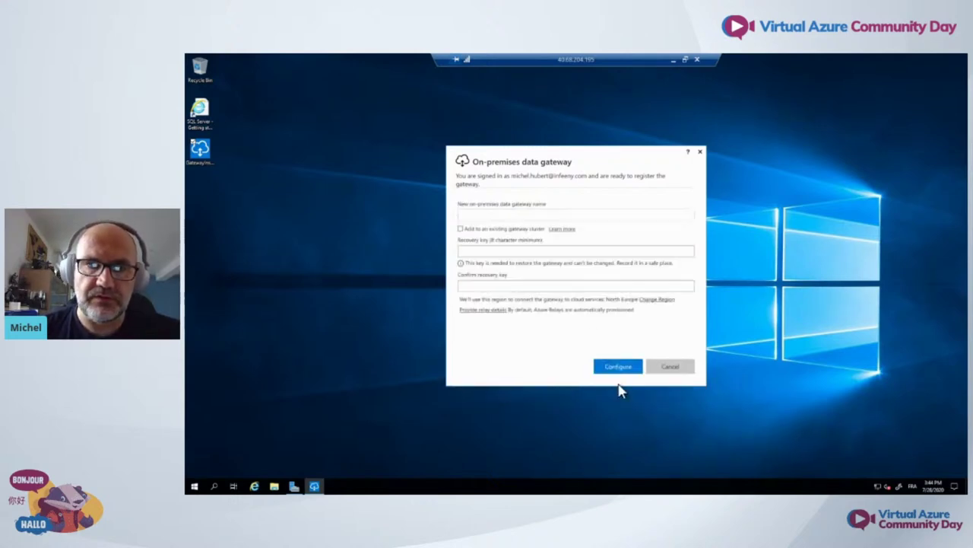
left_click(505, 216)
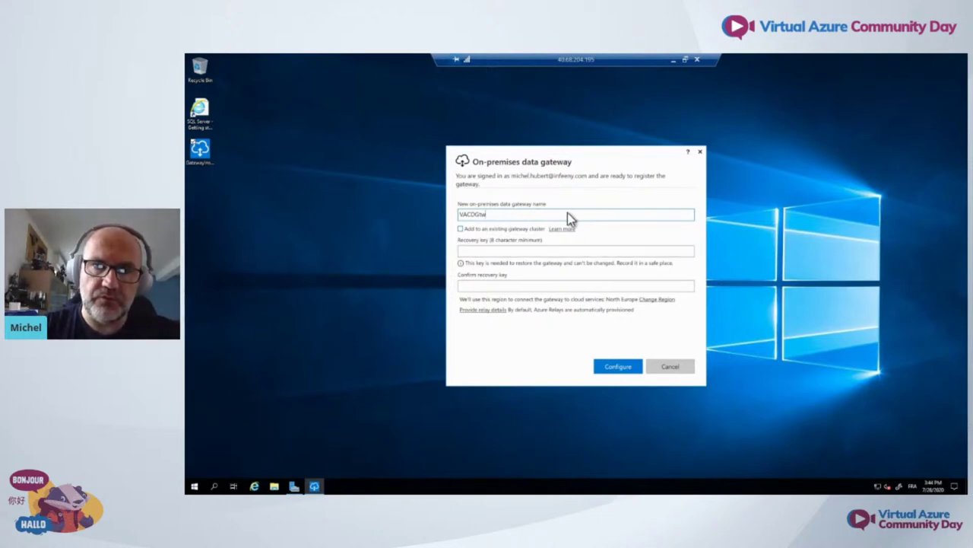
left_click(535, 254)
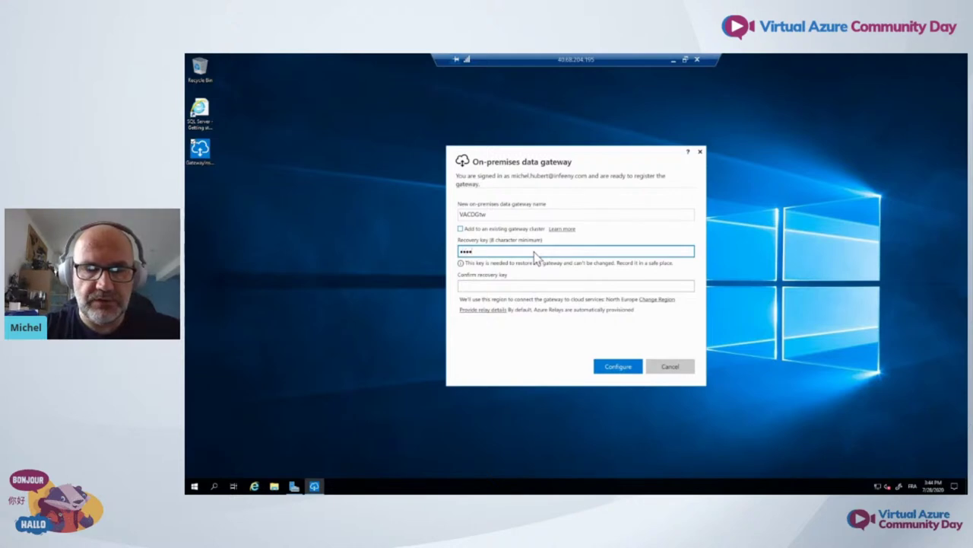
key("Tab")
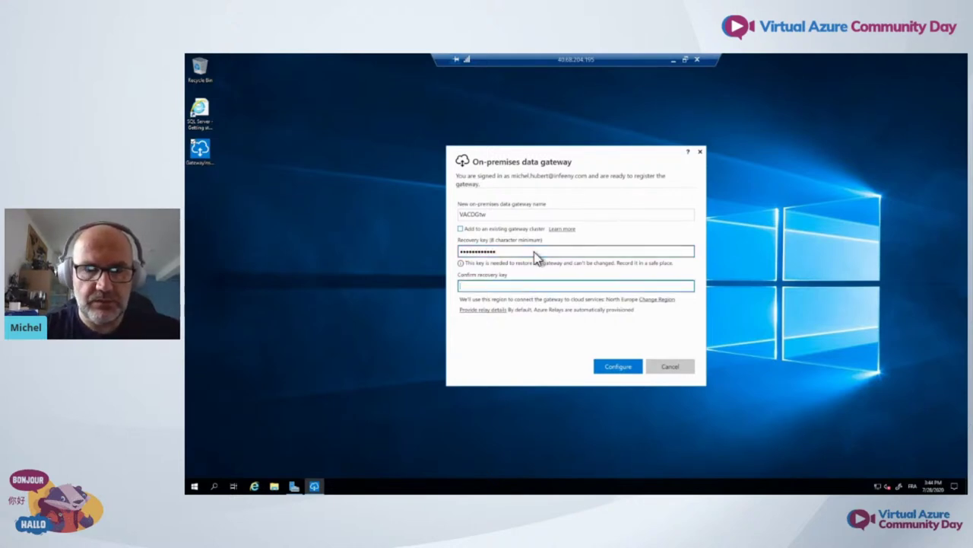
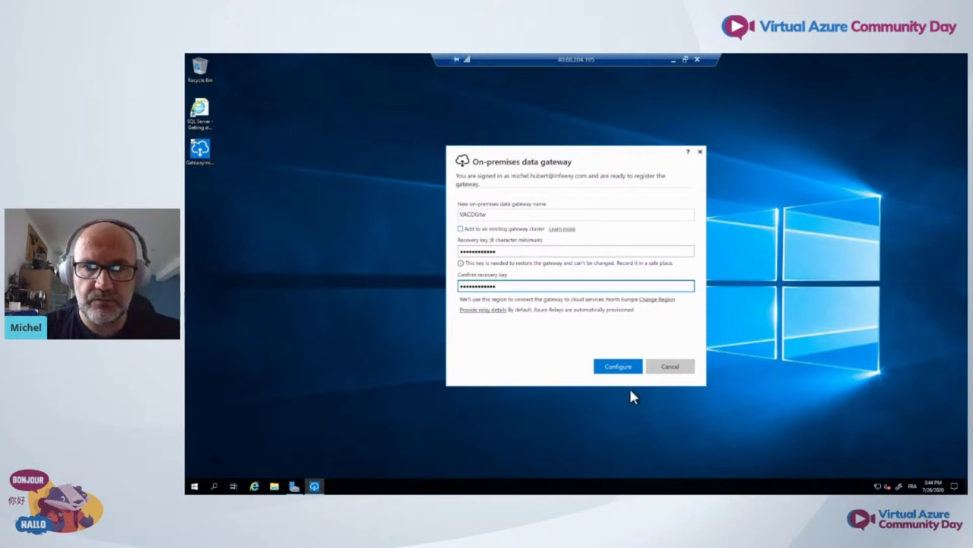
left_click(621, 366)
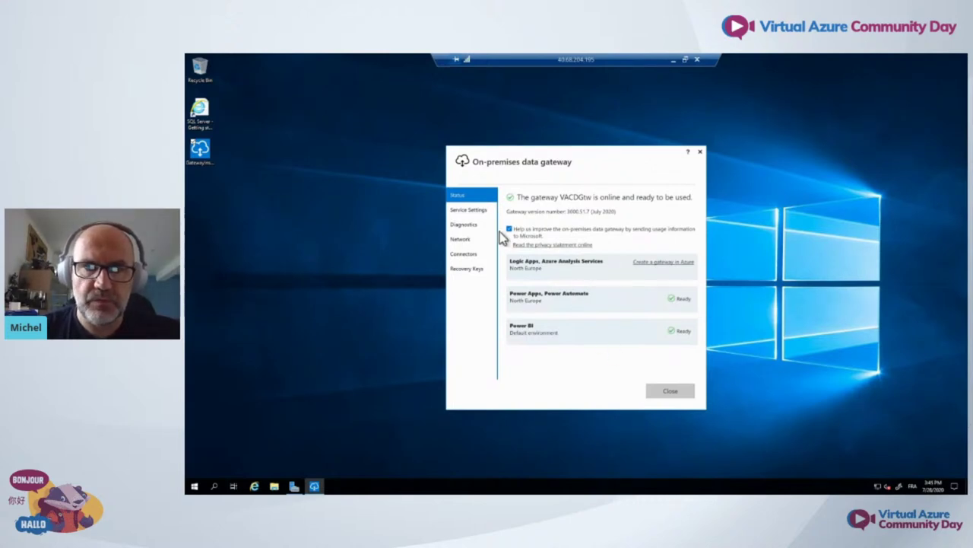
Check the gateway's service, connector and recovery key settings, then close the configurator.
left_click(472, 212)
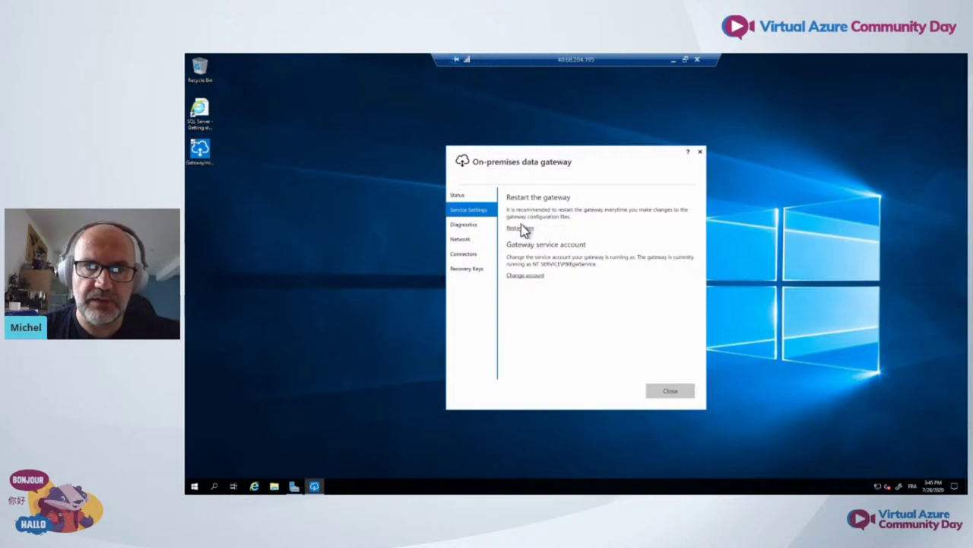
left_click(474, 256)
left_click(474, 268)
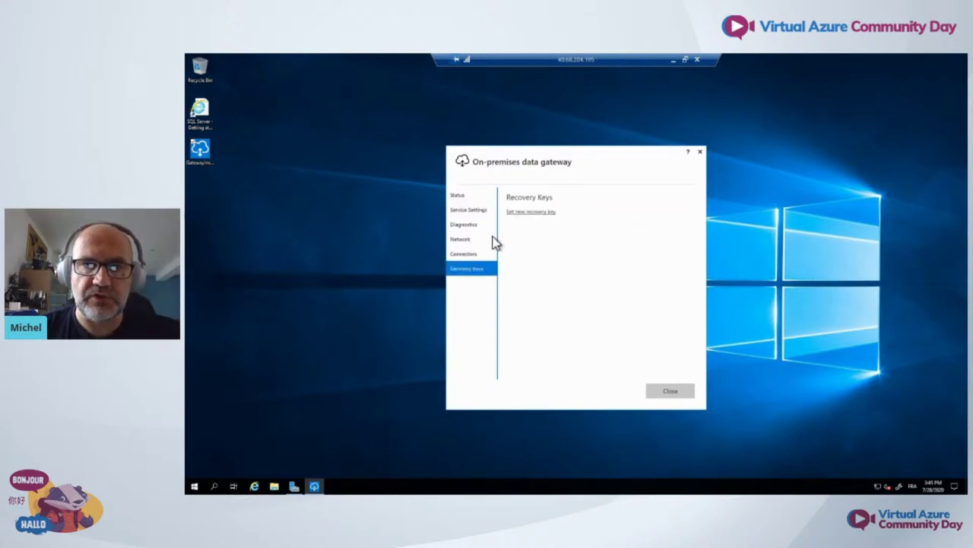
left_click(667, 392)
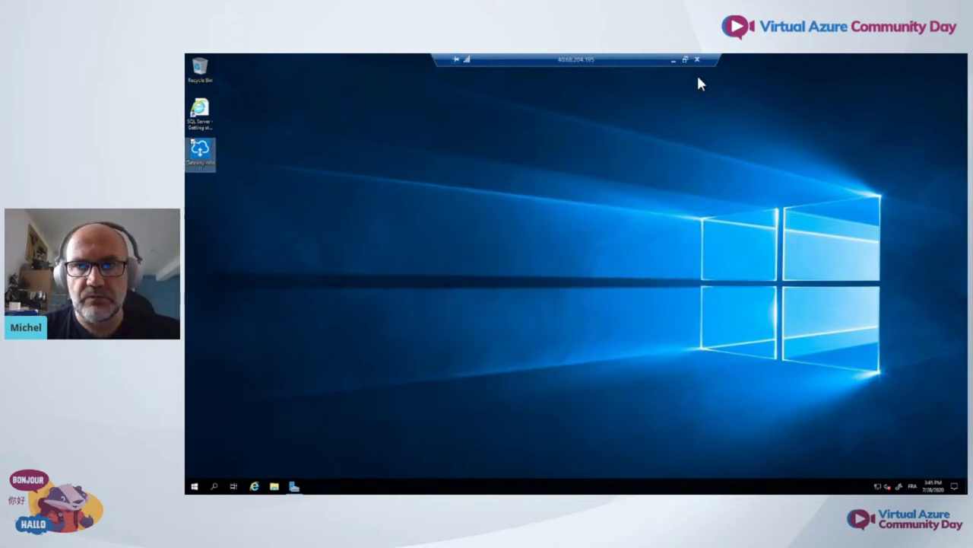
Back in the VACD app in Studio, show its SQL data sources.
left_click(673, 60)
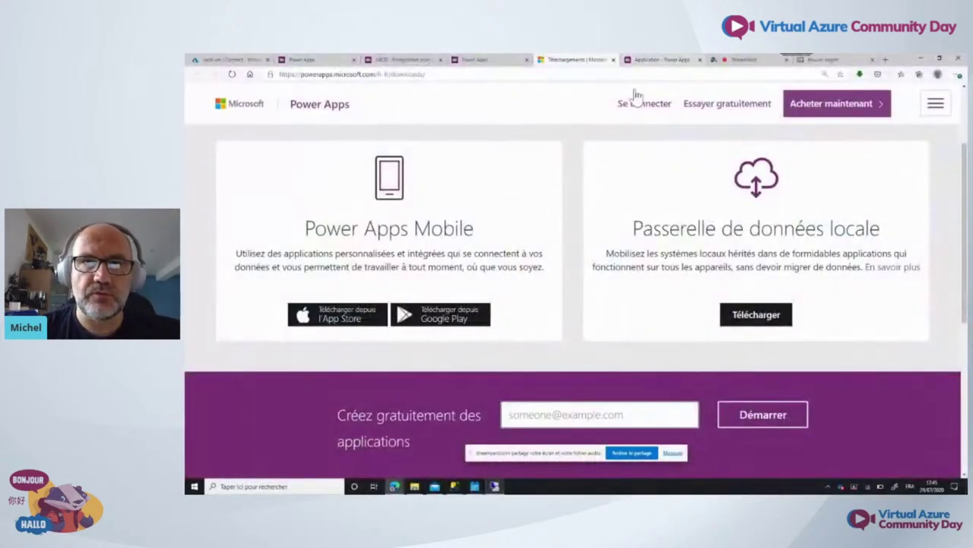
left_click(645, 61)
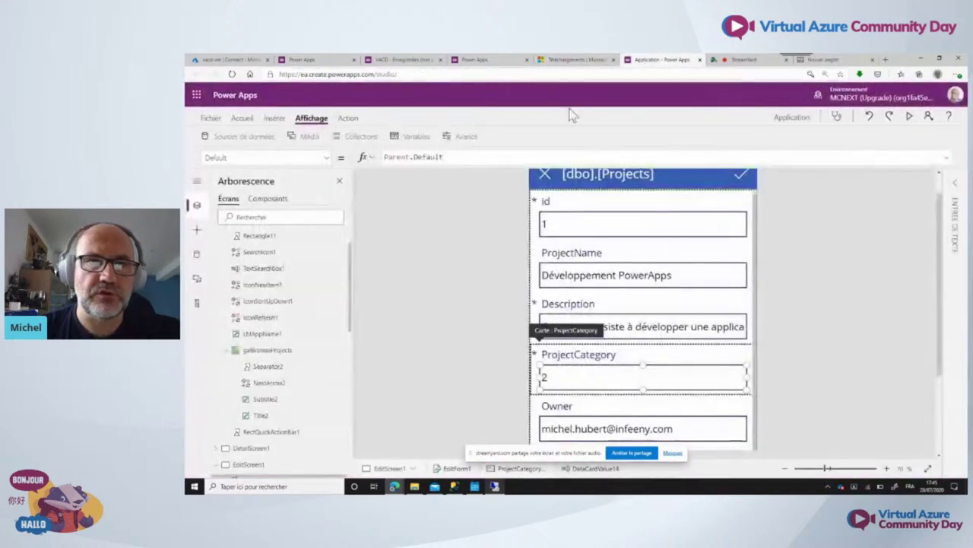
left_click(197, 181)
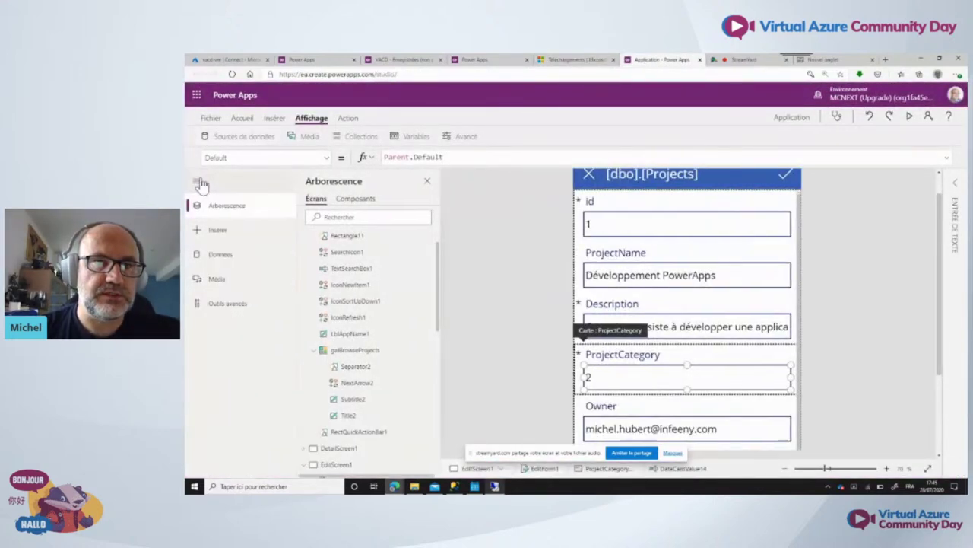
left_click(271, 266)
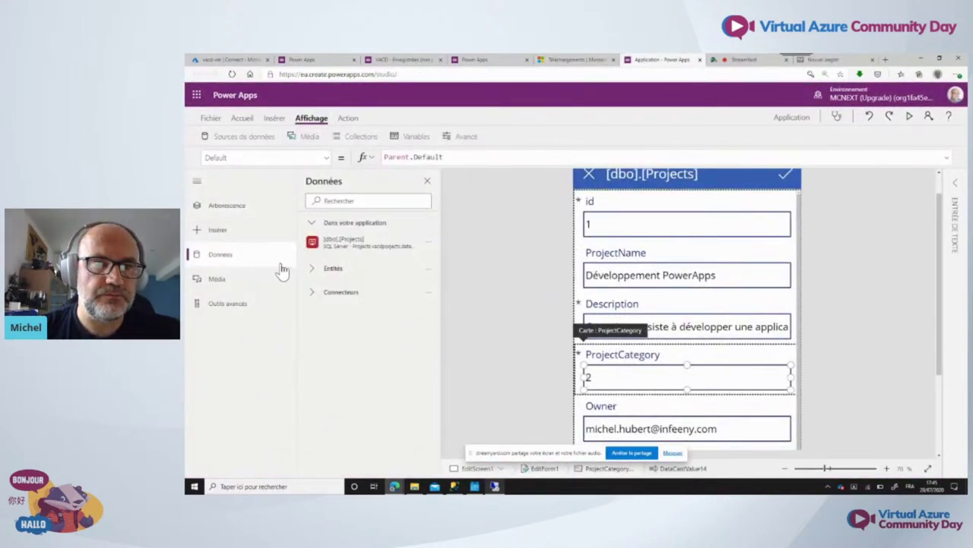
left_click(334, 62)
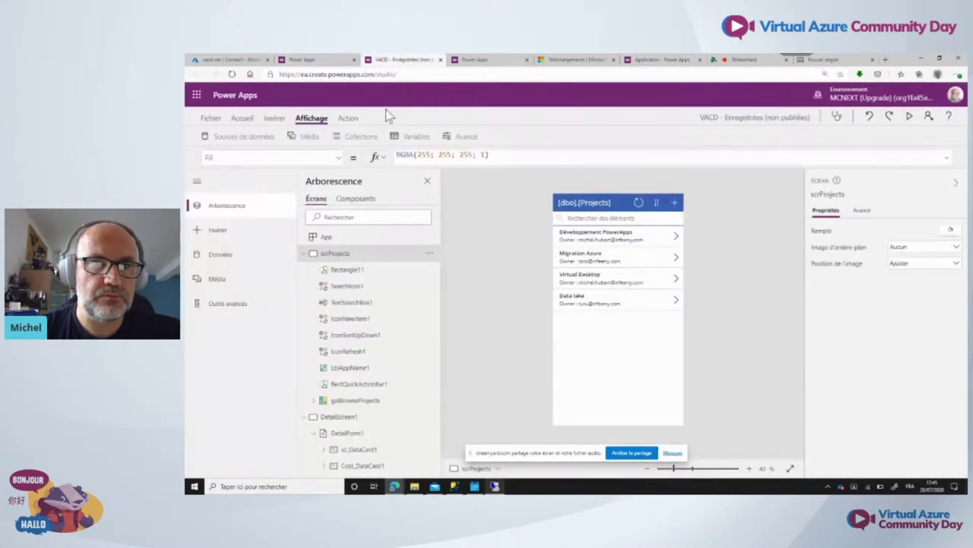
left_click(200, 185)
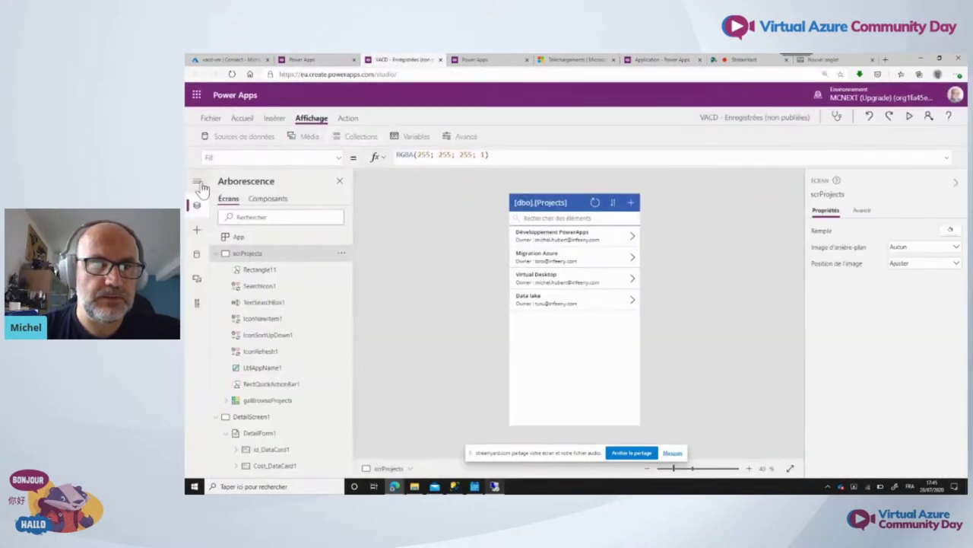
left_click(199, 185)
left_click(244, 262)
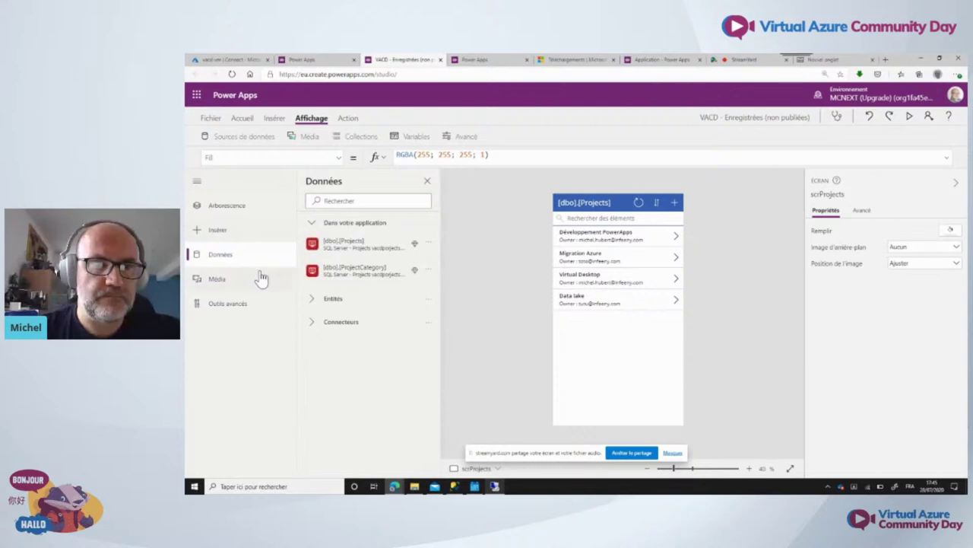
List the available connectors, then bring up the Power Apps gateways page listing VACDGtw.
left_click(314, 326)
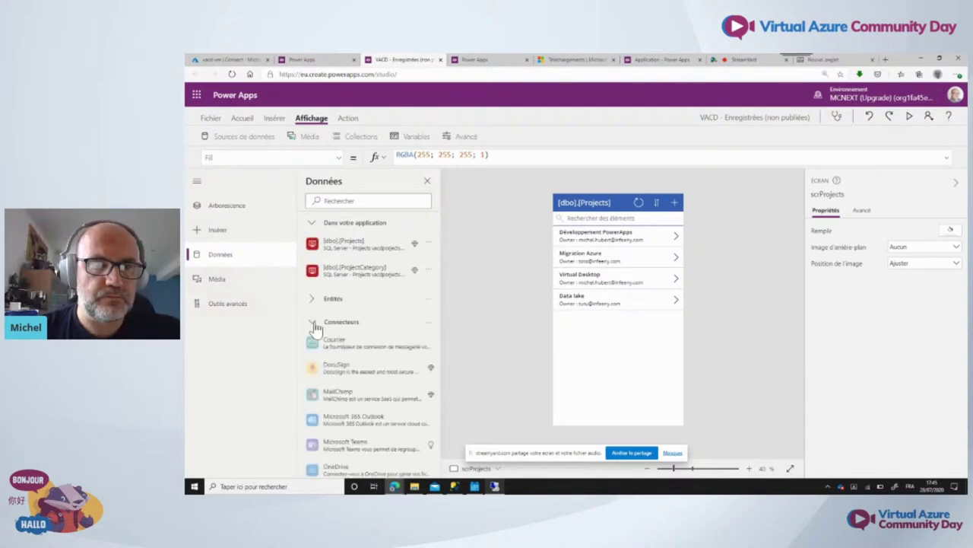
left_click(272, 259)
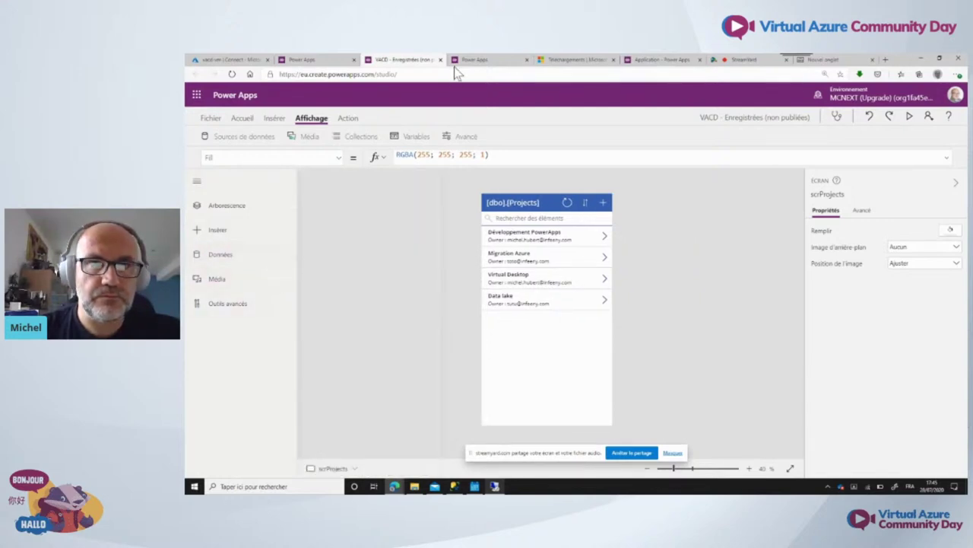
left_click(468, 59)
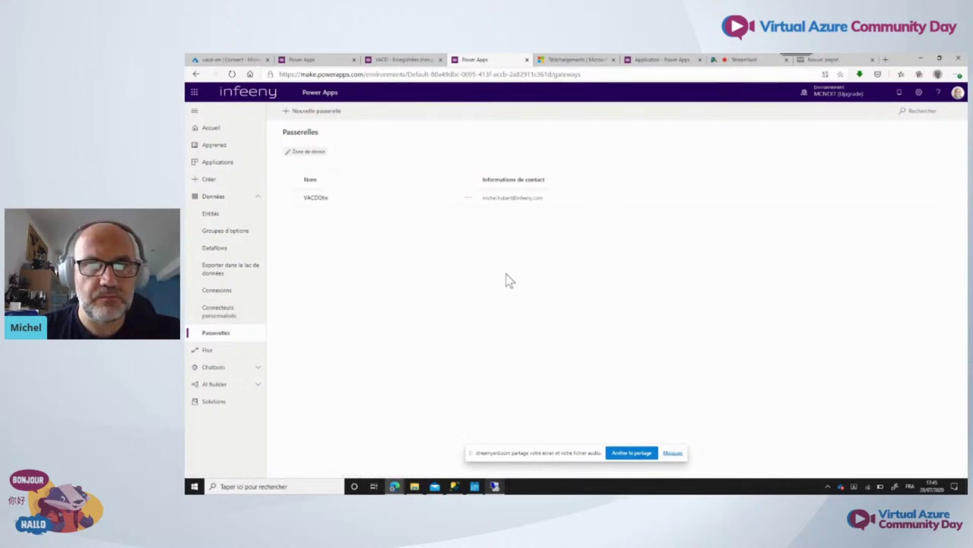
Zoom the Passerelles page in two levels and scroll down to the VACDGtw gateway entry.
key("ctrl+plus")
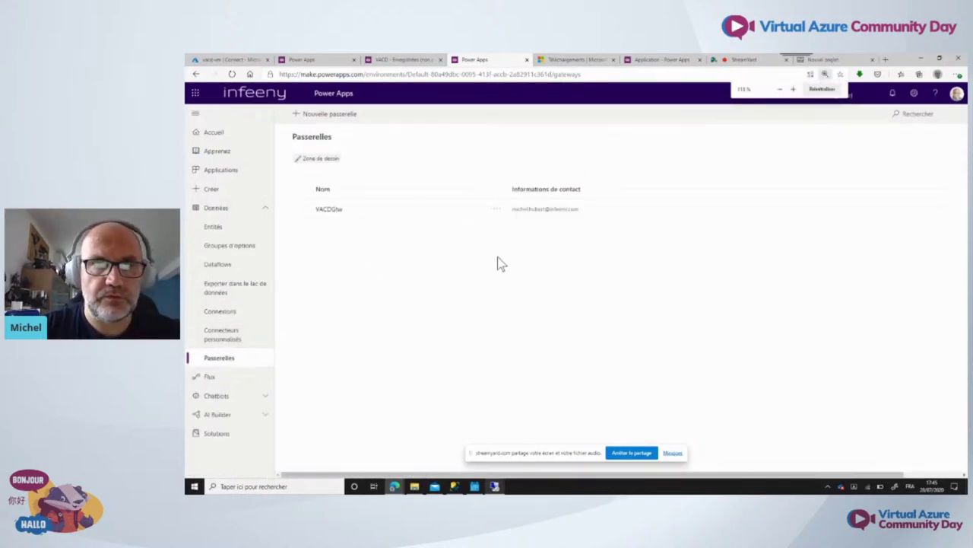
key("ctrl+plus")
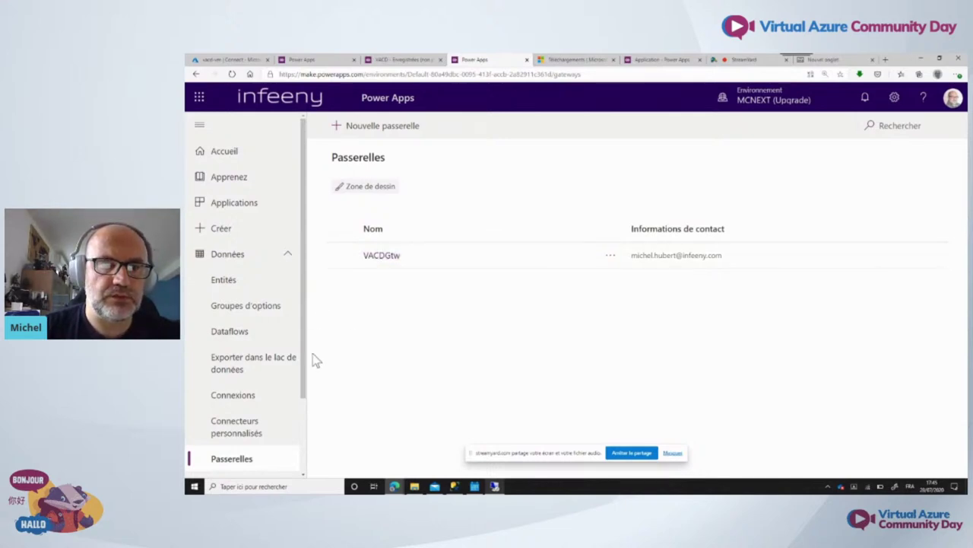
scroll(306, 347, "down", 1)
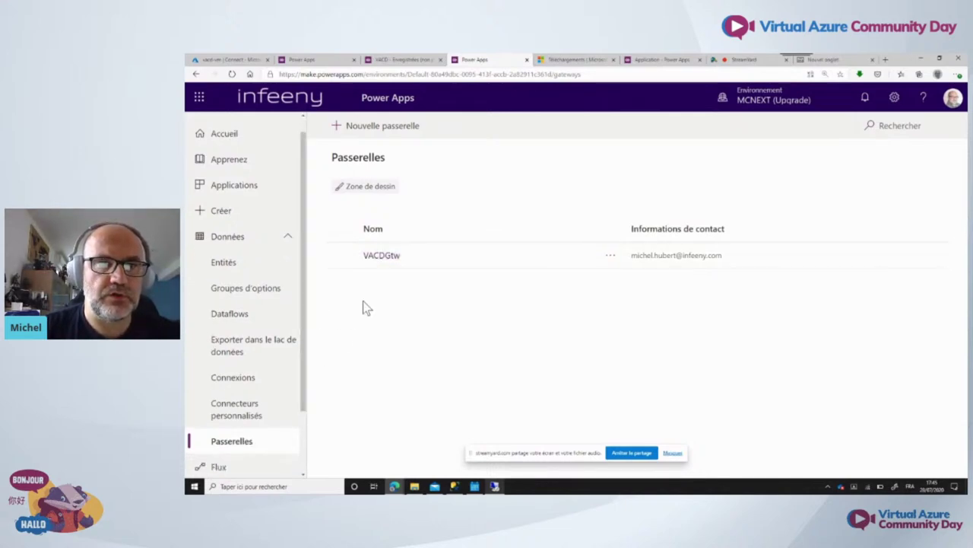